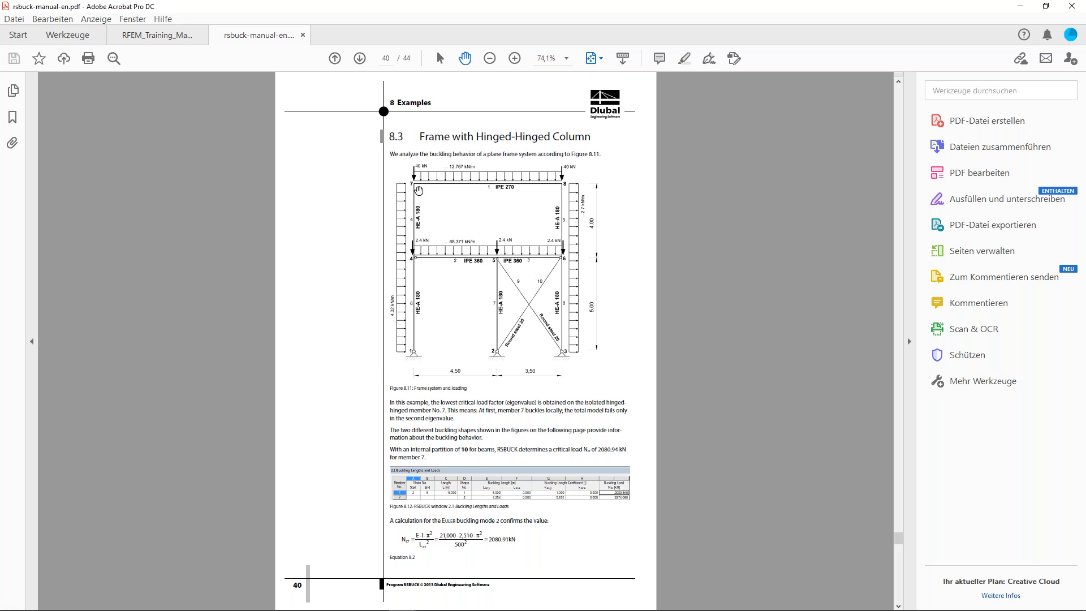
Step: Examine the frame geometry, cross-sections and loads in Figure 8.11 of the manual, and switch to RFEM
ctrl+scroll(418, 190, up, 2)
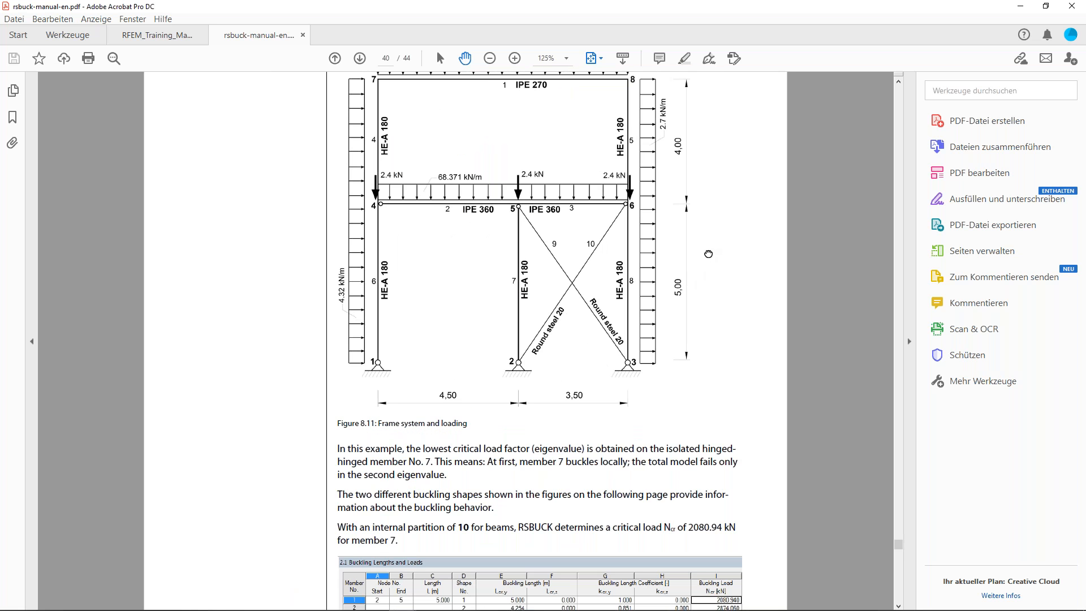
ctrl+scroll(693, 273, down, 1)
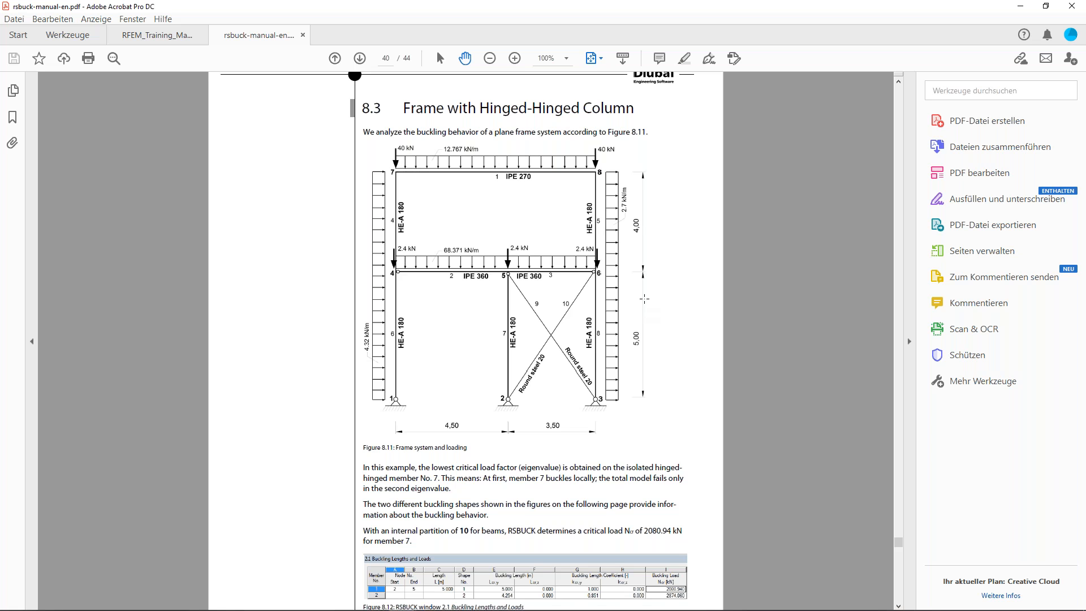
key(ctrl+0)
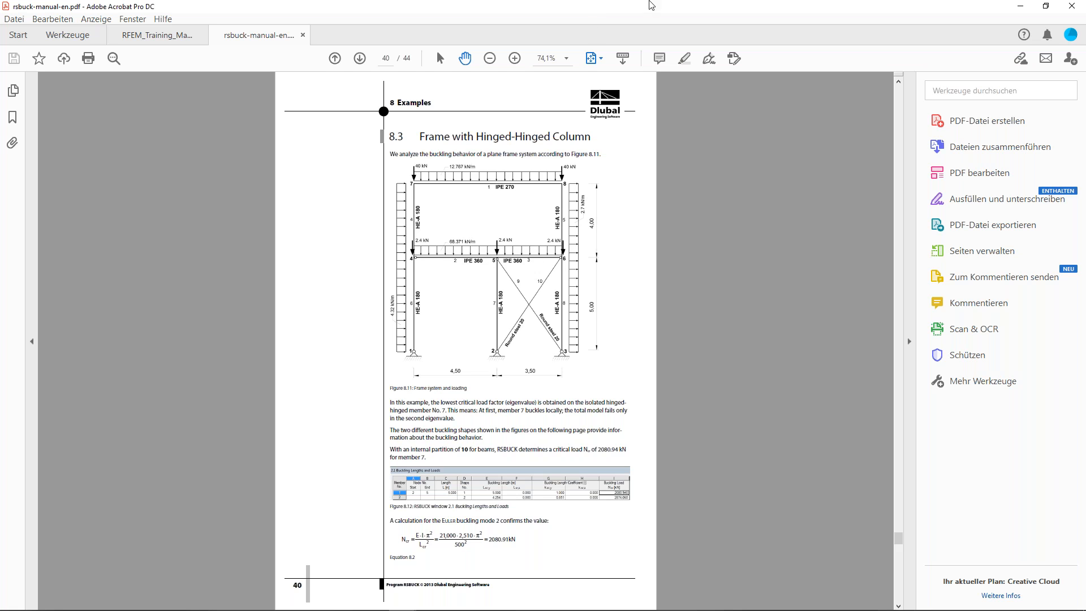
drag(641, 2, 1085, 2)
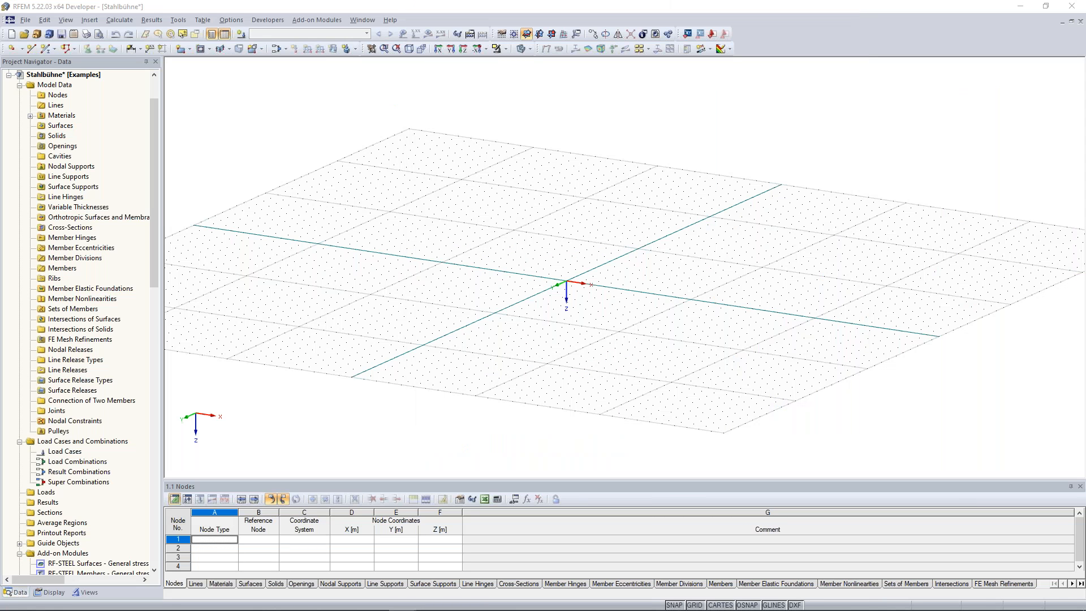
click(517, 267)
ctrl+middle_drag(500, 273, 629, 304)
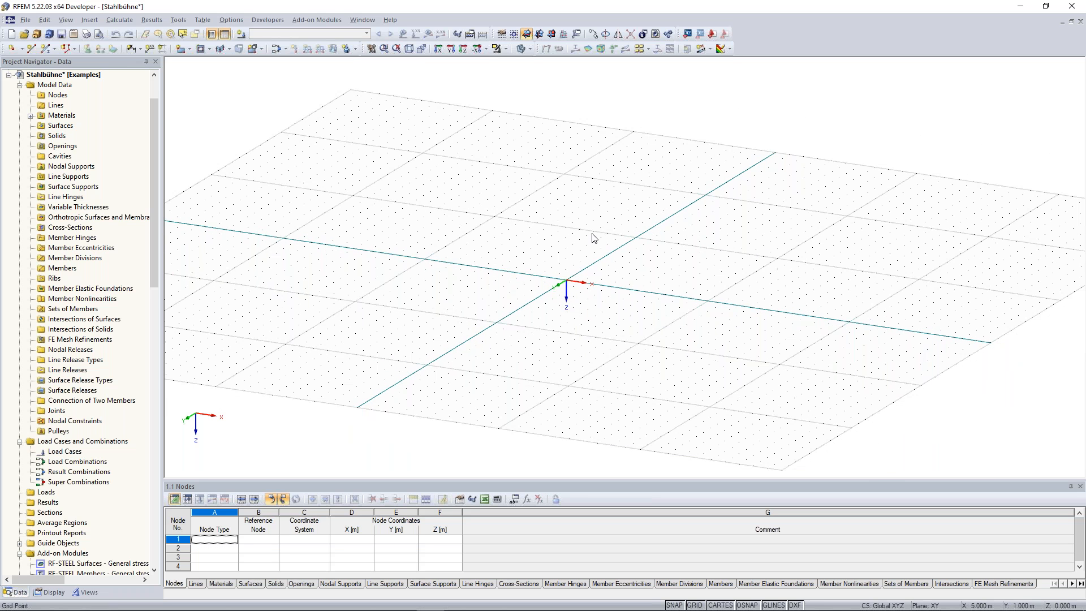
click(27, 20)
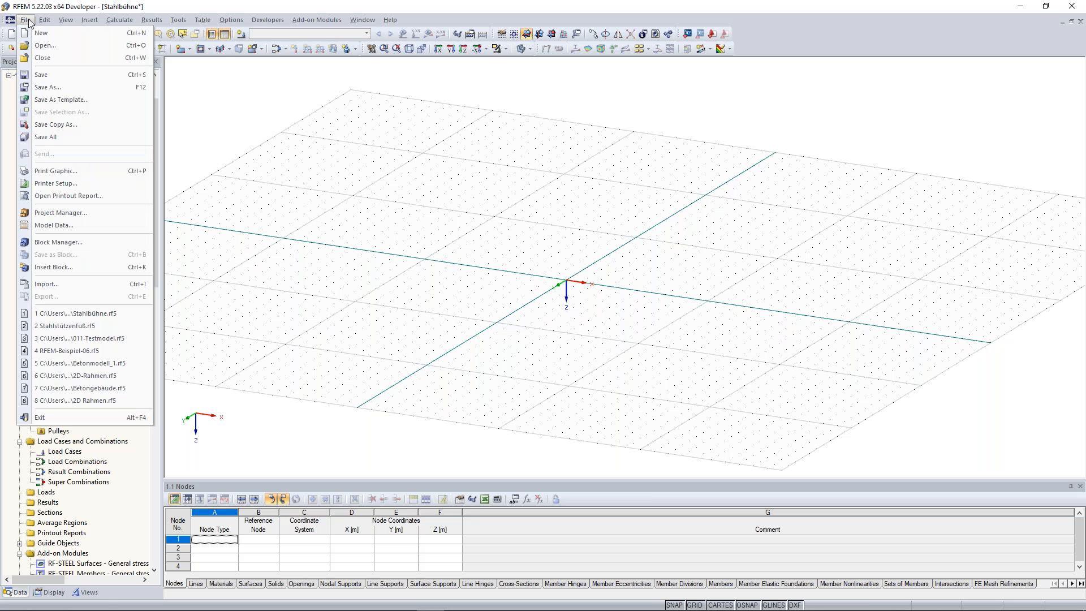
click(89, 11)
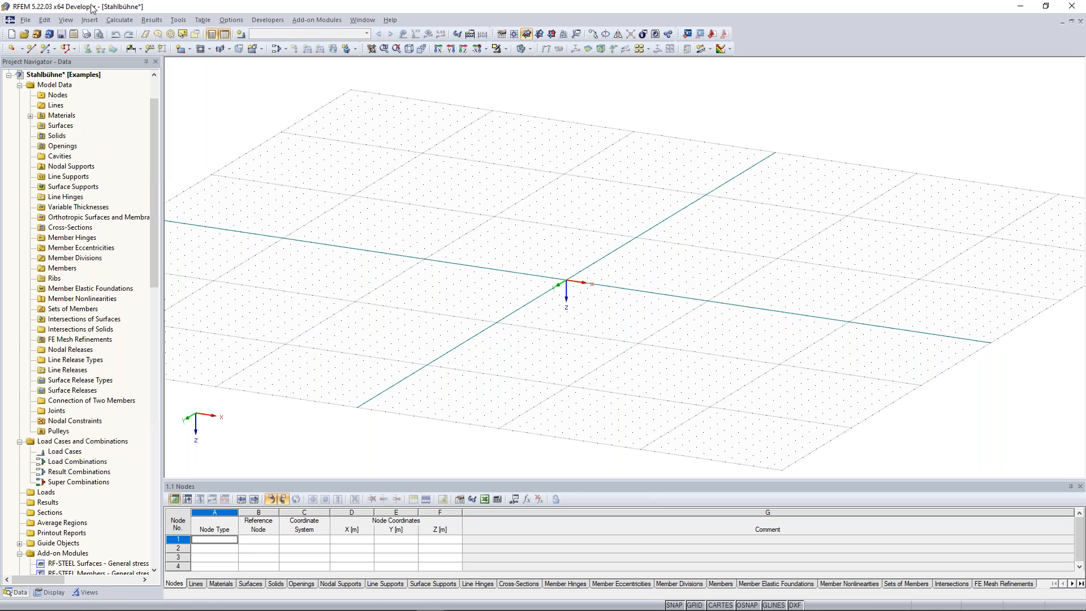
Step: Create a new model named 2D-Frame in the Examples project with the model type 2D - XZ
click(11, 36)
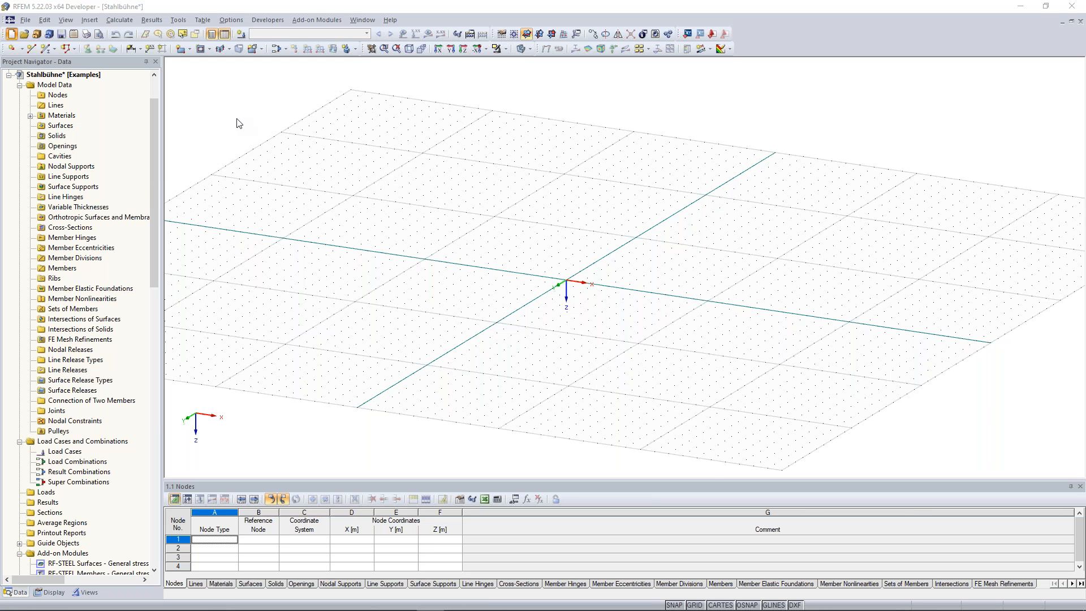
drag(485, 148, 461, 101)
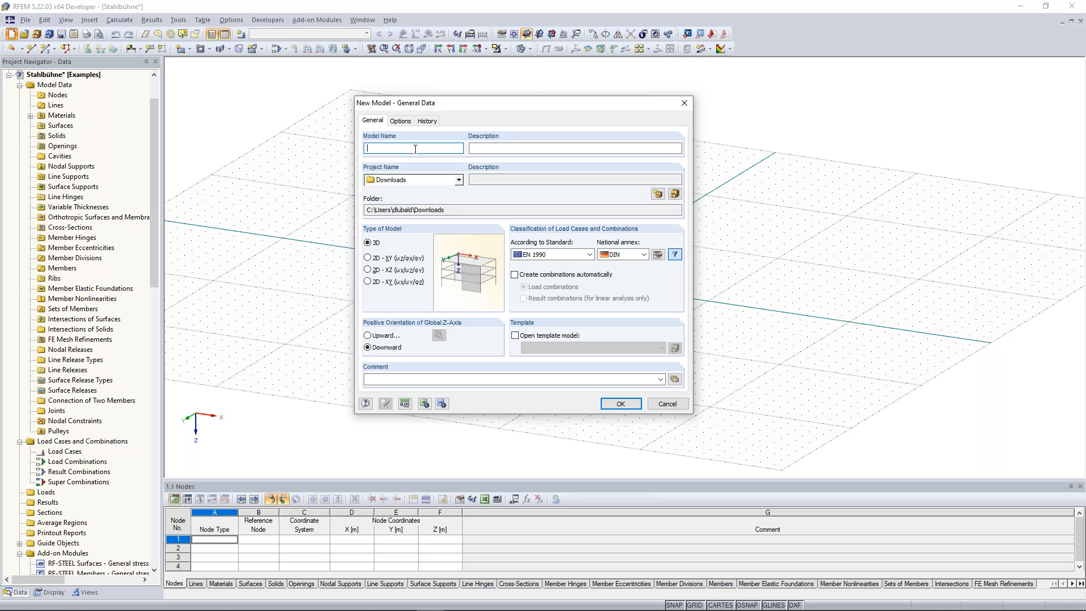
text(2D-Frame)
click(458, 179)
click(410, 192)
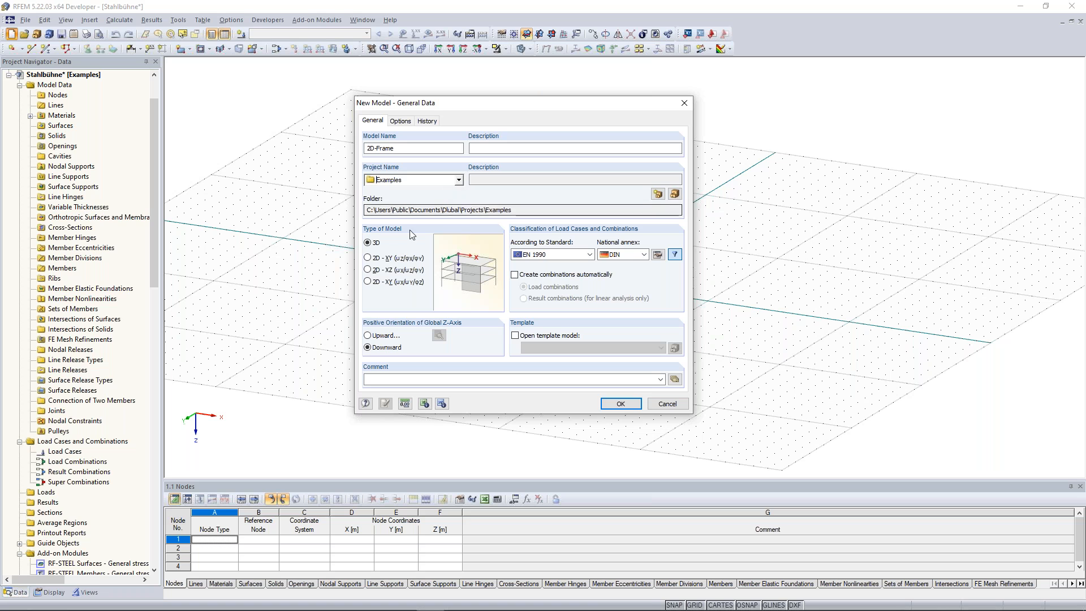
click(372, 271)
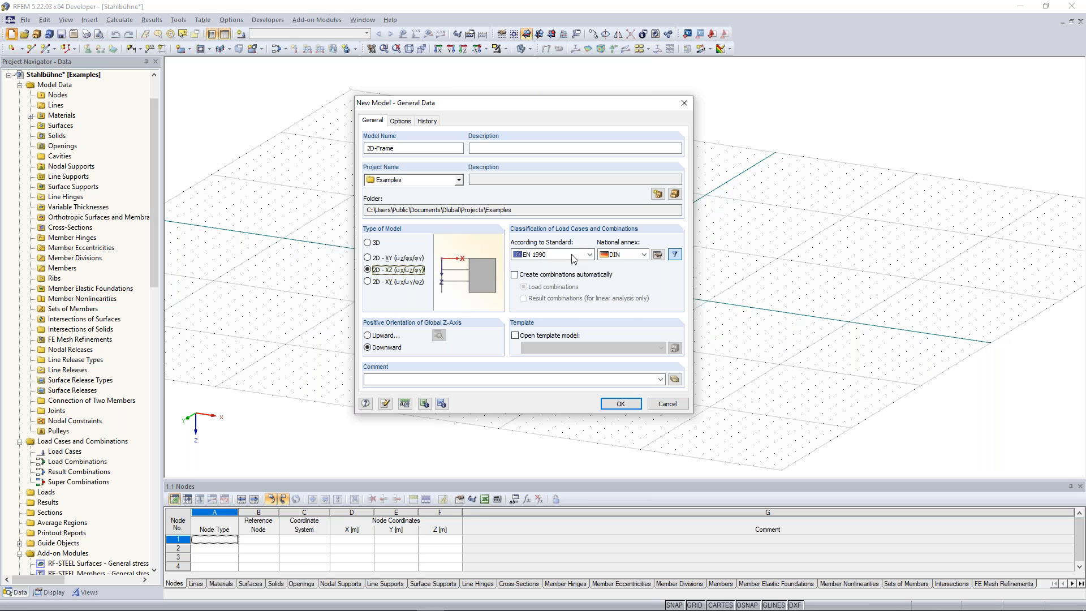
Step: Set the standard for load cases and combinations to None, with the global Z-axis oriented downward
click(590, 256)
click(590, 256)
click(589, 255)
click(589, 256)
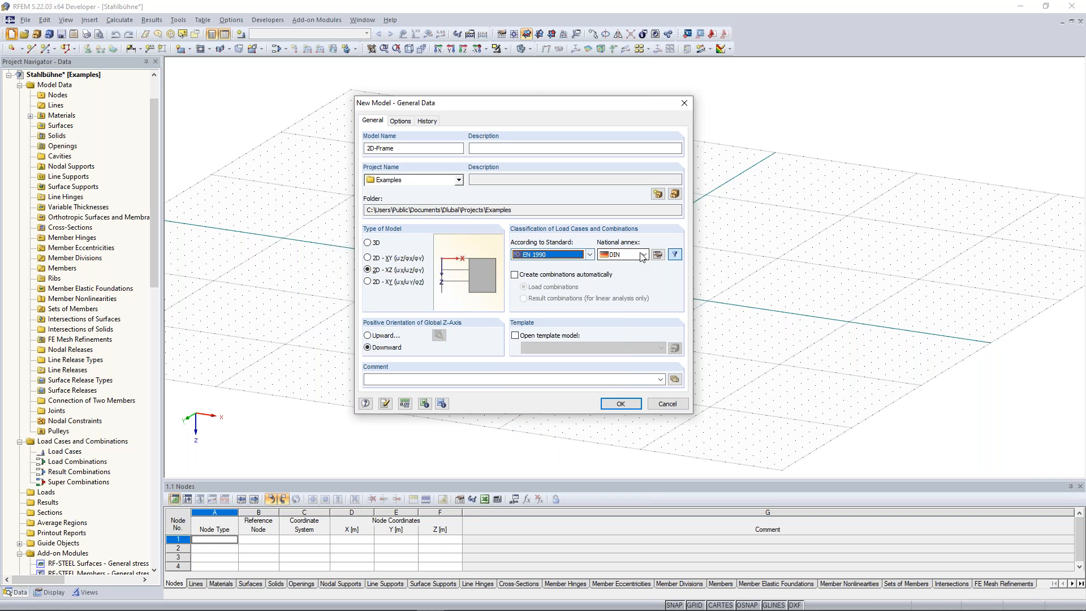
click(645, 255)
drag(687, 307, 689, 274)
click(589, 253)
click(589, 254)
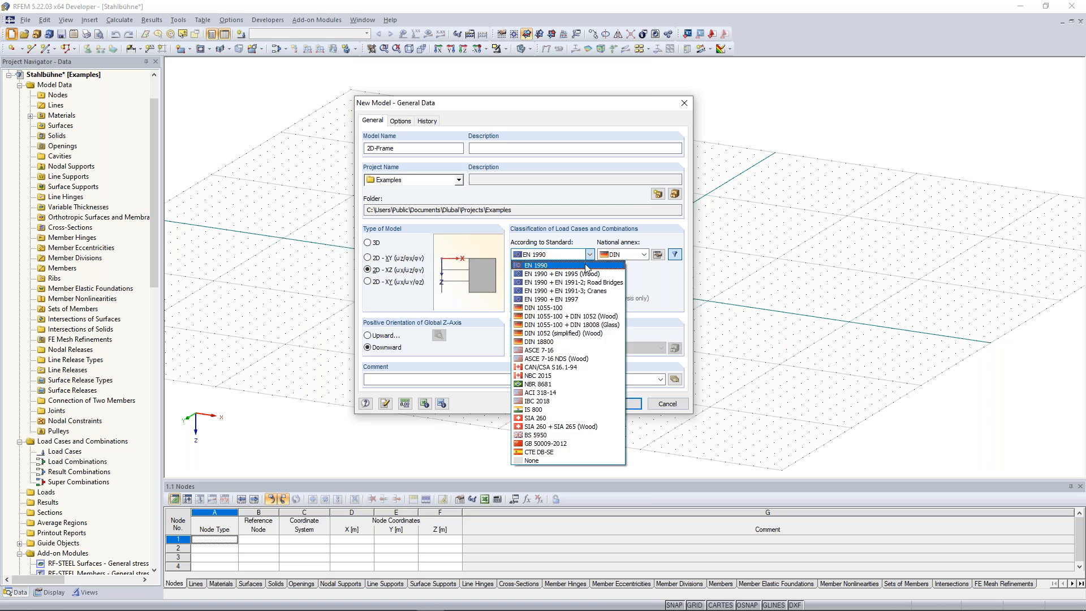
click(534, 460)
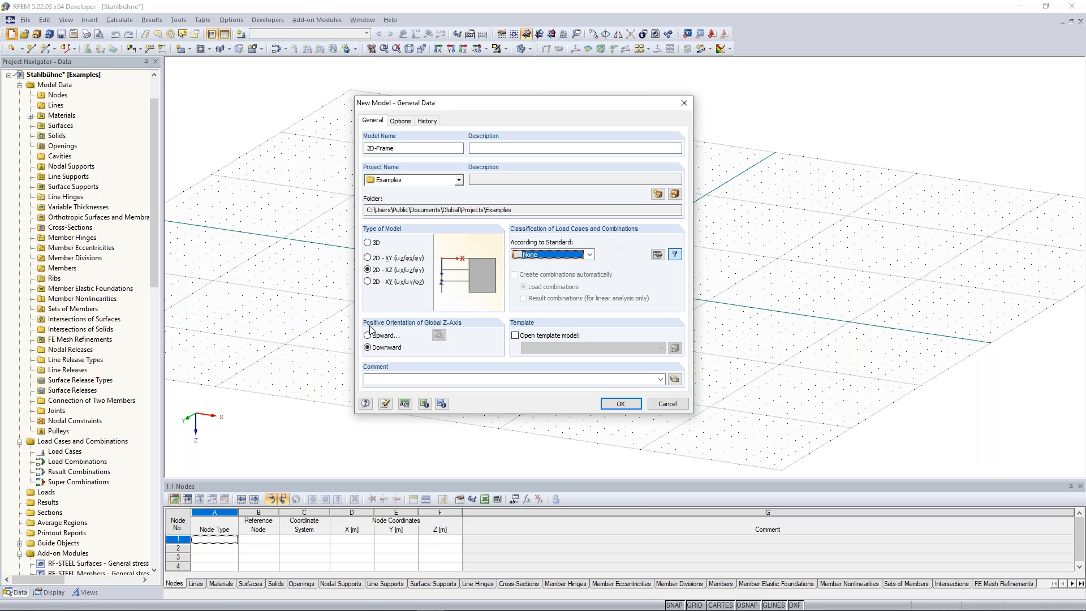
click(391, 348)
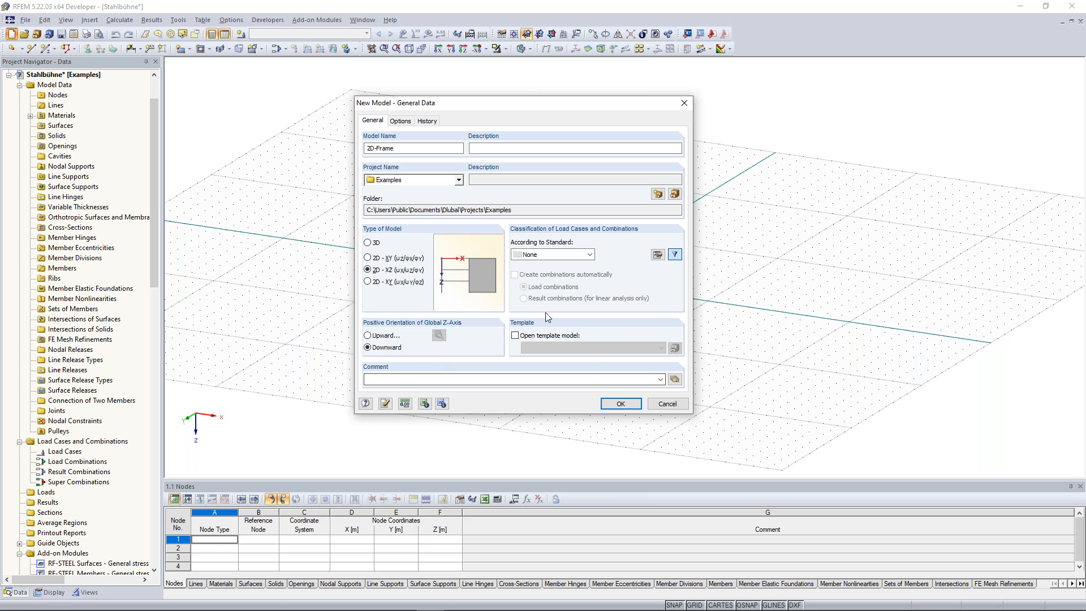
Step: Accept the units and decimal places, and confirm the new model's general data
click(404, 403)
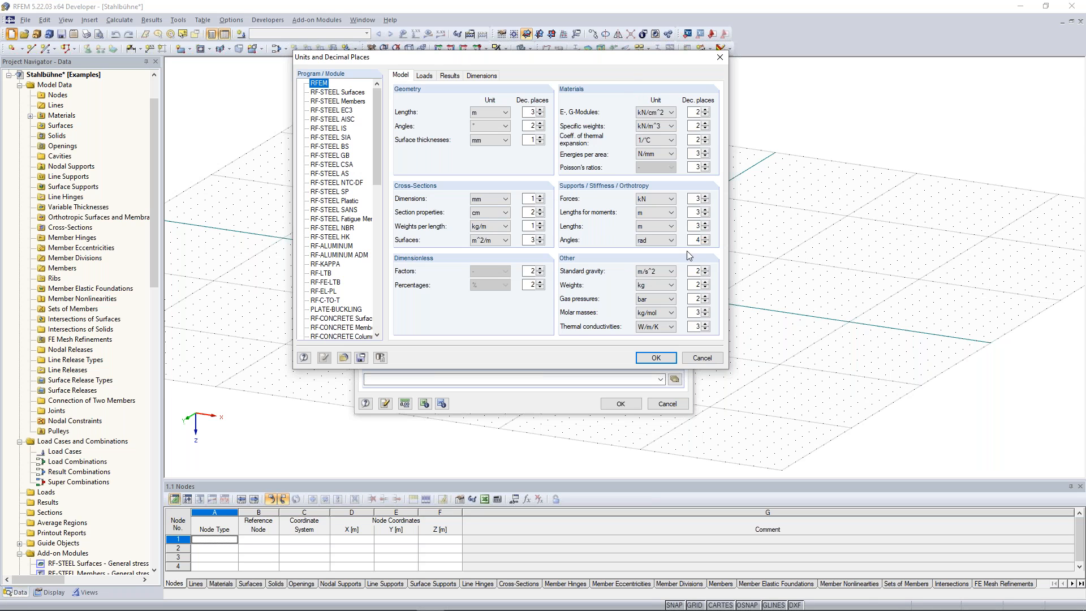
click(663, 357)
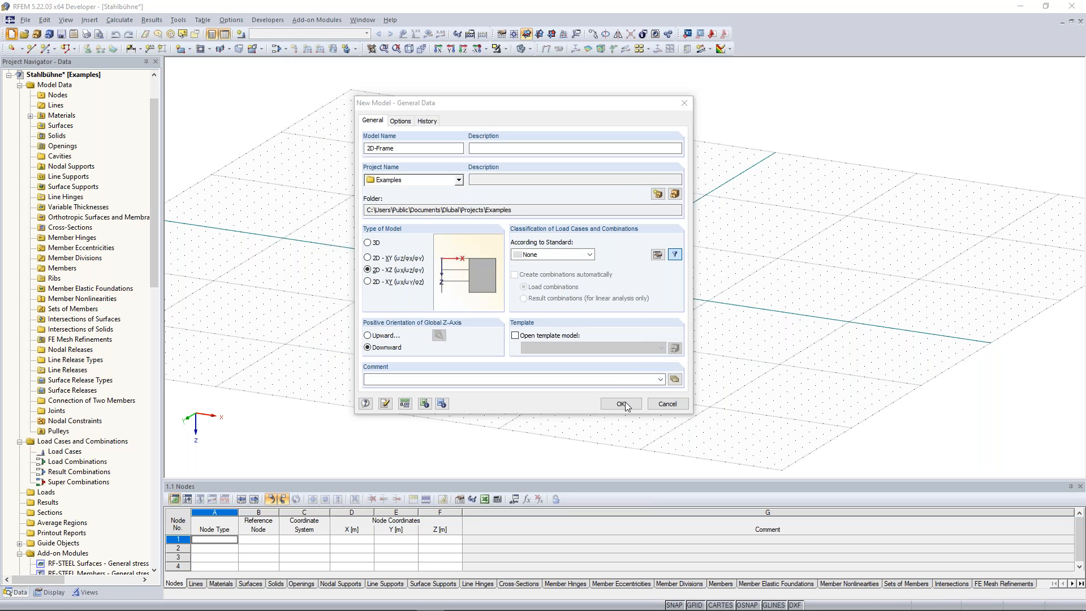
click(624, 402)
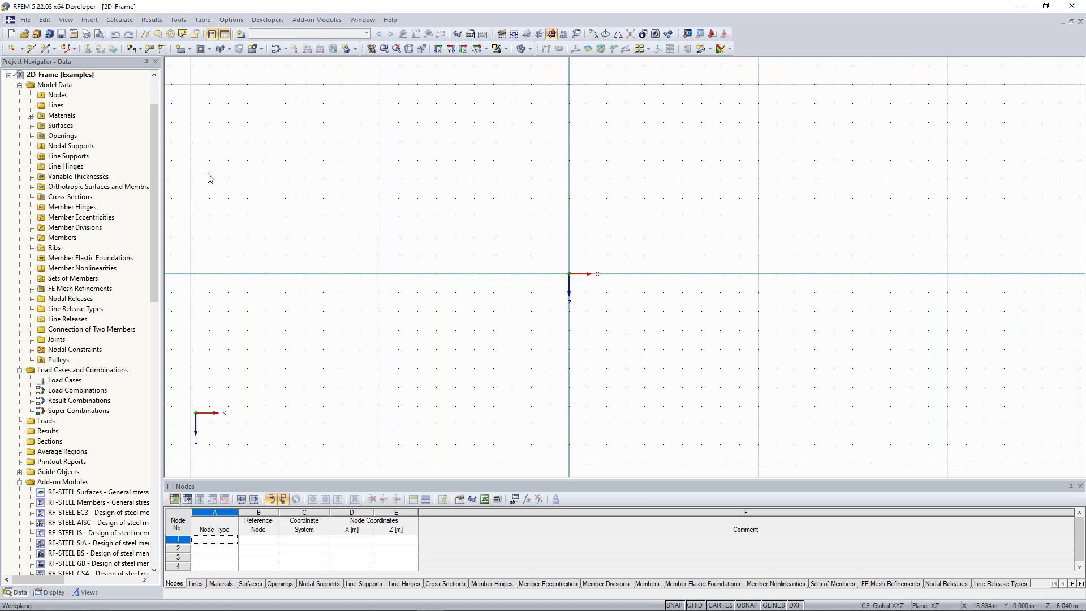
Step: Start a new member of type Beam and choose the rolled I-section HEA 180 as its new cross-section
click(45, 49)
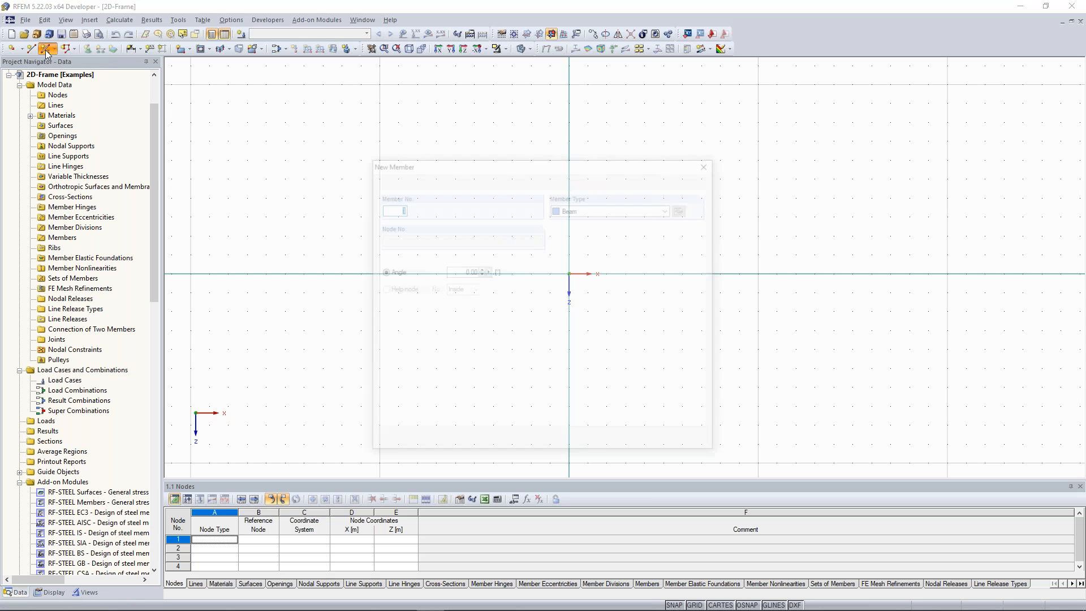
drag(557, 159, 543, 137)
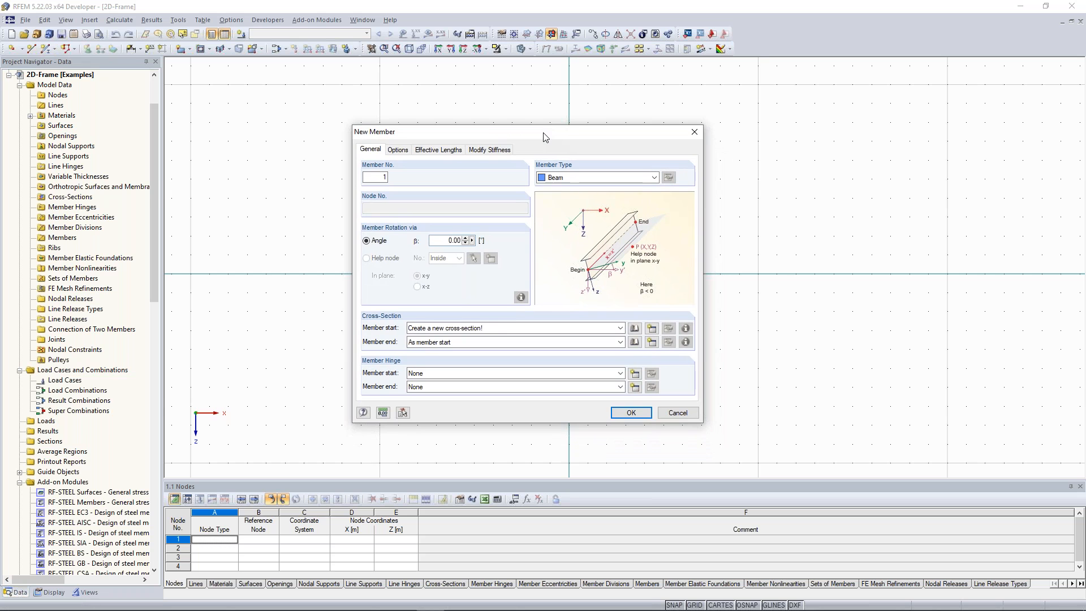
click(566, 177)
click(567, 185)
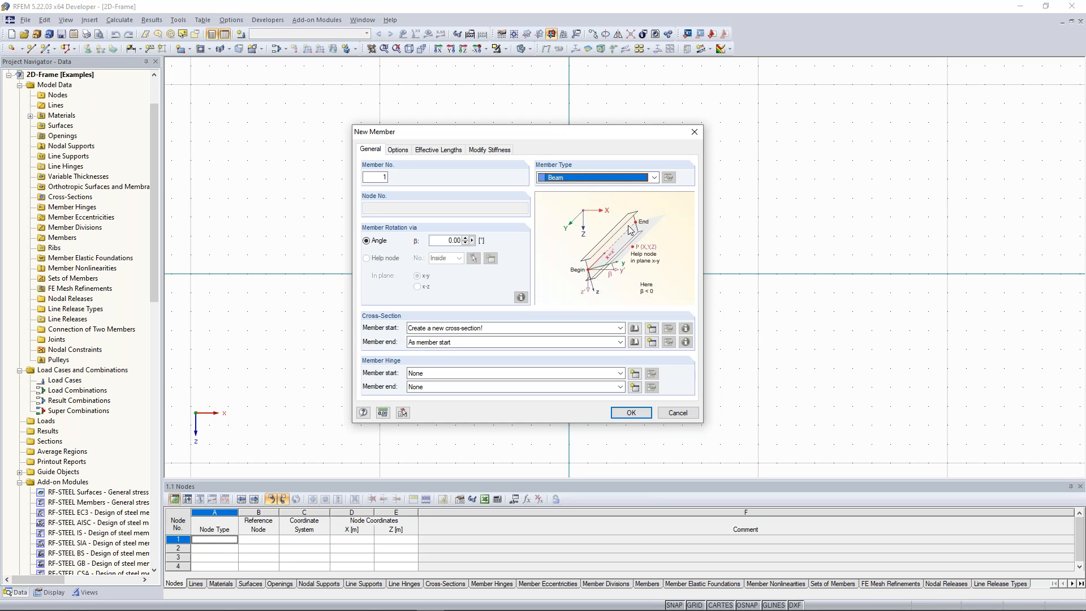
click(652, 329)
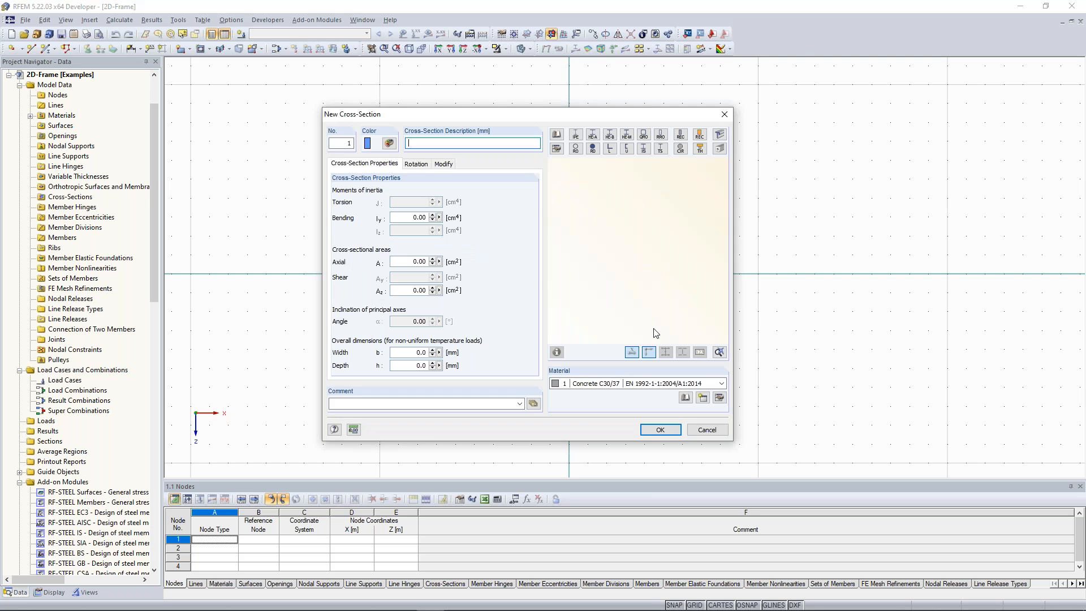
click(592, 136)
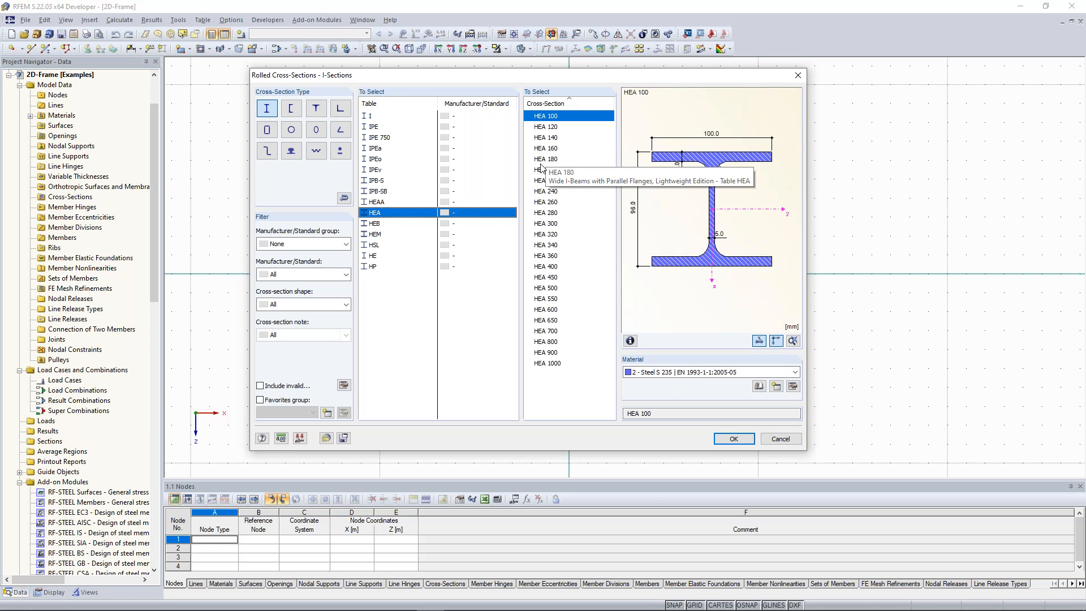
click(541, 163)
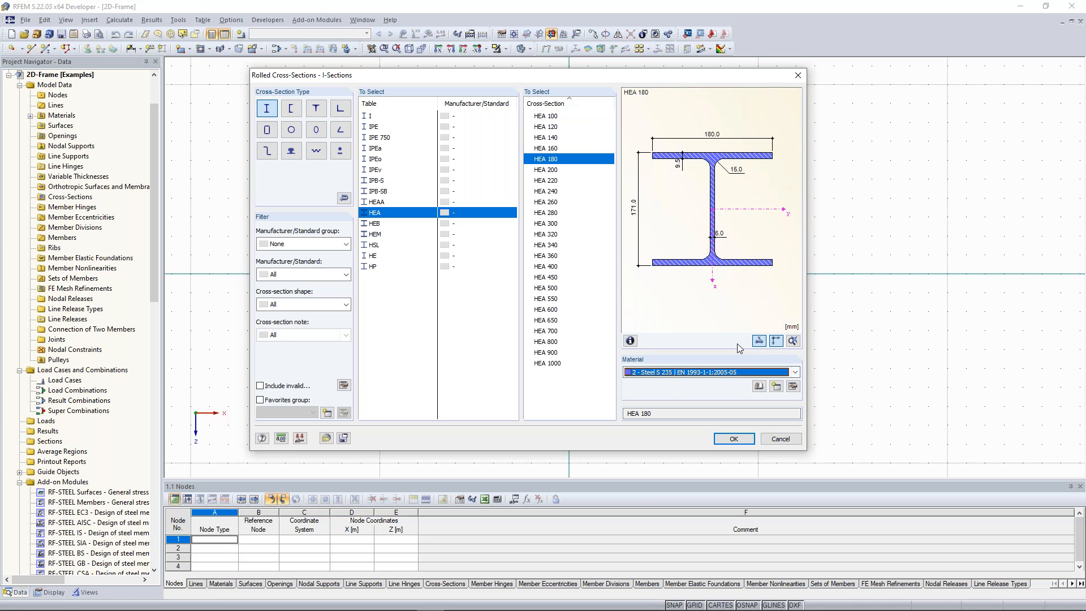
Step: Choose Steel S 235 according to EN 1993-1-1:2005-05 from the material library as the material of the HEA 180 section
click(794, 387)
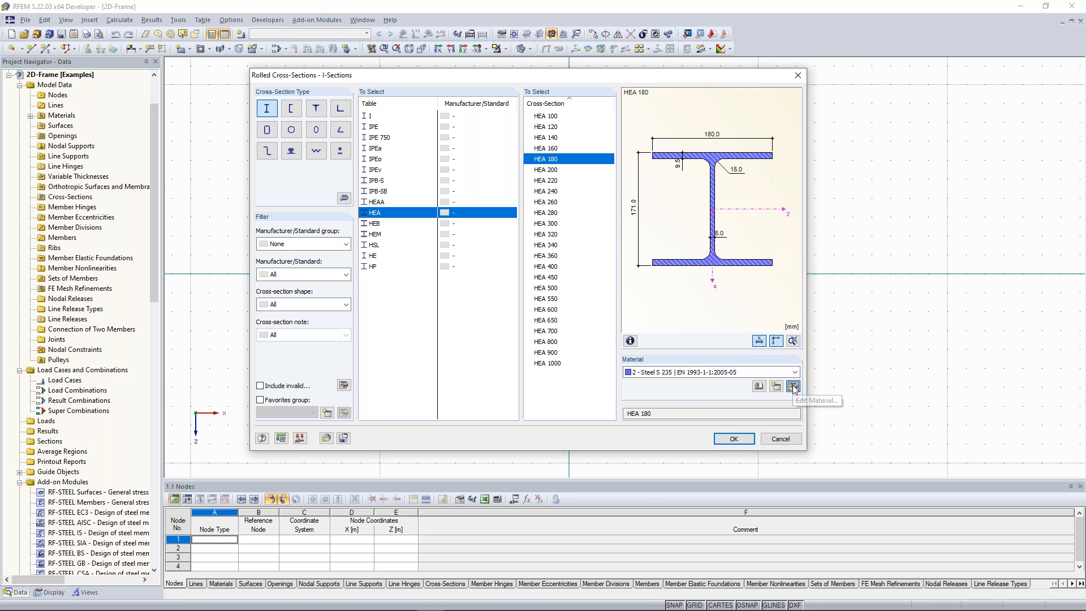
drag(501, 140, 378, 88)
click(410, 119)
click(402, 119)
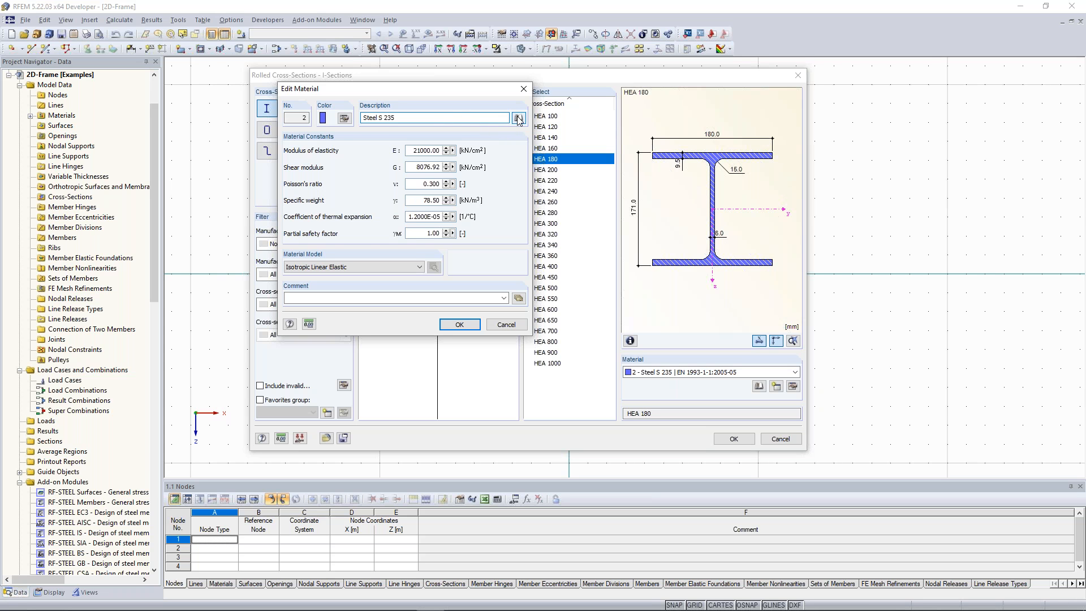
click(518, 118)
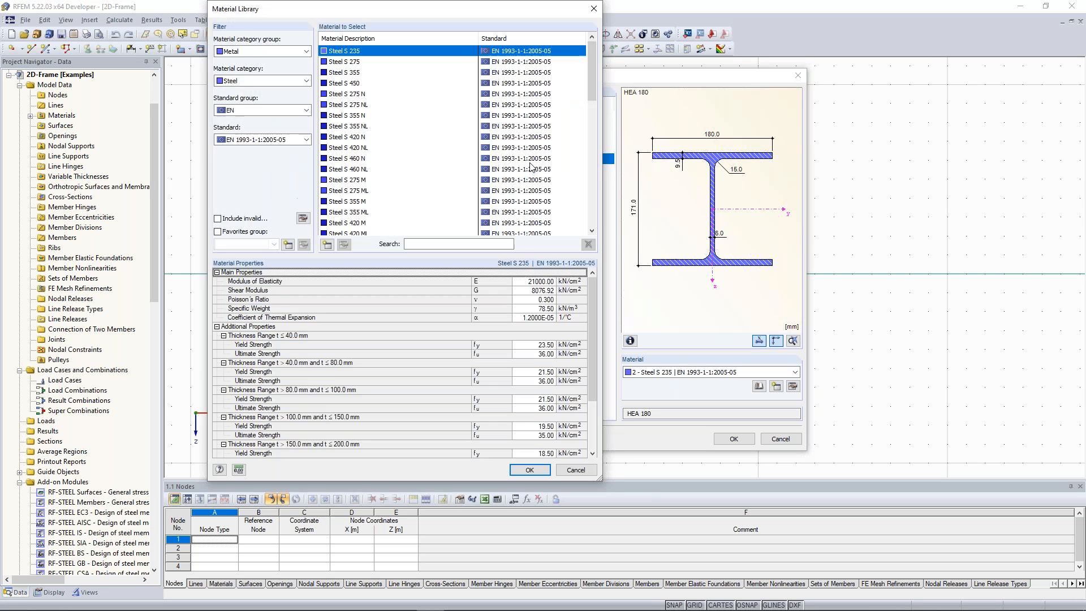
drag(437, 17, 797, 34)
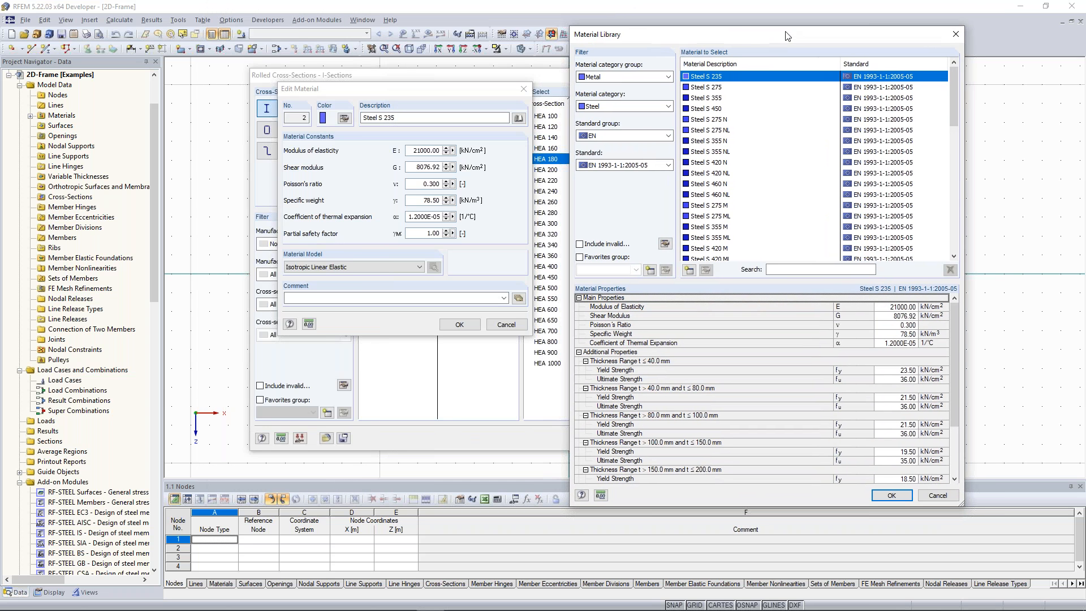
click(667, 77)
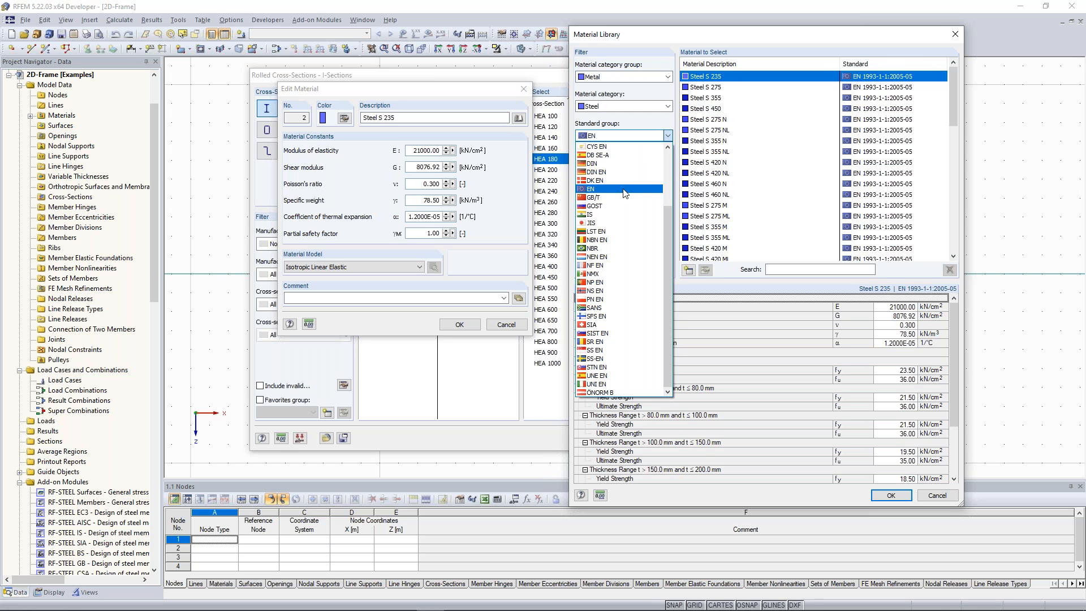
click(653, 190)
click(668, 165)
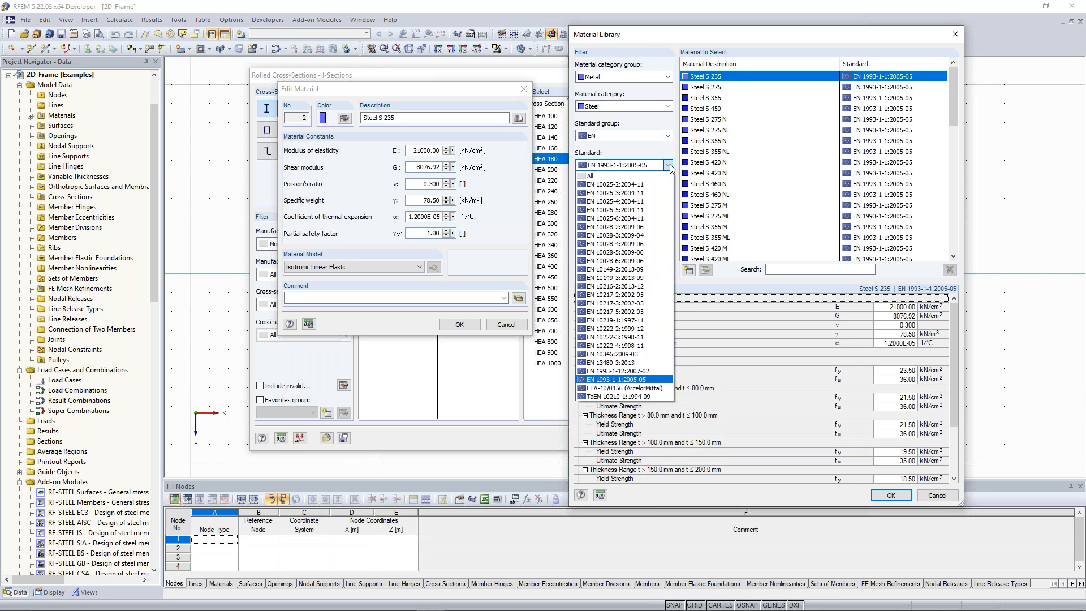
click(669, 165)
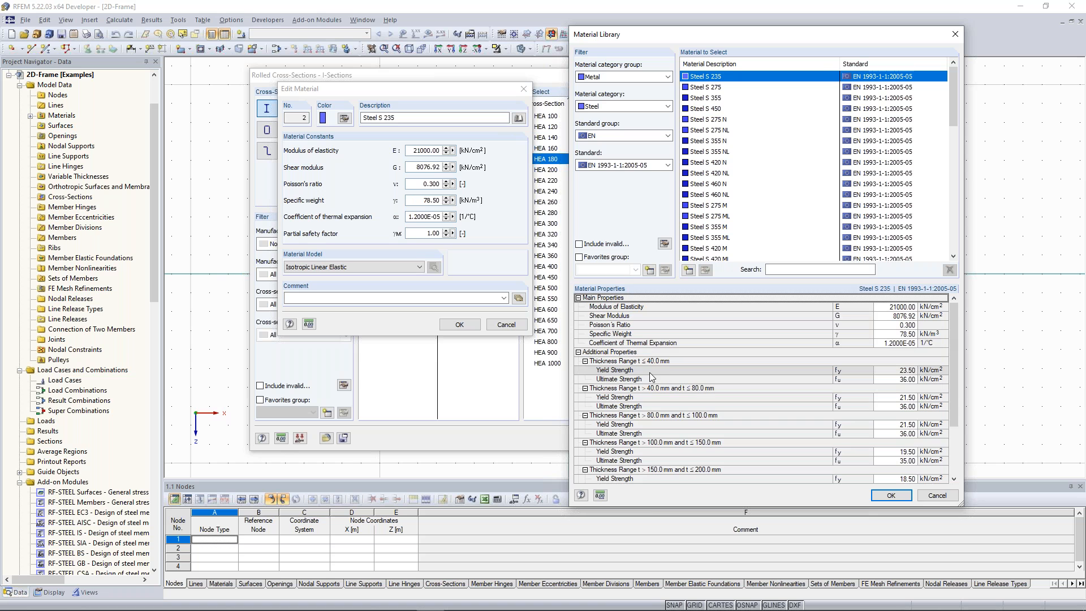
click(890, 495)
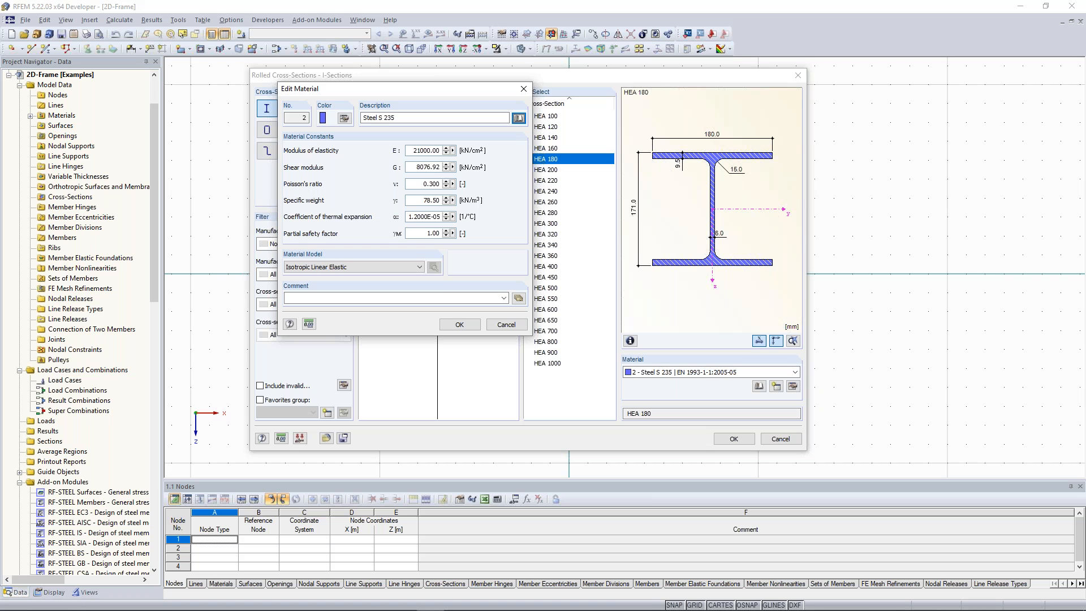
click(459, 326)
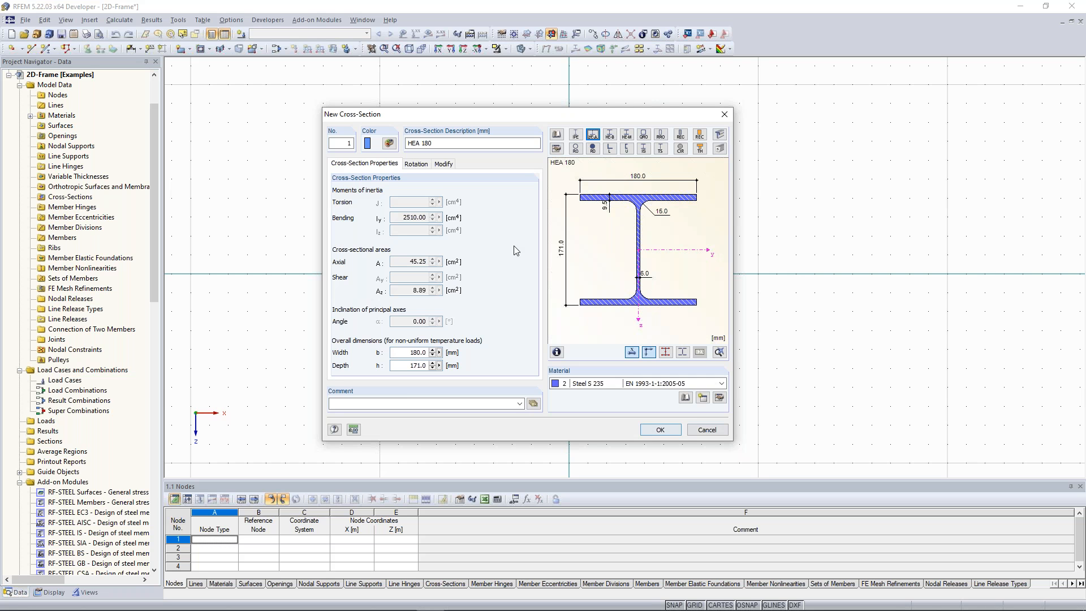
Step: Accept the HEA 180 section and beam member settings, and draw the left column from the origin to X 0, Z -9 m
key(Return)
key(Return)
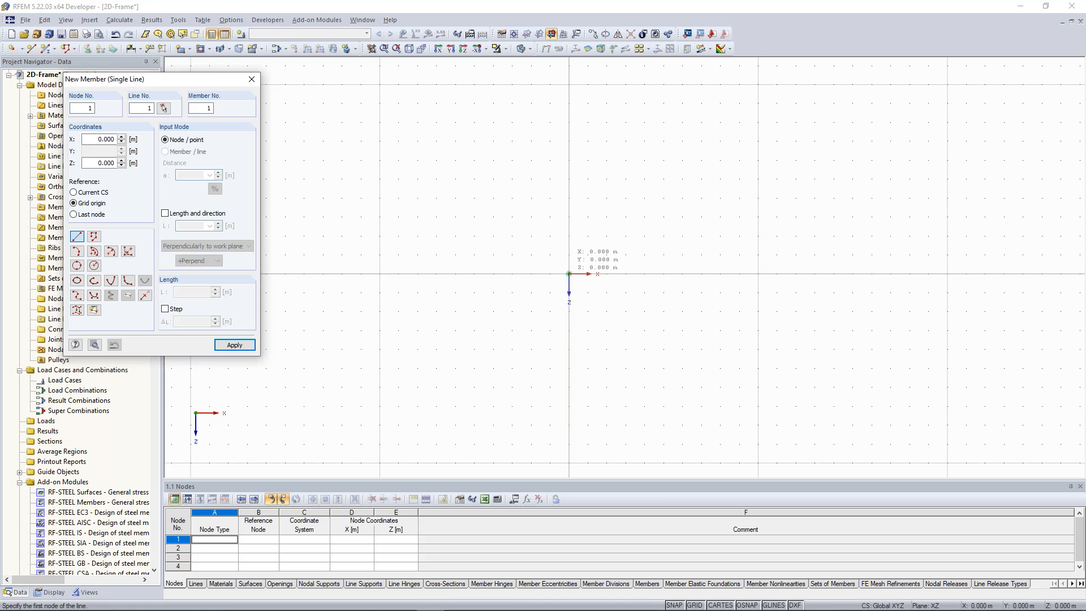
click(569, 274)
middle_drag(568, 180, 564, 210)
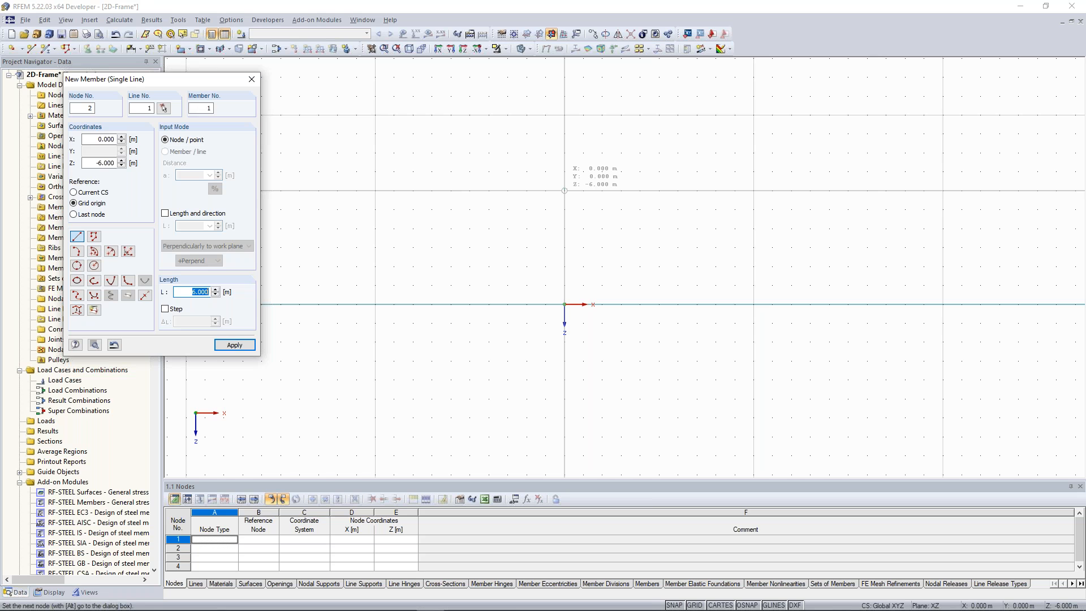
click(564, 134)
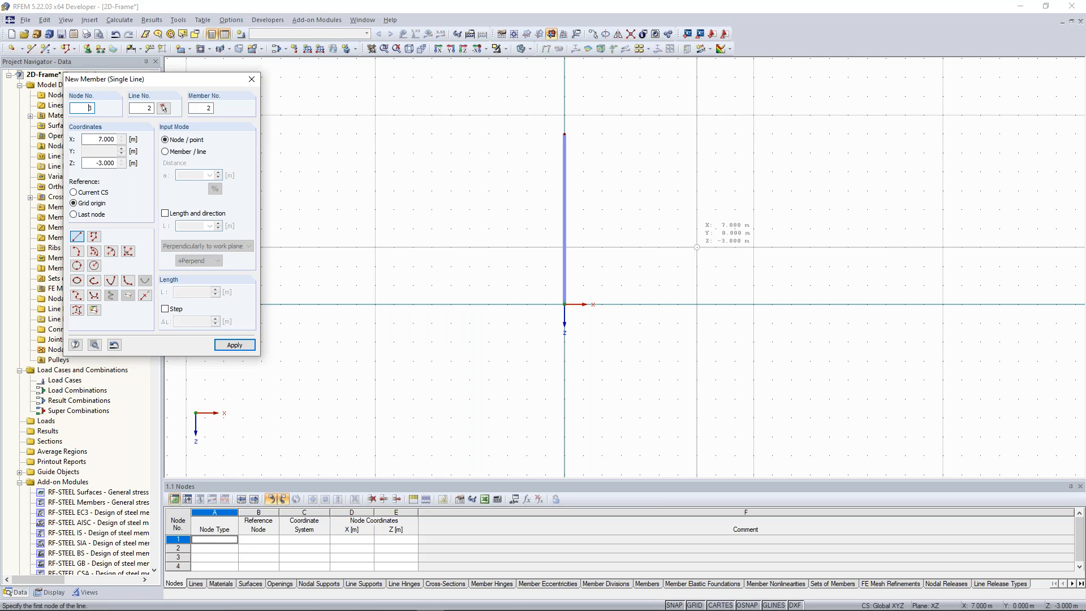
Step: Draw the right column vertically upward from X 8 m, Z 0 with a length of 9 m, and end member input
scroll(697, 247, up, 2)
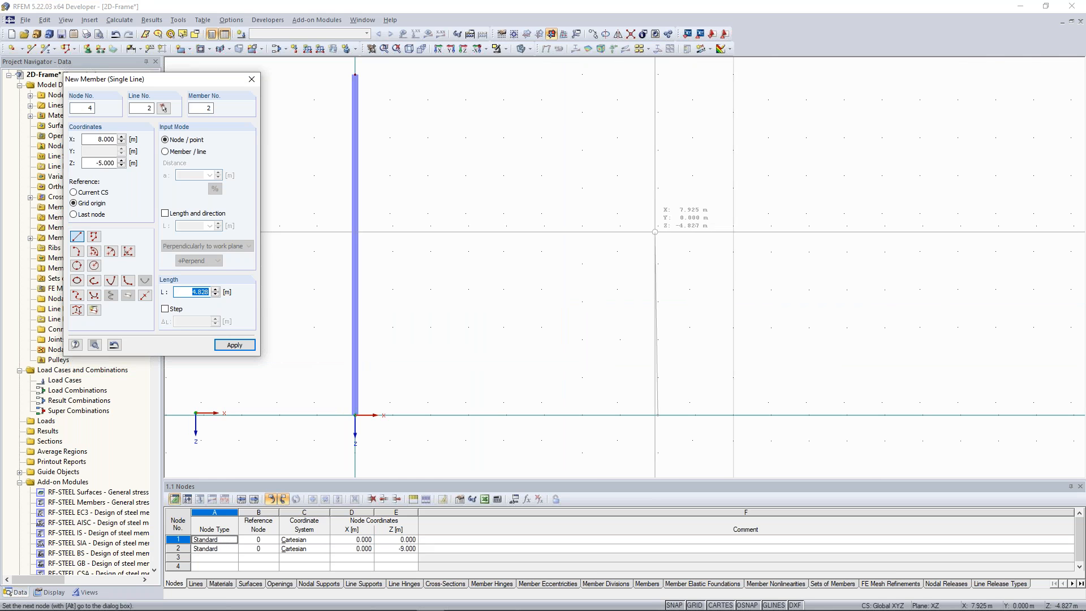
click(658, 415)
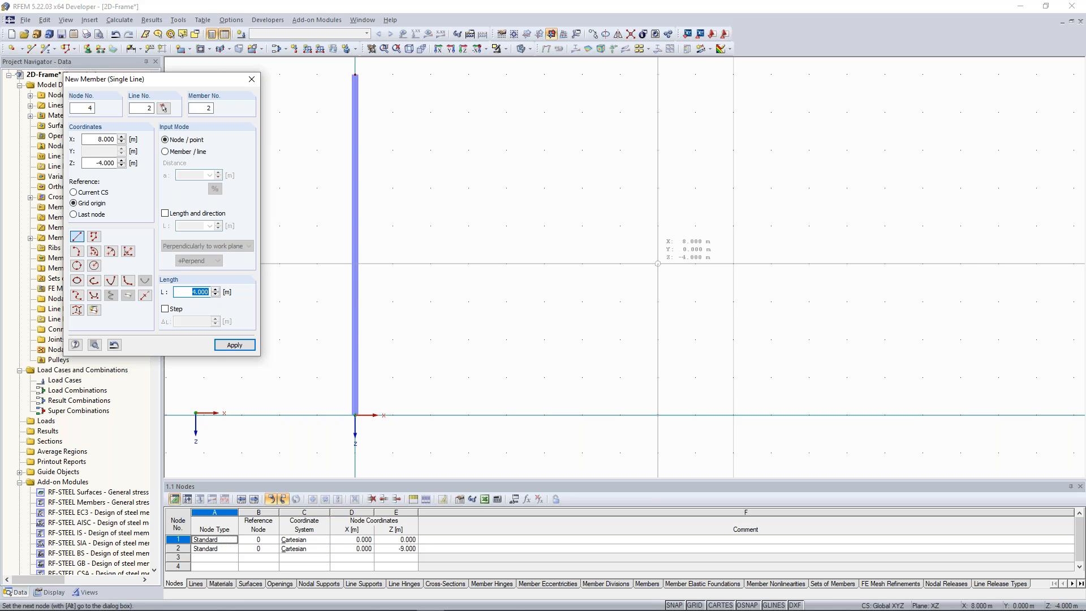
text(9)
key(Return)
scroll(657, 263, down, 2)
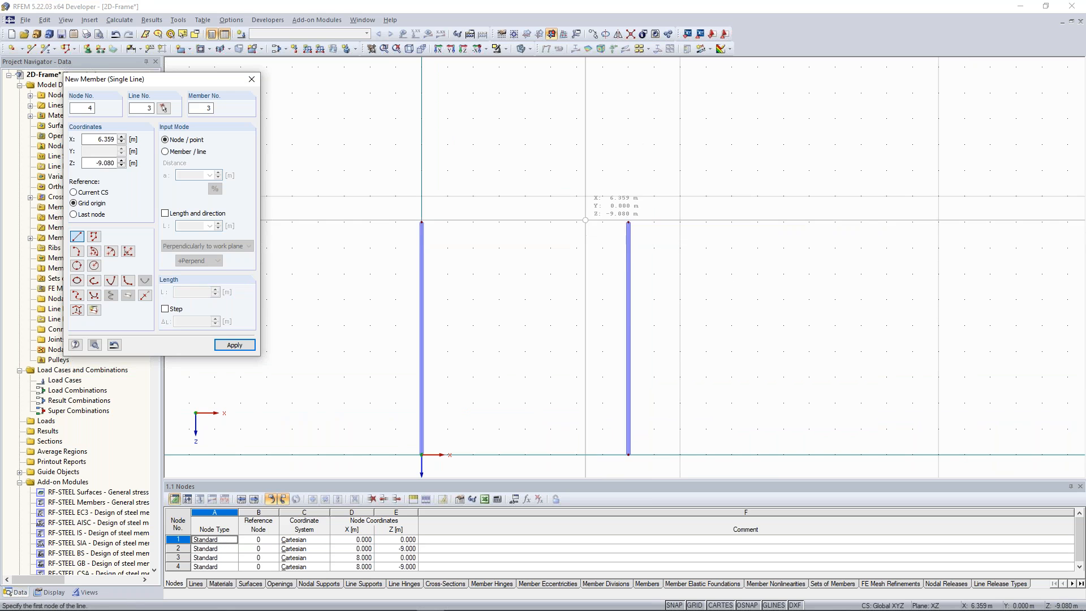
scroll(552, 246, down, 1)
middle_drag(544, 277, 580, 214)
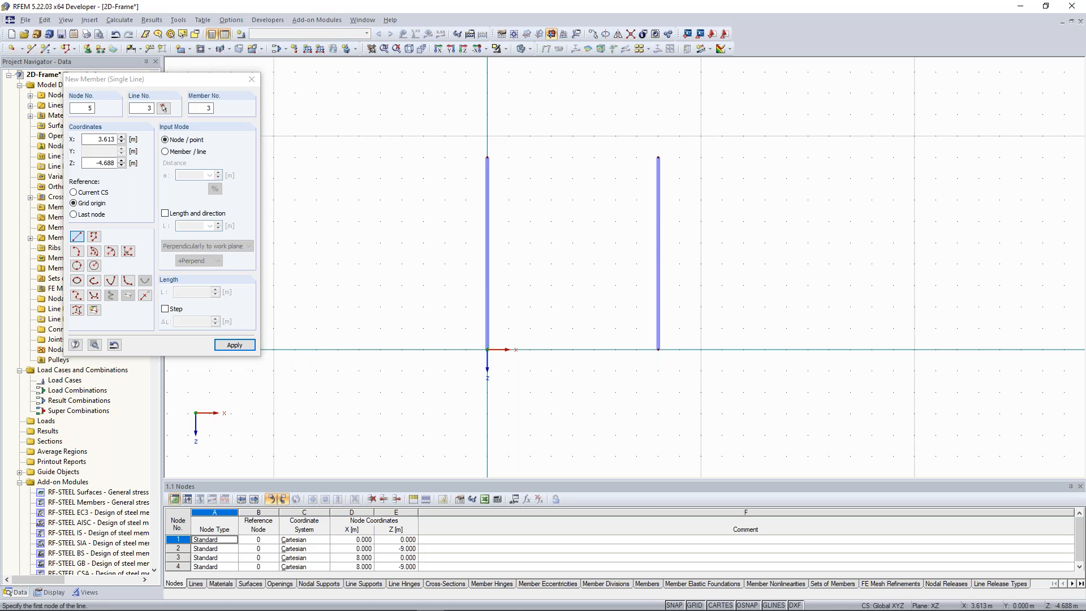
key(Escape)
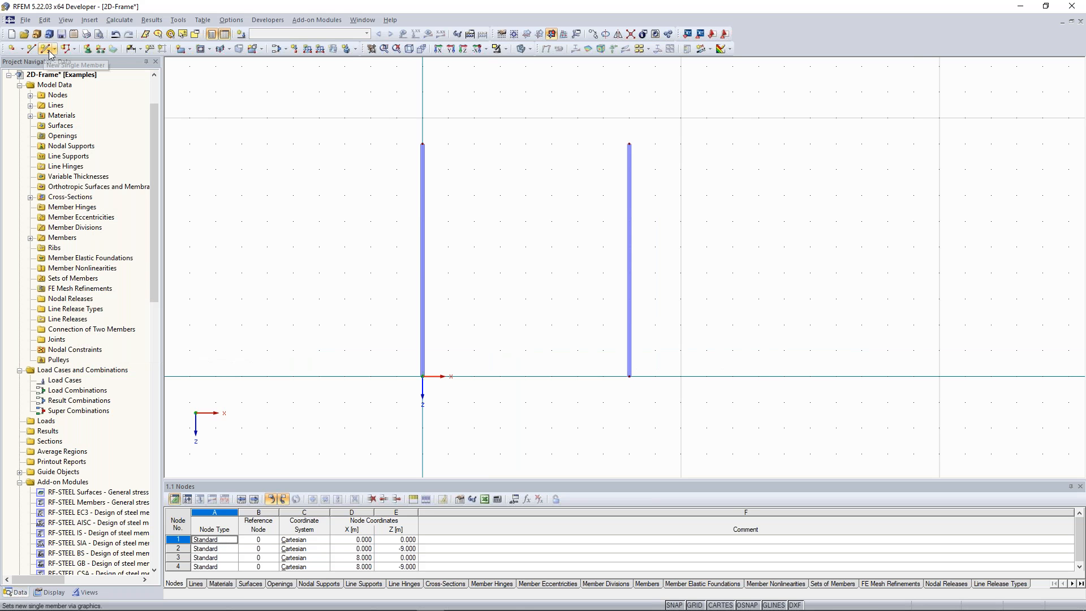
Step: Draw a horizontal Beam member with a new IPE 270 cross-section in Steel S 235 from the left column's top to the right column's top
click(50, 52)
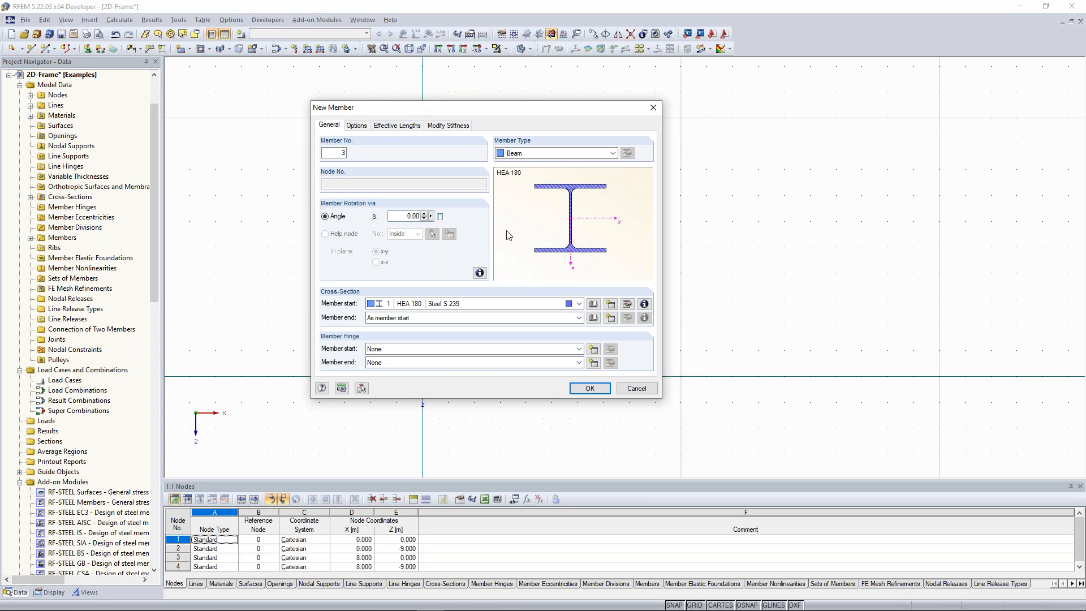
click(610, 305)
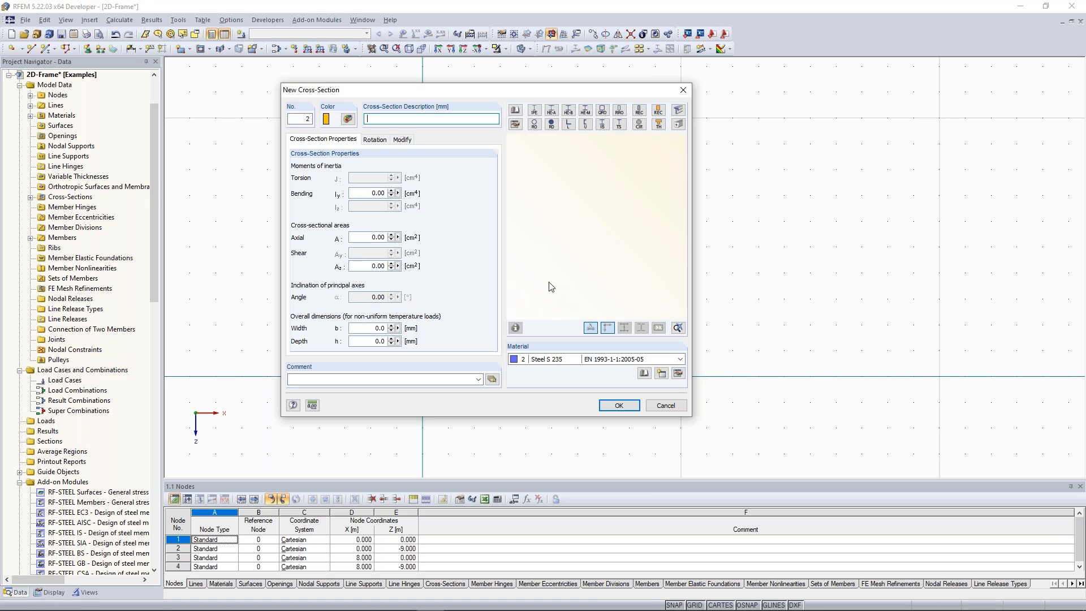
drag(493, 94, 477, 81)
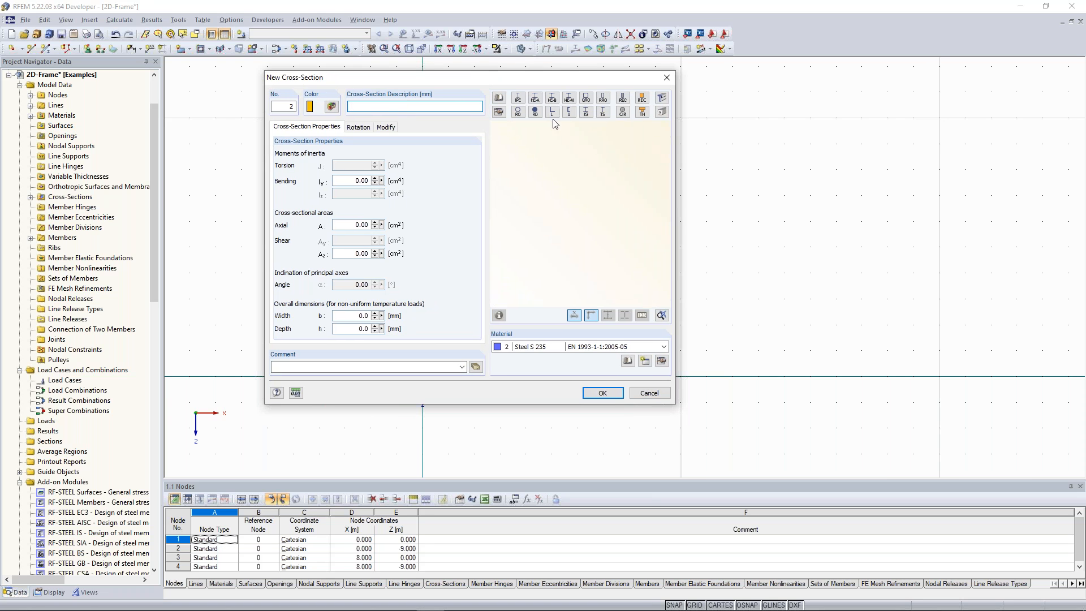
click(518, 99)
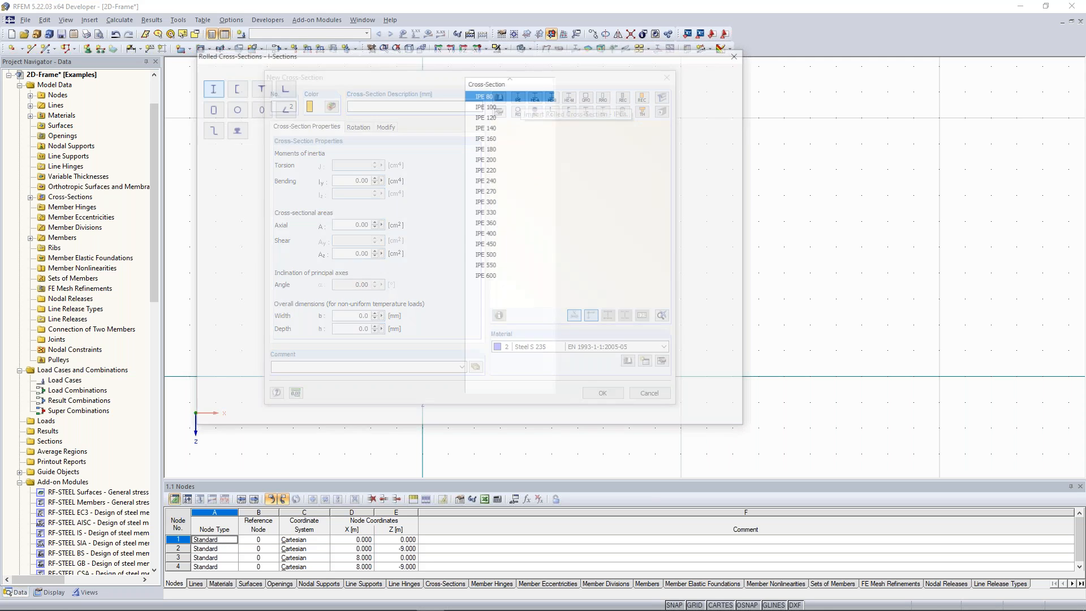
click(496, 193)
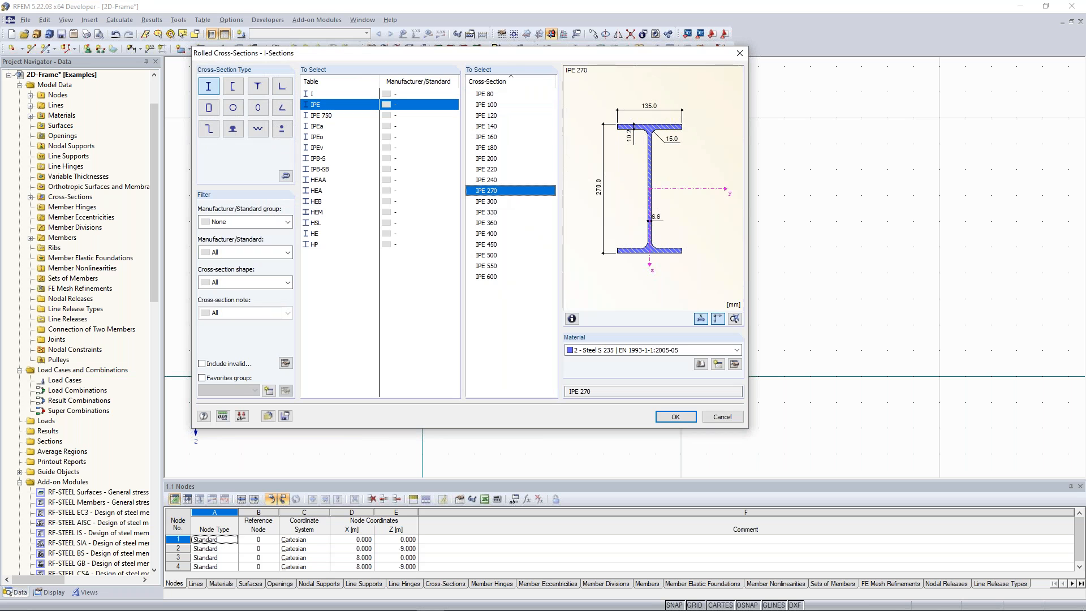
drag(530, 52, 539, 170)
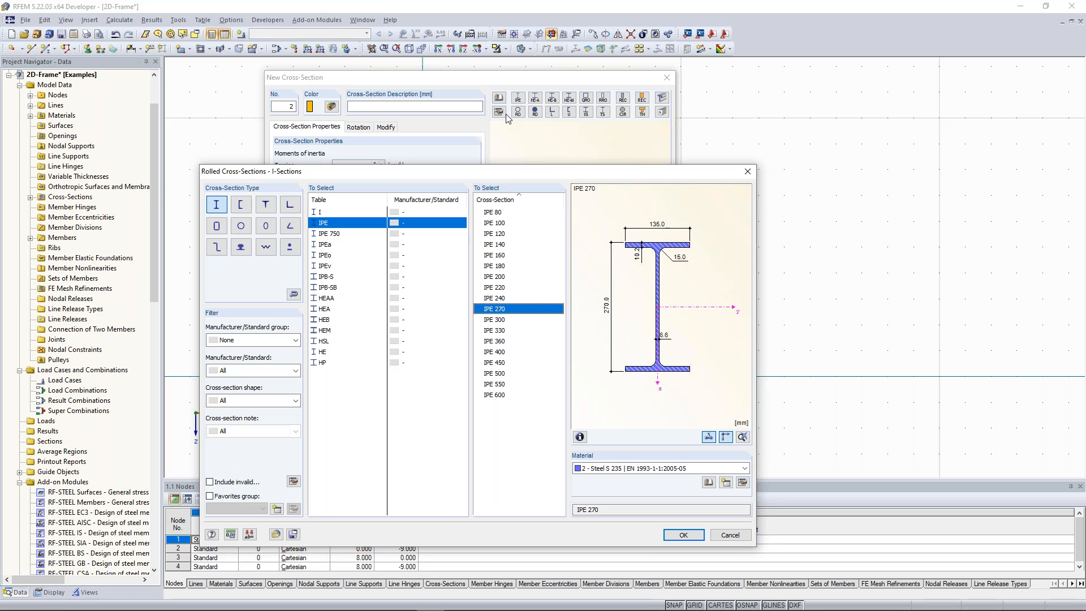
click(683, 534)
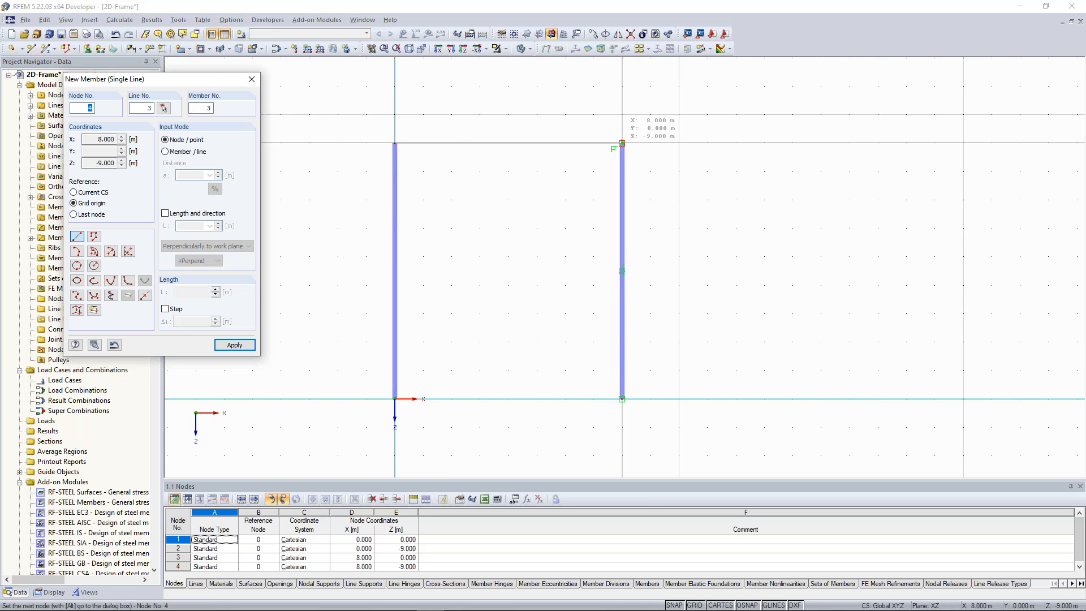
click(621, 143)
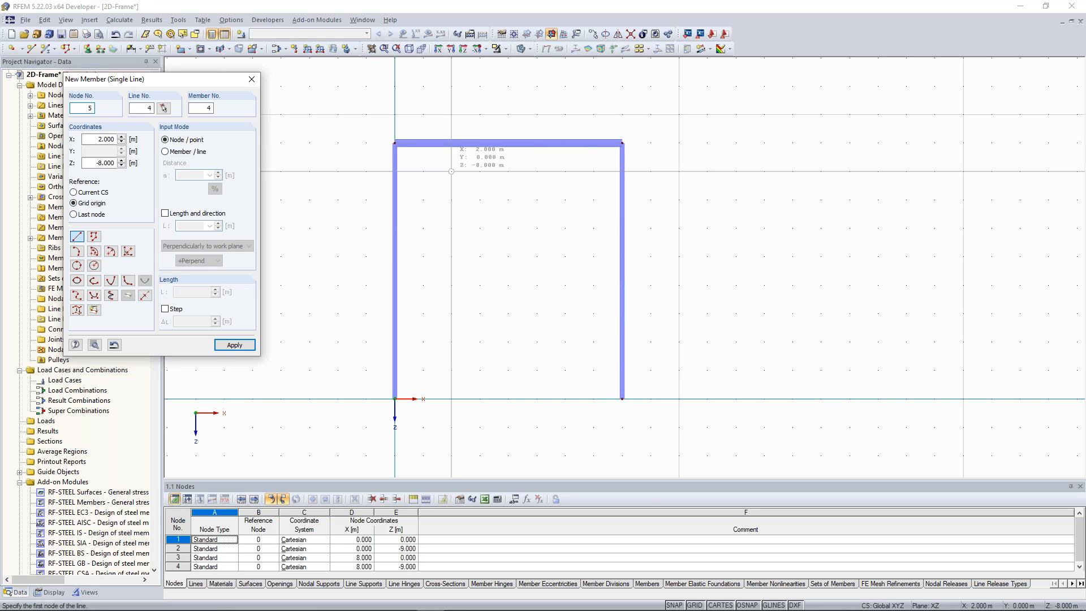
key(Escape)
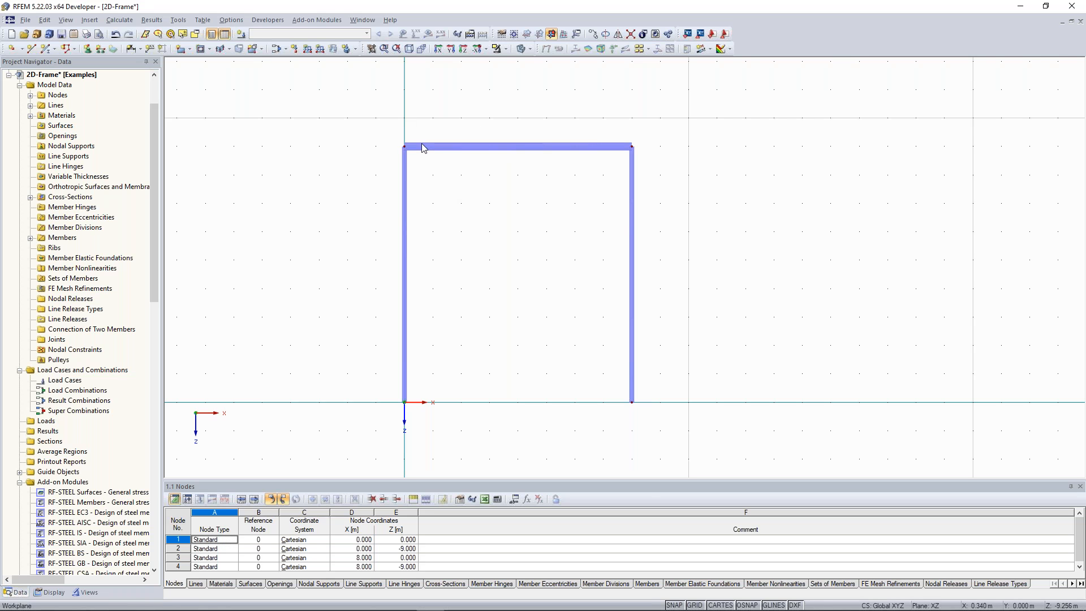
Step: Examine how the horizontal beam meets the column at the frame's upper left corner
scroll(396, 151, up, 1)
scroll(395, 152, up, 1)
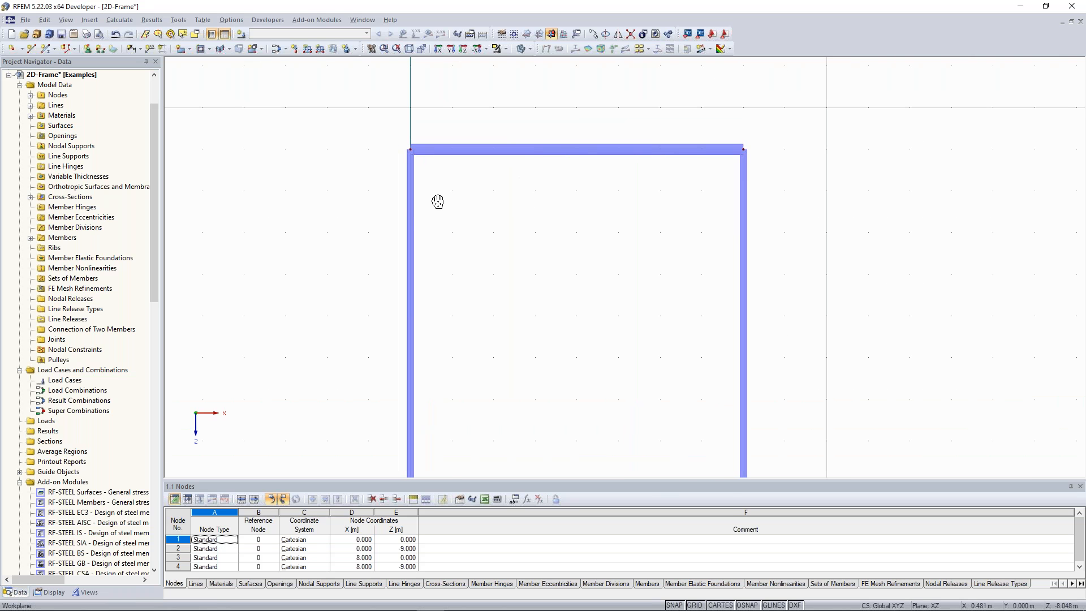
scroll(433, 189, up, 1)
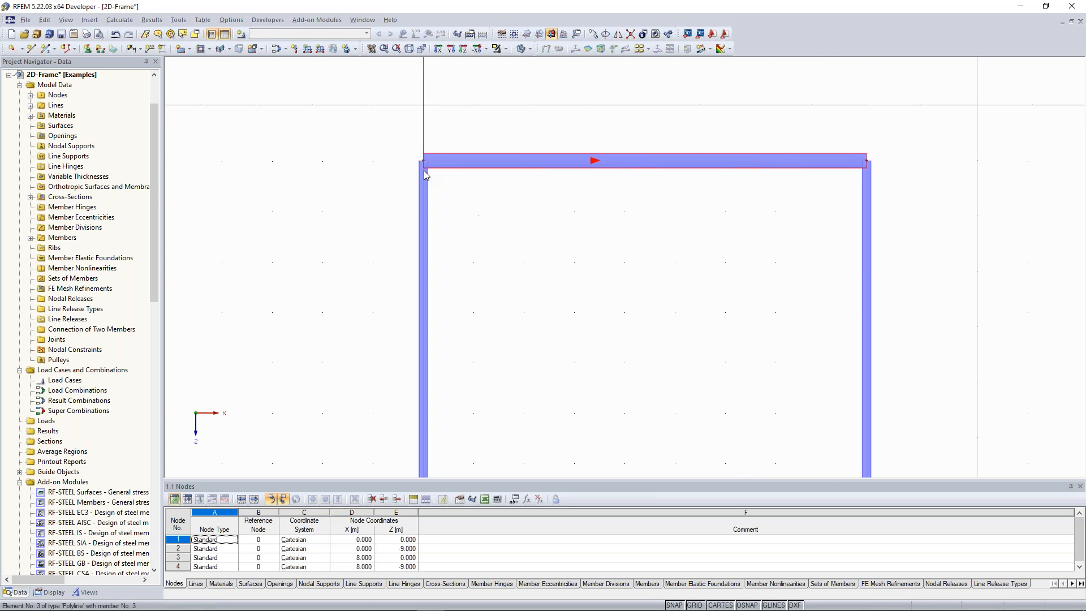
scroll(399, 143, up, 1)
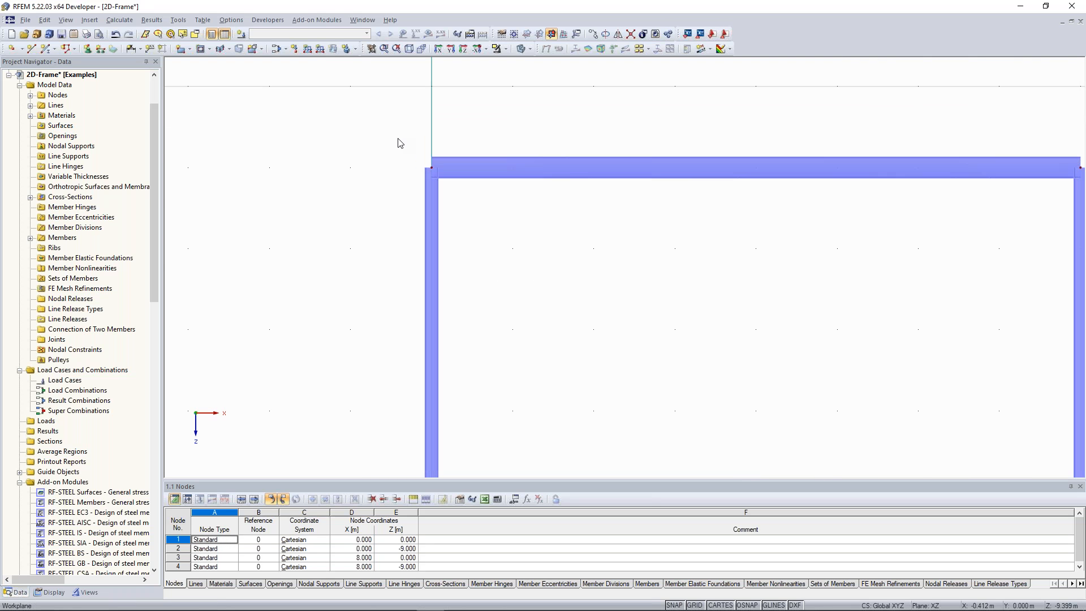
middle_drag(494, 153, 477, 116)
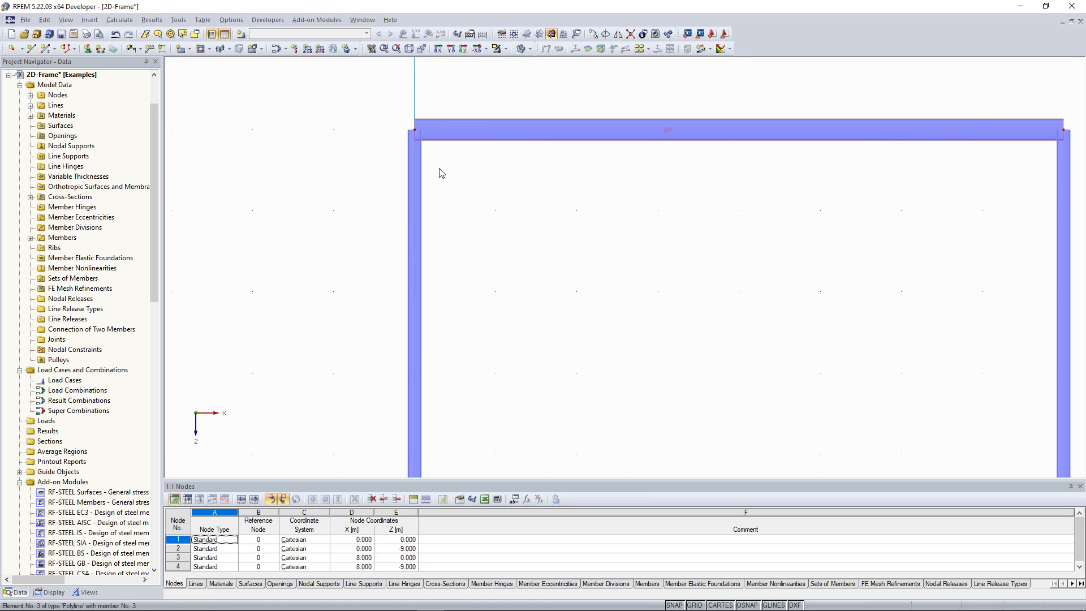
scroll(389, 160, down, 2)
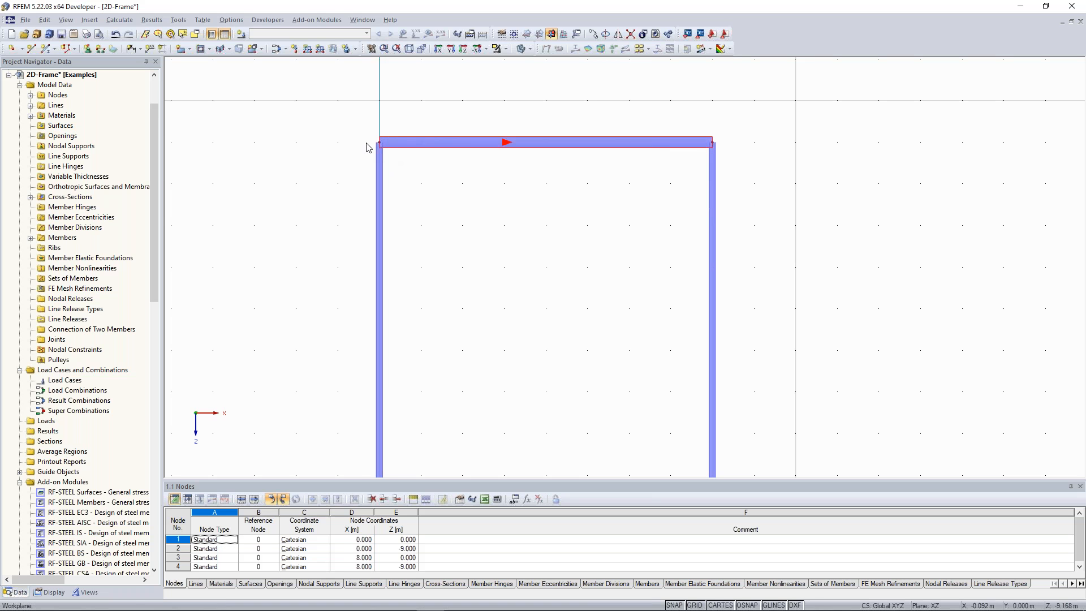
scroll(403, 130, down, 1)
middle_drag(409, 124, 404, 136)
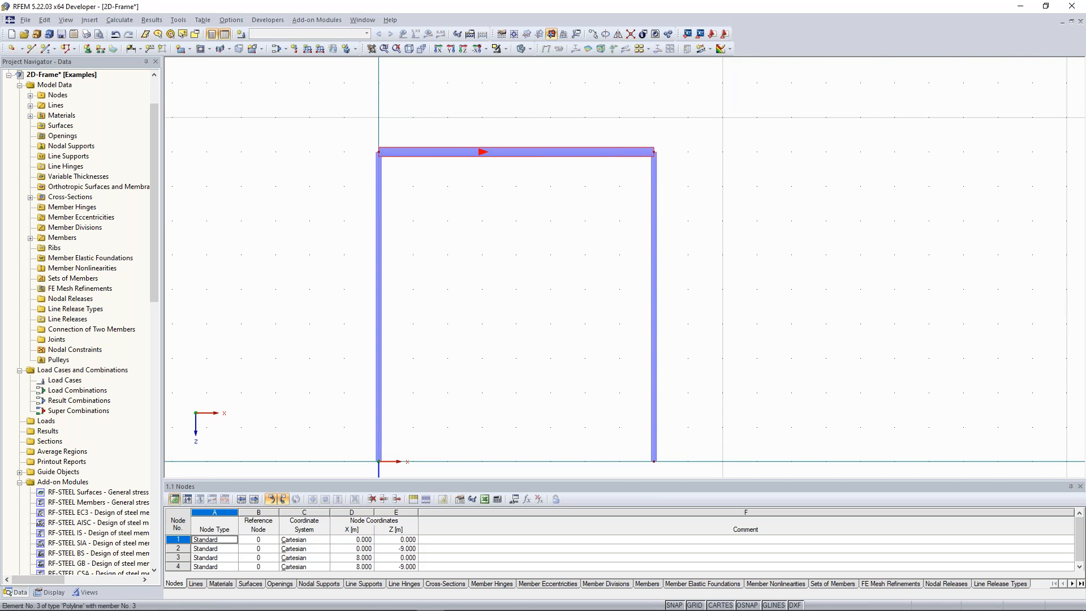
Step: Open the horizontal beam's member properties and review the available member types, then close them with Beam kept
double_click(407, 152)
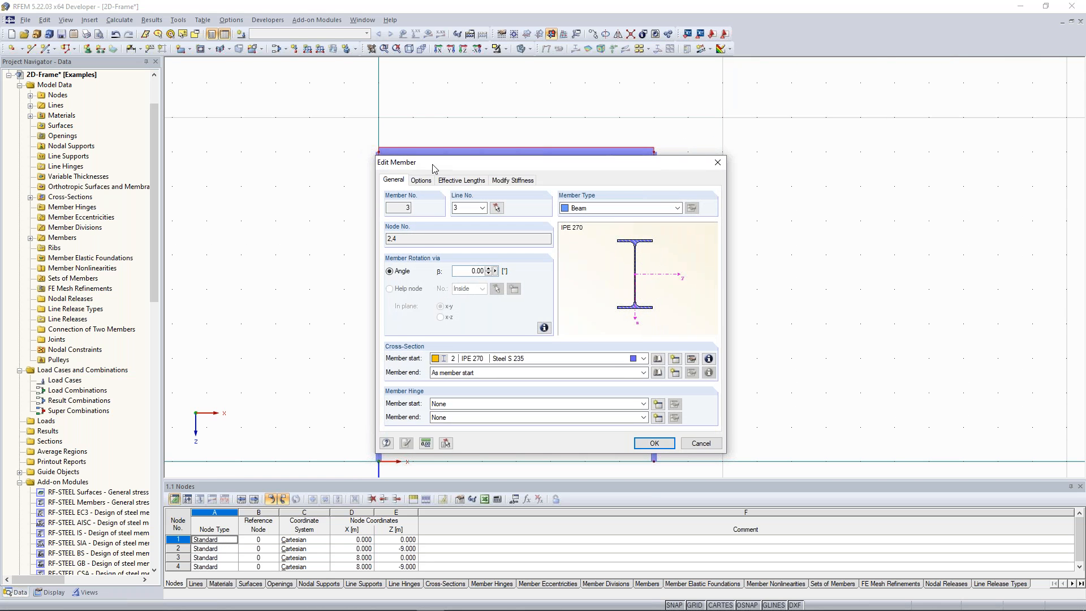
drag(433, 166, 544, 170)
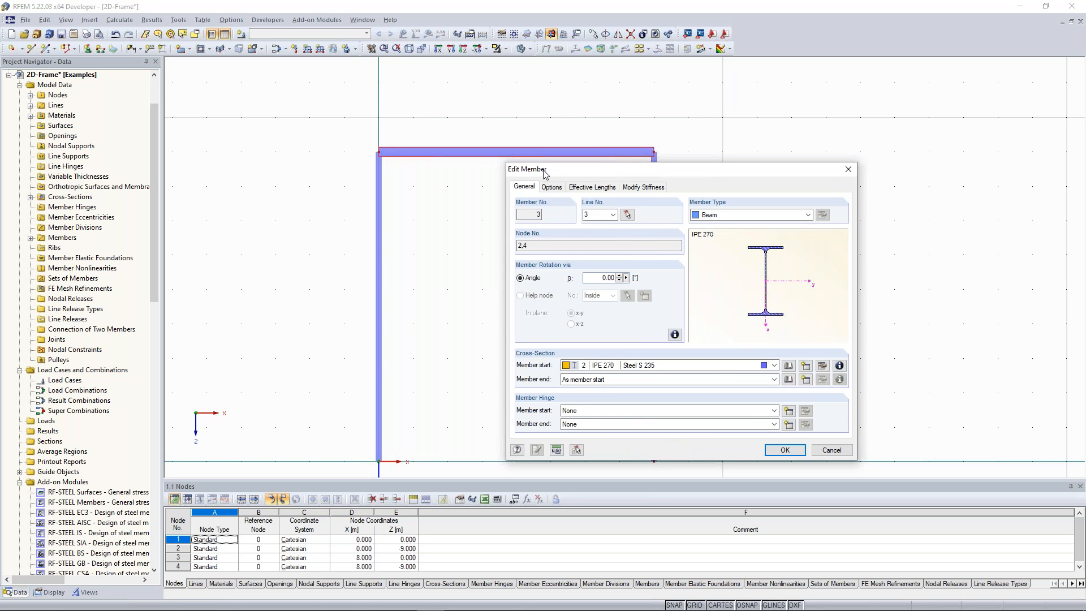
click(781, 214)
drag(760, 171, 801, 127)
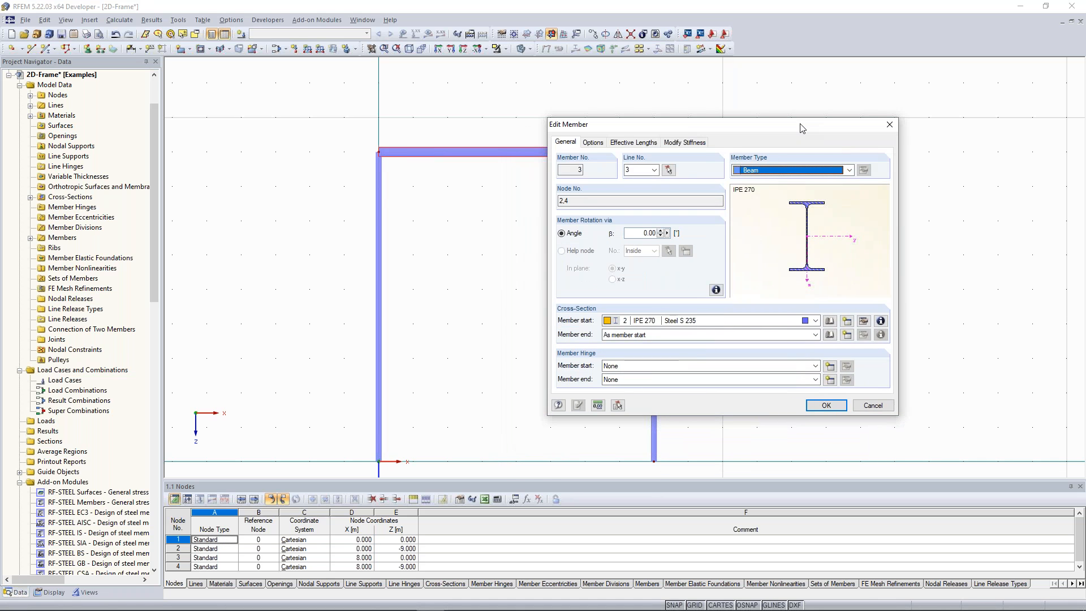
drag(802, 128, 930, 99)
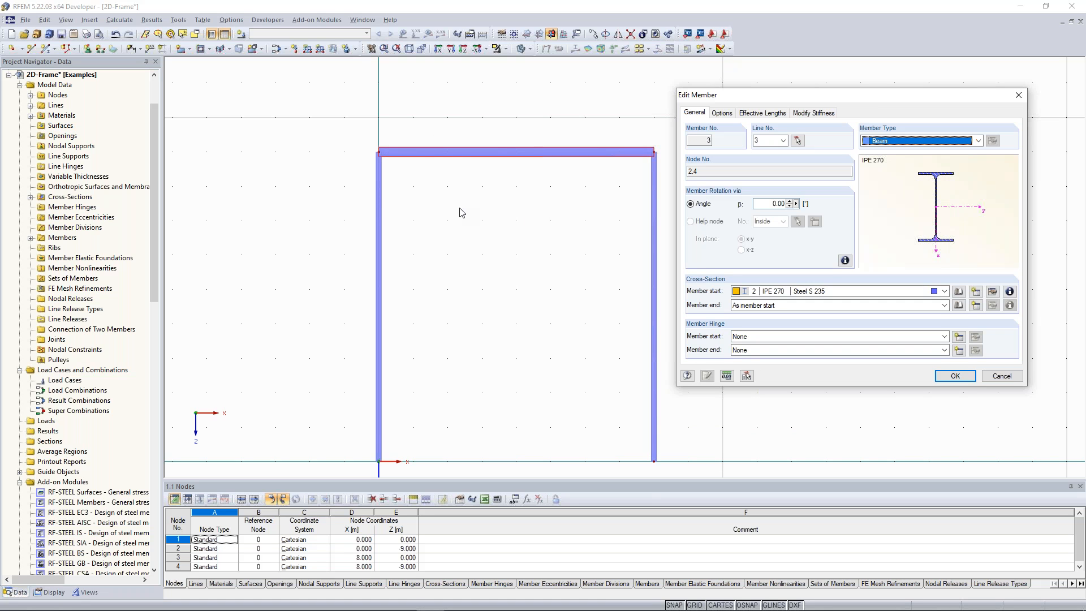
click(978, 141)
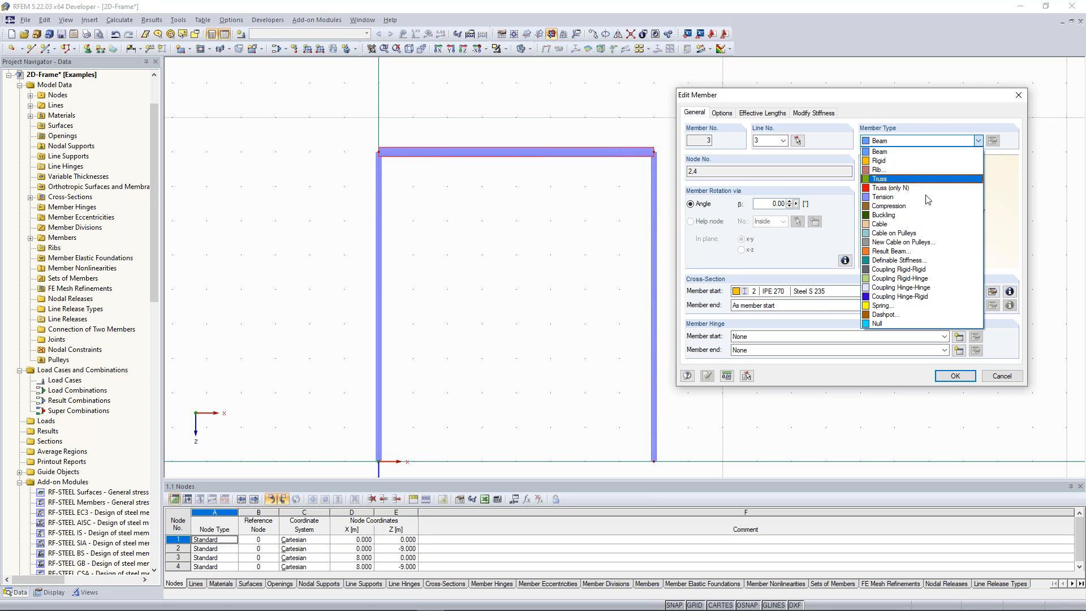
click(927, 152)
click(968, 142)
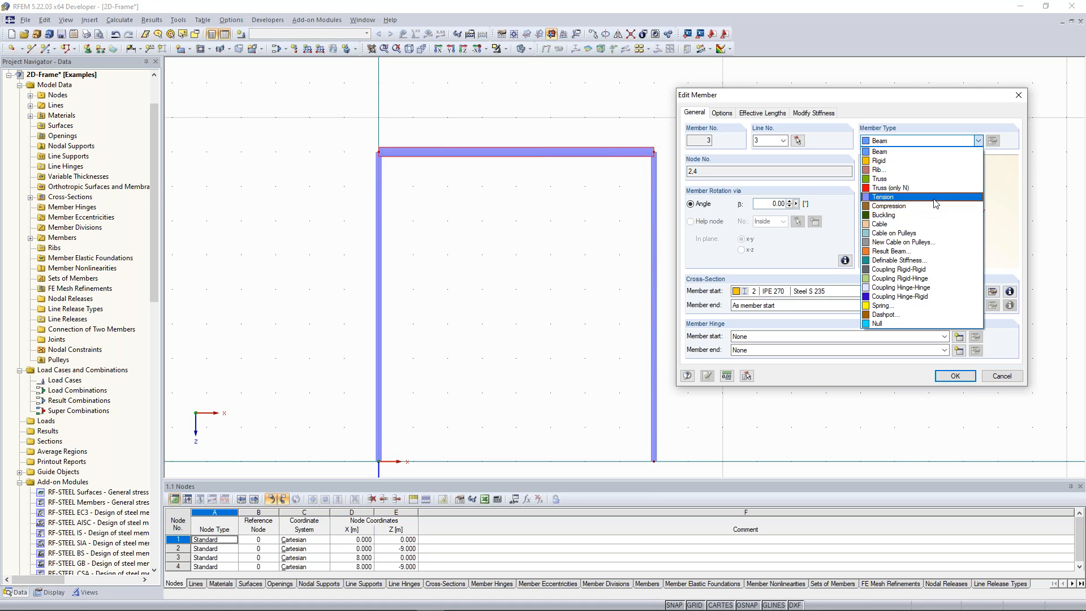
click(917, 152)
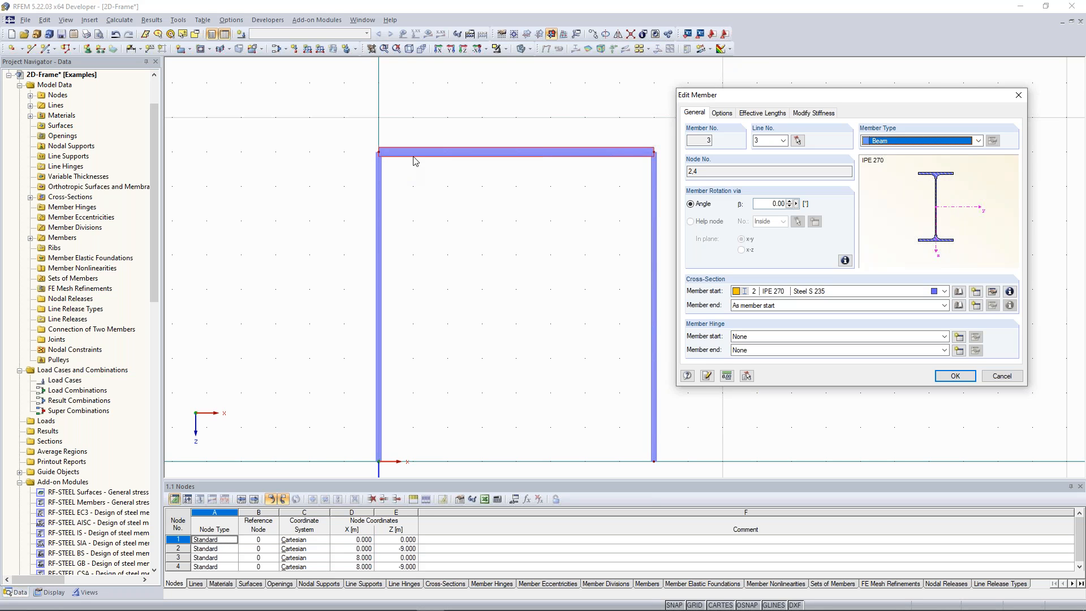
click(1018, 95)
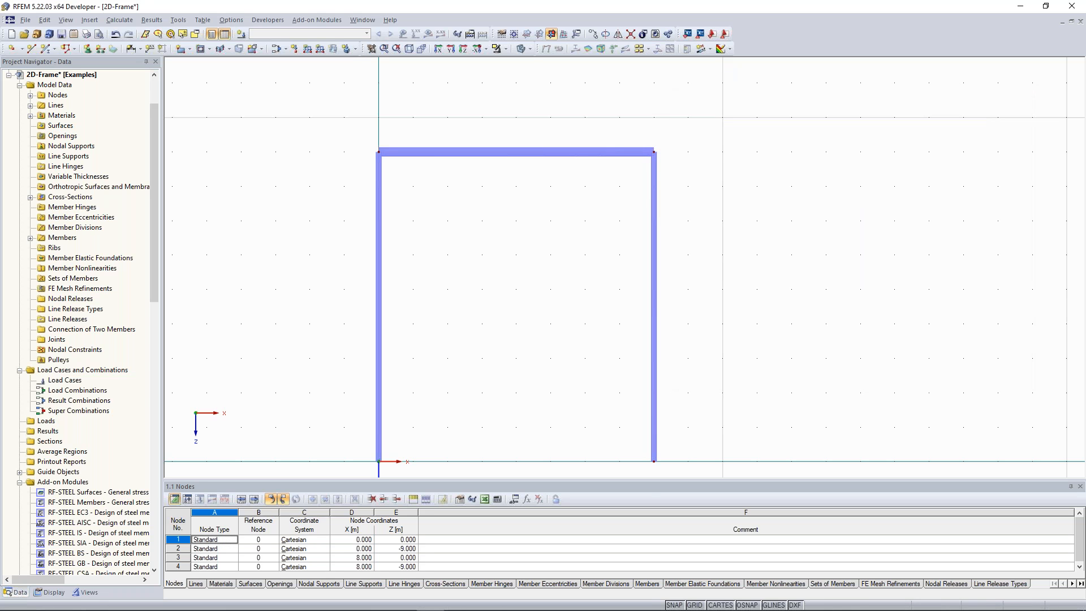
Step: Create a new IPE 360 cross-section in Steel S 235 from the rolled I-section library
middle_drag(504, 329, 517, 299)
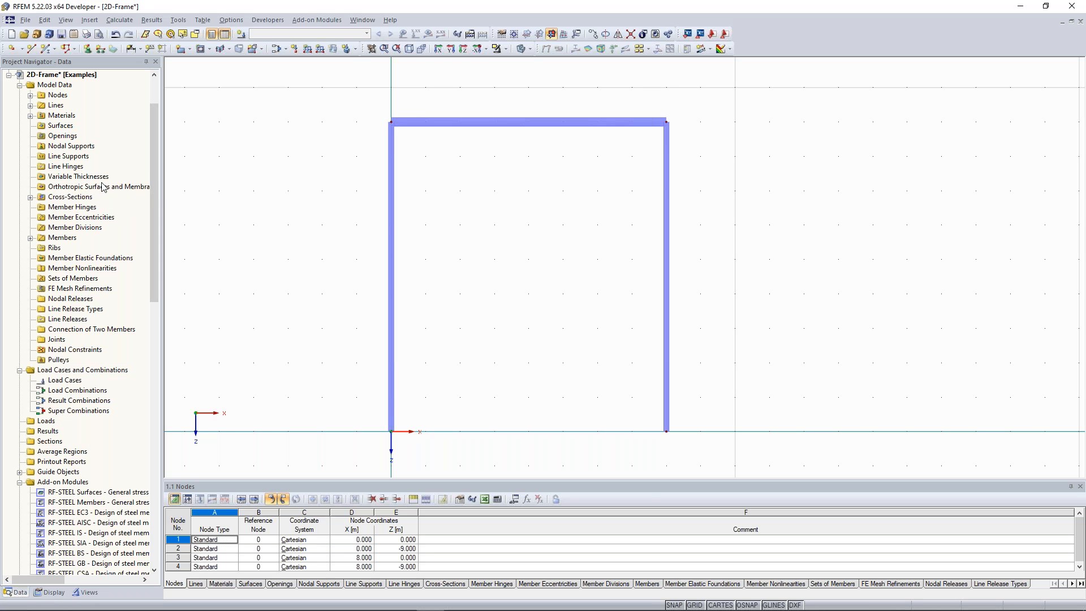
click(30, 198)
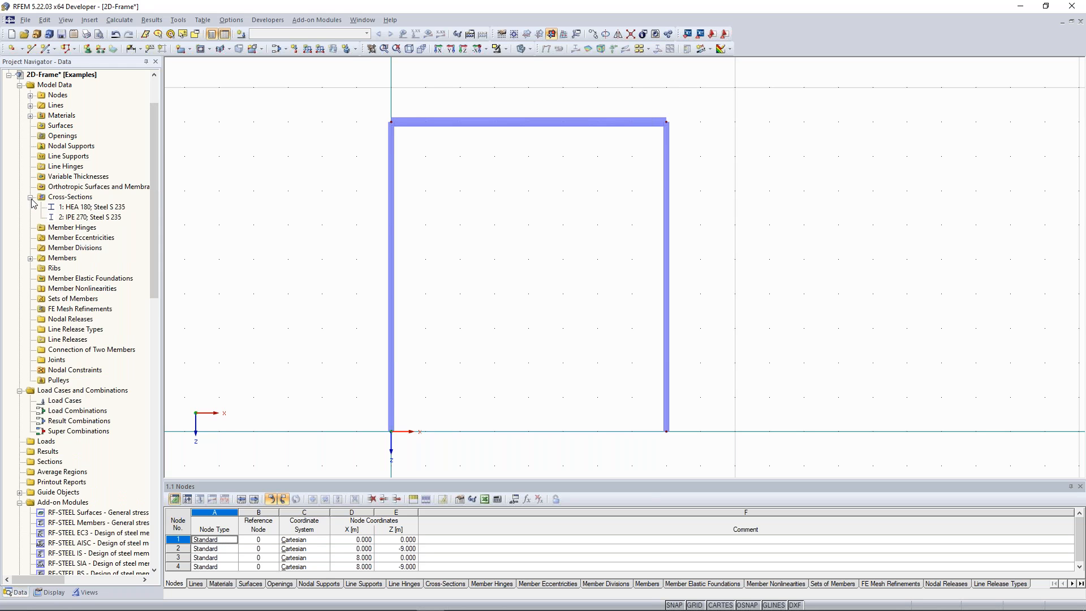
right_click(72, 198)
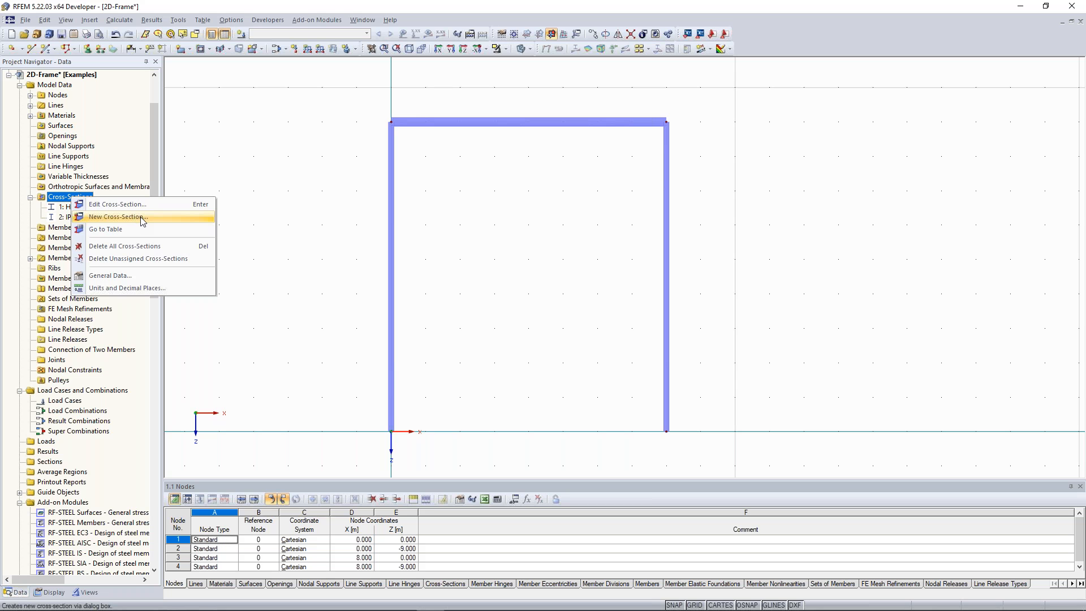
click(142, 218)
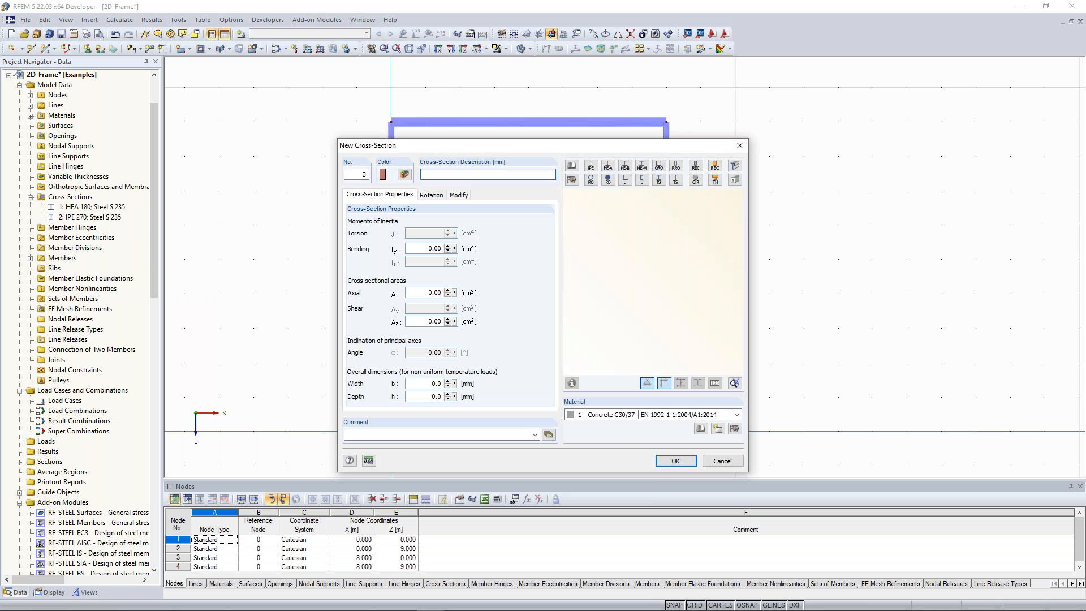
drag(455, 142, 402, 106)
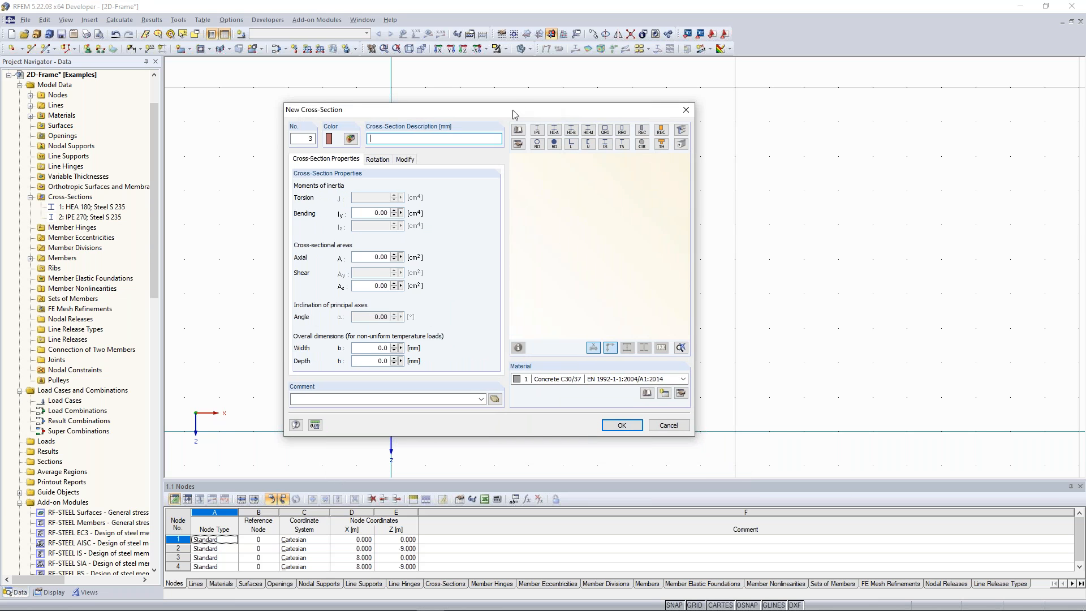
click(538, 131)
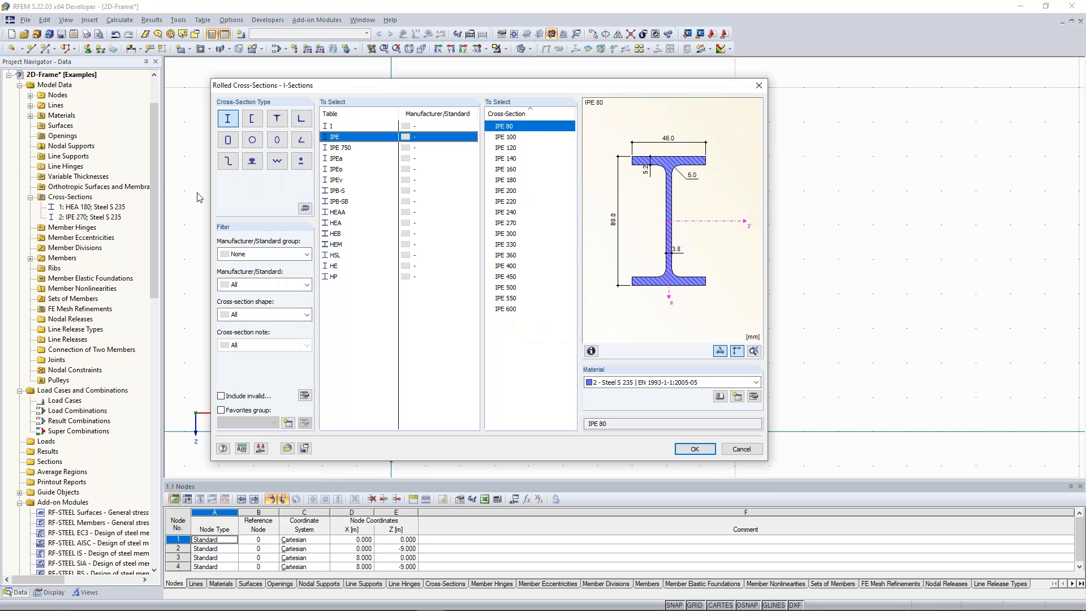
click(515, 259)
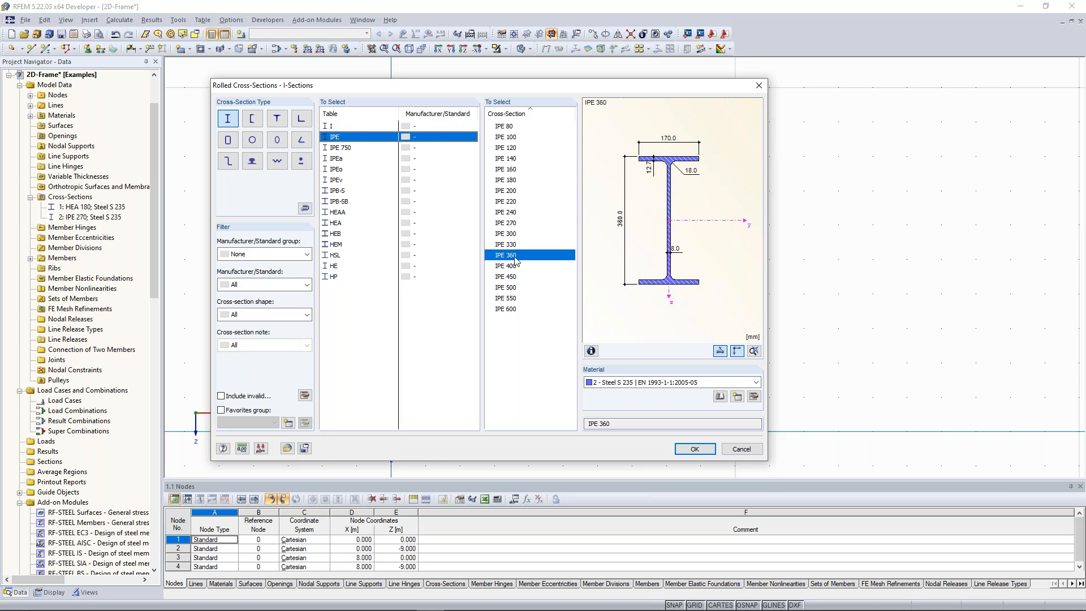
click(695, 449)
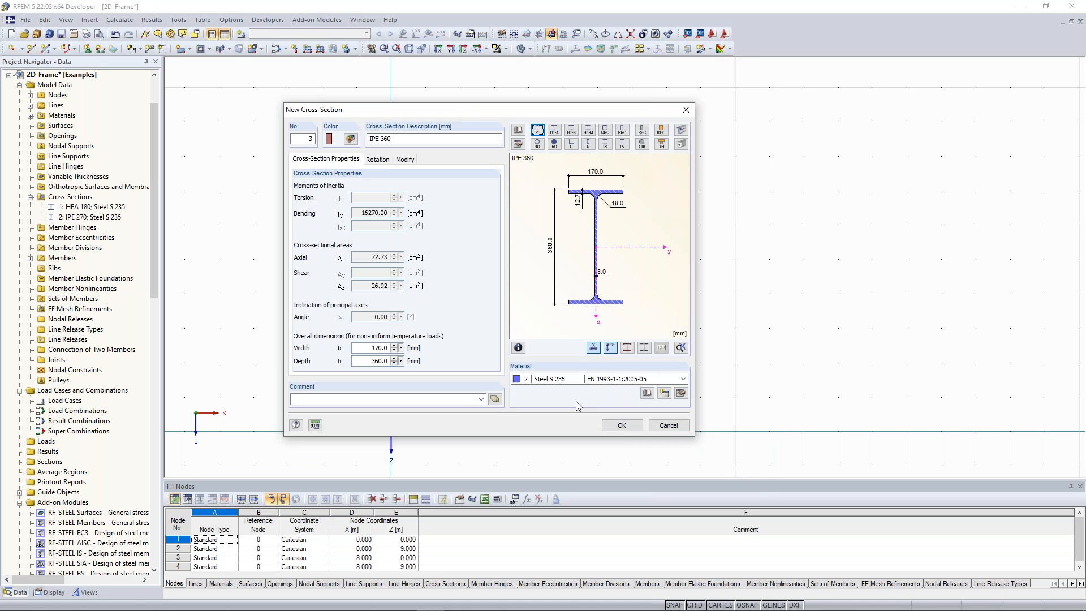
click(619, 425)
click(391, 334)
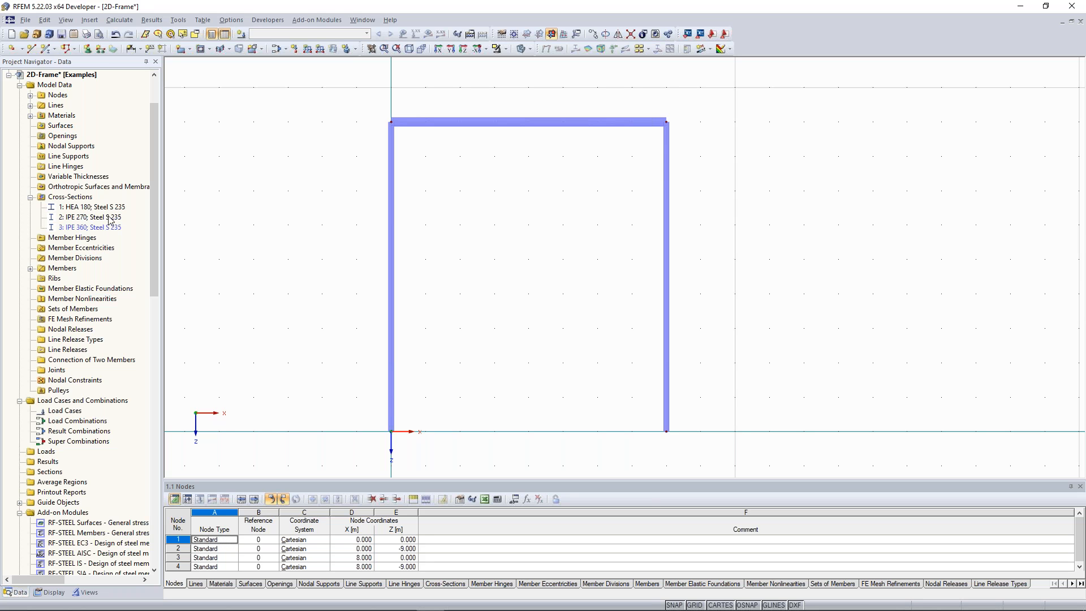
Step: Examine the list of defined cross-sections to see how assigned and unassigned sections are marked
scroll(152, 209, down, 1)
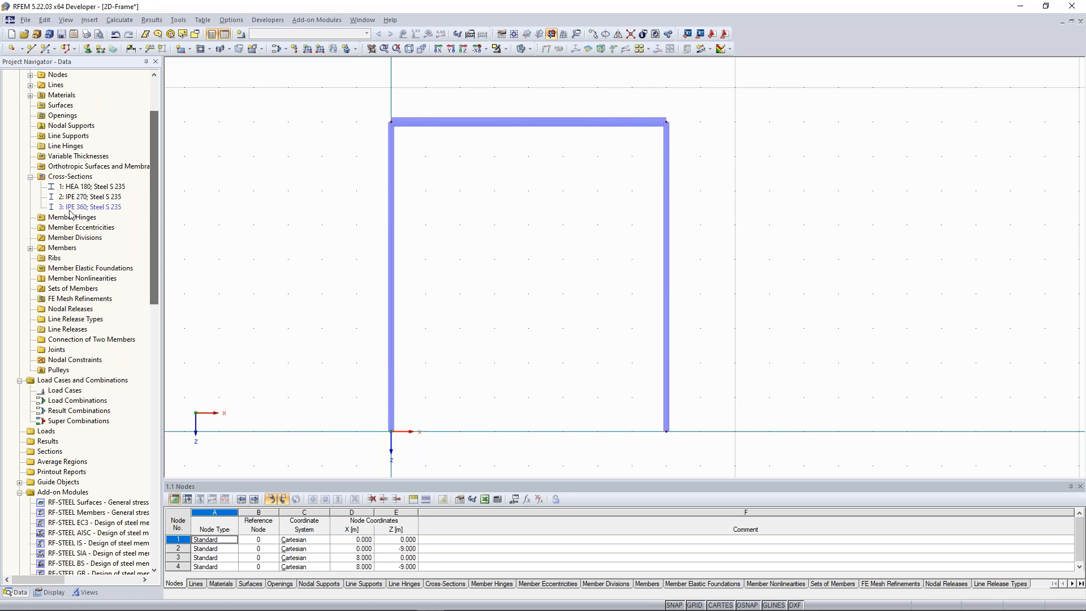
scroll(154, 189, up, 1)
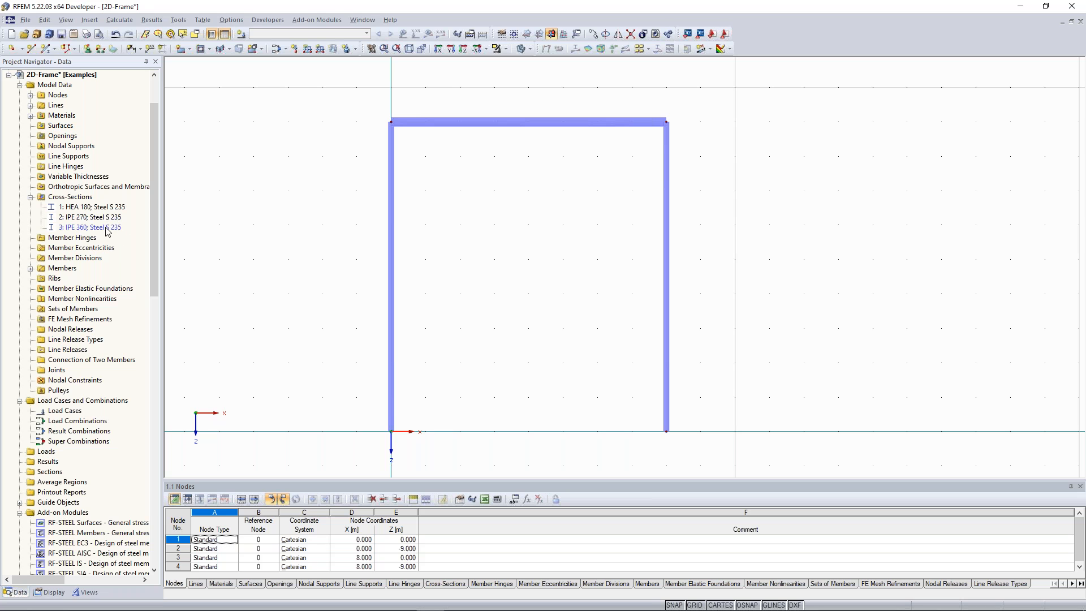
scroll(151, 221, down, 1)
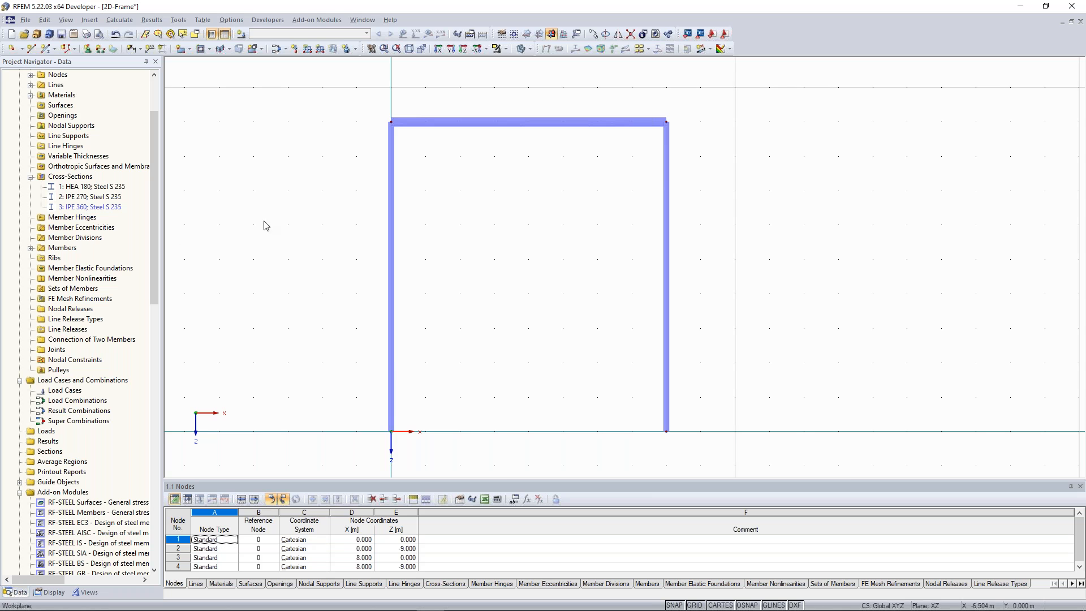
scroll(285, 210, down, 1)
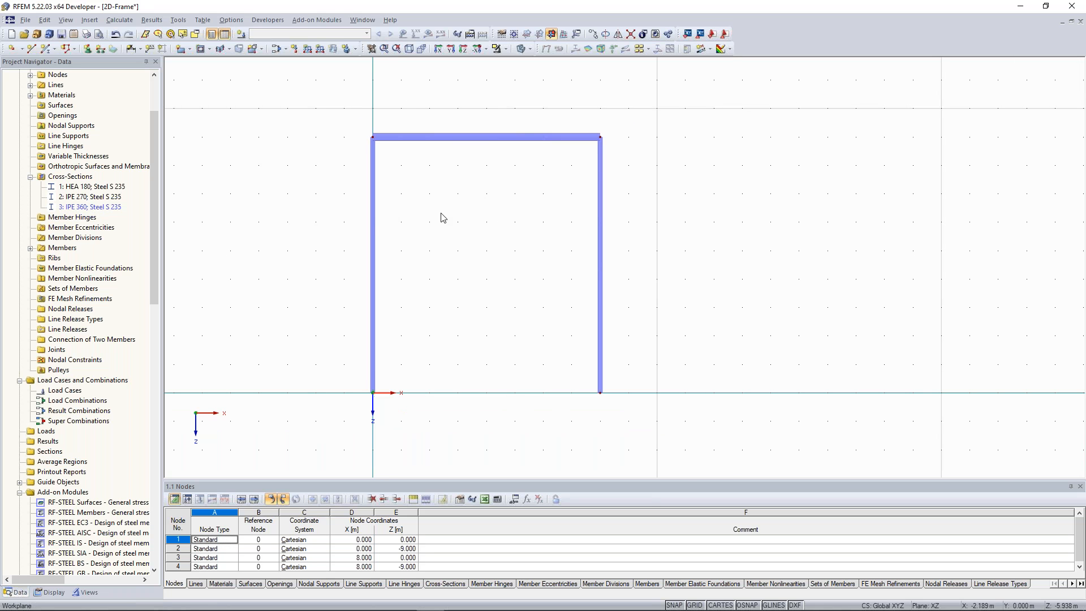
click(103, 208)
middle_drag(273, 204, 279, 206)
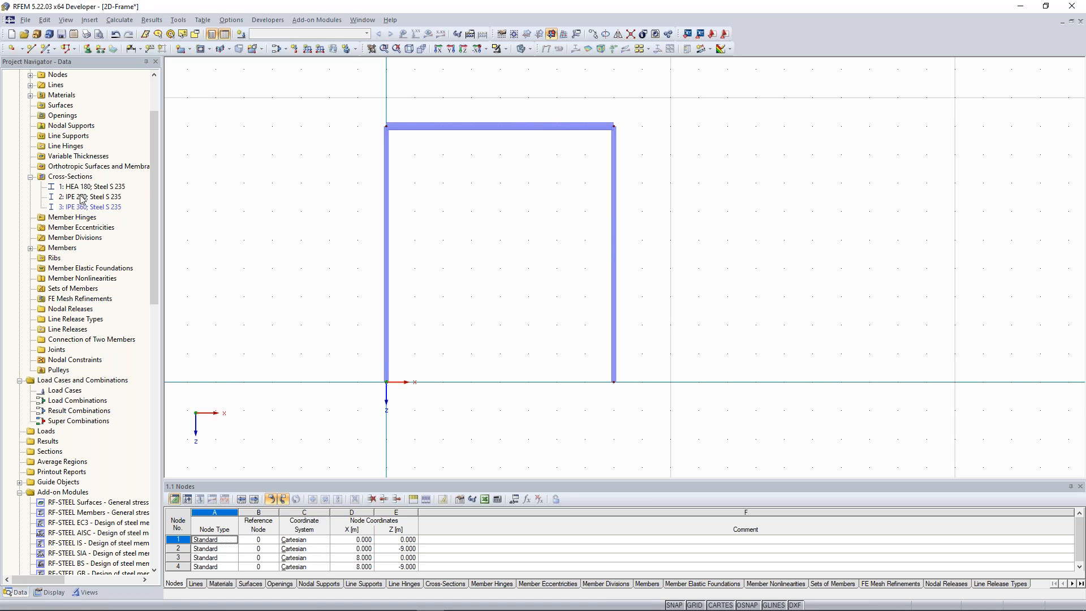
scroll(306, 187, down, 2)
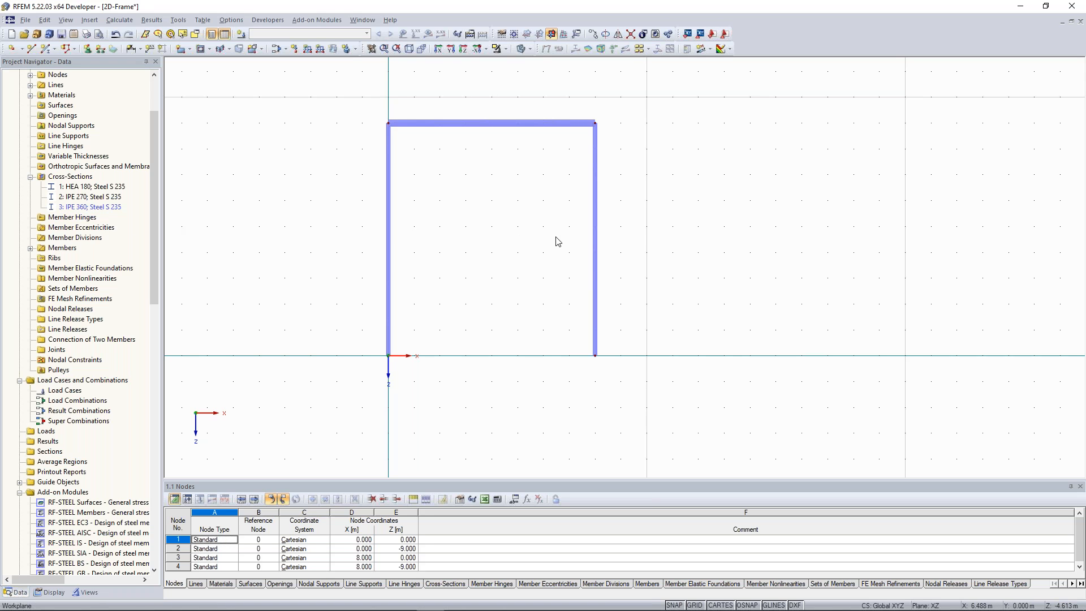
scroll(558, 241, up, 1)
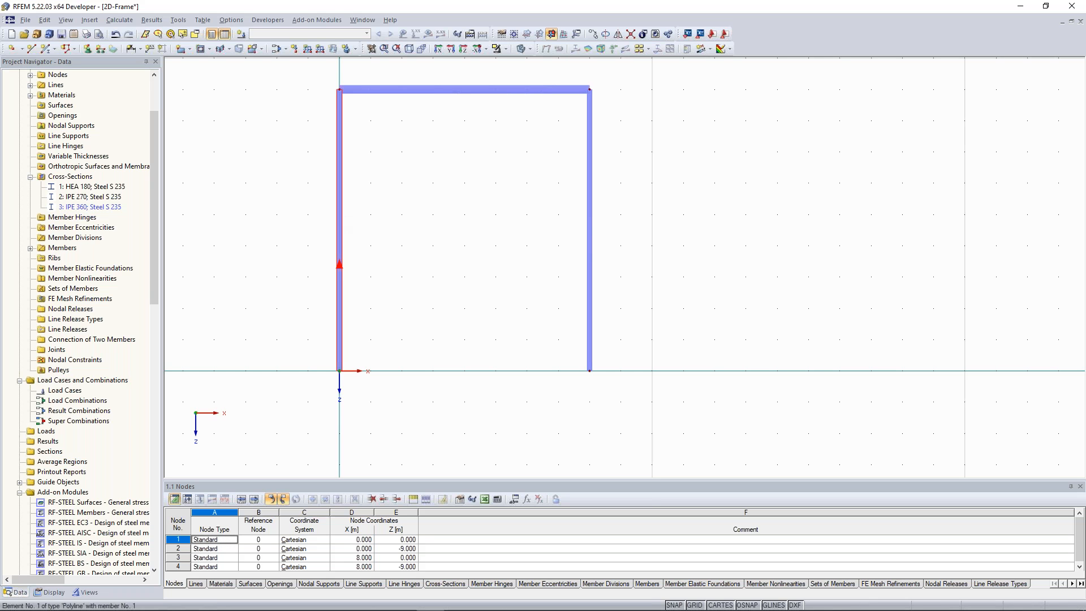
Step: Divide the left column with a new intermediate node at a distance of 5 m from the member start
right_click(341, 216)
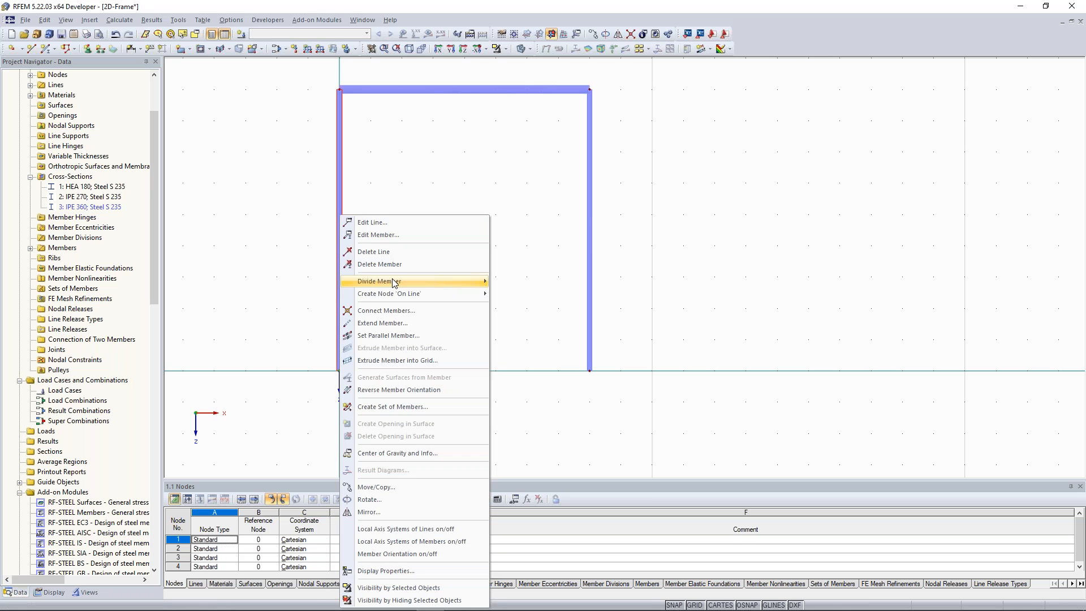
mouse_move(394, 282)
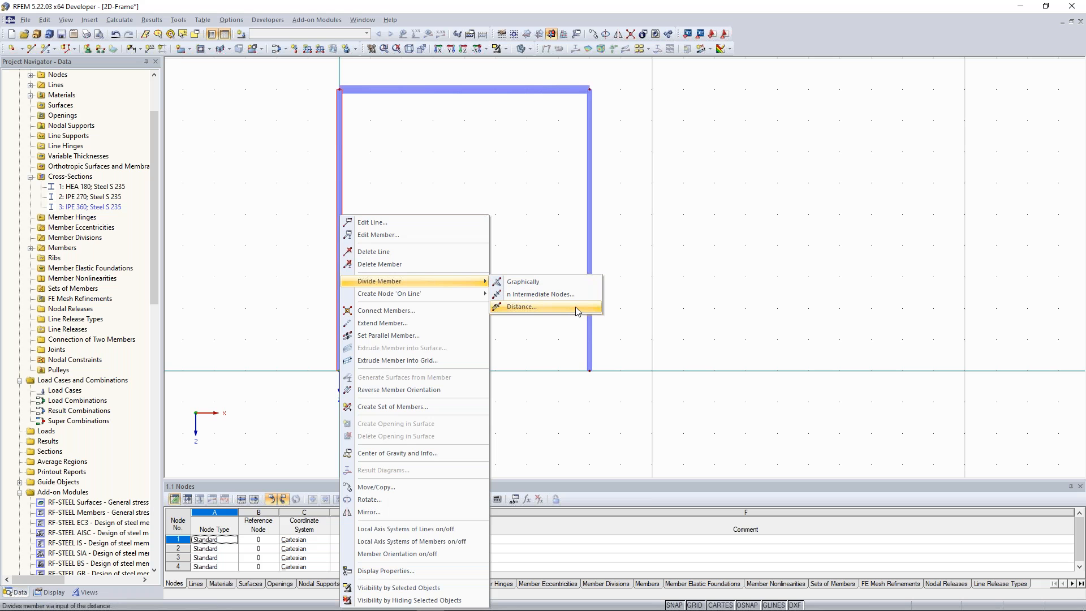
click(575, 307)
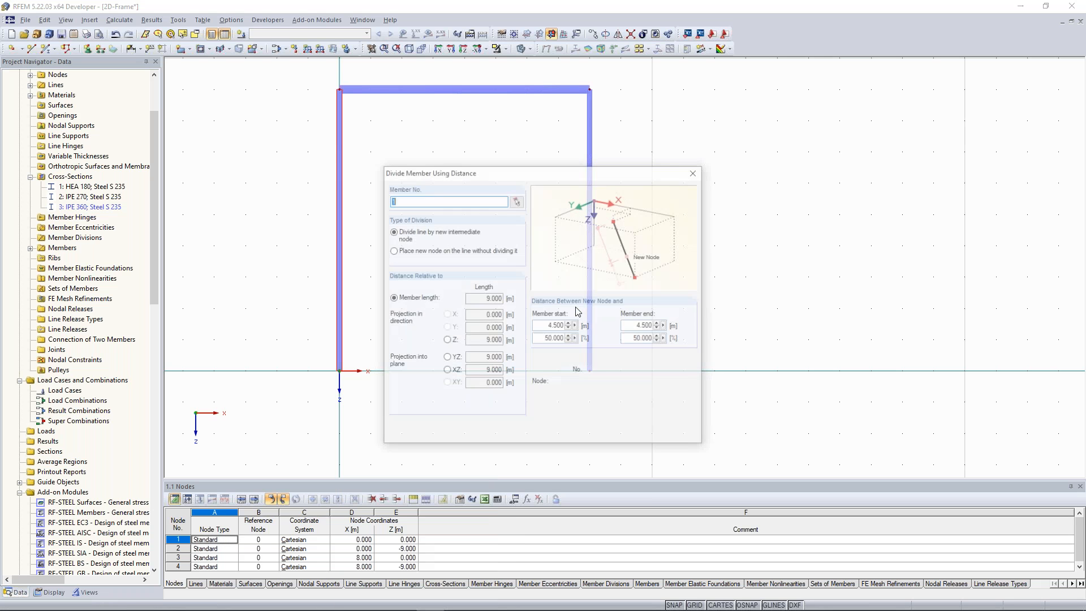
drag(607, 171, 900, 115)
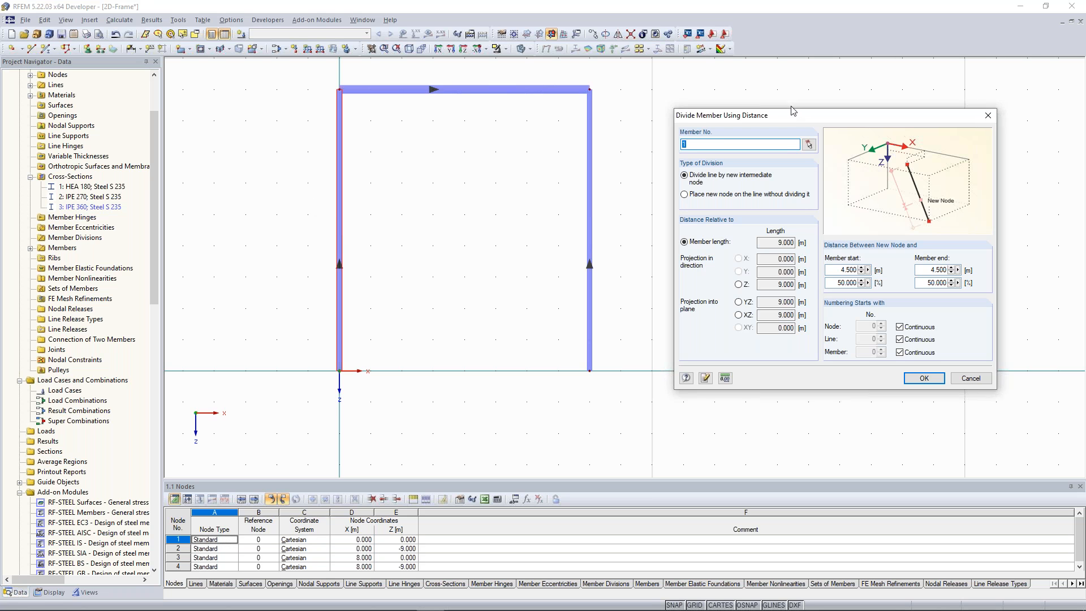
drag(794, 111, 775, 94)
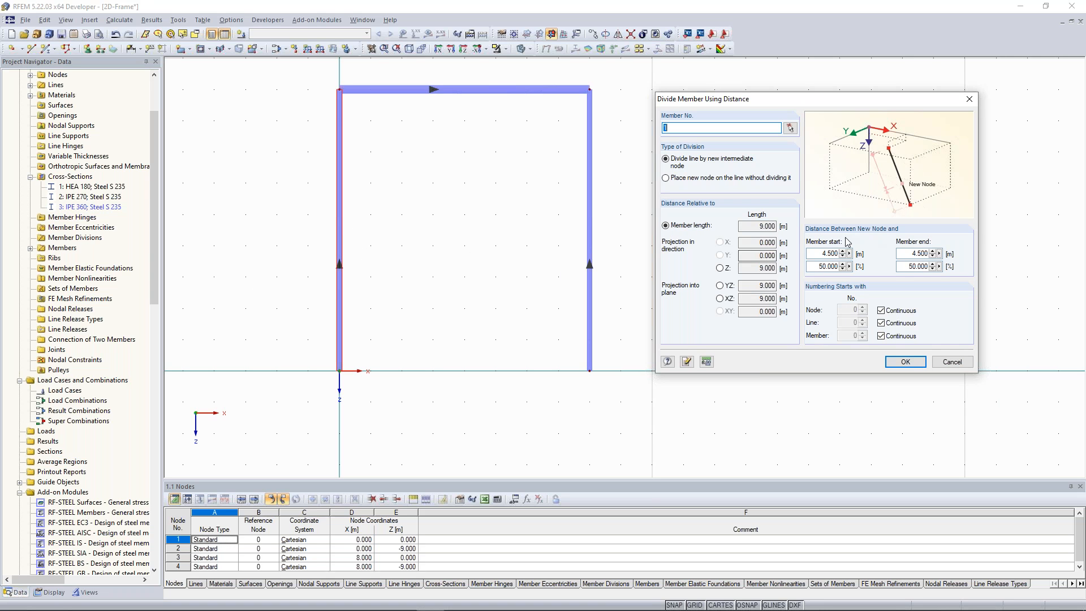
double_click(823, 253)
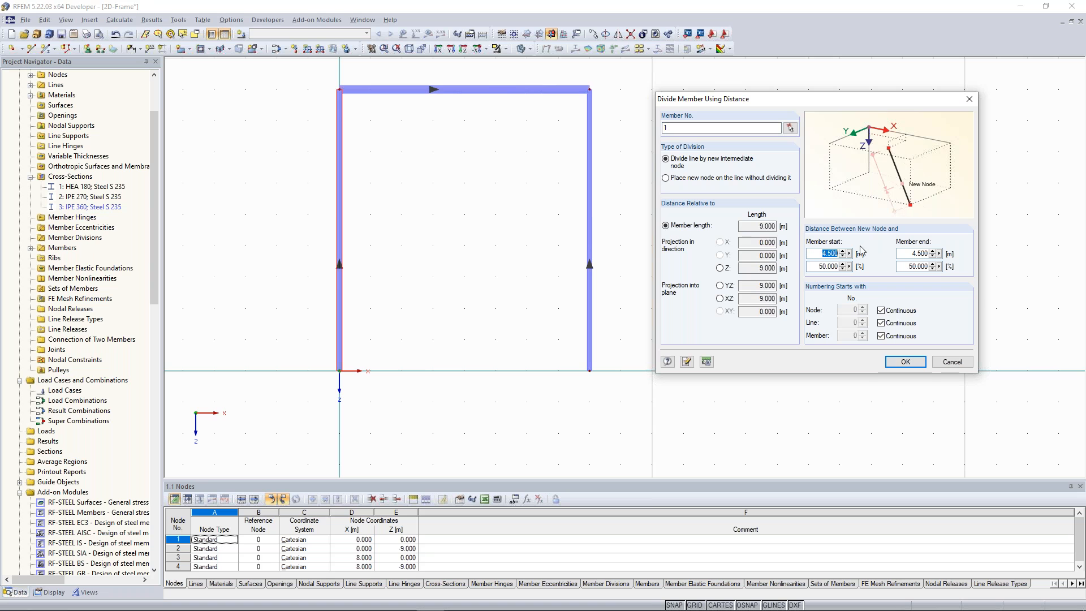
text(5)
click(908, 362)
Step: Draw a horizontal Beam member with cross-section IPE 360 from the left column's intermediate node to the right column at X 8 m, Z -5 m
scroll(386, 205, down, 1)
middle_drag(386, 201, 418, 218)
scroll(482, 258, down, 1)
scroll(440, 237, up, 2)
middle_drag(454, 262, 472, 257)
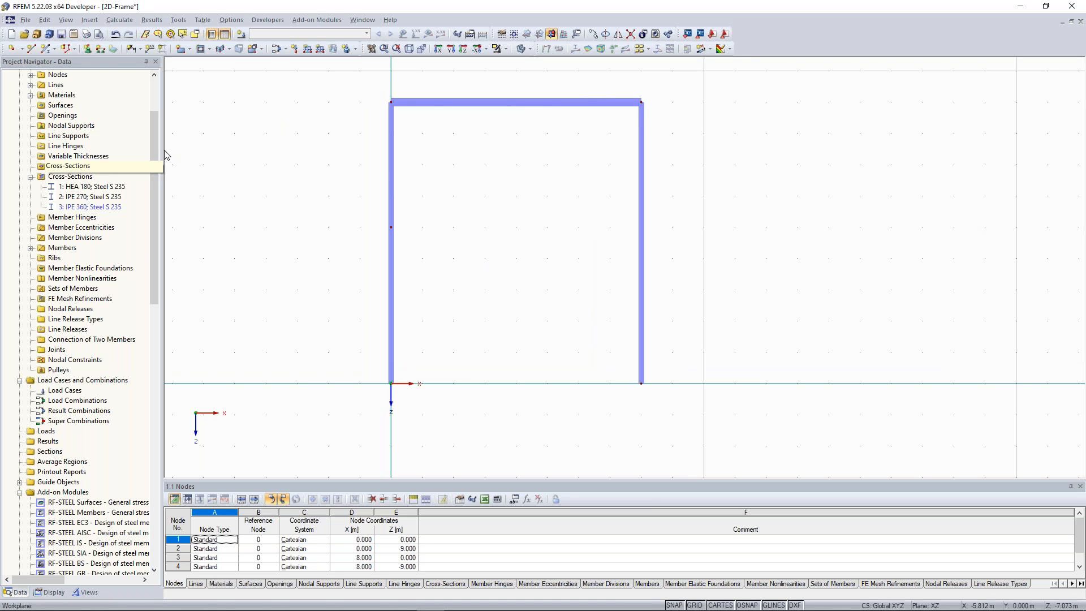
click(47, 49)
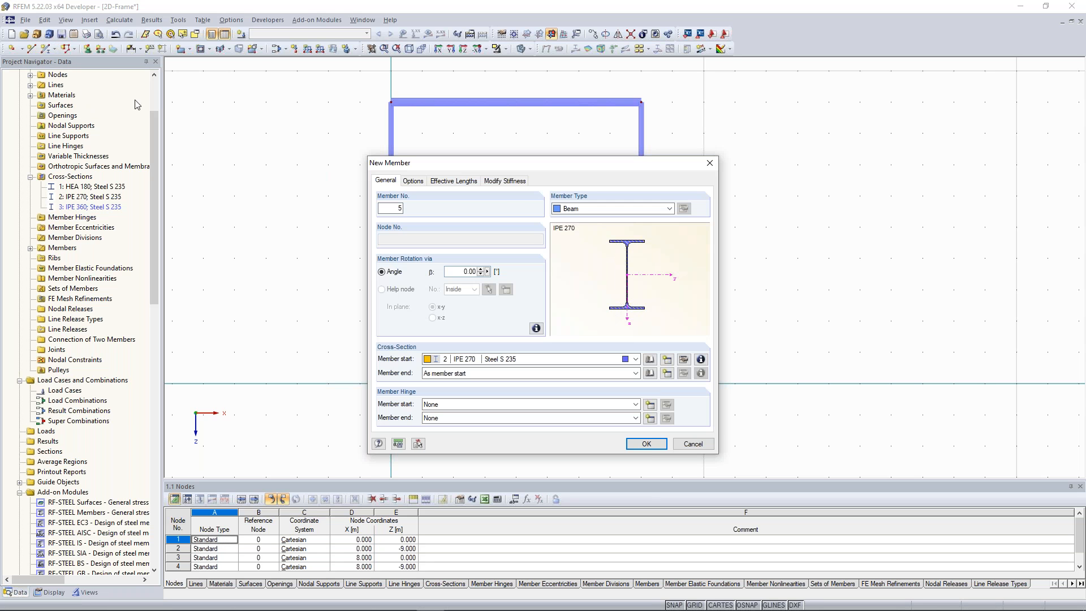
drag(537, 163, 504, 133)
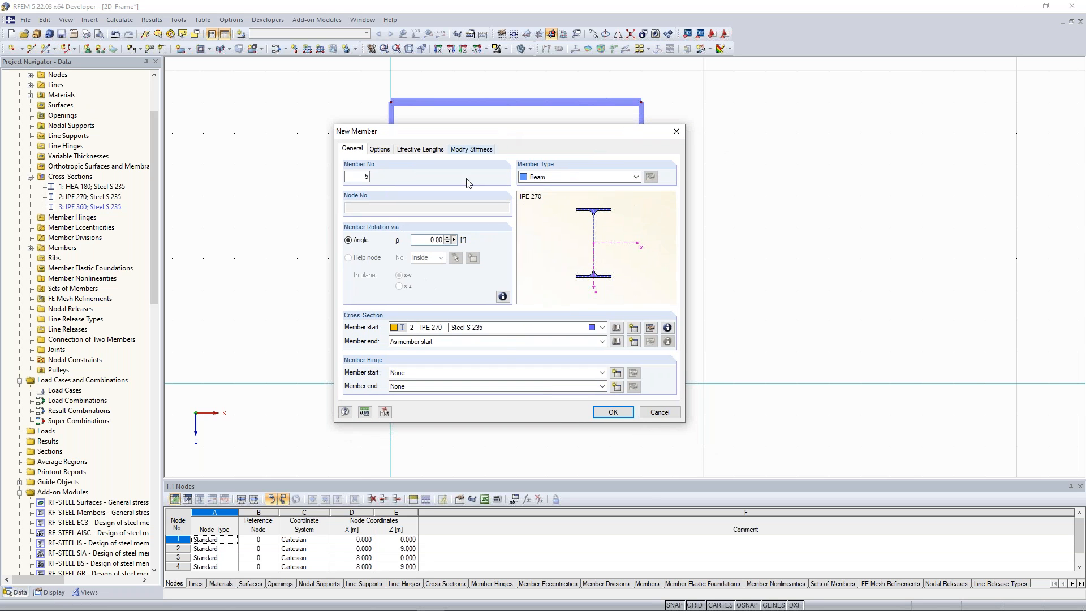
click(602, 328)
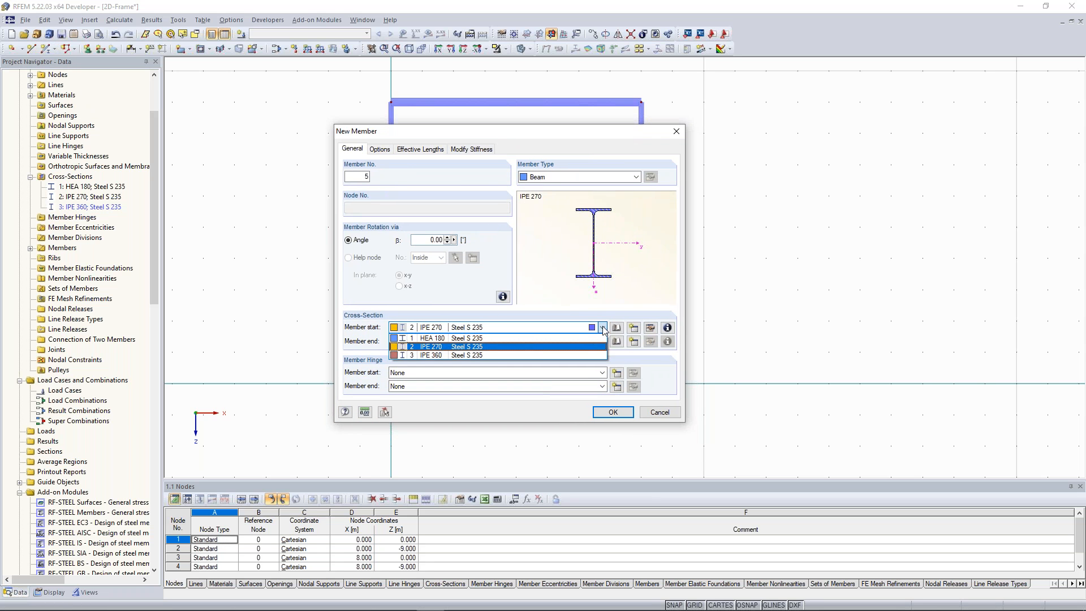
click(430, 355)
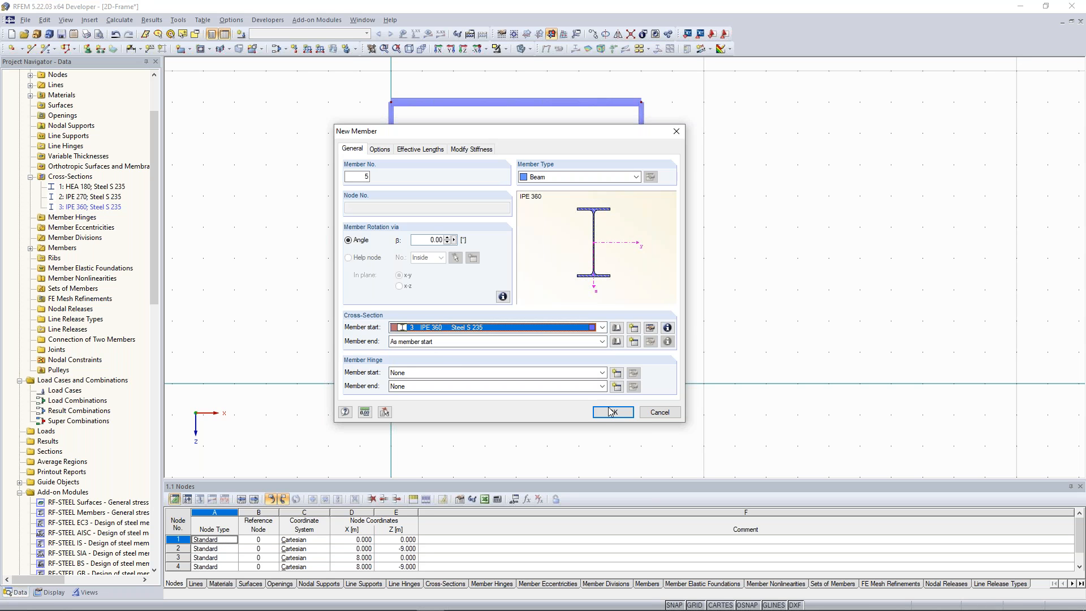
click(611, 411)
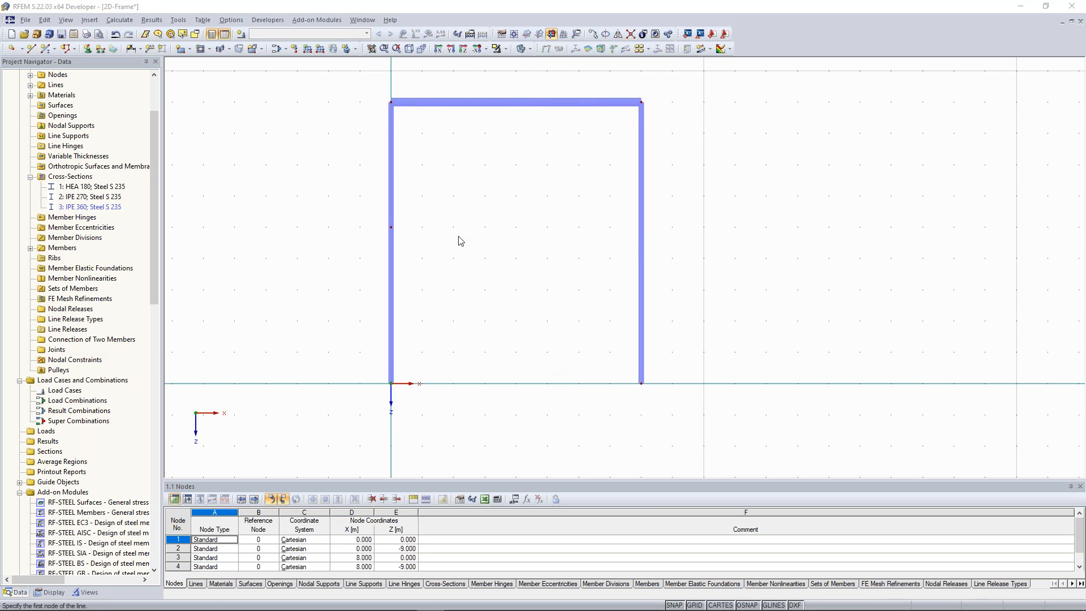
click(391, 227)
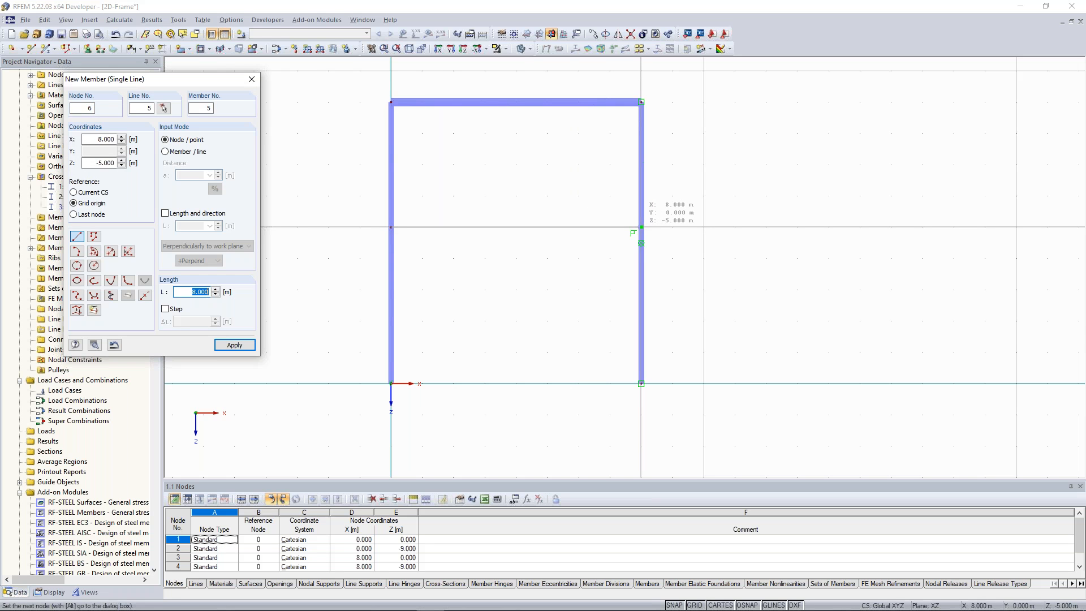
click(640, 227)
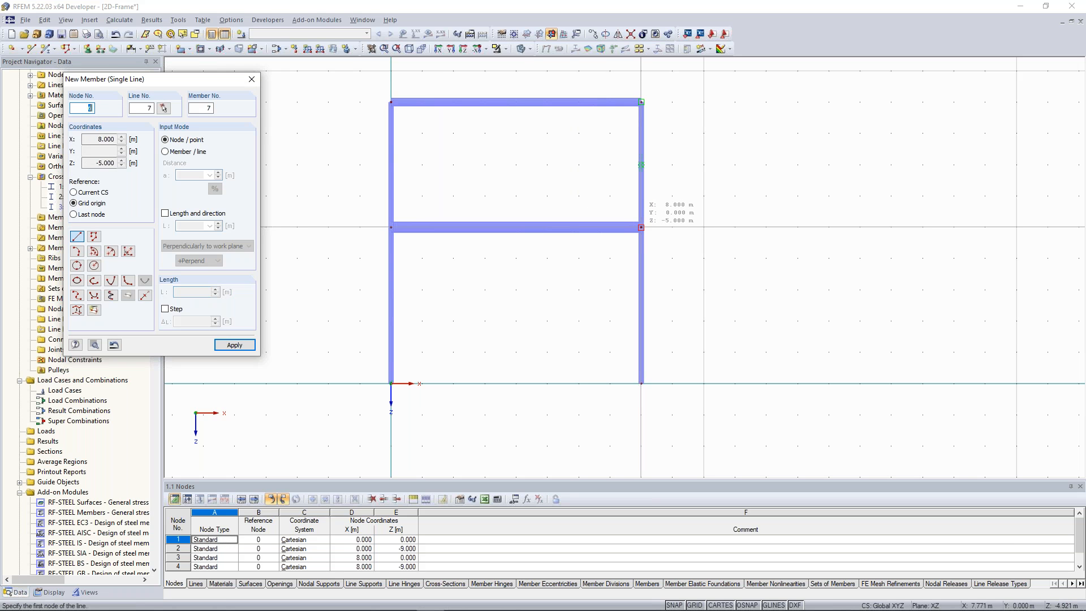
key(Escape)
Step: Select the left column's lower segment and its base node with a crossing window
scroll(520, 296, up, 1)
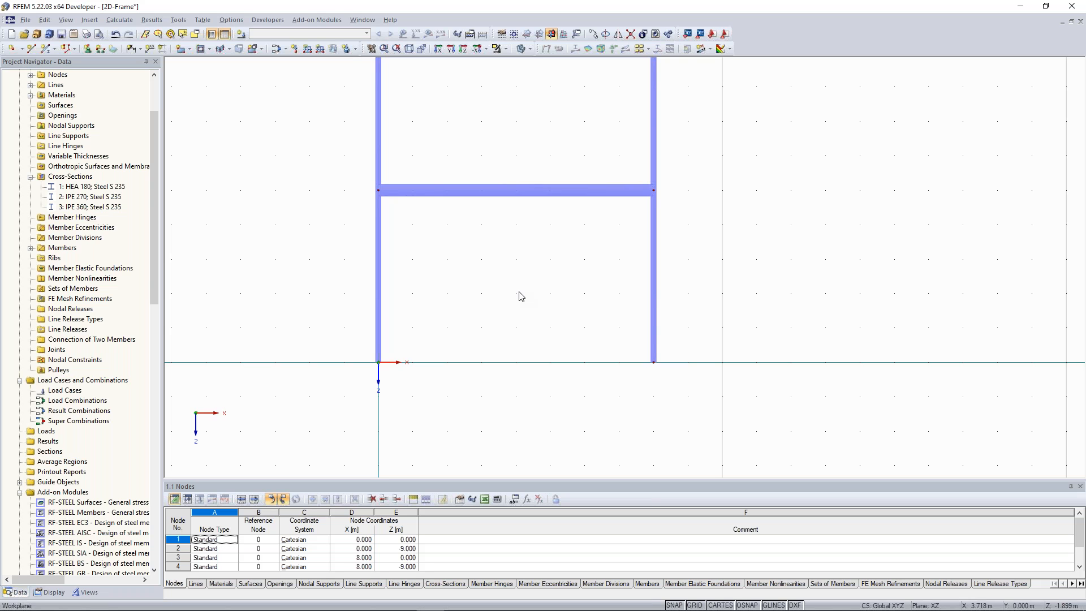
middle_drag(307, 131, 294, 142)
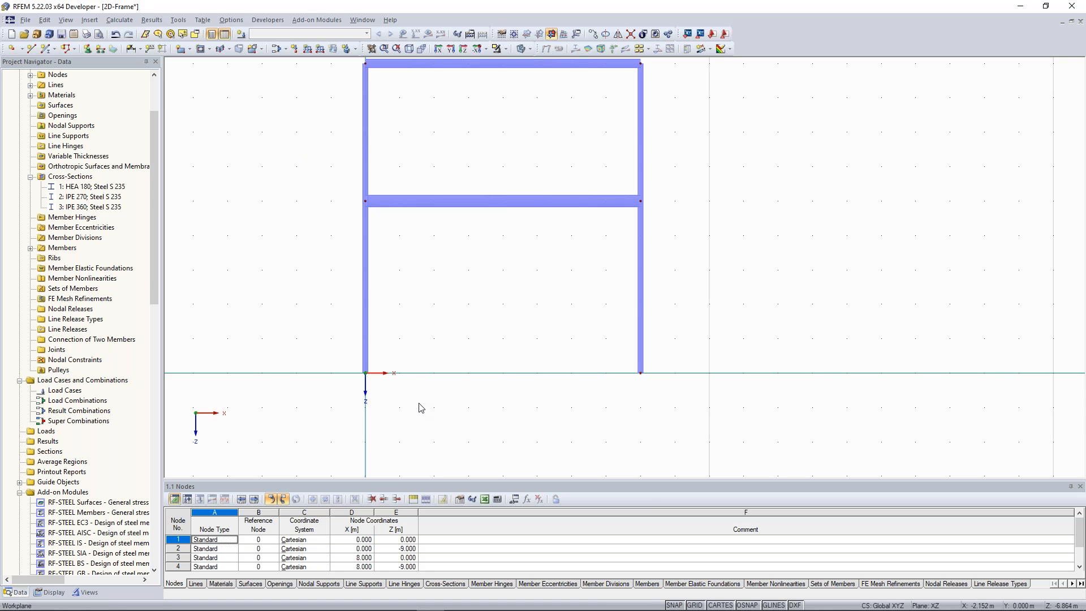
drag(414, 406, 326, 296)
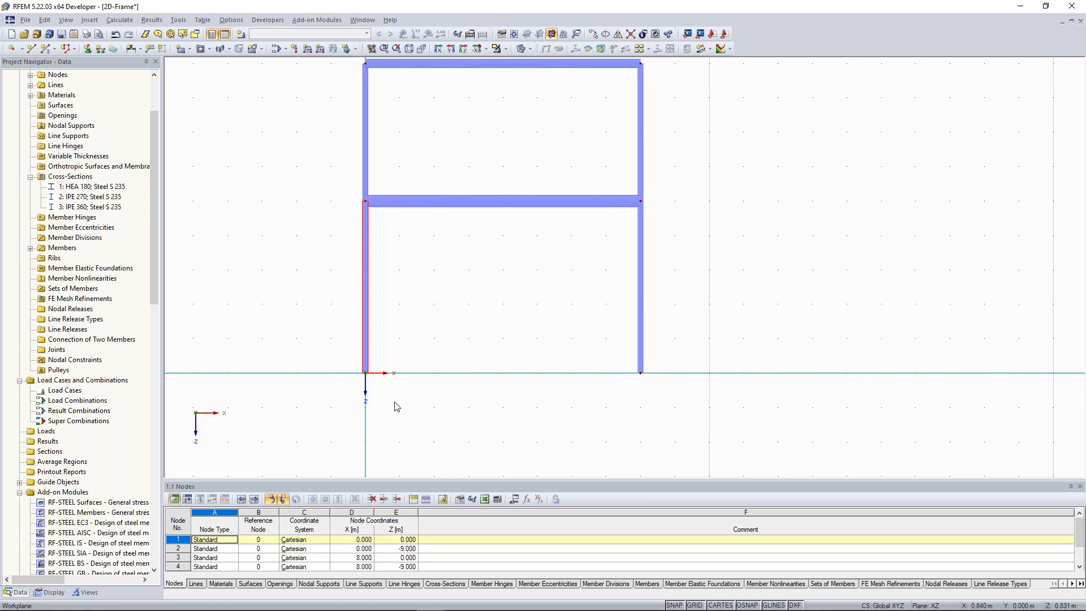
drag(402, 419, 388, 406)
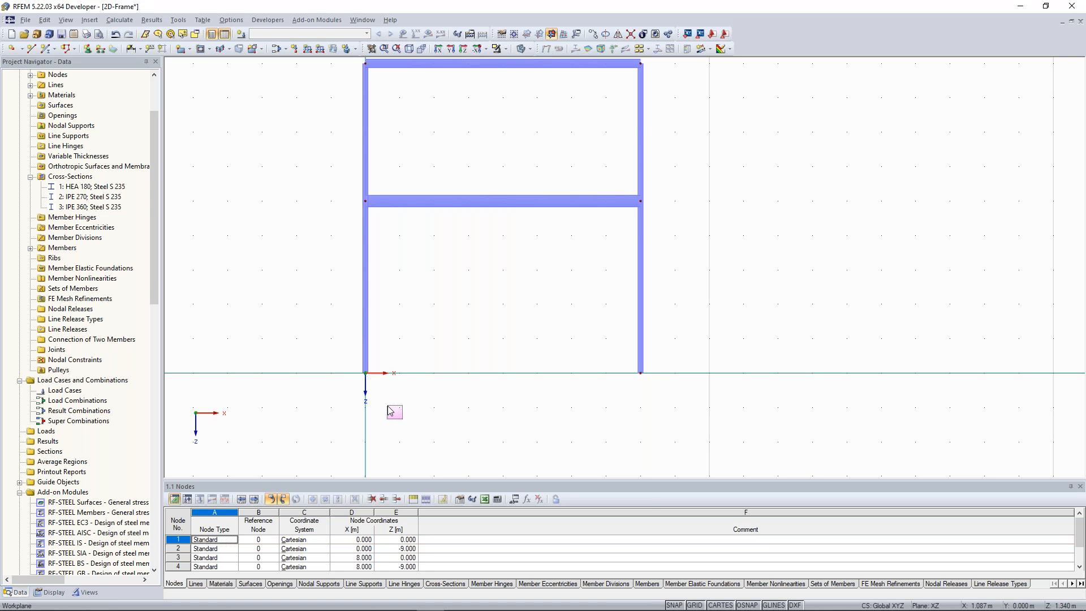
drag(388, 406, 334, 286)
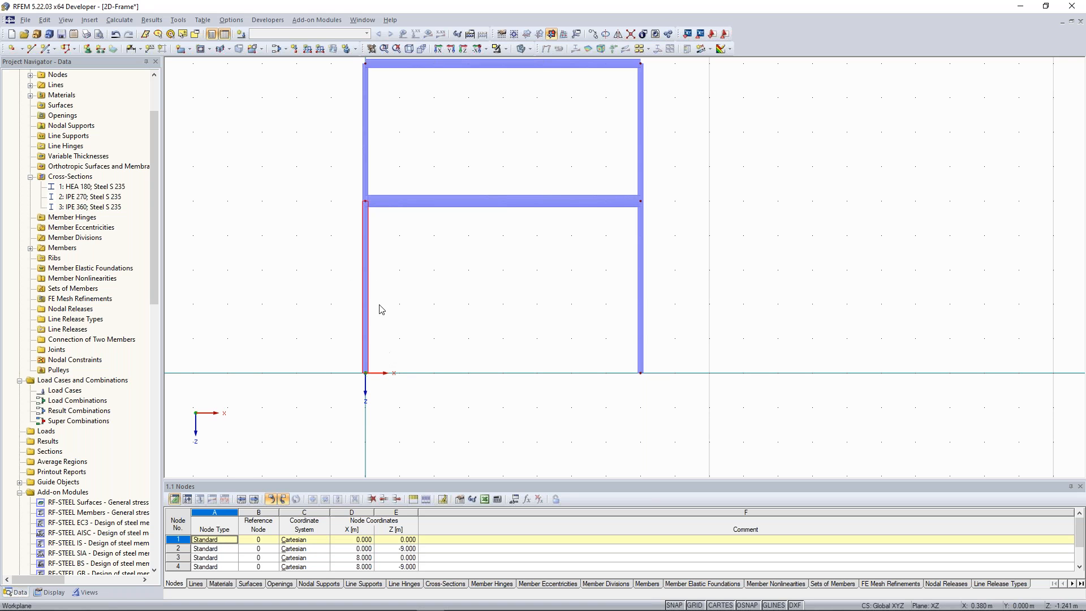
Step: Copy the selected left column segment once with a displacement of 4.5 m in the X direction
right_click(364, 234)
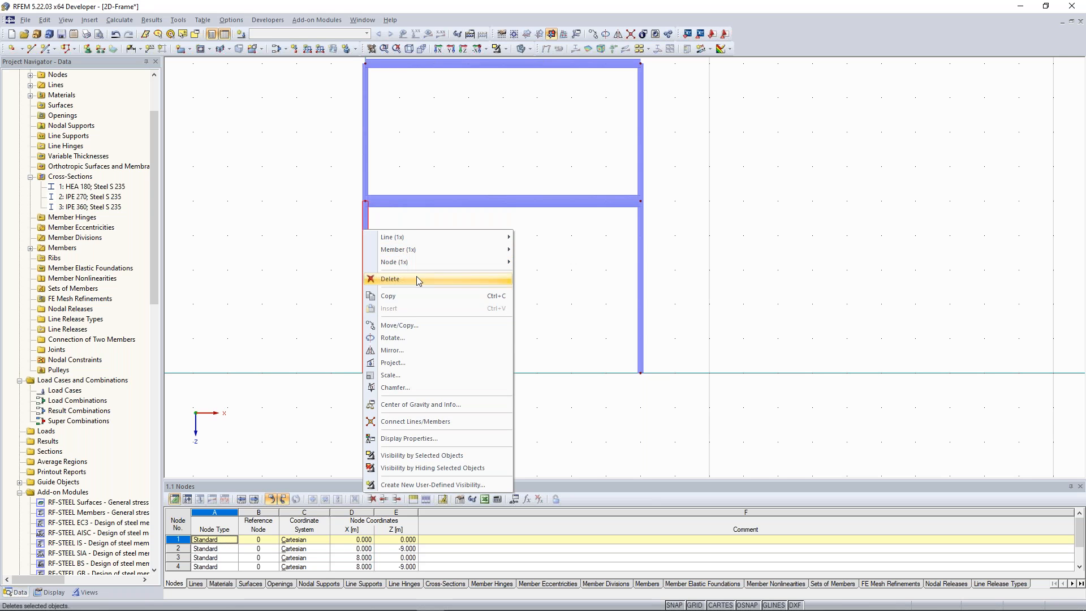
click(425, 325)
drag(502, 177, 806, 109)
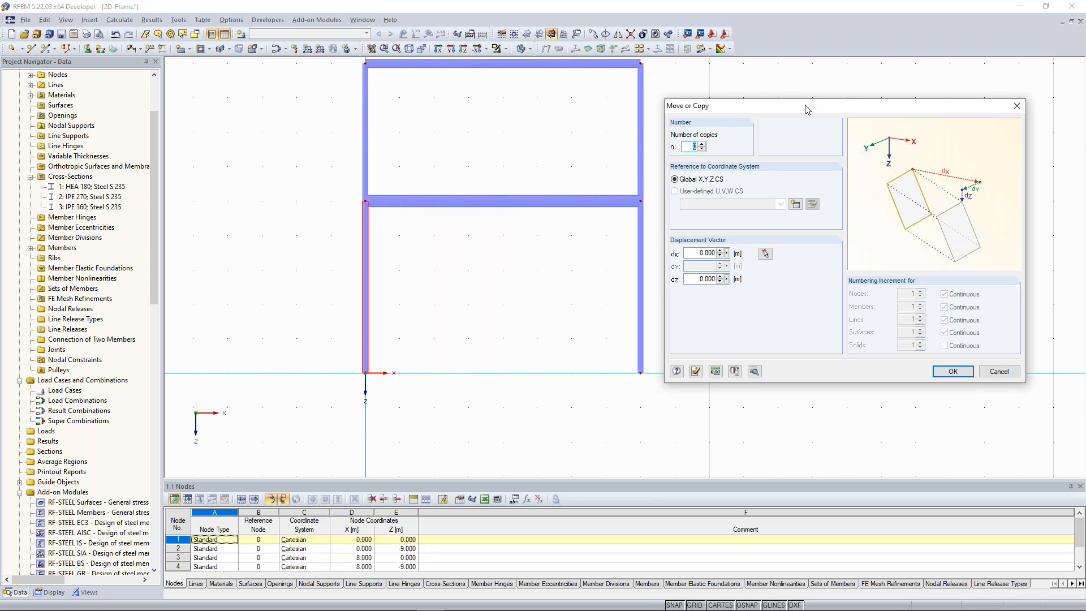
click(702, 144)
drag(699, 253, 753, 257)
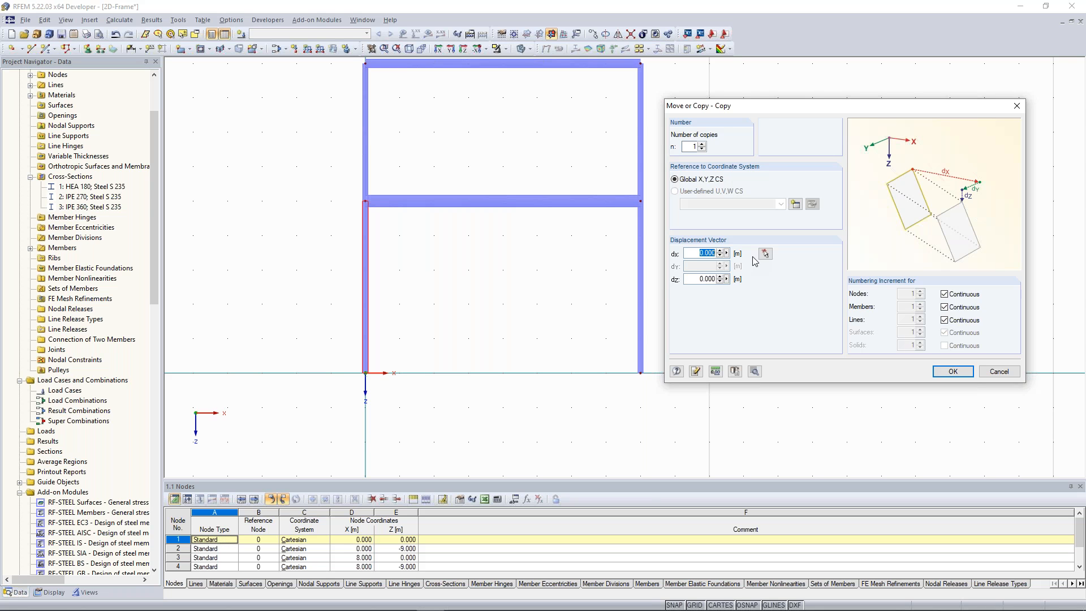
text(4.5)
click(951, 372)
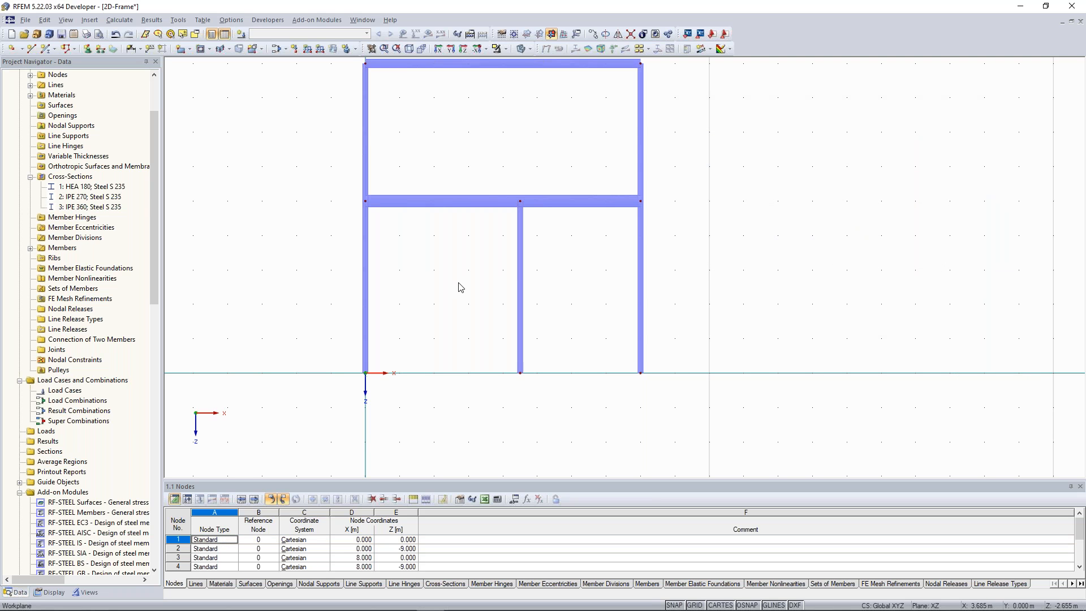
click(365, 316)
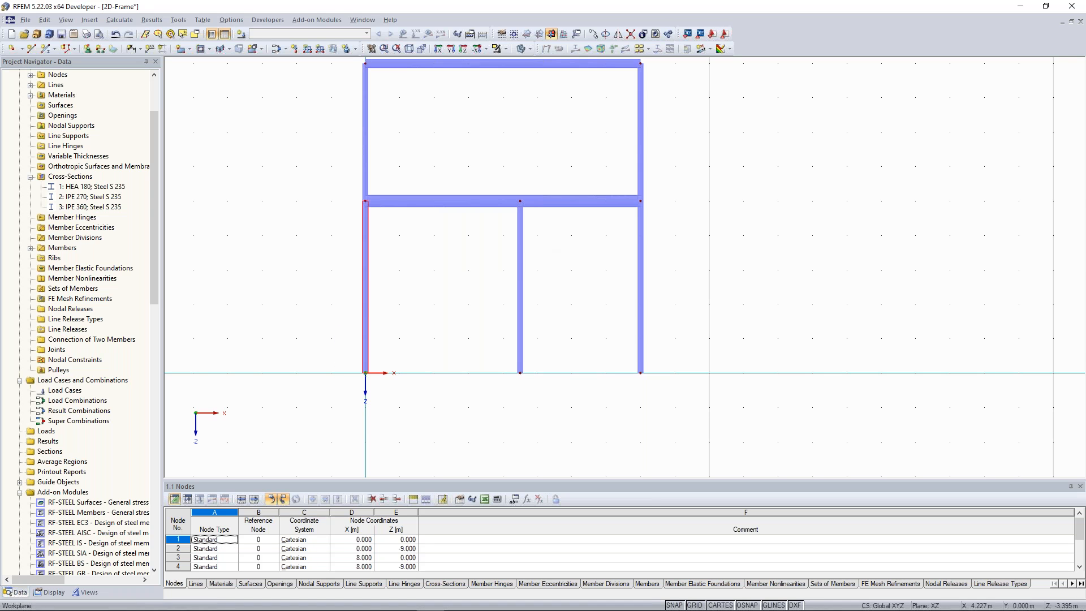
click(542, 257)
middle_drag(422, 270, 367, 289)
middle_drag(506, 287, 526, 261)
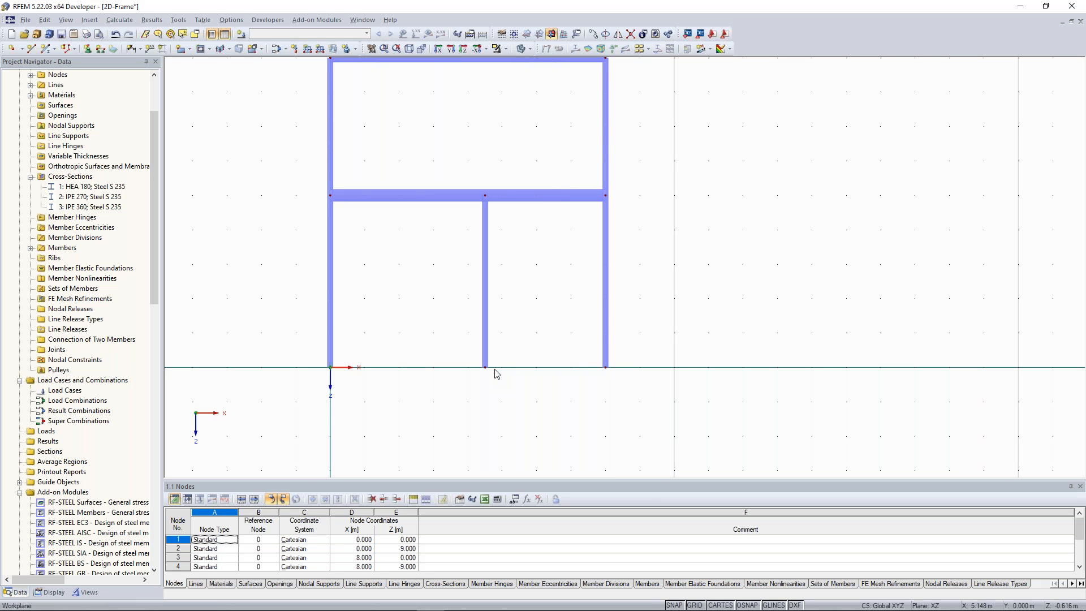
middle_drag(535, 273, 541, 296)
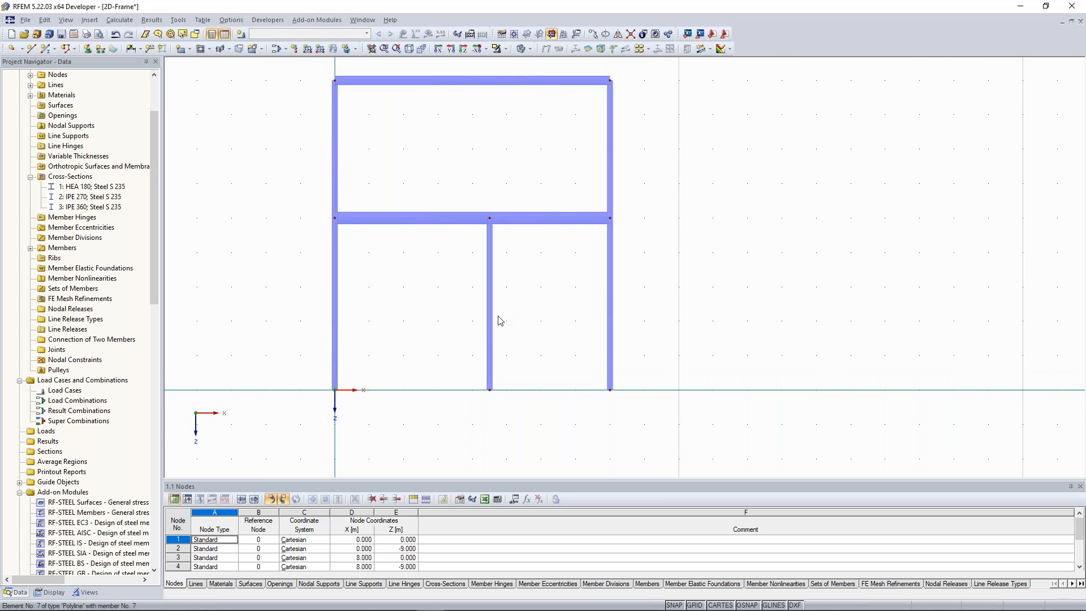
middle_drag(499, 320, 502, 329)
click(501, 386)
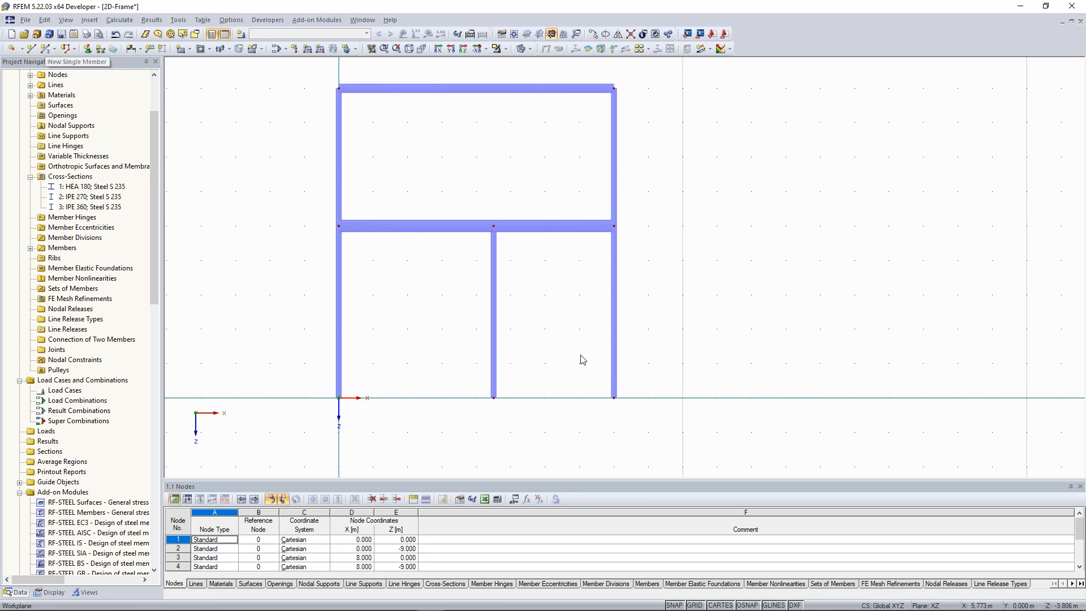
middle_drag(441, 164, 440, 176)
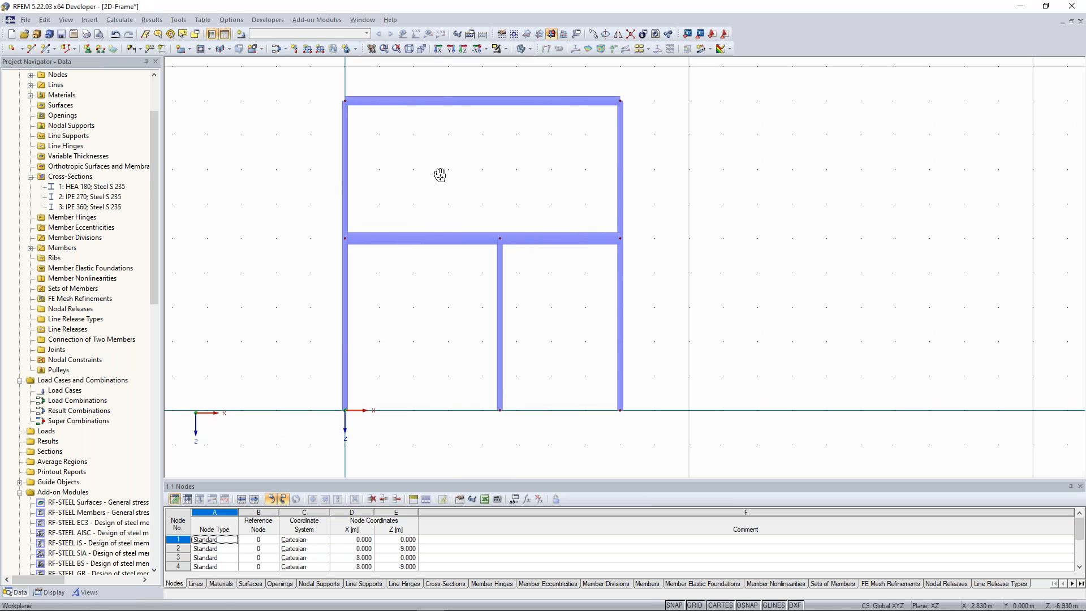
scroll(440, 176, down, 1)
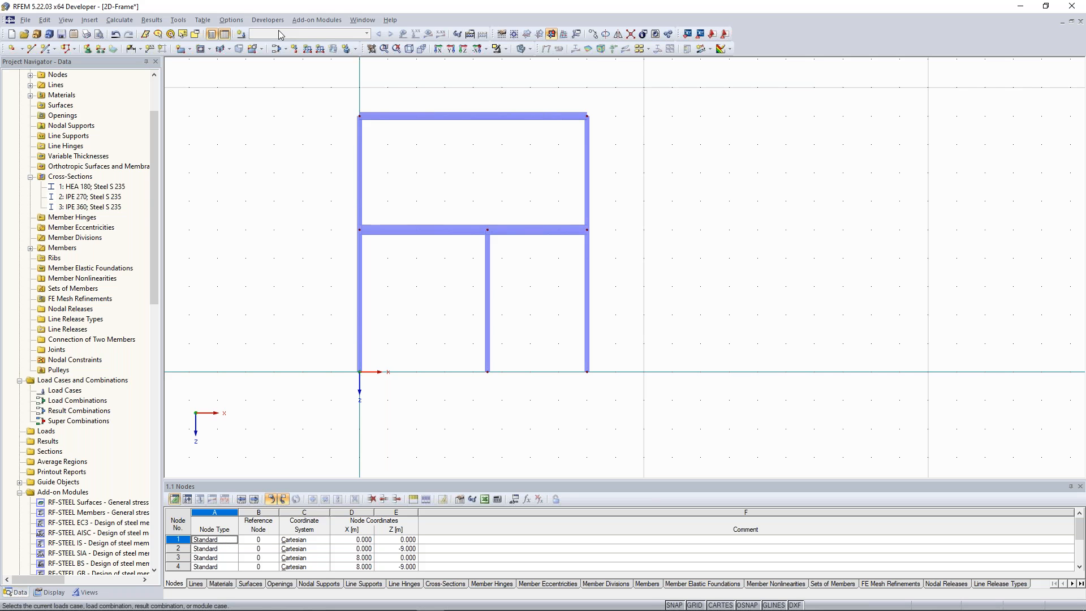
Step: Start generating bracing in cells and define a virtual line between the base nodes of the inner and right columns
click(176, 22)
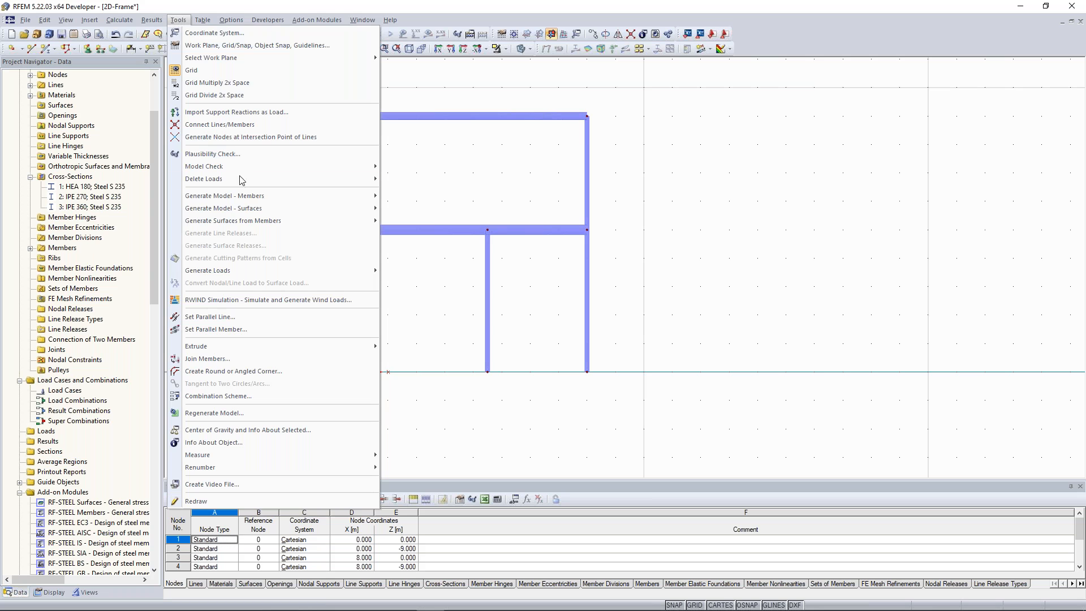
mouse_move(223, 199)
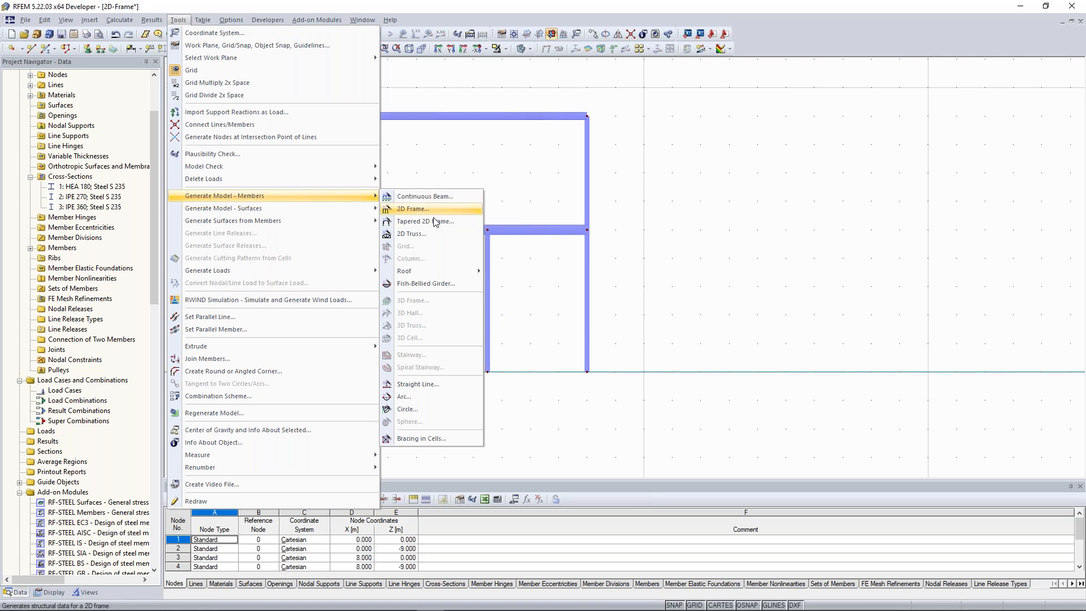
click(414, 438)
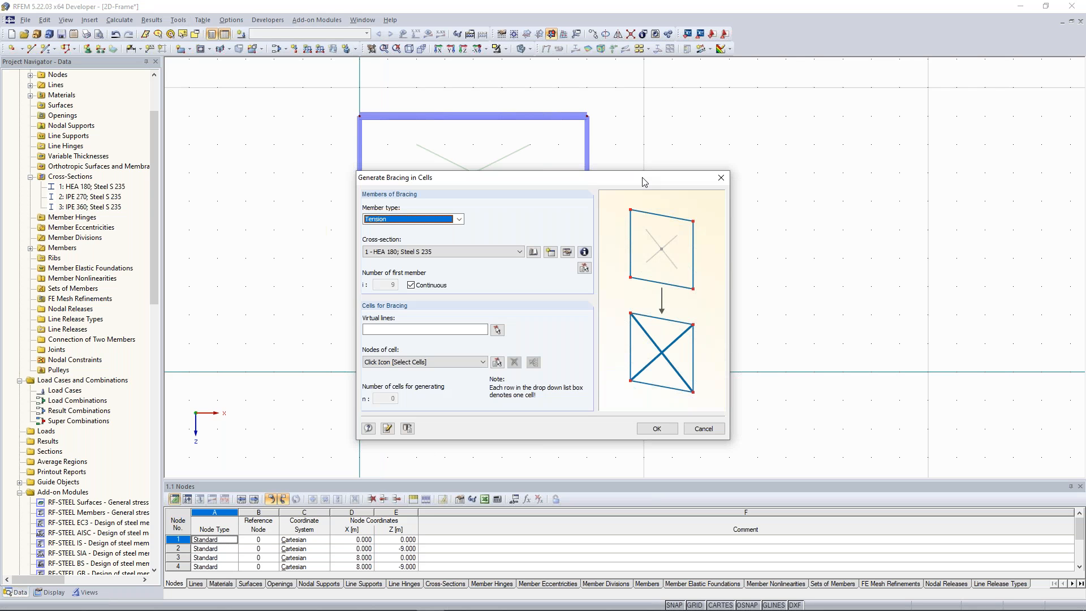
drag(642, 178, 913, 111)
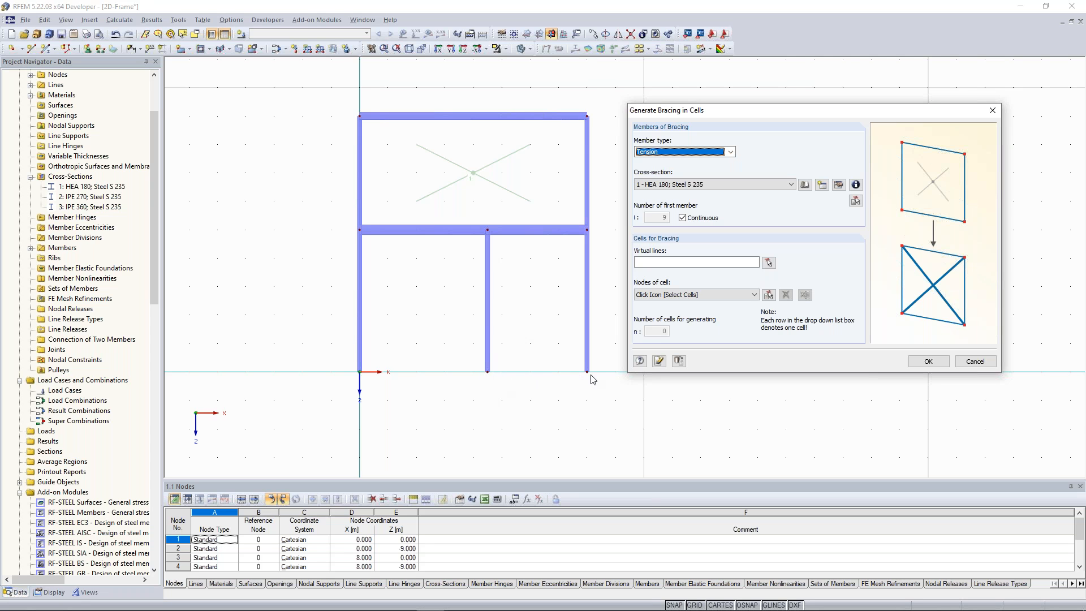
click(768, 262)
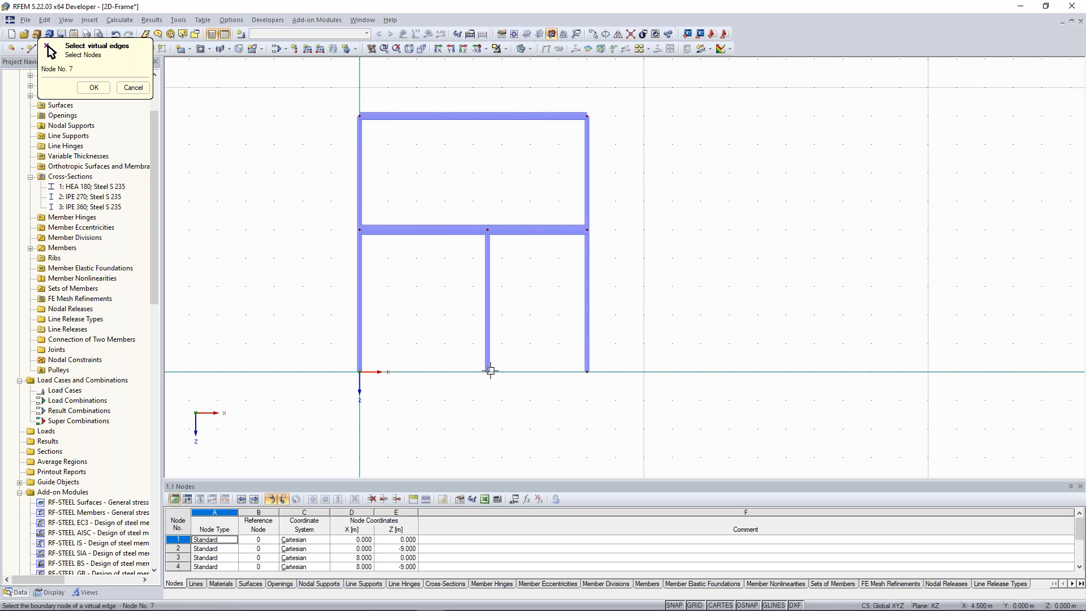
click(587, 371)
click(94, 87)
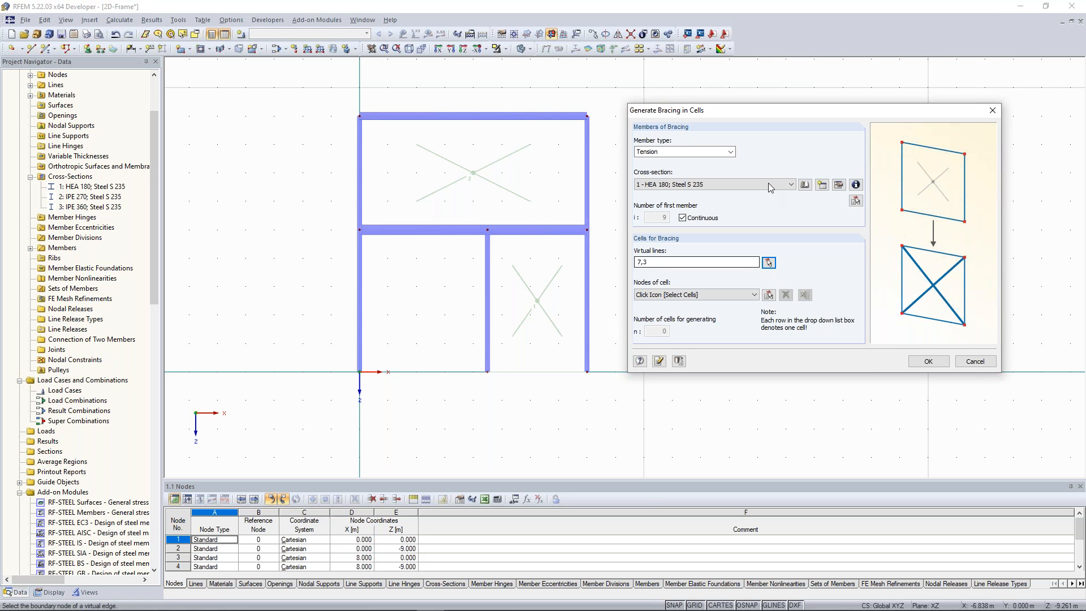
Step: Examine the member types and existing cross-sections available for the bracing members
drag(755, 113, 773, 94)
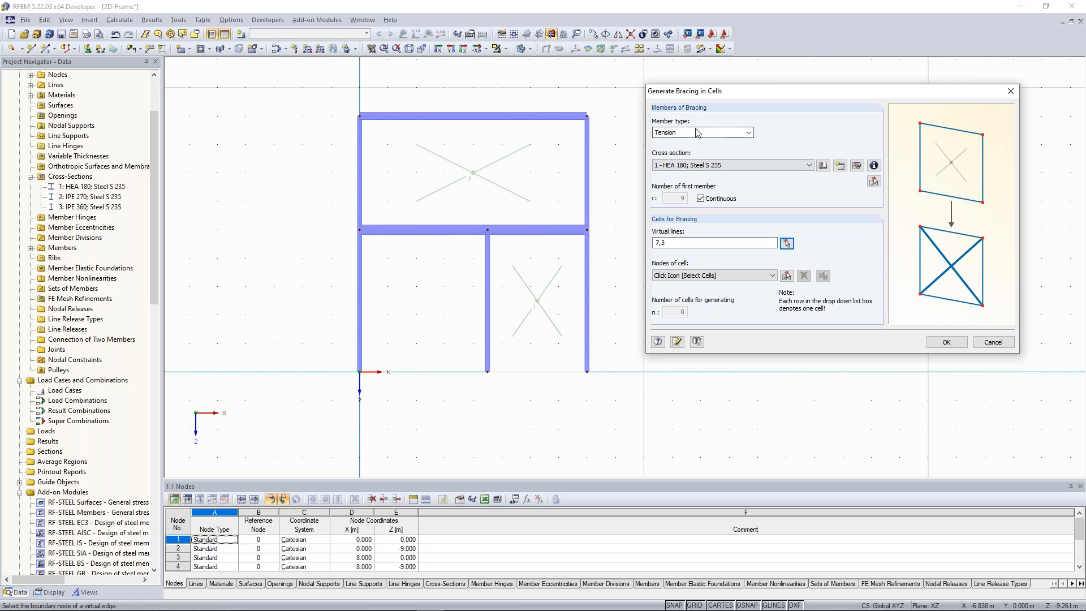
drag(706, 97, 712, 88)
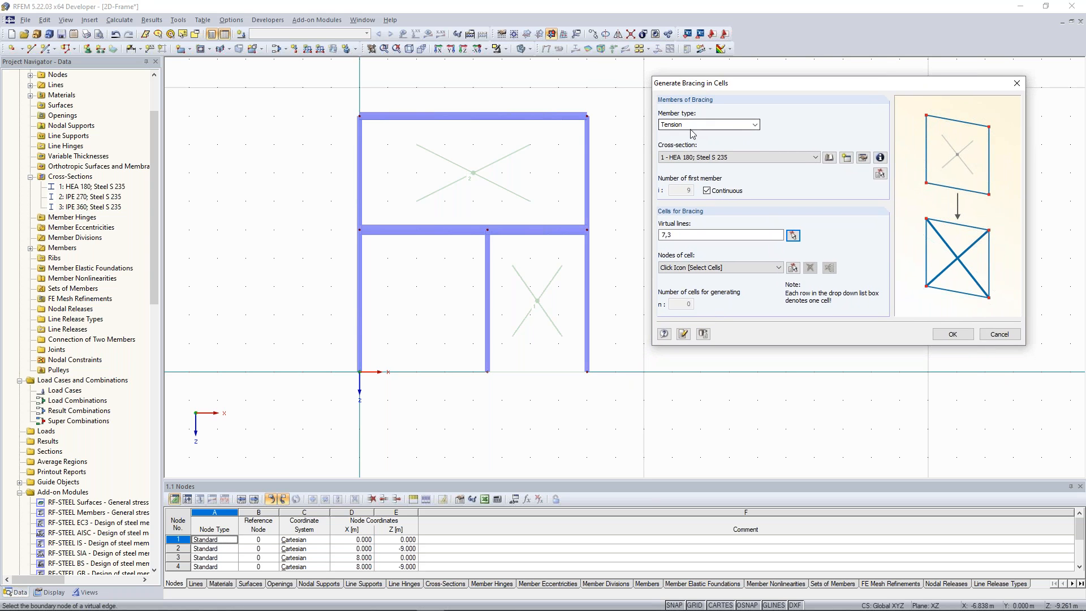
click(755, 125)
click(756, 126)
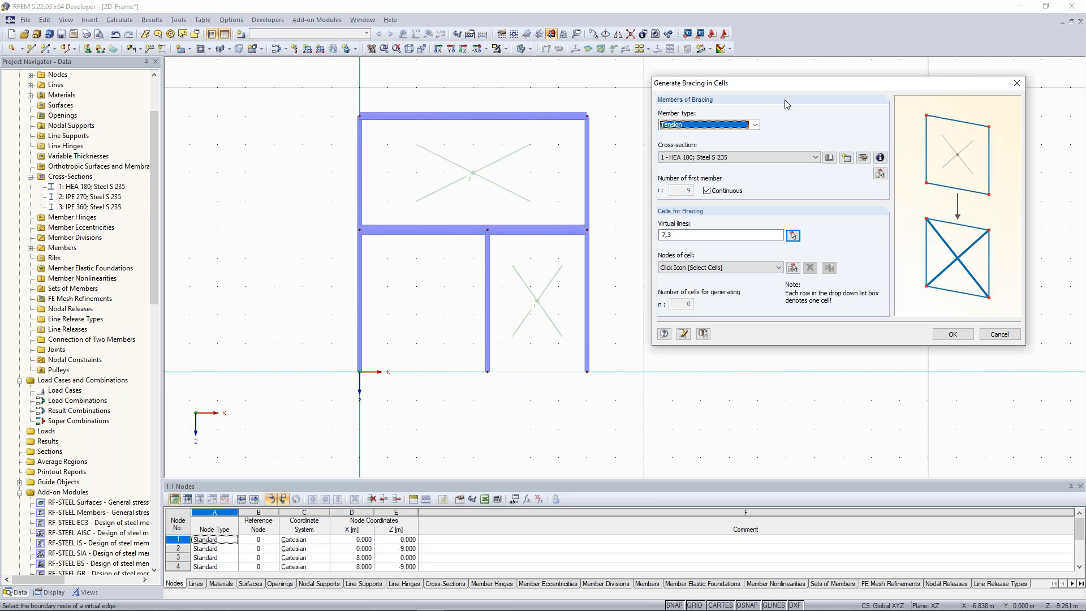
click(804, 156)
click(697, 162)
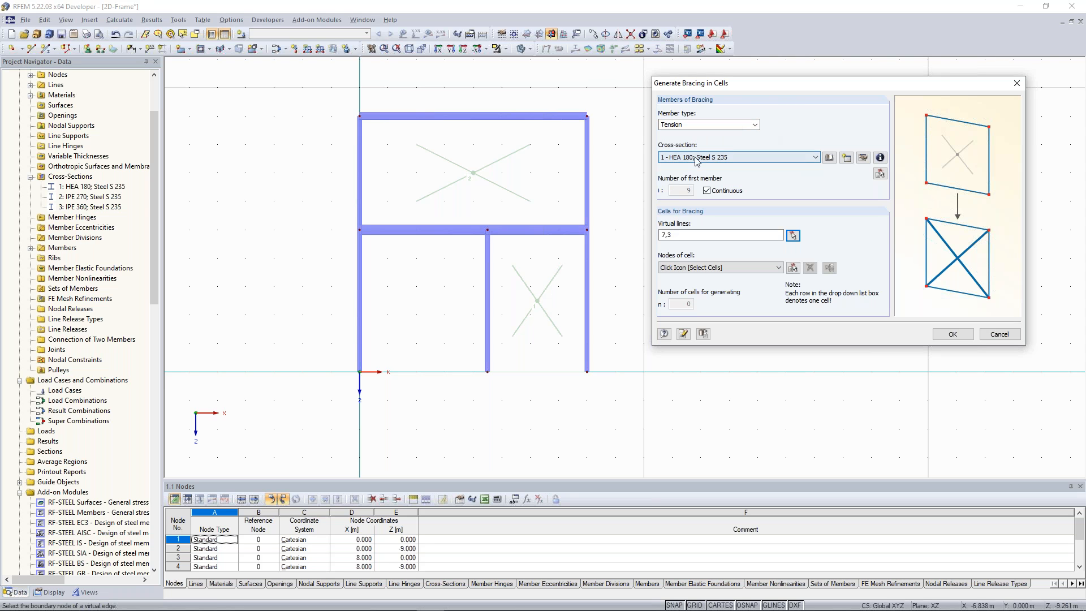
click(742, 163)
click(731, 161)
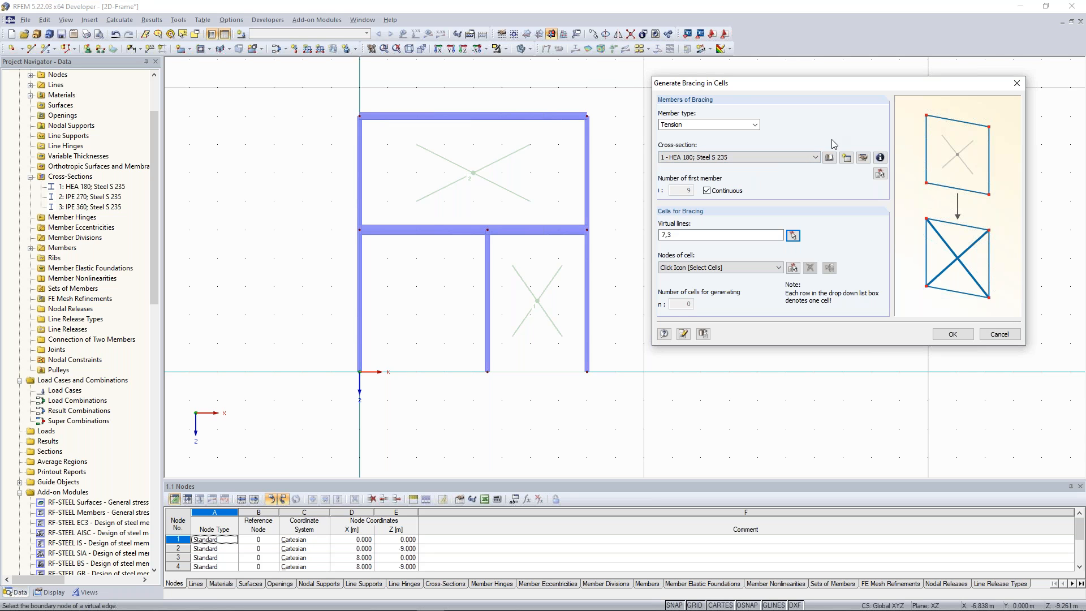
Step: Create a solid round RD 20 cross-section in Steel S 235 for the bracing members
click(846, 158)
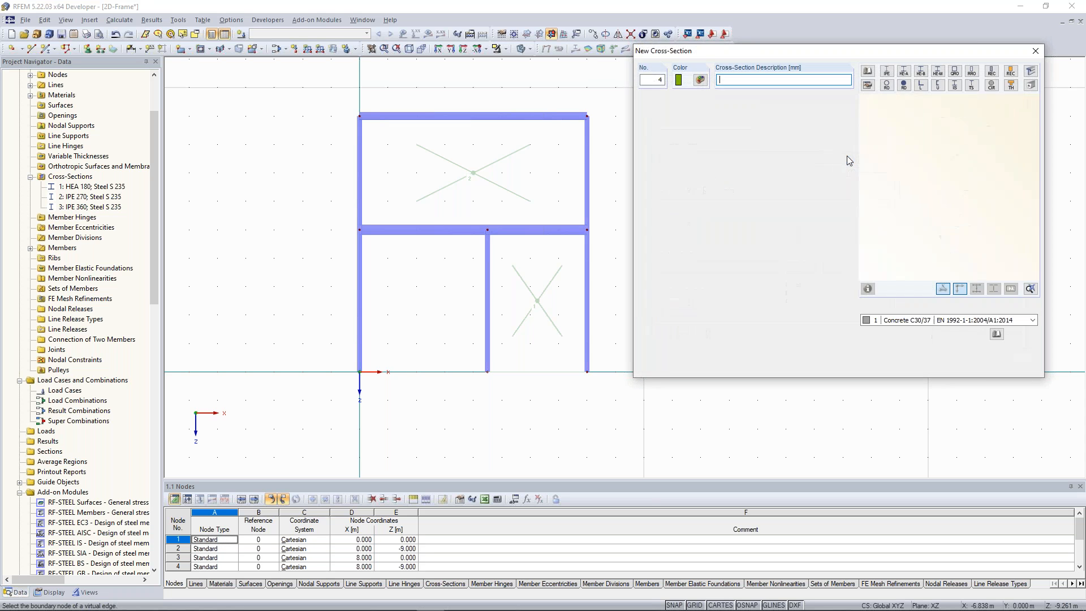
click(904, 86)
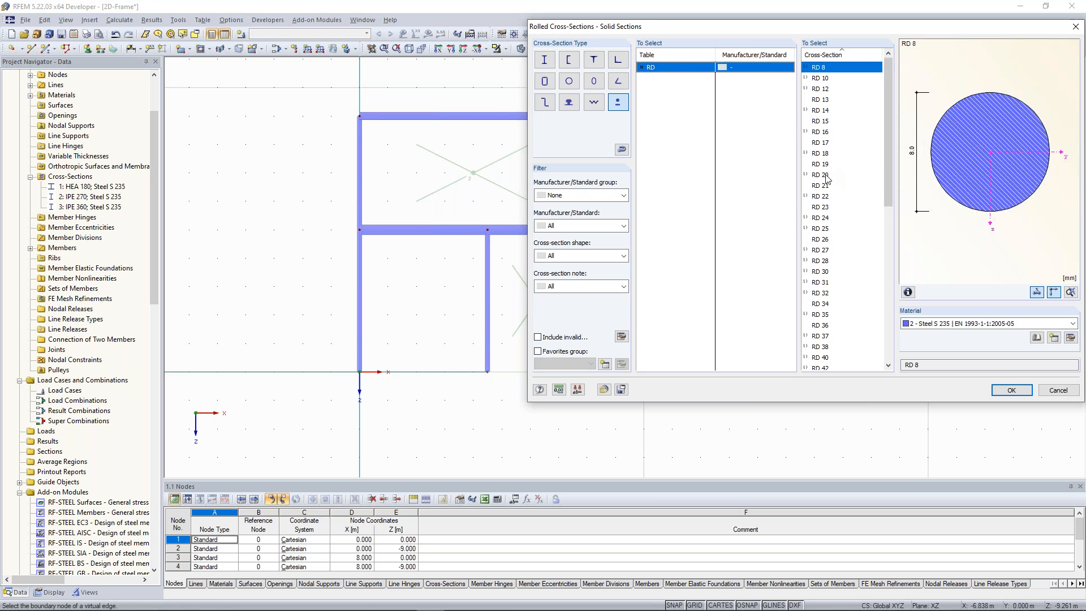
click(825, 176)
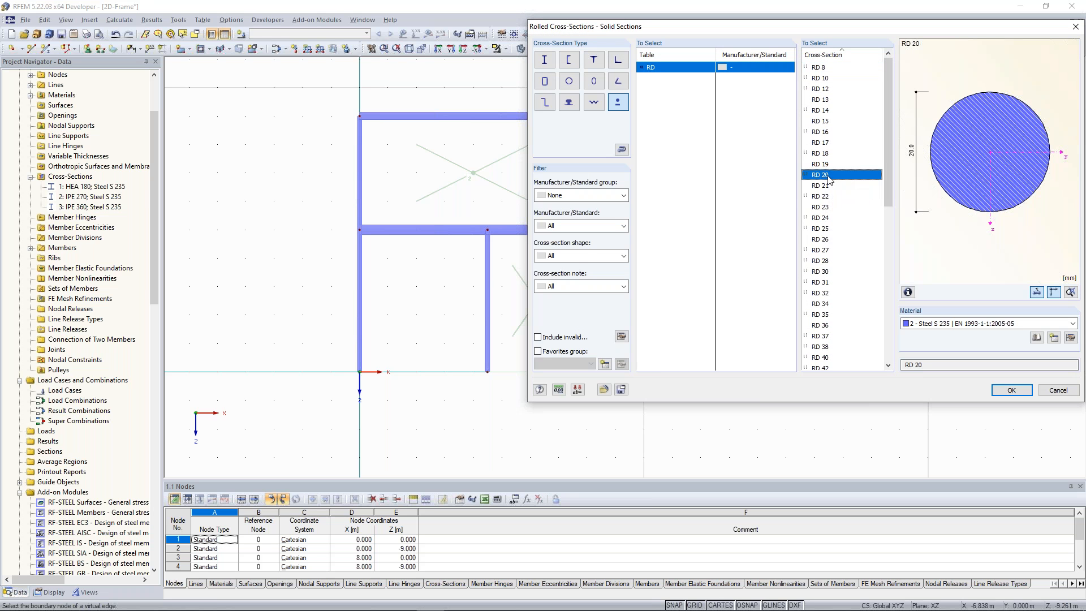
click(1011, 390)
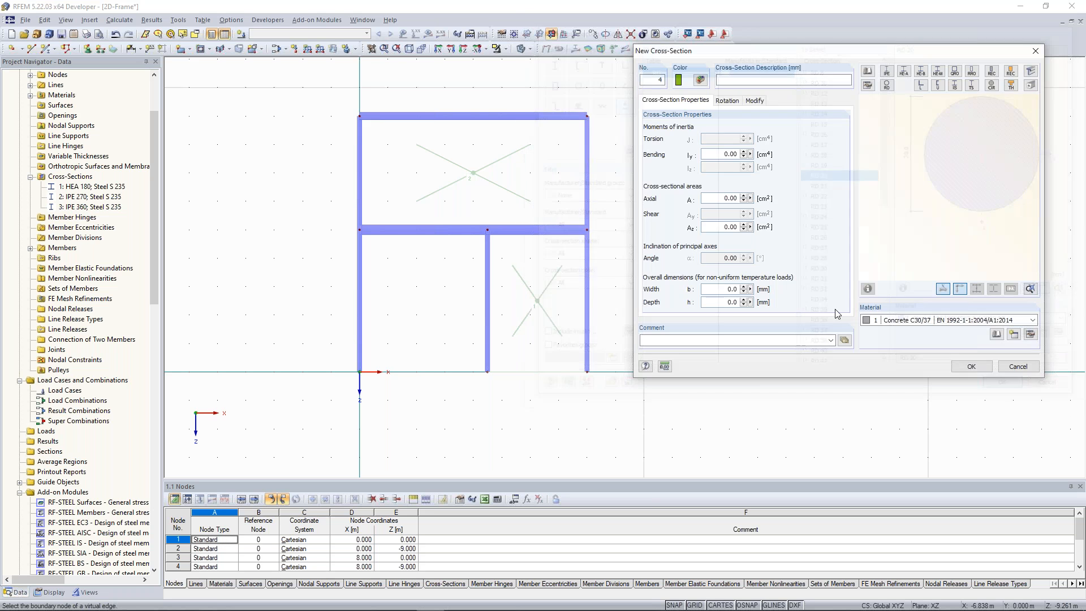
click(966, 366)
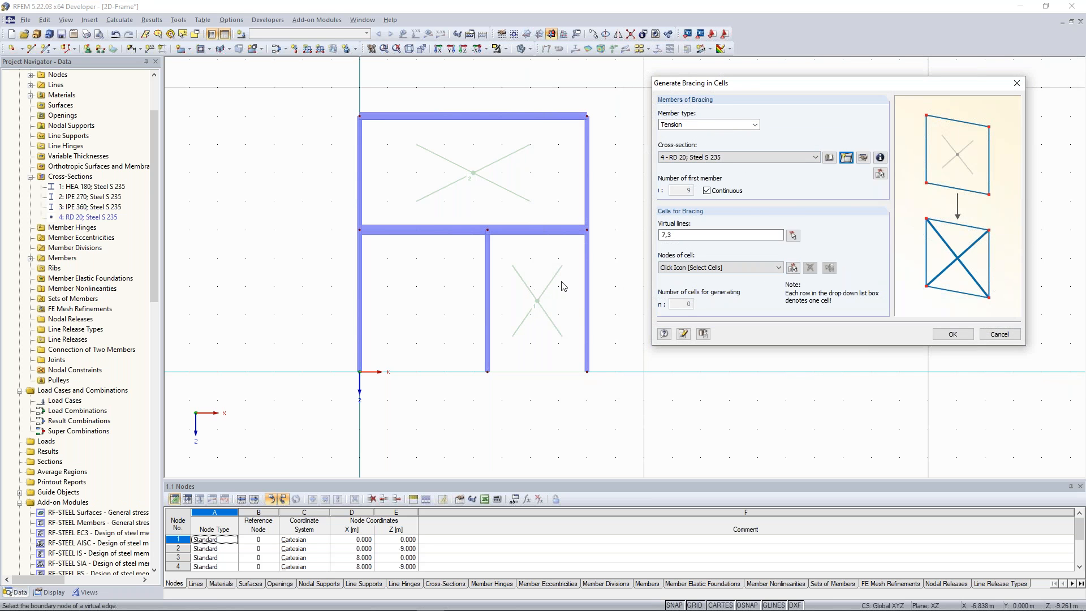
Step: Generate the Tension cross bracing in the lower cell between the inner column and the right column
click(793, 268)
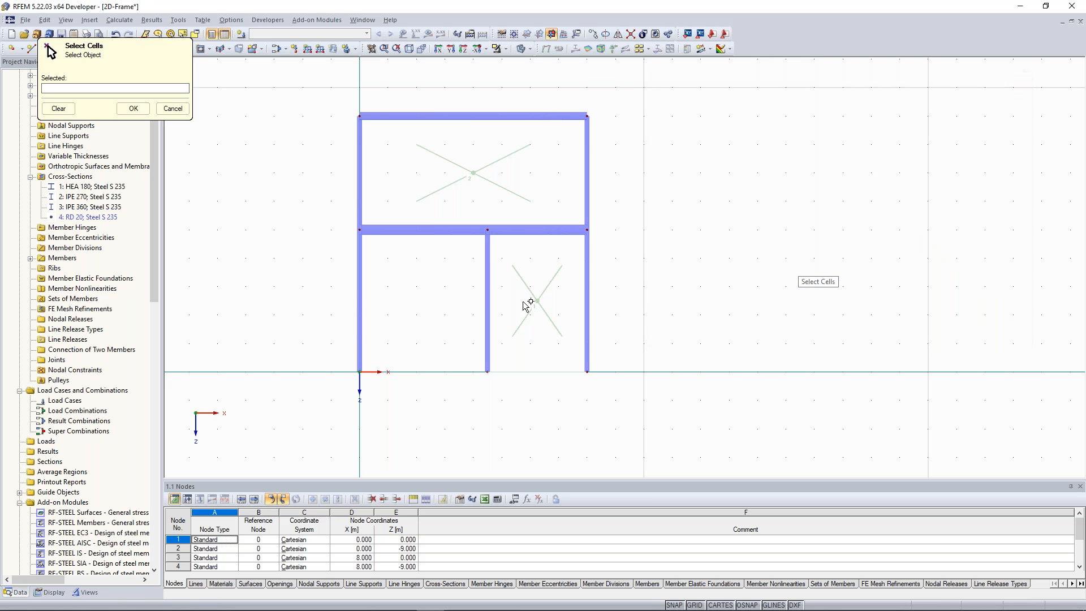
click(536, 299)
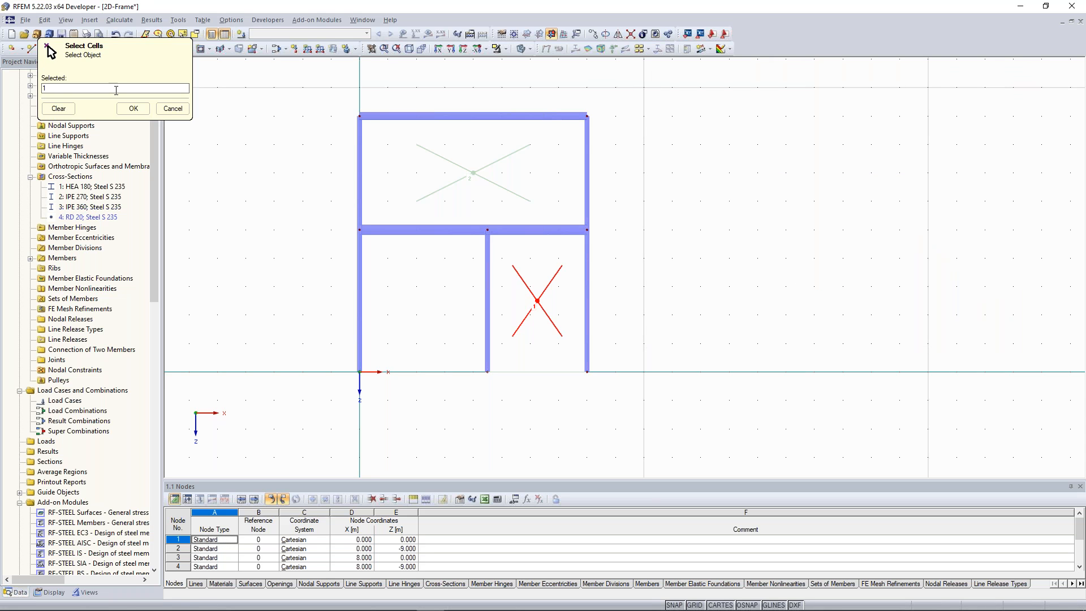
click(133, 108)
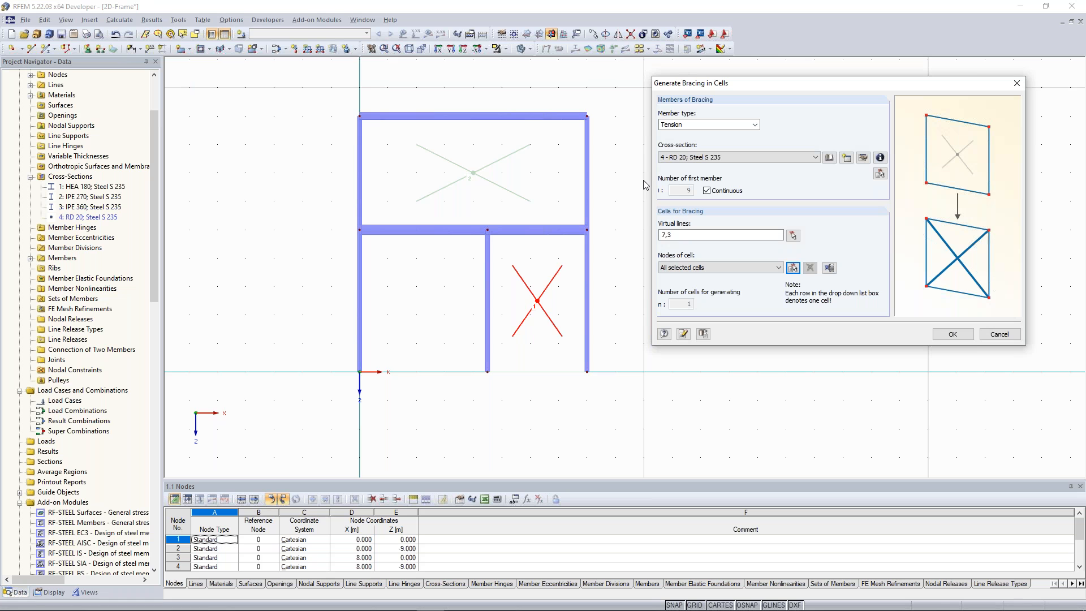
click(950, 335)
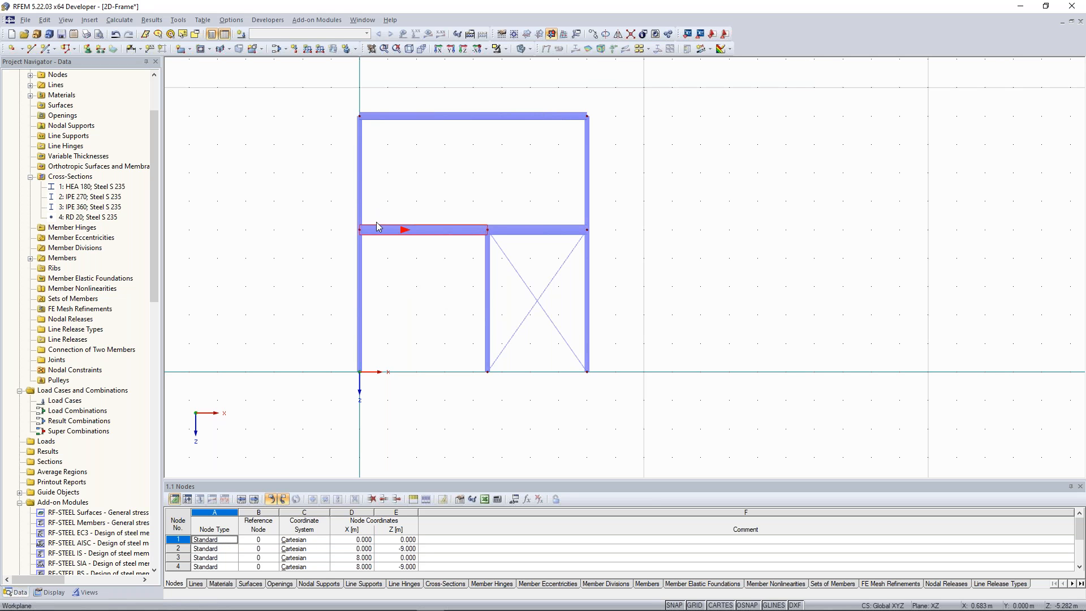
Step: Create a member hinge in the local member axes with rotation φy released and a spring constant of 0.000 kNm/rad
scroll(436, 262, up, 3)
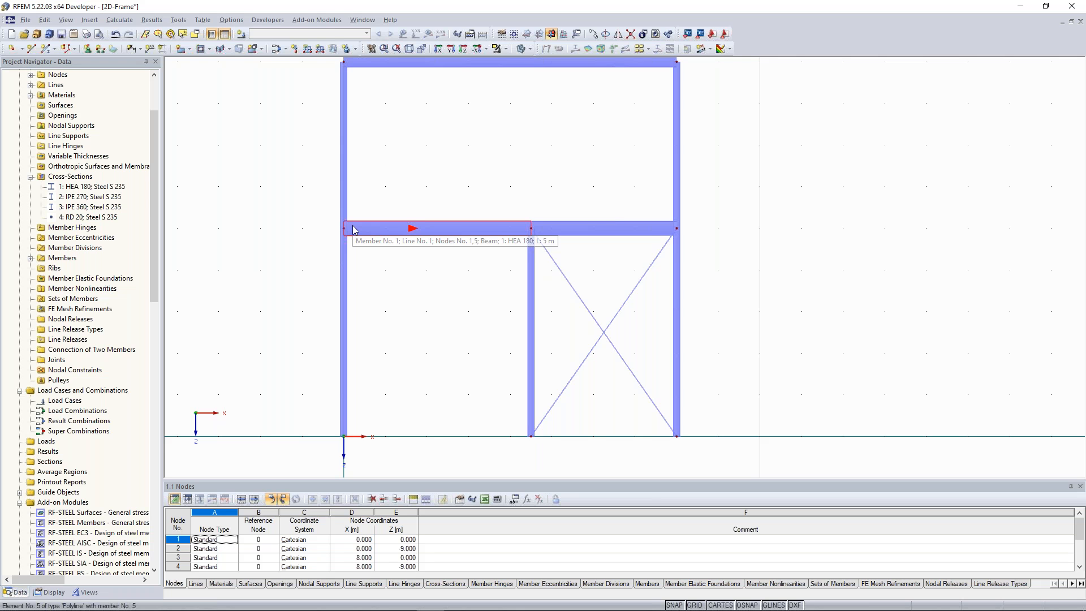
middle_drag(352, 225, 333, 231)
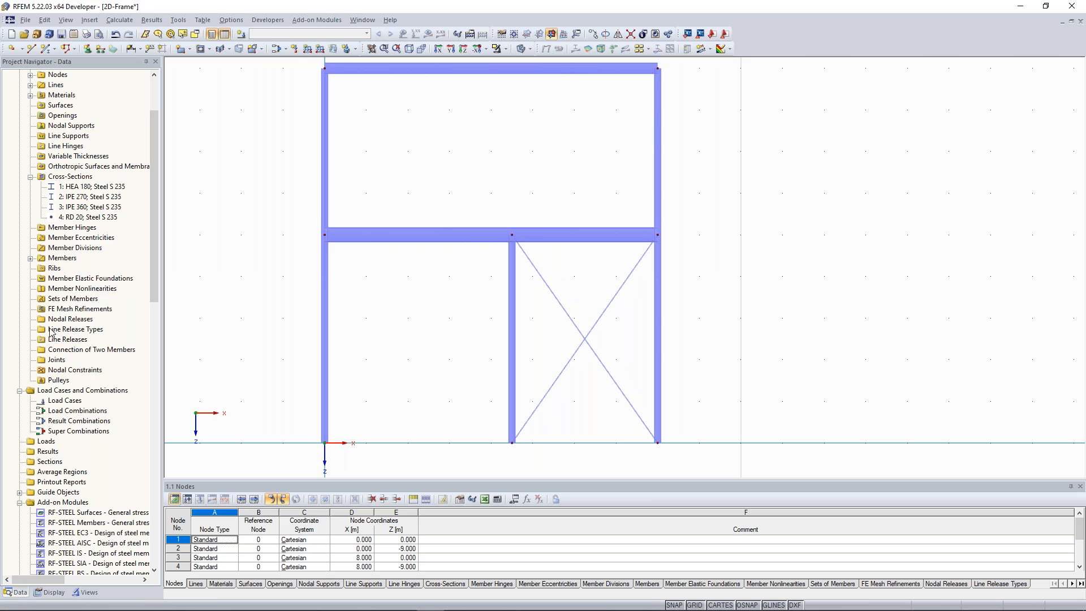
scroll(79, 271, up, 2)
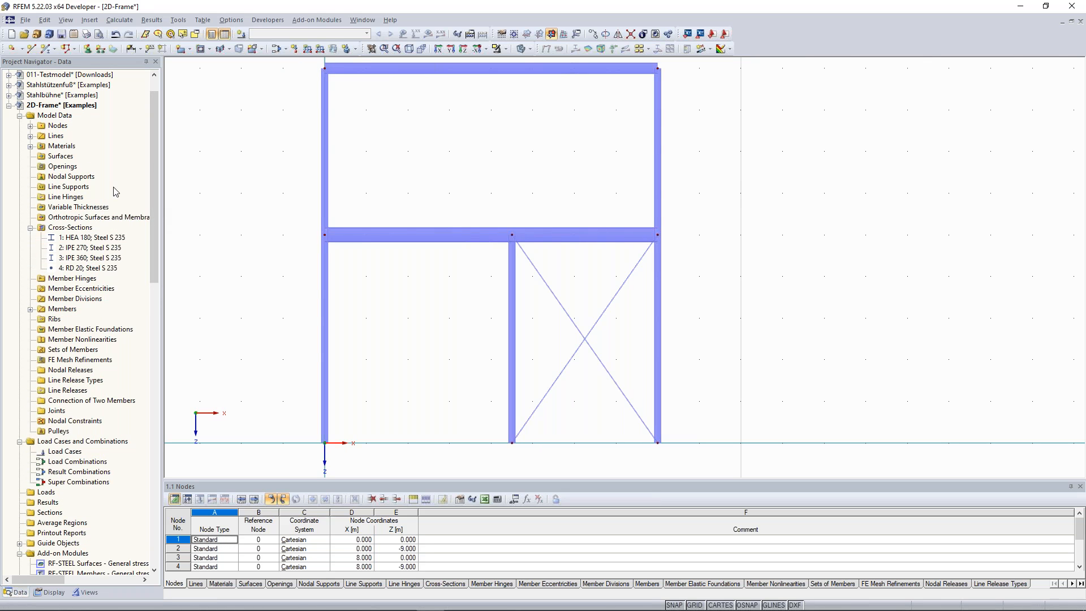
click(72, 278)
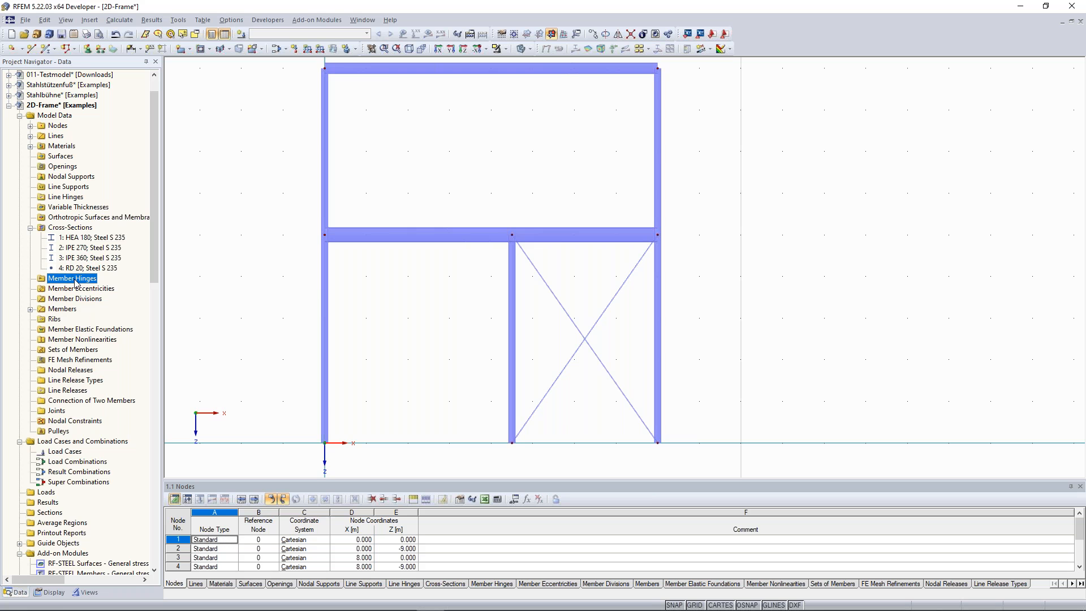
right_click(76, 279)
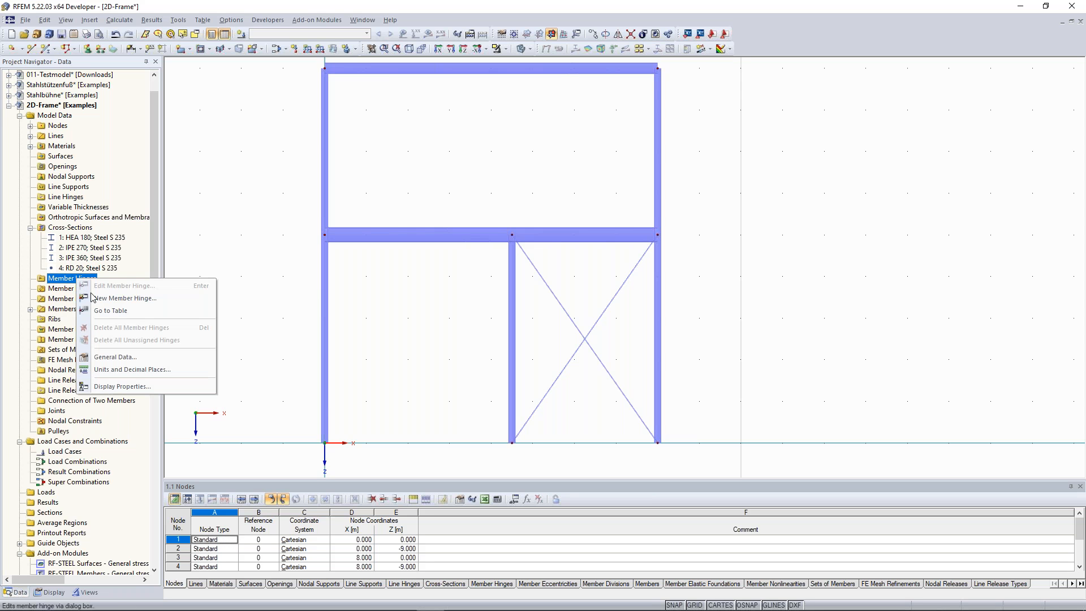
click(135, 300)
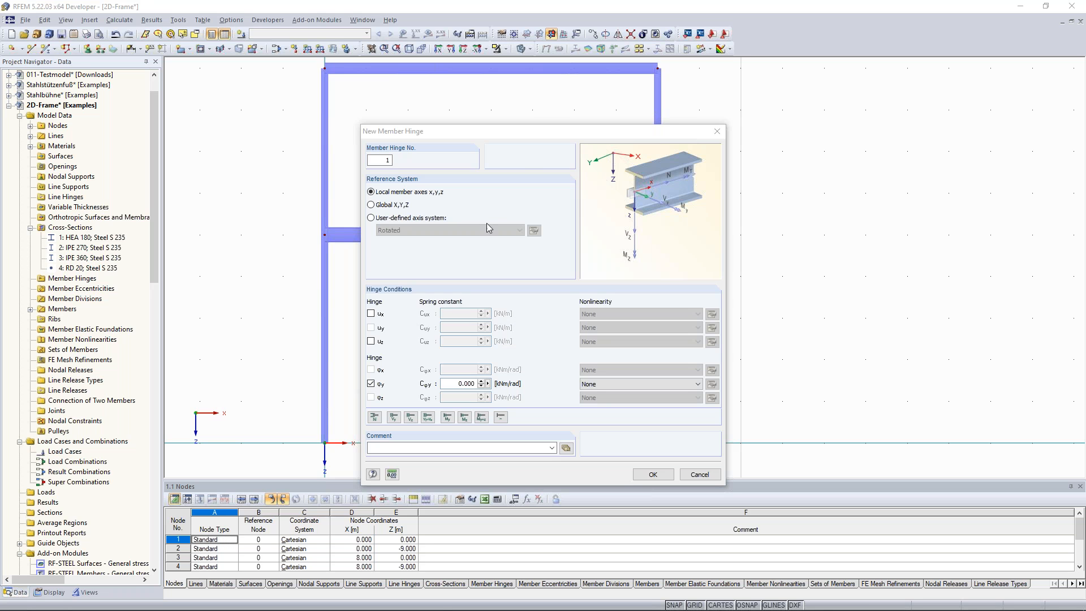
drag(529, 131, 760, 86)
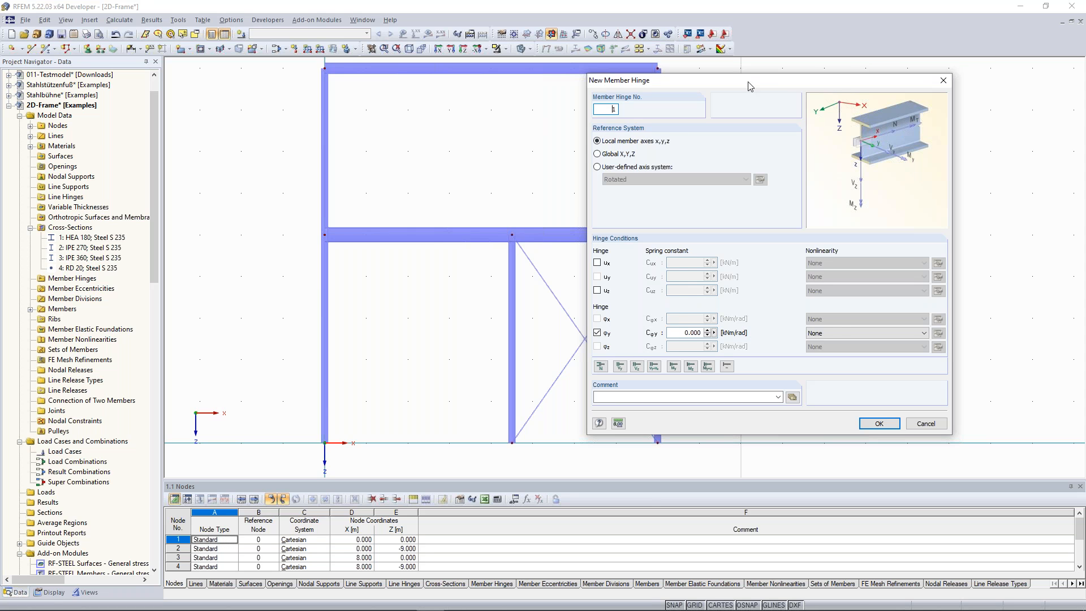
drag(751, 85, 786, 93)
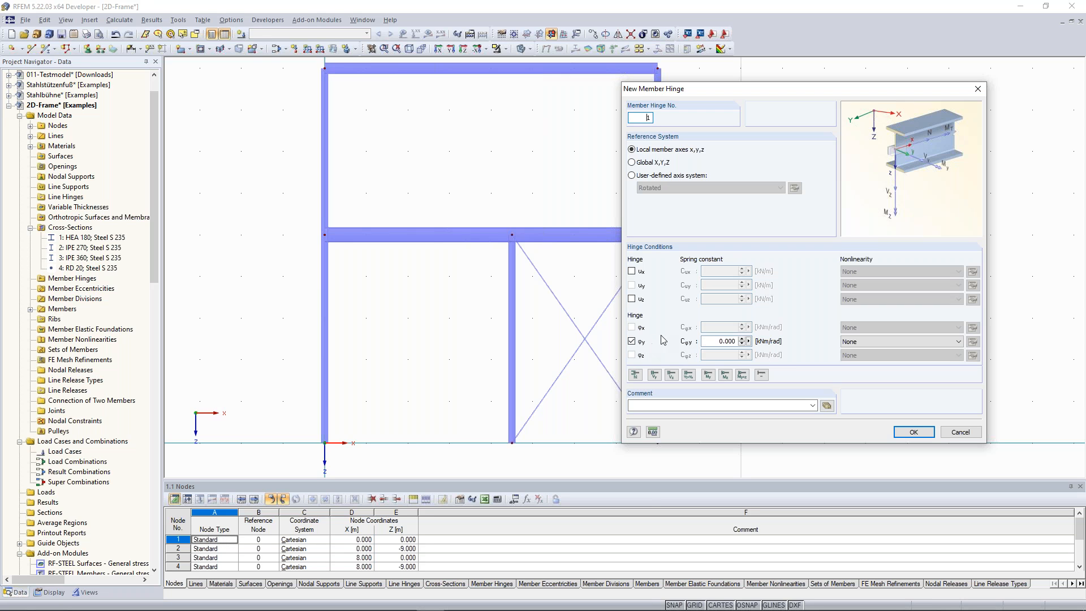
click(632, 342)
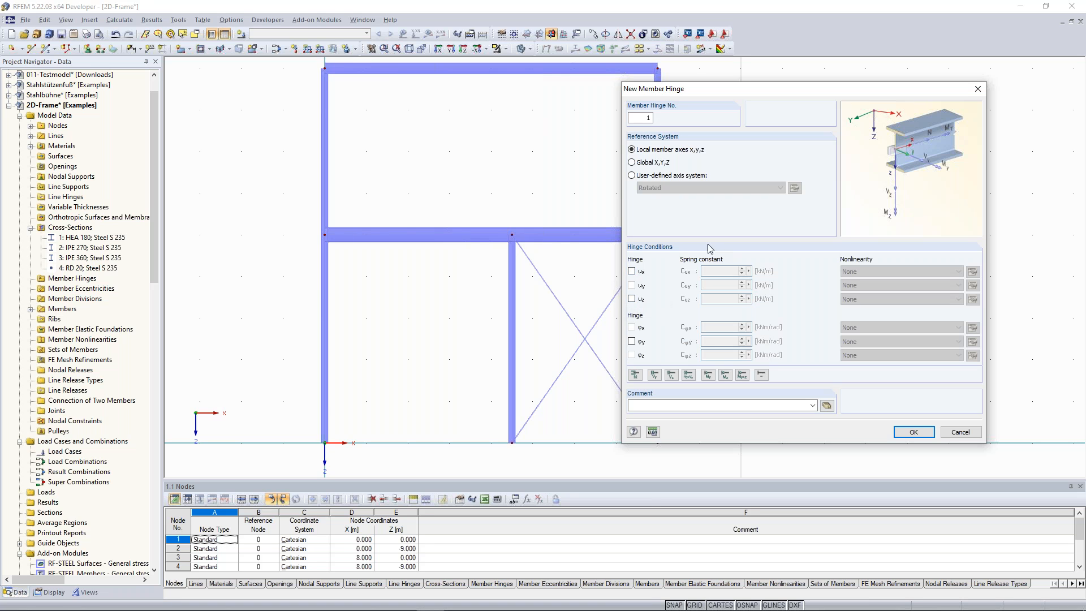
click(708, 375)
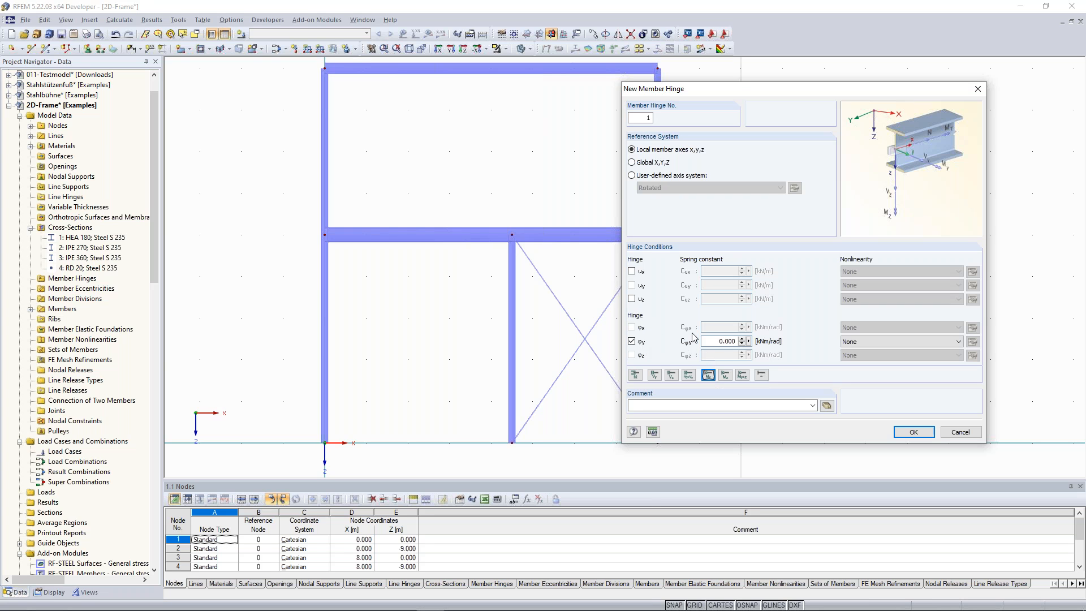
click(914, 432)
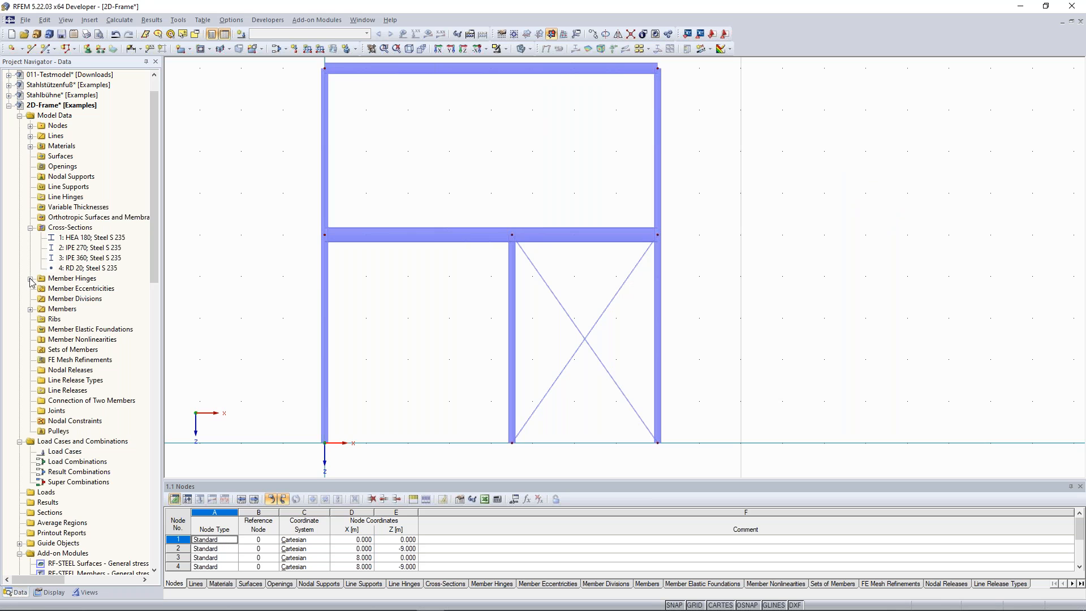
Step: Assign the member hinge graphically to both outer ends of the middle beam and to the upper end of the inner column
click(31, 278)
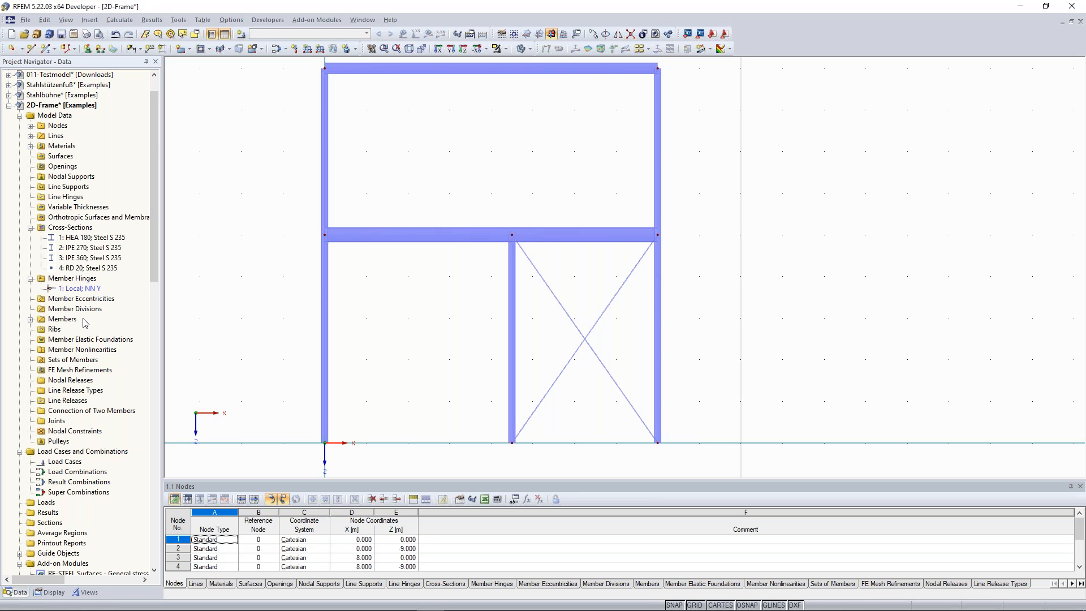
right_click(85, 289)
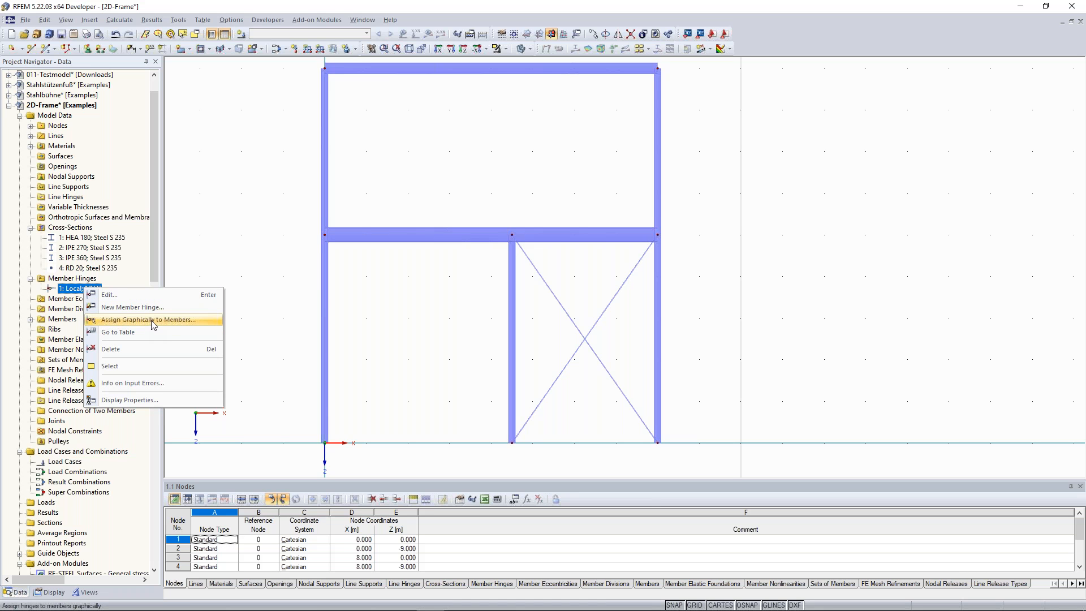
click(151, 320)
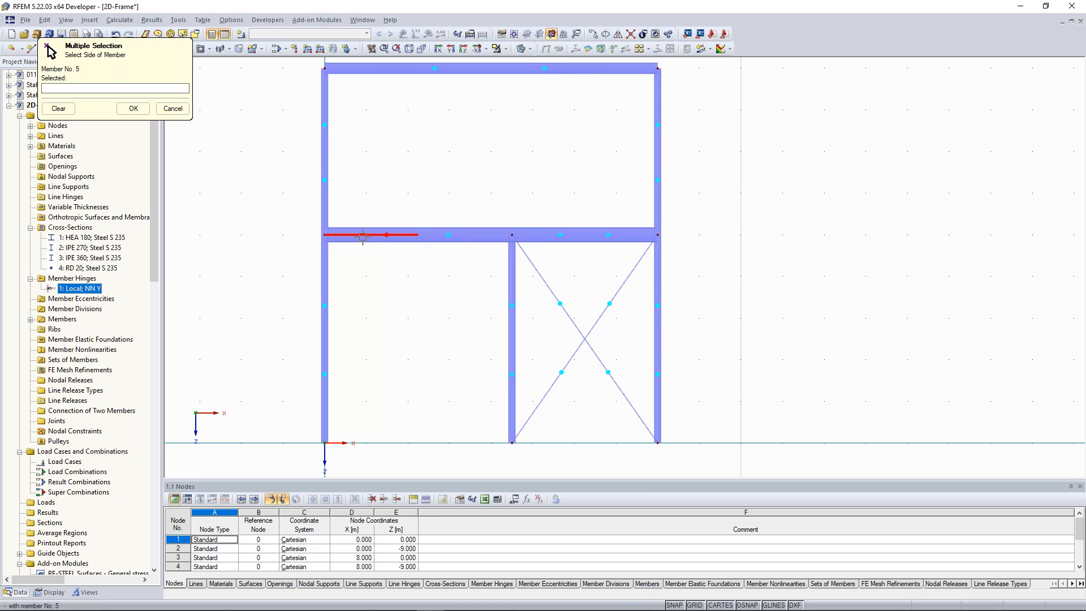
middle_drag(362, 234, 371, 223)
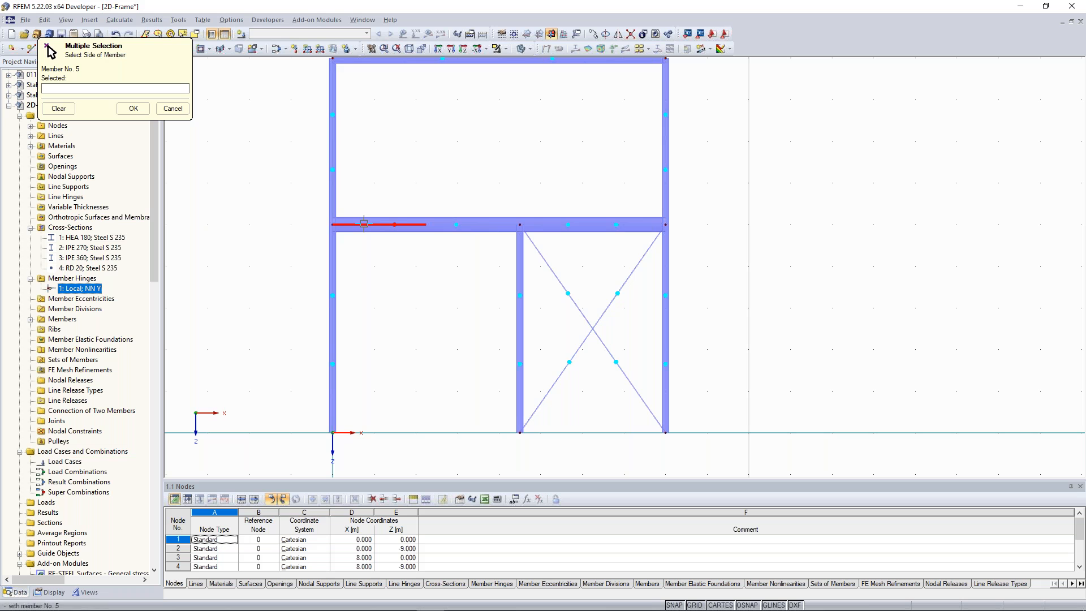
mouse_move(369, 222)
middle_down()
mouse_move(373, 199)
mouse_move(374, 225)
middle_up()
scroll(375, 219, up, 1)
scroll(373, 225, down, 1)
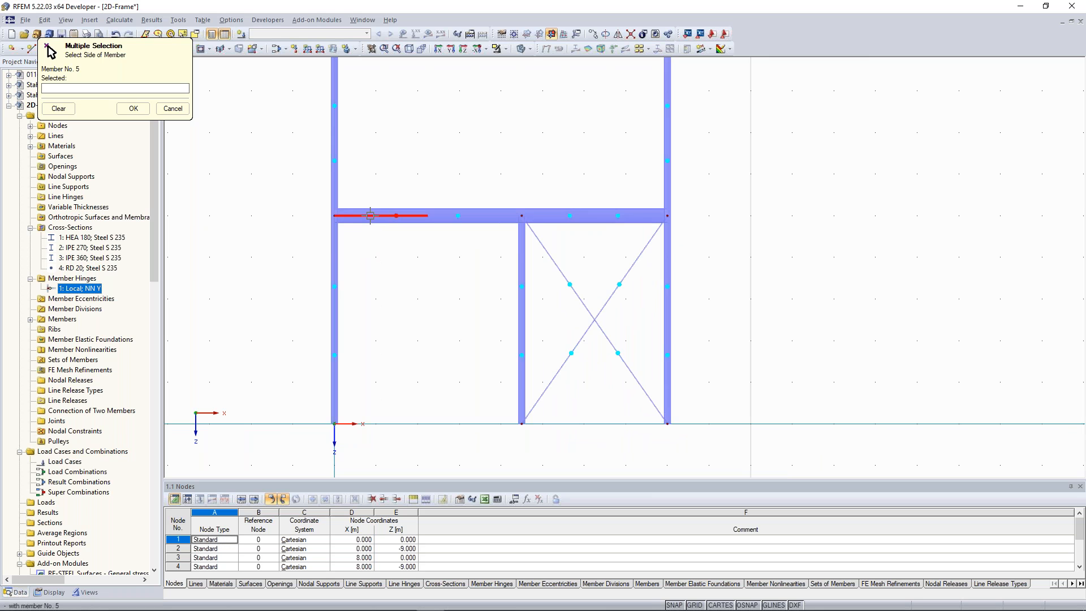
click(370, 215)
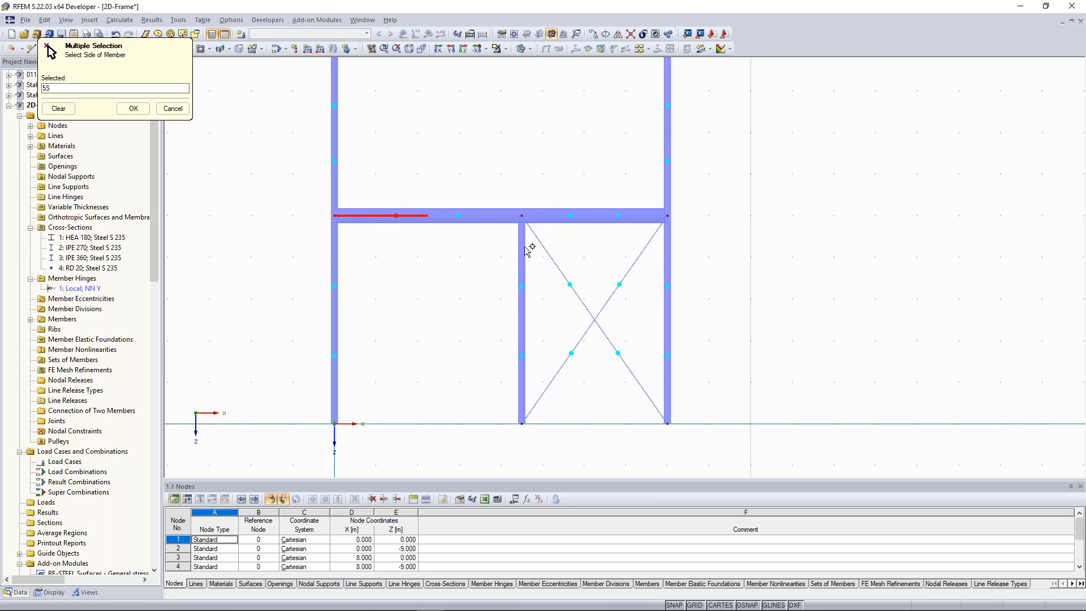
click(648, 217)
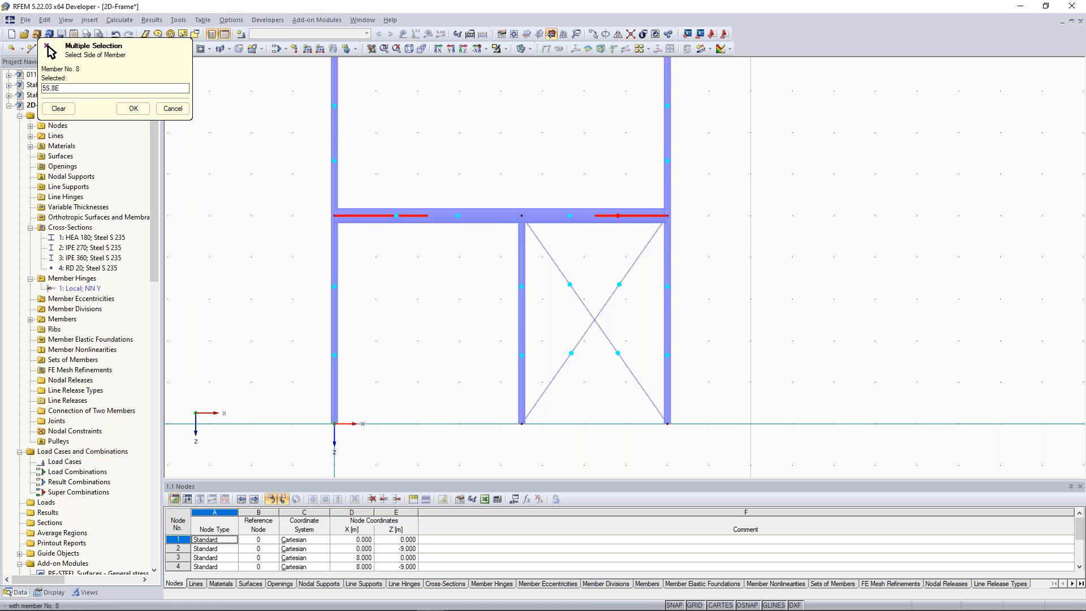
click(522, 243)
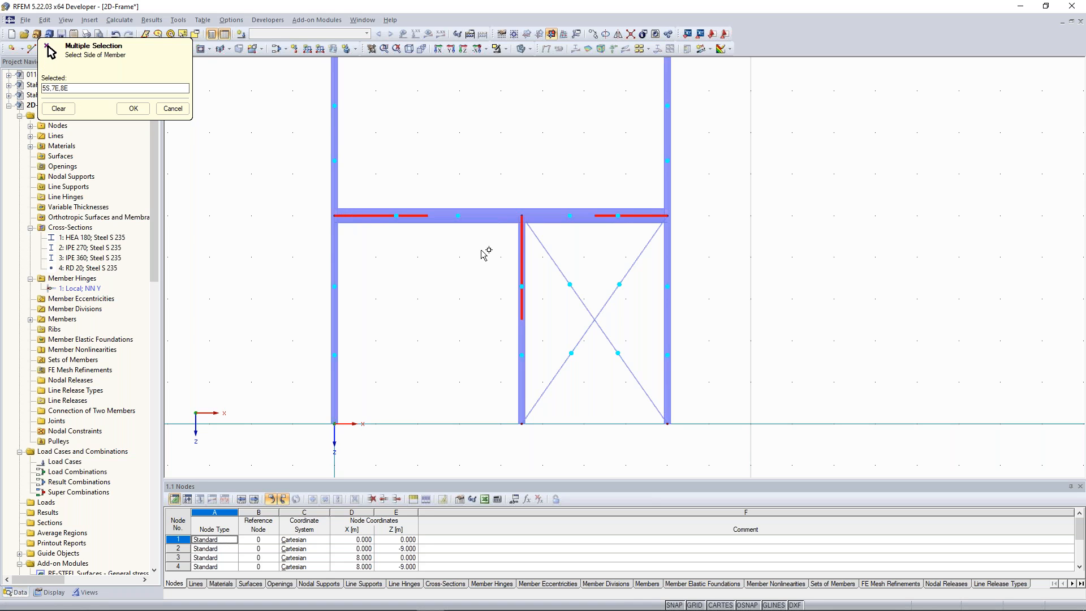
click(138, 114)
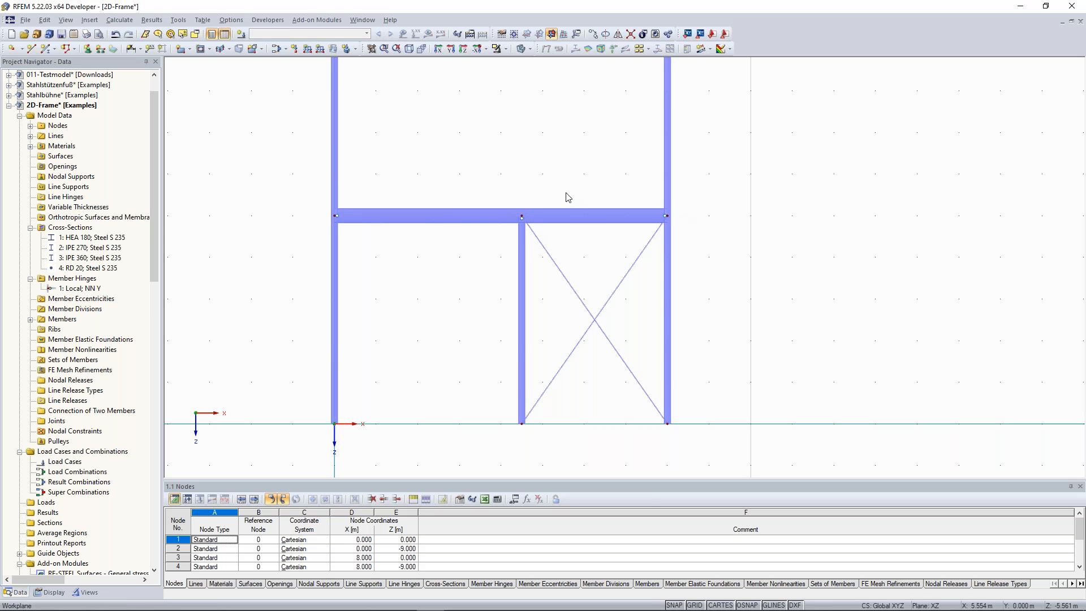
Step: Select the three column base nodes and start defining a new nodal support type for nodes 1, 3 and 7
scroll(481, 322, down, 1)
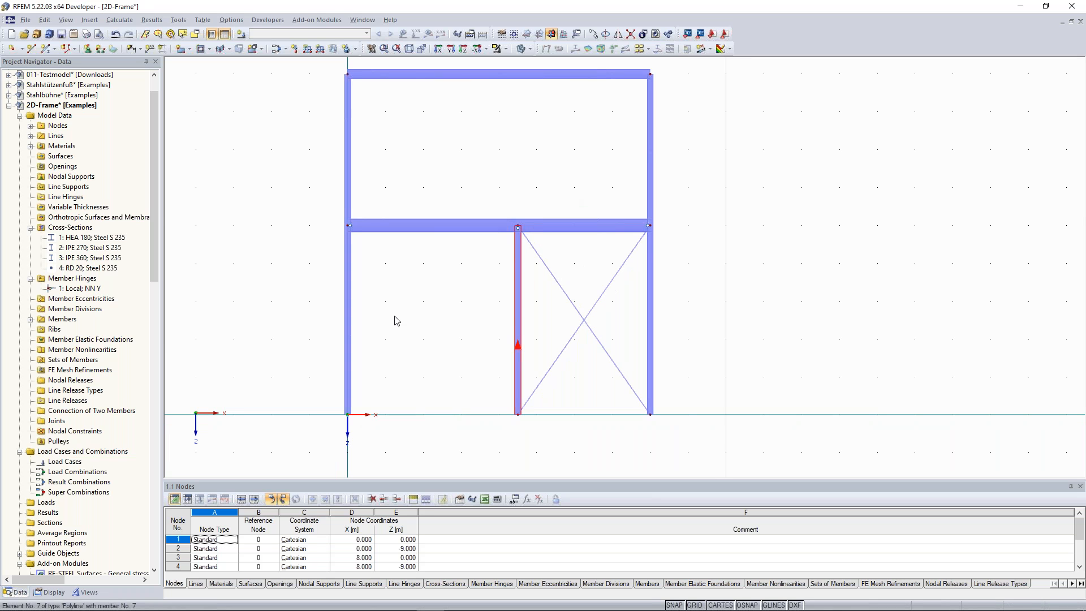
scroll(302, 403, down, 1)
middle_drag(302, 403, 328, 351)
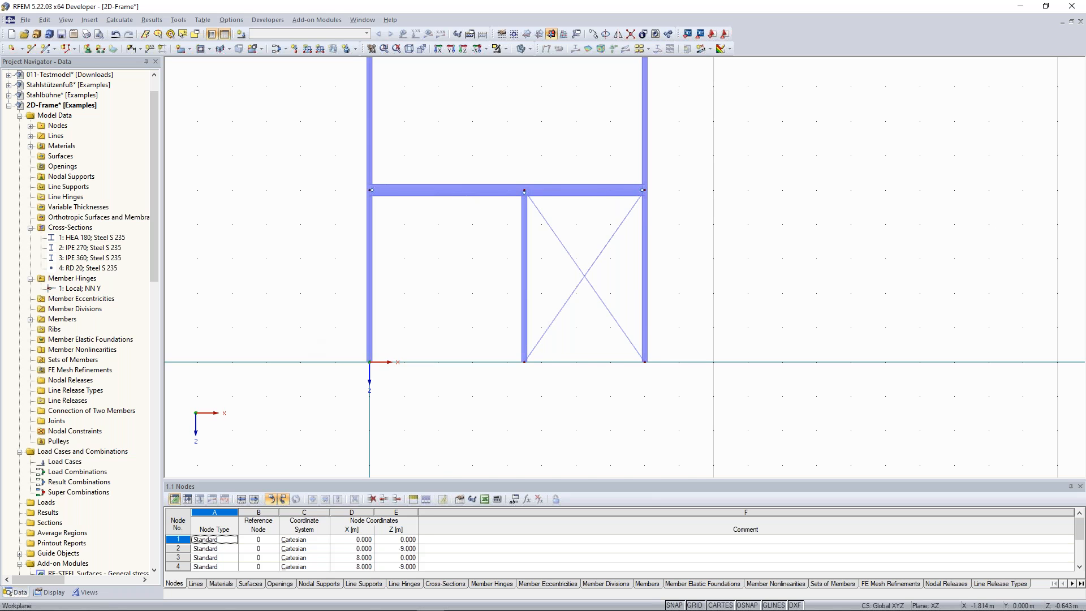
middle_drag(303, 252, 317, 266)
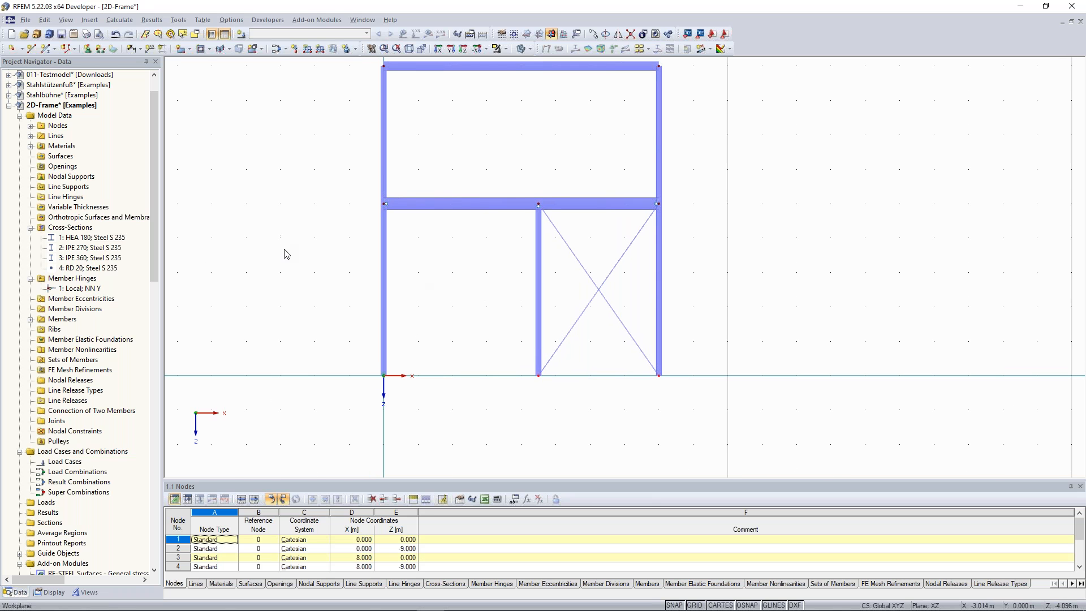
click(88, 50)
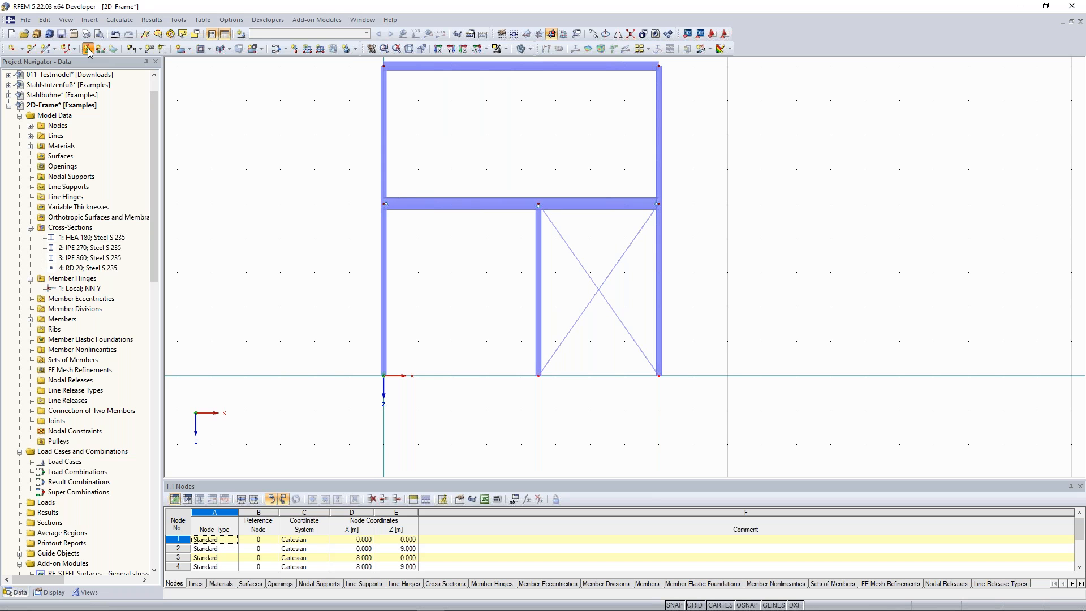
drag(521, 198, 722, 81)
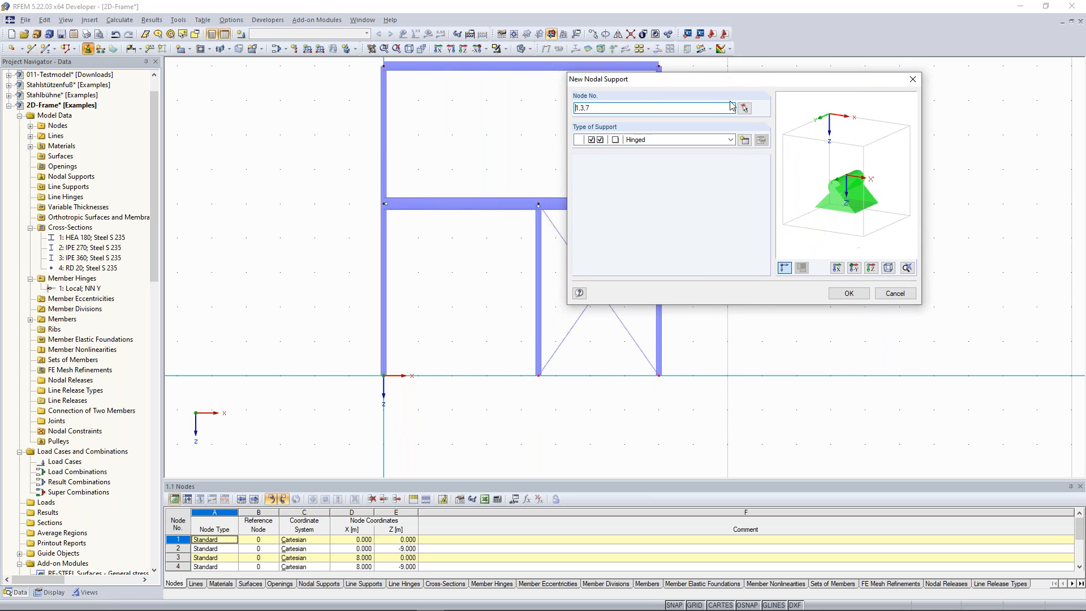
click(744, 141)
drag(374, 84, 234, 82)
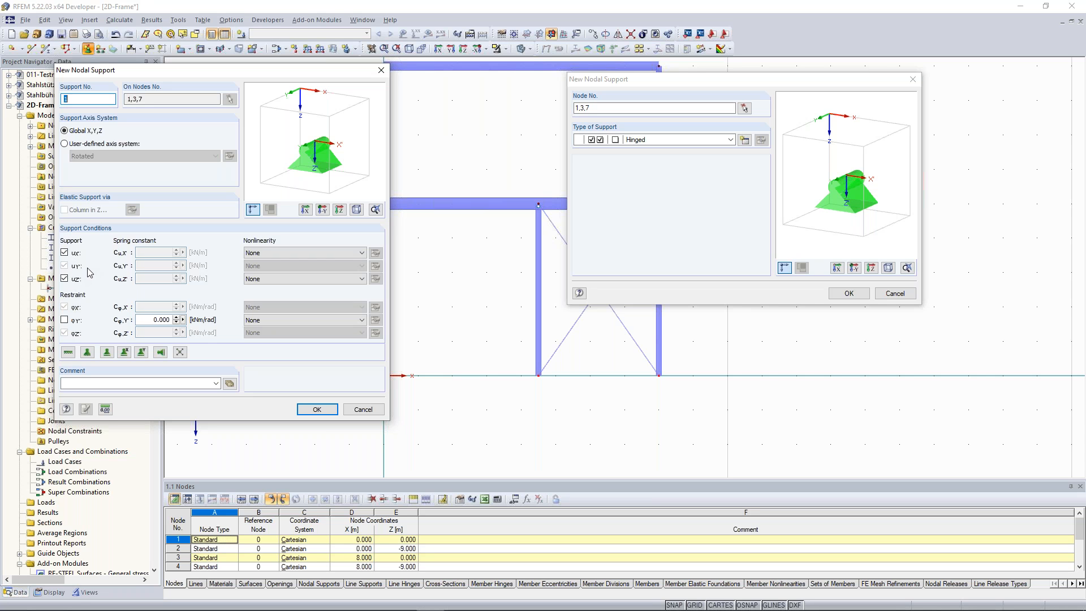
Step: Try the nodal support with uX released, and with rotation φY restrained
click(65, 253)
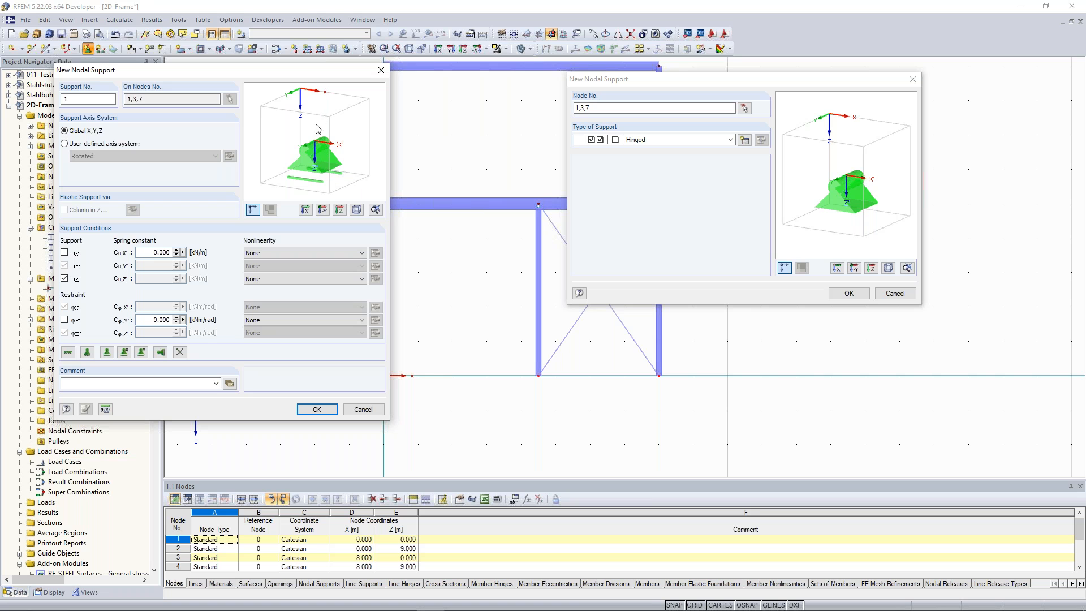
click(64, 252)
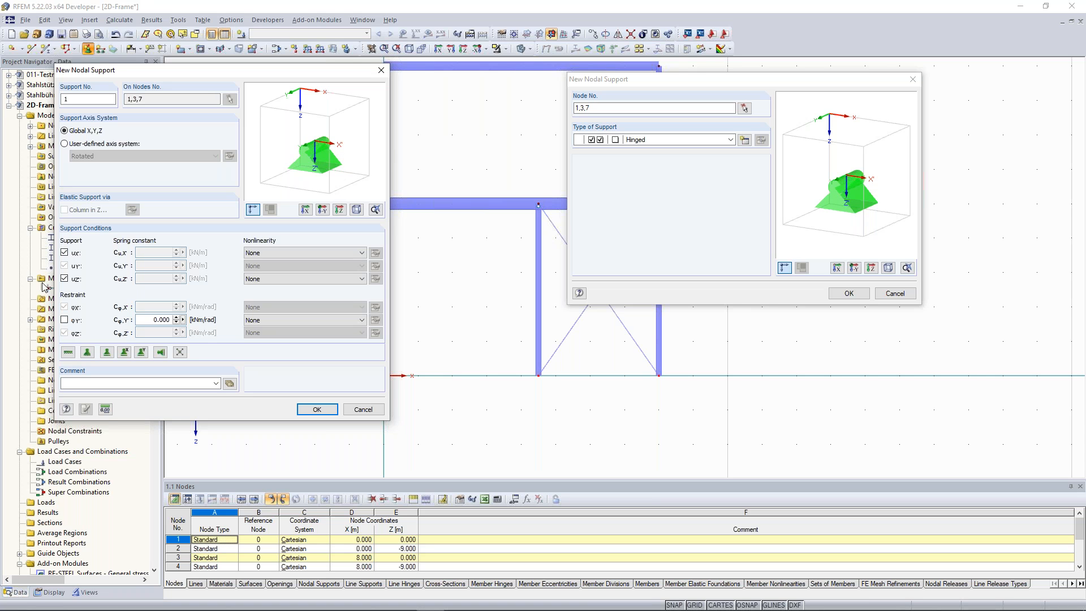
click(64, 320)
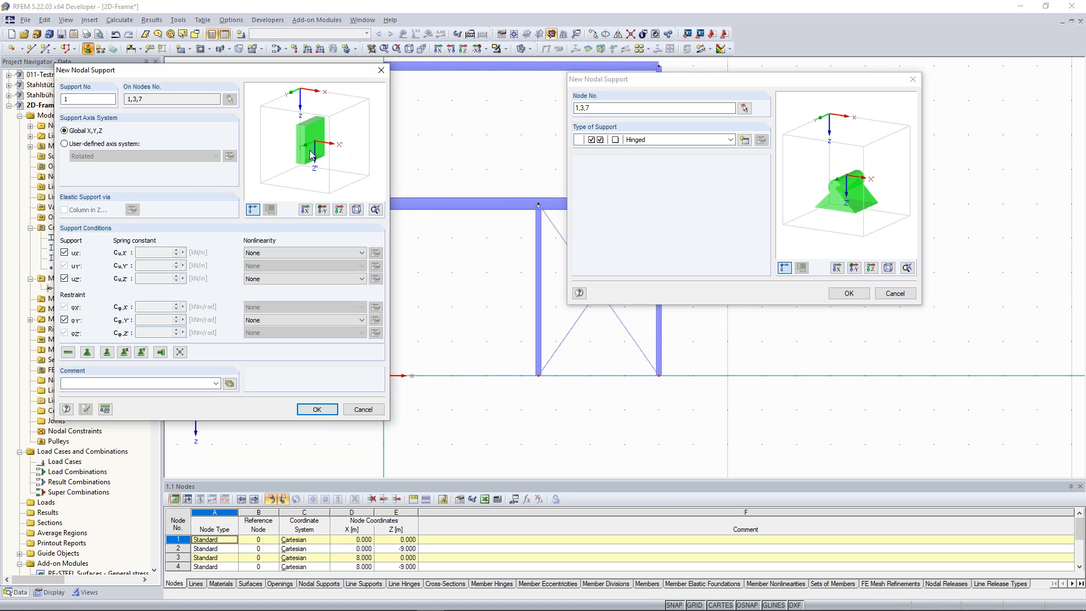
click(65, 319)
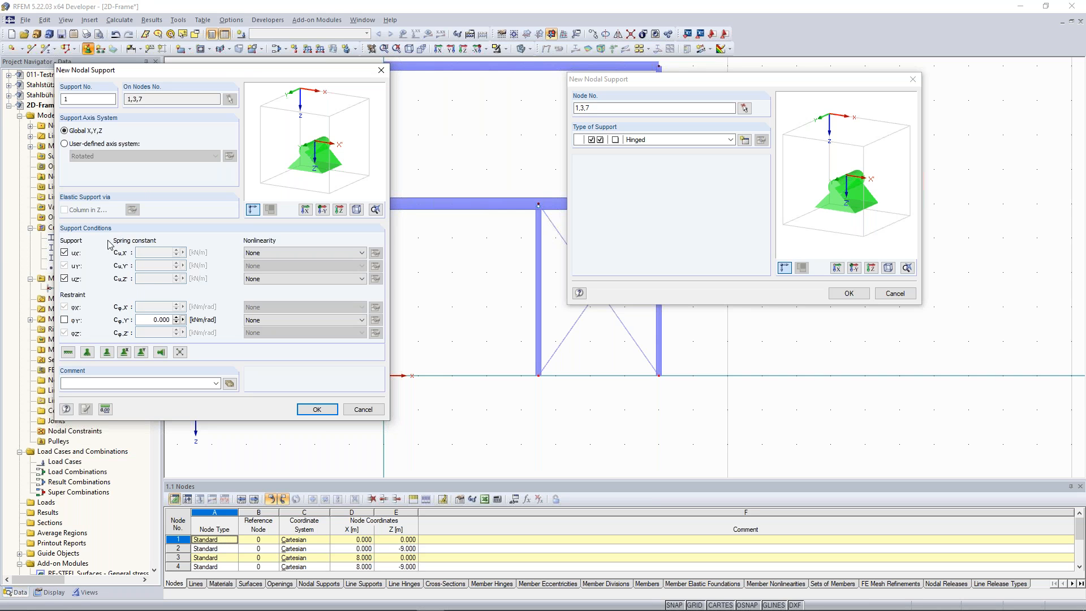
Step: Apply the hinged support, with uX and uZ fixed and φY free, to the three column base nodes
mouse_move(238, 72)
mouse_down()
mouse_move(272, 91)
mouse_move(230, 91)
mouse_move(229, 74)
mouse_up()
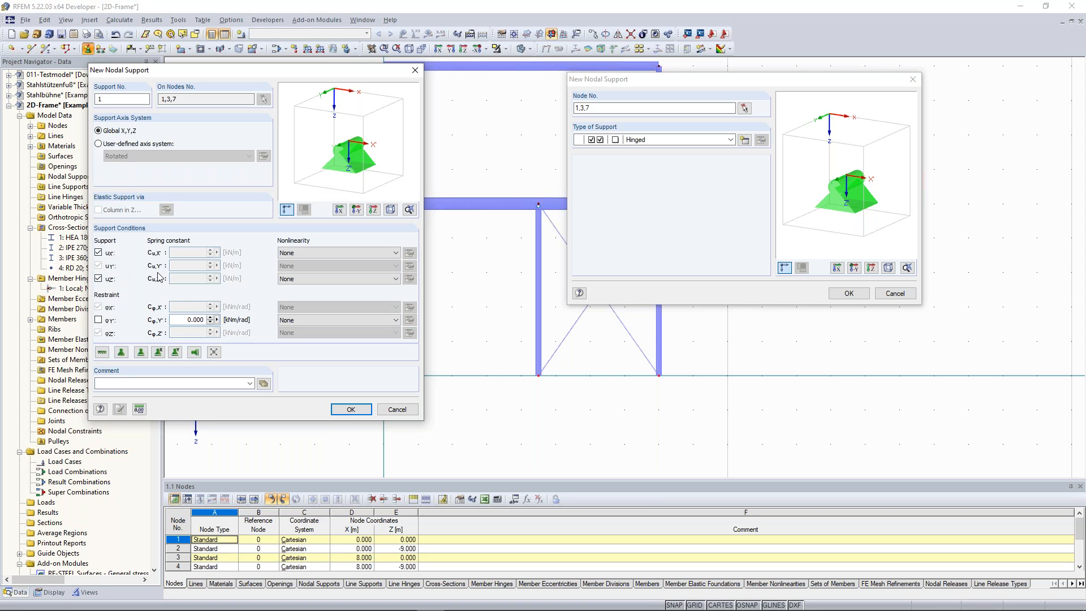
click(355, 410)
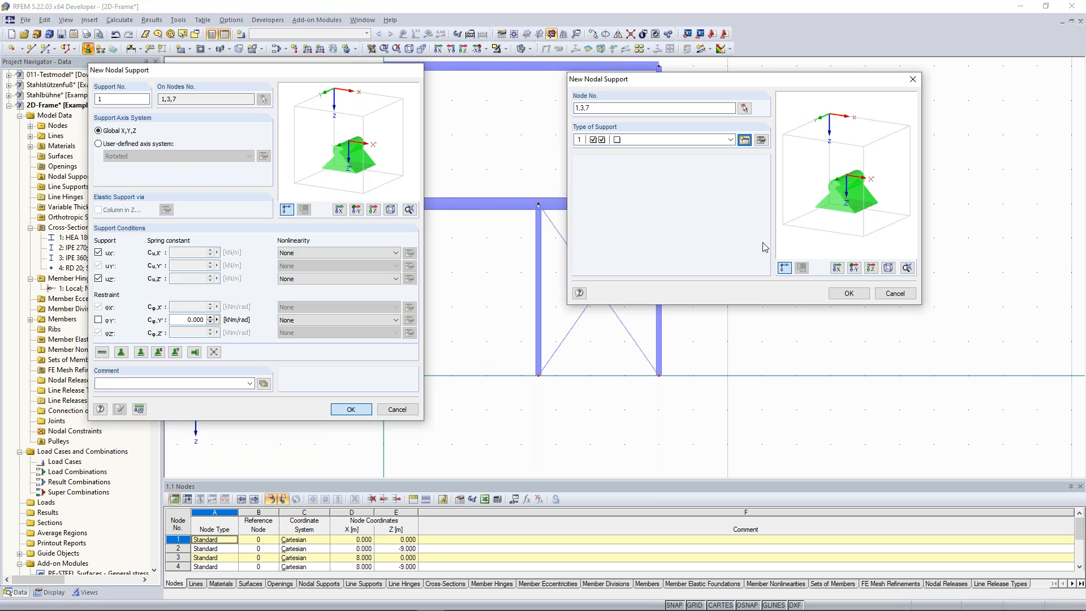
click(847, 296)
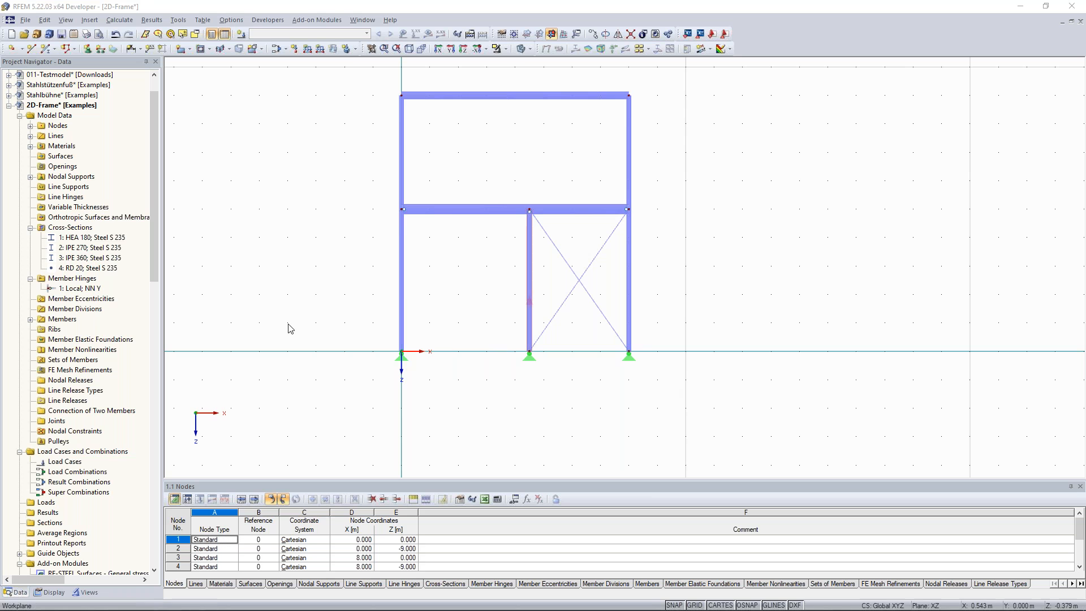
scroll(339, 300, down, 2)
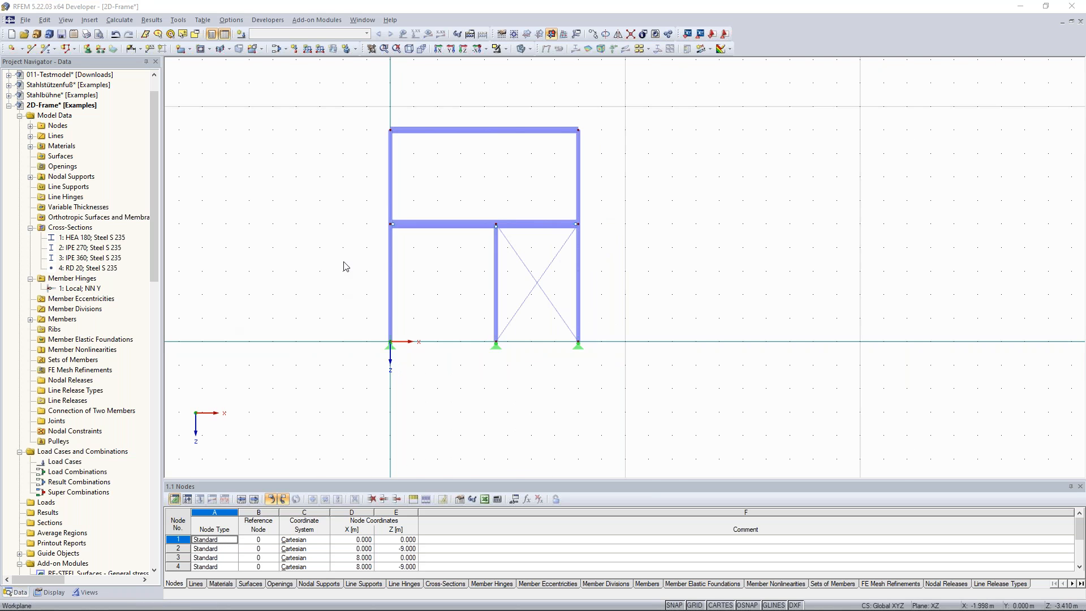
scroll(377, 307, up, 2)
scroll(306, 316, up, 2)
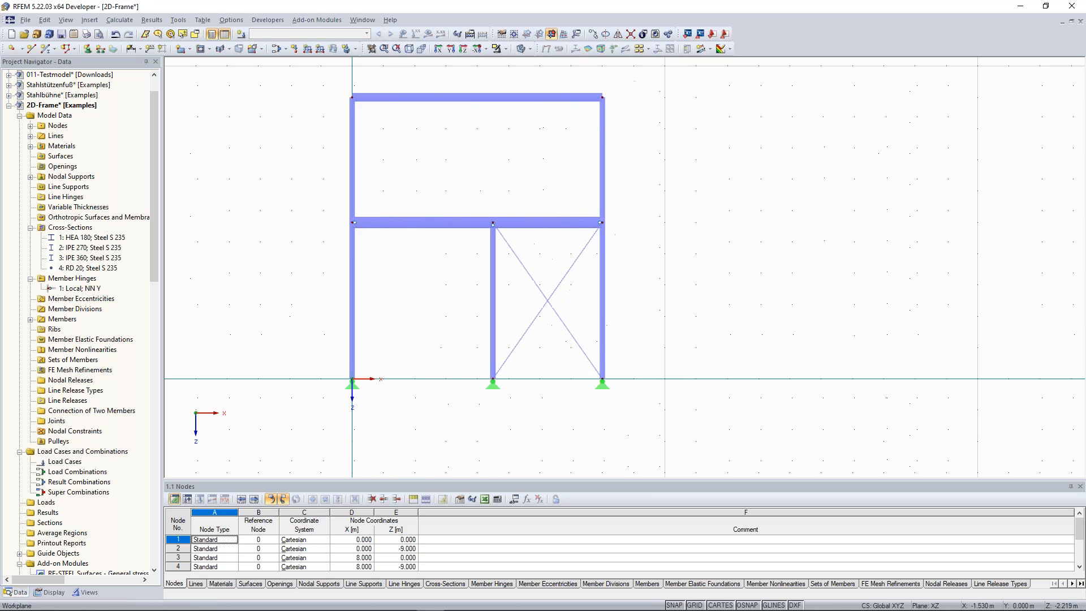
Step: Start generating RD 20 tension bracing in cells and define a virtual line between the base nodes of the left and inner columns
scroll(306, 316, down, 1)
middle_drag(419, 306, 384, 290)
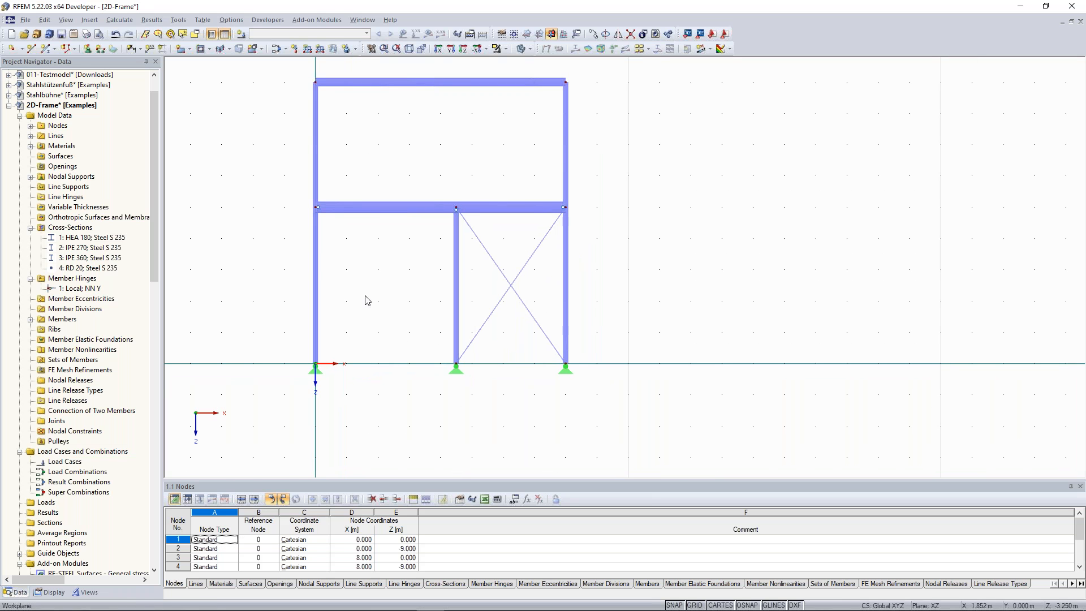
middle_drag(417, 175, 418, 185)
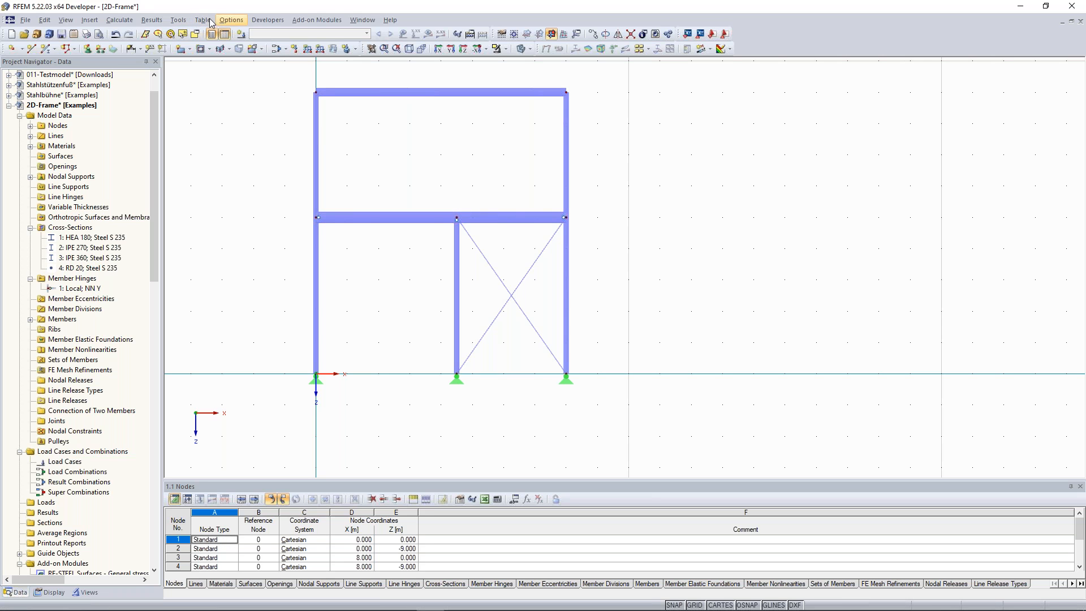
click(180, 23)
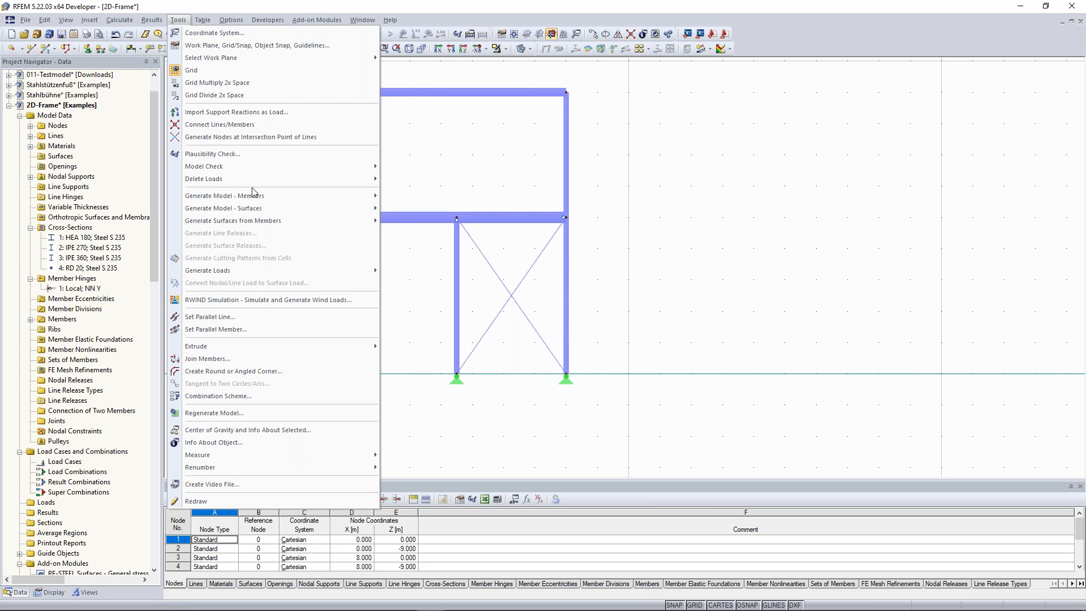
mouse_move(244, 198)
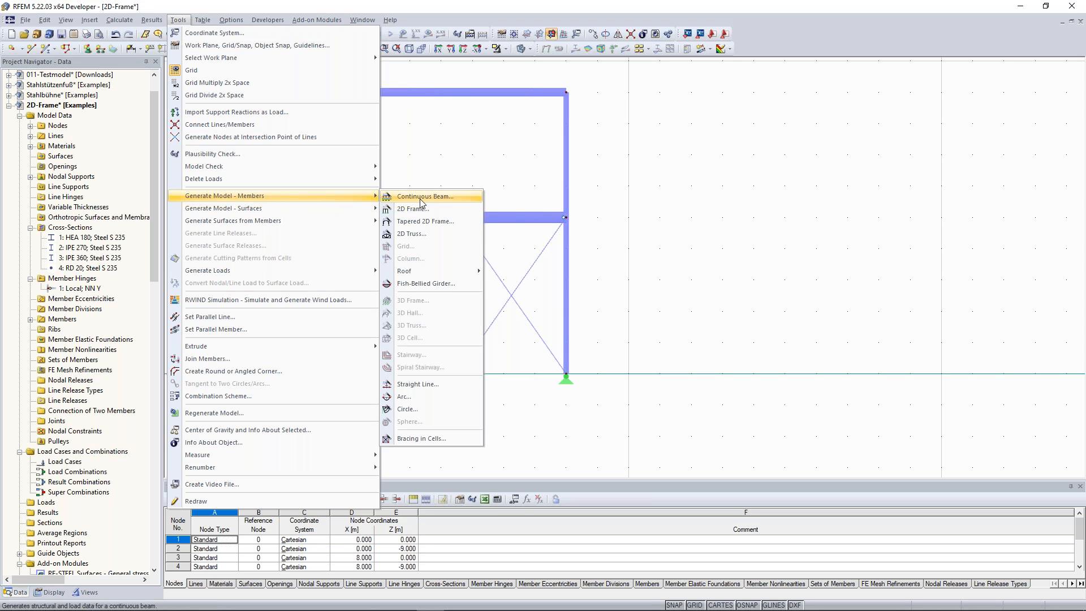
click(436, 439)
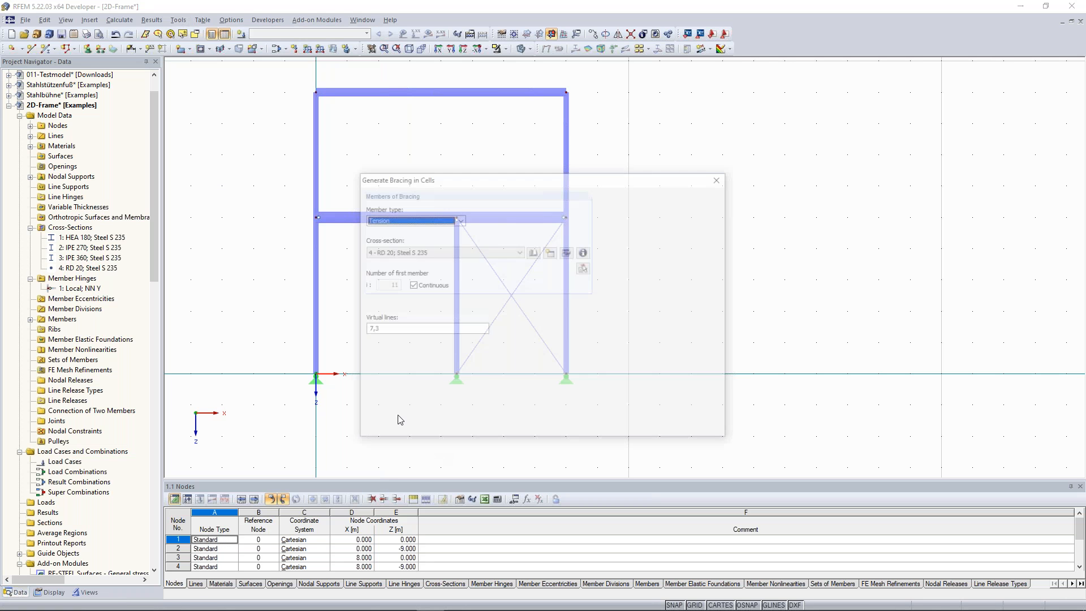
drag(496, 177, 751, 92)
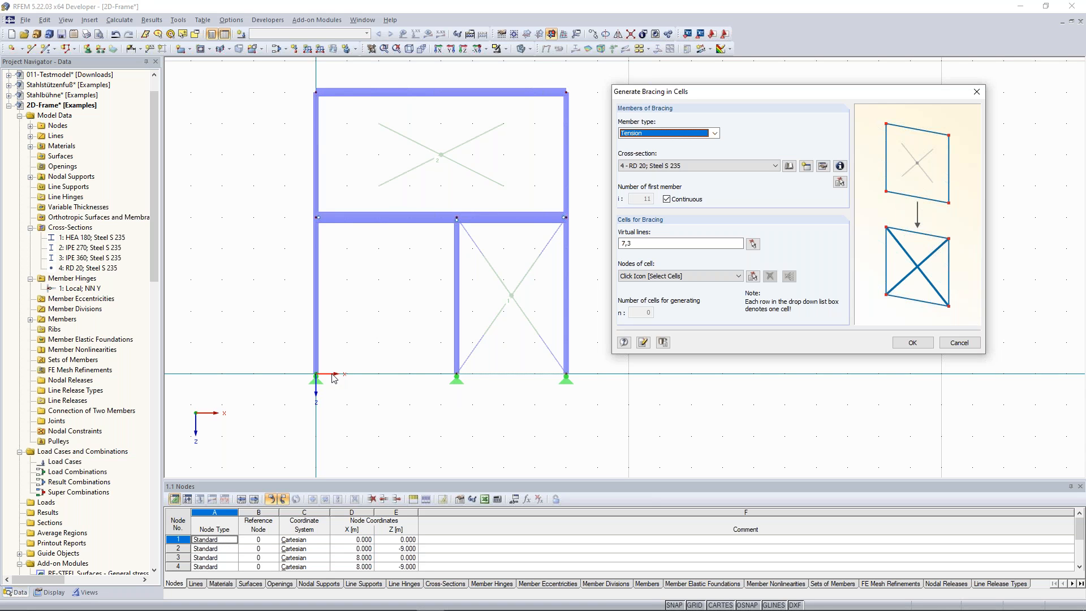
click(641, 242)
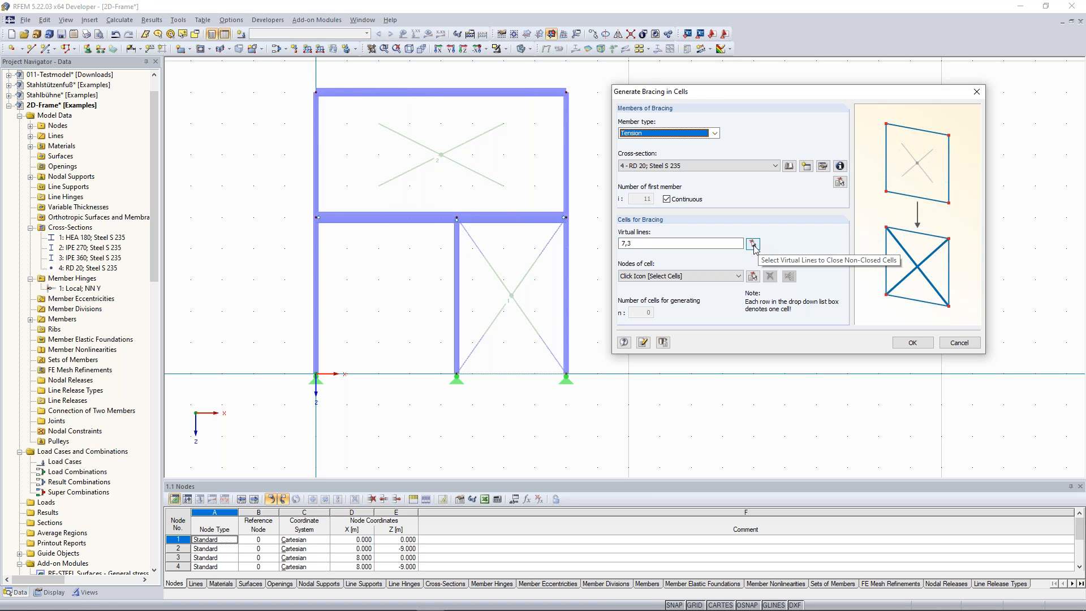
click(753, 245)
click(315, 374)
click(456, 374)
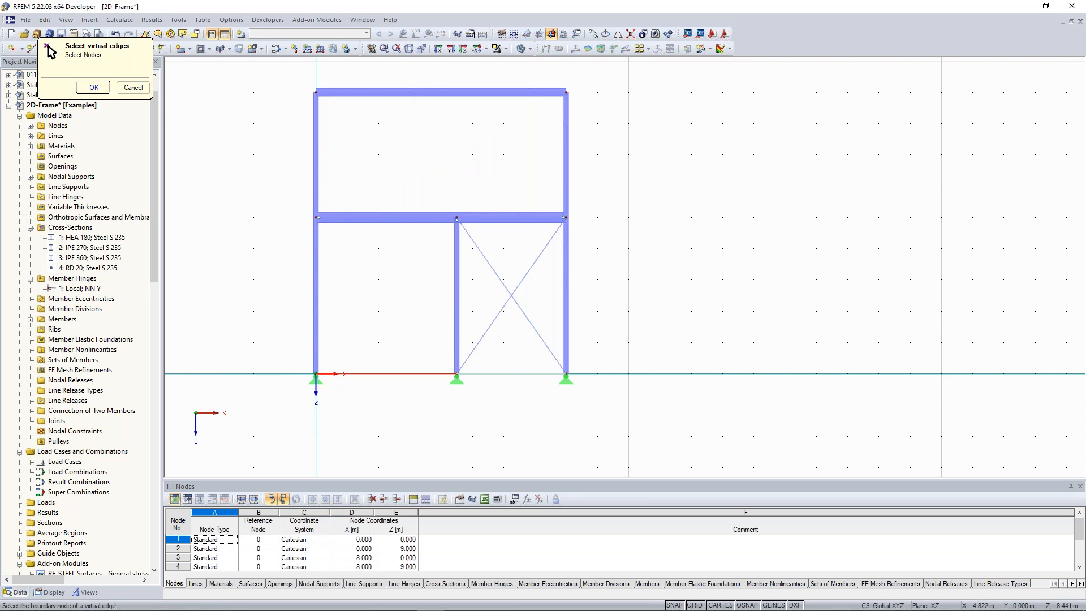
click(94, 87)
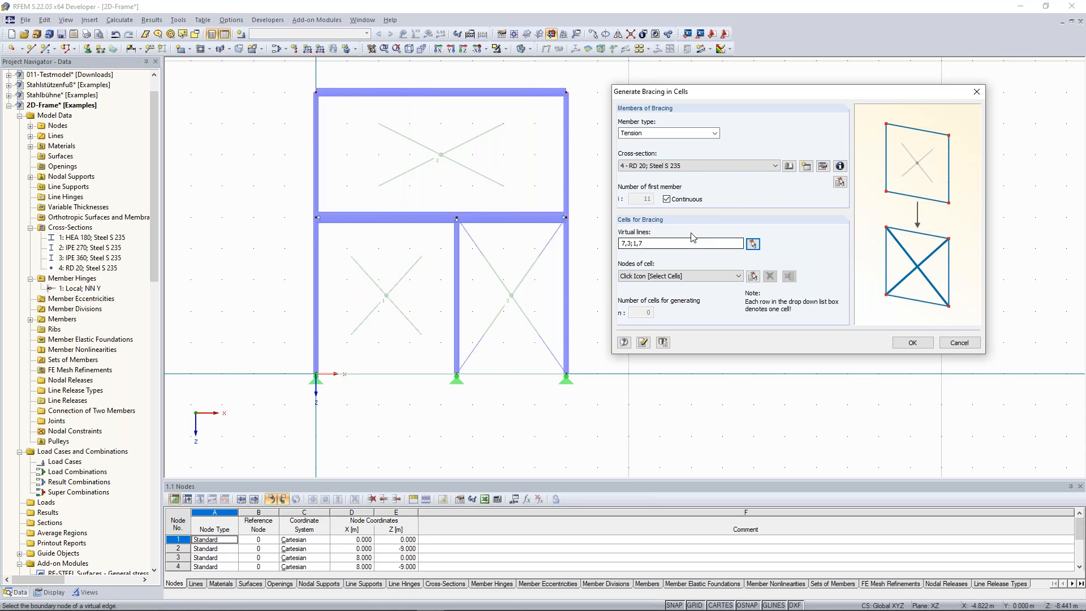
Step: Try generating the tension bracing in the open cell between the left and inner columns, and undo it
click(752, 277)
click(382, 295)
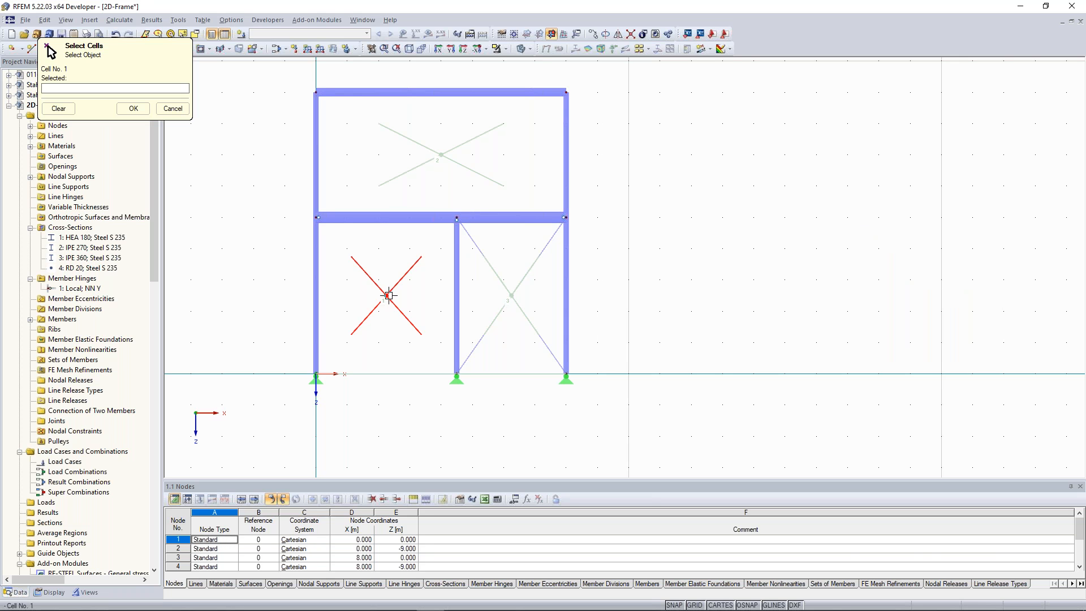
click(134, 108)
click(906, 343)
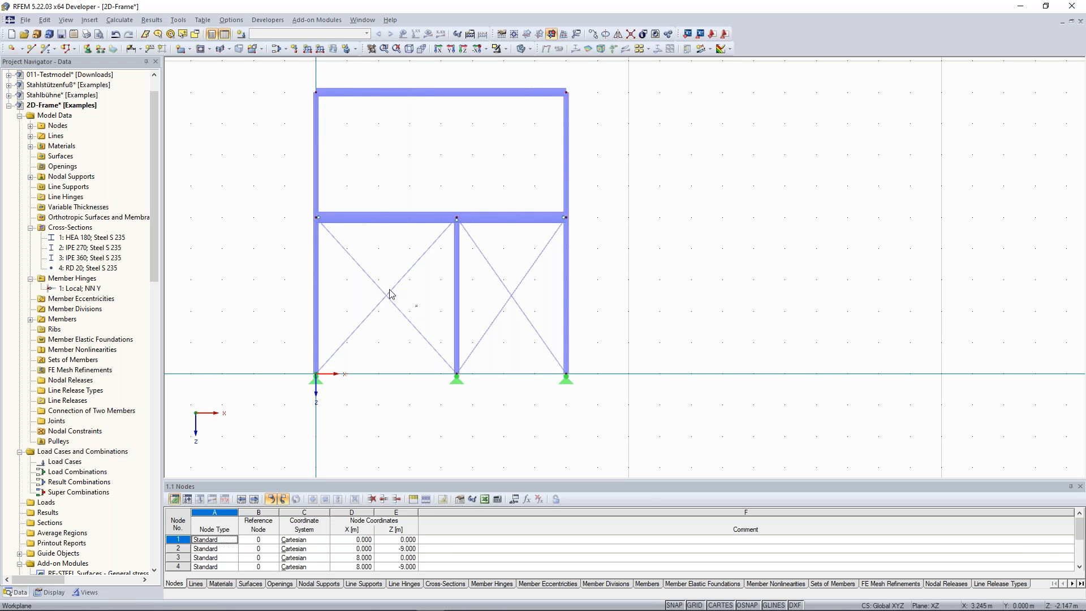
key(ctrl+z)
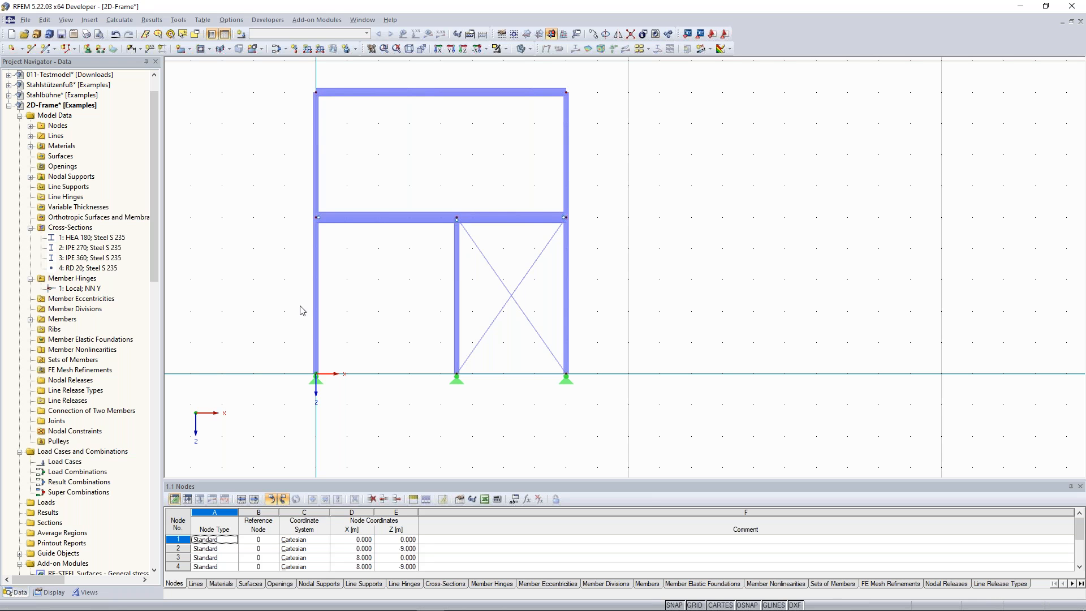
Step: Create load case LC1 described as Self-weight, with the Permanent action category and self-weight active
middle_drag(341, 278, 388, 314)
scroll(394, 315, down, 2)
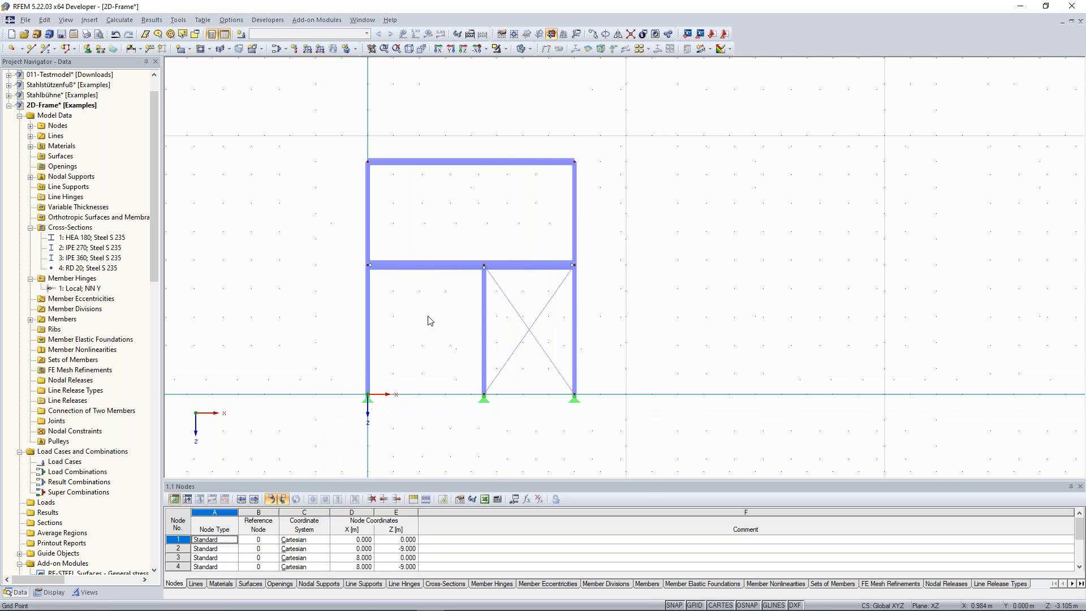
middle_drag(286, 220, 294, 202)
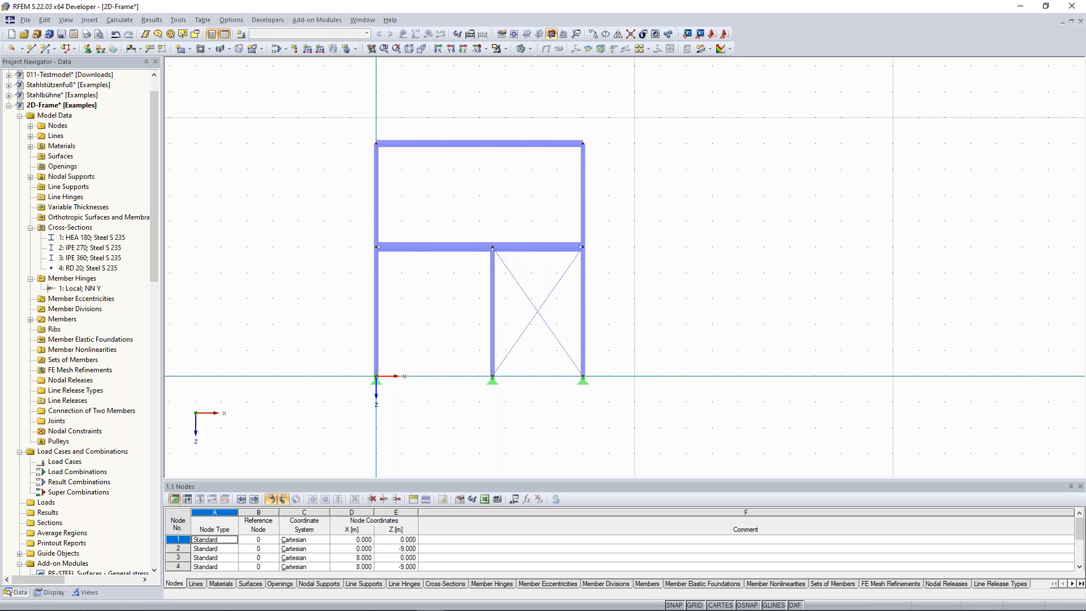
scroll(361, 268, down, 1)
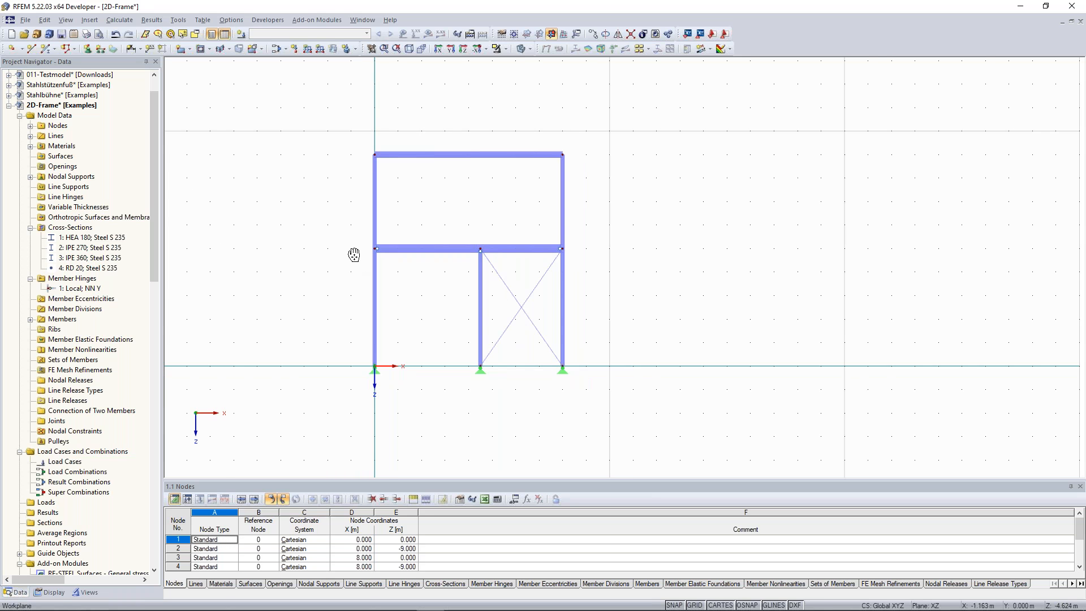
scroll(355, 254, up, 1)
scroll(357, 192, up, 1)
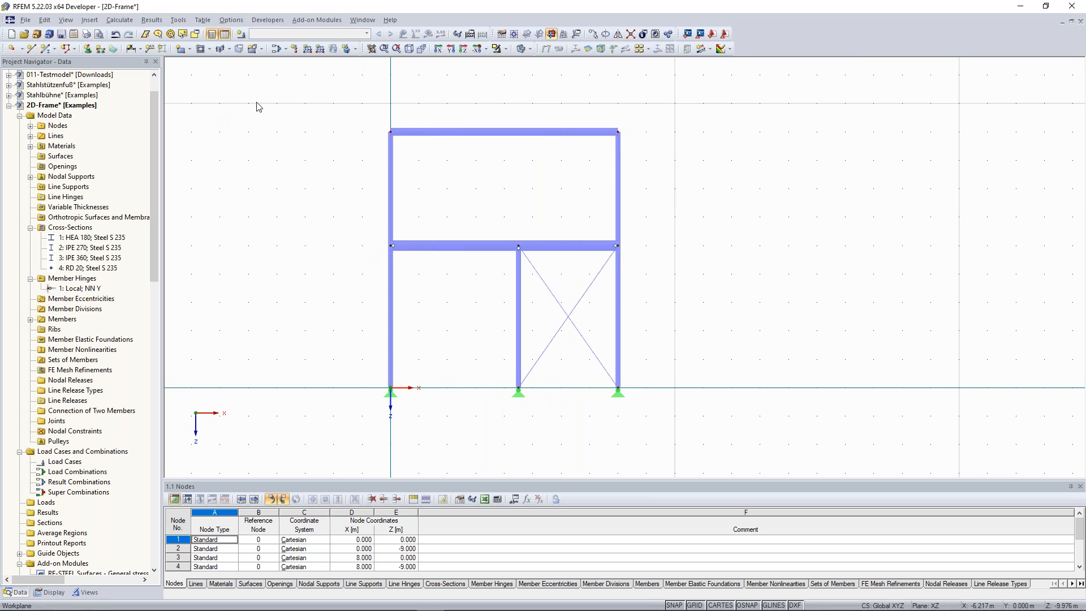
click(244, 37)
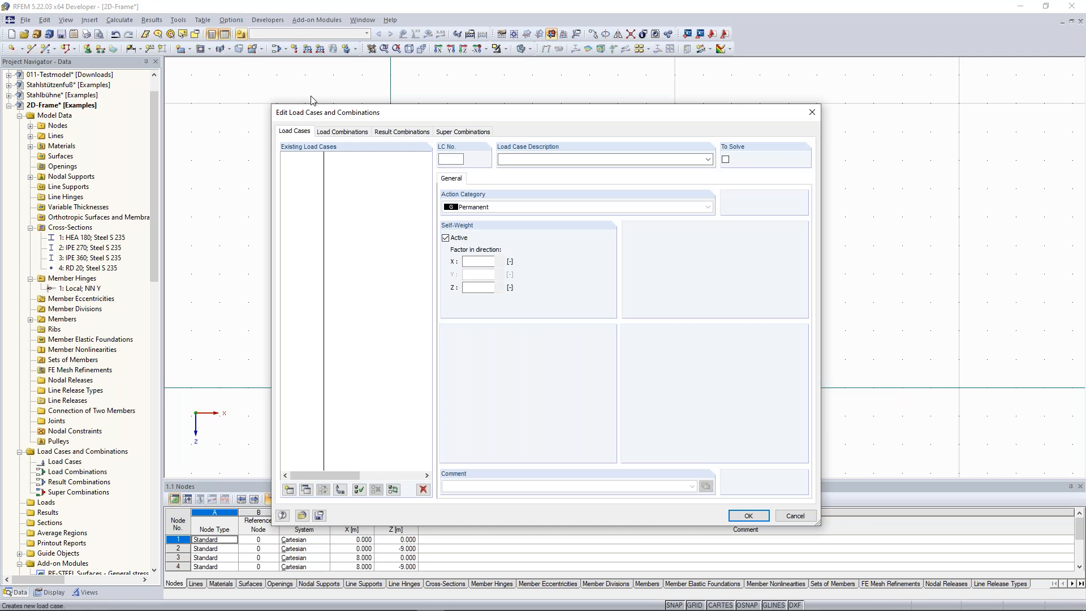
drag(469, 116, 431, 73)
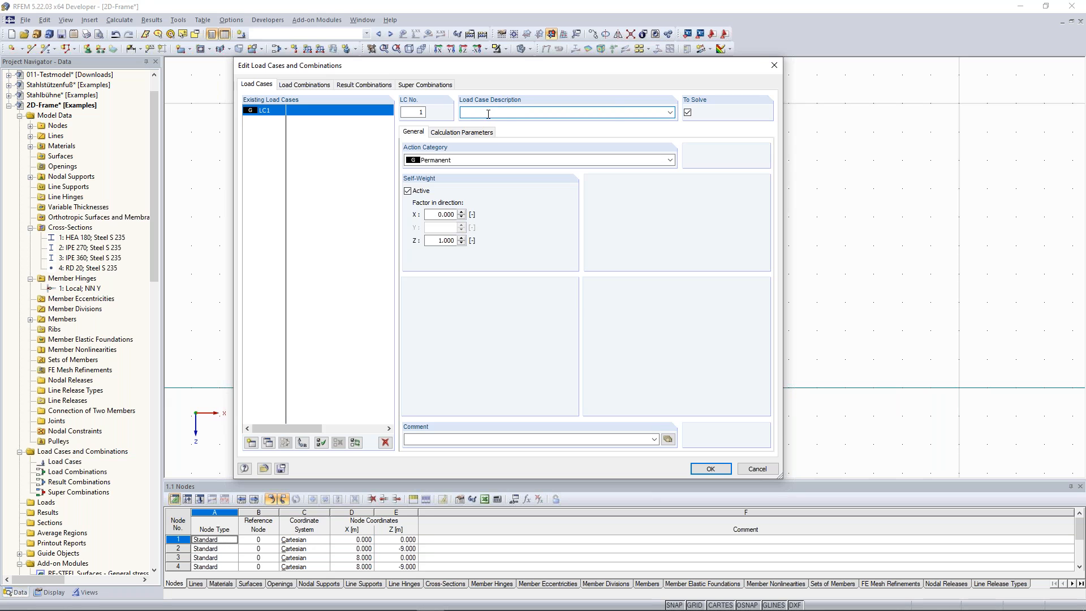
click(601, 106)
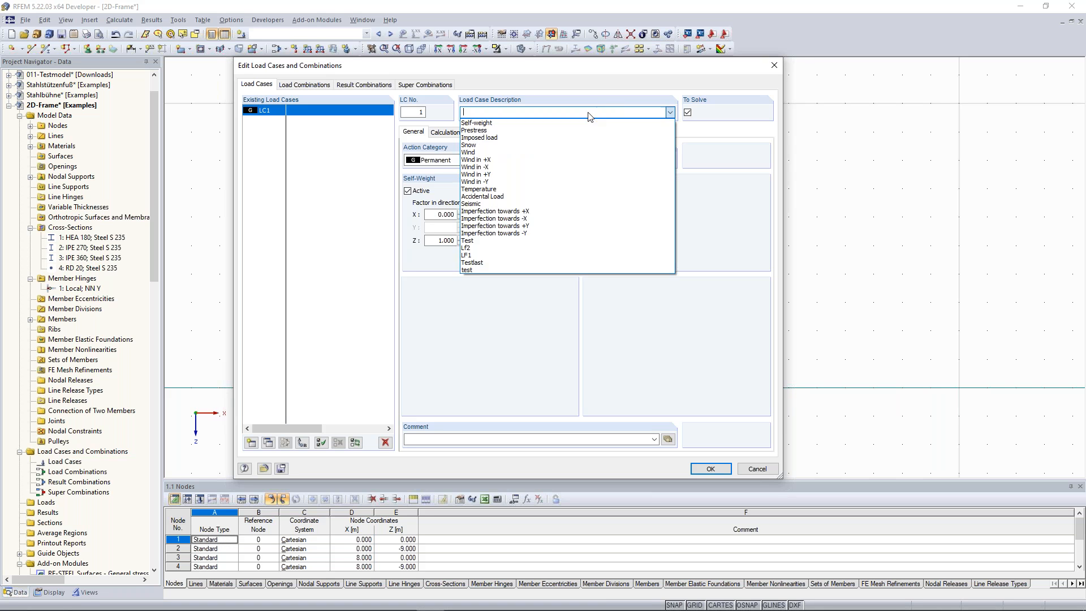
click(516, 126)
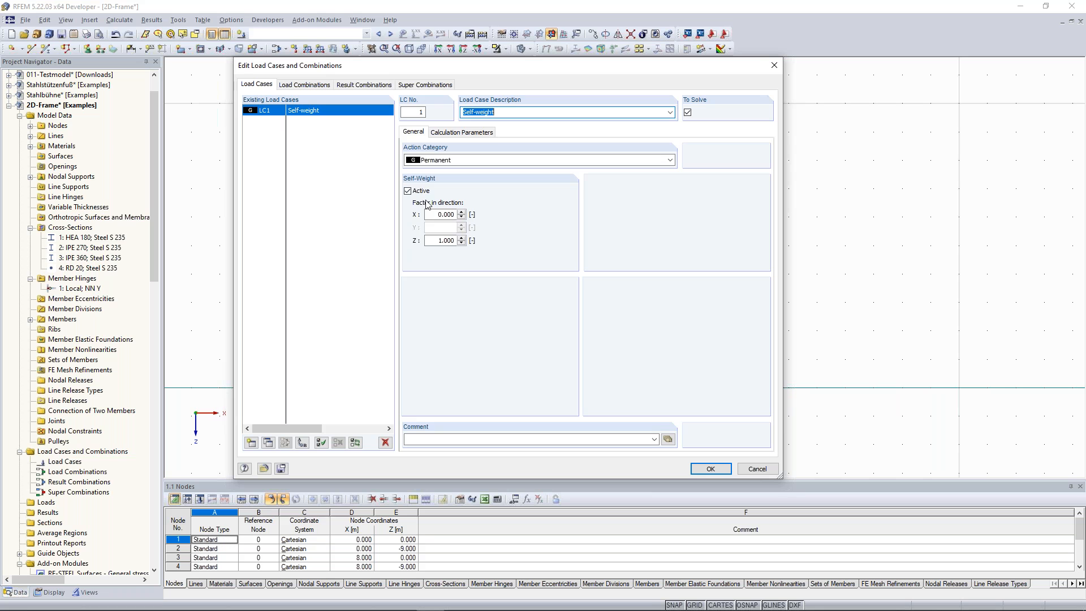
click(463, 163)
click(463, 169)
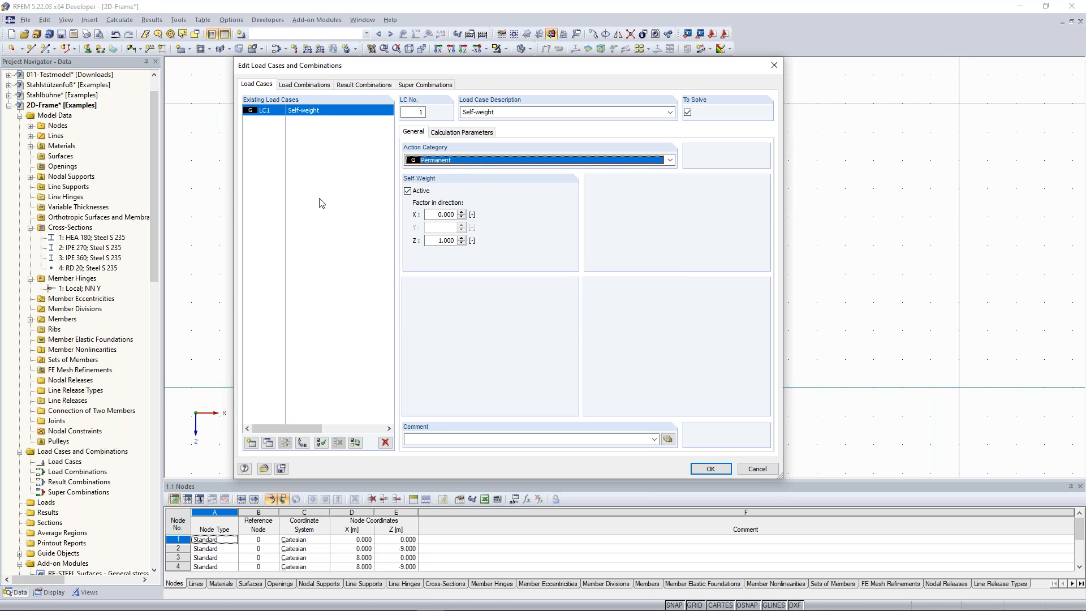
click(712, 472)
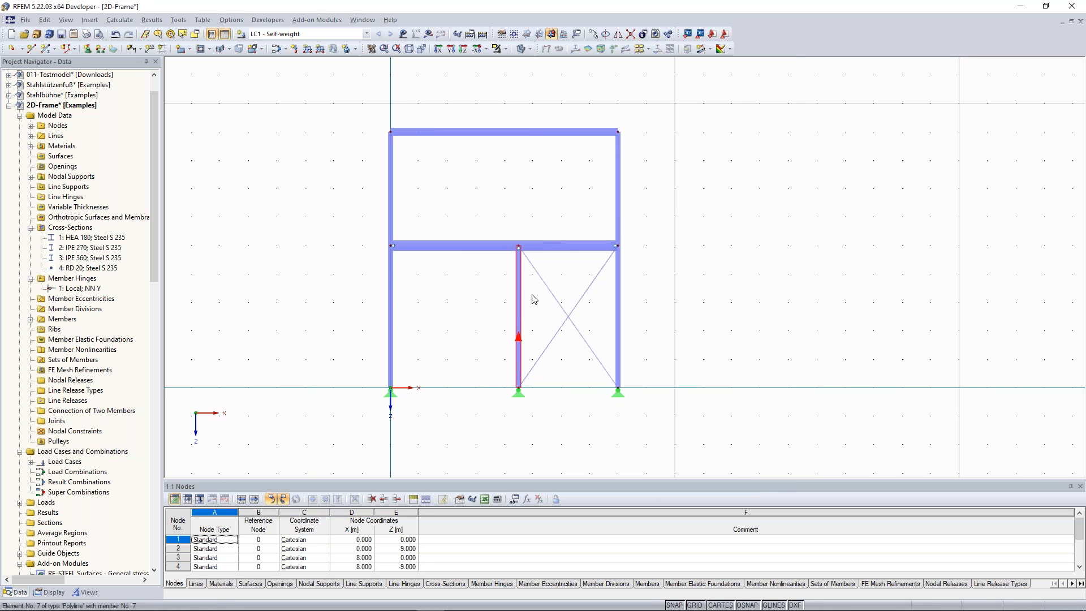
Step: Define a new uniform member force load of 12.767 kN/m in the global ZL direction
scroll(315, 240, up, 1)
scroll(308, 245, down, 1)
scroll(487, 213, up, 1)
scroll(444, 211, down, 1)
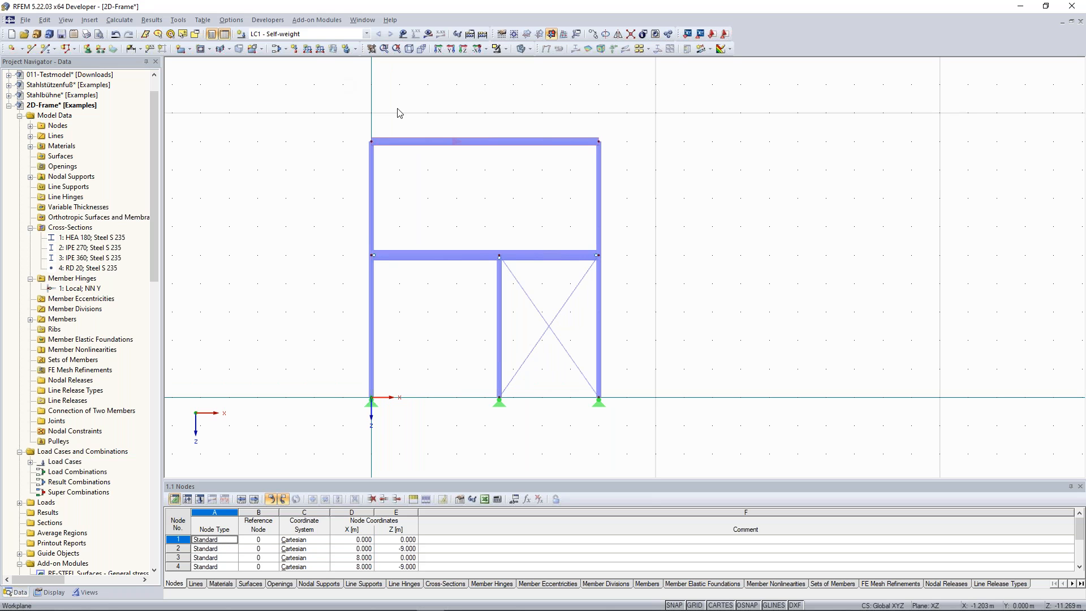
middle_drag(400, 113, 356, 110)
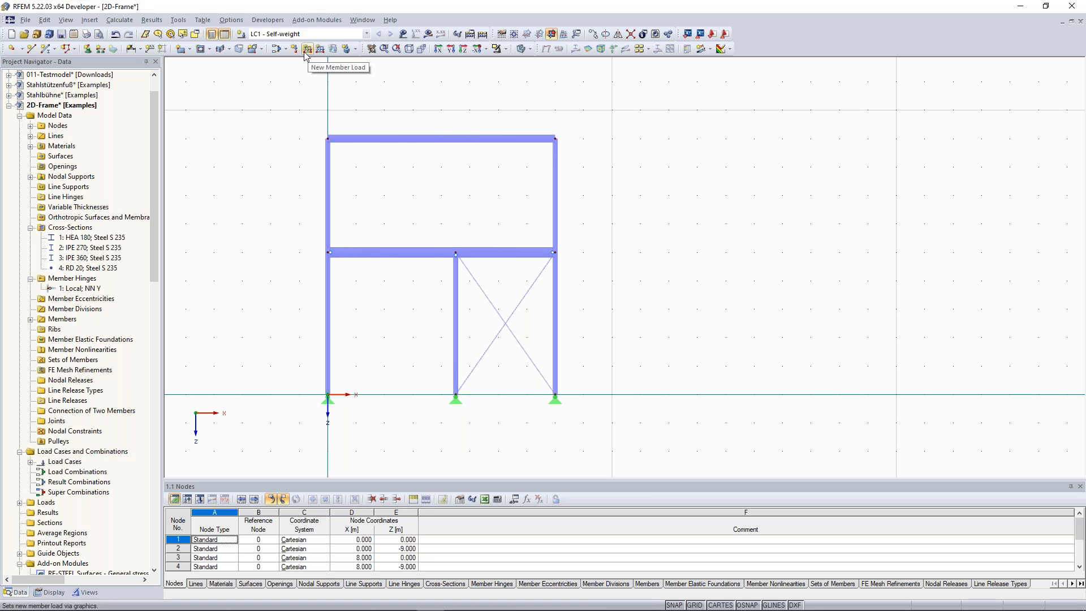
click(307, 48)
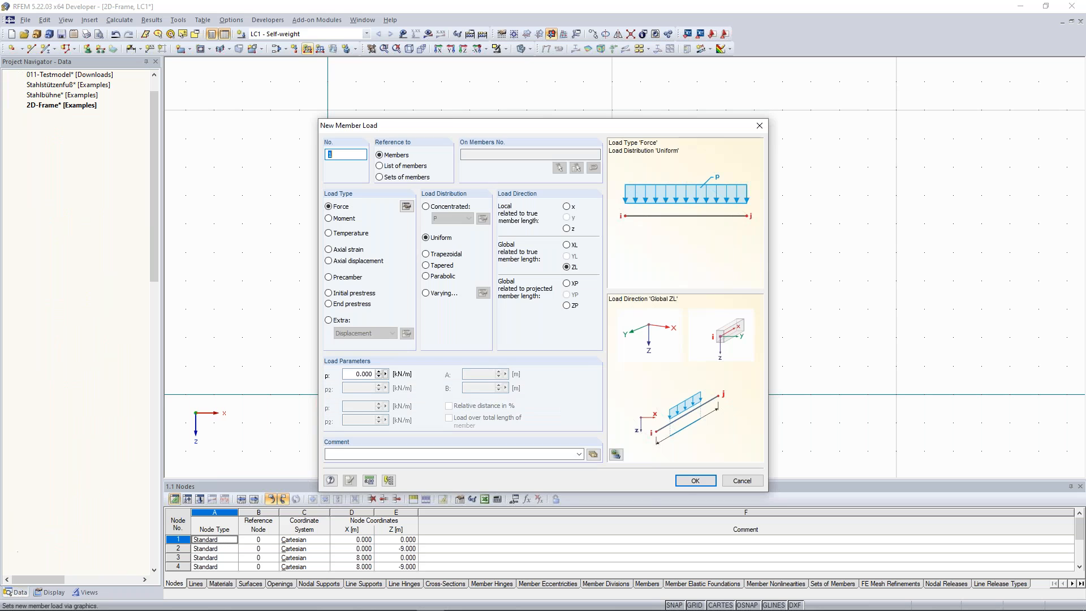
drag(470, 96, 468, 71)
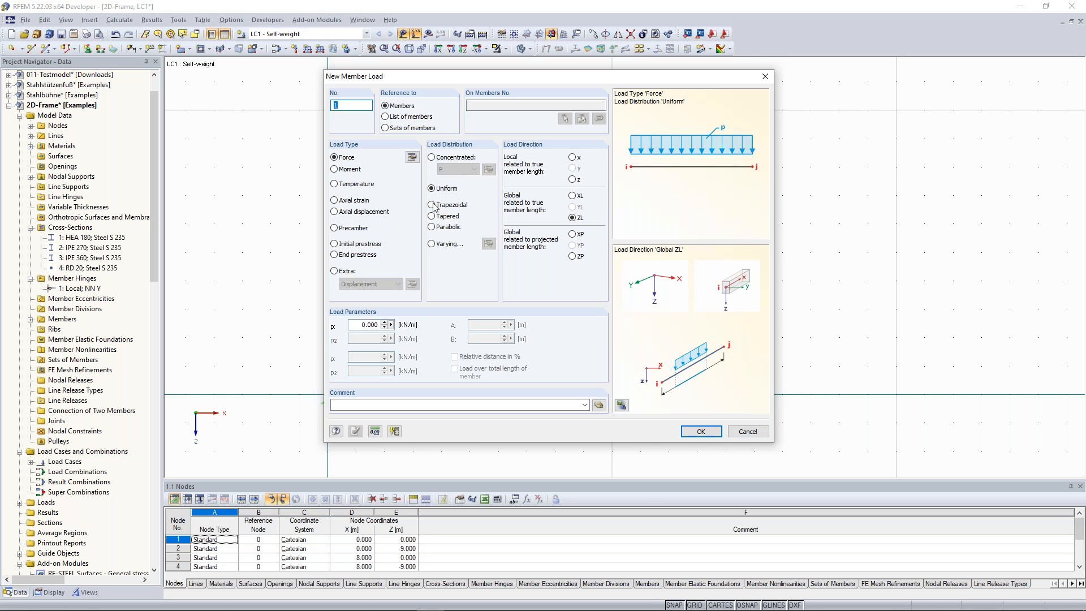
click(443, 189)
double_click(361, 324)
text(12,767)
drag(358, 325, 425, 334)
click(700, 431)
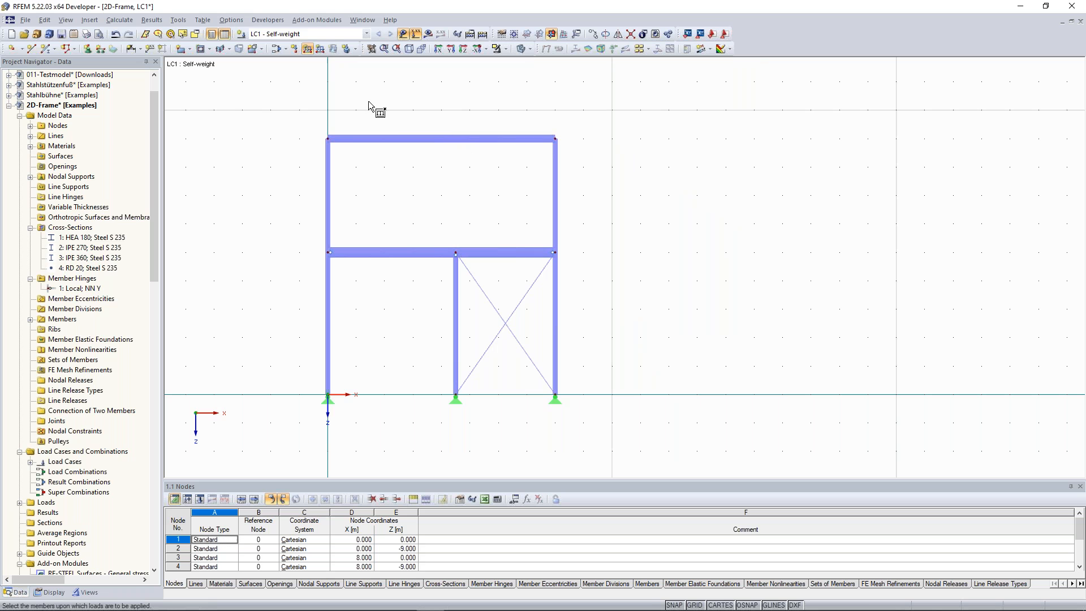
Step: Apply the uniform member load to the top beam and to both segments of the middle beam
click(434, 138)
middle_drag(281, 162, 283, 184)
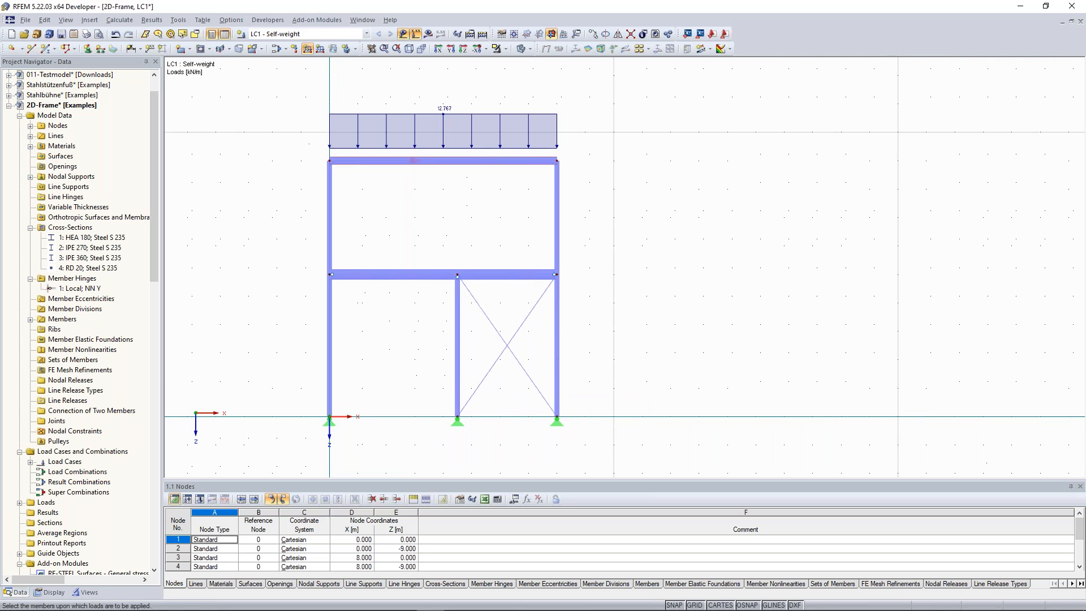
middle_drag(414, 215, 430, 201)
click(402, 255)
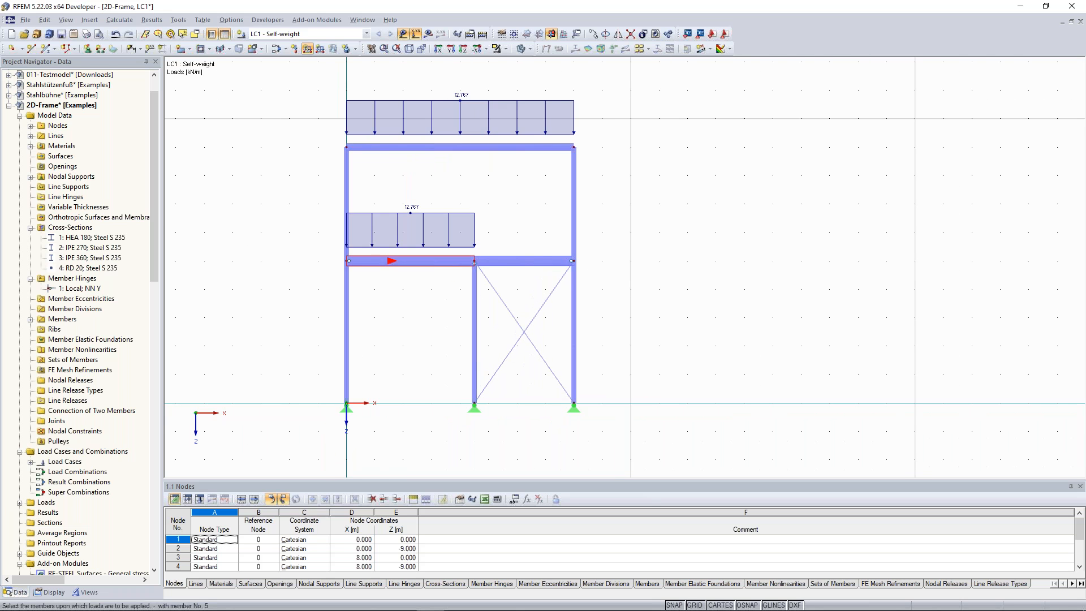
click(519, 262)
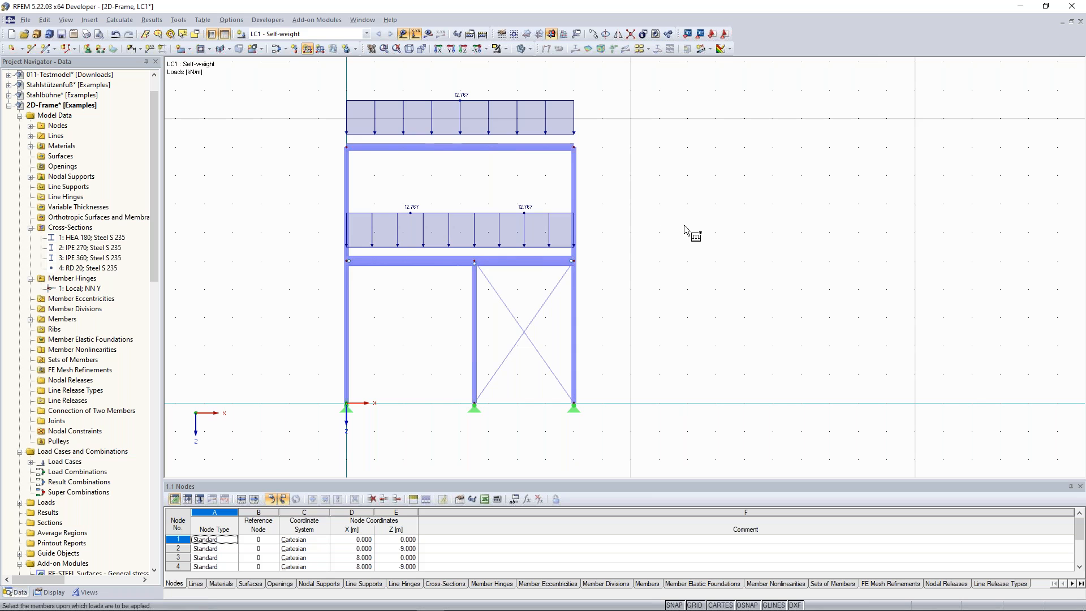
key(Escape)
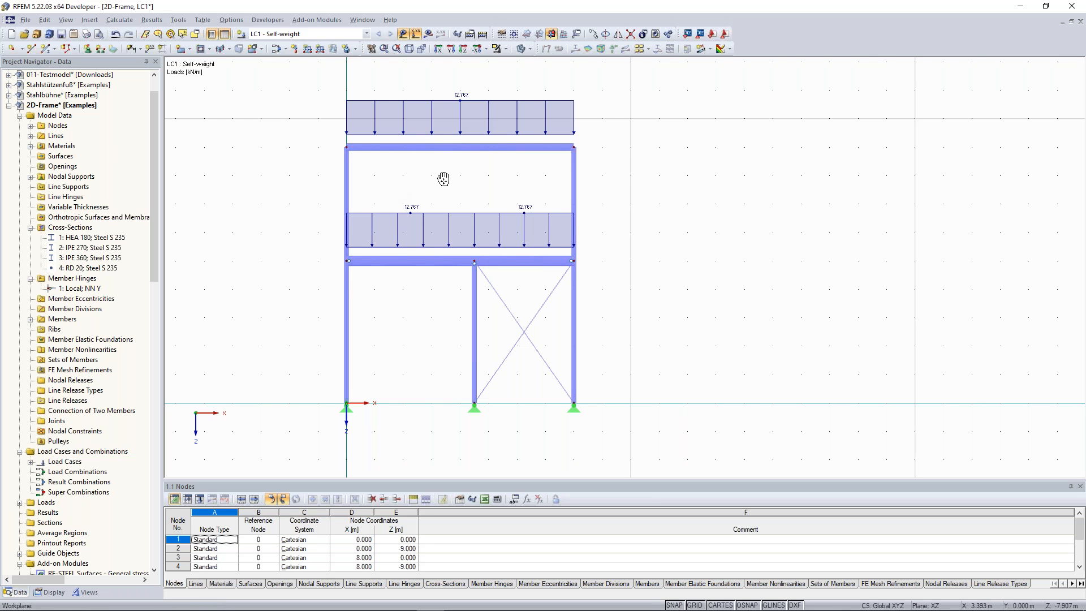
Step: Change the uniform load on both segments of the middle beam to 68.371 kN/m
scroll(449, 179, up, 2)
middle_drag(457, 187, 511, 194)
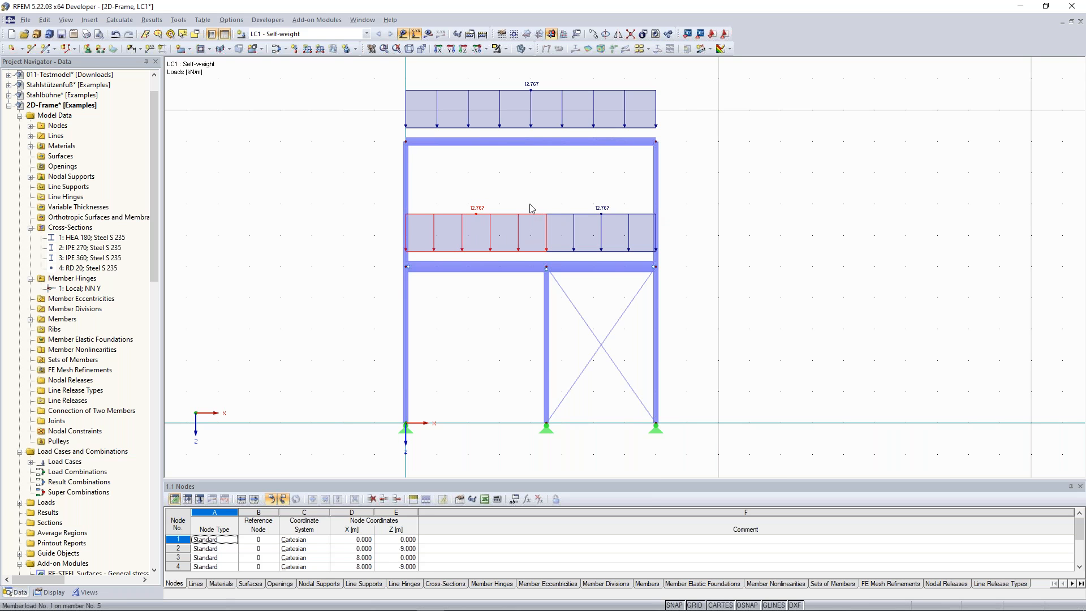
middle_drag(489, 215, 491, 219)
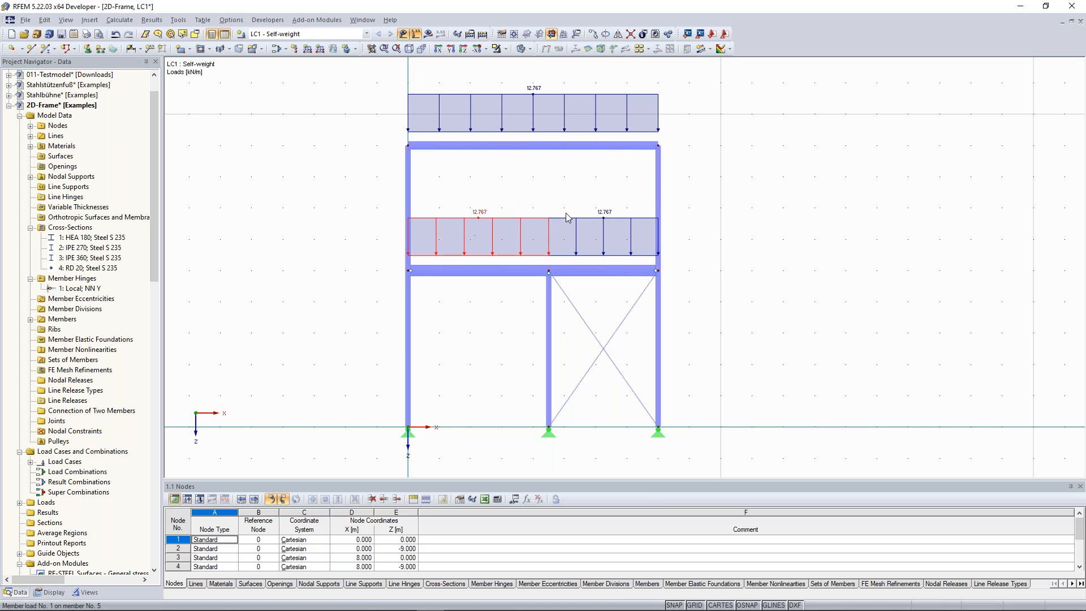
right_click(613, 219)
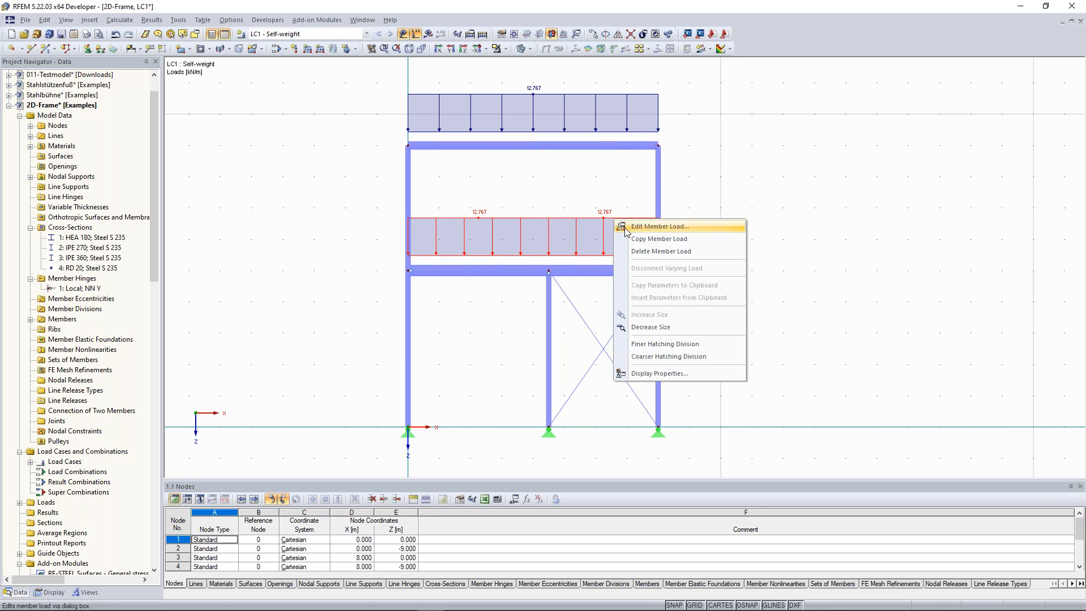
click(717, 238)
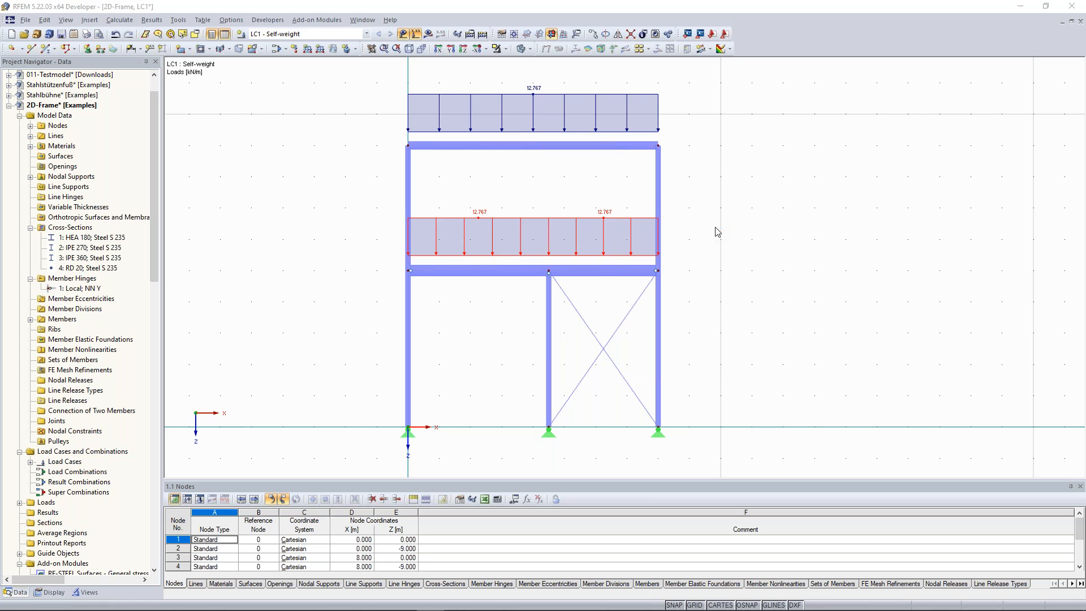
double_click(626, 215)
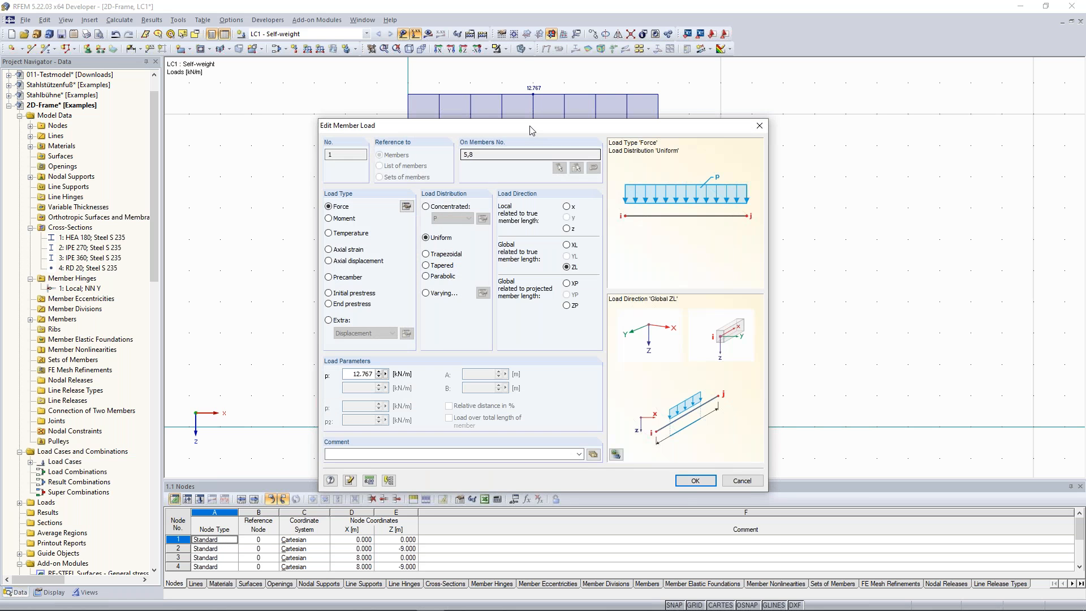
double_click(392, 333)
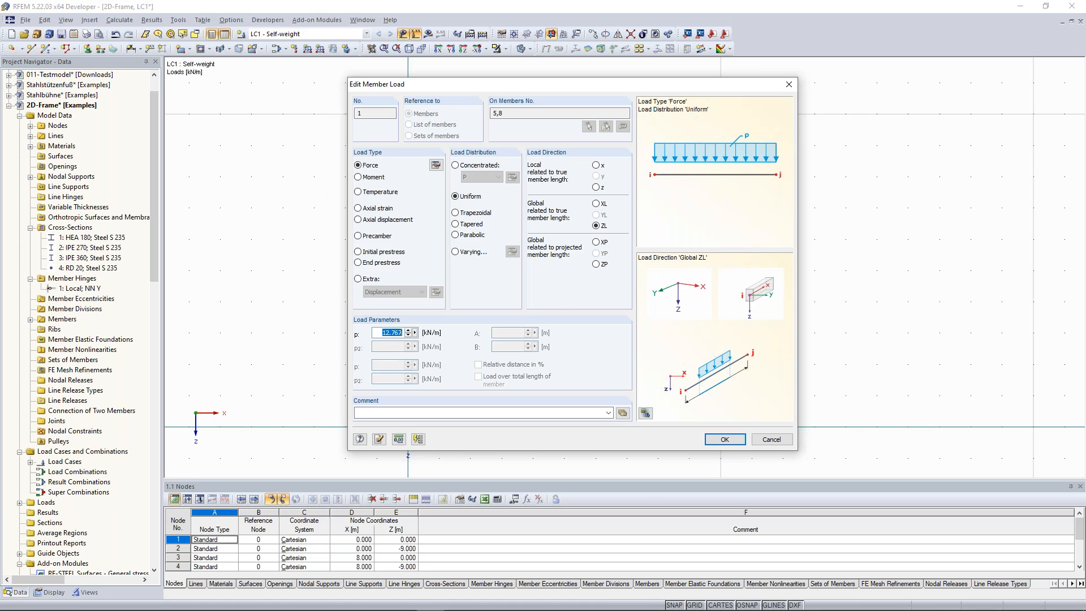
text(6)
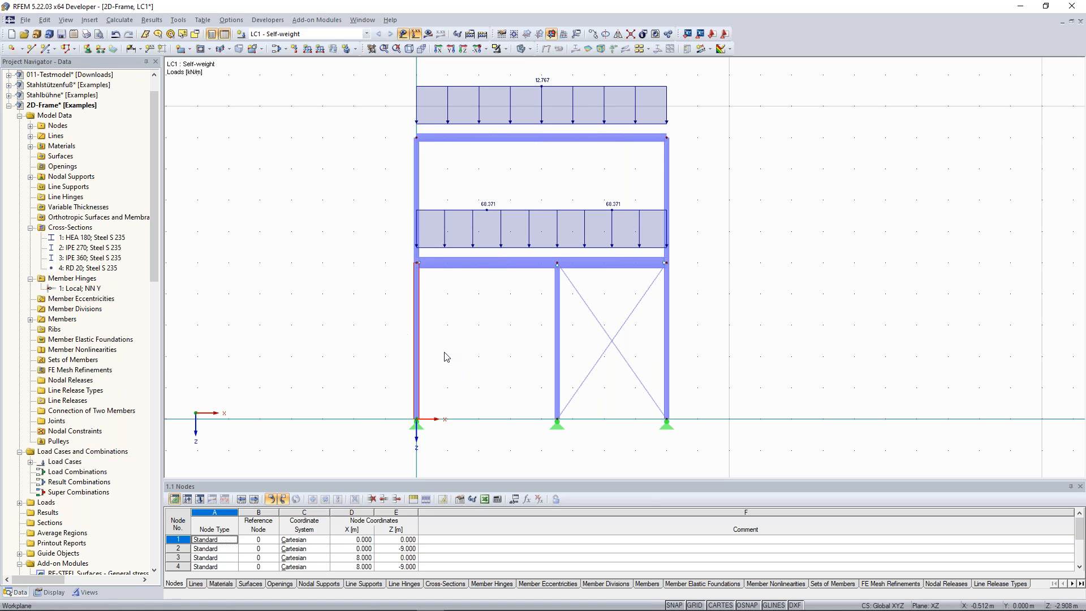
Step: Apply a uniform member force load of 4.32 kN/m in the global XL direction to both segments of the left and right outer columns
drag(463, 354, 386, 310)
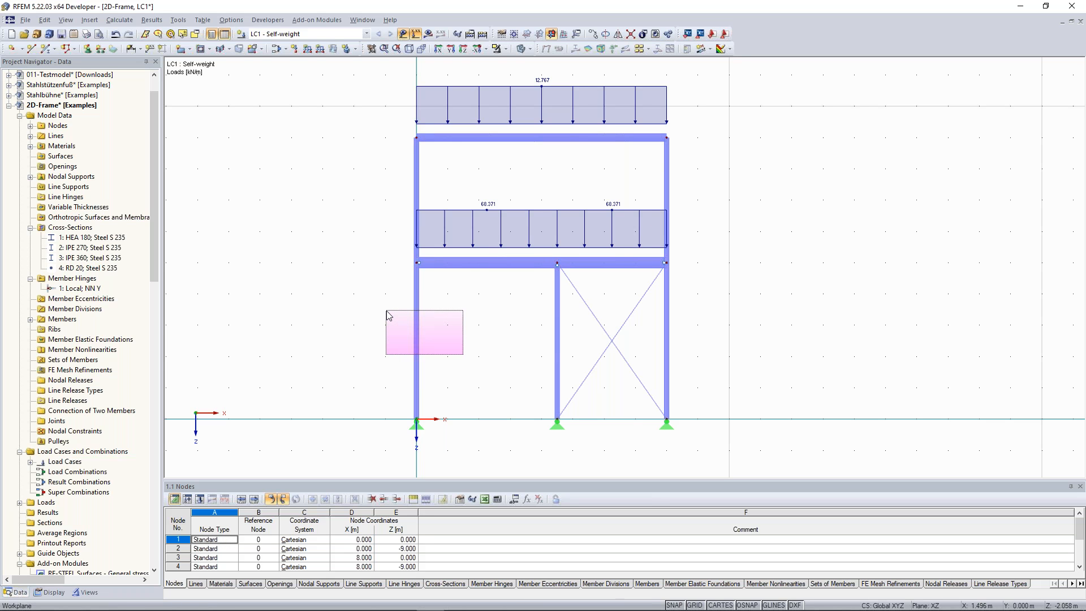
drag(387, 311, 387, 311)
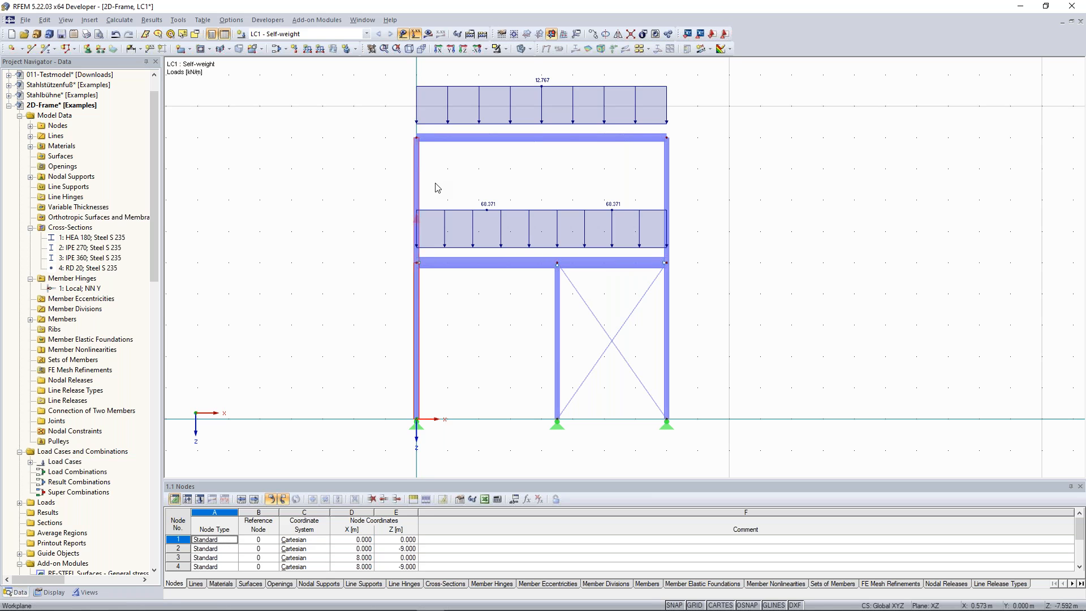
drag(439, 189, 393, 159)
drag(697, 353, 660, 338)
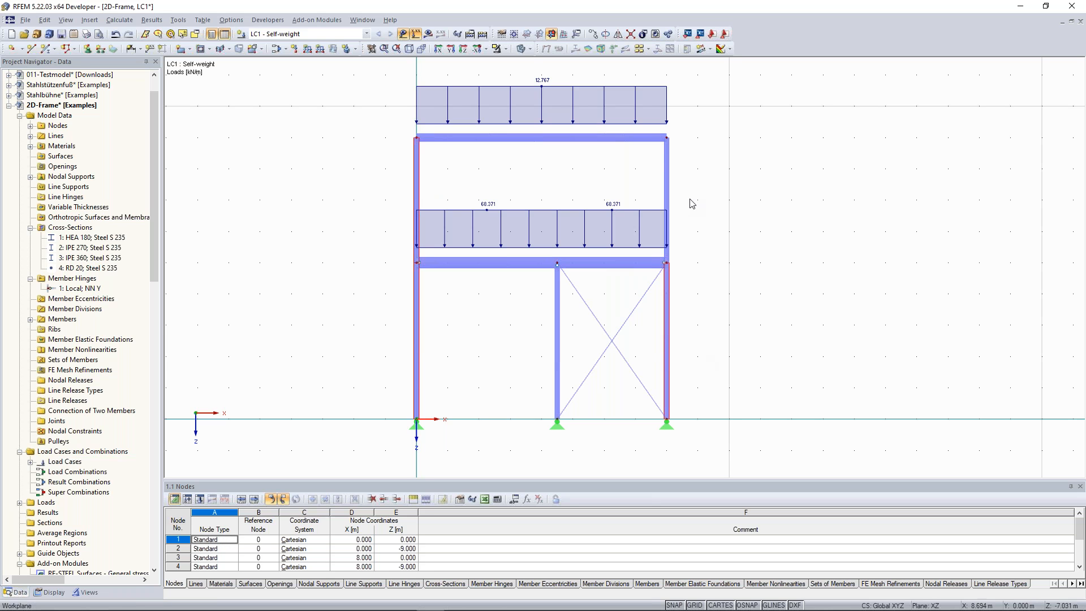
drag(682, 197, 640, 195)
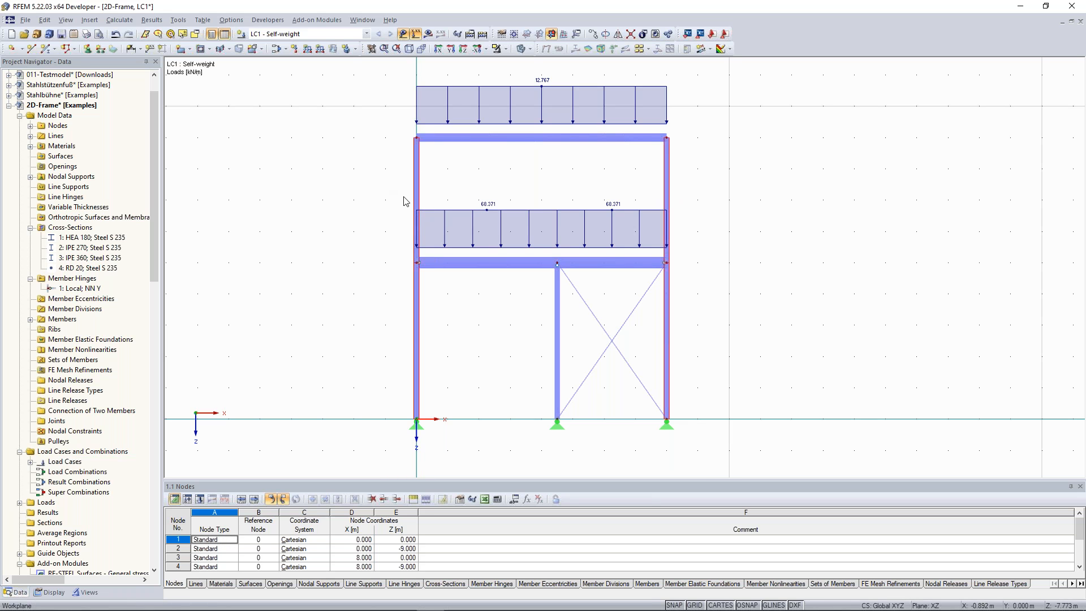
middle_drag(467, 183, 443, 175)
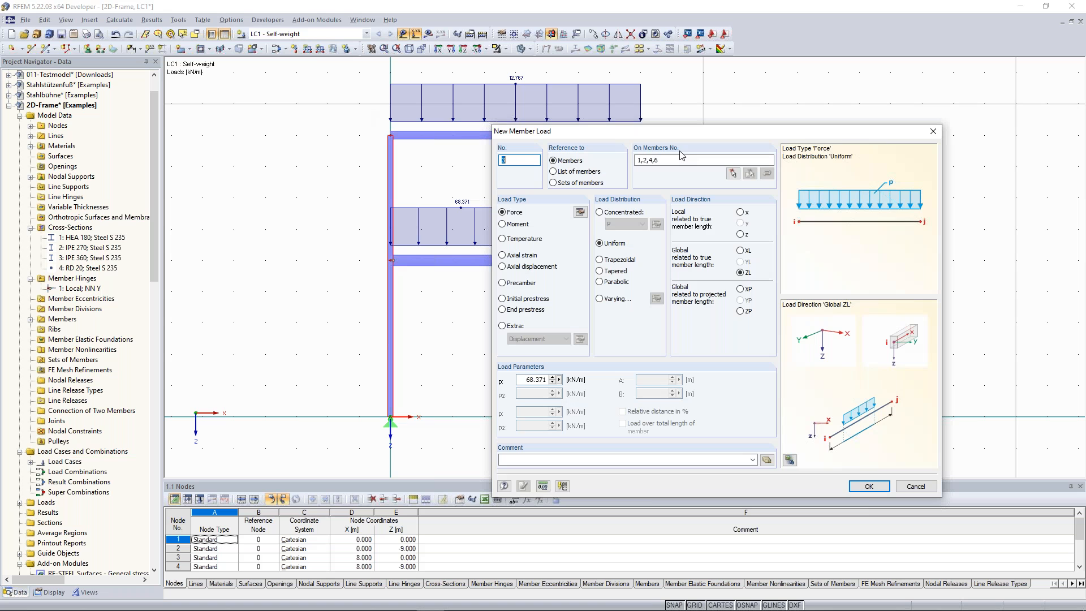
click(650, 163)
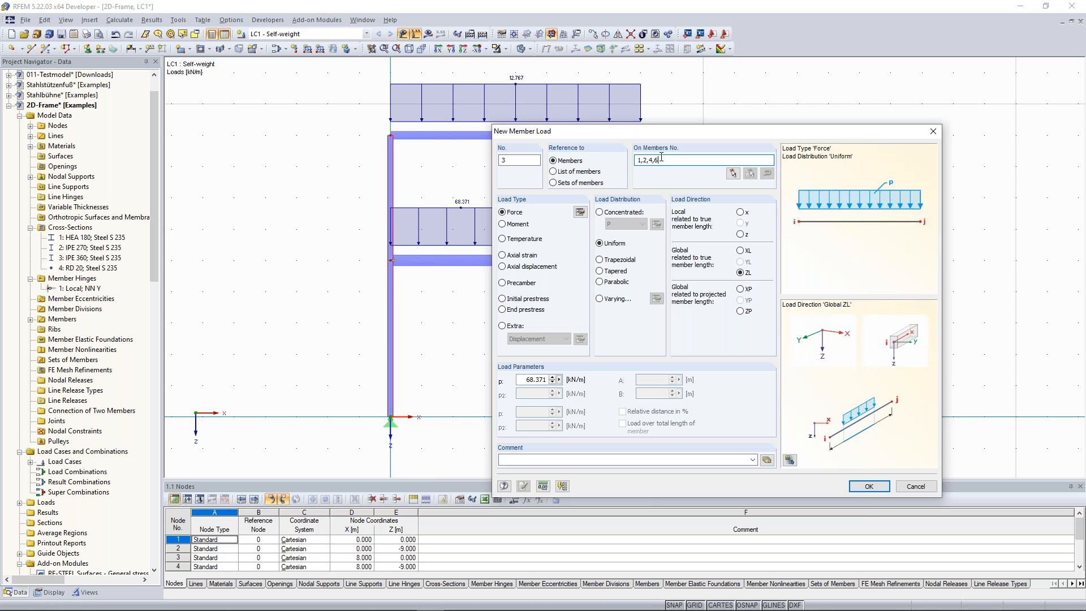
drag(672, 132, 755, 83)
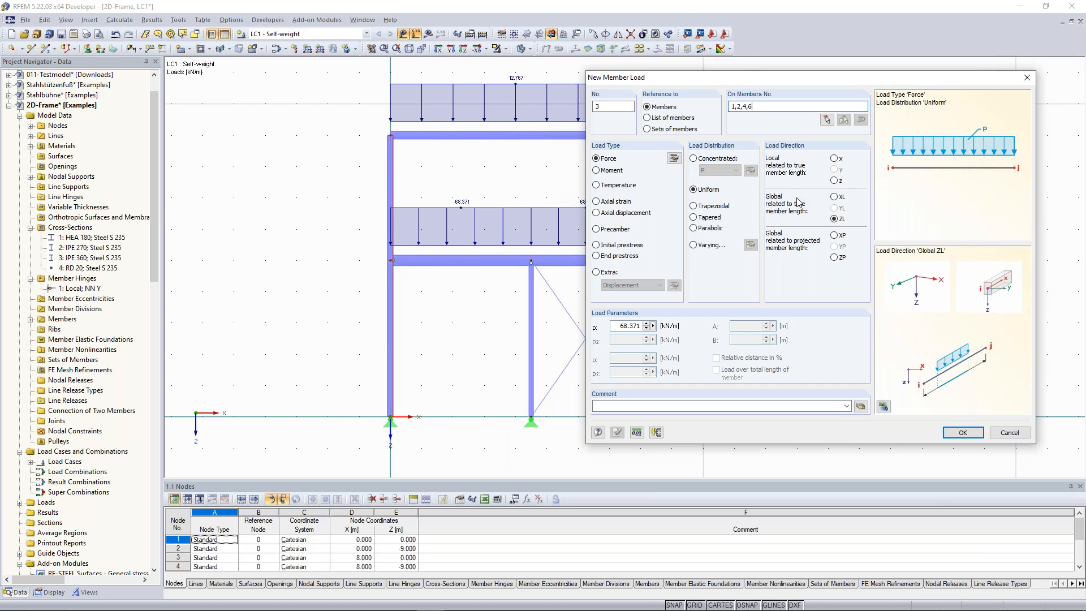
click(827, 196)
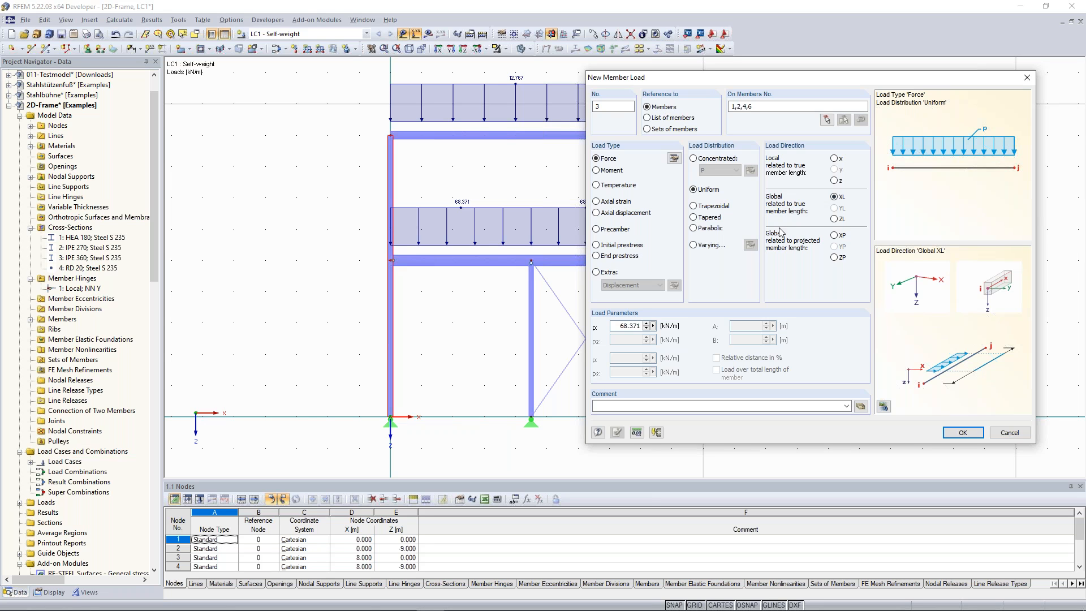
double_click(616, 327)
text(4,32)
click(962, 433)
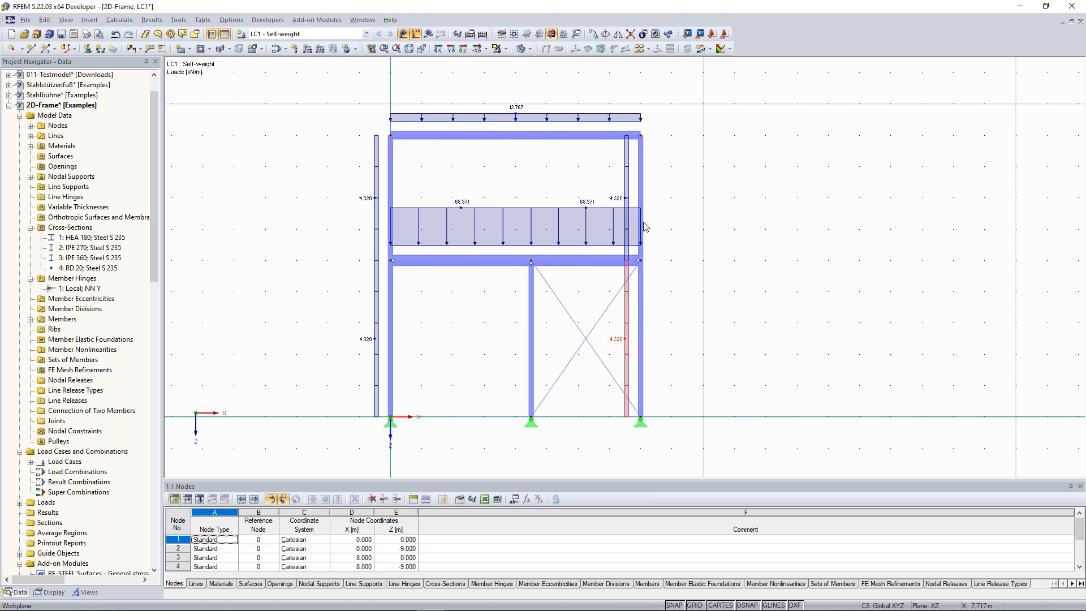
Step: Change the load on both segments of the right outer column to 2.7 kN/m
right_click(628, 168)
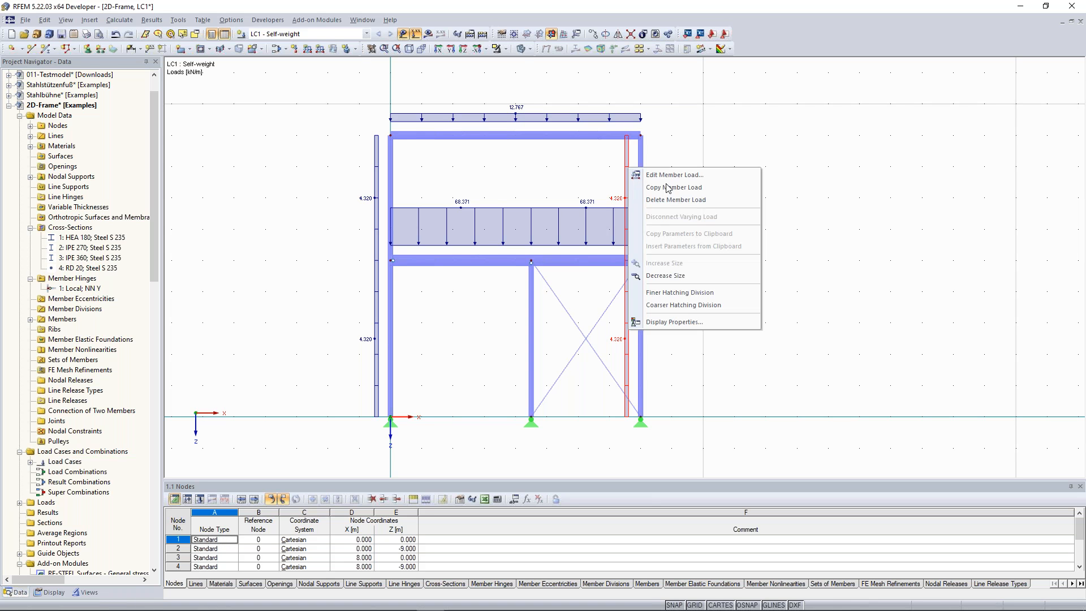
click(711, 174)
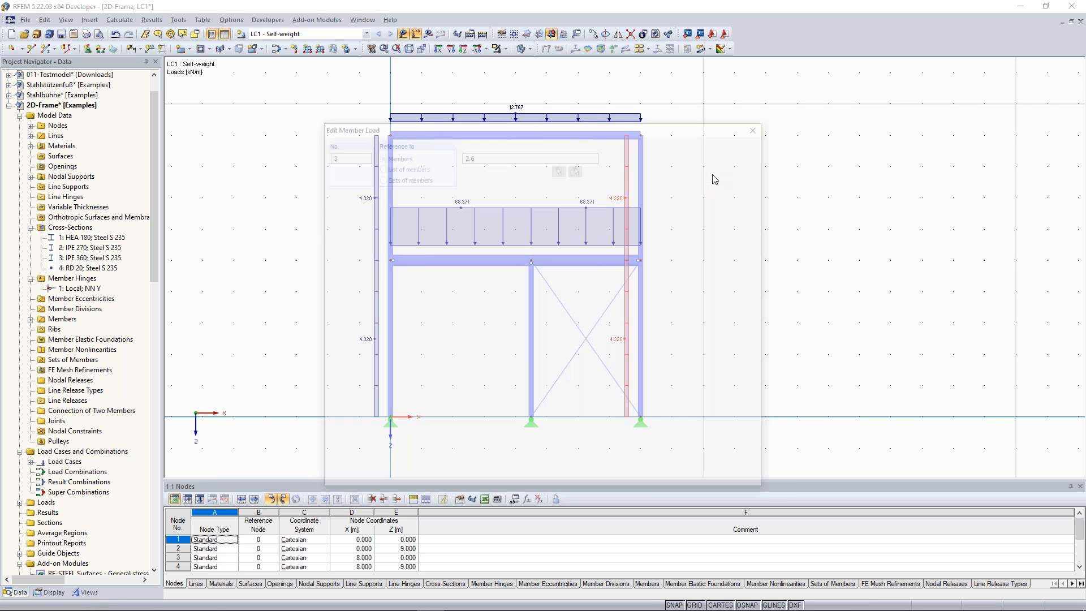
text(2,7)
click(697, 480)
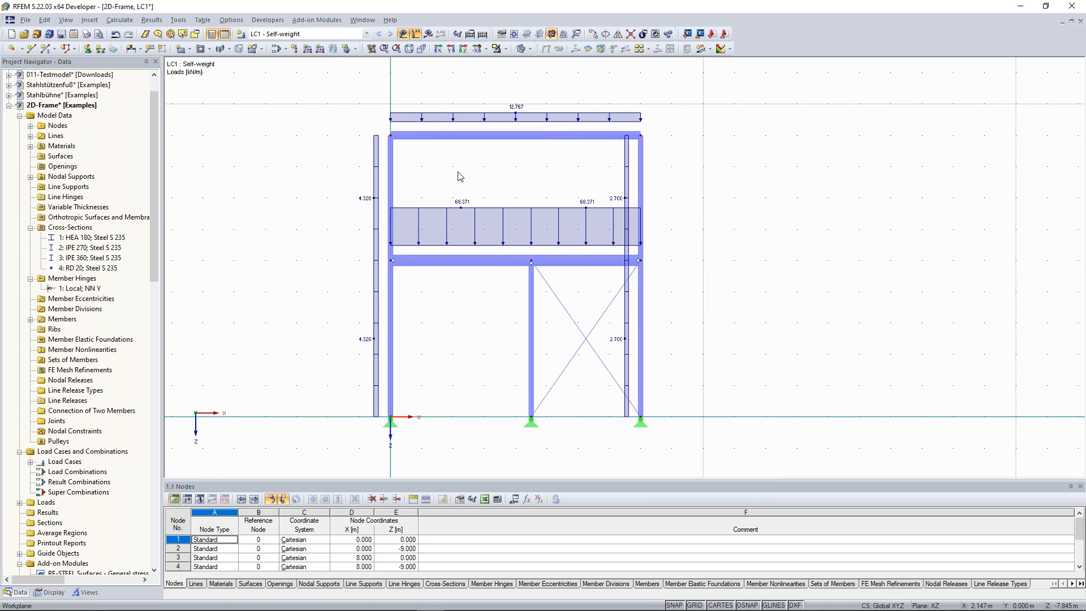
Step: Apply a vertical nodal load PZ of 40 kN to the two top corner nodes of the frame
scroll(460, 176, down, 1)
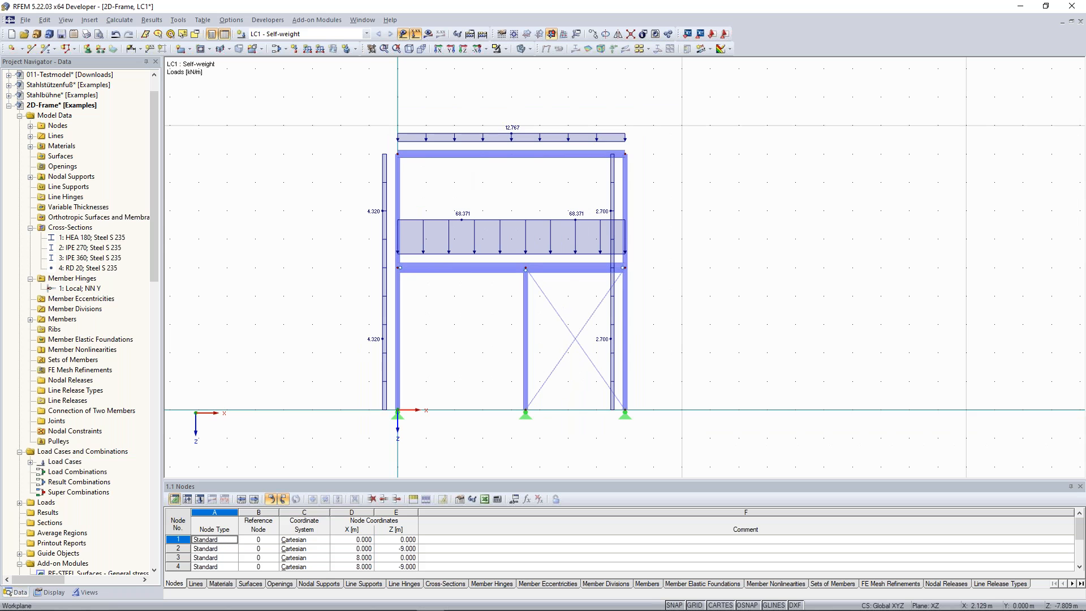
scroll(514, 203, up, 1)
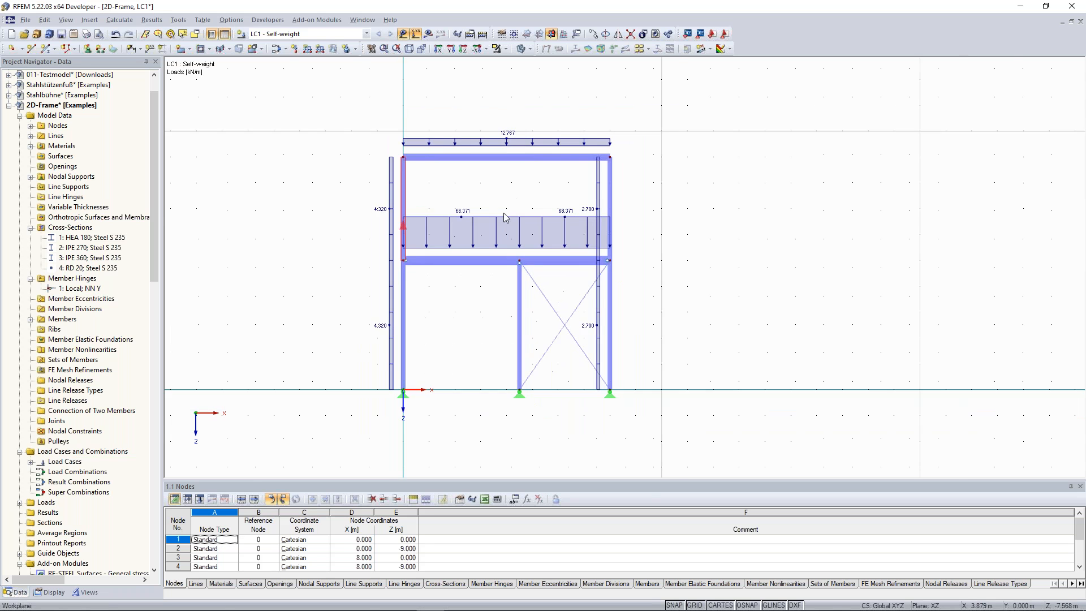
middle_drag(437, 200, 437, 225)
drag(354, 102, 406, 188)
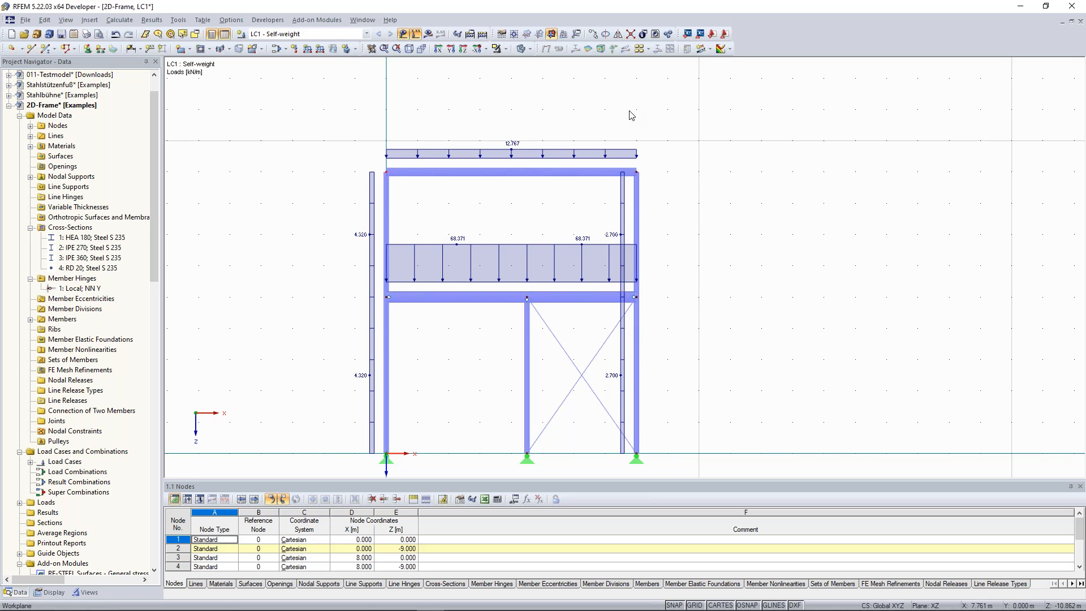
scroll(467, 131, up, 3)
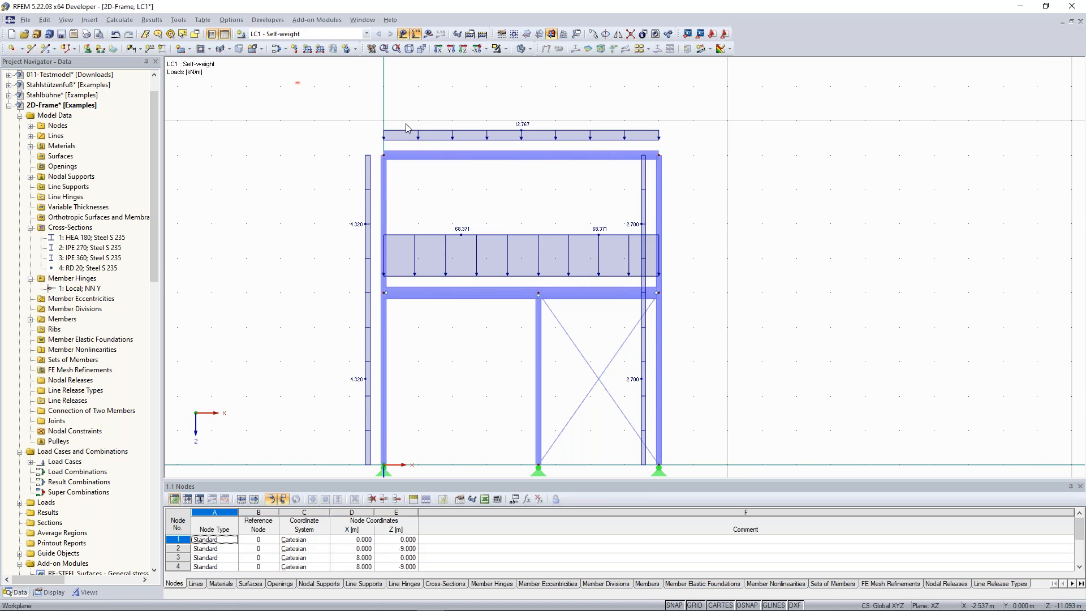
drag(406, 123, 469, 103)
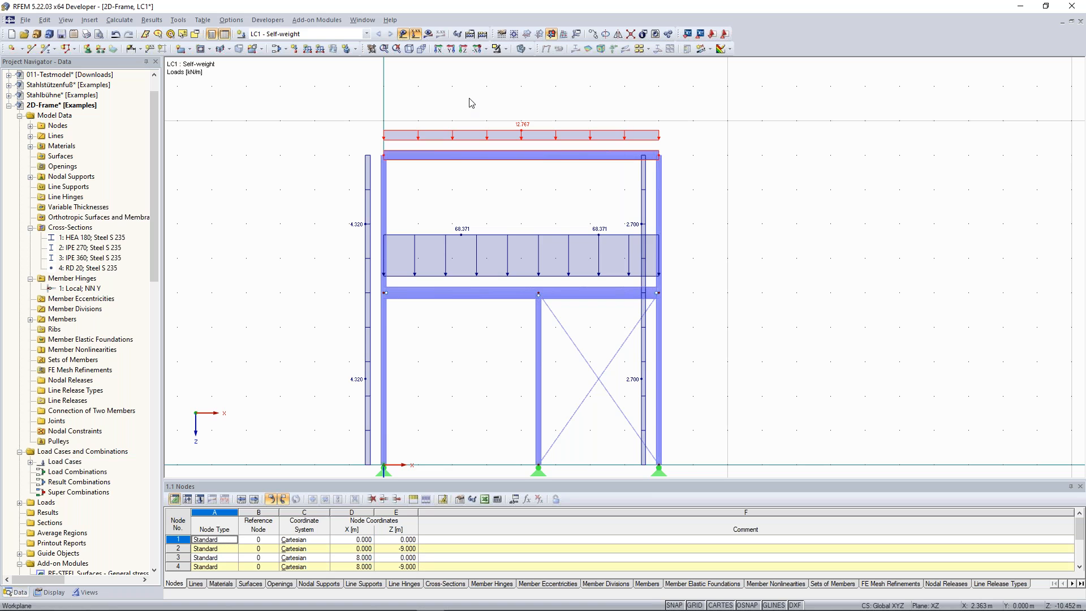
click(295, 49)
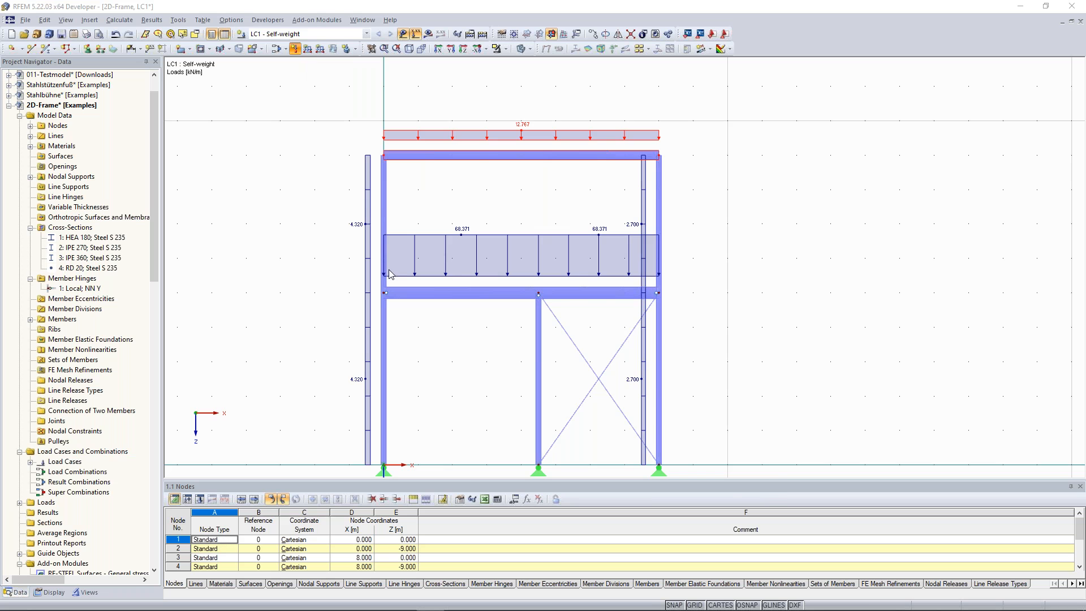
drag(365, 276, 393, 281)
text(40)
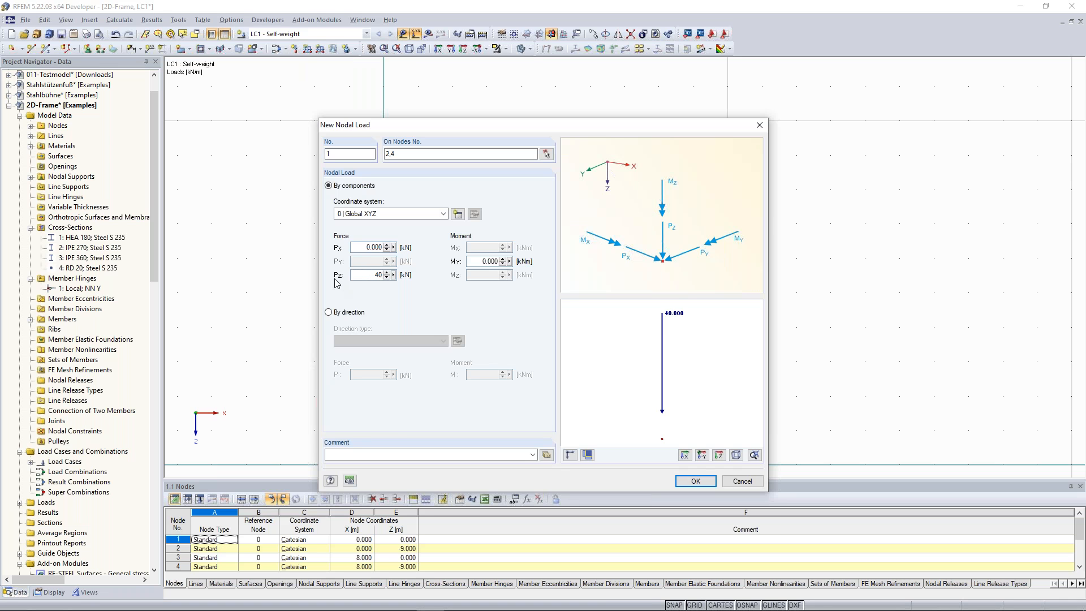
click(695, 480)
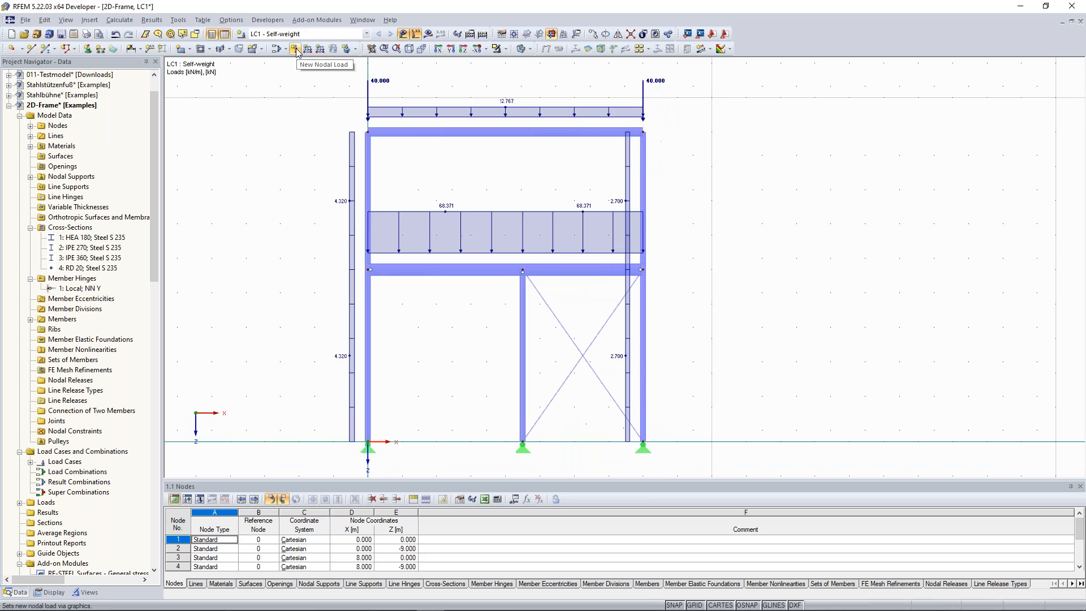
Step: Place a nodal load PZ of 2.4 kN on the left, inner and right column nodes at the middle beam level
click(296, 48)
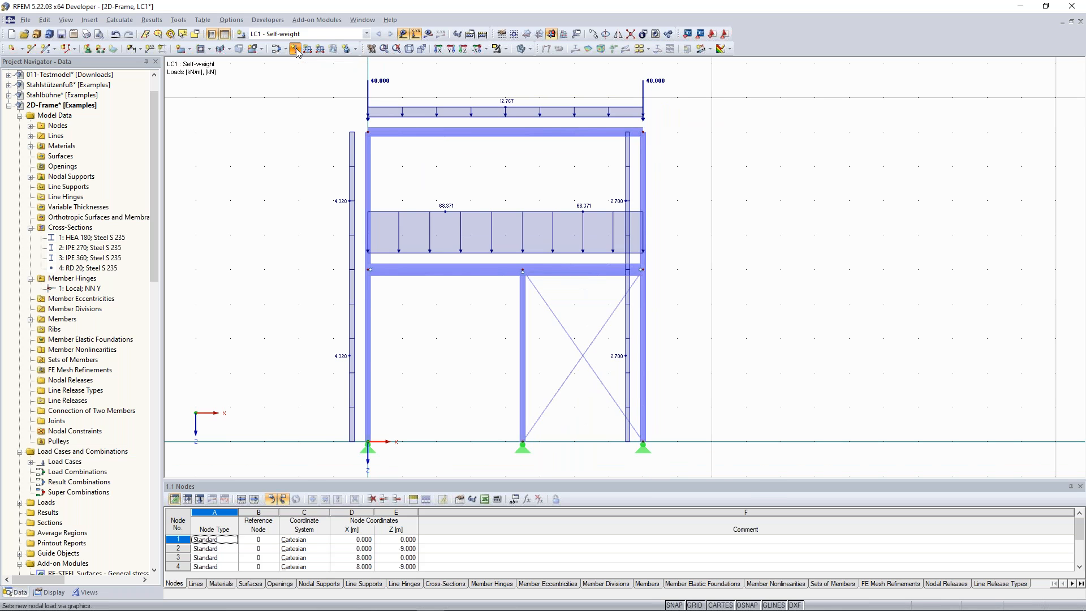
double_click(362, 276)
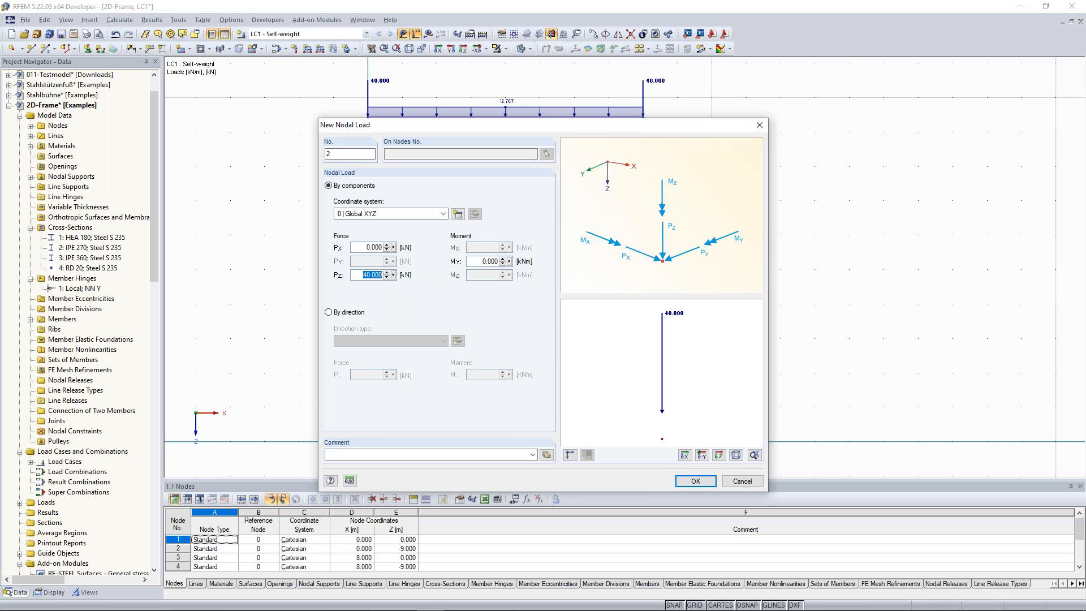
text(2.4)
click(695, 481)
click(369, 269)
click(523, 269)
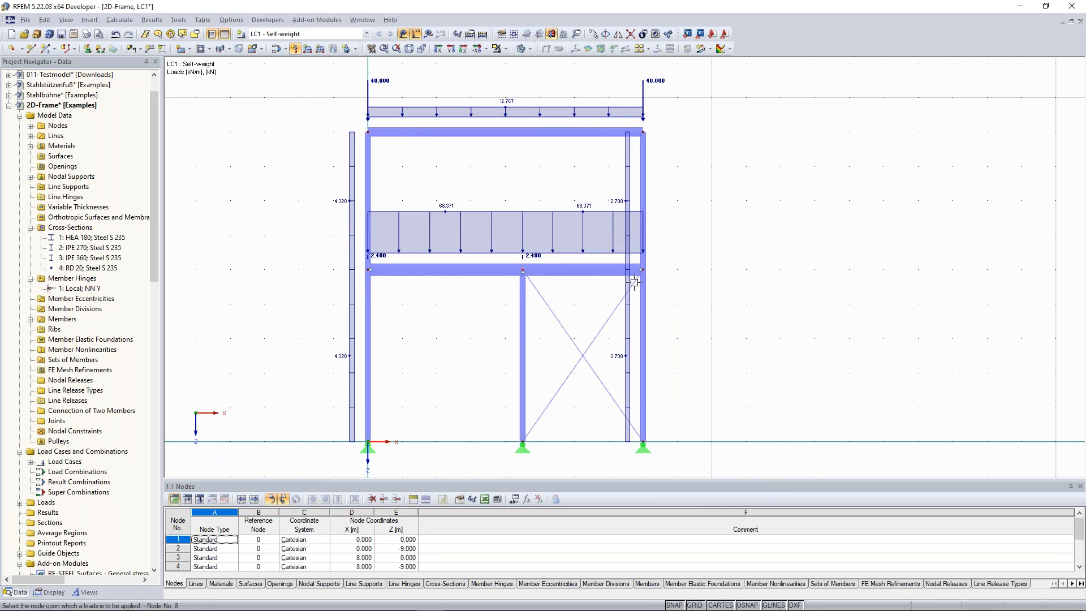
click(641, 269)
key(Escape)
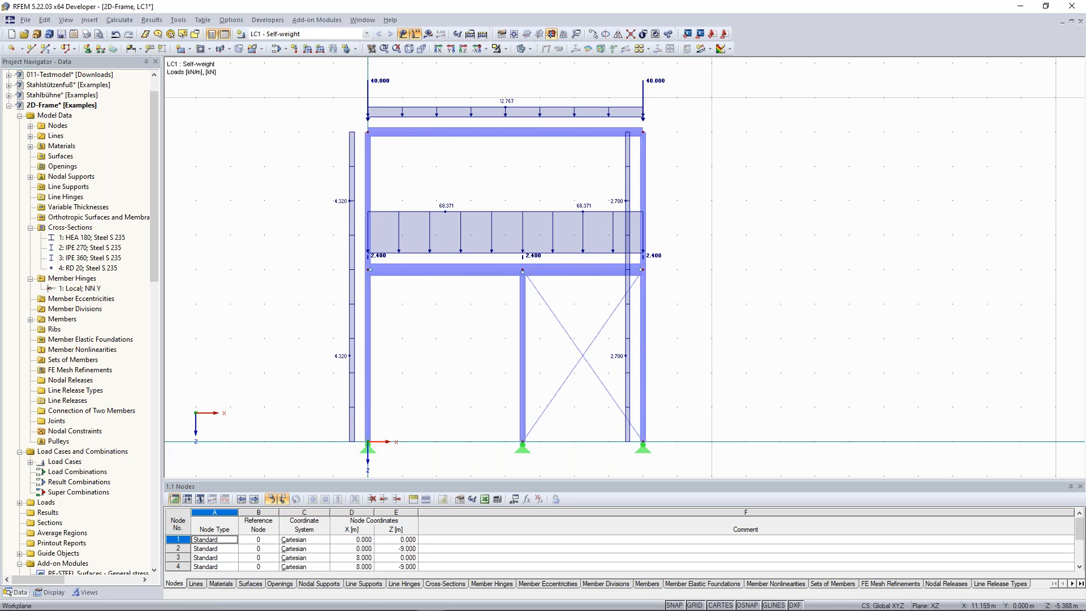
Step: Calculate load case LC1 and display the global deformations of the frame
scroll(717, 284, down, 1)
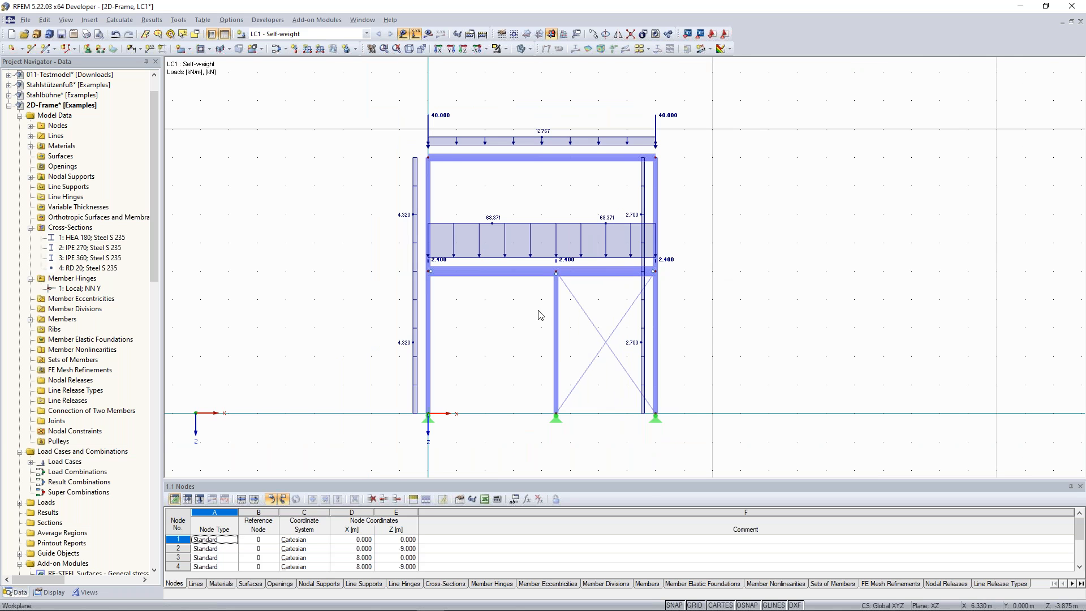
middle_drag(478, 347, 448, 329)
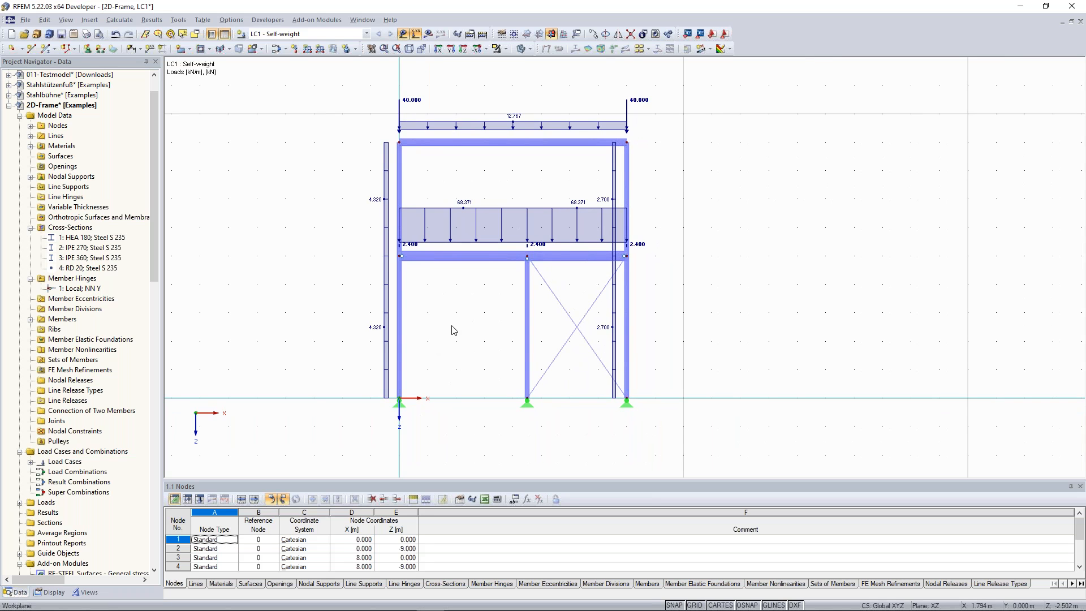
click(482, 35)
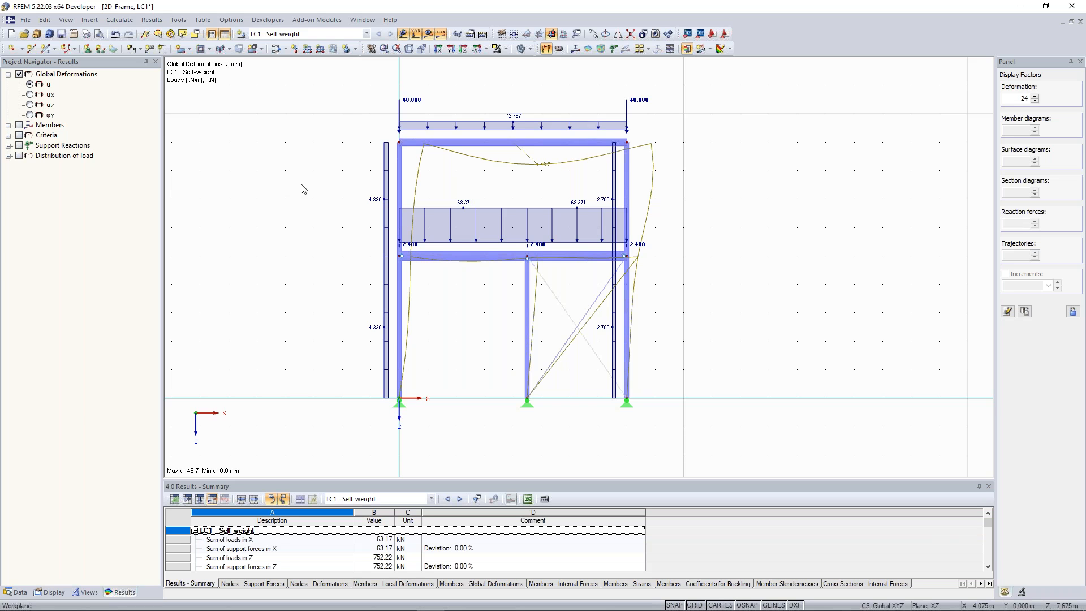
scroll(435, 195, down, 1)
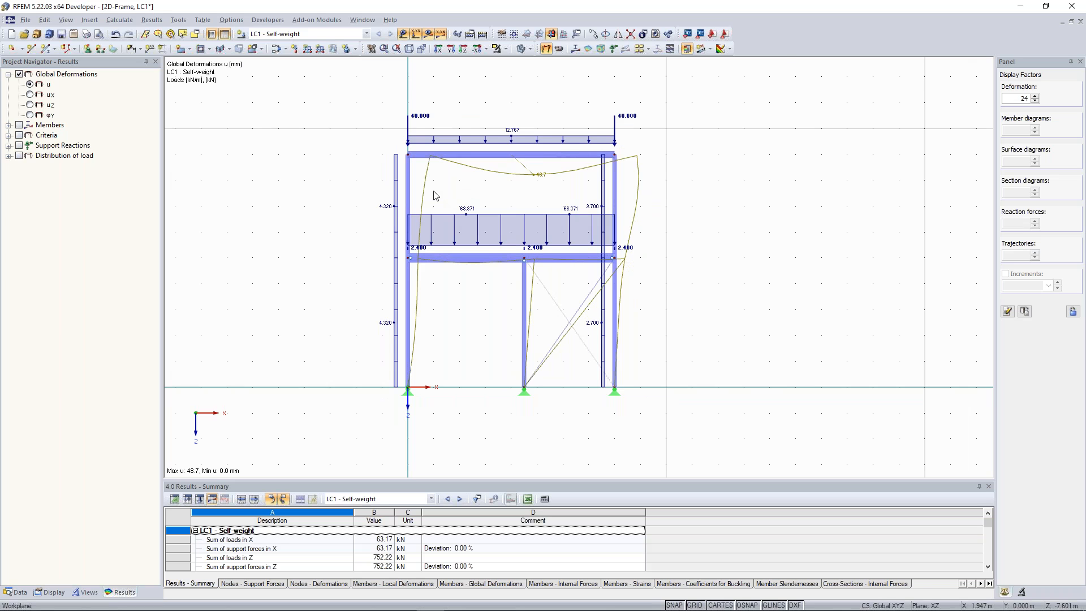
Step: Display the members' deformation as colored cross-sections instead of lines
scroll(380, 371, up, 1)
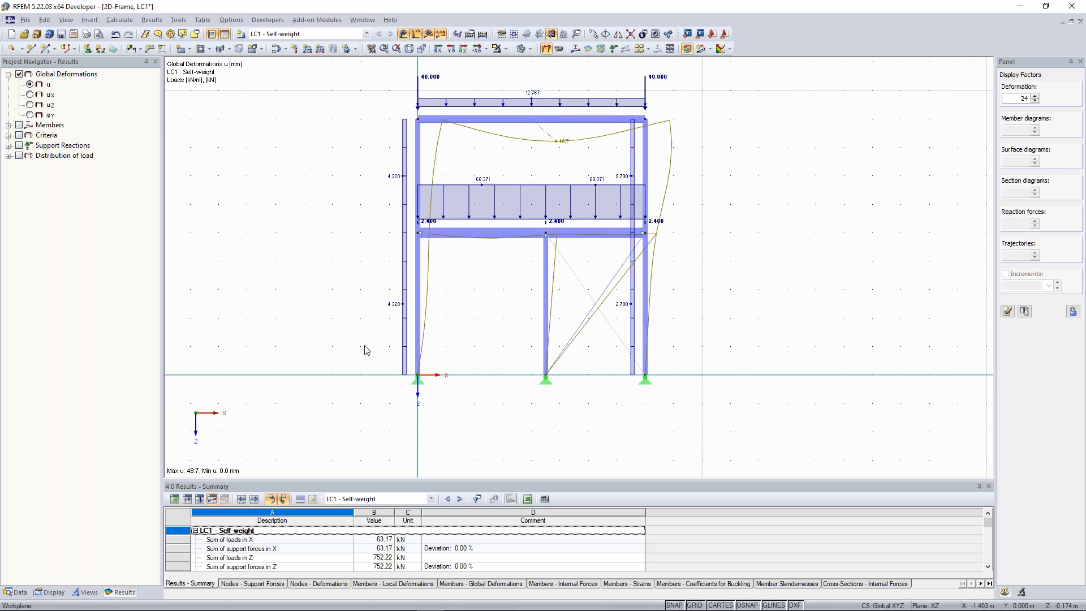
click(57, 594)
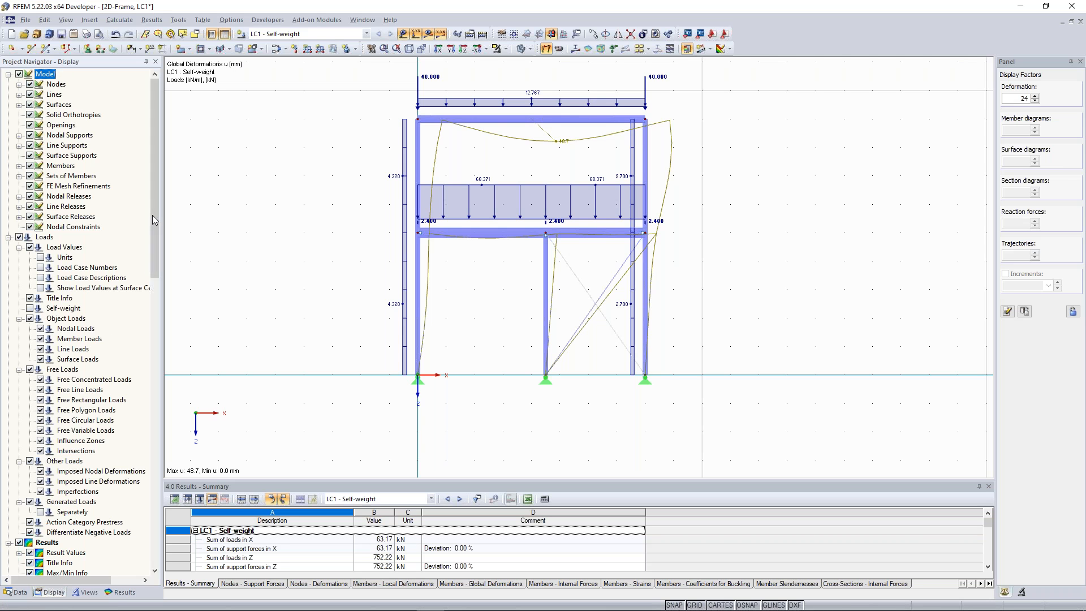
scroll(158, 121, down, 1)
drag(158, 121, 158, 231)
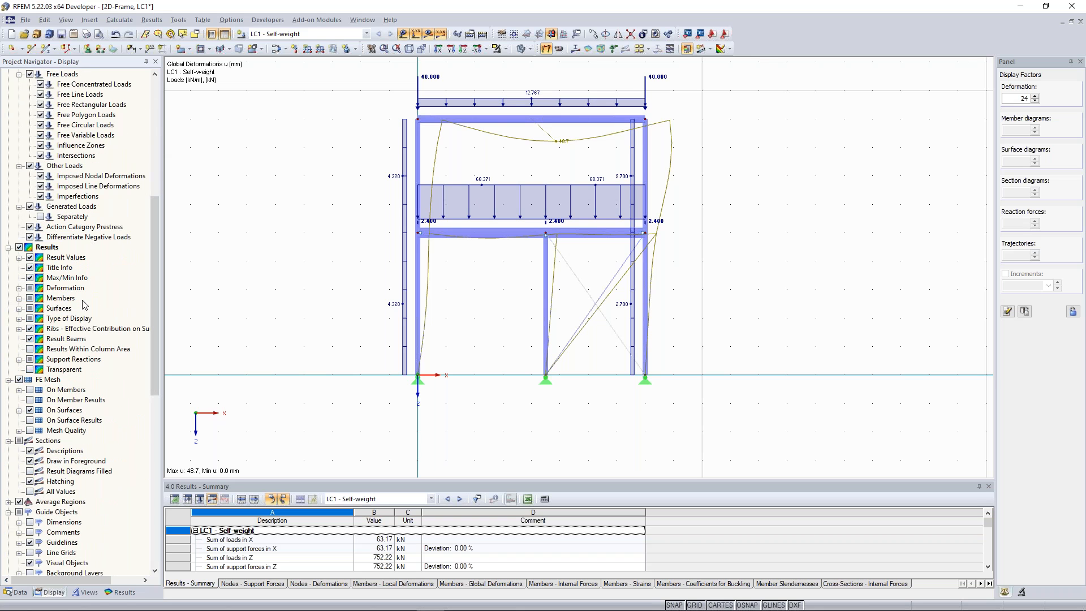
click(19, 288)
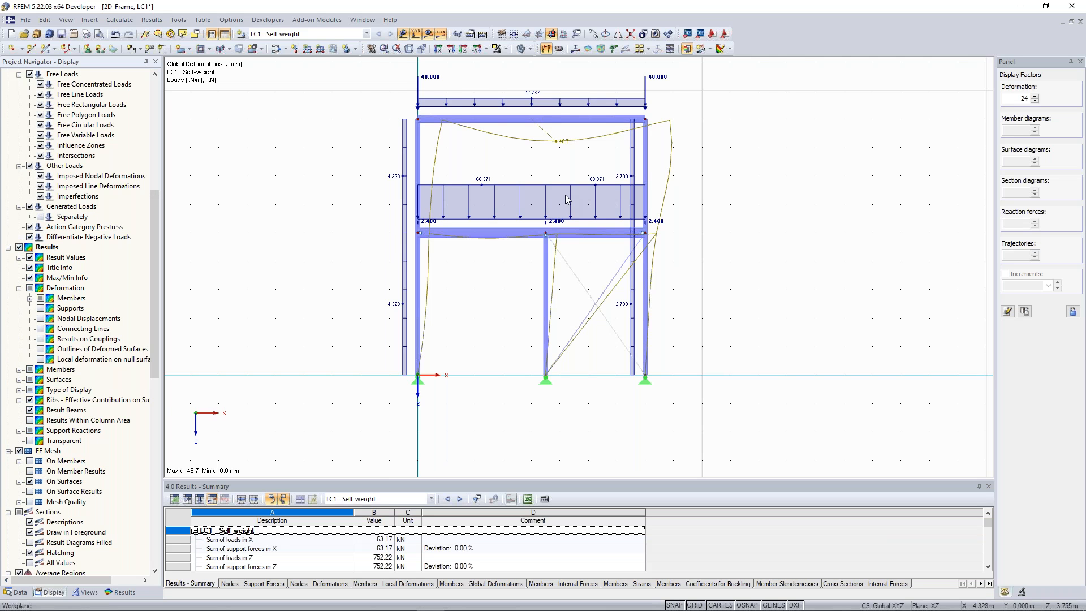
middle_drag(568, 199, 528, 224)
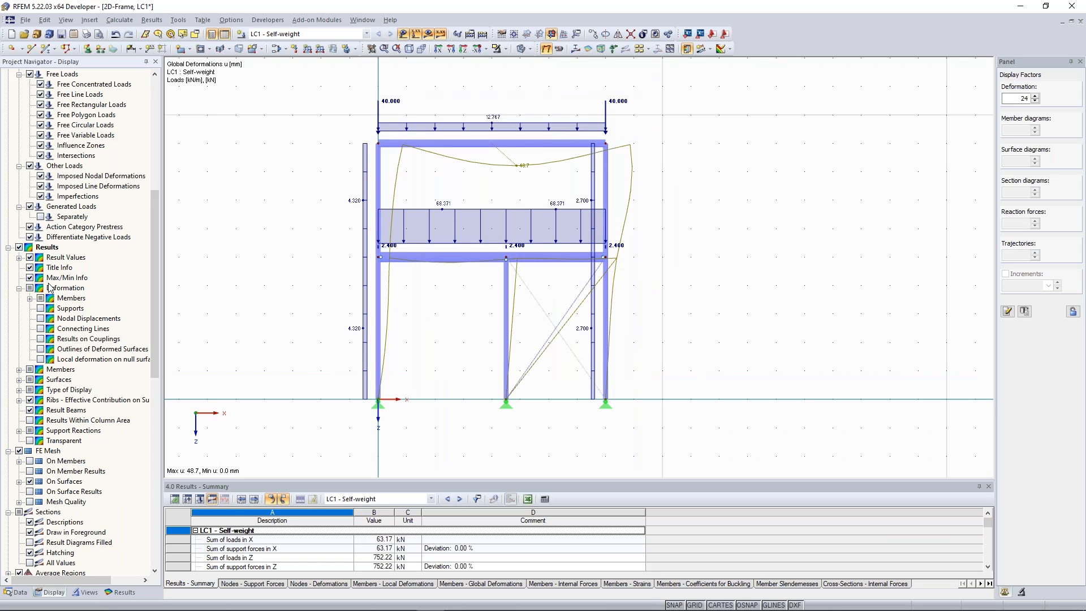
double_click(71, 298)
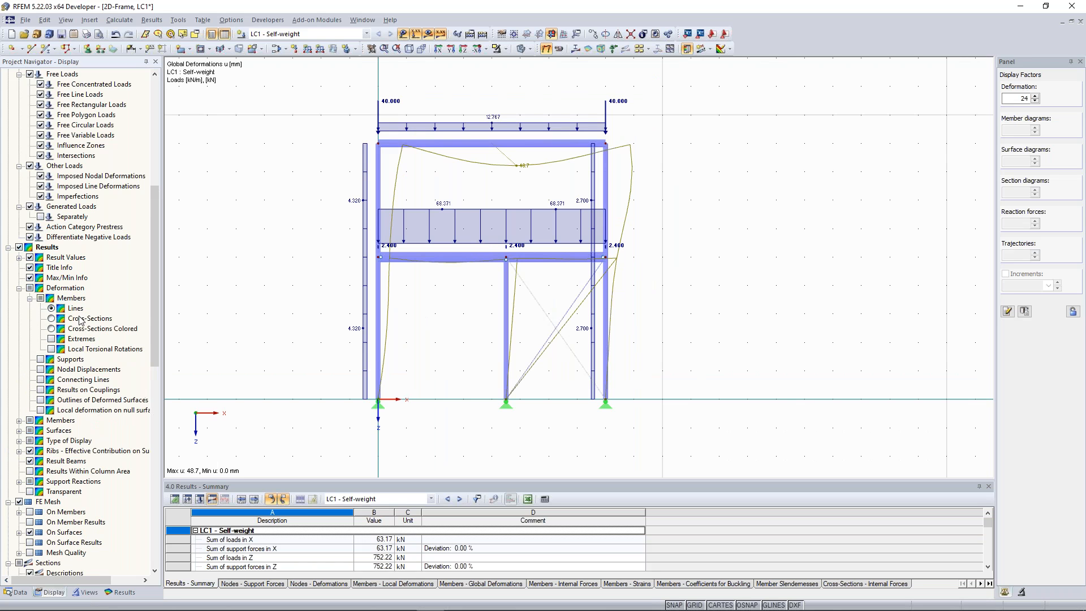
click(50, 328)
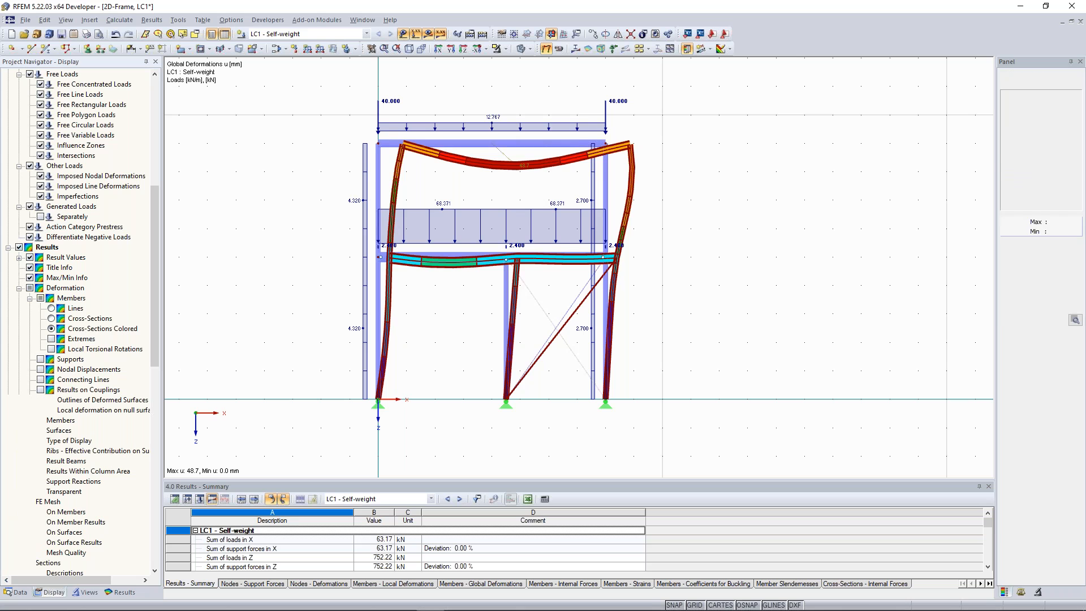
scroll(603, 169, up, 4)
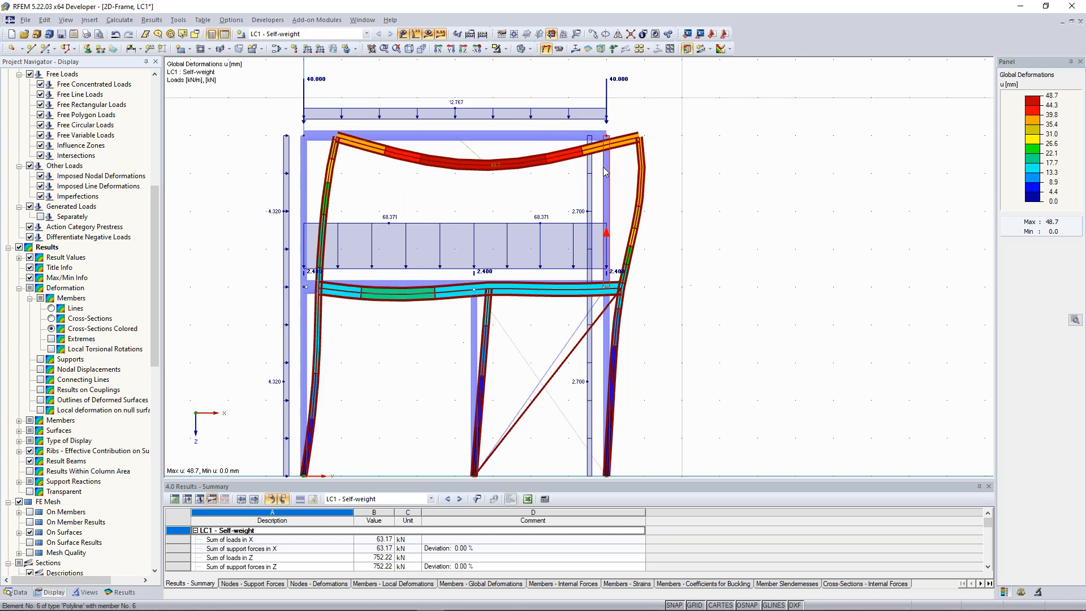
scroll(516, 191, down, 3)
middle_drag(505, 202, 528, 179)
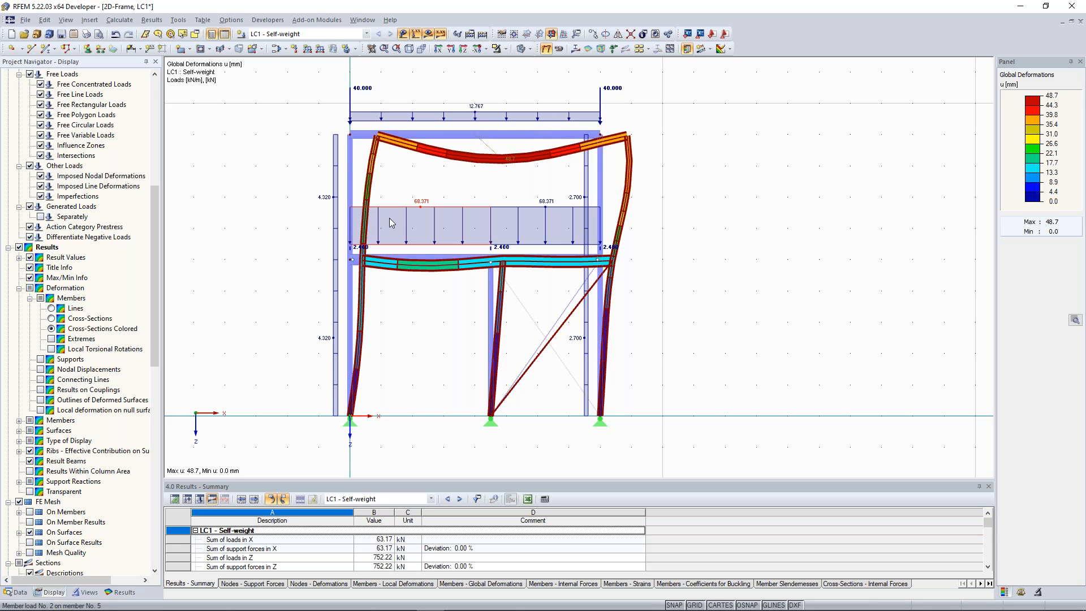
Step: Turn off the separation lines of the isobands in the result display
click(19, 440)
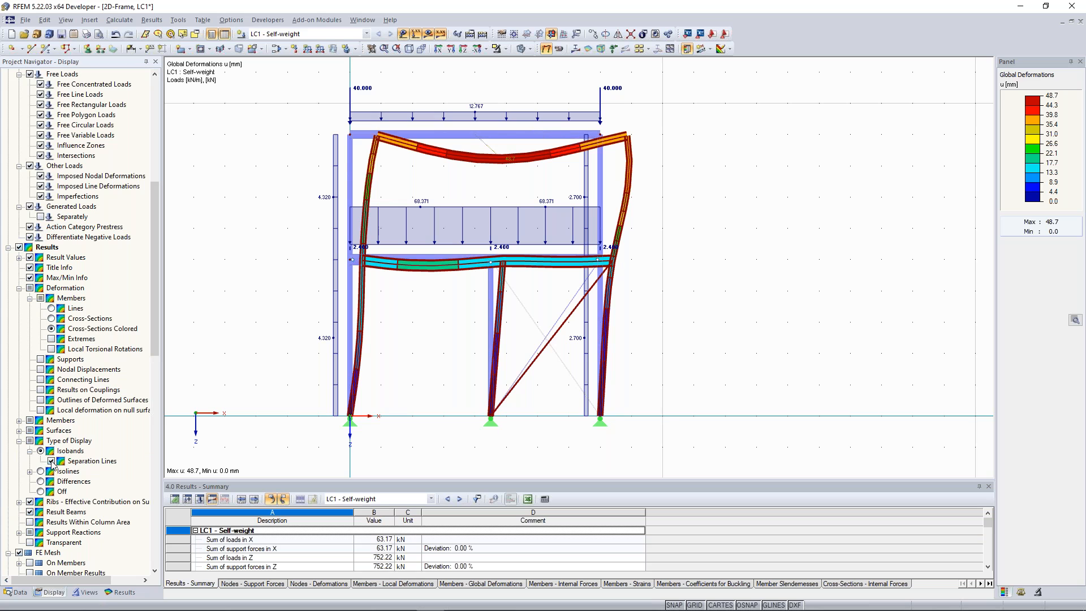
click(52, 460)
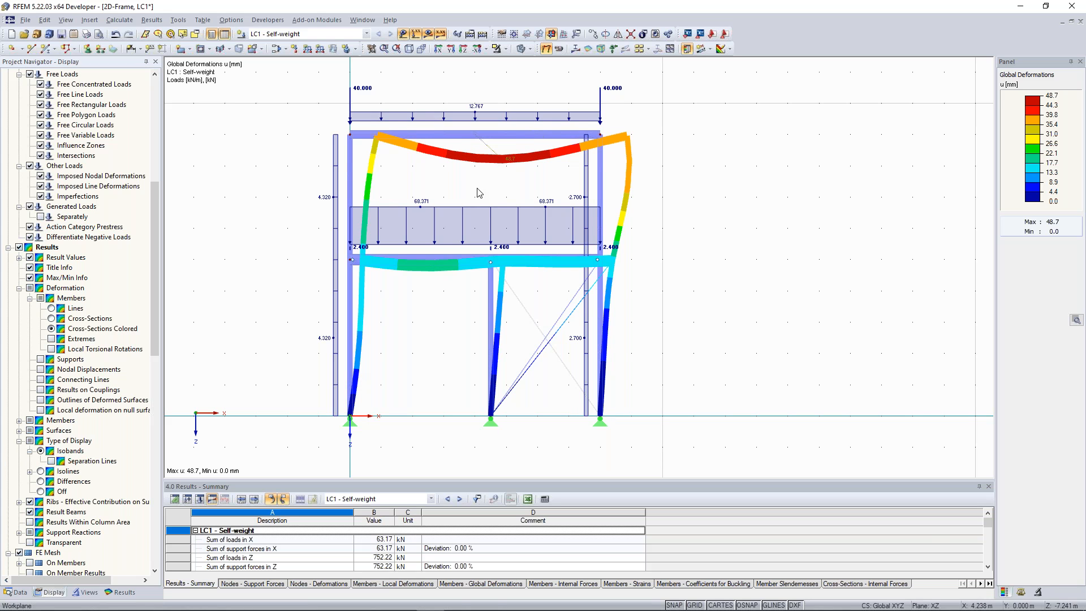
middle_drag(484, 193, 521, 207)
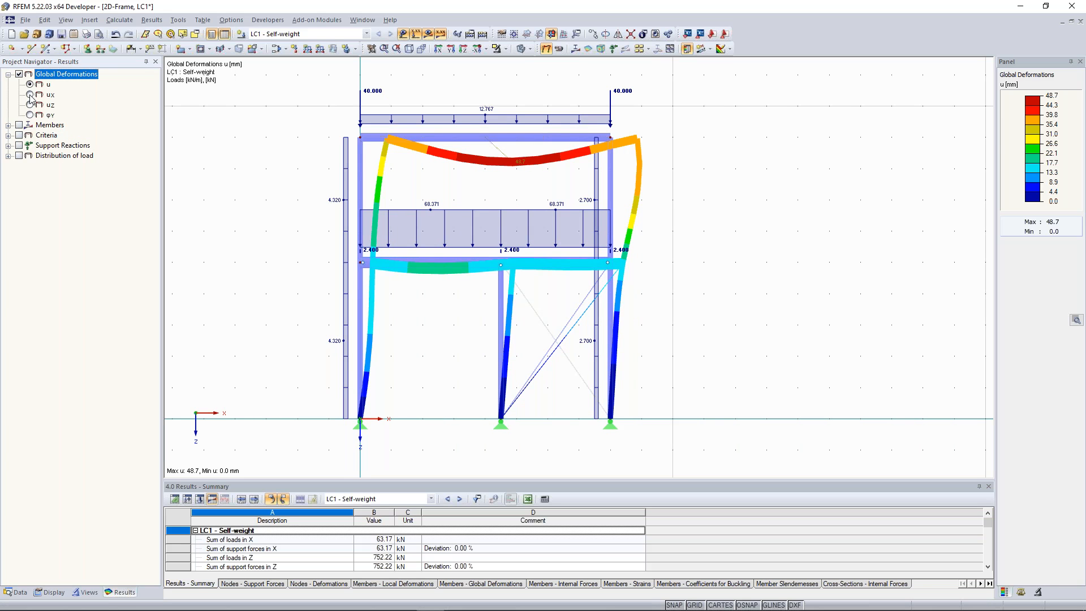
Step: View the global deformation components uX, uZ and φY of the frame one after another
click(30, 95)
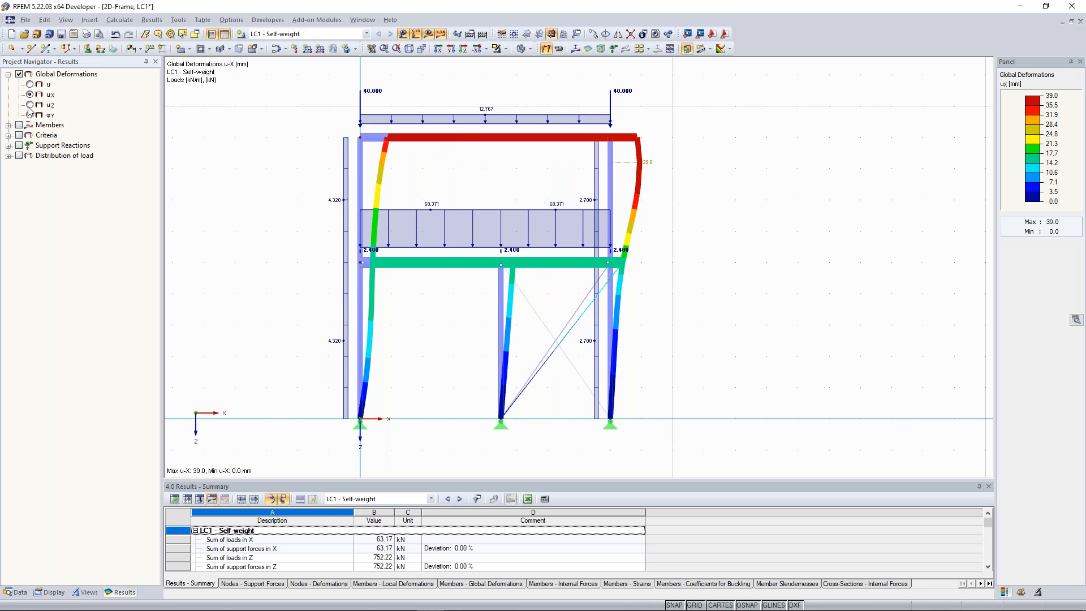
click(30, 105)
click(30, 115)
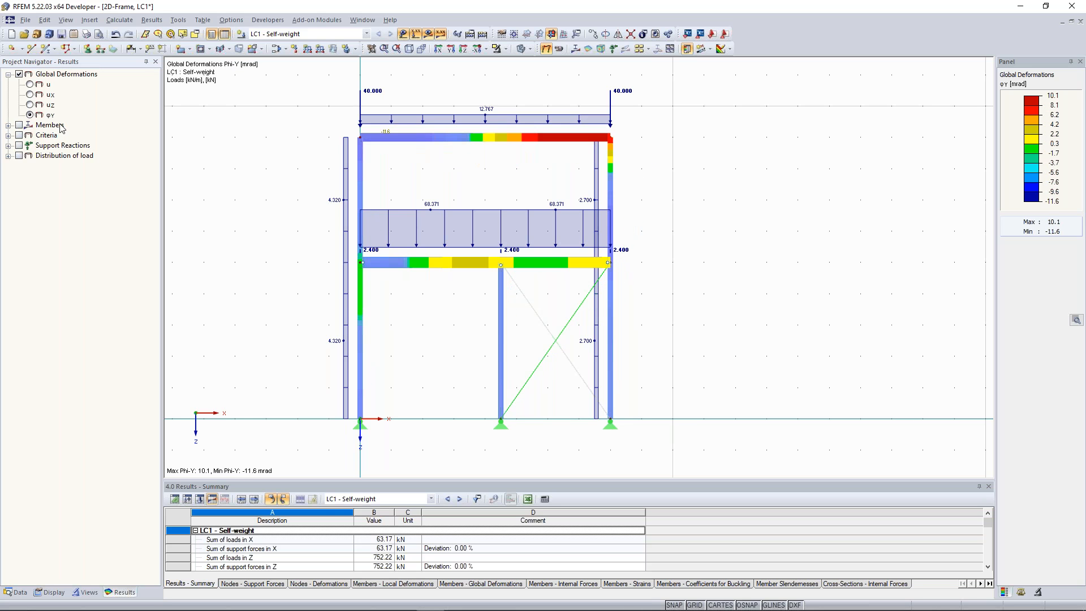
Step: Replace the global deformations with the member internal force diagram for the bending moment My
click(8, 125)
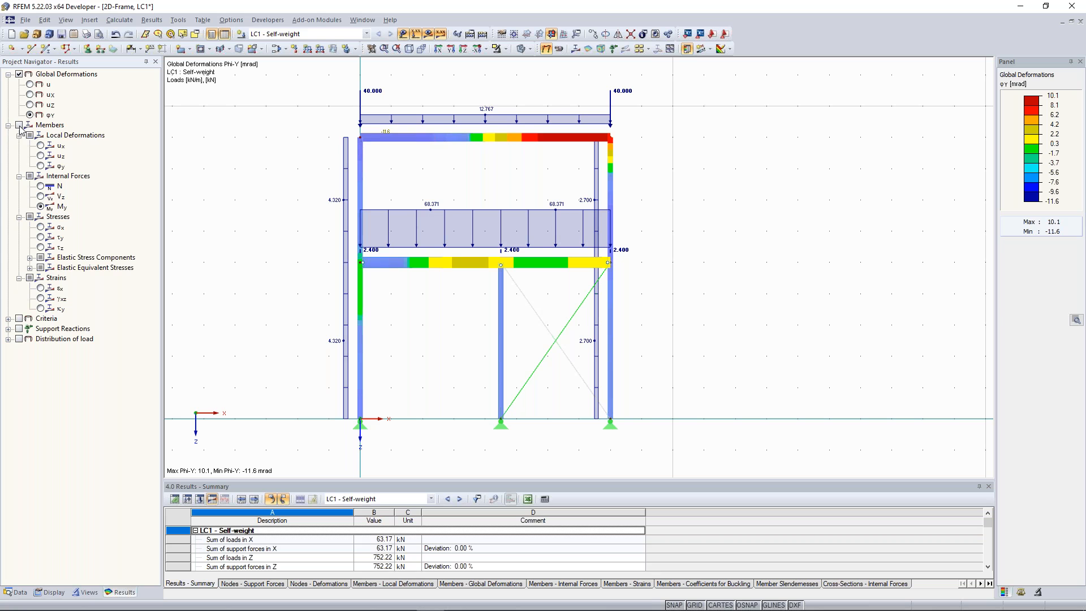
click(20, 125)
middle_drag(218, 176, 165, 165)
scroll(380, 203, up, 1)
scroll(378, 202, down, 1)
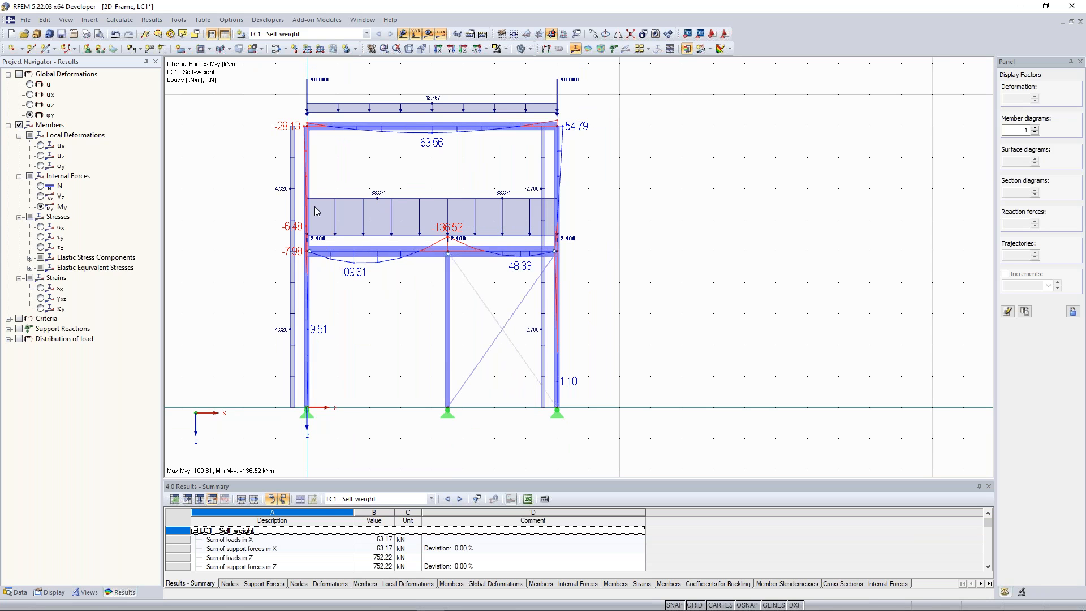
middle_drag(410, 180, 422, 211)
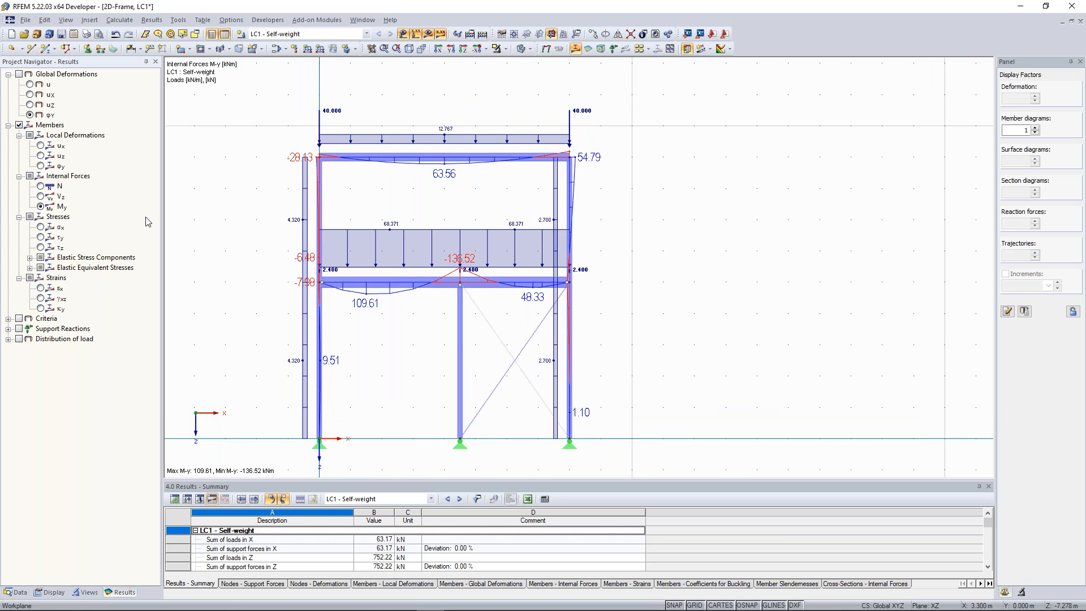
Step: Switch the member diagram to the axial force N and display the nodal support reactions
click(41, 197)
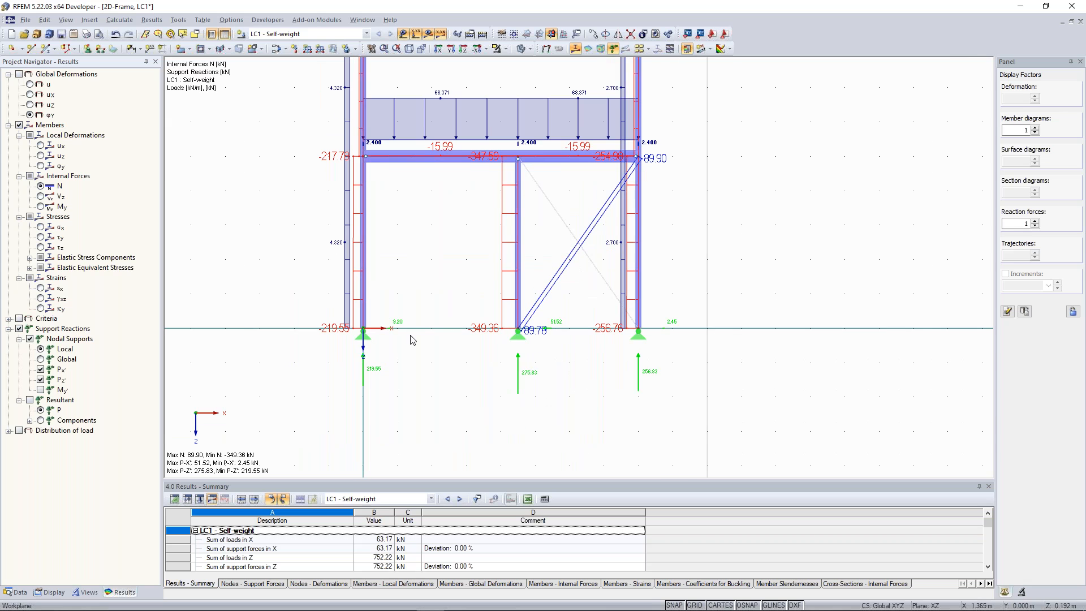
scroll(416, 322, up, 2)
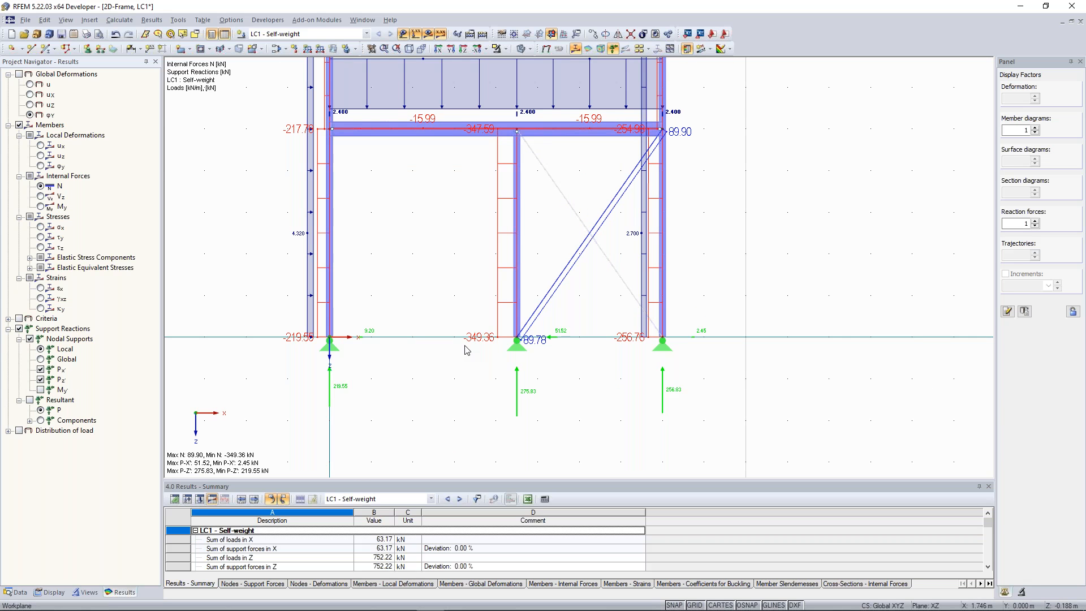
middle_drag(408, 293, 396, 317)
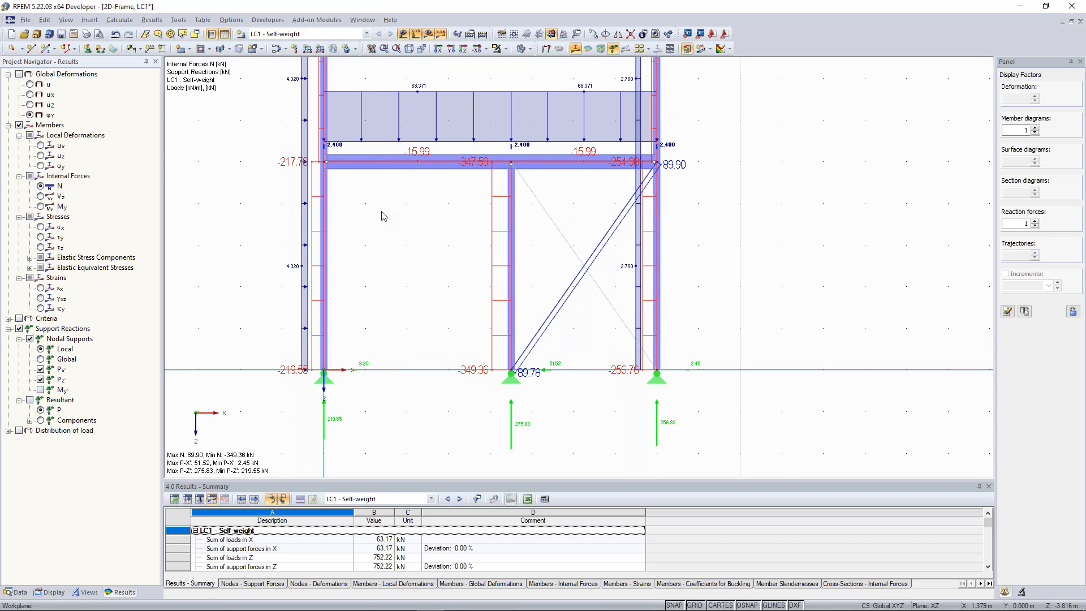
scroll(382, 211, down, 1)
middle_drag(399, 215, 359, 316)
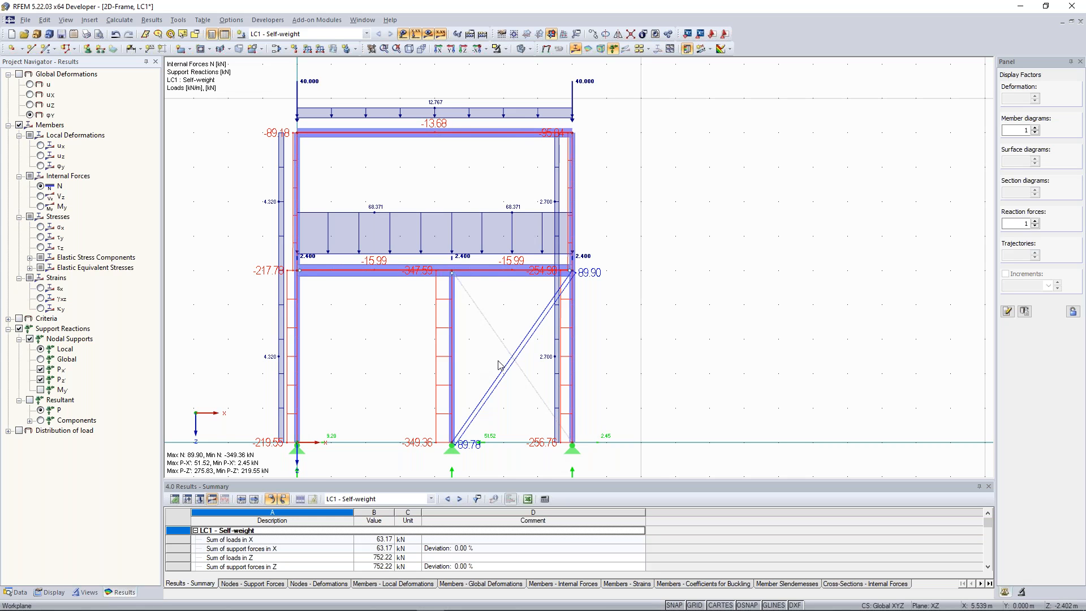
Step: Examine the axial forces in the two diagonal braces between the inner and right columns
scroll(520, 417, up, 1)
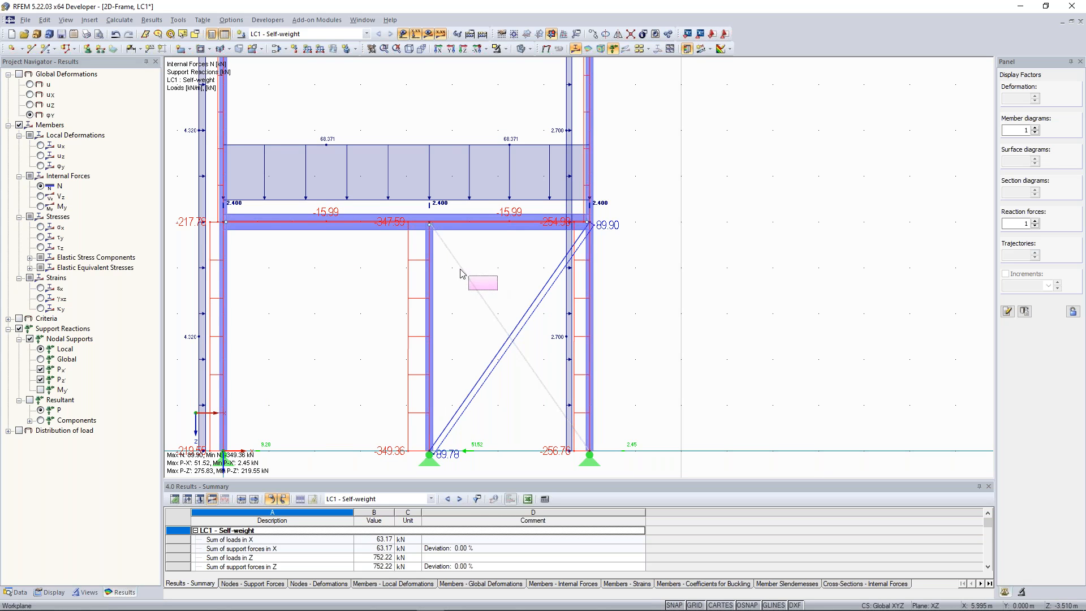
click(461, 265)
click(489, 267)
scroll(492, 287, down, 1)
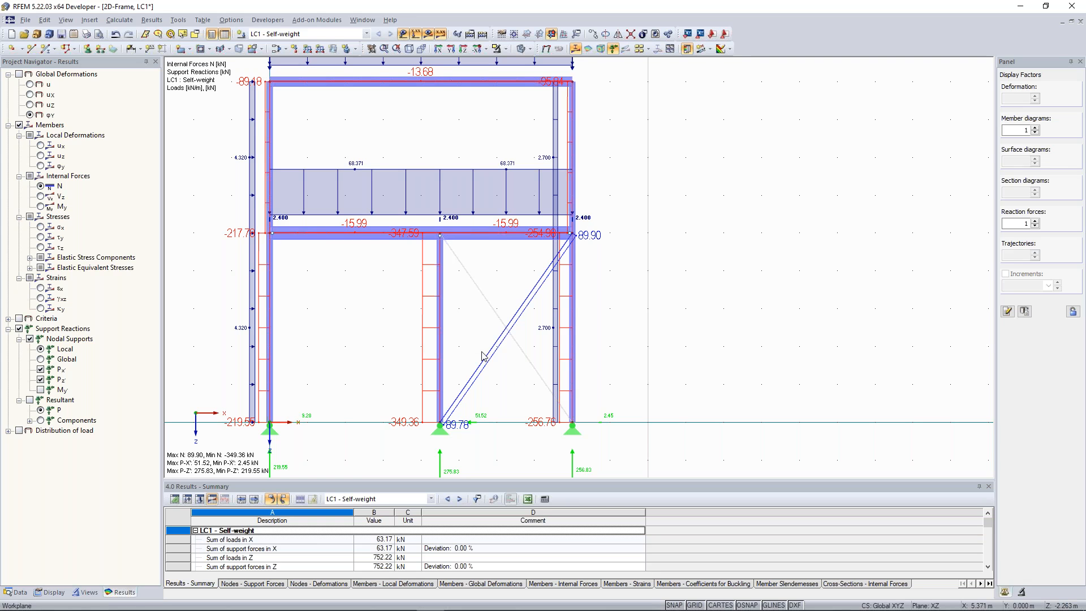
scroll(480, 362, up, 1)
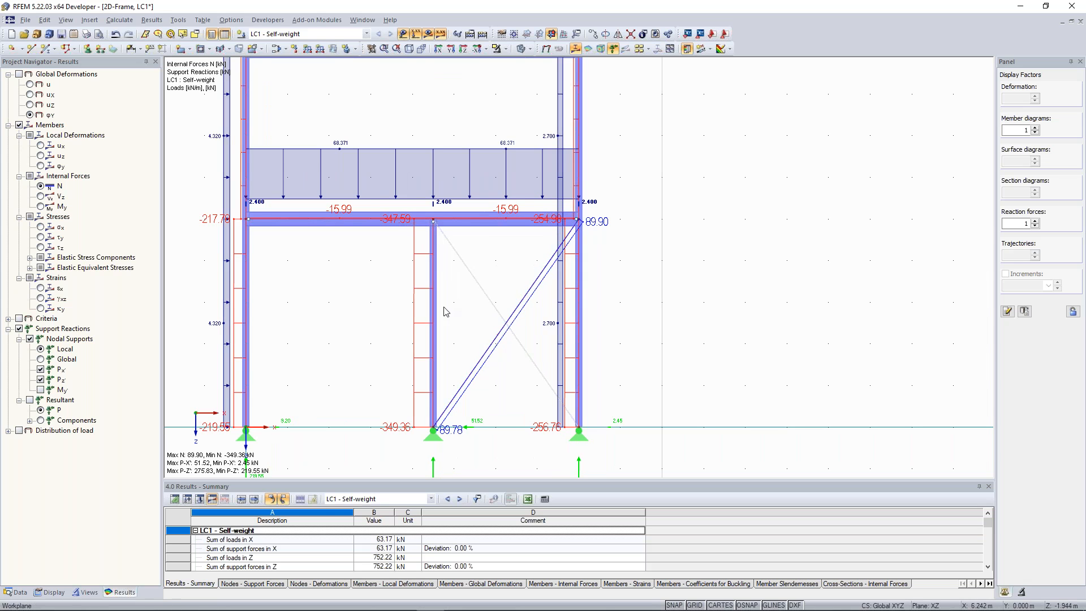
scroll(389, 312, down, 2)
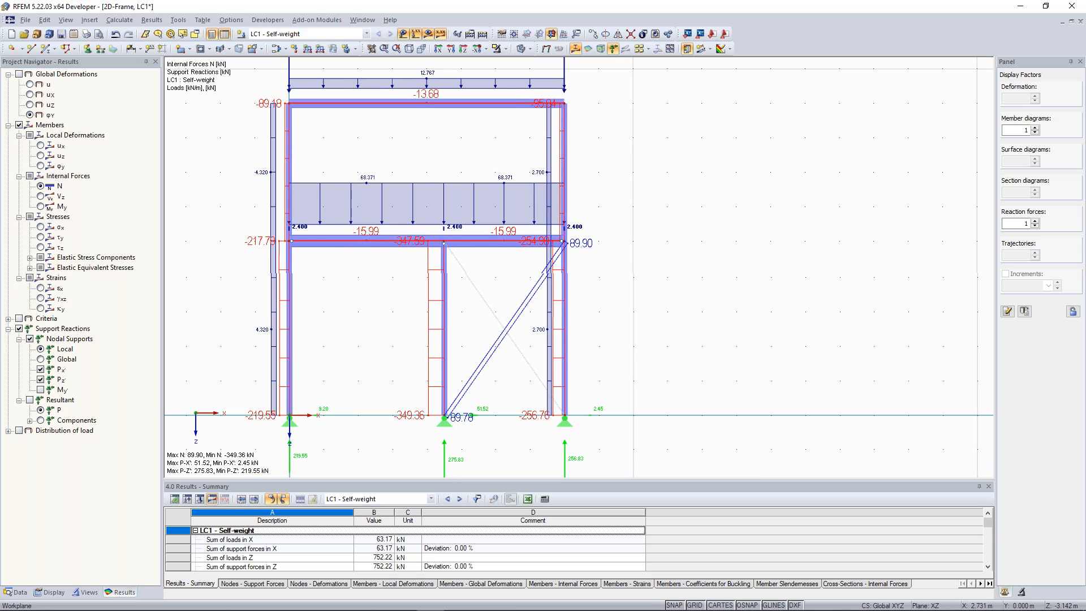
middle_drag(384, 307, 385, 310)
Step: Check the My diagram where the middle beam meets the right column, and return to the axial force N
click(40, 206)
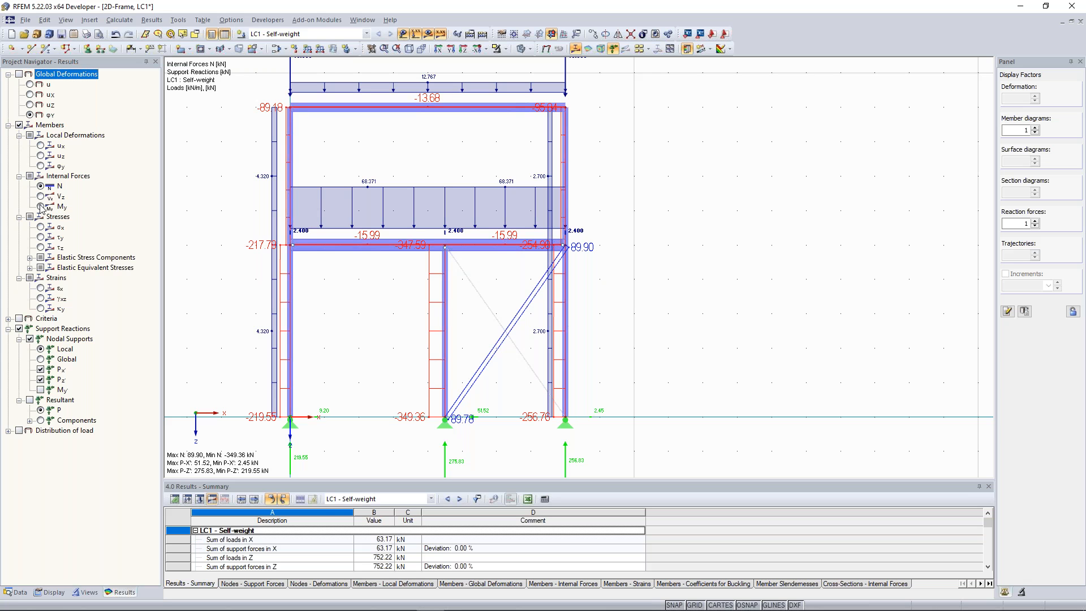
click(40, 206)
scroll(513, 255, up, 5)
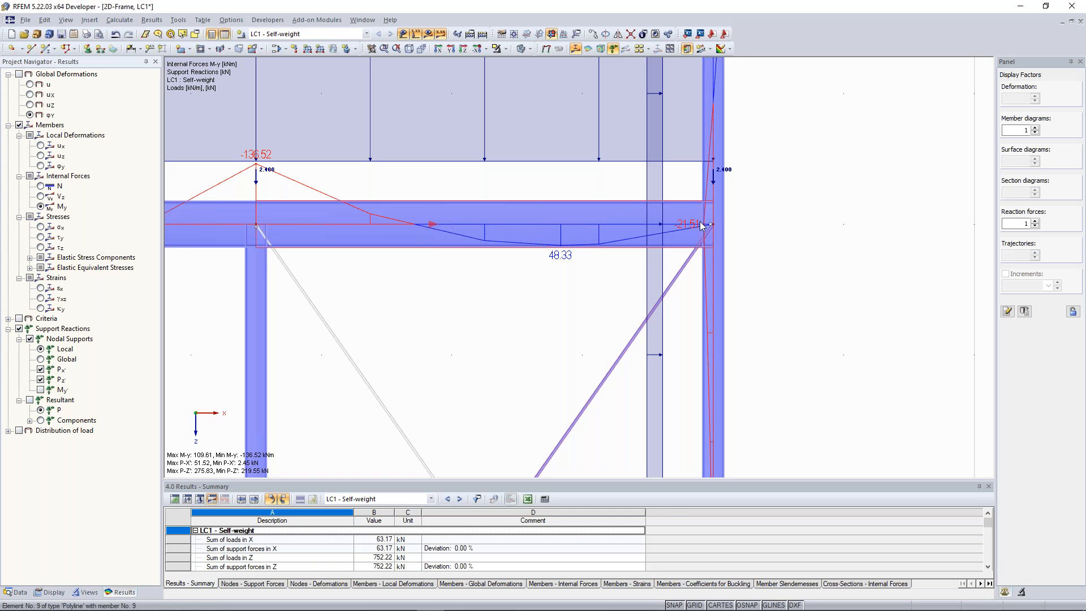
scroll(454, 235, down, 5)
middle_drag(372, 295, 487, 188)
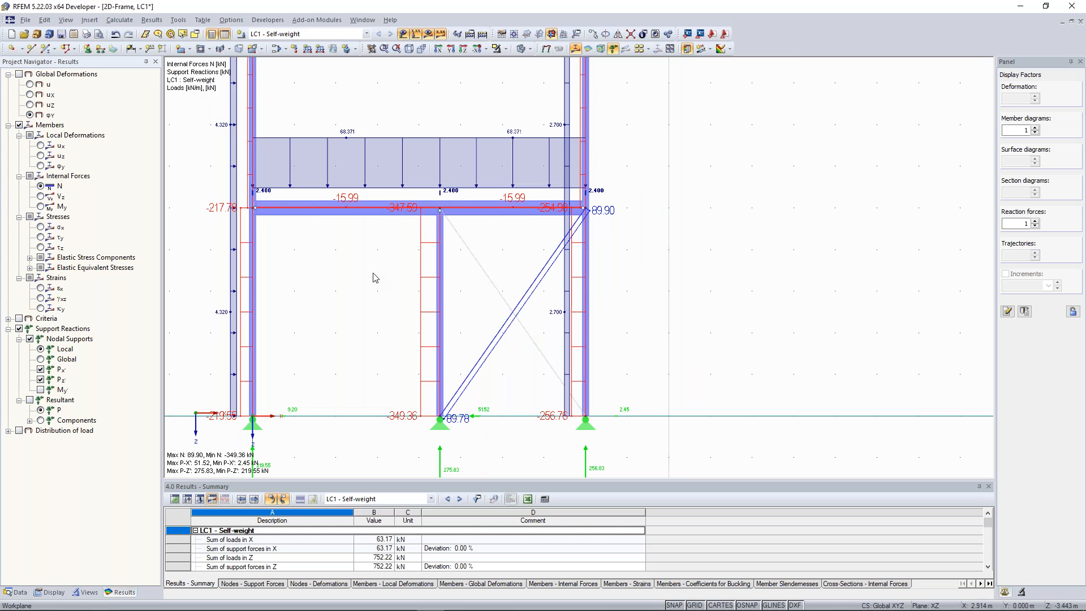
Step: Review the axial force N over the whole frame and in the braced bay with its crossing diagonals
scroll(330, 291, down, 1)
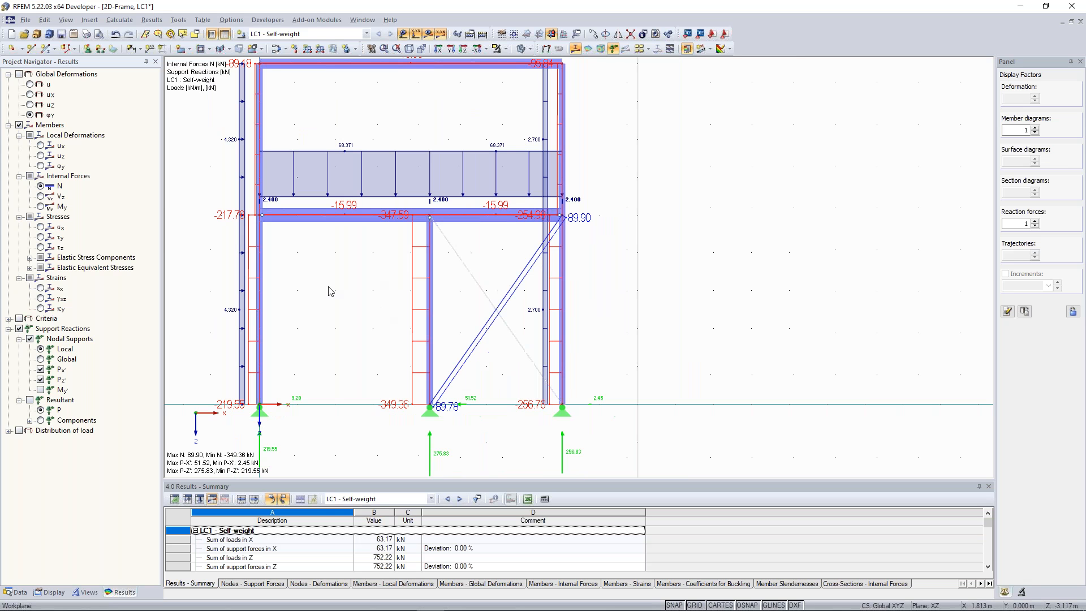
middle_drag(330, 291, 365, 325)
scroll(365, 325, down, 1)
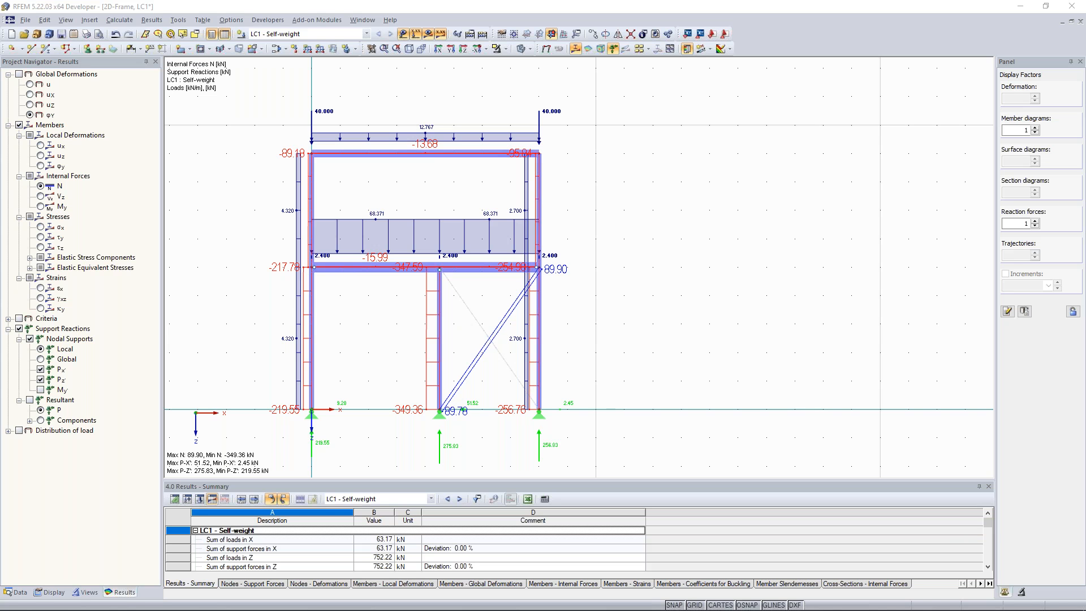
scroll(479, 343, up, 2)
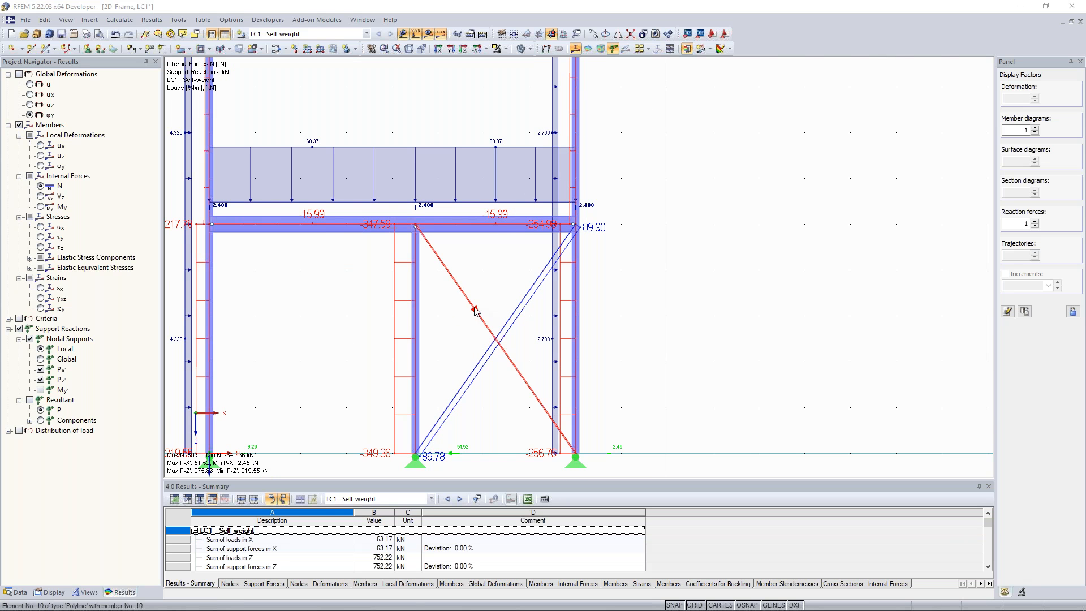
middle_drag(471, 332, 475, 303)
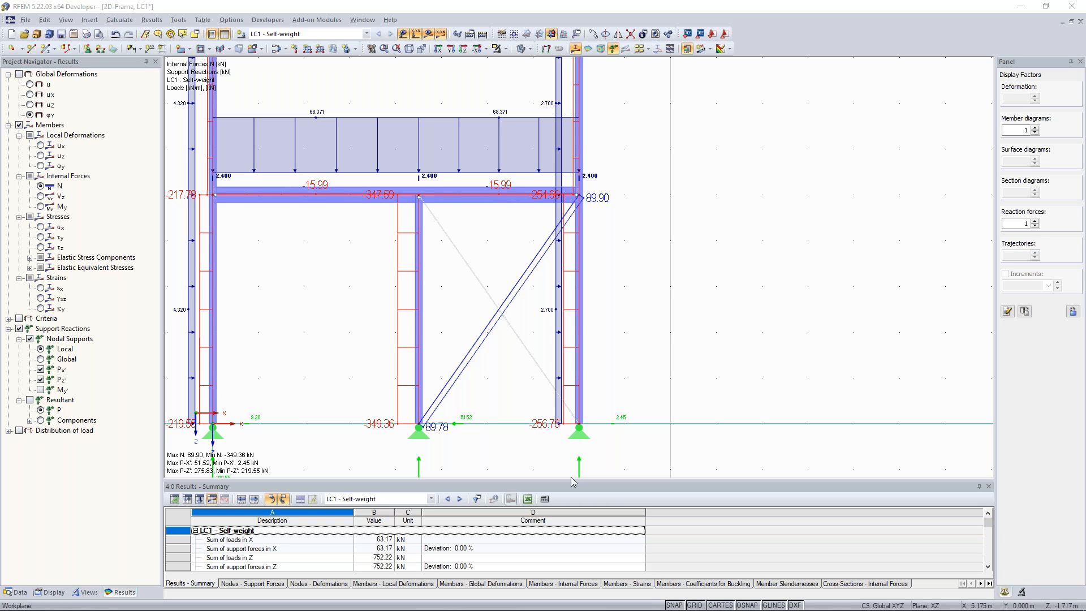
click(555, 310)
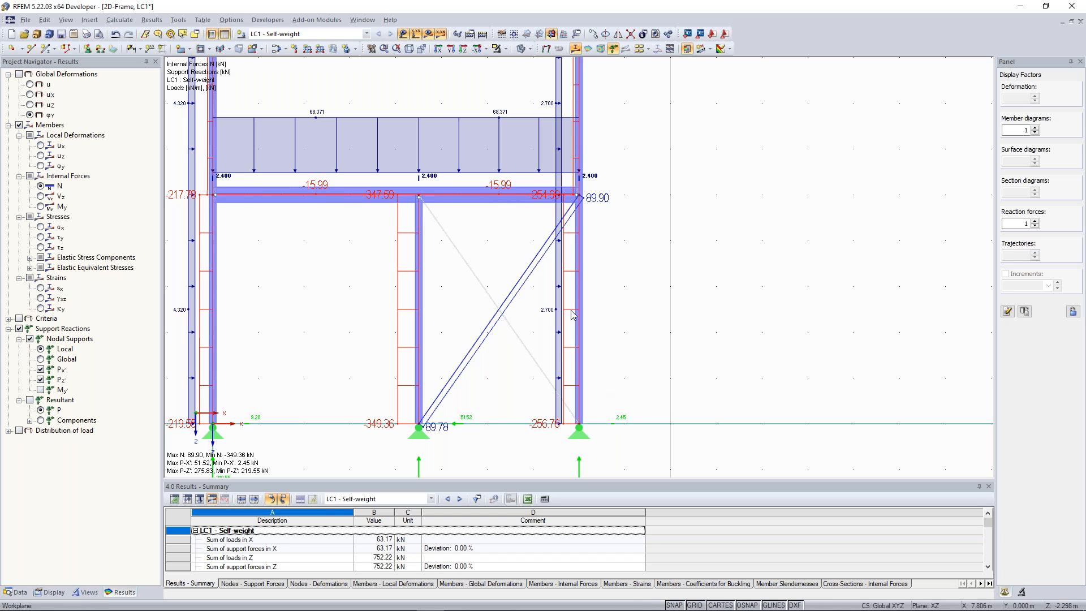
middle_drag(509, 251, 510, 261)
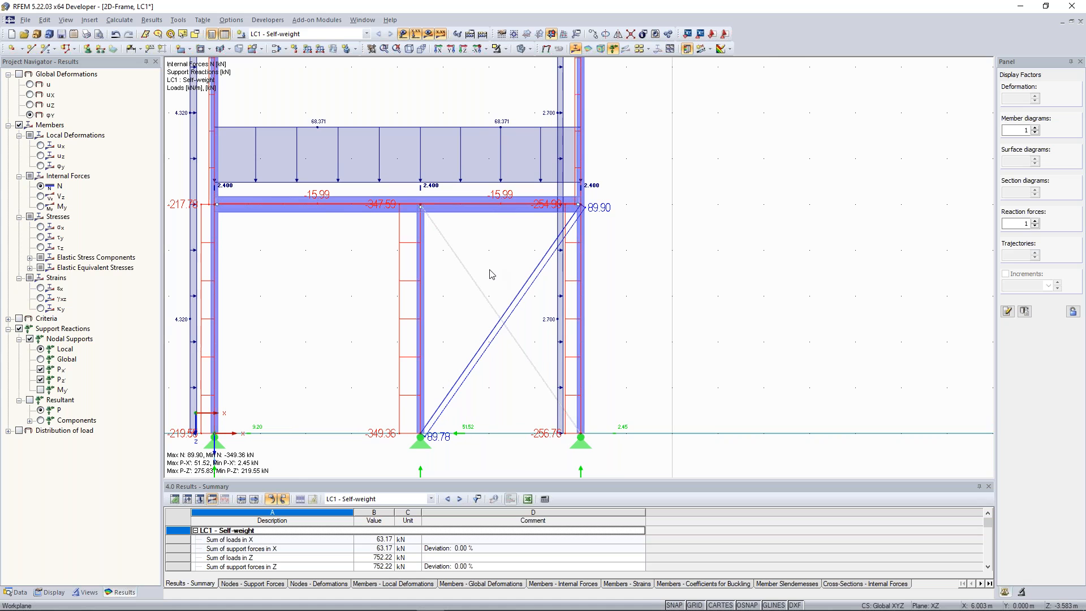
middle_drag(492, 276, 495, 285)
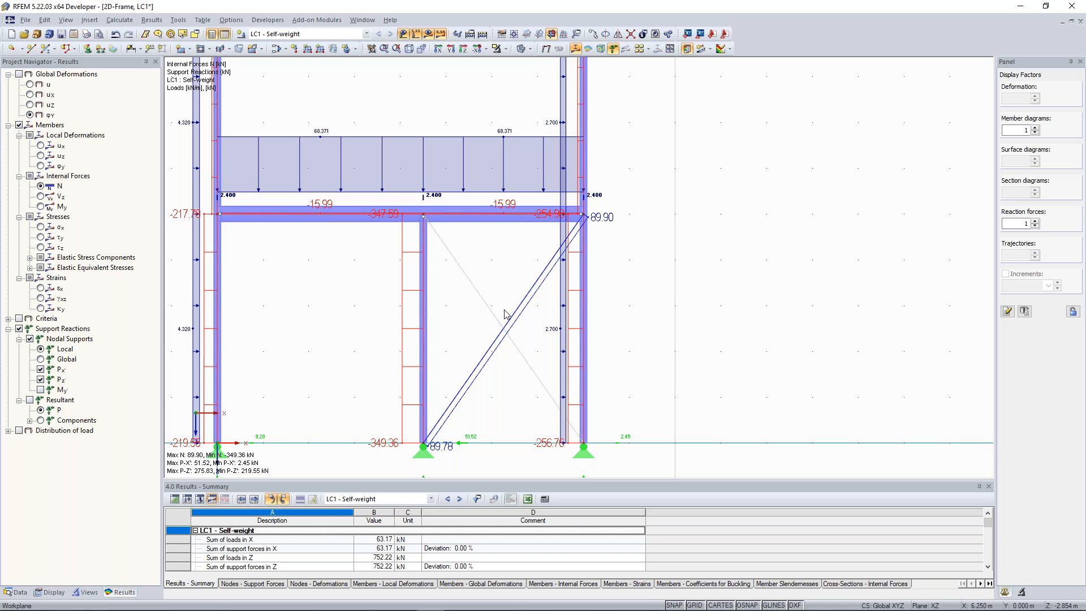
Step: Examine the axial force N in the braced bay, picking out the diagonal from the inner column's head to the right column's foot
middle_drag(480, 271, 491, 283)
scroll(492, 294, up, 1)
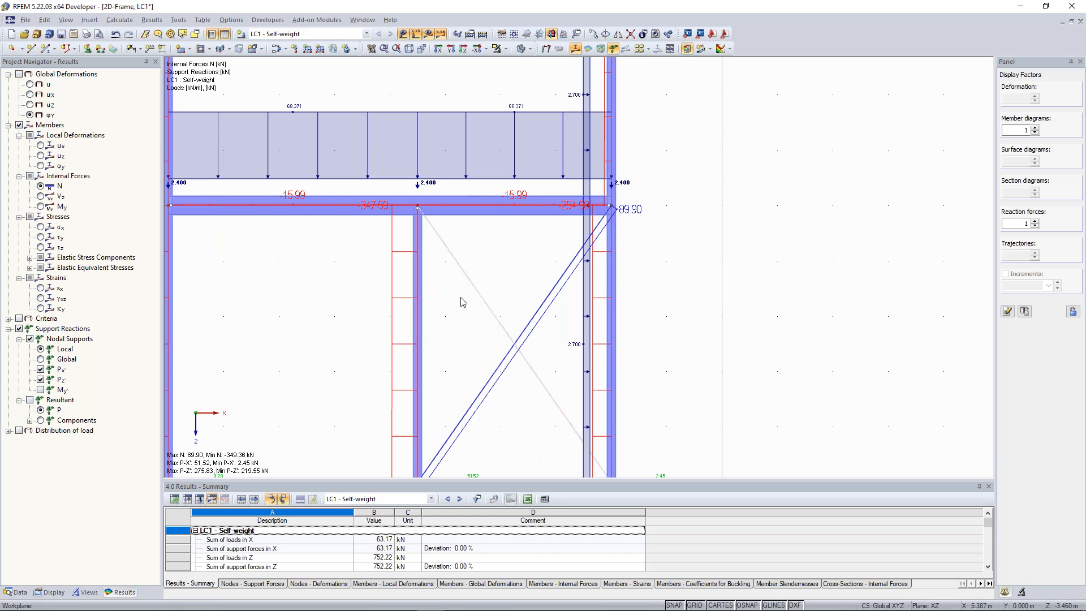
click(461, 270)
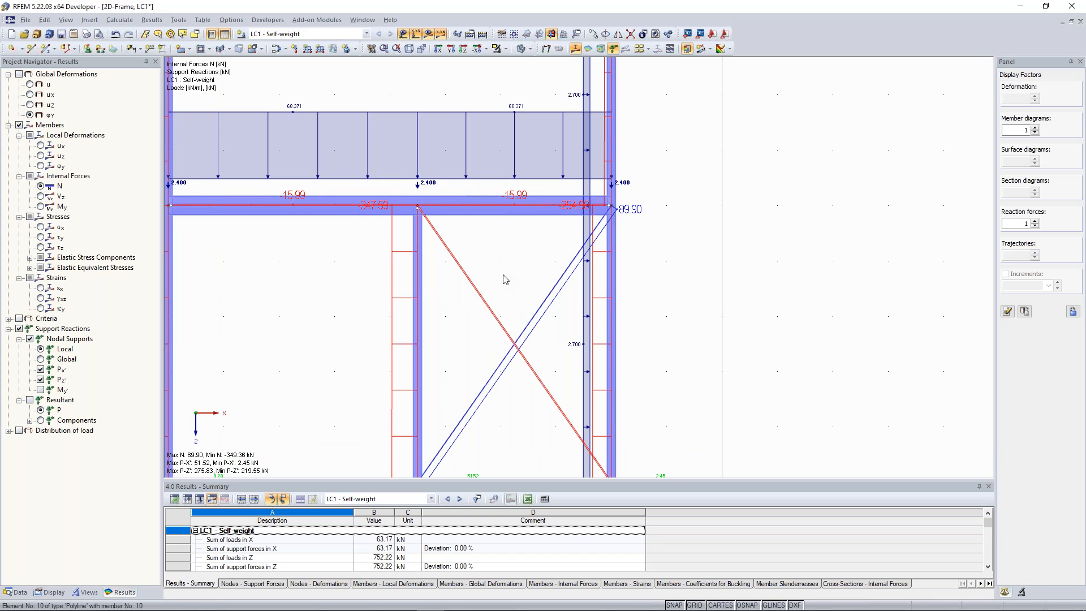
scroll(506, 283, up, 1)
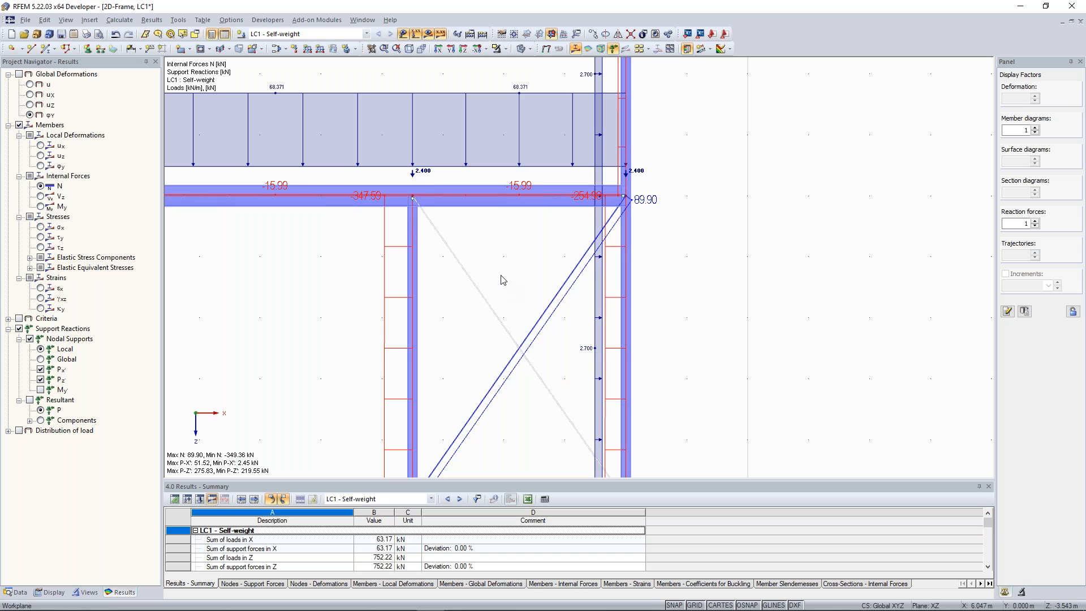
scroll(502, 274, down, 4)
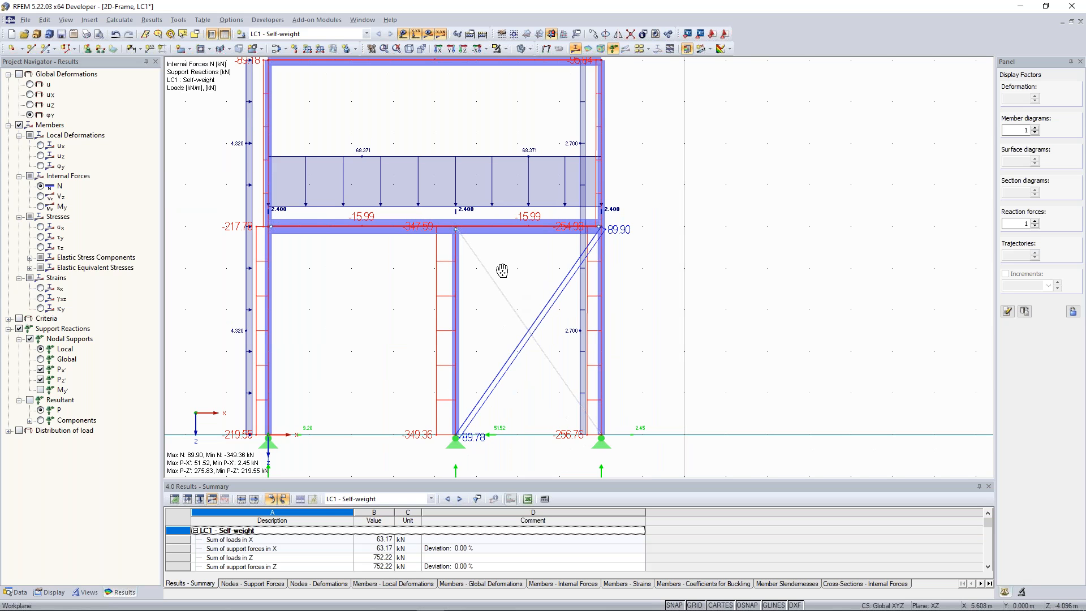
scroll(502, 270, down, 1)
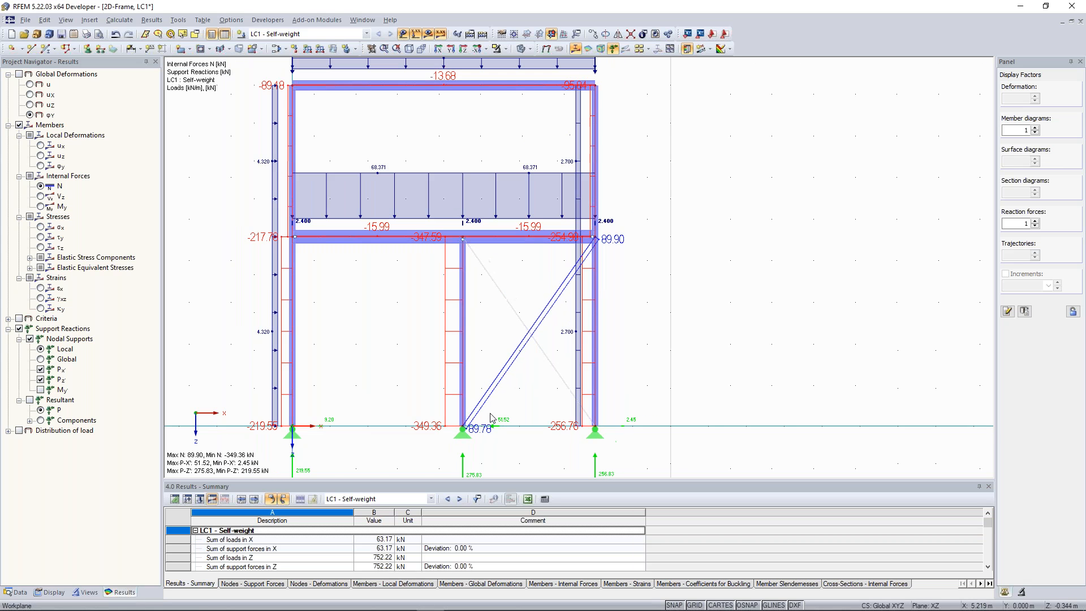
Step: Inspect the support reactions and axial forces at the column bases, including where the brace meets the inner column's foot
scroll(507, 390, up, 1)
middle_drag(508, 389, 519, 358)
scroll(519, 358, down, 1)
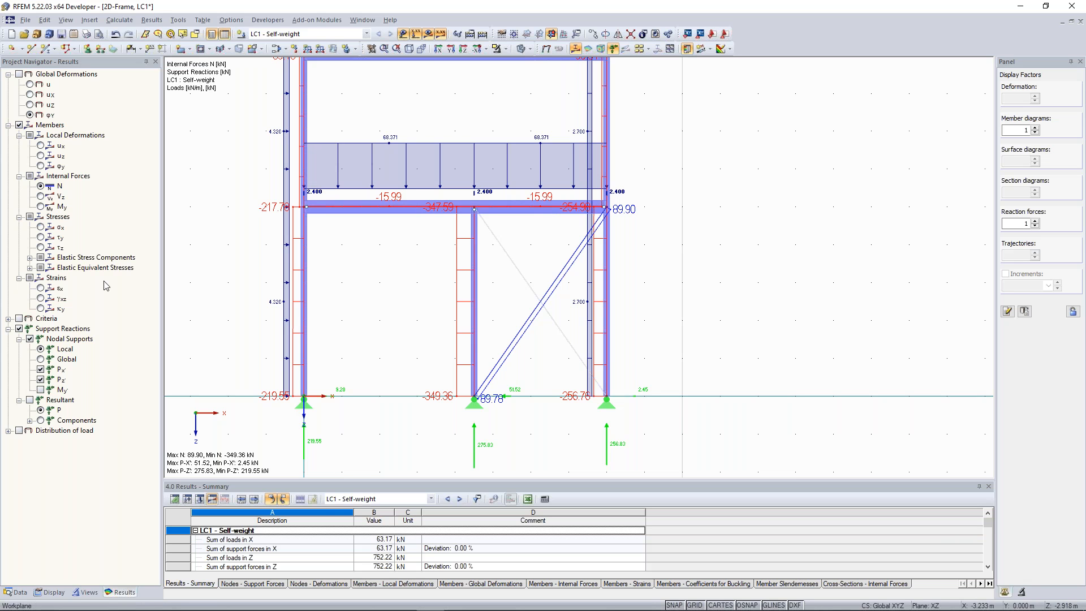
scroll(489, 369, up, 1)
scroll(520, 368, down, 1)
middle_drag(519, 371, 525, 380)
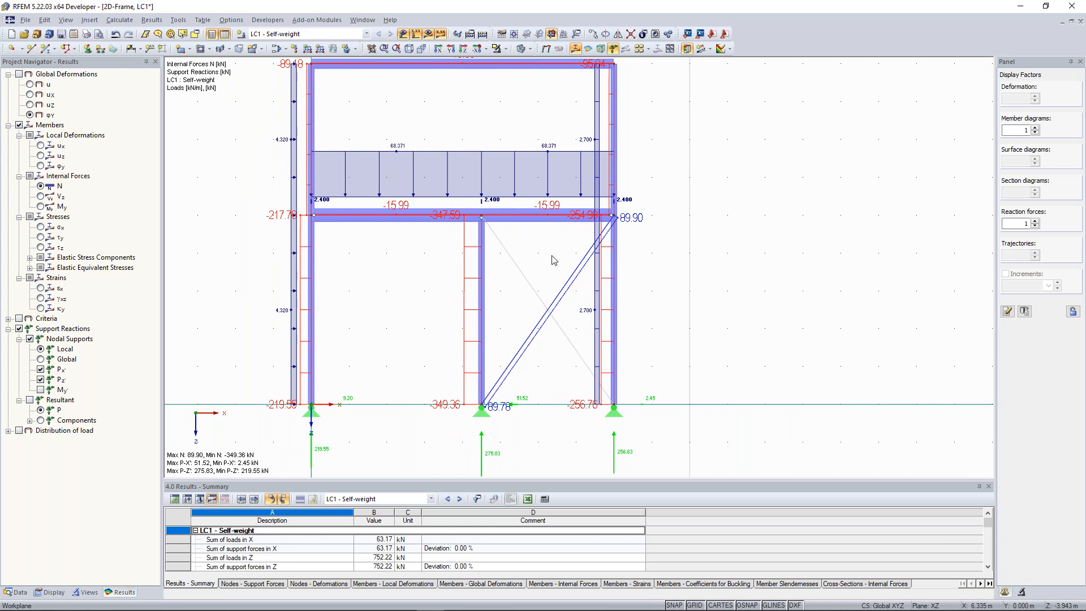
click(46, 51)
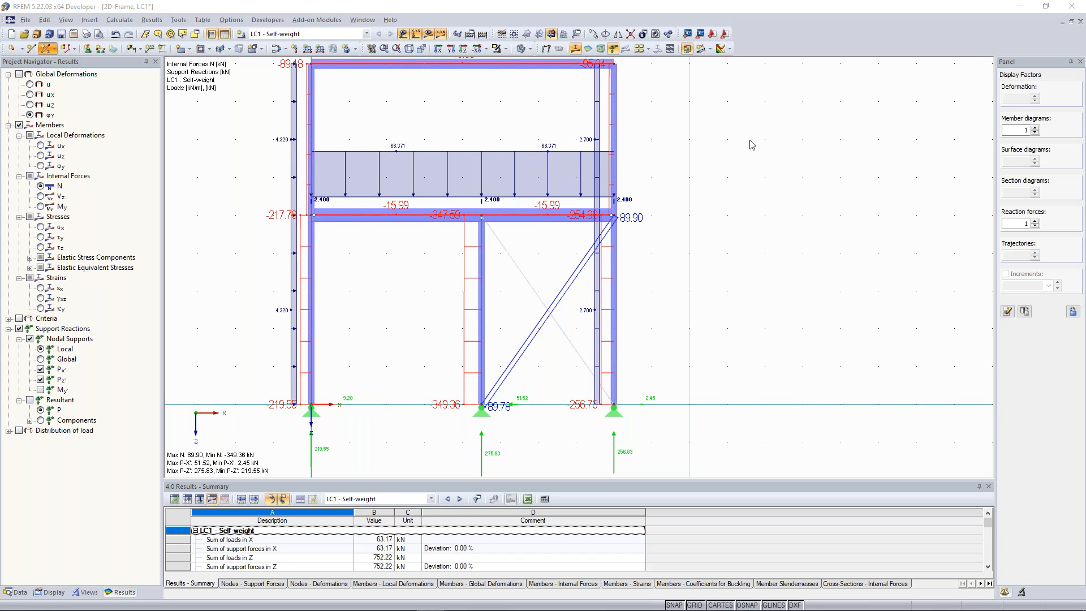
click(668, 209)
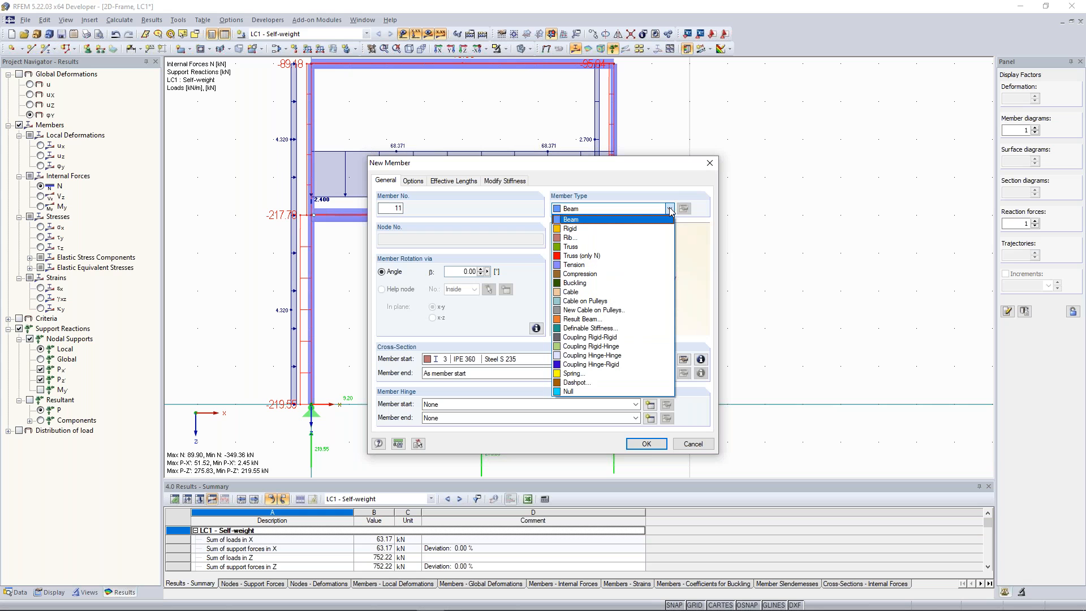
key(Down)
key(Down)
key(Down)
key(Down)
key(Down)
key(Return)
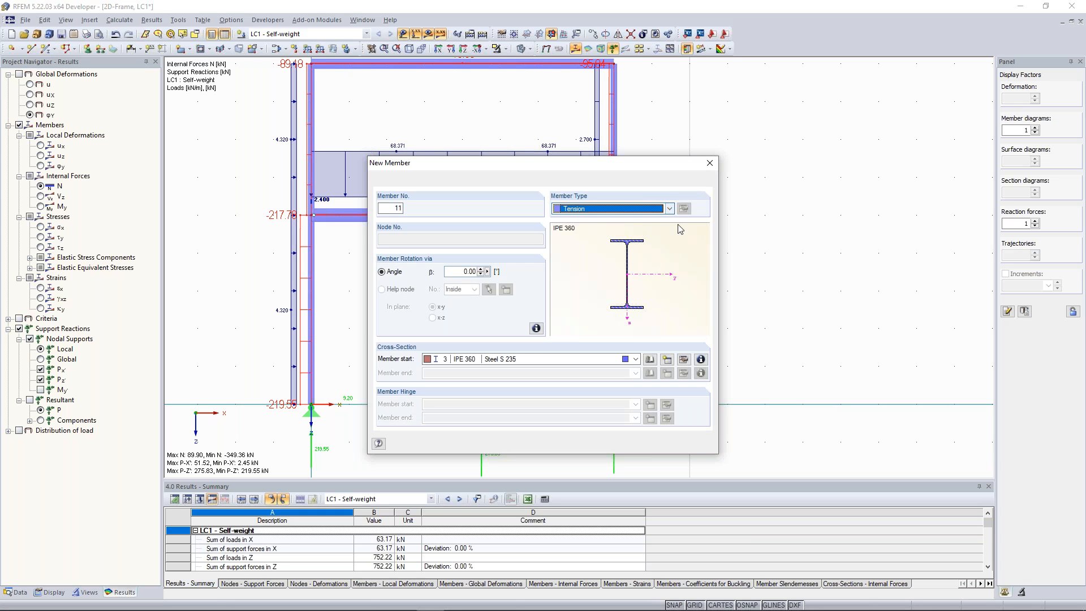
click(709, 163)
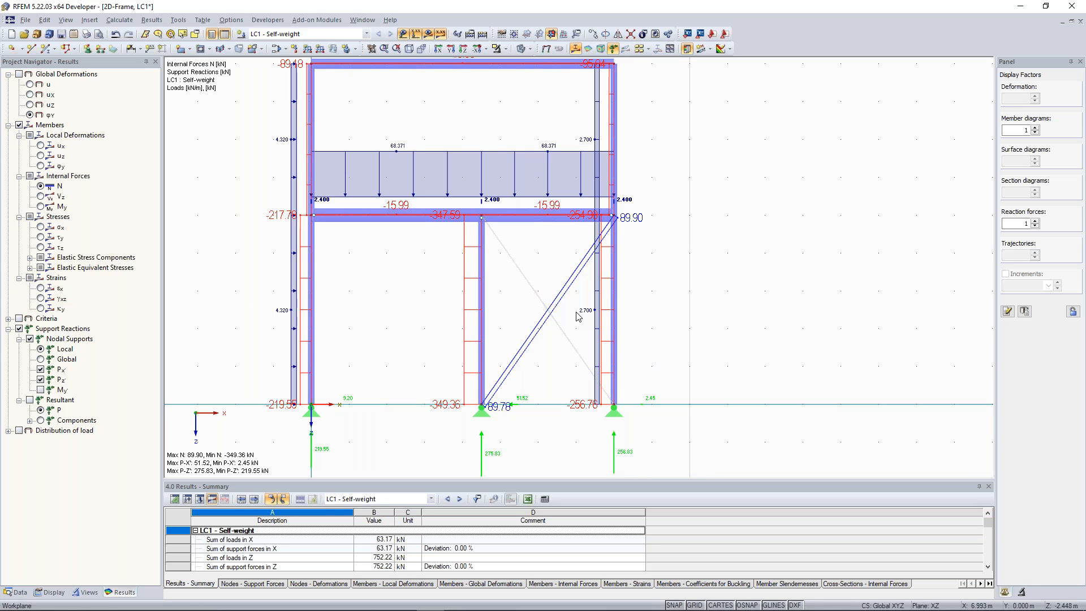
Step: Compare the axial forces in the two crossing diagonals and at their connections to the column bases
middle_drag(511, 292, 516, 310)
scroll(517, 311, down, 1)
scroll(527, 339, up, 1)
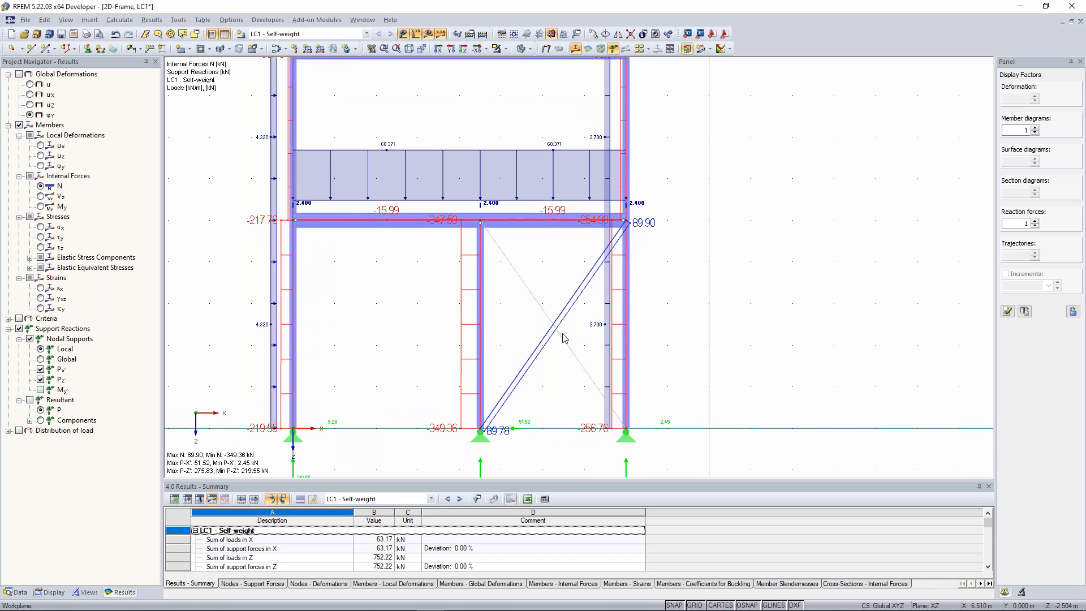
drag(580, 341, 538, 316)
scroll(531, 331, up, 1)
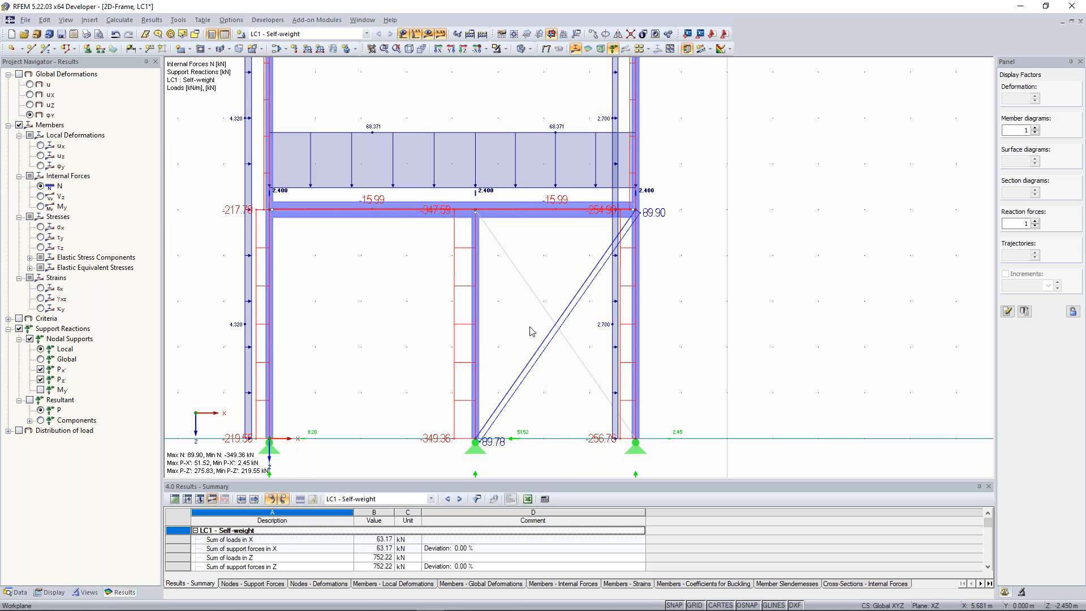
scroll(522, 322, down, 1)
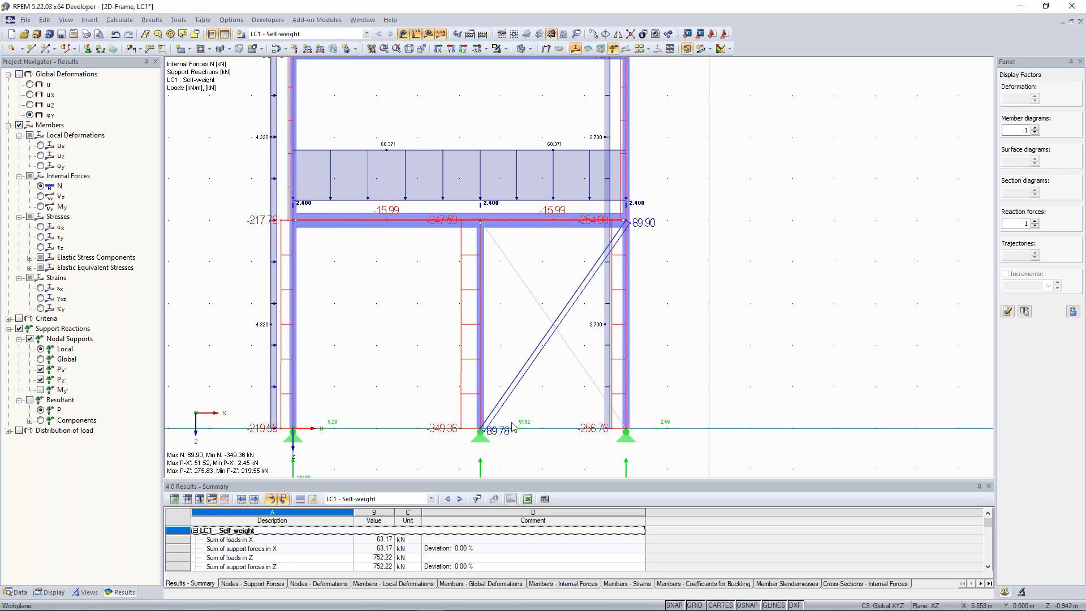
scroll(537, 351, down, 1)
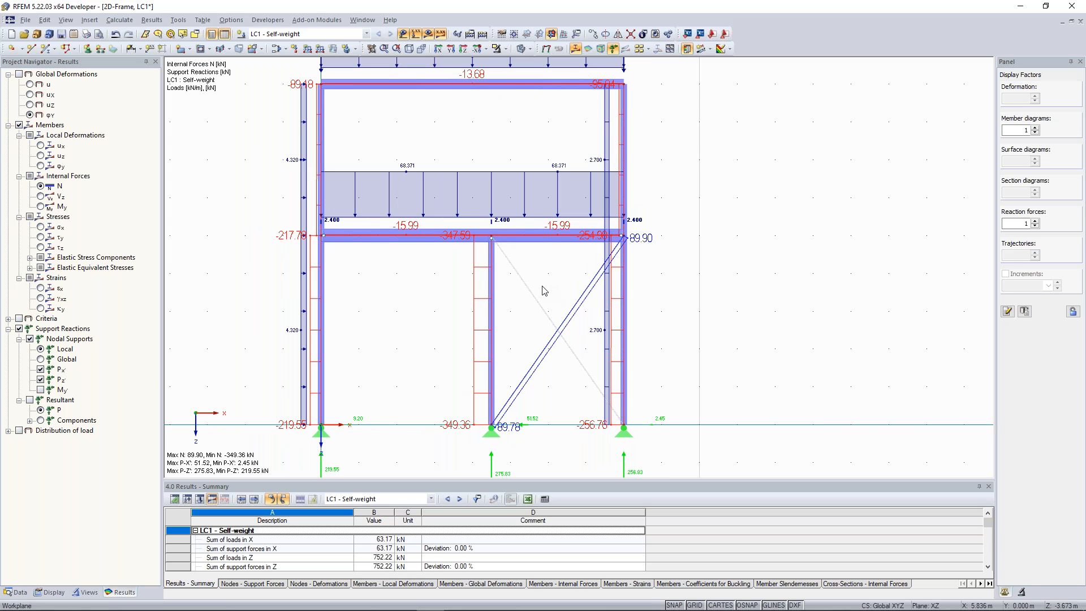
Step: Inspect the diagonal without an axial force diagram against the opposite brace in the lower bay
scroll(557, 274, up, 1)
scroll(552, 283, down, 1)
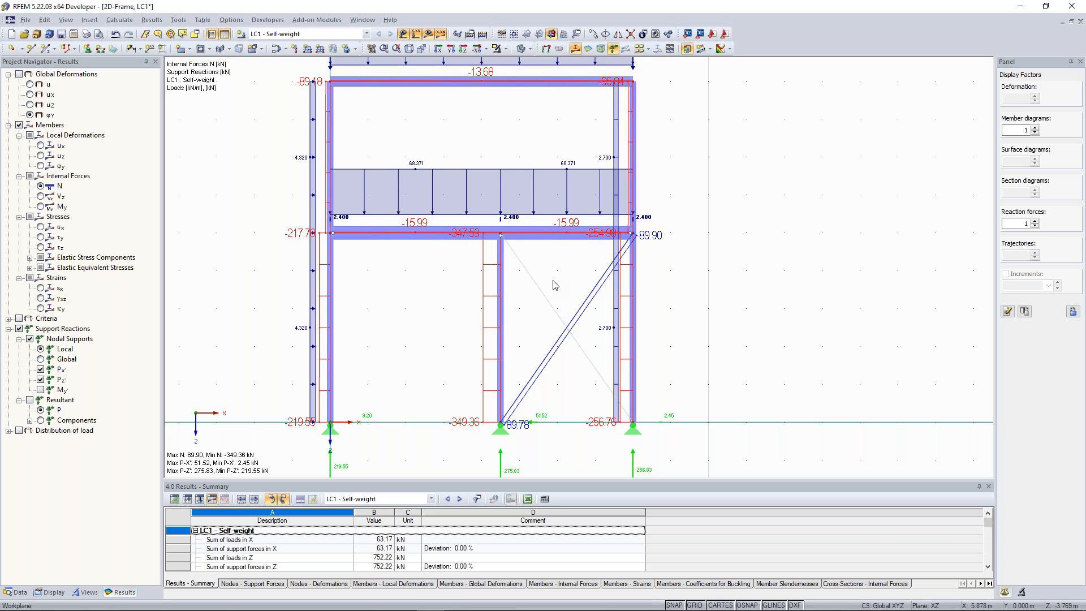
scroll(557, 290, up, 1)
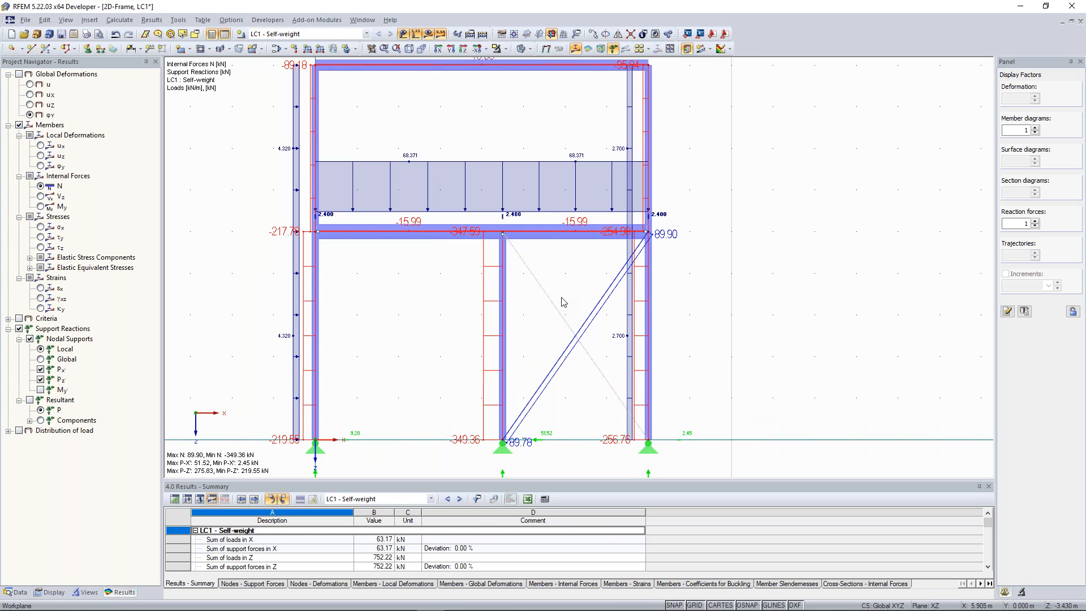
mouse_move(562, 301)
middle_down()
mouse_move(572, 276)
mouse_move(567, 309)
mouse_move(552, 288)
middle_up()
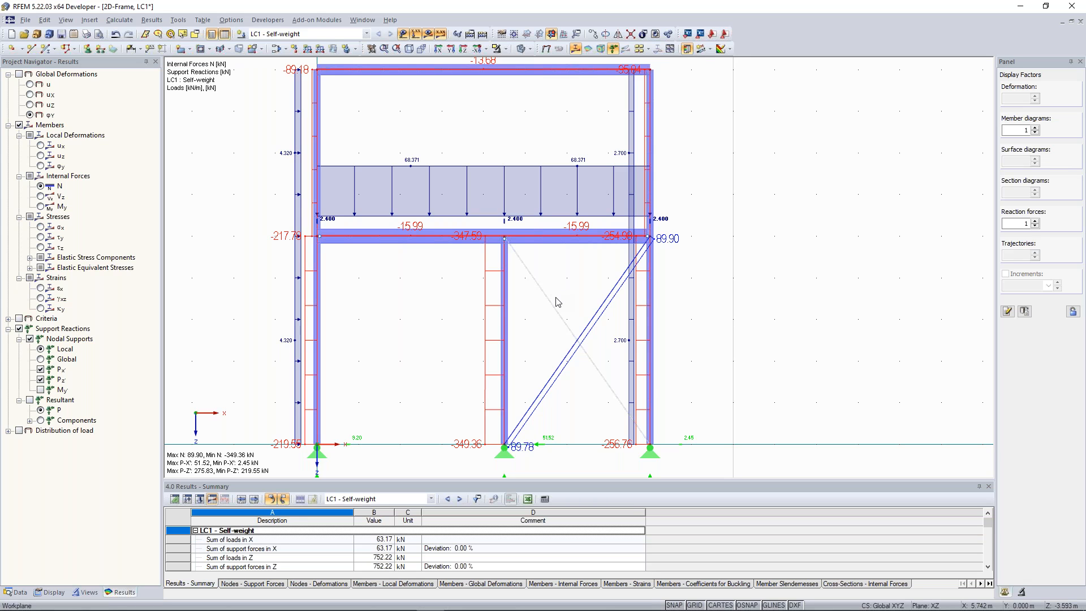
scroll(558, 301, up, 1)
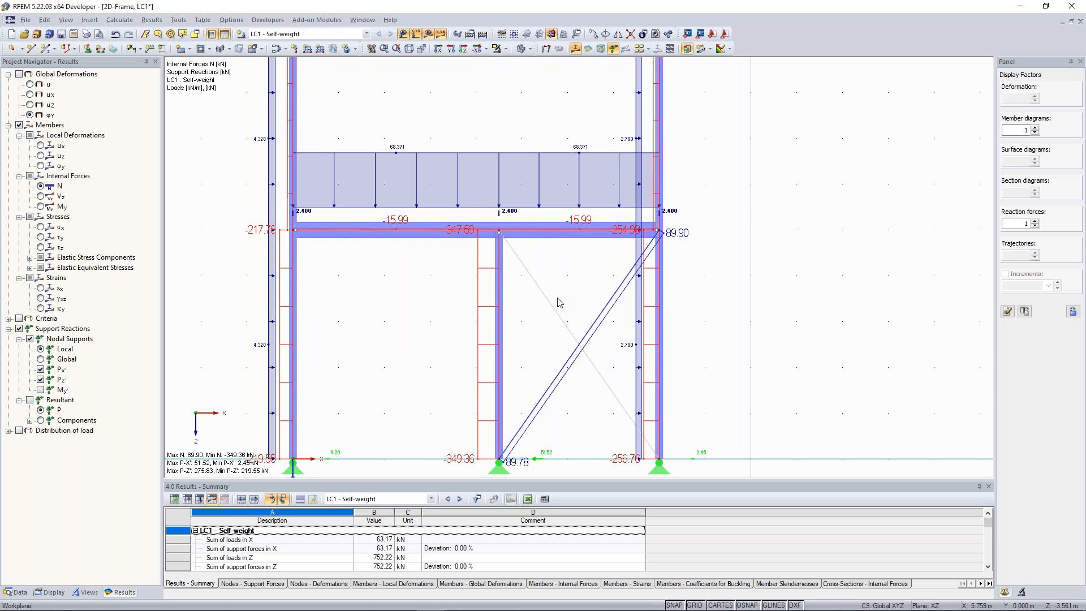
middle_drag(609, 354, 598, 341)
drag(595, 346, 559, 315)
click(565, 299)
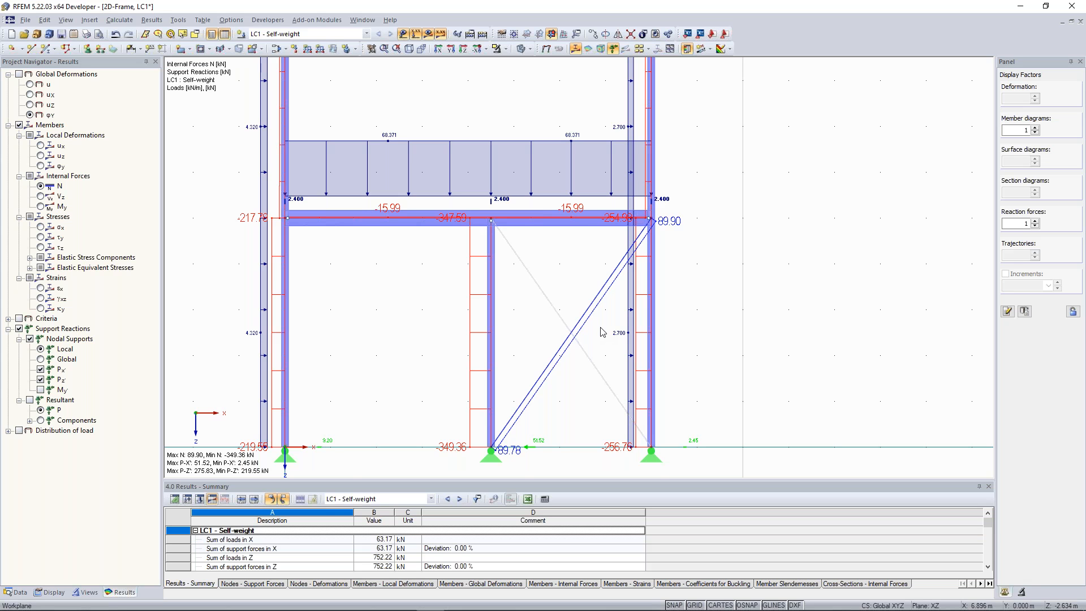
Step: Review the axial force N from the right column's base up to the whole frame with its loads
scroll(602, 333, down, 3)
scroll(595, 355, up, 1)
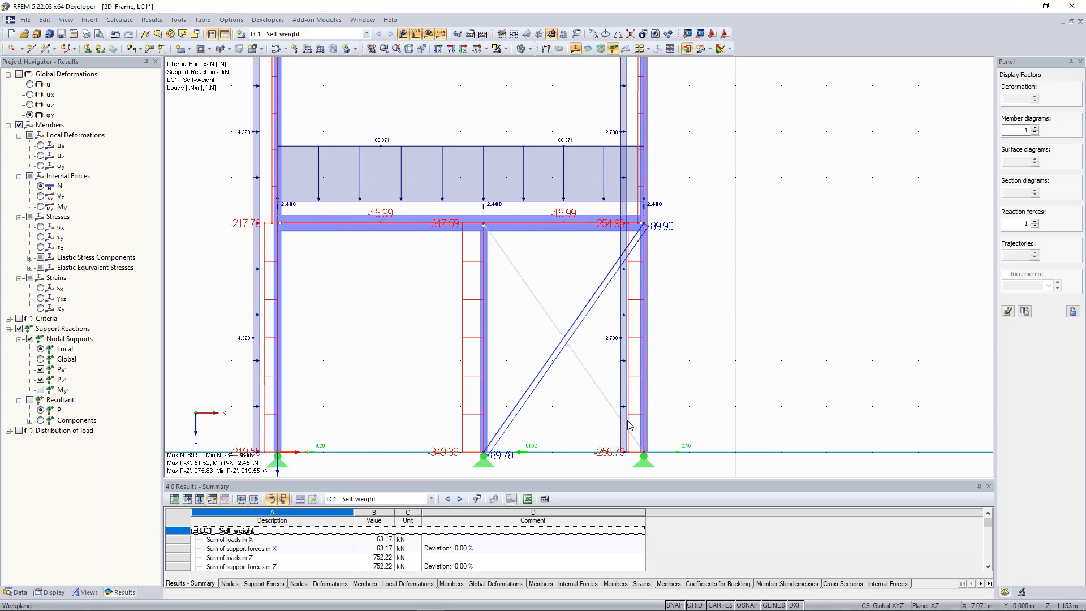
scroll(686, 306, down, 2)
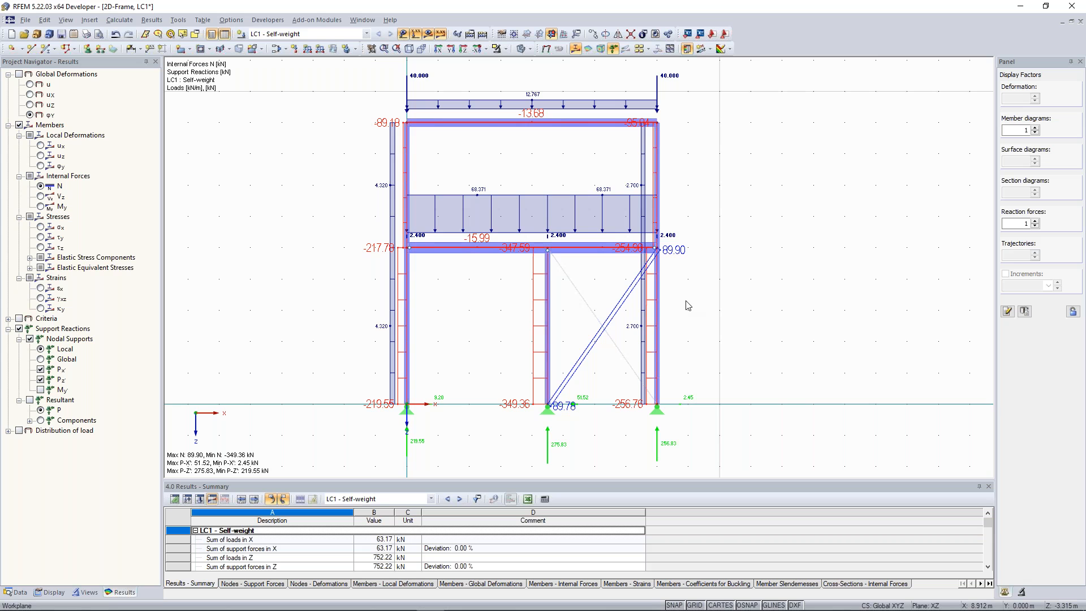
scroll(666, 311, up, 1)
scroll(598, 288, up, 1)
scroll(537, 302, down, 1)
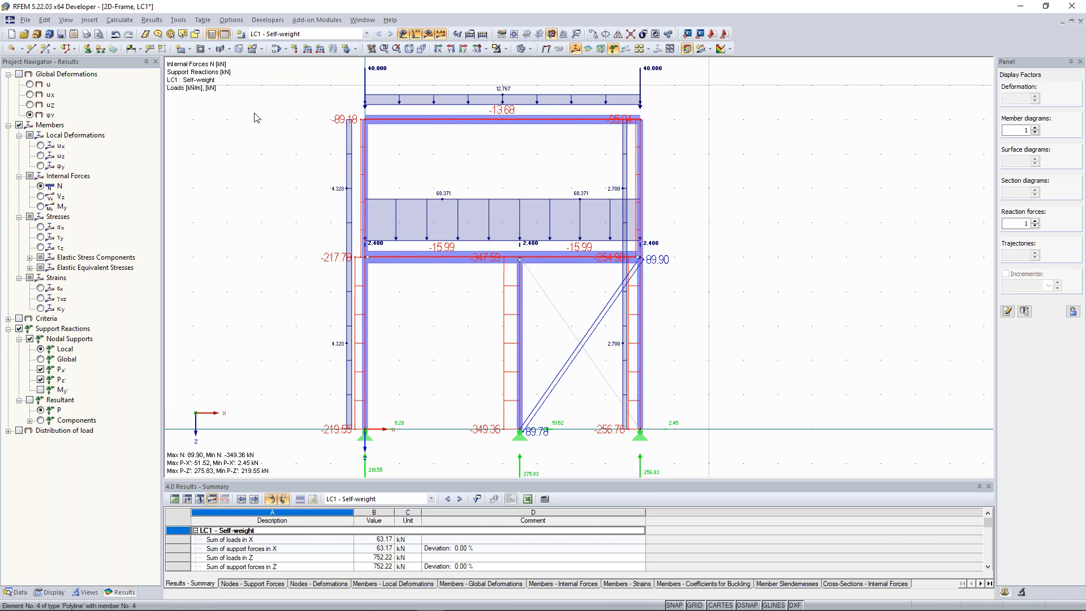
Step: Display the global deformation uX and examine the sway of the frame and its diagonal braces
click(30, 94)
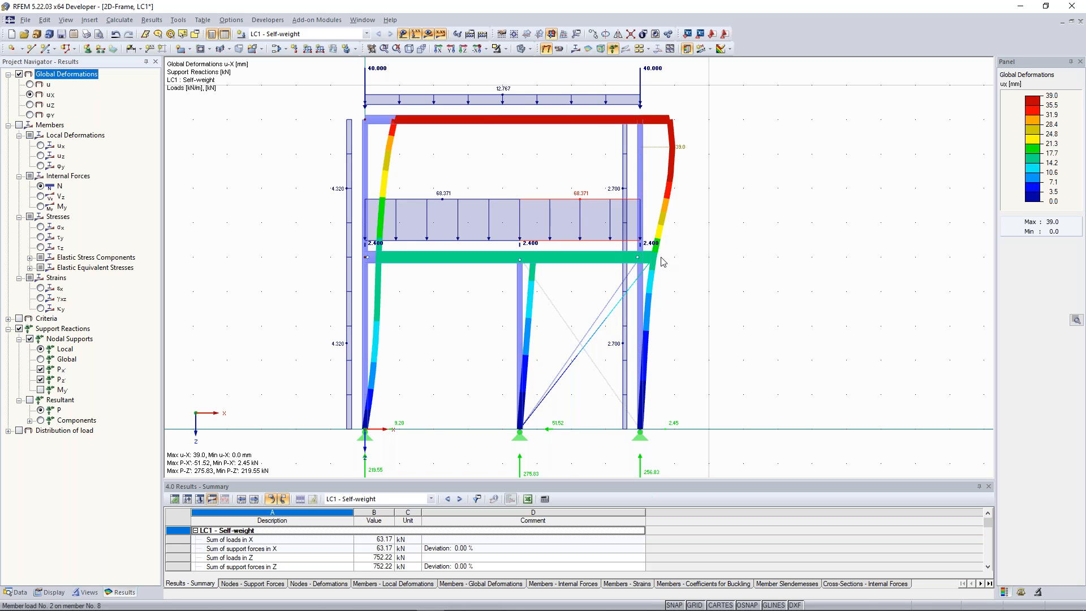
scroll(660, 264, up, 1)
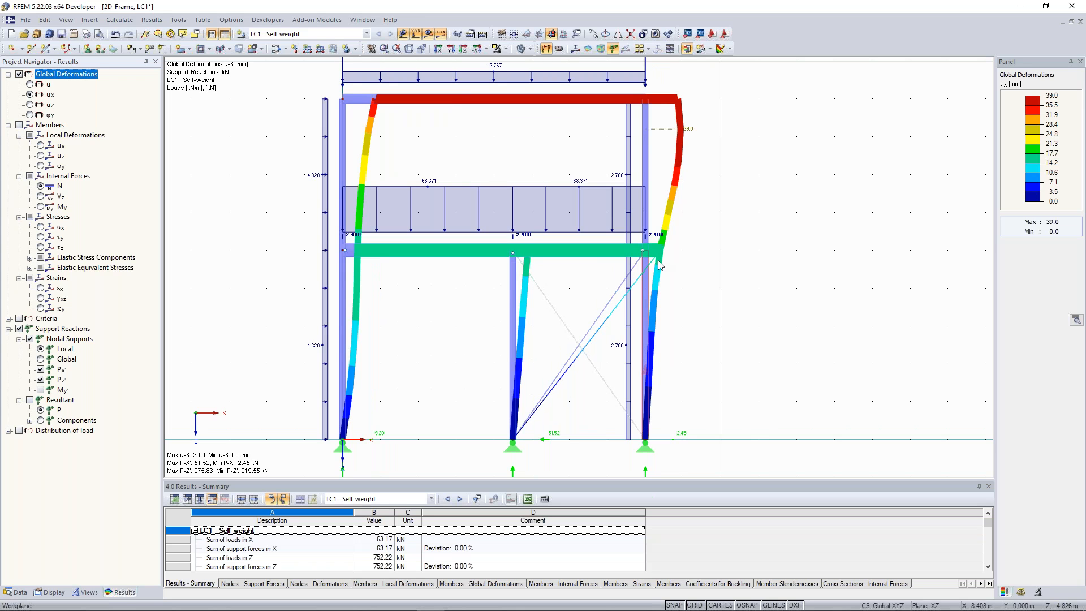
scroll(536, 293, up, 1)
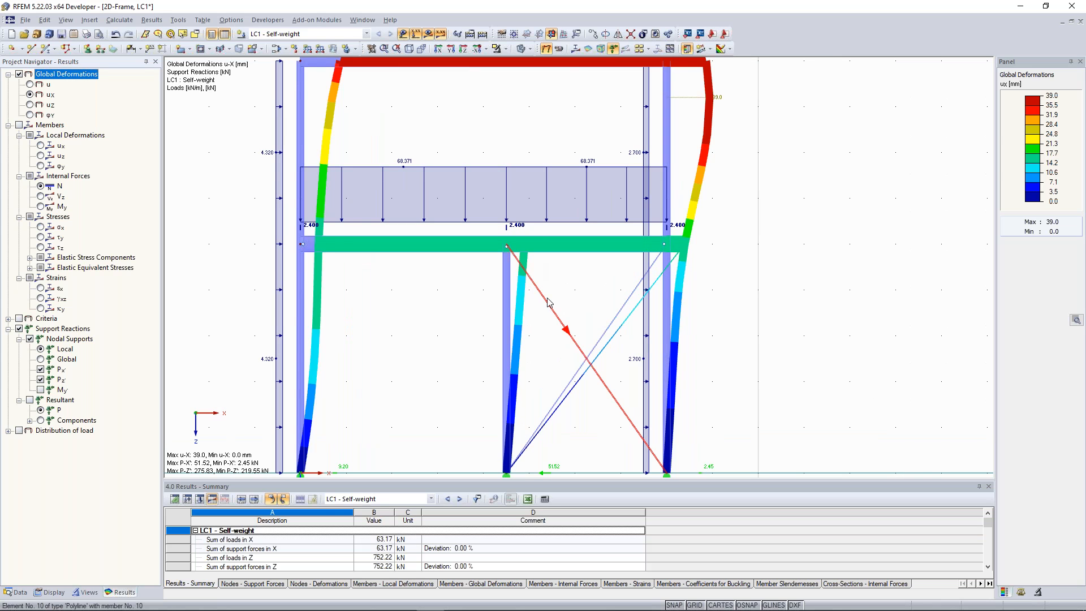
scroll(548, 286, down, 1)
middle_drag(578, 288, 581, 262)
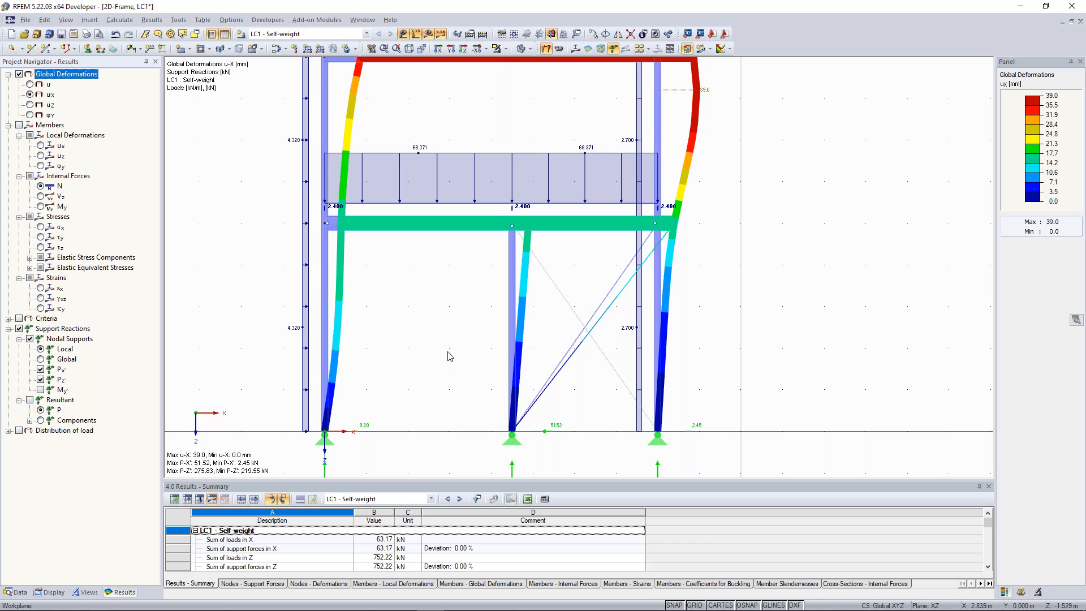
scroll(443, 357, down, 3)
middle_drag(413, 353, 422, 334)
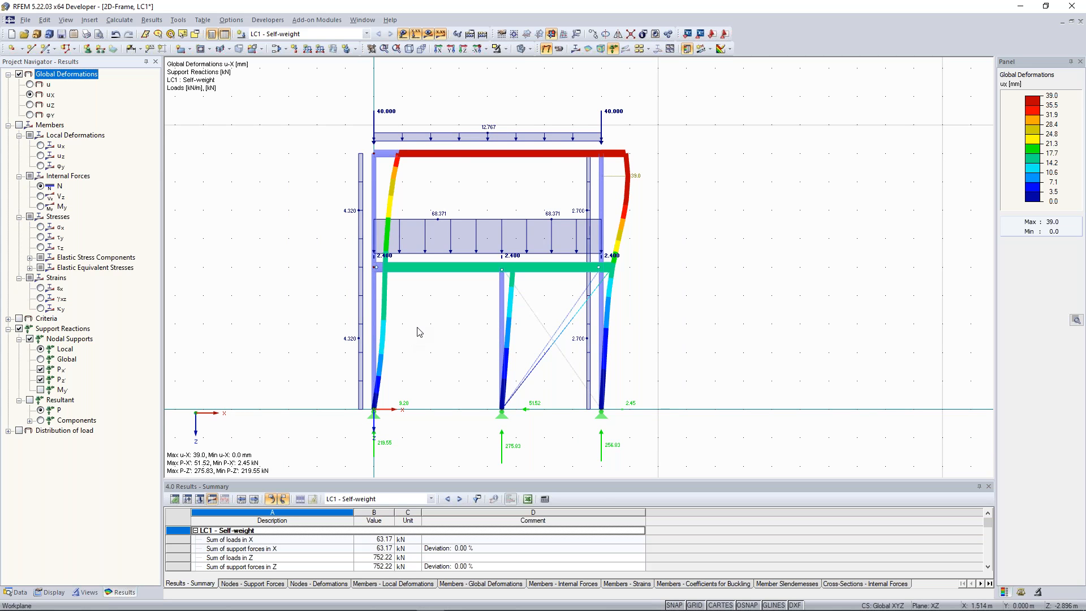
middle_drag(422, 320, 426, 315)
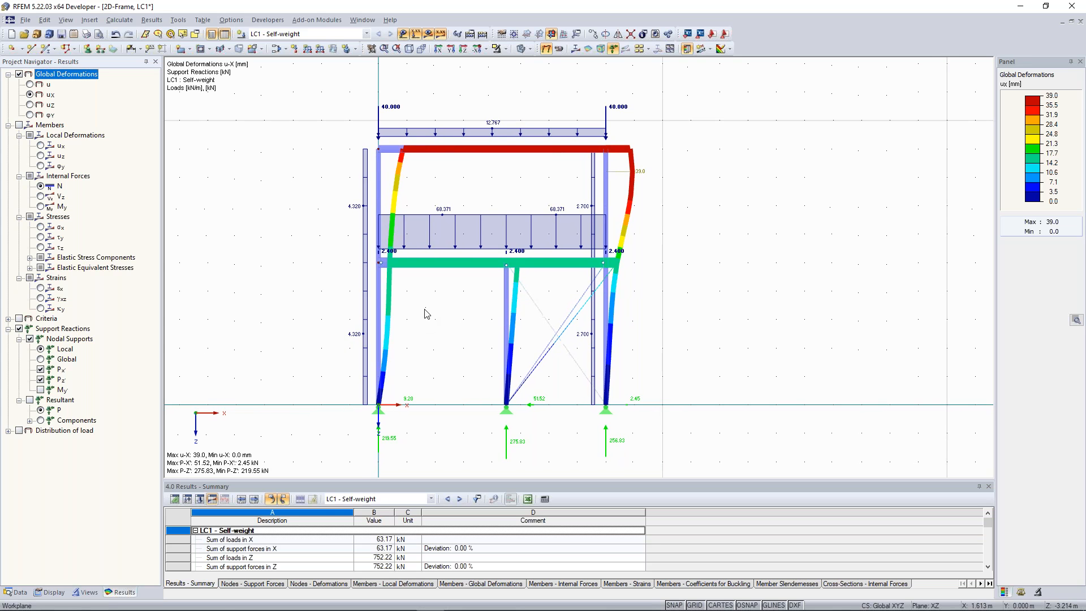
Step: Hide the results to view the loaded frame alone, and show the uX deformation again
click(440, 34)
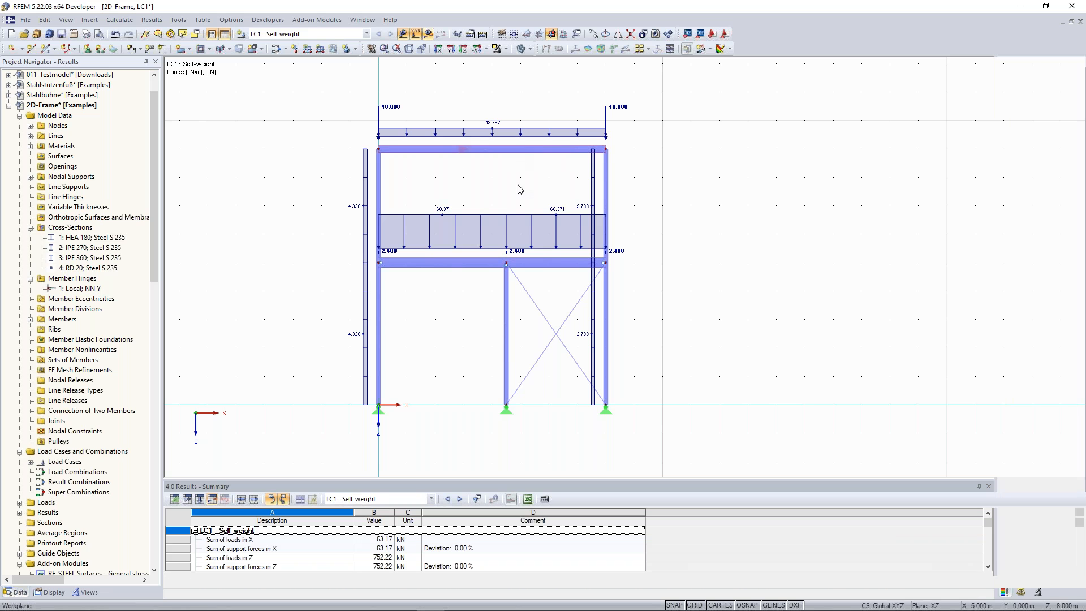
scroll(506, 177, down, 3)
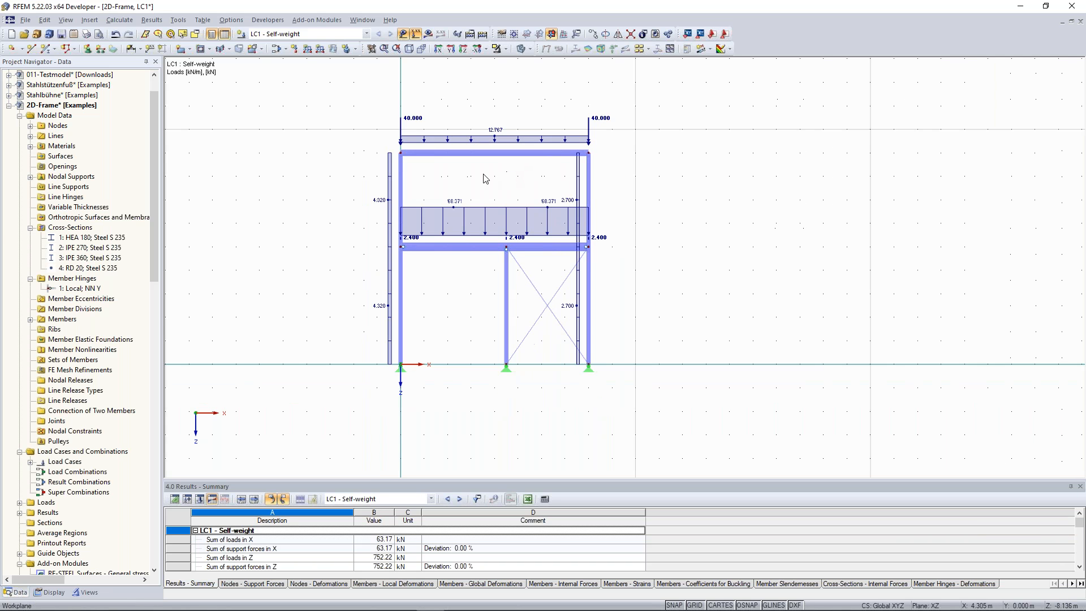
scroll(485, 177, up, 2)
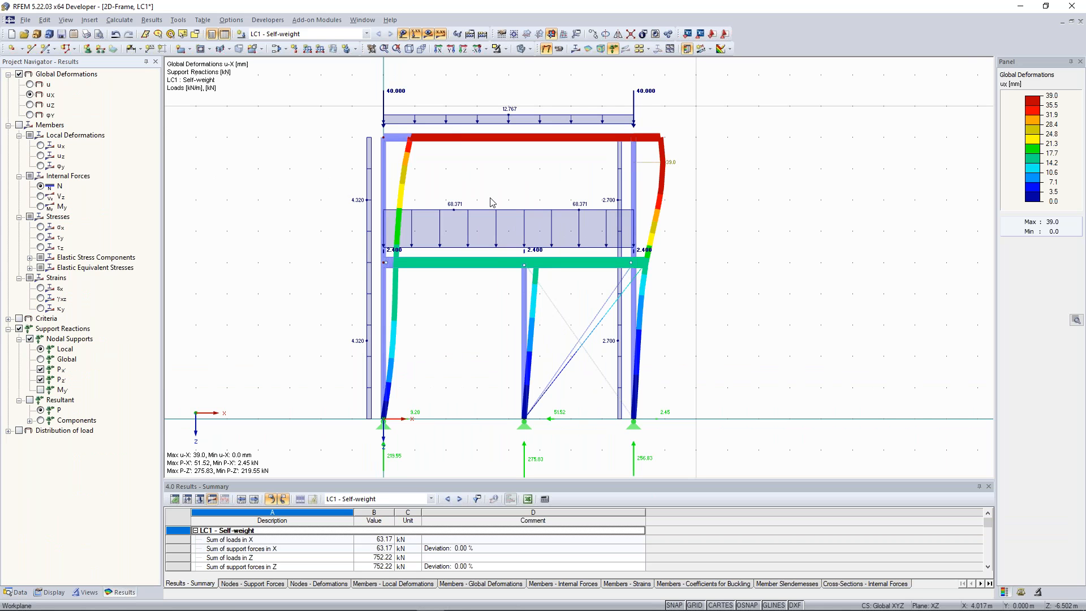
scroll(503, 195, down, 2)
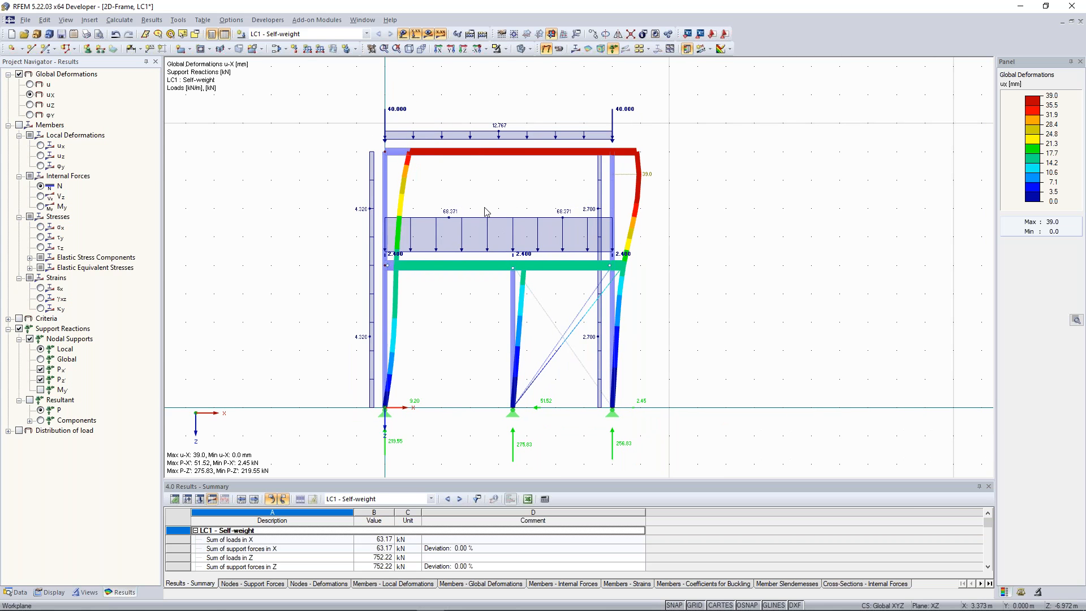
Step: Display the bending moment My diagram on the frame members
click(40, 207)
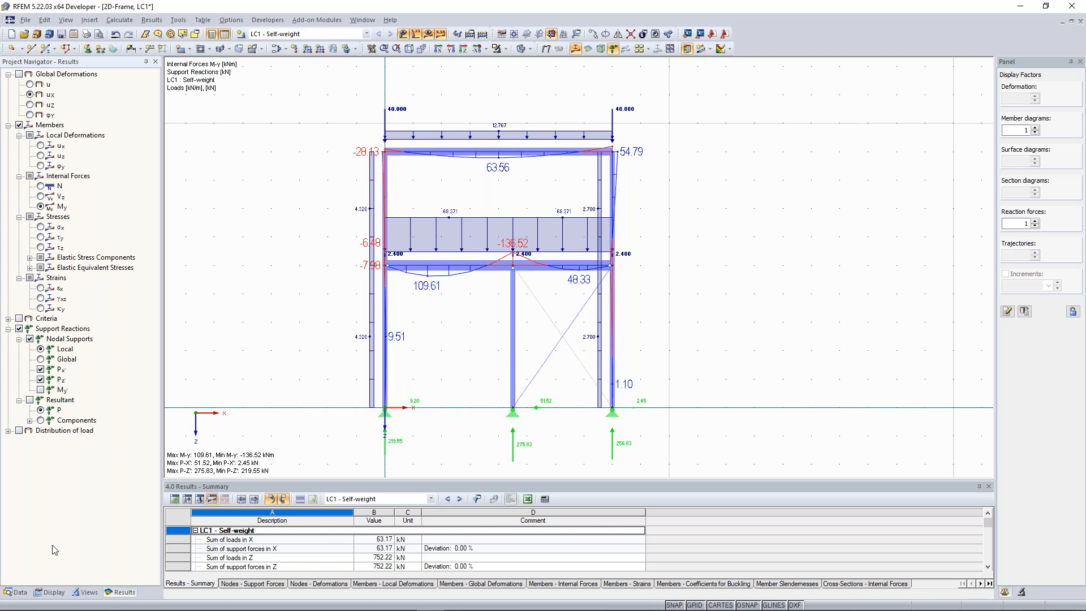
scroll(516, 187, up, 1)
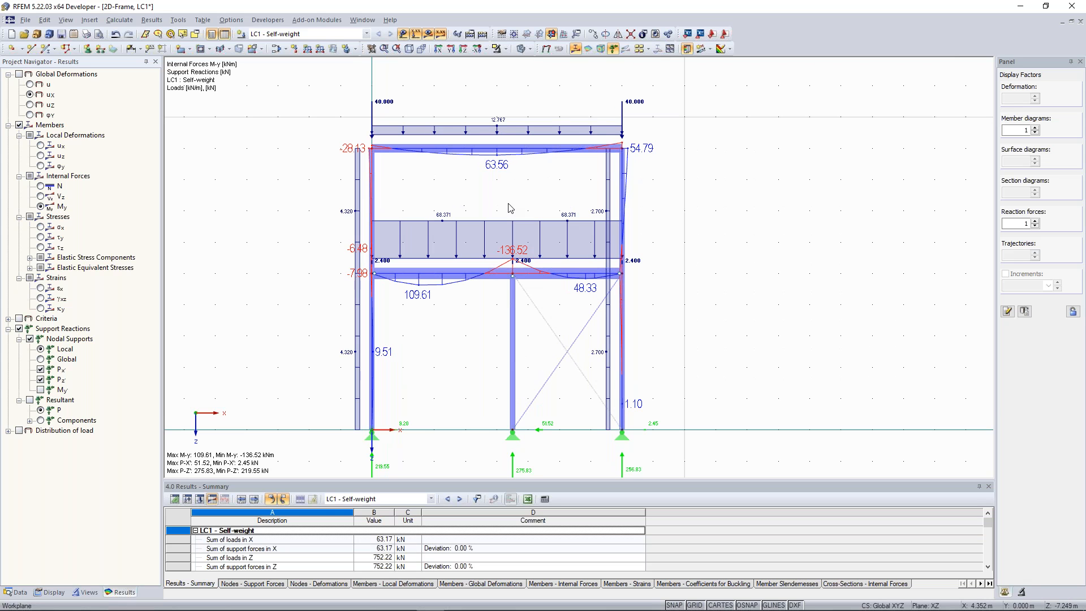
middle_drag(525, 192, 533, 181)
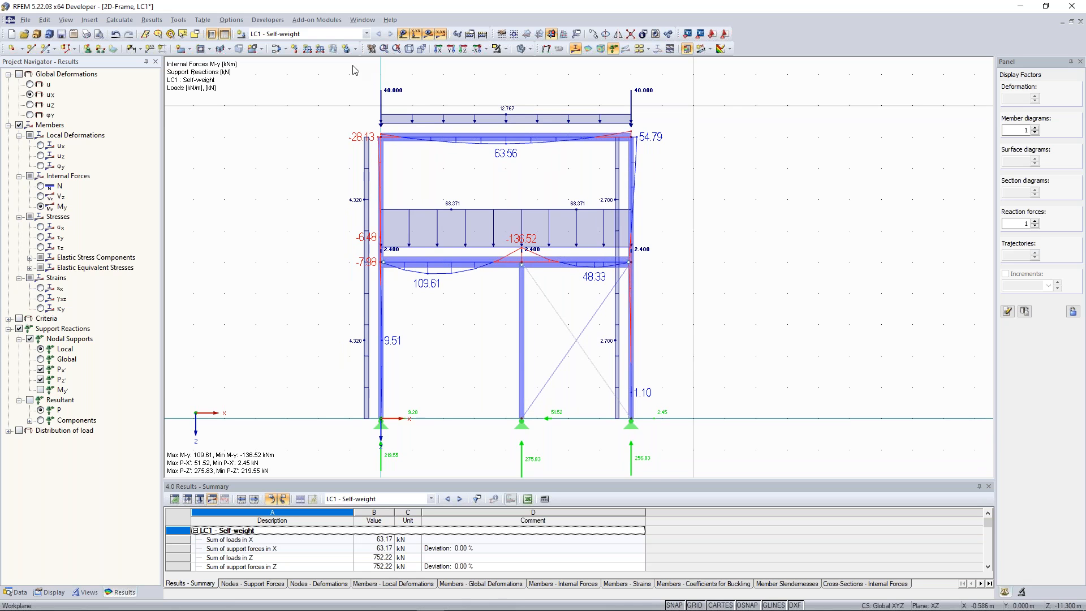
scroll(520, 199, down, 1)
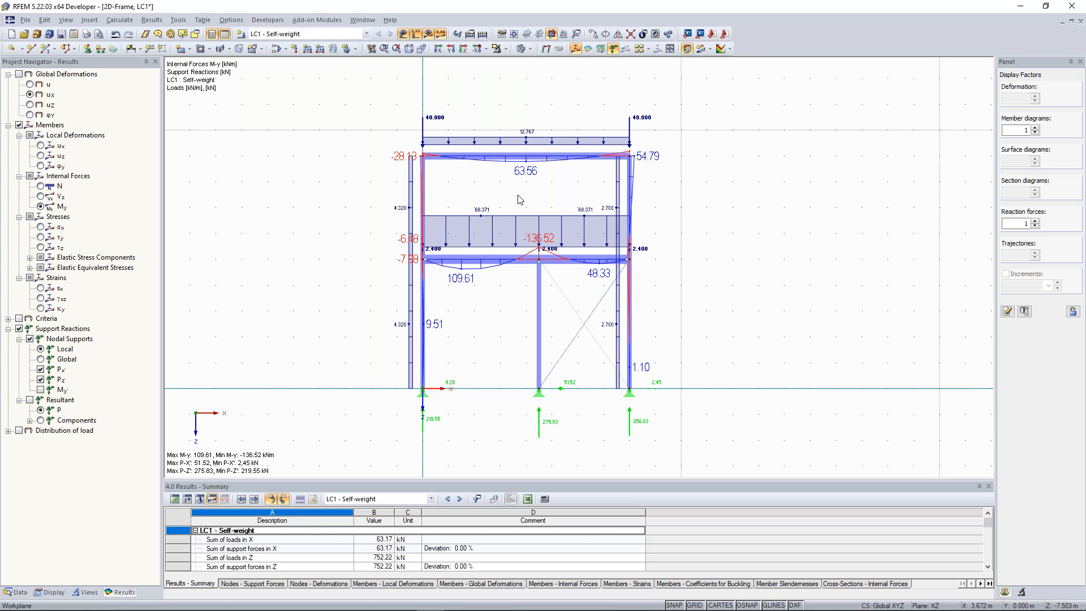
scroll(508, 200, up, 1)
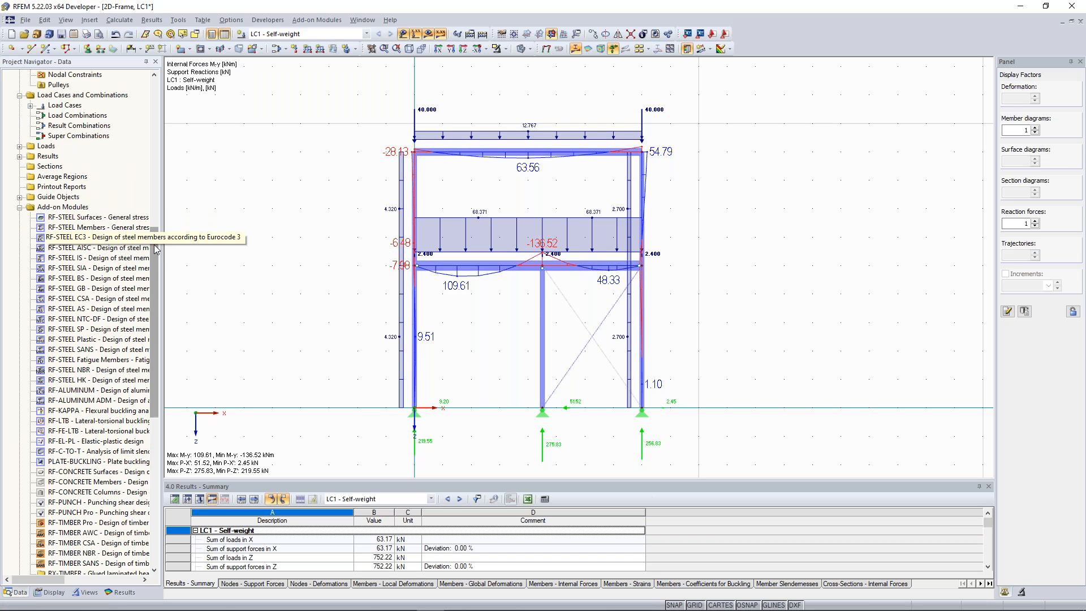
Step: Look through the list of available add-on modules, including the dynamic analysis modules
drag(154, 241, 226, 113)
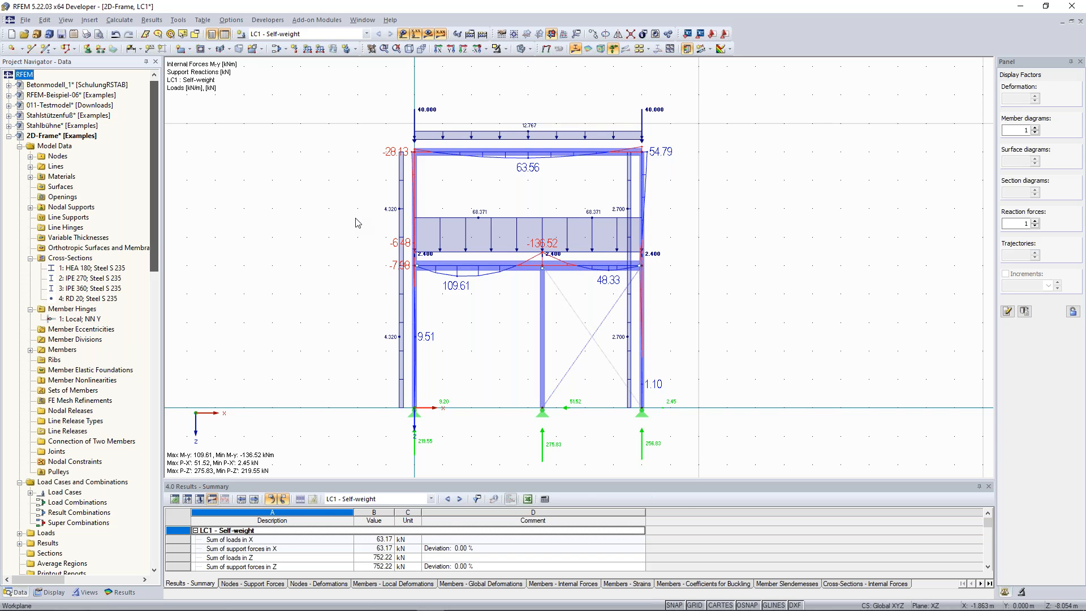
scroll(132, 365, down, 12)
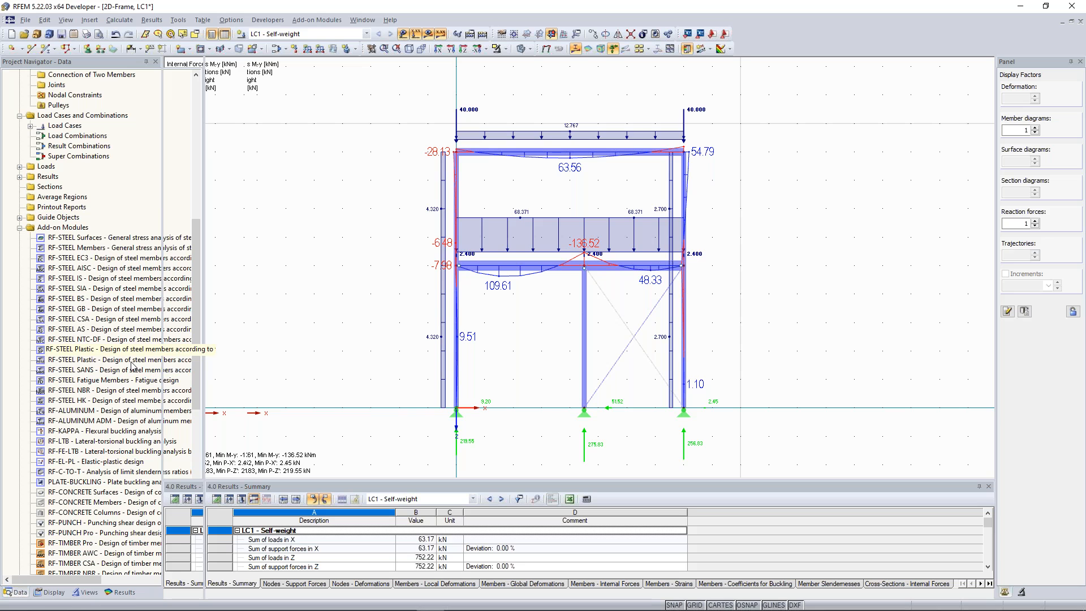
click(312, 19)
mouse_move(350, 100)
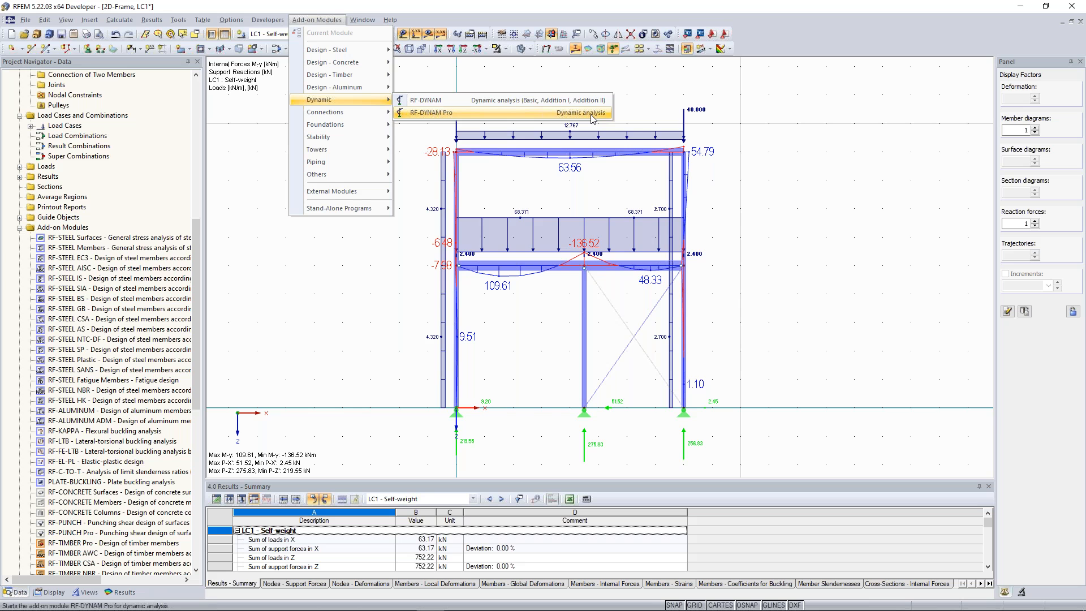
click(632, 109)
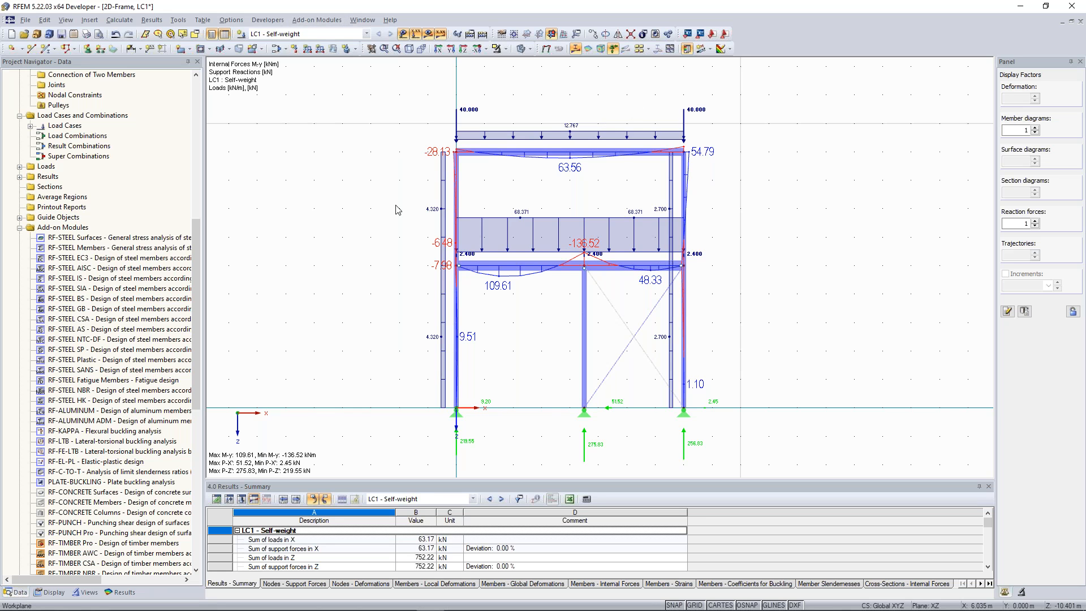
scroll(319, 254, down, 1)
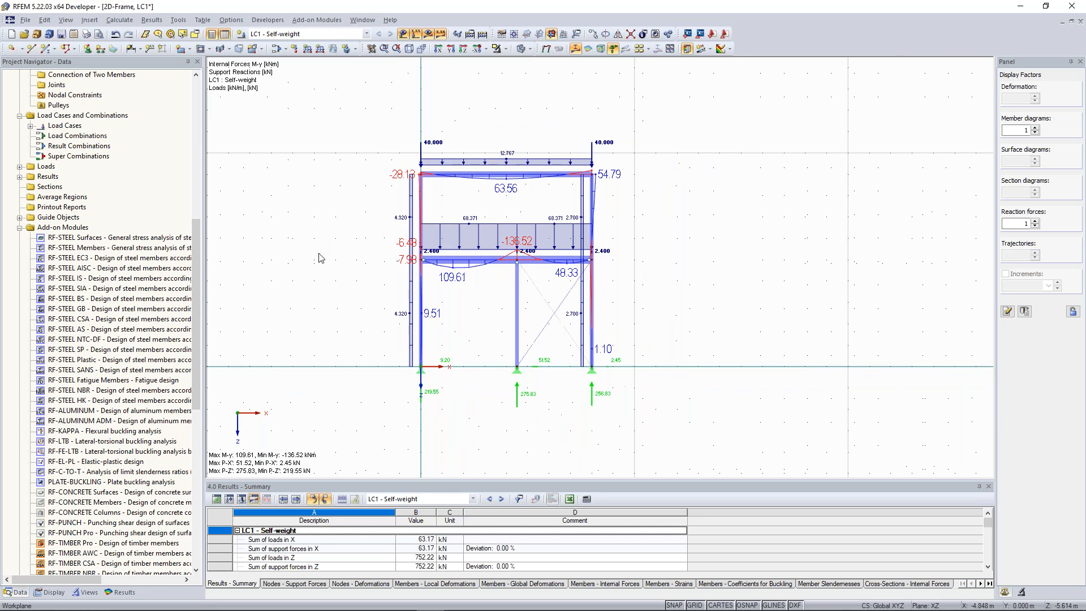
scroll(350, 224, down, 1)
middle_drag(349, 224, 353, 249)
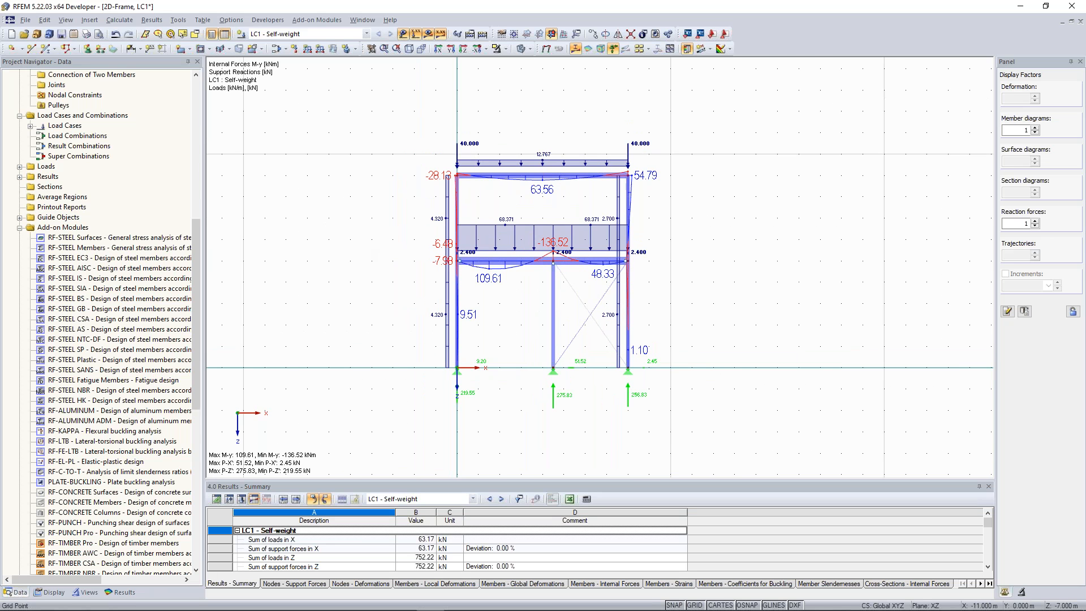
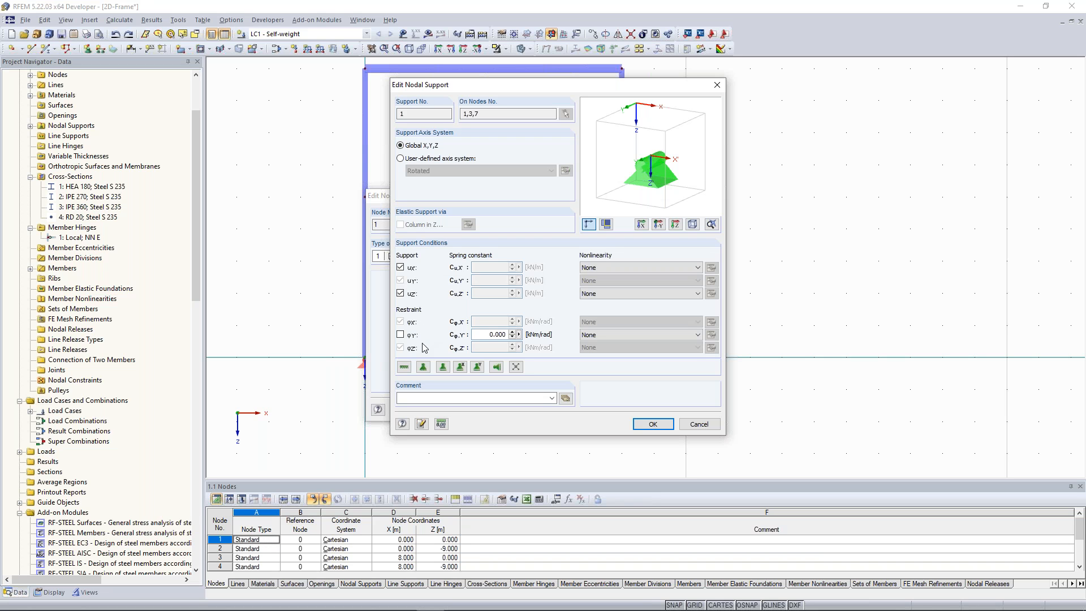
Step: Close the nodal support settings of node 1 without changes and bring the whole frame into view
click(716, 84)
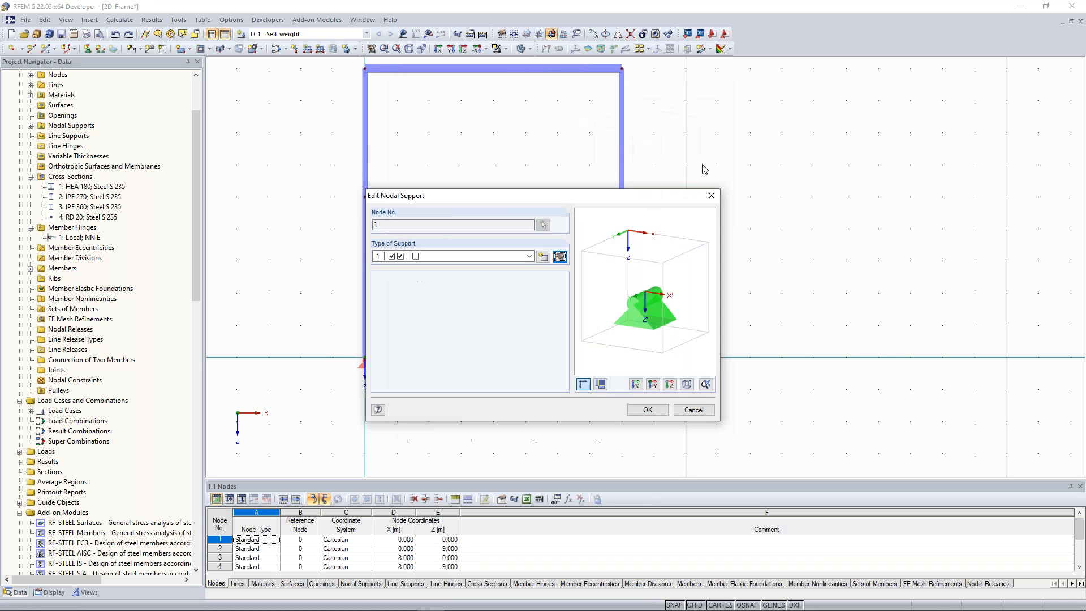
click(713, 195)
scroll(472, 168, down, 2)
middle_drag(467, 152, 505, 187)
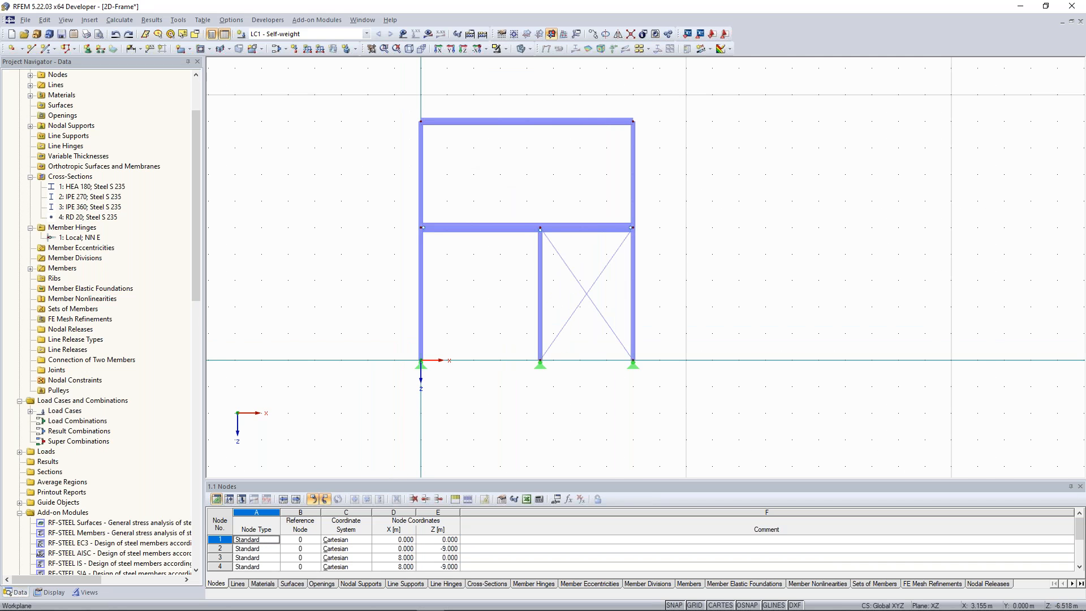
scroll(485, 189, up, 2)
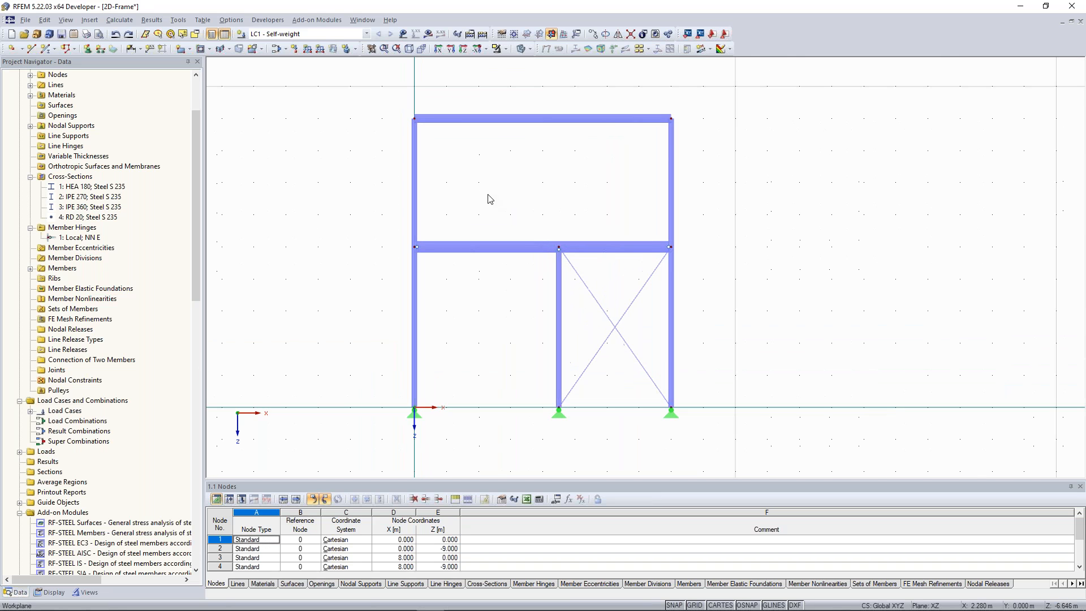
middle_drag(473, 186, 471, 169)
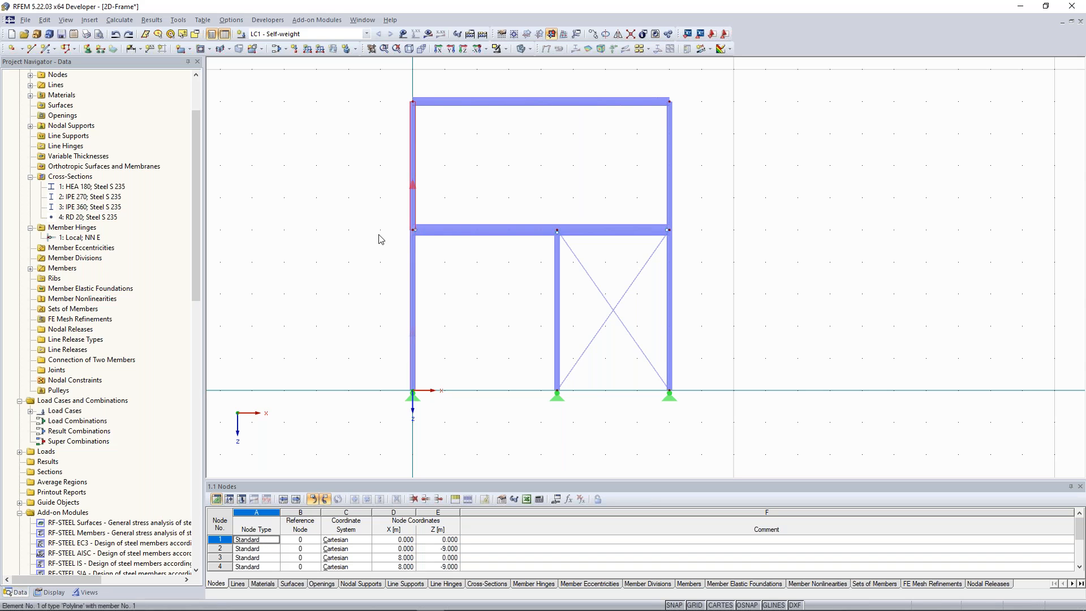
scroll(436, 289, up, 1)
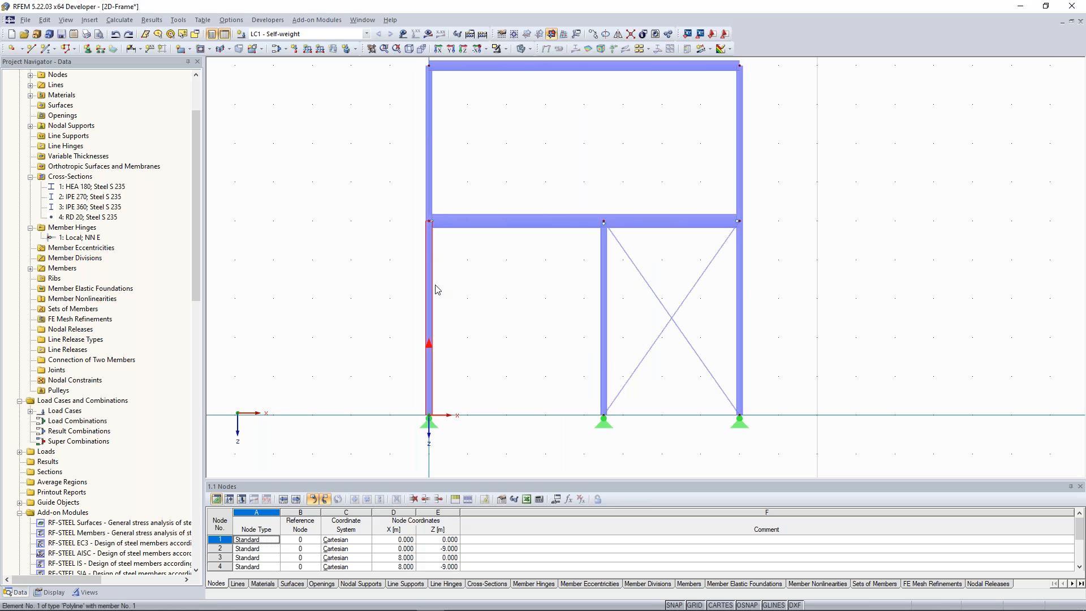
middle_drag(436, 290, 416, 325)
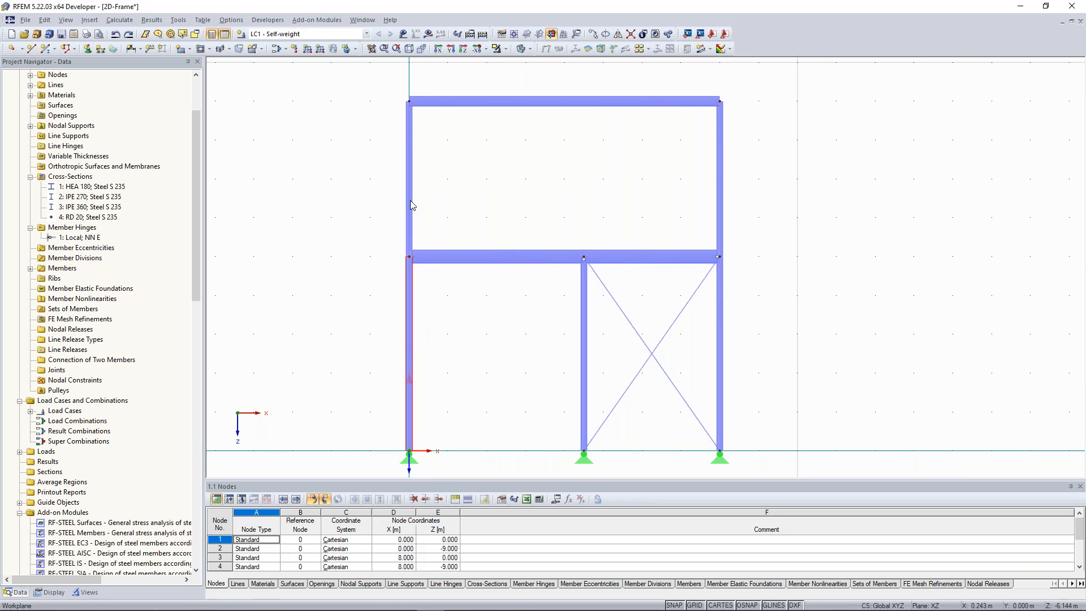
middle_drag(360, 251, 381, 232)
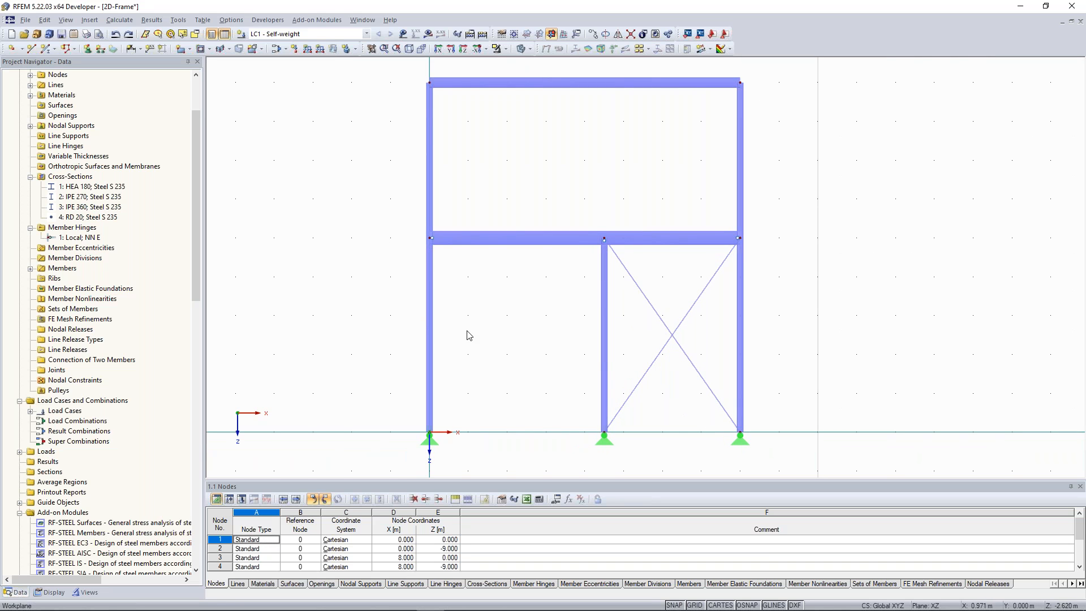
drag(460, 387, 391, 64)
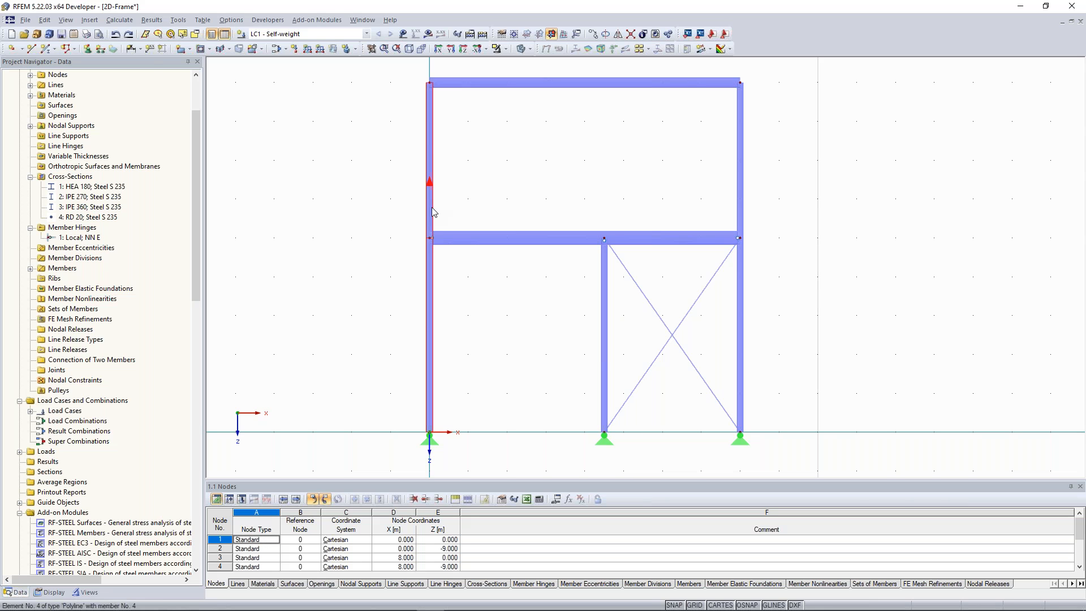
Step: Start a new set of members from the lower and upper members of the left column, numbers 1 and 4
click(52, 48)
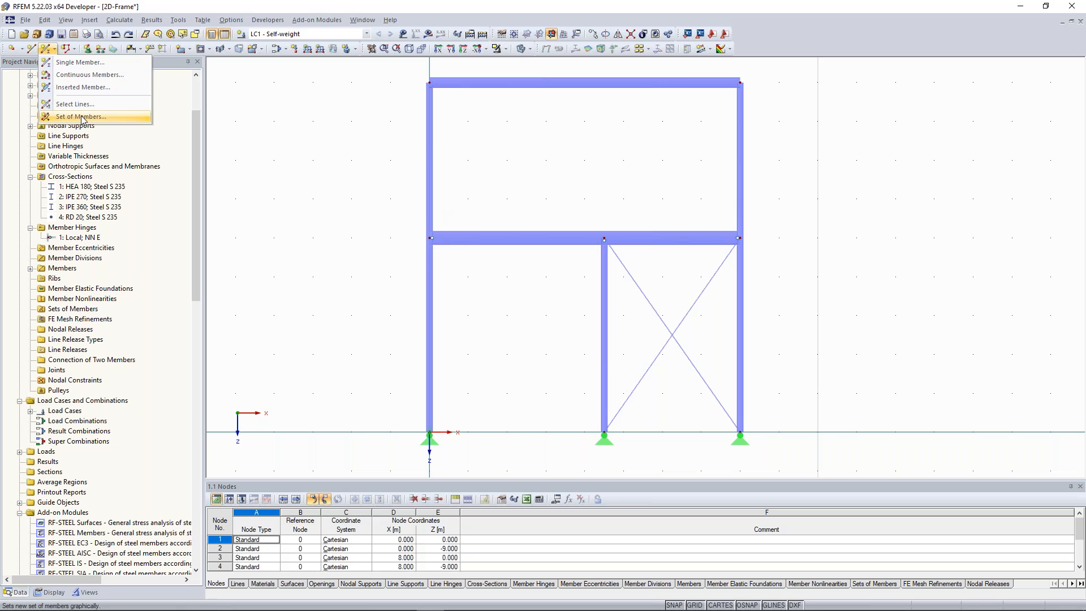
click(82, 117)
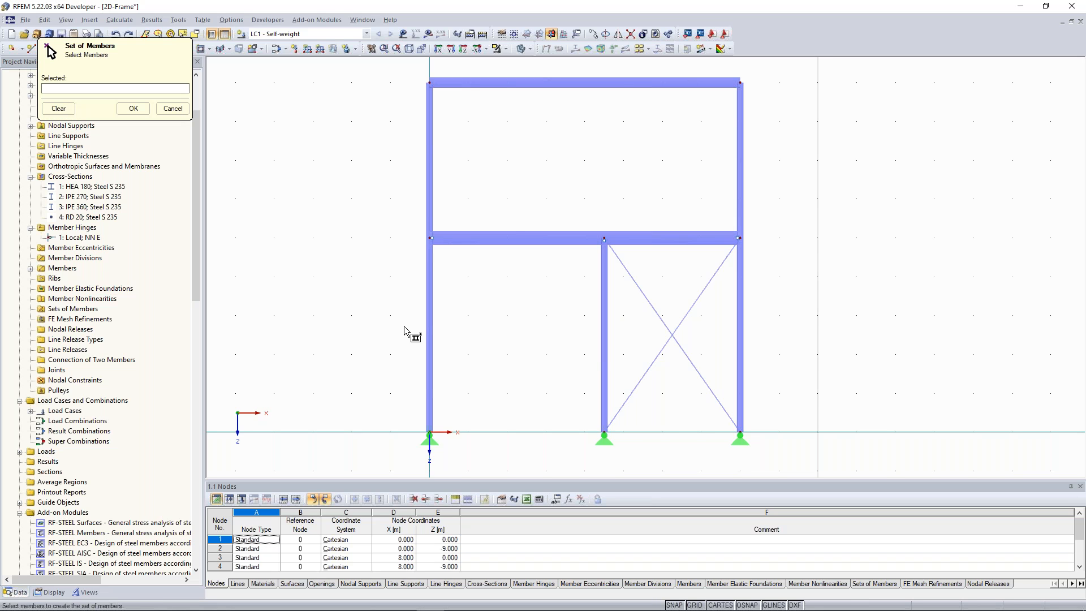
click(428, 318)
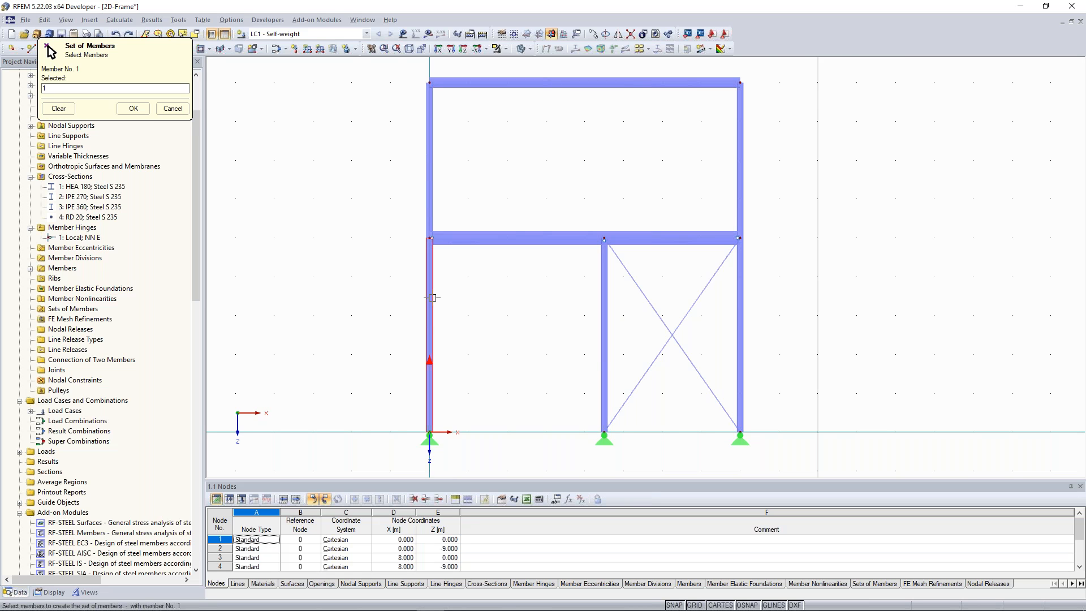
click(429, 181)
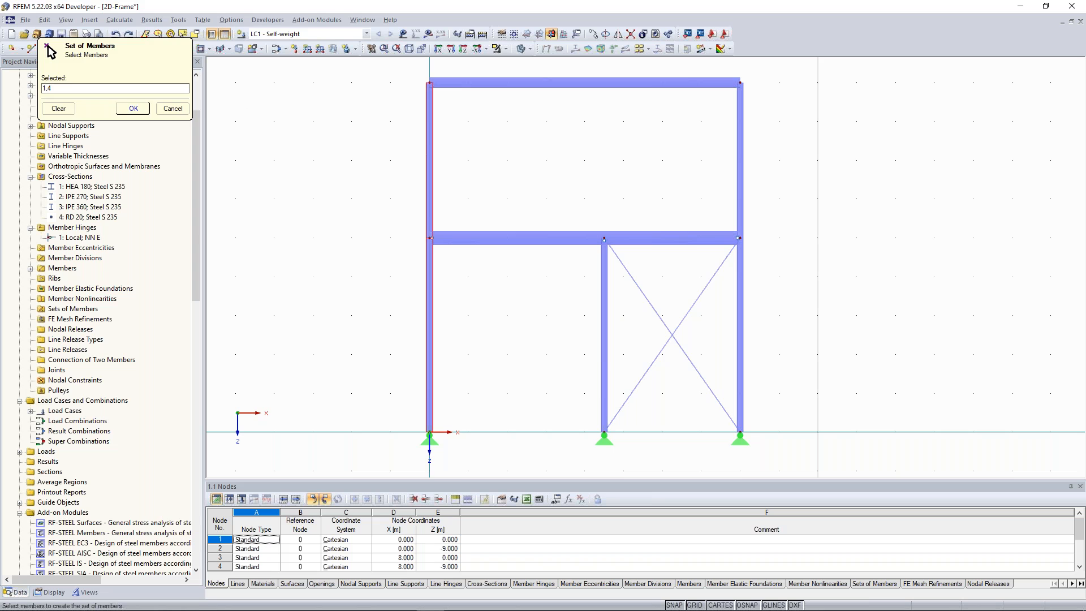
click(134, 108)
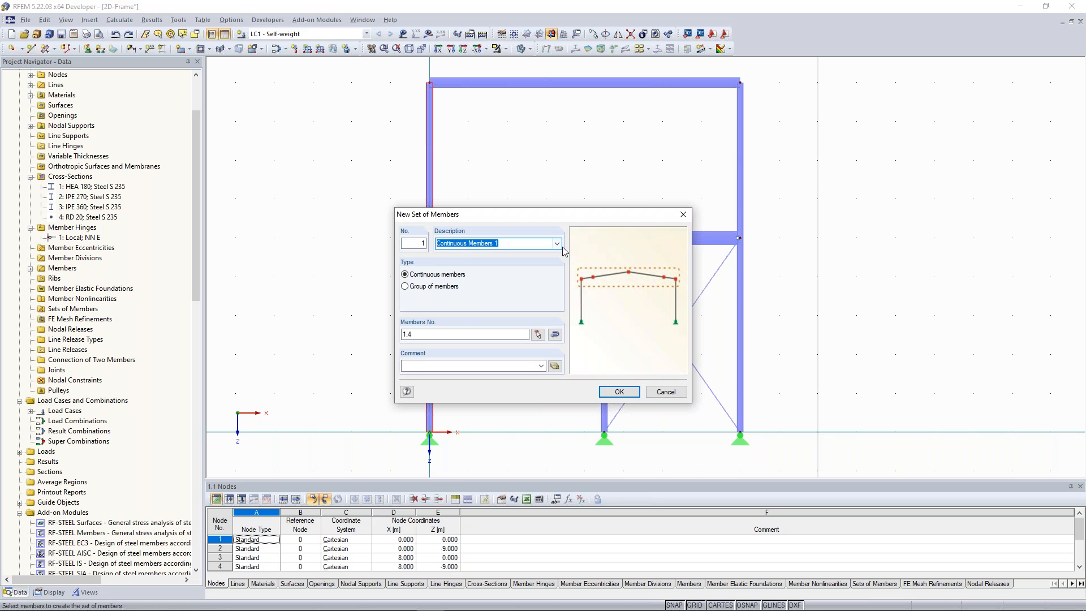
Step: Describe the set as Column, keep its type as continuous members, and create it
click(559, 244)
click(495, 304)
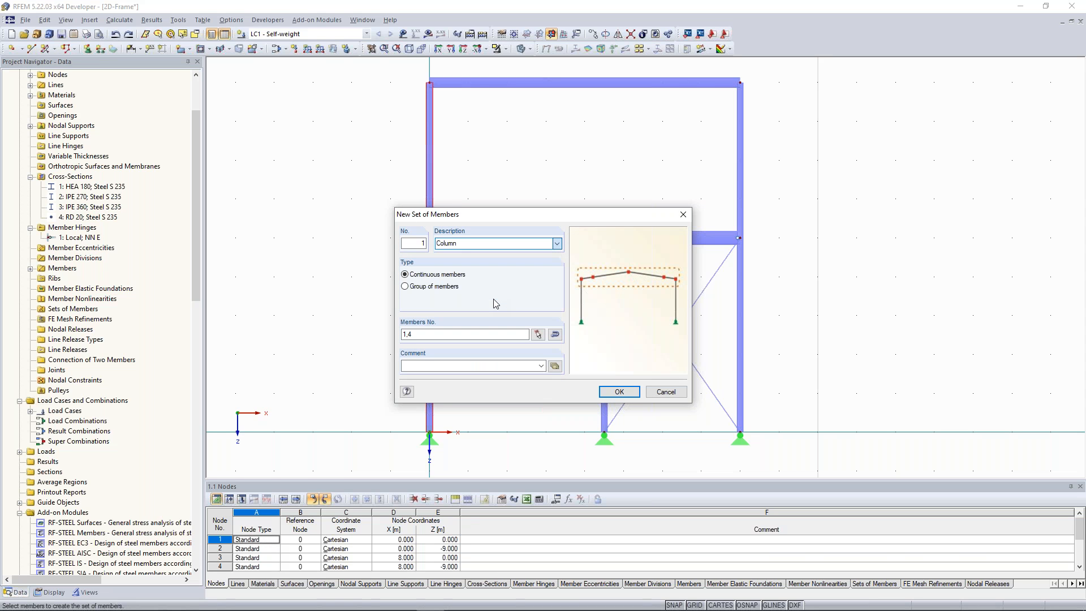
click(557, 243)
click(557, 243)
drag(585, 214, 859, 103)
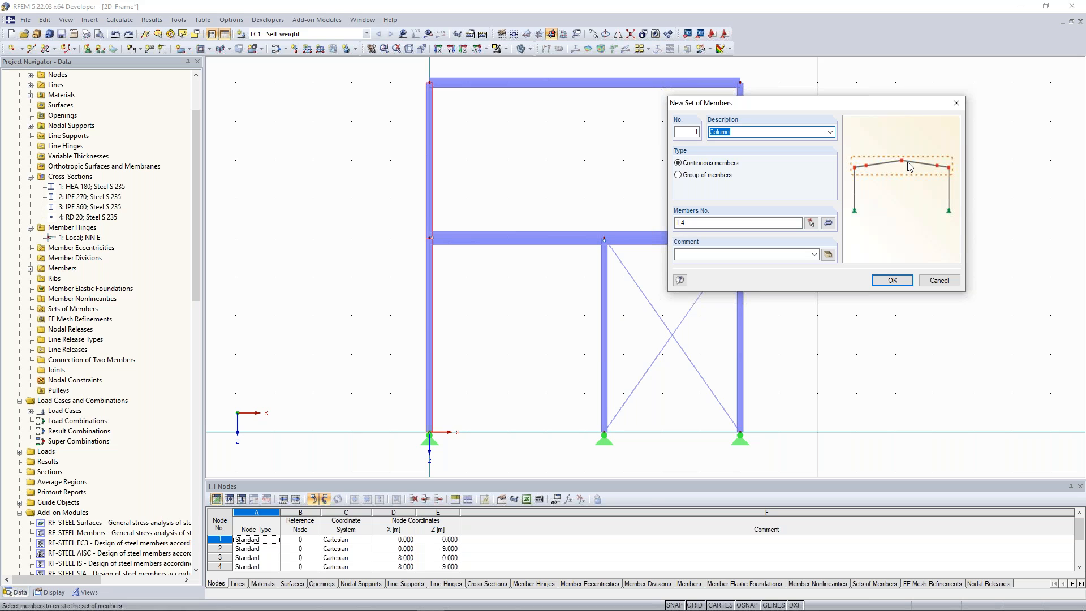
key(Return)
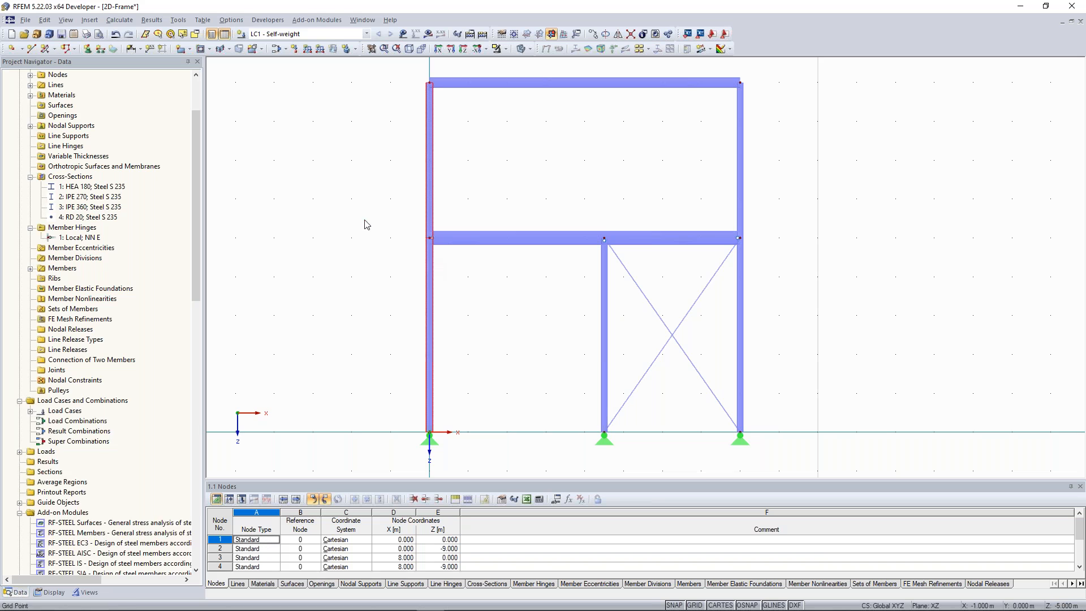
Step: Switch the frame to wireframe display and inspect the Column set of members along the left column
scroll(452, 221, up, 5)
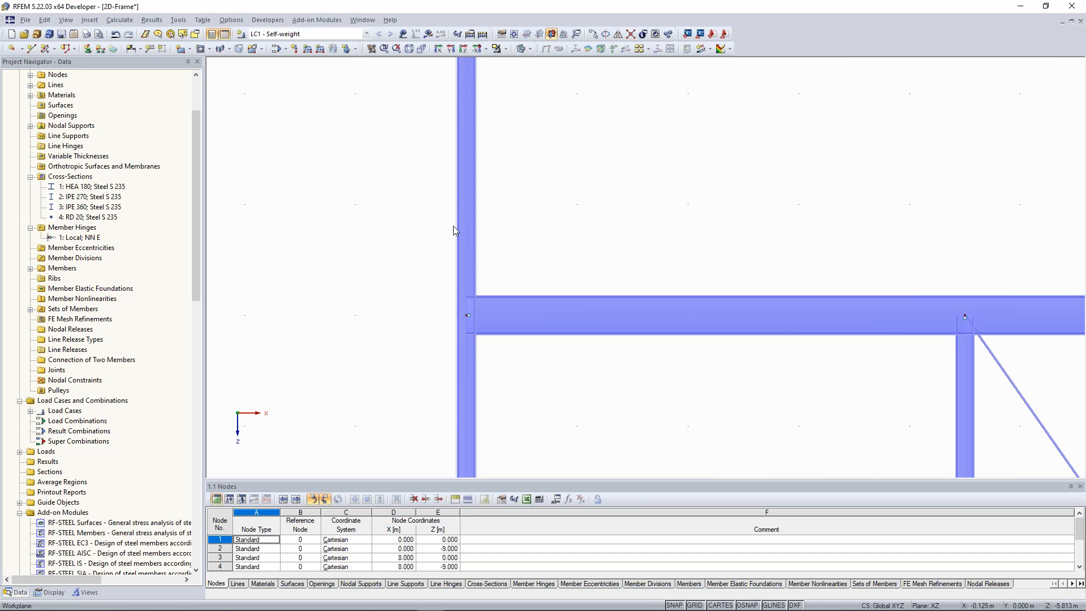
scroll(429, 310, up, 1)
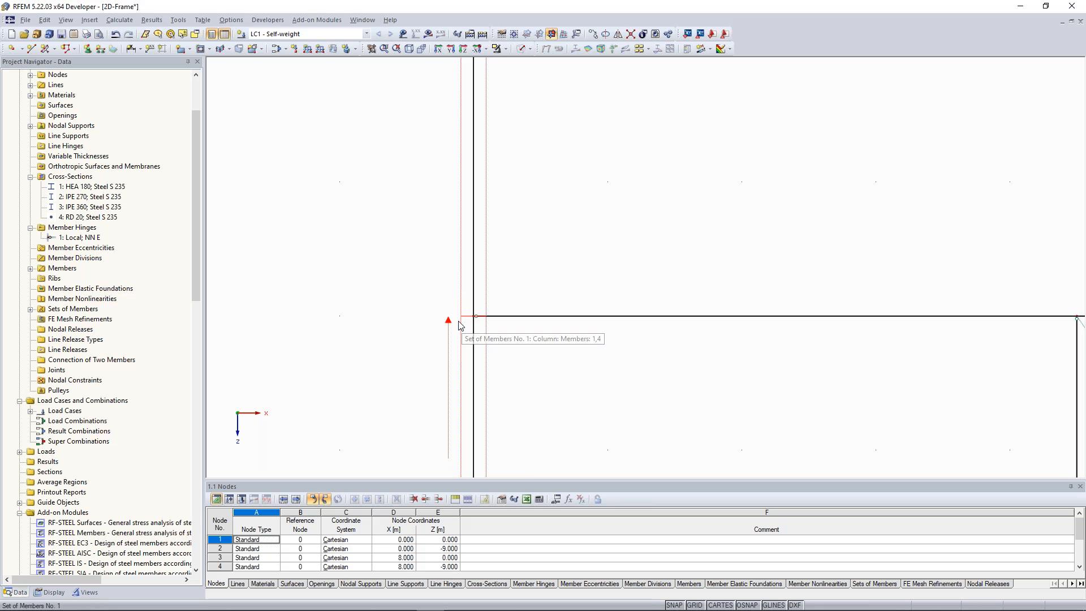
key(F8)
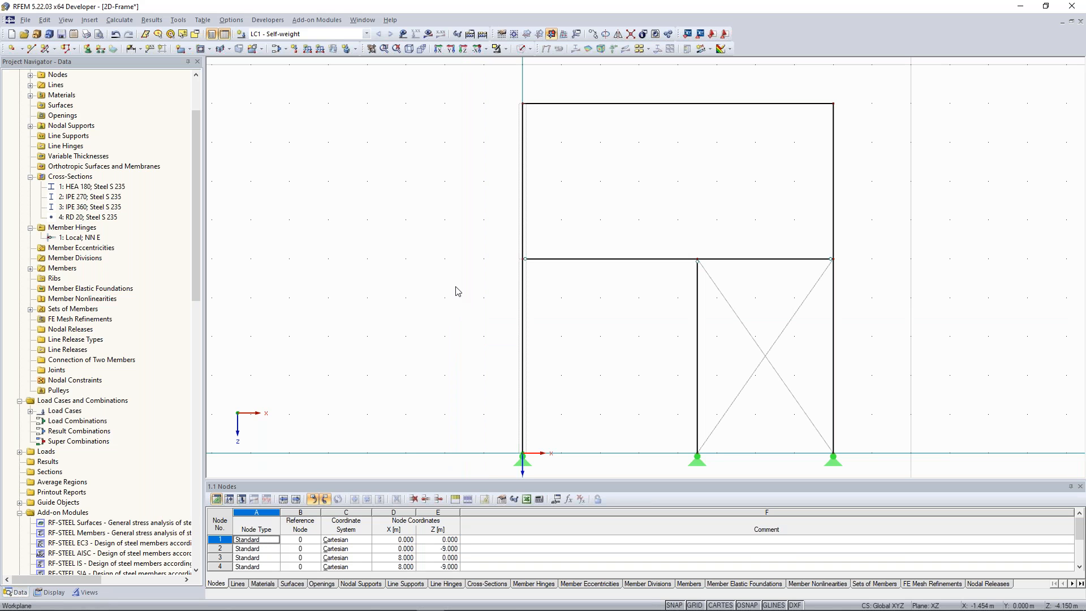
scroll(430, 270, up, 1)
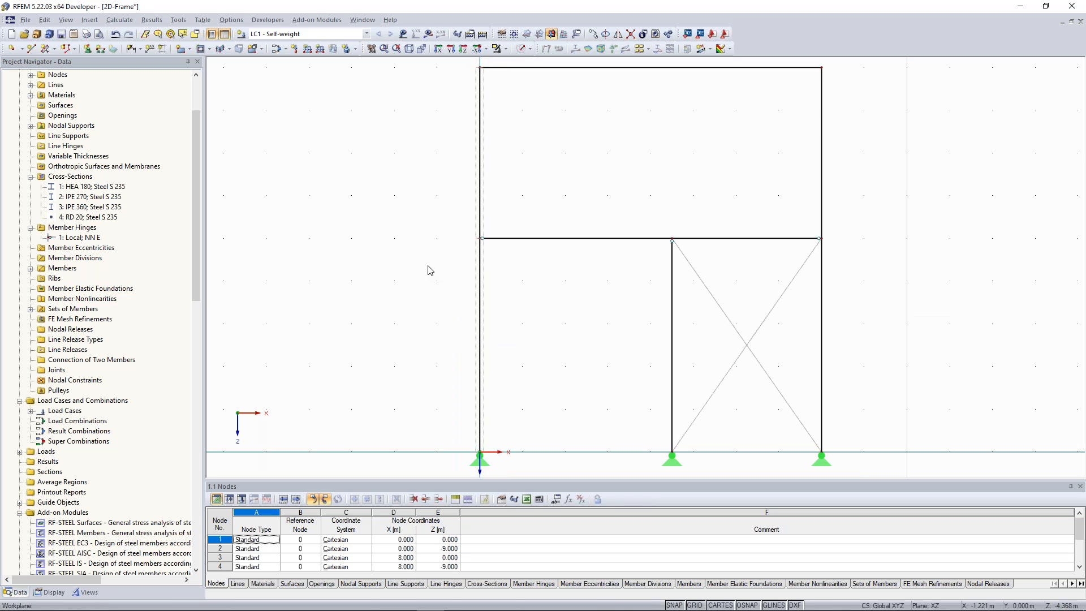
middle_drag(474, 244, 480, 257)
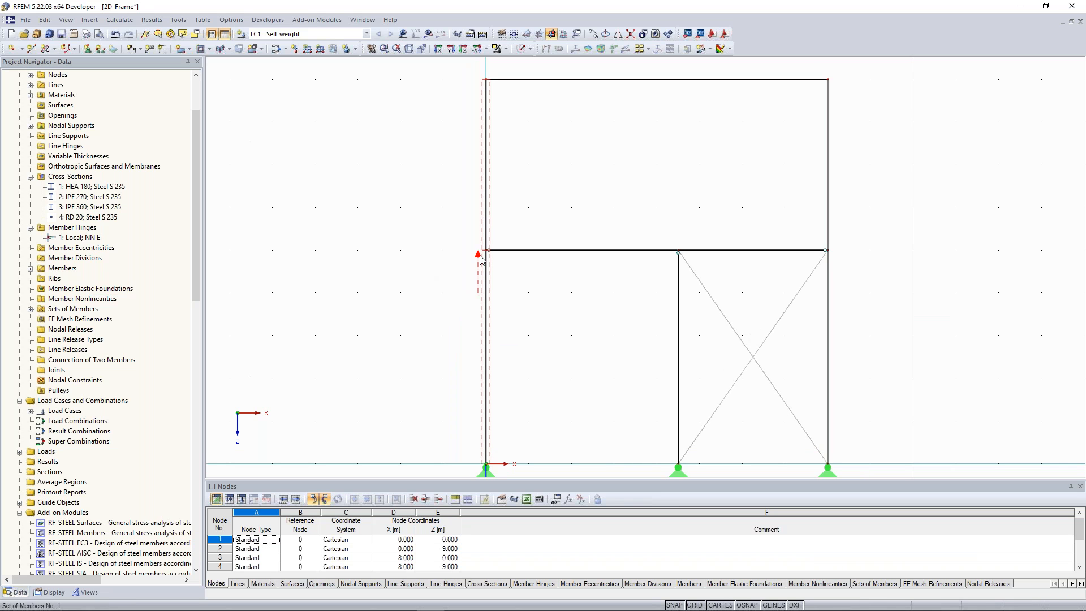
middle_drag(439, 291, 453, 279)
scroll(451, 277, down, 2)
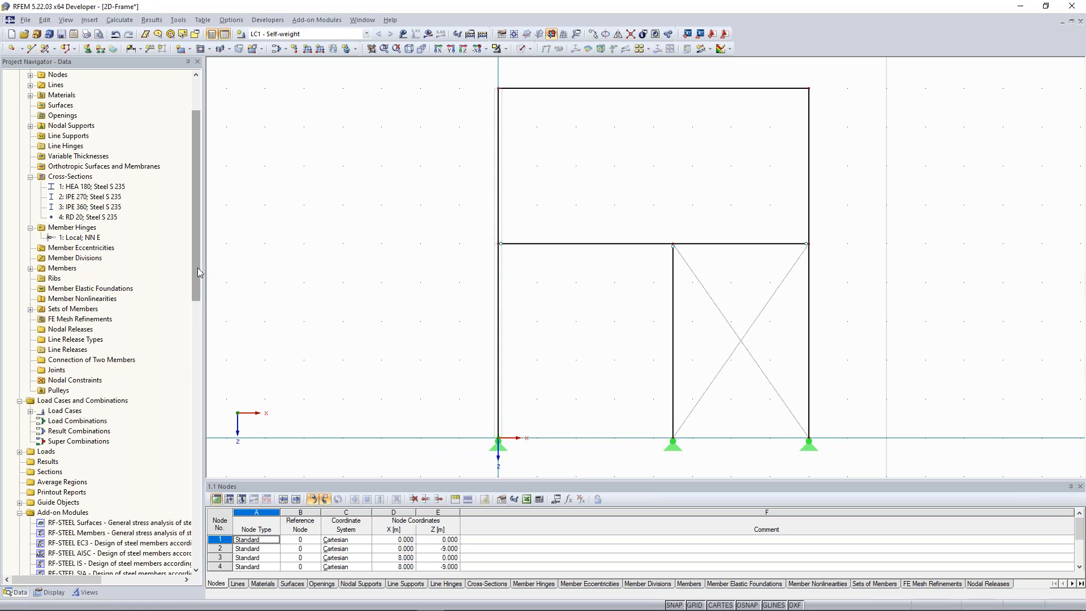
drag(200, 272, 199, 335)
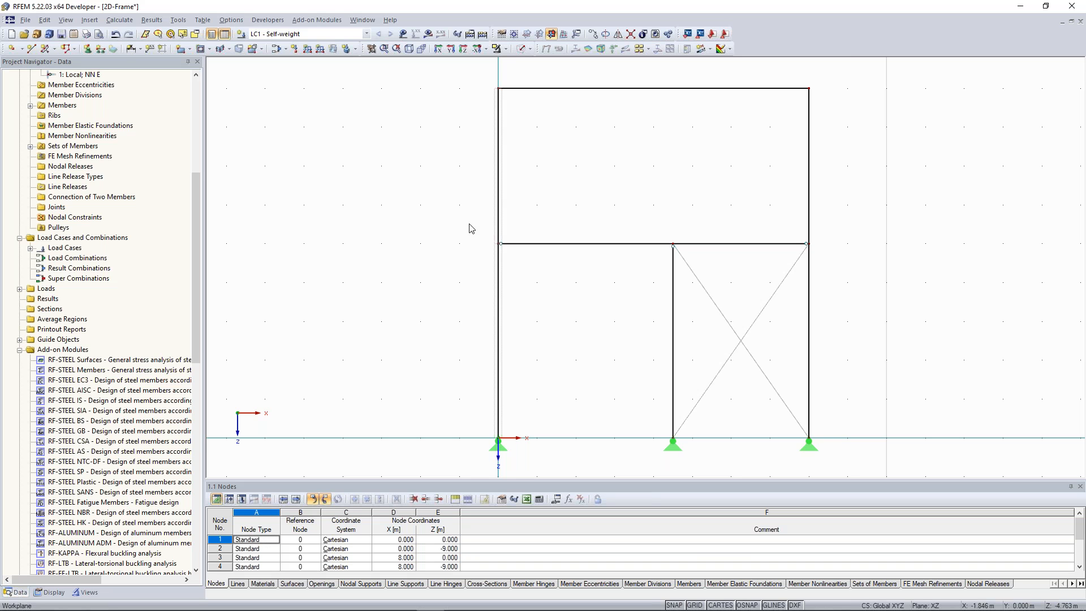
scroll(473, 230, down, 1)
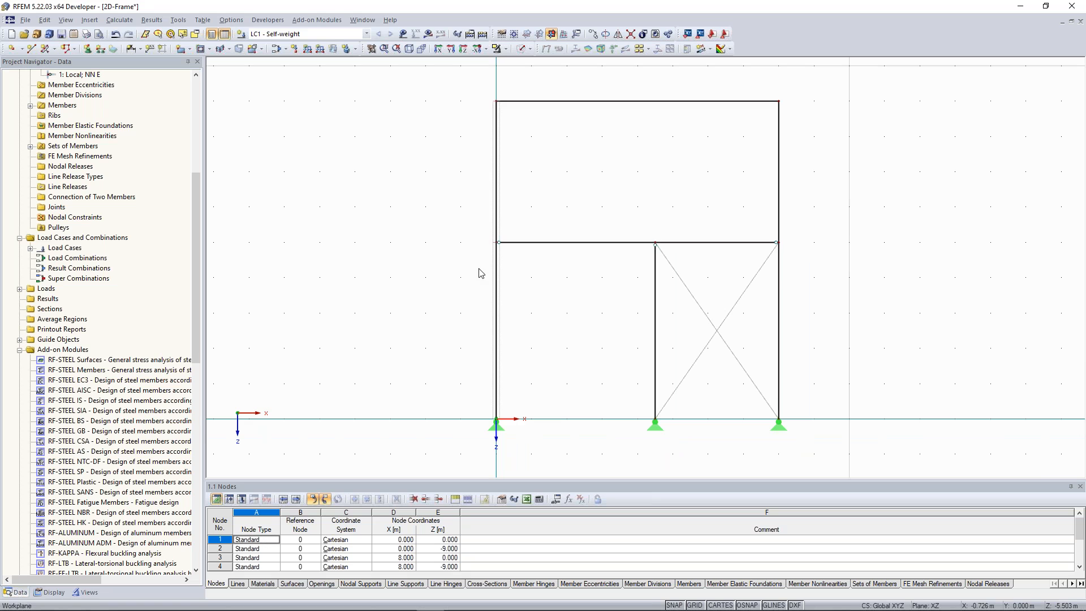
scroll(494, 280, up, 1)
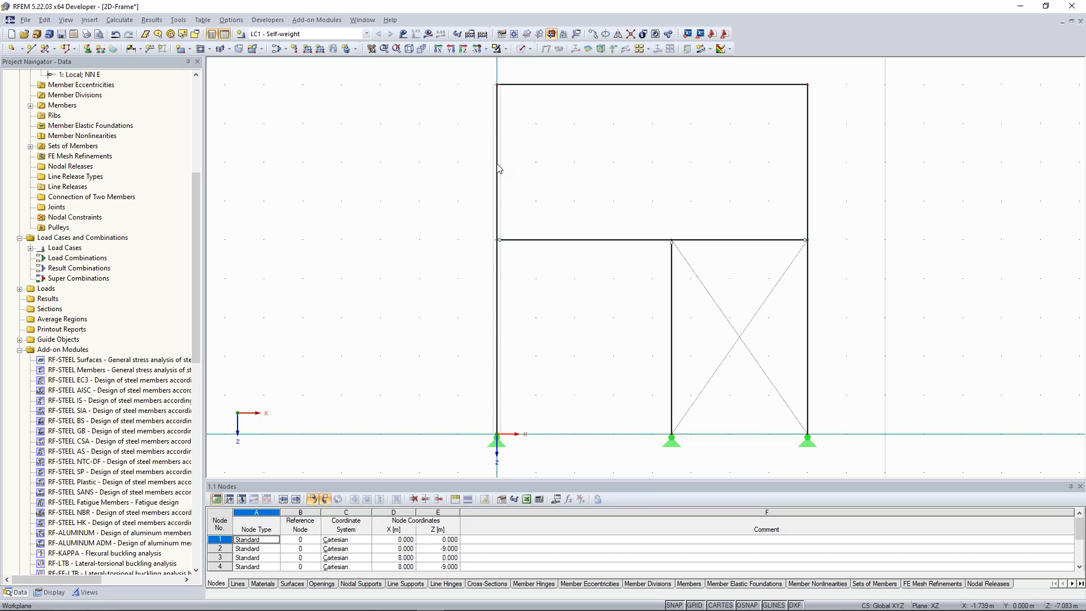
Step: Try a uniform 2.700 kN/m global X load on the Column set of members, and undo it
scroll(503, 226, down, 2)
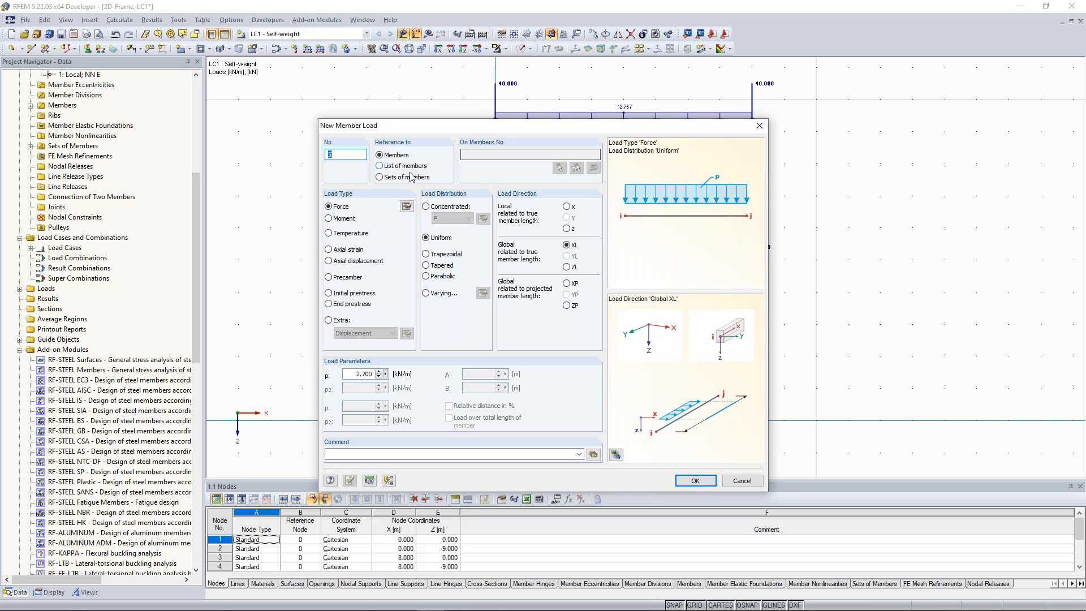
click(411, 177)
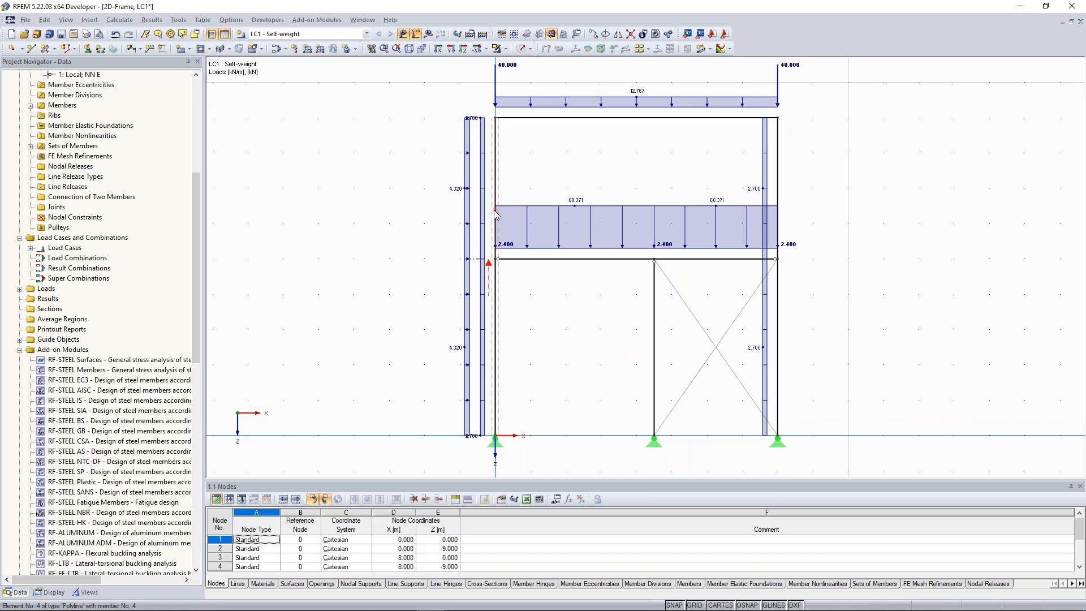
key(ctrl+z)
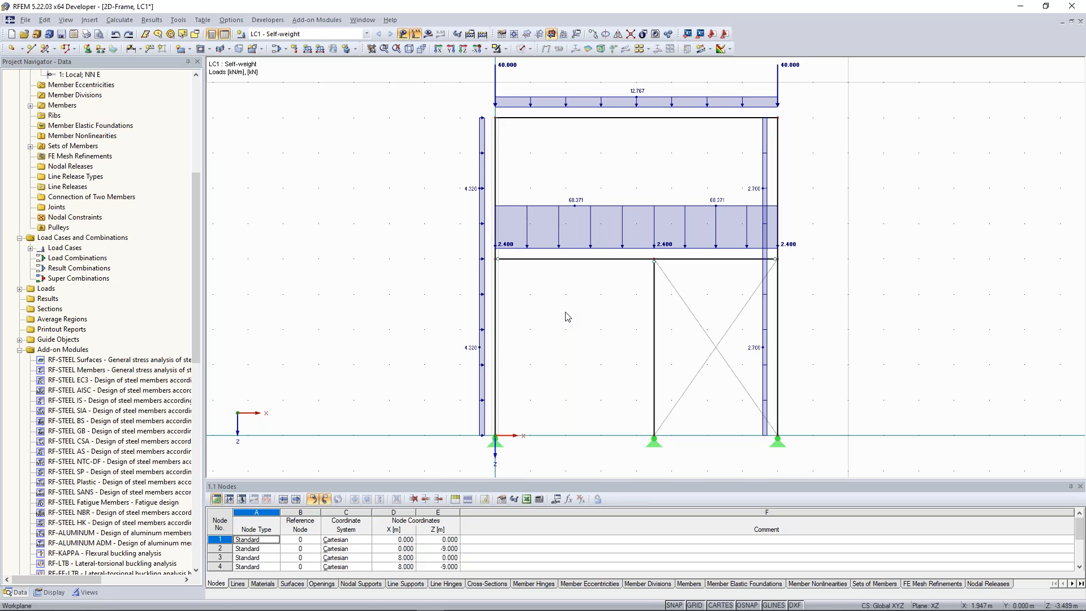
scroll(461, 312, down, 1)
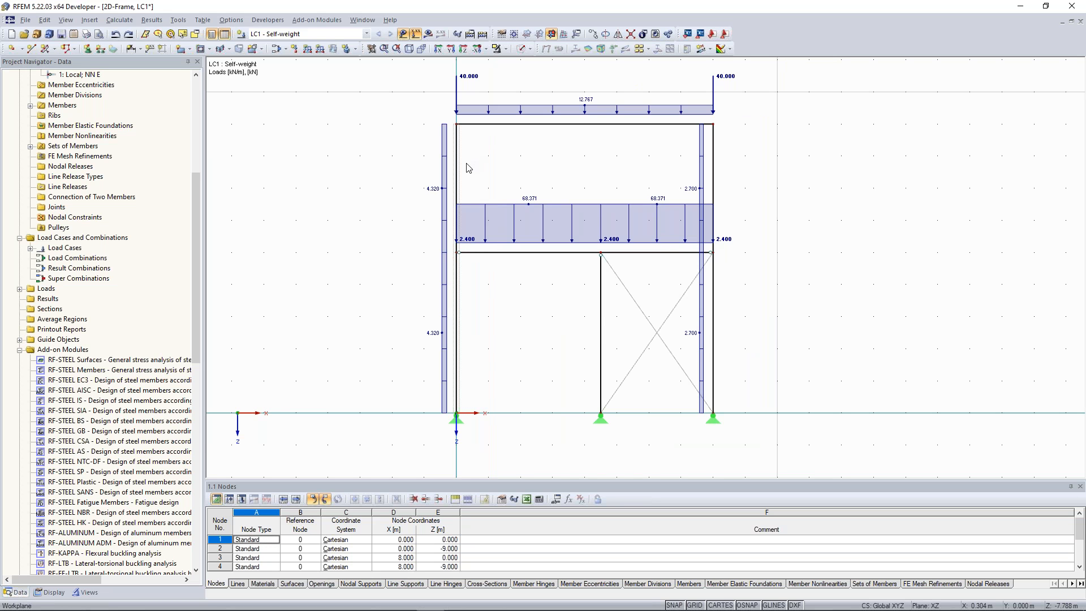
middle_drag(473, 181, 499, 172)
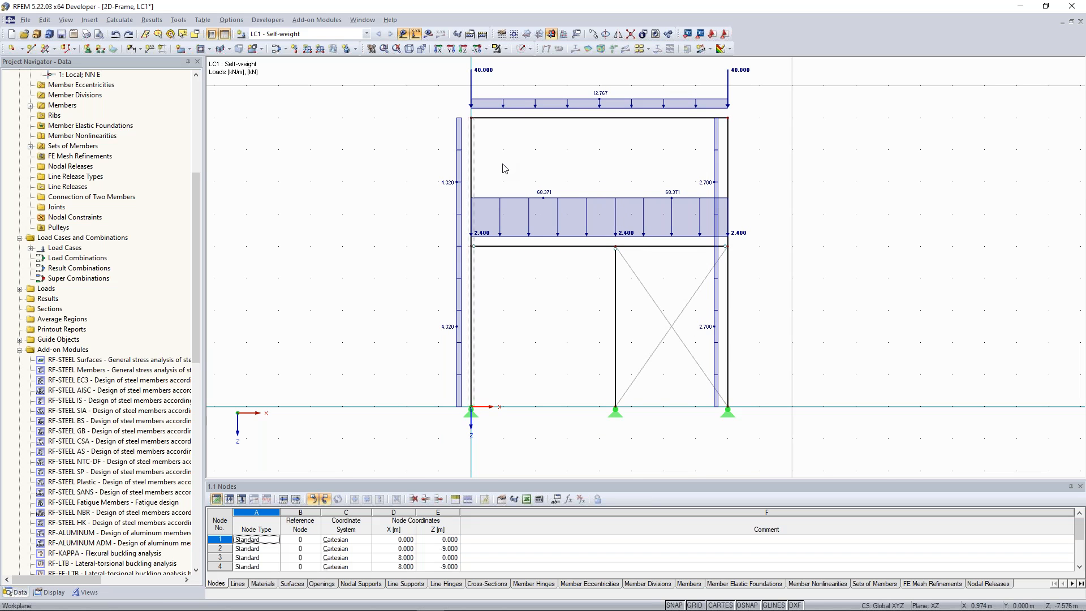
middle_drag(473, 303, 472, 300)
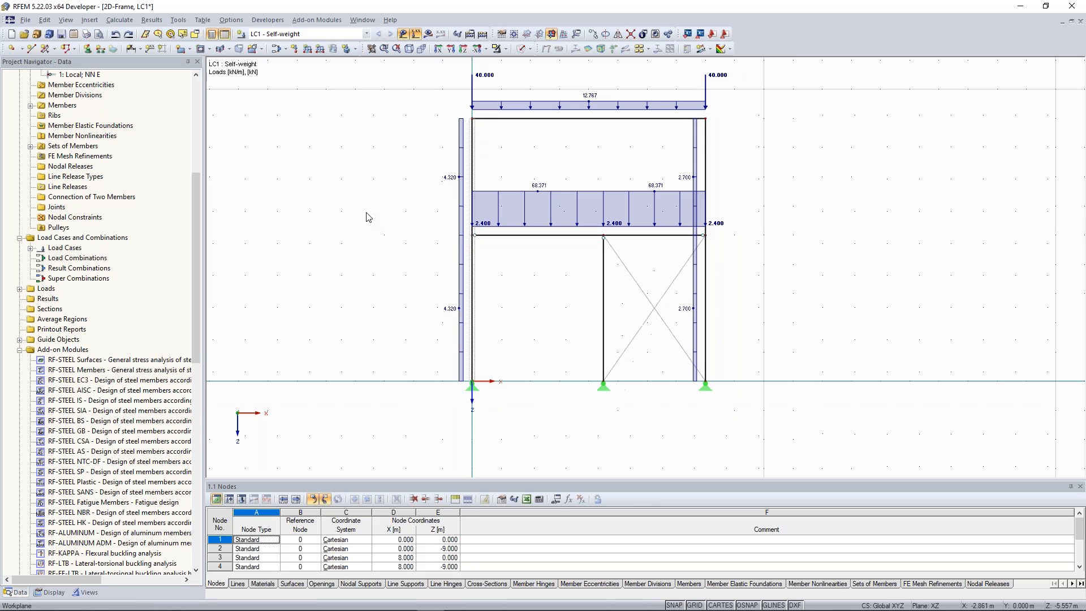
middle_drag(382, 232, 396, 238)
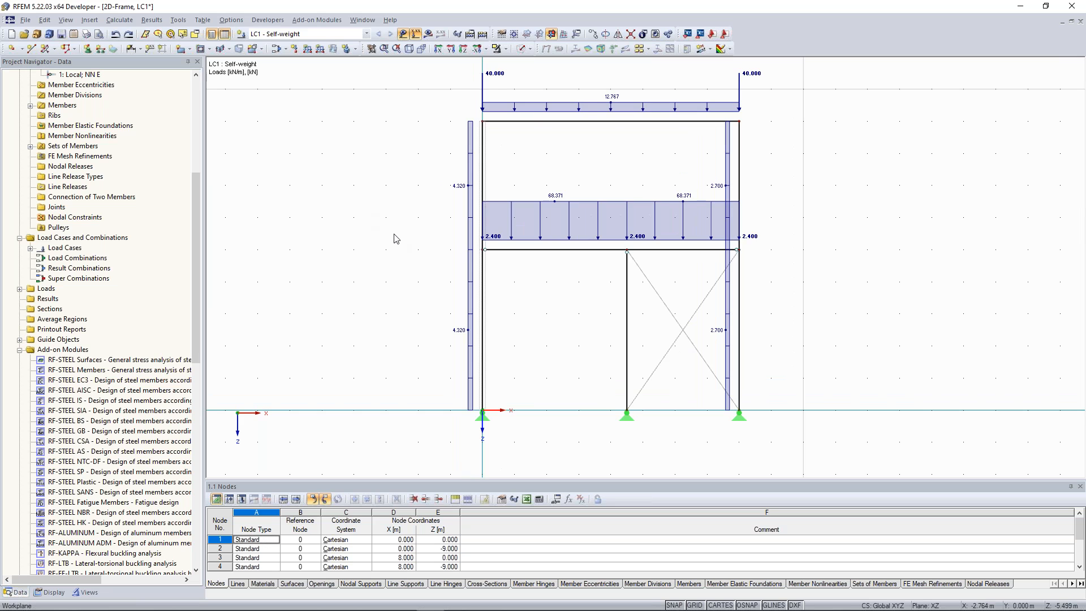
middle_drag(494, 305, 476, 312)
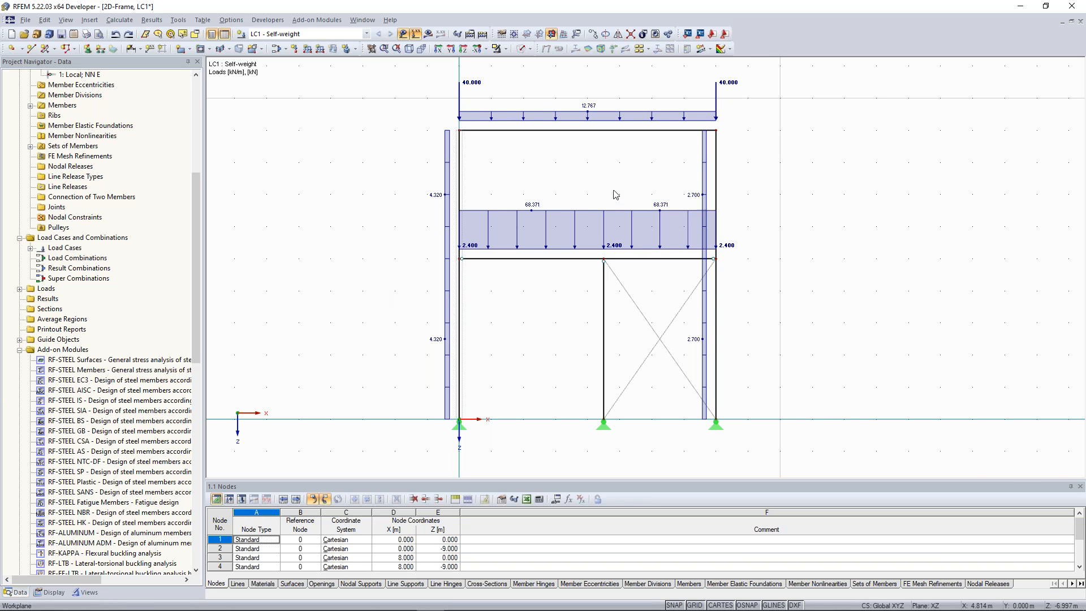
middle_drag(614, 190, 528, 178)
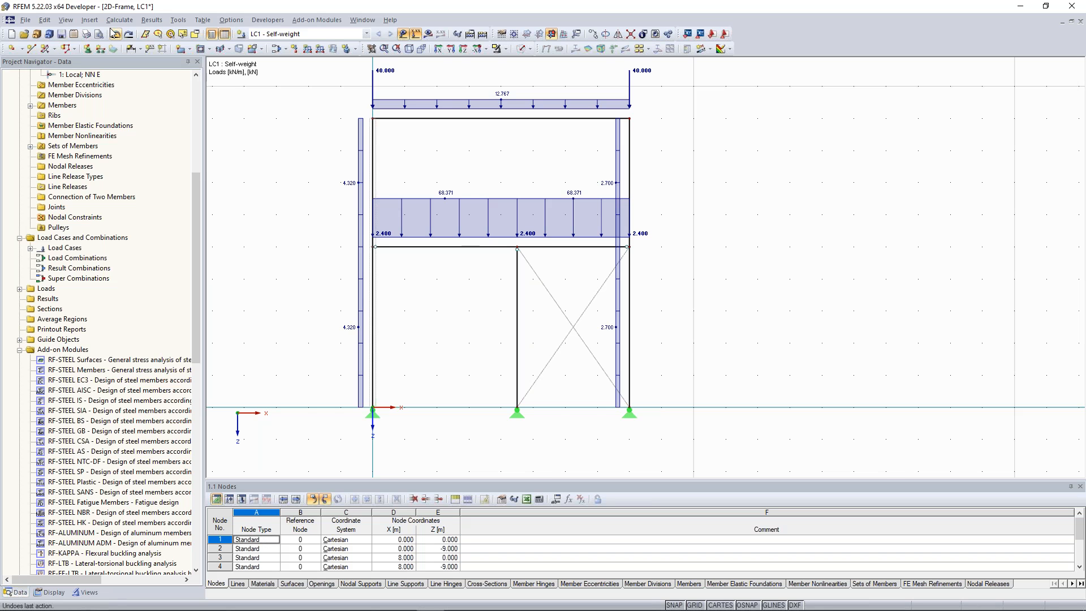
Step: Create a set of continuous members from members 2 and 6 of the right column, keeping the suggested description
scroll(646, 261, up, 1)
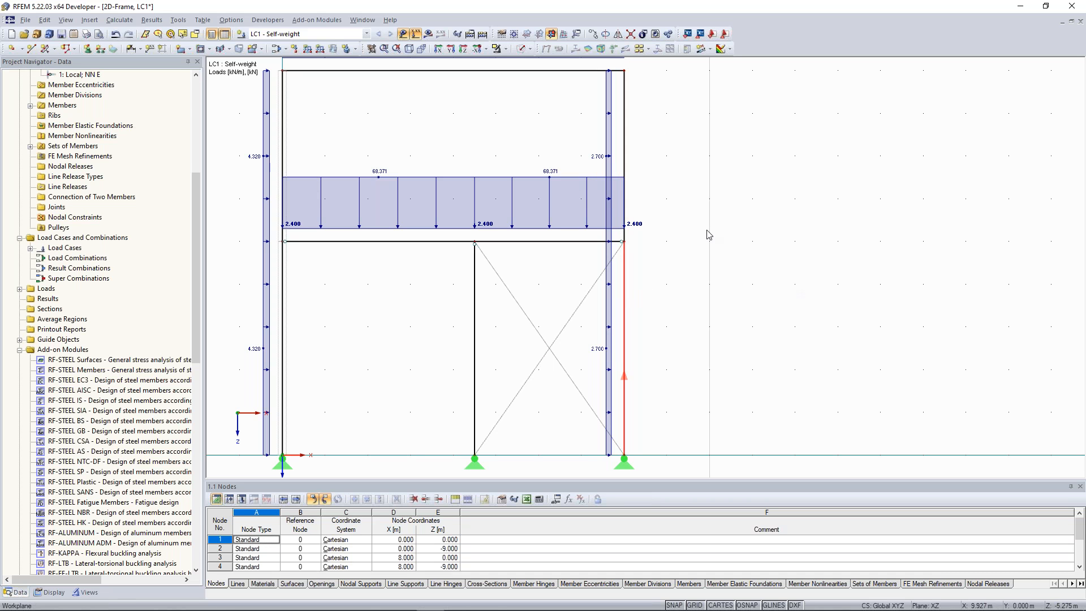
right_click(624, 117)
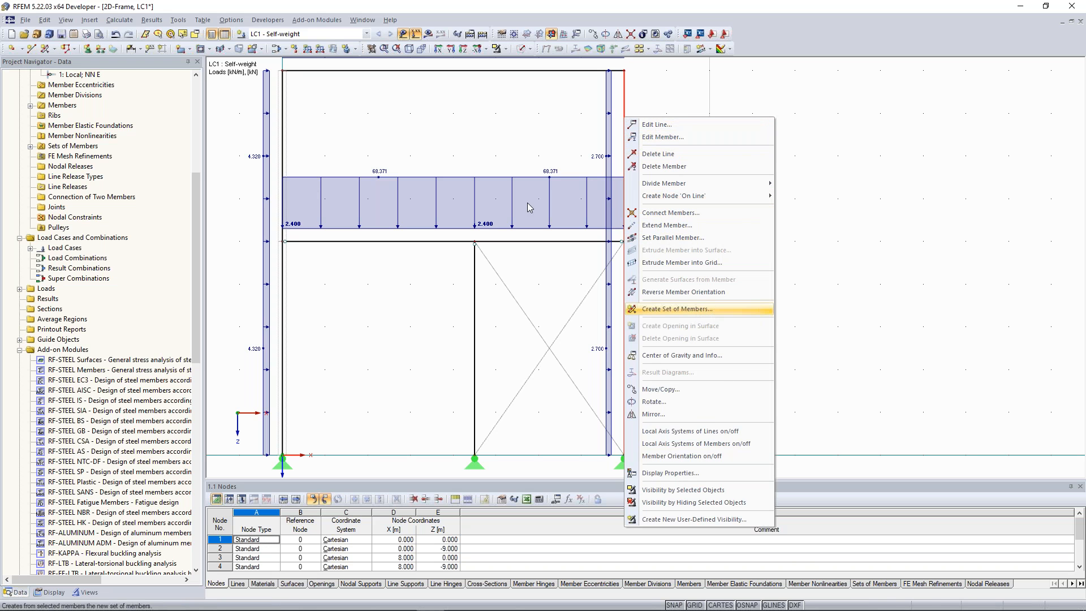
click(695, 309)
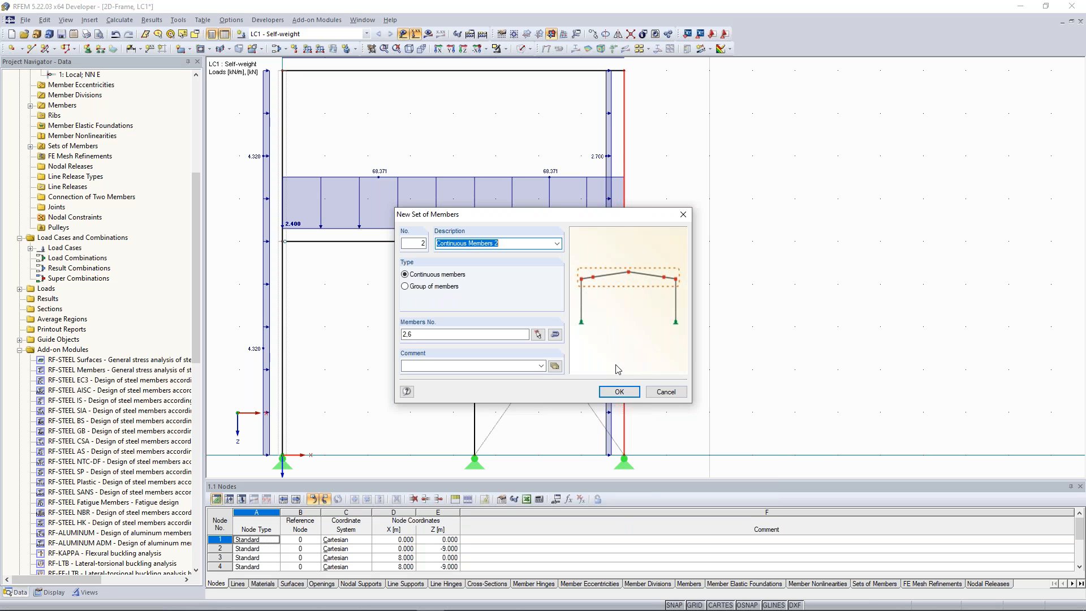
key(Return)
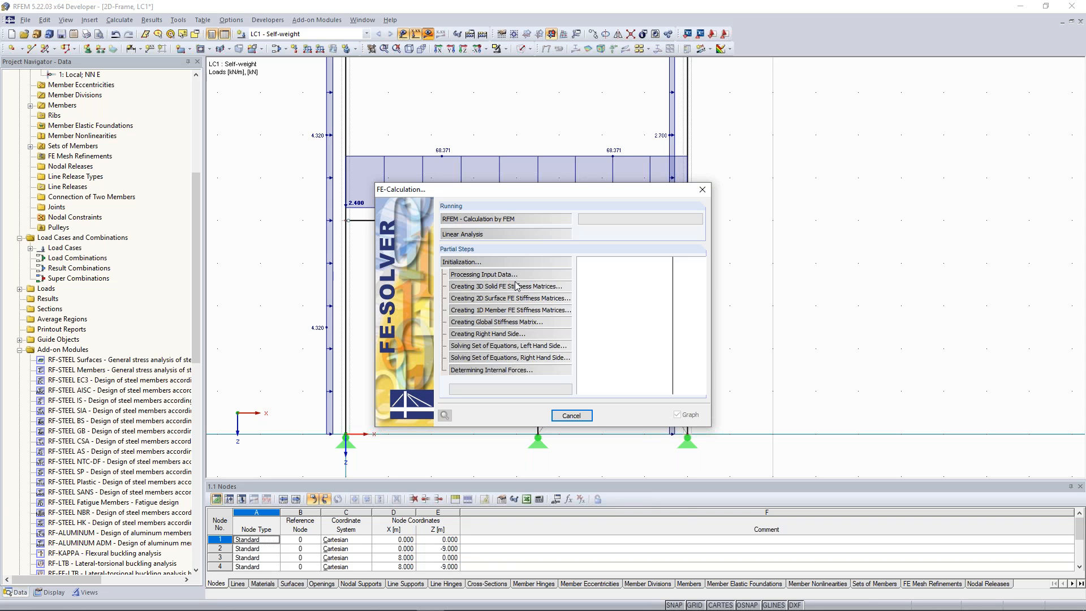
Step: Calculate load case LC1 and show the My internal forces and support reactions for the whole frame
right_click(358, 232)
click(384, 271)
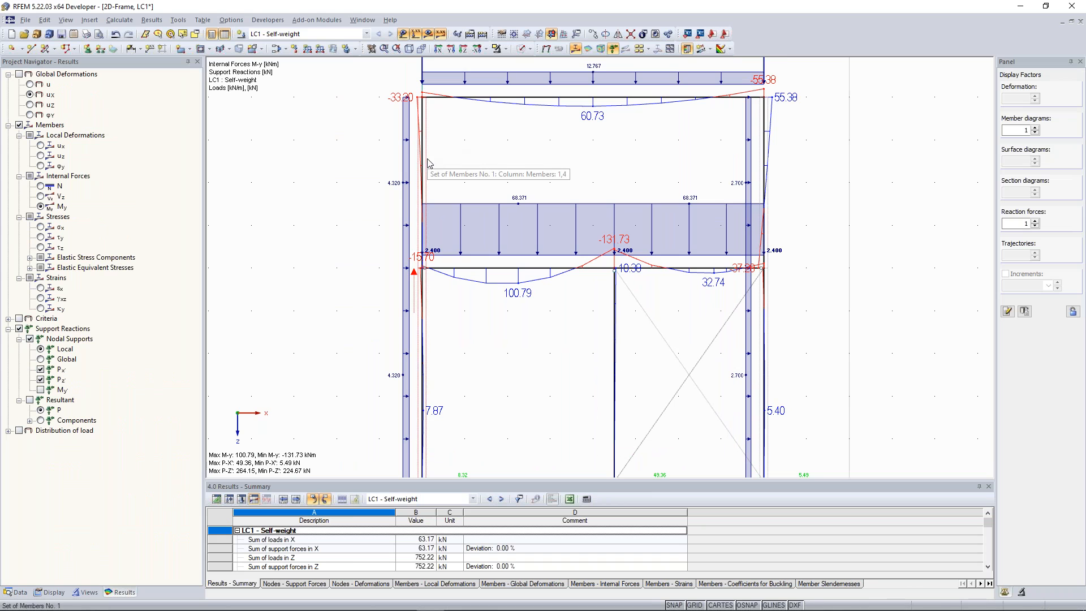
scroll(432, 162, down, 3)
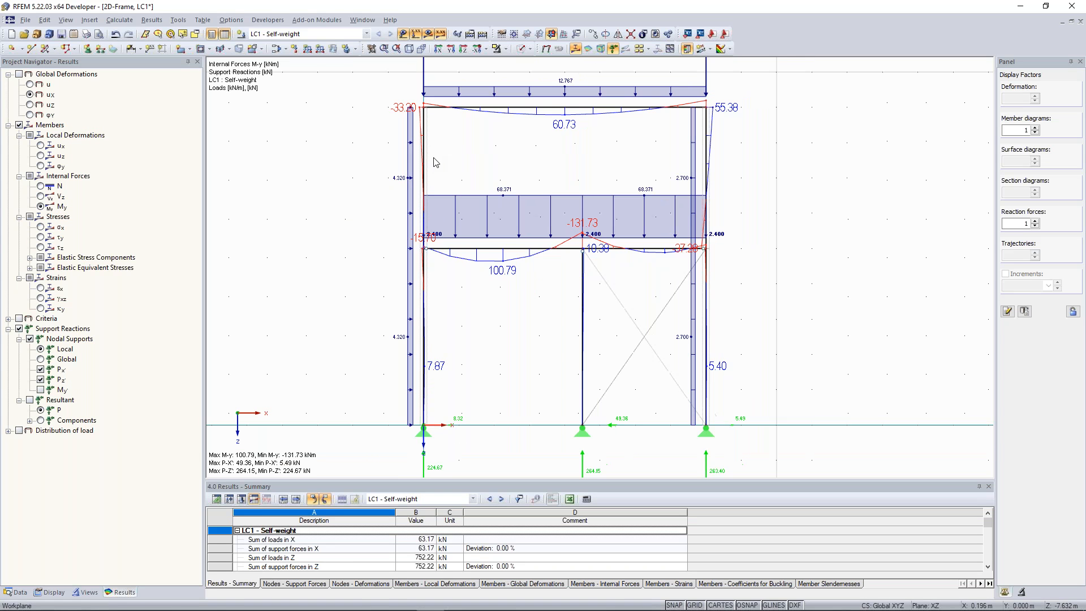
middle_drag(436, 166, 438, 171)
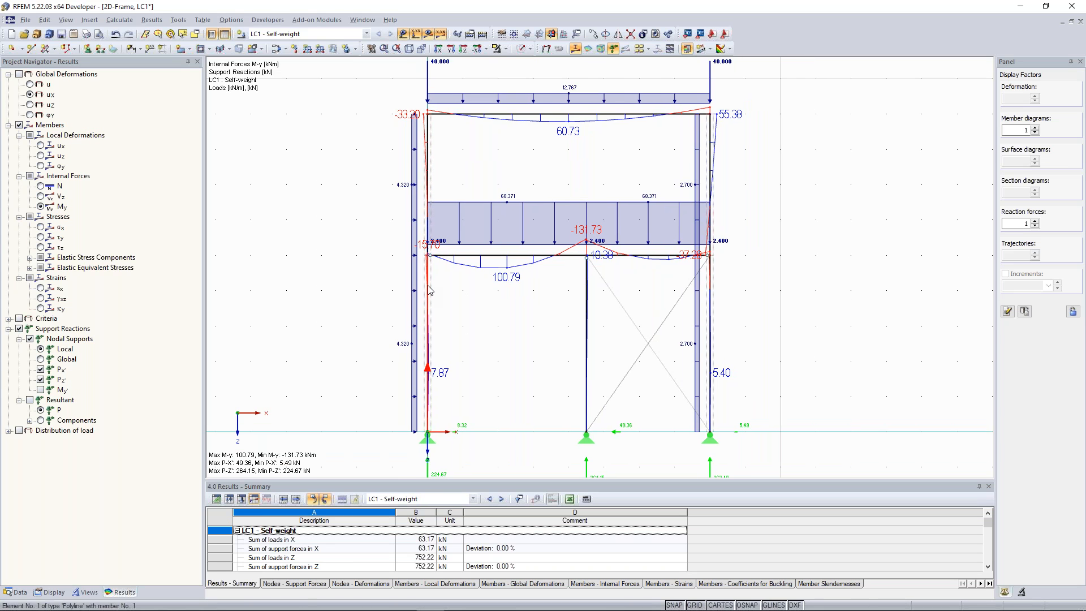
Step: Bring up the commands available for the Column set of members on the left column
right_click(429, 176)
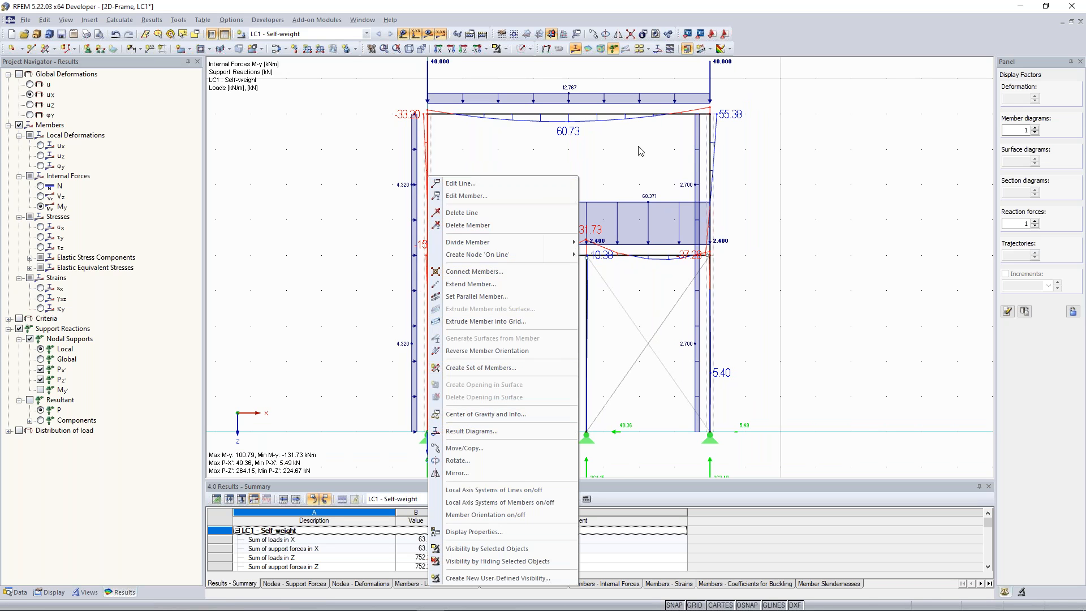
key(Escape)
scroll(437, 292, up, 2)
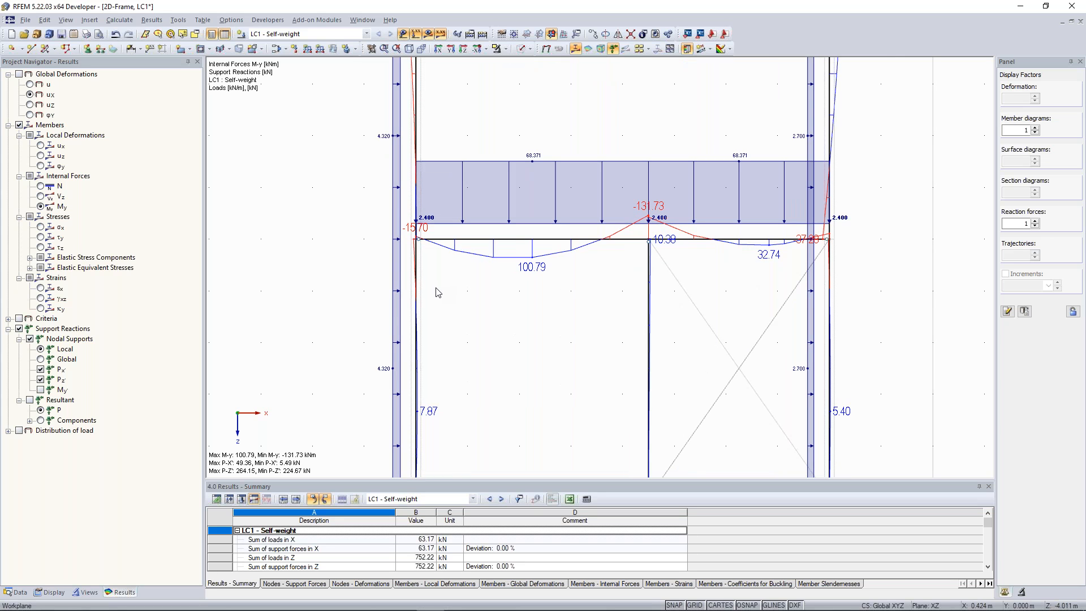
right_click(422, 260)
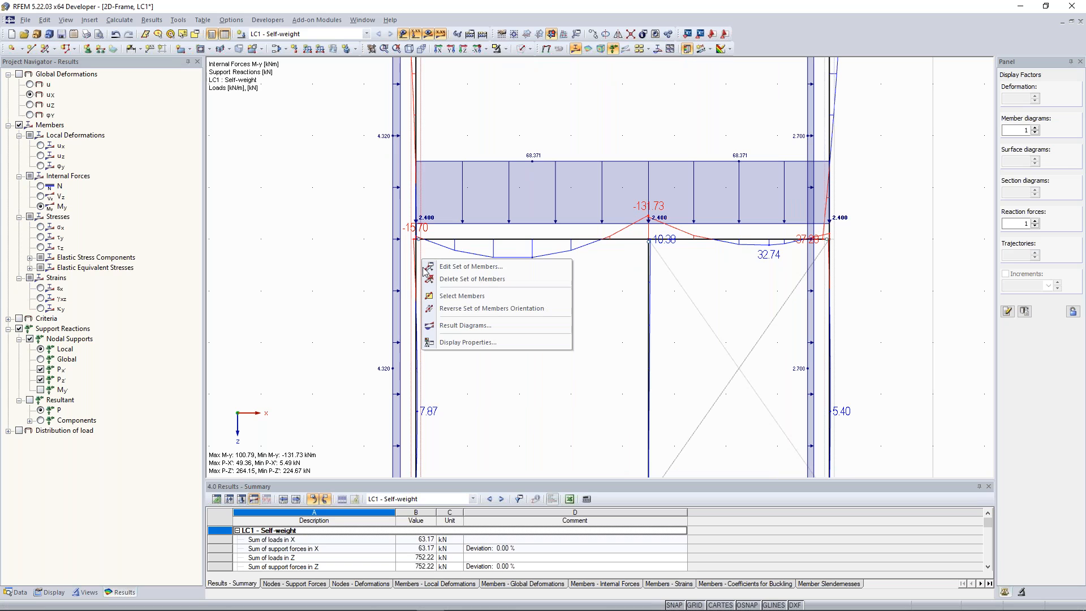
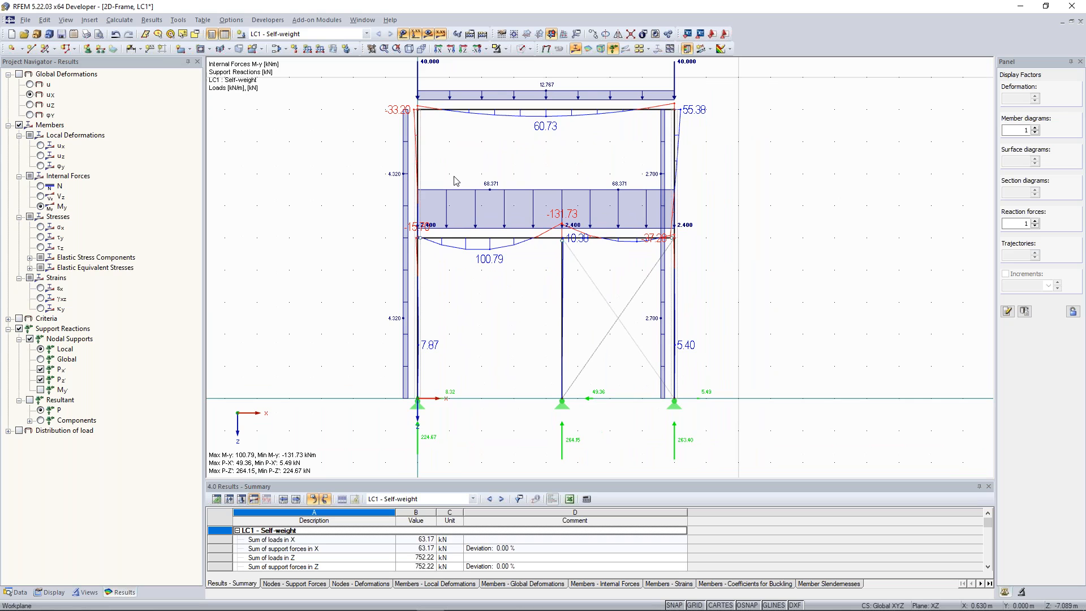
scroll(468, 179, up, 1)
scroll(469, 179, down, 1)
middle_drag(462, 173, 471, 181)
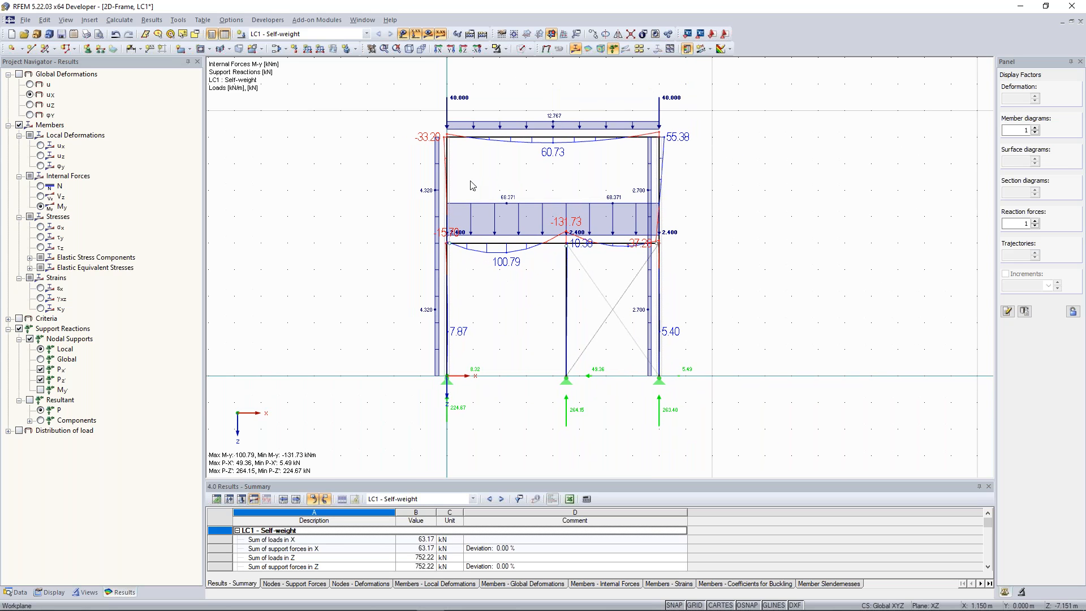
scroll(477, 200, down, 2)
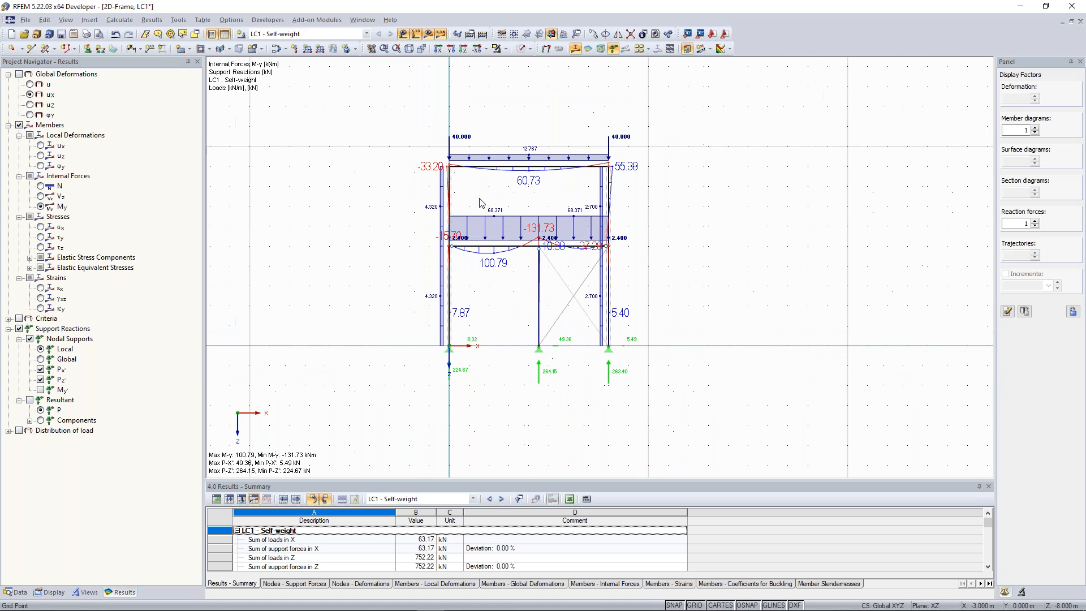
scroll(462, 191, up, 2)
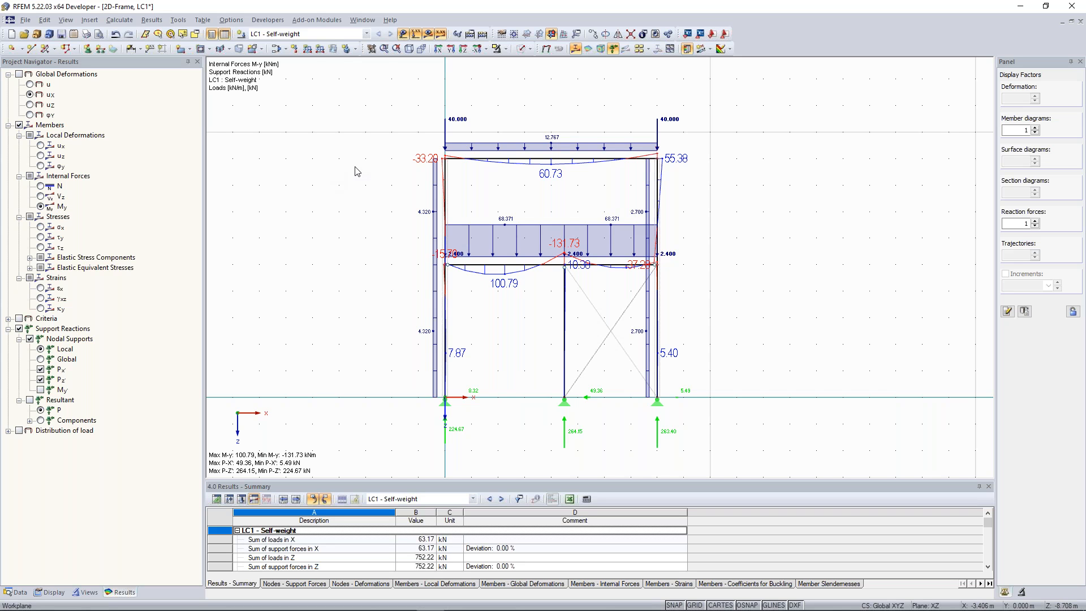
scroll(353, 170, down, 2)
middle_drag(322, 158, 330, 165)
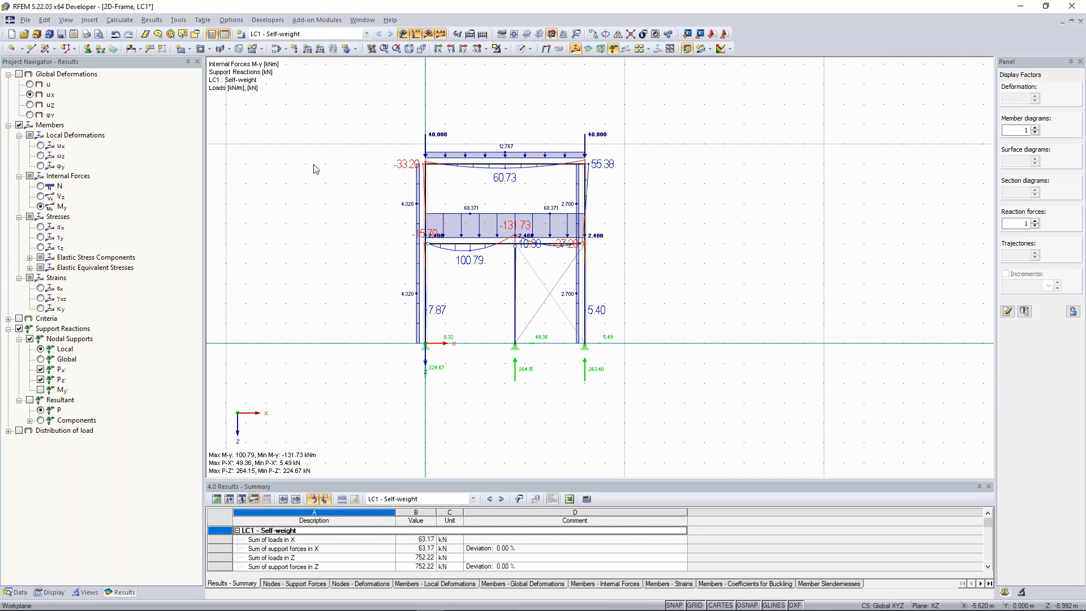
scroll(315, 168, down, 1)
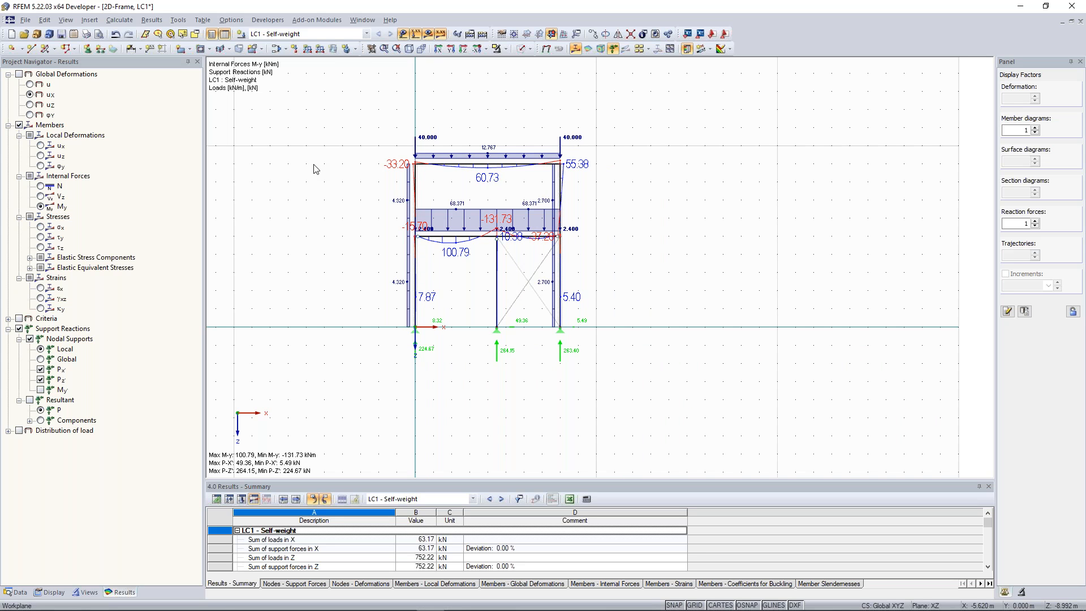
scroll(315, 198, down, 1)
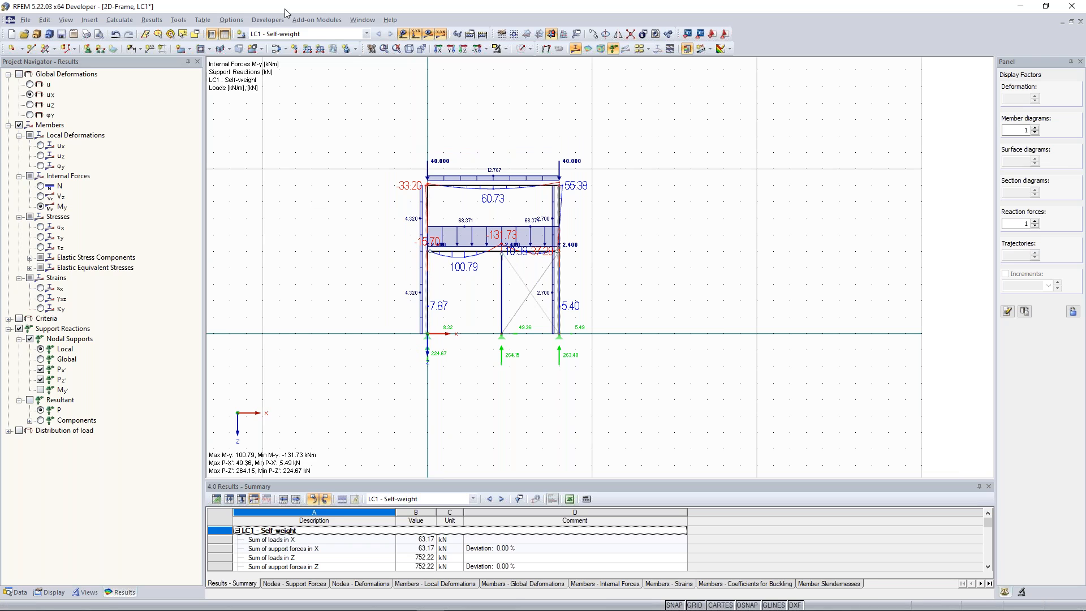
Step: Start a new 3D model with load cases and combinations classified to EN 1990 and the CEN national annex
click(25, 20)
click(31, 33)
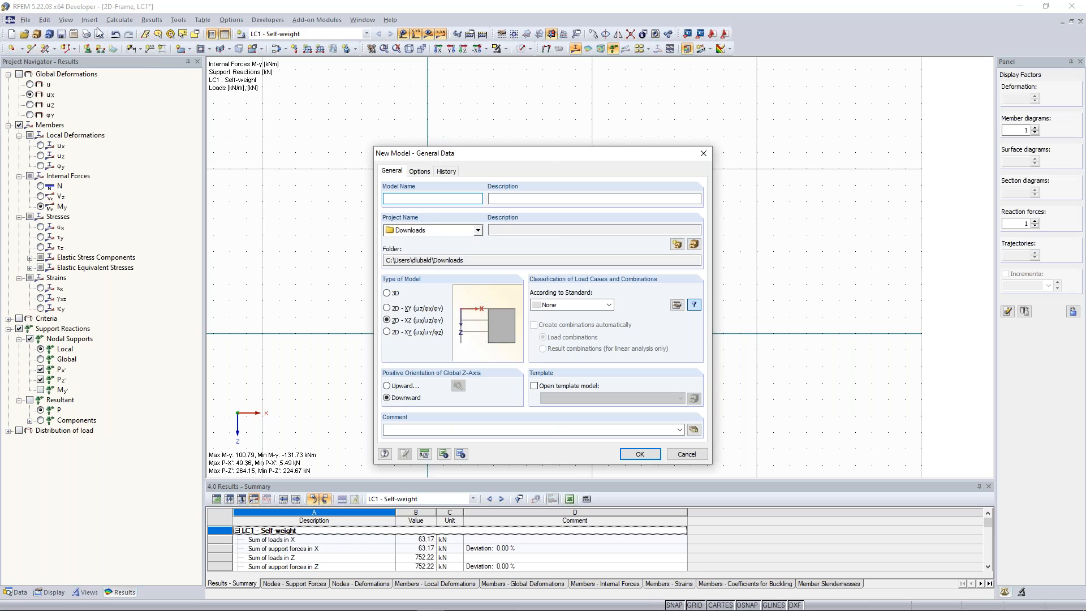
click(388, 295)
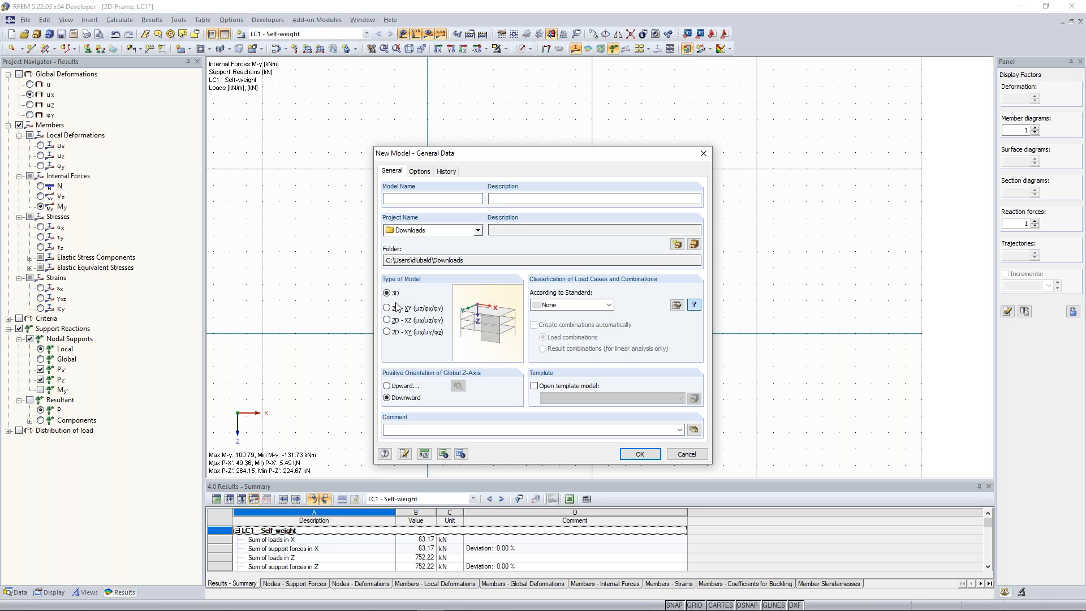
click(608, 305)
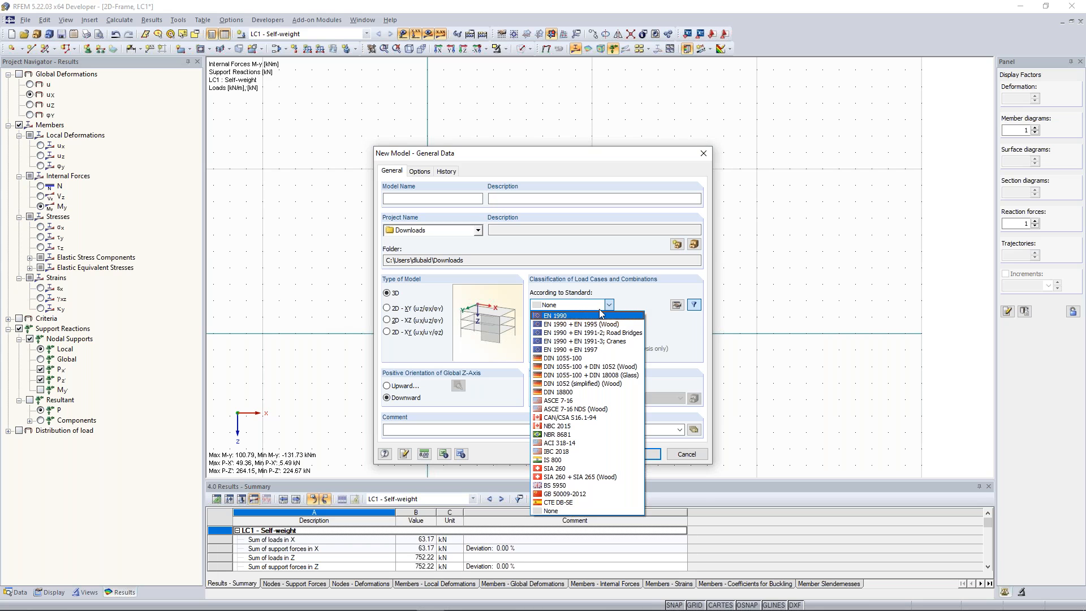
click(569, 315)
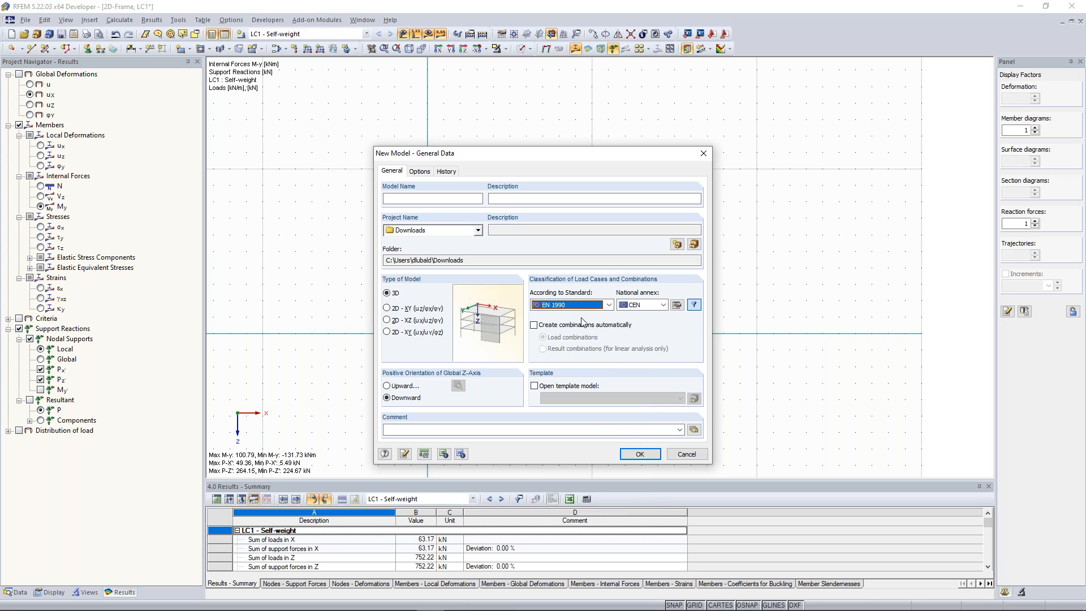
key(Tab)
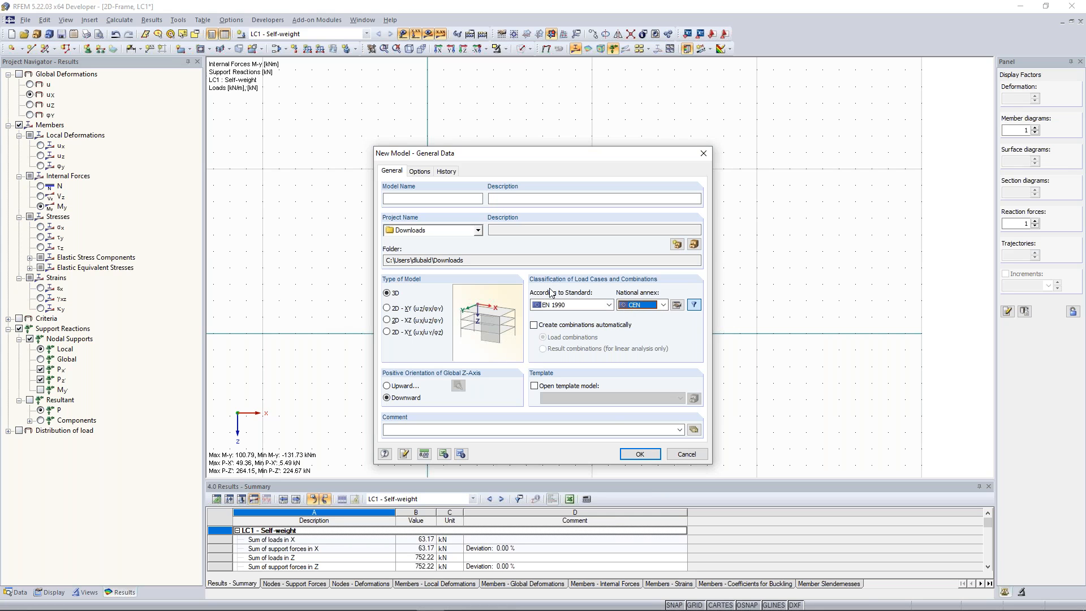
Step: Name the model Concrete Building, assign it to the Examples project, and create it with the global Z-axis downward
click(432, 198)
text(Concrete )
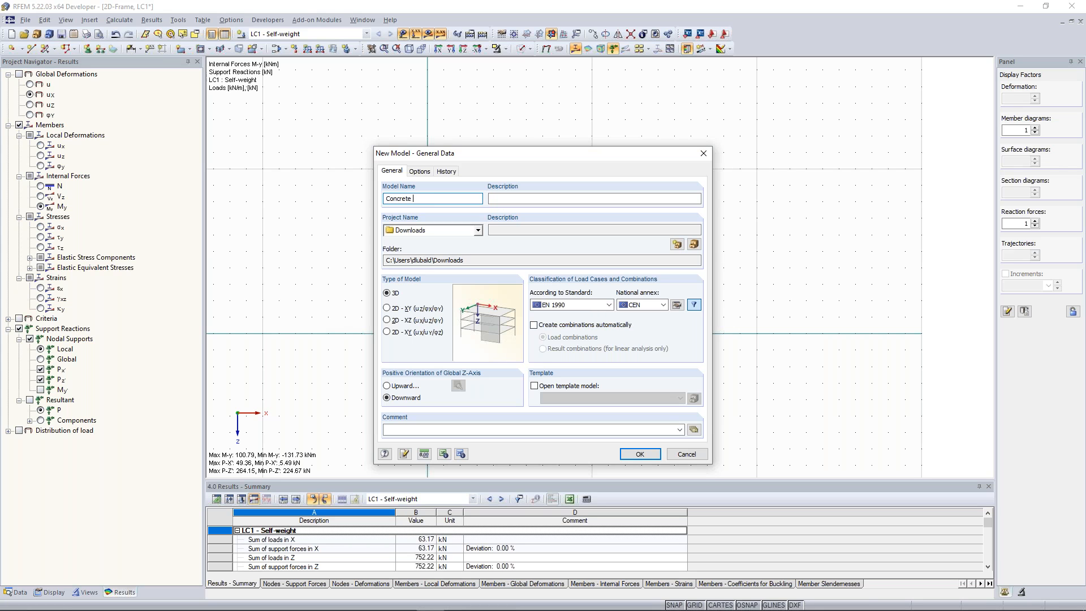
text(Building)
click(477, 230)
click(458, 245)
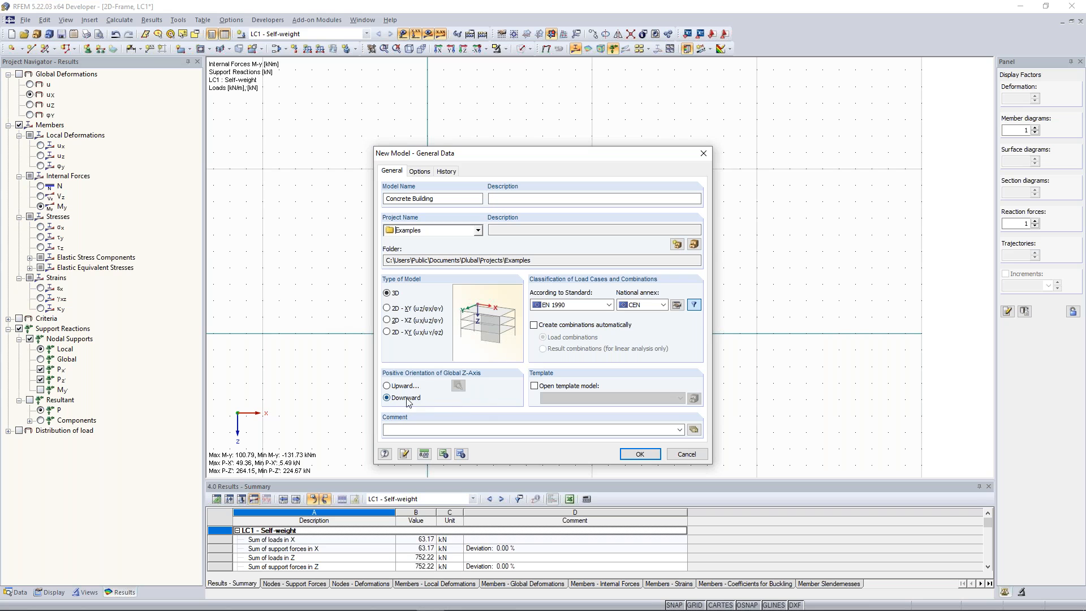
click(639, 454)
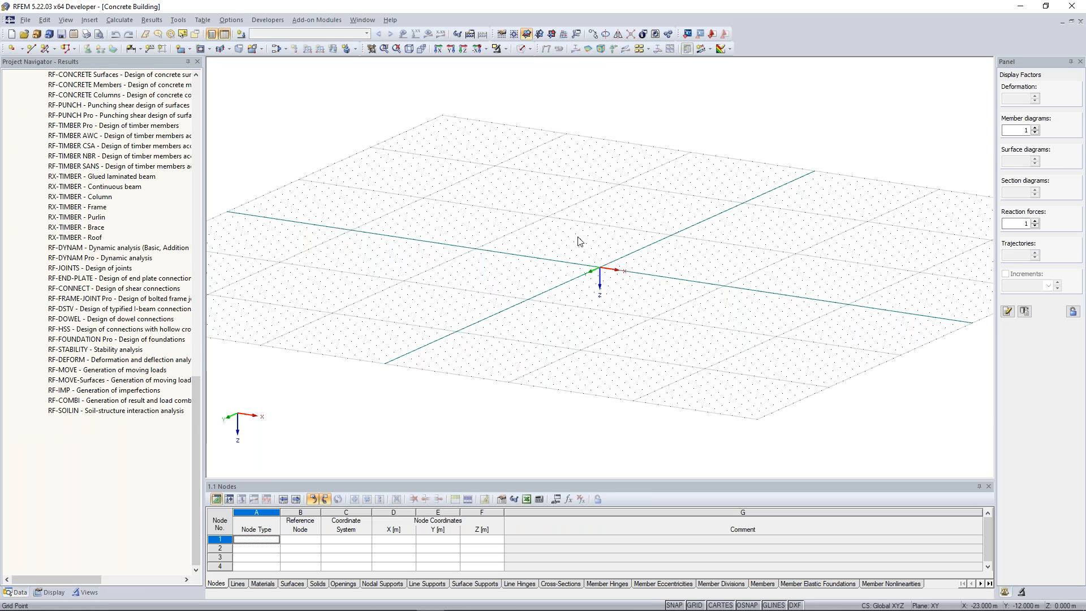
ctrl+middle_drag(556, 235, 601, 279)
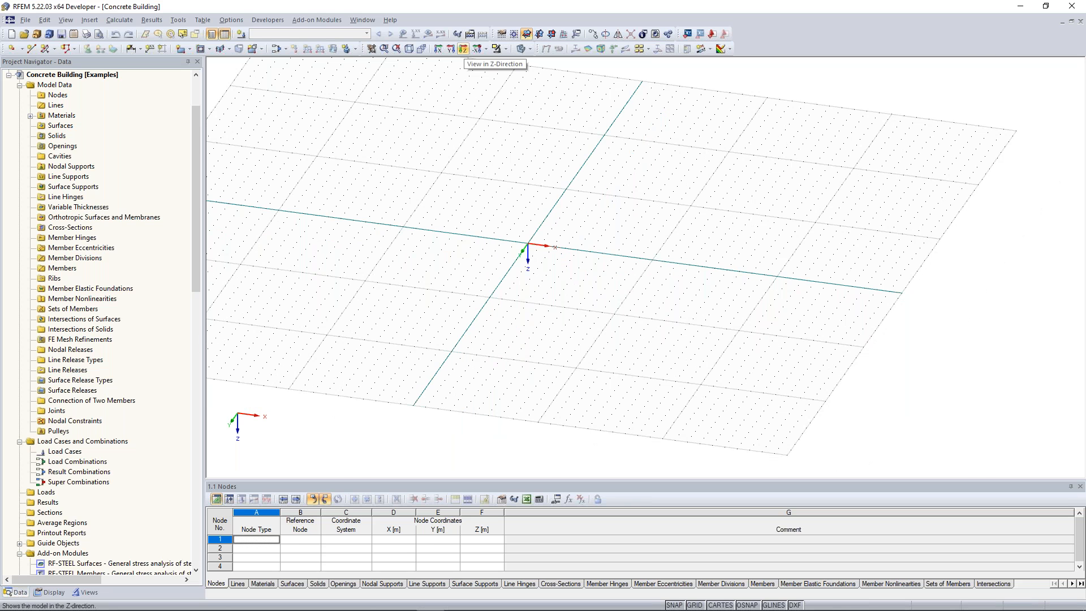
Step: Show the empty work plane in plan, looking along the Z-direction
click(464, 49)
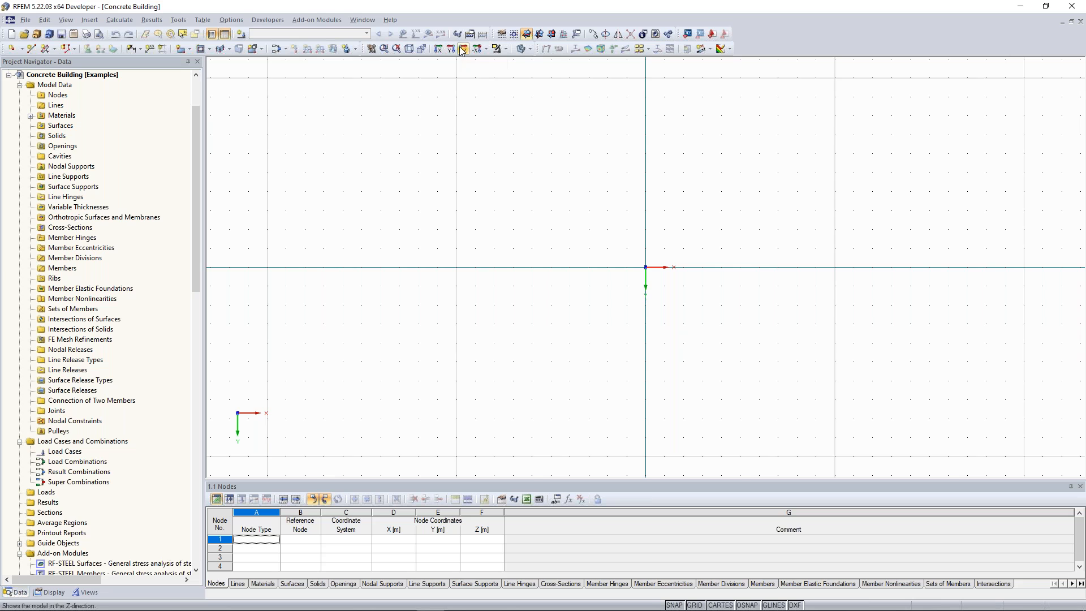
scroll(619, 248, down, 1)
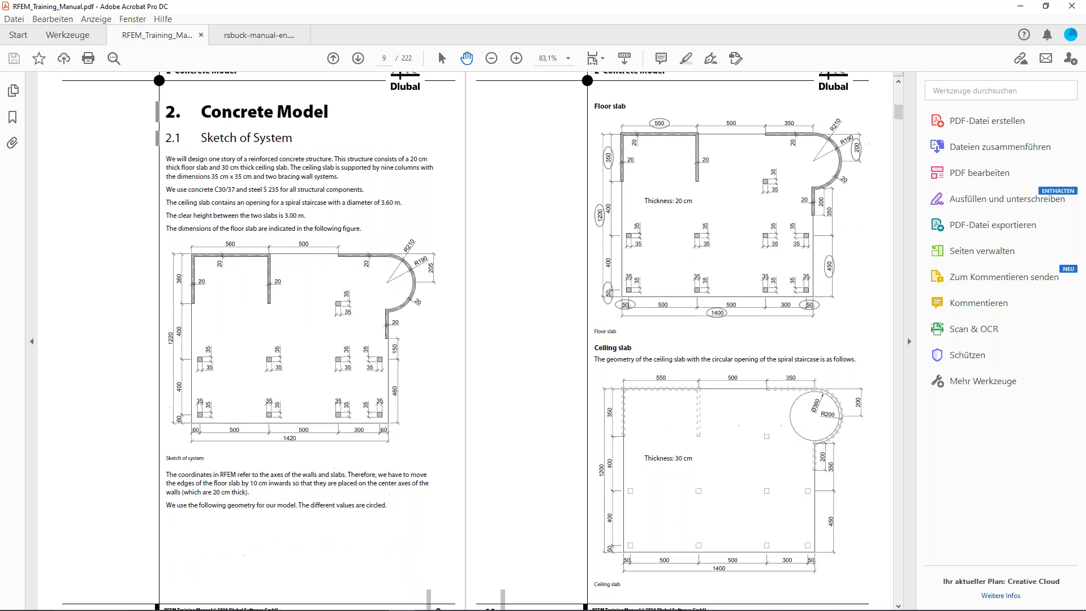
Step: Examine the Concrete Model chapter of the RFEM training manual in Adobe Acrobat for the system description and the floor and ceiling slab dimensions
scroll(256, 232, down, 3)
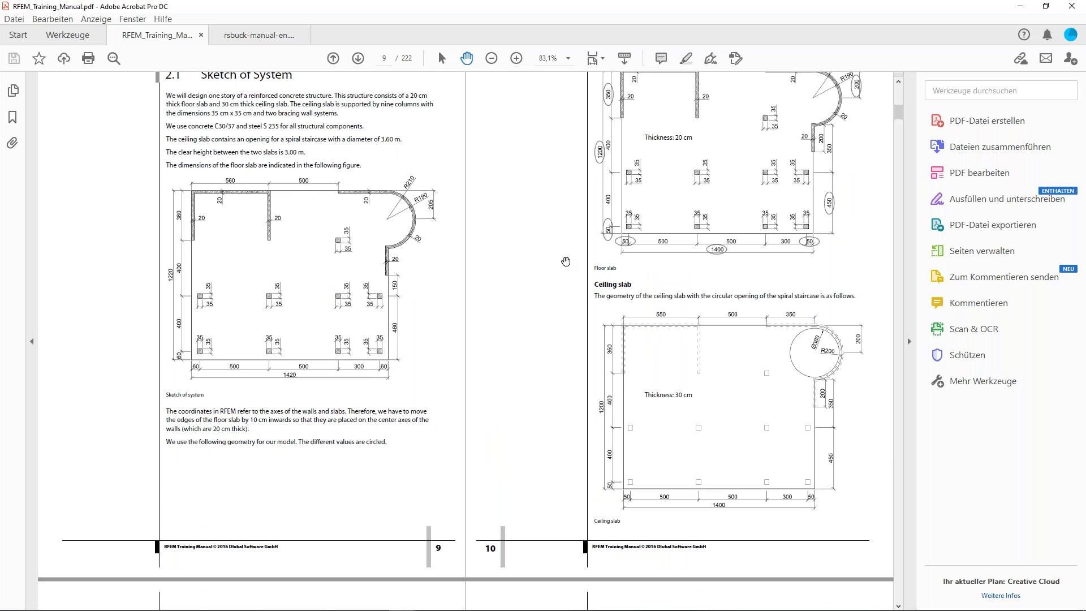
scroll(566, 262, up, 3)
scroll(565, 261, down, 3)
scroll(303, 333, up, 6)
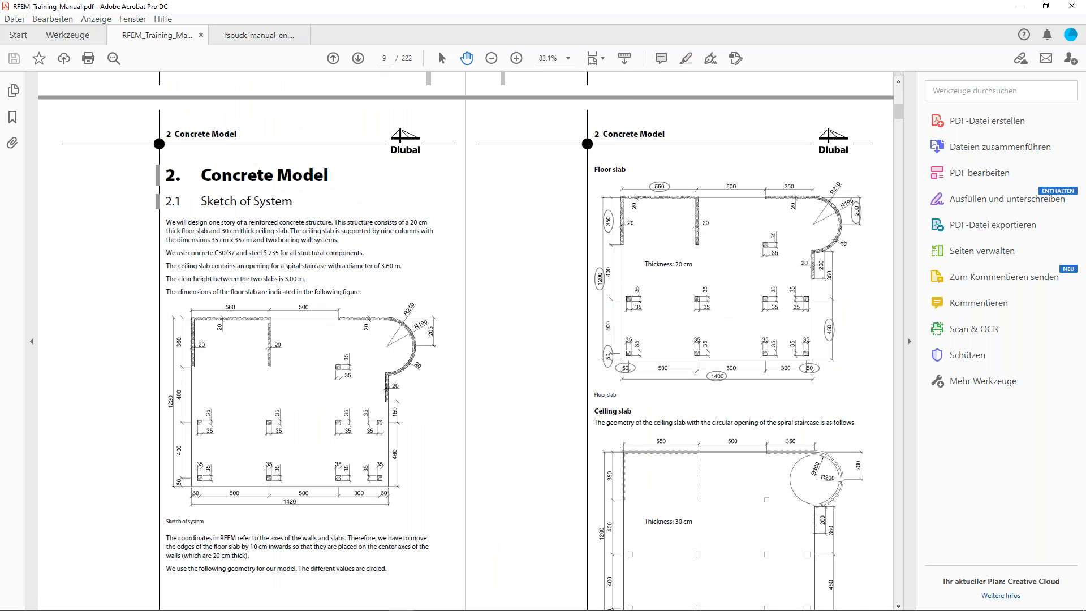
scroll(465, 341, down, 7)
scroll(466, 341, up, 4)
scroll(465, 341, down, 7)
Step: Return to RFEM, begin node 1 in the Nodes table with the Standard node type, and open its reference node for editing
key(alt+Tab)
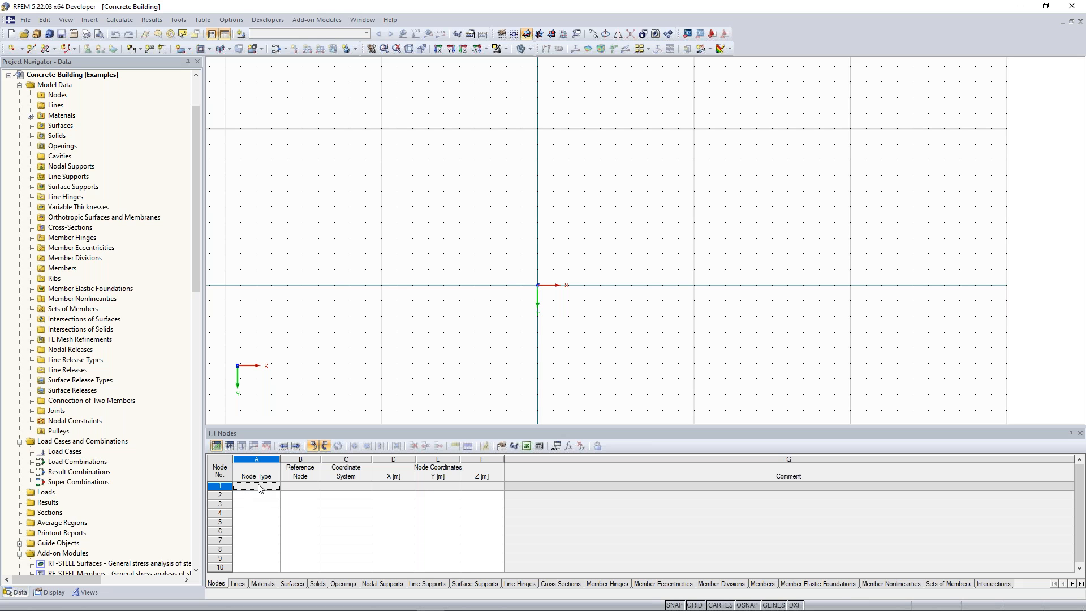
middle_drag(626, 239, 597, 240)
scroll(548, 272, up, 1)
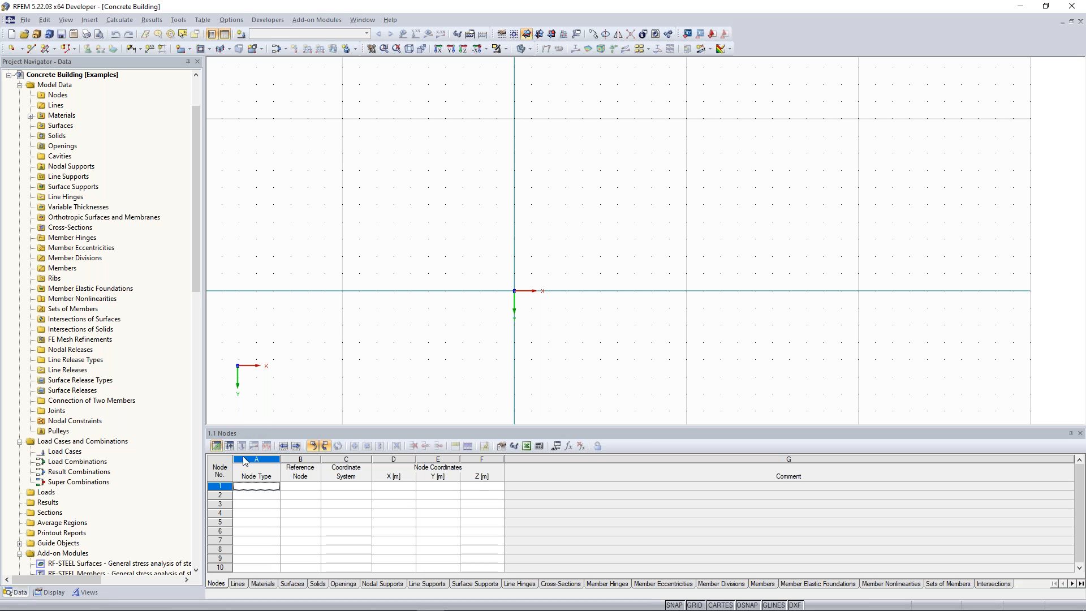
click(253, 488)
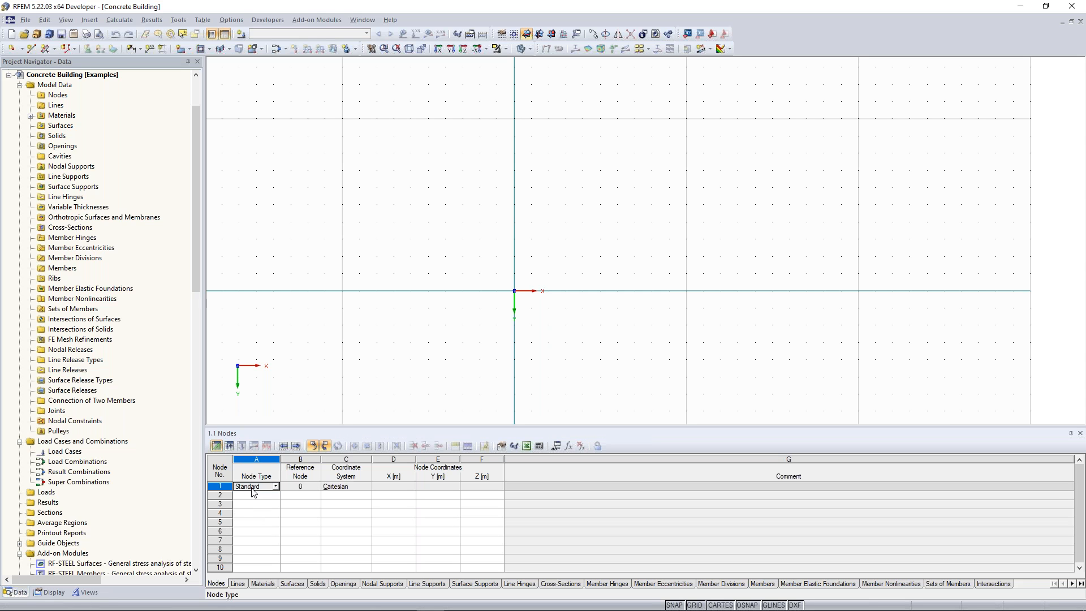
click(315, 486)
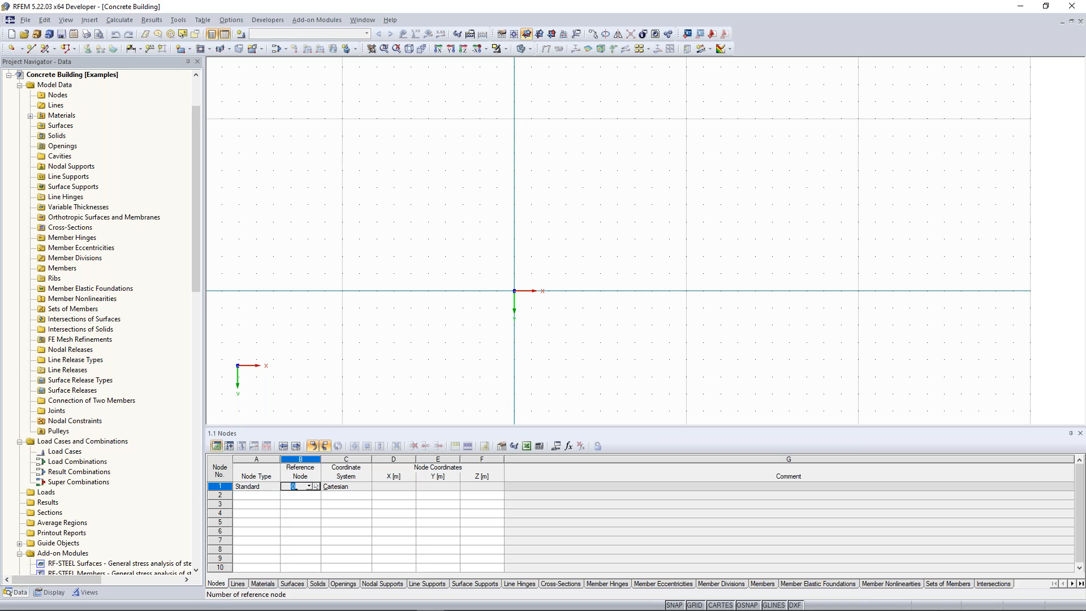
Step: Define node 1 as a standard Cartesian node at the origin, with X, Y and Z all 0 m
key(Tab)
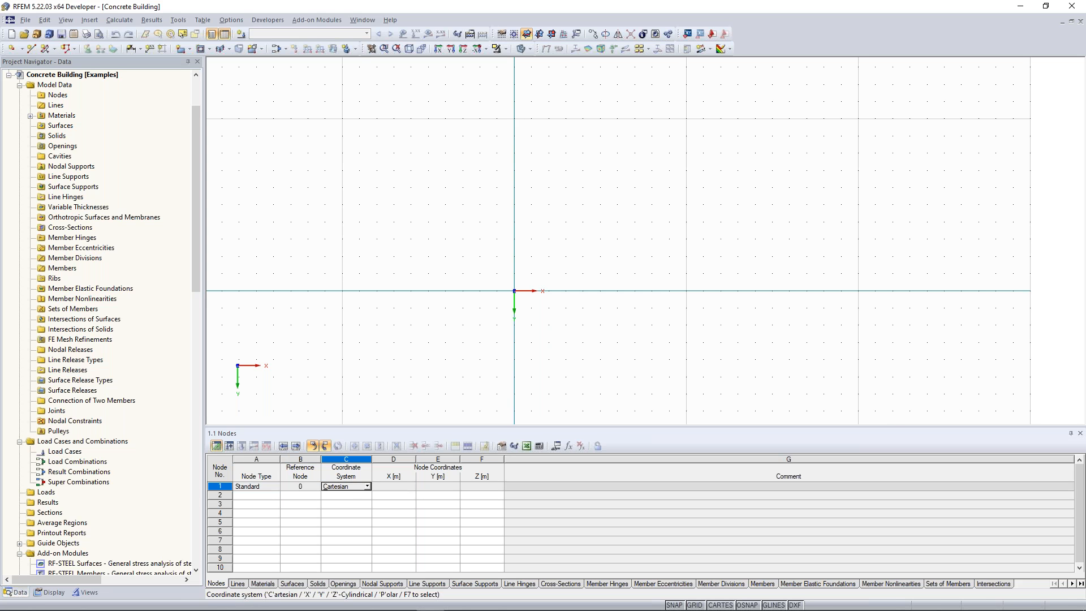
click(394, 486)
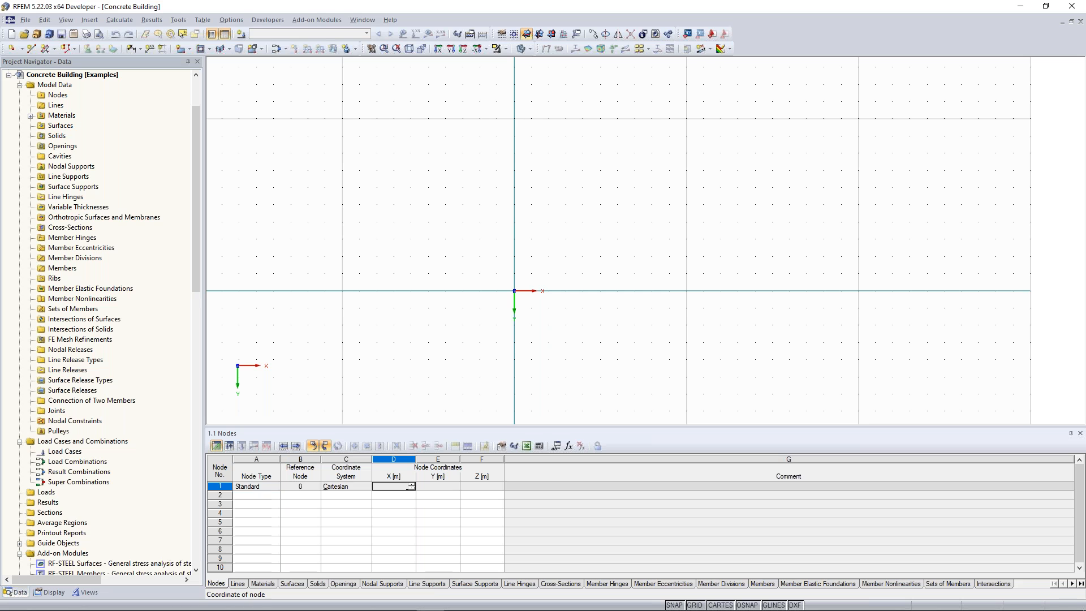
key(Tab)
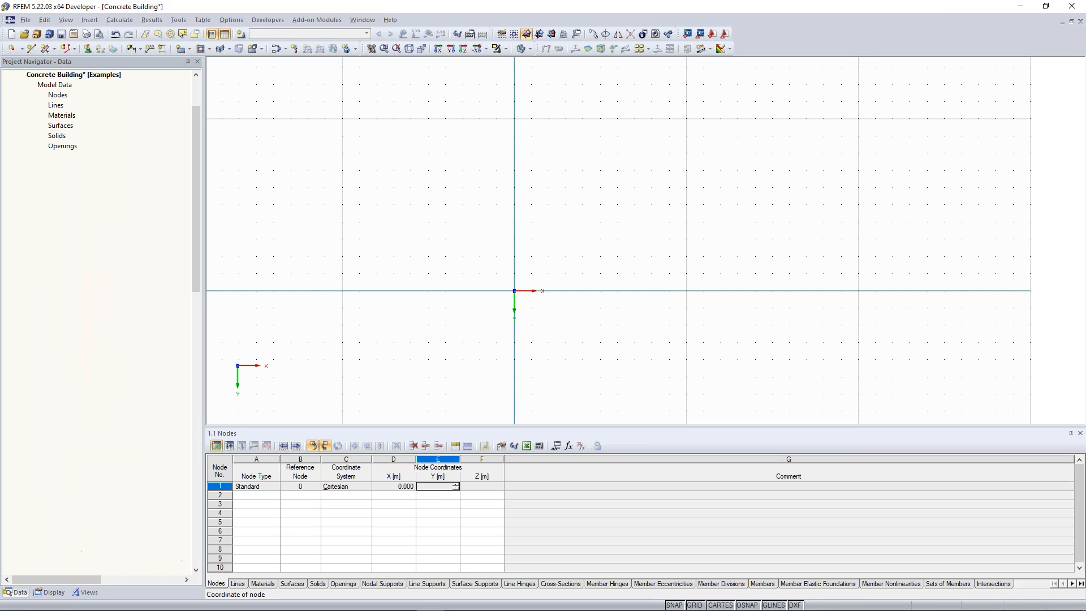
key(Tab)
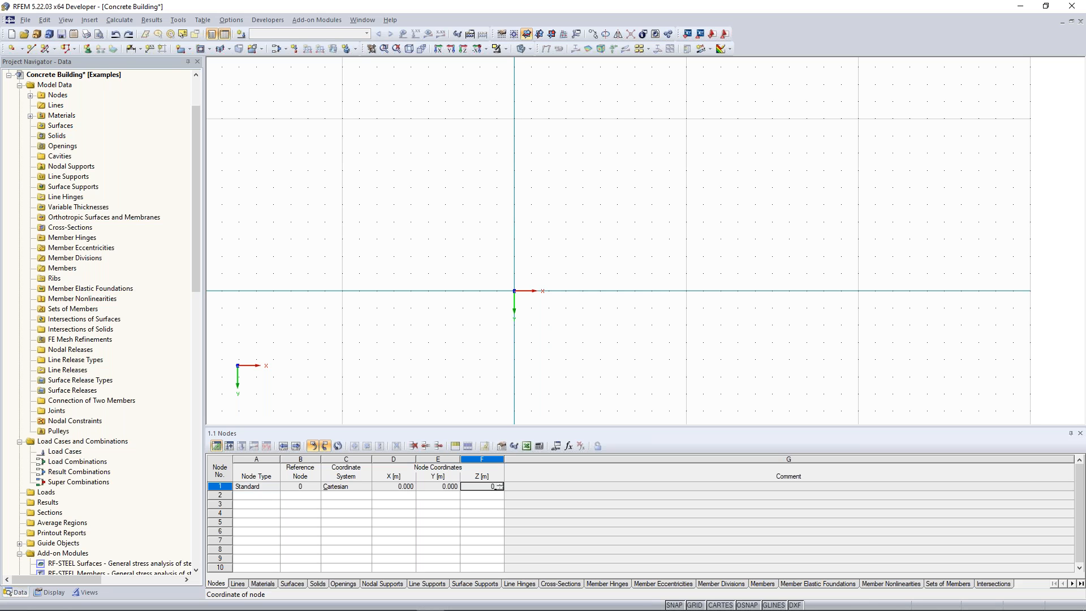
key(Tab)
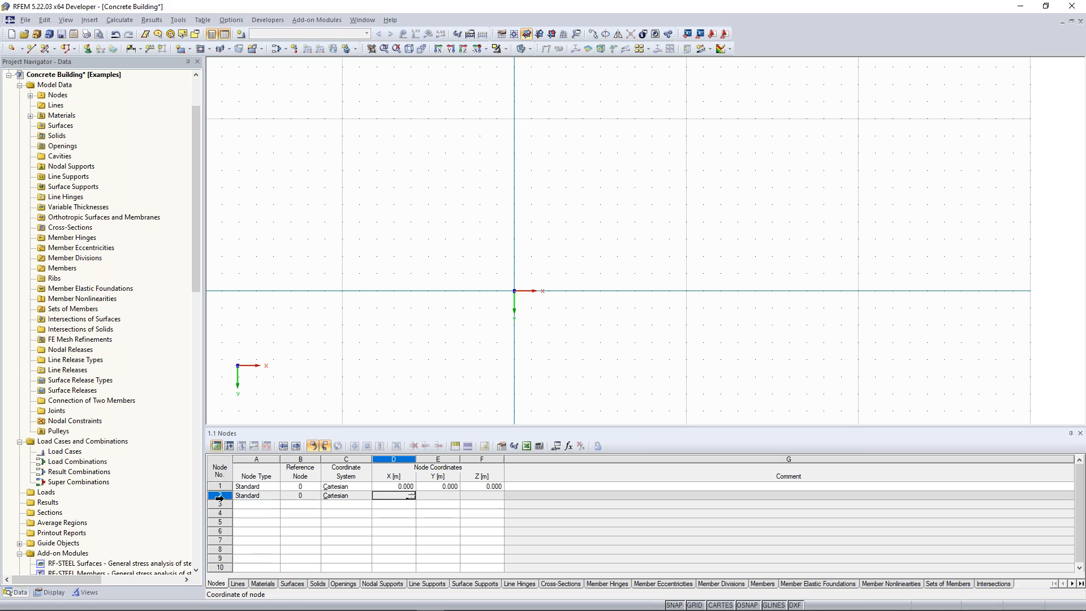
Step: Define node 2 in the nodes table at X 14 m, Y 0 m, Z 0 m
right_click(220, 496)
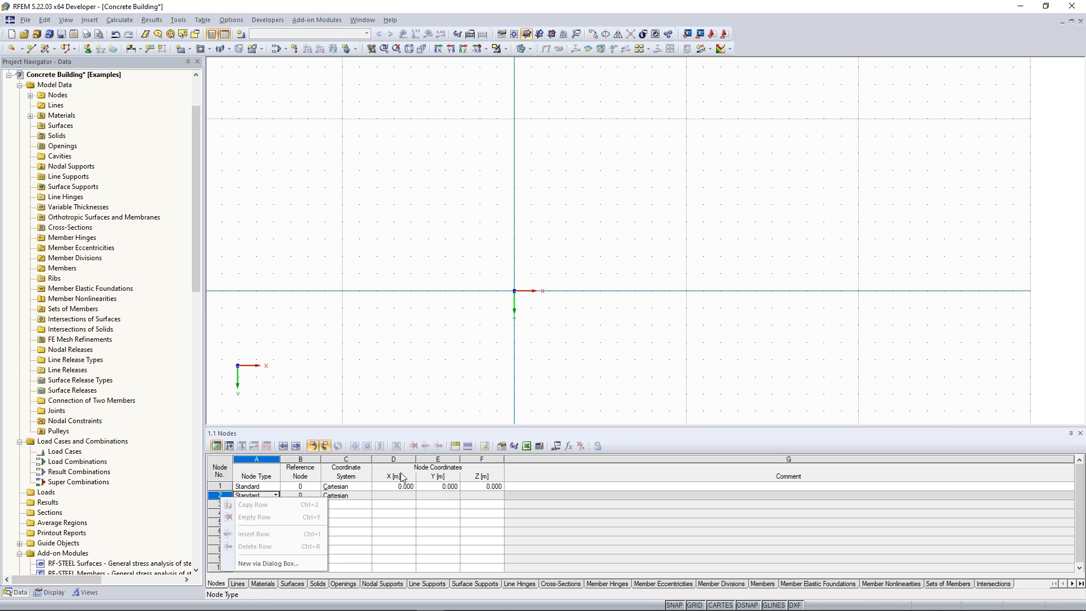
click(358, 497)
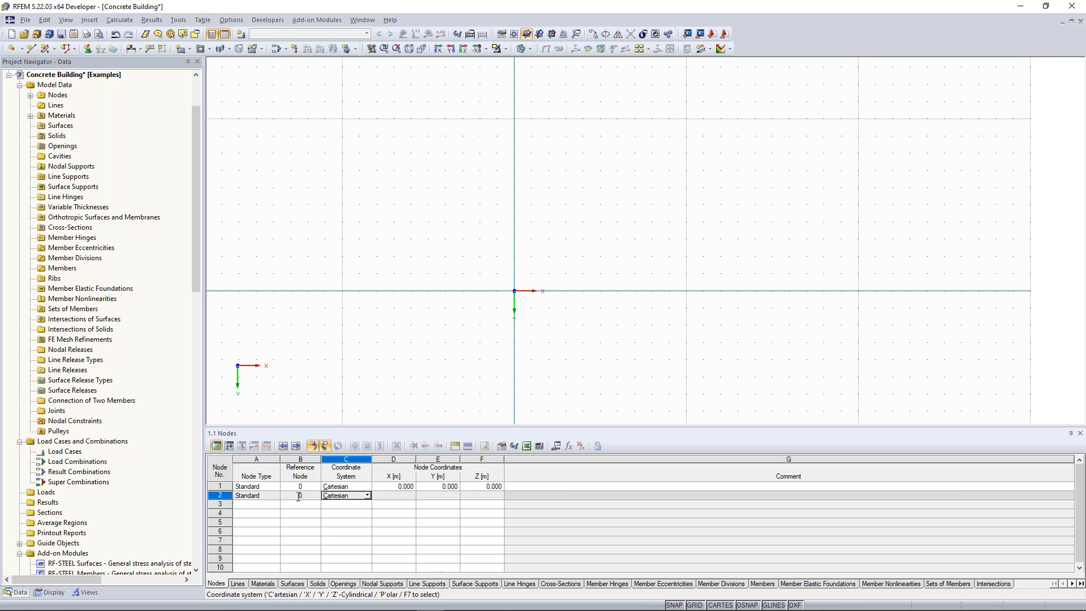
key(Tab)
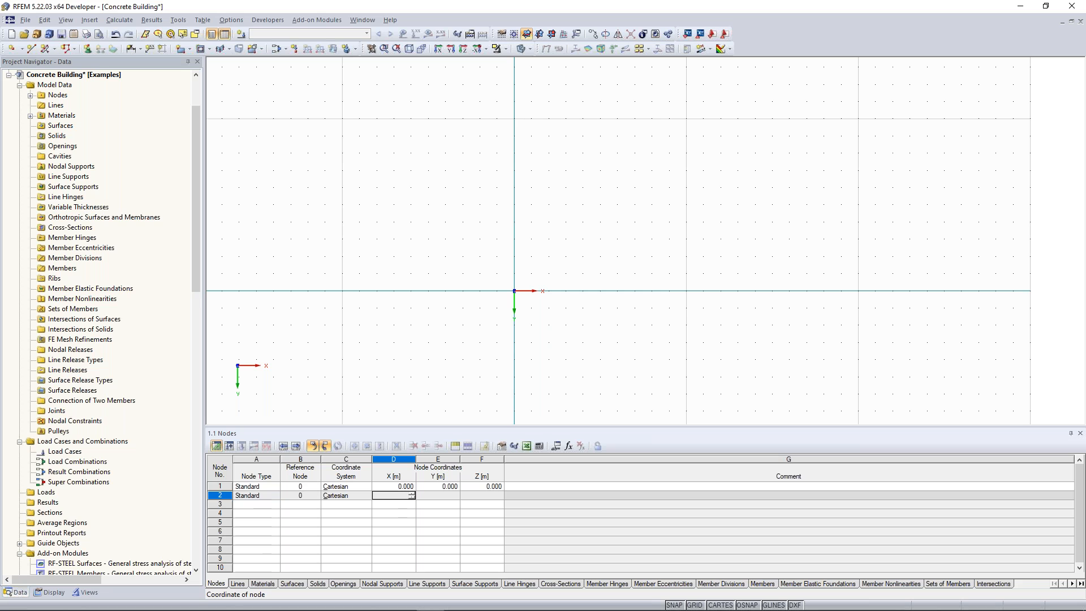
text(14)
key(Tab)
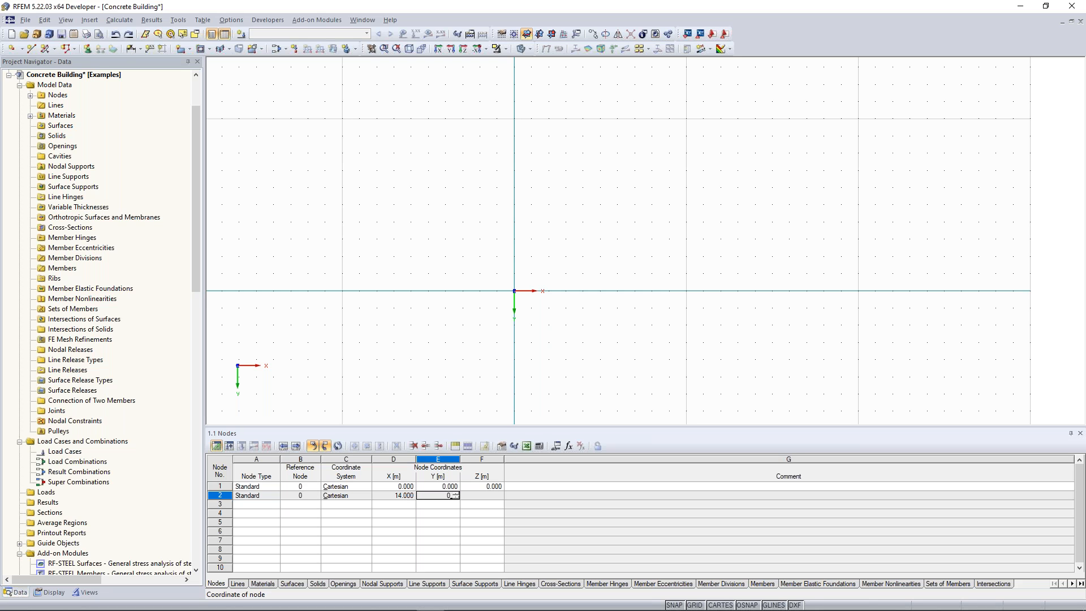
key(Tab)
text(0)
key(Return)
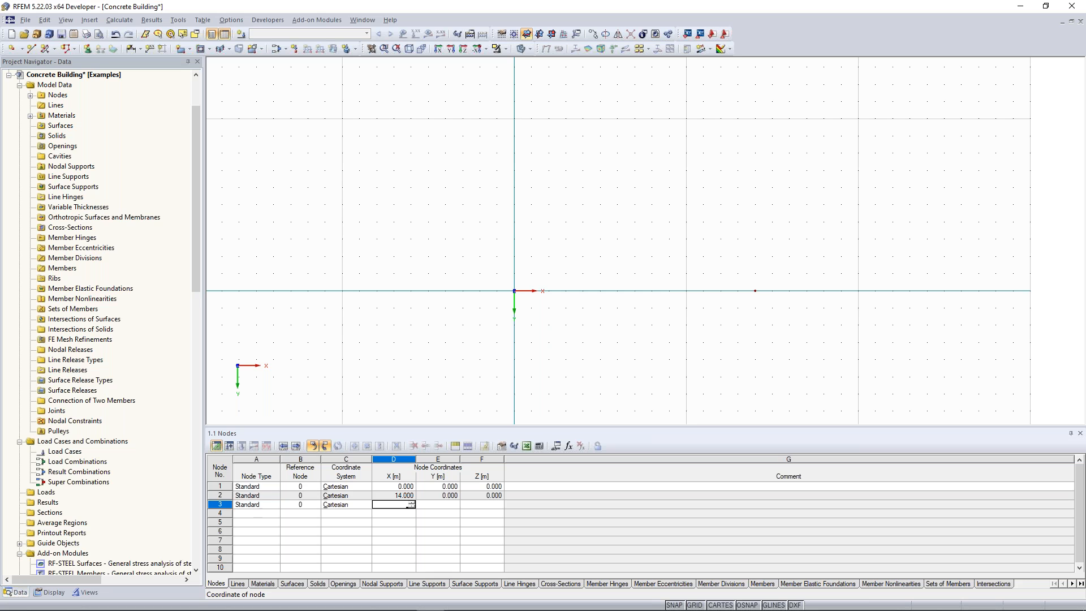
Step: Define node 3 in the nodes table at X 0 m, Y -12 m, Z 0 m
text(0)
key(Return)
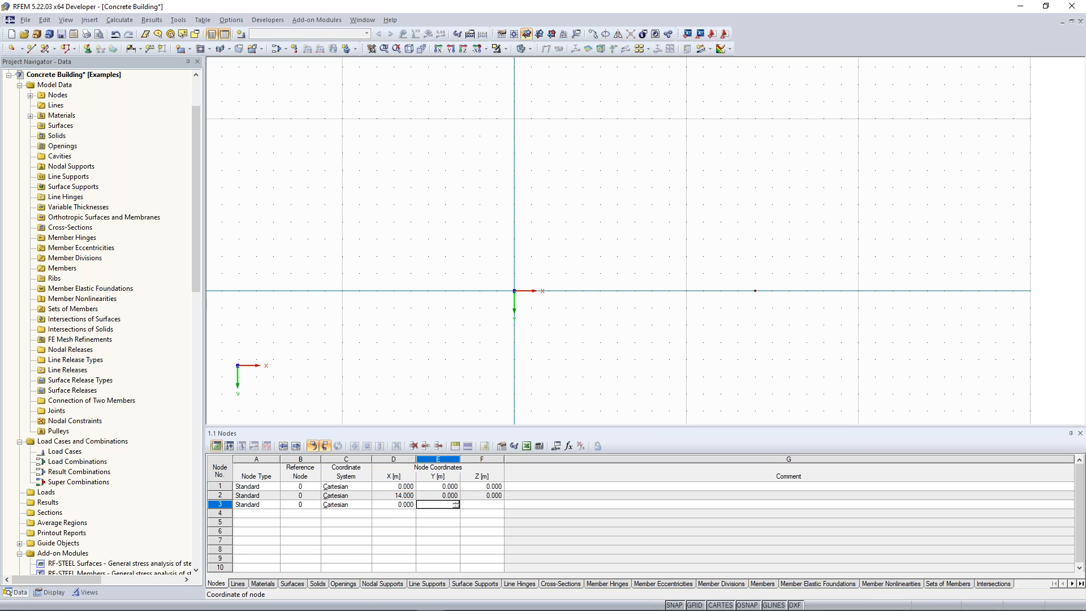
text(-12)
key(Return)
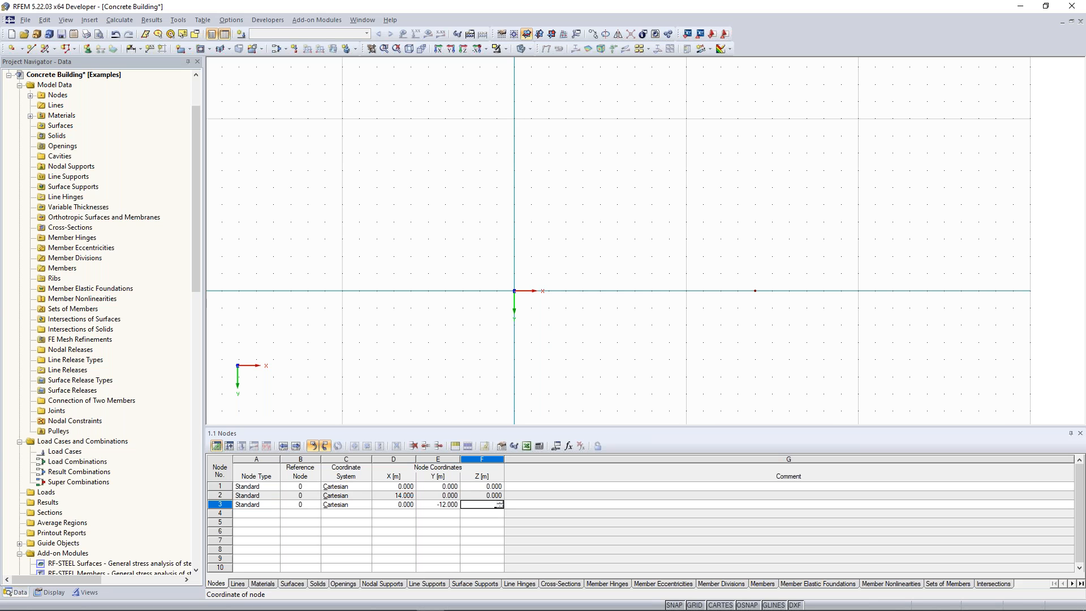
text(0)
key(Return)
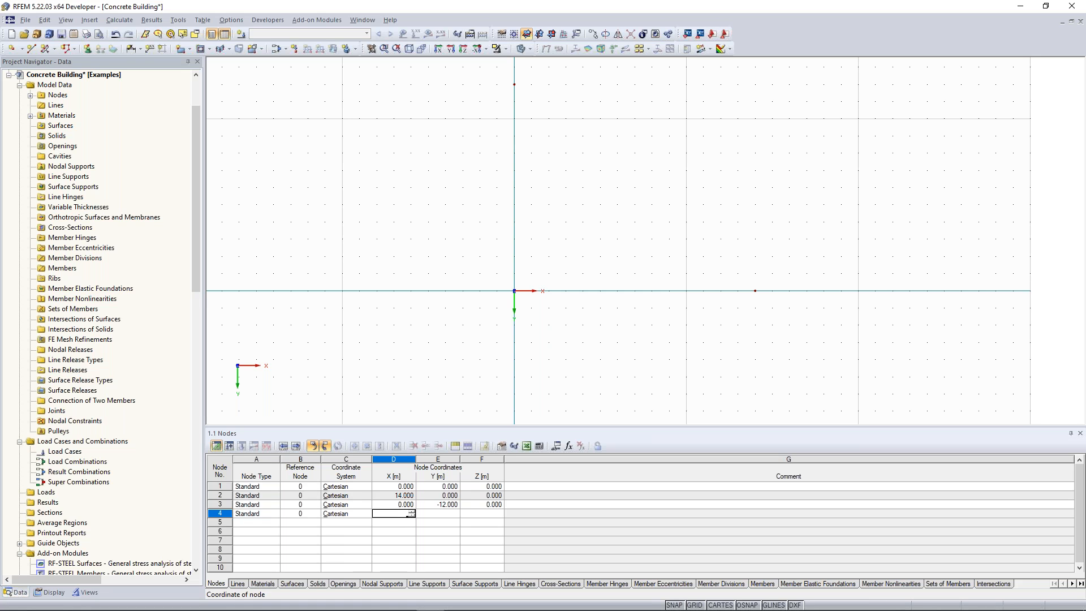
Step: Define node 4 in the nodes table at X 14 m, Y -12 m, Z 0 m
text(14)
key(Return)
text(-12)
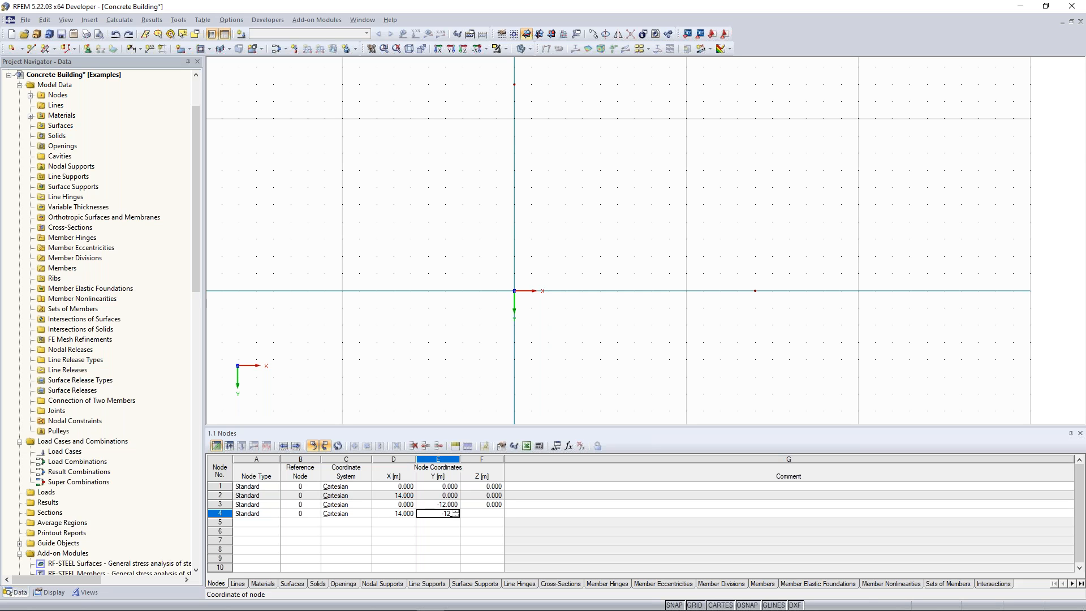
key(Return)
text(0)
key(Return)
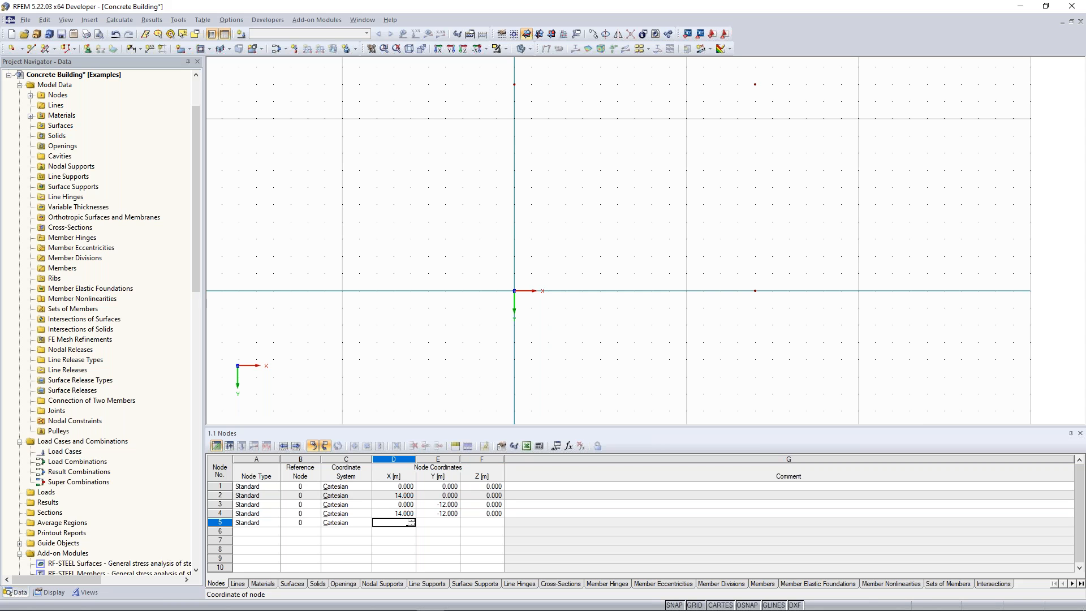
Step: Start a new rectangular surface and assign it the material Concrete C30/37
middle_drag(678, 175, 623, 233)
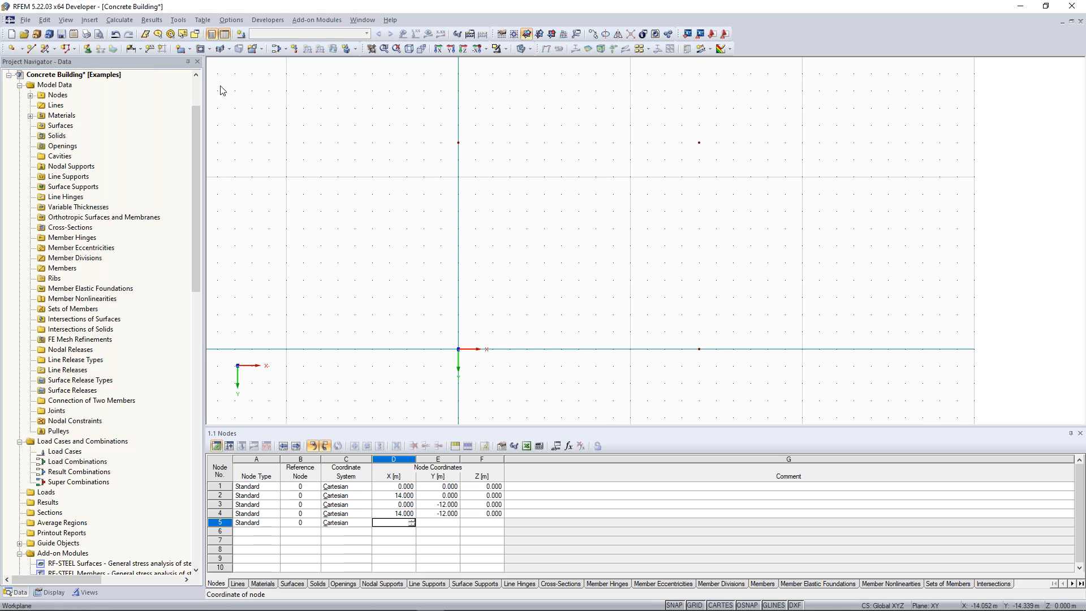
click(190, 50)
click(202, 63)
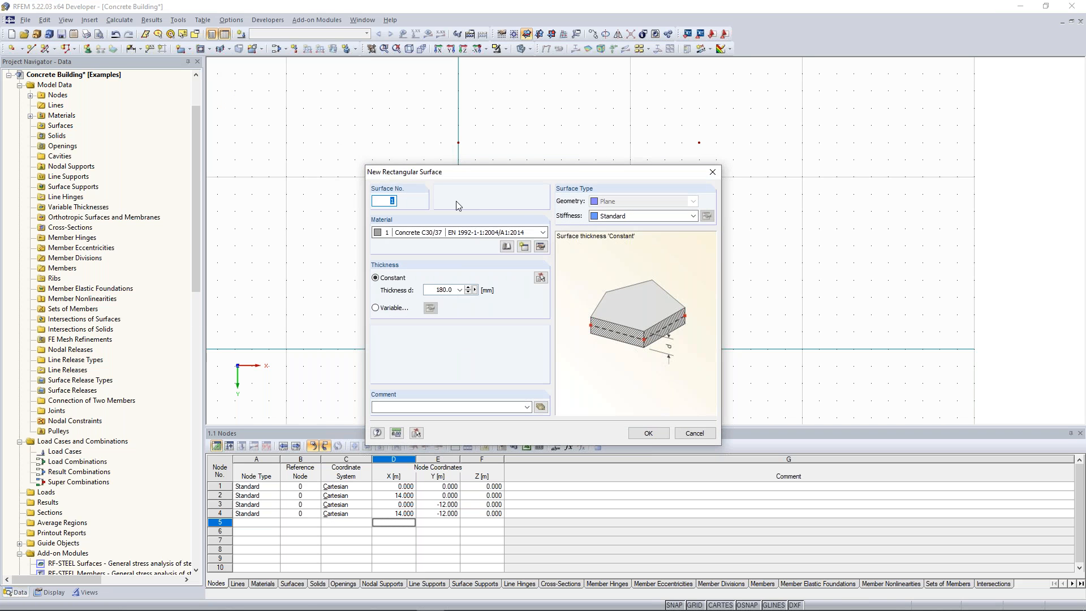
click(428, 233)
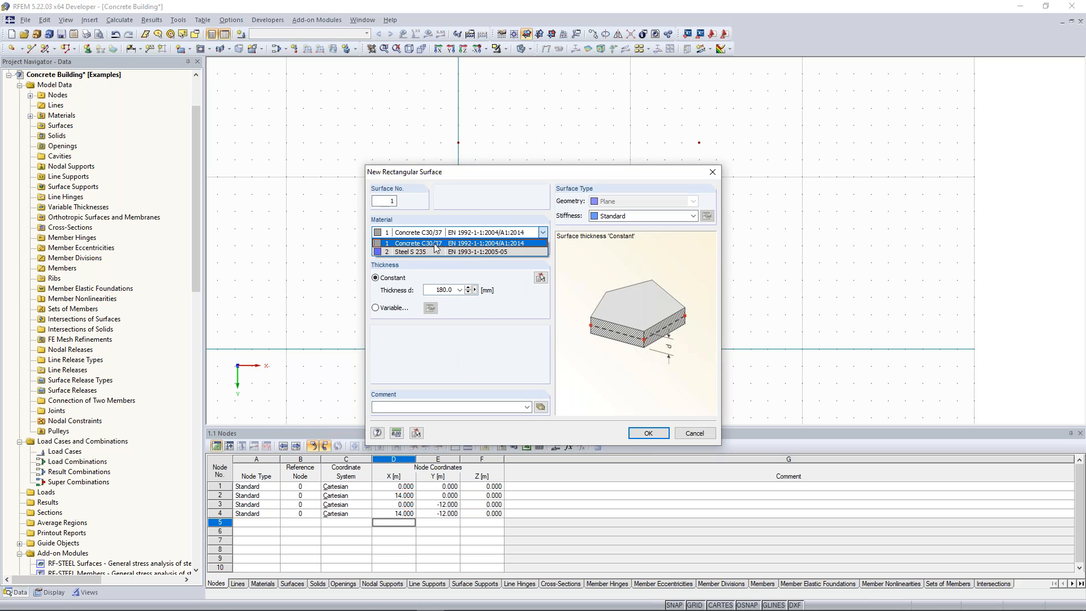
click(436, 247)
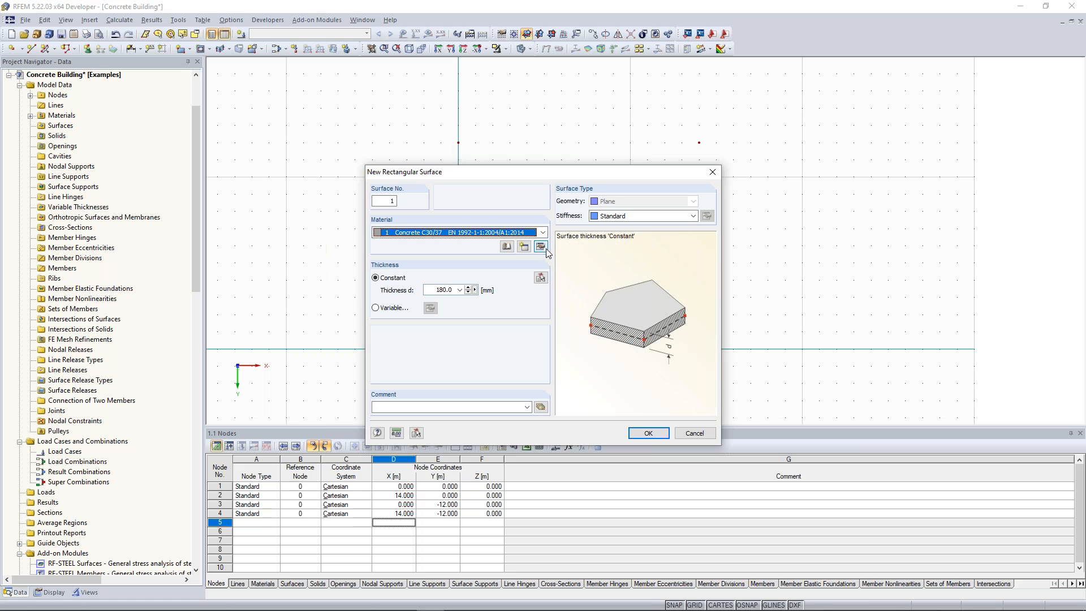
Step: Examine Concrete C30/37 in the material library, including its category filters and characteristic cylinder and cube compressive strengths, and accept it for the surface
click(540, 249)
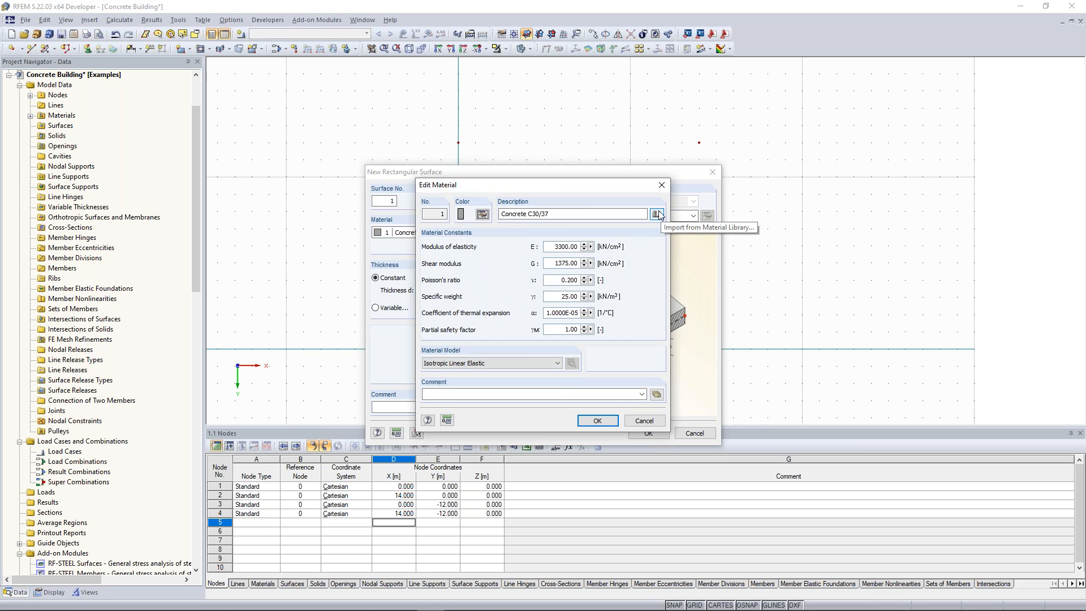
click(656, 215)
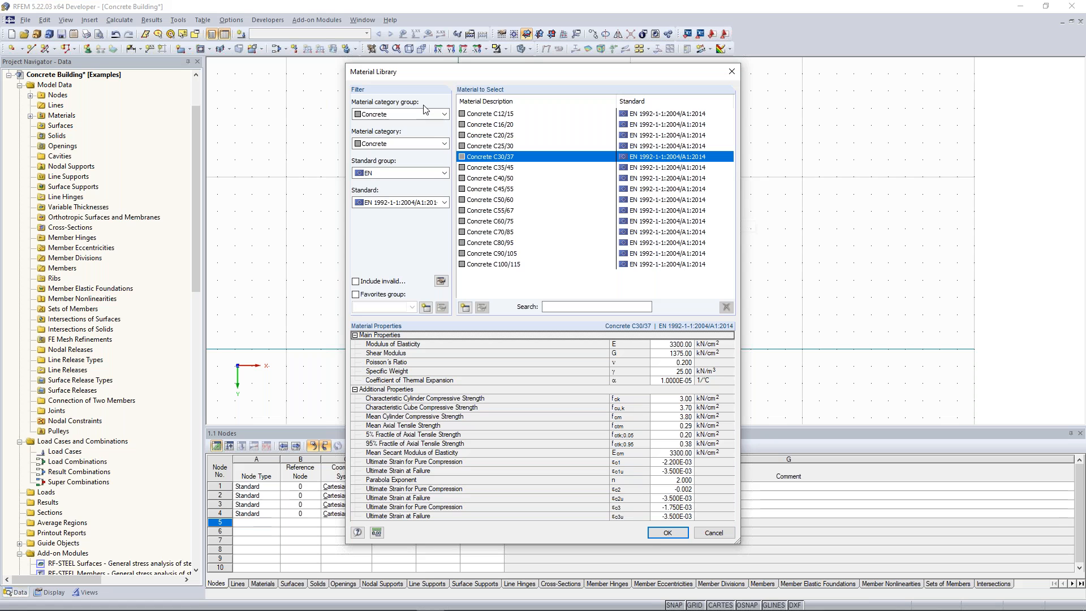
click(445, 115)
click(445, 115)
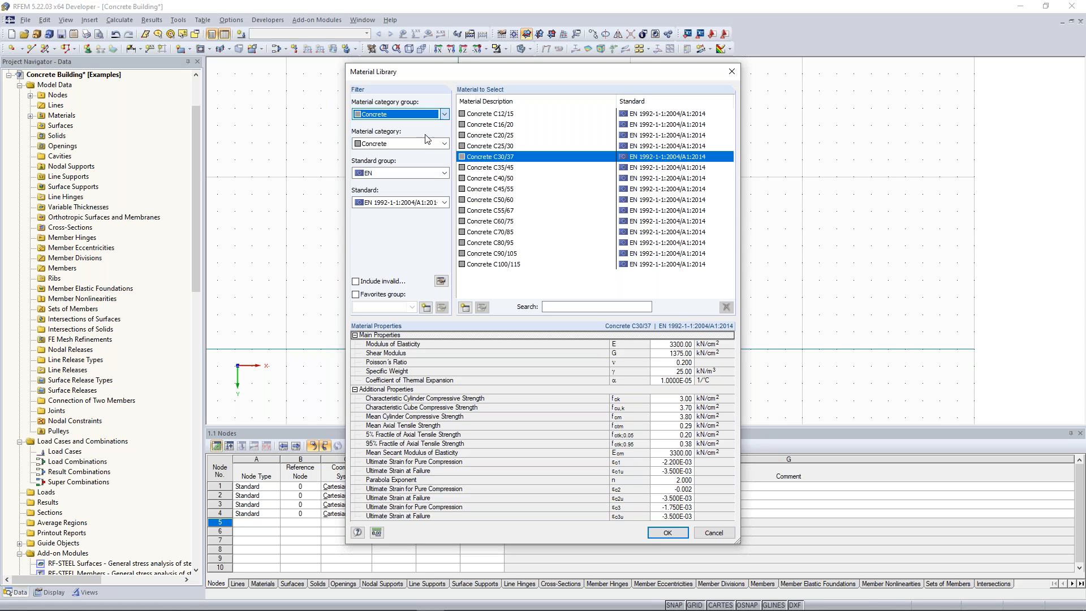
click(444, 144)
click(442, 163)
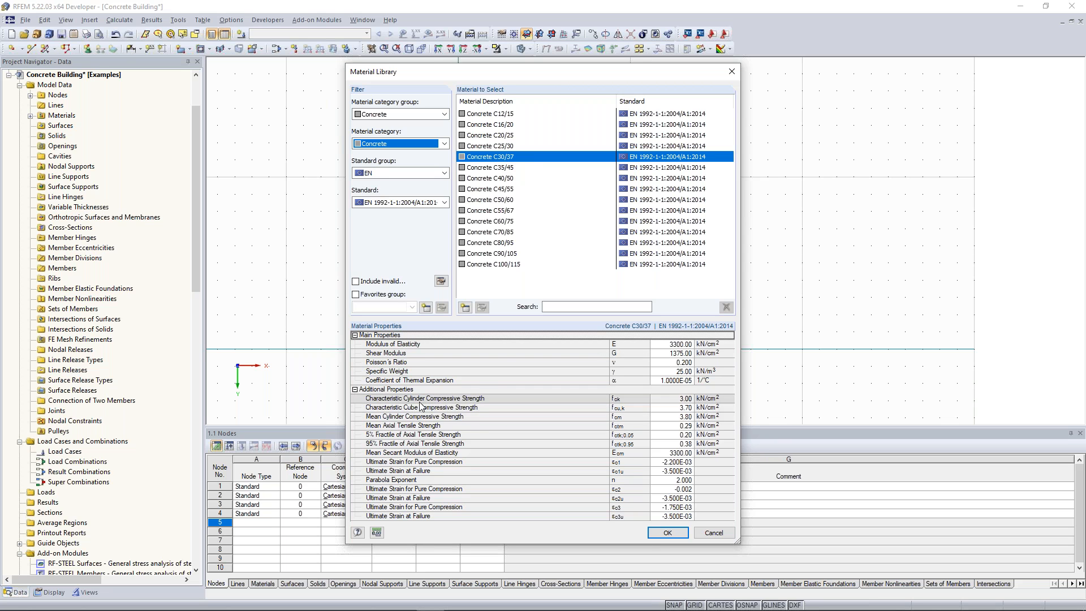
click(461, 401)
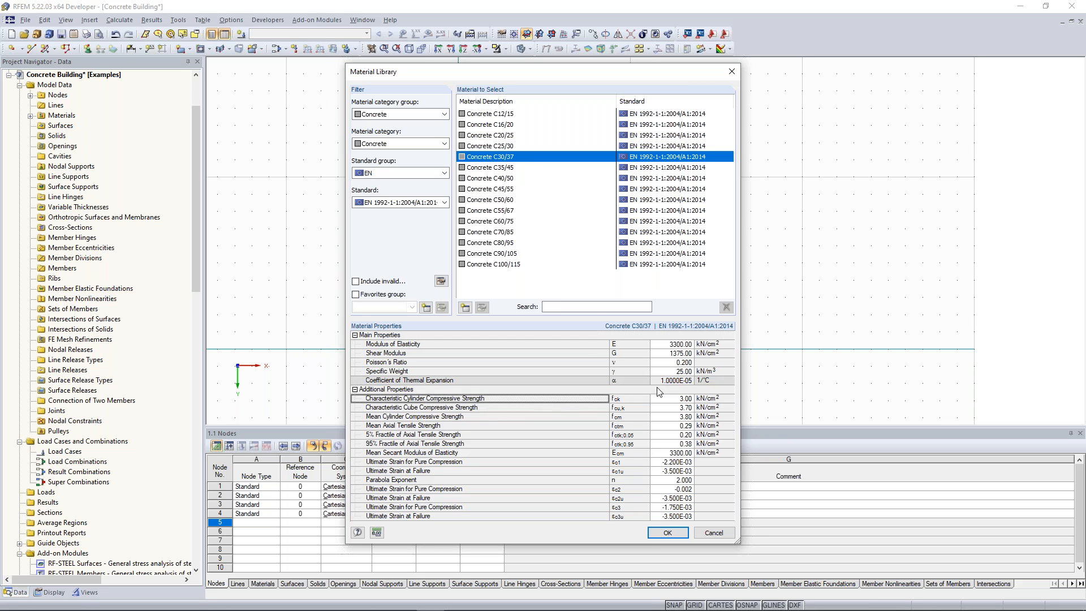
click(681, 407)
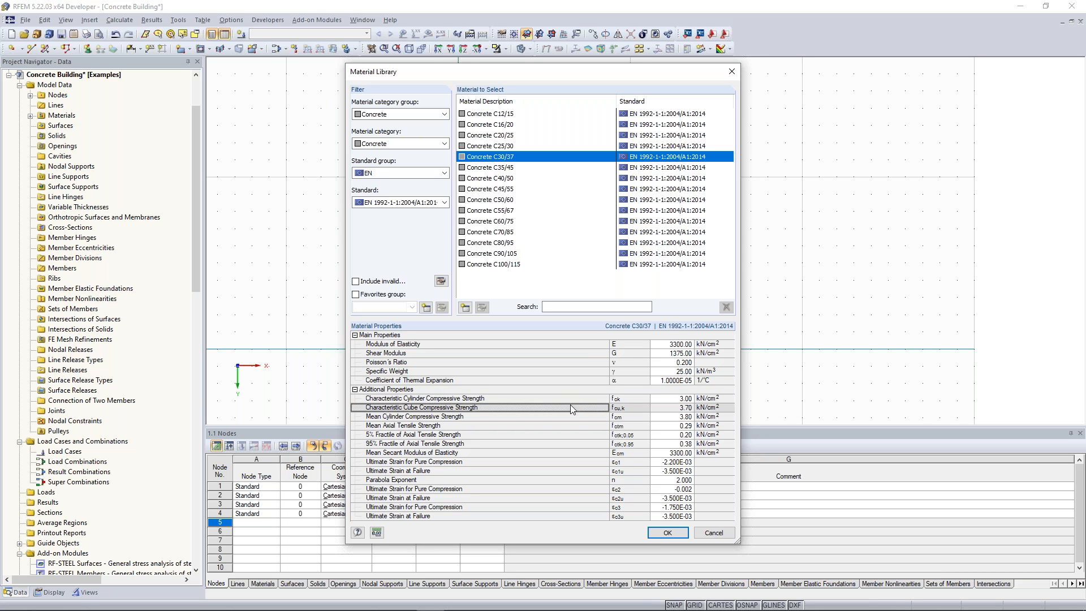
click(666, 532)
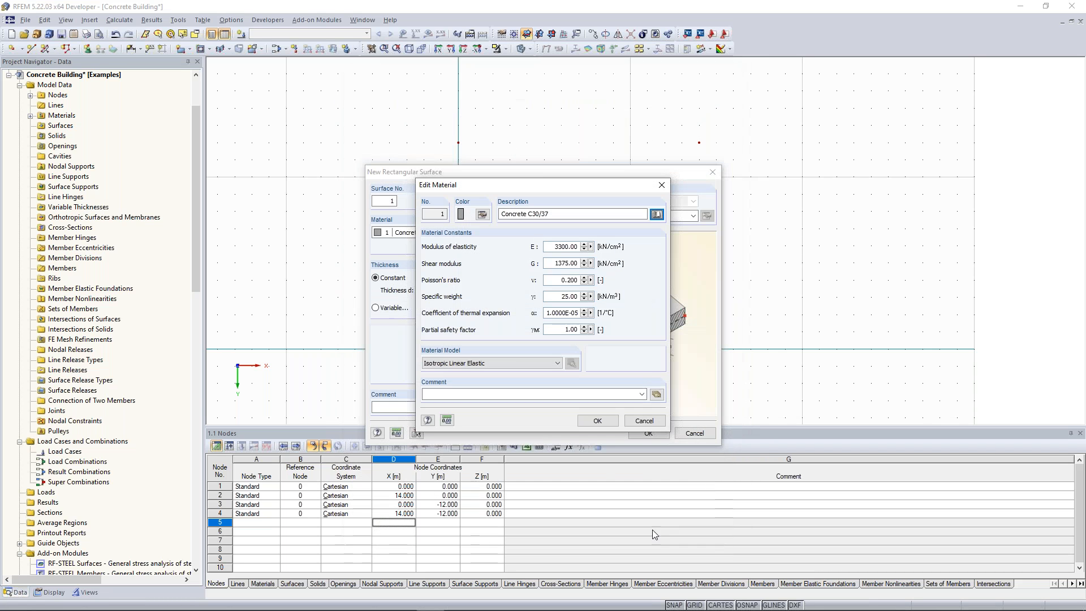
click(598, 420)
Step: Set the constant surface thickness to 200 mm and draw the rectangular slab from the origin to the node at X 14 m, Y -12 m
double_click(450, 290)
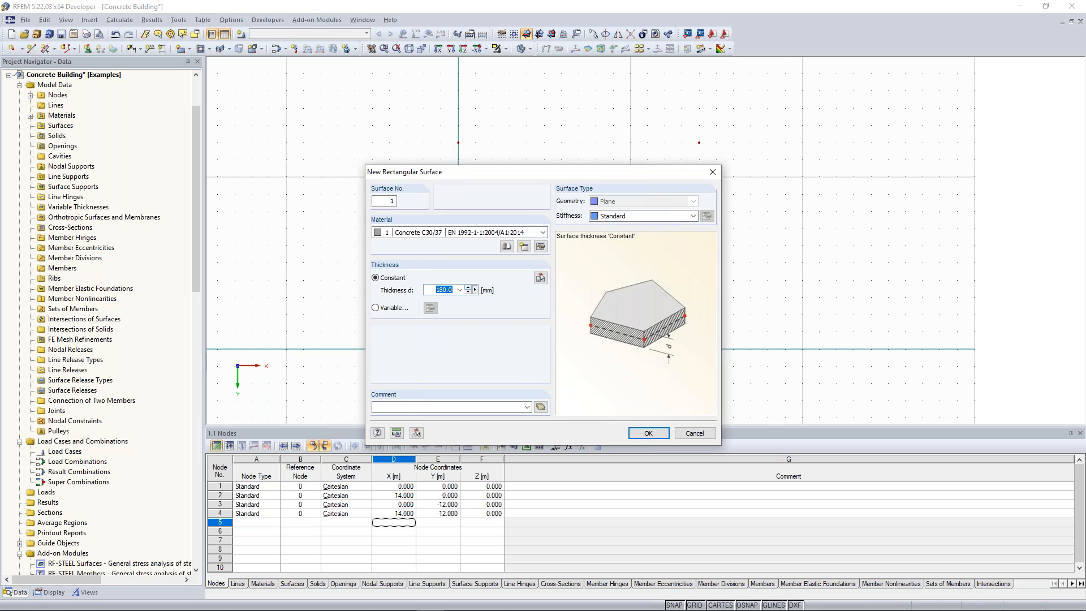
text(200)
click(648, 435)
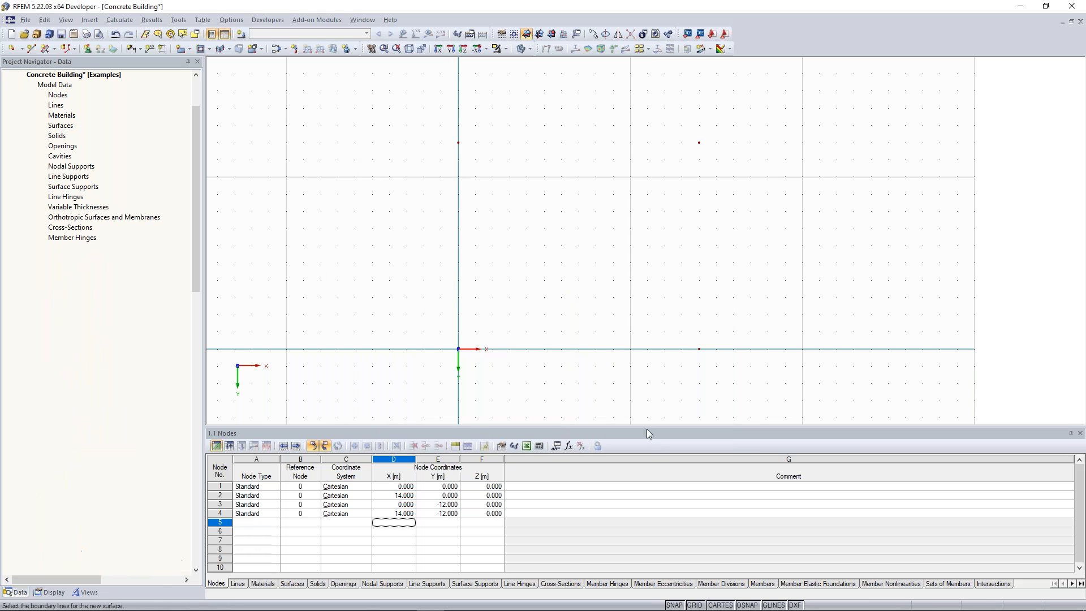
click(458, 349)
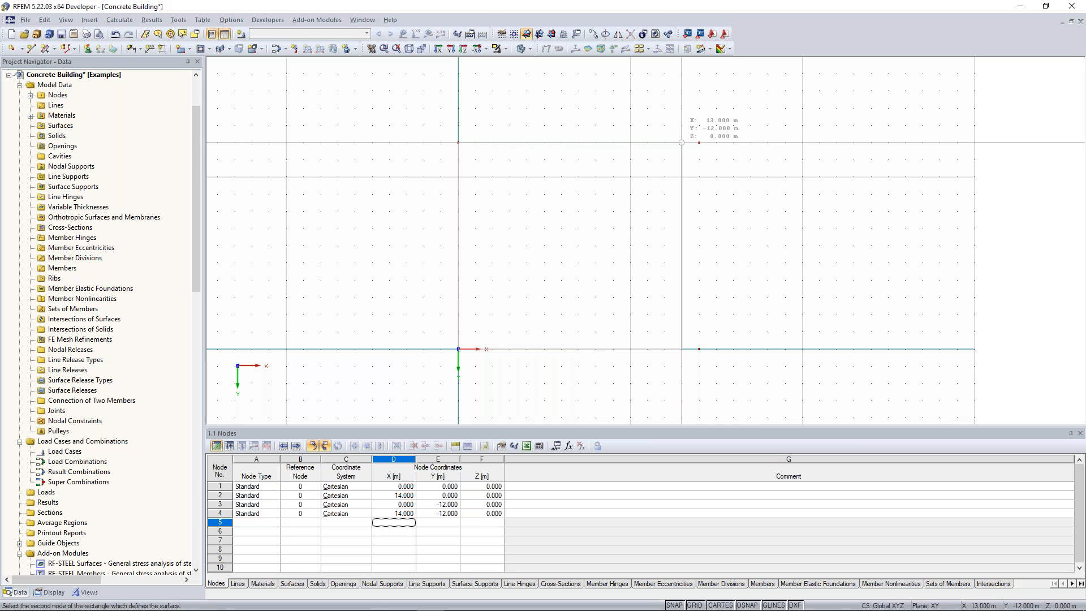
click(699, 142)
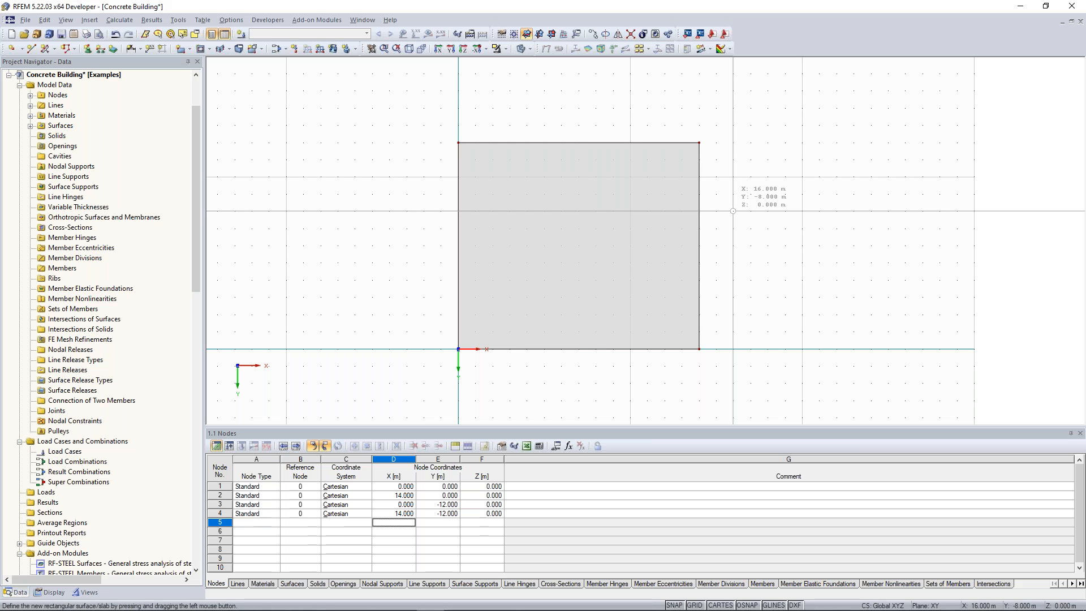
Step: Define node 5 in the nodes table at X 0.5 m, Y -0.5 m, Z 0 m
click(263, 523)
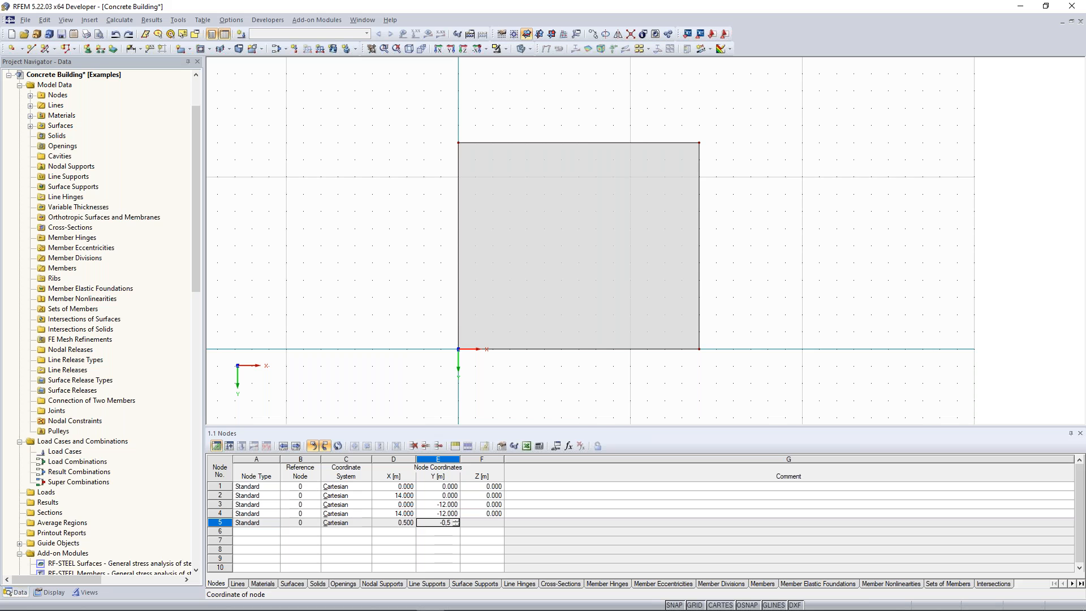
text(0)
key(Return)
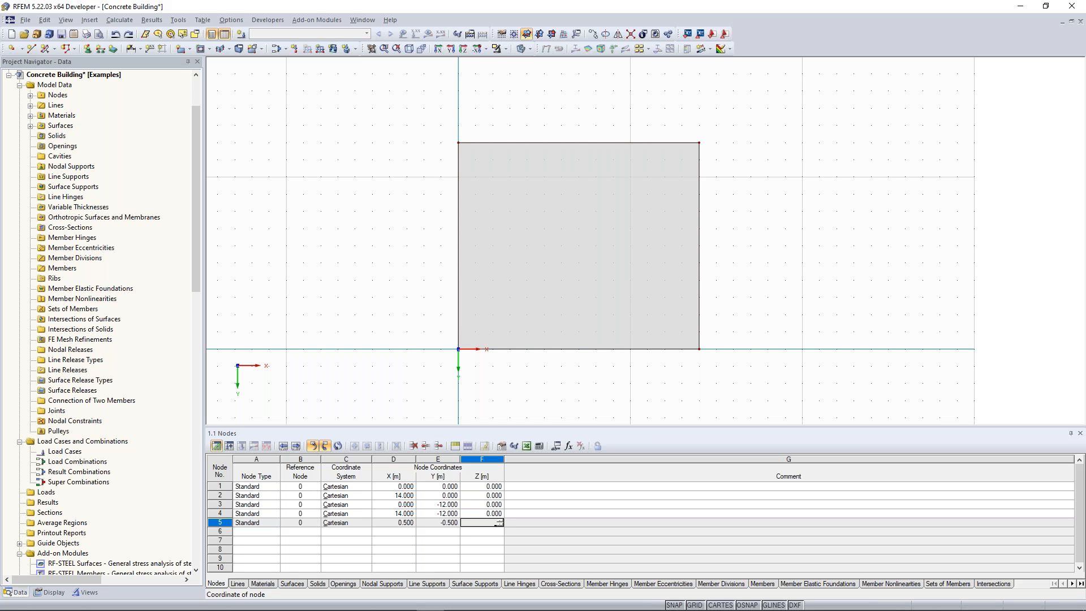
key(Return)
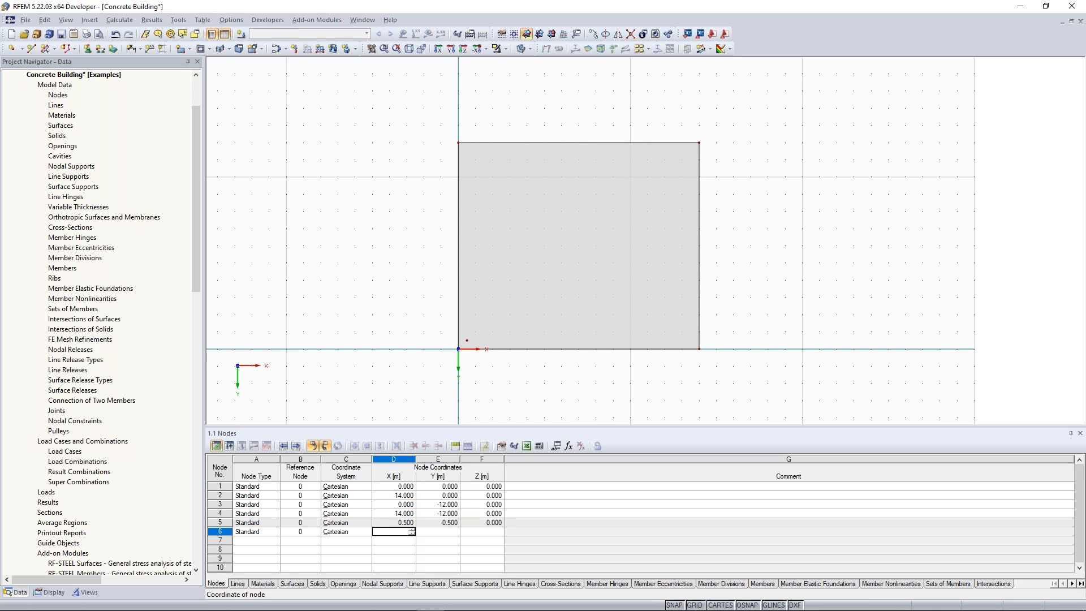
Step: Copy node 5 two times with a displacement of 5 m in the X direction
click(550, 411)
scroll(493, 373, up, 2)
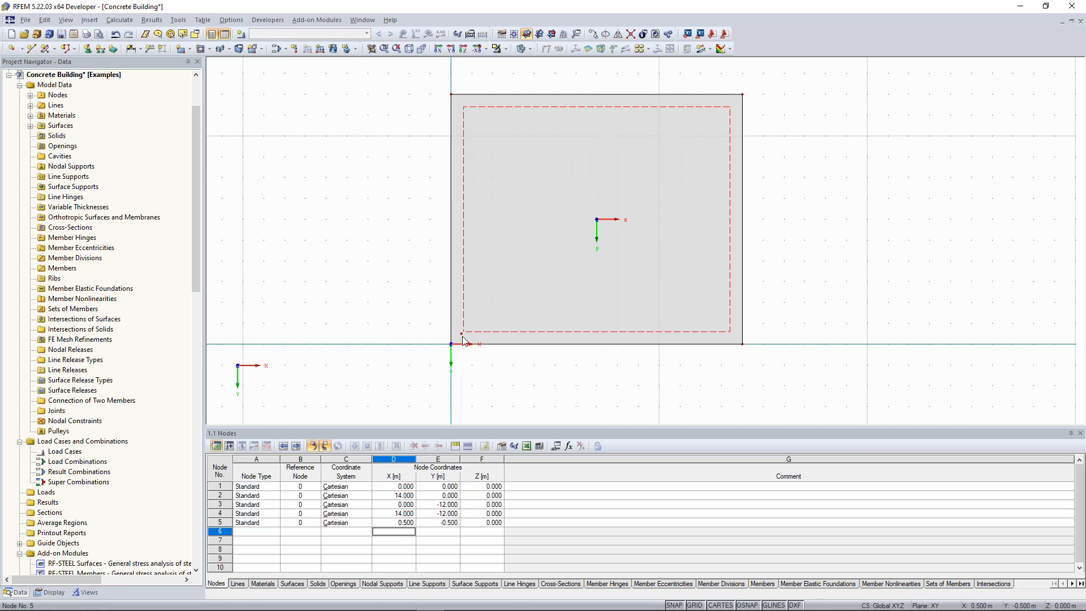
click(462, 334)
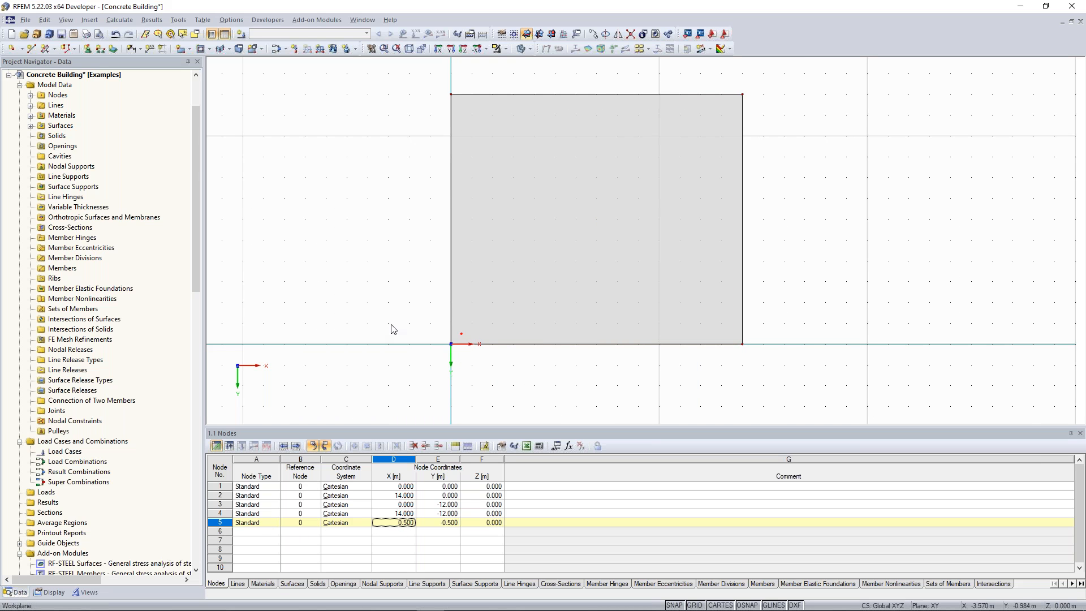
click(479, 339)
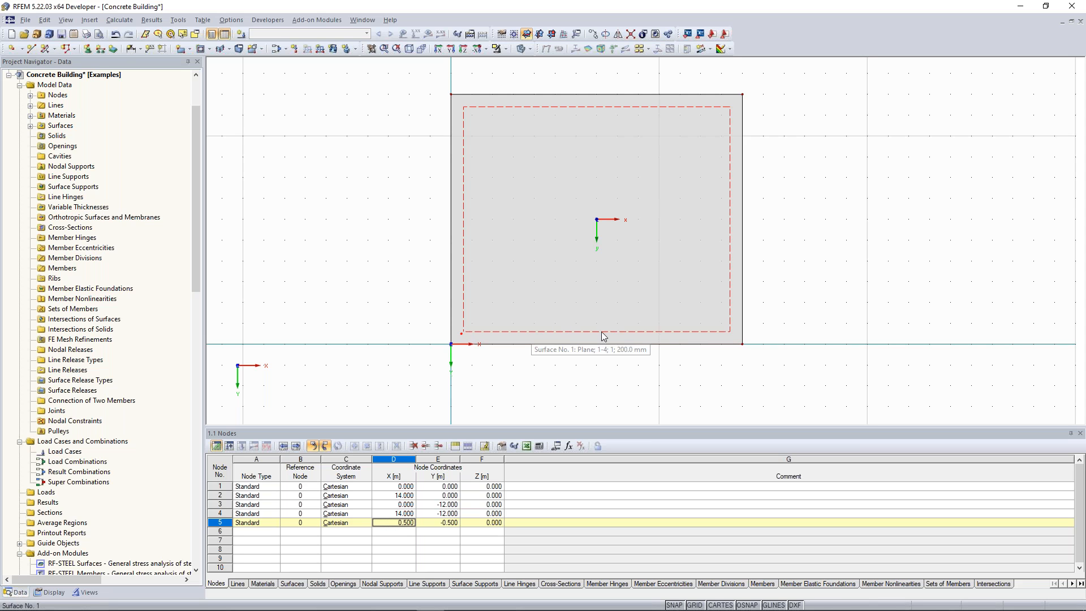
click(639, 352)
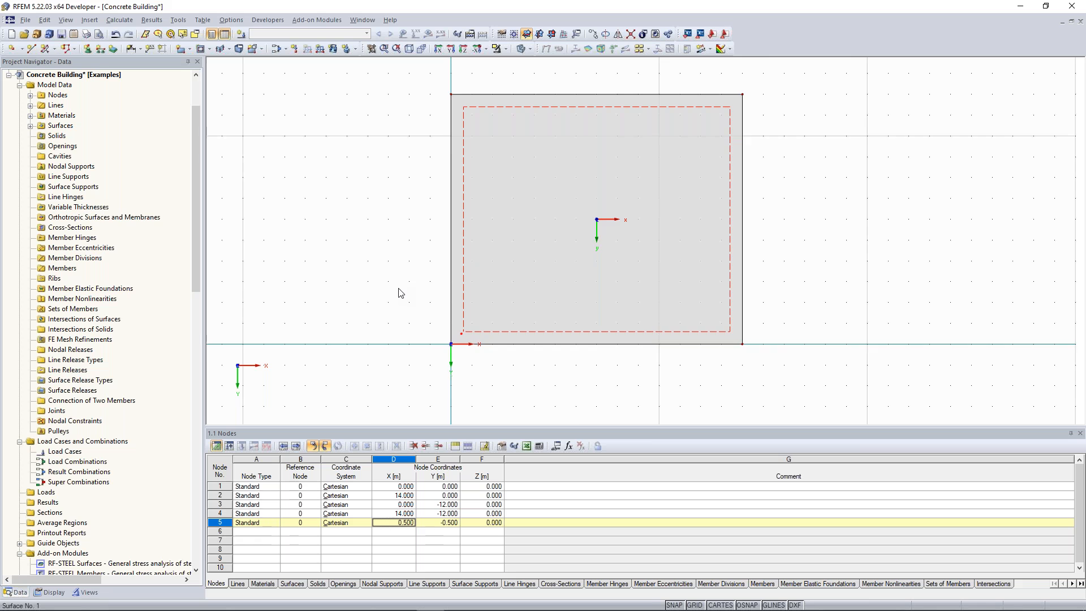
scroll(383, 274, up, 5)
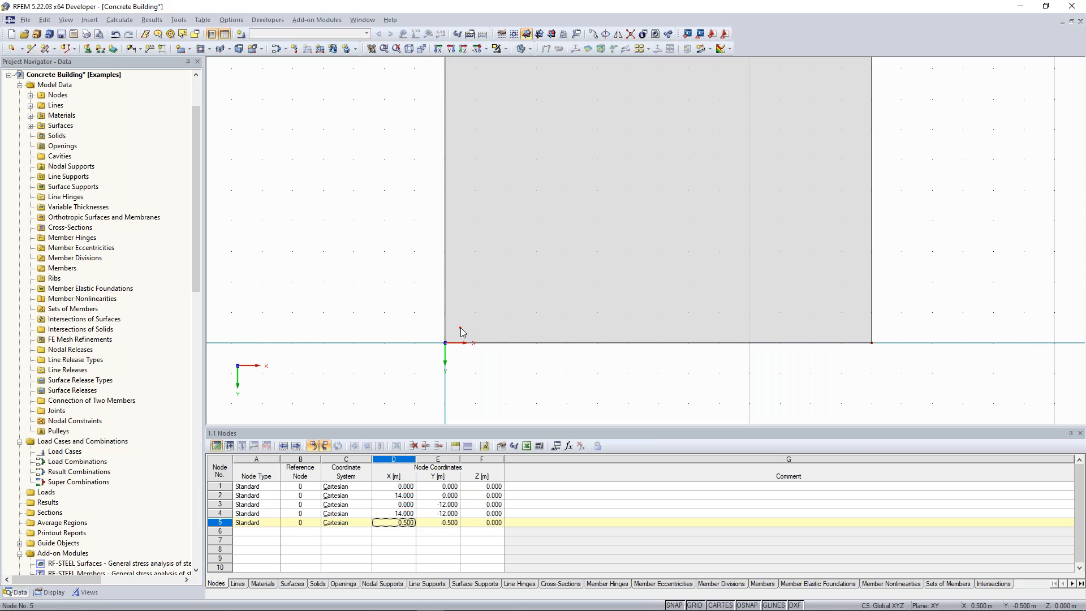
key(ctrl+m)
click(307, 100)
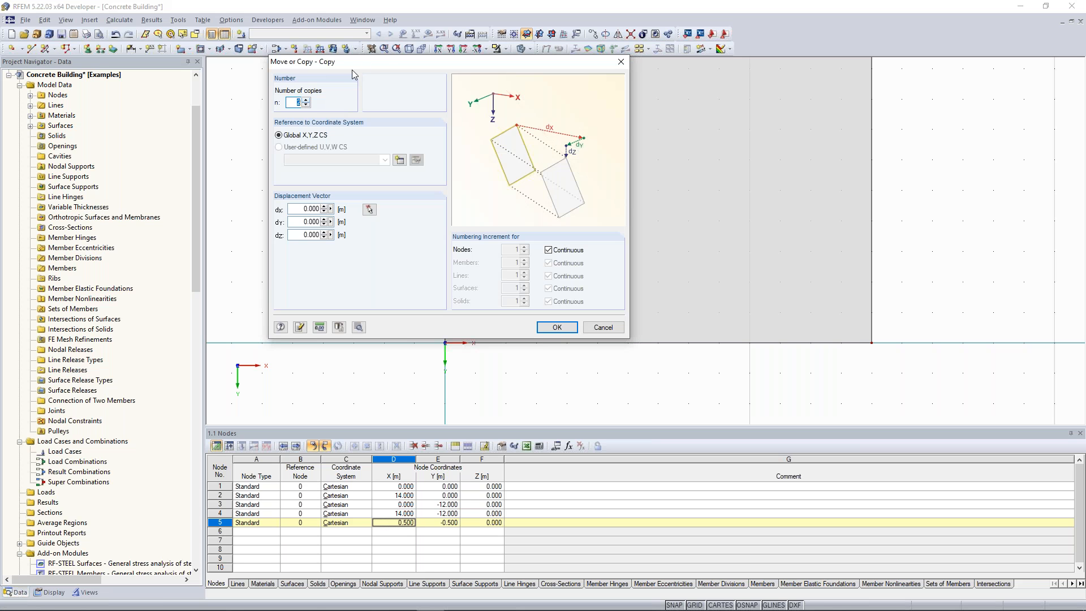
drag(373, 70, 260, 54)
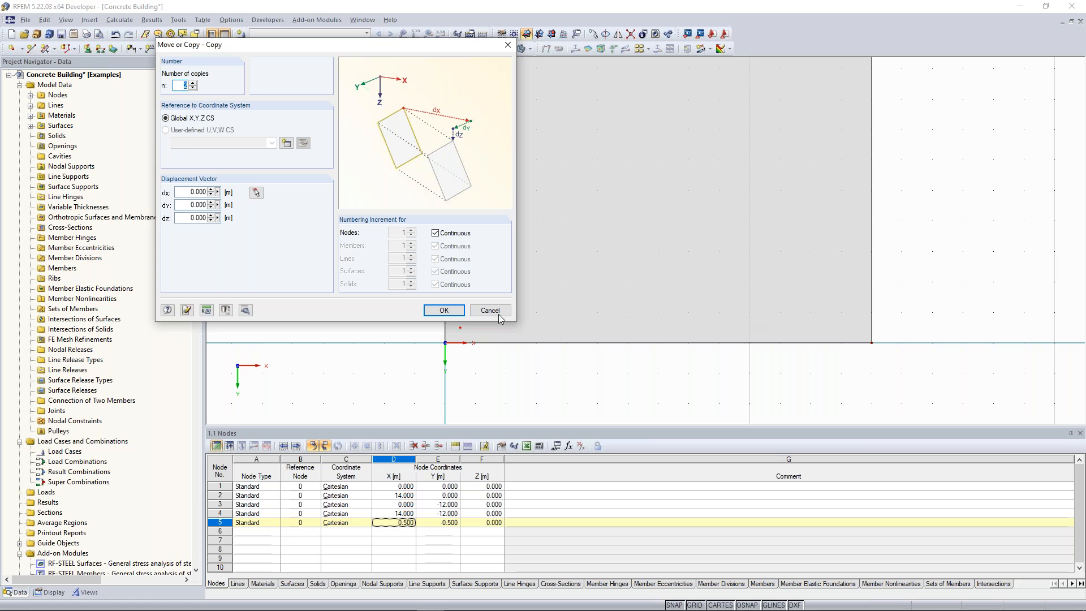
click(191, 192)
text(5)
click(218, 192)
click(218, 192)
click(457, 312)
click(456, 312)
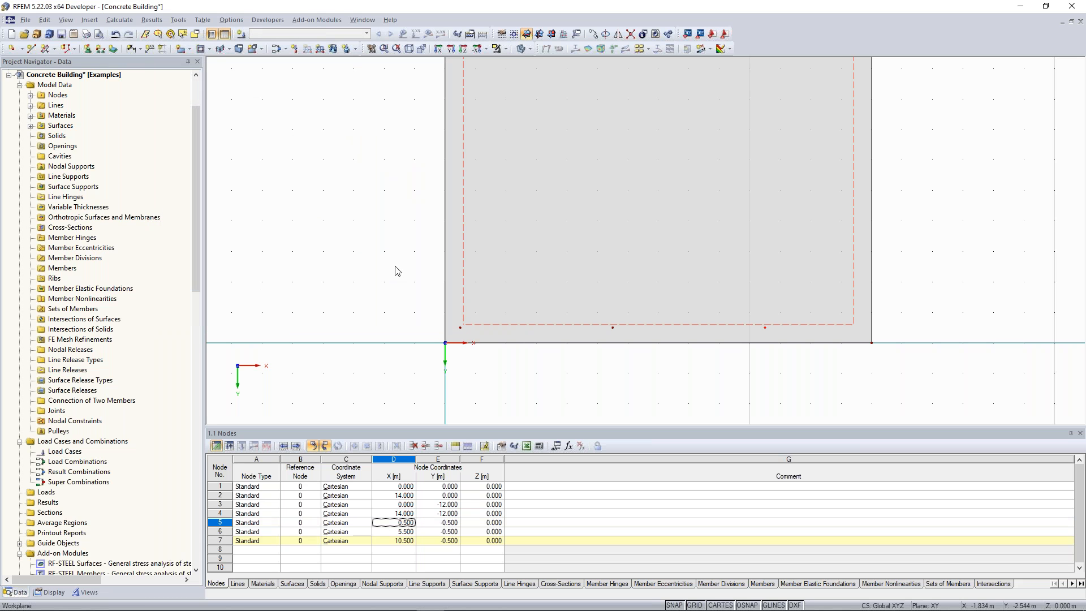
Step: Copy the node at X 10.5 m, Y -0.5 m once by 3 m in the X direction
scroll(362, 272, down, 2)
middle_drag(498, 299, 463, 308)
scroll(531, 342, up, 3)
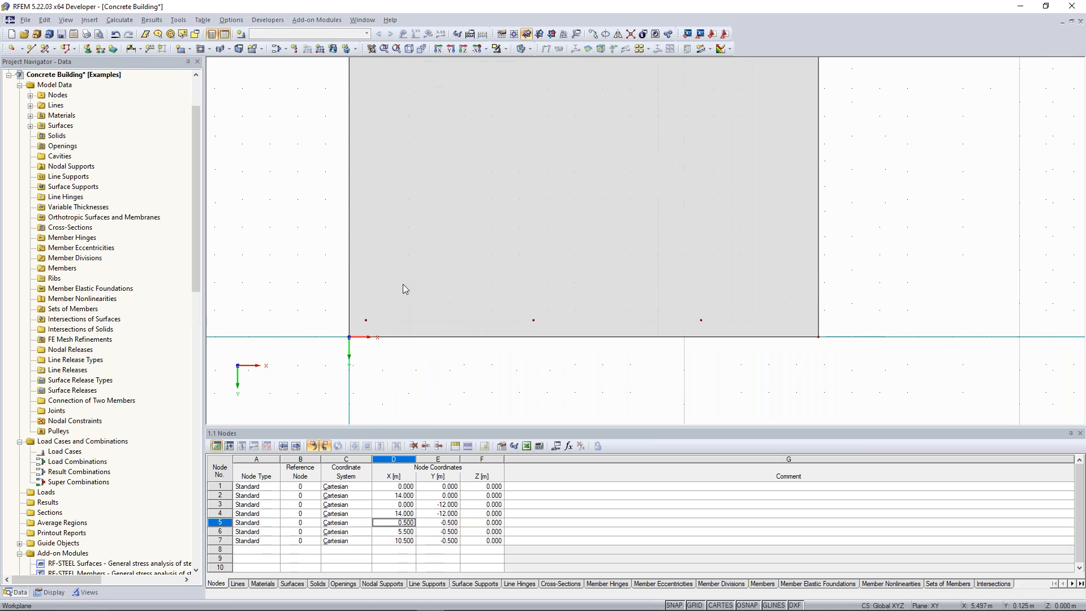
middle_drag(707, 331, 612, 342)
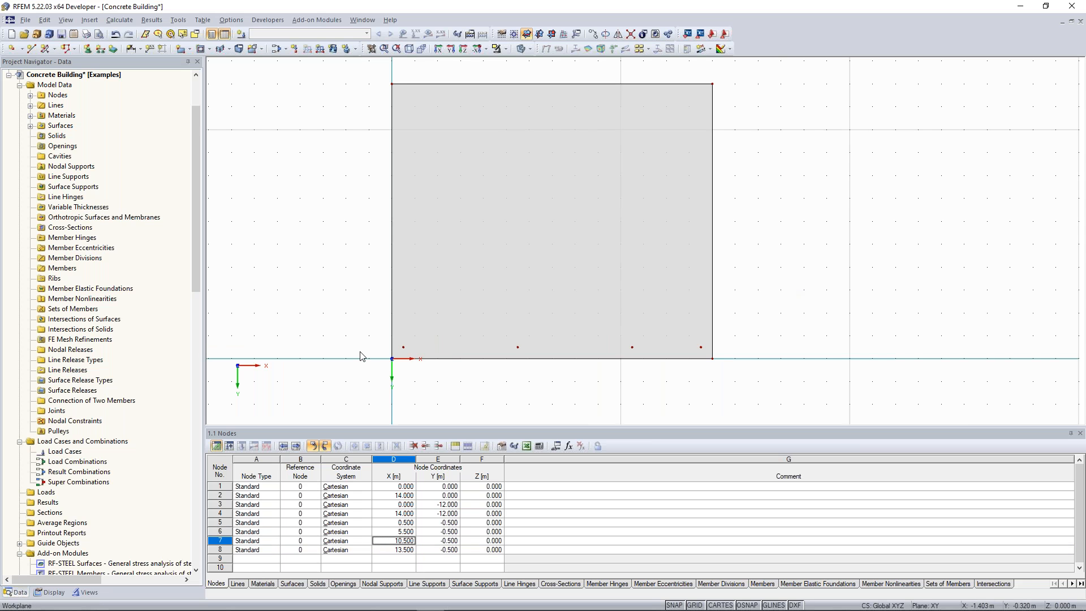
Step: Copy the row of four nodes at Y -0.5 m once with a displacement of -4 m in the Y direction
drag(358, 327, 725, 353)
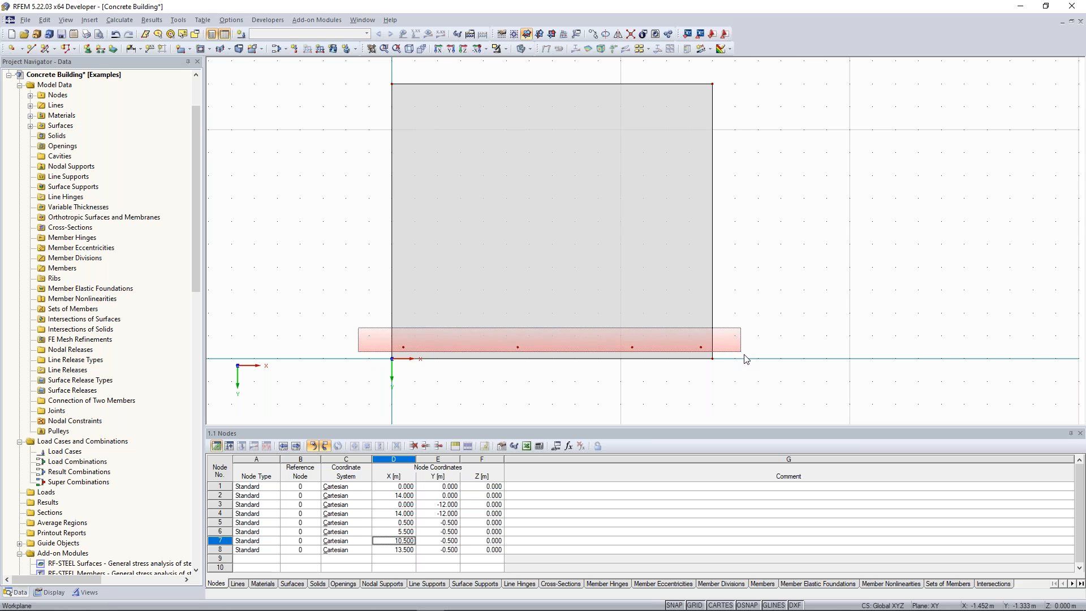
drag(744, 359, 746, 359)
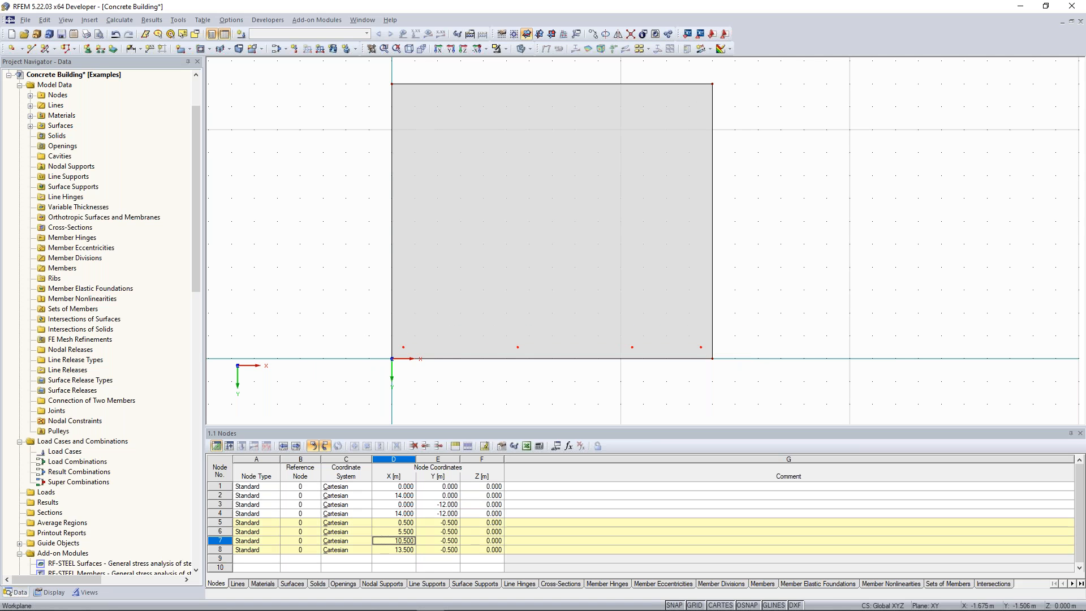
right_click(404, 348)
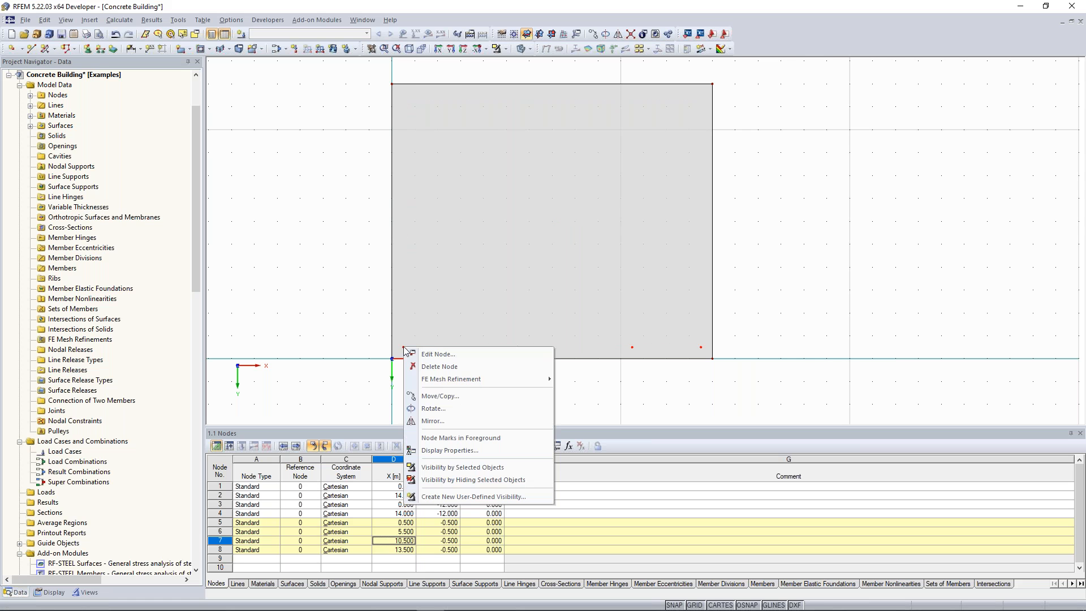
click(478, 399)
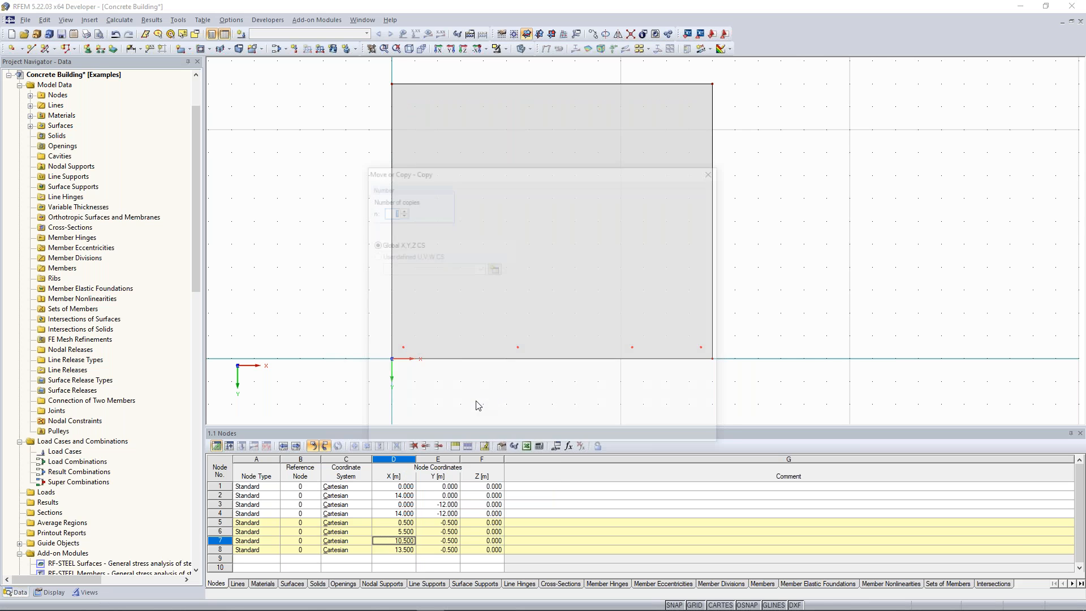
drag(395, 320, 418, 318)
text(0)
drag(481, 170, 835, 82)
key(Tab)
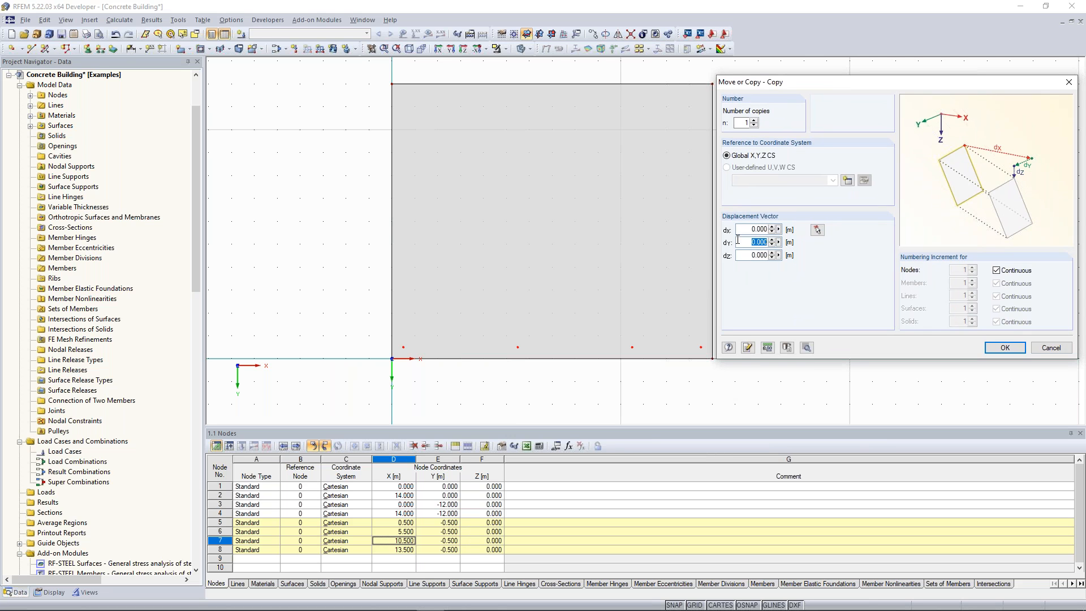
text(-)
click(1004, 348)
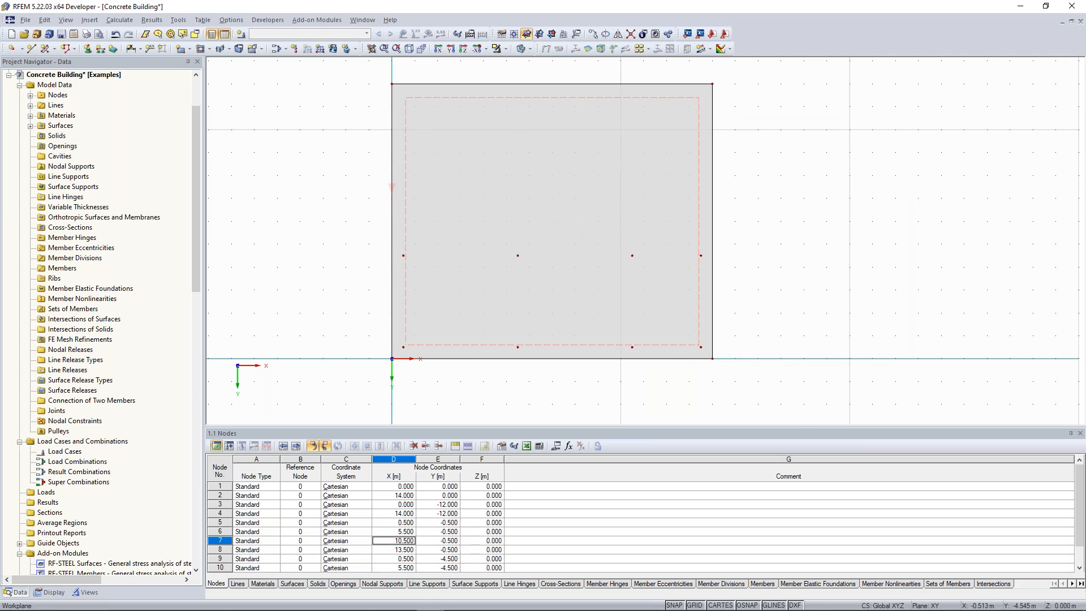
Step: Copy the node at X 10.5 m, Y -4.5 m once with a displacement of -4 m in the Y direction
middle_drag(365, 235, 342, 272)
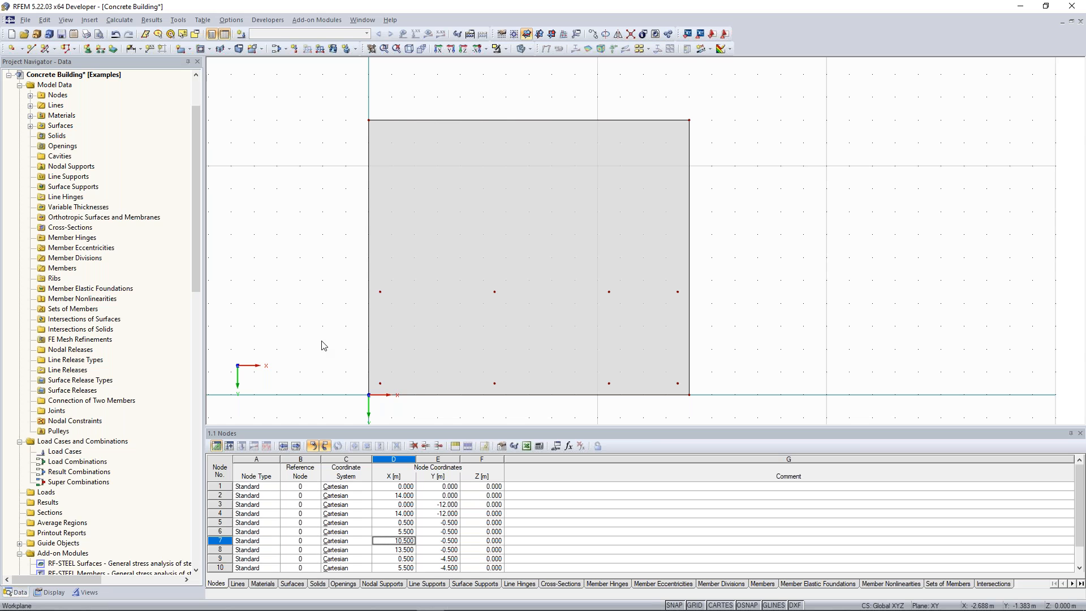
scroll(606, 311, up, 2)
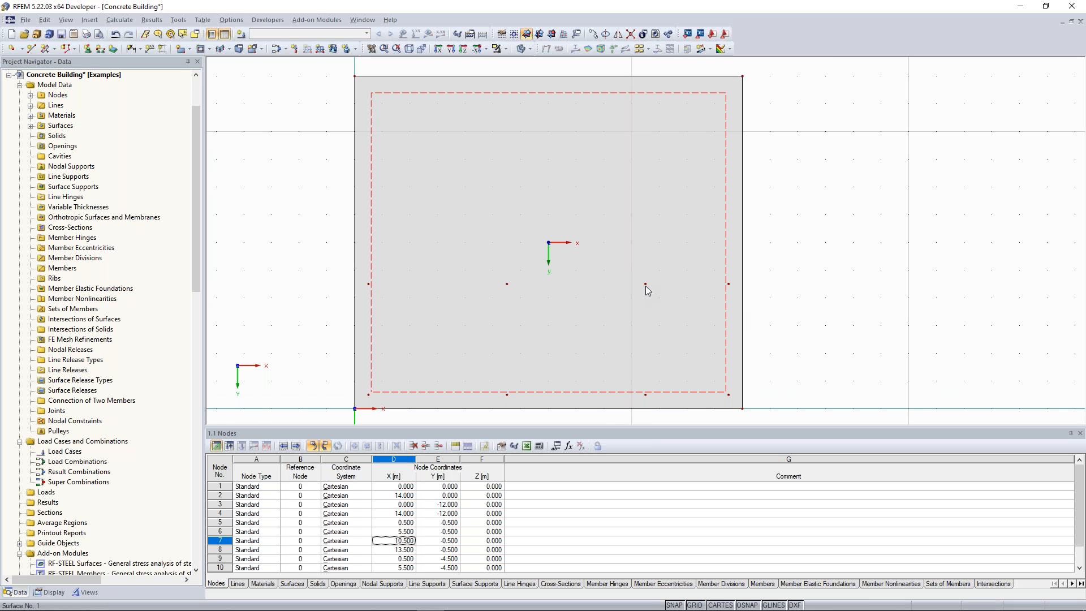
middle_drag(575, 303, 545, 306)
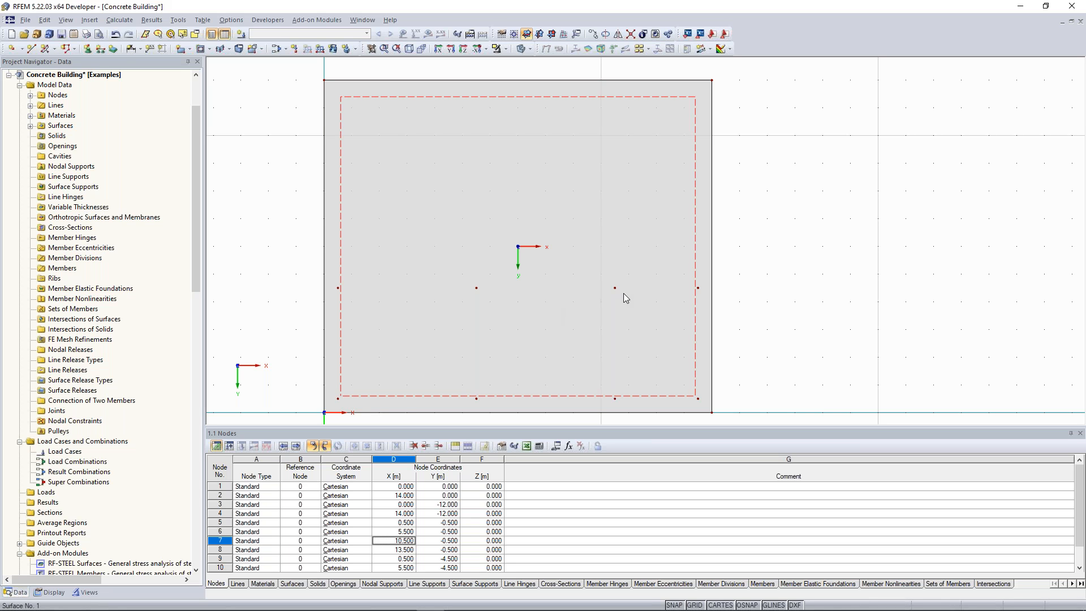
middle_drag(616, 288, 616, 303)
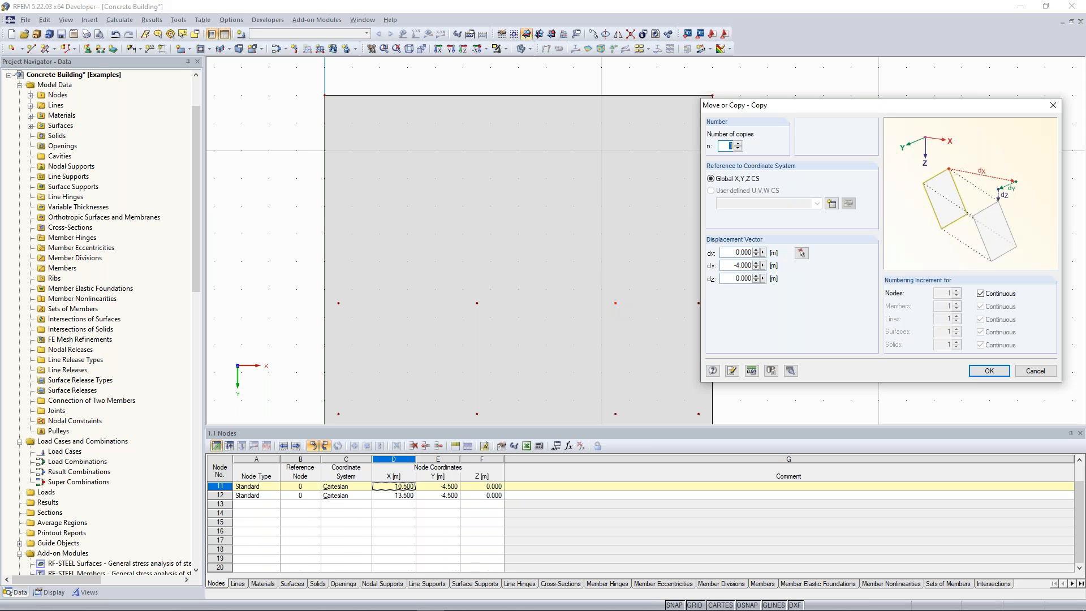
drag(735, 265, 754, 266)
text(-4)
click(989, 371)
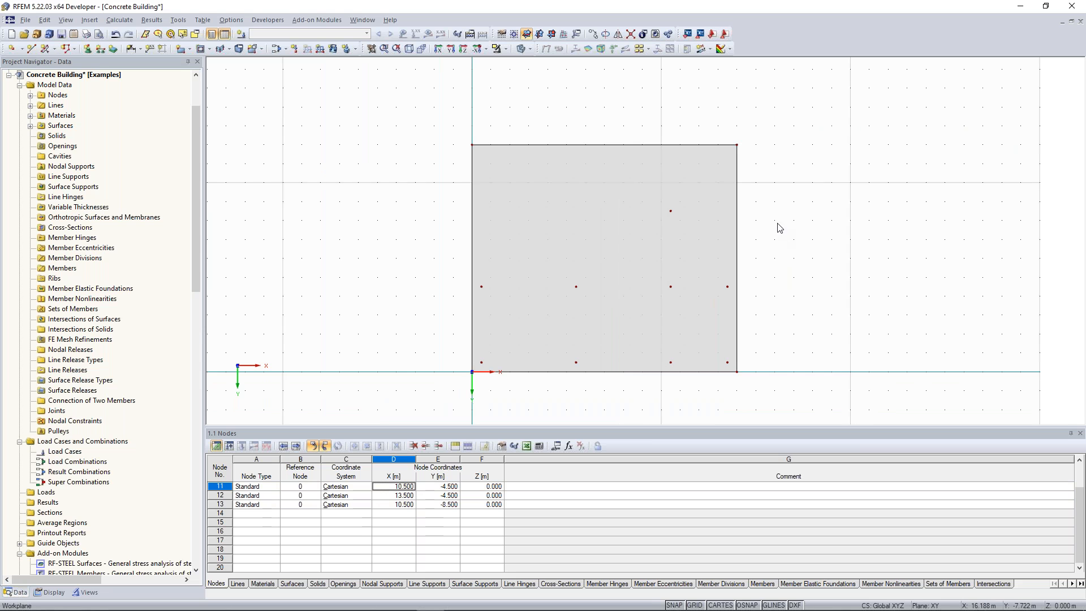
Step: Switch to the RFEM training manual PDF, check the floor slab sketch dimensions, and return to the RFEM model
scroll(778, 231, down, 1)
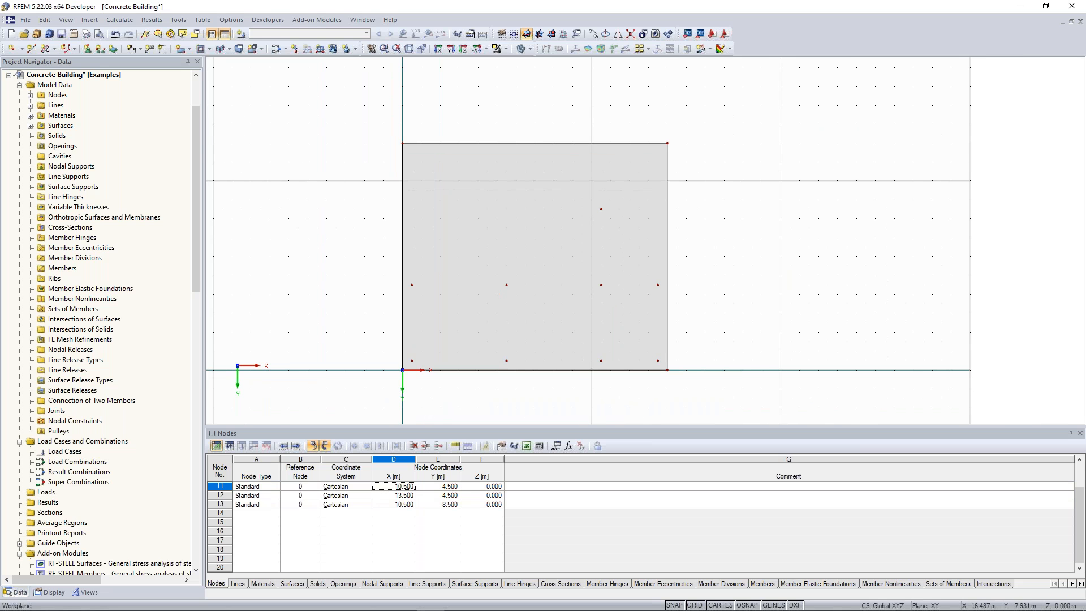
middle_drag(704, 207, 697, 226)
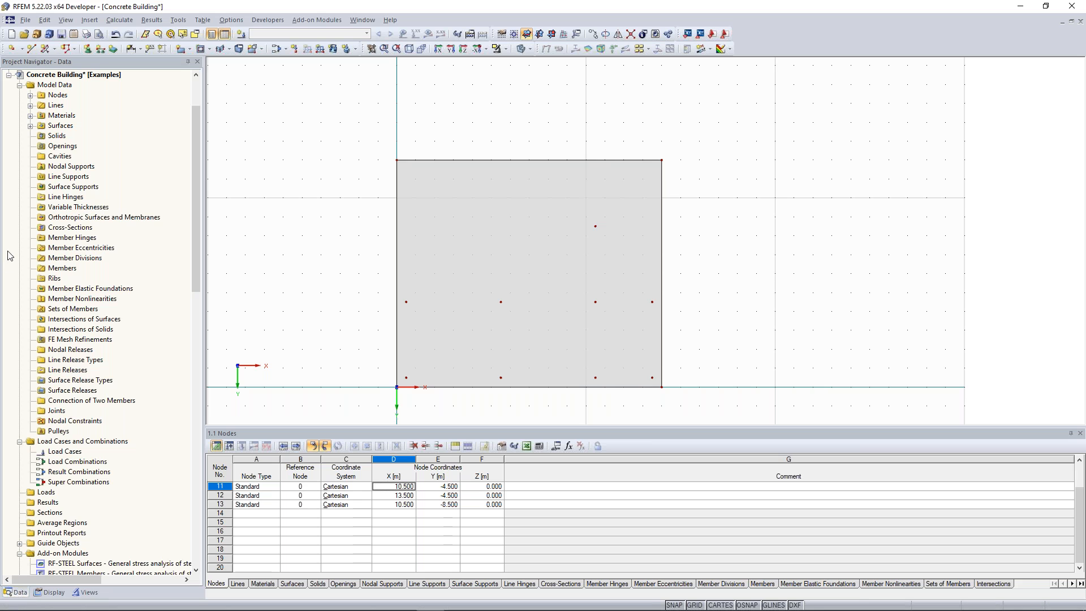
scroll(681, 235, up, 1)
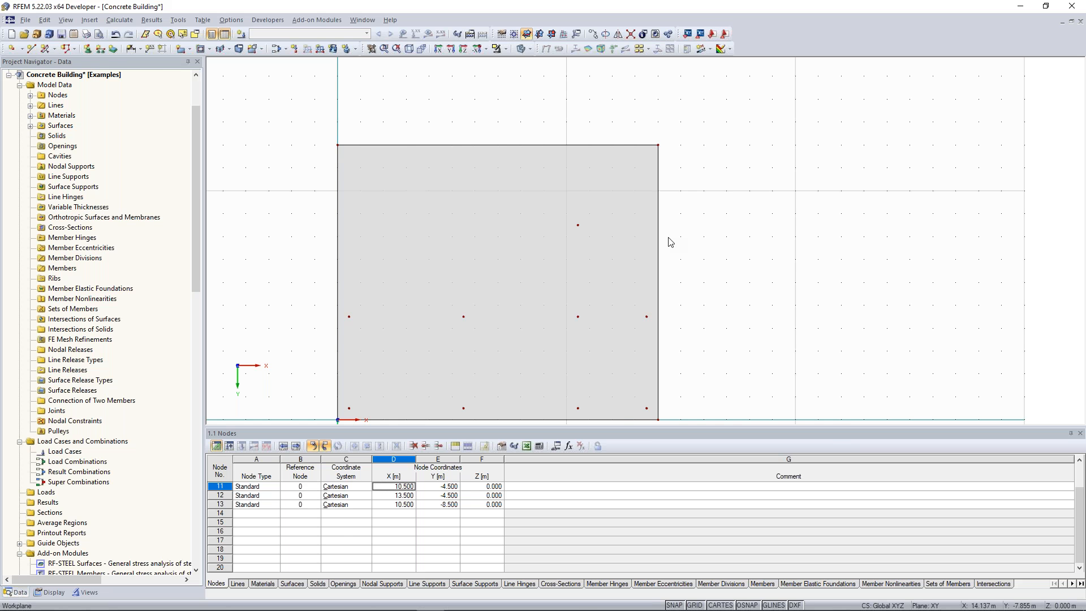
key(alt+Tab)
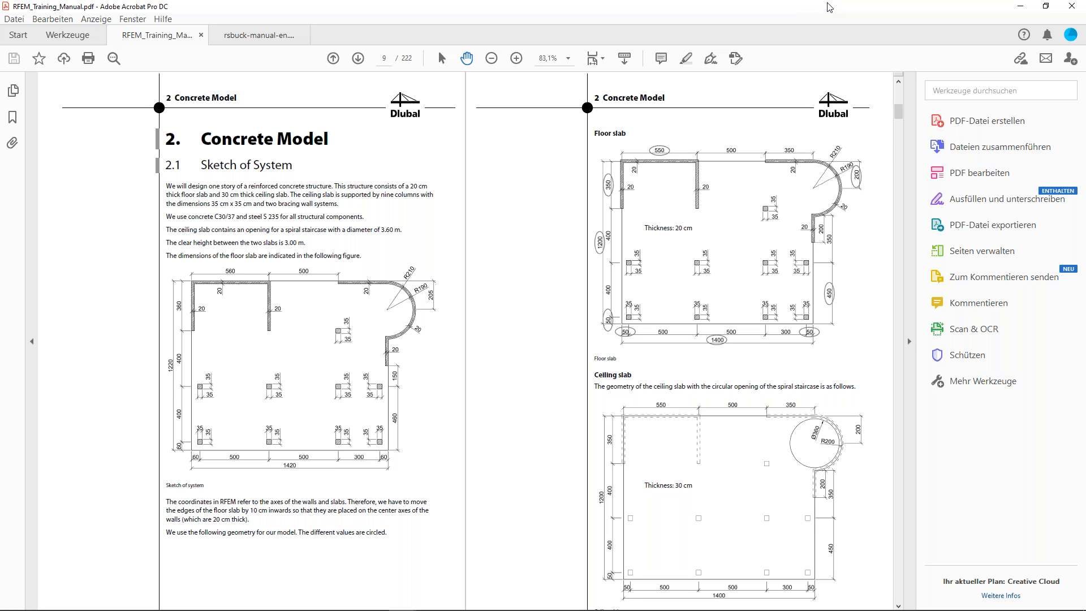
drag(799, 5, 1085, 6)
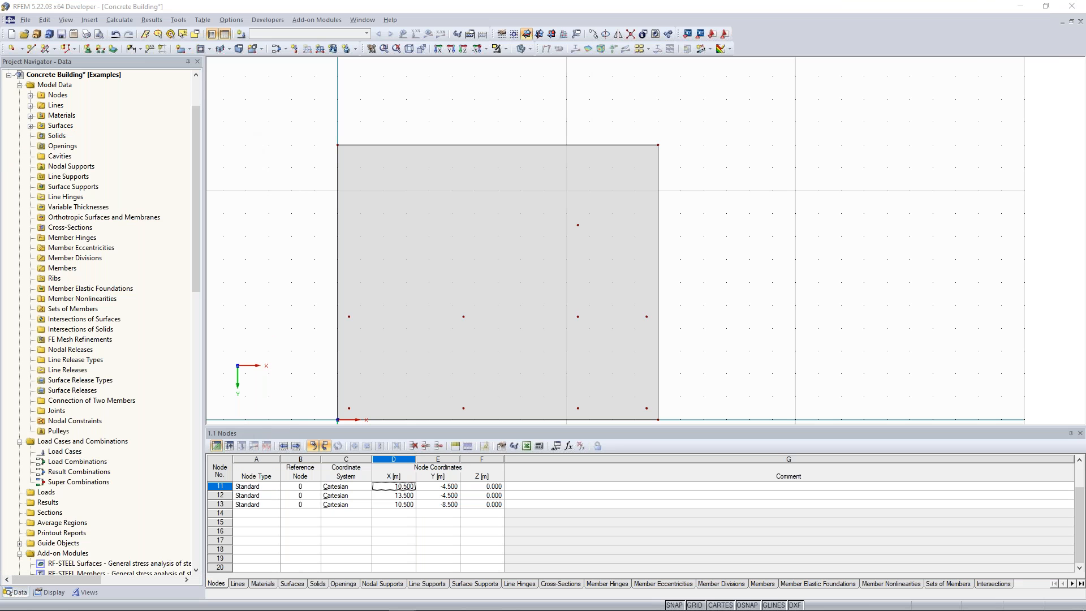
Step: Divide the slab edge line at X 14 m by a new intermediate node 4 m from the line end
scroll(632, 205, up, 1)
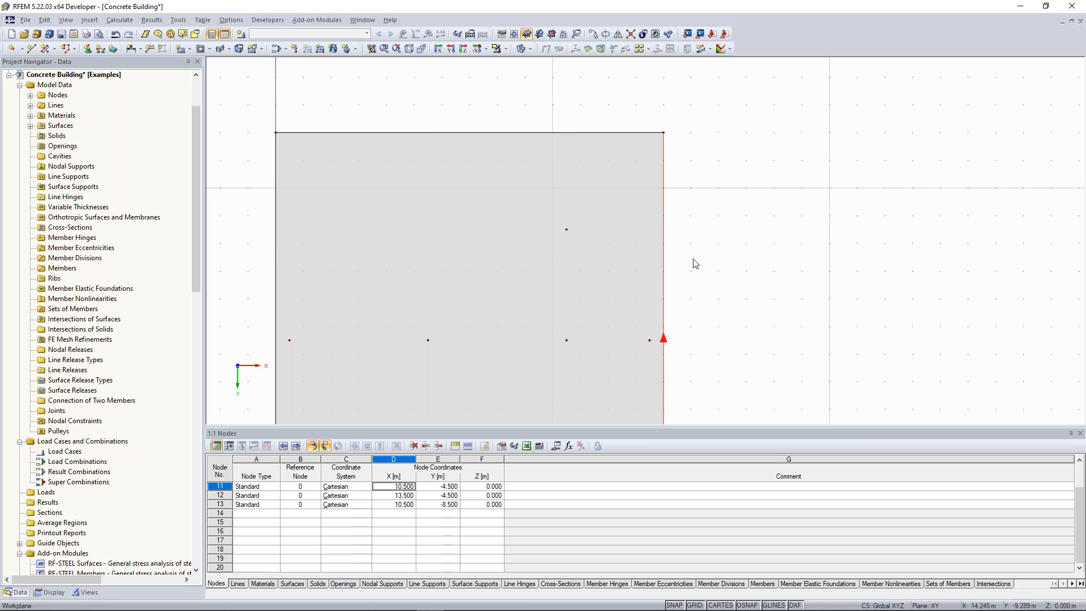
scroll(671, 214, down, 1)
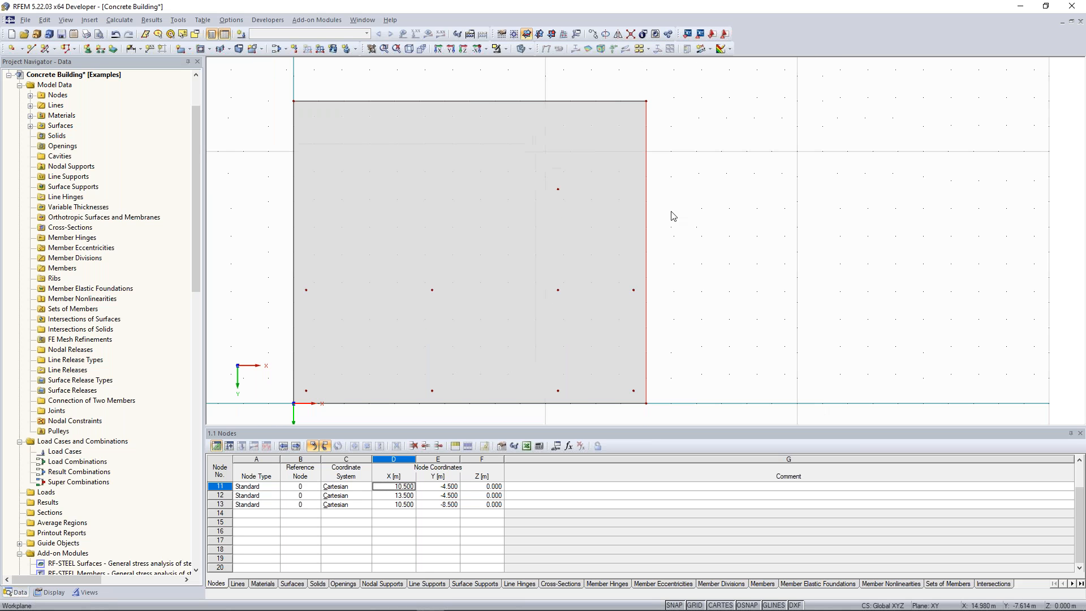
right_click(648, 175)
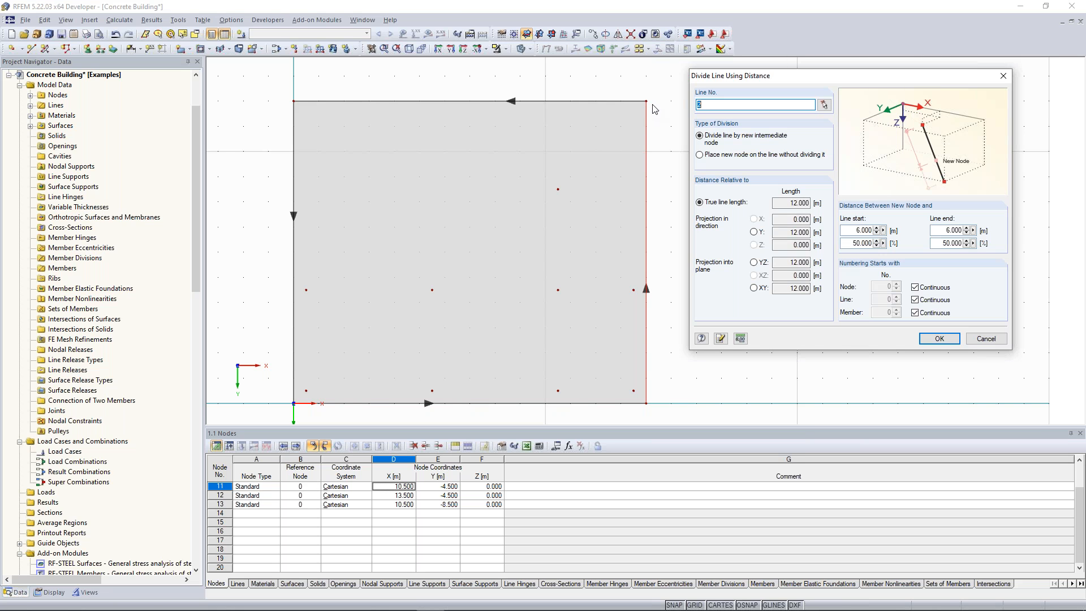
click(946, 231)
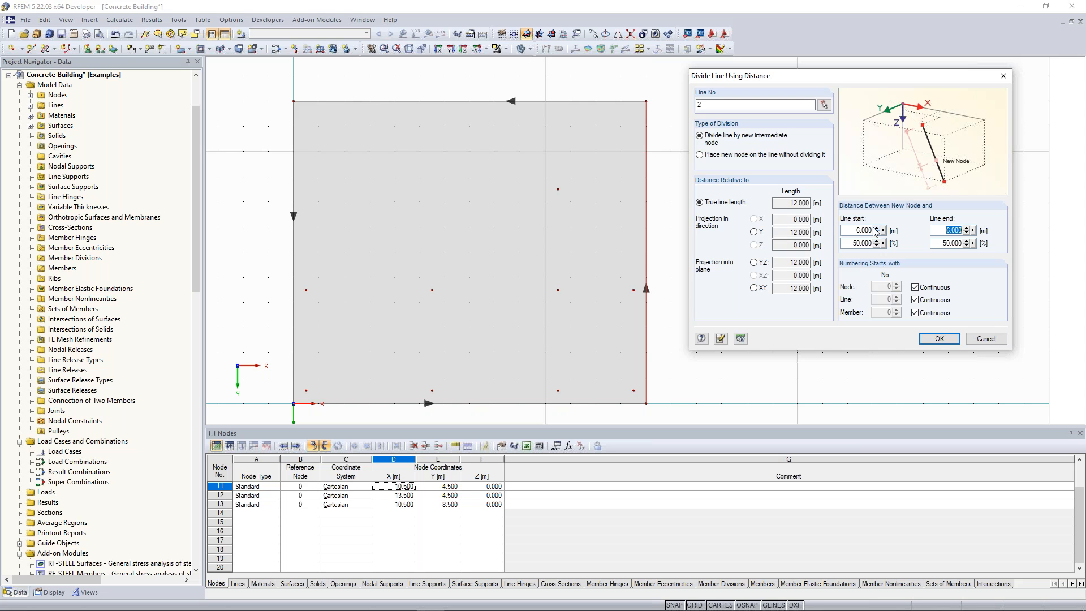
text(4)
click(937, 340)
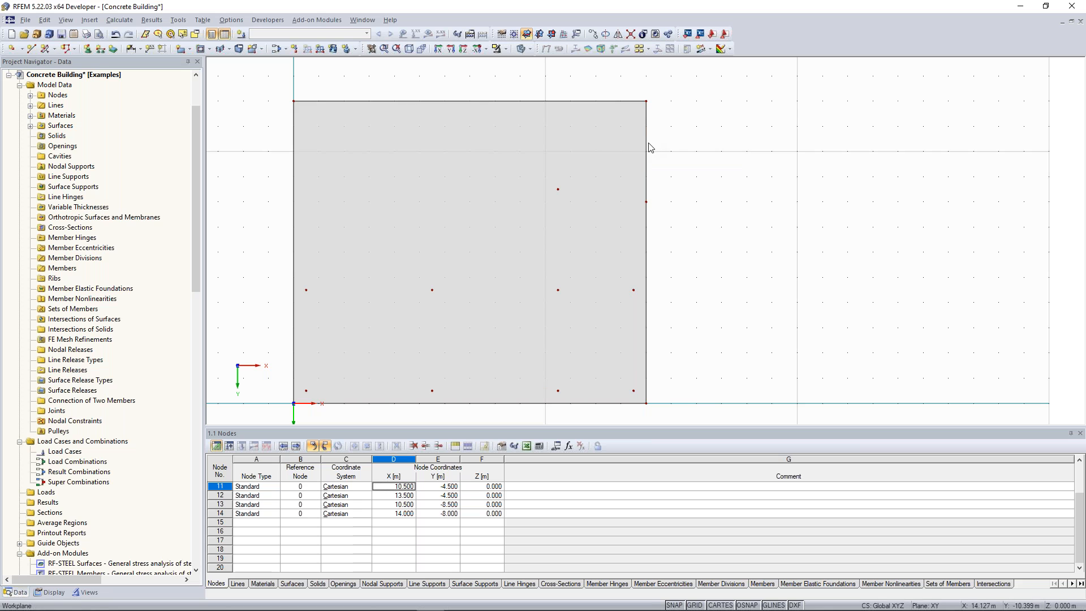
middle_drag(713, 161, 741, 181)
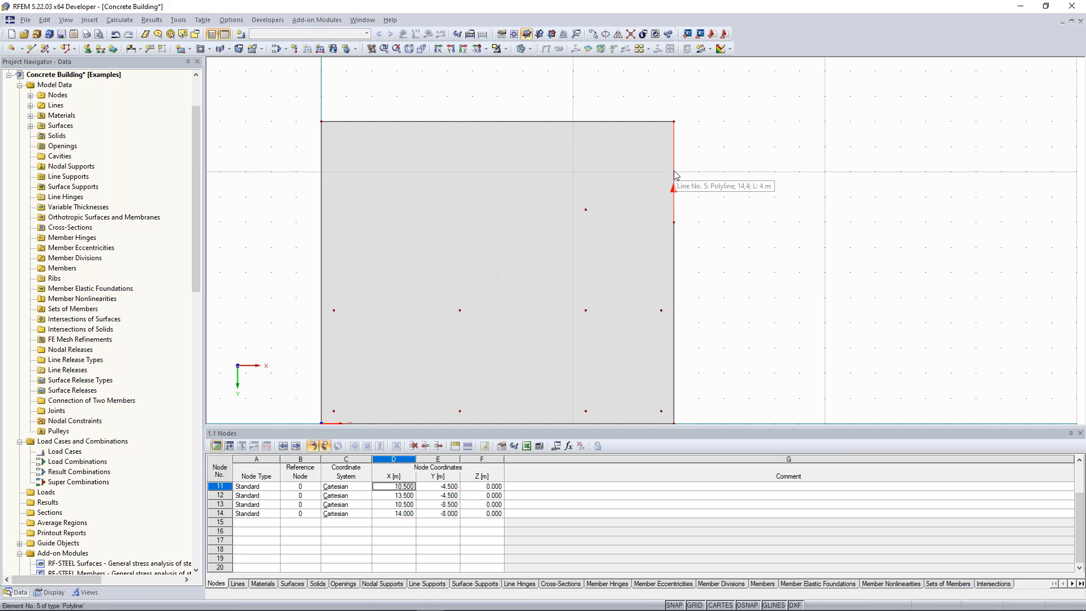
middle_drag(674, 171, 683, 147)
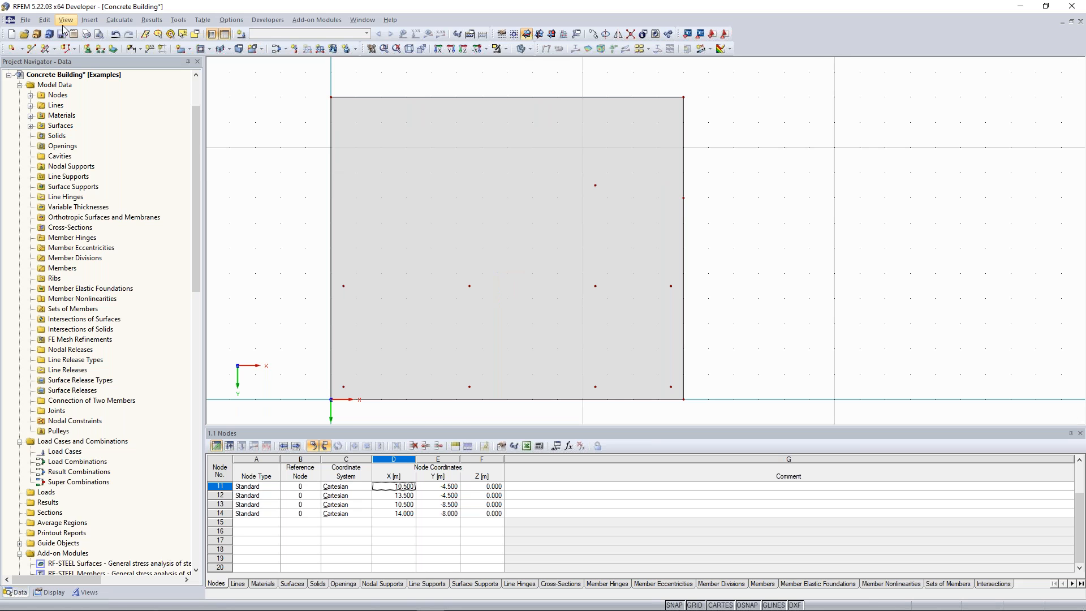
click(22, 50)
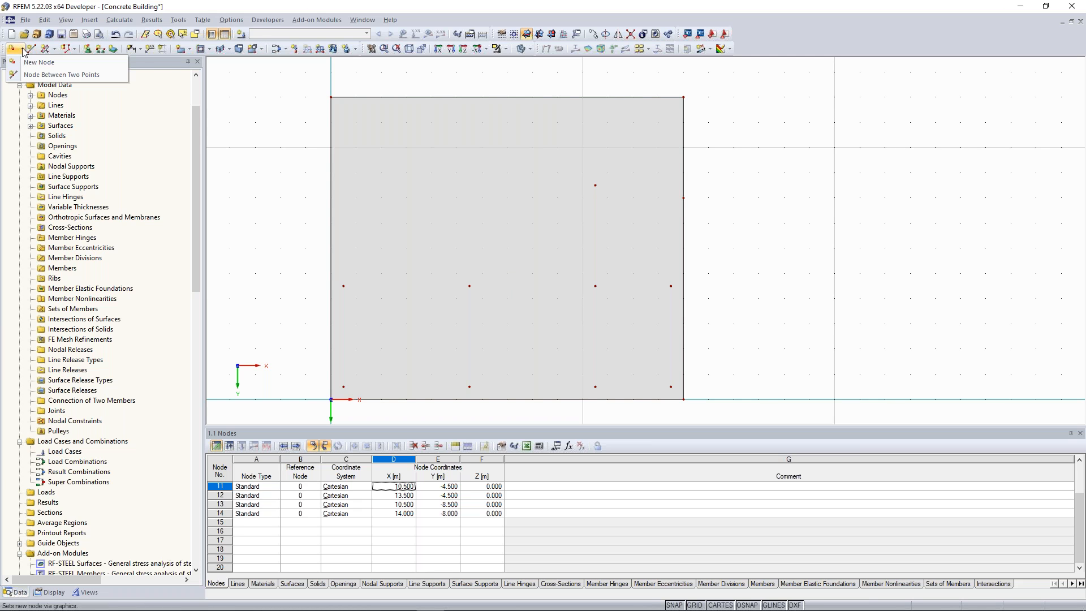
click(59, 74)
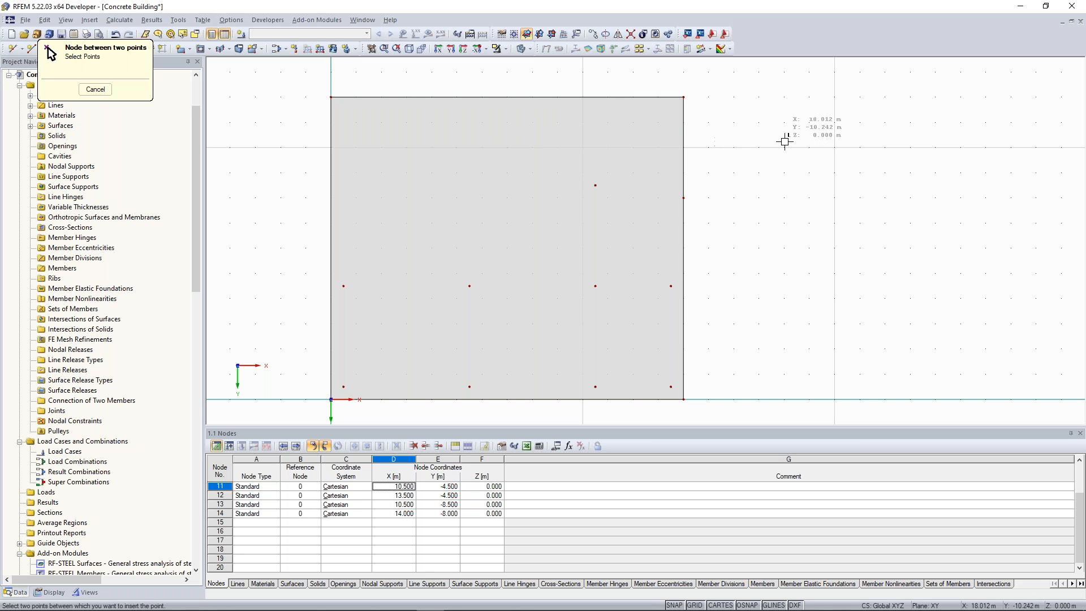
click(683, 98)
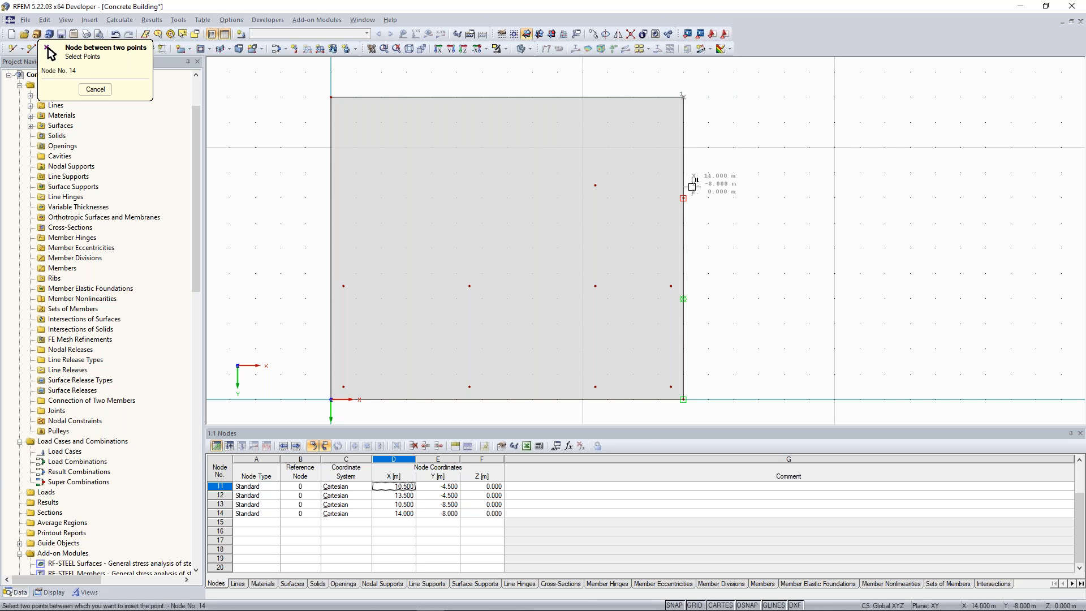
key(Escape)
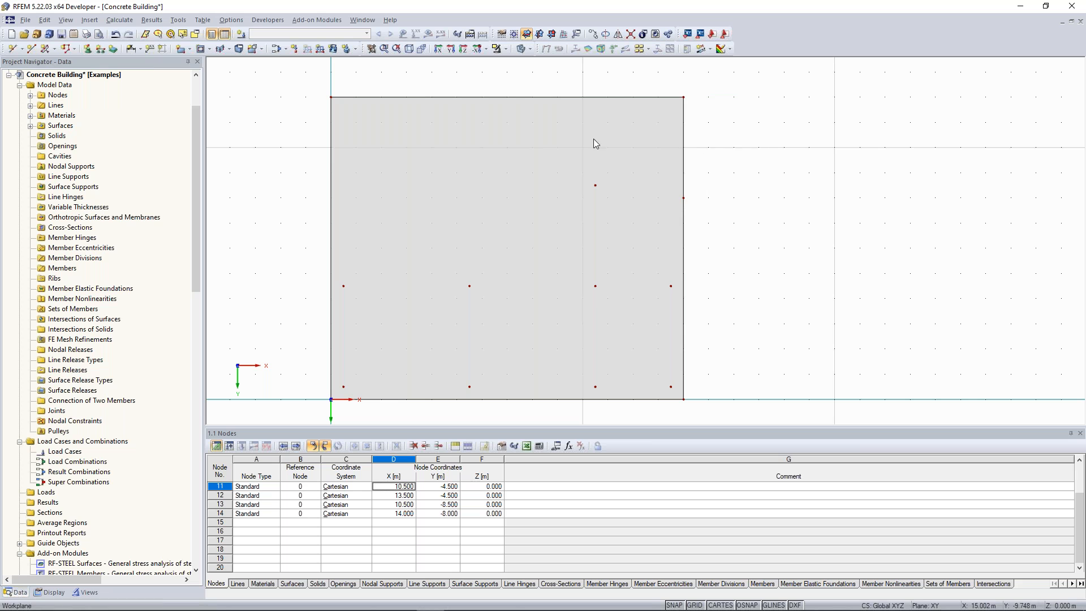
Step: Insert a node halfway (50 %) between the slab's corner node at Y -12 m and the edge node at Y -8 m, on the edge at X 14 m
click(13, 49)
scroll(729, 133, up, 1)
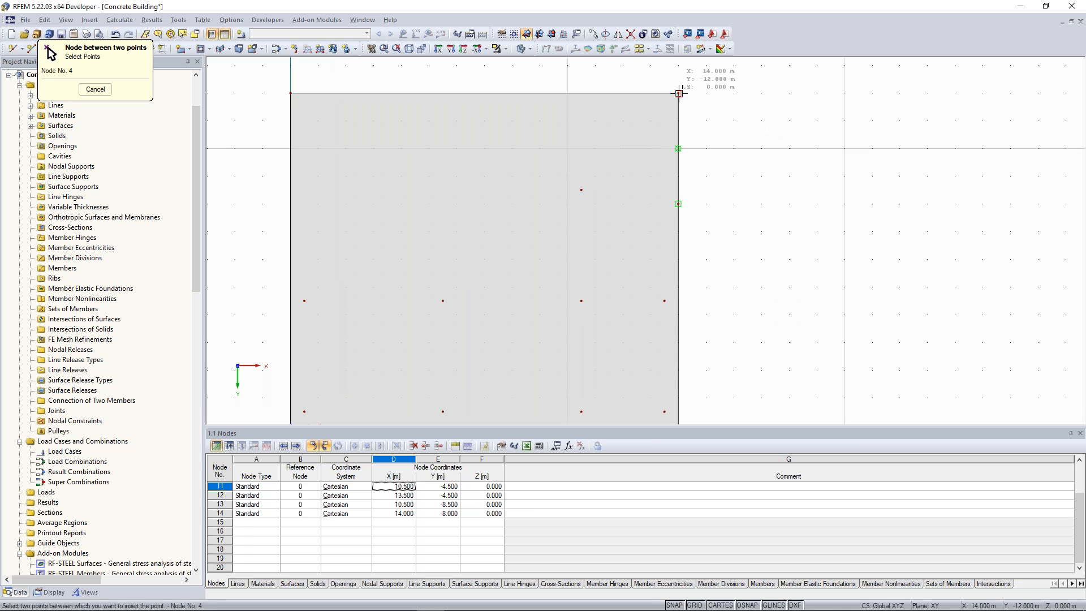
click(678, 204)
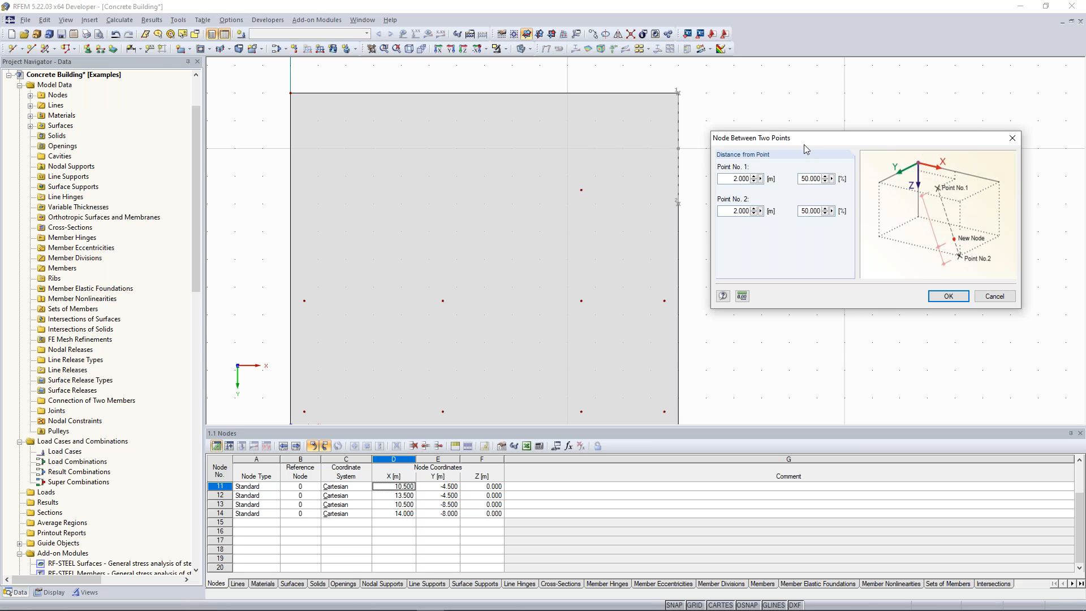
drag(823, 194, 808, 194)
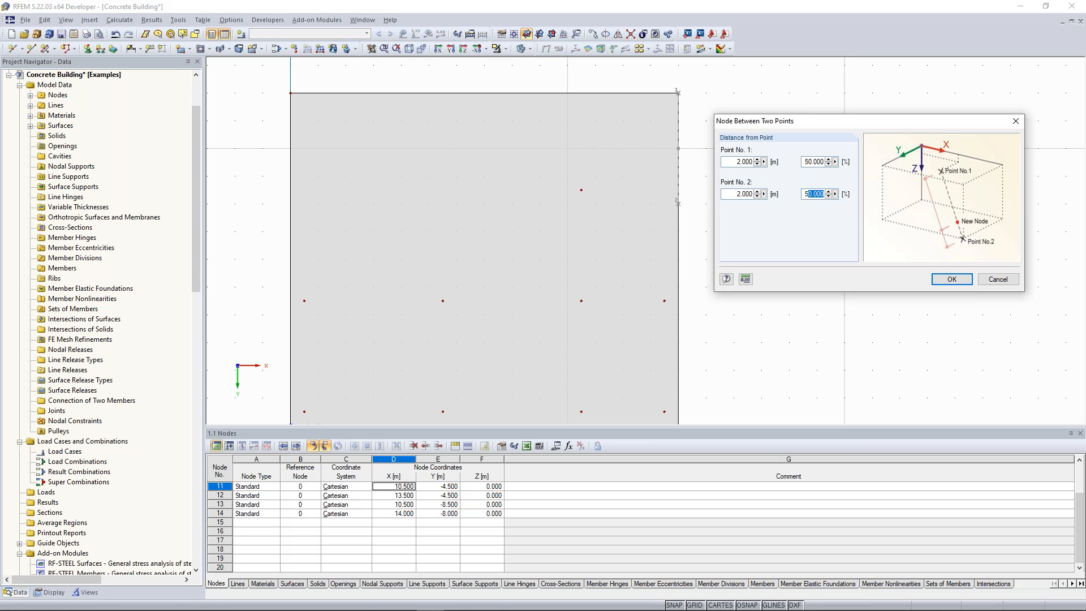
click(951, 279)
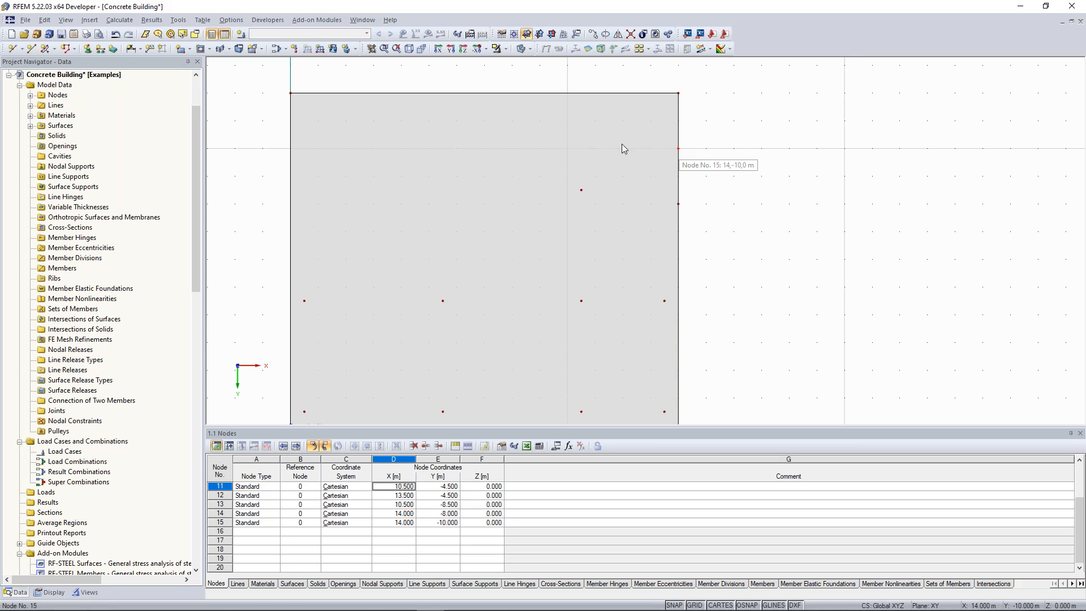
Step: Add a 200 mm thick Concrete C30/37 semicircular surface outside the slab edge, centred at X 14 m, Y -10 m and starting at the Y -8 m node
click(190, 50)
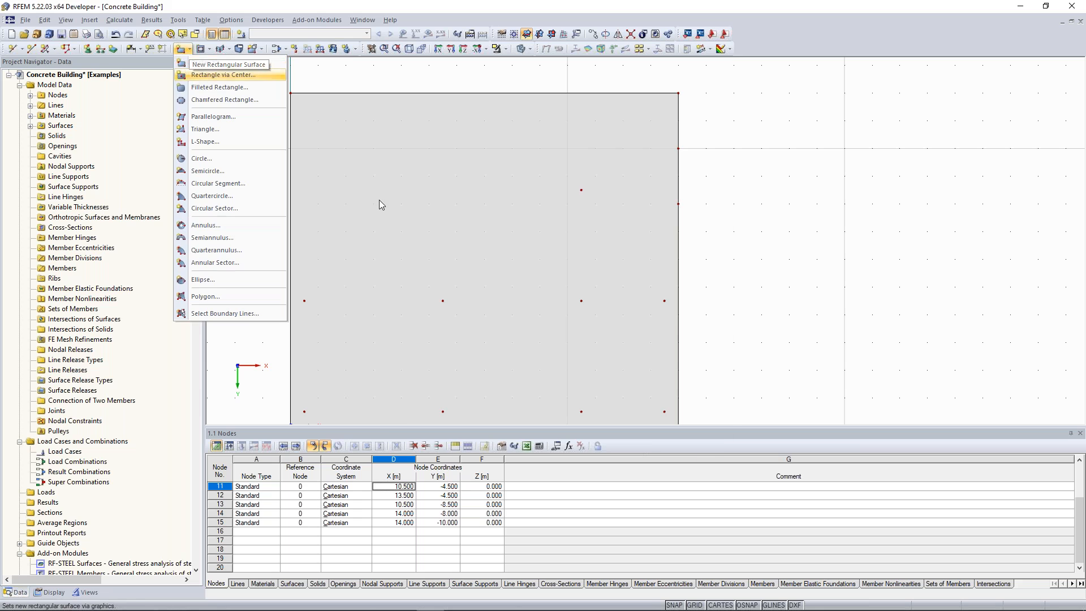
click(208, 171)
drag(463, 172, 299, 96)
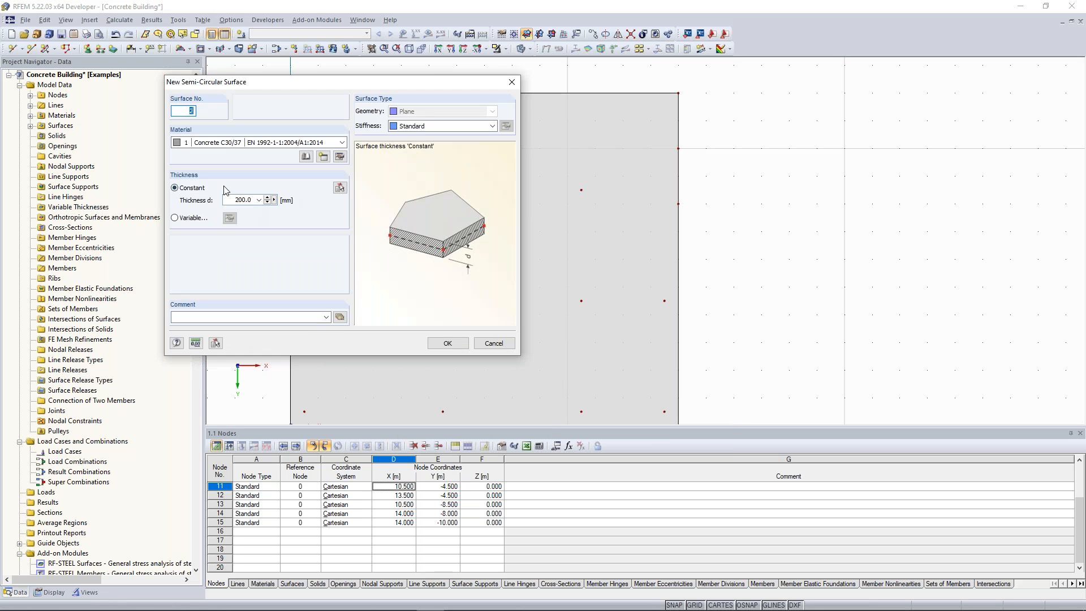
click(446, 344)
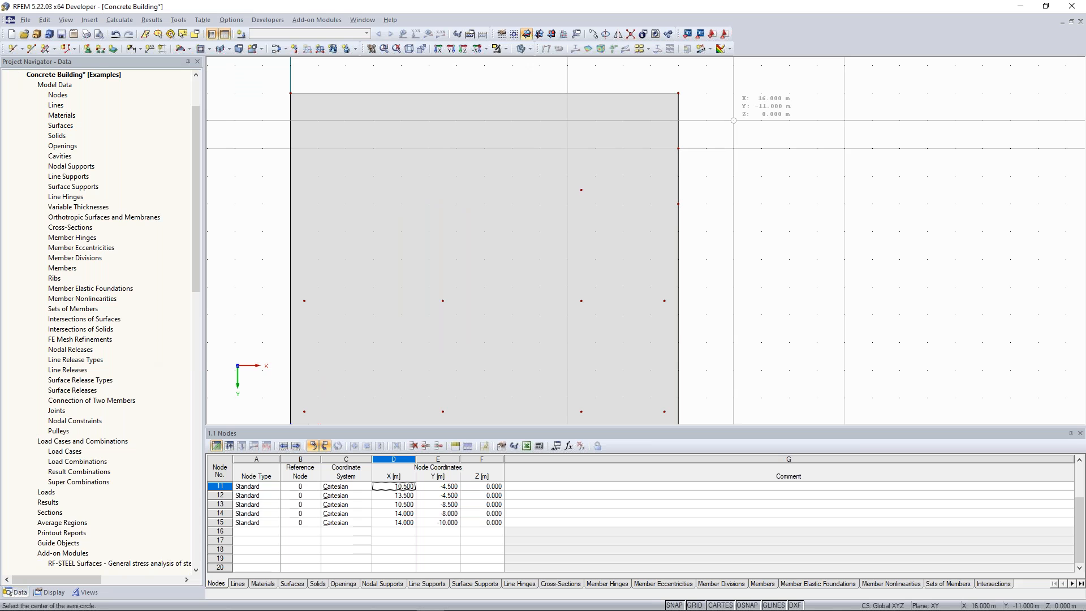
click(678, 149)
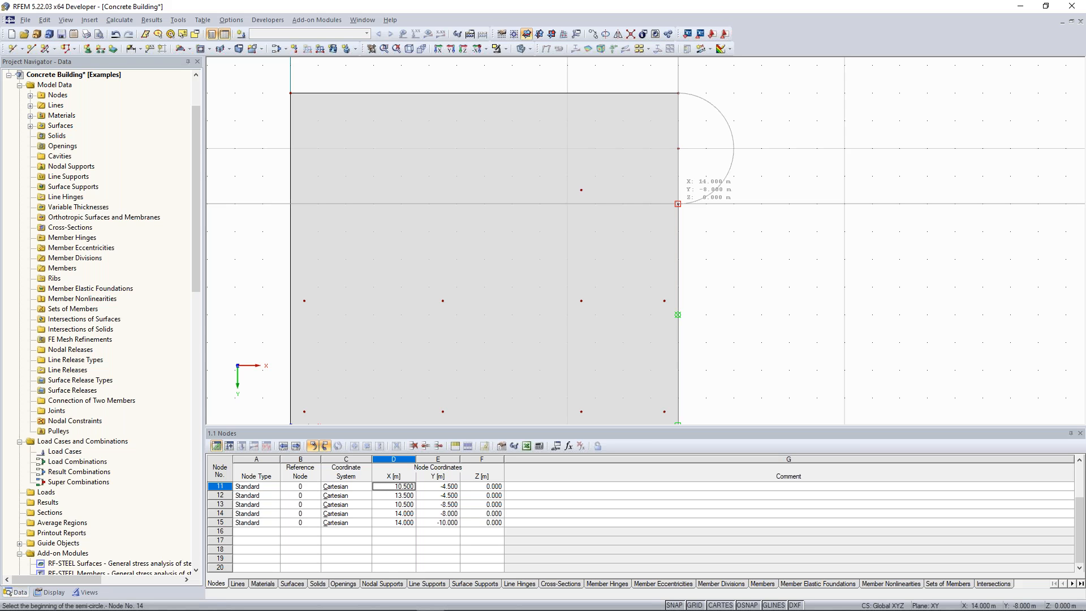
click(677, 204)
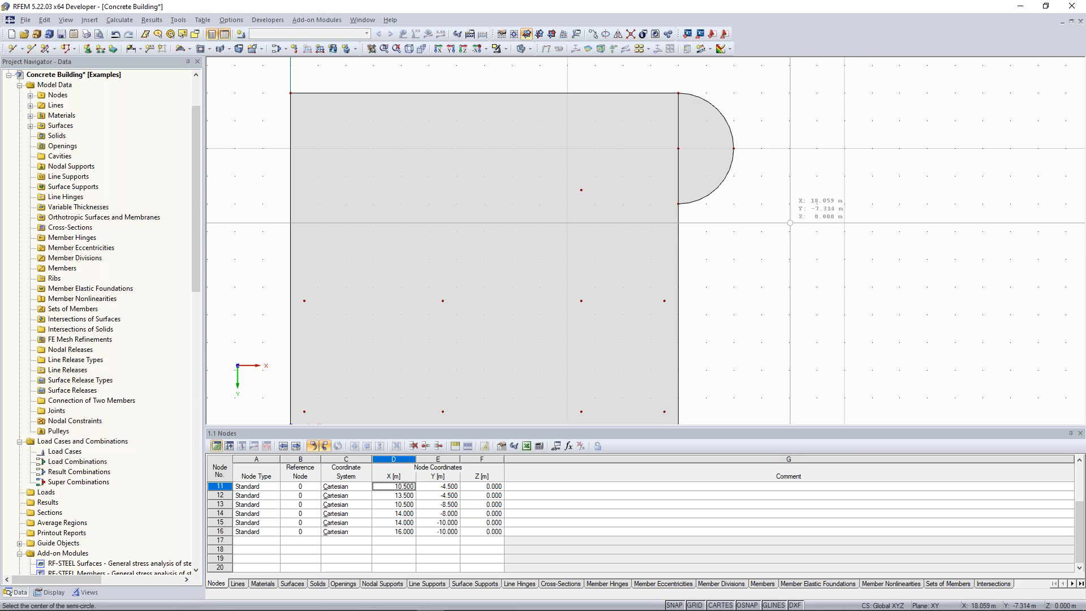
key(Escape)
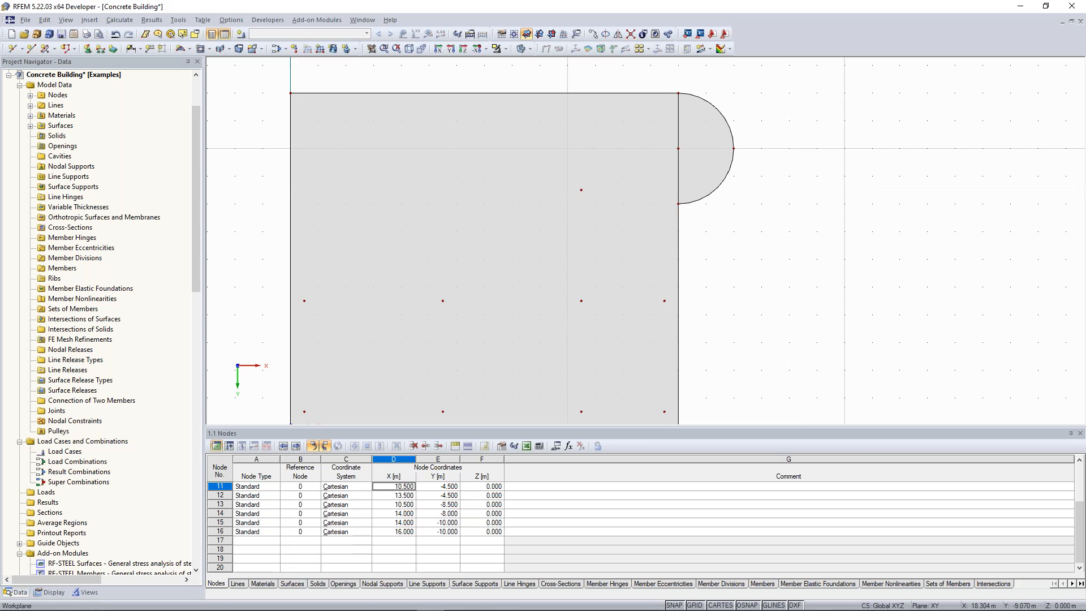
Step: Copy the whole floor slab with all its nodes once, with a displacement of 0 m in Y and -3.25 m in Z
scroll(833, 178, down, 1)
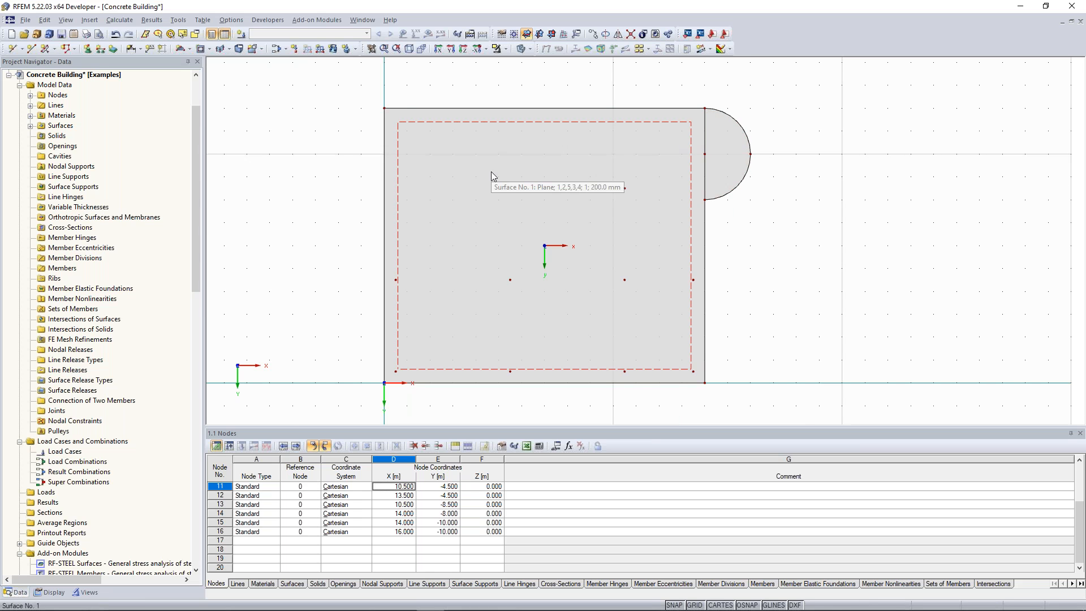
scroll(491, 171, down, 1)
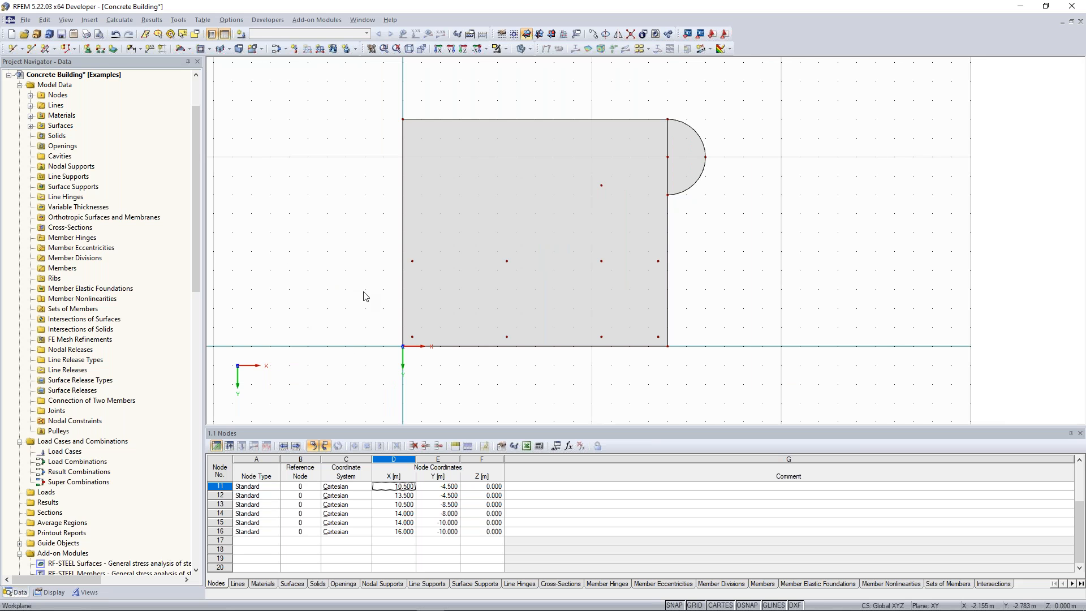
middle_drag(371, 277, 409, 266)
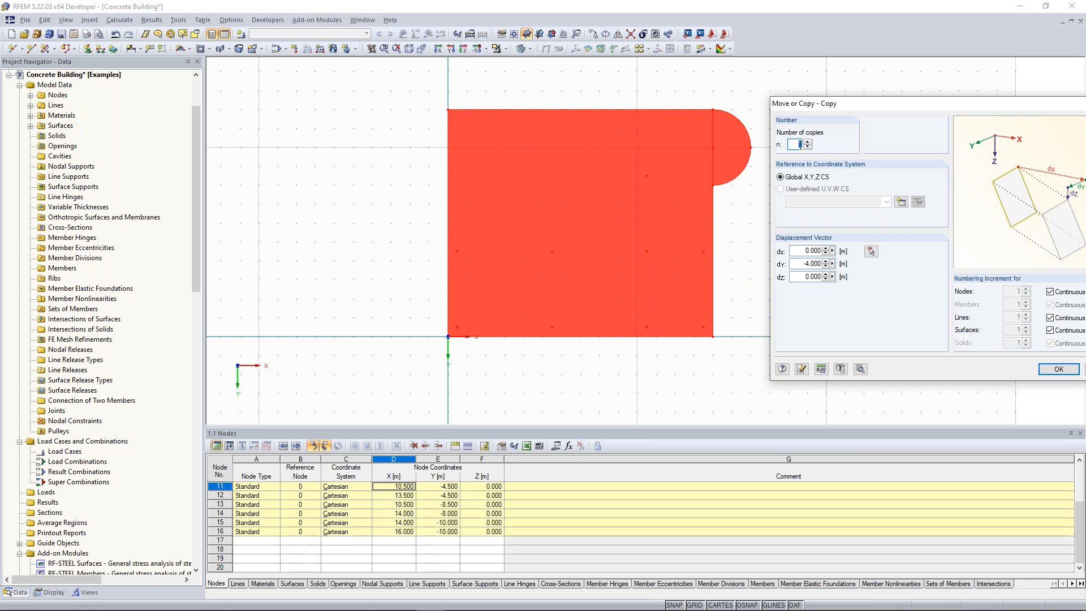
double_click(793, 265)
text(0)
double_click(803, 277)
key(BackSpace)
text(-3,25)
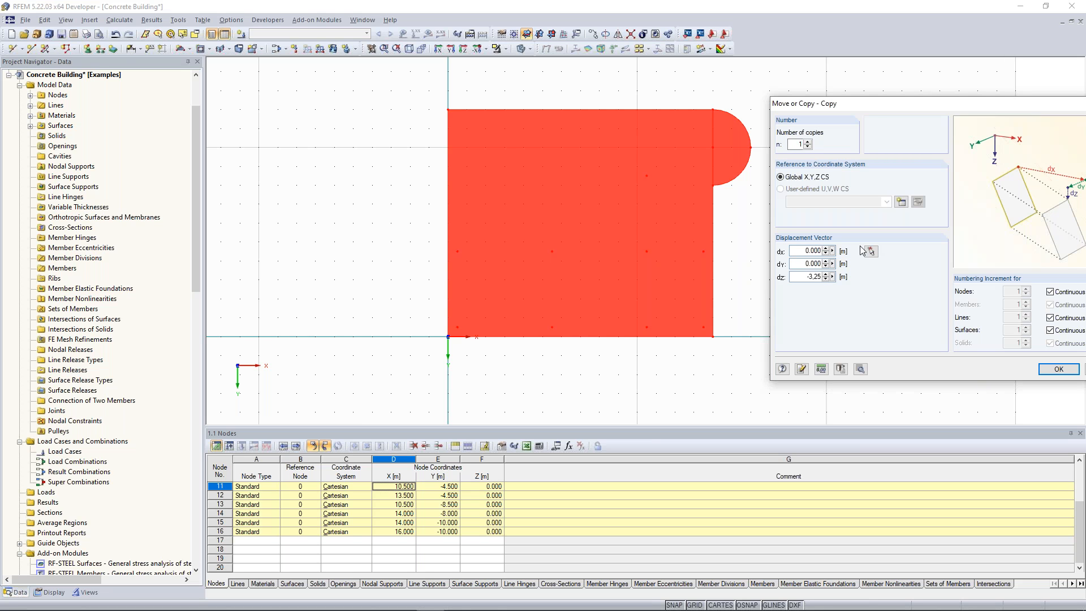
drag(857, 109, 836, 89)
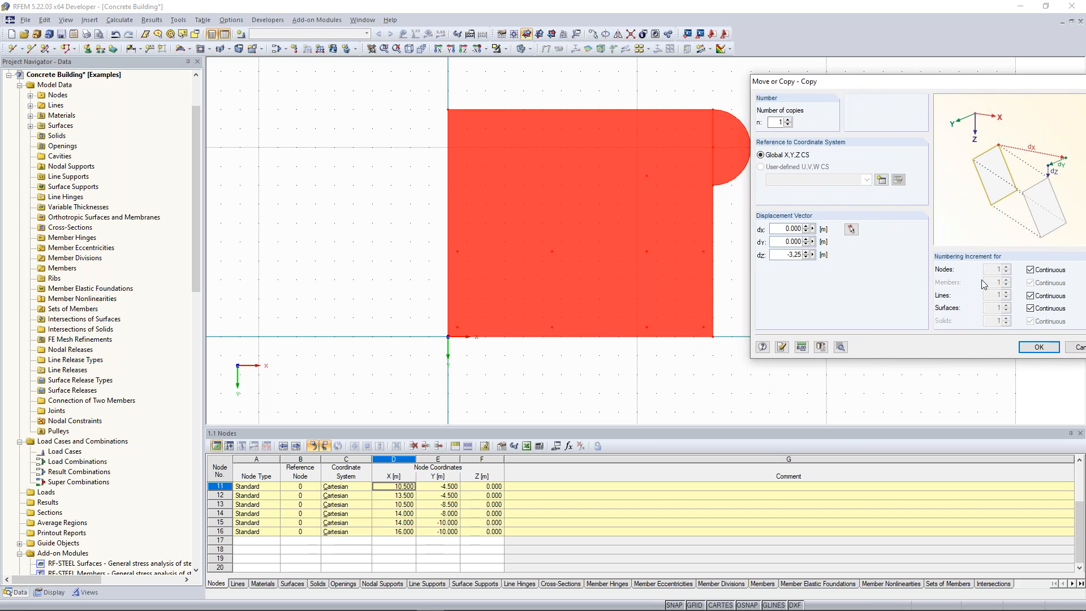
click(1040, 347)
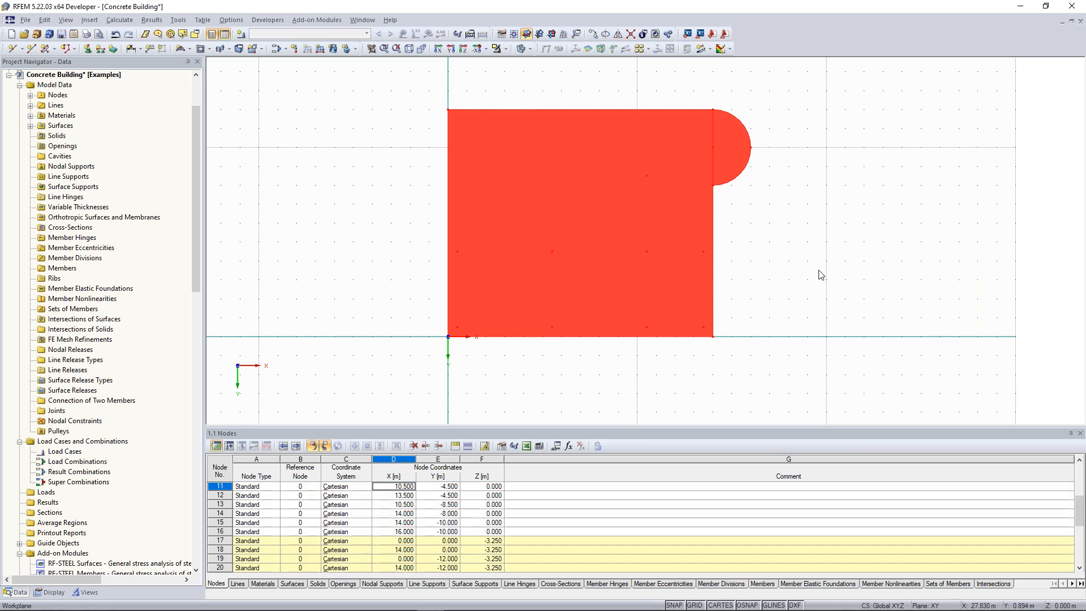
click(753, 218)
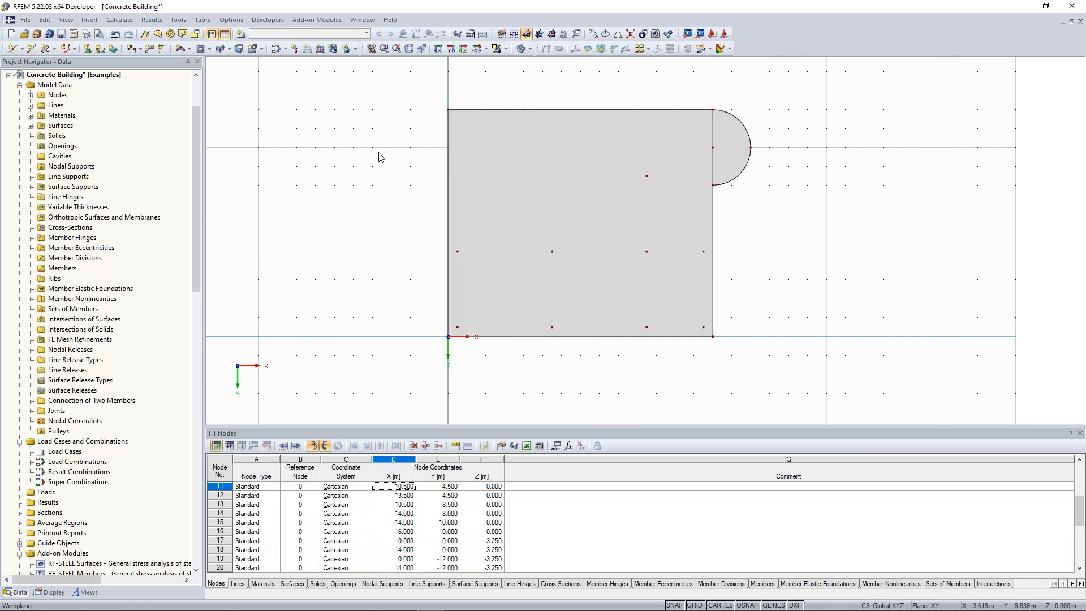
Step: Examine the floor slab and the copied slab above it in a 3D view, including their semicircular ends
scroll(379, 153, down, 1)
middle_drag(380, 153, 386, 169)
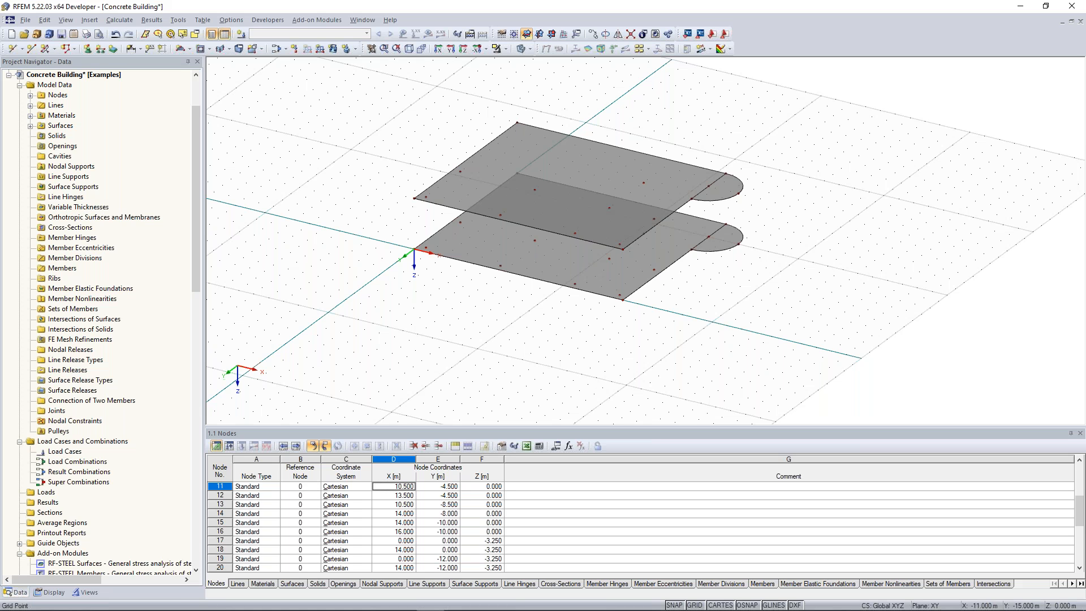
ctrl+middle_drag(498, 238, 559, 206)
scroll(563, 216, up, 2)
ctrl+middle_drag(662, 184, 629, 156)
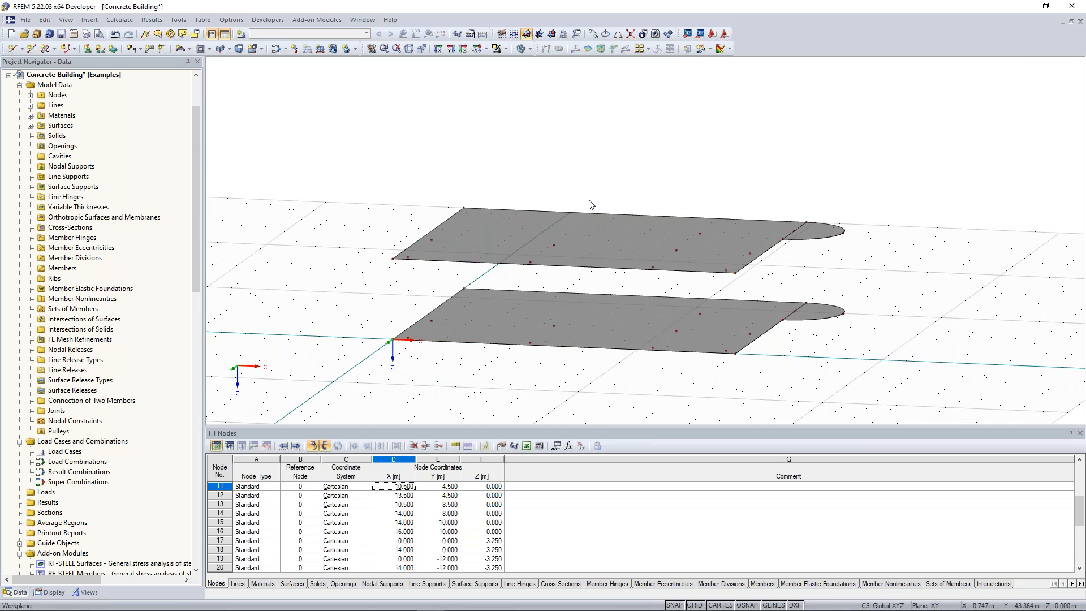
ctrl+middle_drag(514, 307, 527, 339)
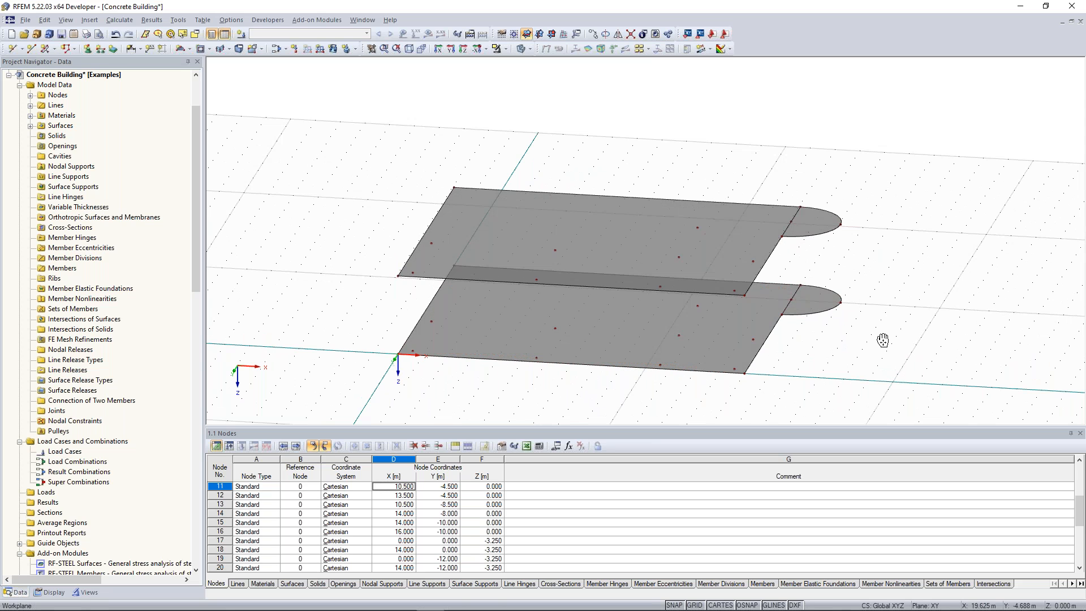
middle_drag(883, 340, 809, 332)
ctrl+middle_drag(810, 332, 809, 356)
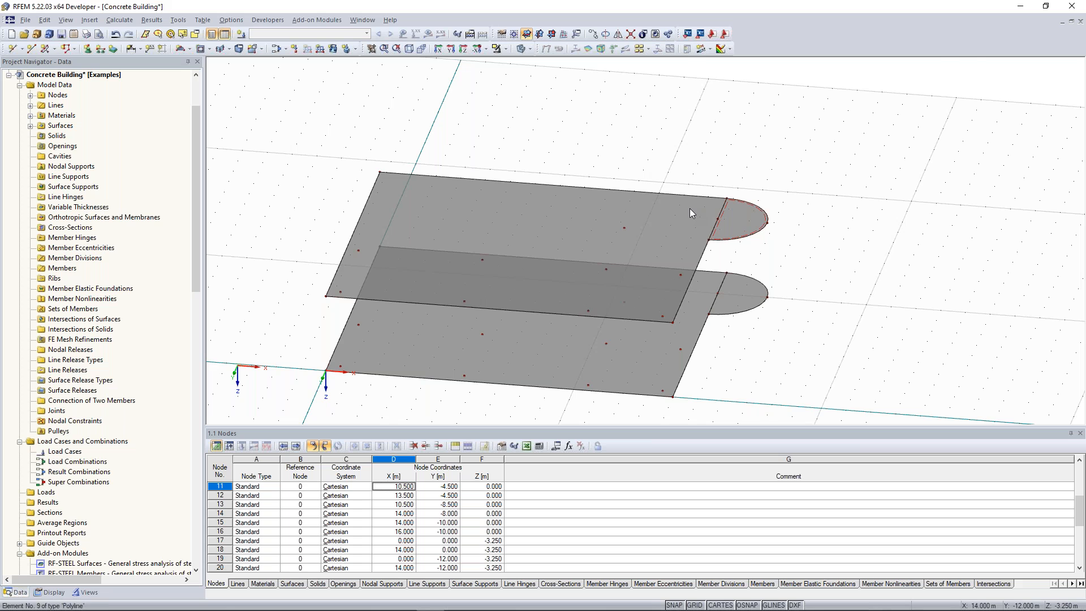
ctrl+middle_drag(690, 208, 714, 241)
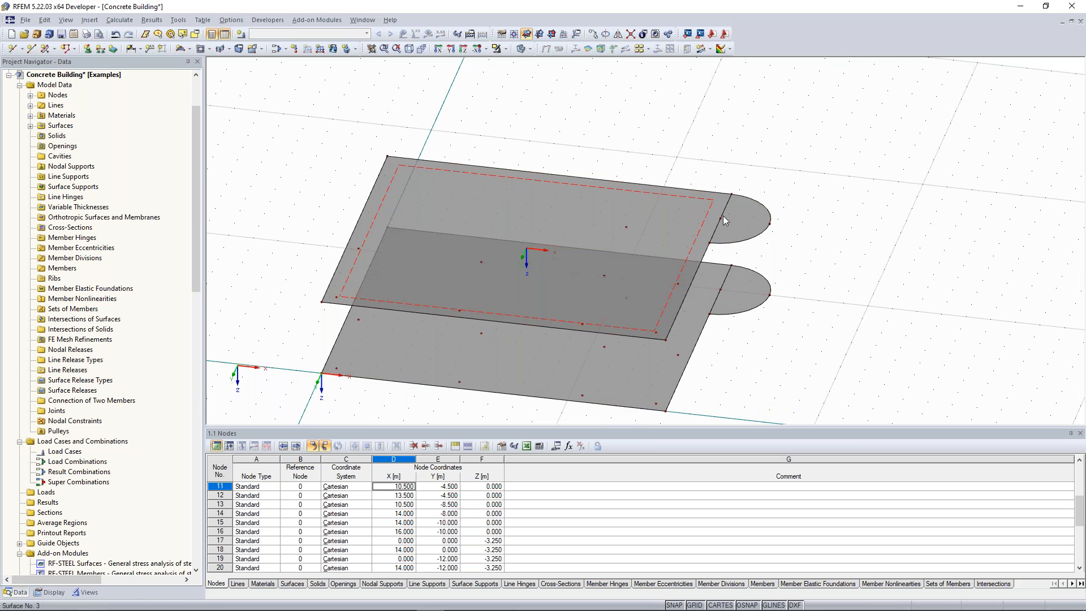
scroll(725, 220, up, 3)
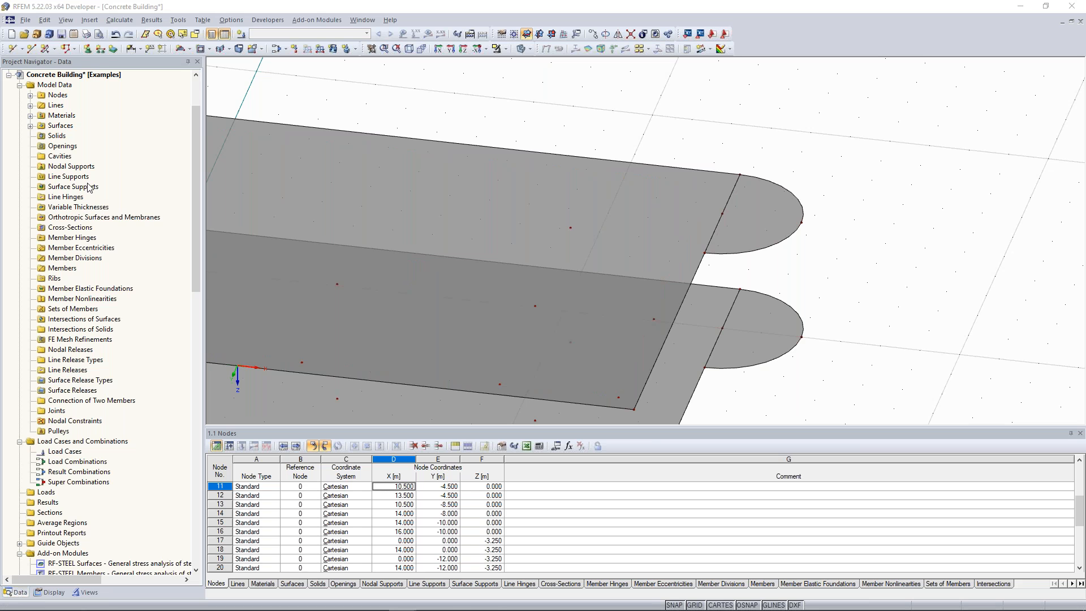
Step: Switch to the RFEM training manual PDF, check the ceiling slab sketch with its circular stair opening, and return to the RFEM model
key(alt+Tab)
scroll(514, 192, up, 5)
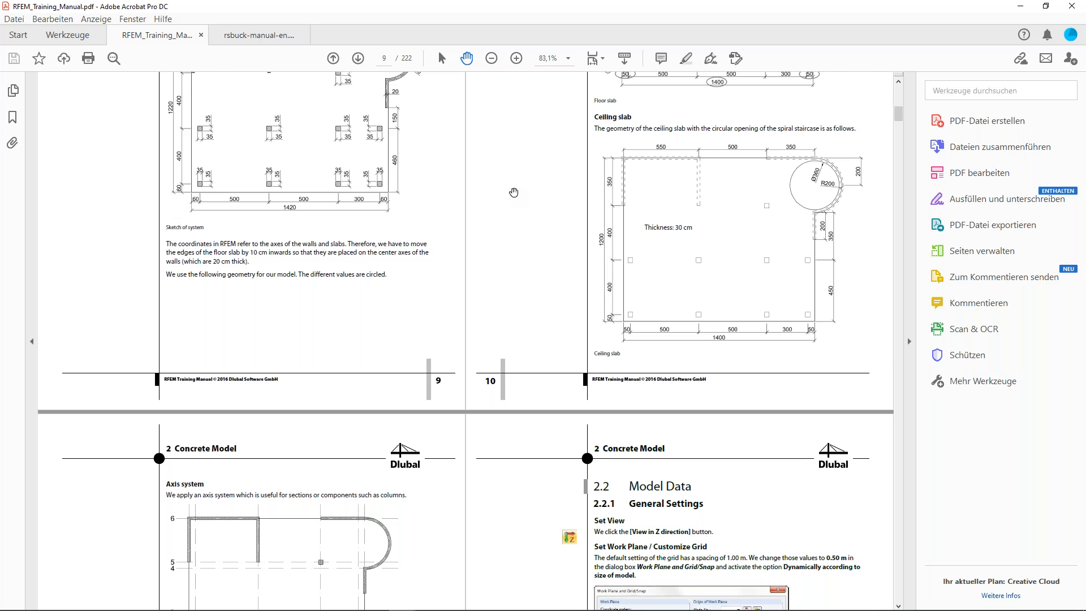
scroll(513, 192, up, 5)
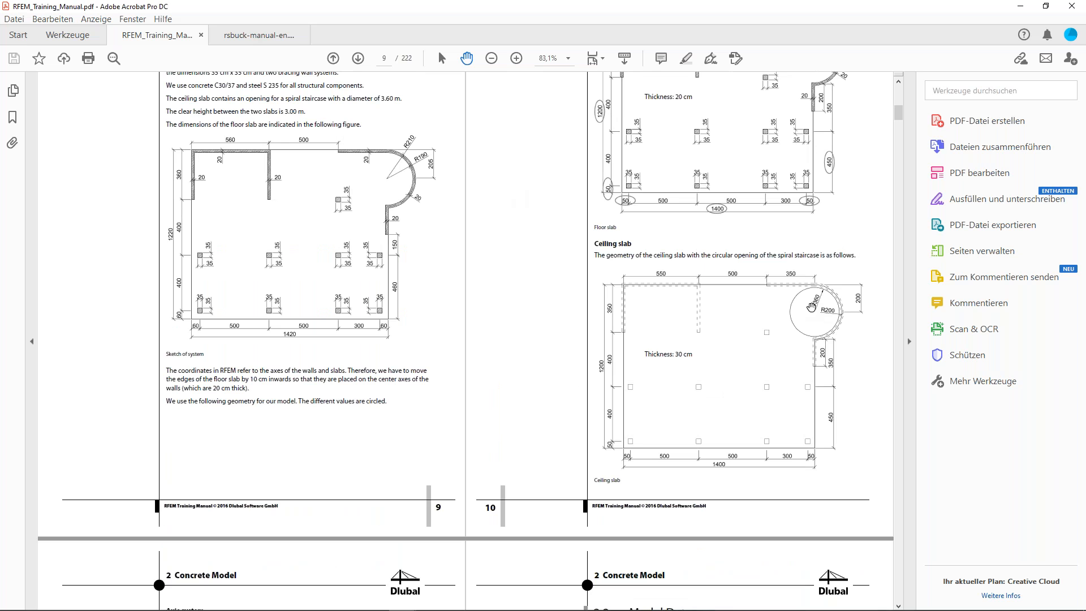
key(super+Down)
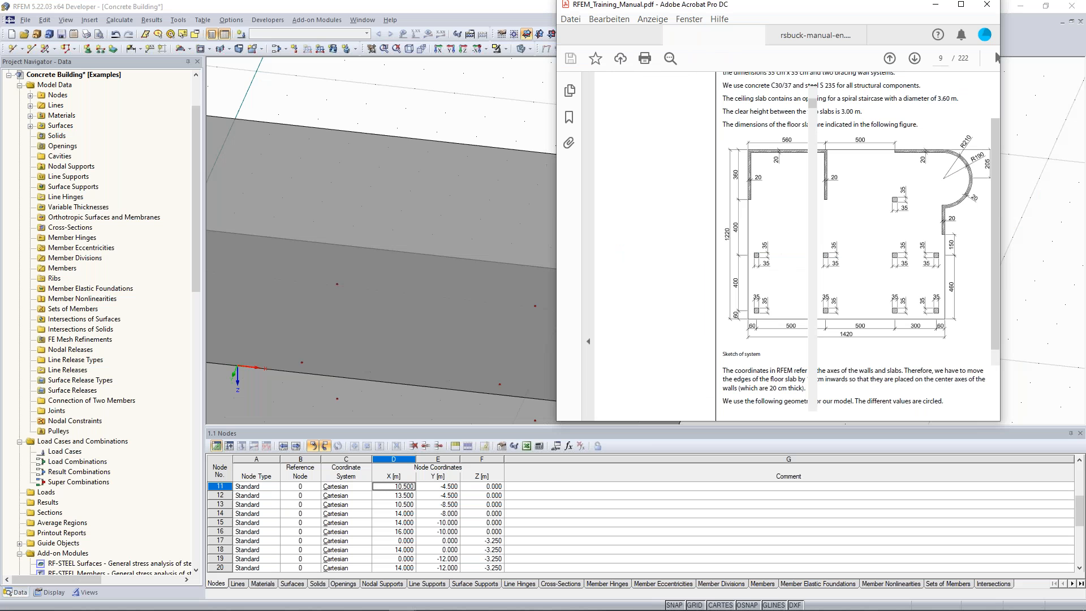
key(super+Down)
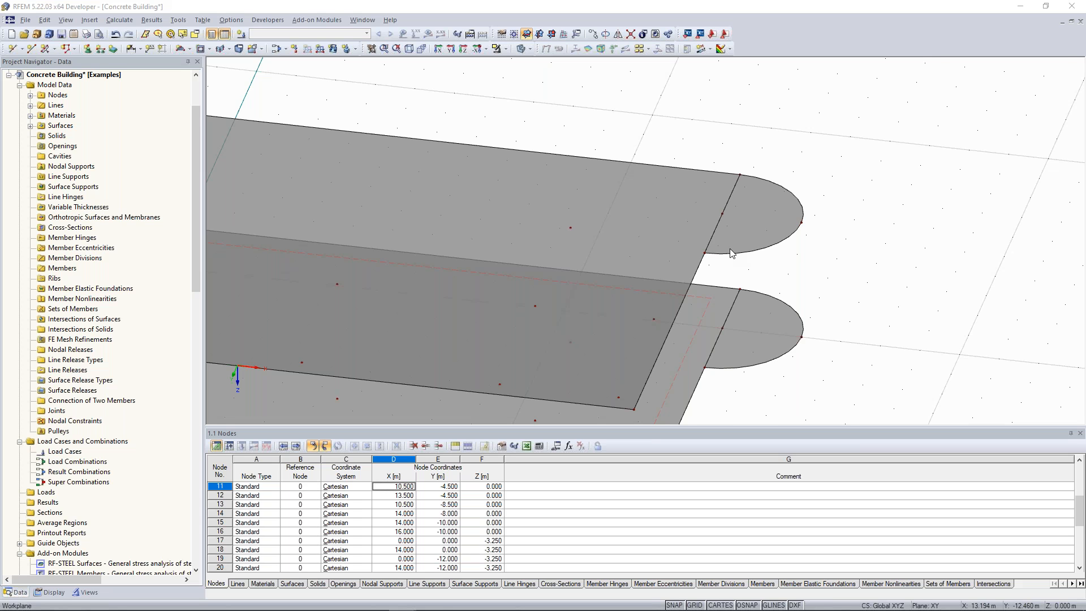
Step: Delete the dividing line between the rectangle and semicircle of the upper slab, together with the upper slab's two surfaces
scroll(735, 204, down, 3)
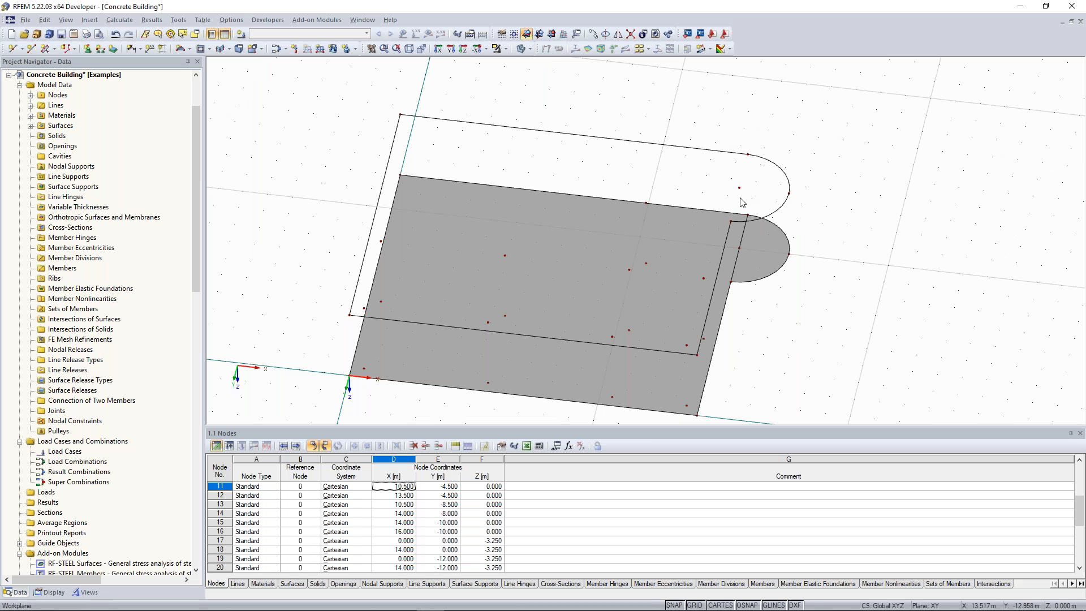
right_click(743, 229)
click(841, 199)
ctrl+middle_drag(827, 168, 789, 127)
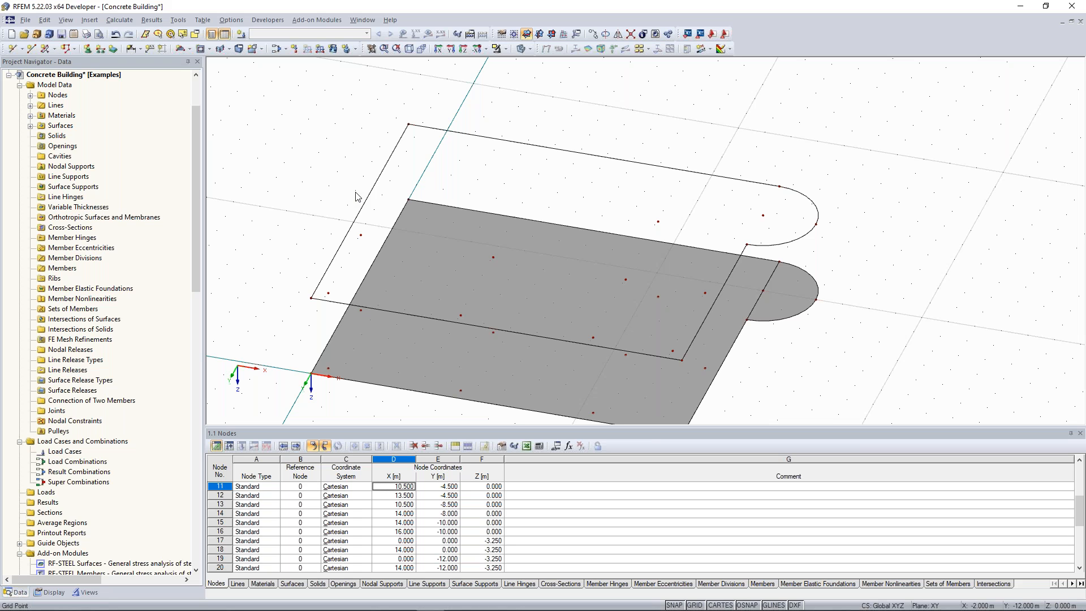
Step: Create a plane surface from the upper slab's boundary lines, using Concrete C30/37 and a constant thickness of 300 mm
click(190, 50)
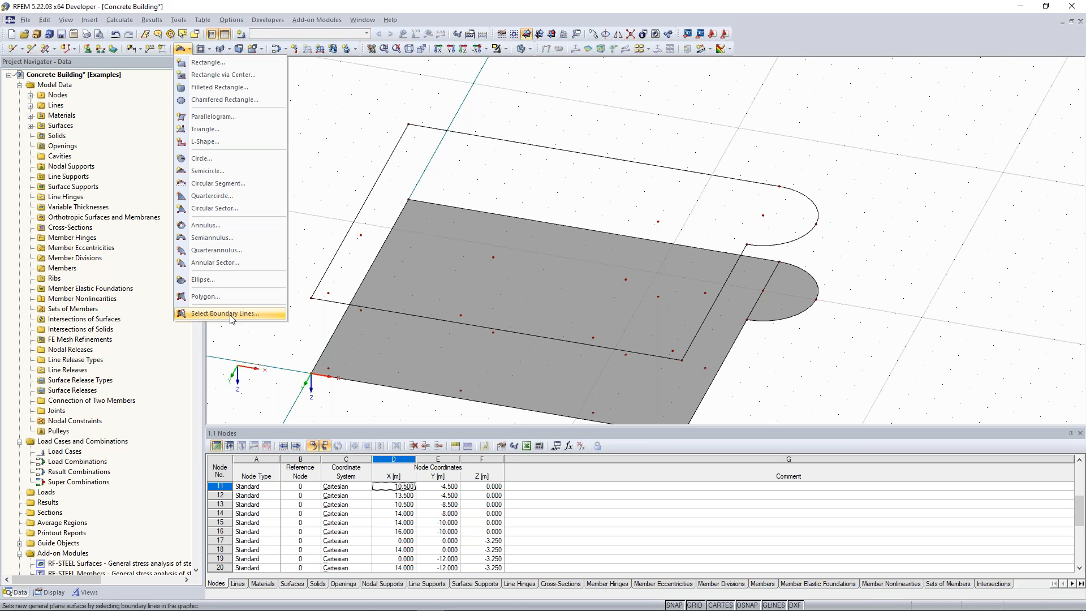
click(230, 315)
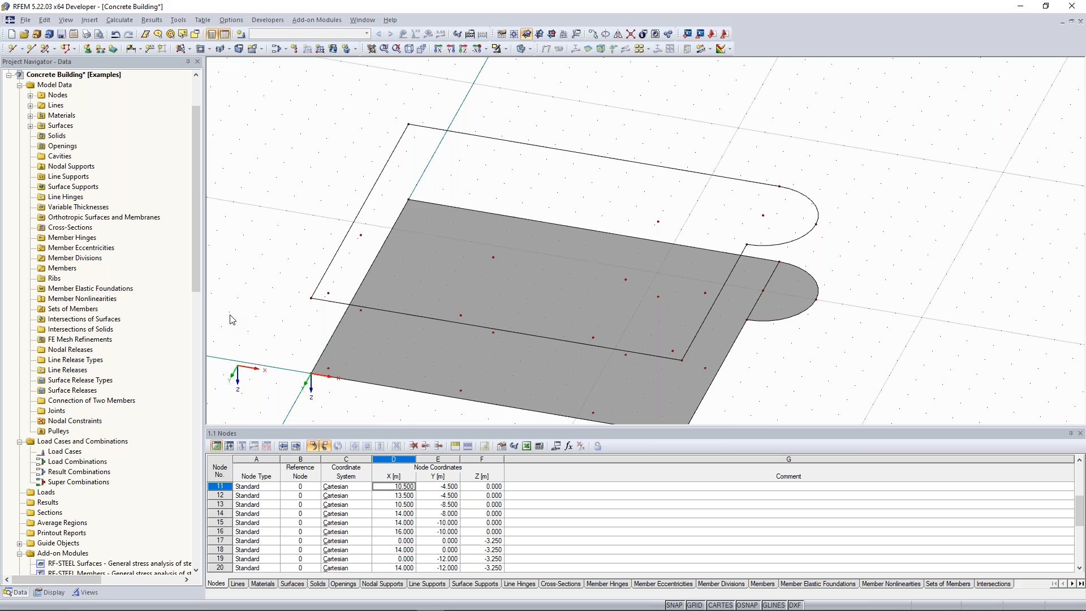
double_click(439, 290)
text(300)
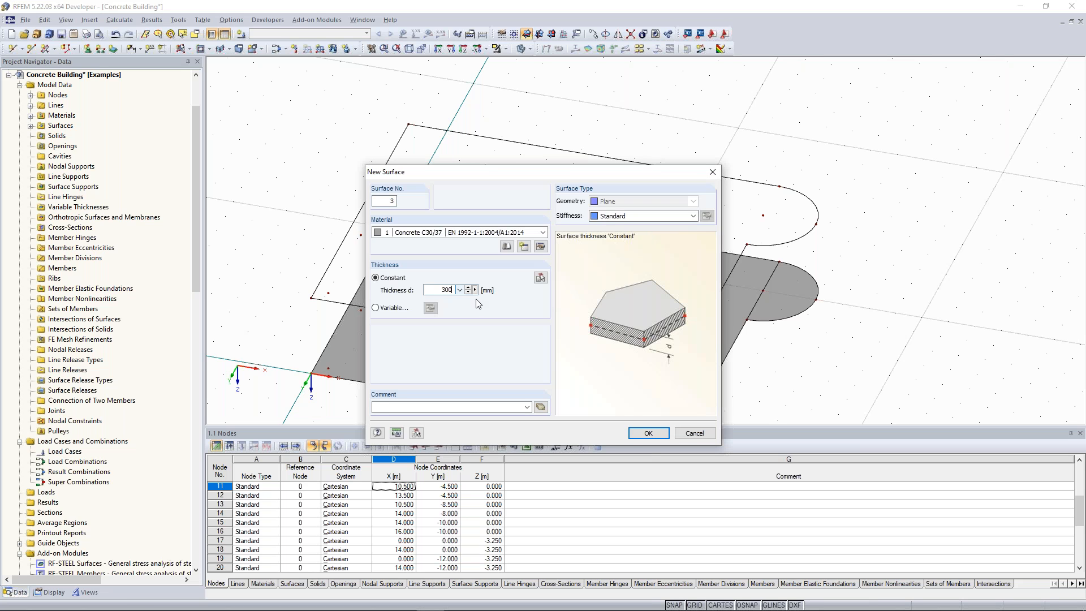
click(654, 435)
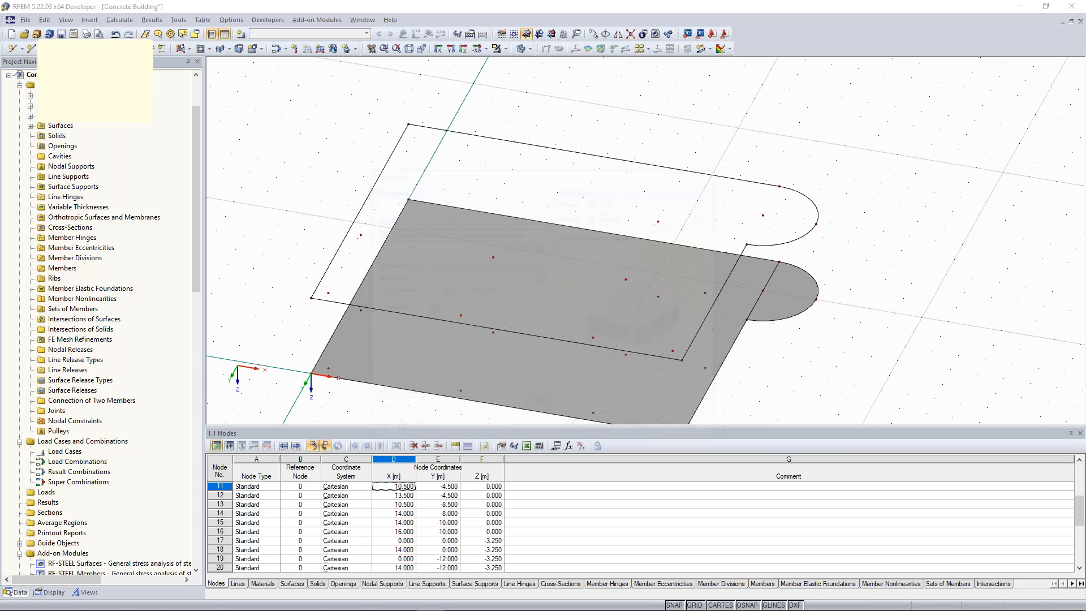
click(425, 313)
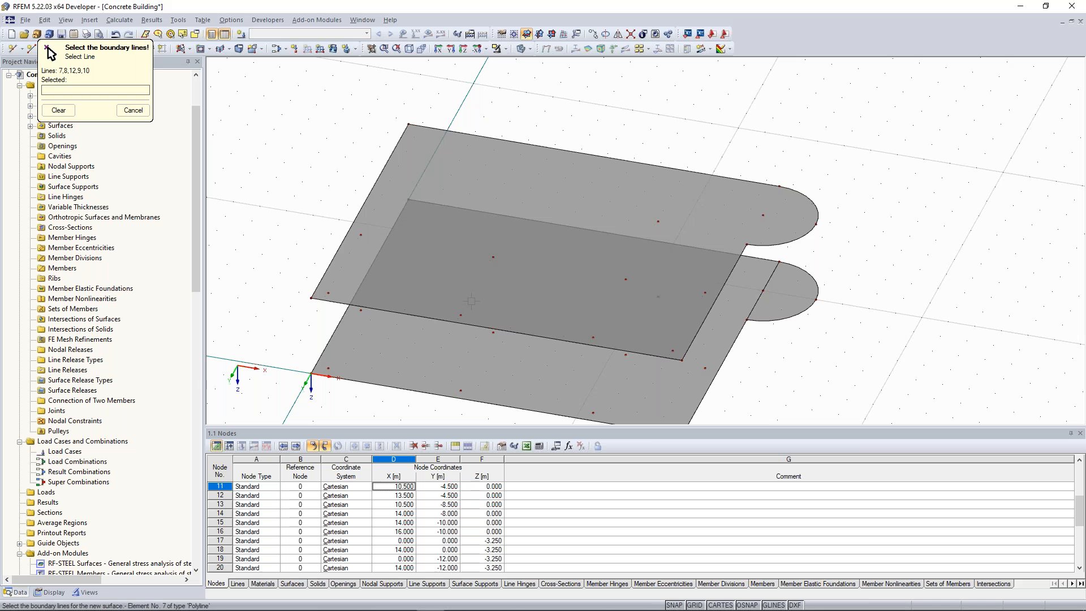
scroll(529, 122, down, 3)
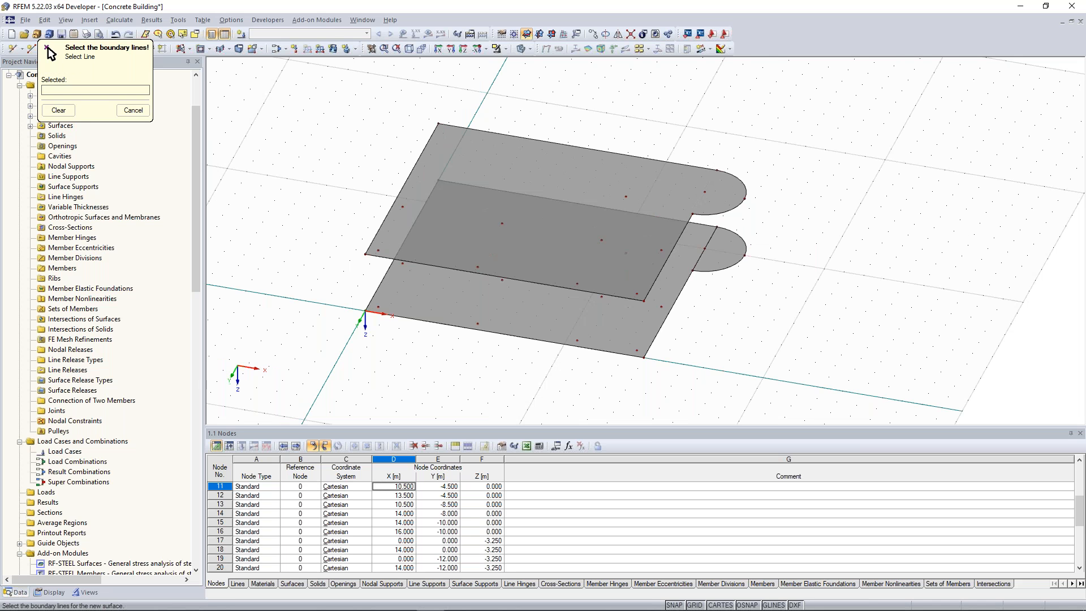
scroll(476, 201, up, 2)
ctrl+middle_drag(340, 193, 322, 173)
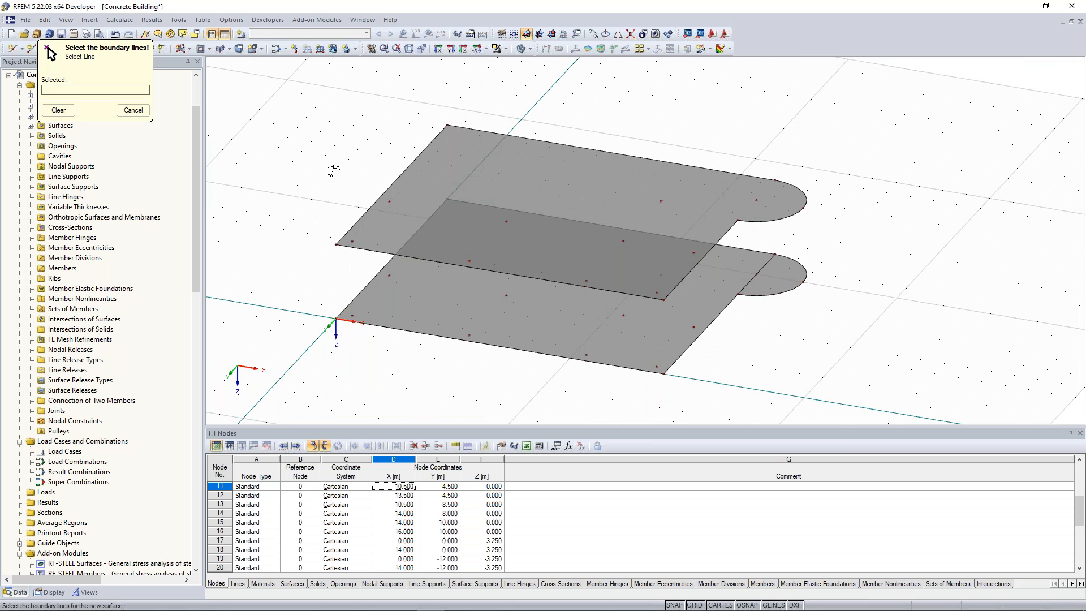
scroll(351, 201, up, 1)
scroll(352, 202, down, 1)
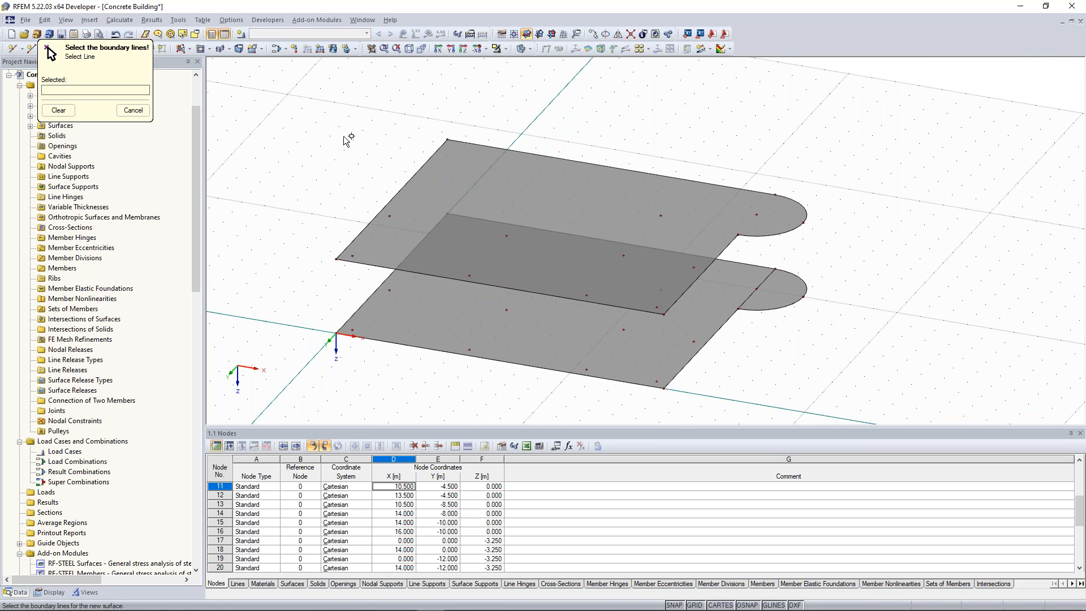
key(Escape)
scroll(346, 139, down, 2)
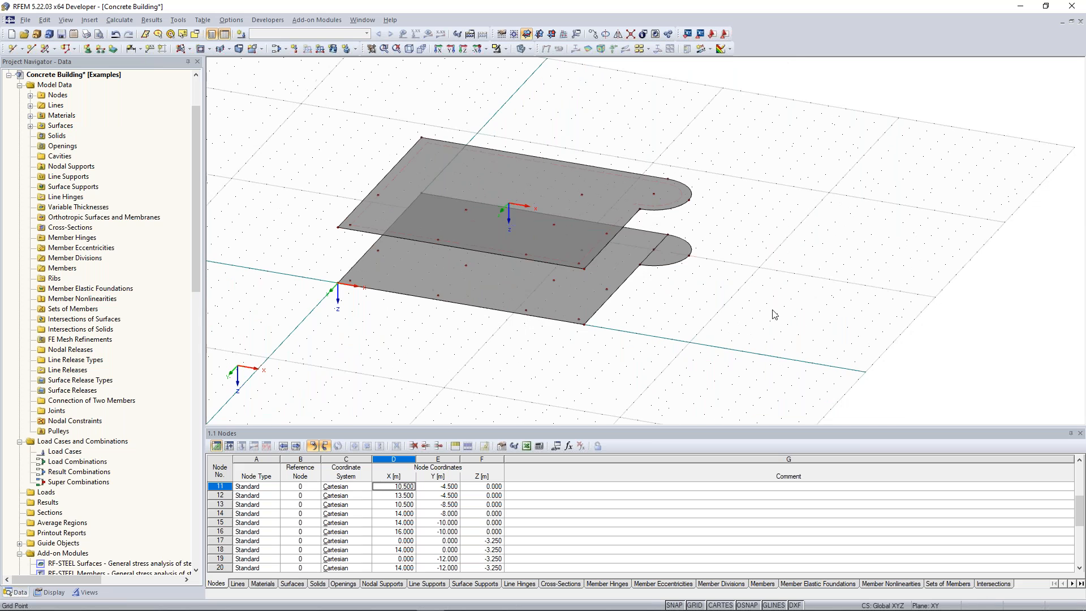
Step: Examine the floor slab and the single-surface upper slab in 3D from the side opposite the semicircle
middle_drag(761, 198, 781, 204)
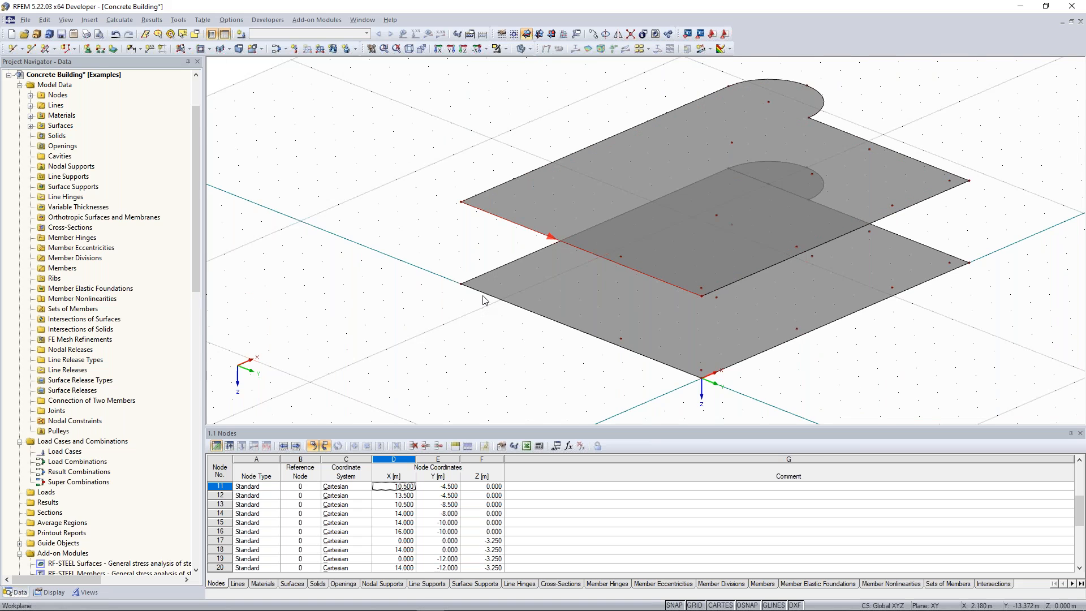
ctrl+middle_drag(526, 128, 451, 185)
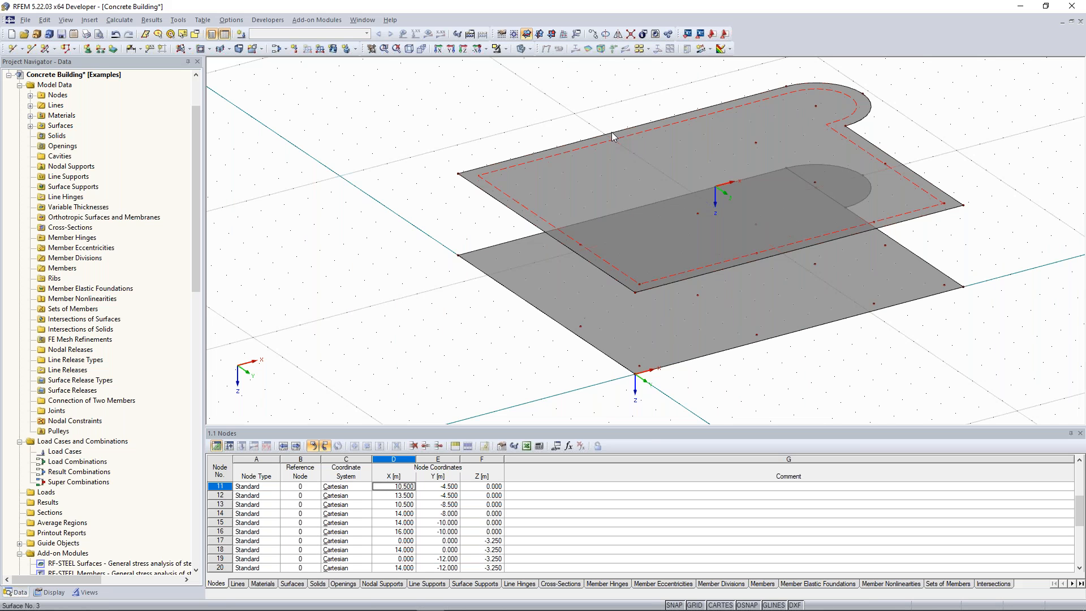
scroll(421, 236, up, 1)
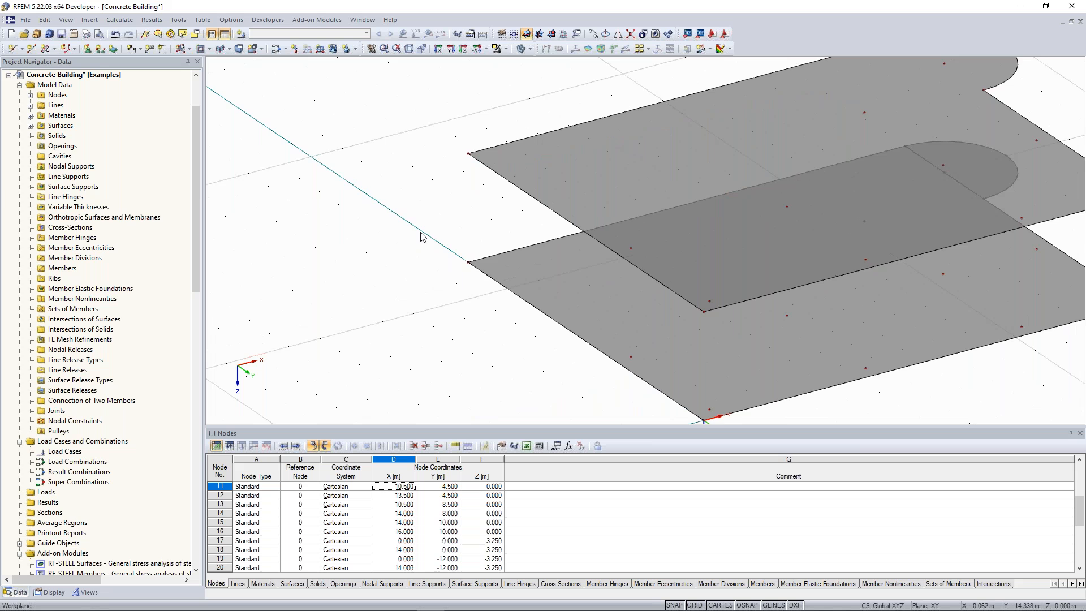
ctrl+middle_drag(422, 236, 474, 236)
scroll(472, 232, down, 1)
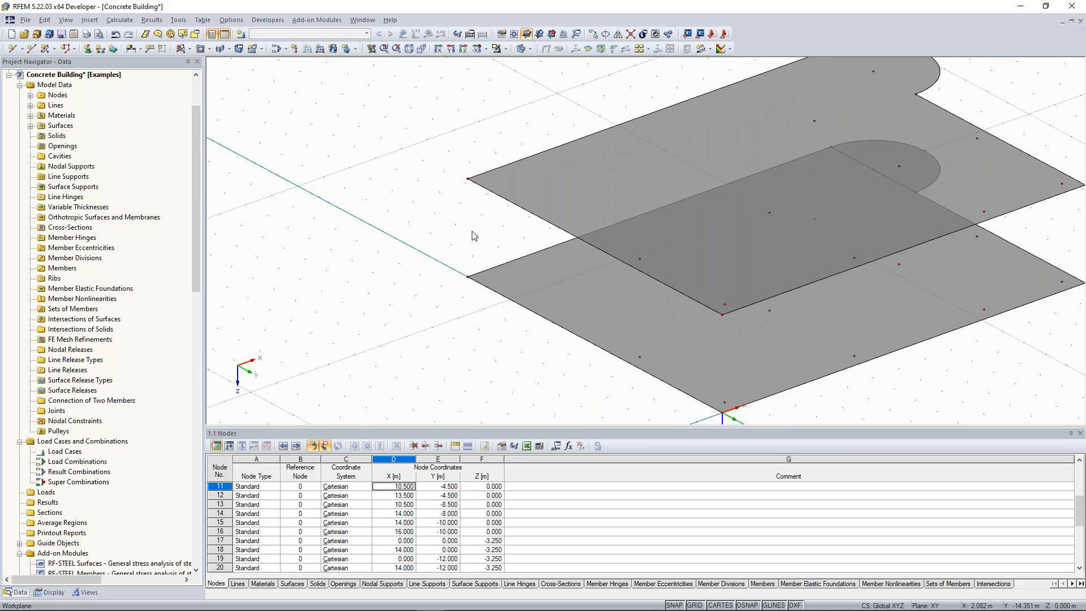
middle_drag(482, 223, 473, 238)
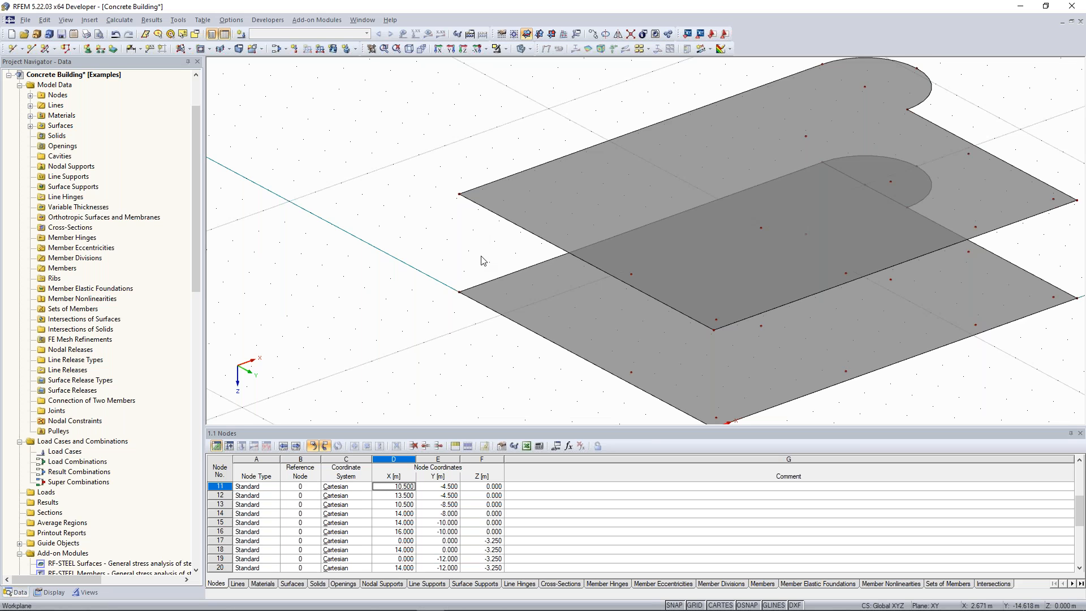
ctrl+middle_drag(483, 260, 346, 223)
Step: Divide the upper slab's 12 m edge opposite the semicircle with an intermediate node 3.5 m from the line start
middle_drag(419, 152, 469, 222)
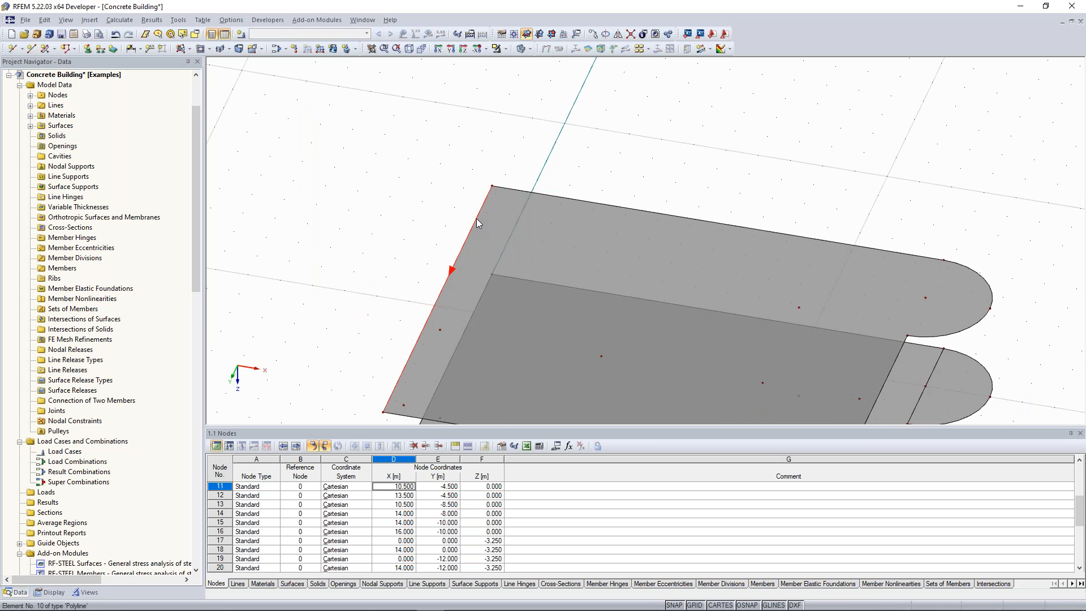
ctrl+middle_drag(478, 223, 448, 213)
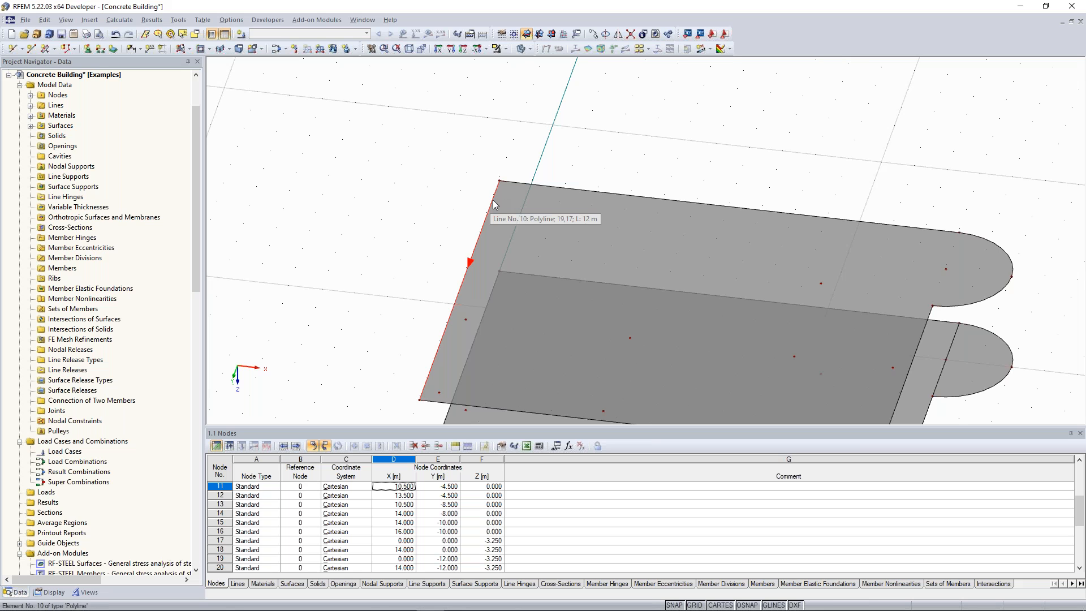
click(751, 215)
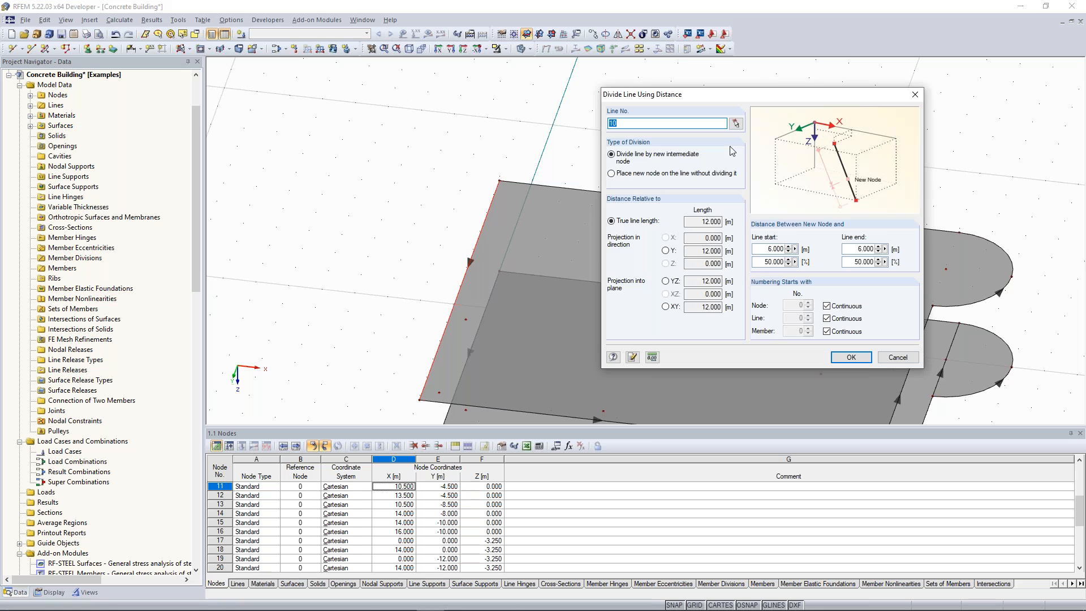
double_click(767, 248)
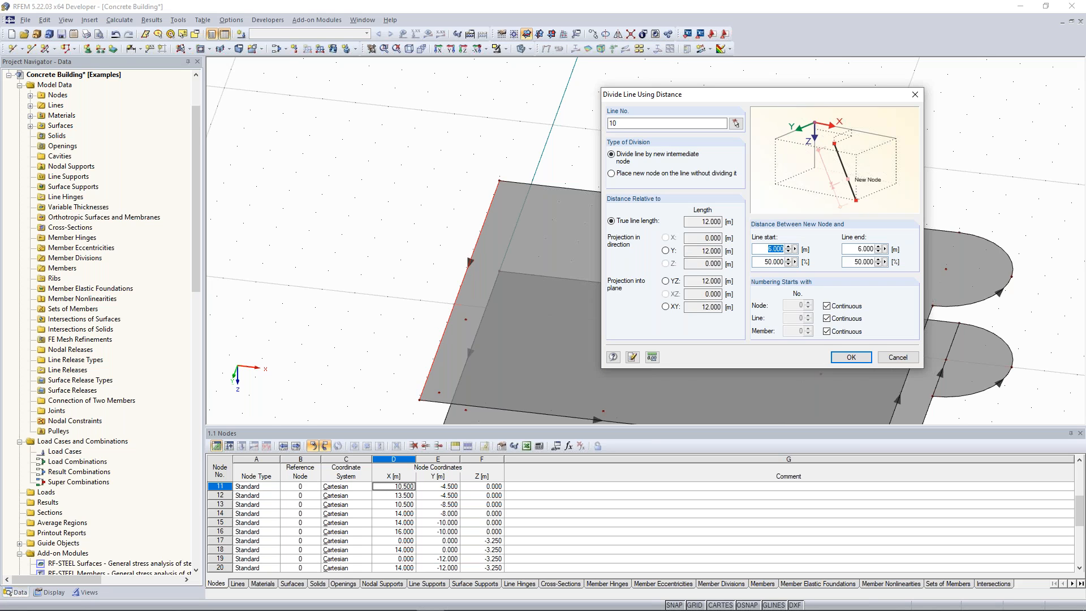
text(3.5)
click(855, 358)
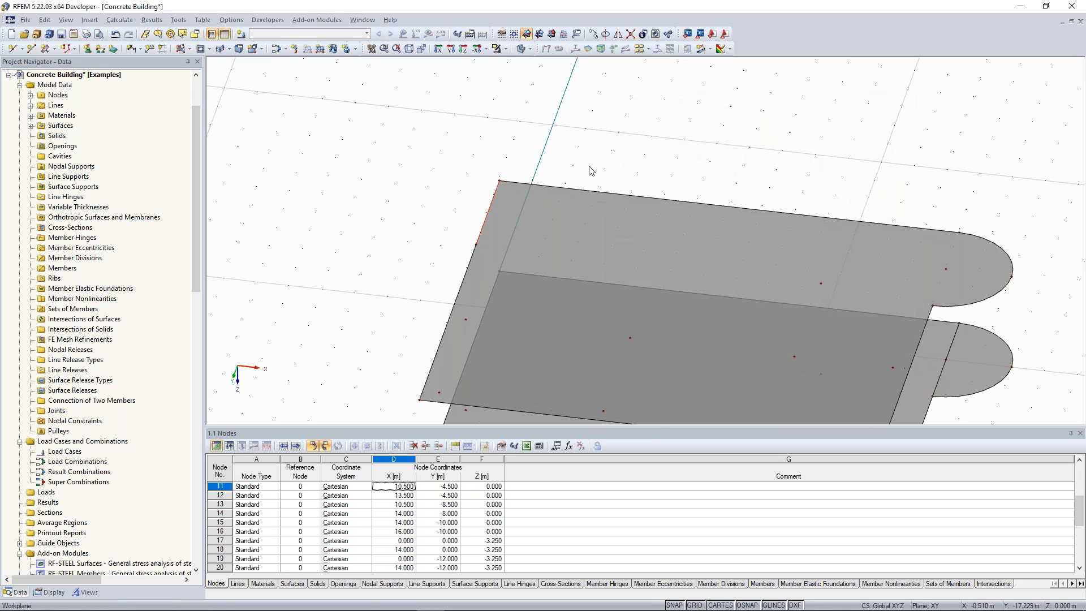
Step: Divide the upper slab's 14 m edge that runs into the semicircle with an intermediate node 5.5 m from the line end
middle_drag(667, 158, 532, 136)
middle_drag(482, 160, 544, 185)
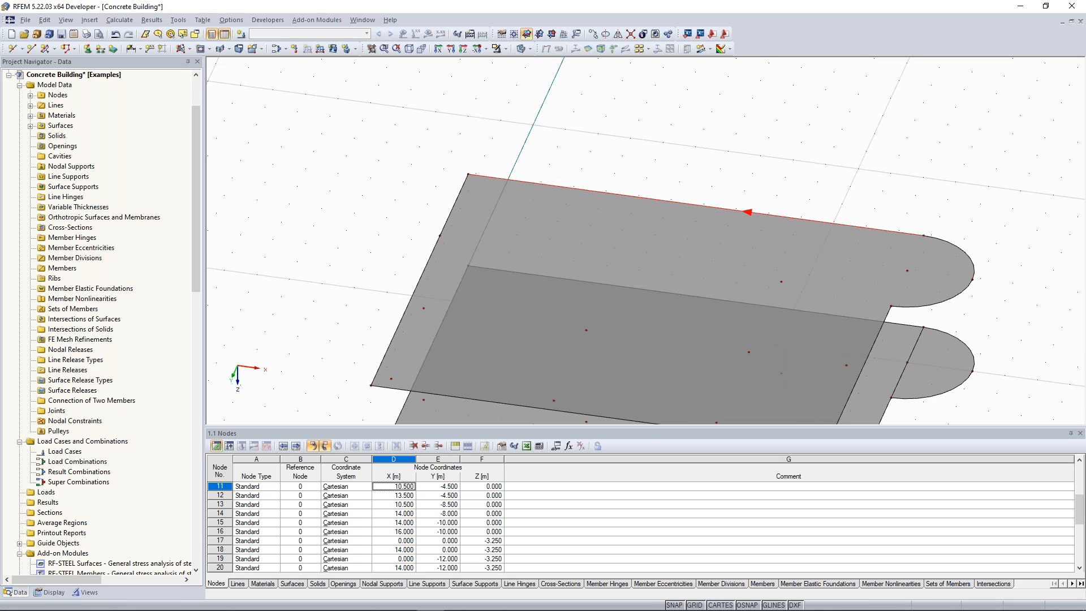
right_click(543, 184)
click(729, 244)
drag(532, 166, 898, 128)
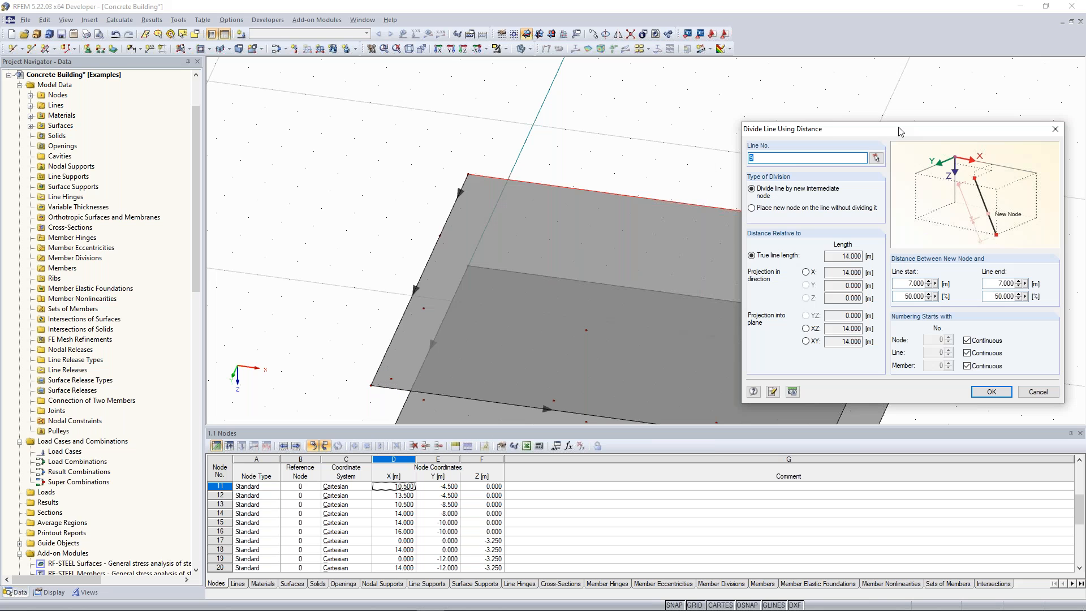
drag(898, 127, 893, 106)
double_click(999, 262)
text(5.5)
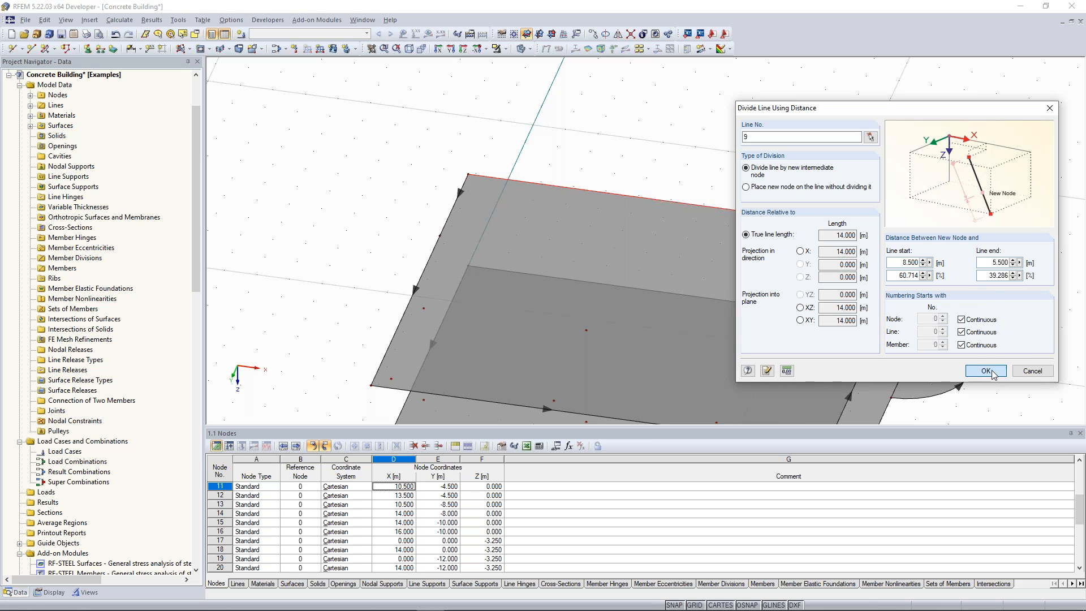
click(985, 371)
Step: Divide the remaining 8.5 m segment of that edge, next to the semicircle, with another intermediate node by distance
middle_drag(847, 218, 705, 188)
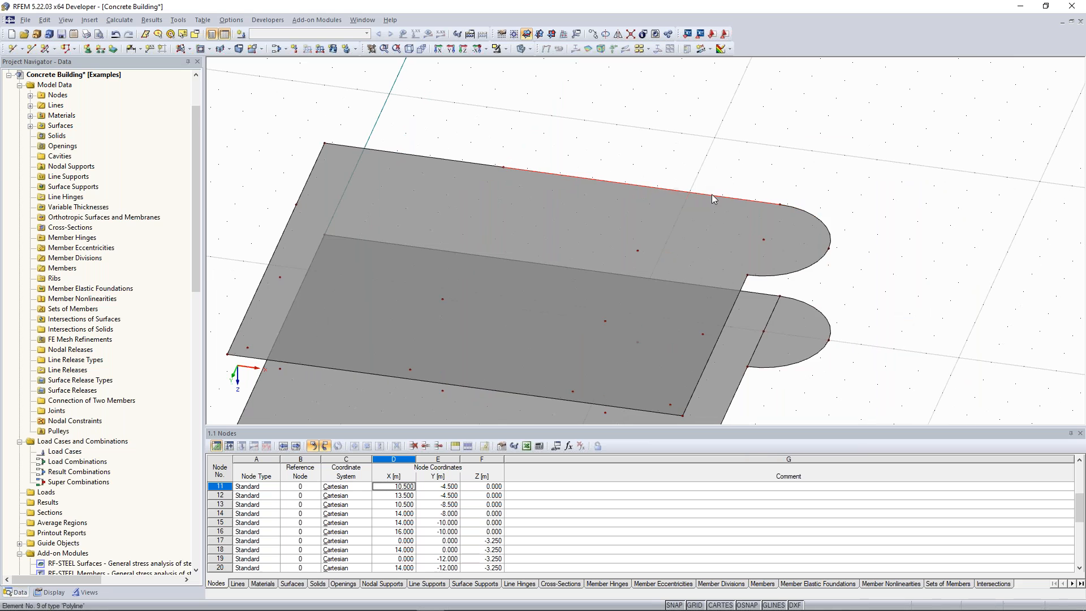
right_click(714, 197)
click(744, 158)
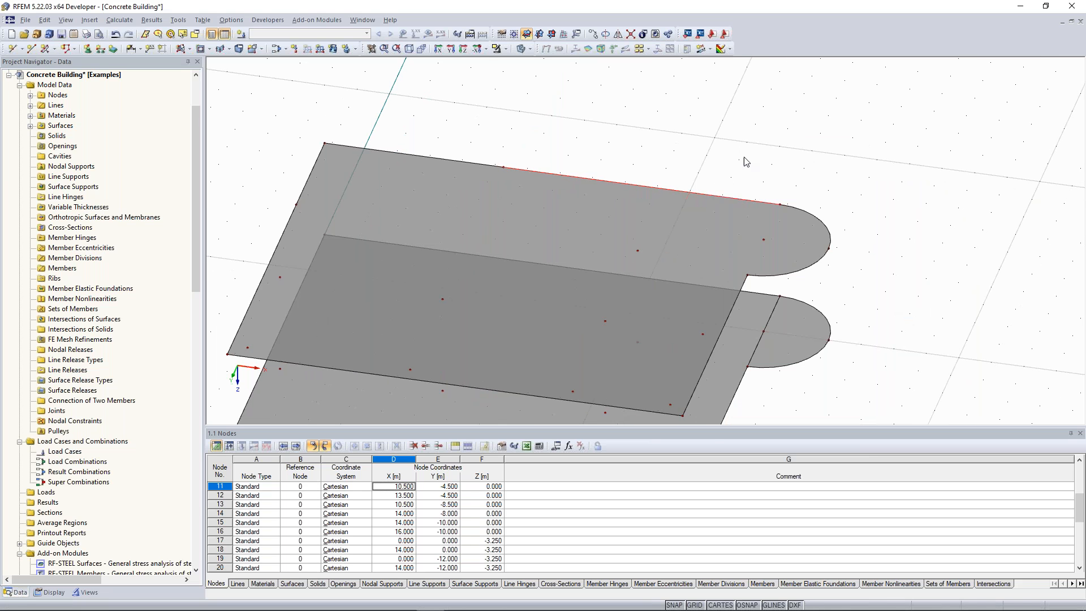
right_click(683, 190)
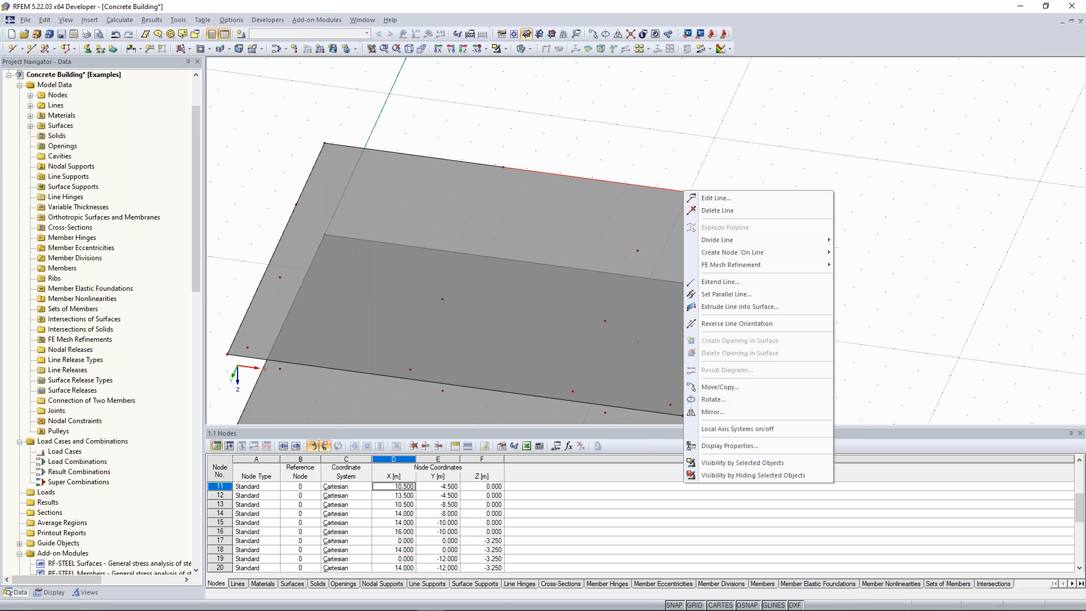
mouse_move(736, 240)
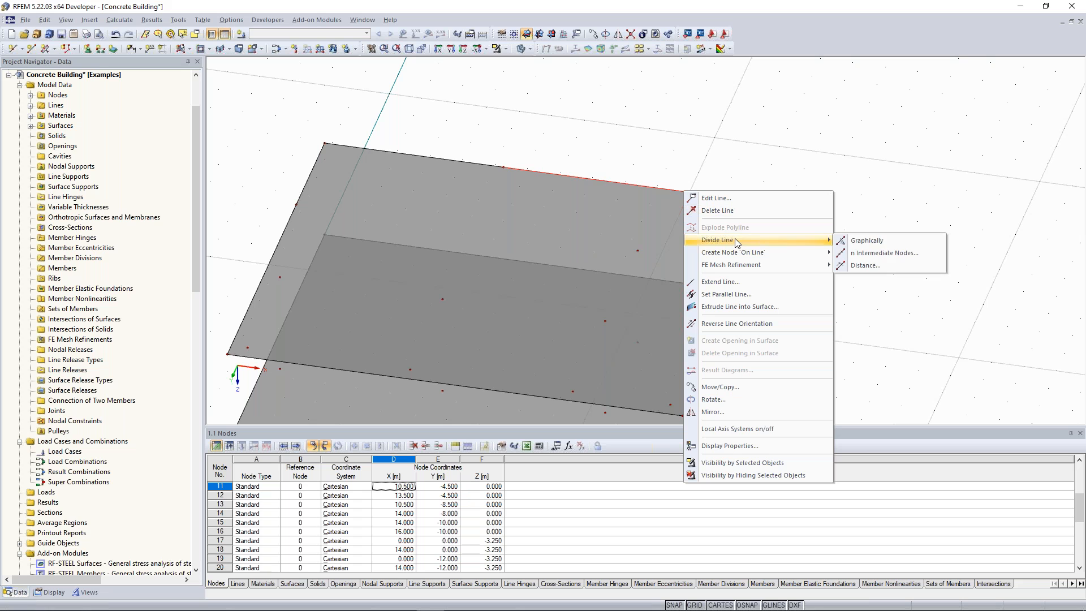
click(878, 267)
drag(646, 177, 566, 88)
click(582, 250)
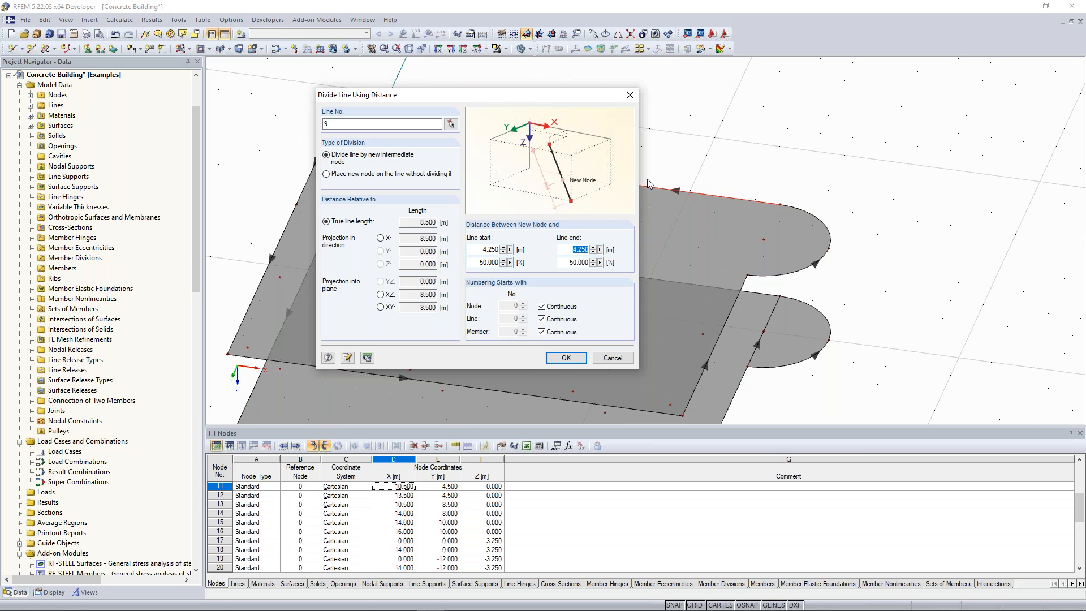
key(Return)
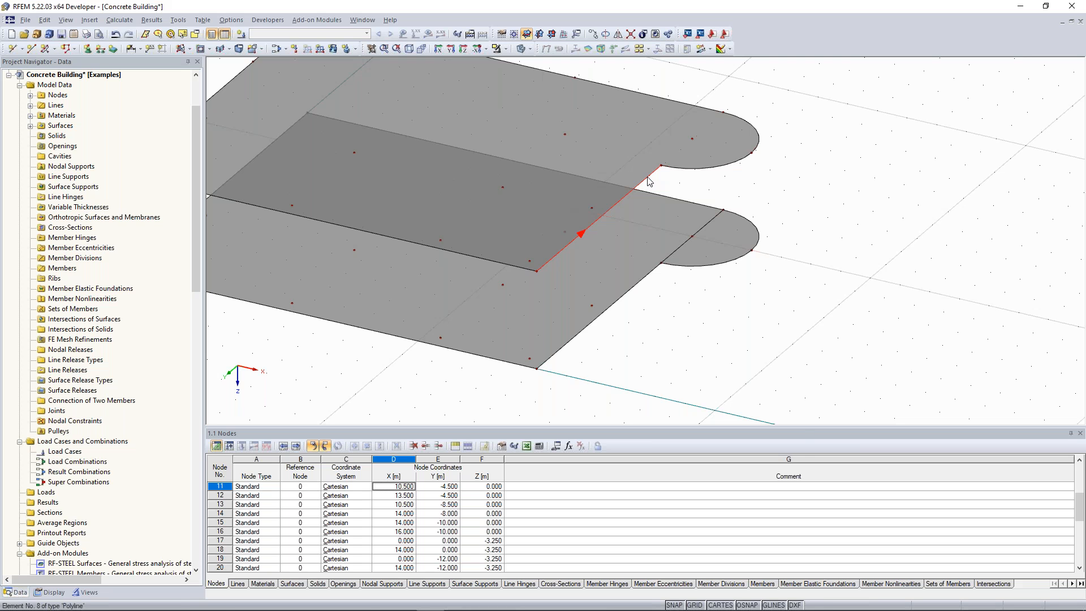
Step: Divide the upper slab's 8 m edge between its corner and the semicircle with an intermediate node 2 m from the line end
right_click(649, 181)
mouse_move(722, 234)
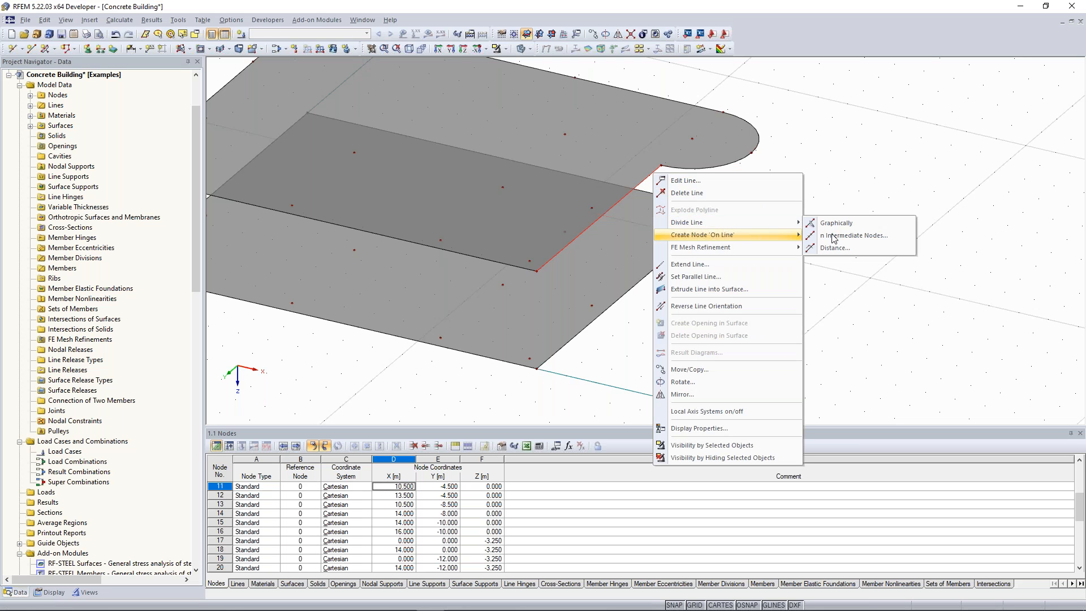
click(874, 247)
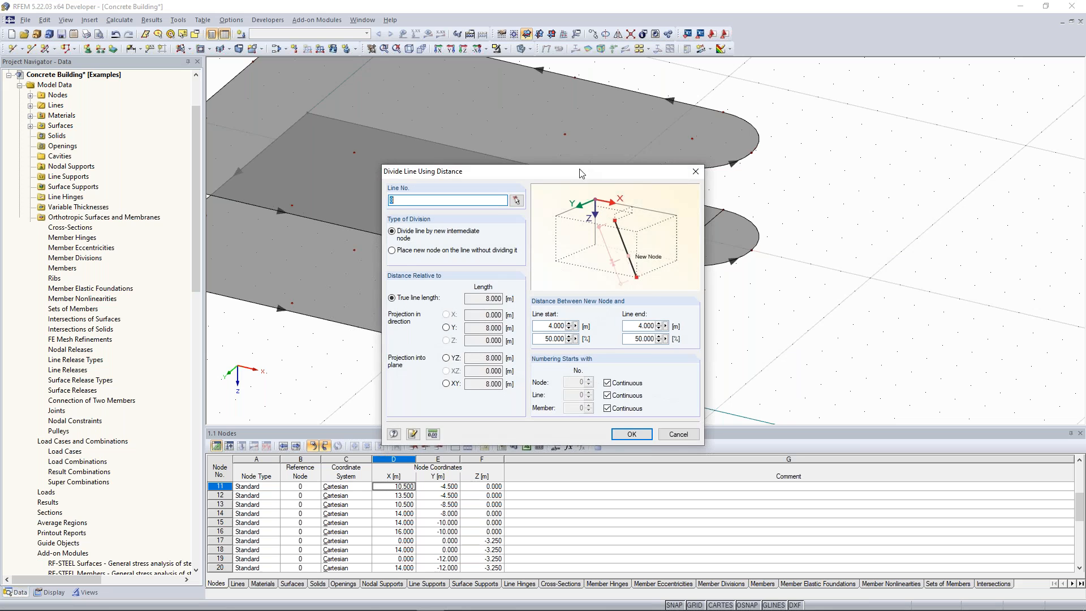
drag(582, 173, 322, 94)
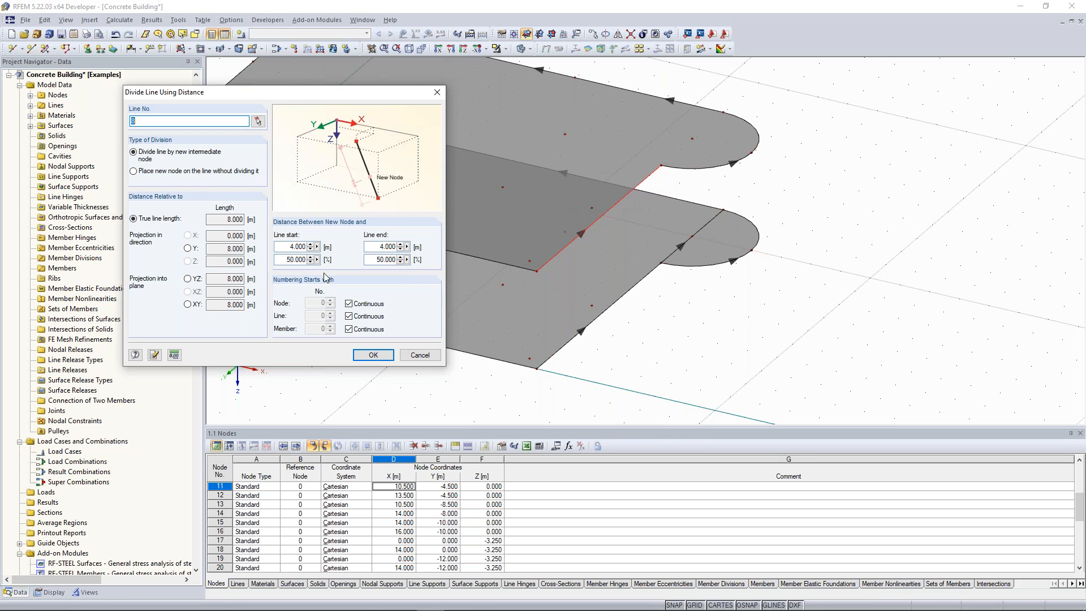
double_click(378, 246)
text(2)
click(377, 356)
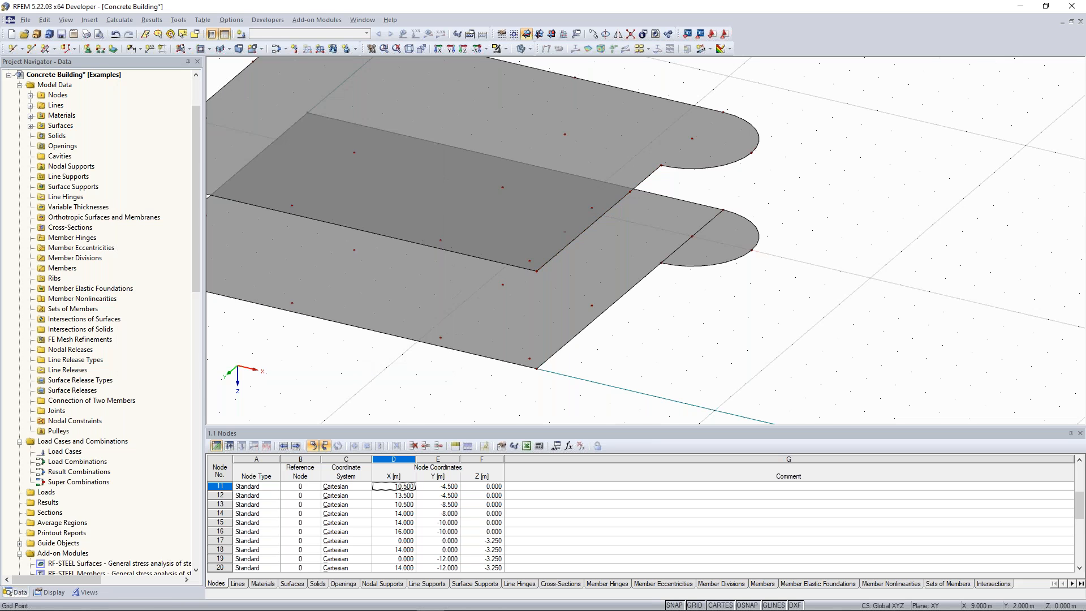
scroll(371, 267, down, 4)
middle_drag(399, 202, 518, 270)
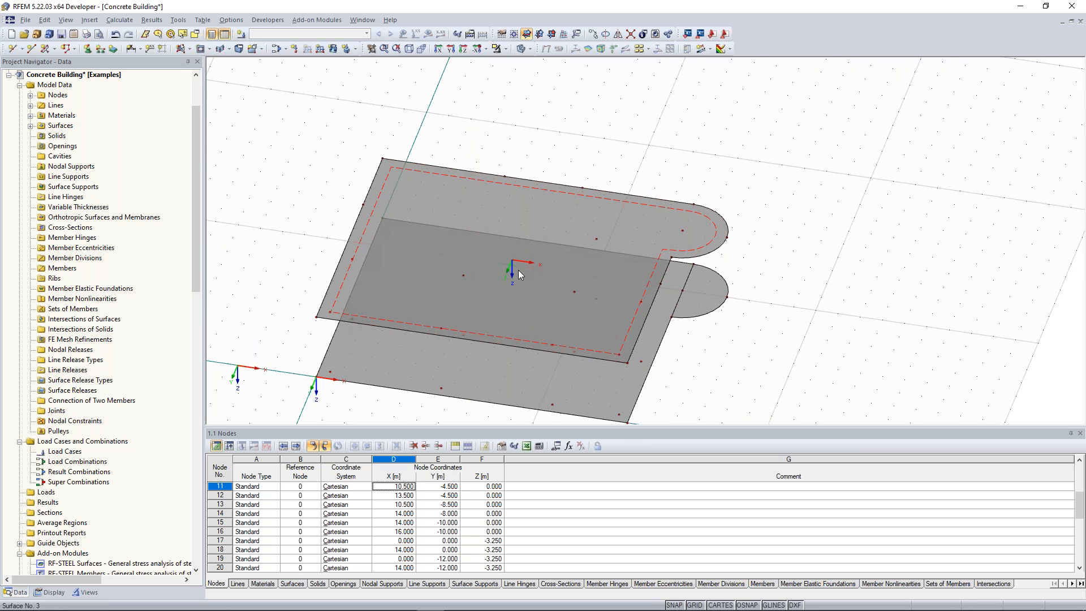
middle_drag(336, 224, 381, 186)
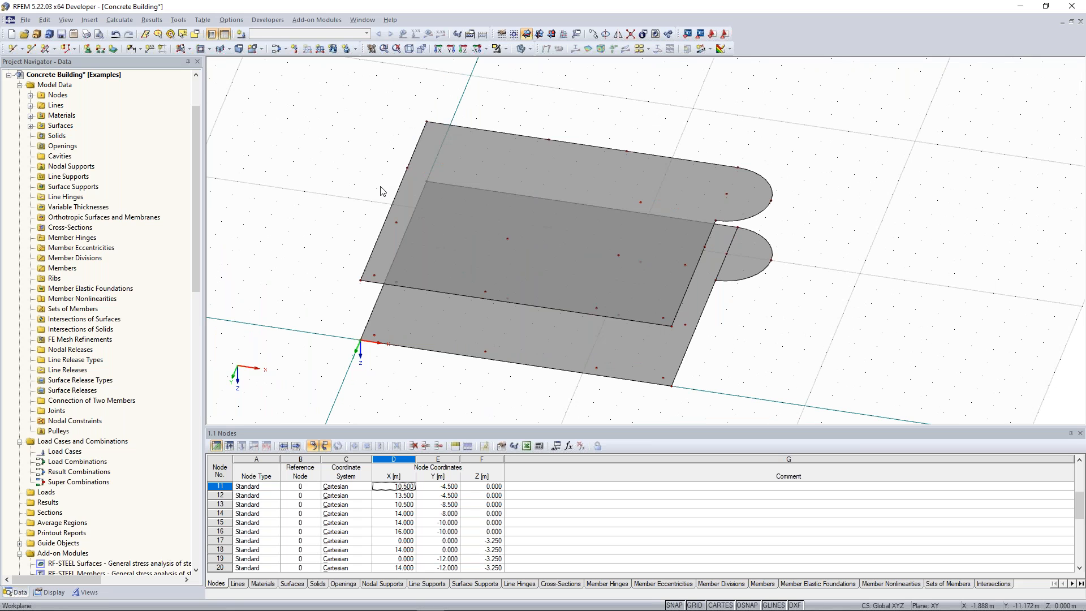
key(ctrl+i)
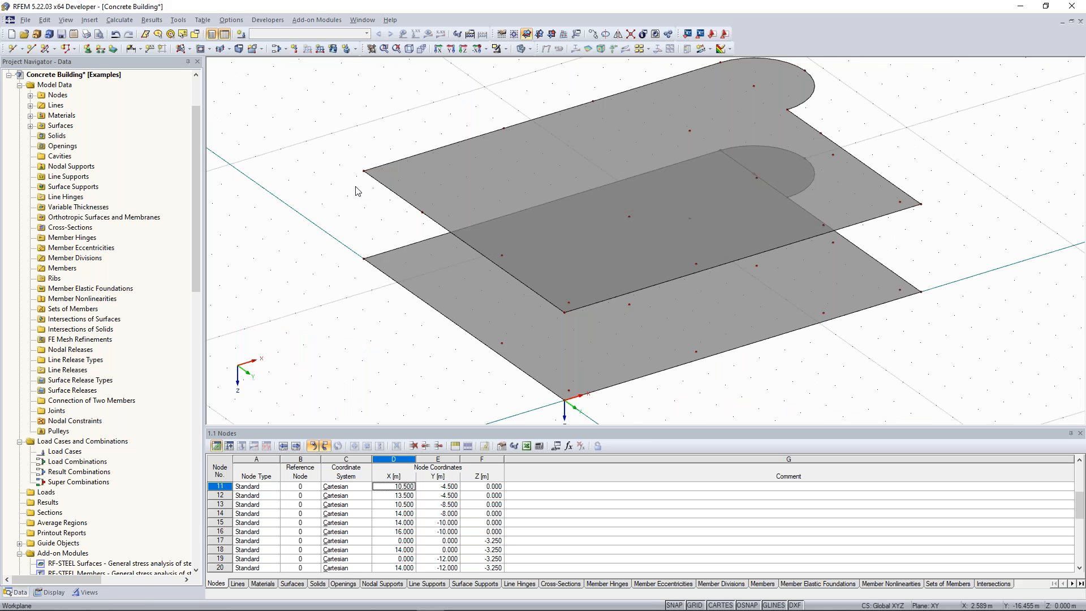
Step: Draw a vertical line between the matching corners of the upper and lower slabs at the 12 m and 14 m edges
click(30, 50)
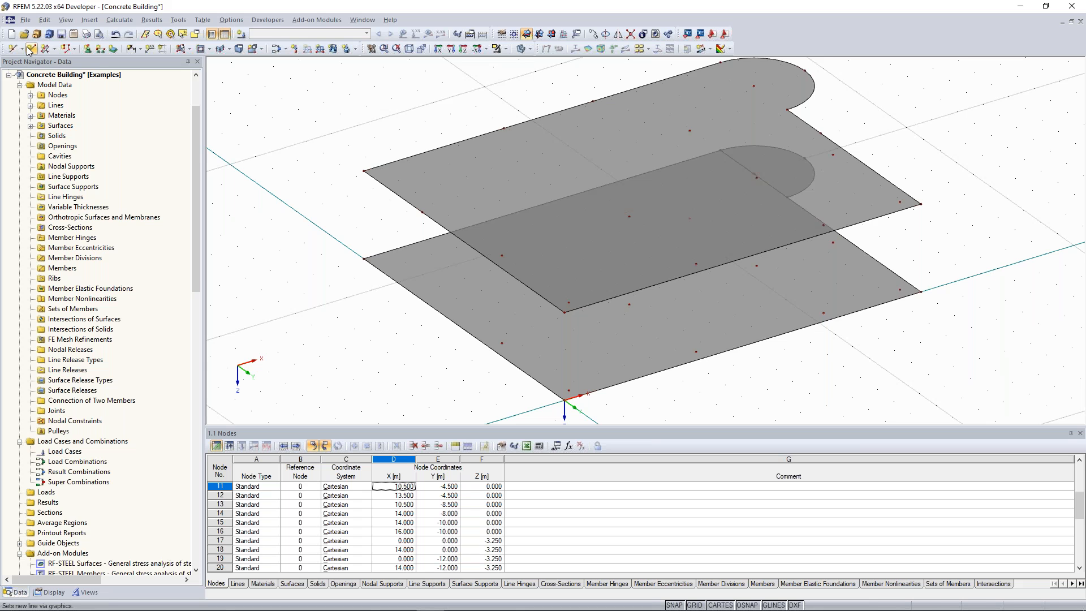
click(31, 49)
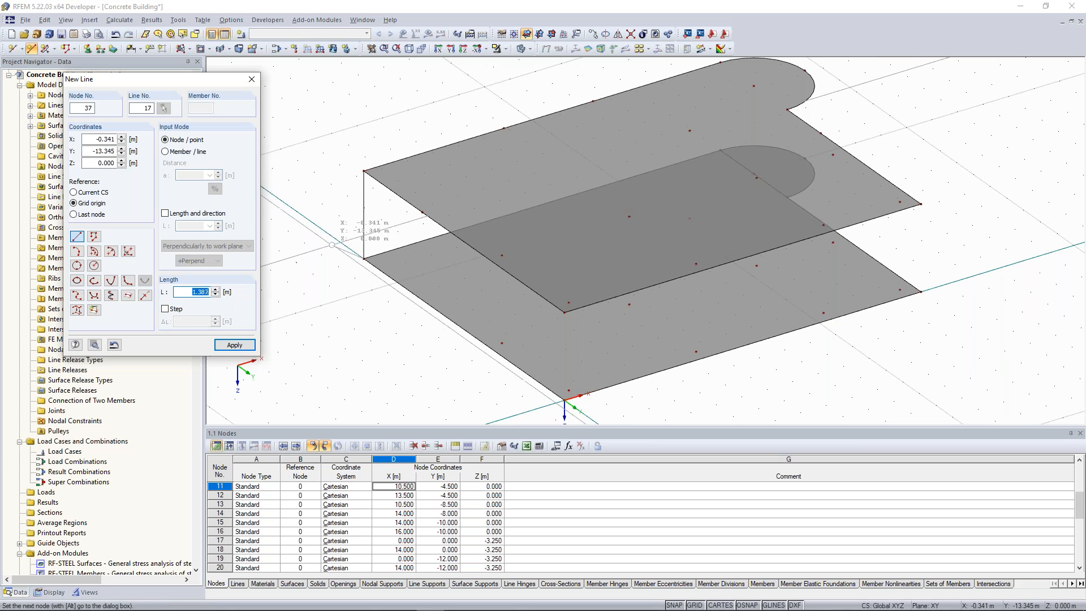
right_click(331, 245)
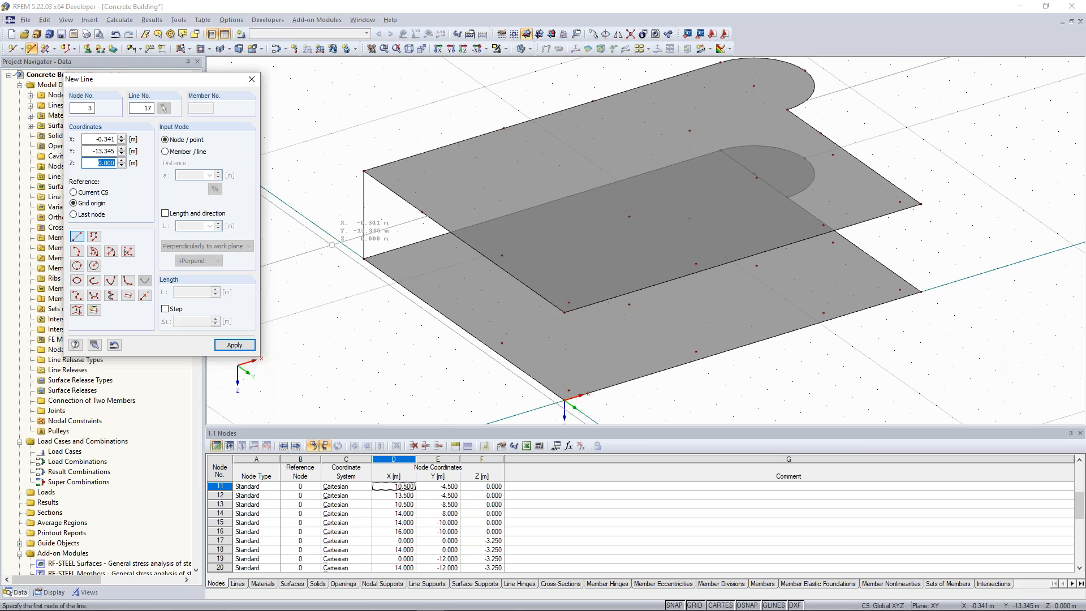
key(Escape)
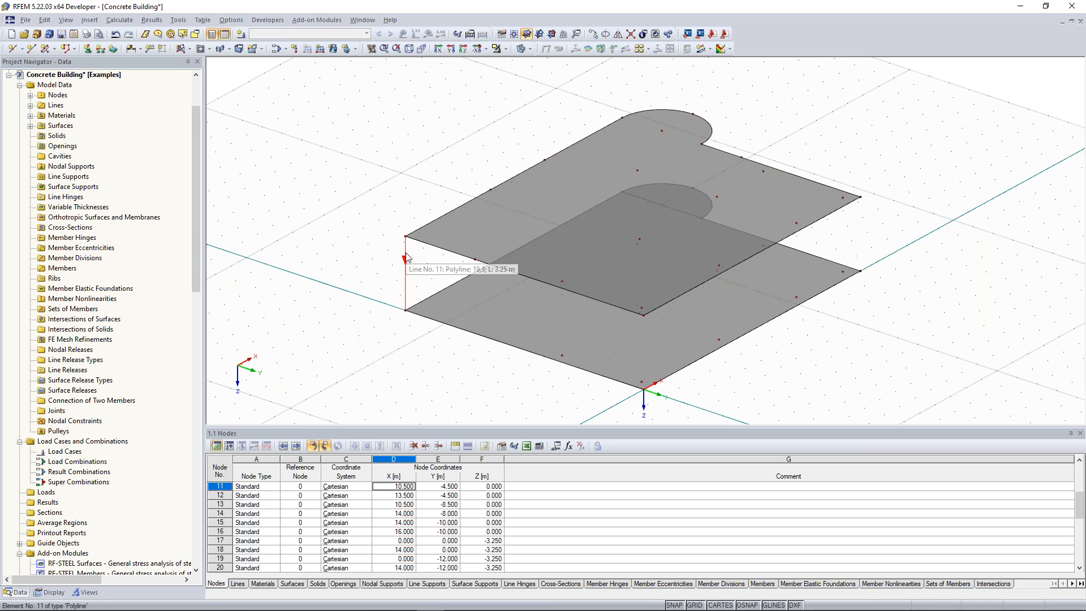
Step: Copy the vertical corner line to the dividing nodes on the slab edges and to both ends of the semicircle
click(406, 257)
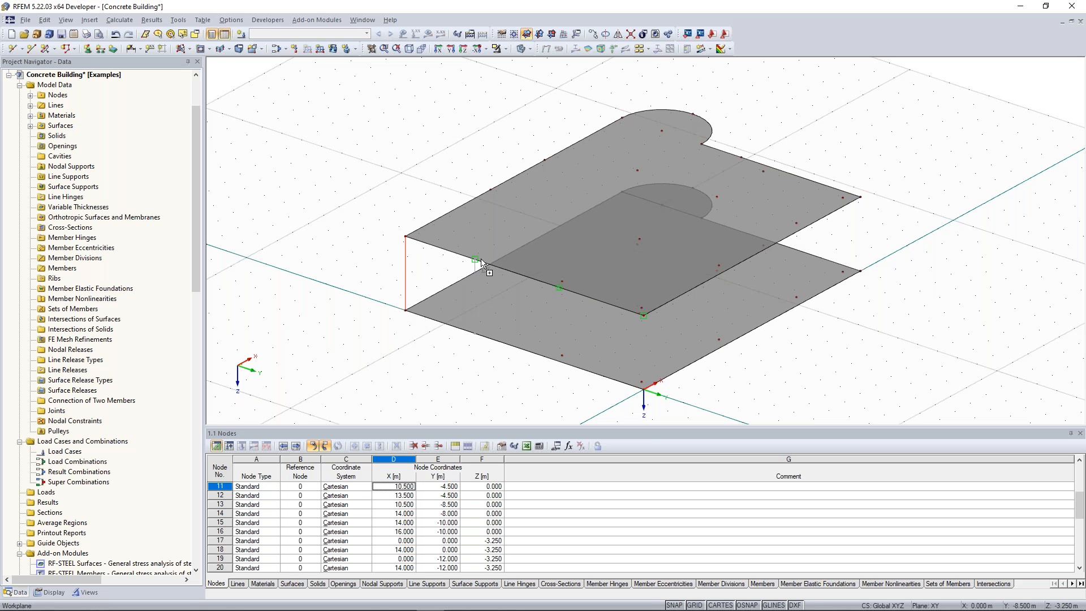
ctrl+middle_drag(341, 274, 651, 331)
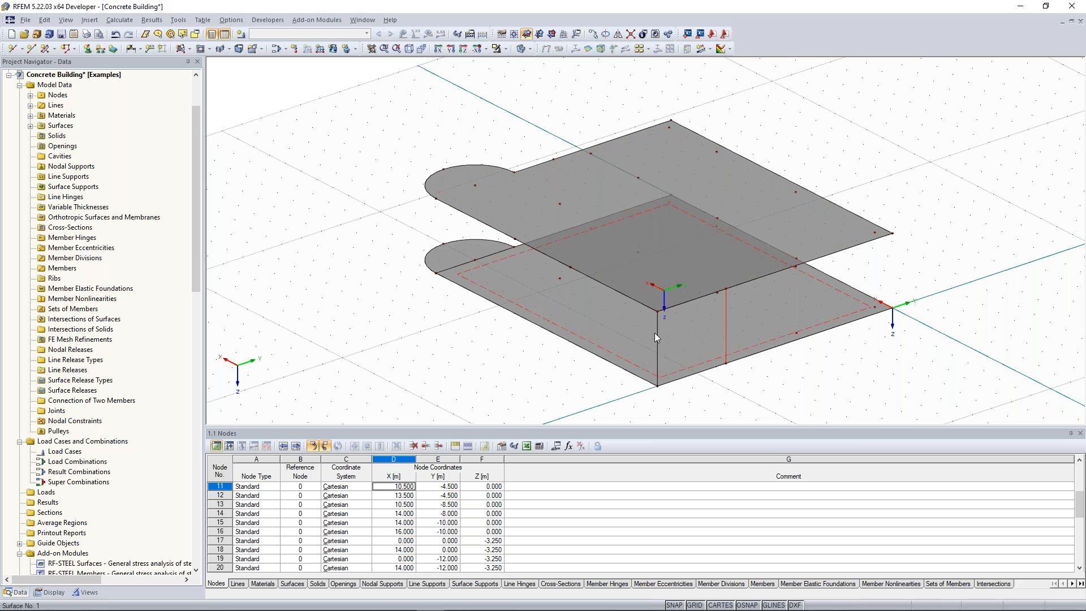
click(576, 275)
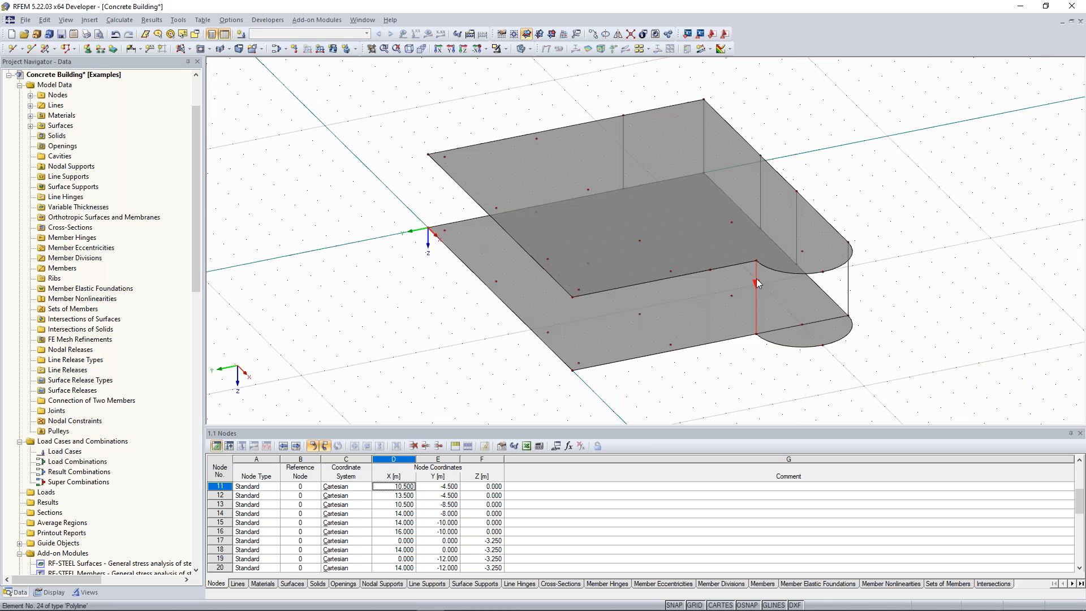
ctrl+drag(756, 281, 710, 271)
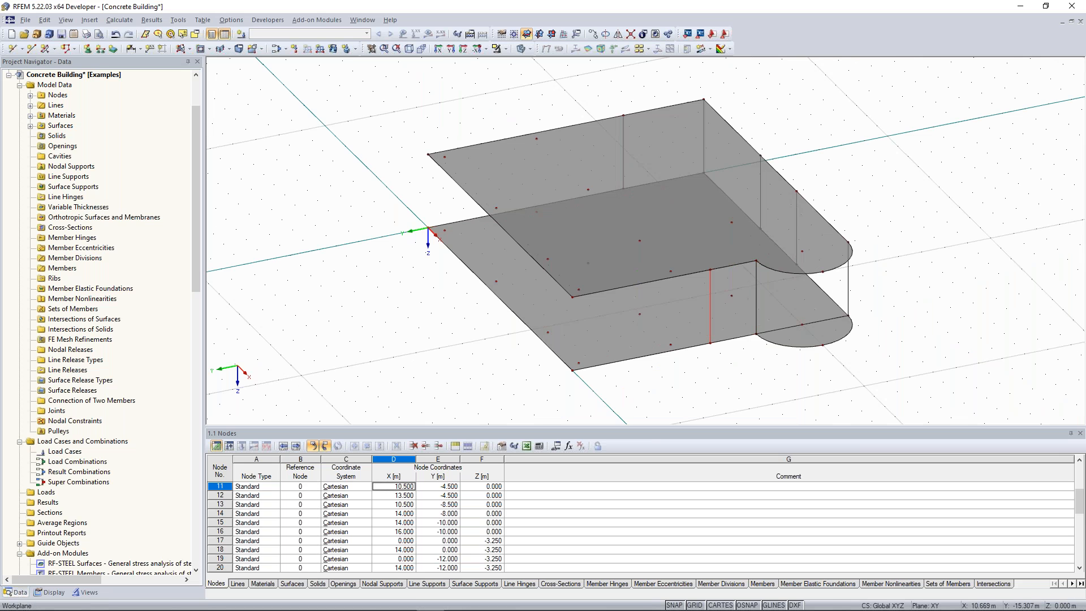
Step: Create 200 mm thick concrete wall surfaces between the slabs by selecting the boundary lines, starting with the panel at the 12 m edge's corner
ctrl+middle_drag(911, 247, 826, 232)
ctrl+middle_drag(939, 230, 431, 310)
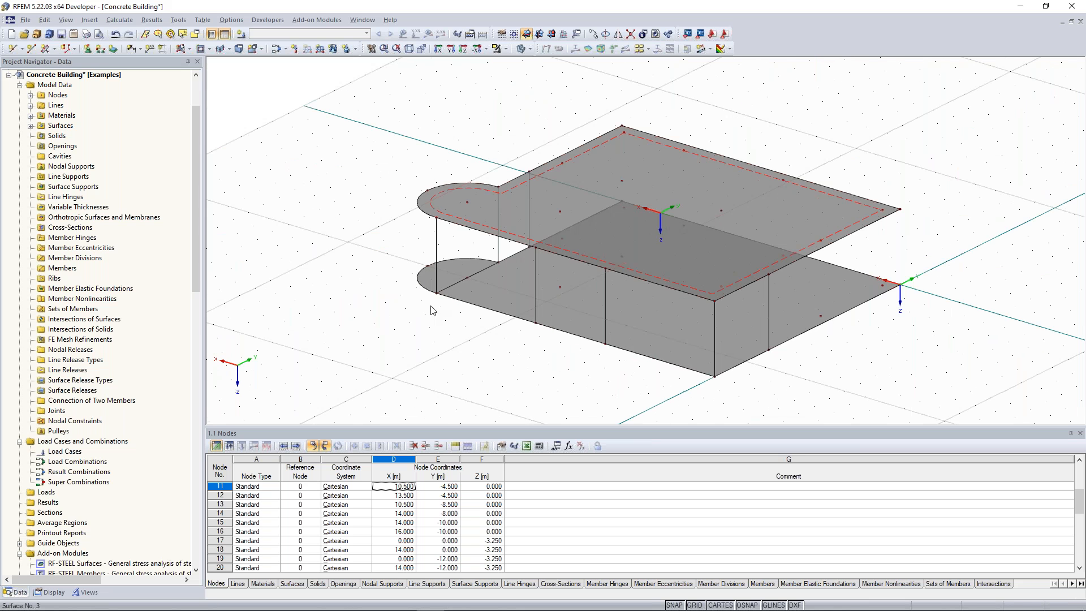
ctrl+middle_drag(396, 255, 782, 249)
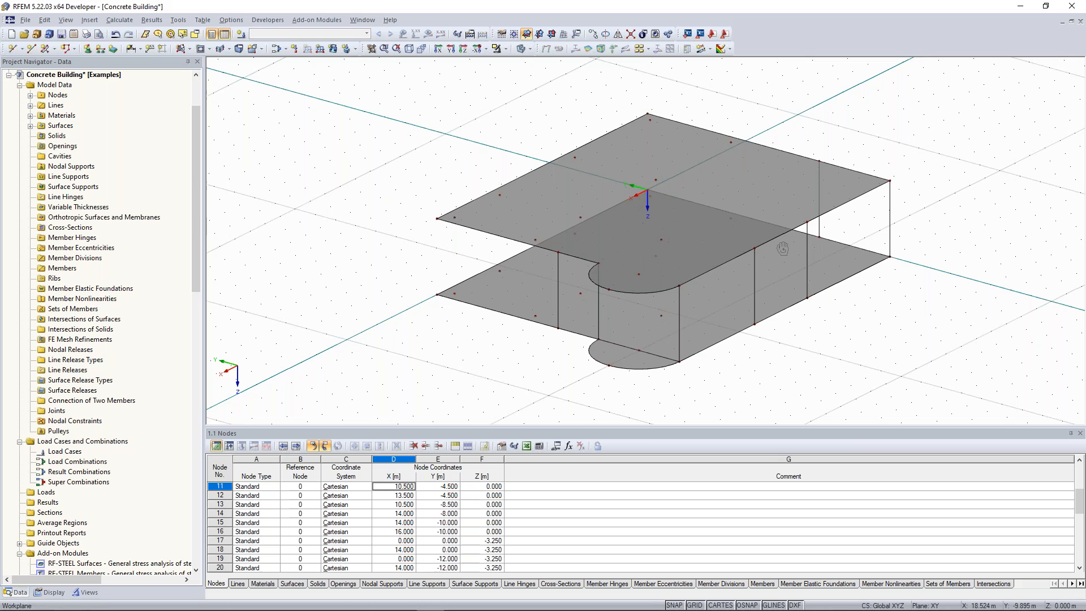
click(189, 49)
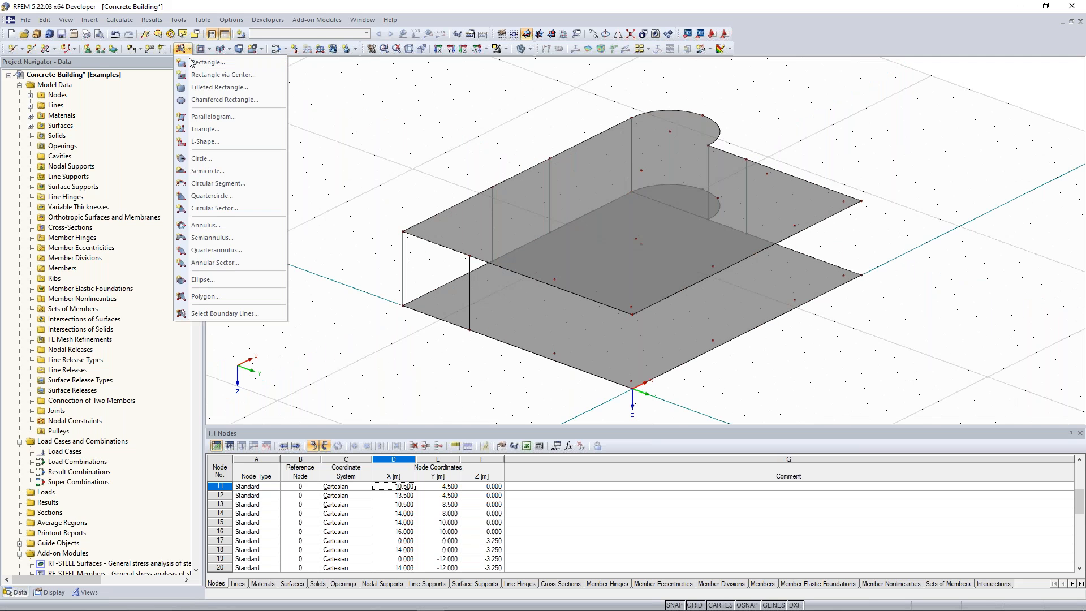
click(240, 314)
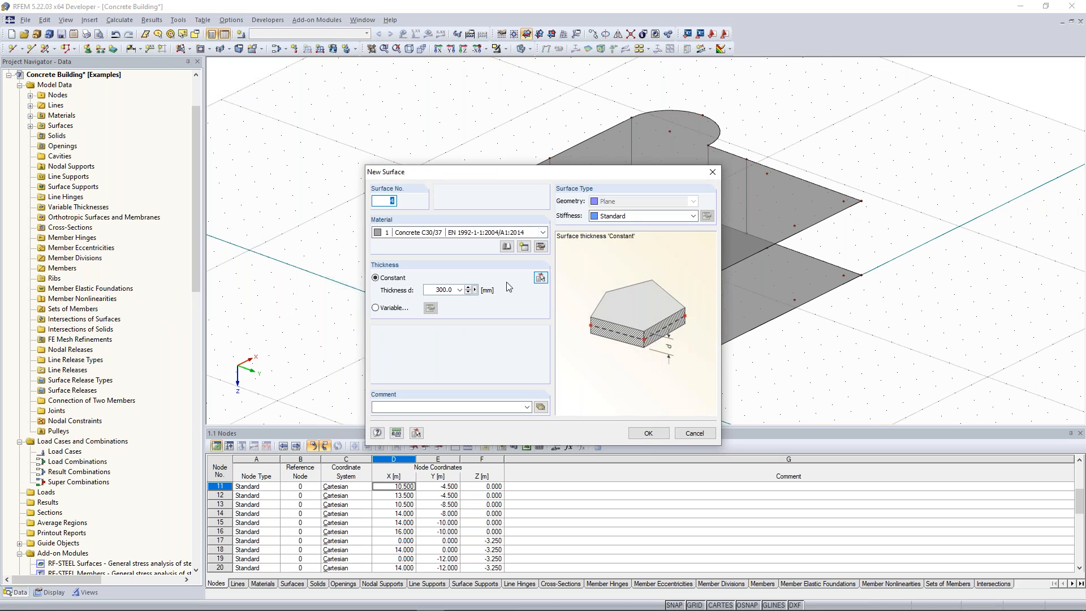
double_click(437, 289)
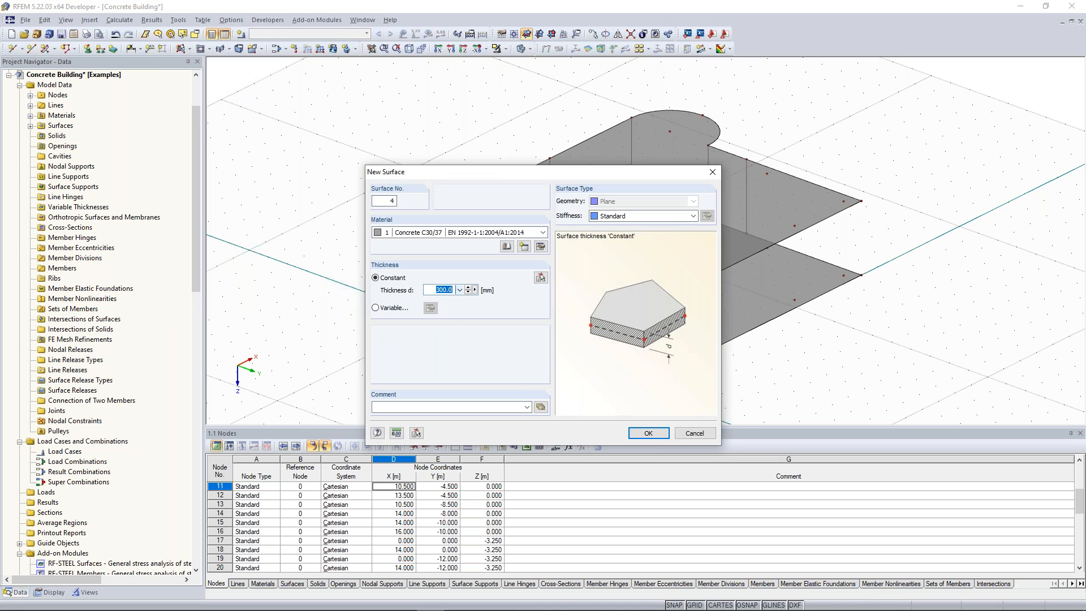
text(200)
click(659, 433)
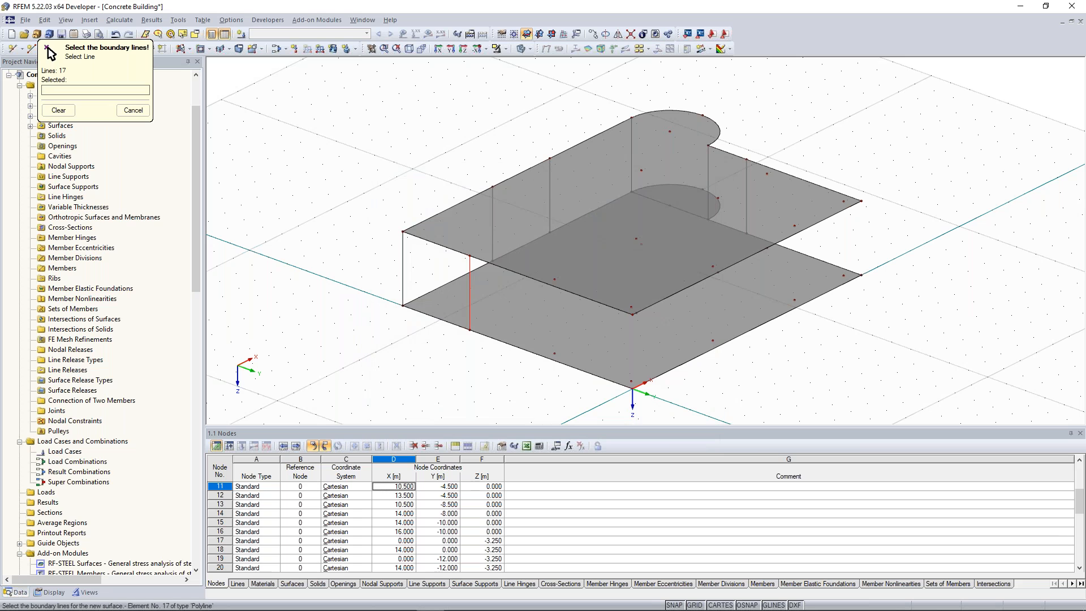
click(470, 286)
click(440, 249)
click(433, 317)
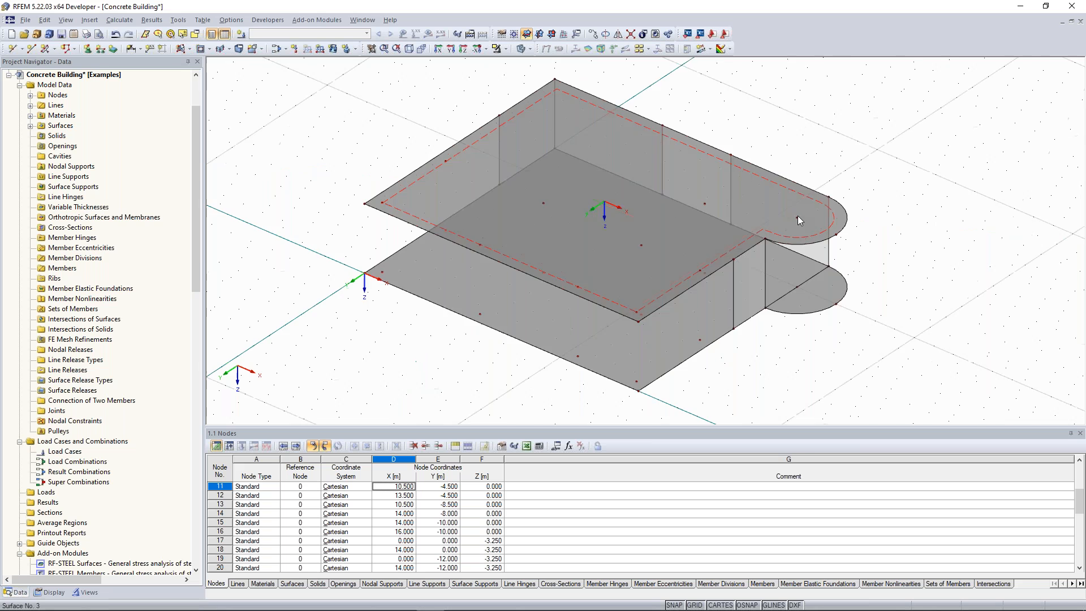
Step: Create the 200 mm thick curved wall as a quadrangle surface bounded by the two semicircular arcs and the vertical lines at their ends
ctrl+middle_drag(841, 196, 695, 390)
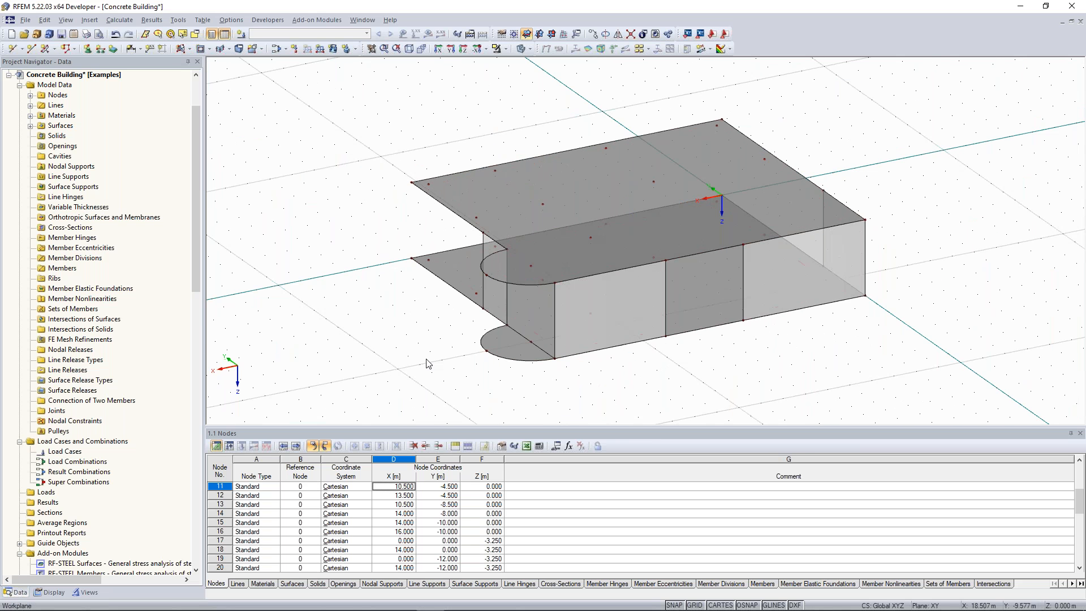
ctrl+middle_drag(436, 358, 543, 364)
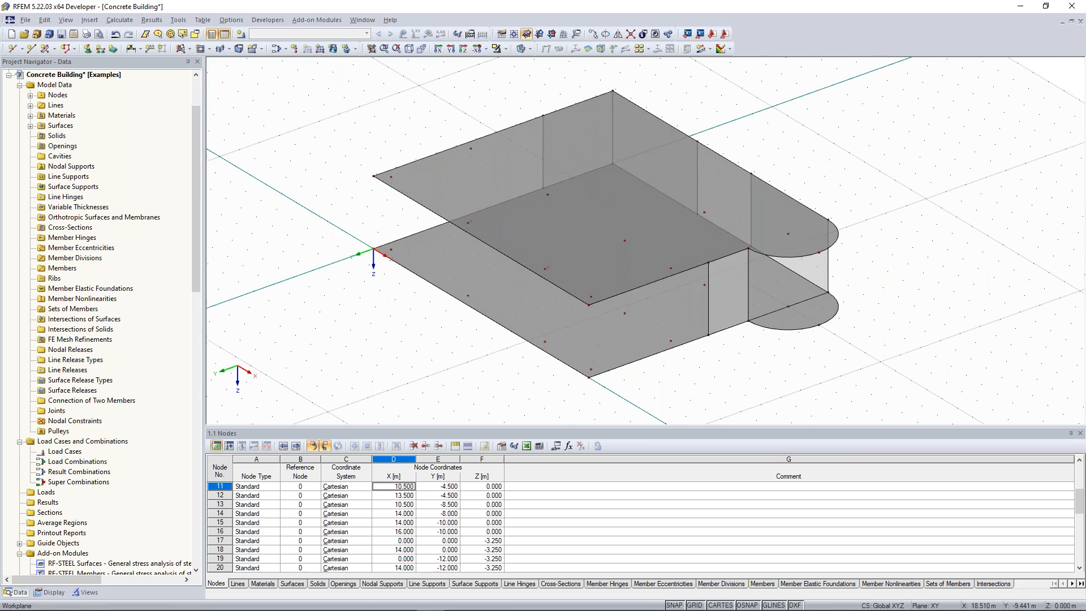
scroll(837, 307, up, 3)
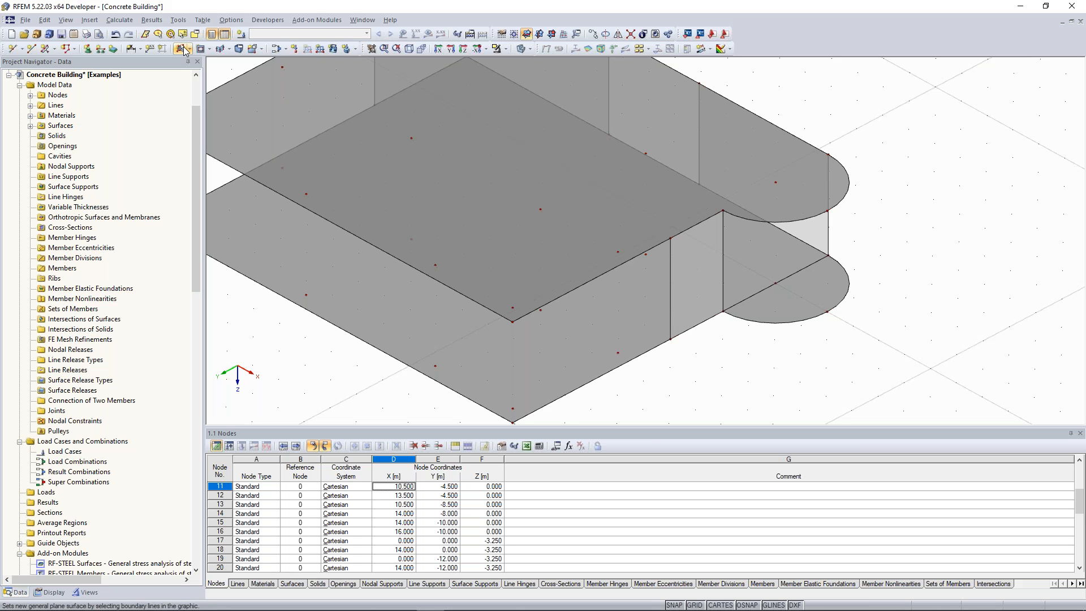
click(228, 49)
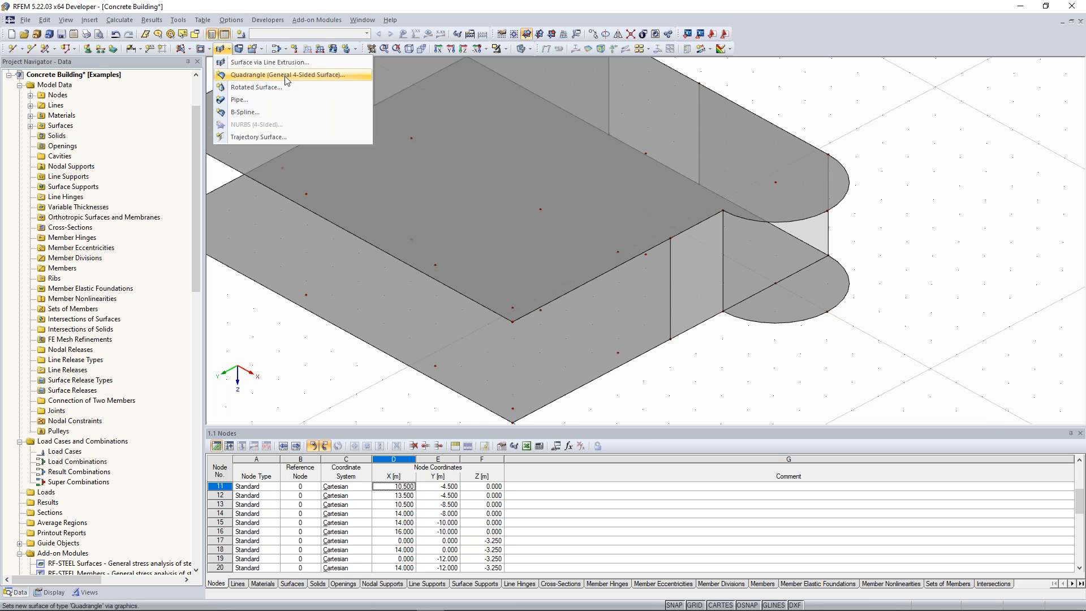
click(234, 57)
click(228, 49)
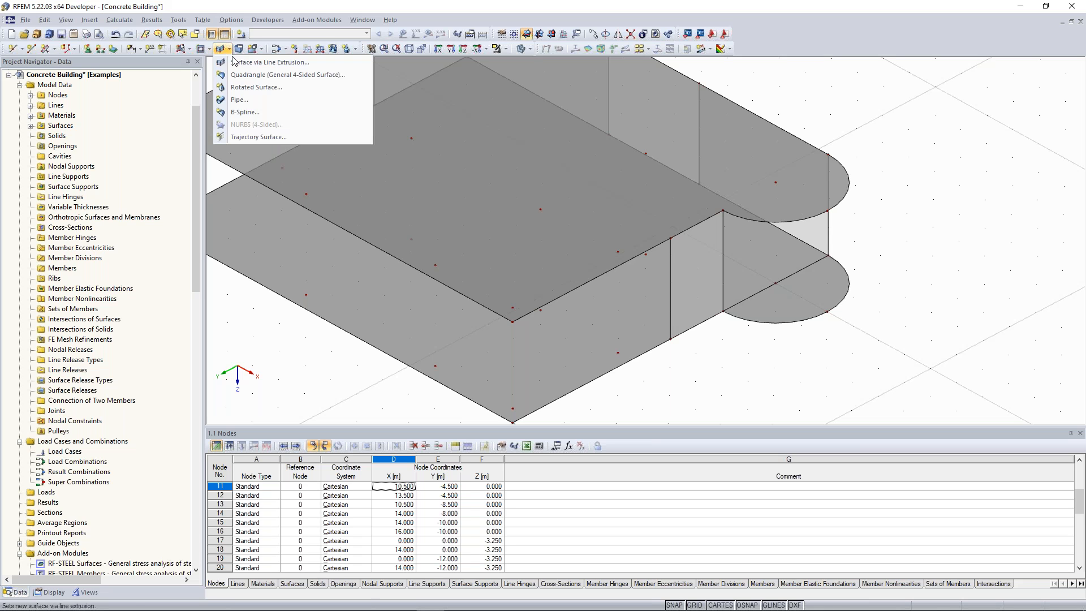
click(262, 75)
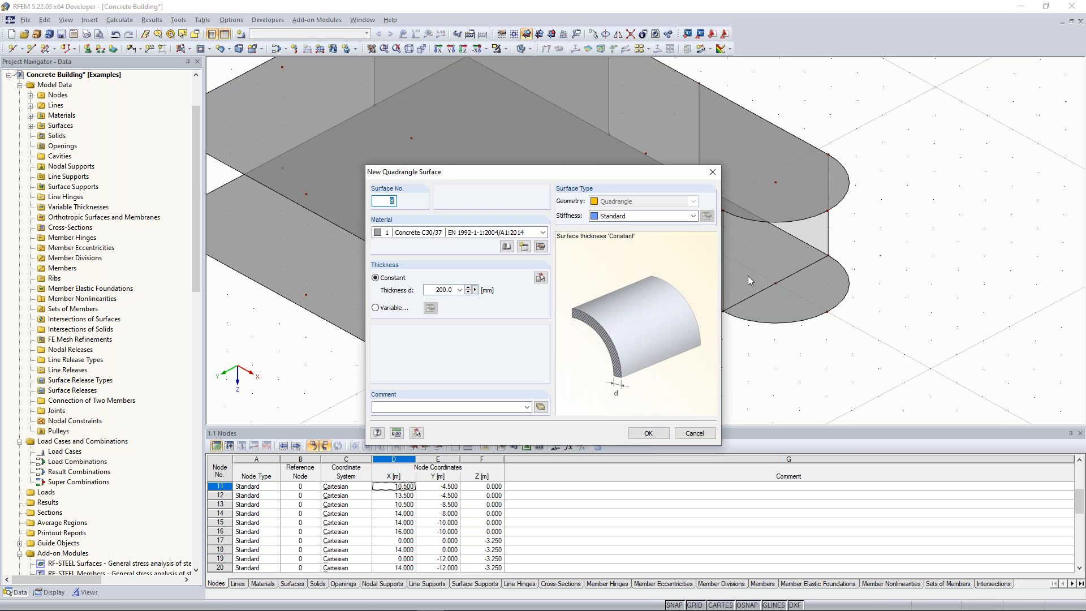
click(723, 246)
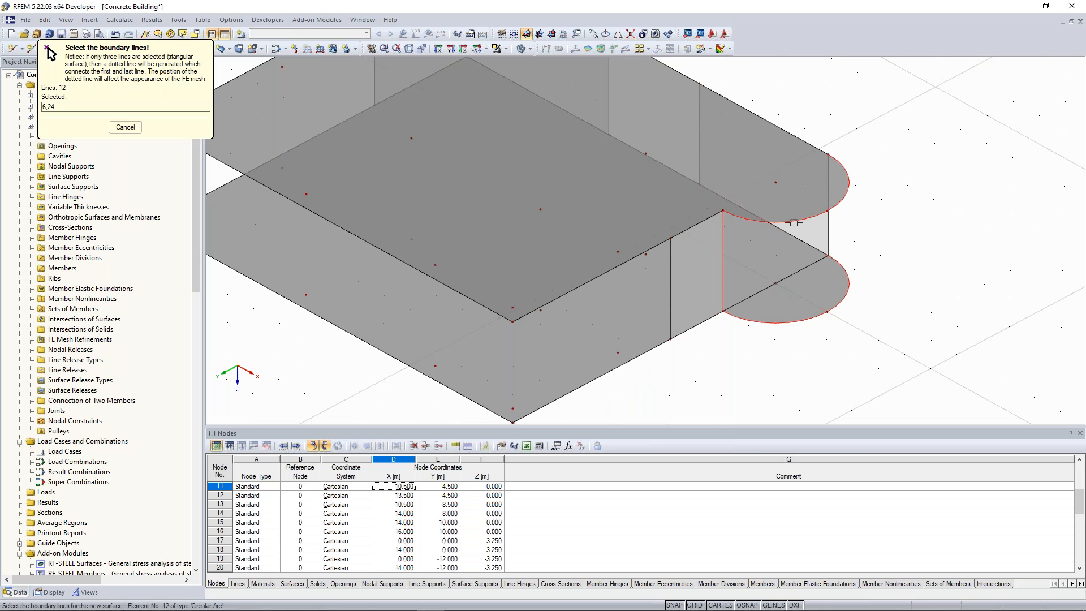
click(791, 221)
click(827, 240)
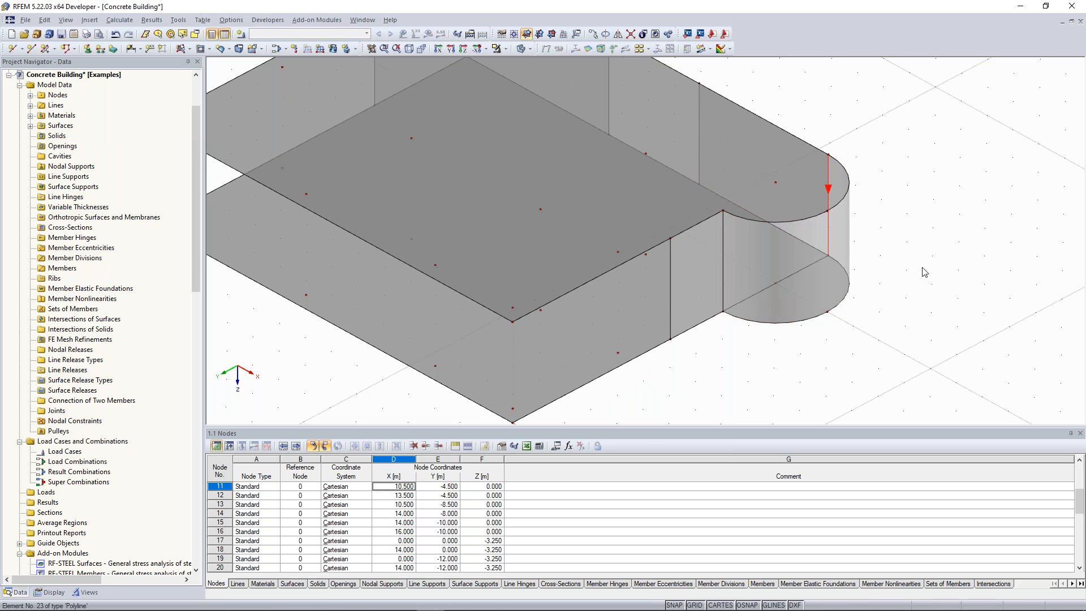
Step: Copy the corner wall panel on the 12 m edge to the nearest dividing node of the 14 m edge as an interior wall
scroll(917, 256, down, 3)
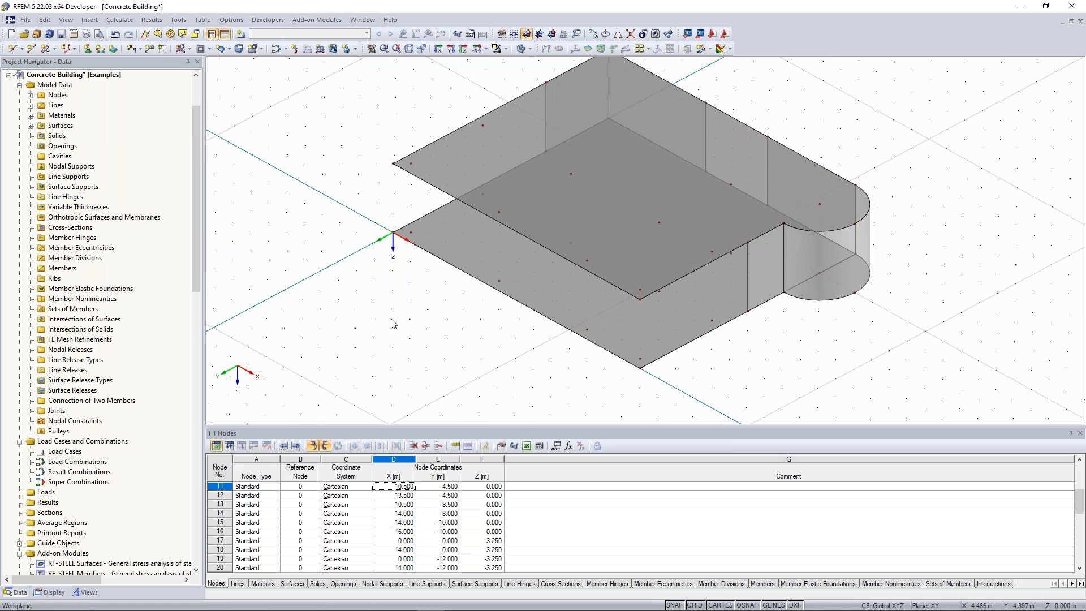
ctrl+middle_drag(394, 320, 871, 311)
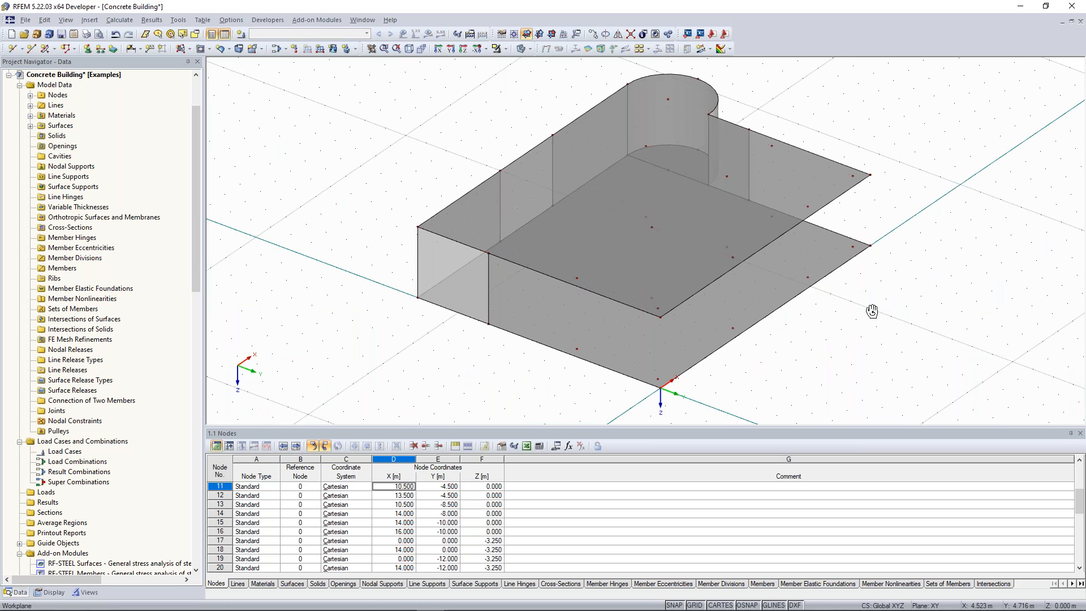
scroll(520, 212, up, 2)
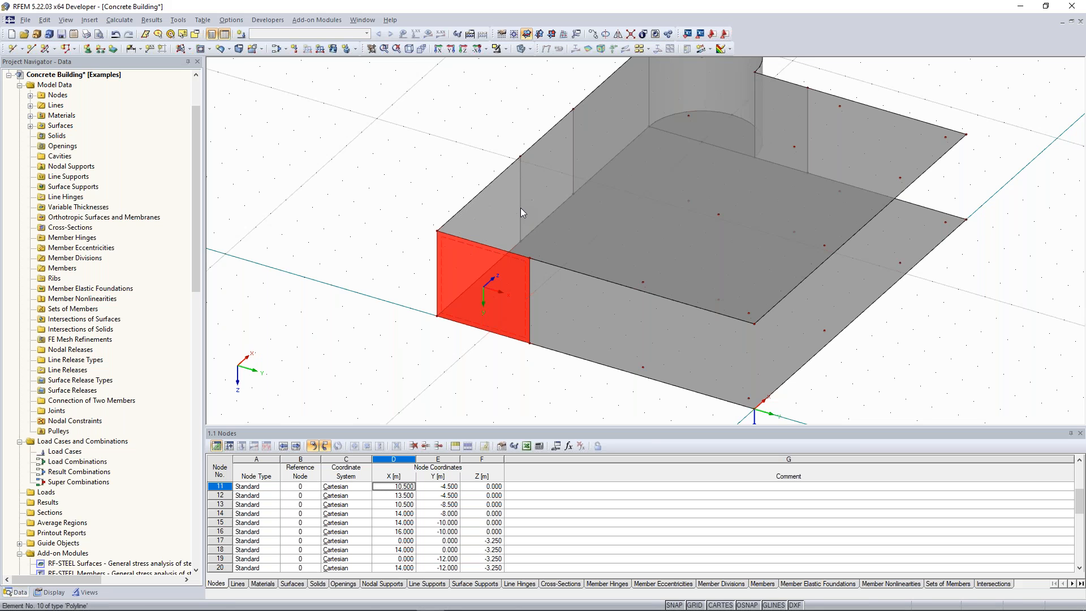
click(521, 212)
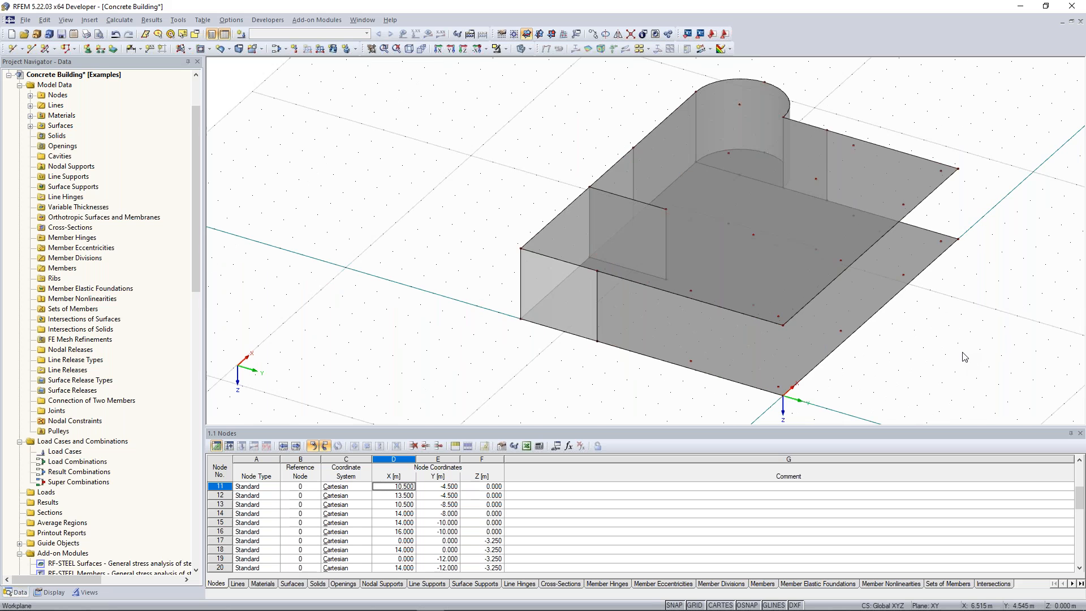
Step: Draw a separate 5 m line parallel to the Y-axis beside the building, at X = 20 m and ending at Y = -5 m
ctrl+middle_drag(487, 173, 339, 176)
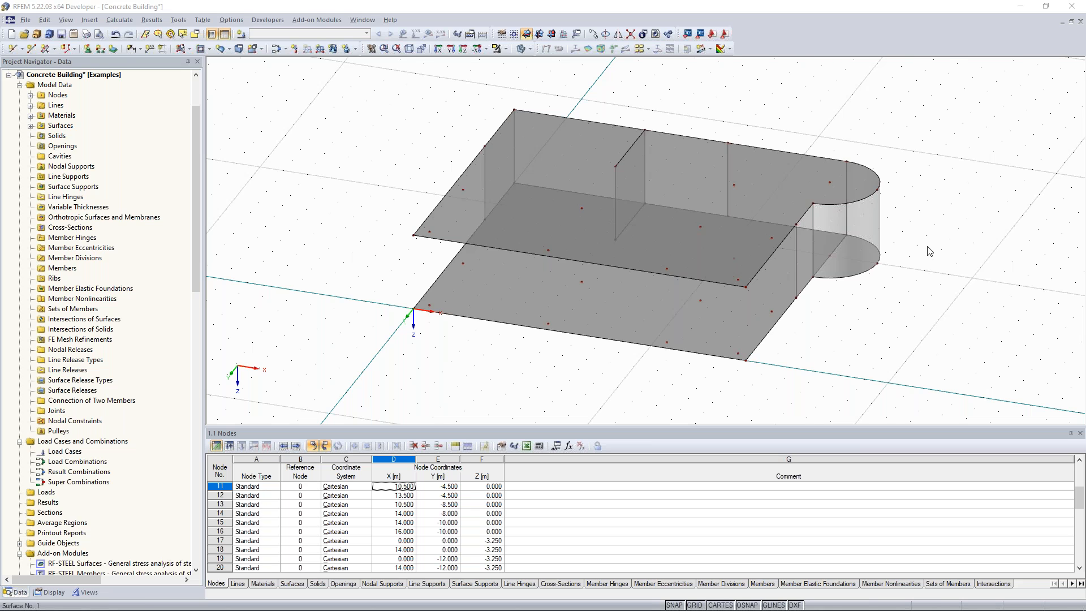
ctrl+middle_drag(883, 290, 905, 285)
middle_drag(870, 213, 686, 207)
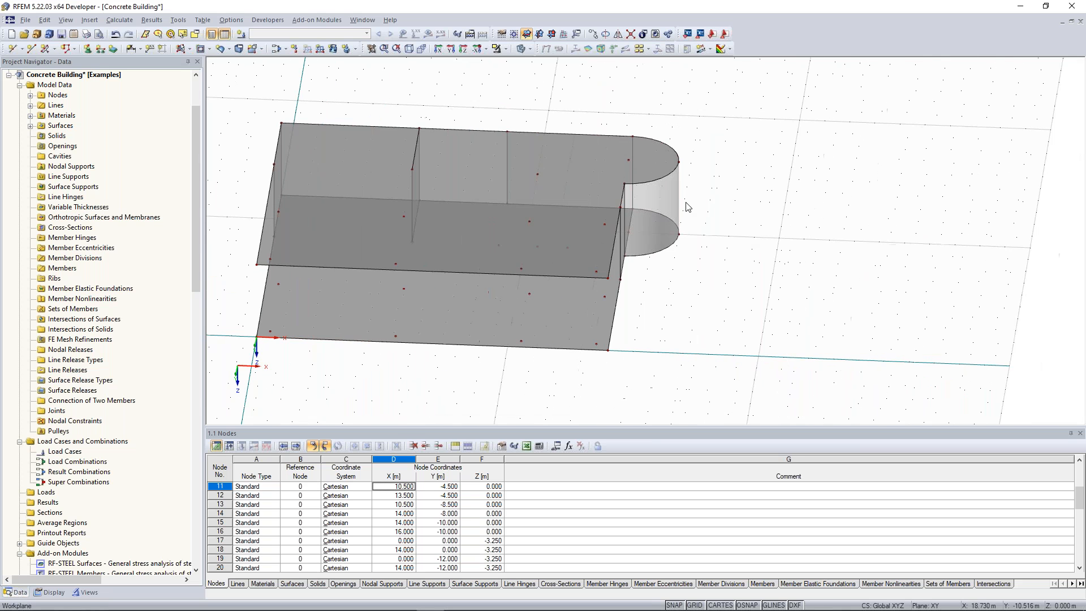
scroll(682, 200, up, 2)
ctrl+middle_drag(738, 144, 730, 113)
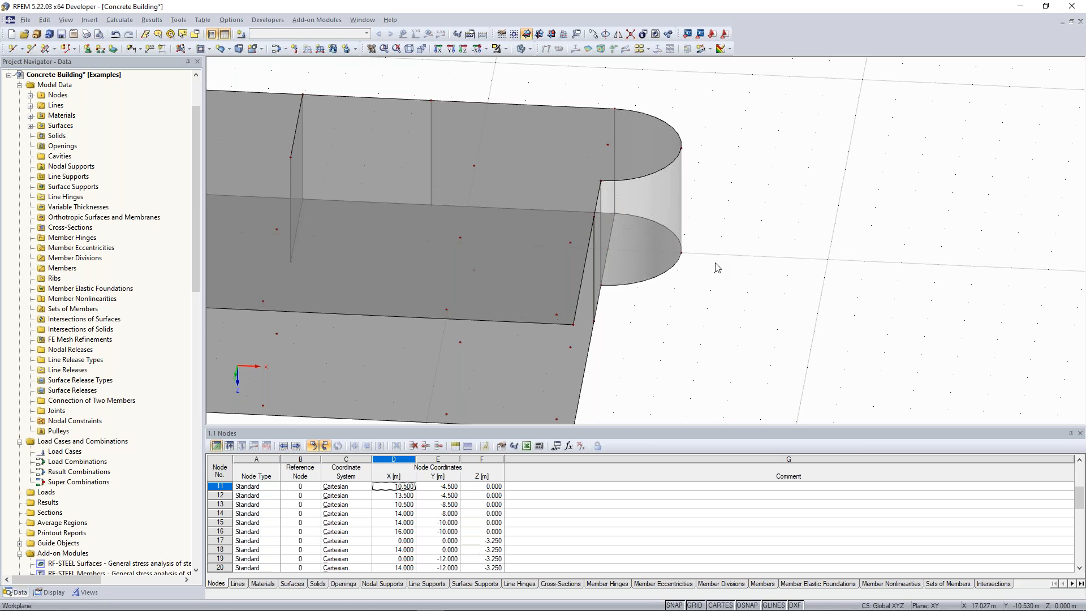
scroll(717, 271, down, 3)
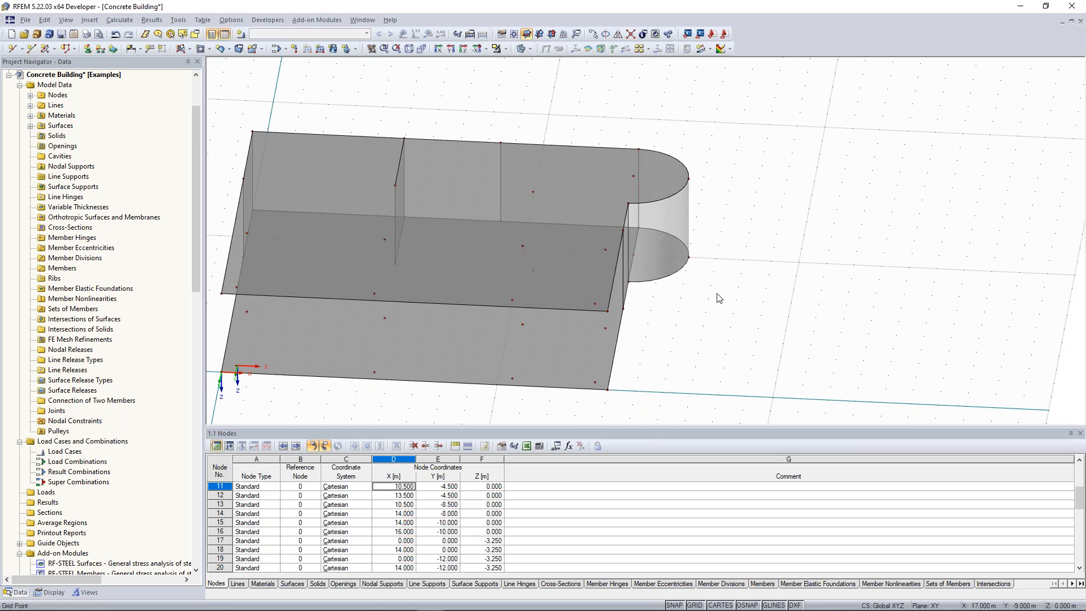
ctrl+middle_drag(718, 298, 717, 277)
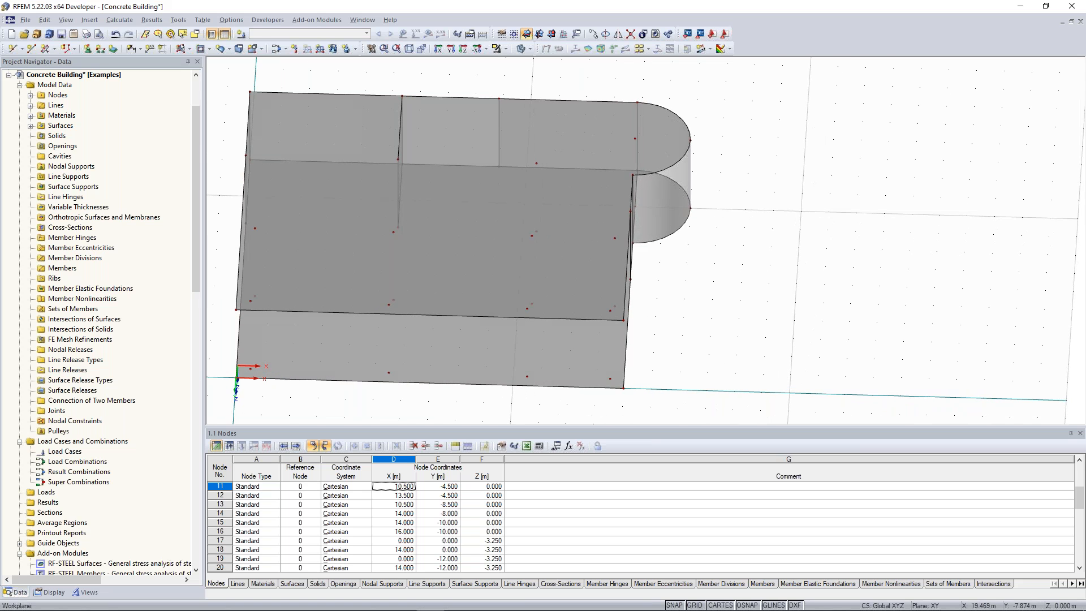
middle_drag(767, 283, 619, 252)
click(31, 49)
click(619, 201)
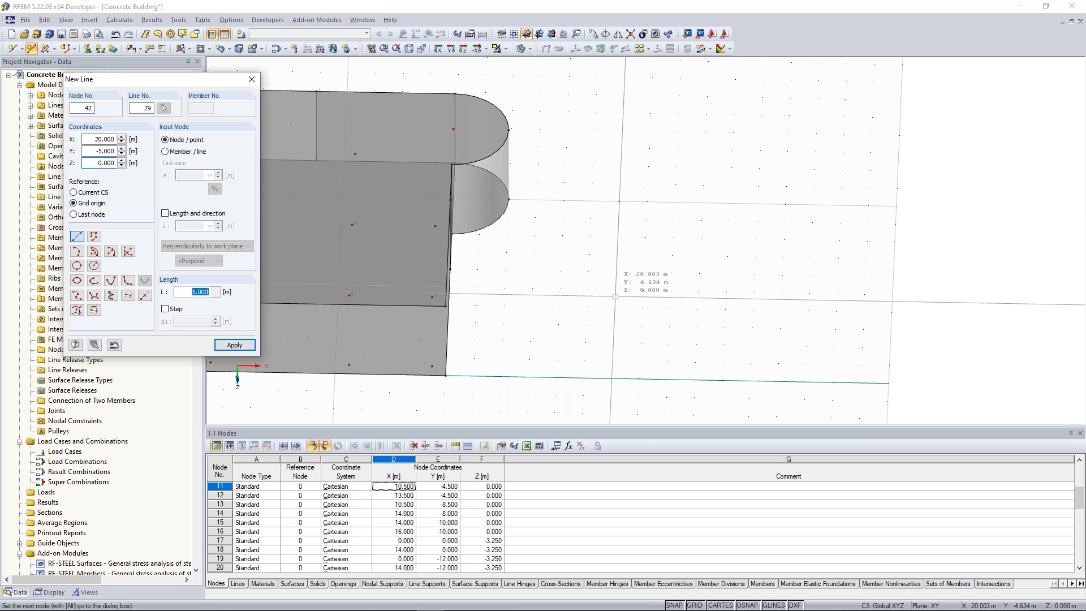
text(5)
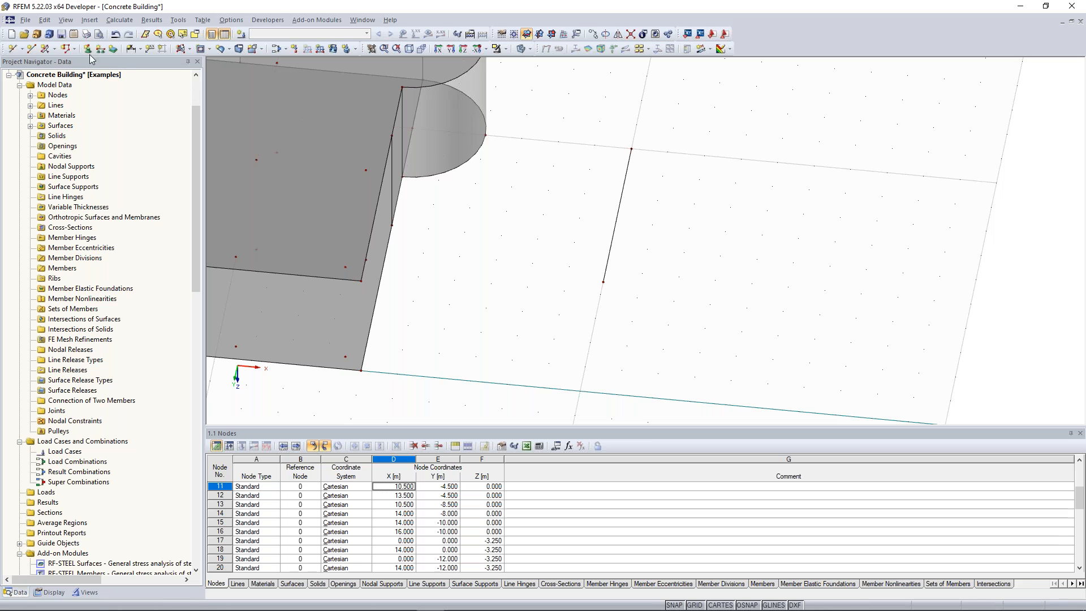
Step: Place a node at the midpoint of the separate line beside the building, using the node-between-two-points command on its end nodes
click(14, 51)
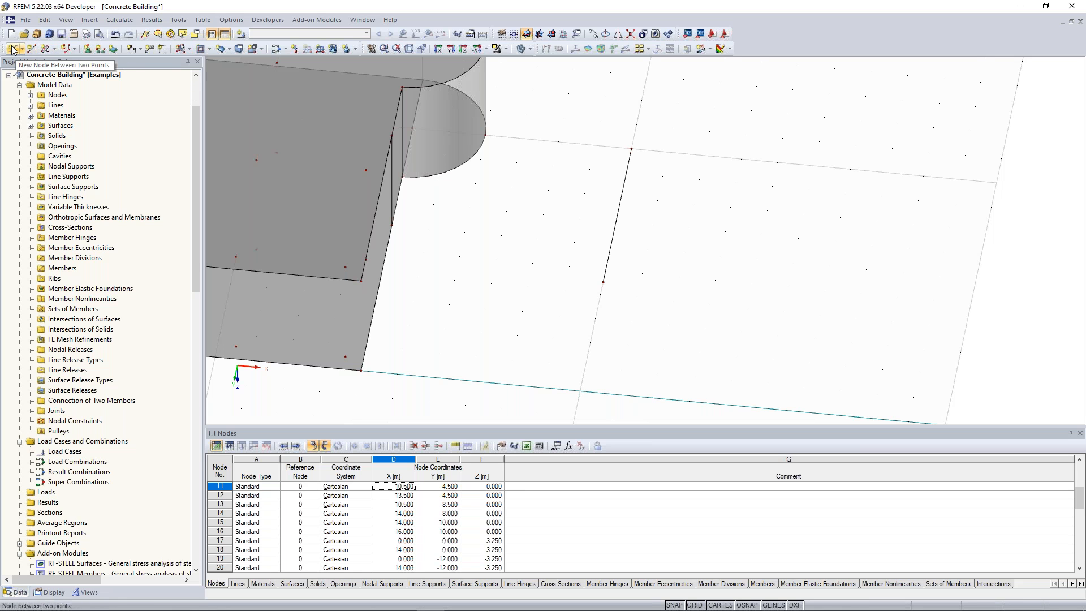
click(22, 50)
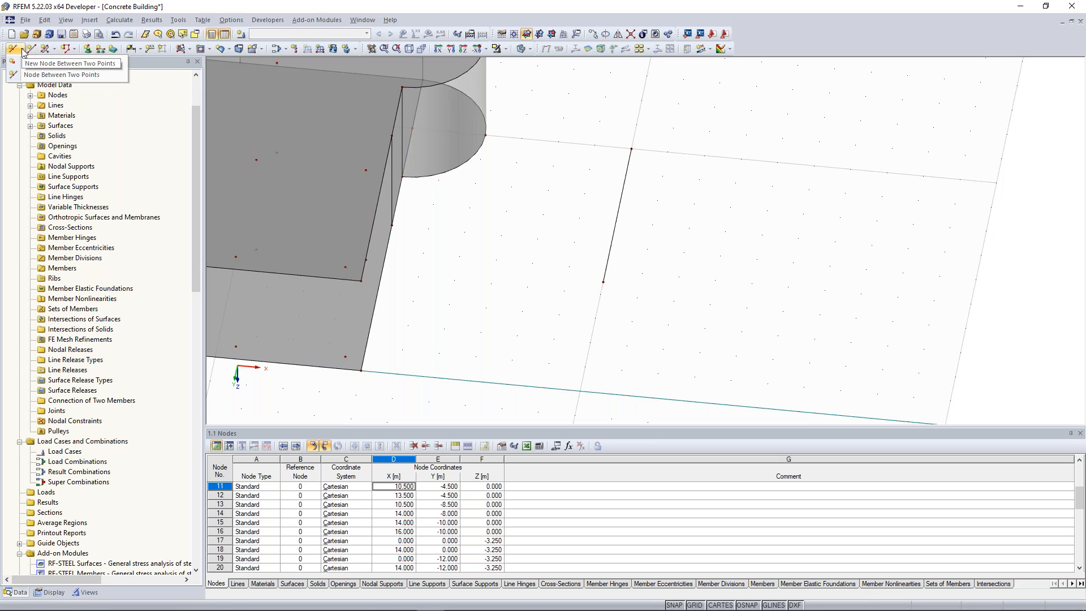
click(54, 79)
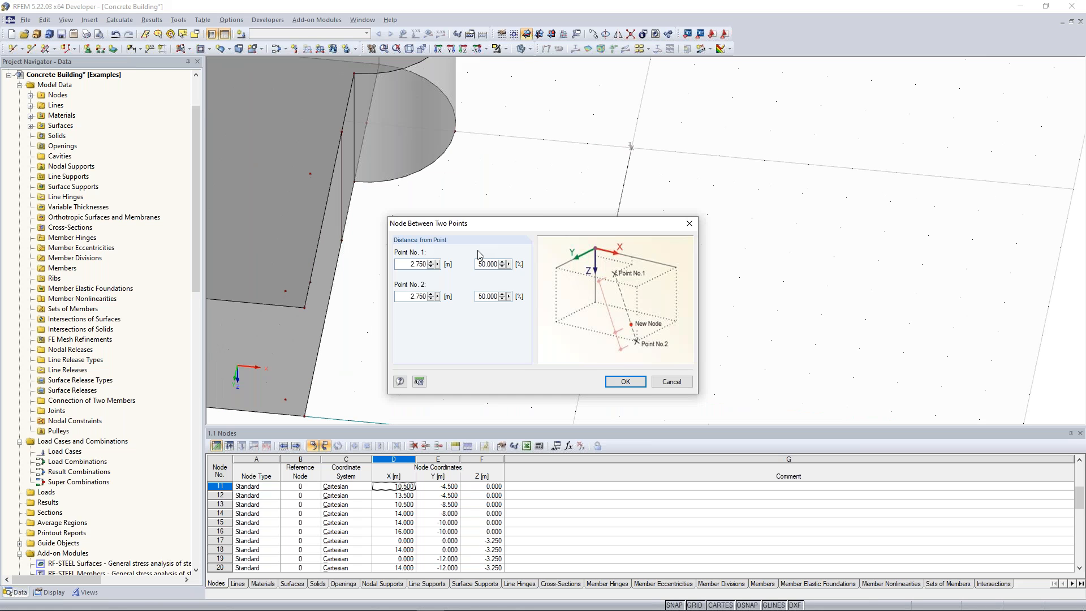
drag(708, 132, 735, 131)
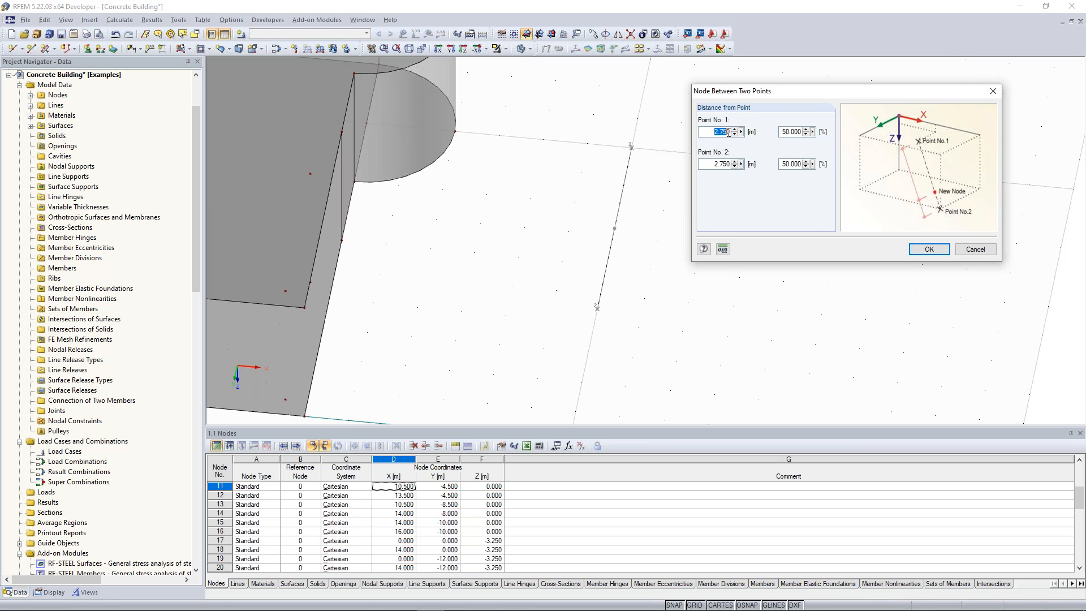
click(714, 164)
drag(713, 165, 731, 132)
click(928, 250)
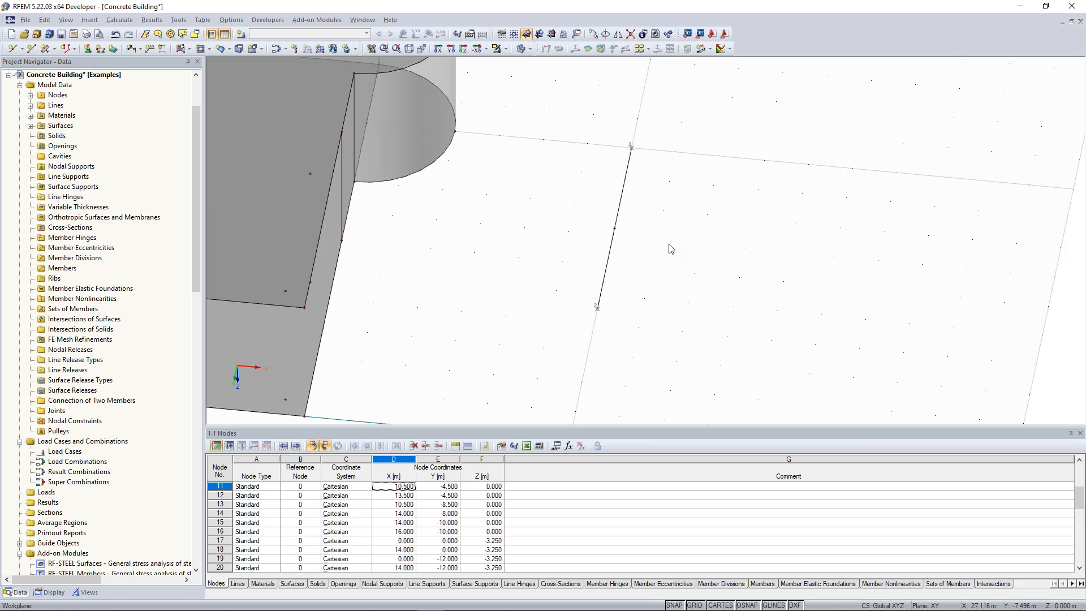
scroll(602, 212, up, 3)
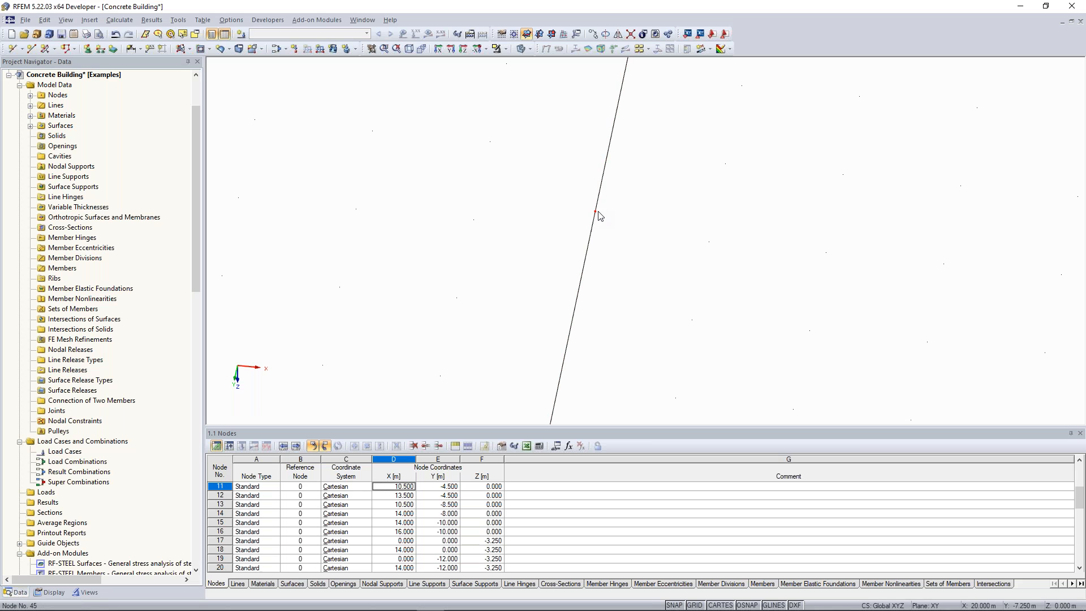
mouse_move(596, 217)
scroll(596, 217, down, 3)
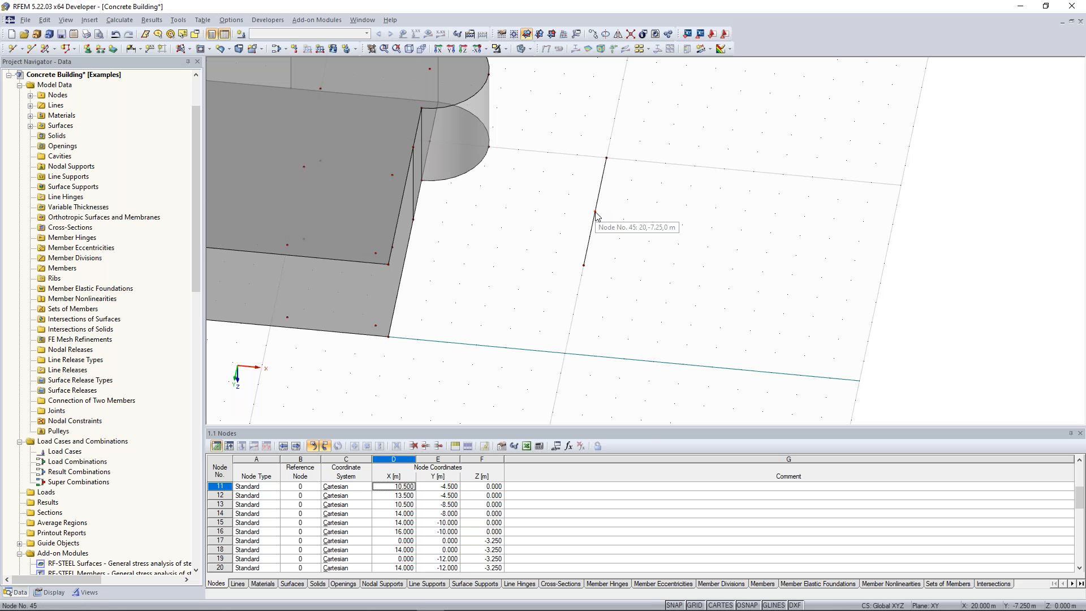
scroll(595, 212, down, 1)
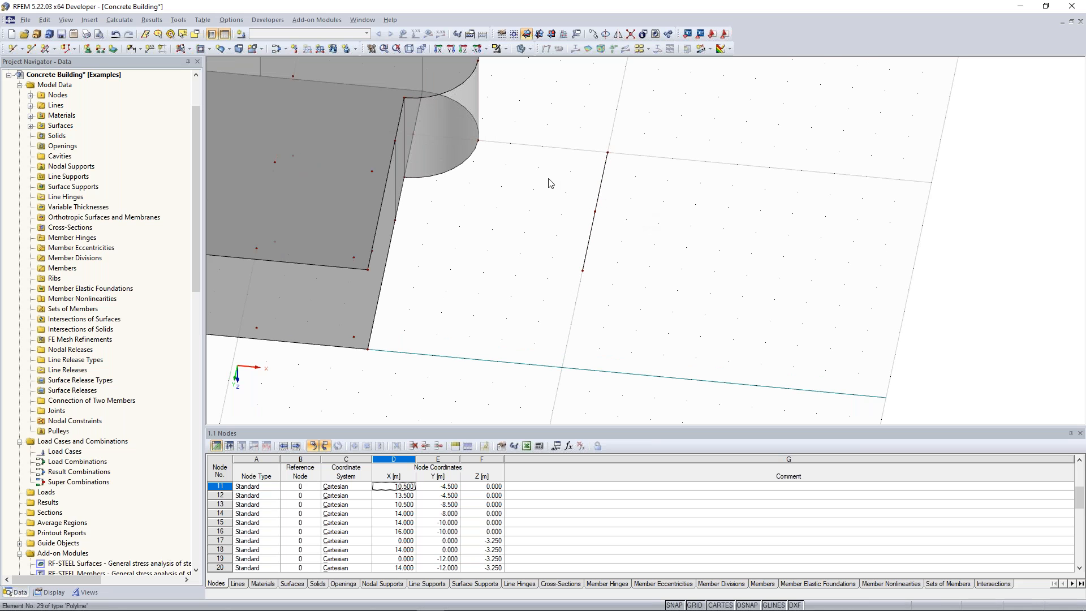
Step: Create a semicircular surface at X = 20 m, bulging towards the building, spanning the separate line's ends at Y = -4.5 m and Y = -10 m
click(190, 51)
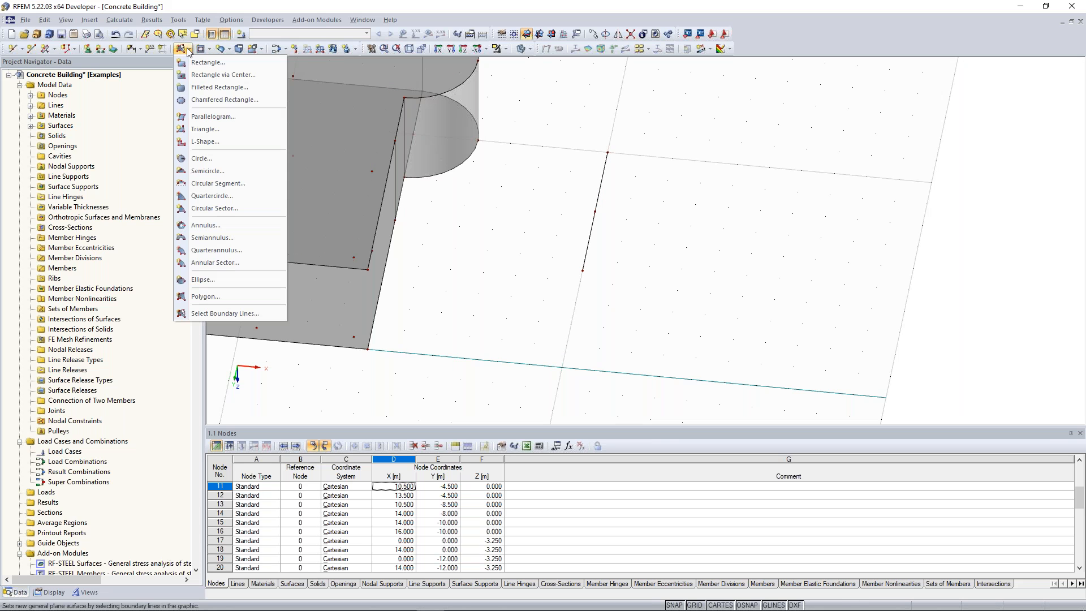
click(210, 171)
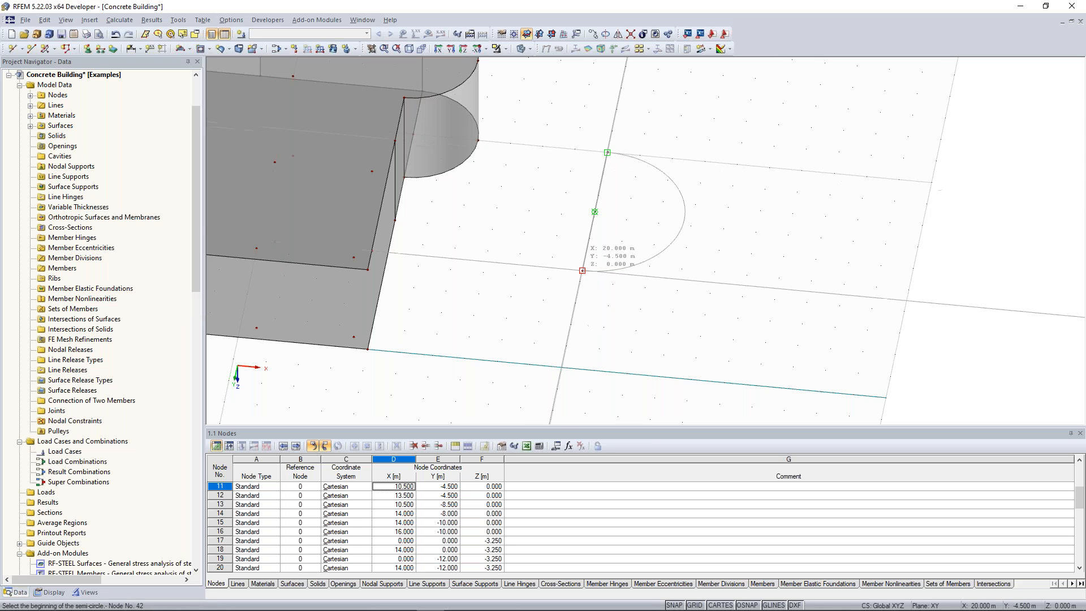
click(582, 271)
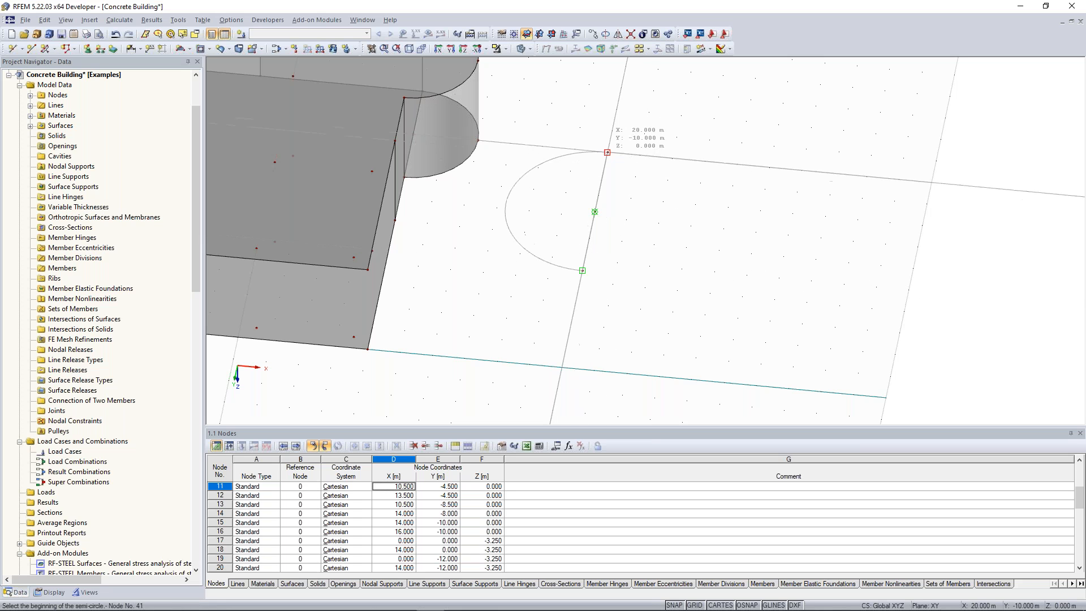
click(607, 152)
key(Escape)
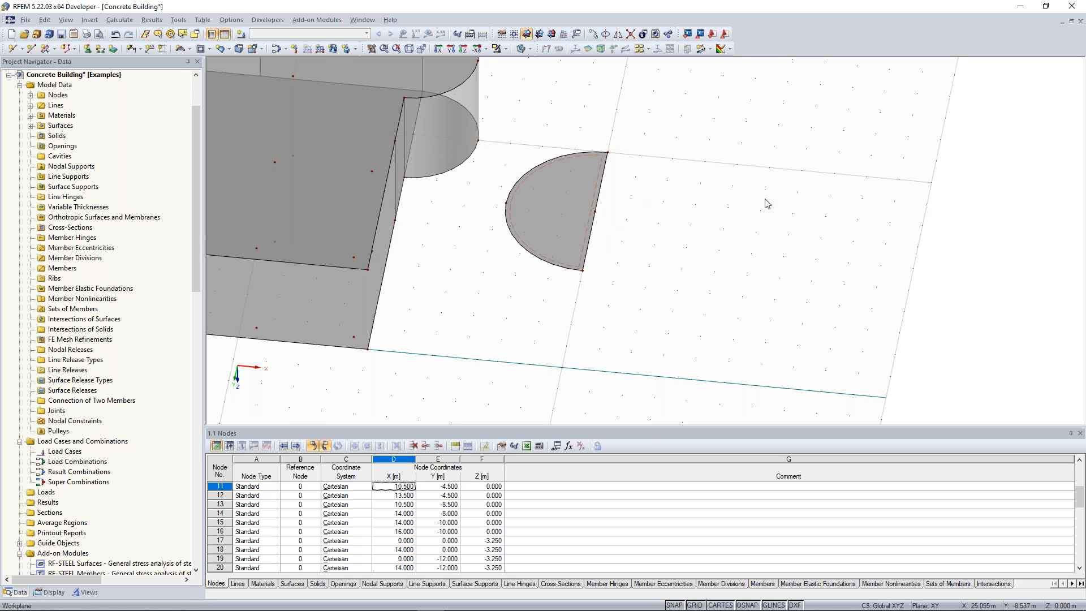
Step: Delete the semicircular surface beside the building together with its lines and nodes
click(568, 164)
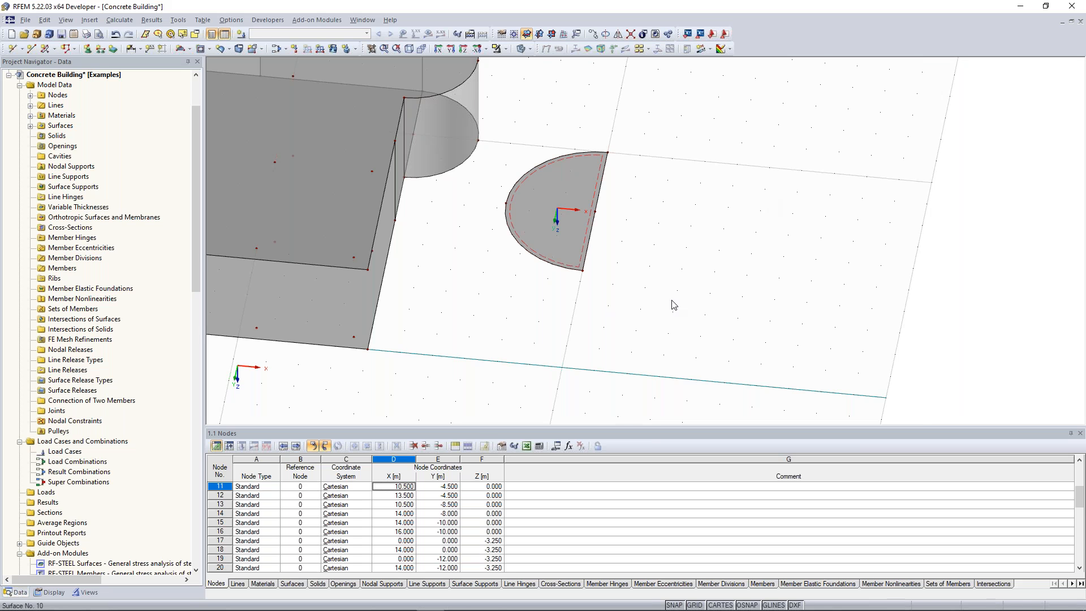
key(Delete)
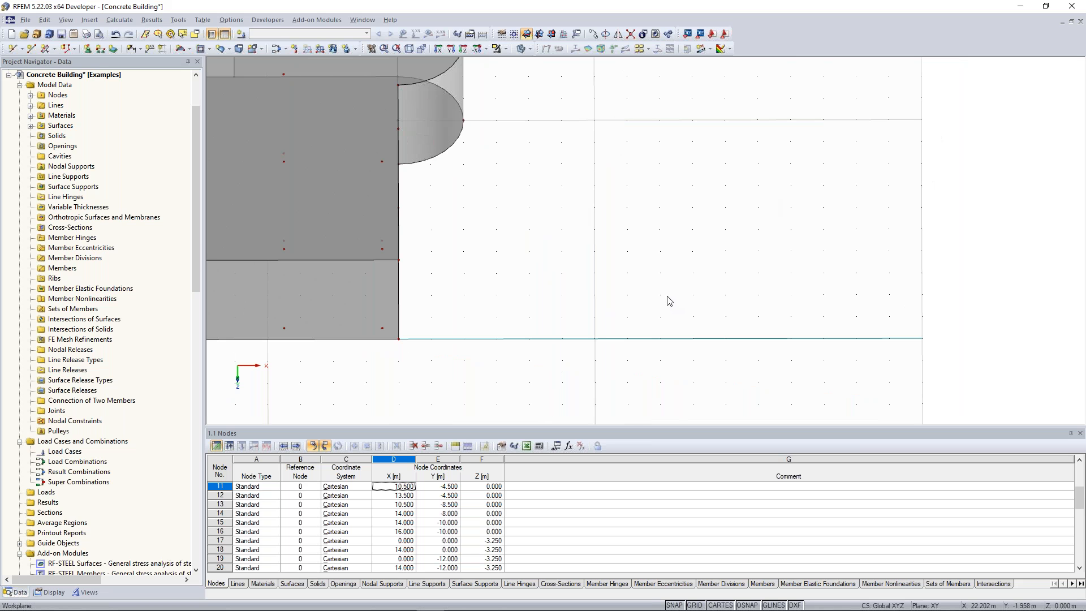
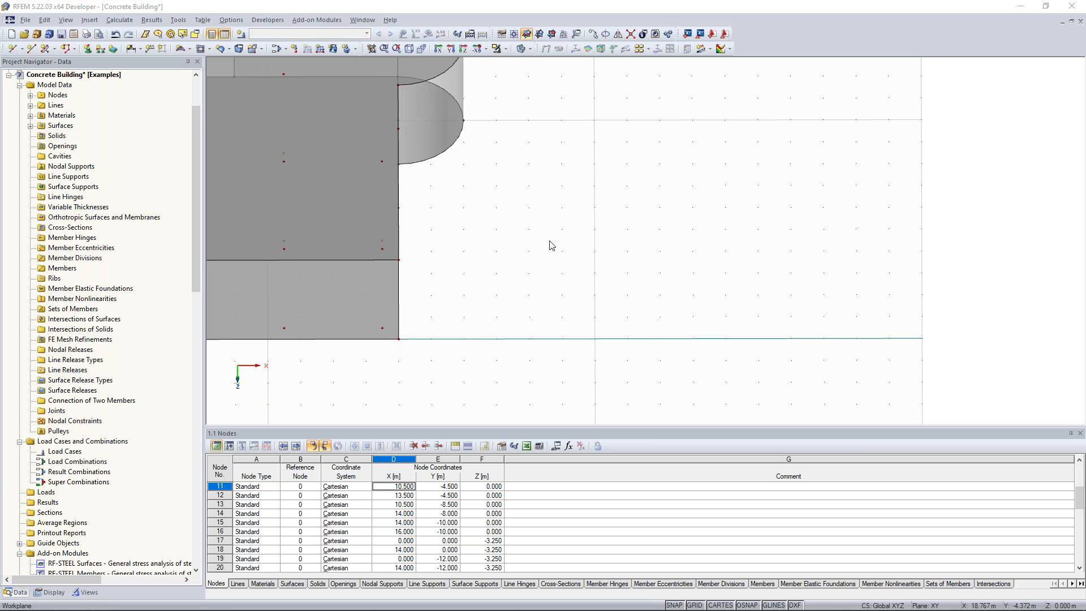
scroll(516, 208, down, 1)
scroll(588, 247, up, 2)
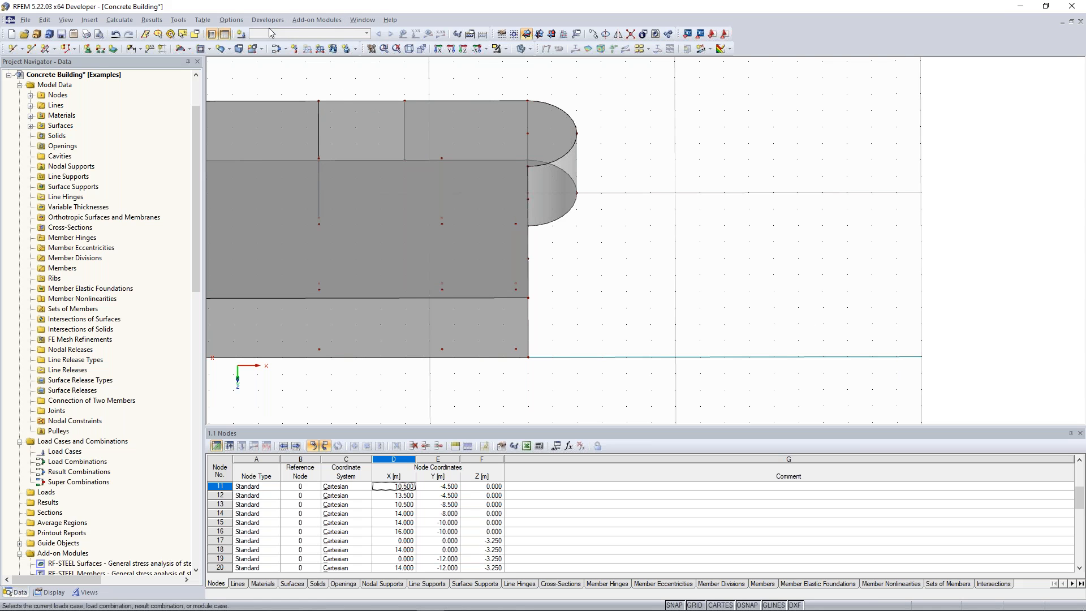
Step: Switch to the 2D-Frame model and hide the loads and the result values on its moment diagrams
click(363, 20)
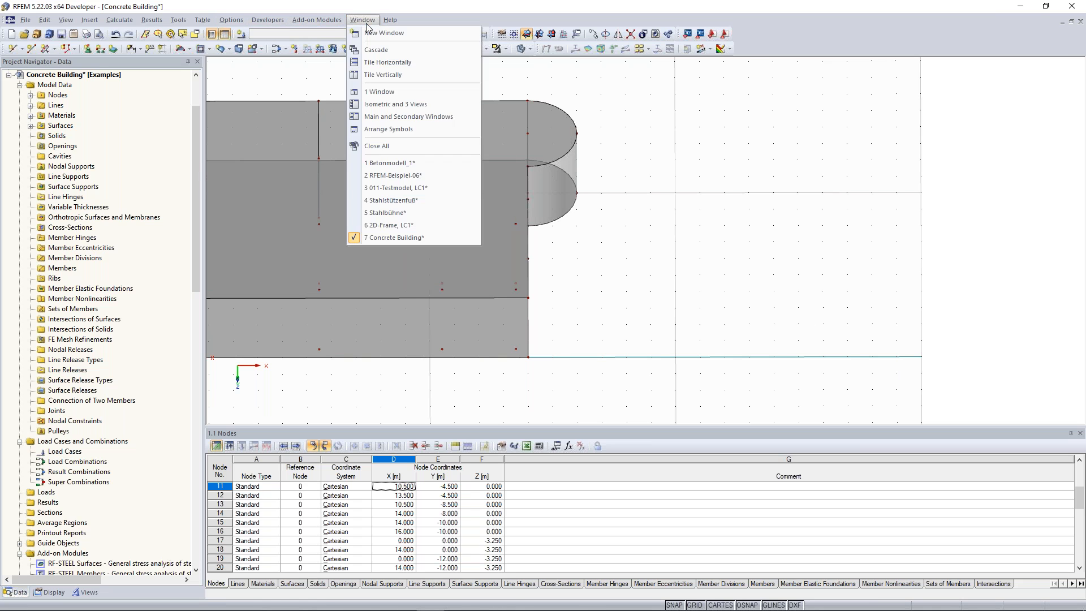
click(394, 226)
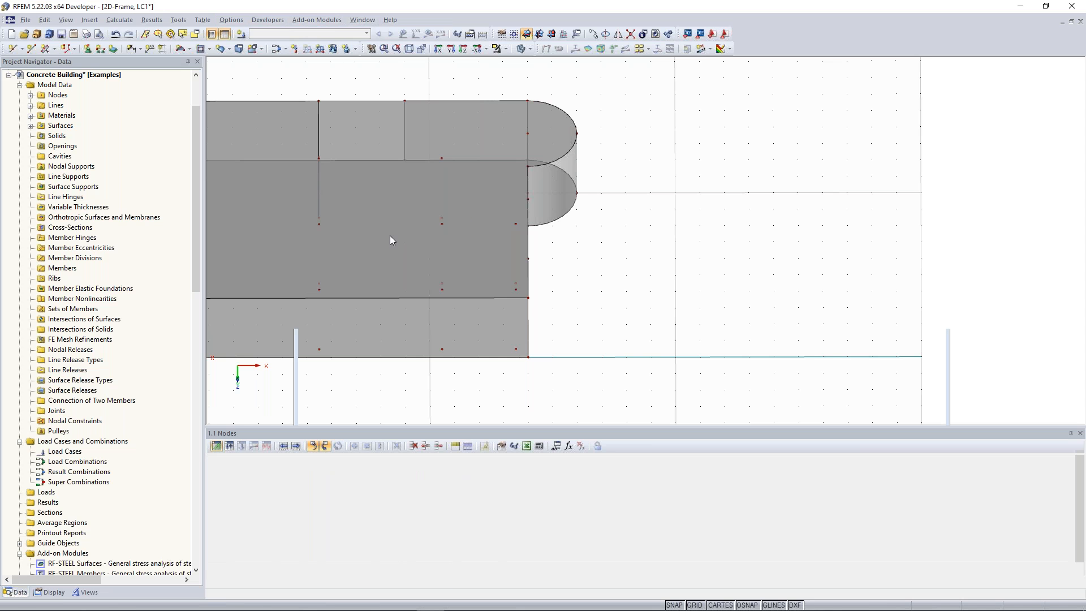
scroll(400, 270, up, 3)
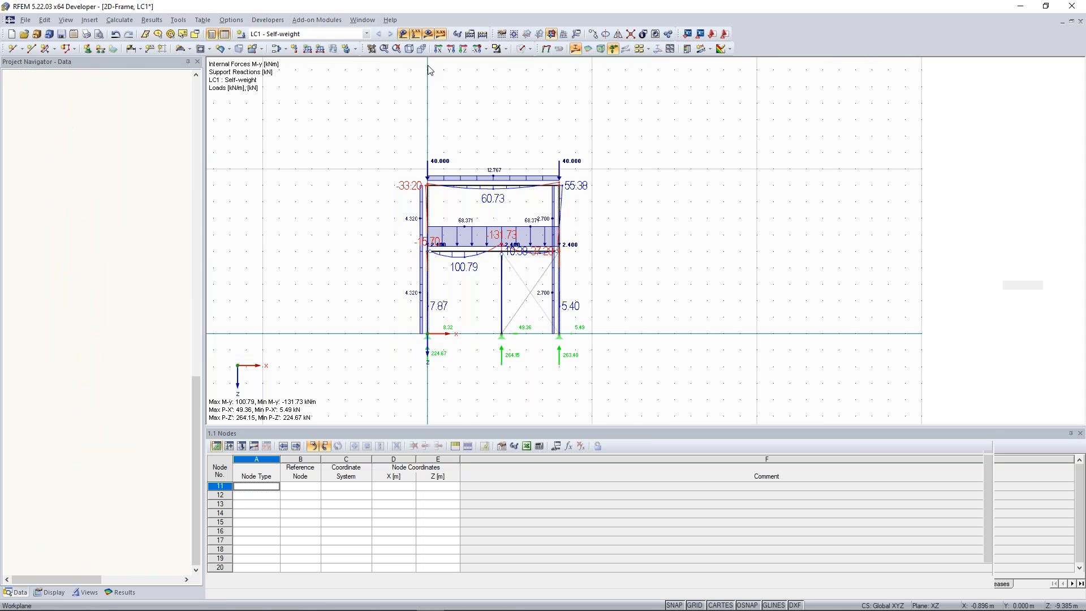
click(403, 34)
click(437, 34)
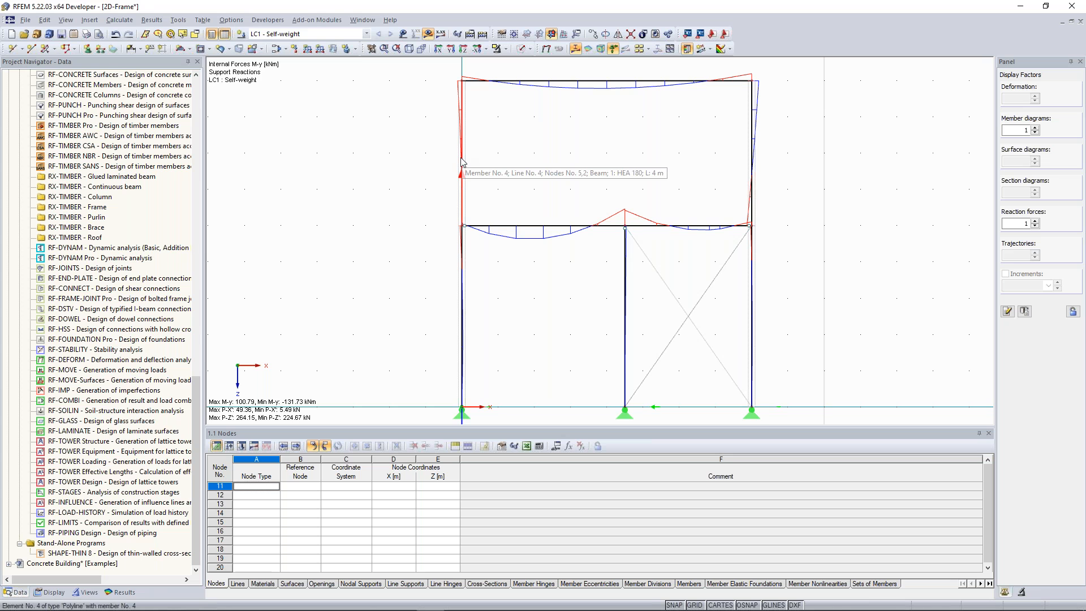
scroll(404, 205, down, 1)
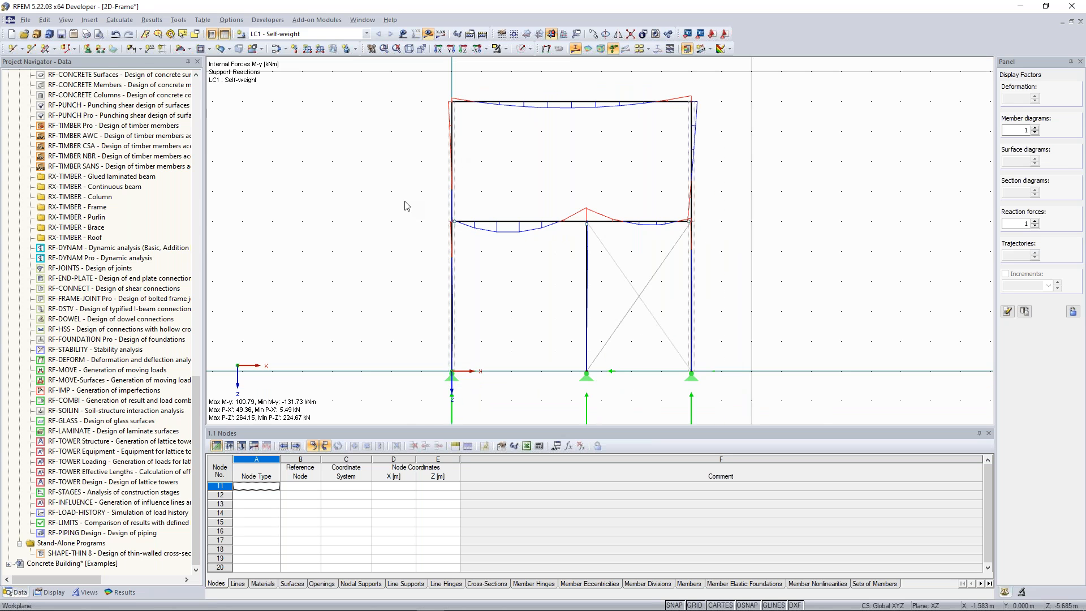
scroll(405, 209, down, 1)
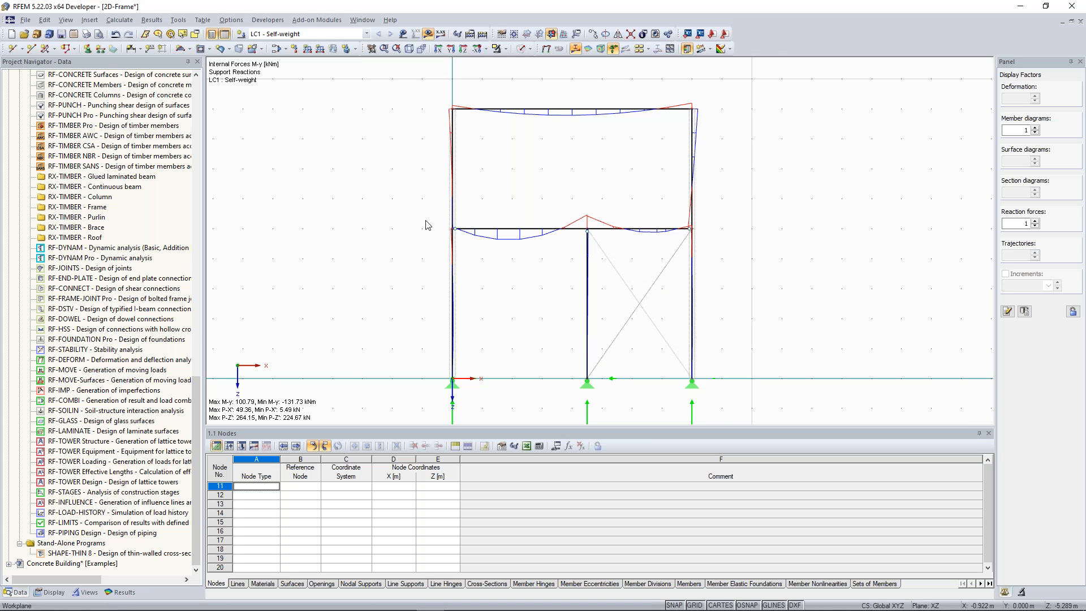
scroll(427, 224, down, 1)
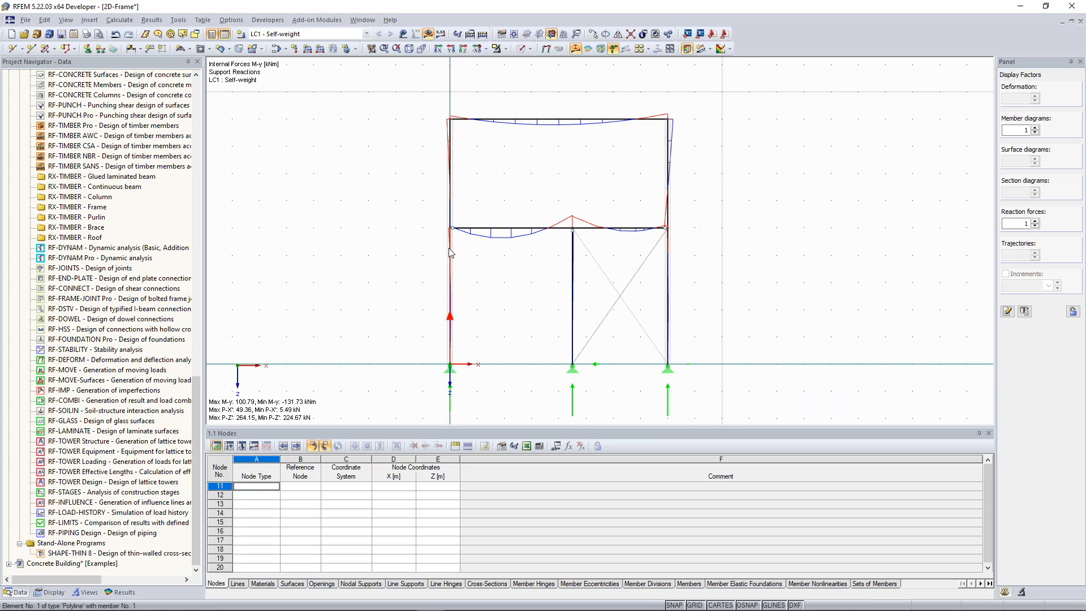
scroll(428, 273, up, 1)
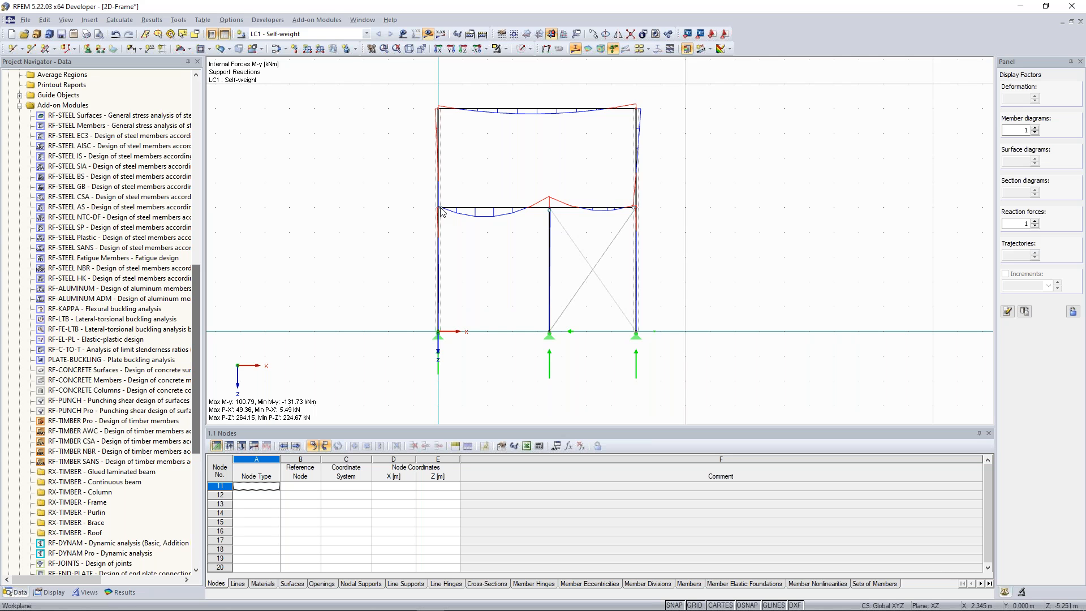
Step: Show the result values on the frame's internal force diagrams and support reactions again, with the whole frame in view
click(441, 34)
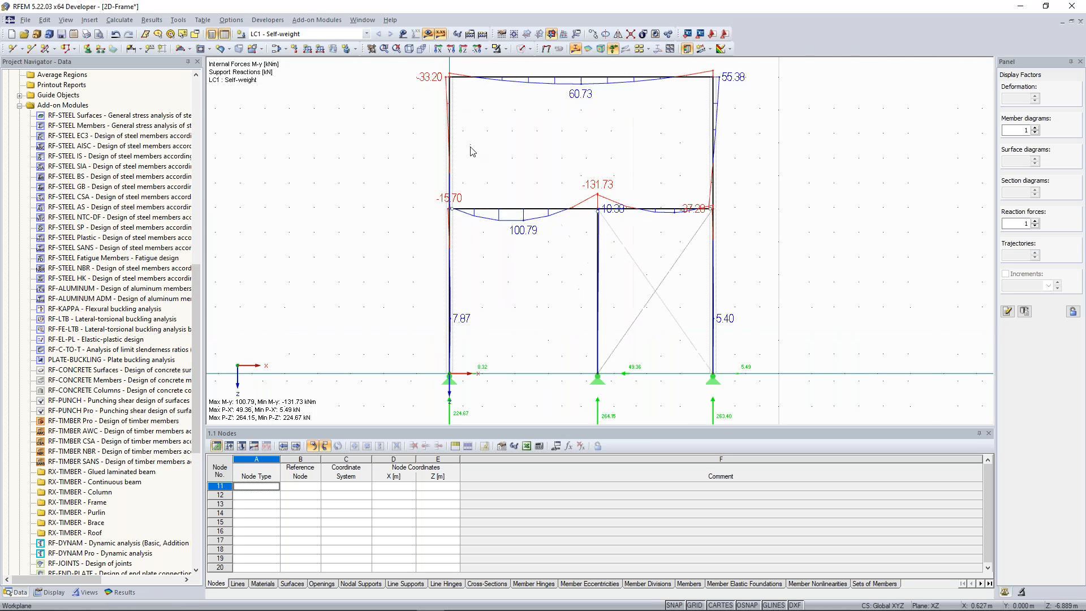
scroll(470, 151, down, 2)
middle_drag(504, 157, 501, 194)
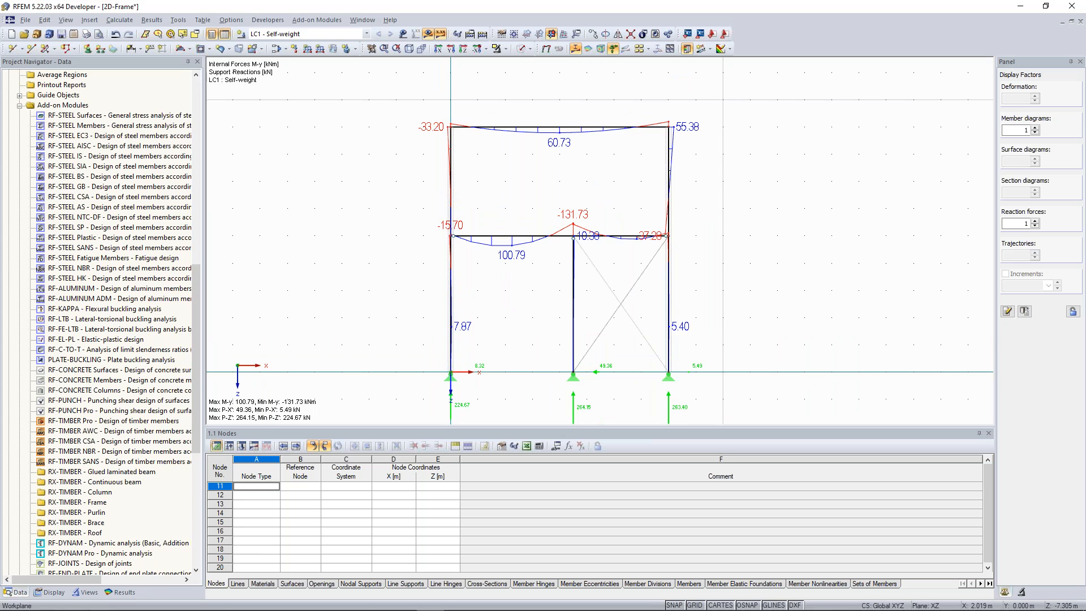
scroll(520, 173, down, 2)
middle_drag(686, 152, 625, 157)
middle_drag(521, 177, 568, 203)
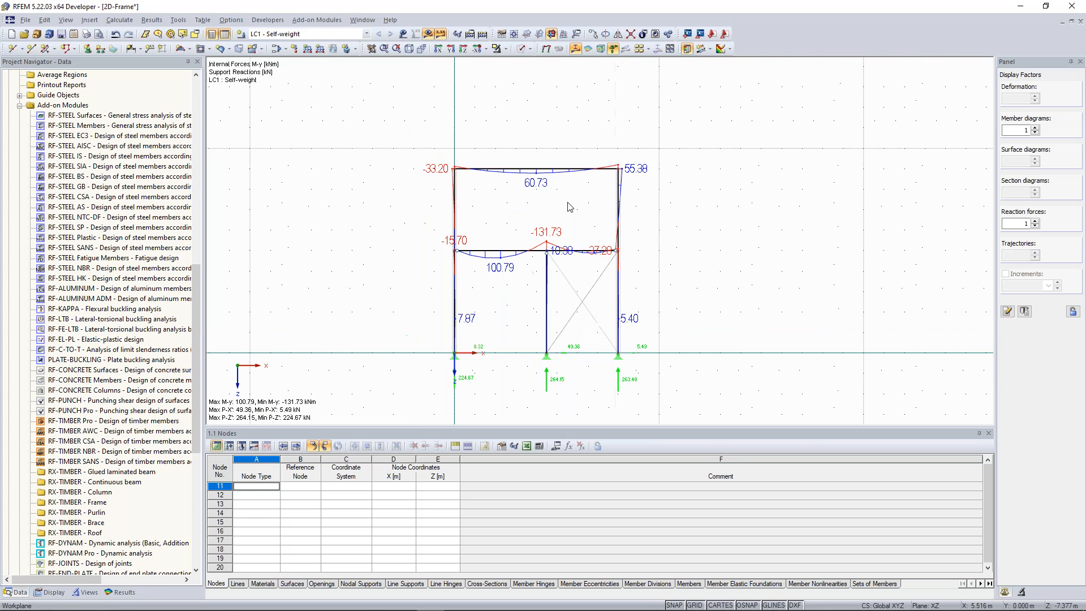
scroll(569, 207, up, 2)
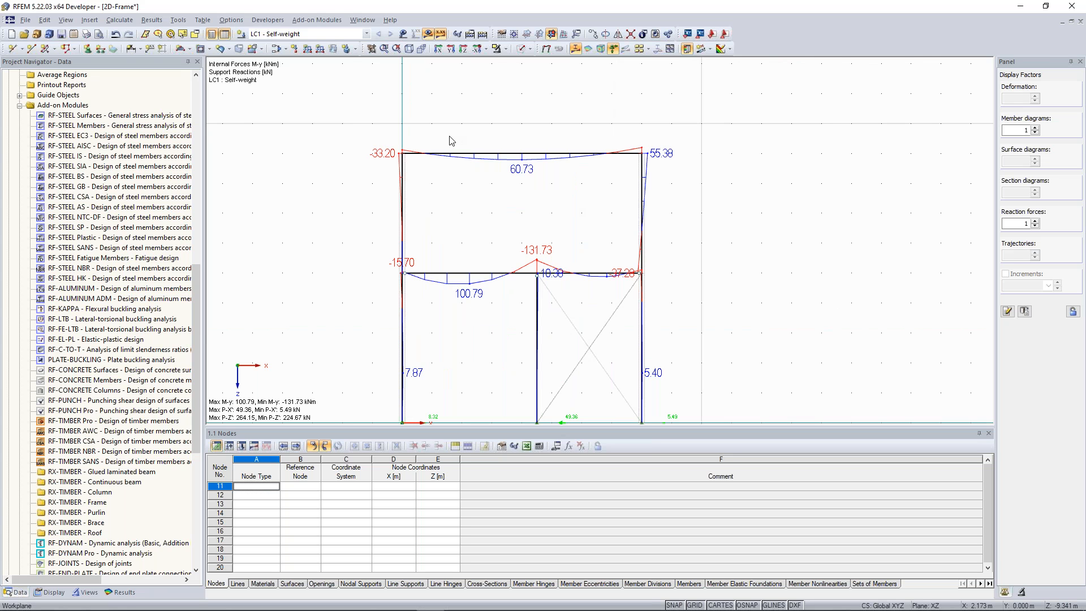
middle_drag(505, 156, 501, 174)
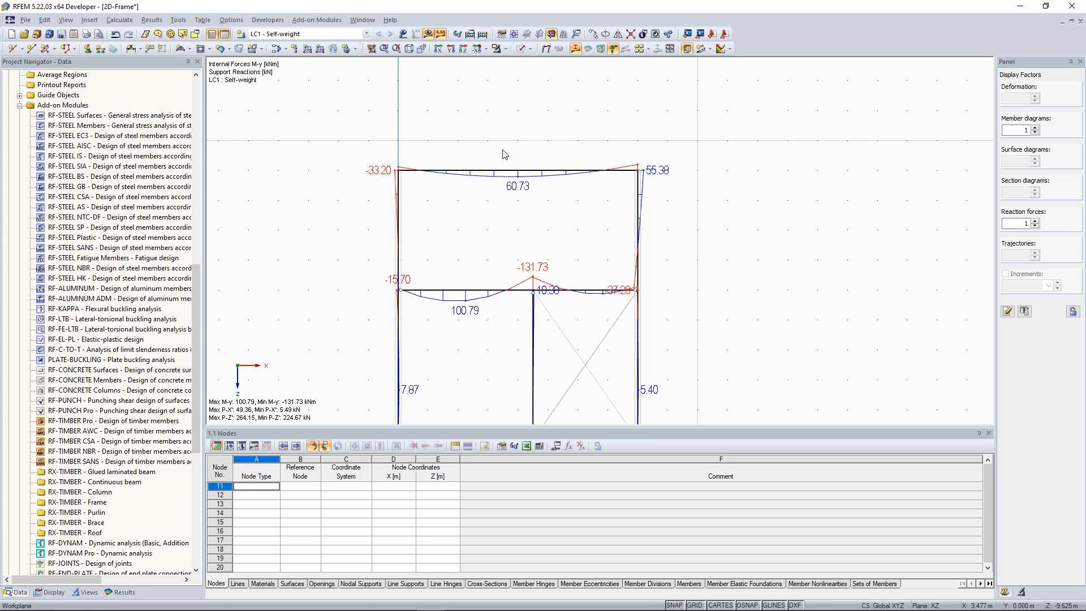
key(F8)
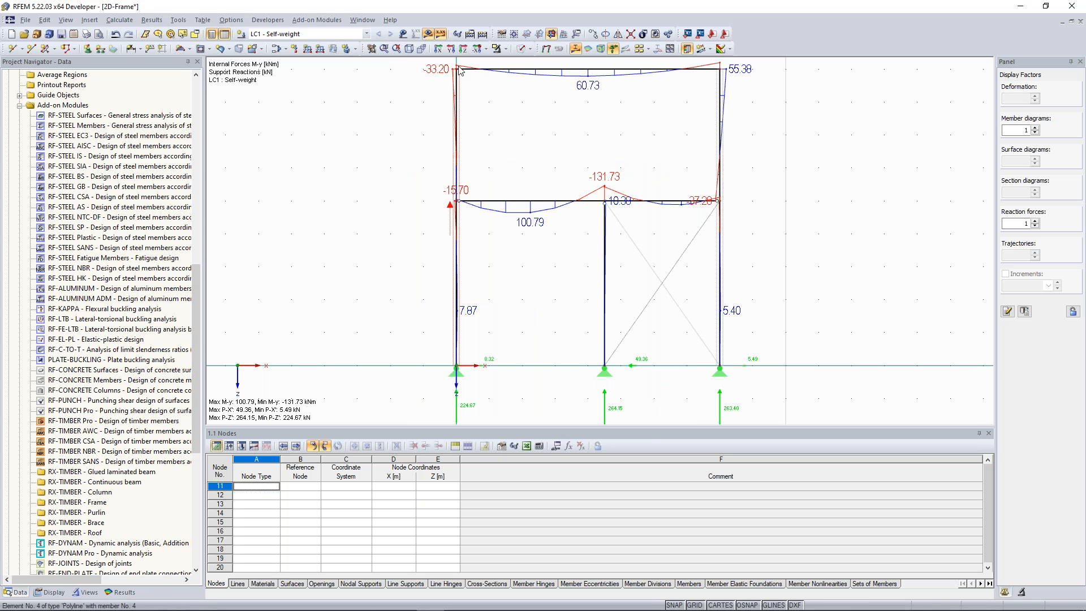
Step: Set the display factor of the member diagrams to 2
click(1035, 127)
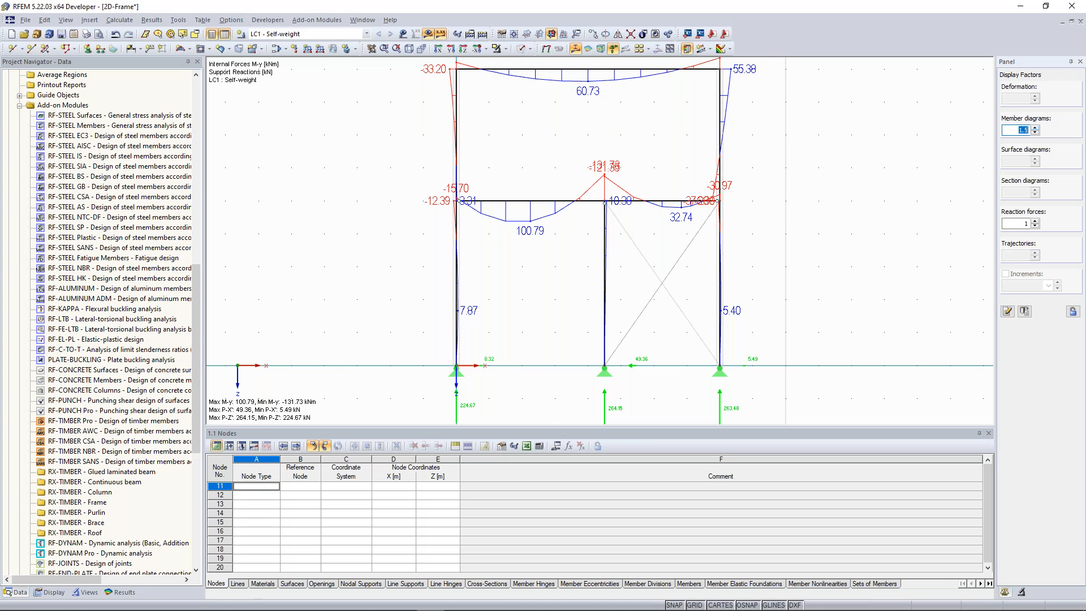
text(2)
key(Return)
scroll(518, 183, up, 1)
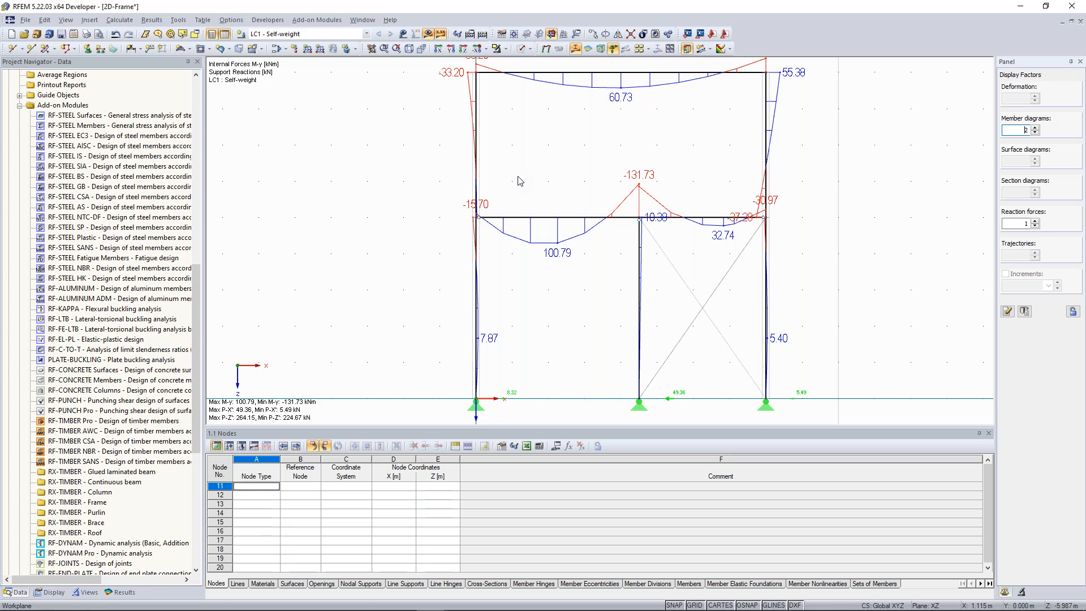
right_click(490, 242)
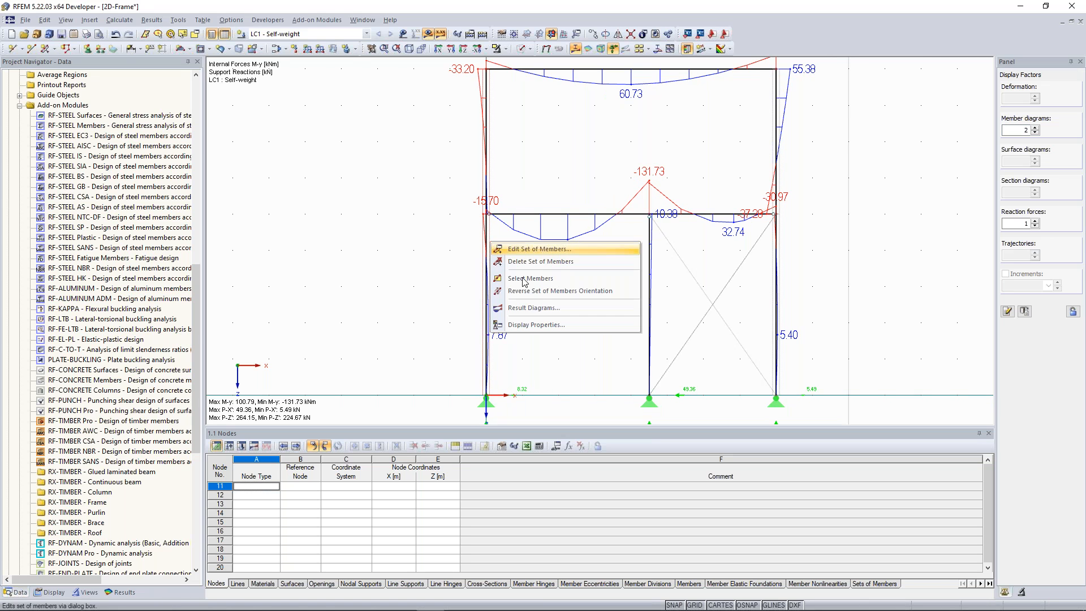
click(544, 320)
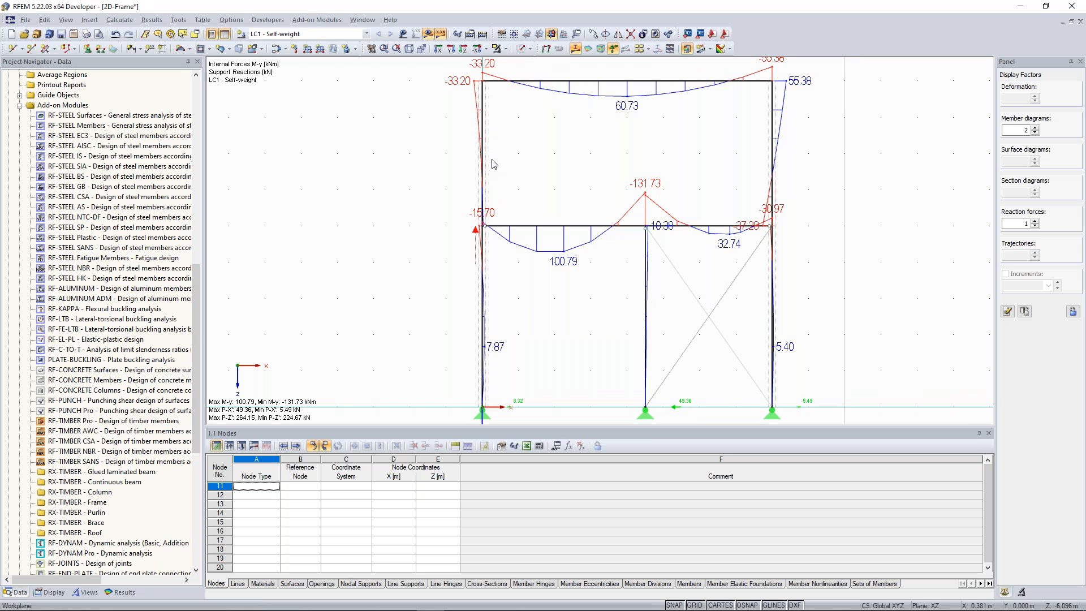
scroll(436, 218, down, 2)
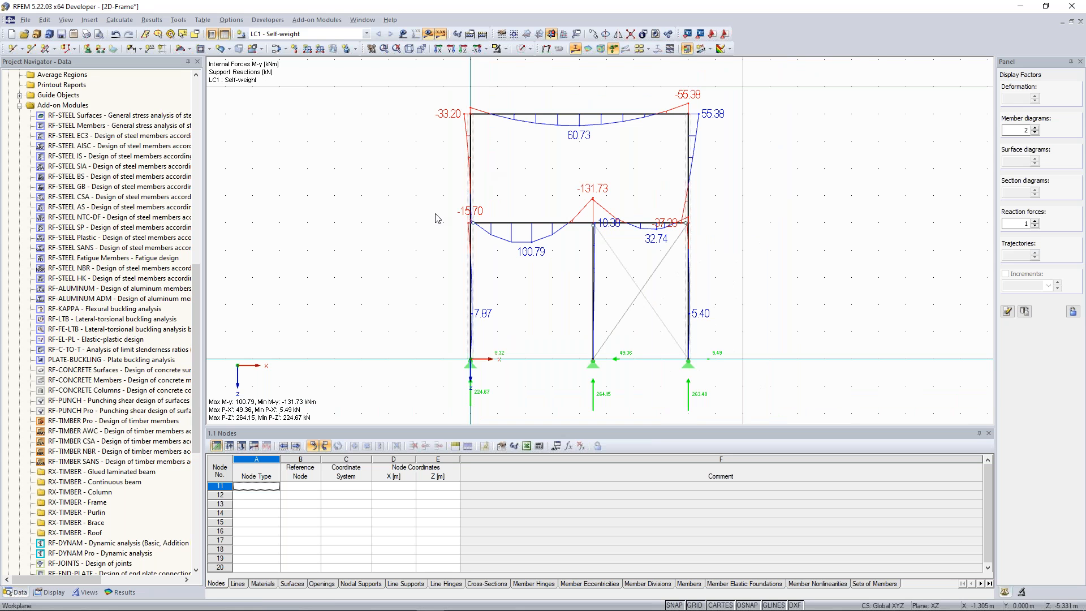
Step: Examine the bending moment diagrams and support reactions of the 2D frame and the list of available design add-on modules
scroll(411, 218, down, 1)
drag(193, 271, 195, 236)
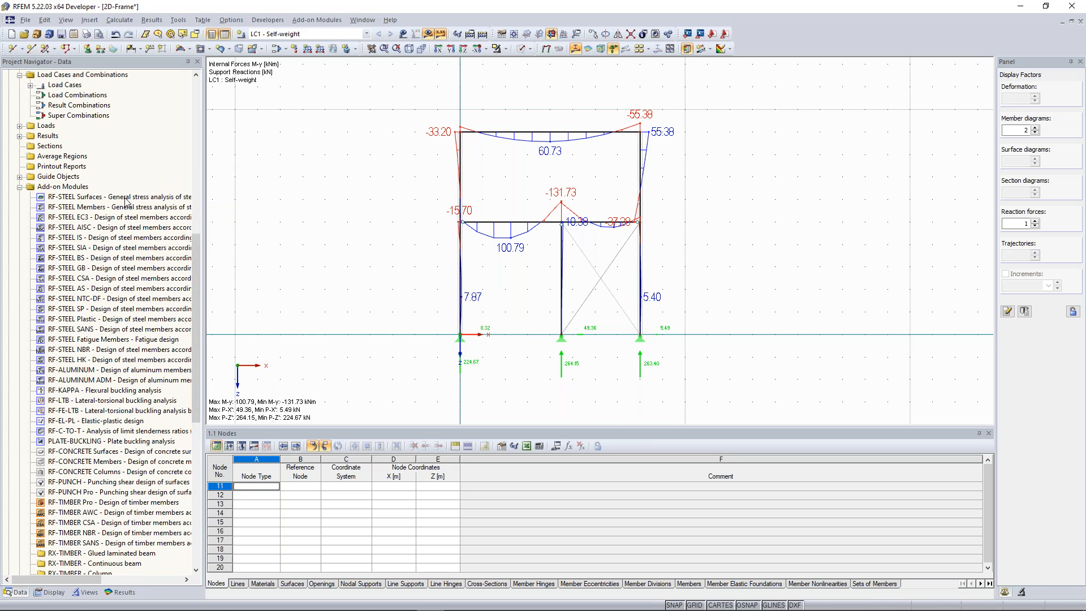
scroll(425, 213, up, 1)
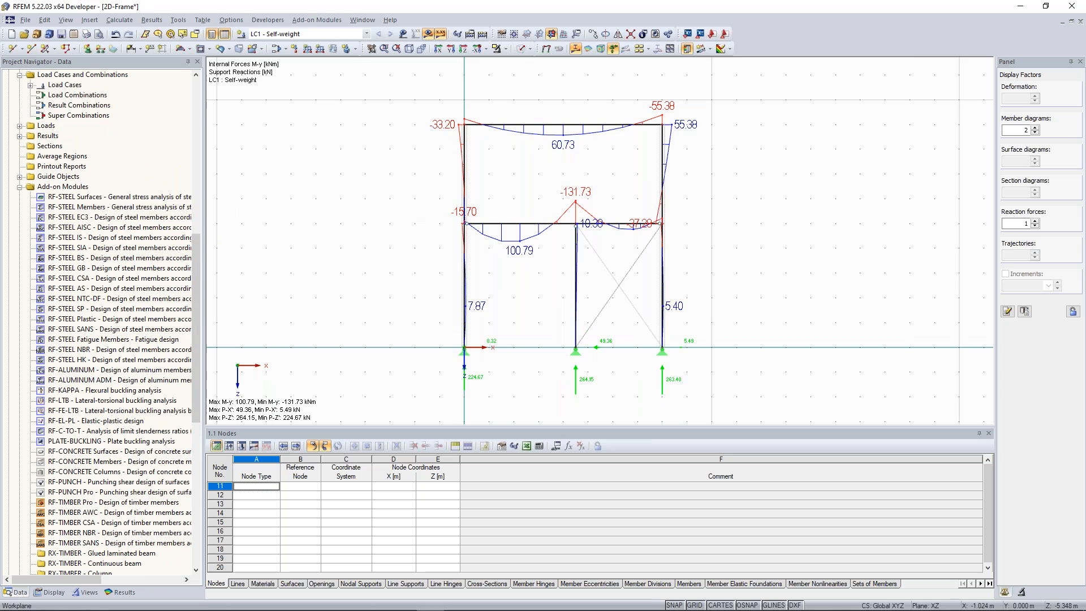
middle_drag(438, 215, 423, 193)
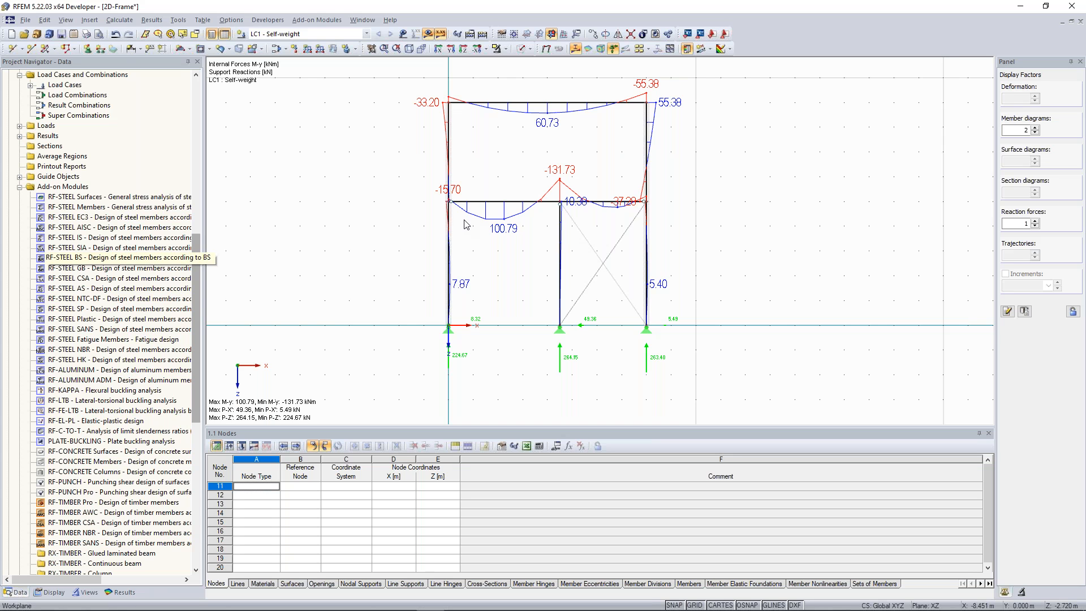
scroll(465, 225, up, 1)
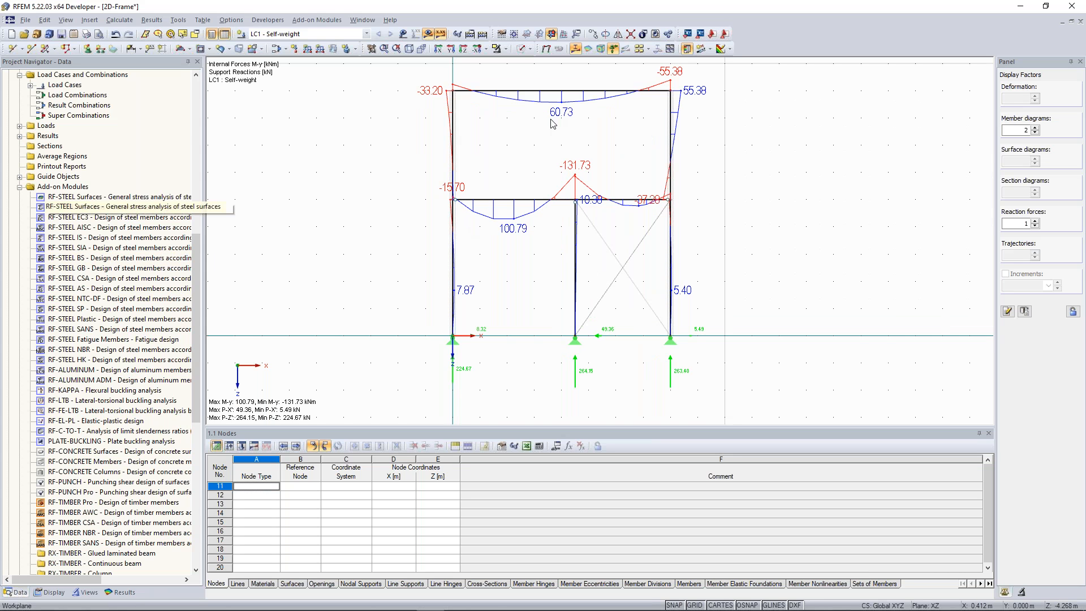
scroll(531, 176, down, 2)
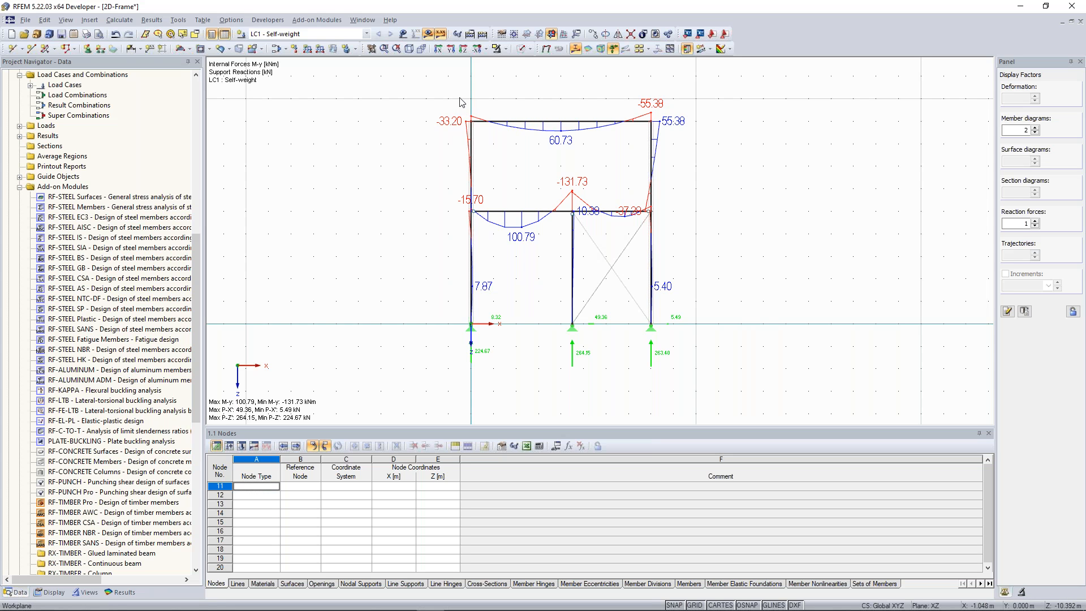
middle_drag(469, 176, 465, 181)
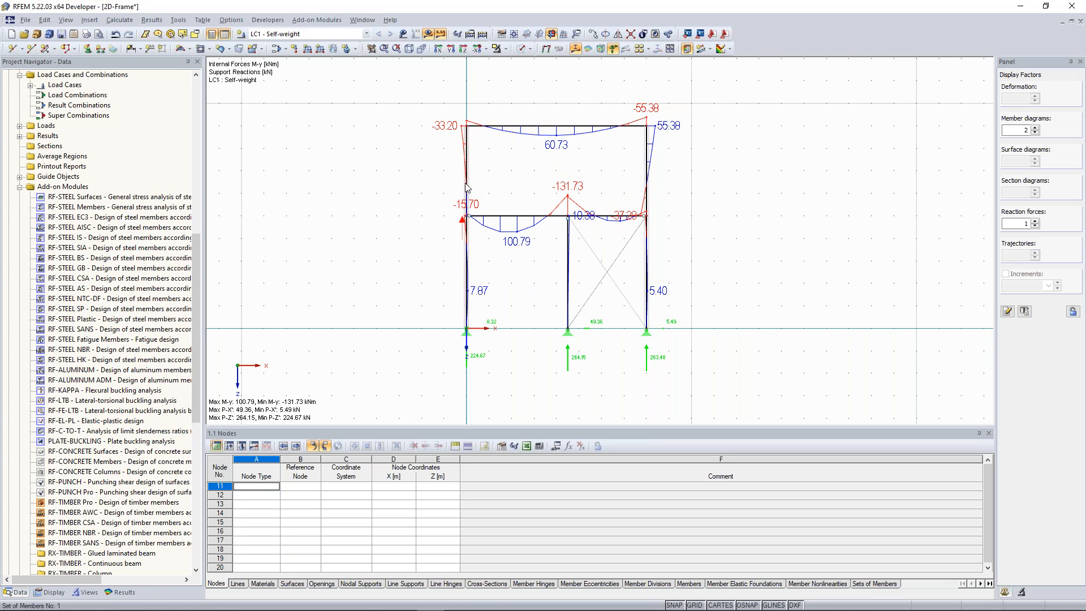
scroll(470, 187, up, 1)
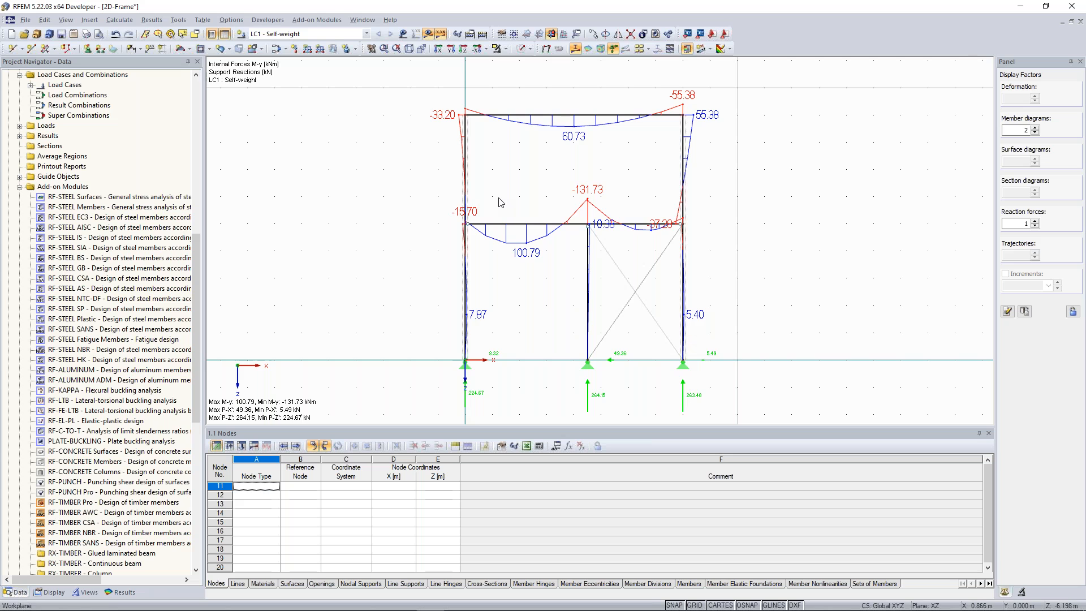
scroll(485, 164, down, 1)
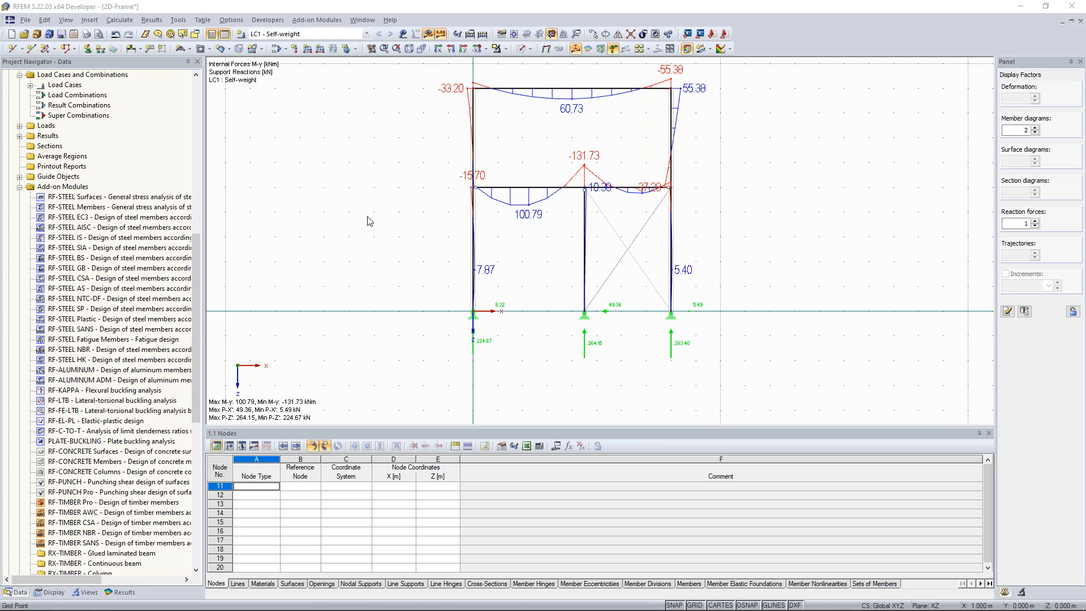
middle_drag(438, 143, 426, 182)
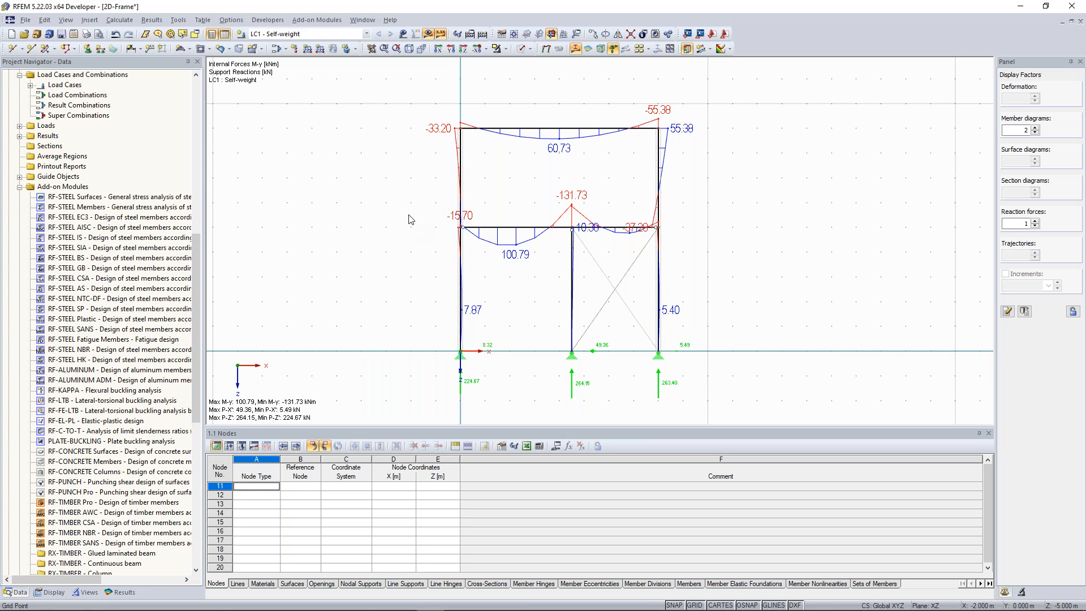
Step: Switch to the Concrete Building model and turn it from plan view to a 3D view showing both slabs
click(359, 21)
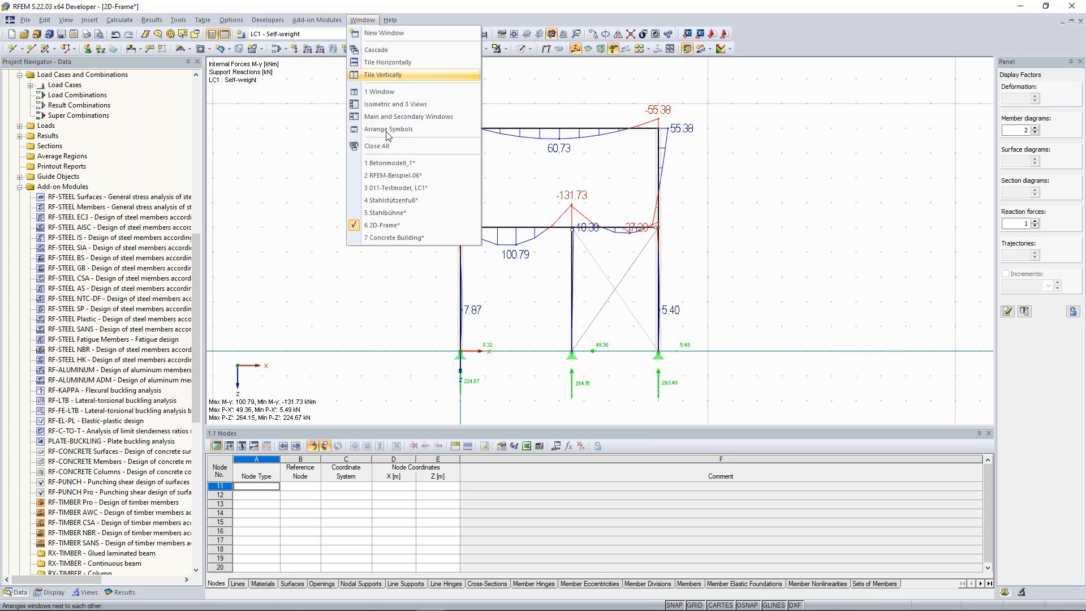
click(396, 237)
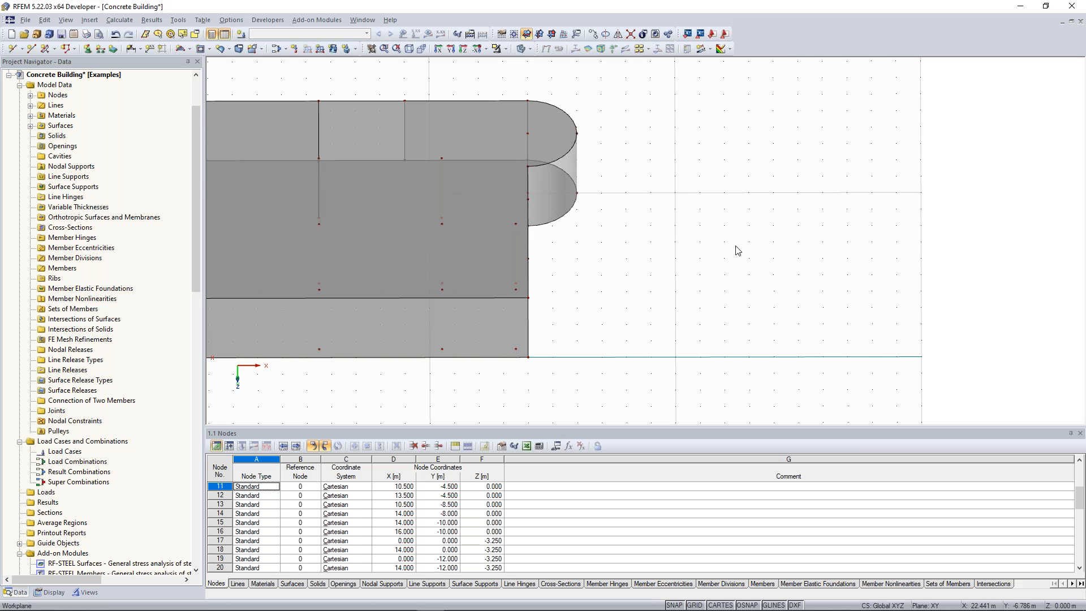
middle_drag(651, 249, 762, 228)
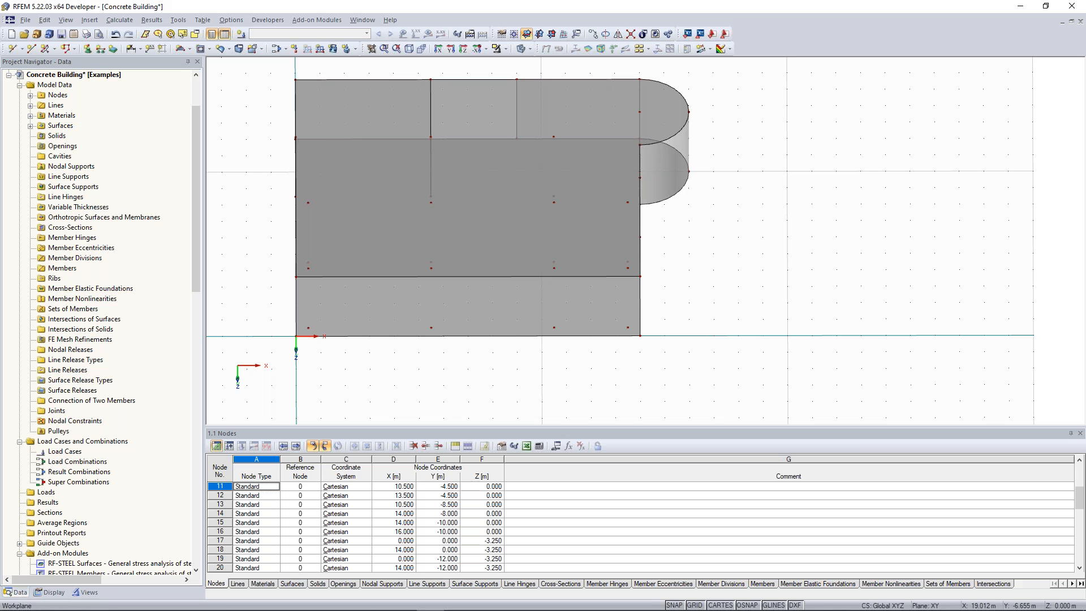
ctrl+middle_drag(763, 227, 679, 180)
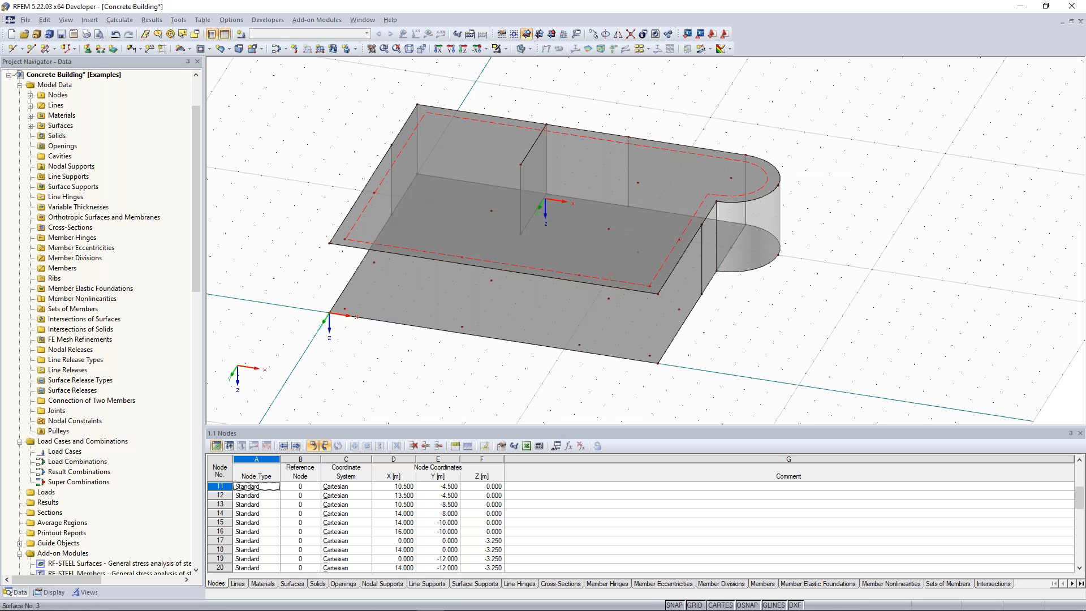
ctrl+middle_drag(452, 230, 419, 249)
mouse_move(349, 223)
ctrl+middle_down()
mouse_move(373, 232)
mouse_move(340, 227)
ctrl+middle_up()
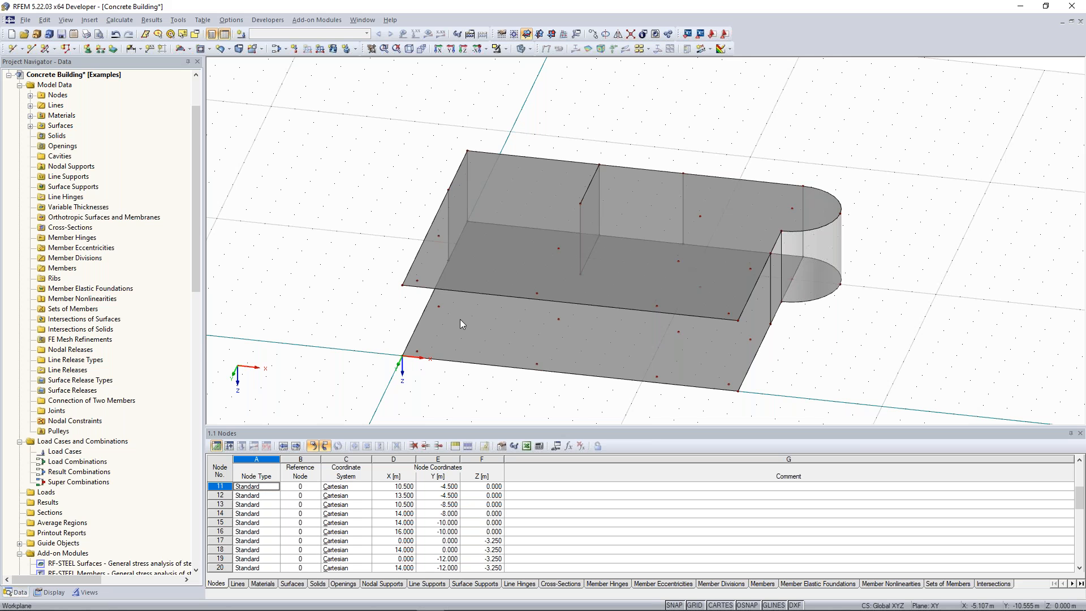
middle_drag(339, 218, 317, 204)
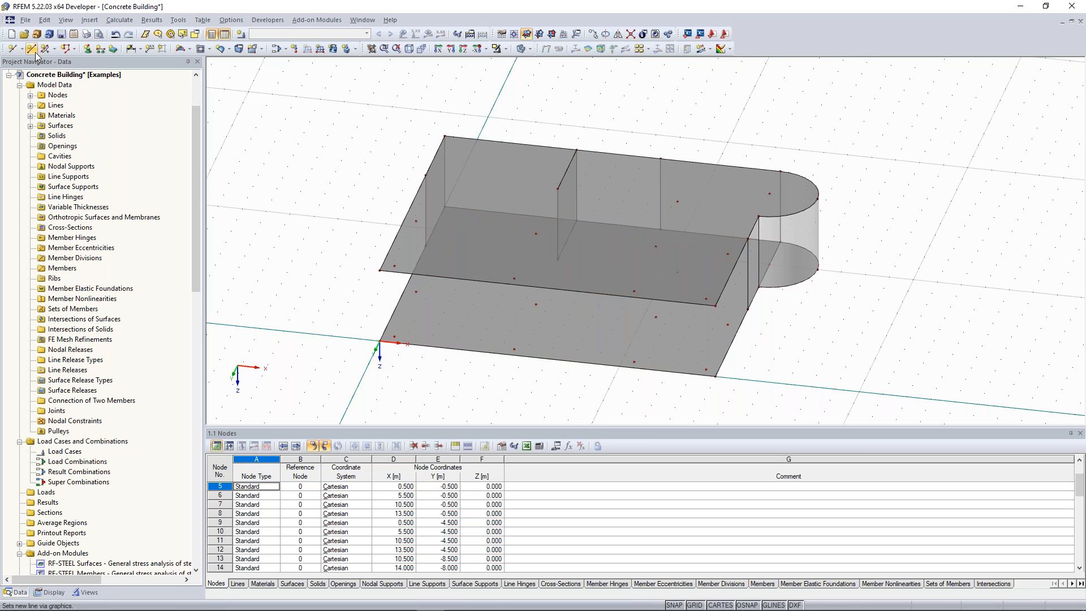
Step: Start a new single member of type Beam and create a solid rectangular cross-section 350 mm wide and 350 mm deep for it
click(53, 49)
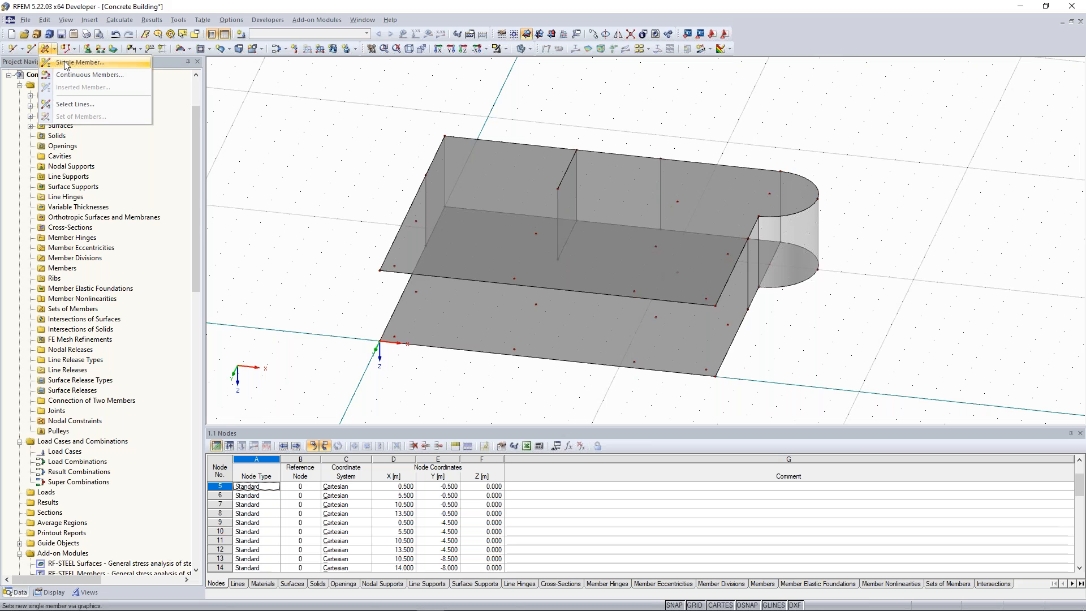
click(80, 62)
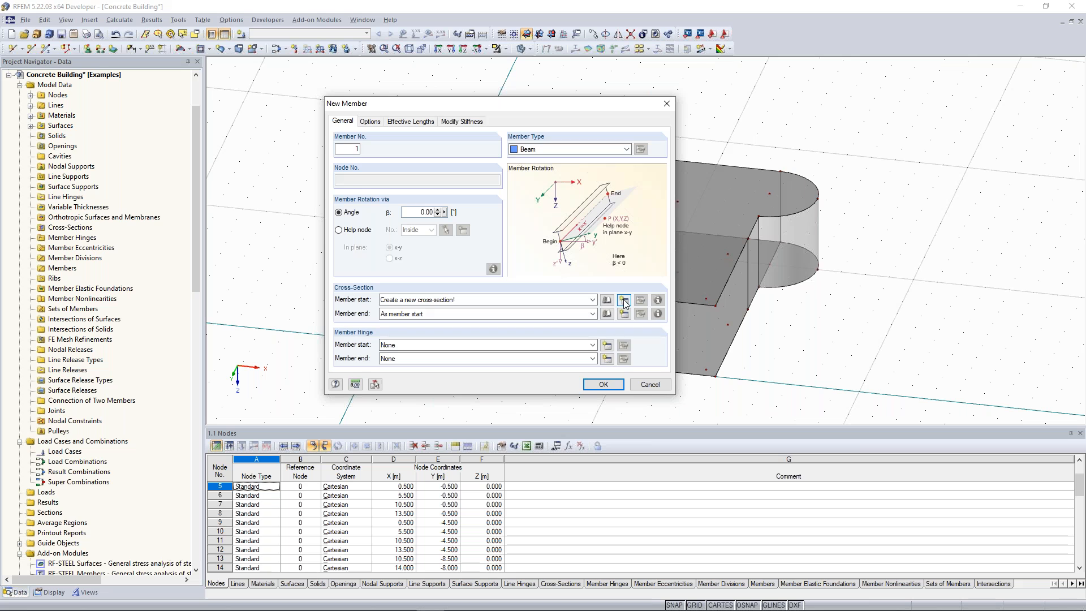
click(624, 302)
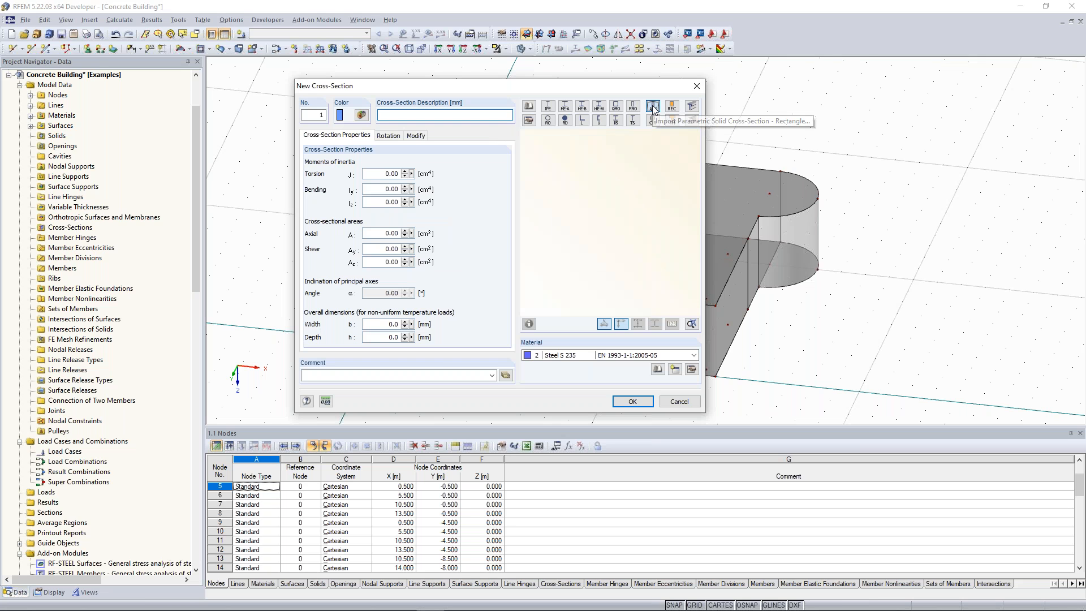
click(652, 107)
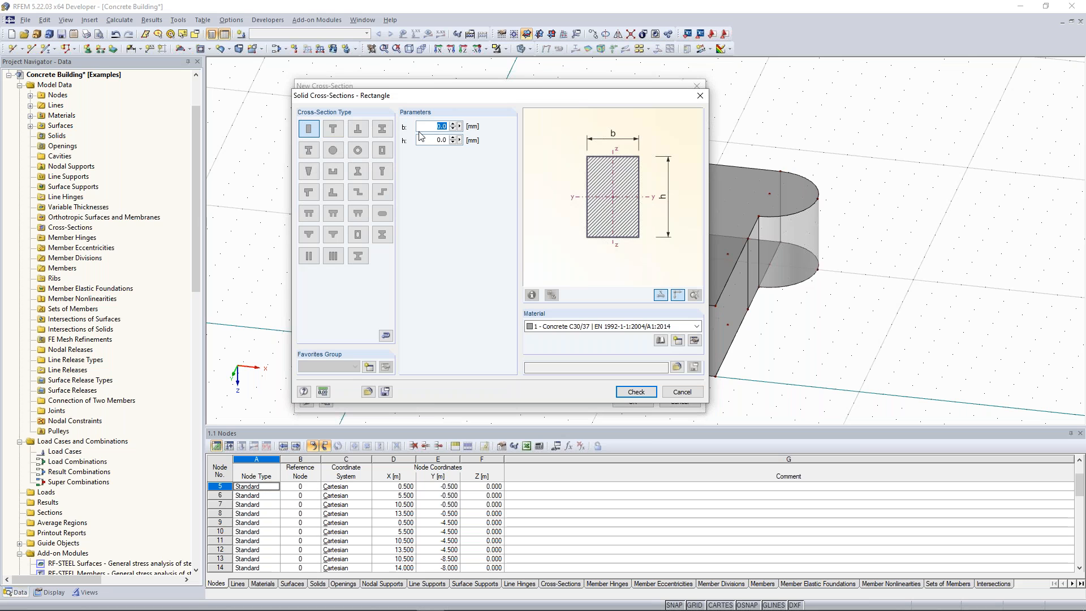
text(350)
key(Tab)
text(350)
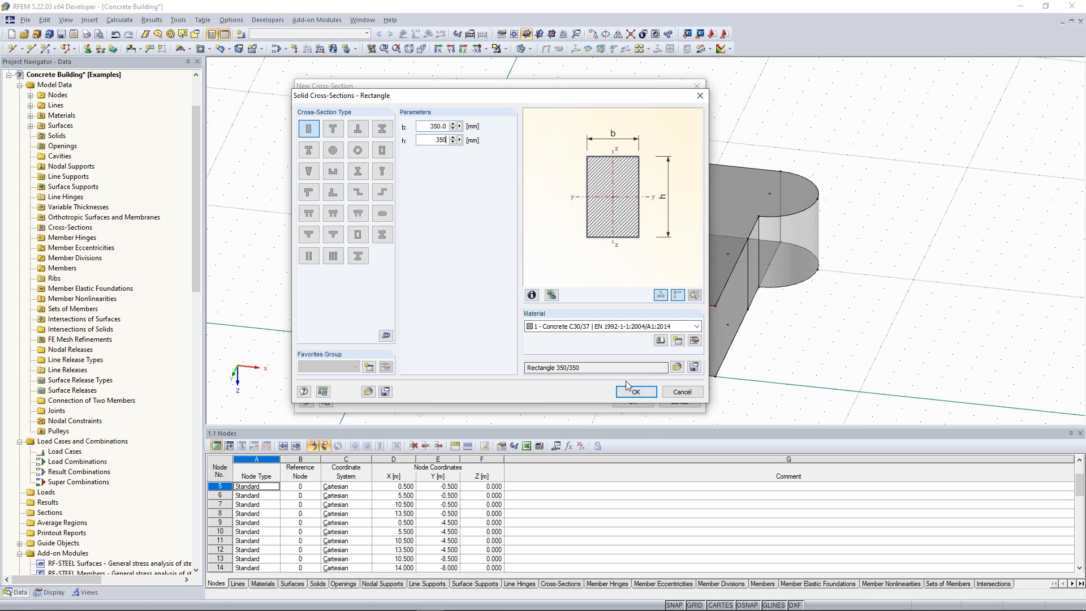
click(634, 392)
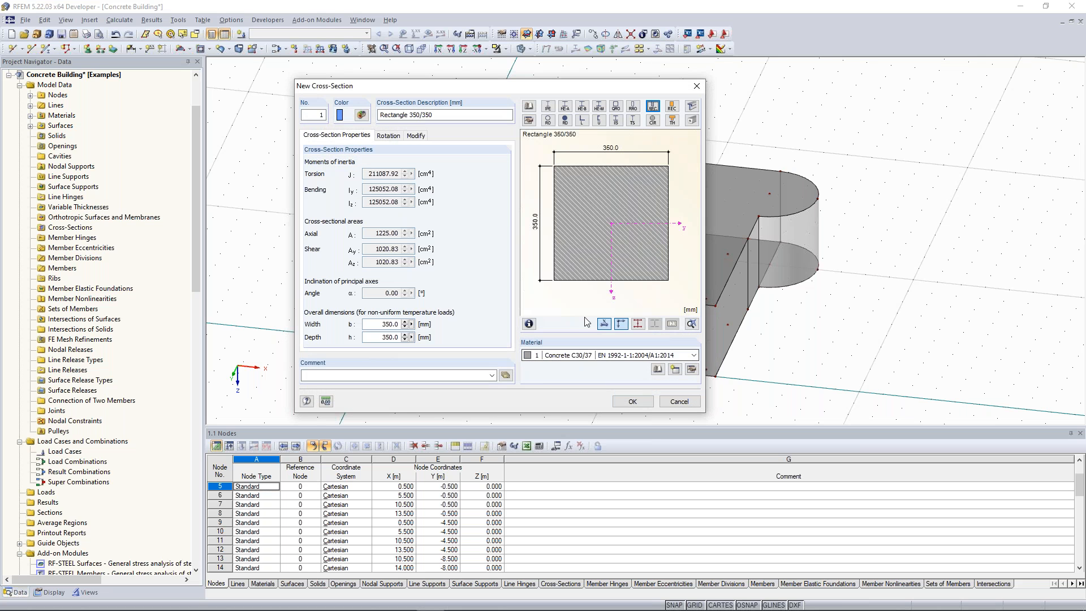
Step: Assign Concrete C30/37 to the 350/350 cross-section and accept the section and the member settings
click(598, 356)
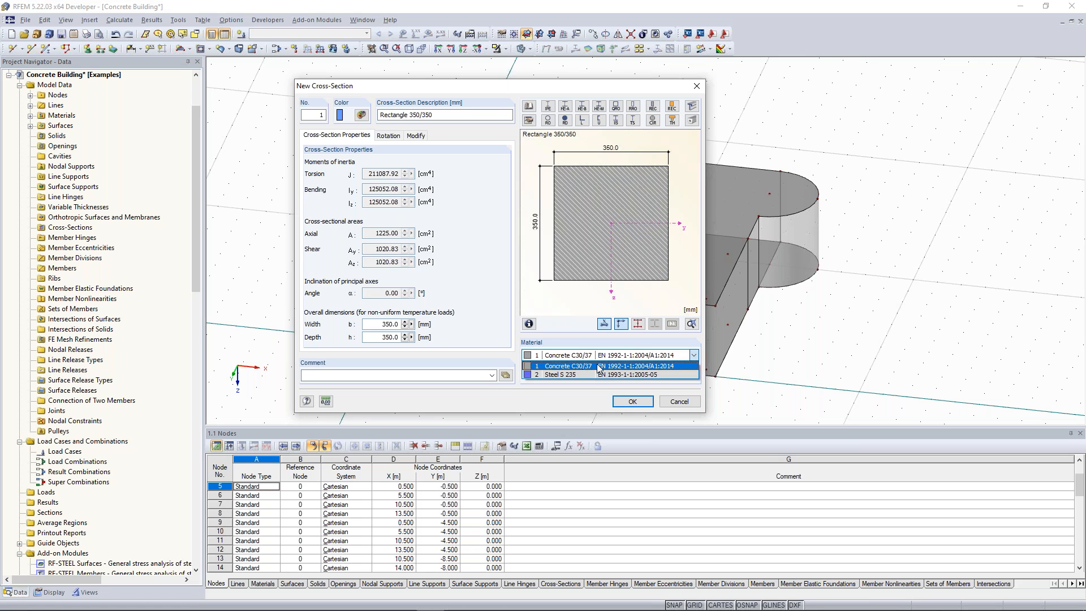
click(596, 364)
drag(576, 86, 440, 81)
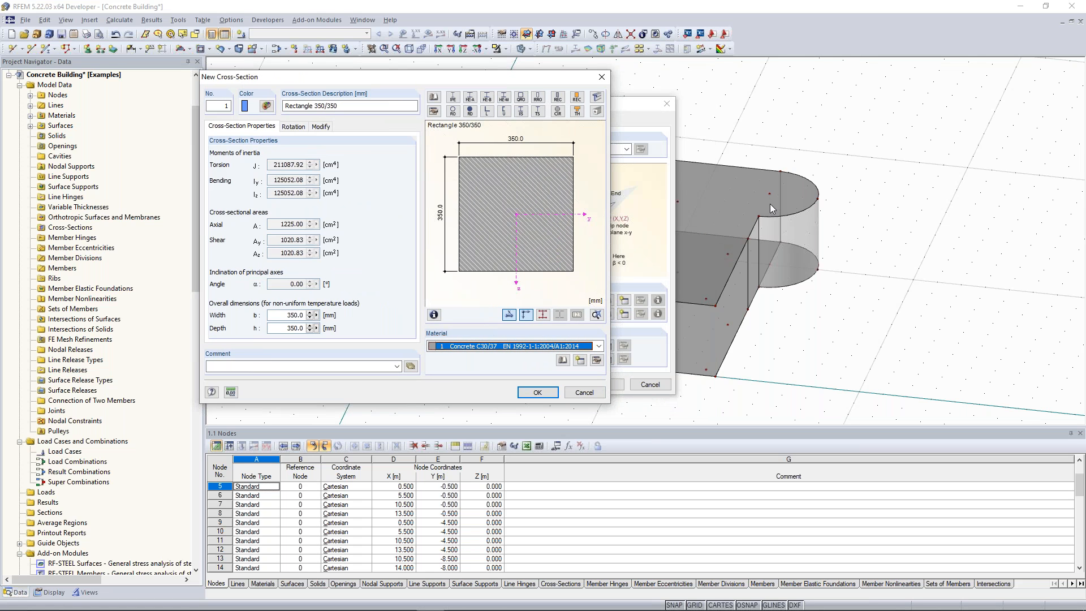
drag(545, 77, 575, 79)
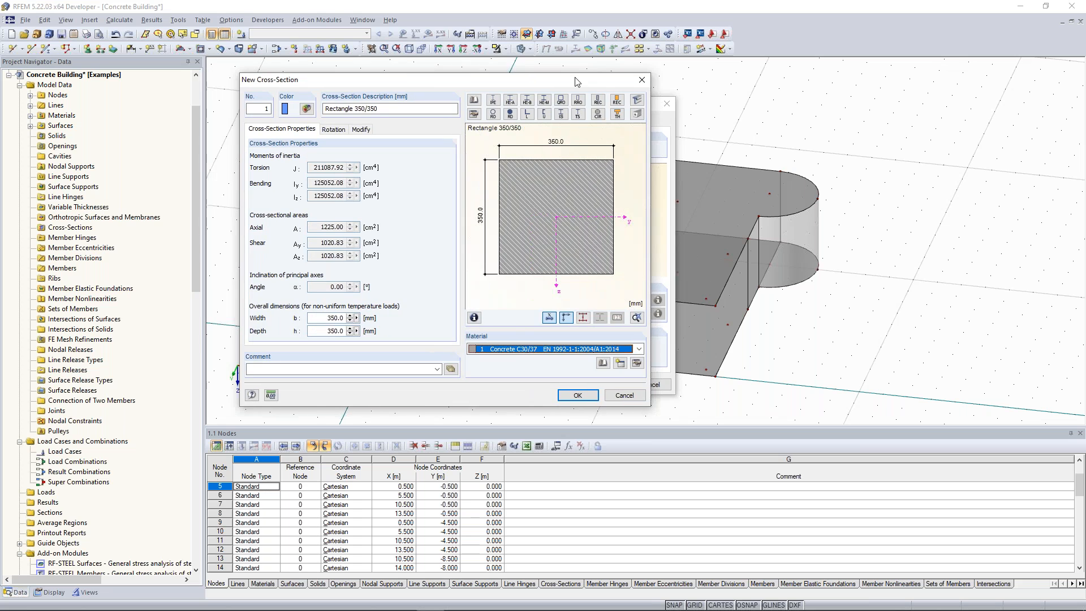
click(577, 394)
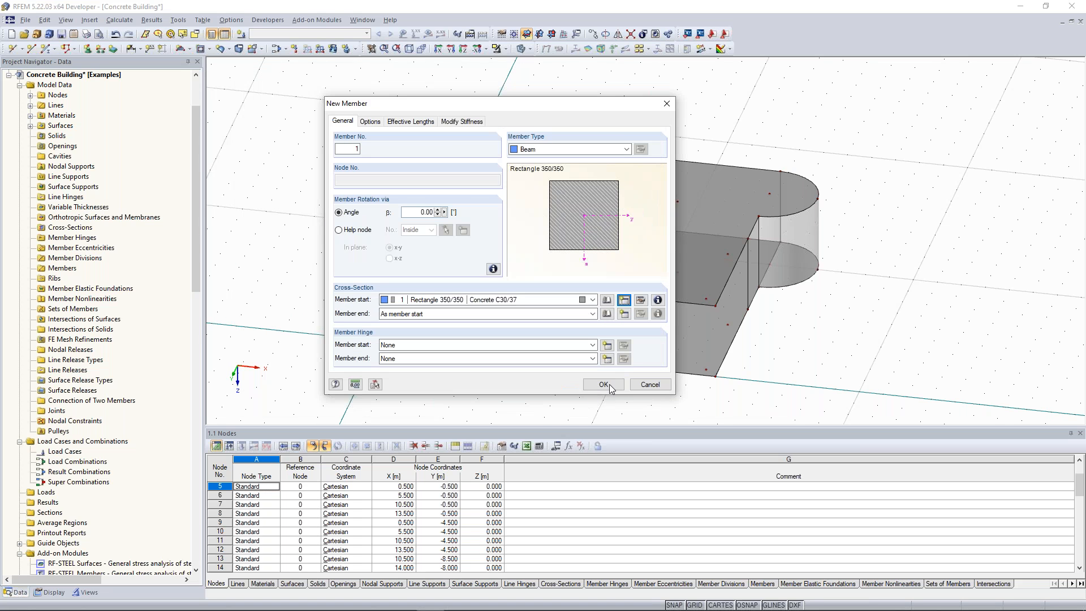
key(Return)
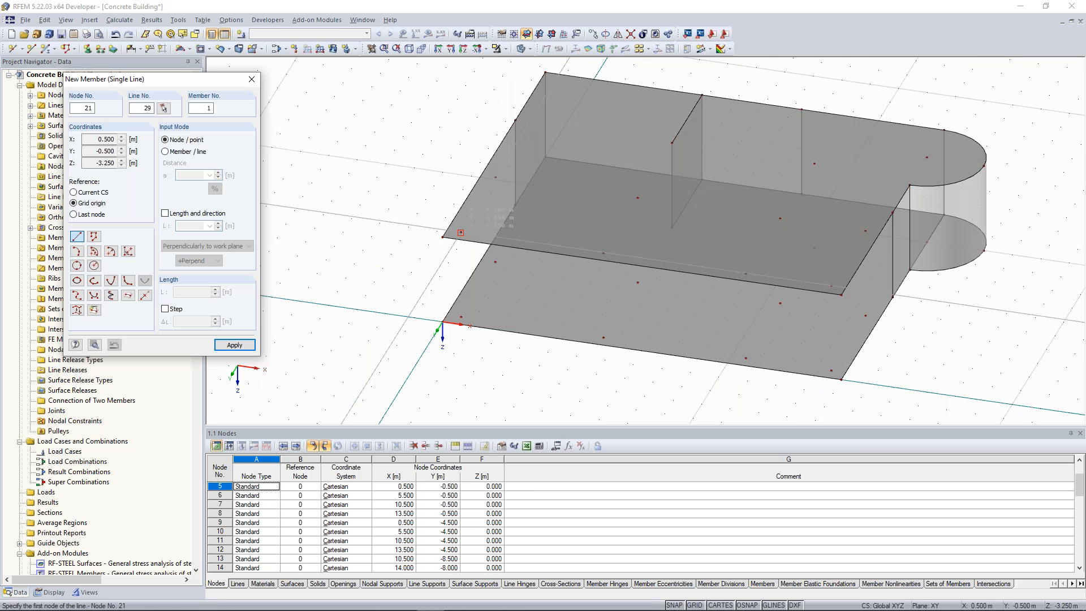
Step: Draw a vertical column at X 0.5 m, Y -0.5 m from the upper slab at Z -3.25 m down to the lower slab
click(460, 233)
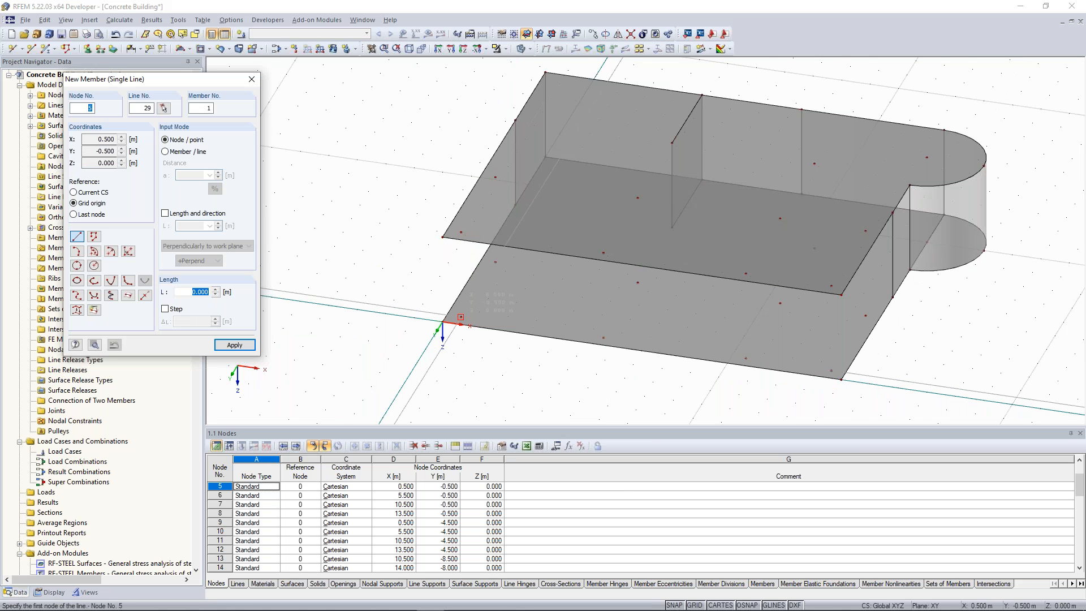
click(461, 317)
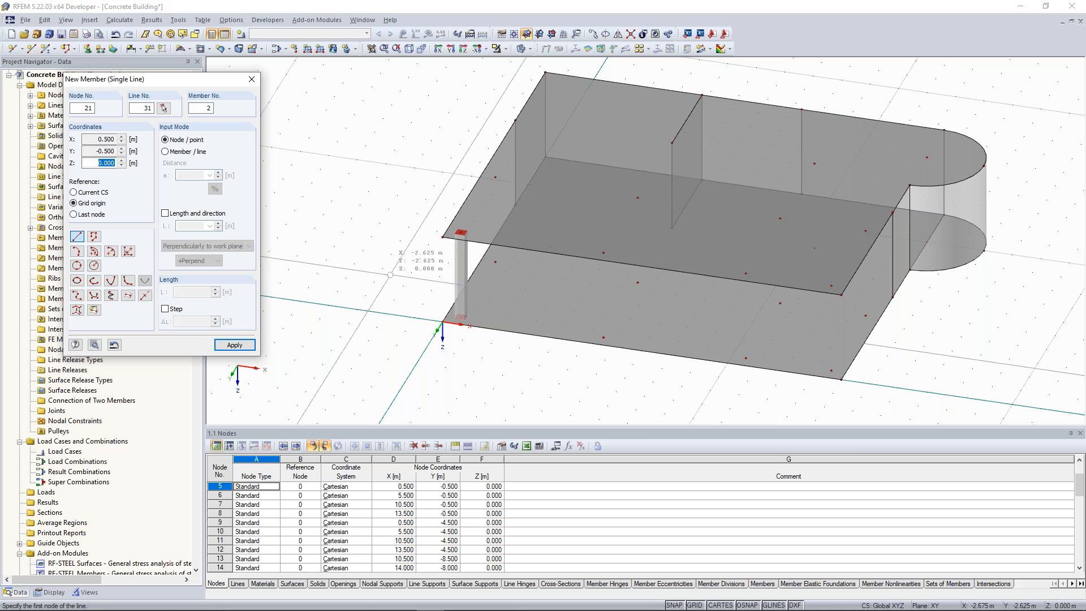
key(Escape)
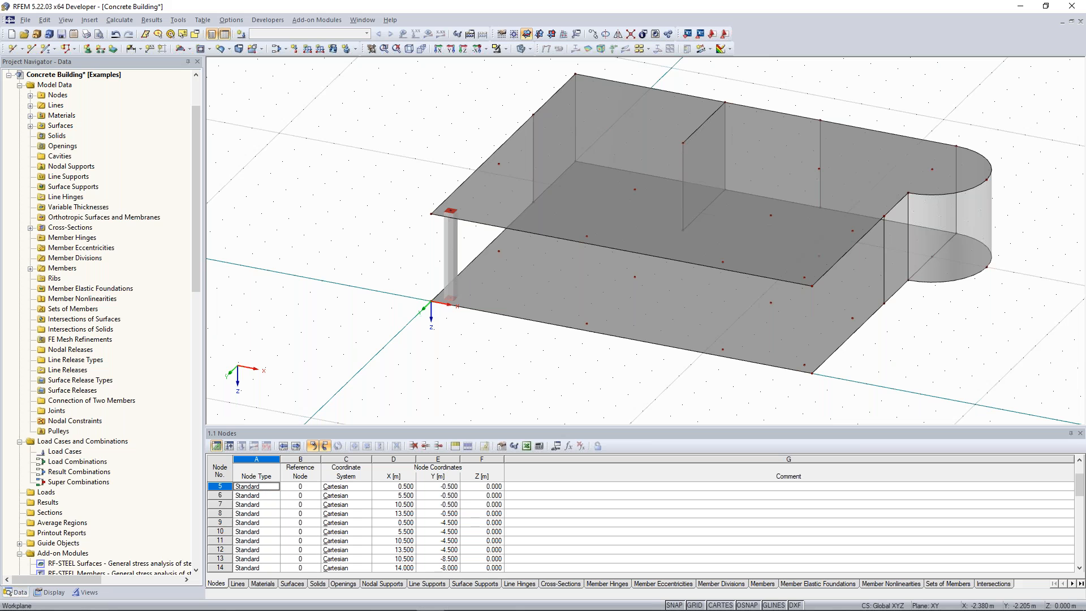
Step: Copy the corner column along the open front edge to the slab nodes at X 5.5, 10.5 and 13.5 m, Y -0.5 m
scroll(626, 198, up, 3)
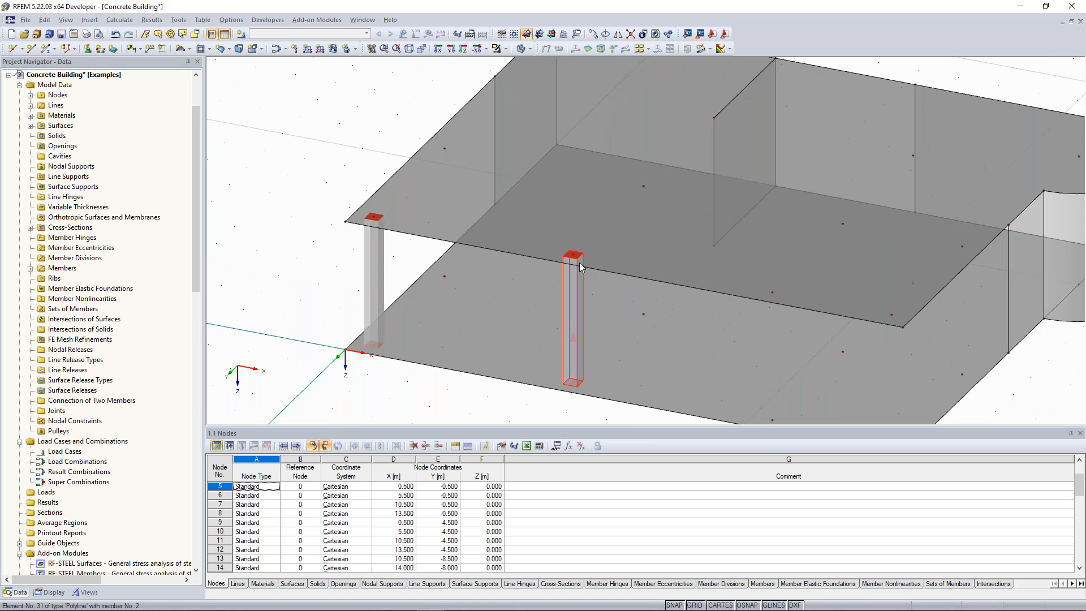
click(581, 267)
middle_drag(787, 345, 606, 270)
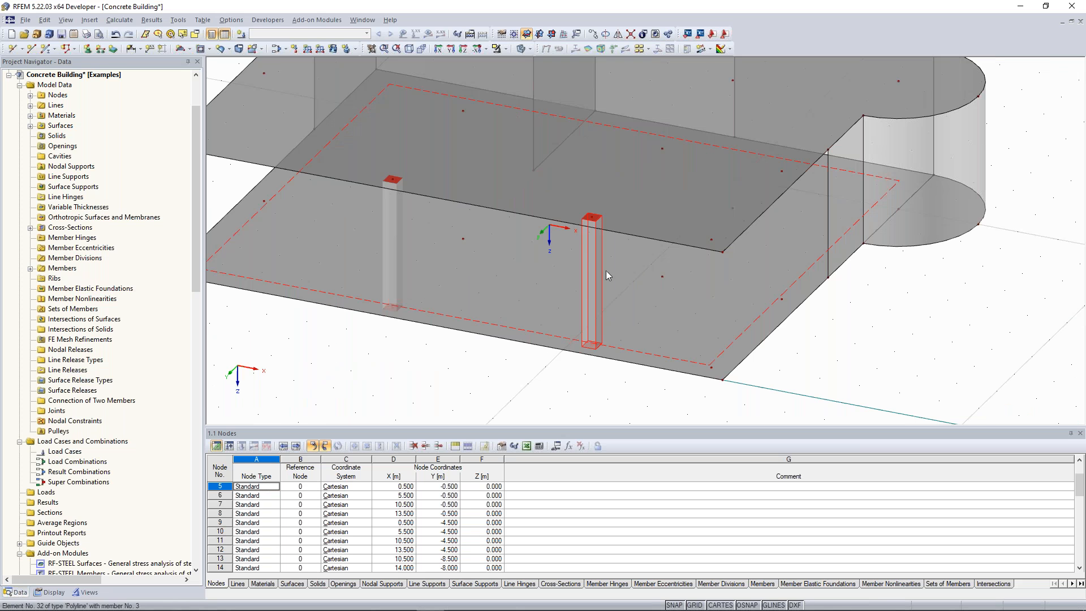
click(589, 249)
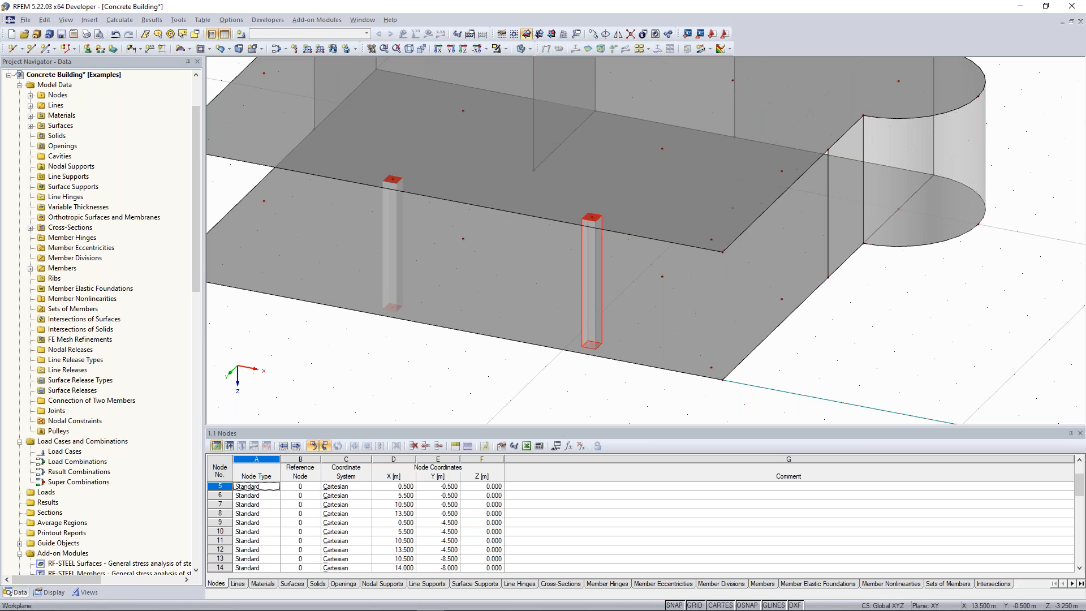
click(753, 292)
scroll(376, 351, down, 3)
middle_drag(469, 458, 423, 341)
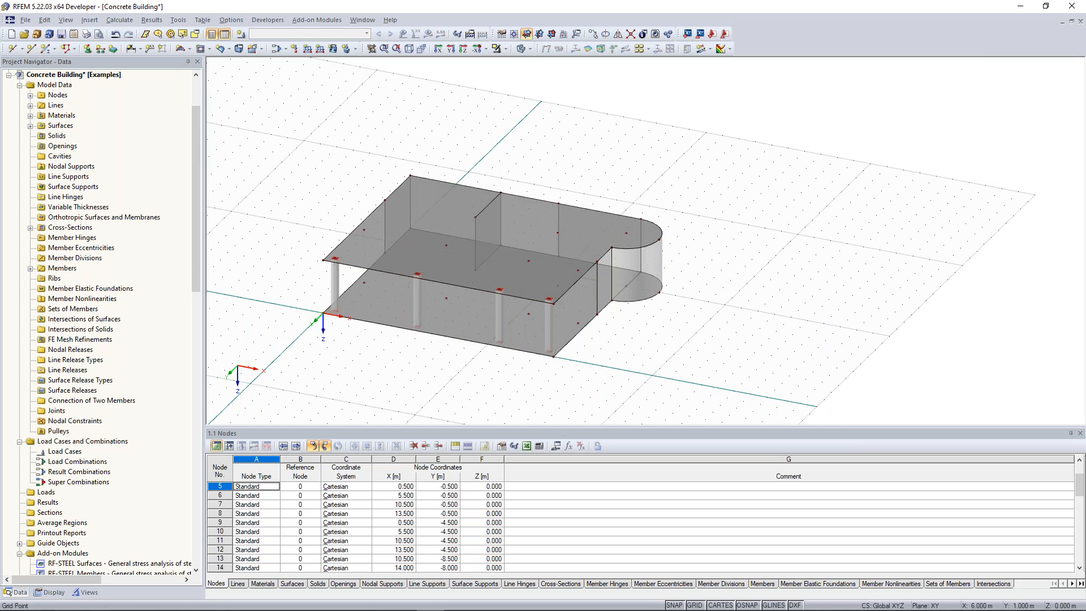
scroll(342, 263, up, 2)
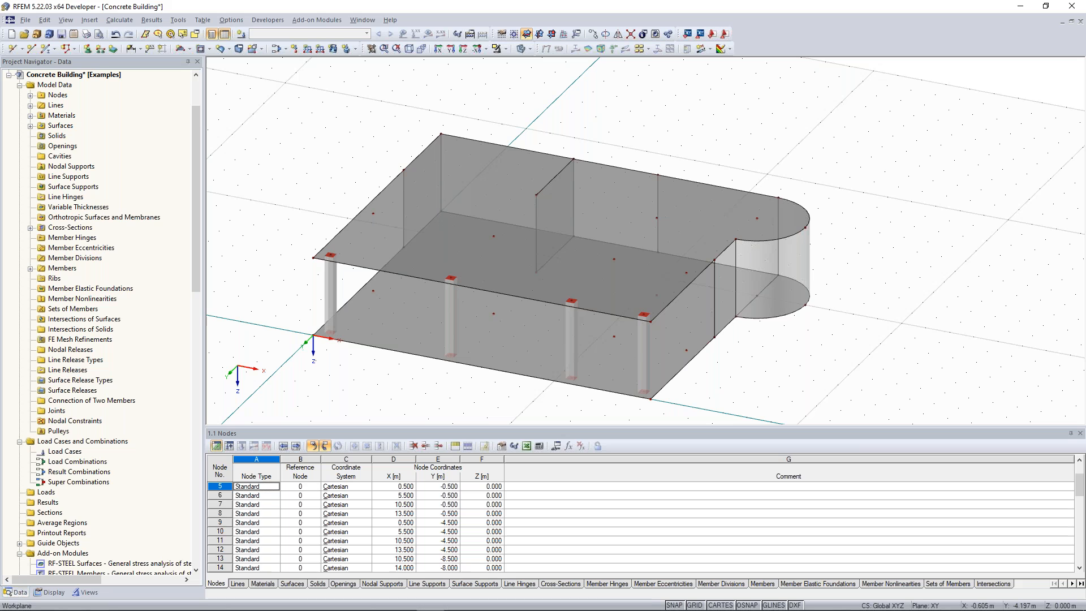
ctrl+middle_drag(441, 243, 366, 246)
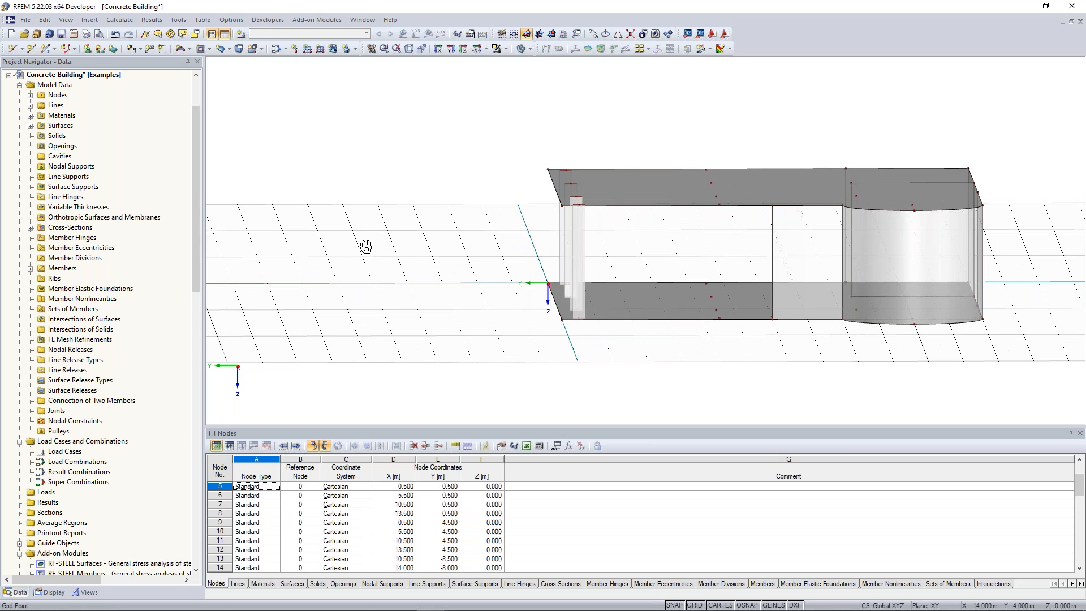
Step: Select the four columns on the open front edge and copy them to the parallel row of slab nodes at Y -4.5 m
drag(616, 262, 539, 225)
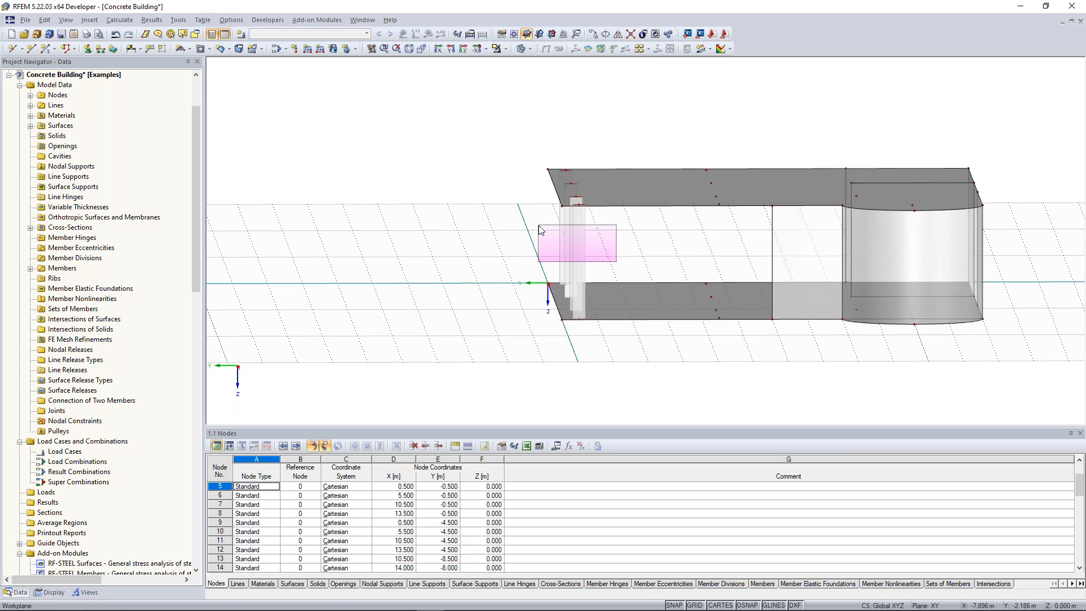
drag(539, 226, 537, 215)
ctrl+middle_drag(485, 226, 462, 272)
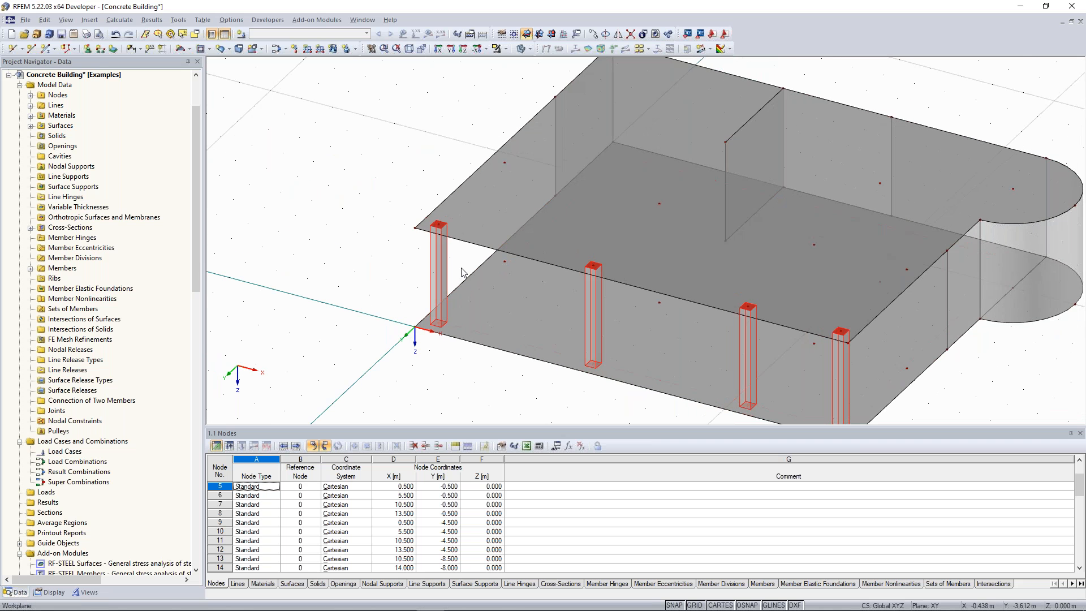
mouse_move(441, 263)
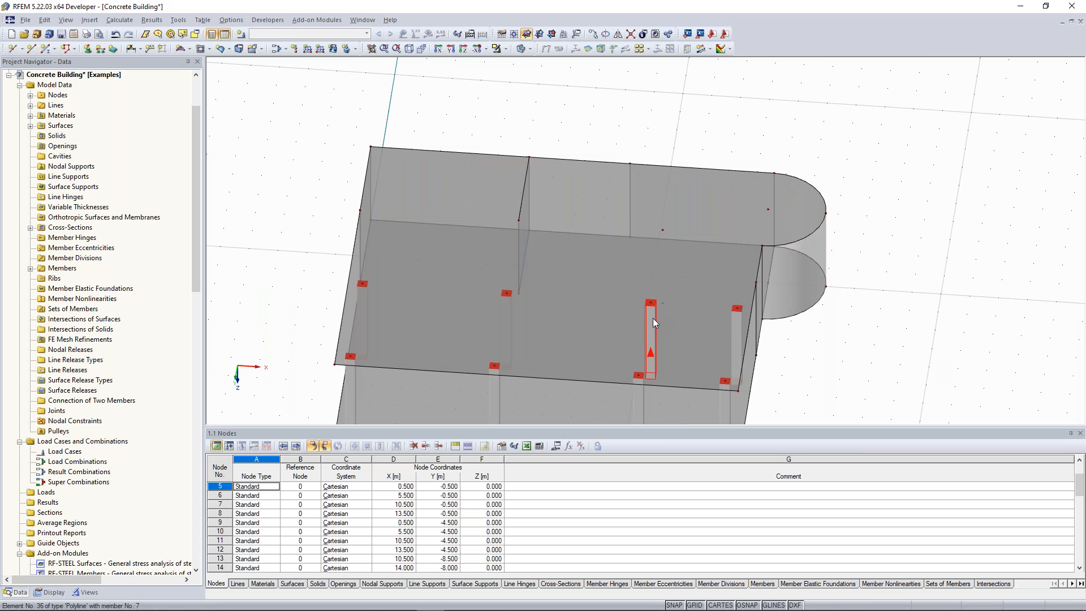
Step: Copy the inner column at X 10.5 m, Y -4.5 m to the slab node at X 10.5 m, Y -8.5 m
click(651, 339)
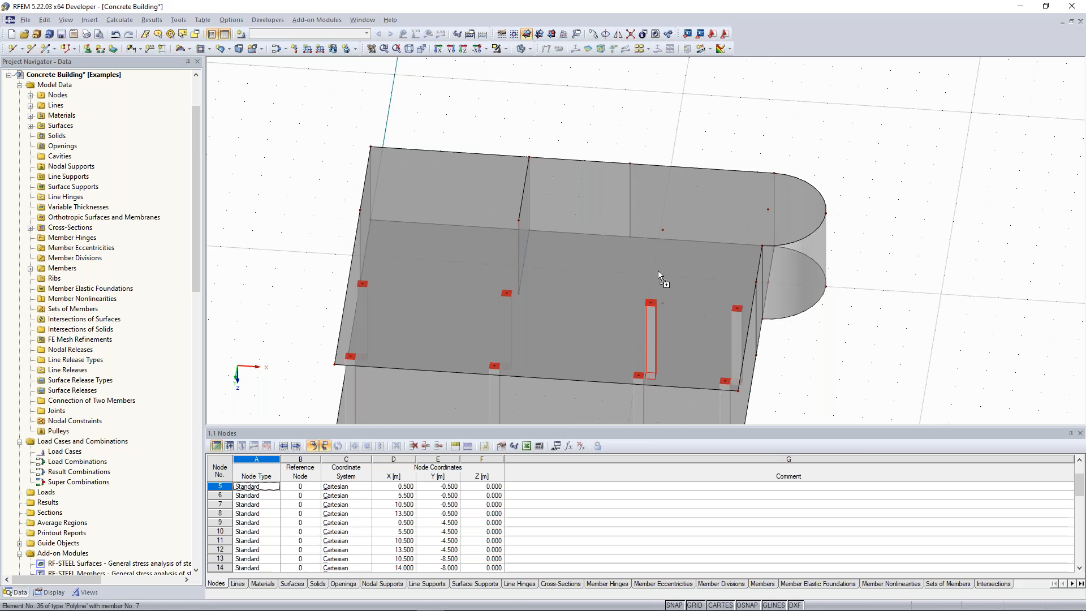
ctrl+drag(666, 228, 663, 231)
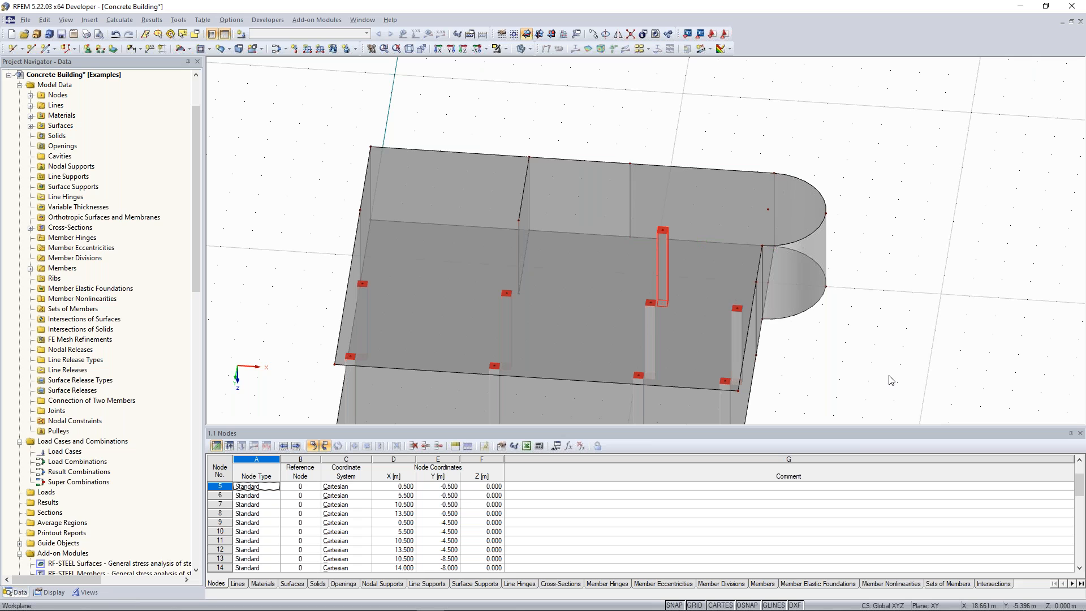
click(836, 349)
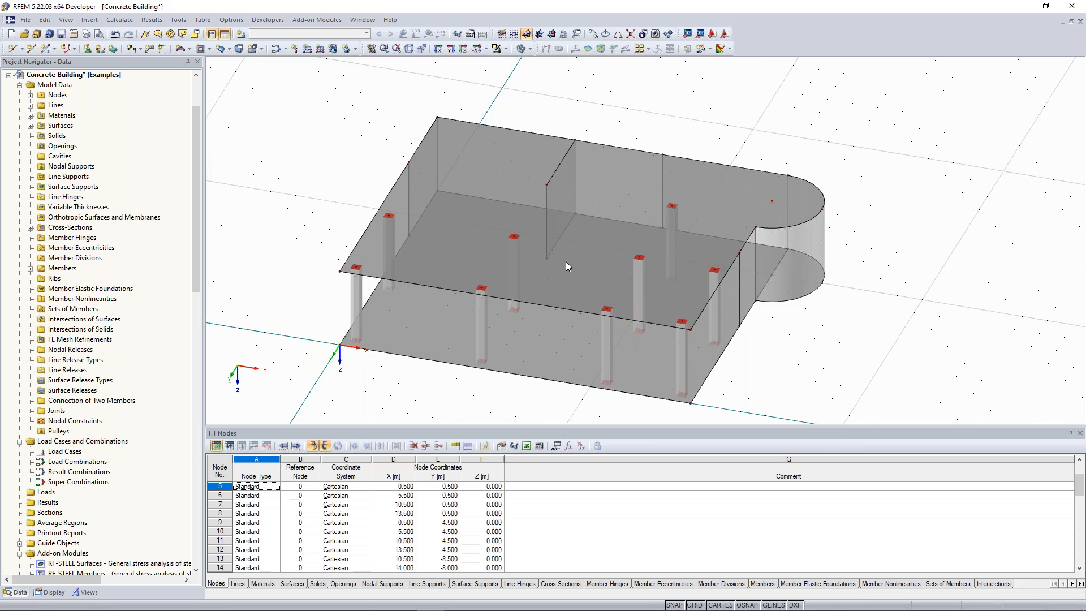
middle_drag(404, 164, 392, 189)
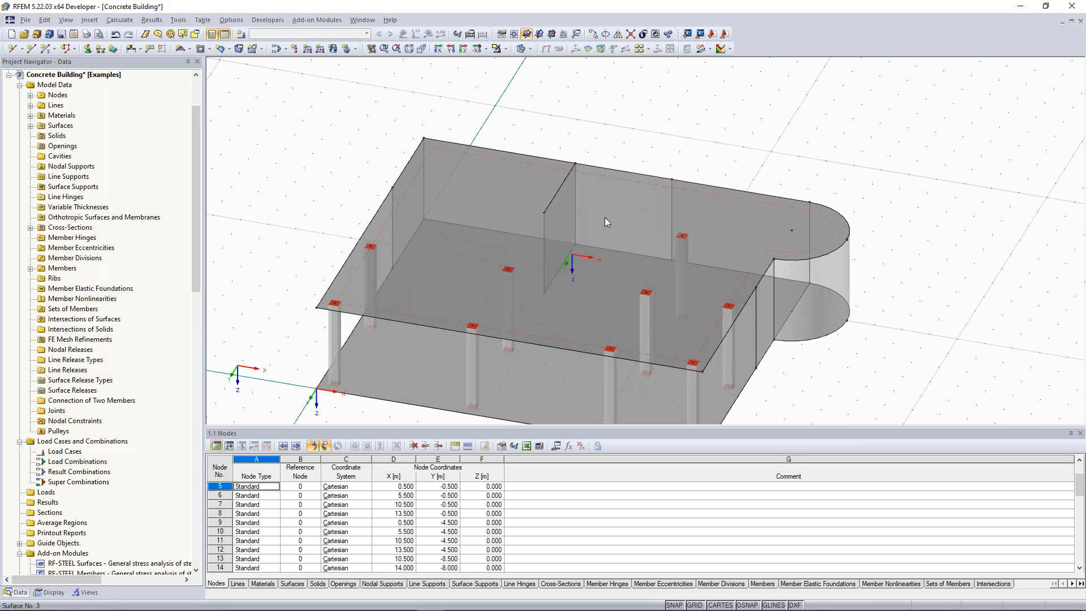
middle_drag(595, 136, 582, 108)
scroll(591, 111, down, 2)
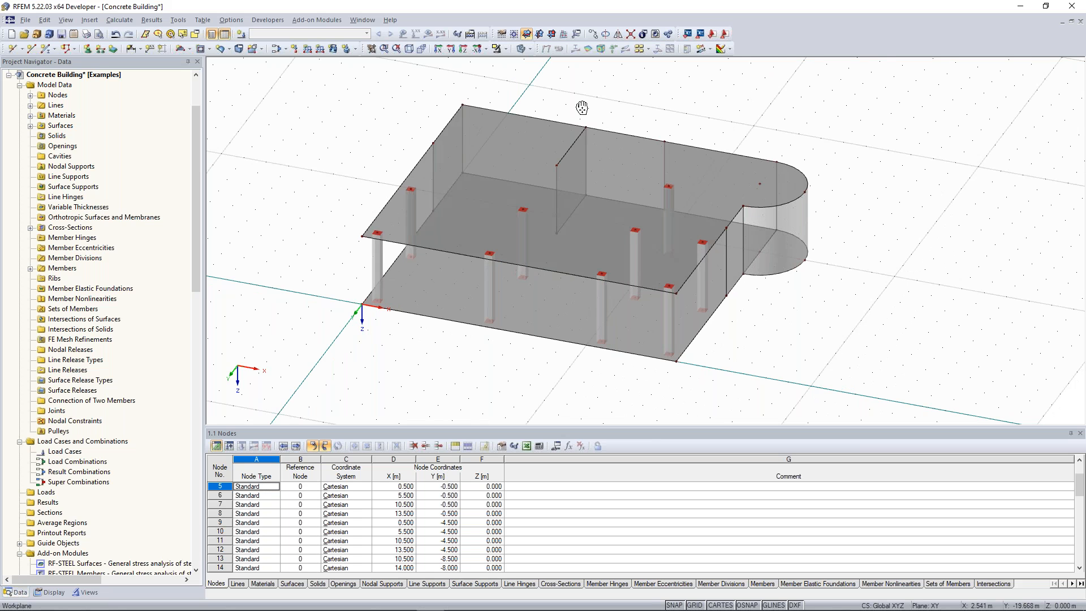
middle_drag(581, 107, 580, 122)
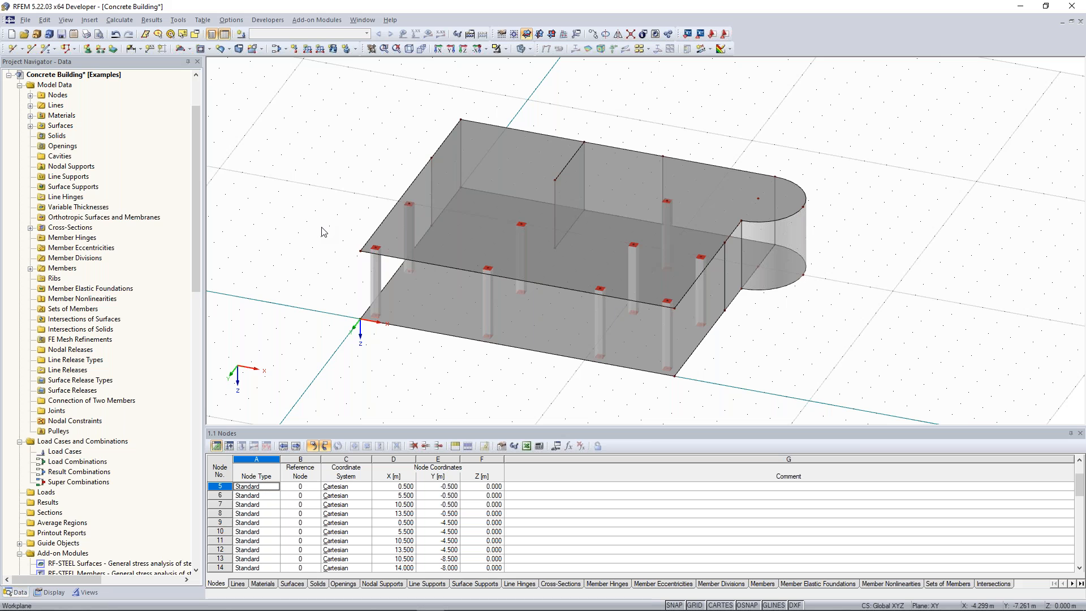
scroll(295, 248, up, 2)
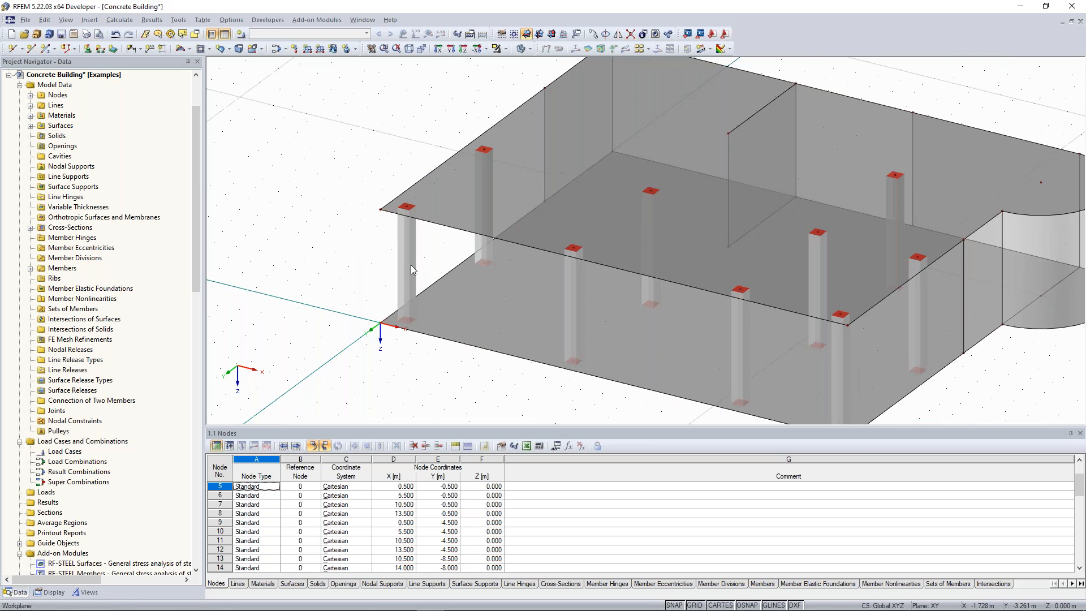
right_click(409, 234)
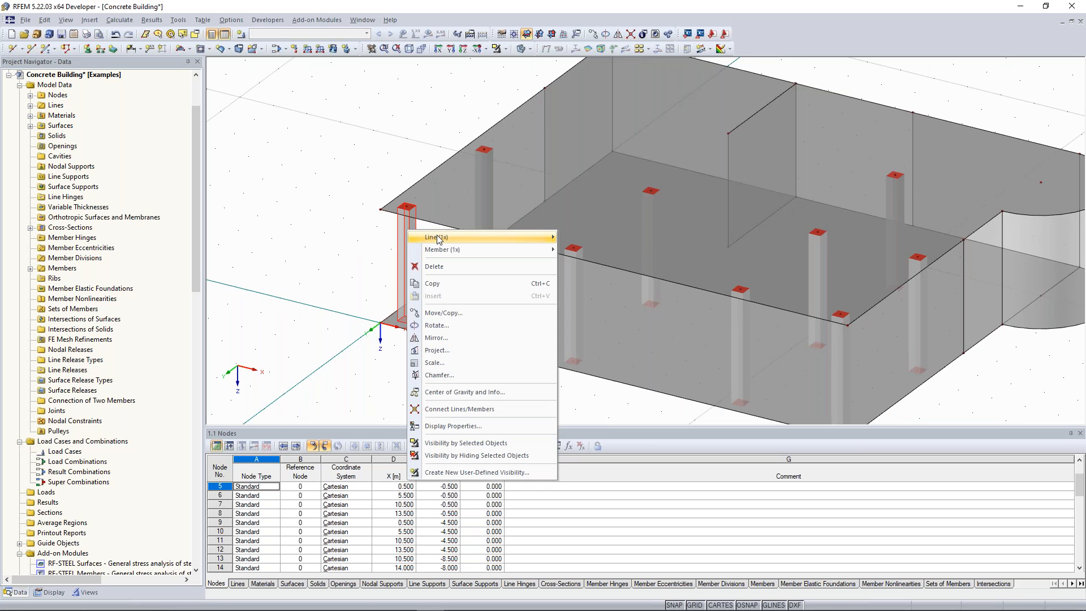
mouse_move(440, 238)
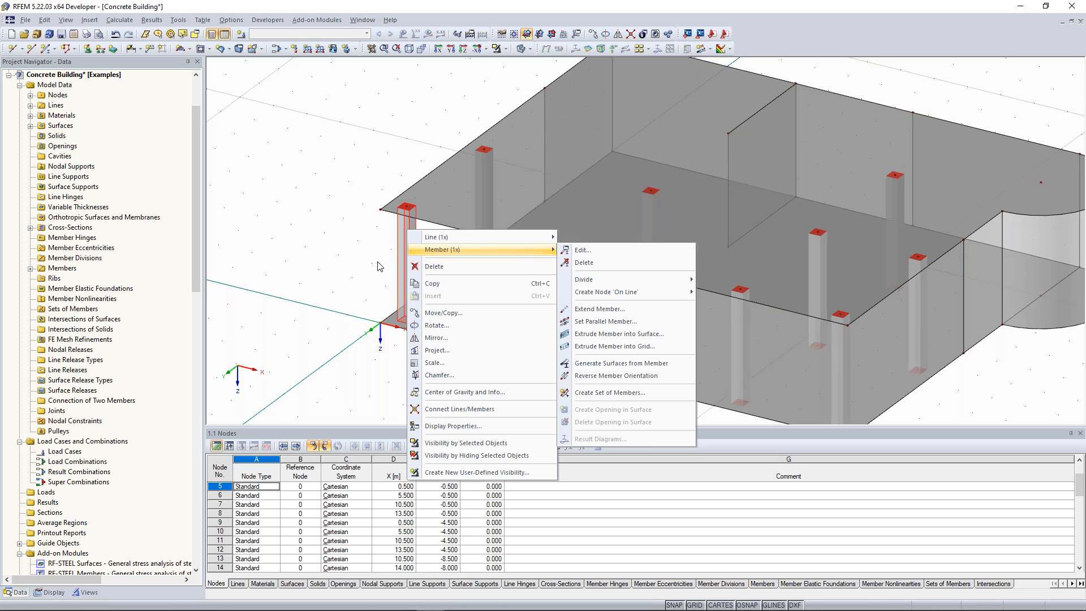
click(368, 247)
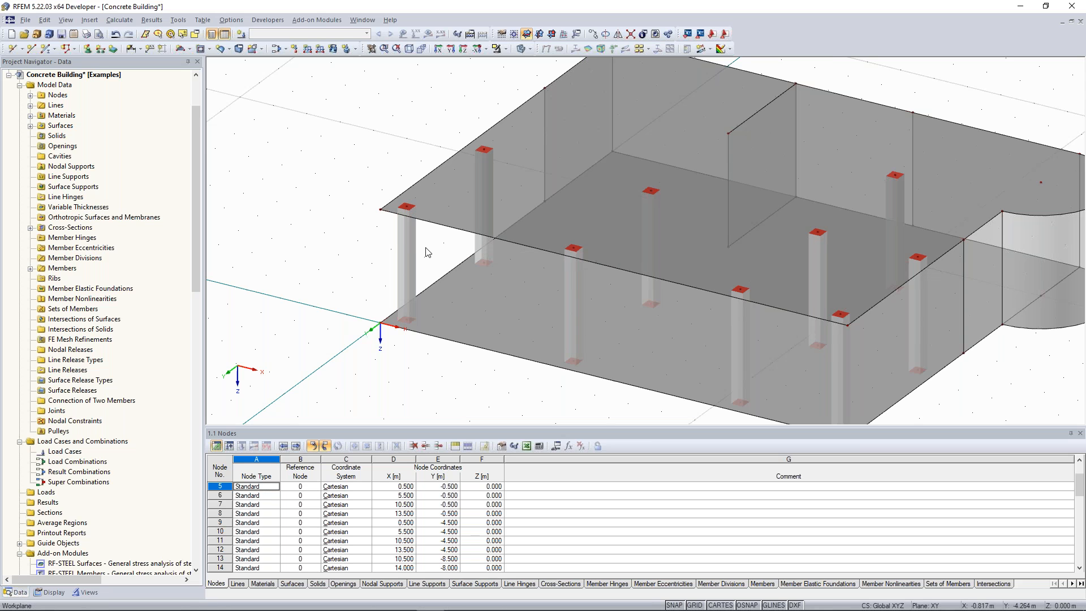
Step: Review the corner column's line definition, member type and cross-section settings without changing them
right_click(404, 237)
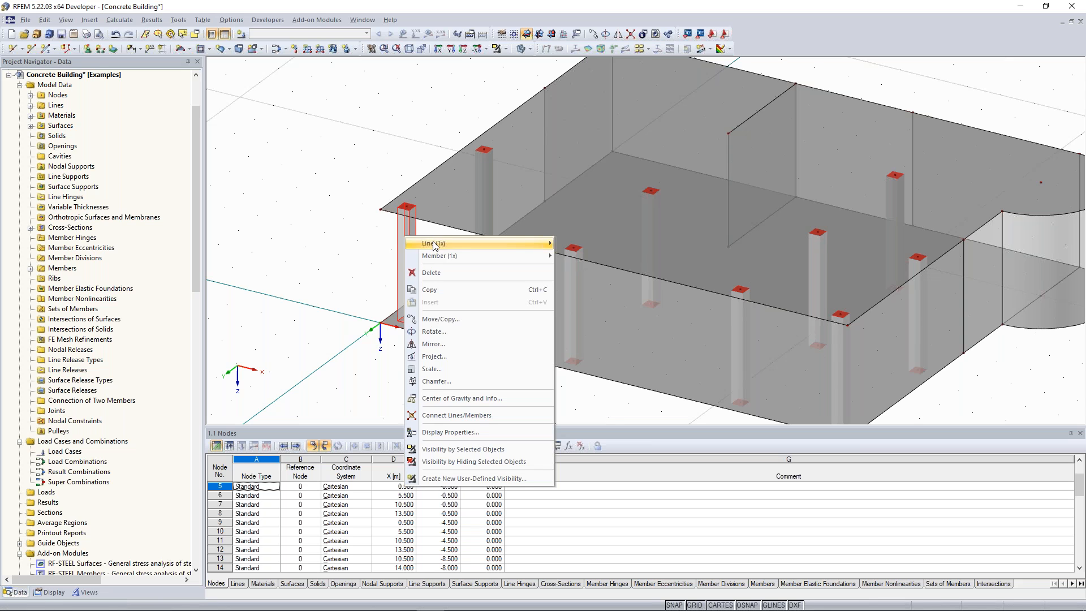
mouse_move(434, 244)
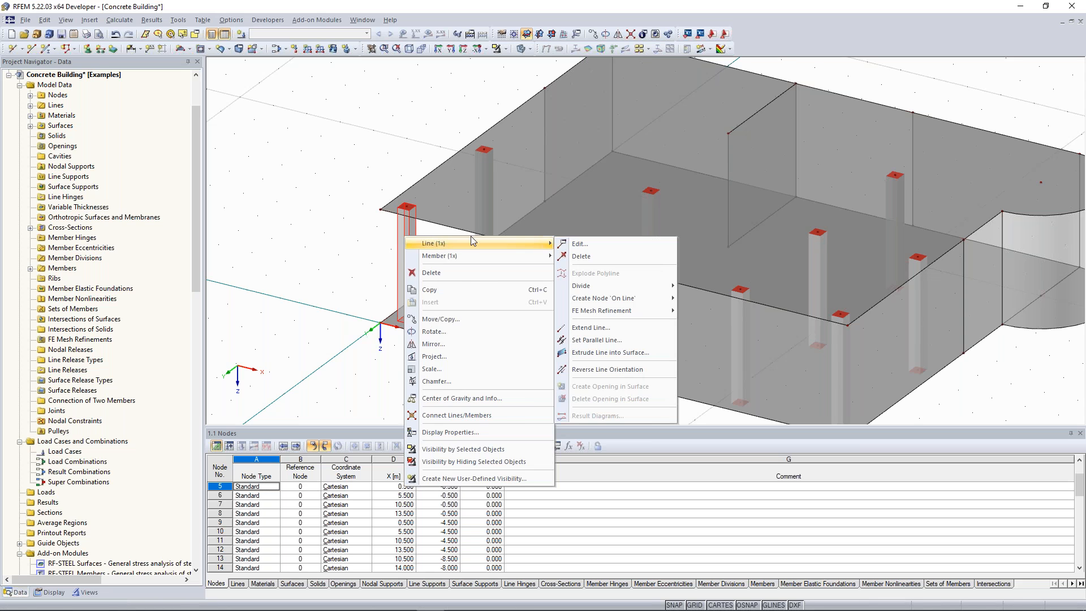
click(610, 247)
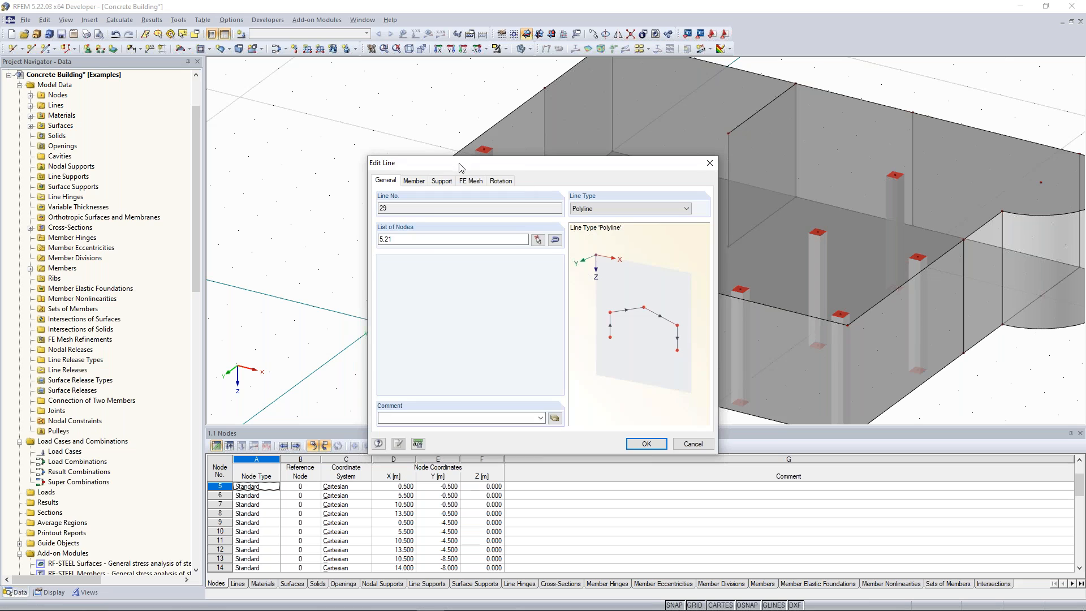
drag(457, 164, 558, 116)
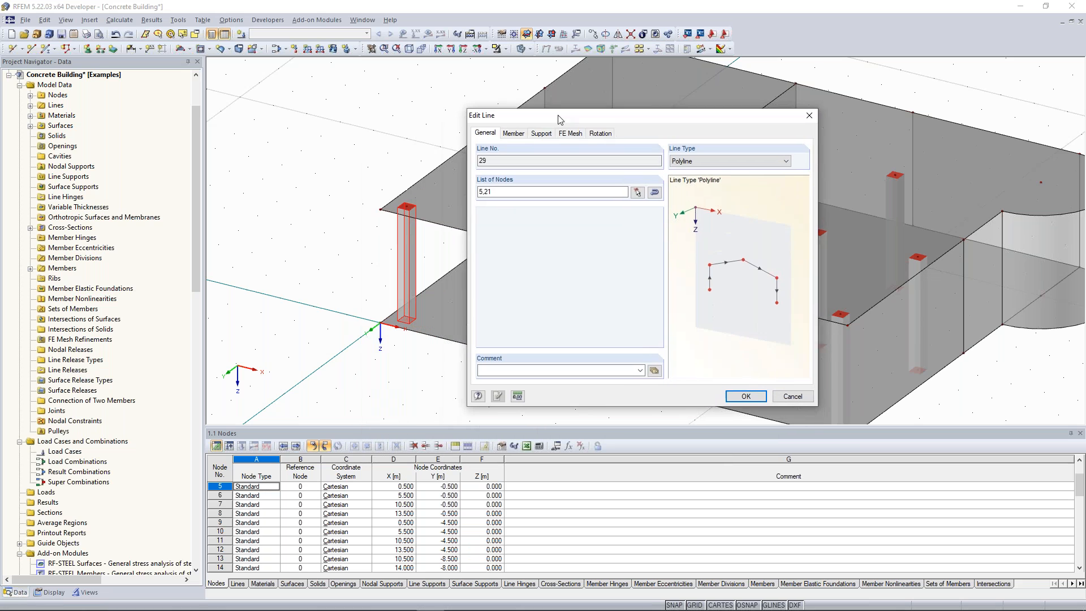
click(515, 134)
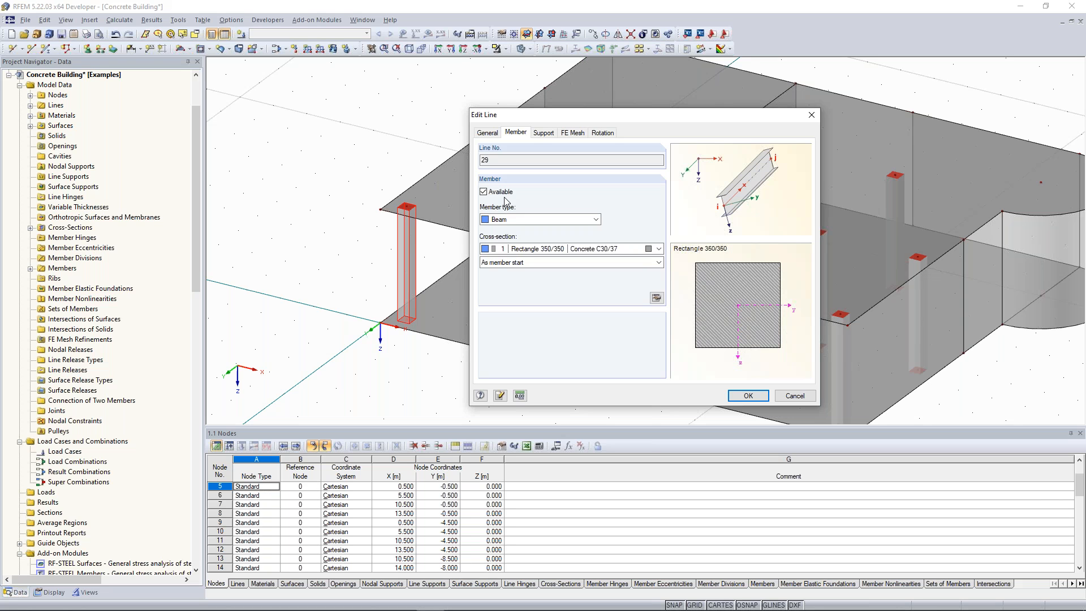
click(809, 117)
Step: Draw a straight line on the upper slab from the side wall's end through the inner wall's end to the column top at X 10.5, Y -8.5, Z -3.25 m
middle_drag(380, 133, 300, 184)
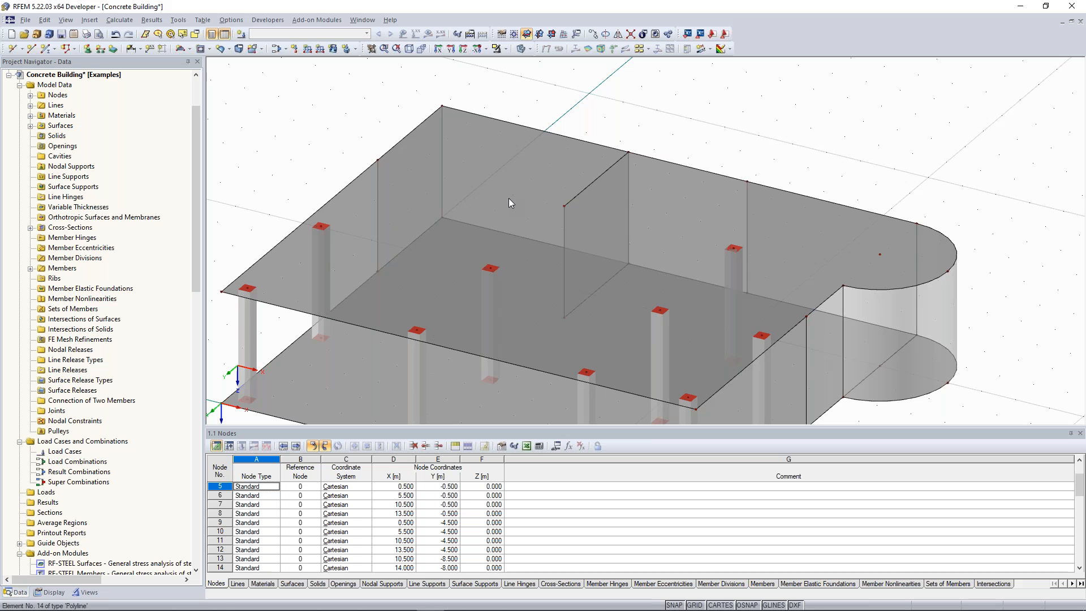
ctrl+middle_drag(588, 234, 727, 285)
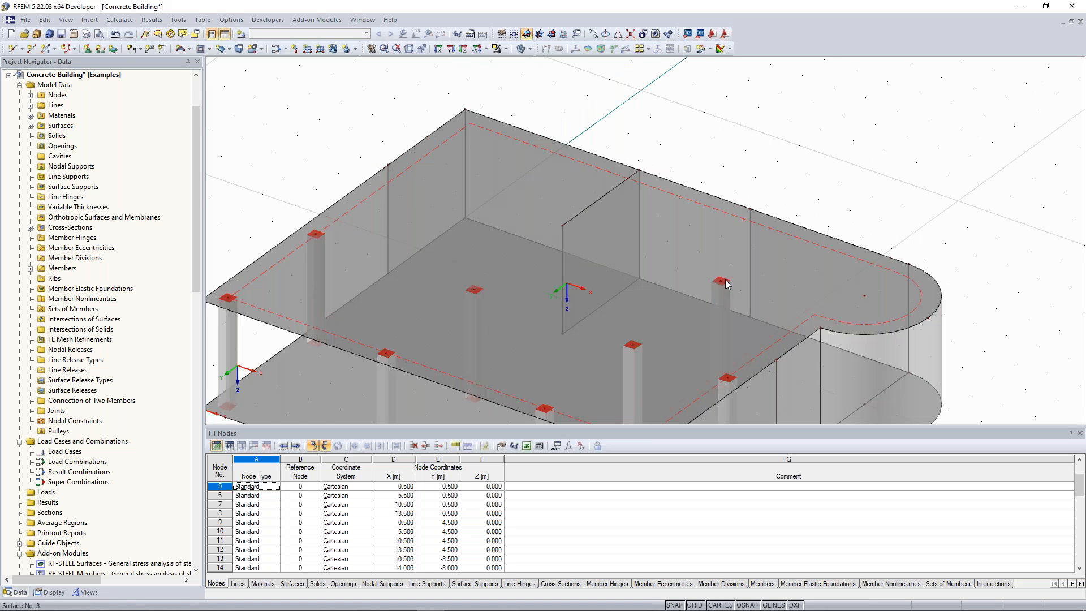
scroll(365, 140, down, 1)
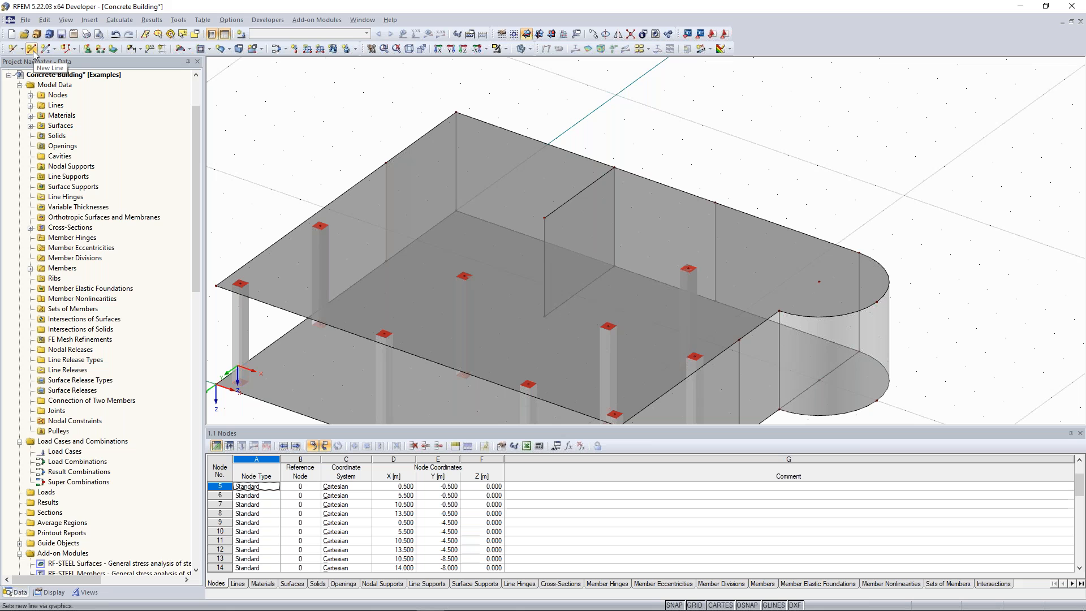
click(32, 48)
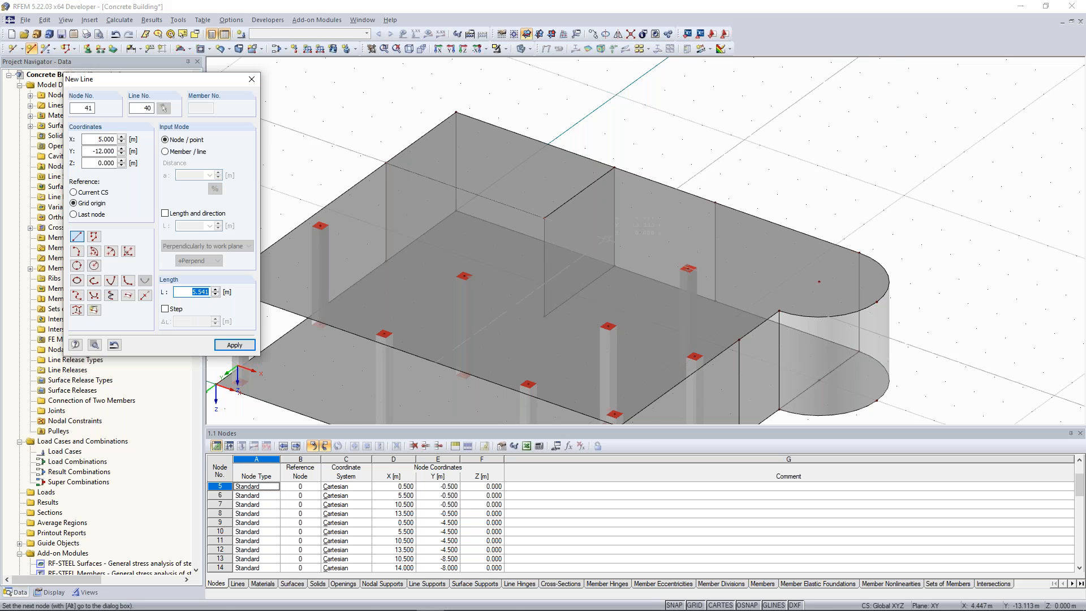
scroll(712, 243, up, 2)
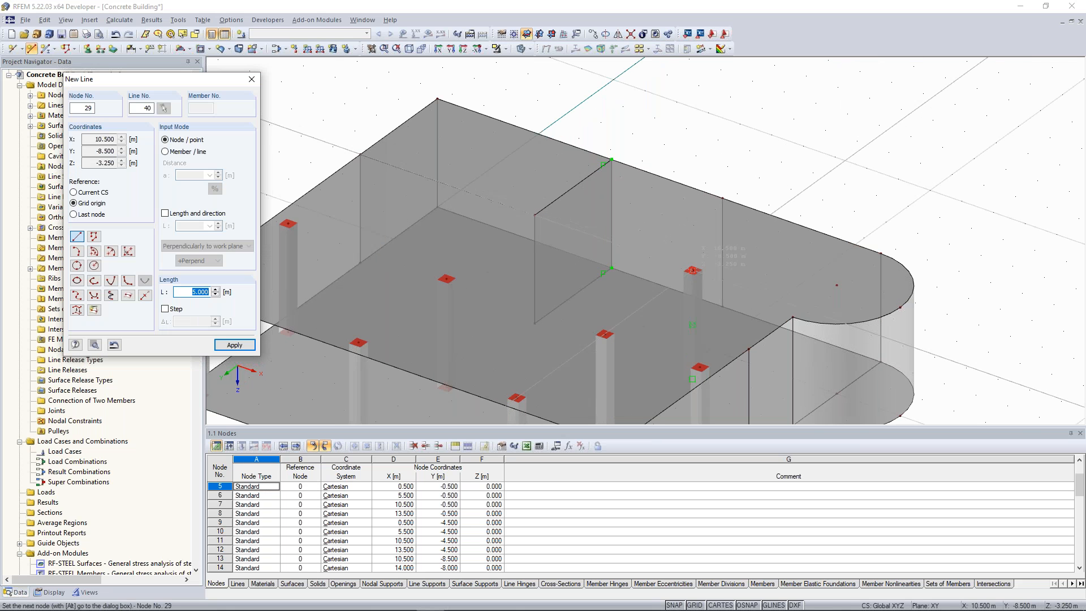
click(692, 270)
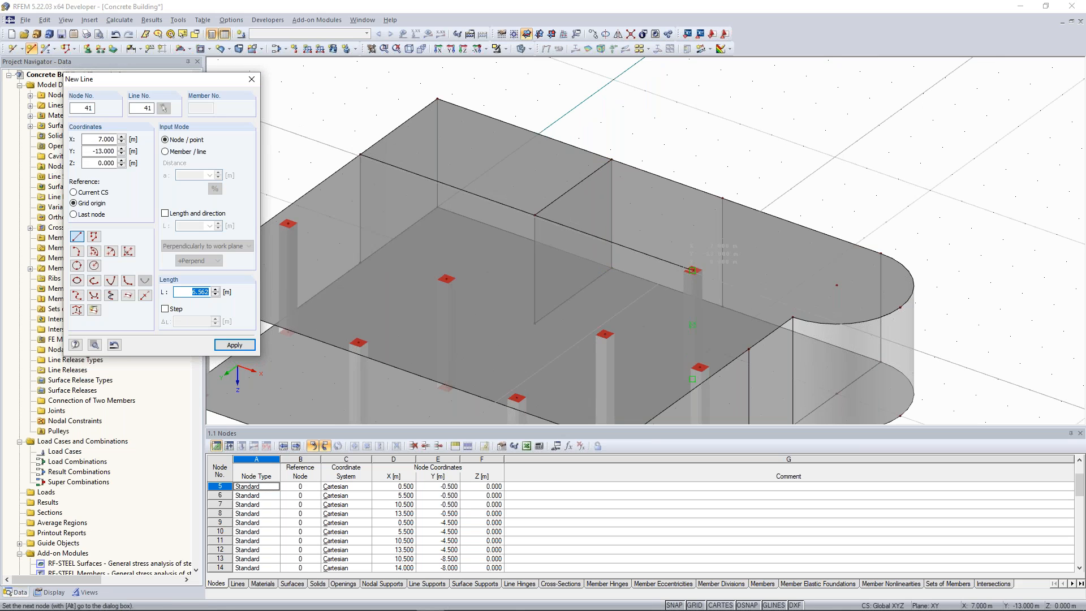
key(Escape)
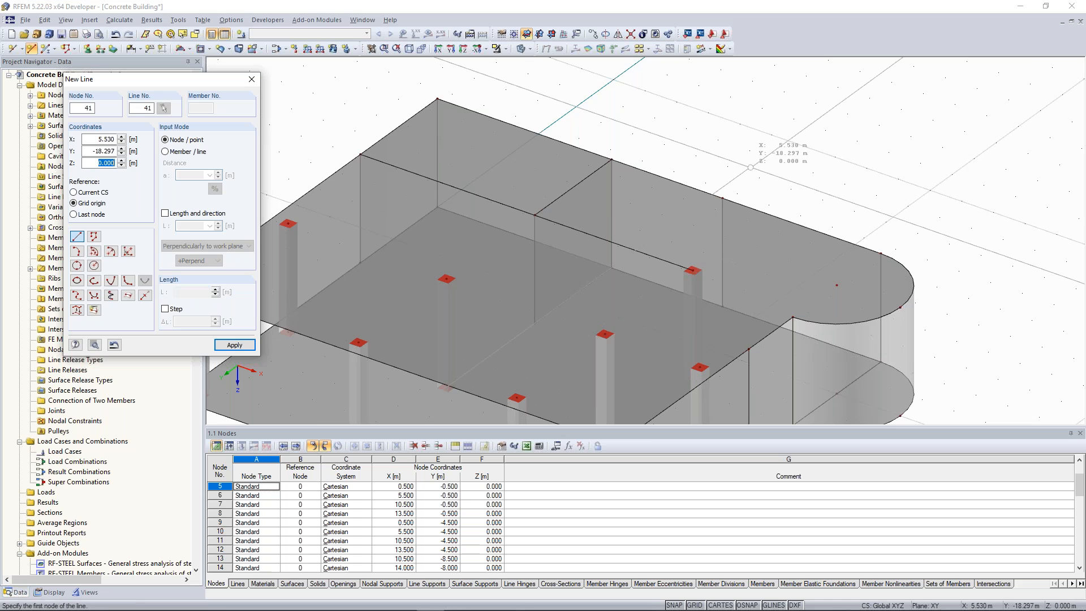
scroll(750, 168, down, 2)
key(Escape)
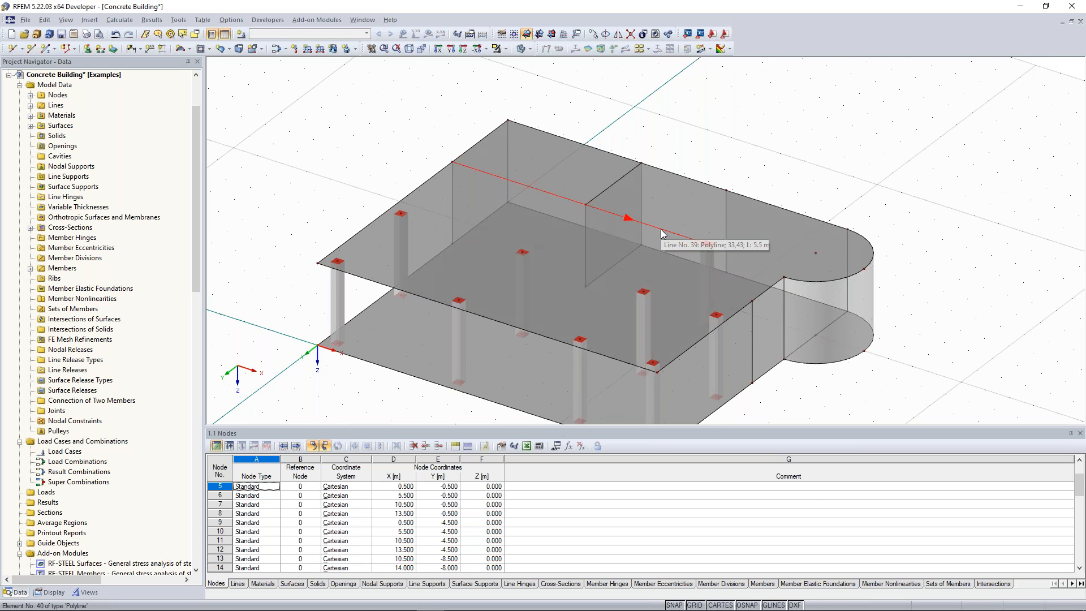
Step: Assign a member to both segments of the new slab line and set its member type to Rib
right_click(661, 229)
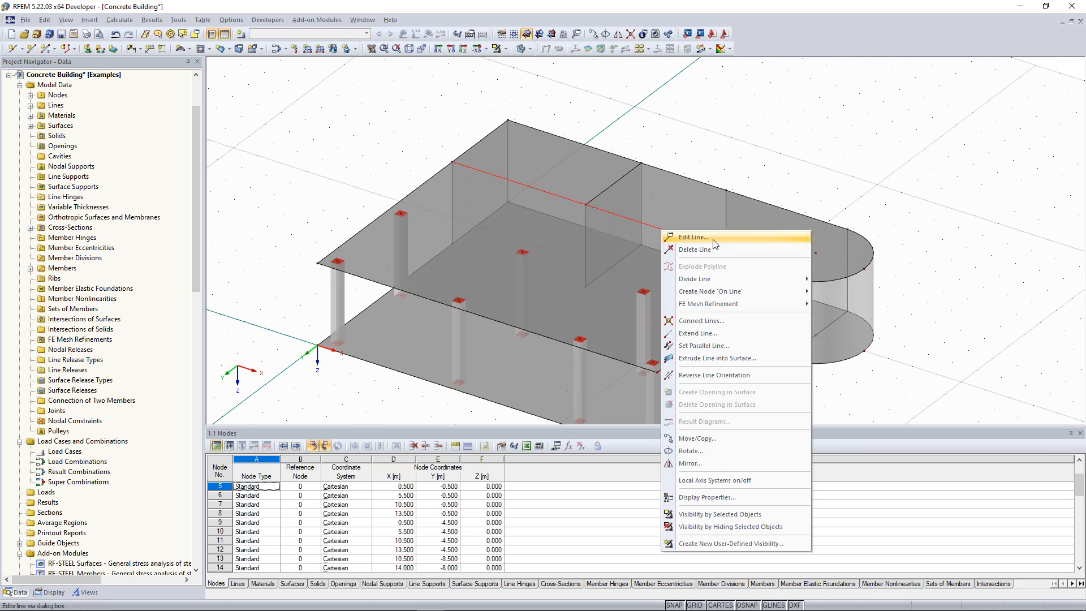
click(713, 239)
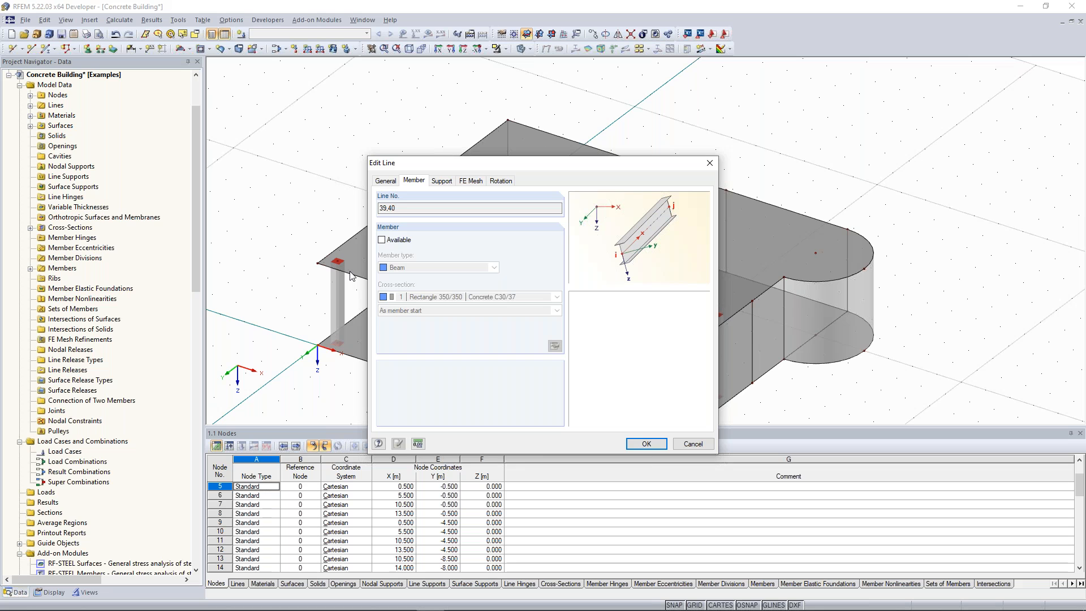
click(382, 240)
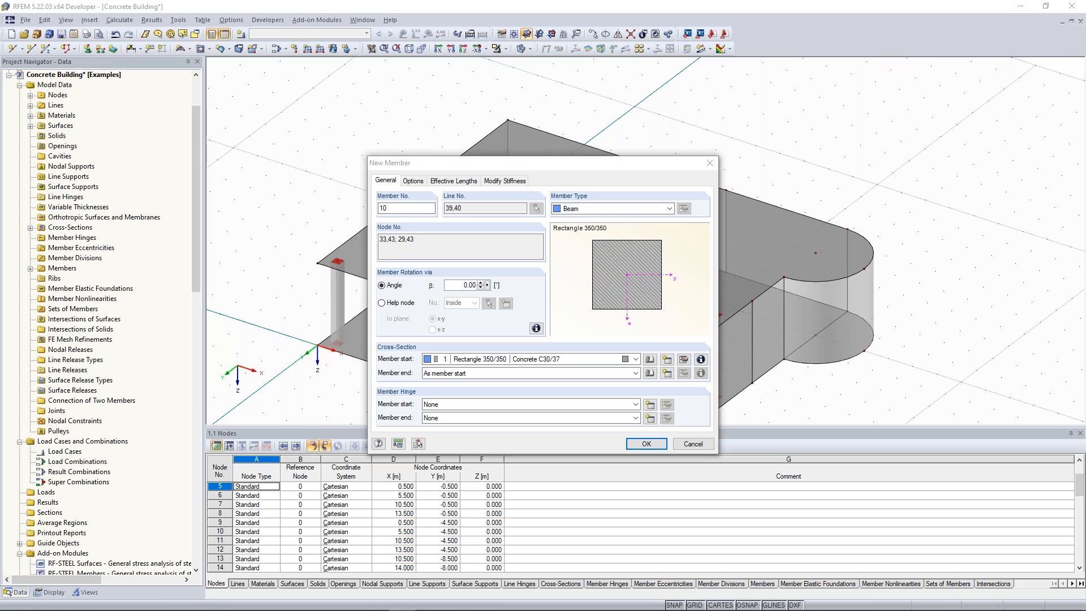
click(669, 208)
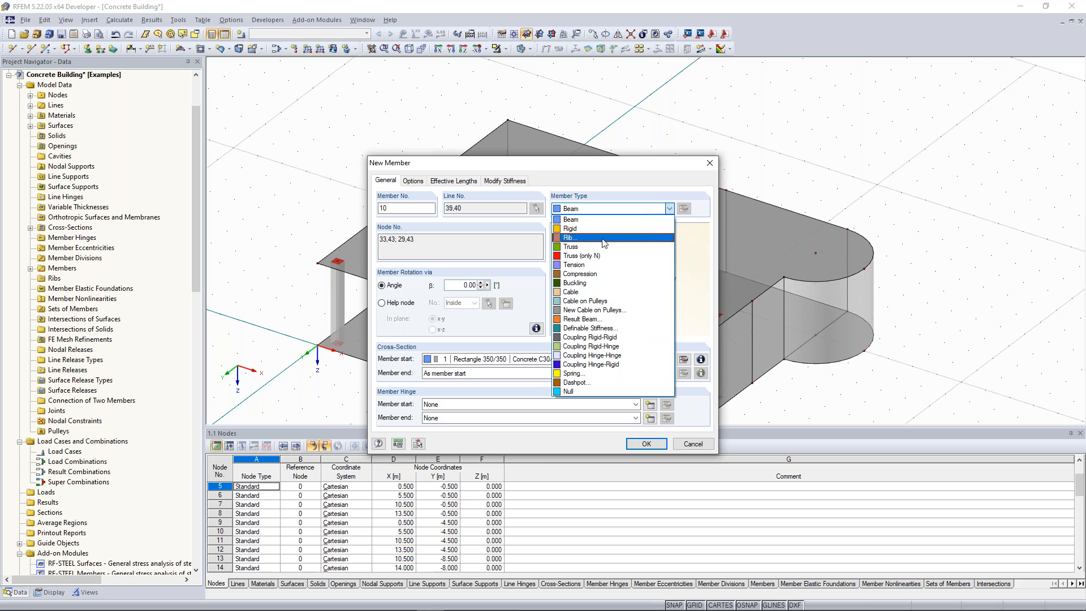
click(604, 238)
drag(581, 168, 578, 149)
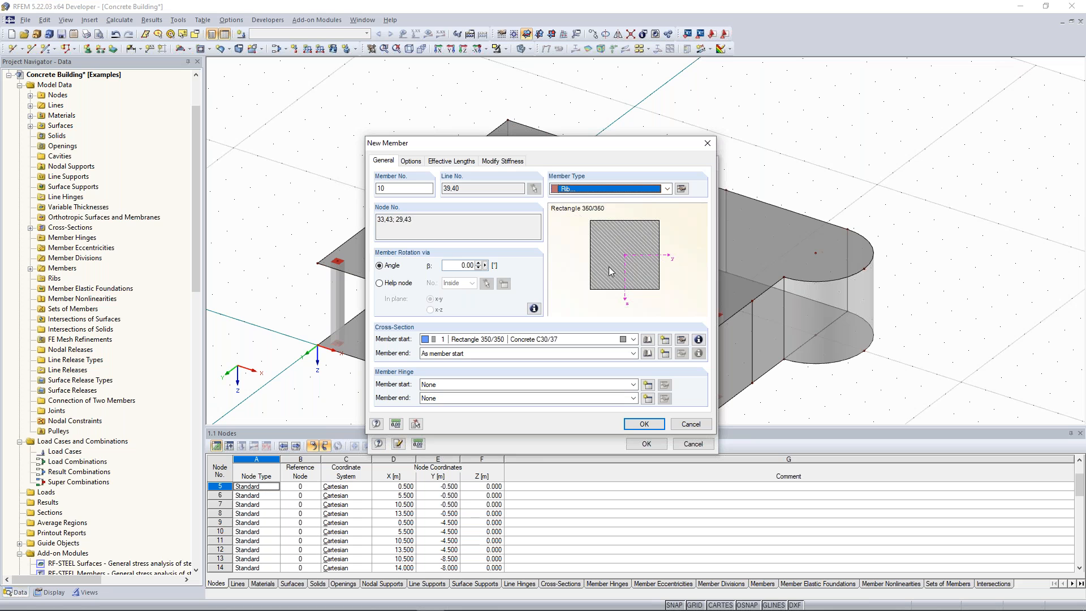
Step: Open the rib's parameters and select the upper slab, surface 3, as the connecting surface for side 1
click(681, 188)
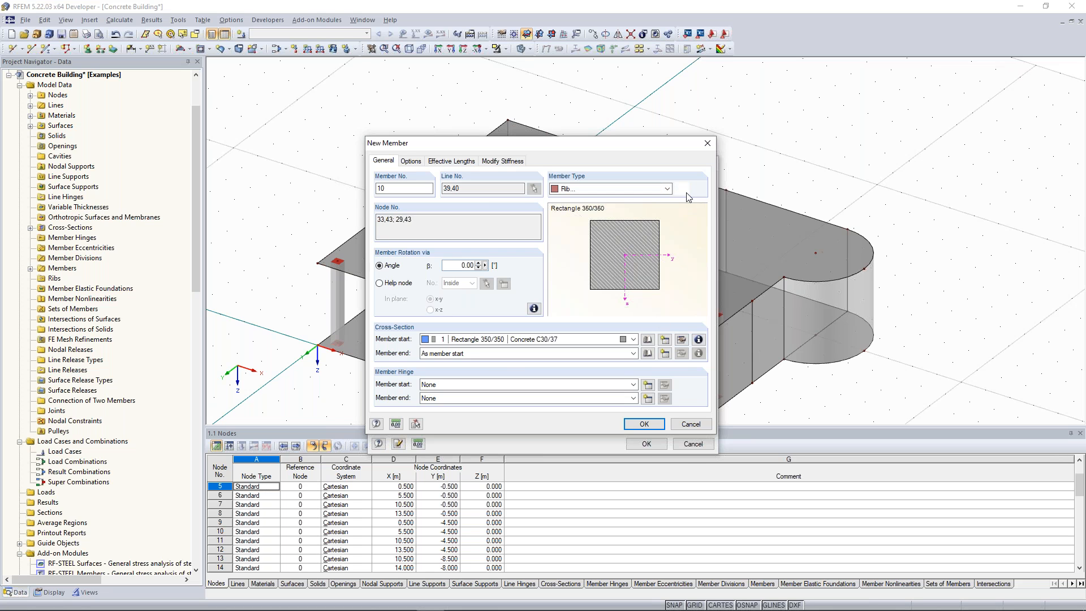
drag(566, 151, 823, 102)
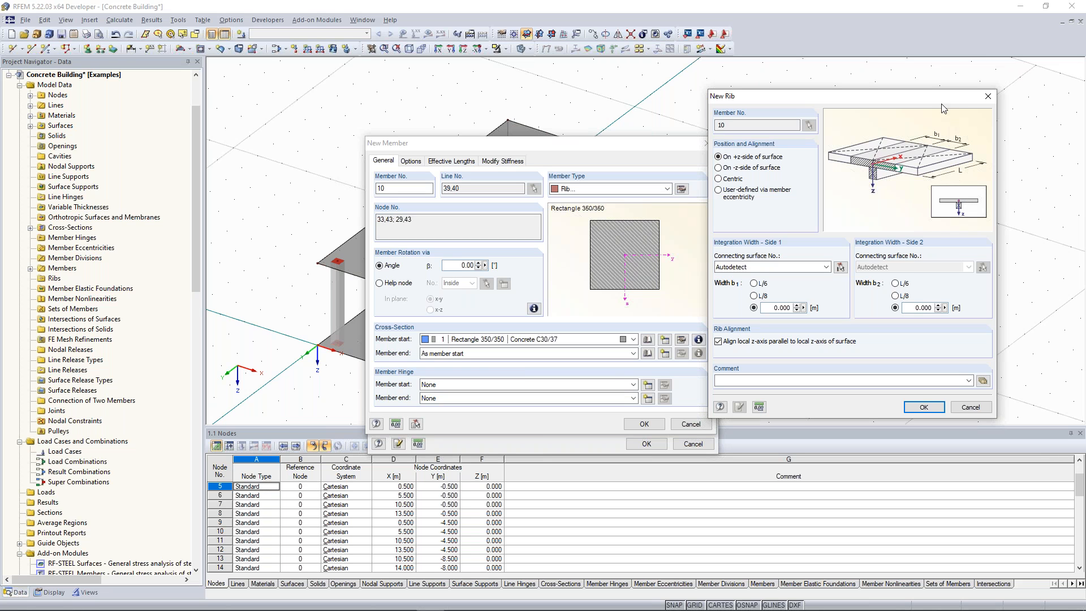
drag(943, 95, 943, 88)
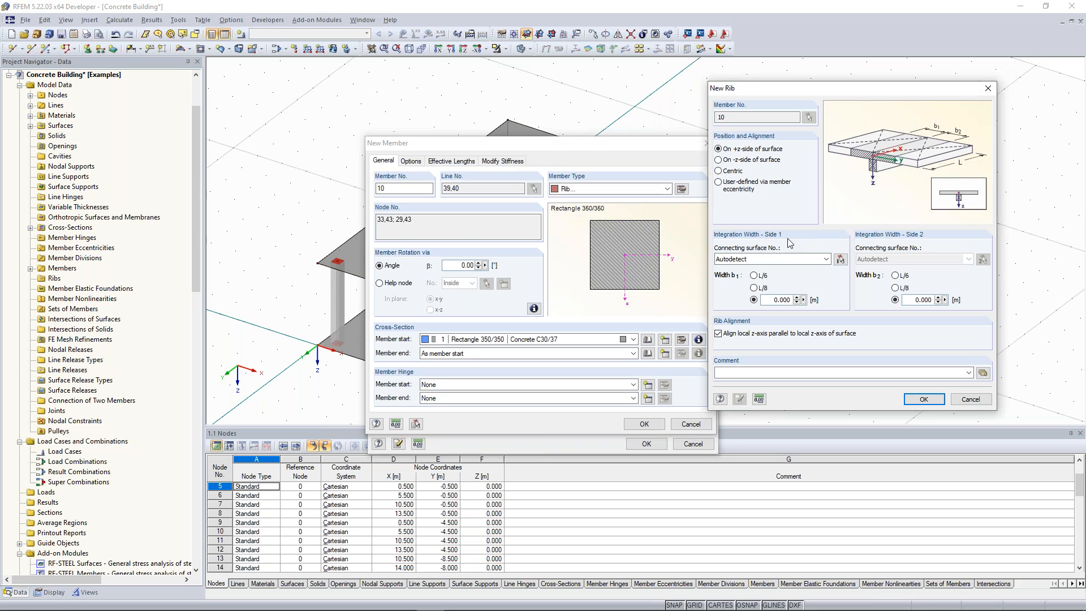
click(840, 260)
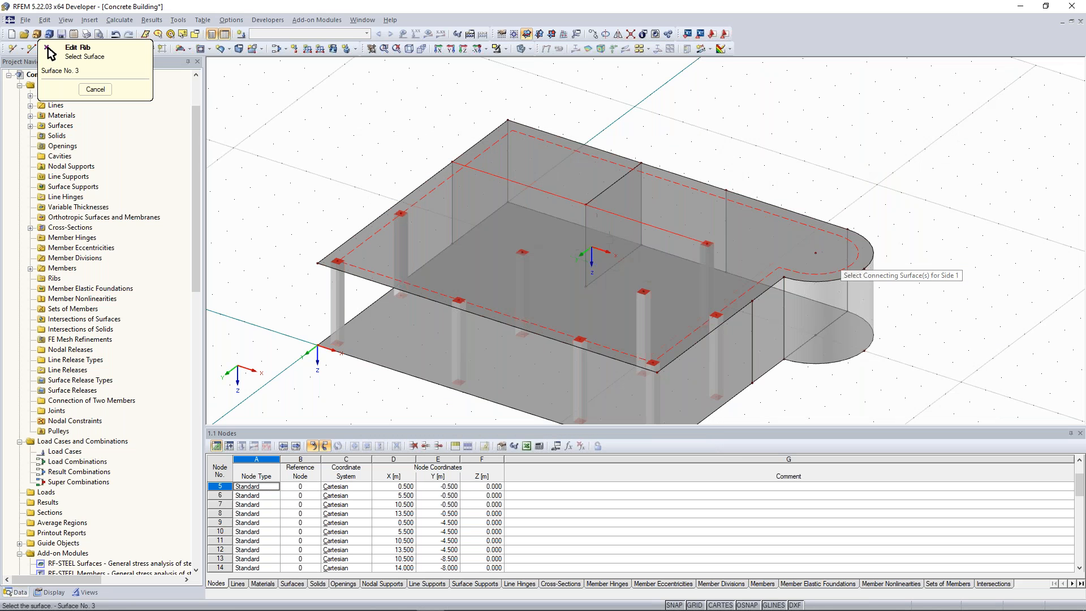
click(579, 233)
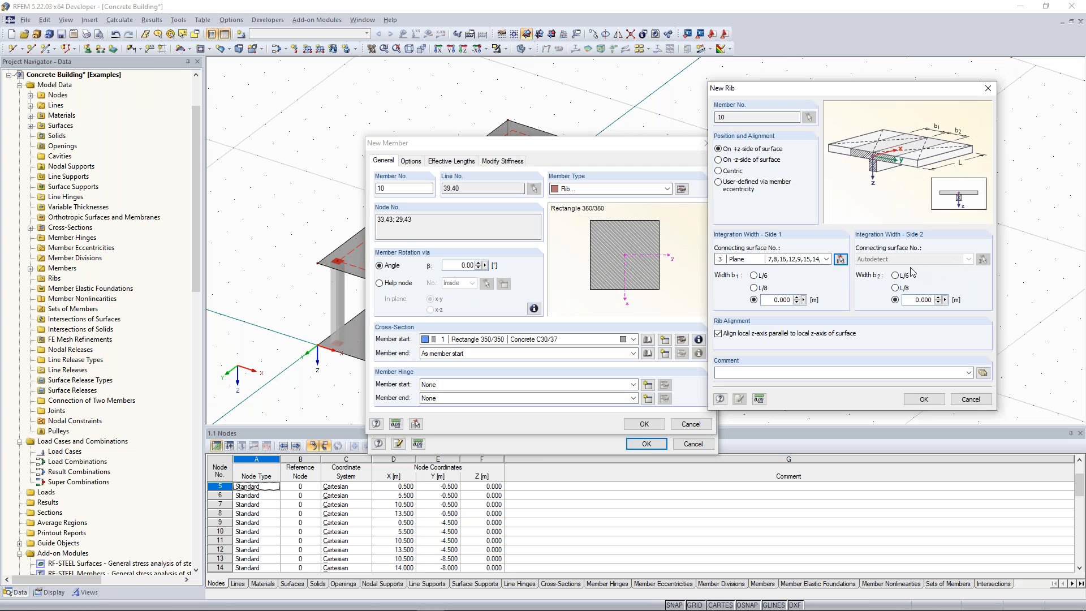
Step: Set the rib's integration widths on both sides to L/8 and assign the upper slab, surface 3, as the connecting surface for side 2
drag(860, 93, 843, 97)
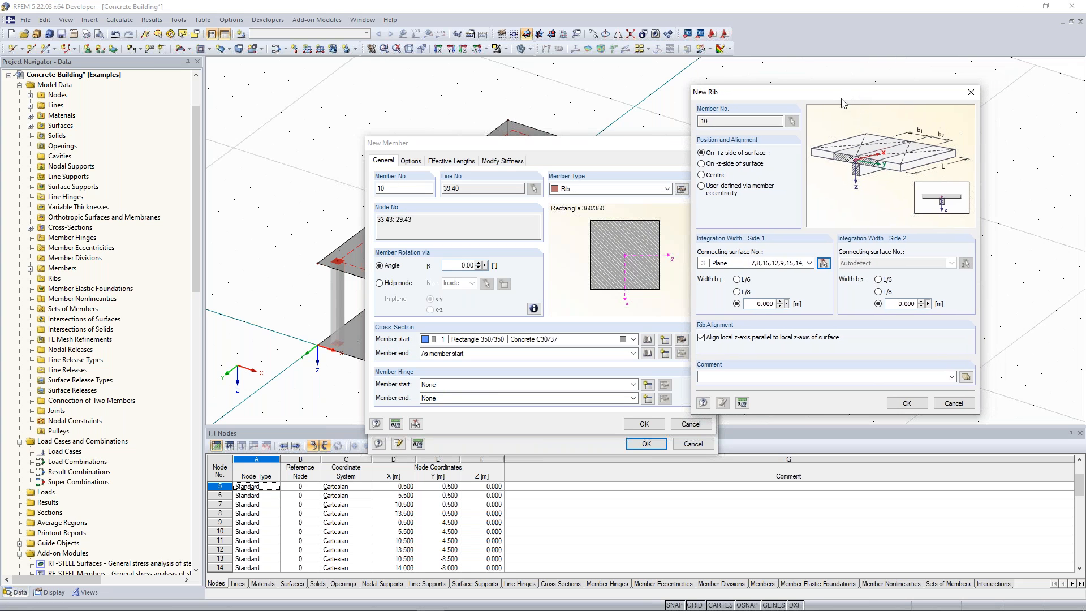
click(736, 292)
click(878, 291)
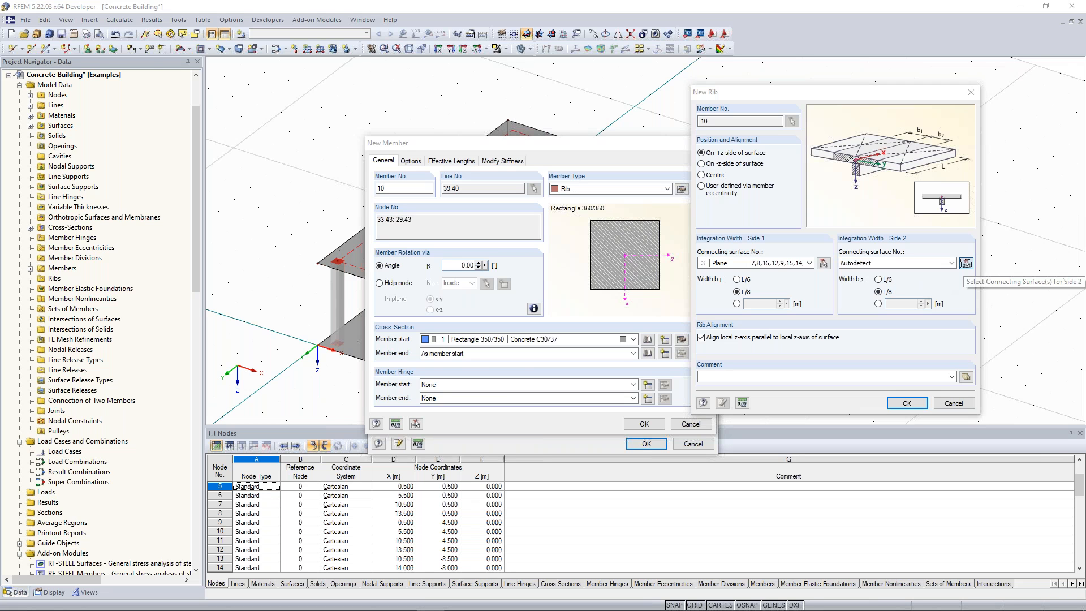
click(965, 264)
click(663, 261)
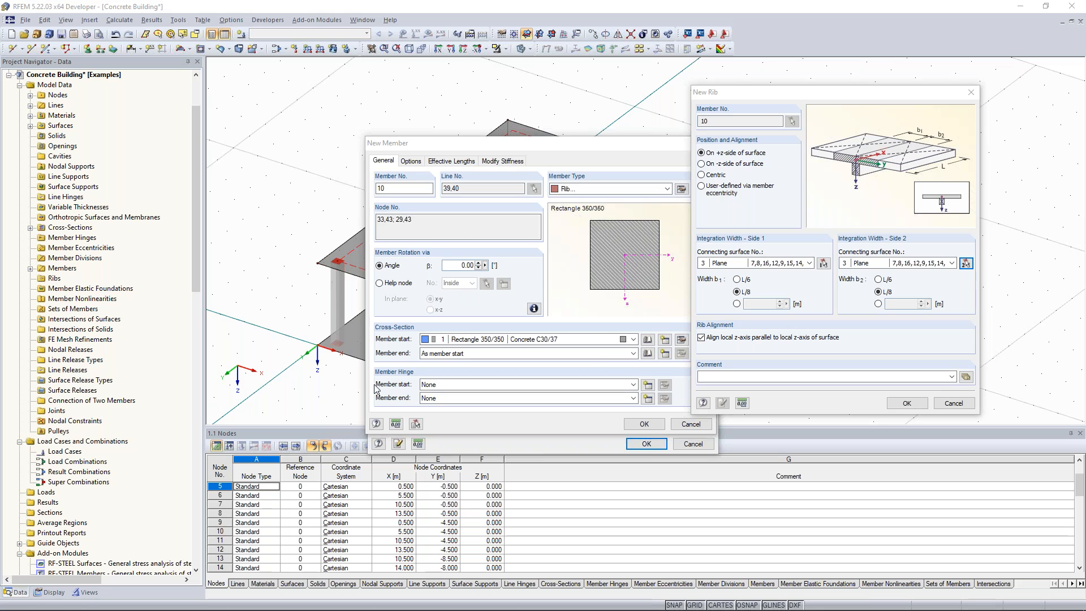
drag(783, 95, 748, 93)
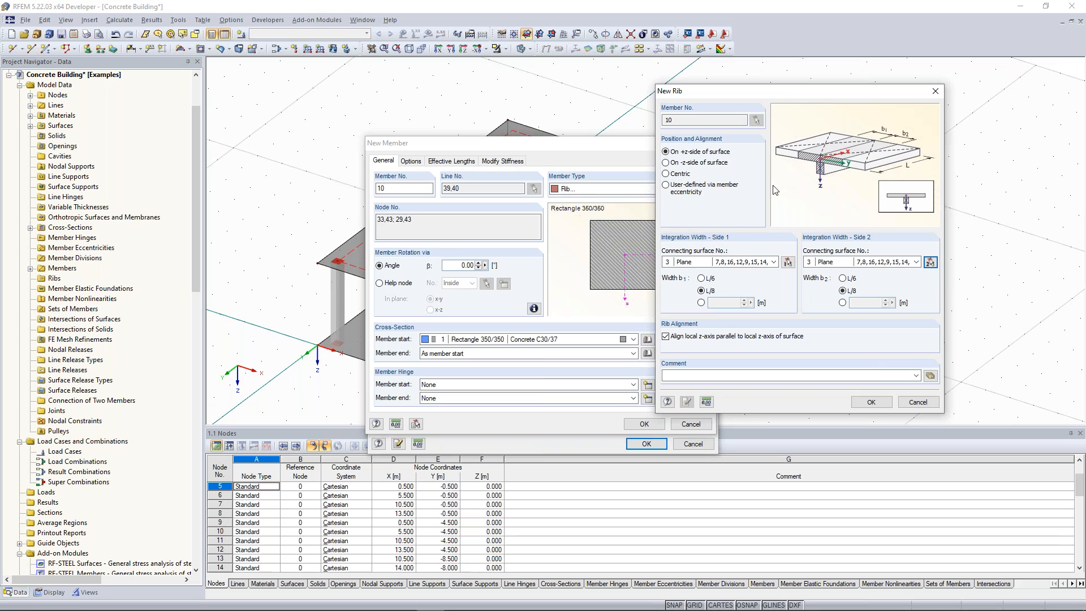
drag(775, 99, 752, 124)
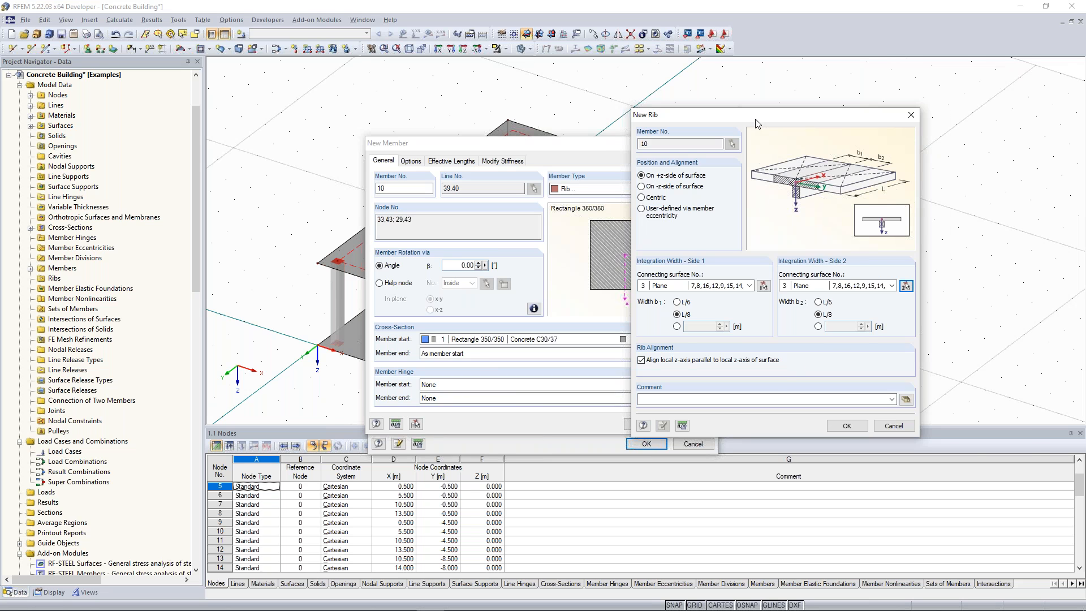
drag(761, 117, 873, 130)
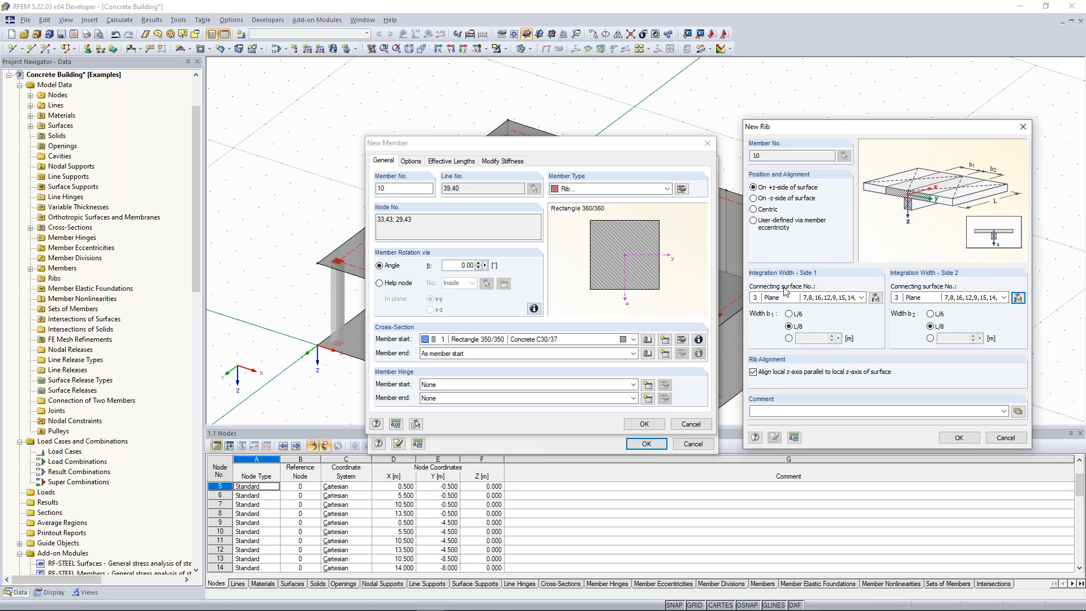
drag(827, 129, 800, 143)
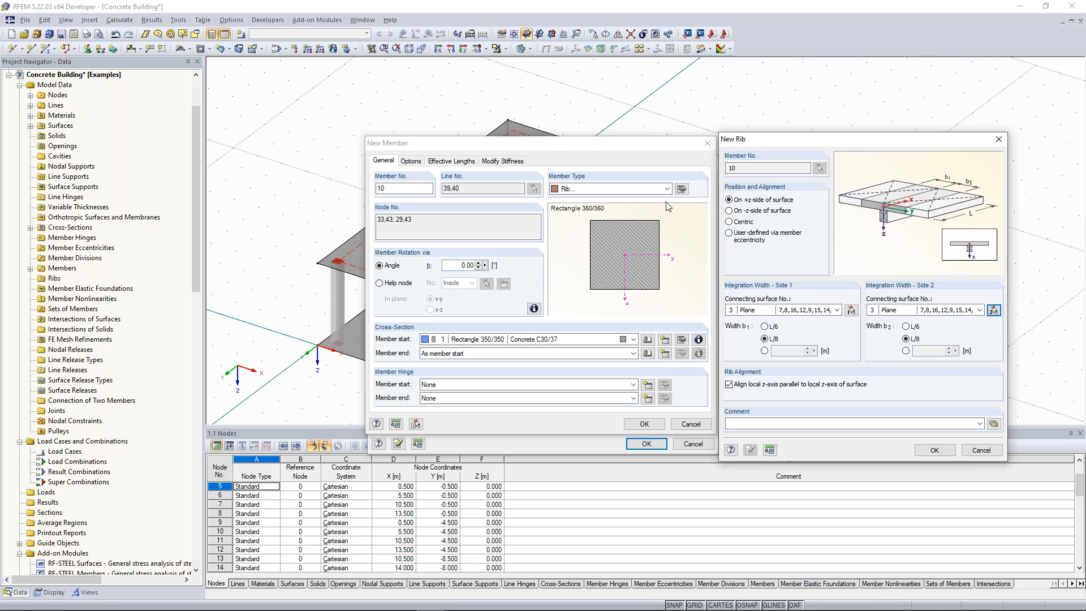
click(933, 450)
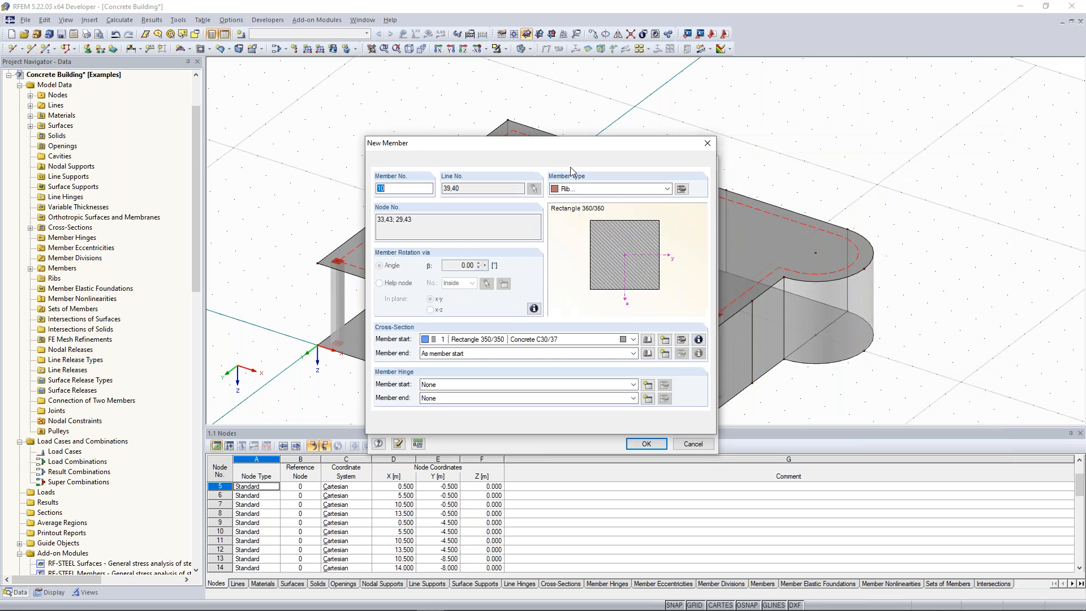
Step: Create a solid rectangular 200/150 mm cross-section in Concrete C30/37 for the rib and apply the member to both line segments
drag(567, 149, 468, 84)
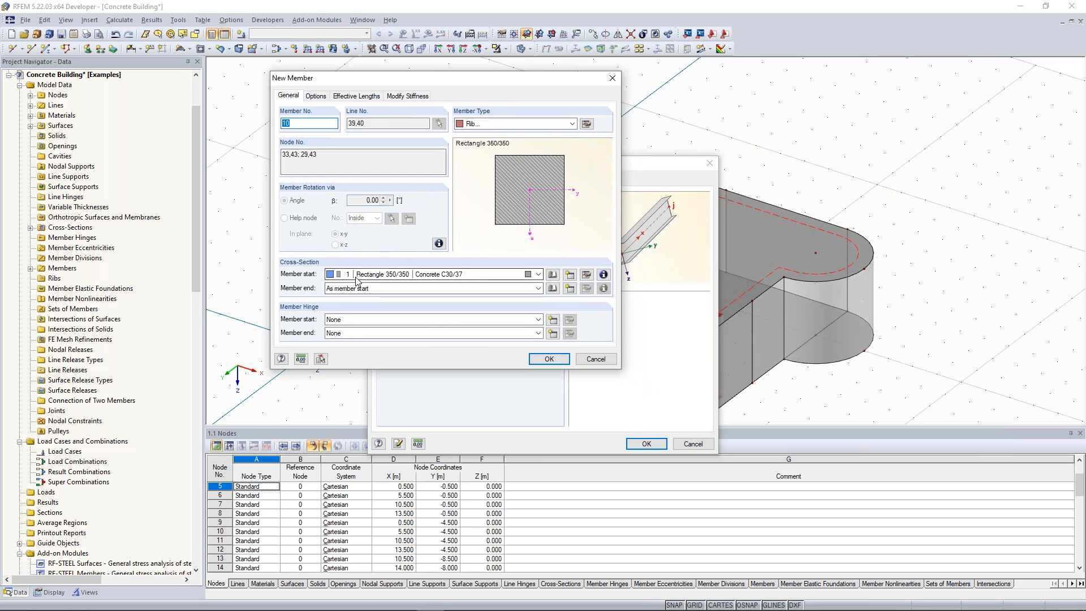
click(575, 278)
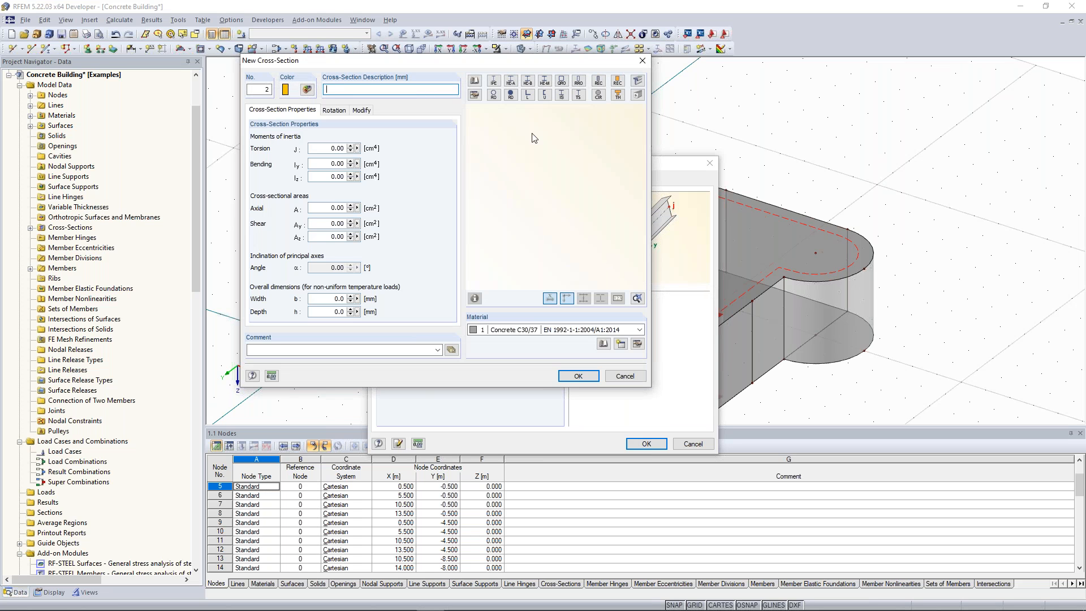
click(599, 83)
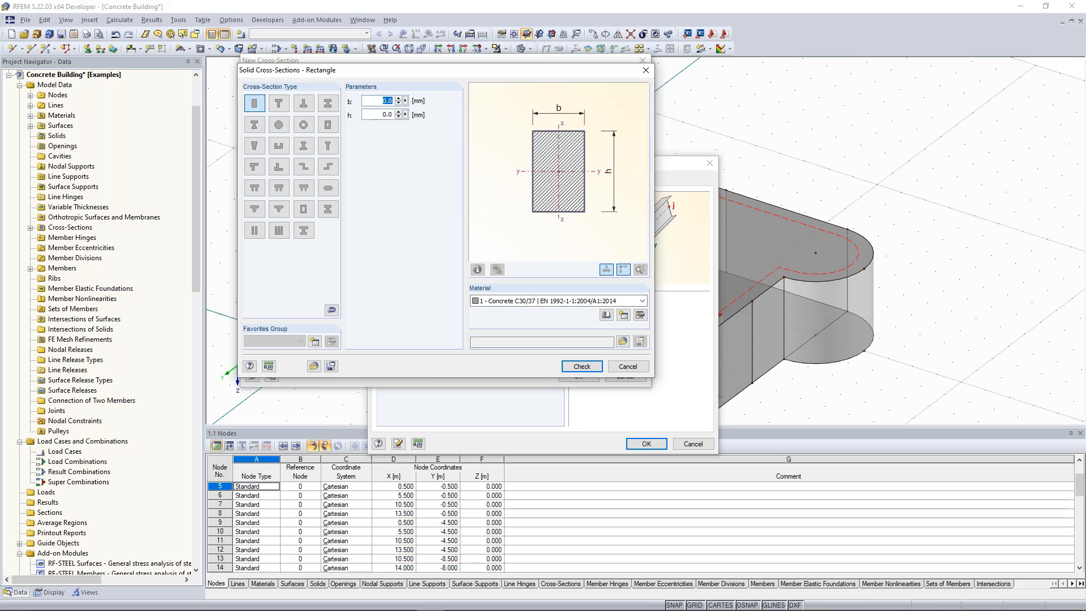
text(2)
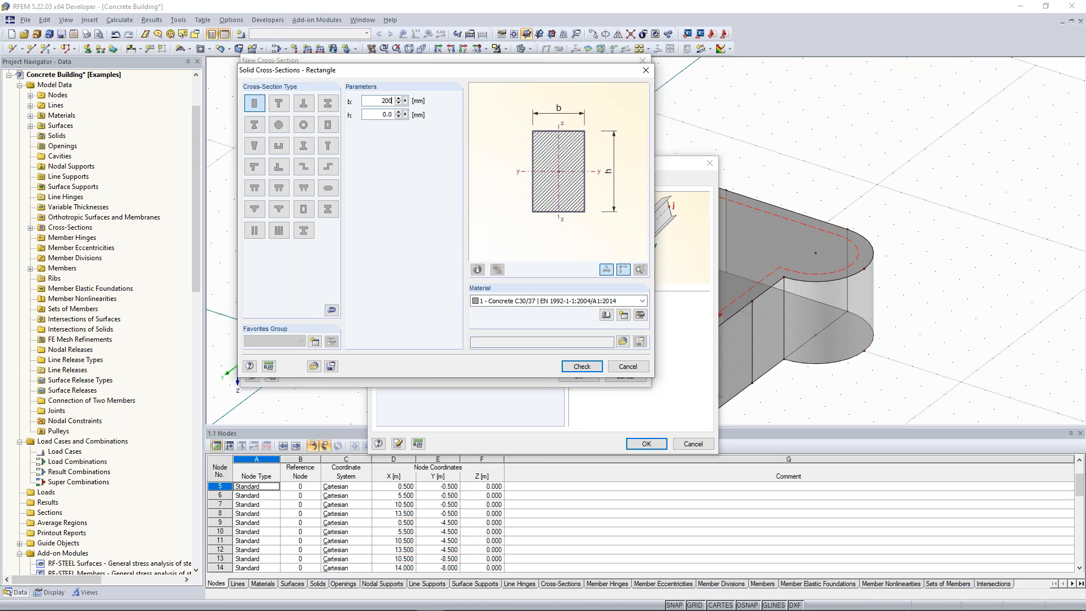
text(00)
key(Tab)
text(15)
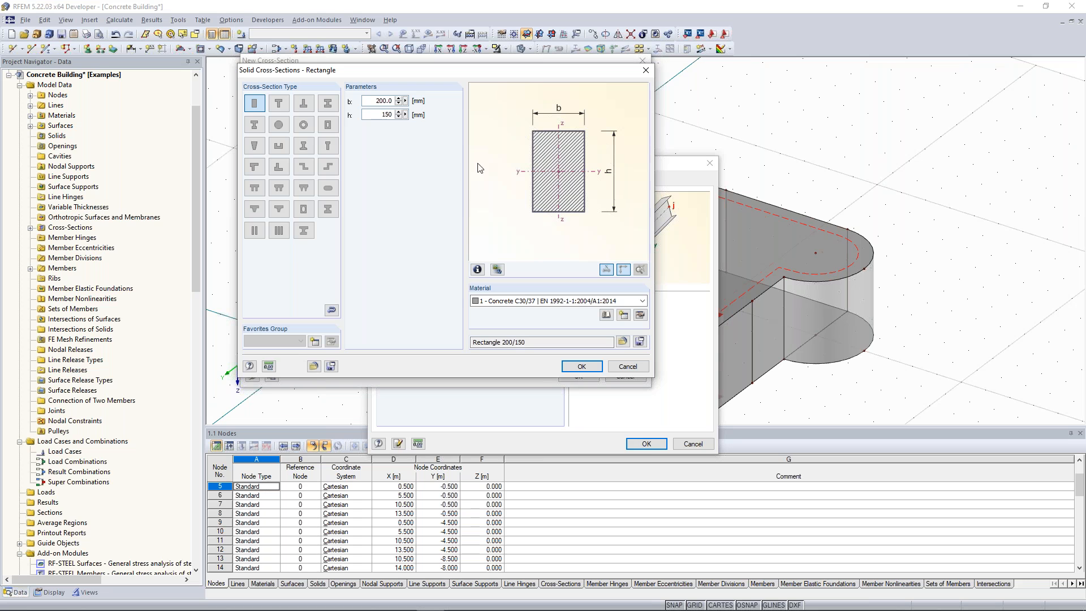
click(582, 368)
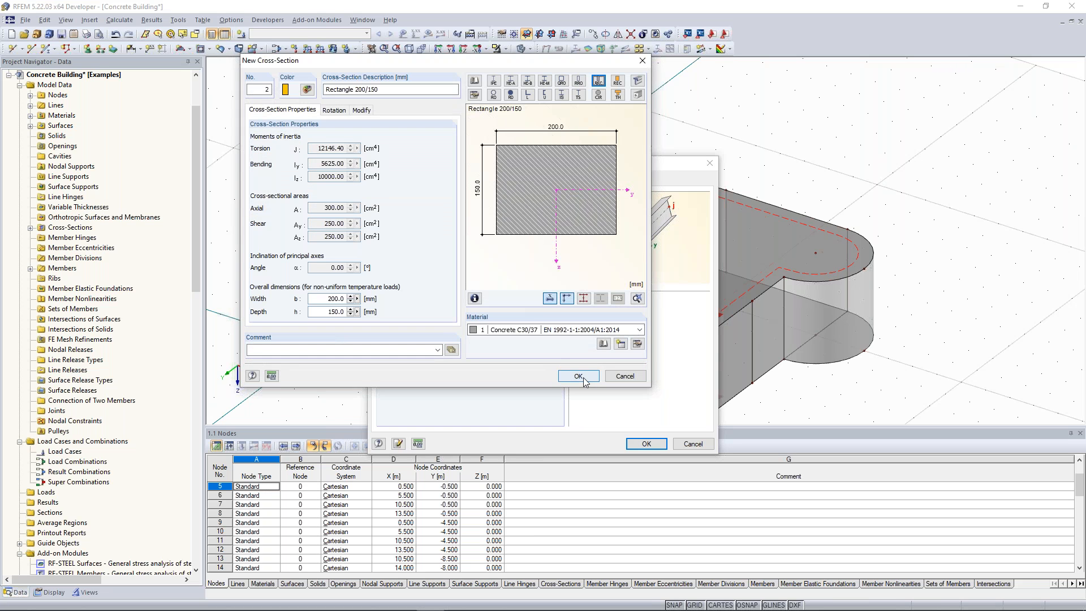
click(582, 376)
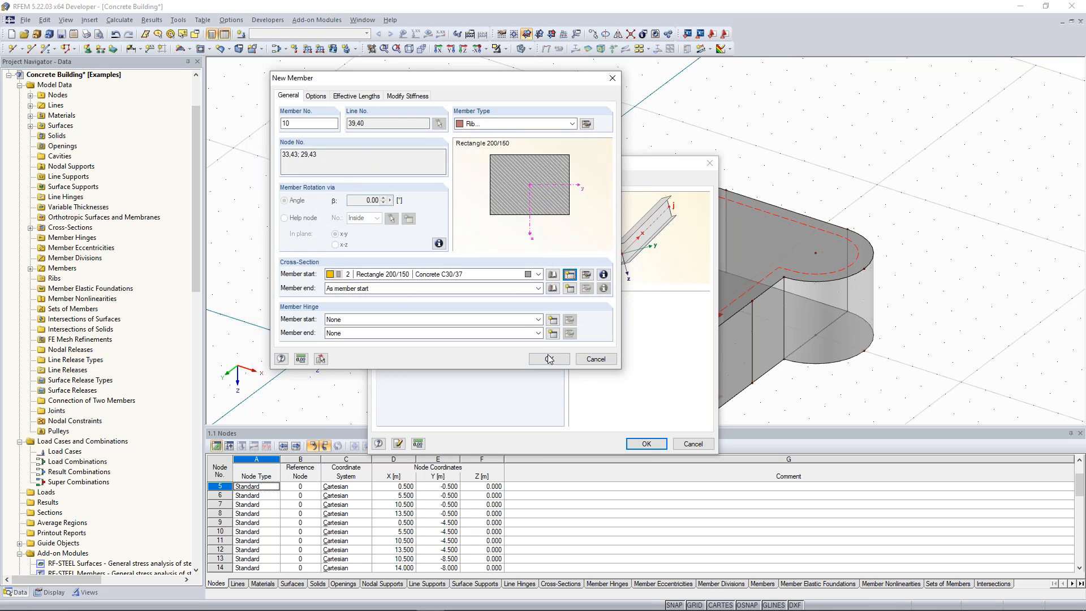
click(550, 361)
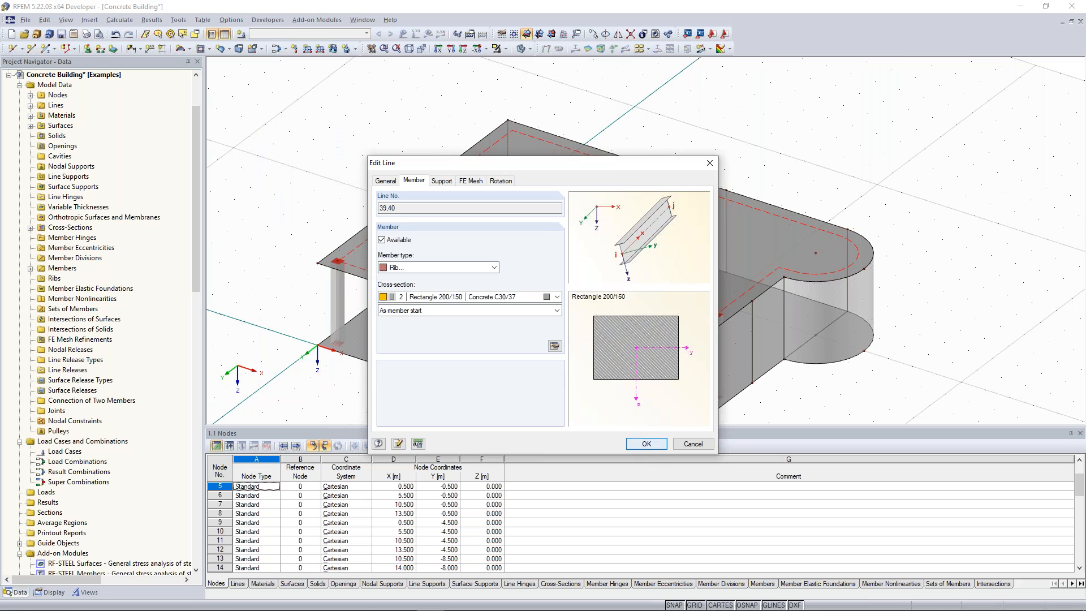
click(646, 444)
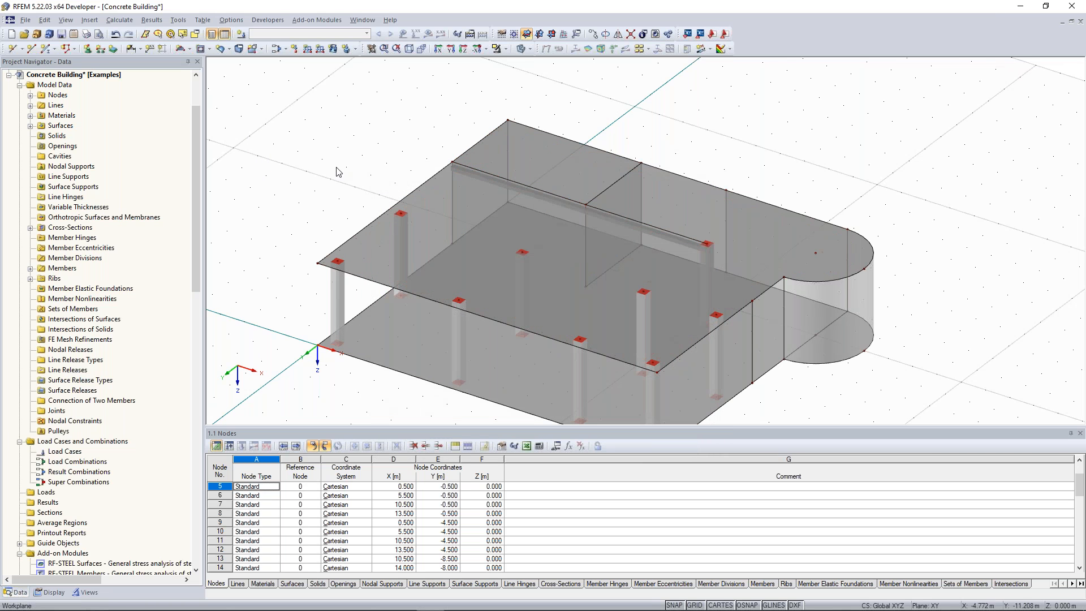
Step: Set the solid model rendering of surfaces to Filled incl. thickness with edges to check the rib beneath the slab
ctrl+middle_drag(416, 236, 386, 254)
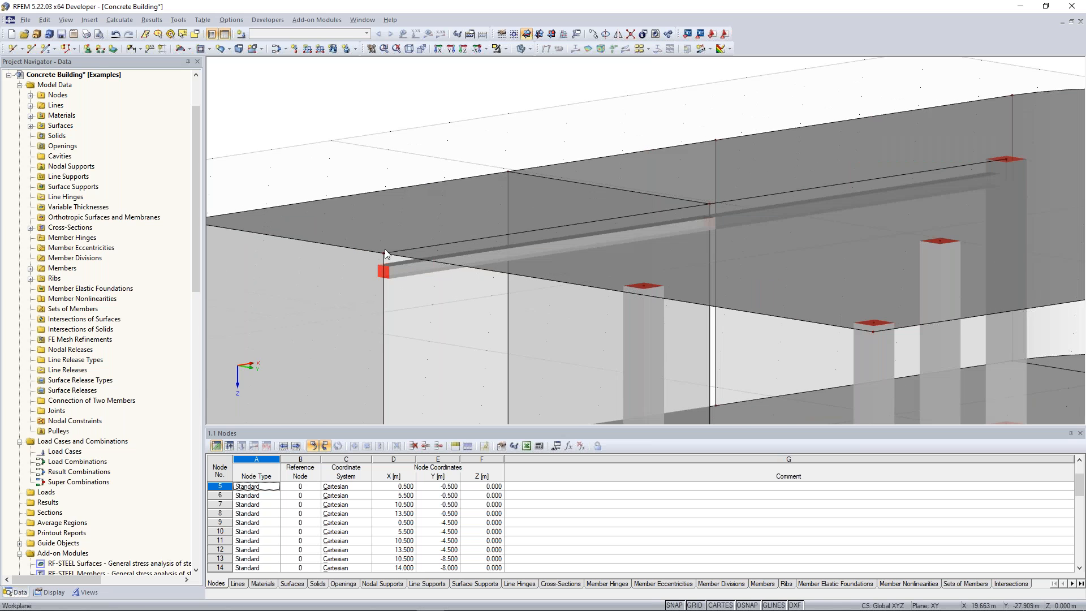
ctrl+middle_drag(384, 252, 296, 253)
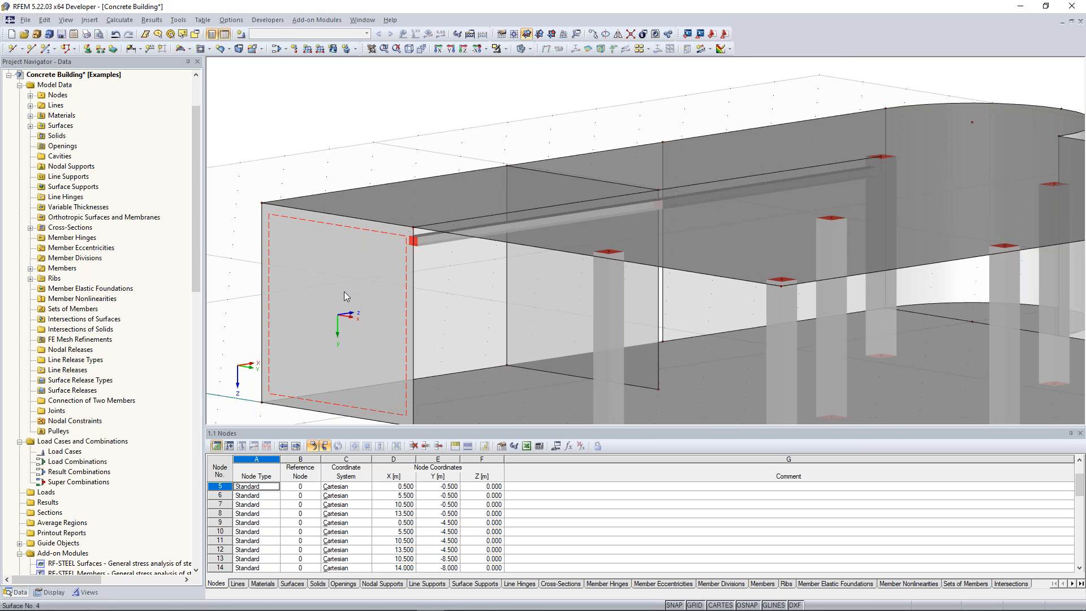
click(63, 592)
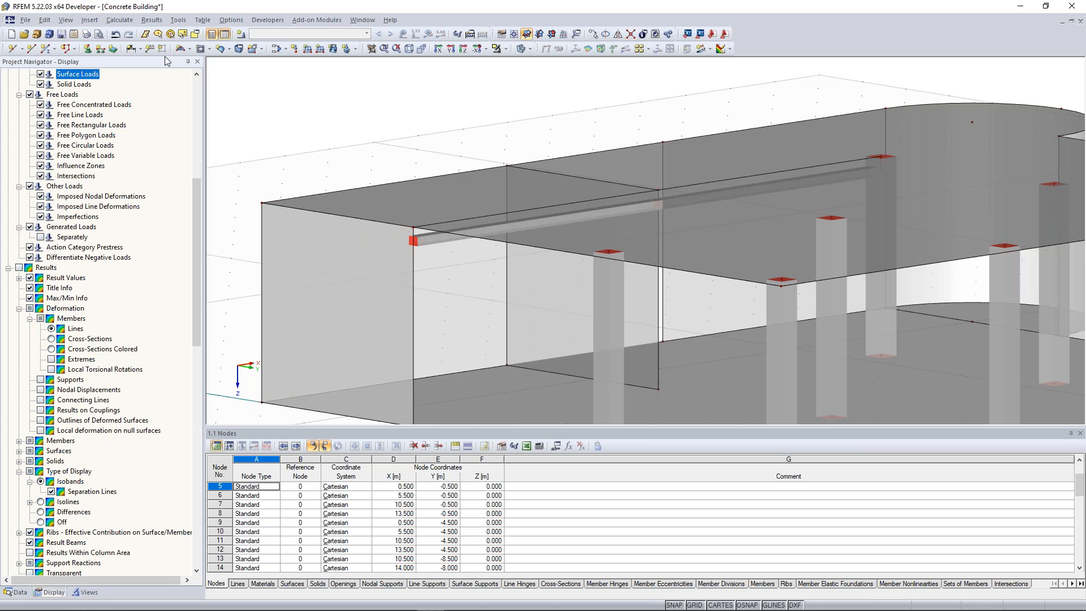
drag(197, 246, 195, 467)
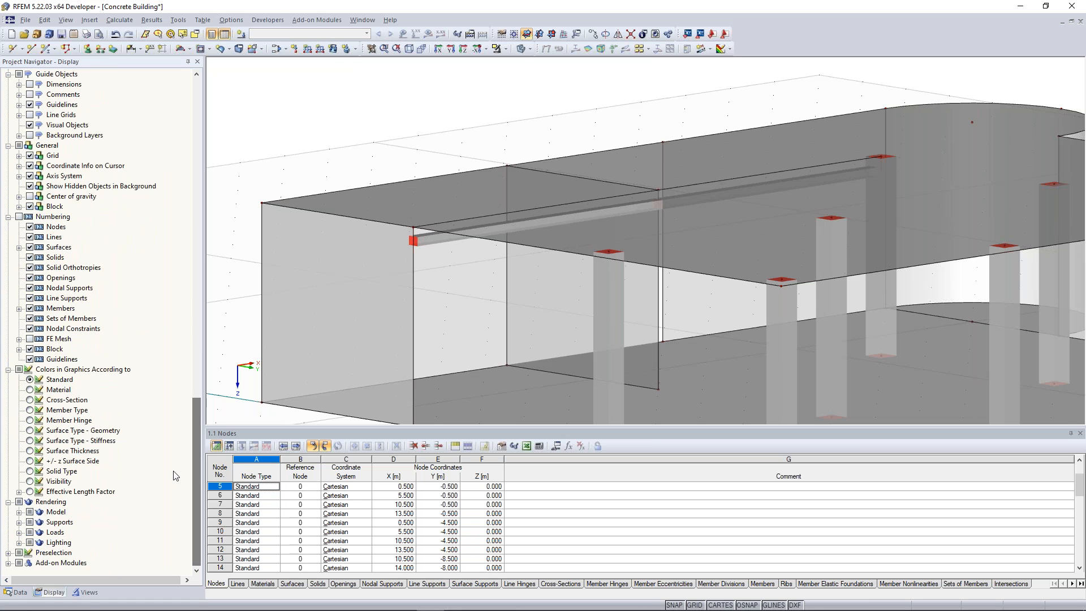
click(19, 511)
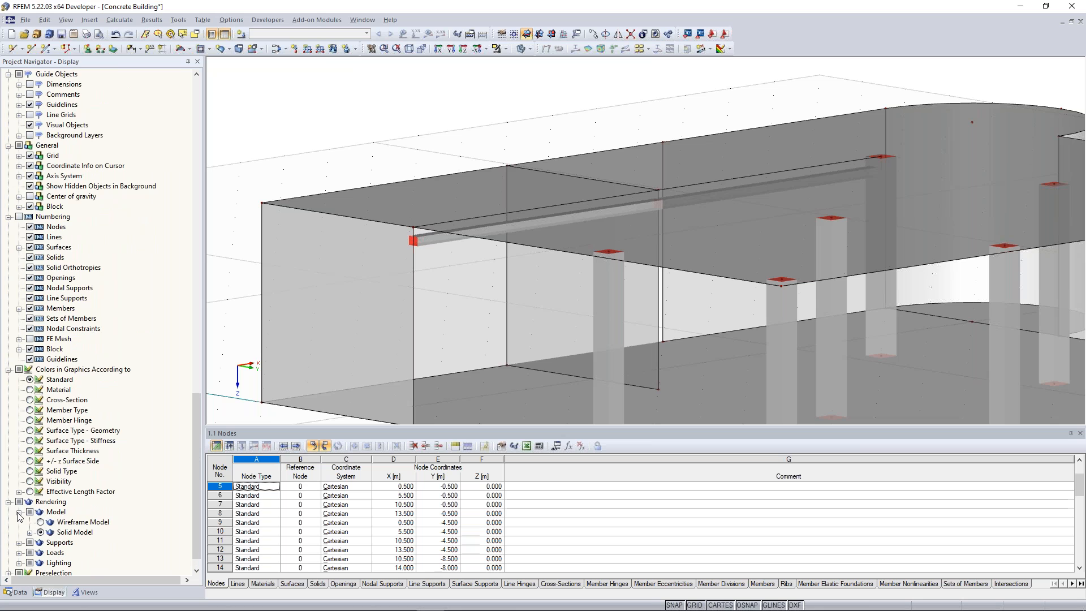
scroll(31, 512, down, 1)
click(31, 513)
scroll(31, 513, down, 2)
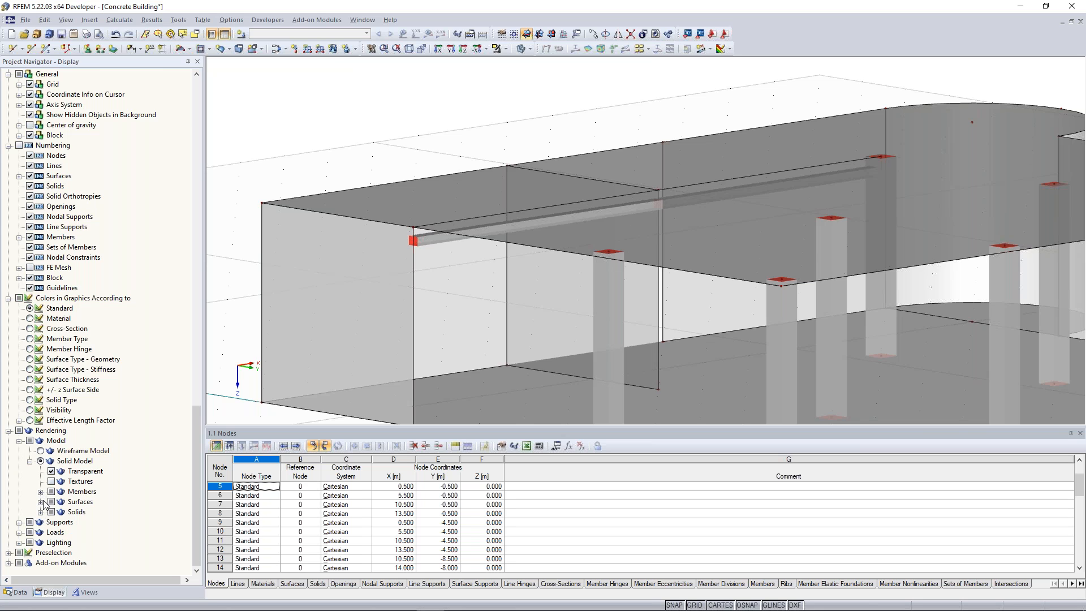
click(41, 502)
click(62, 501)
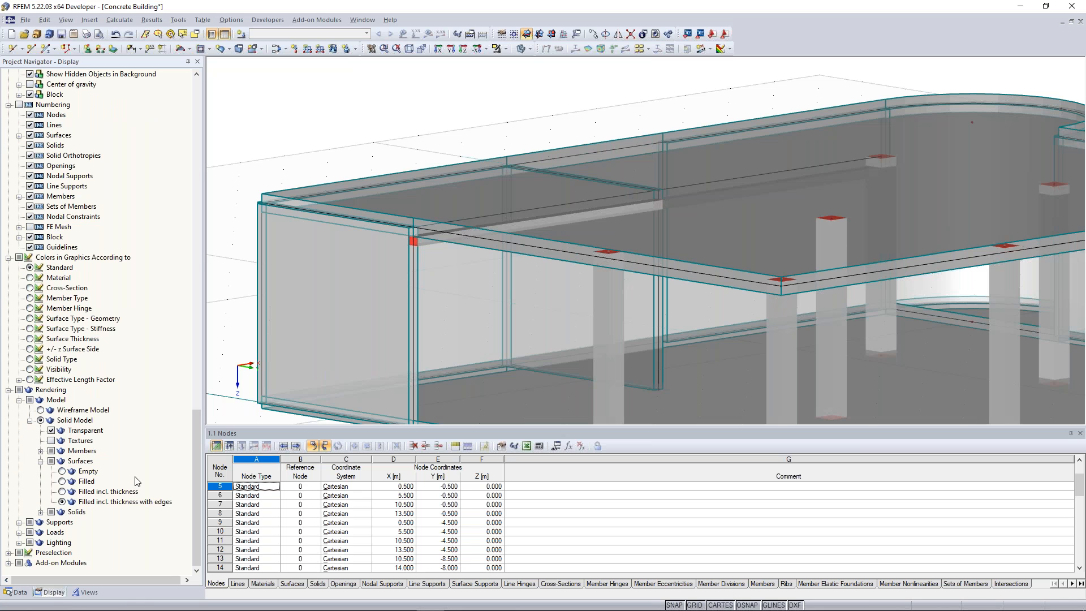
Step: Examine the rib's position relative to the slab thickness and side wall, and return the surface rendering to Filled
ctrl+middle_drag(428, 136, 417, 126)
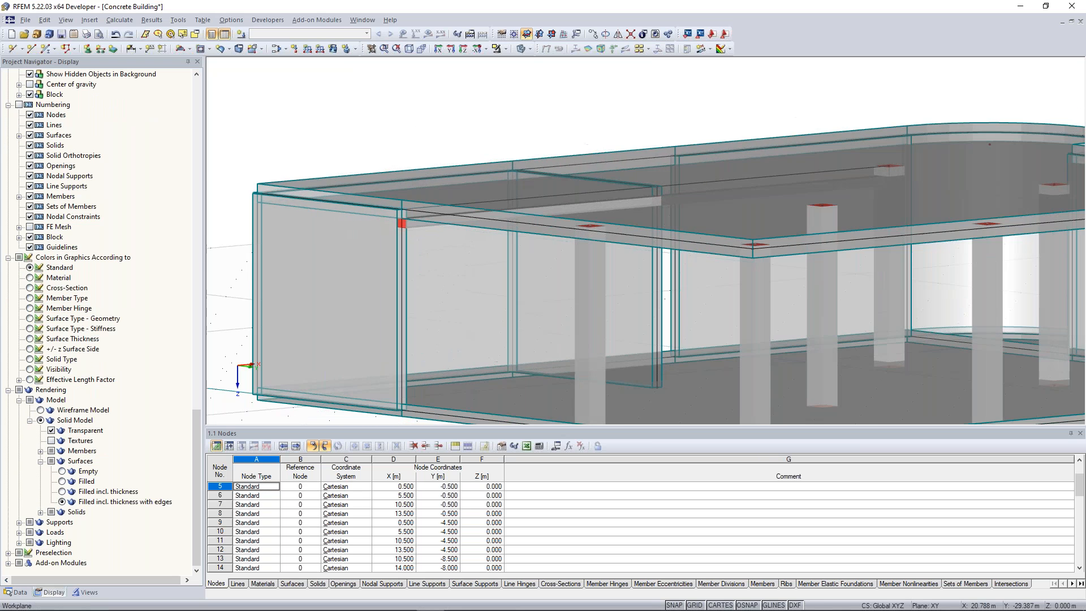
scroll(407, 146, up, 3)
ctrl+middle_drag(431, 173, 430, 142)
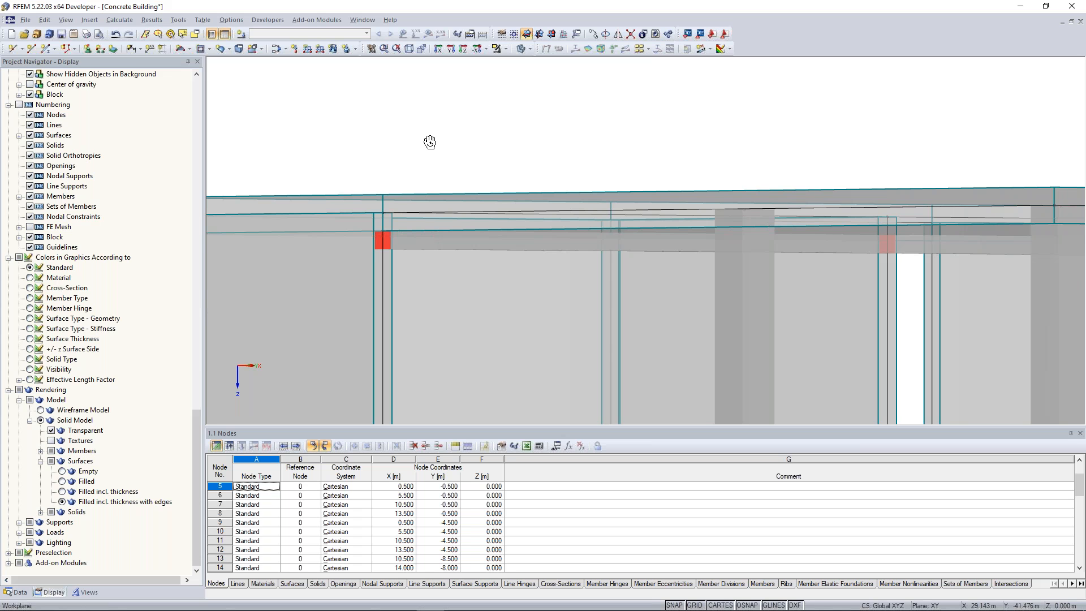
ctrl+middle_drag(430, 142, 395, 142)
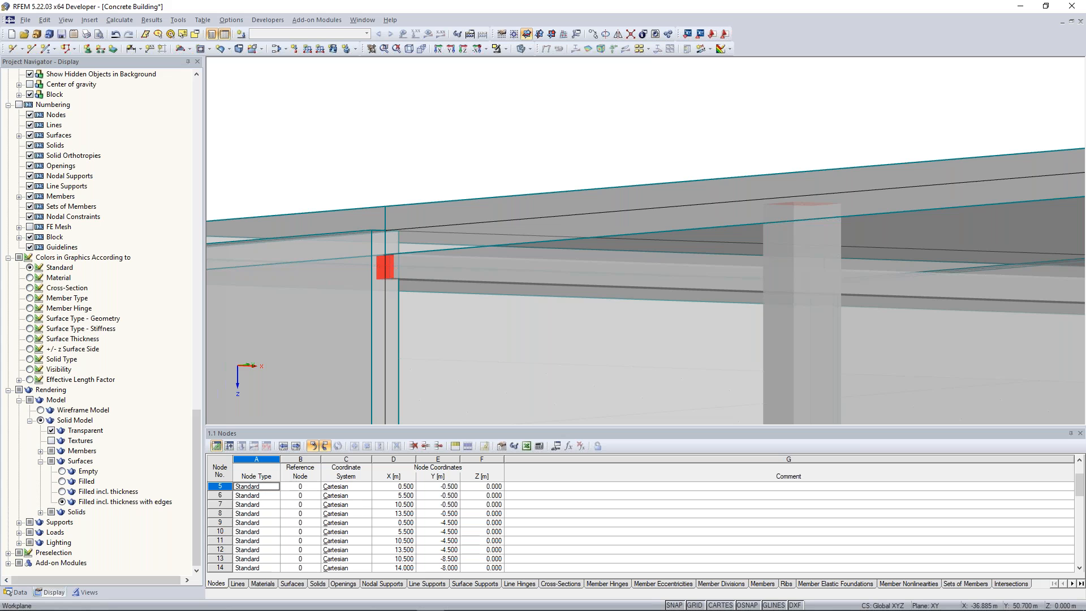
ctrl+middle_drag(538, 152, 413, 202)
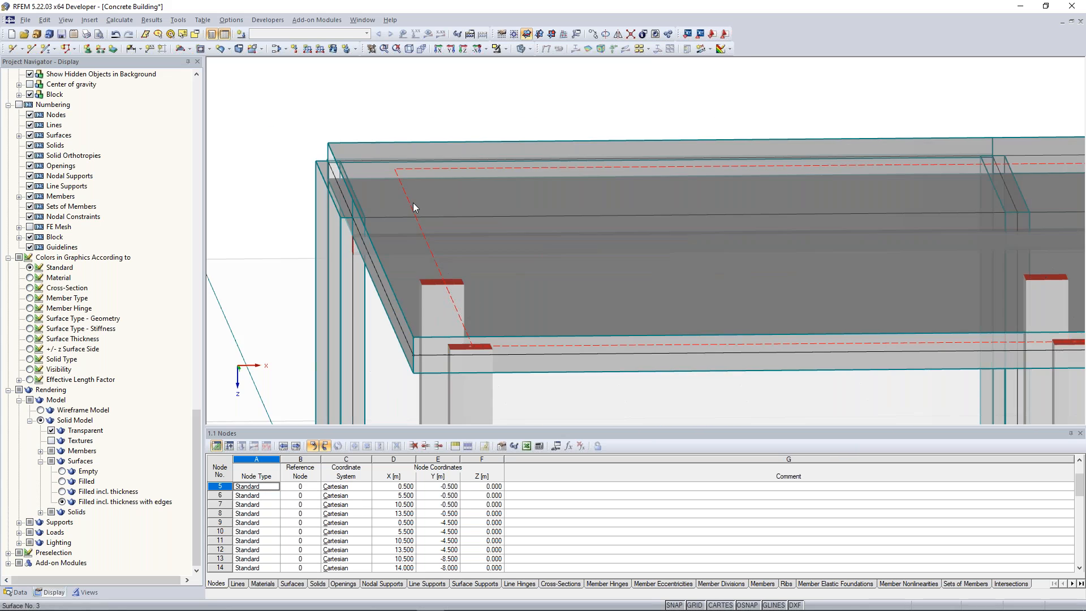
scroll(413, 202, down, 4)
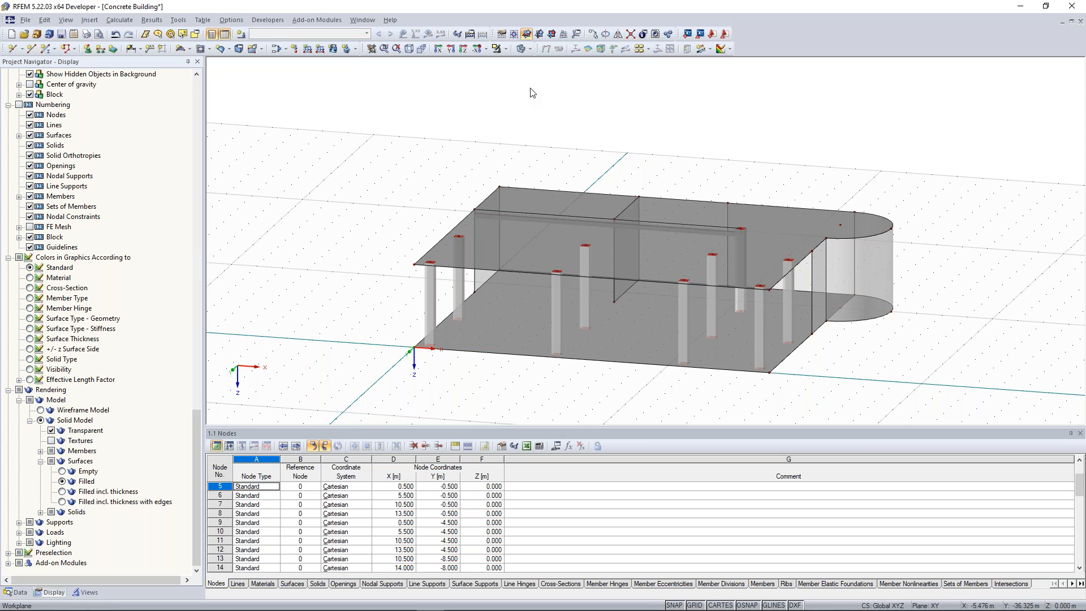
ctrl+middle_drag(338, 259, 557, 305)
ctrl+middle_drag(583, 379, 681, 312)
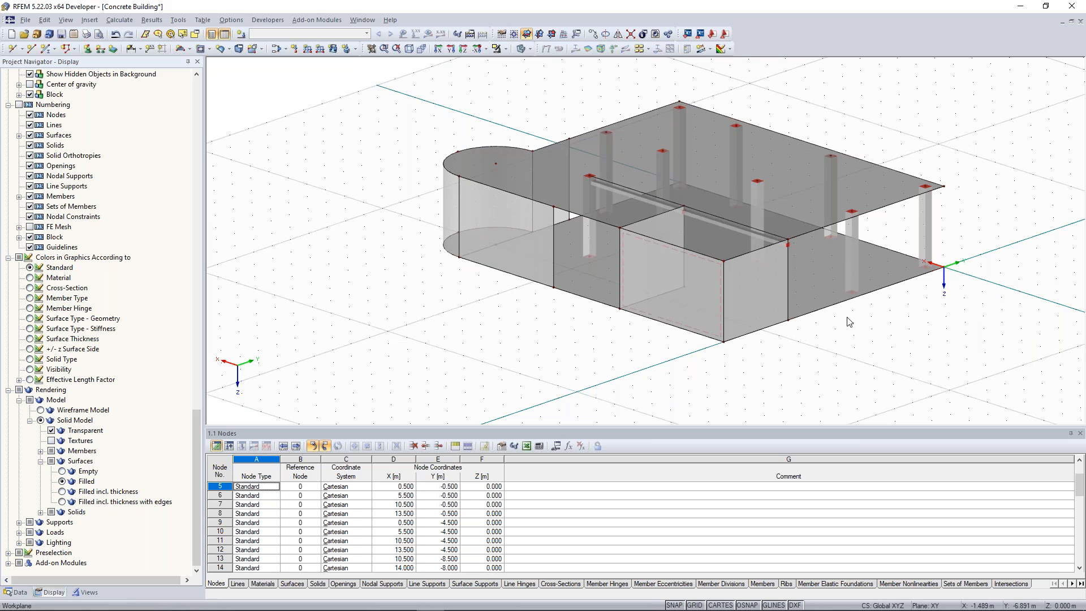
Step: Move the work plane origin to the lower corner node 3 of the side wall and set the XZ work plane
scroll(788, 320, down, 2)
middle_drag(771, 339, 693, 323)
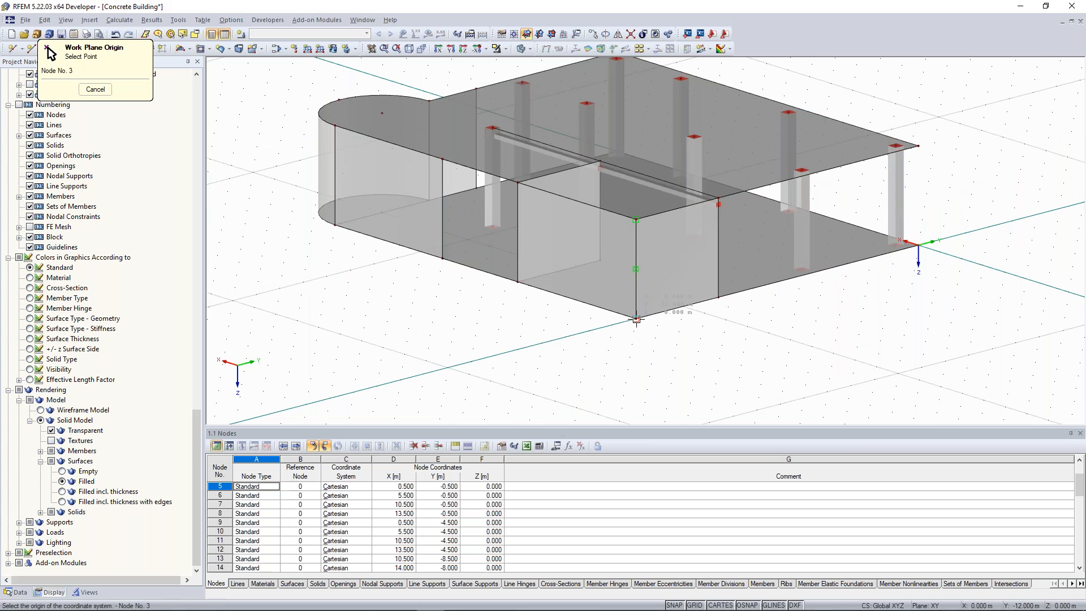
click(637, 319)
scroll(636, 319, down, 3)
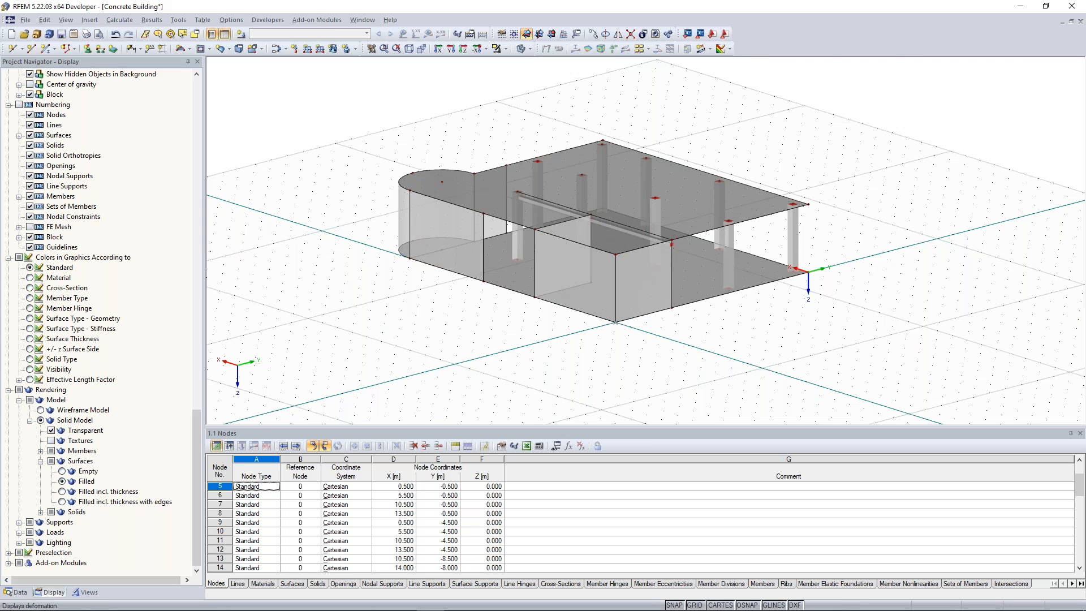
click(543, 35)
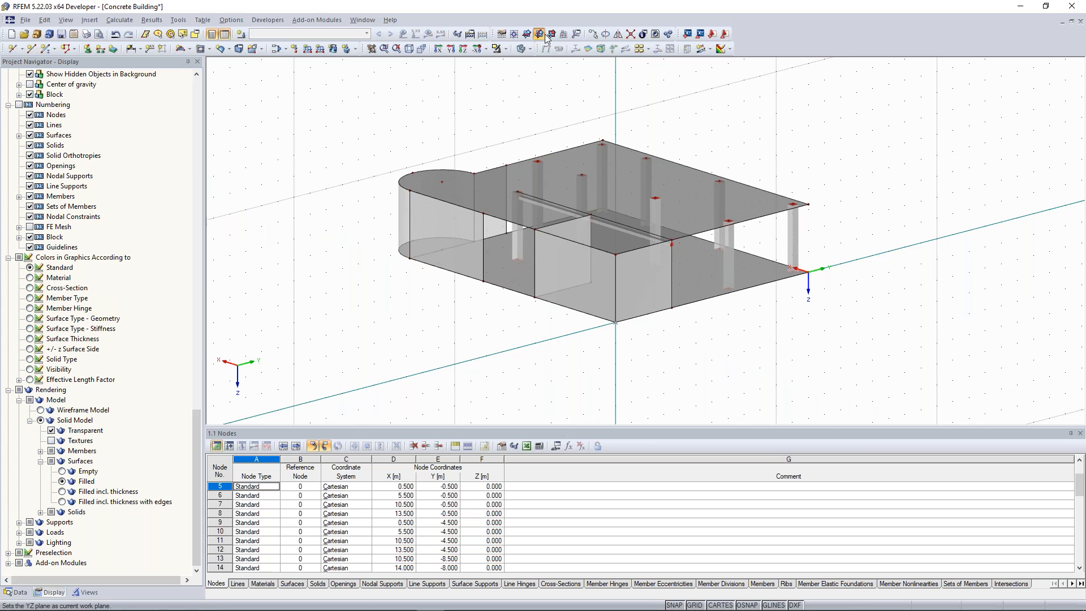
click(552, 35)
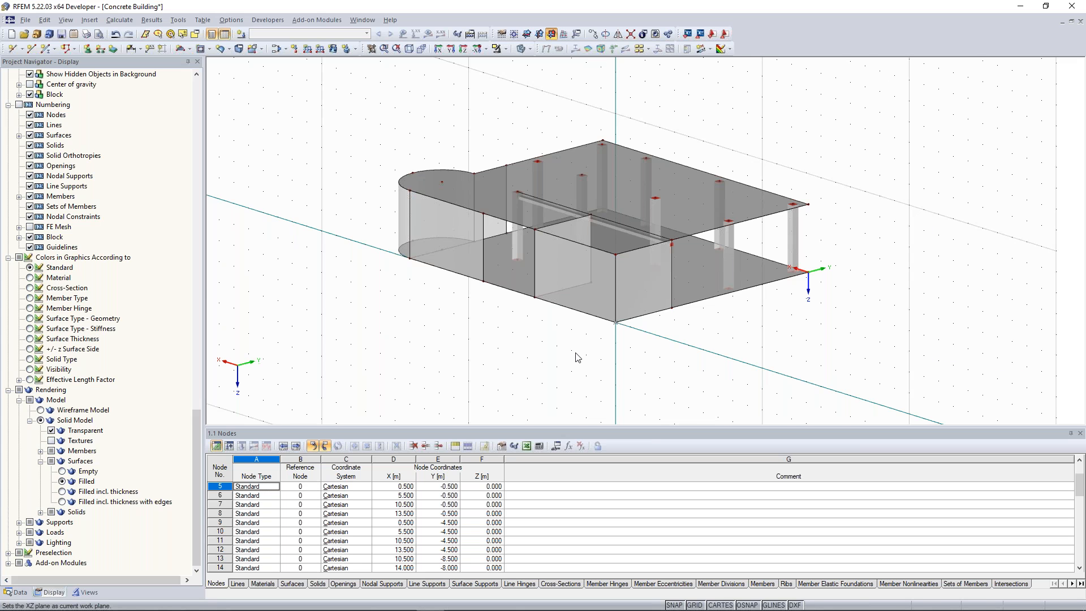
scroll(576, 356, up, 4)
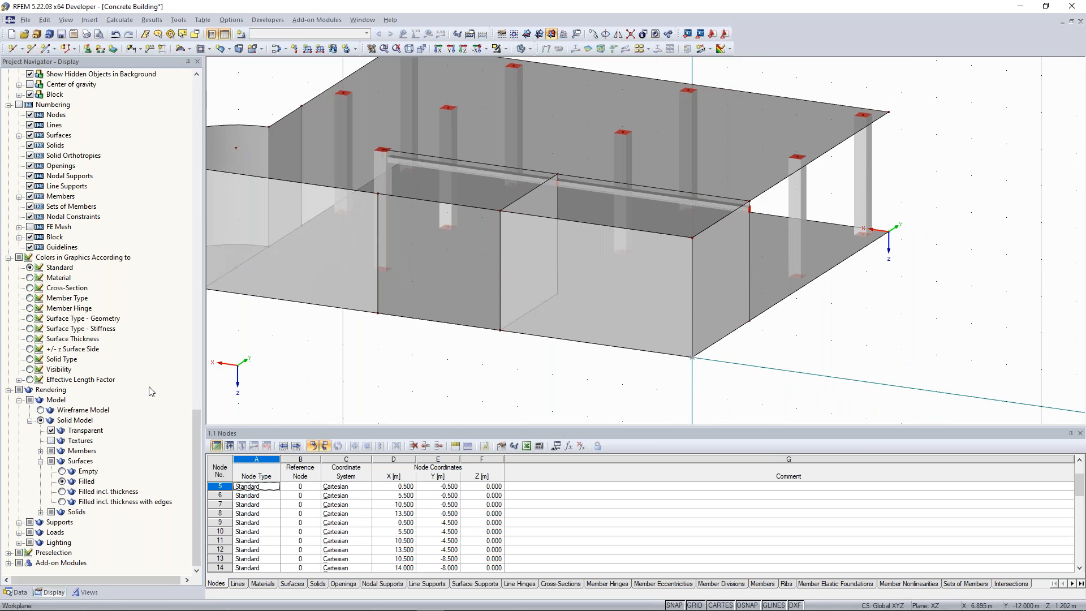
Step: Create a standard node on the side wall at X 5, Y 0, Z -2.5 m relative to the grid origin
scroll(150, 390, up, 20)
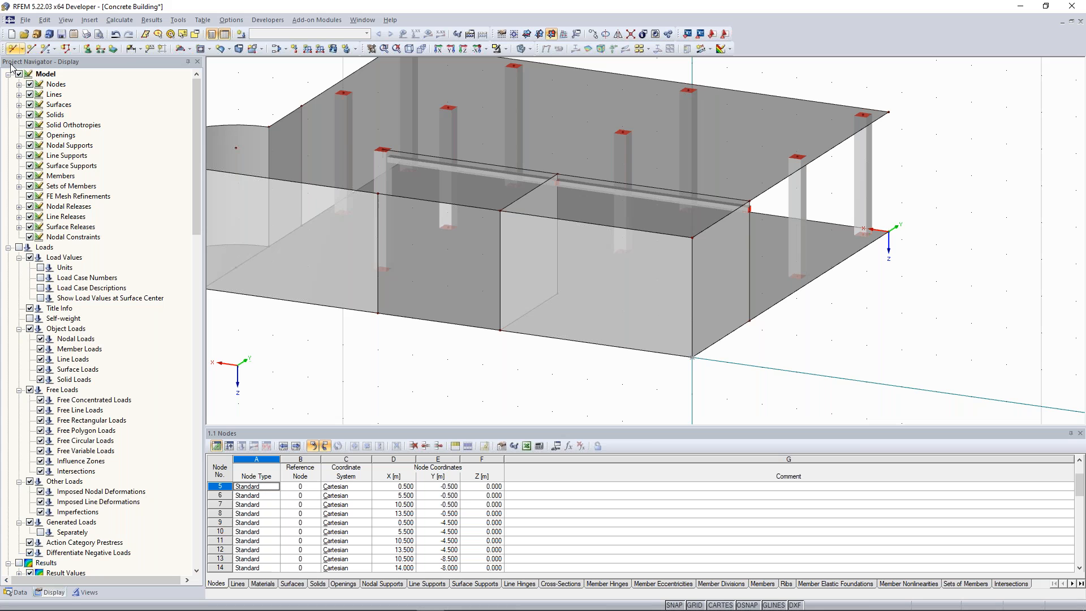
click(22, 49)
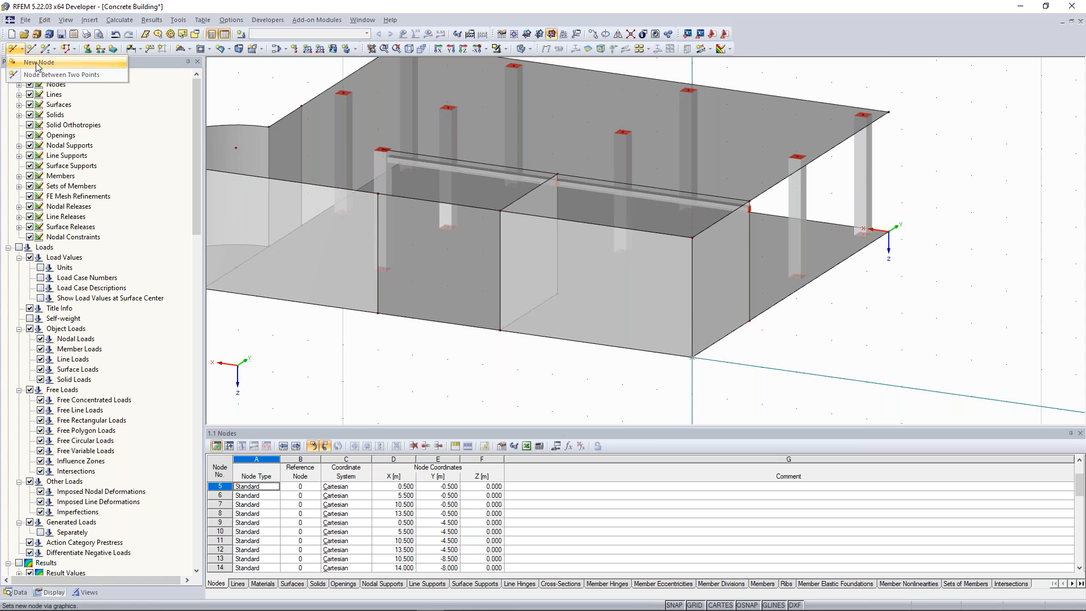
click(36, 63)
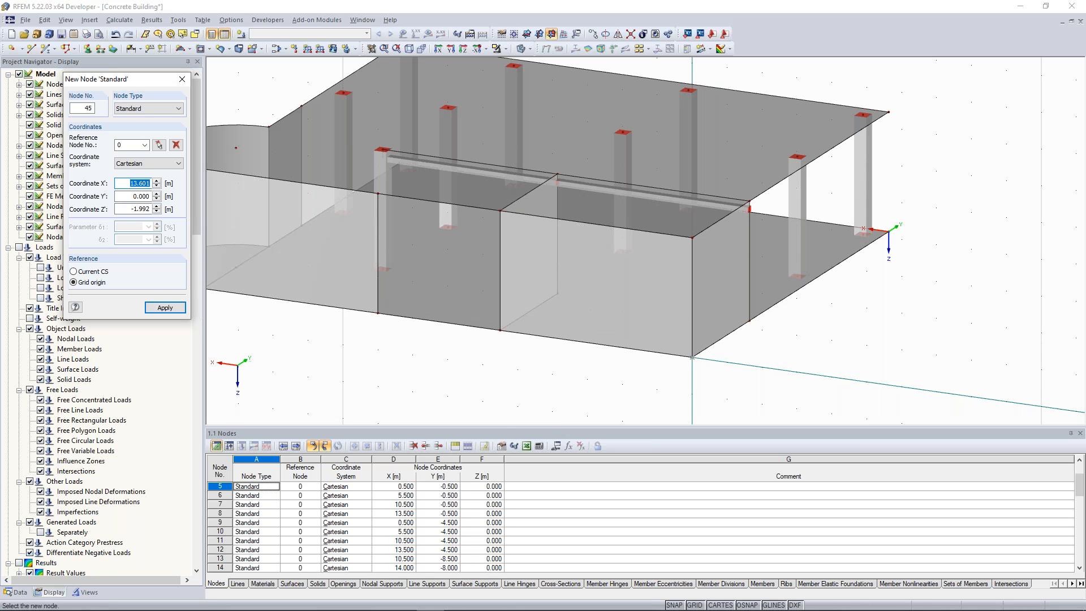
text(5)
key(Tab)
key(Tab)
text(-)
text(2,5)
key(shift+Tab)
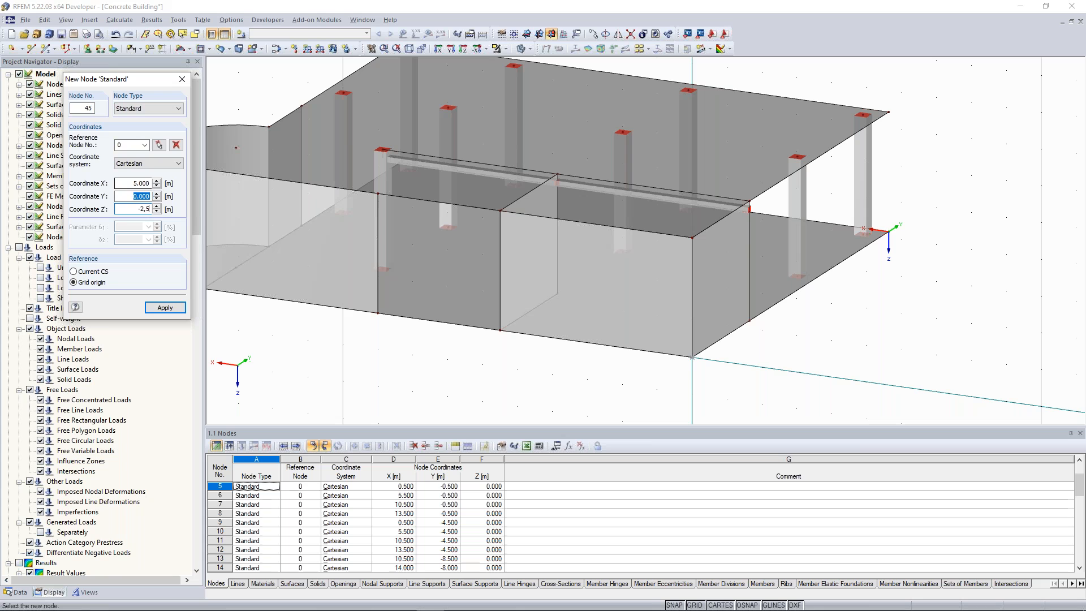
key(Return)
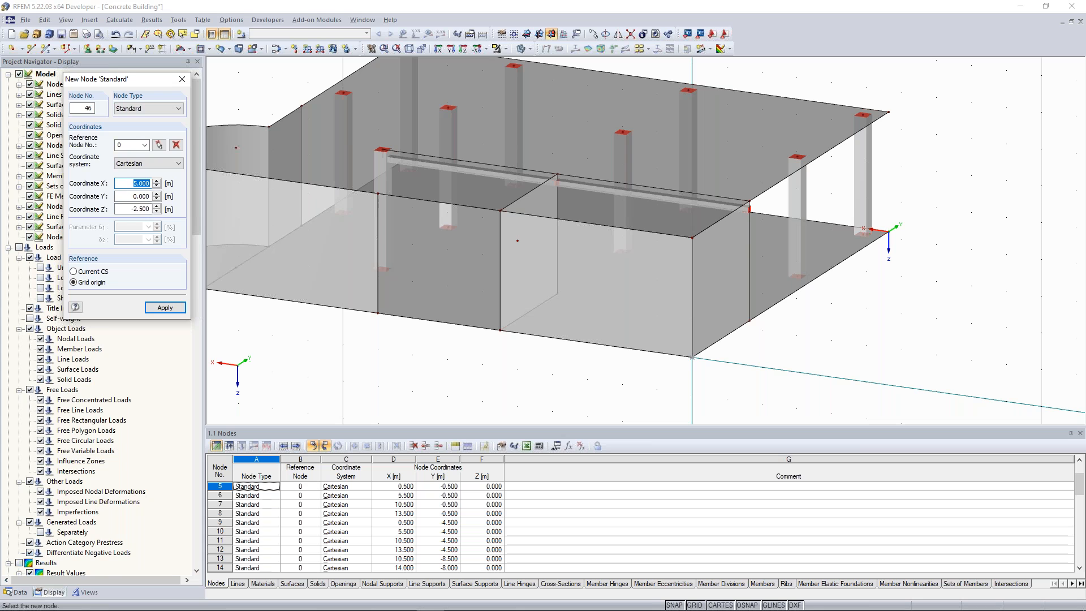
Step: Add a second node on the side wall at X 1.5 and Y 0 m for the opposite lower corner of the window opening
text(1,5)
key(Tab)
text(0)
key(Tab)
key(BackSpace)
key(Return)
click(89, 272)
click(84, 281)
click(159, 144)
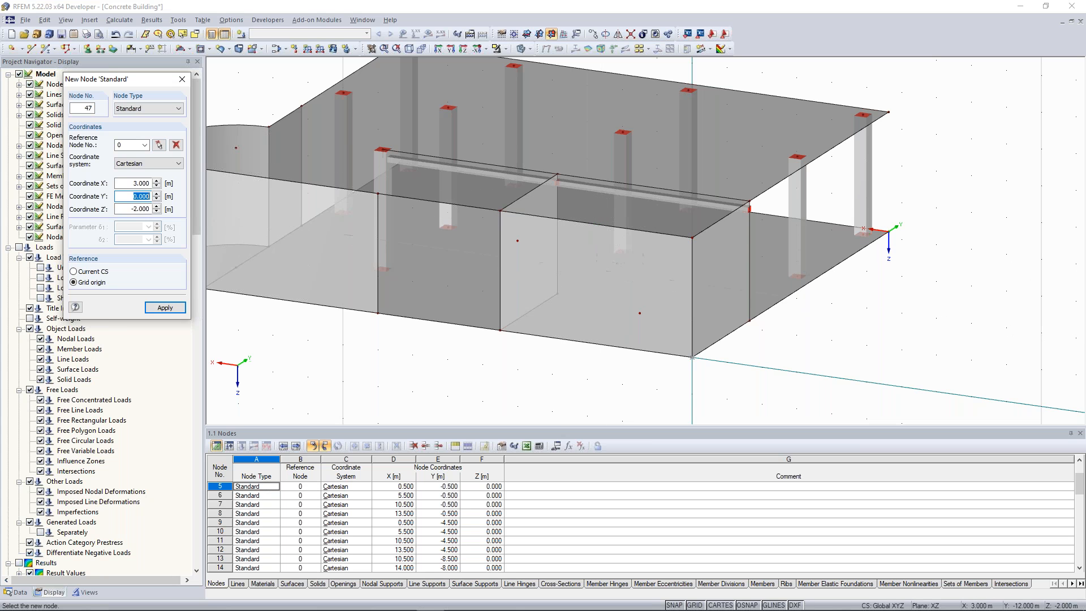
key(Escape)
Step: Create a rectangular opening in the side wall spanning diagonally between the two new nodes
scroll(398, 130, down, 1)
middle_drag(398, 130, 431, 152)
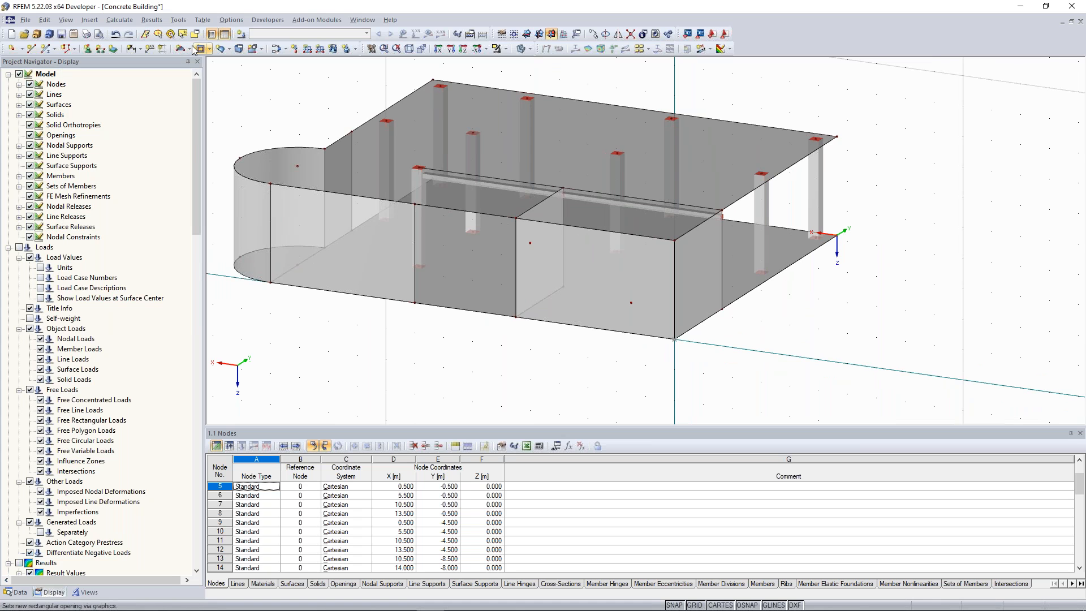
click(209, 49)
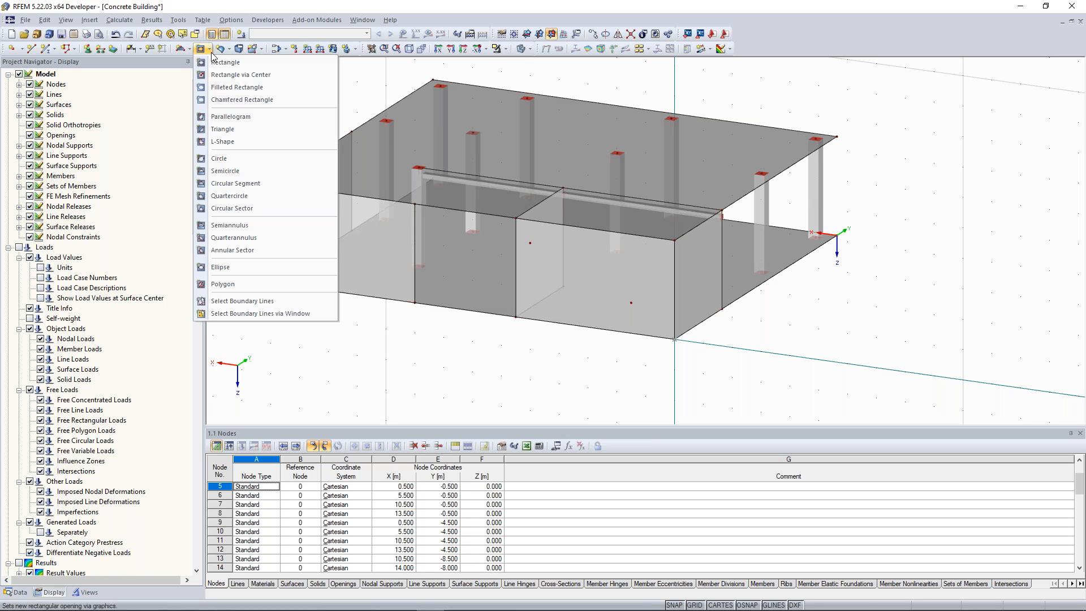
click(223, 62)
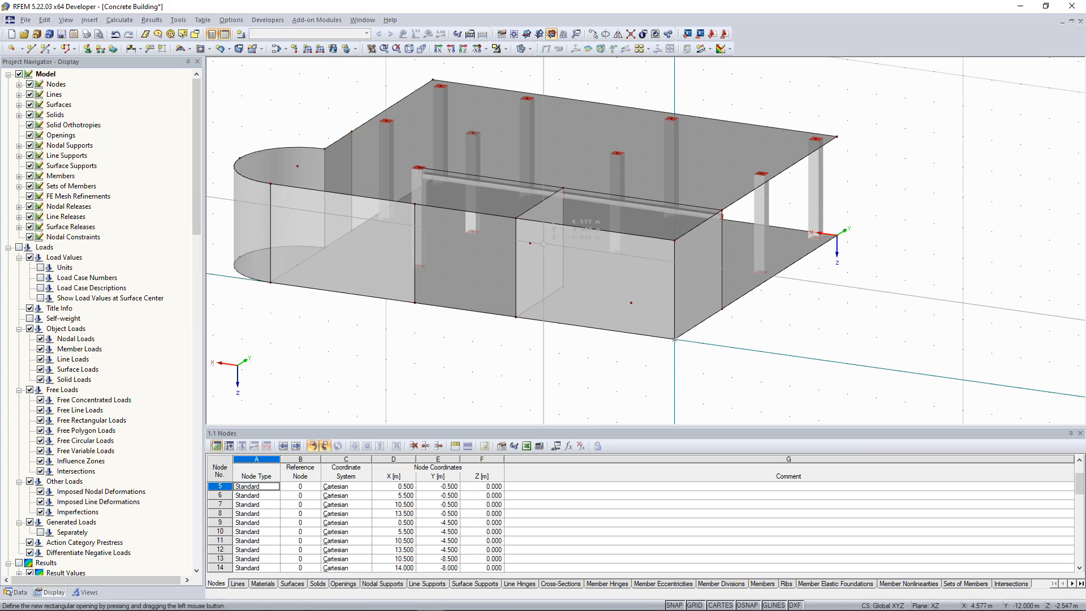
drag(529, 243, 632, 304)
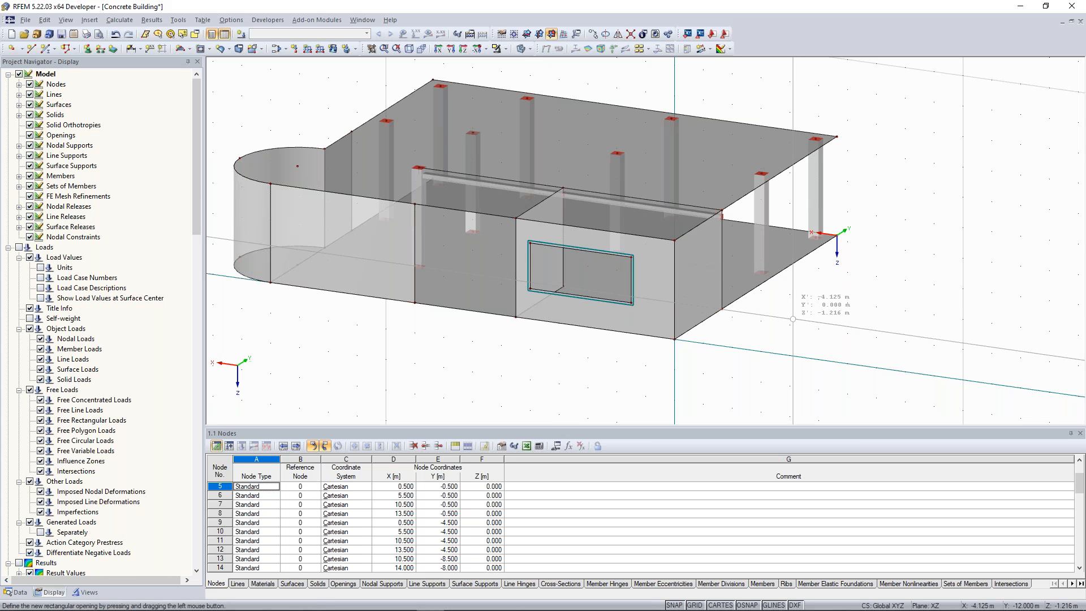
Step: Return the work plane to the XY plane with its origin at the global model origin
scroll(737, 299, down, 4)
ctrl+middle_drag(784, 282, 449, 242)
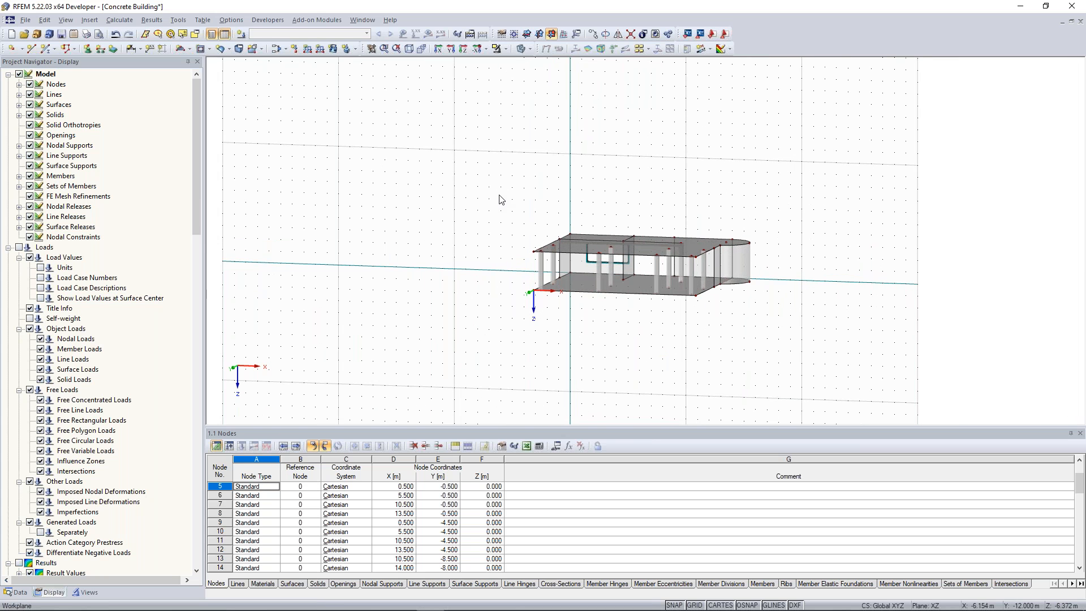
ctrl+middle_drag(500, 200, 482, 200)
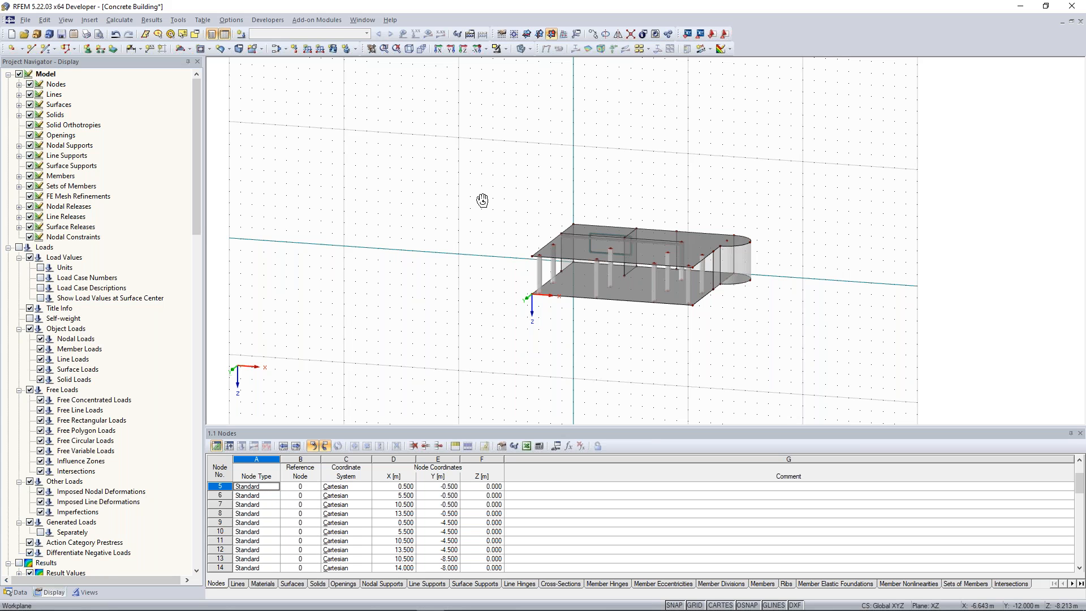
ctrl+middle_drag(482, 200, 475, 271)
scroll(475, 271, up, 2)
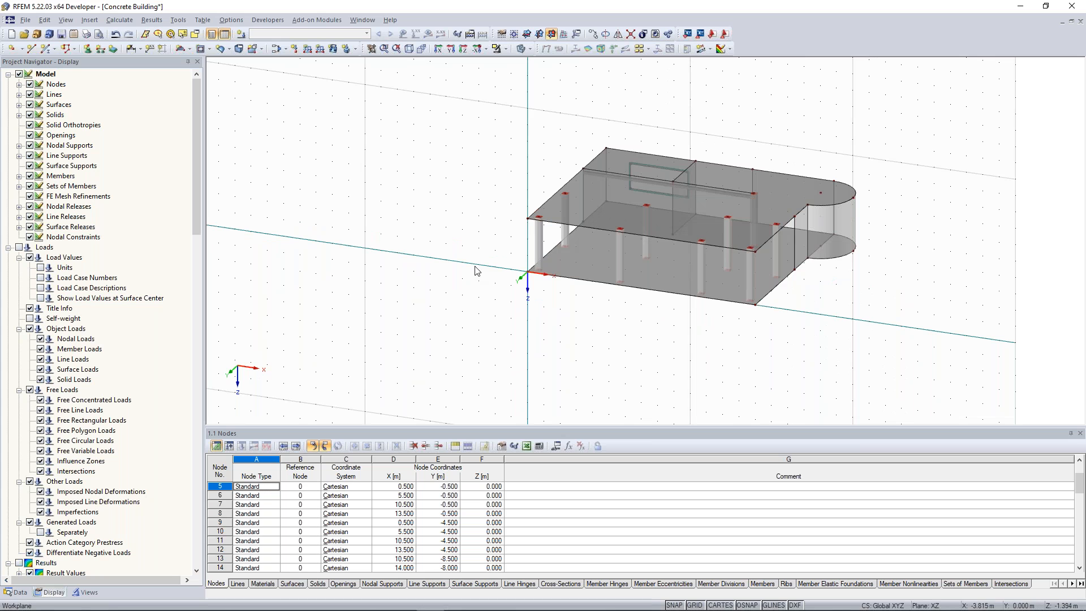
key(Tab)
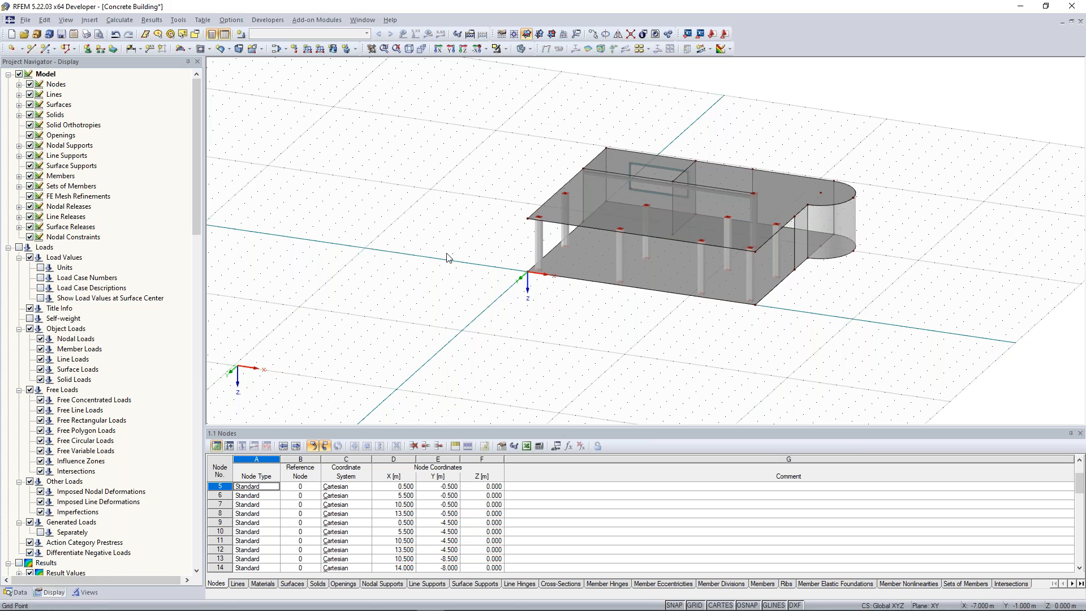
ctrl+middle_drag(556, 320, 585, 311)
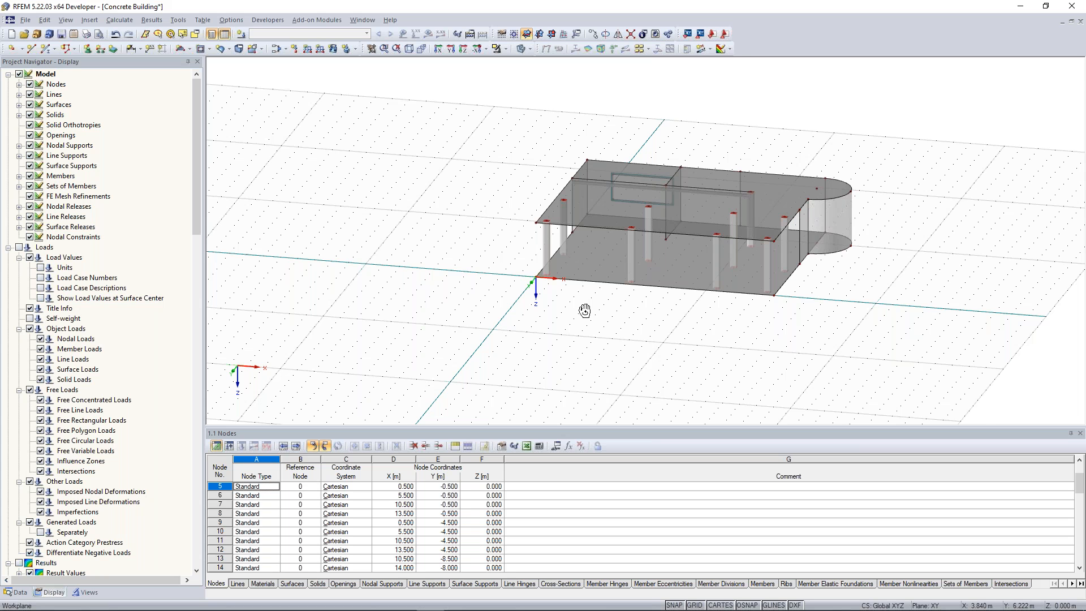
scroll(585, 310, up, 2)
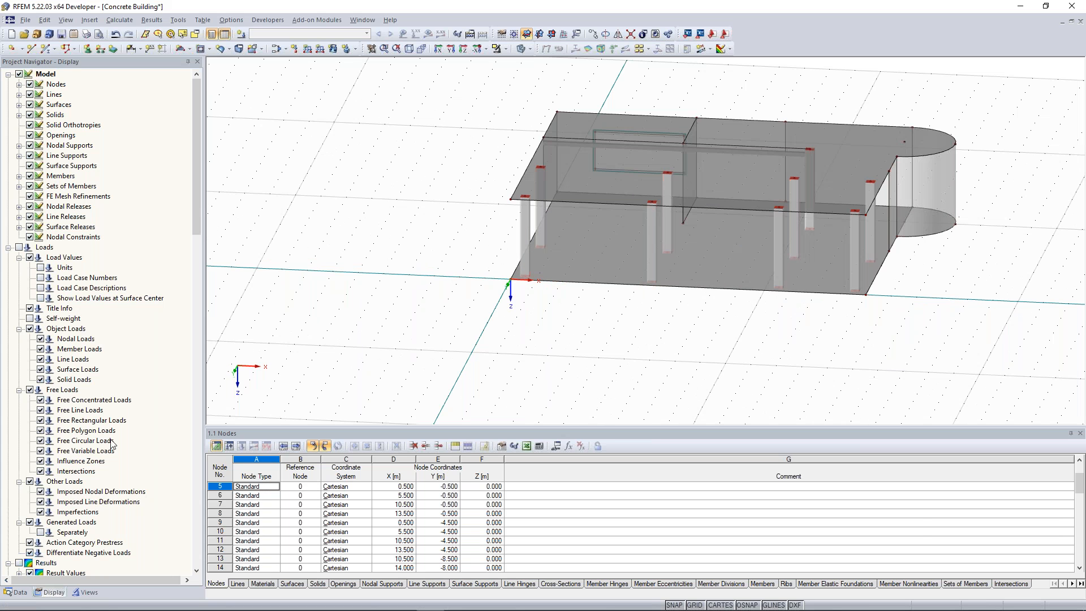
Step: Open the lower slab's edge lines 4 and 18 for editing and make a line support available on them
click(20, 592)
ctrl+middle_drag(393, 242, 497, 263)
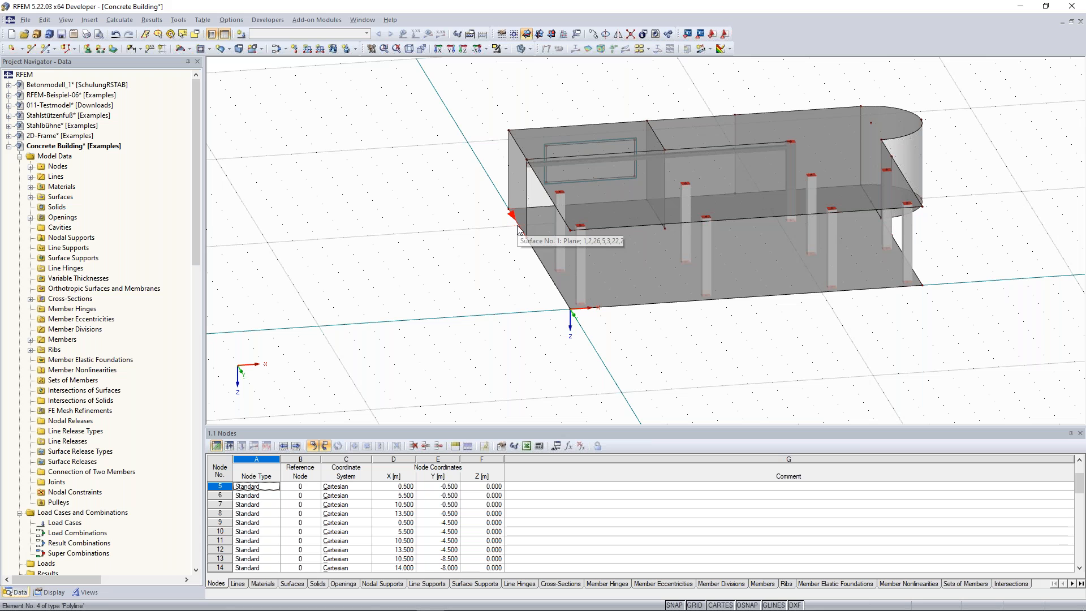
right_click(572, 263)
click(586, 265)
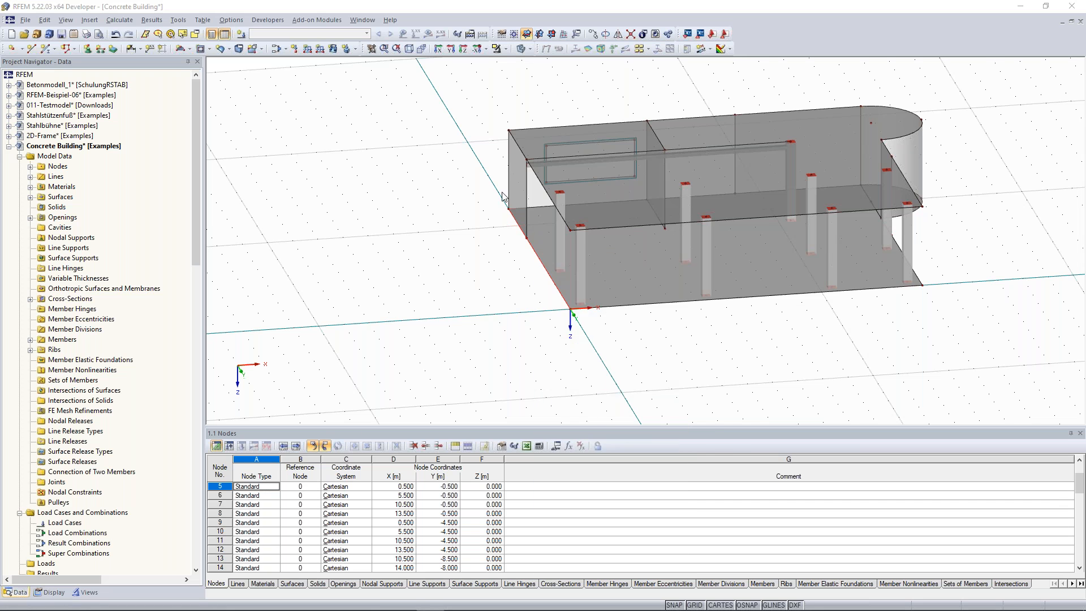
drag(457, 154, 636, 110)
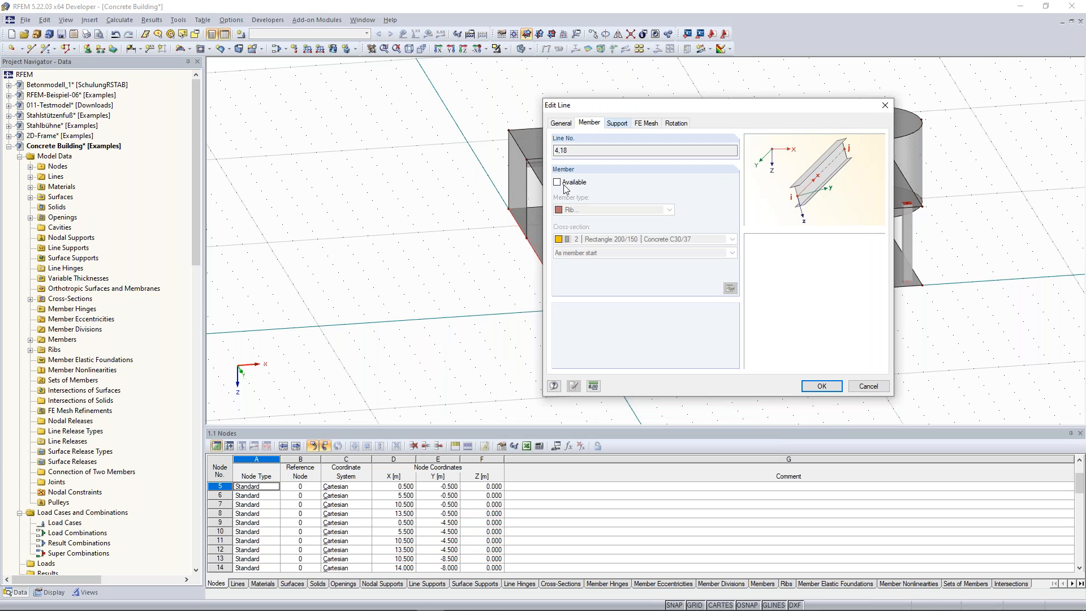
click(617, 123)
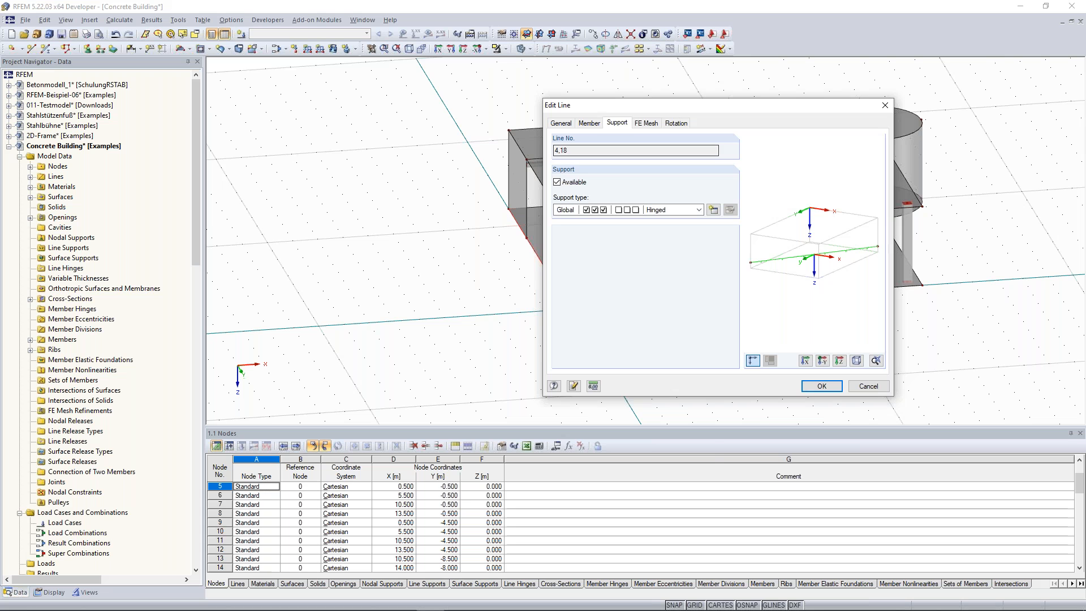
Step: Define the line support in global axes with only uZ fixed, releasing uX and uY, and apply it to both edge lines
click(713, 210)
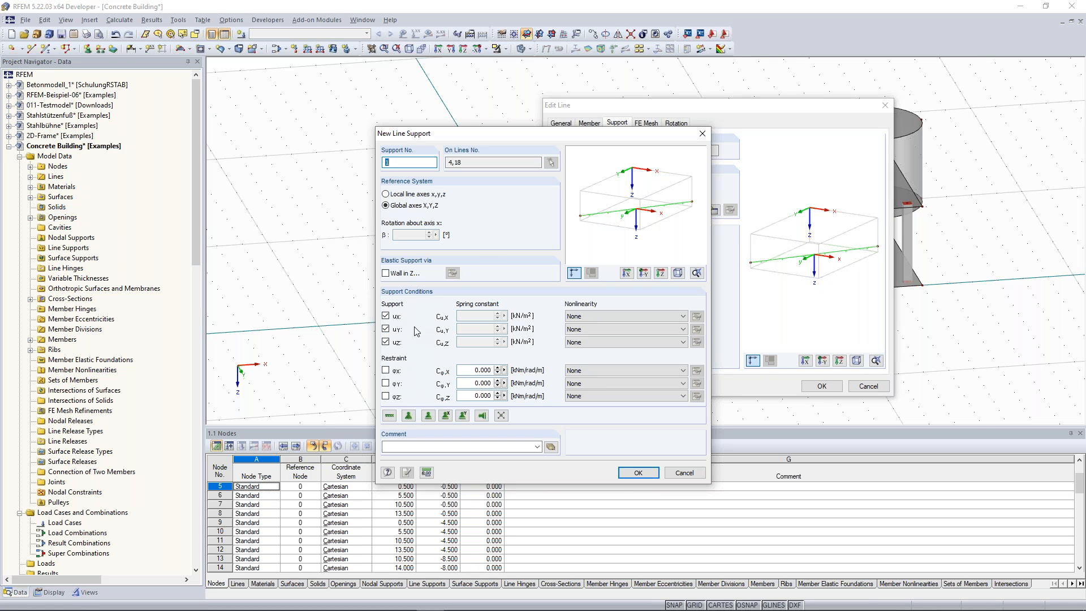
click(386, 316)
click(385, 329)
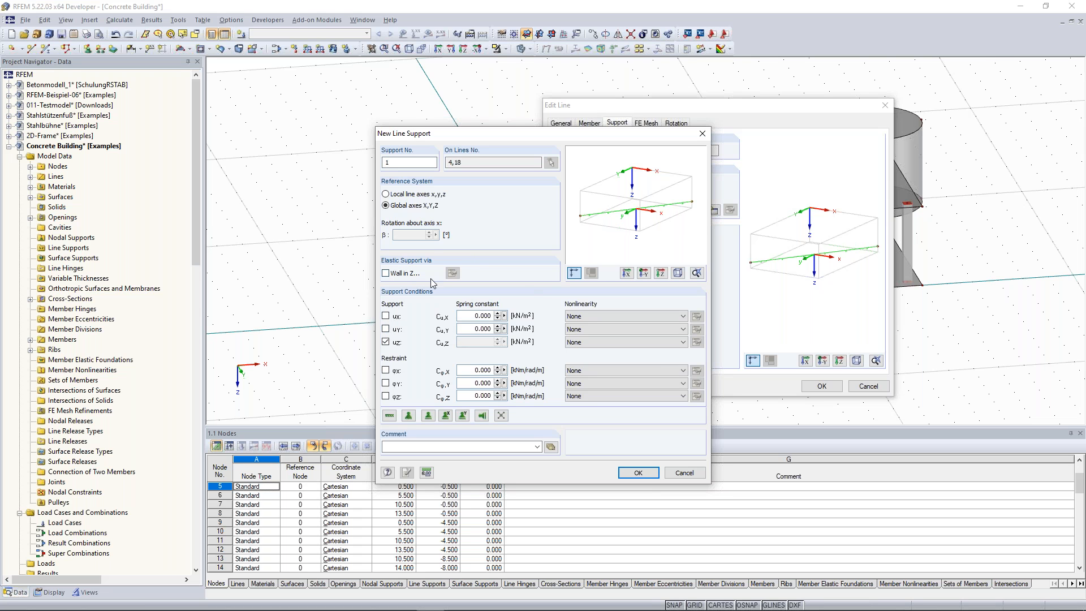
click(640, 473)
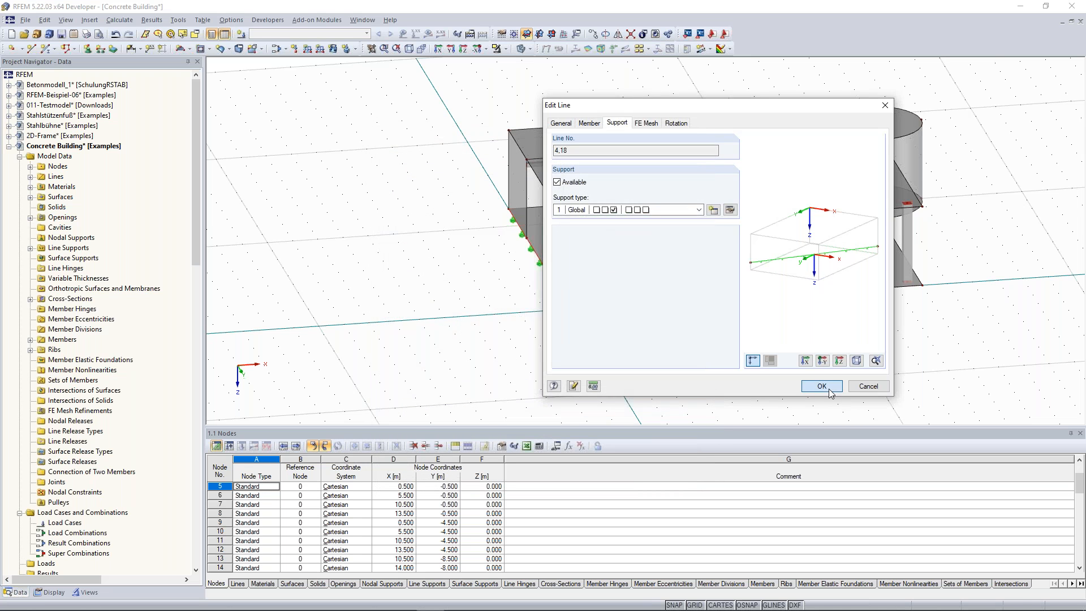
click(821, 386)
scroll(516, 280, up, 4)
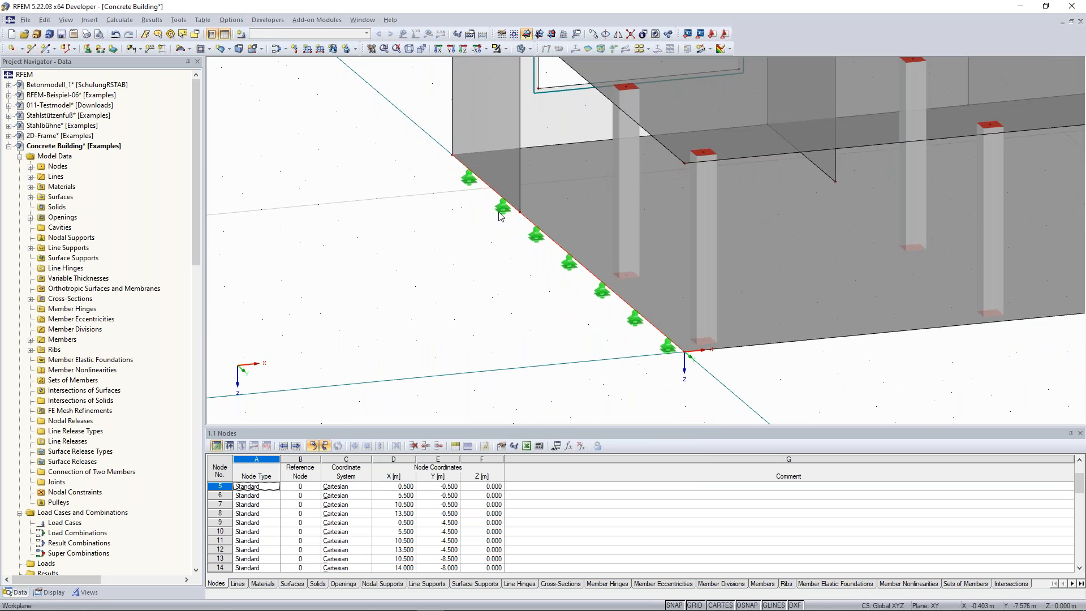
scroll(467, 272, down, 5)
scroll(467, 272, down, 1)
ctrl+middle_drag(766, 319, 531, 307)
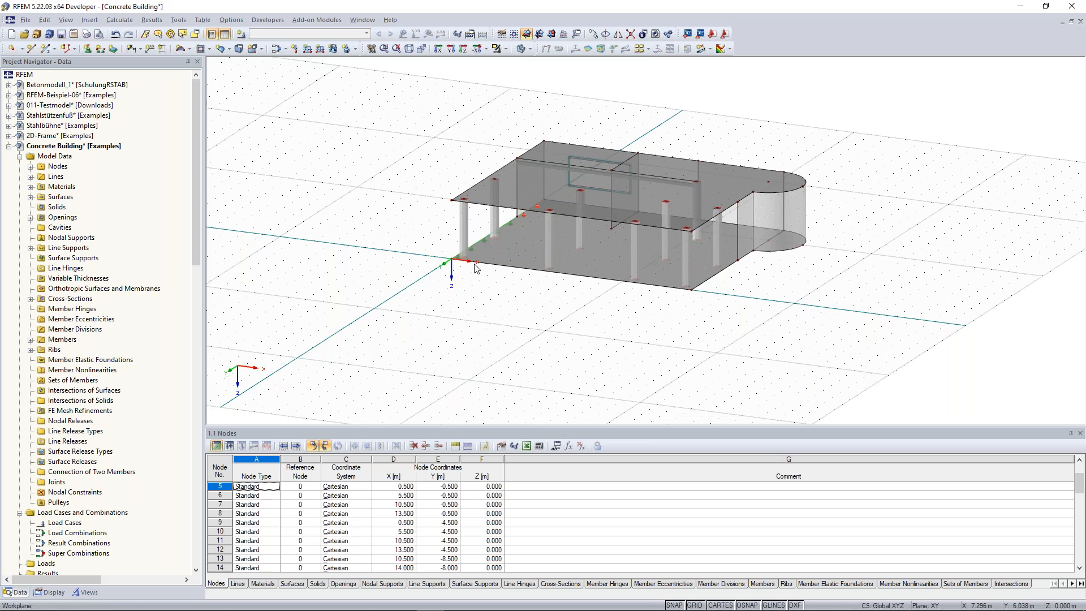
scroll(475, 268, up, 2)
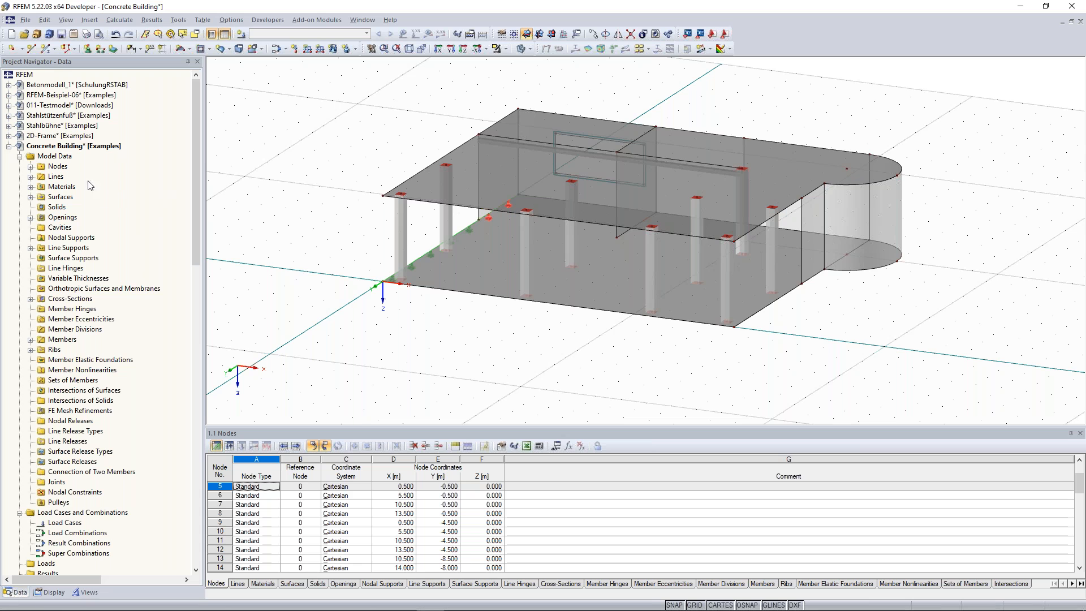
Step: Open lower slab surfaces 1 and 2 together for editing and make a new surface support available on them
click(32, 198)
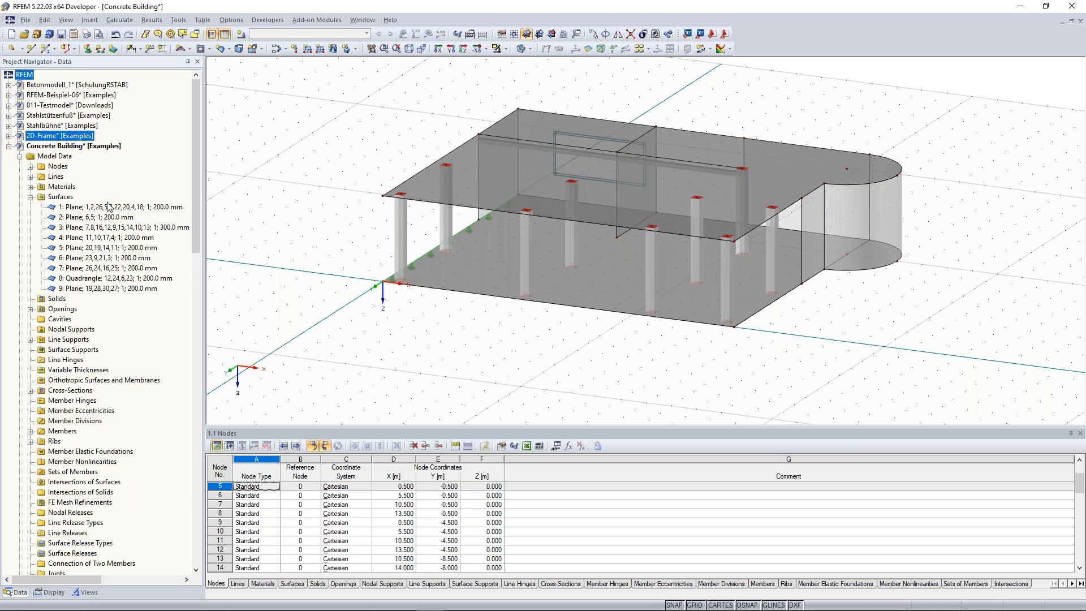
click(97, 208)
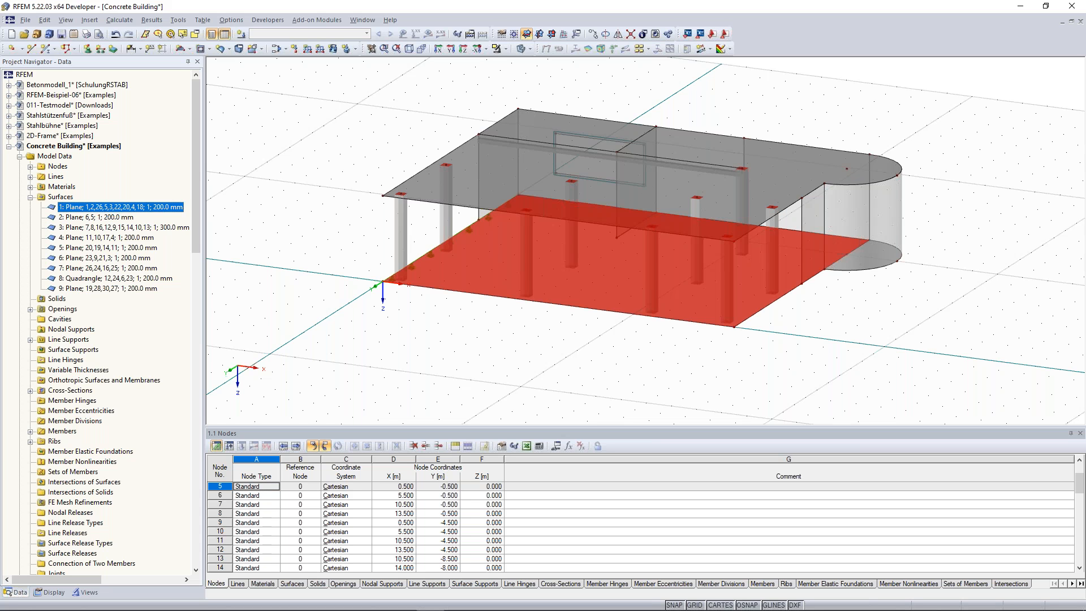
ctrl+click(93, 219)
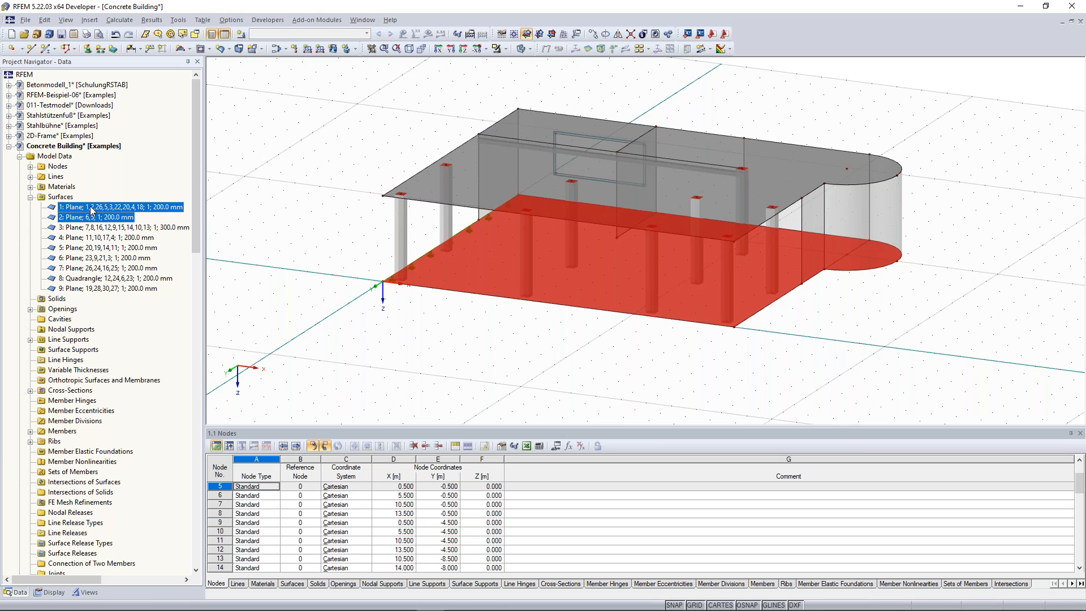
right_click(92, 209)
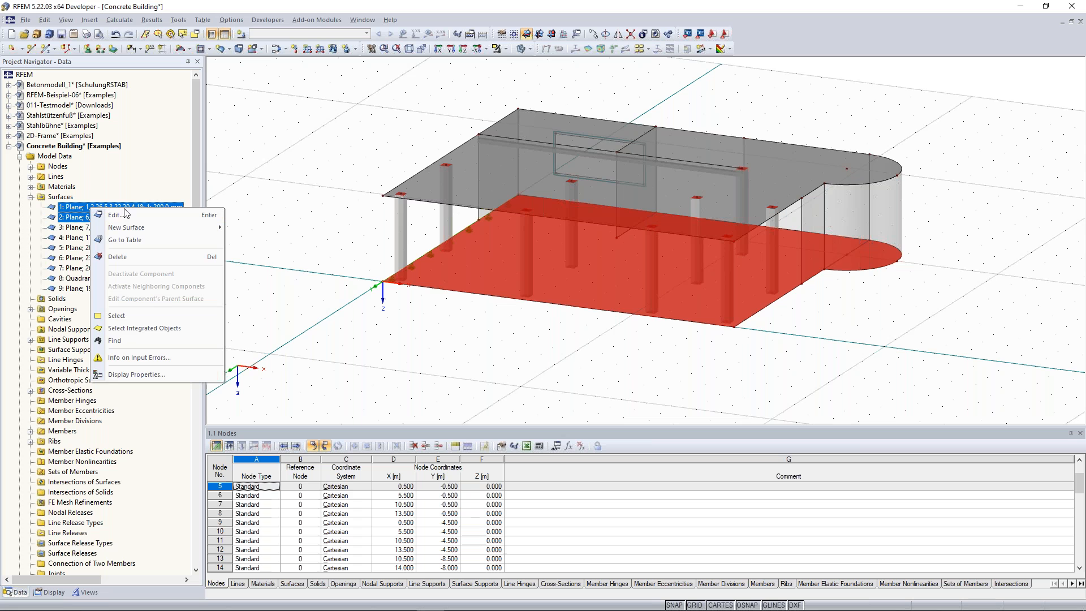
click(116, 216)
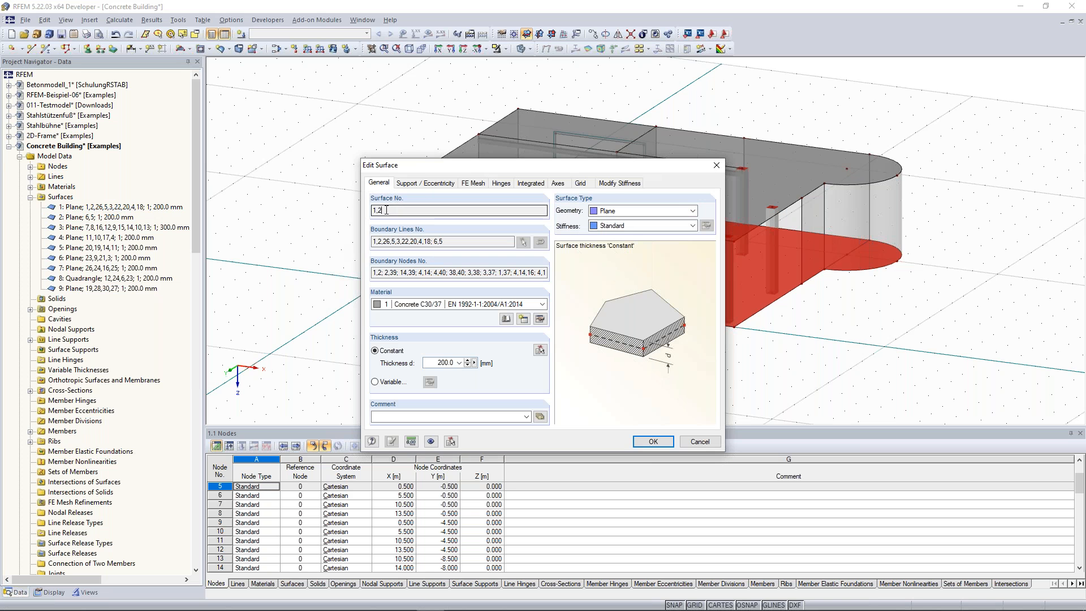
click(388, 210)
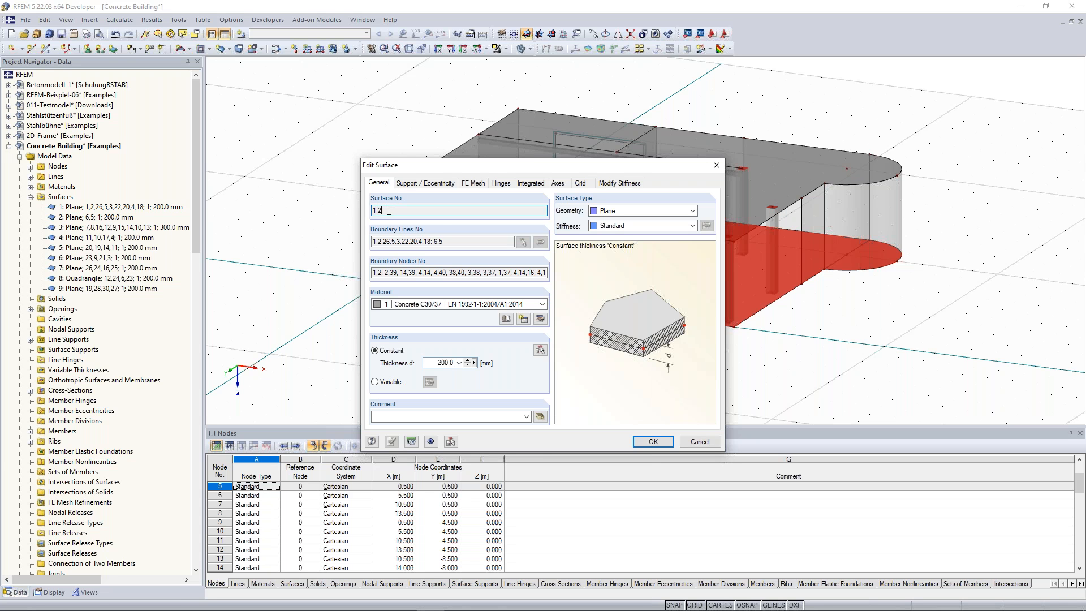
click(428, 184)
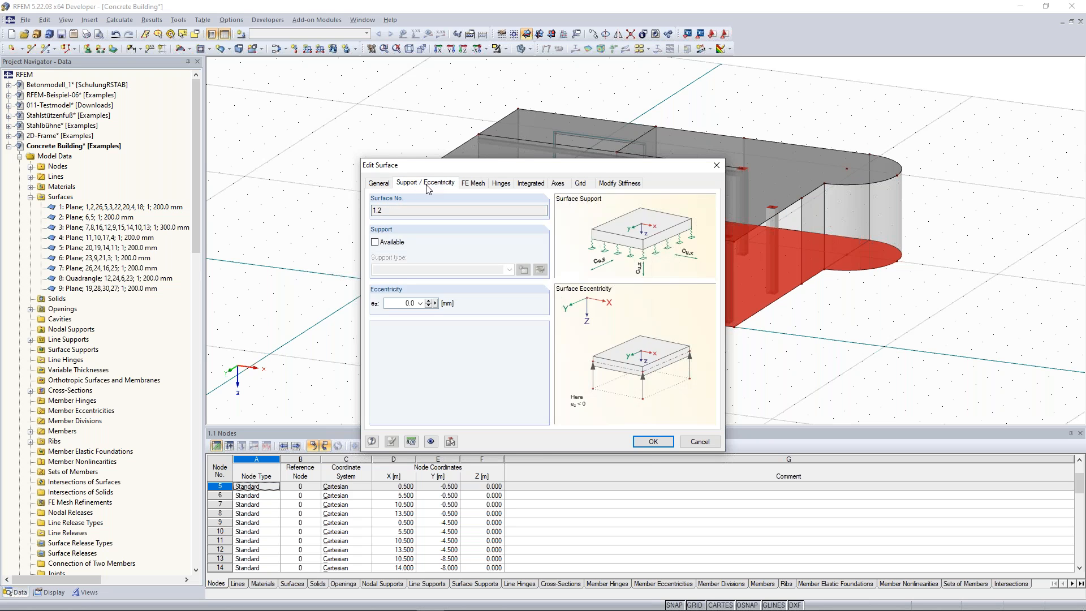
click(383, 245)
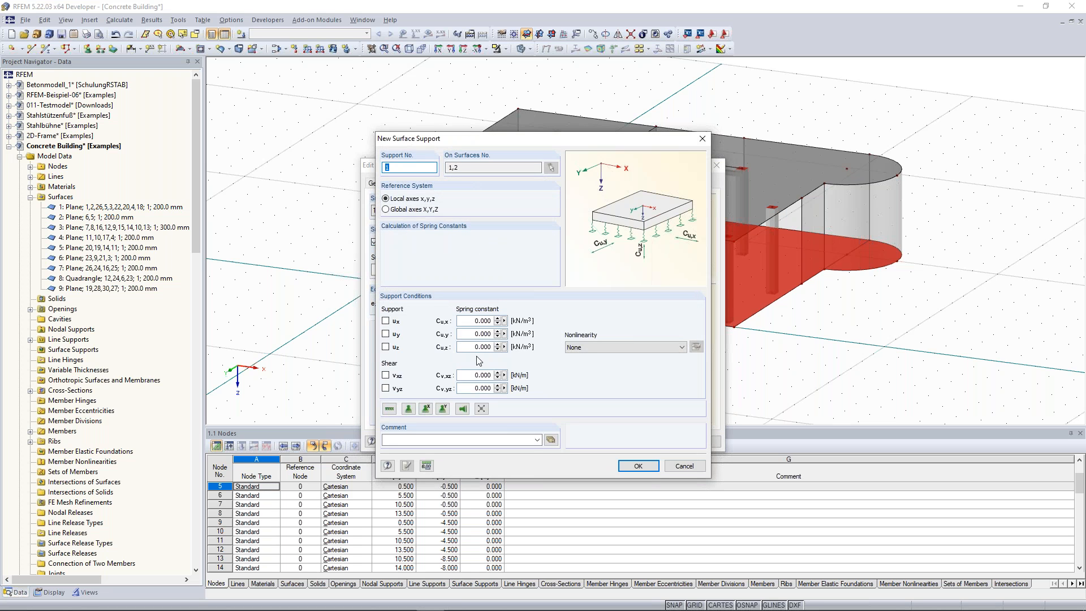
Step: Set the force unit for supports and stiffness to MN so the spring constants use MN-based units
click(467, 321)
drag(471, 321, 507, 312)
click(473, 321)
click(425, 466)
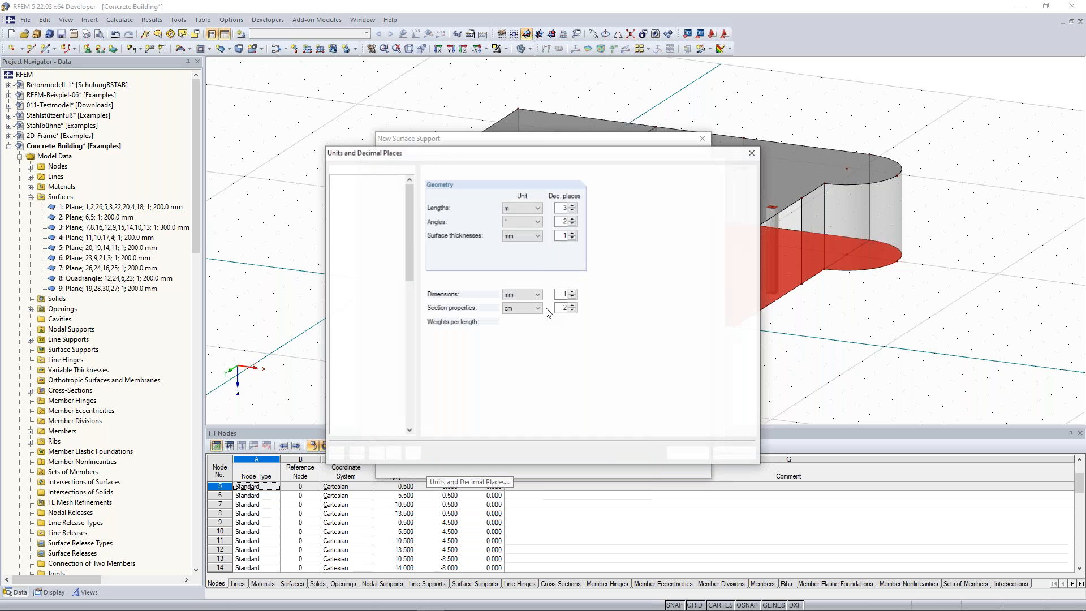
drag(569, 151, 821, 51)
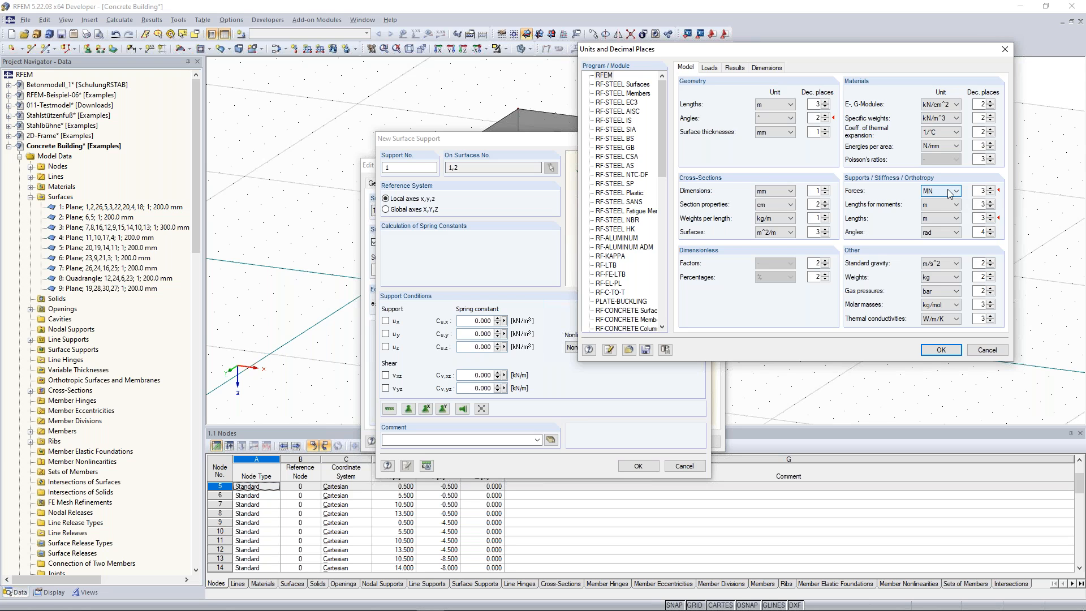
click(941, 350)
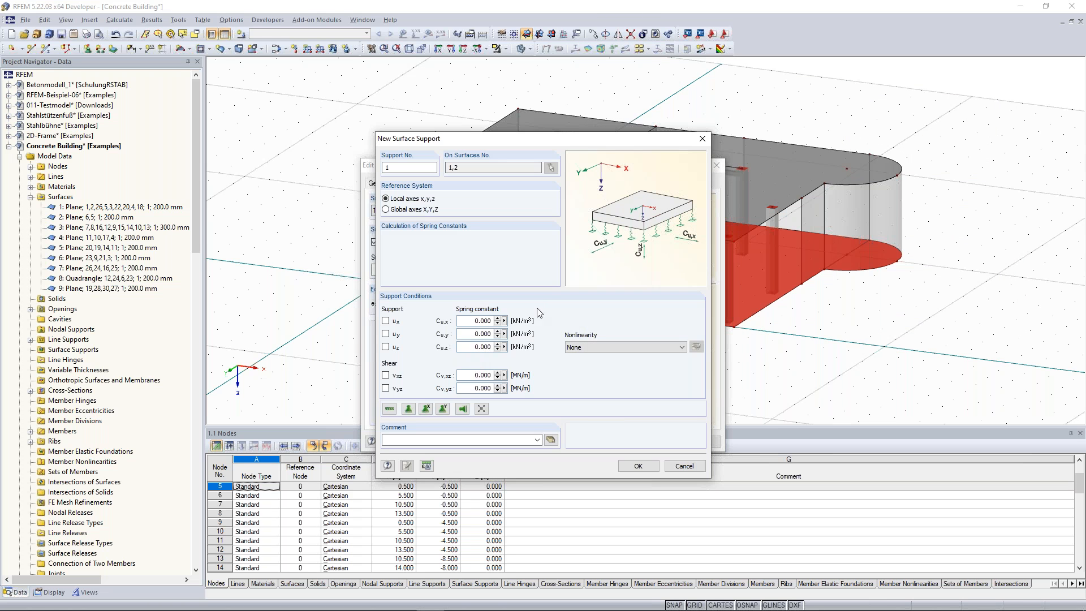
Step: Enter surface support springs of 10 MN/m³ for ux and uy, 100 MN/m³ for uz, and 50 MN/m for both shear constants
click(476, 323)
text(10)
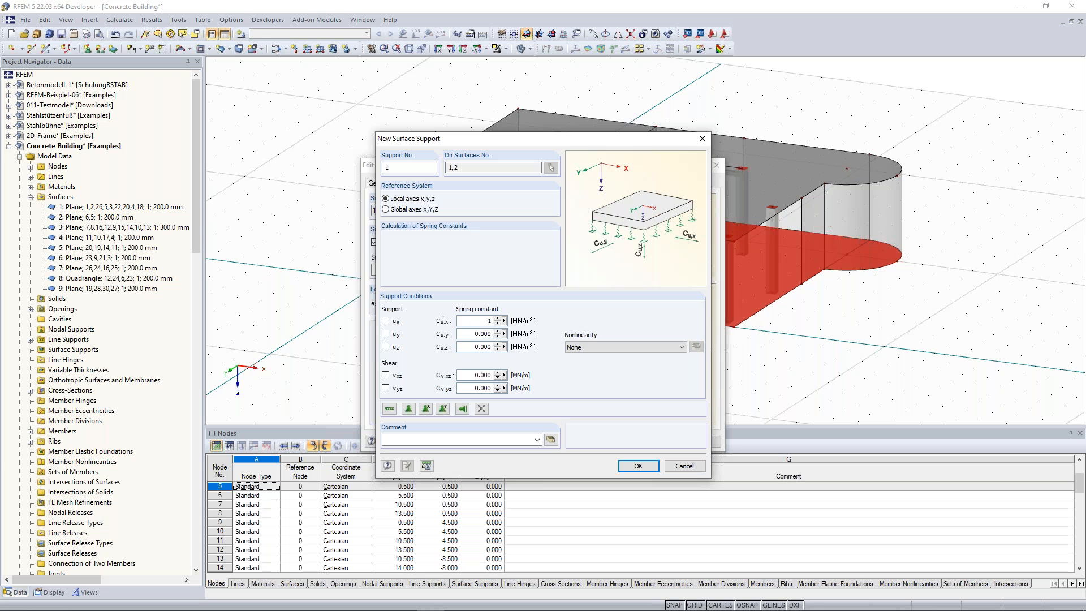
key(Tab)
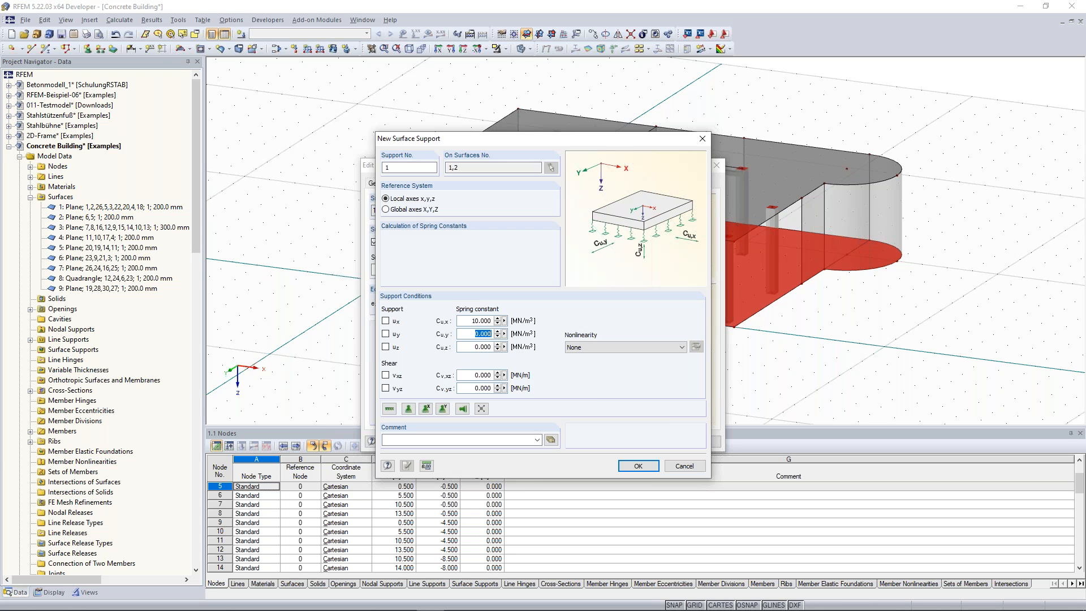
text(10)
key(Tab)
text(1)
key(Tab)
text(50)
key(Tab)
text(50)
Step: Set the support nonlinearity to failure if negative contact stress in z and apply the surface support to surfaces 1 and 2
click(628, 347)
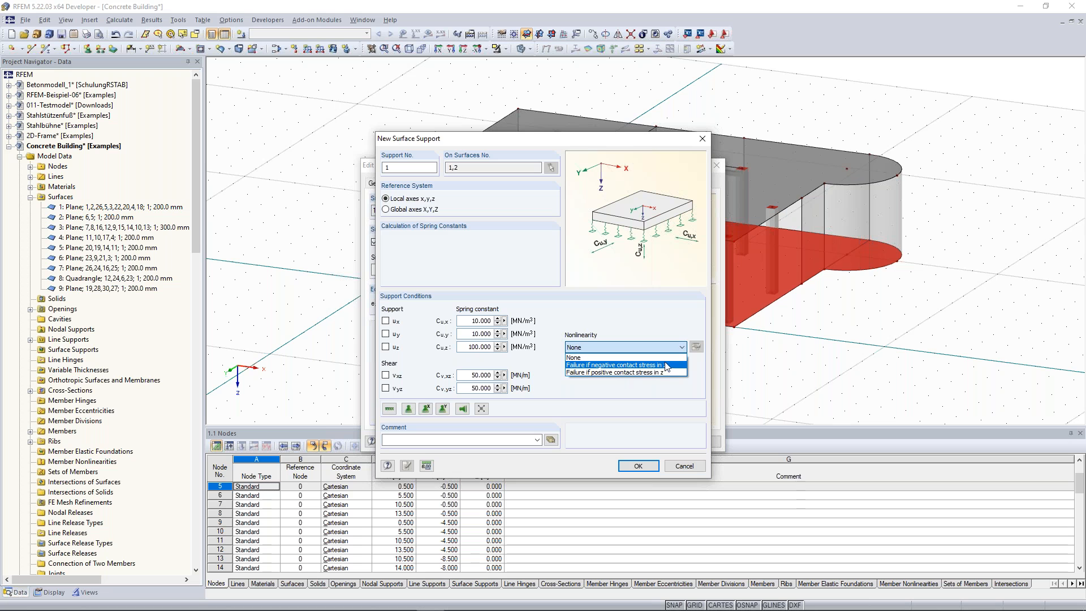
click(620, 366)
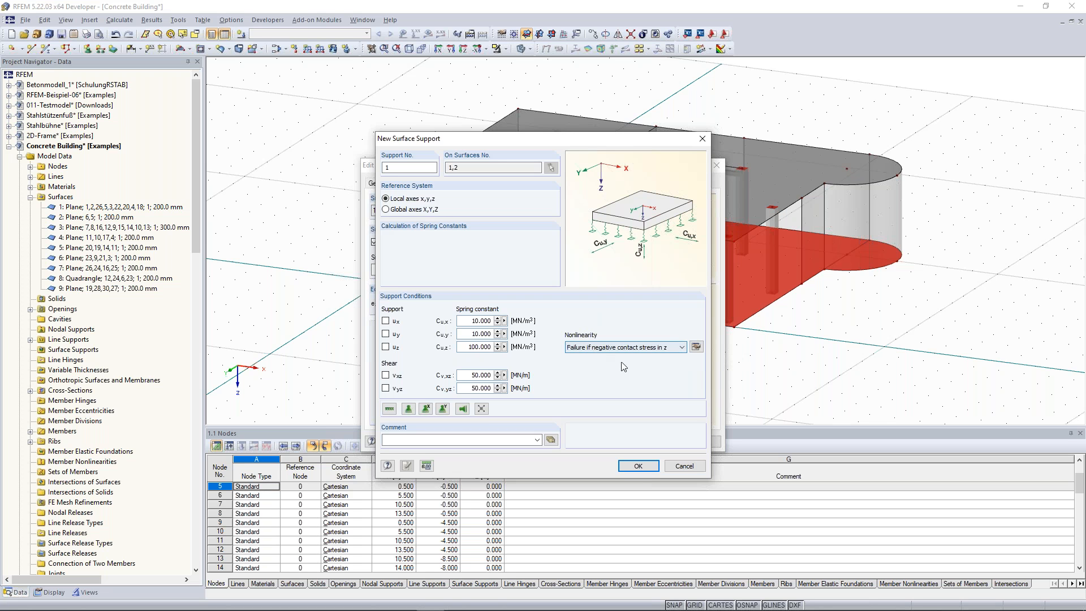
drag(571, 140, 508, 149)
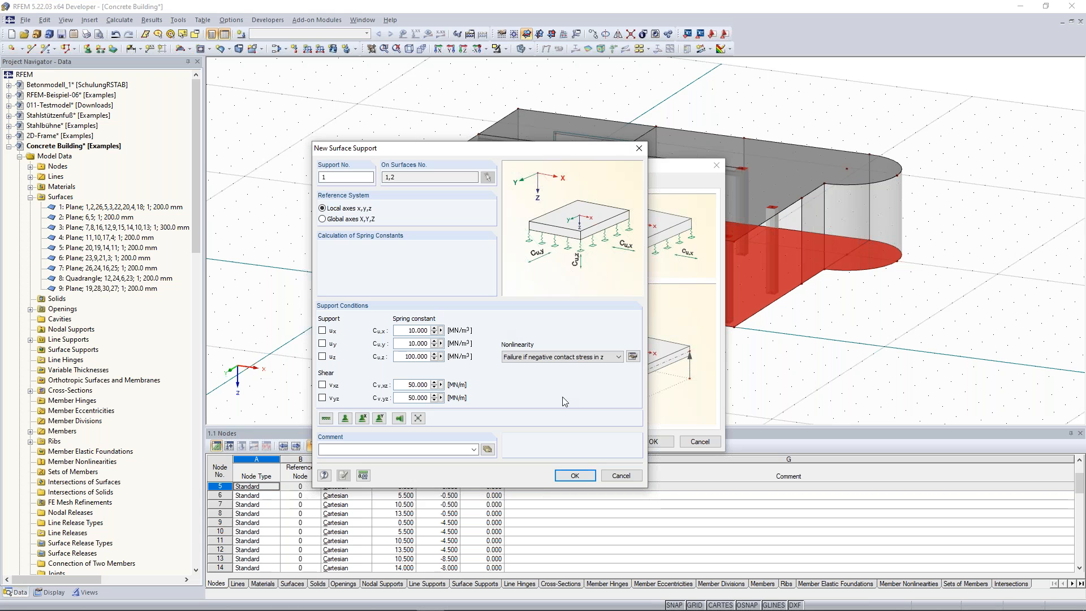
click(575, 476)
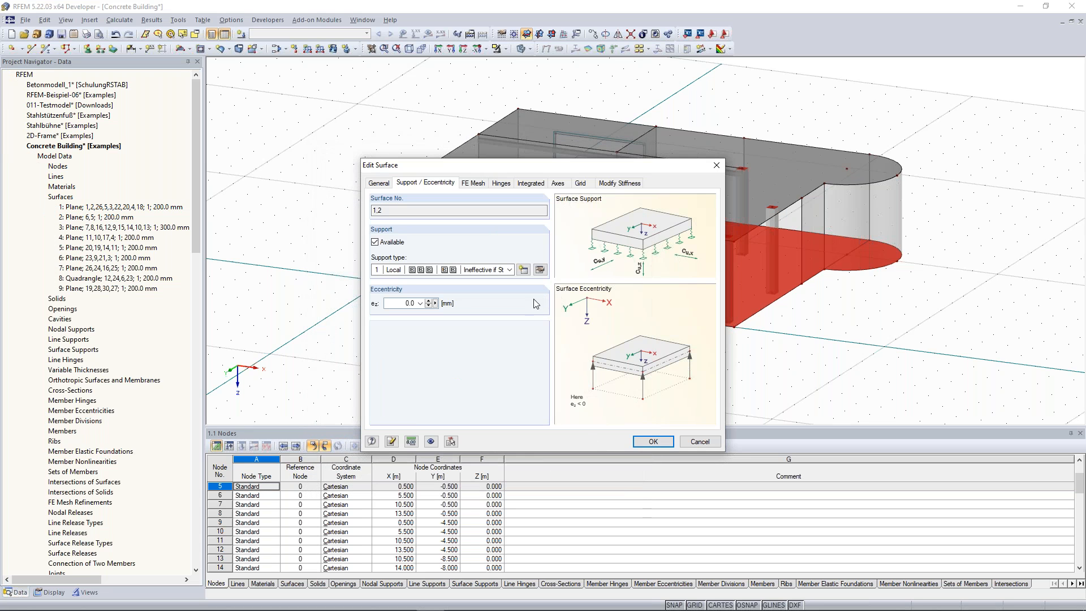
click(648, 446)
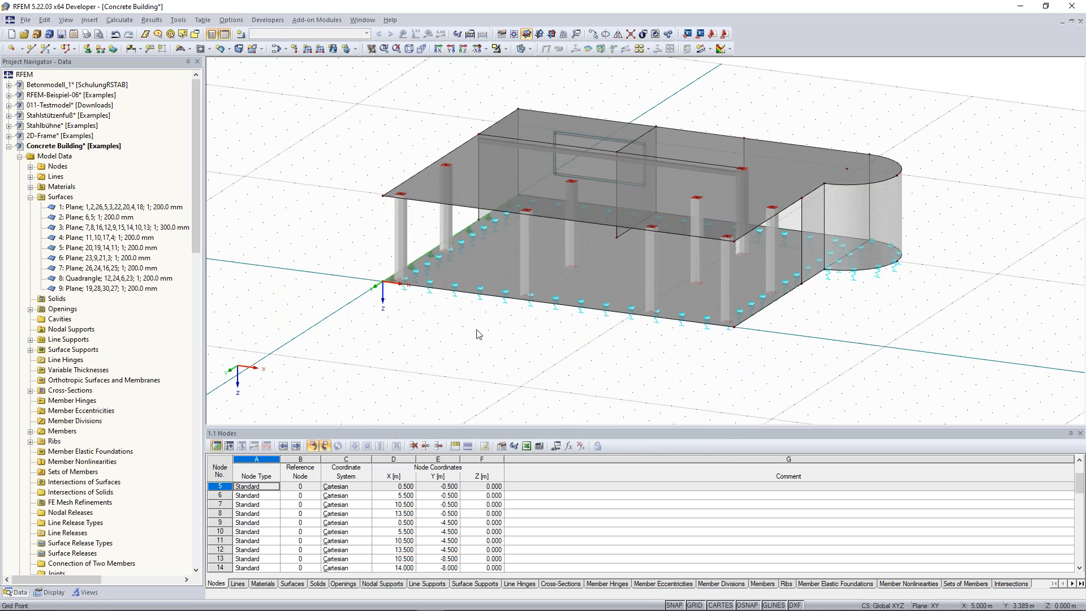
Step: Inspect the line and surface supports under the lower slab from different sides
ctrl+middle_drag(477, 332, 809, 332)
scroll(592, 326, up, 2)
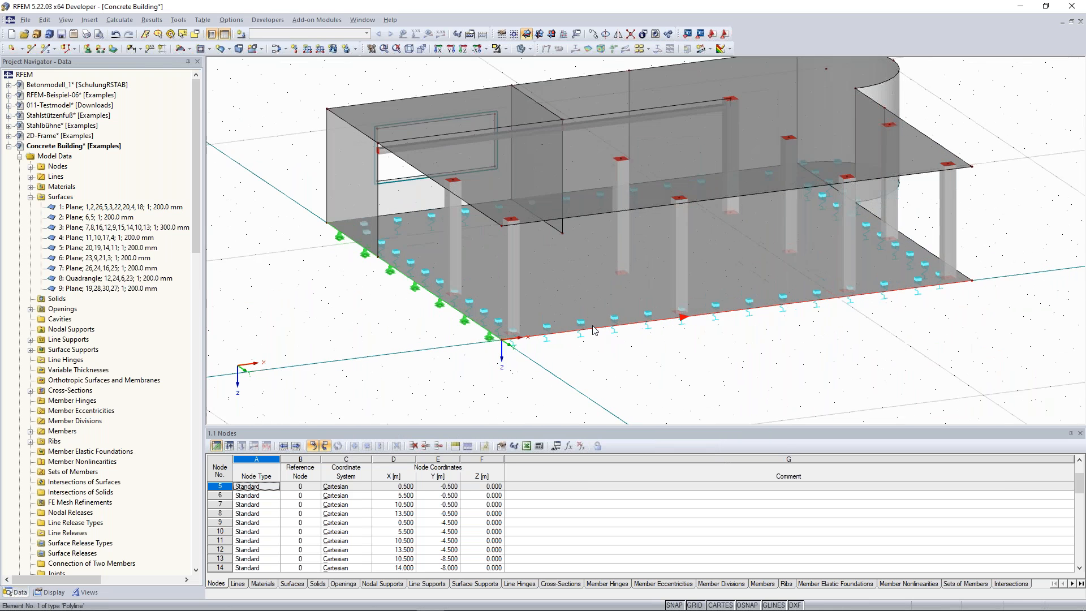
scroll(592, 330, up, 1)
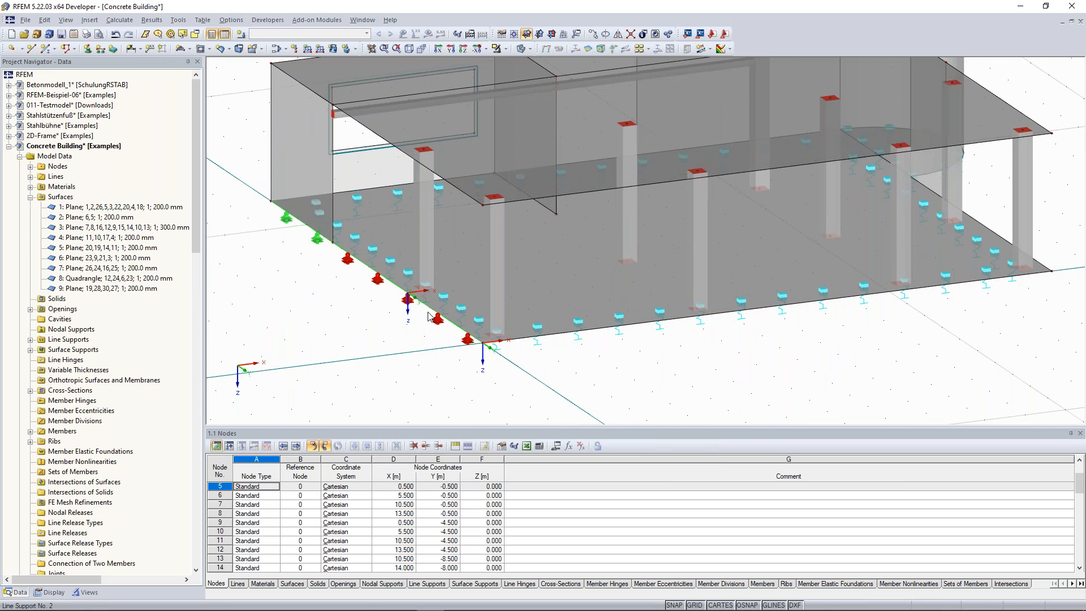
scroll(713, 344, down, 3)
ctrl+middle_drag(779, 356, 556, 360)
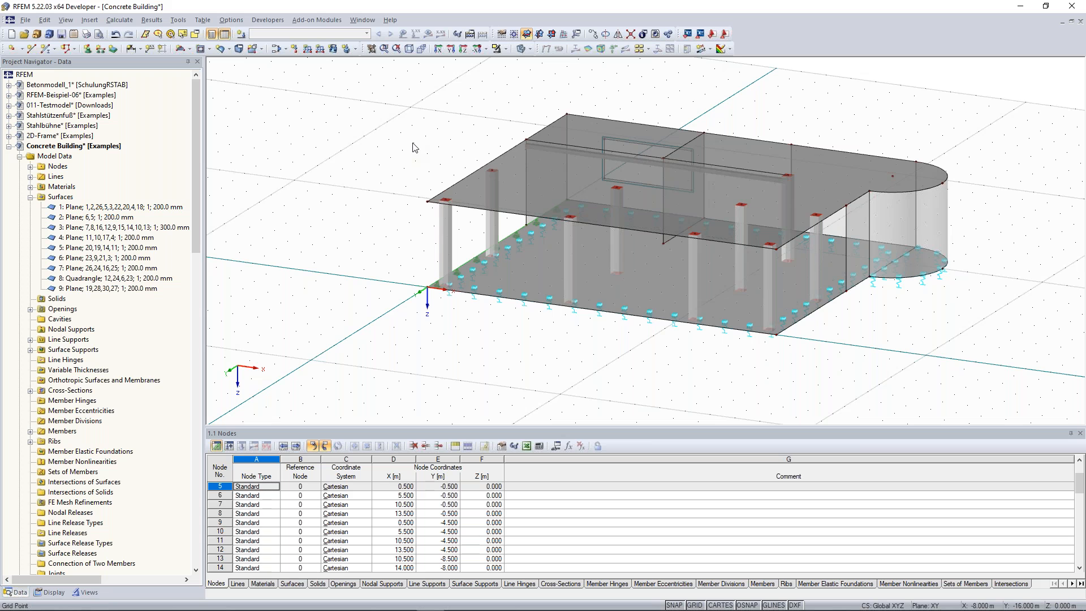
middle_drag(388, 140, 320, 174)
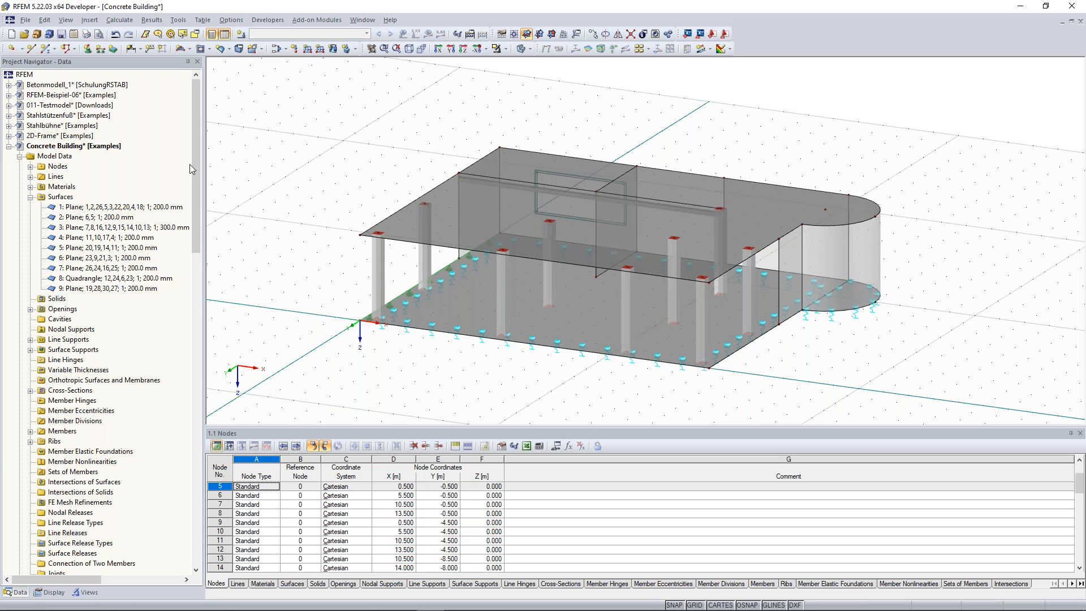
Step: Define load case 1 as Self-weight in the Permanent action category, with self-weight active at factor 1.000 in Z
click(240, 35)
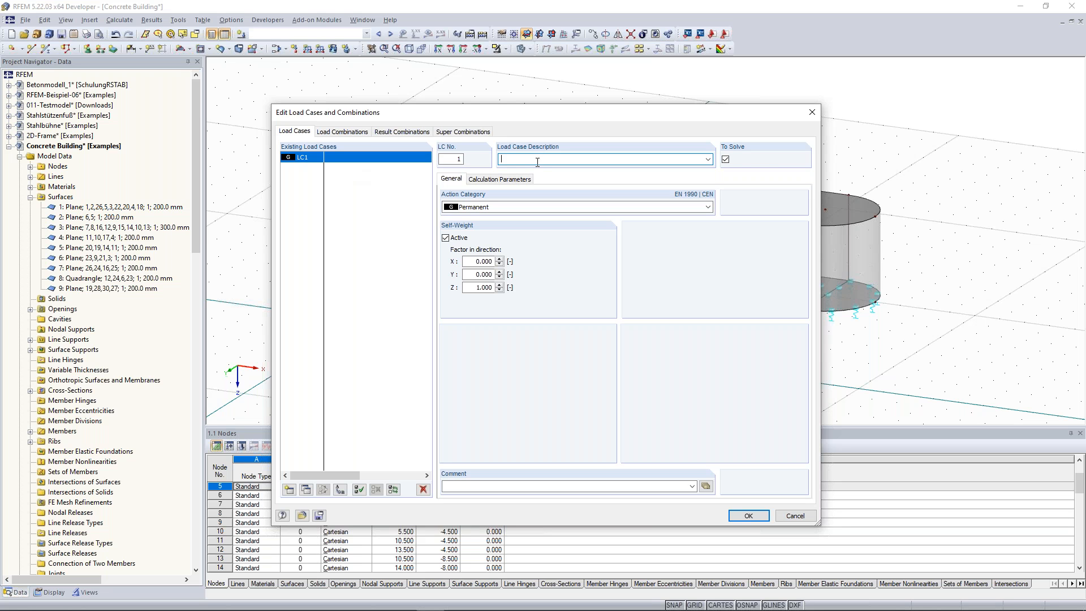
click(709, 160)
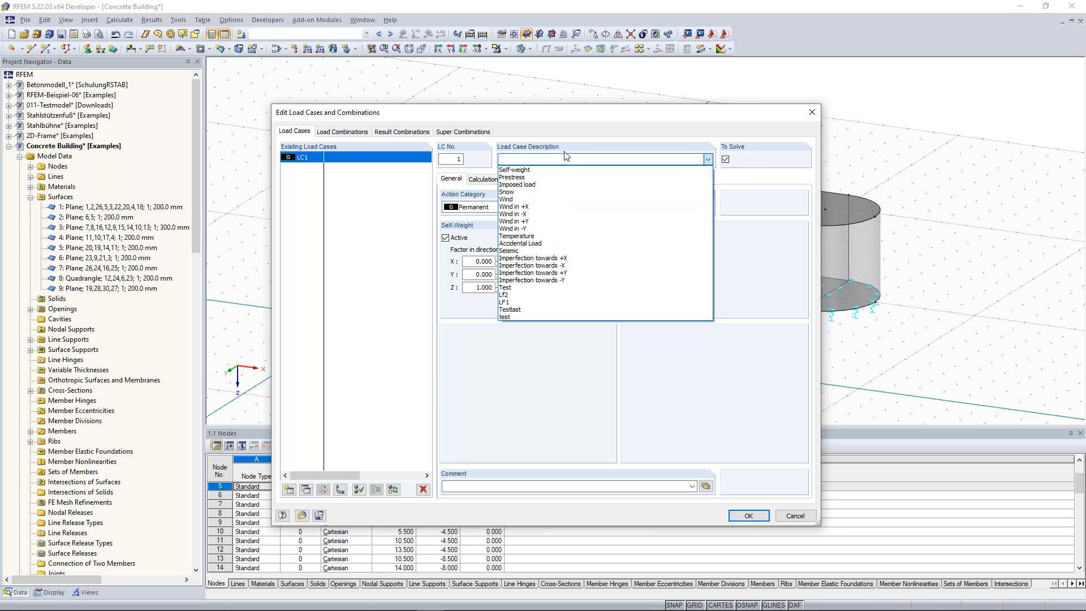
click(544, 175)
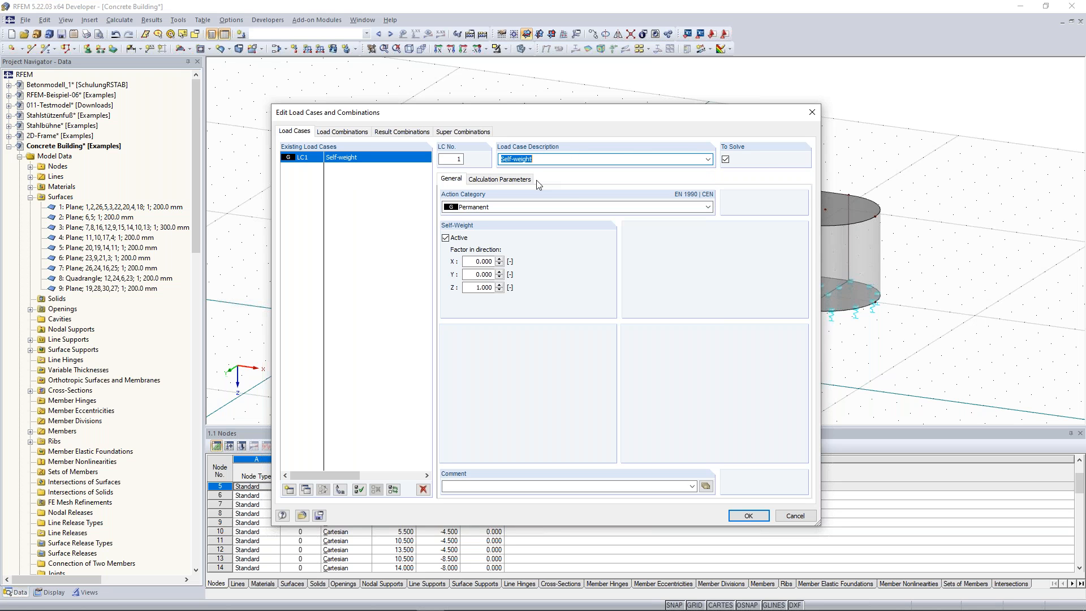
click(706, 207)
click(504, 207)
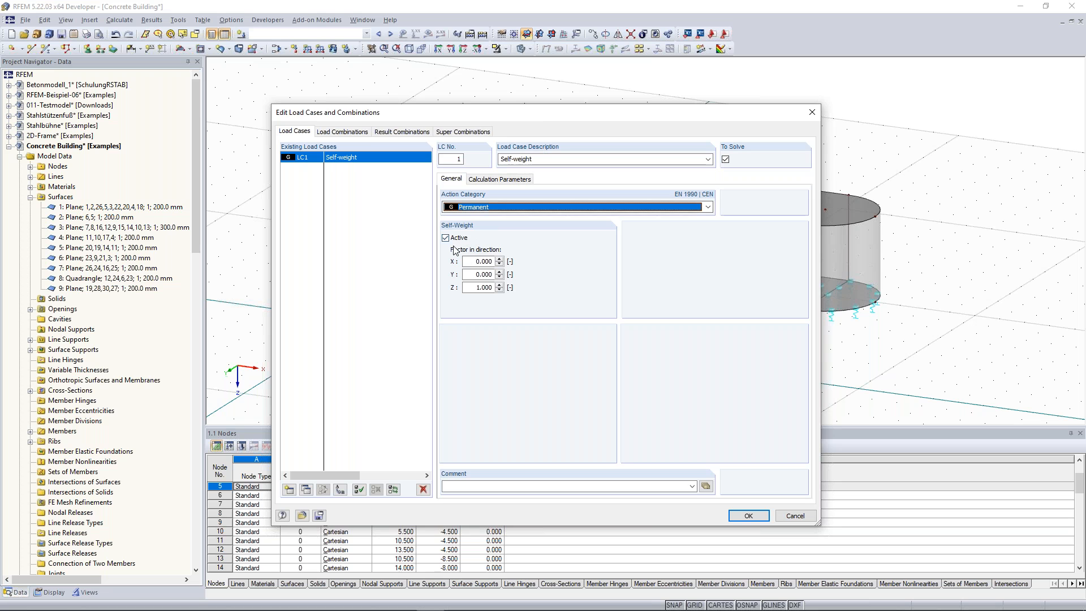
drag(524, 115, 537, 78)
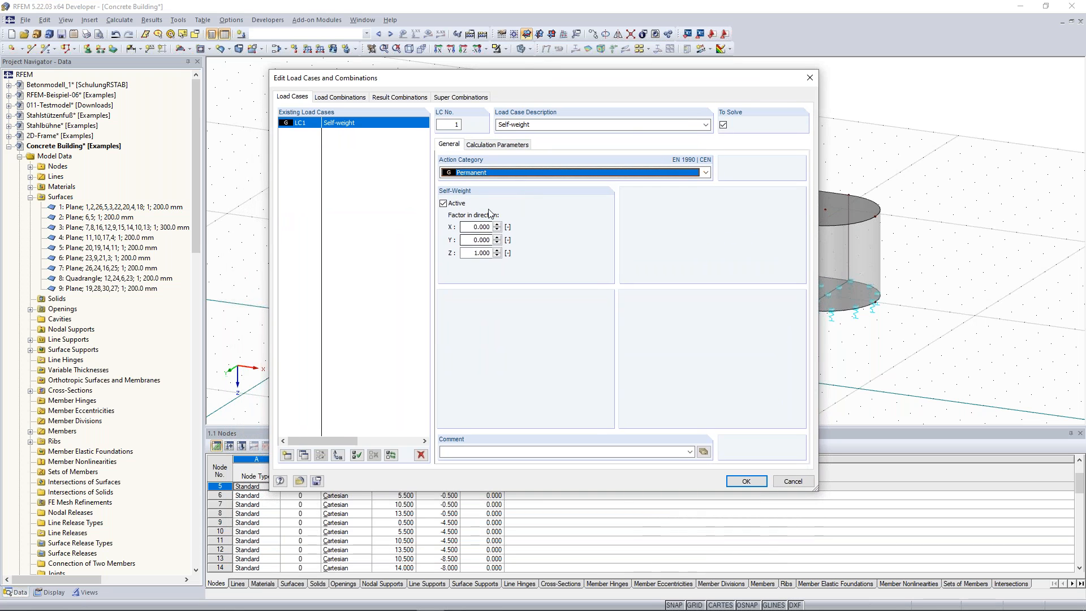
drag(608, 90, 609, 97)
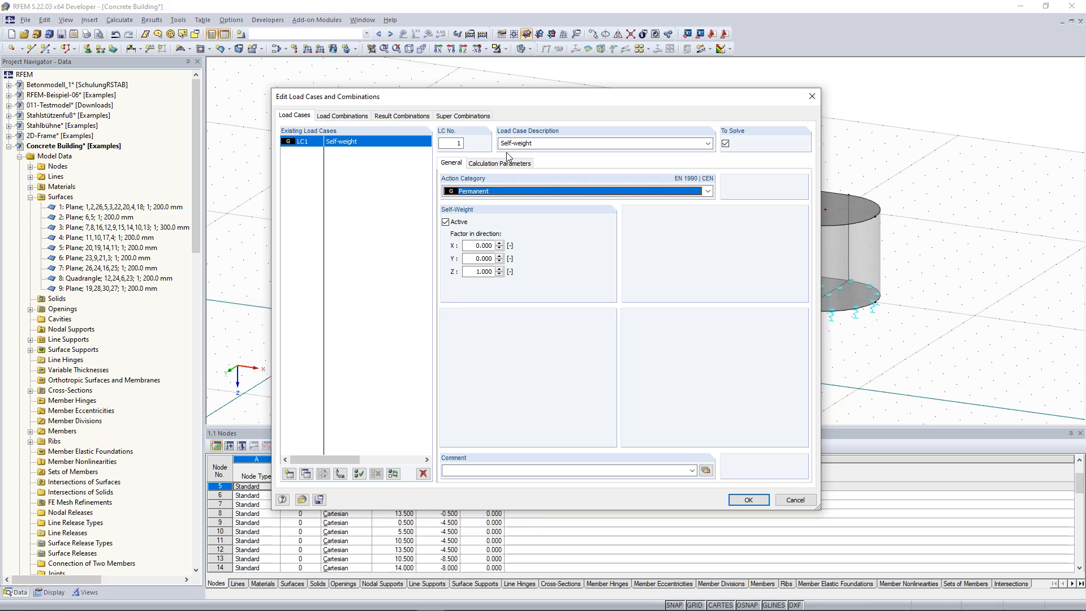
Step: Add load case 2 as Imposed load in Category D: shopping areas, and load case 3 as Wind in +X
click(289, 473)
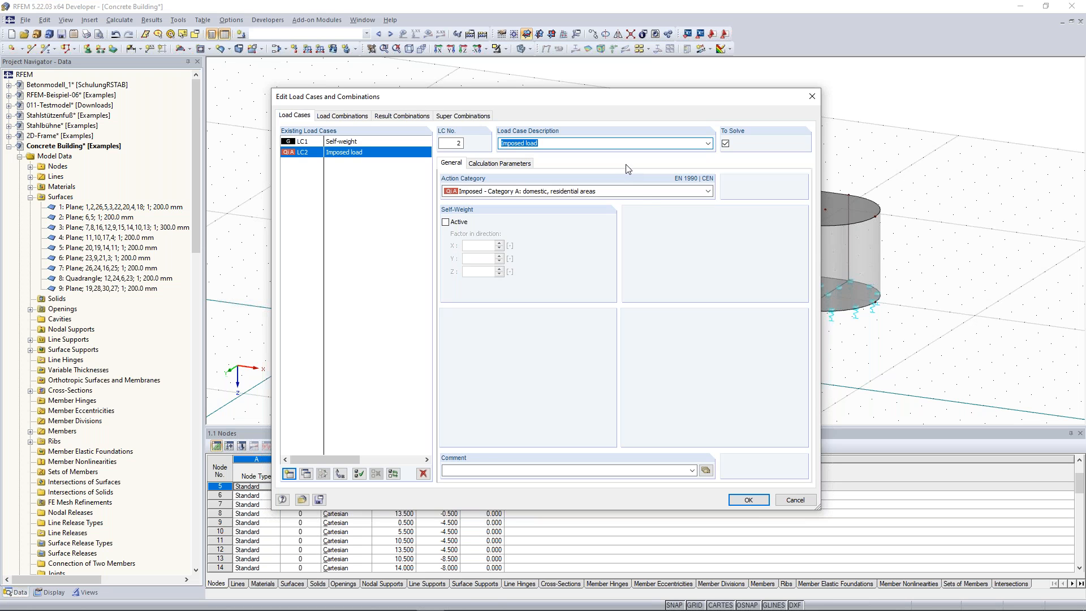
click(707, 191)
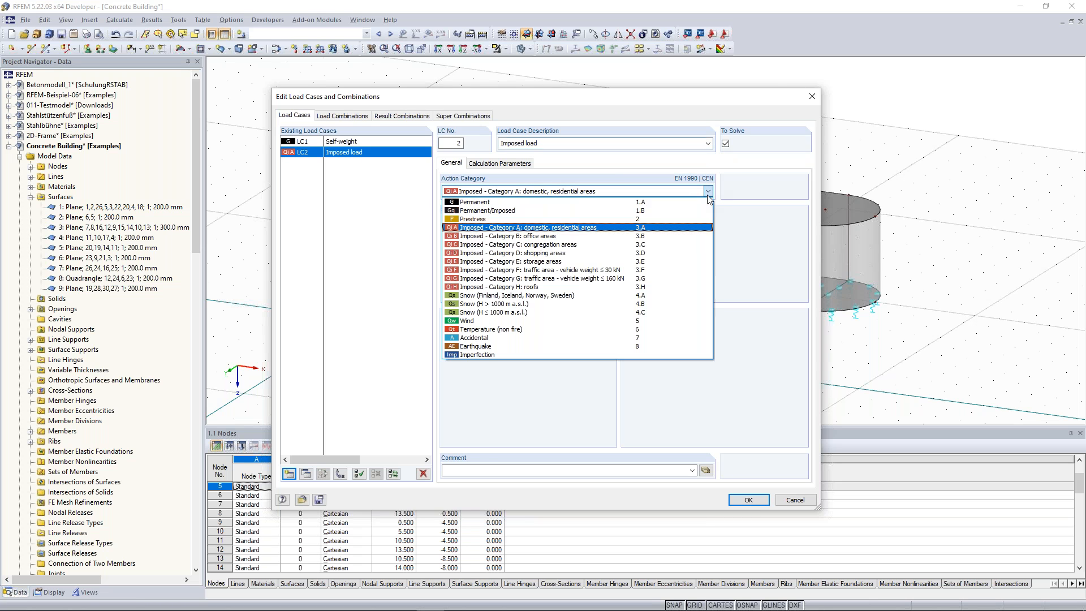
click(653, 254)
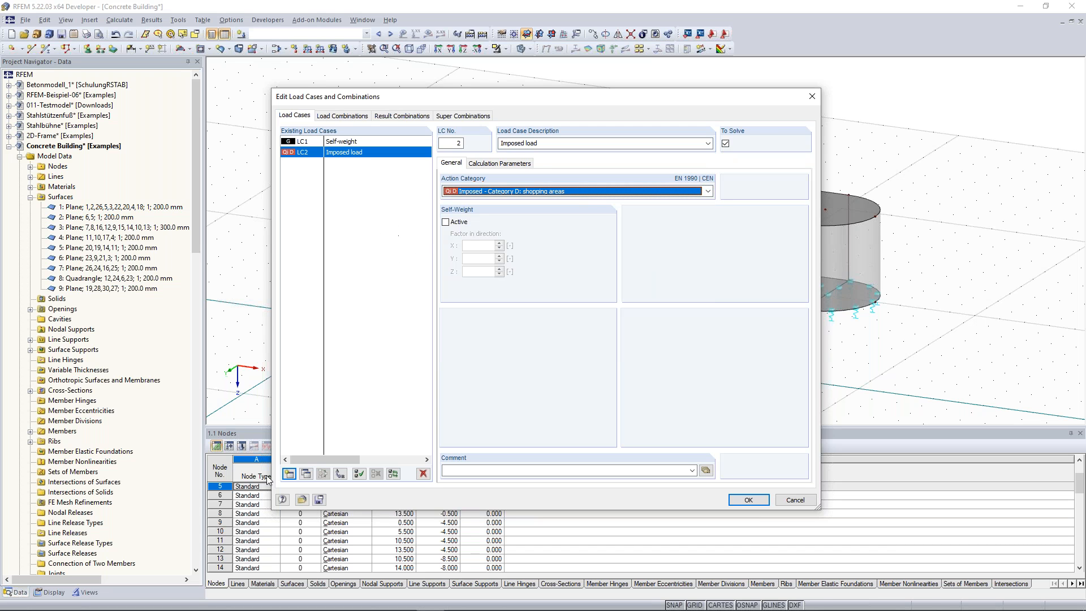
click(289, 474)
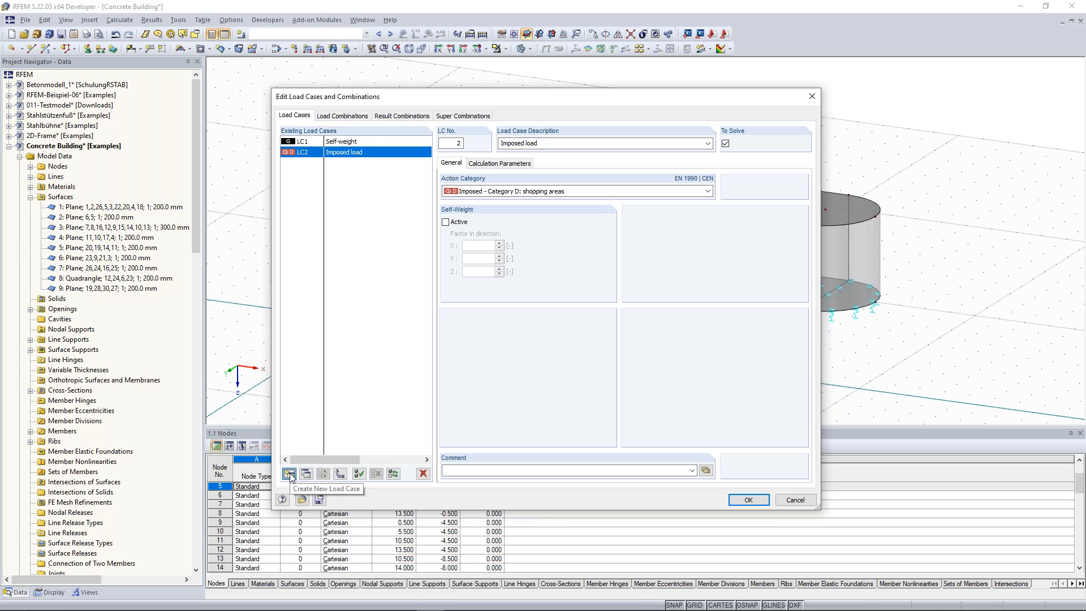
click(708, 144)
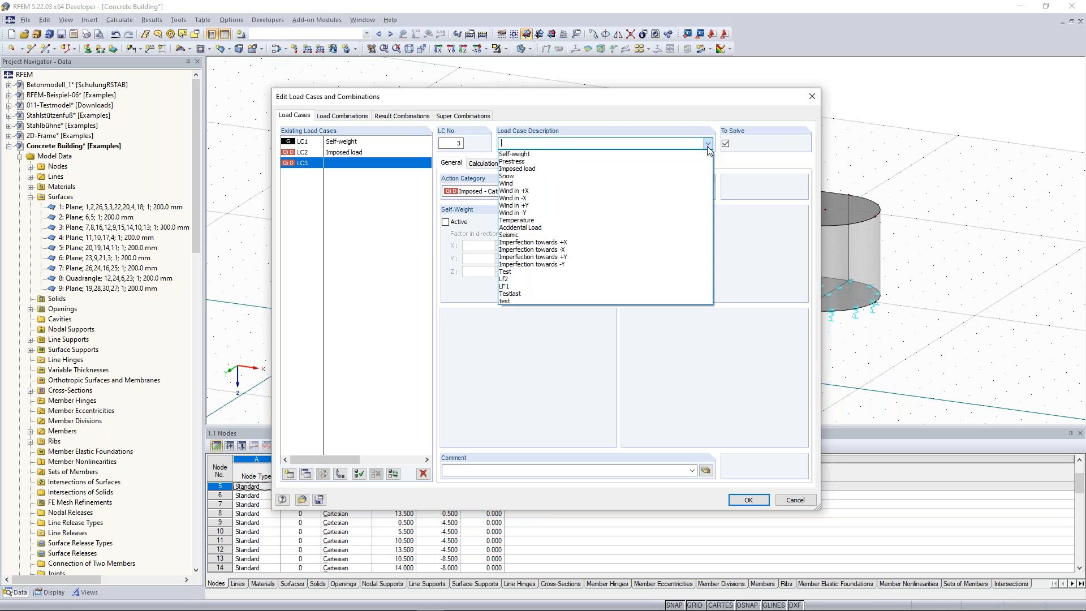
click(584, 191)
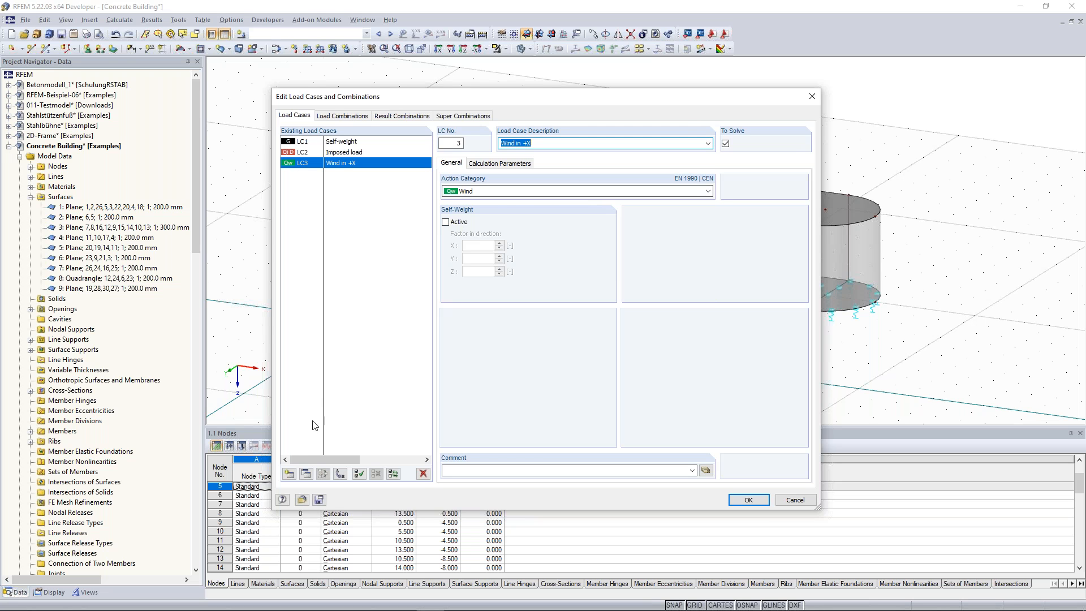
Step: Add load case 4 with the description Wind in +Y in the Wind action category
click(289, 473)
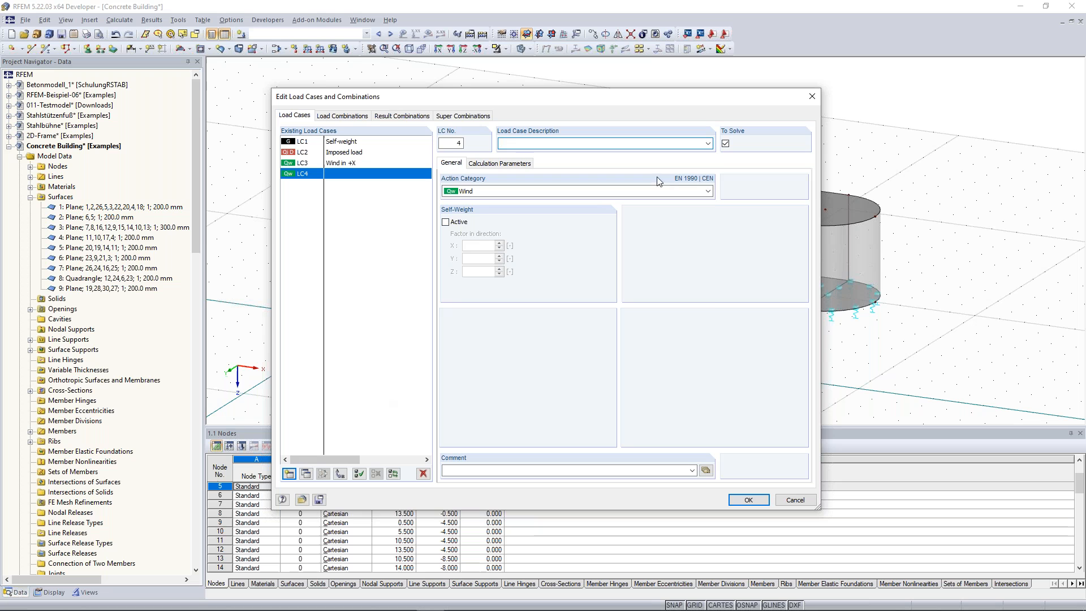
click(707, 144)
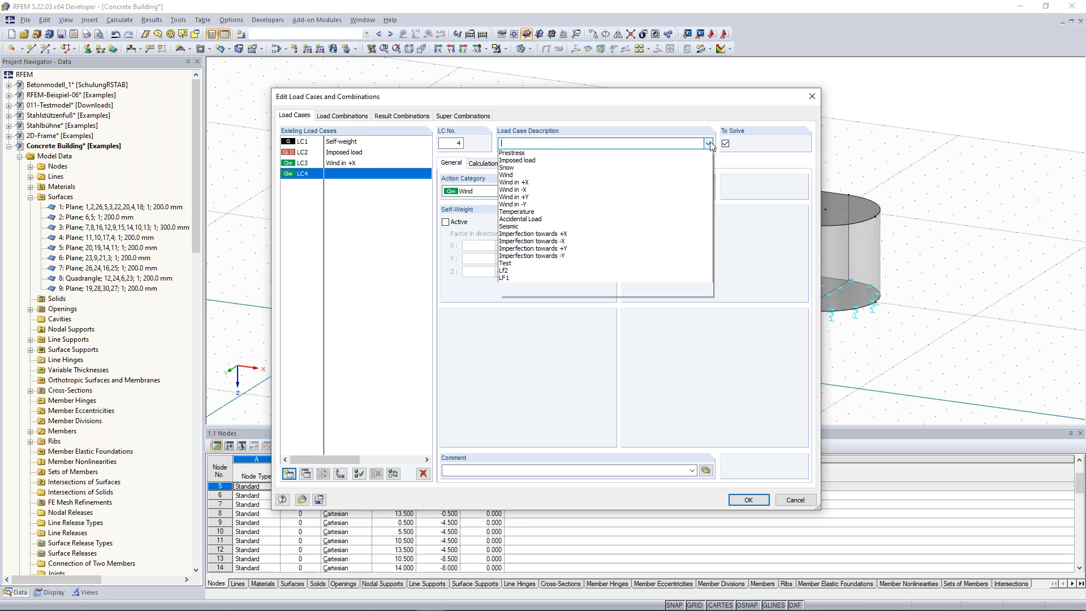
click(669, 209)
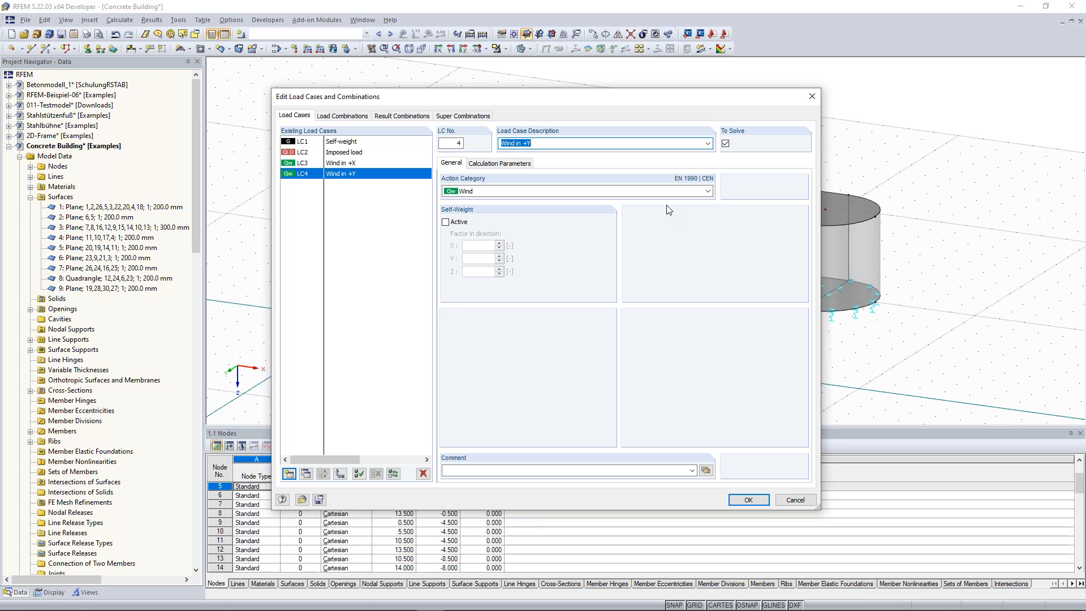
Step: Add load case 5 as Imperfection towards +X and load case 6 as Imperfection towards +Y, both in the Imperfection action category
click(289, 474)
click(708, 144)
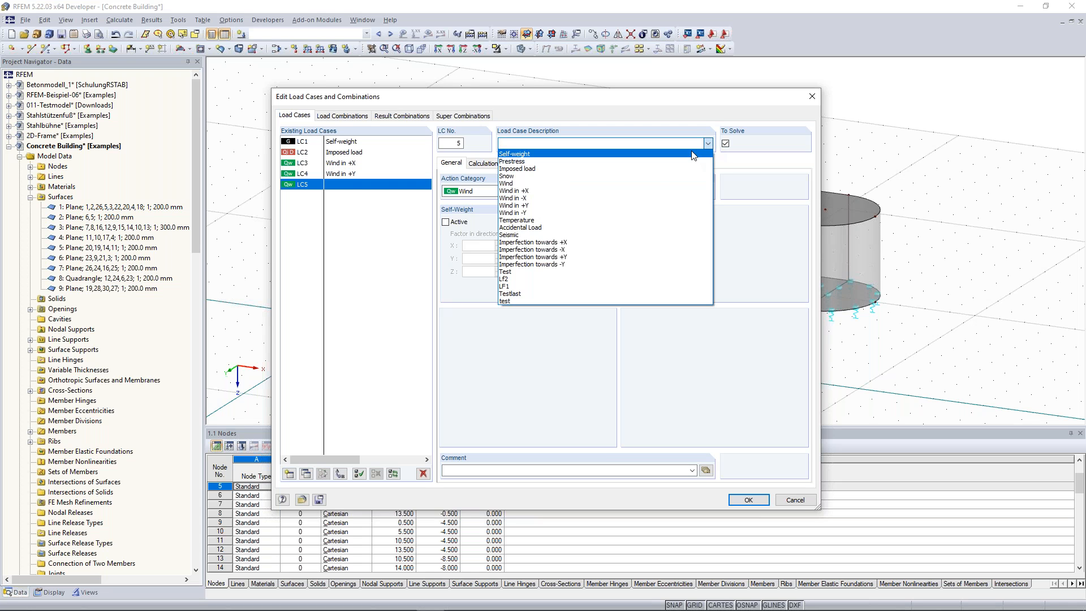
click(594, 243)
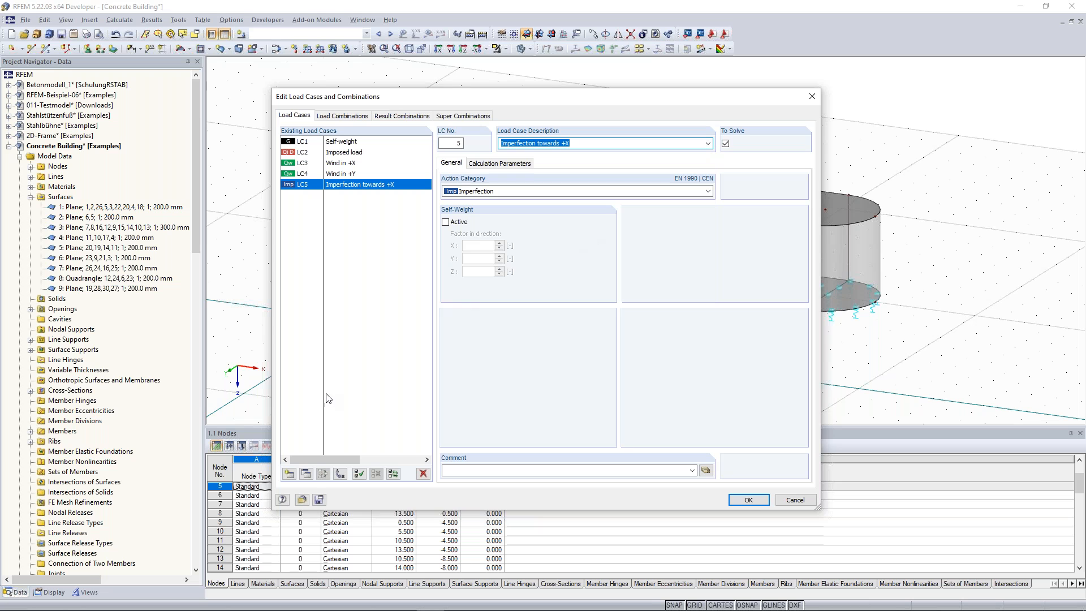
click(289, 473)
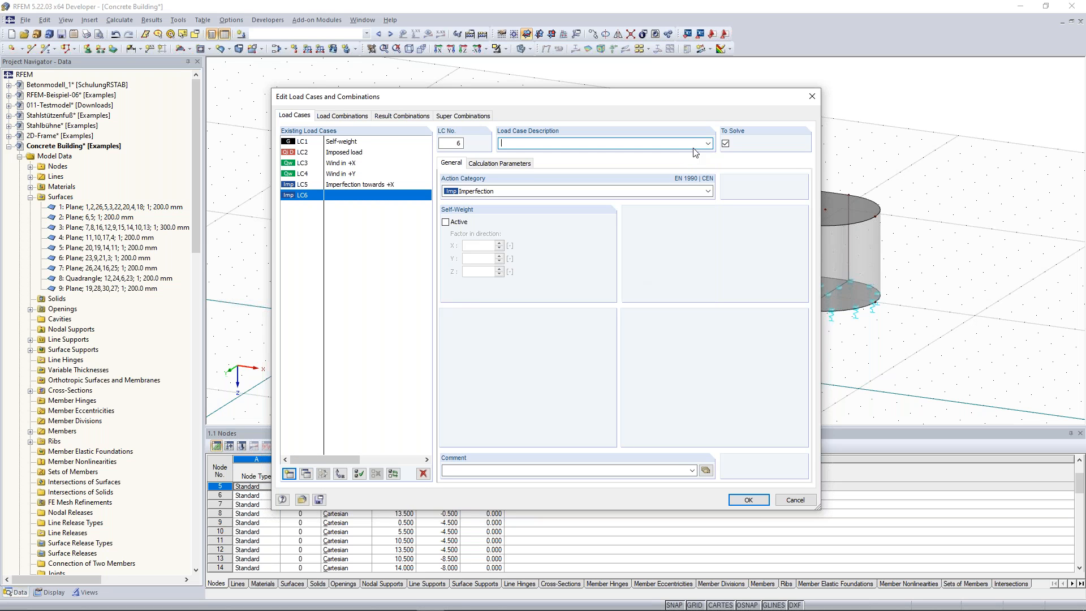
click(707, 144)
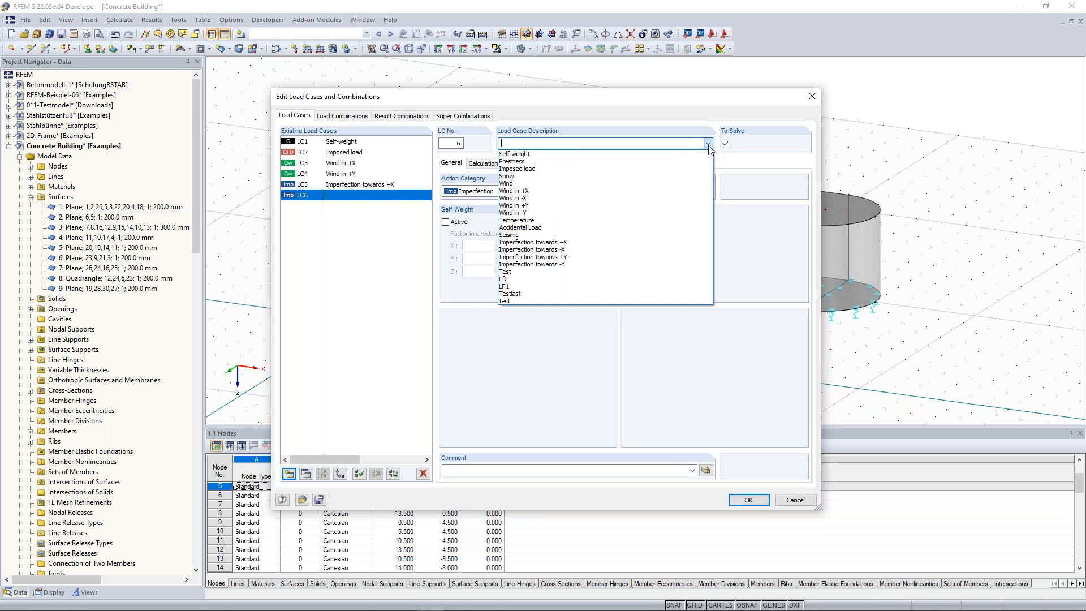
click(605, 257)
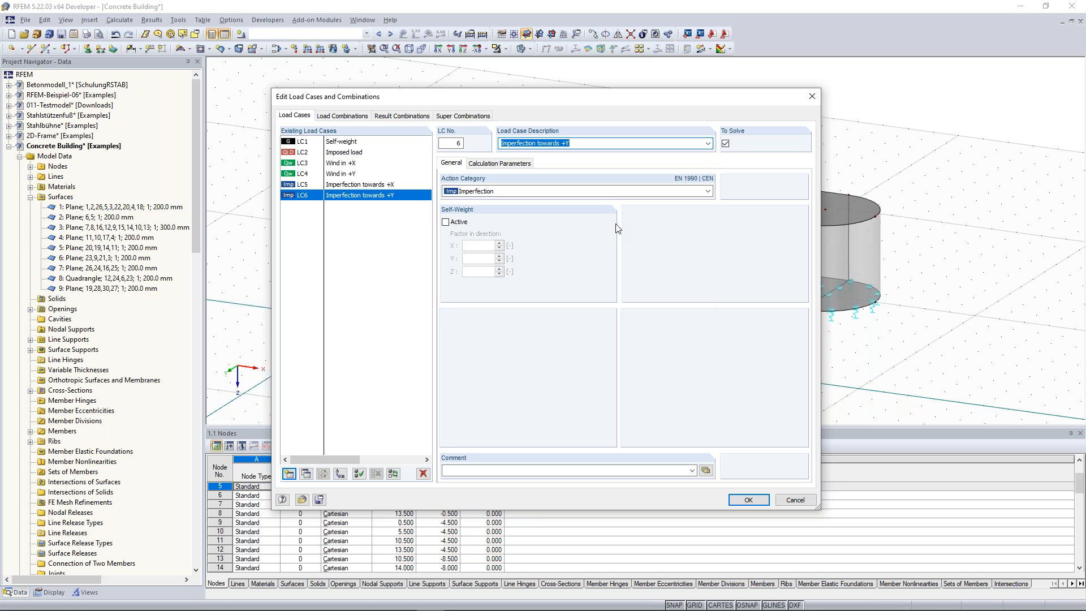
drag(485, 102, 488, 73)
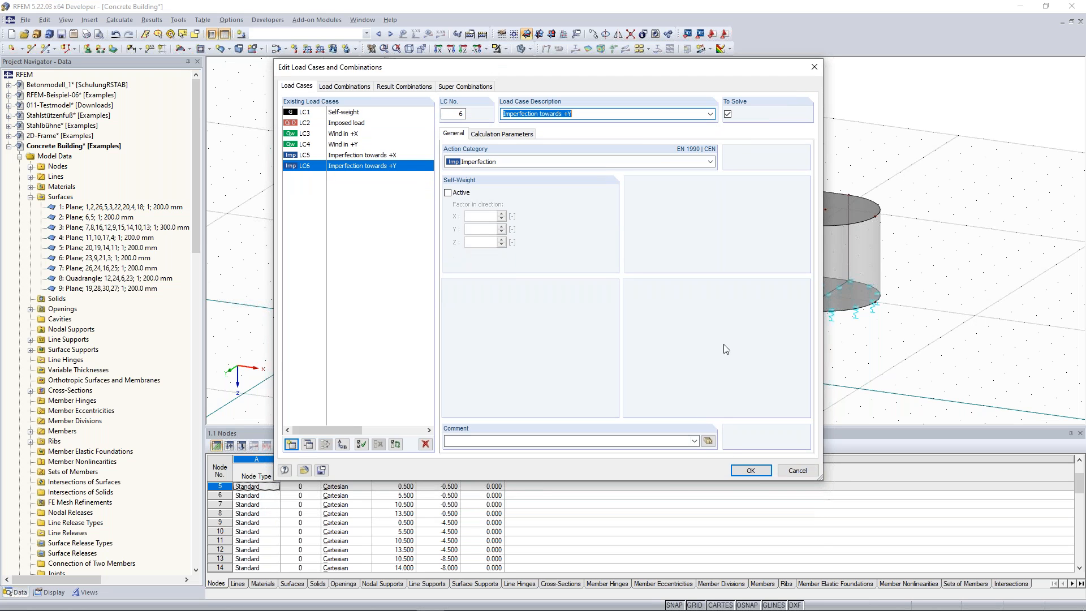
Step: Confirm the load cases and enable automatic creation of load combinations in the Concrete Building model's general data
click(750, 471)
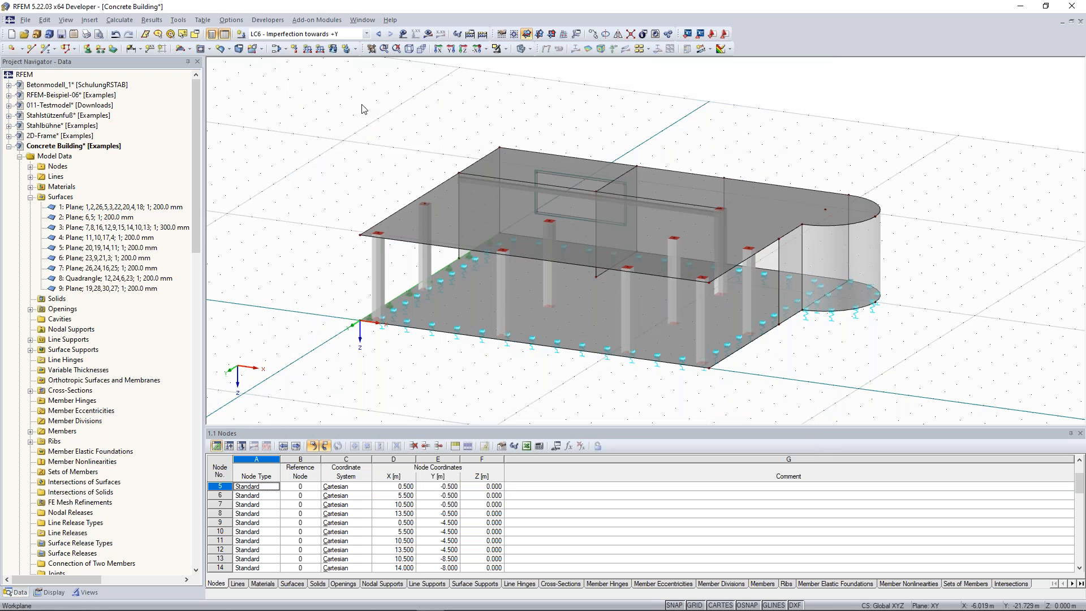
right_click(79, 149)
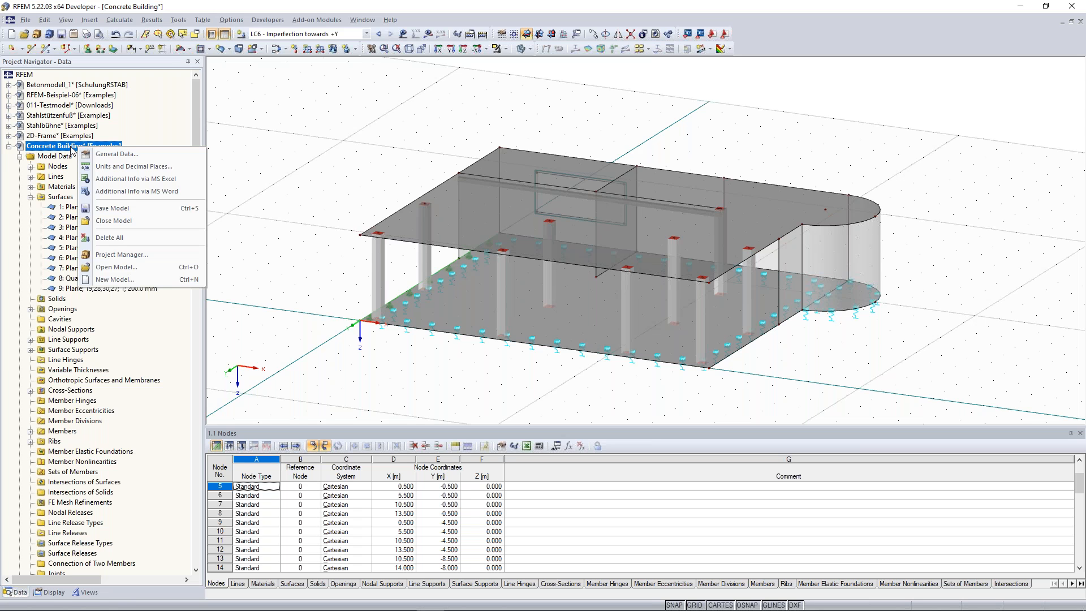
click(122, 154)
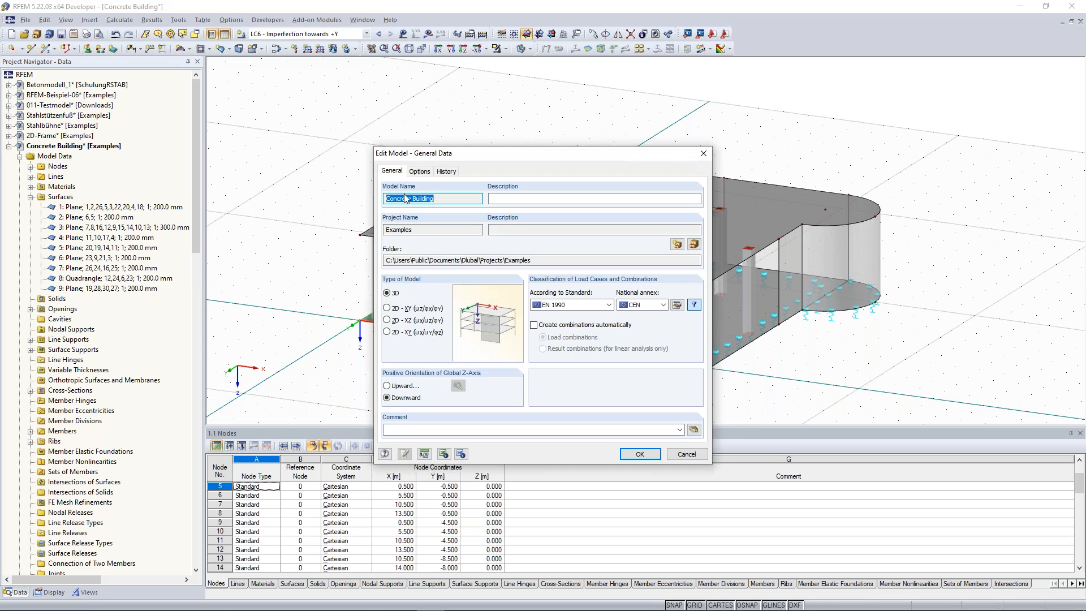
drag(538, 150, 503, 81)
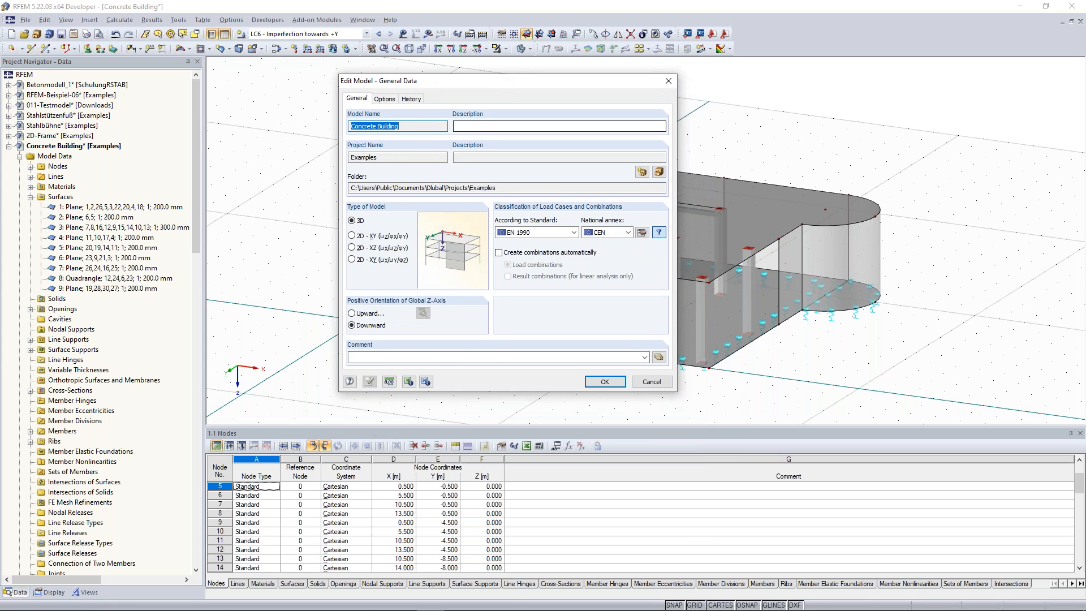
click(501, 253)
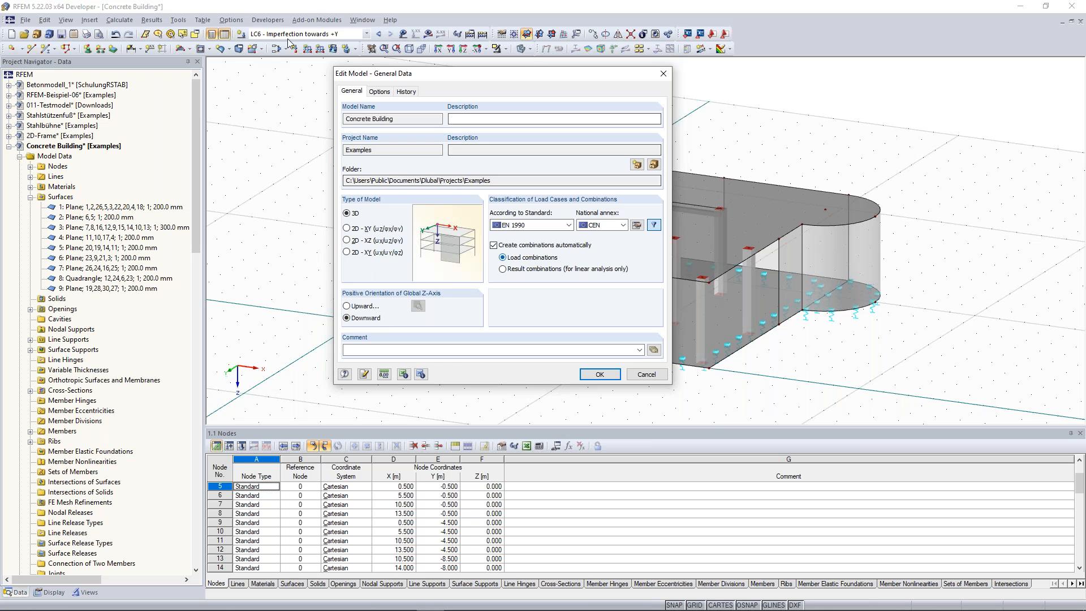
key(Return)
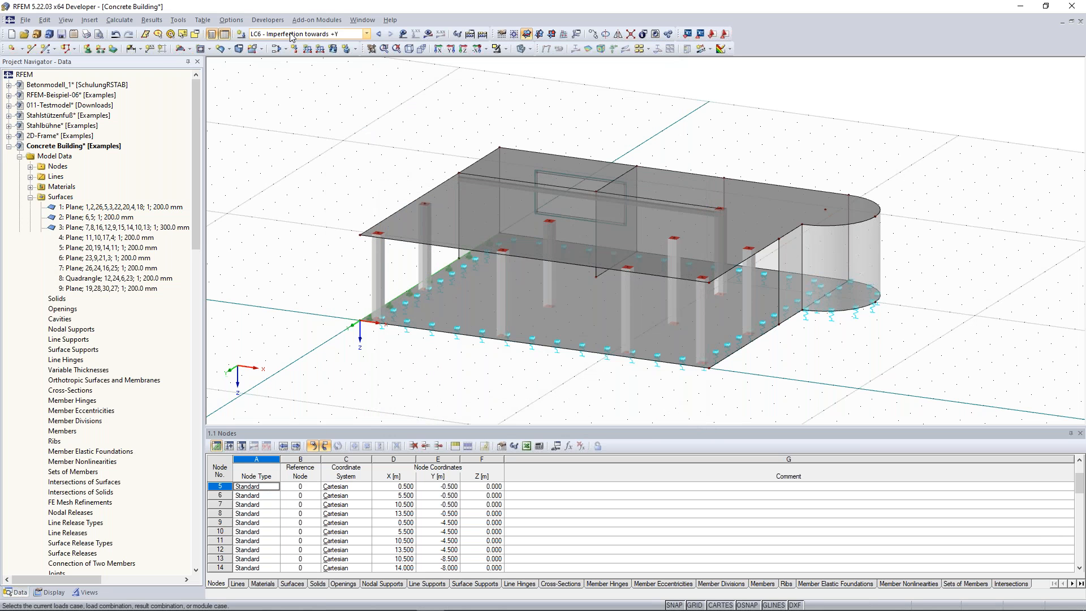
Step: Review the automatically generated load combinations in the list of available load cases
click(293, 38)
click(296, 41)
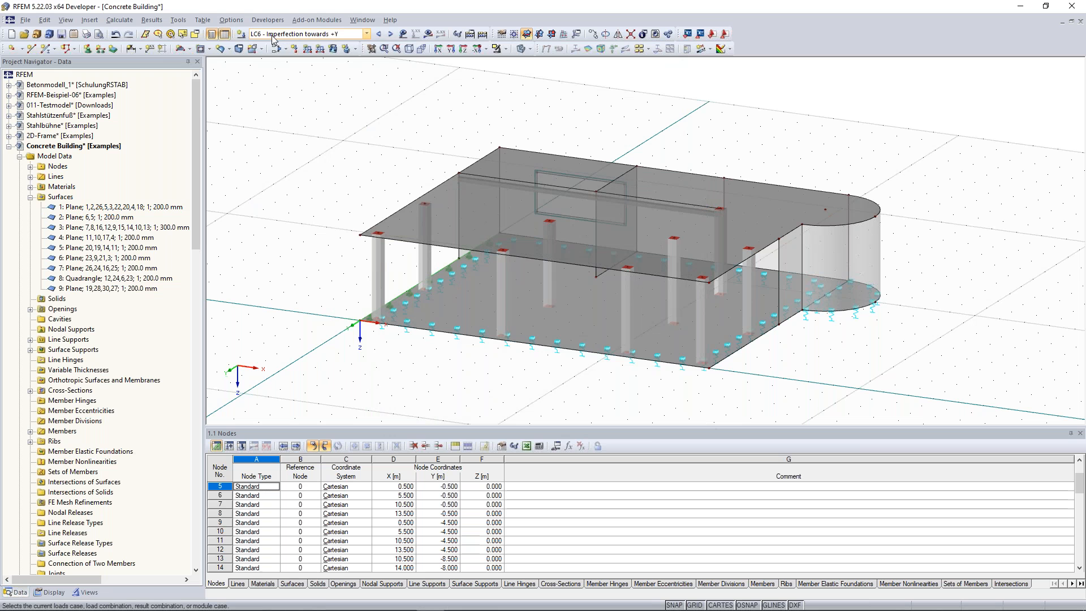
click(286, 35)
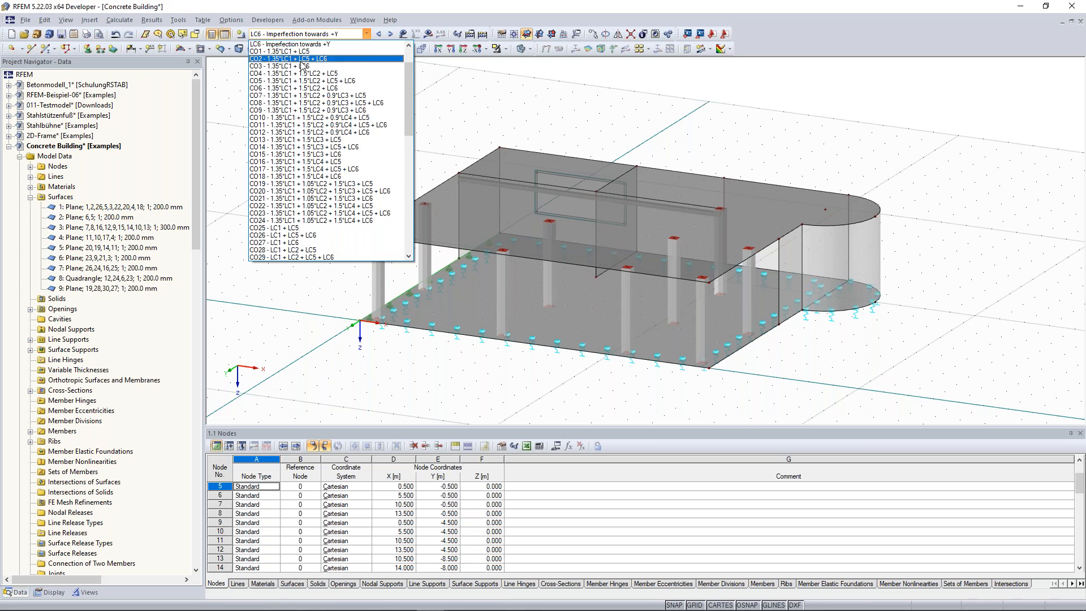
click(297, 39)
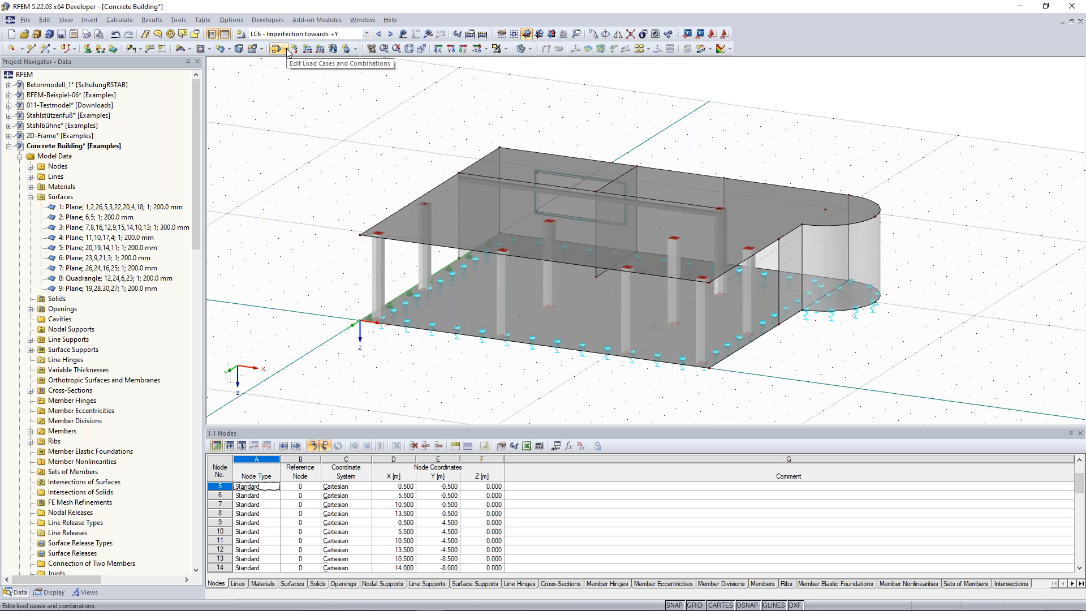
Step: Open the load cases and combinations editor and examine the imposed and wind actions with their assigned load cases
click(287, 50)
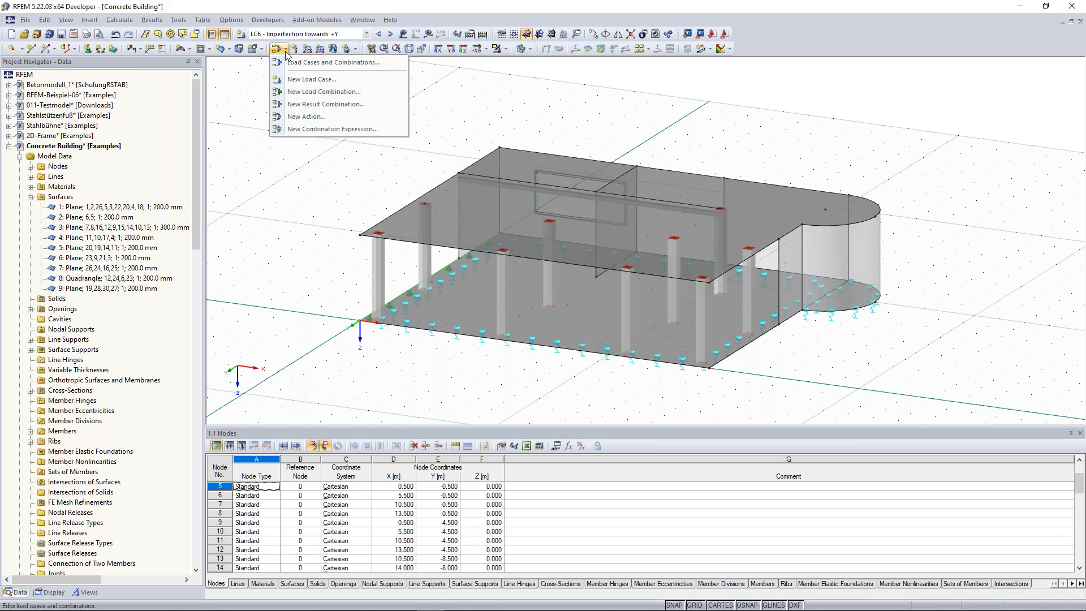
click(349, 129)
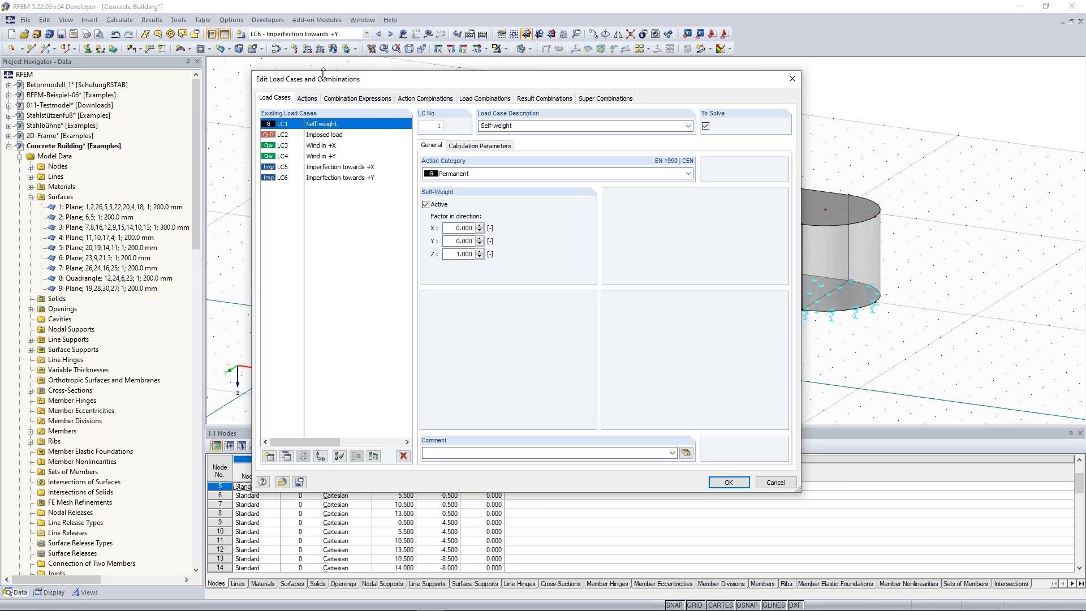
click(483, 174)
click(485, 177)
click(306, 98)
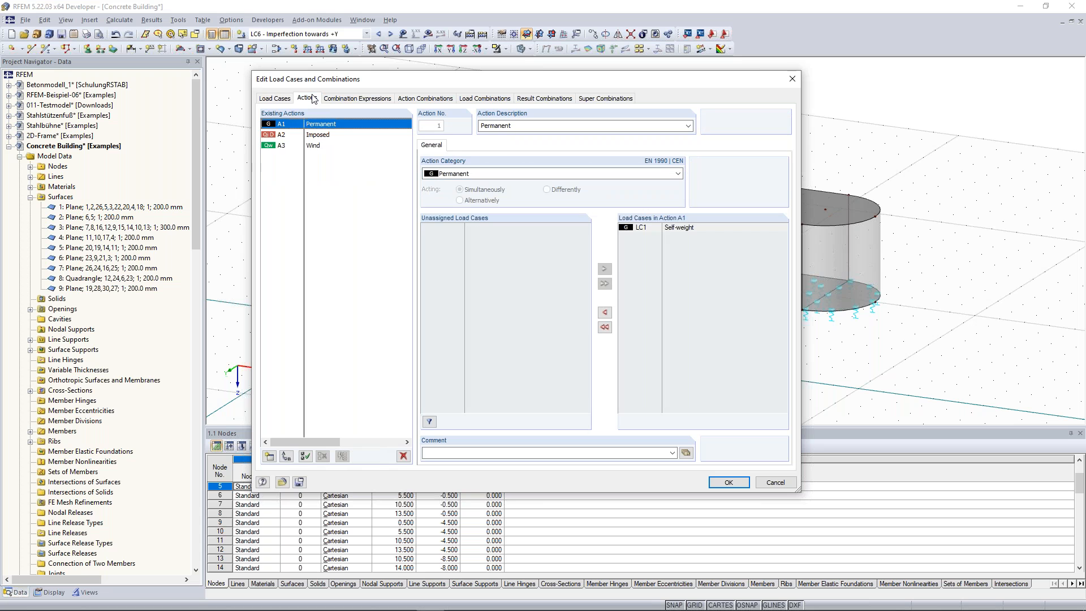
click(330, 137)
click(320, 148)
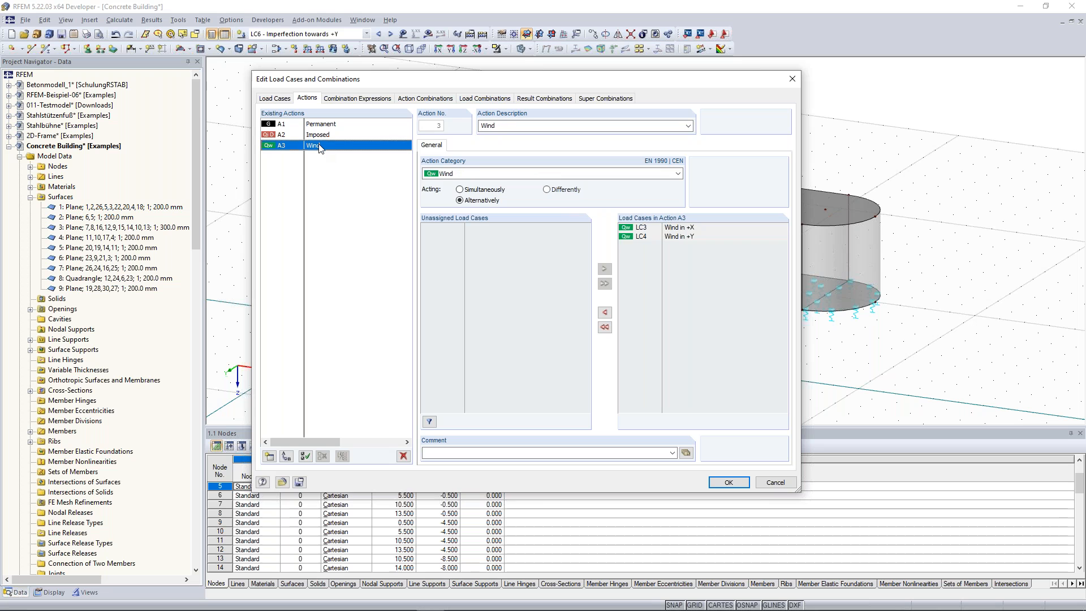
click(313, 148)
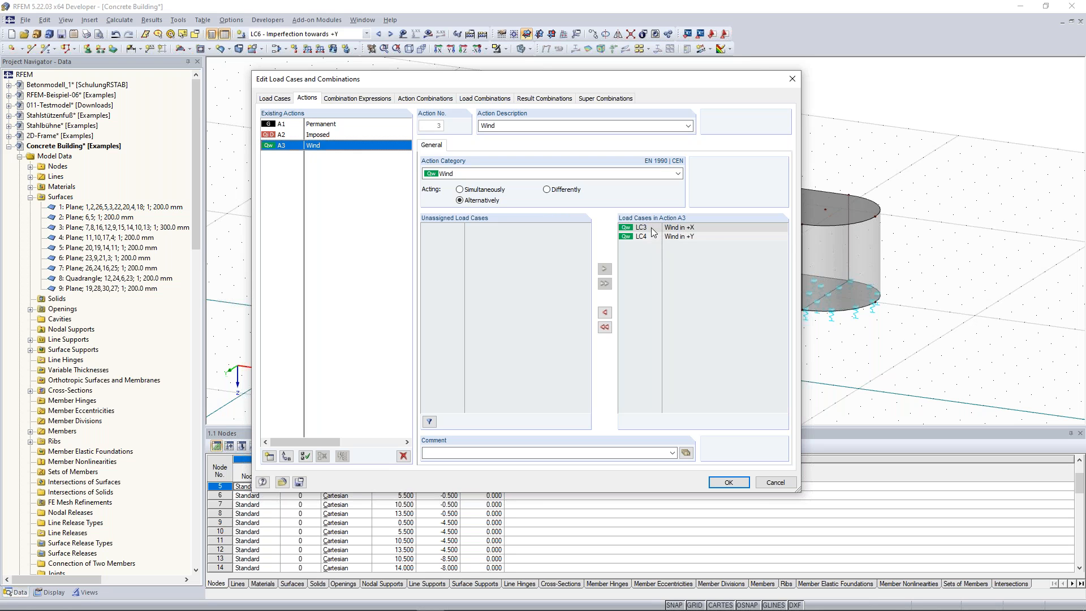
Step: Try the Simultaneously and Differently settings for the wind action, putting LC3 in group 1, and restore Alternatively
click(459, 190)
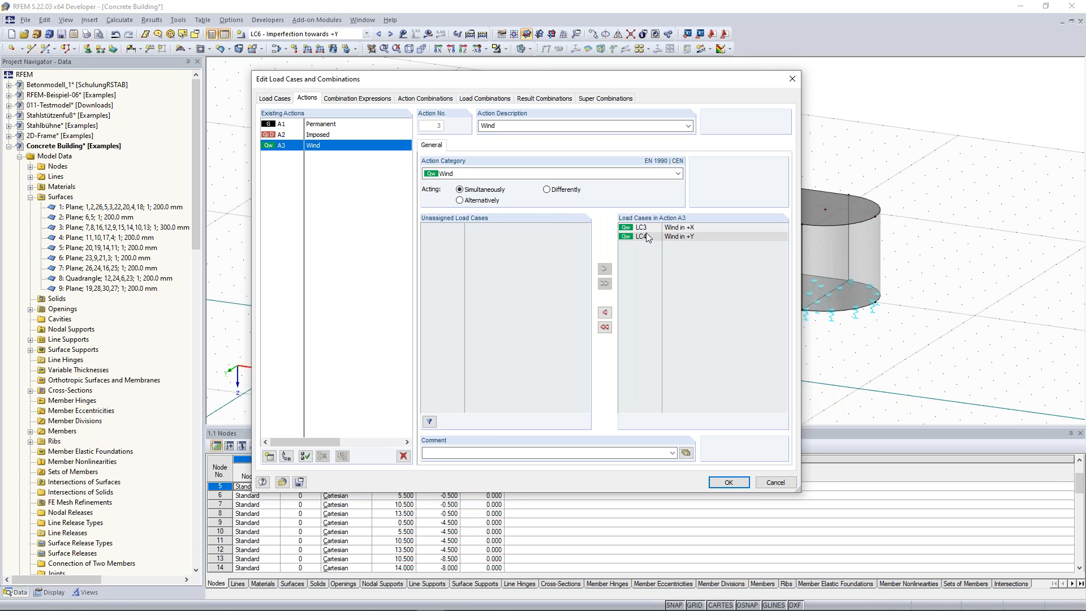
click(547, 190)
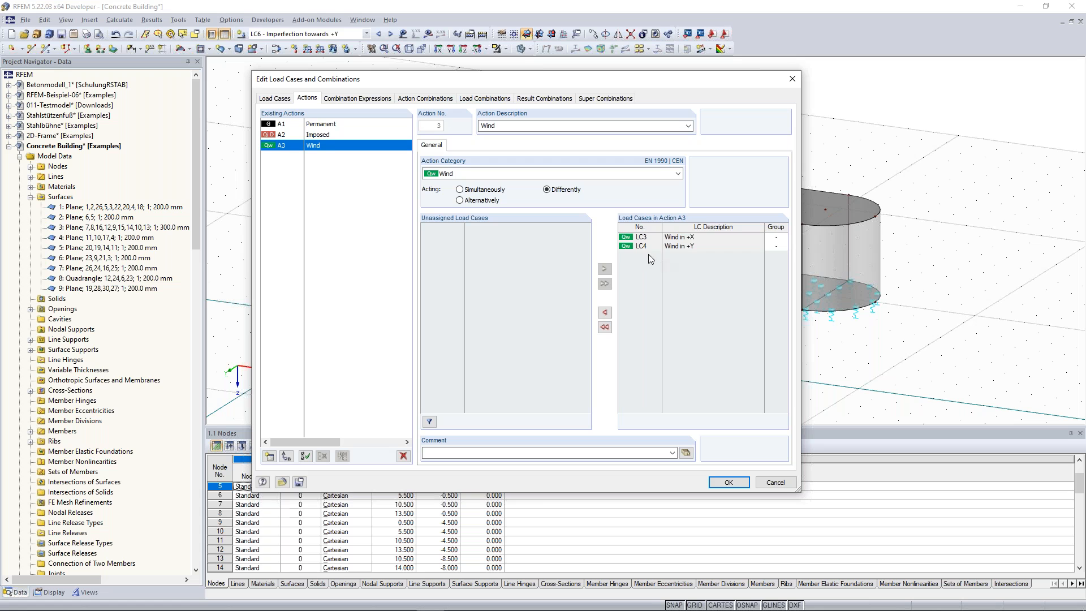
click(782, 240)
click(783, 237)
click(775, 254)
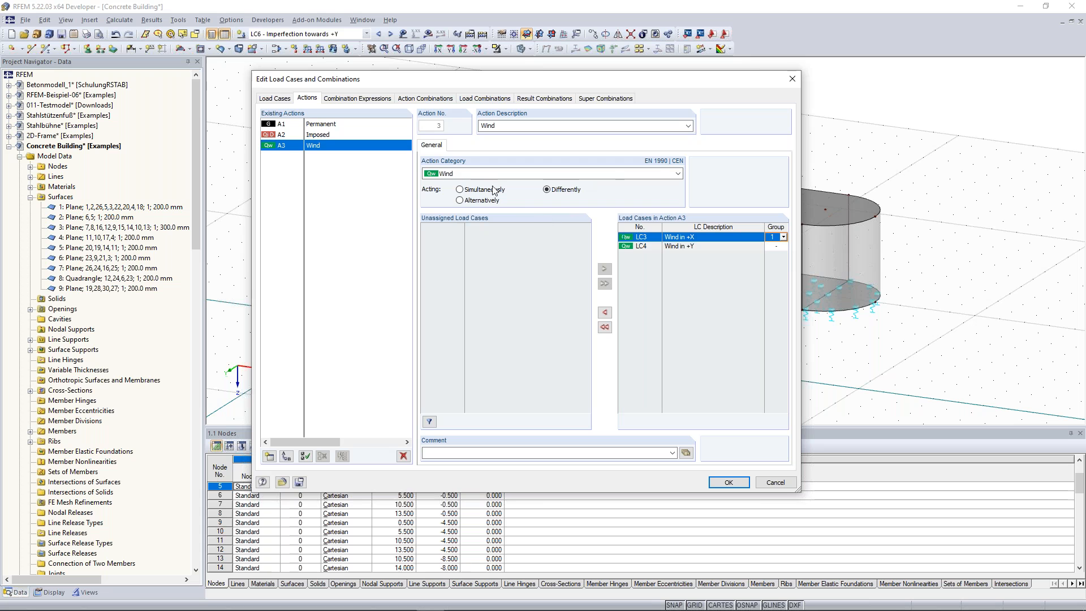
click(459, 201)
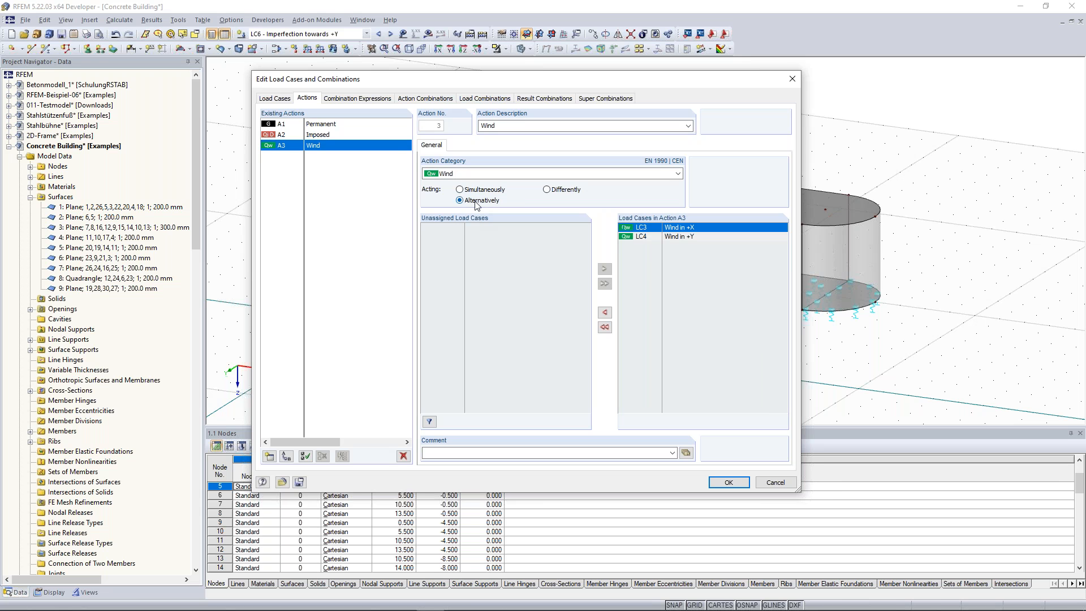
Step: Examine the design situation formula of the ULS combination expression CE1
click(358, 99)
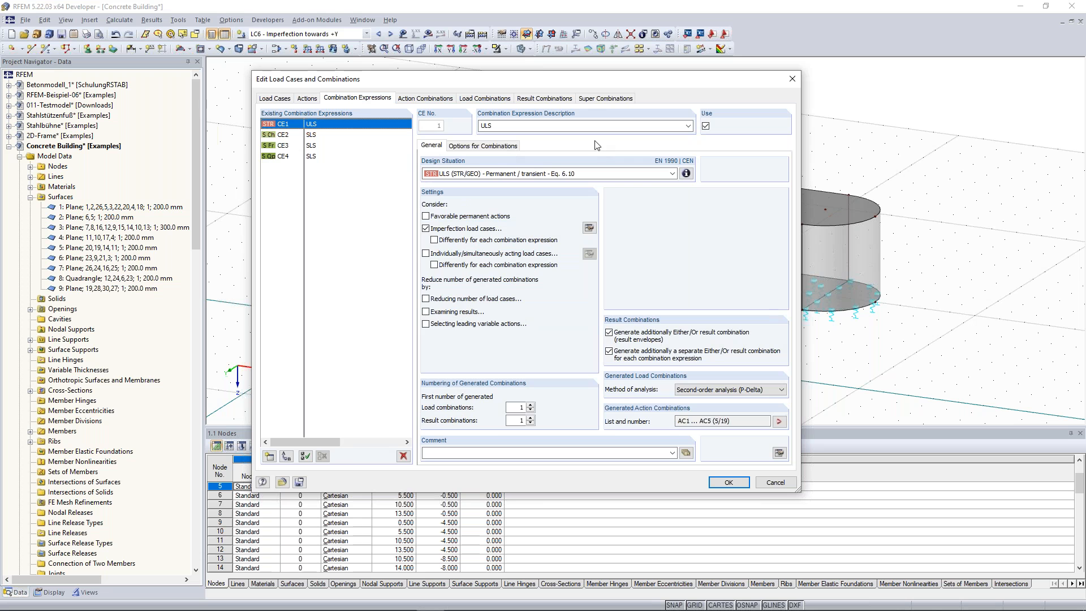
click(686, 173)
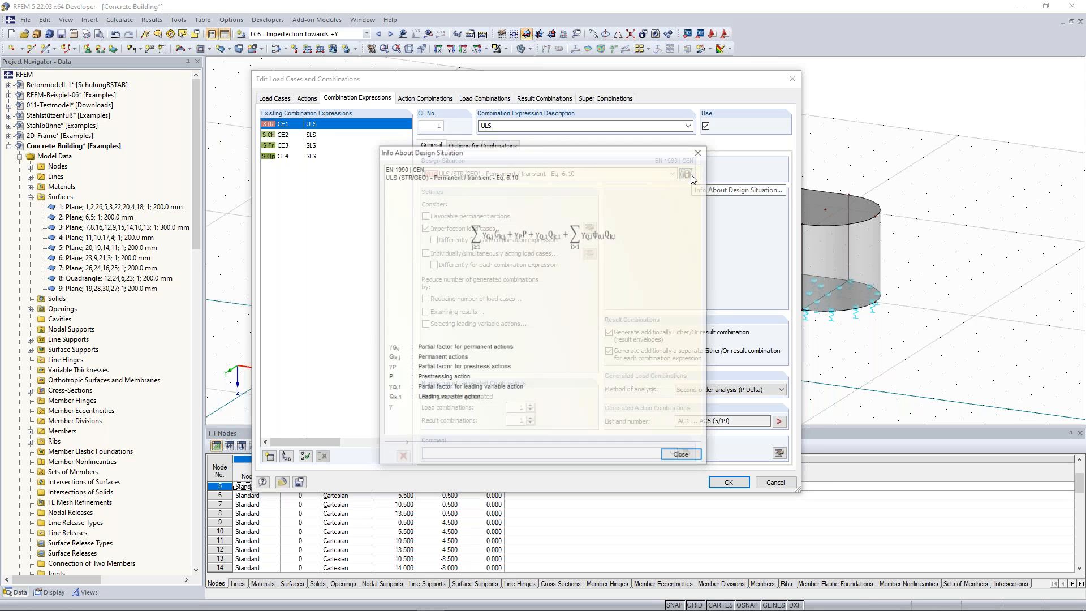
drag(744, 166, 918, 115)
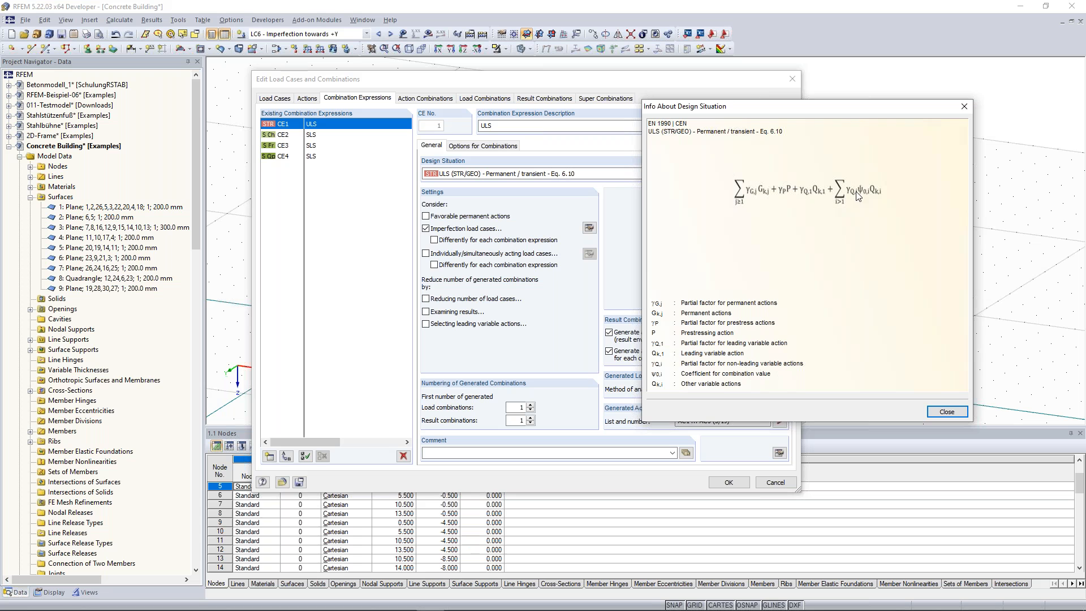
click(964, 106)
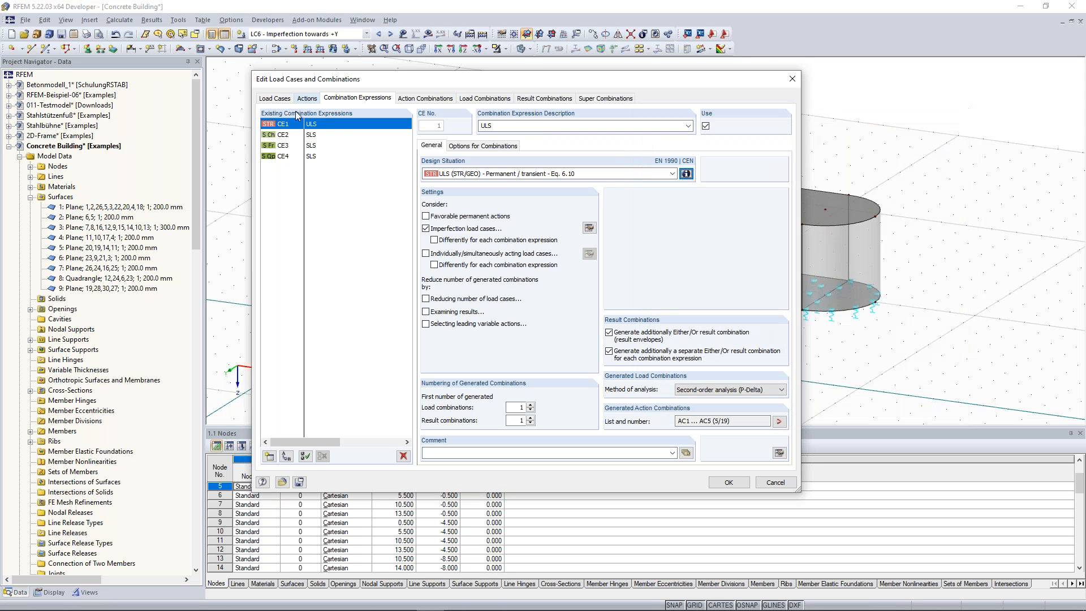
Step: Compare the design situations assigned to the combination expressions CE1, CE2 and CE3
click(318, 139)
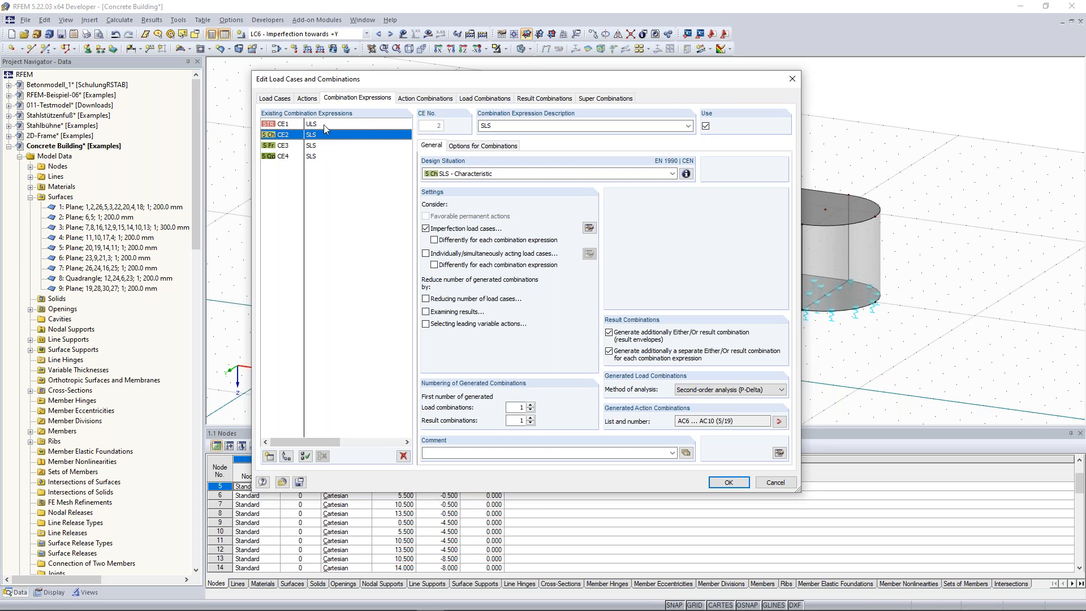
click(318, 124)
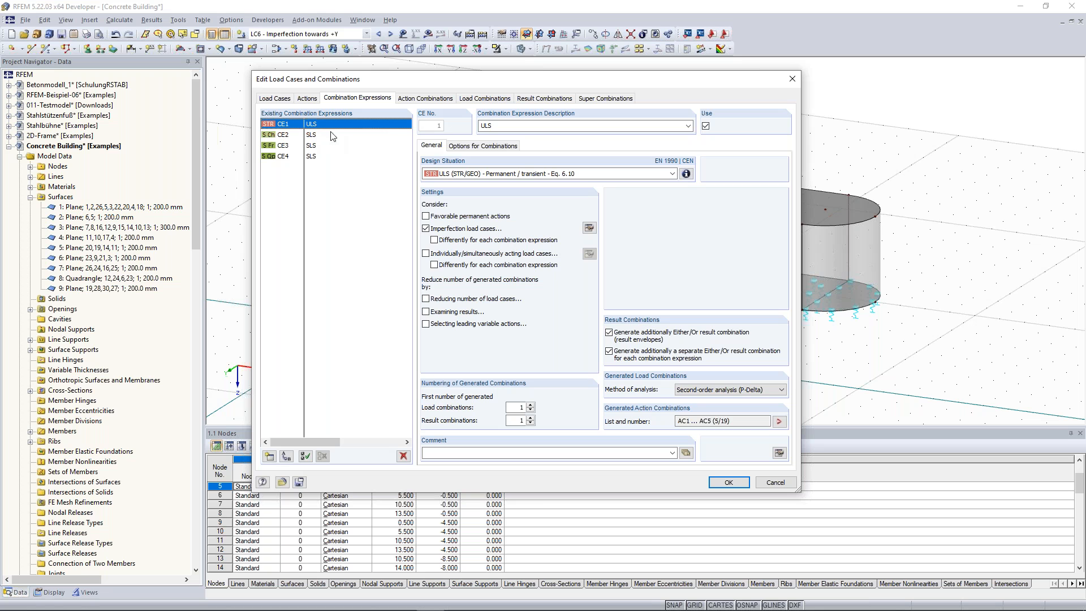
click(672, 175)
click(673, 174)
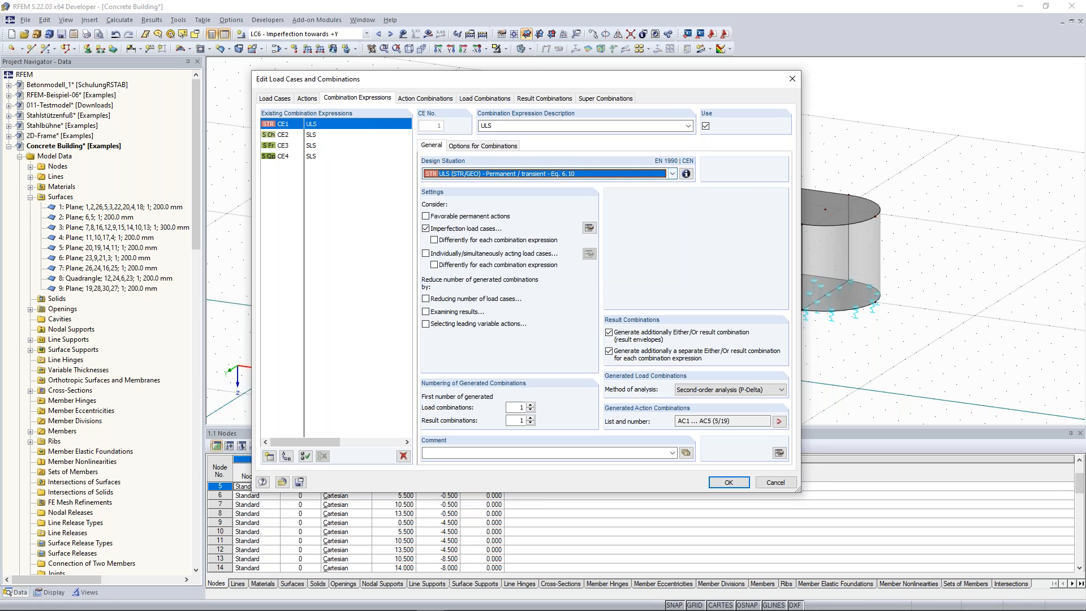
click(312, 137)
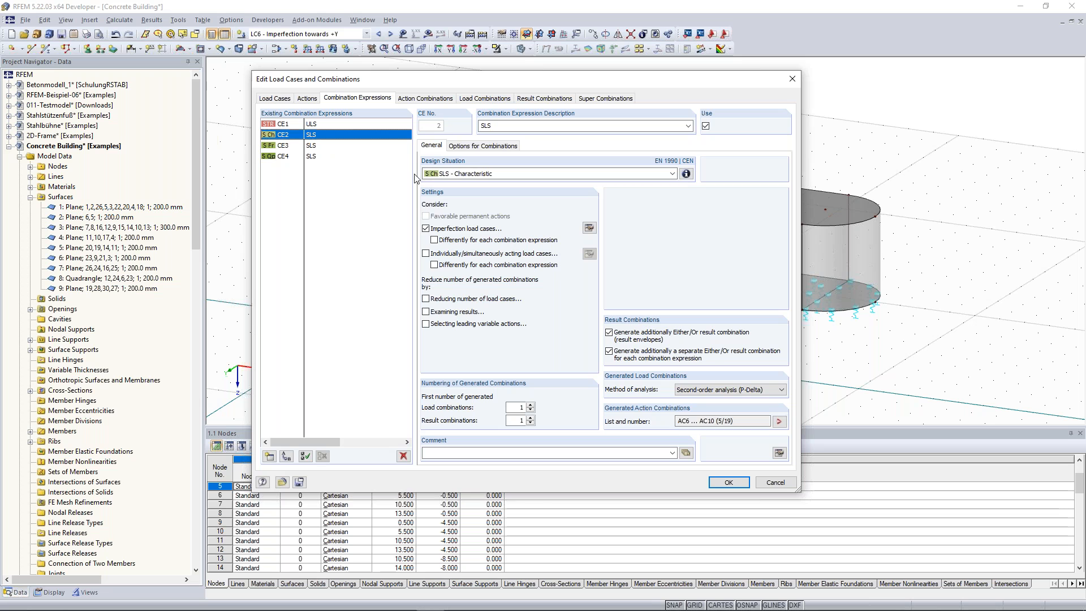
click(316, 150)
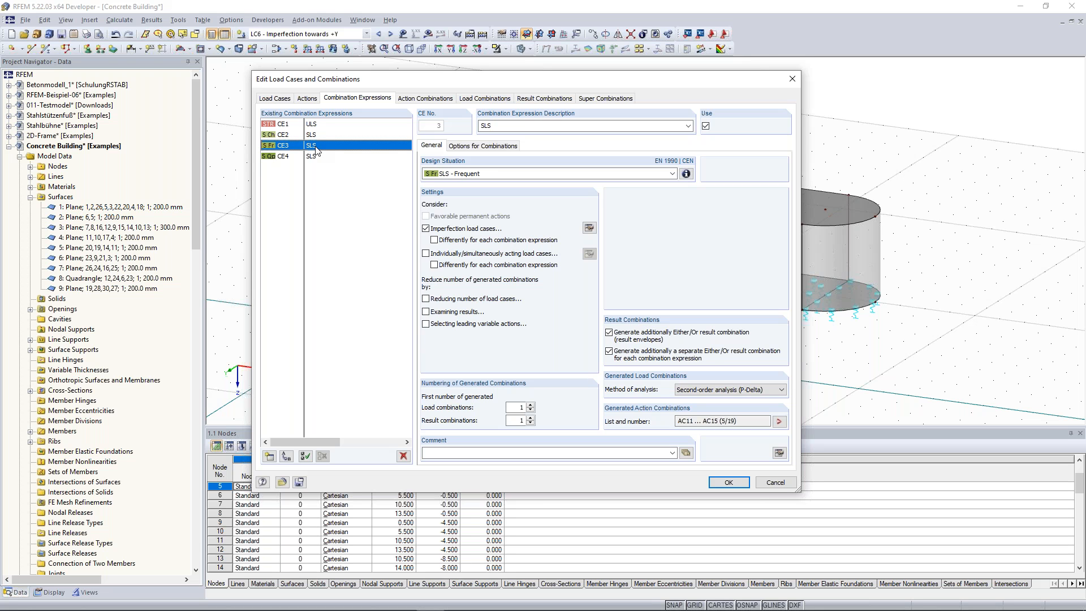
Step: Exclude the three SLS combination expressions CE2 to CE4 from use
click(316, 139)
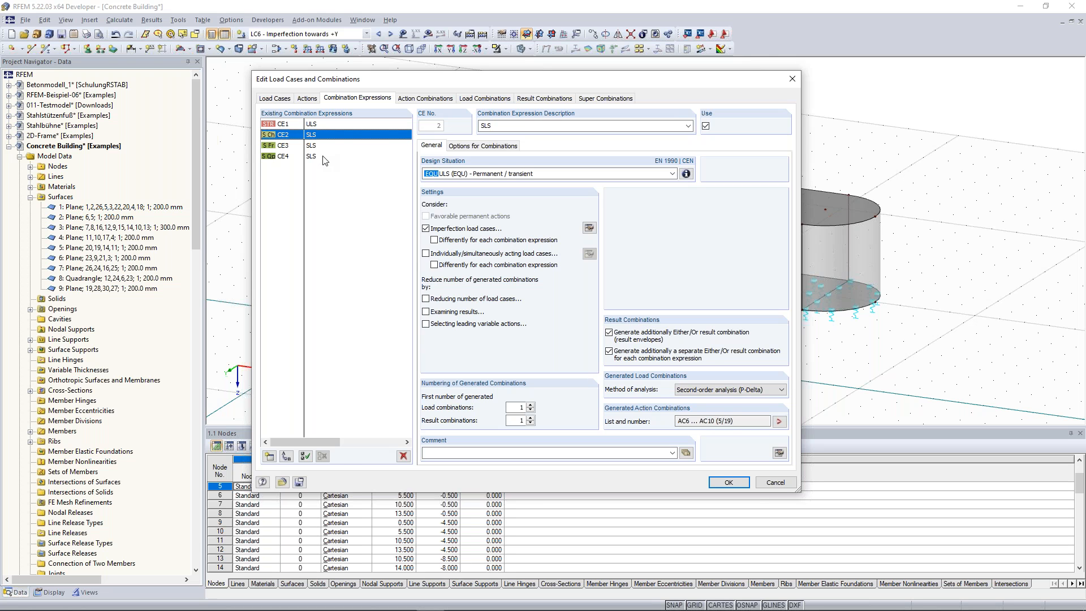
shift+click(323, 156)
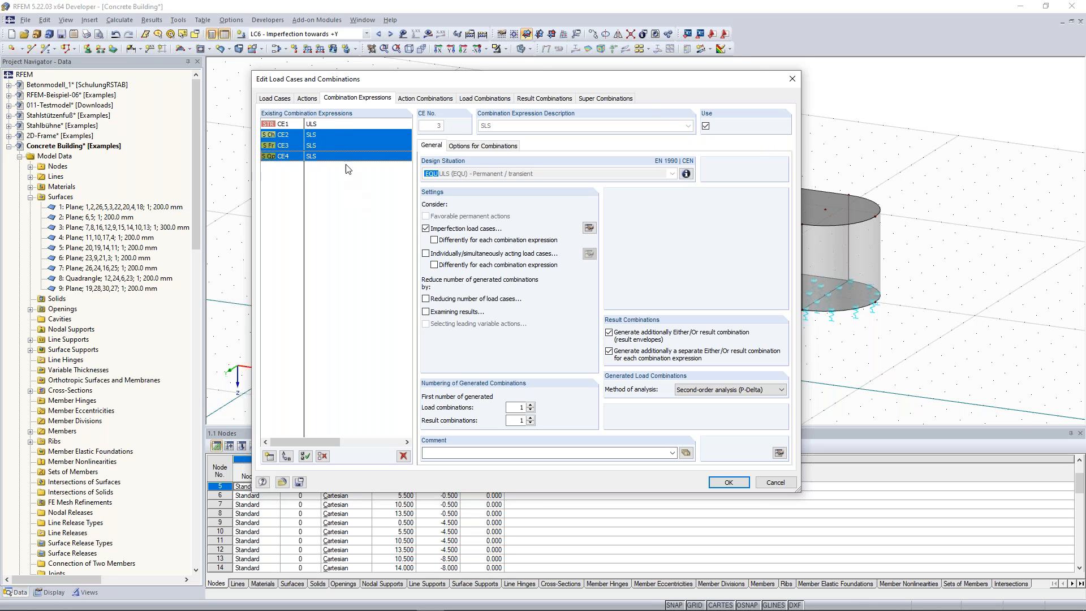
click(706, 127)
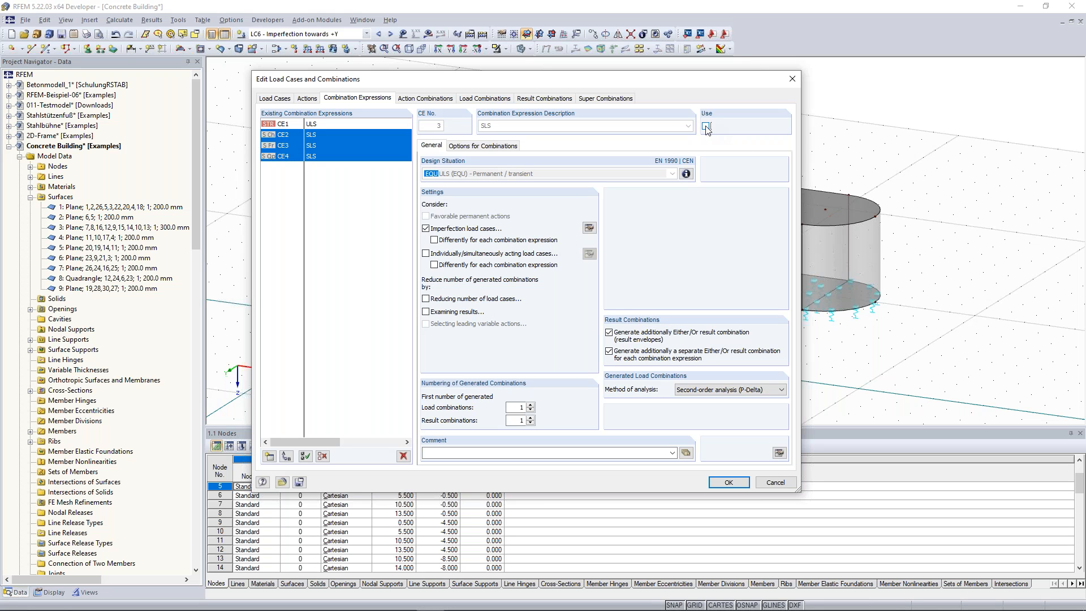
click(334, 136)
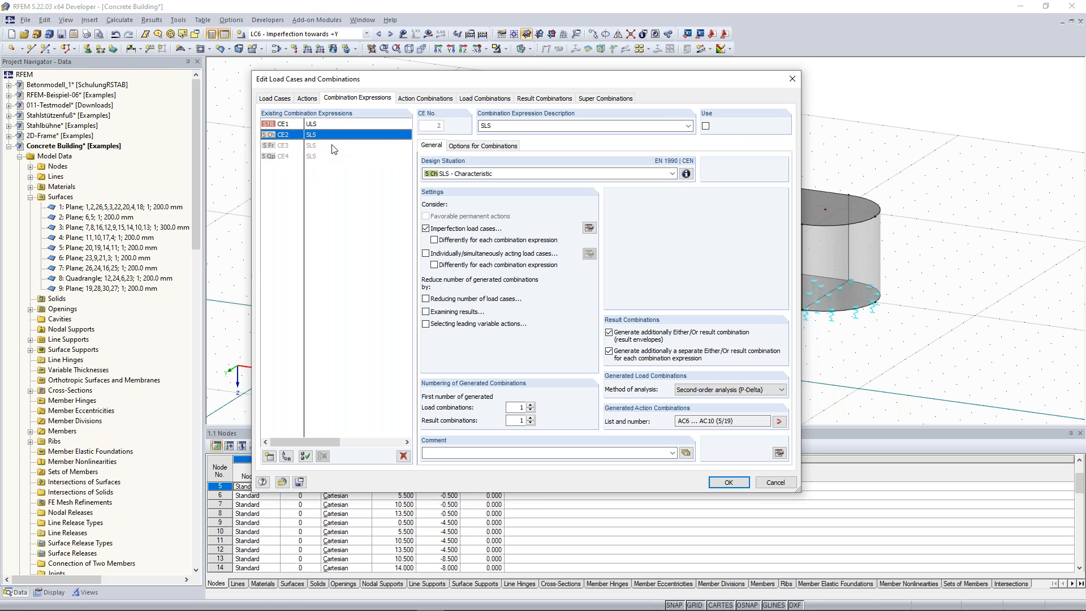
Step: Review the imperfection load case settings of the ULS combination expression CE1
click(320, 125)
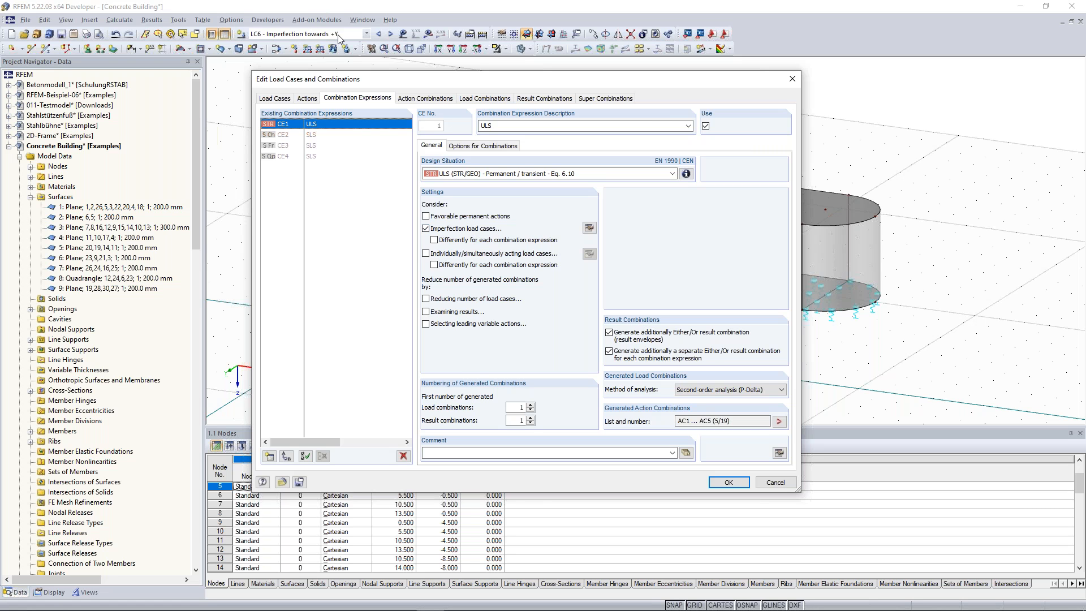
click(590, 230)
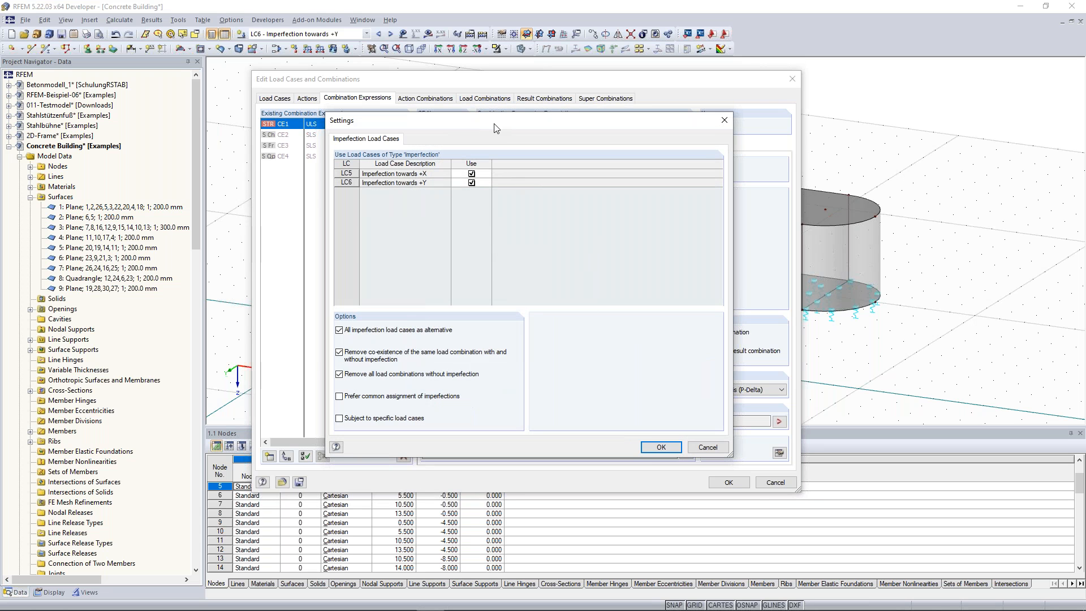
drag(494, 125, 499, 264)
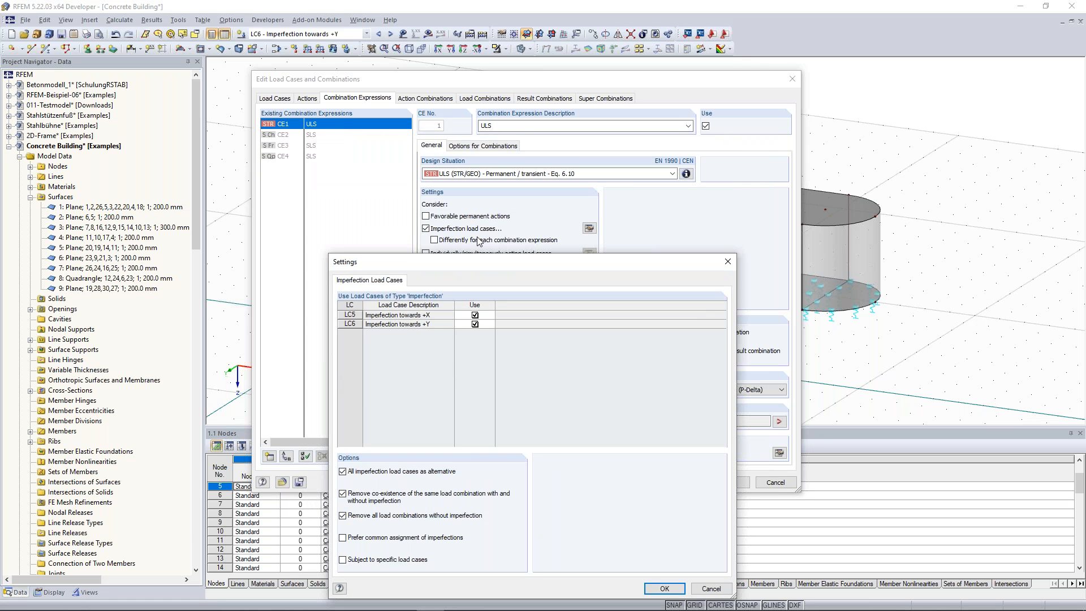
drag(584, 257, 558, 225)
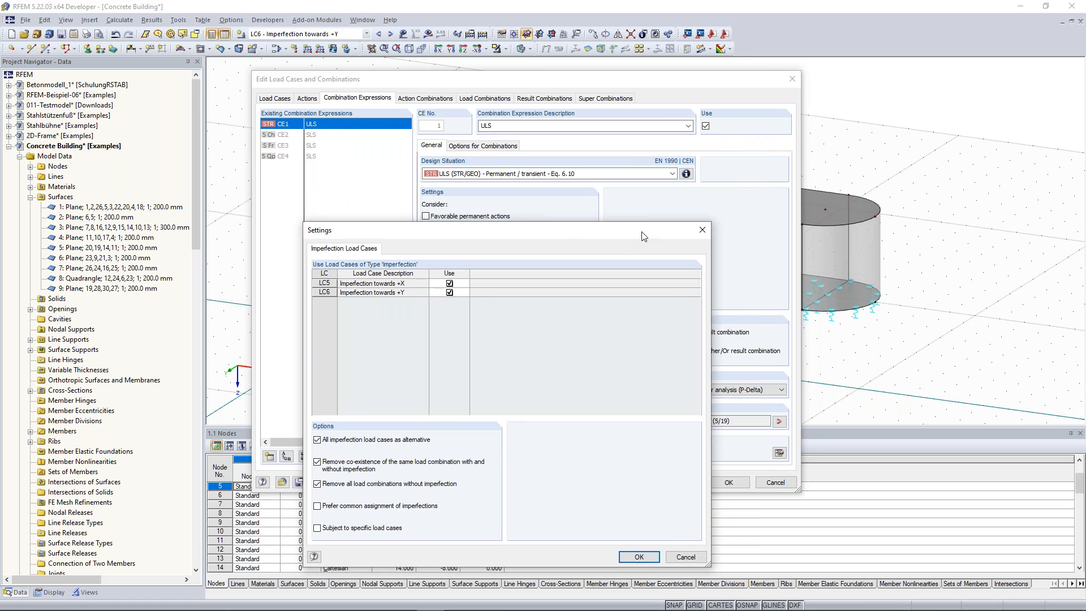
key(Escape)
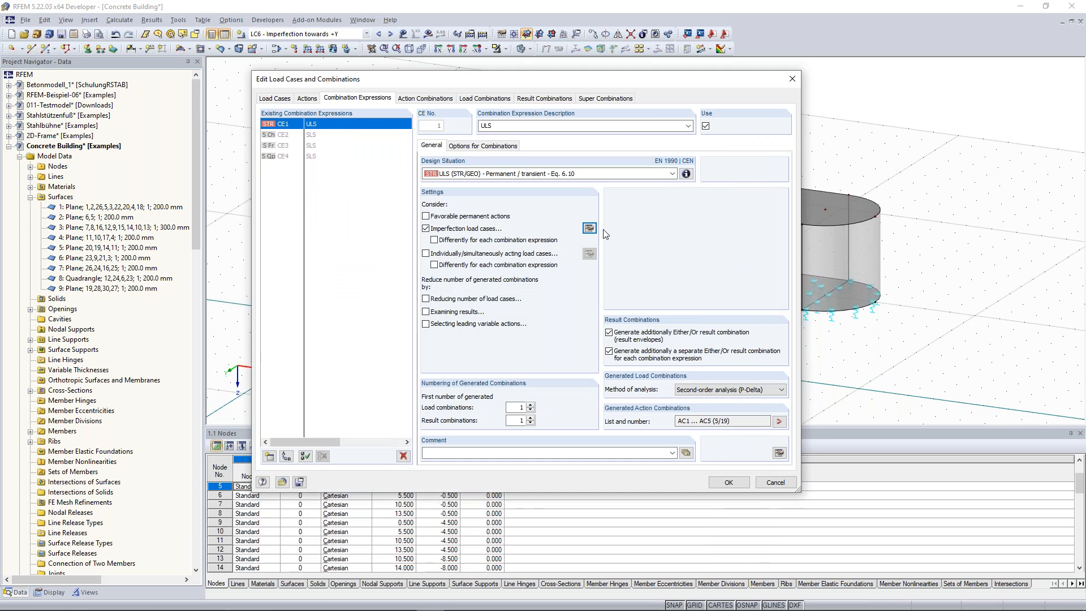
Step: For CE1's imperfection load cases, disable both options that remove combinations without imperfection and make the imperfections subject to specific load cases
click(591, 227)
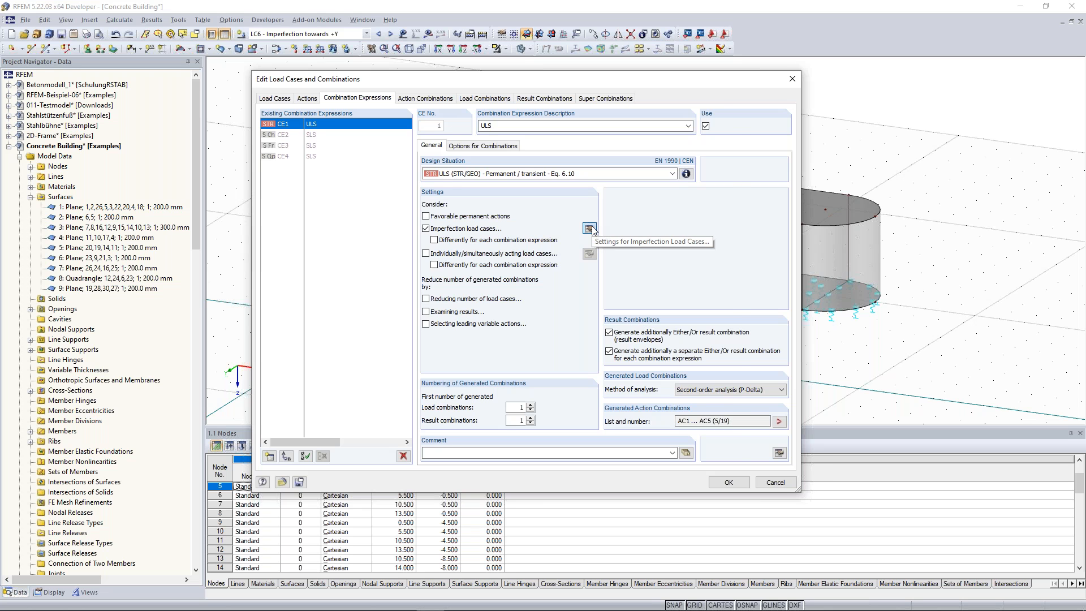
drag(529, 121, 622, 96)
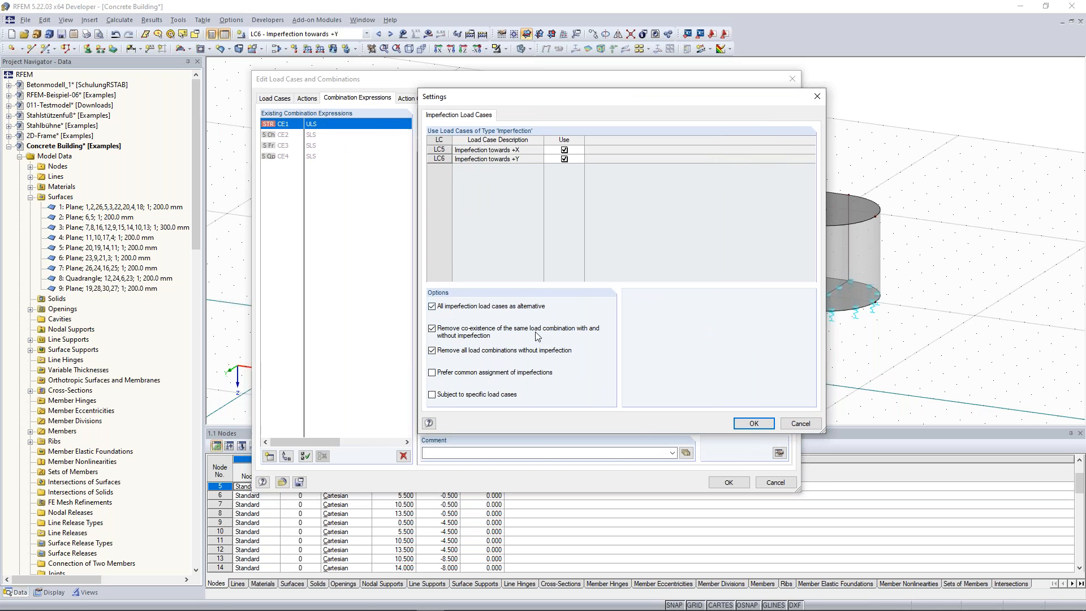
click(455, 350)
click(462, 332)
click(432, 395)
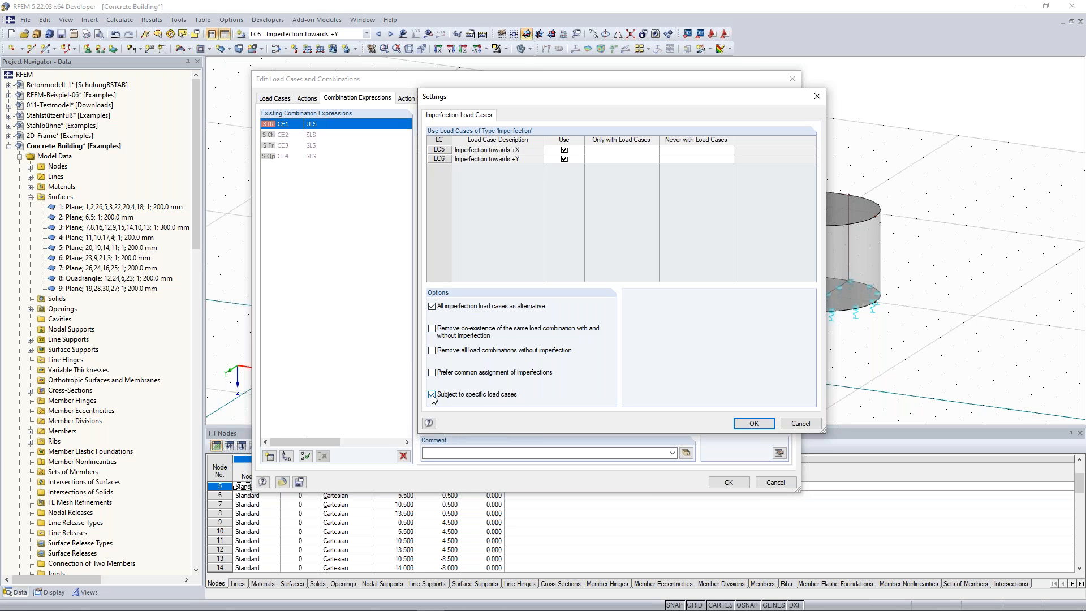
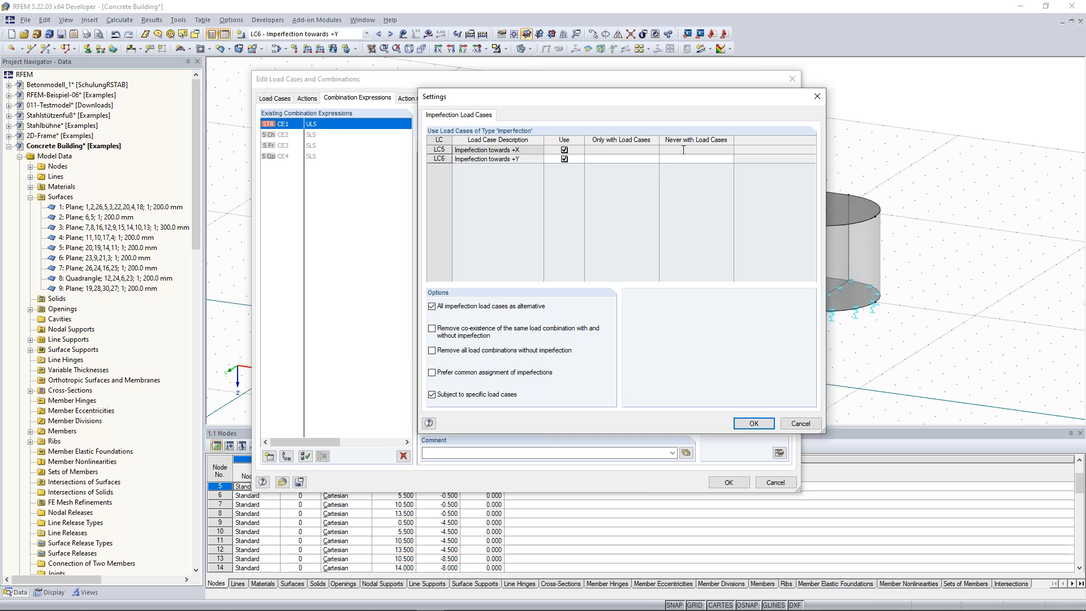
Step: Set imperfection LC5 towards +X never to act with load case LC4, Wind in +Y
click(666, 150)
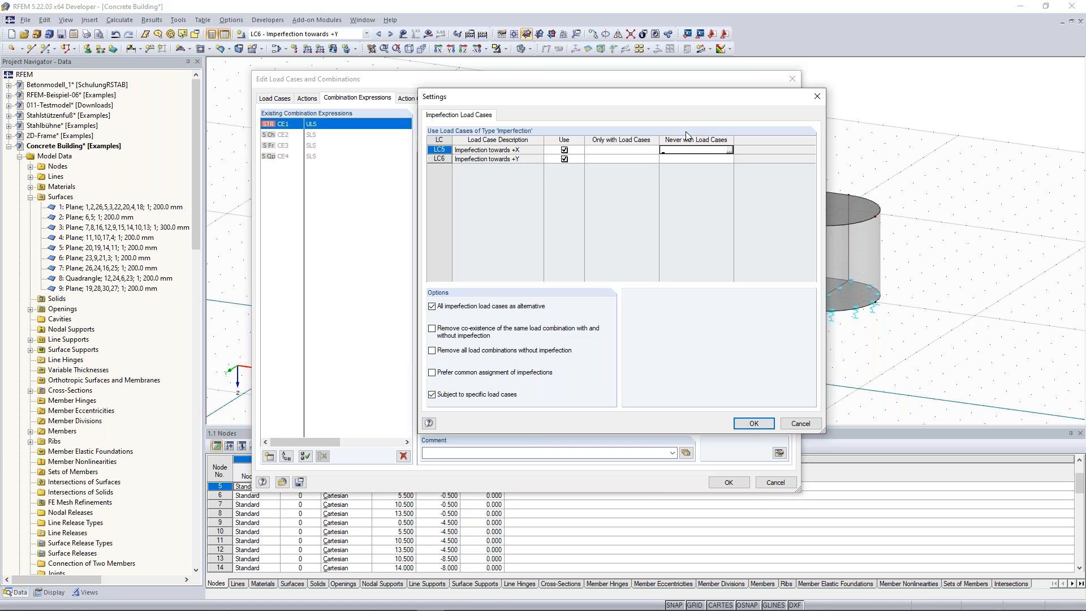
click(729, 152)
click(532, 202)
click(650, 369)
Step: Set imperfection LC6 towards +Y never to act with LC3, Wind in +X, and accept the imperfection settings
click(732, 159)
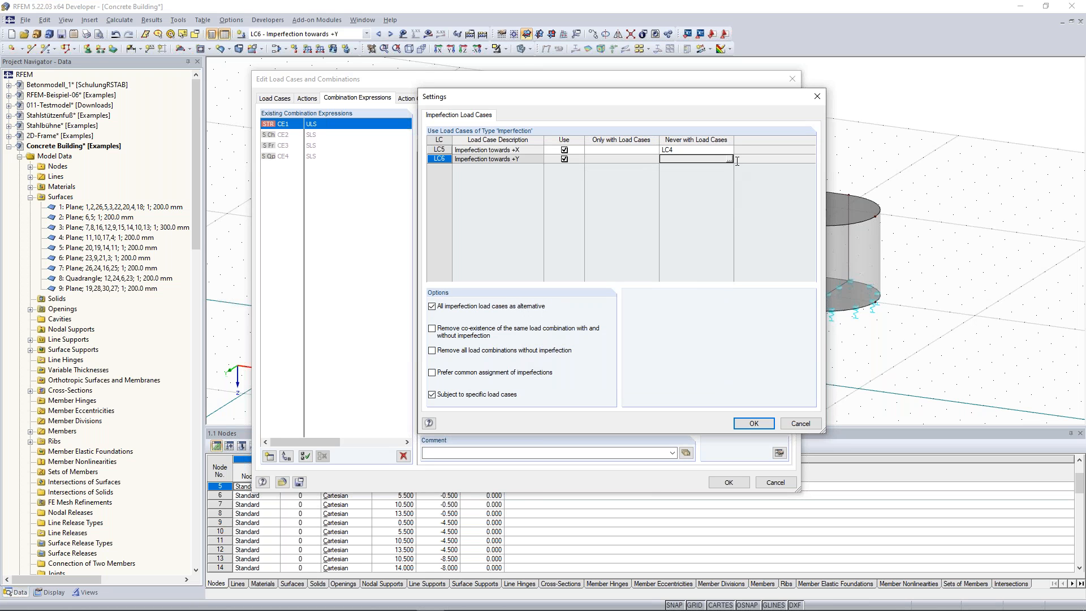
click(729, 160)
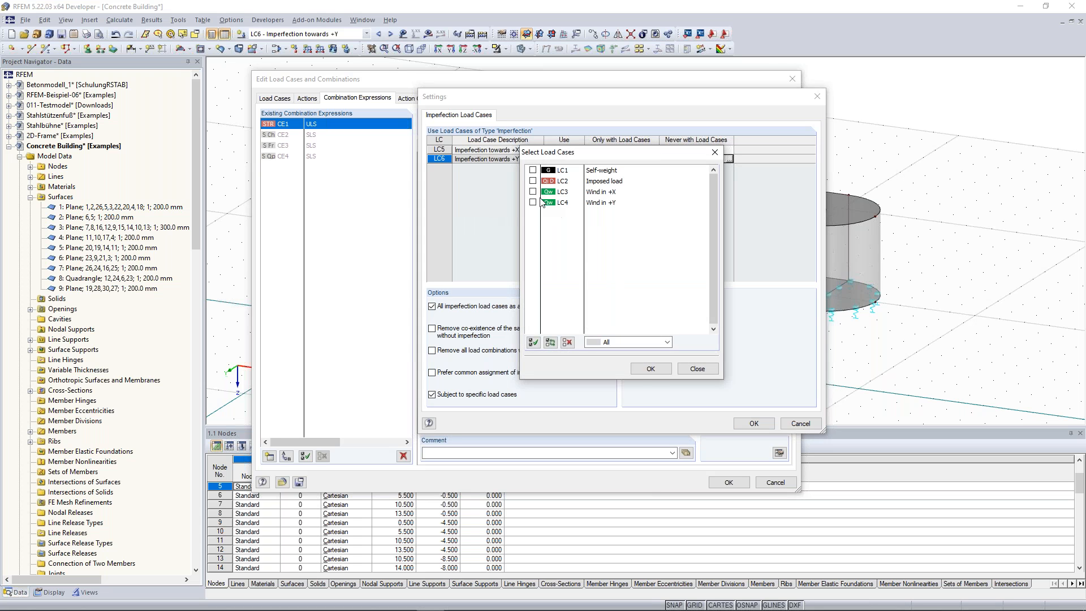
click(533, 191)
click(650, 368)
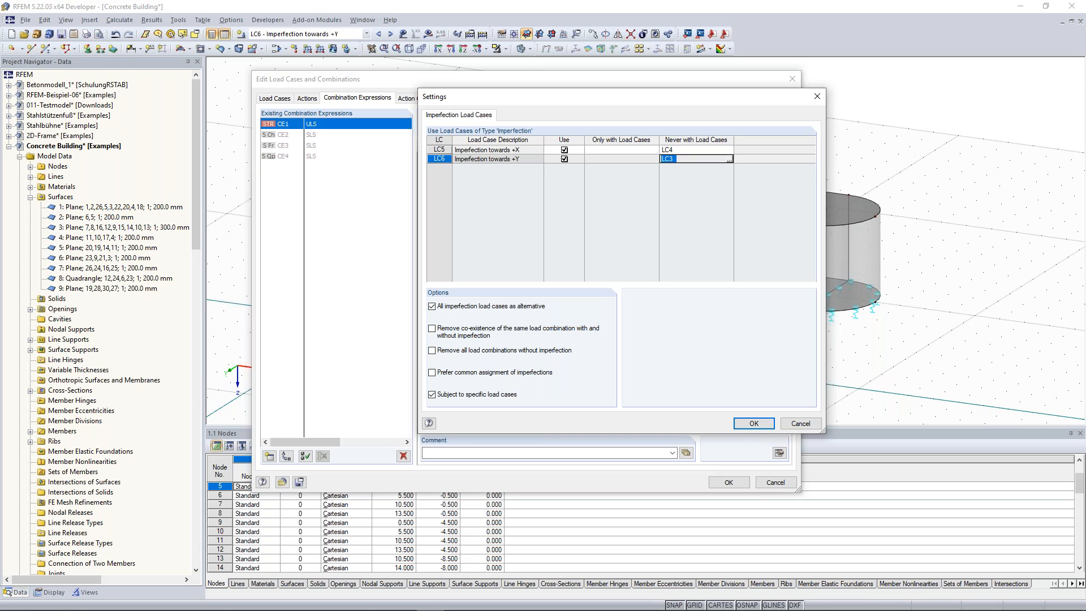
key(Return)
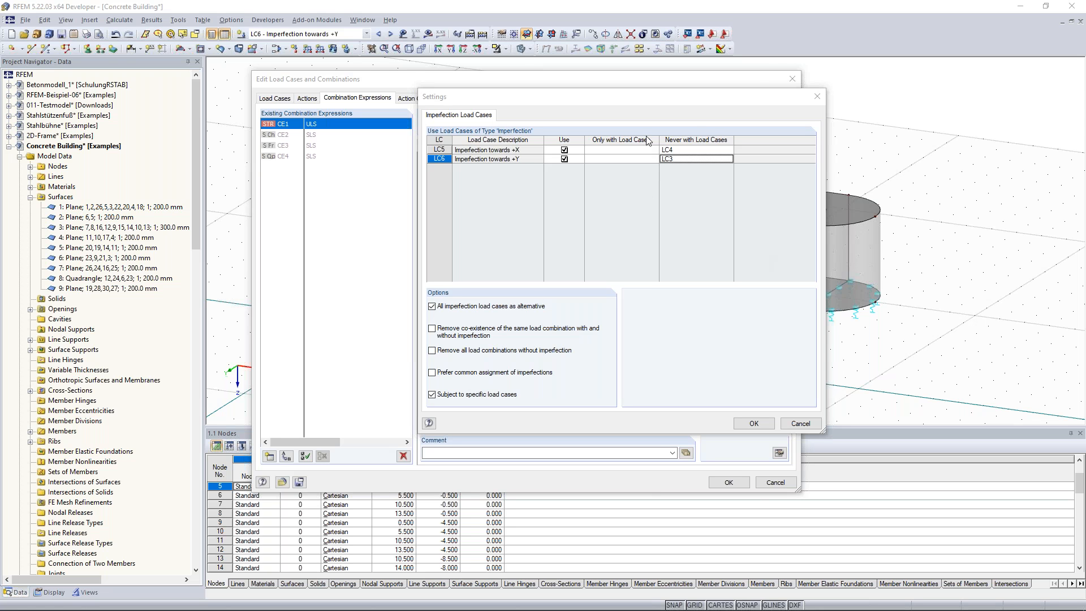
click(754, 423)
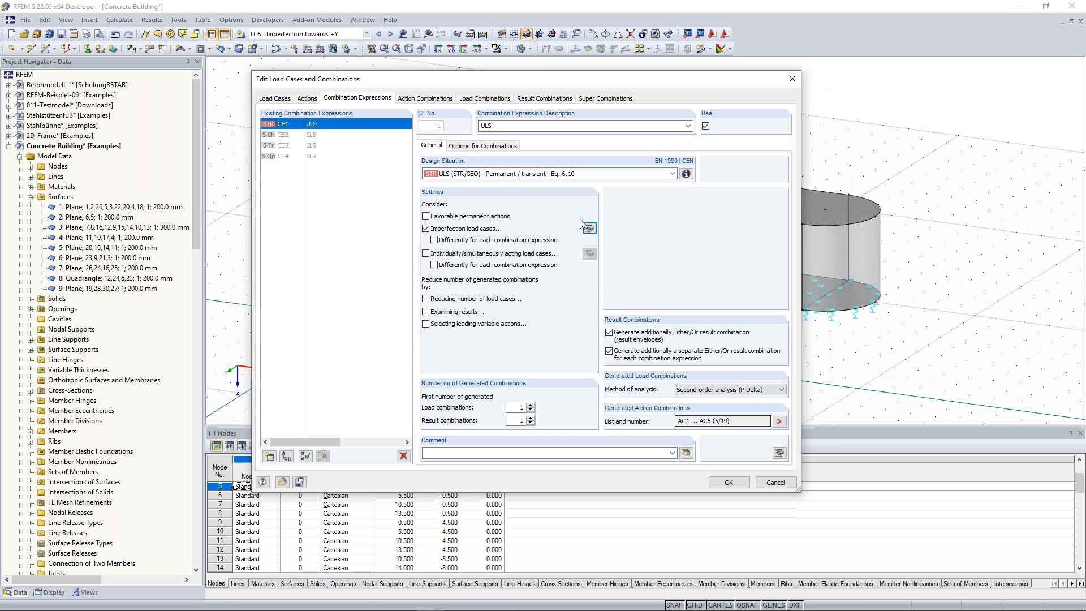
Step: Examine the generated action combinations, especially the leading action and the partial safety and combination factors in AC3
click(432, 99)
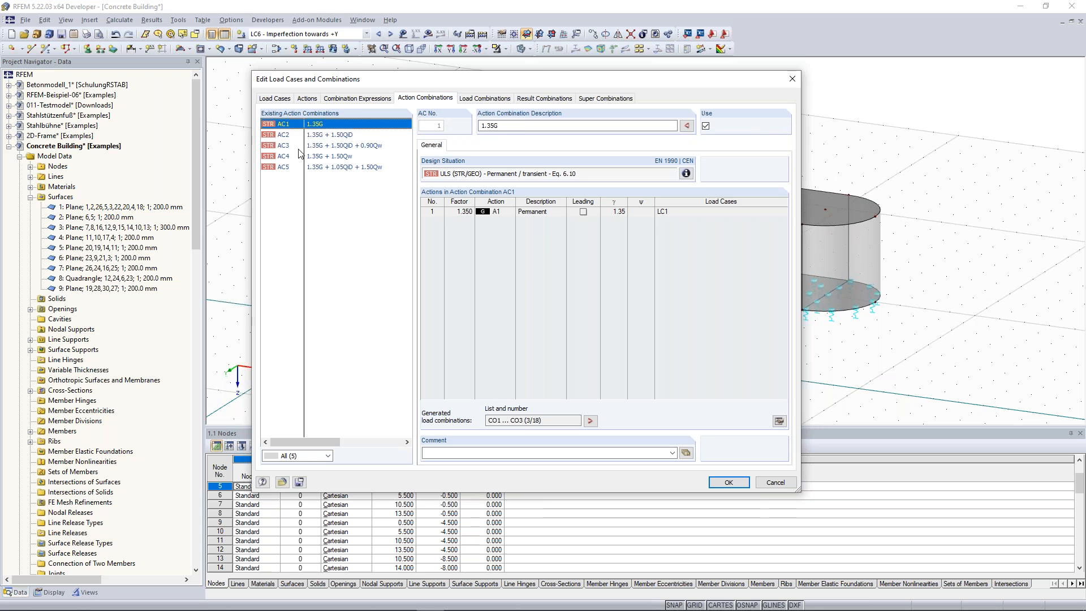
click(316, 135)
click(323, 146)
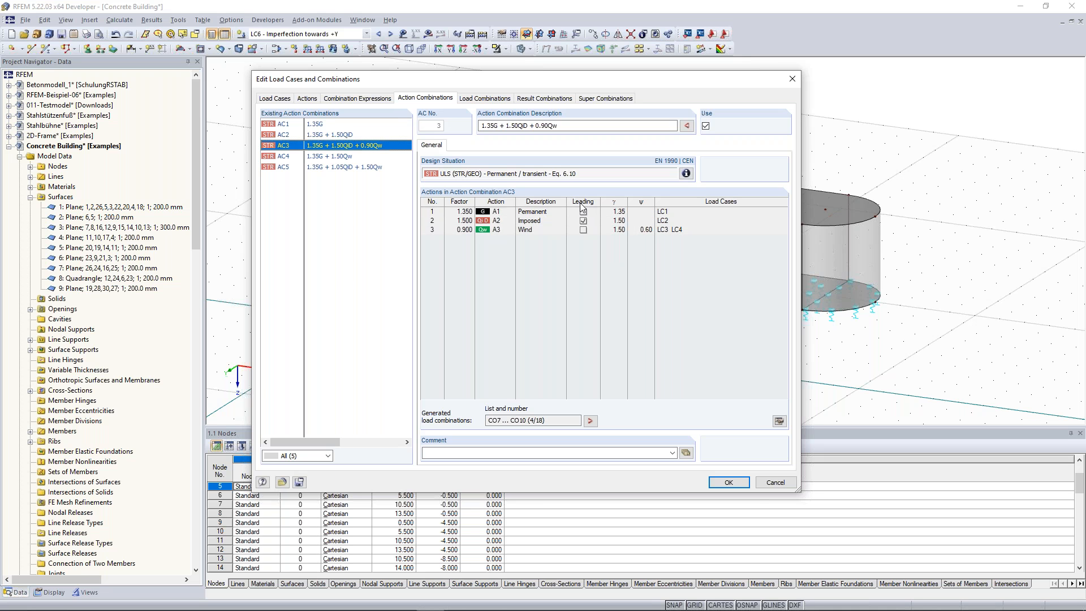
click(542, 220)
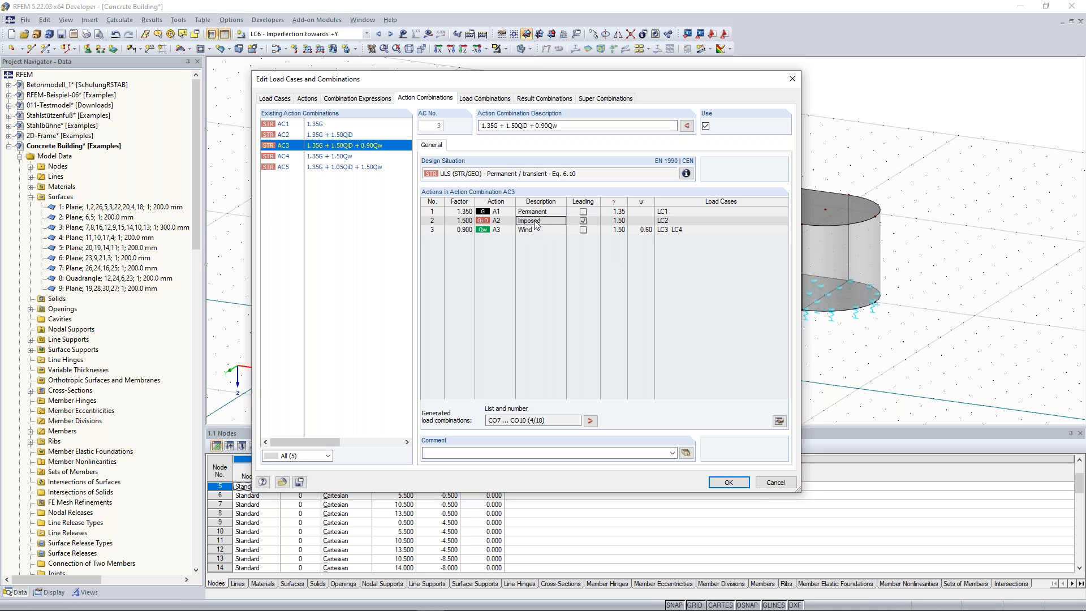
click(584, 230)
click(583, 220)
click(586, 229)
key(Tab)
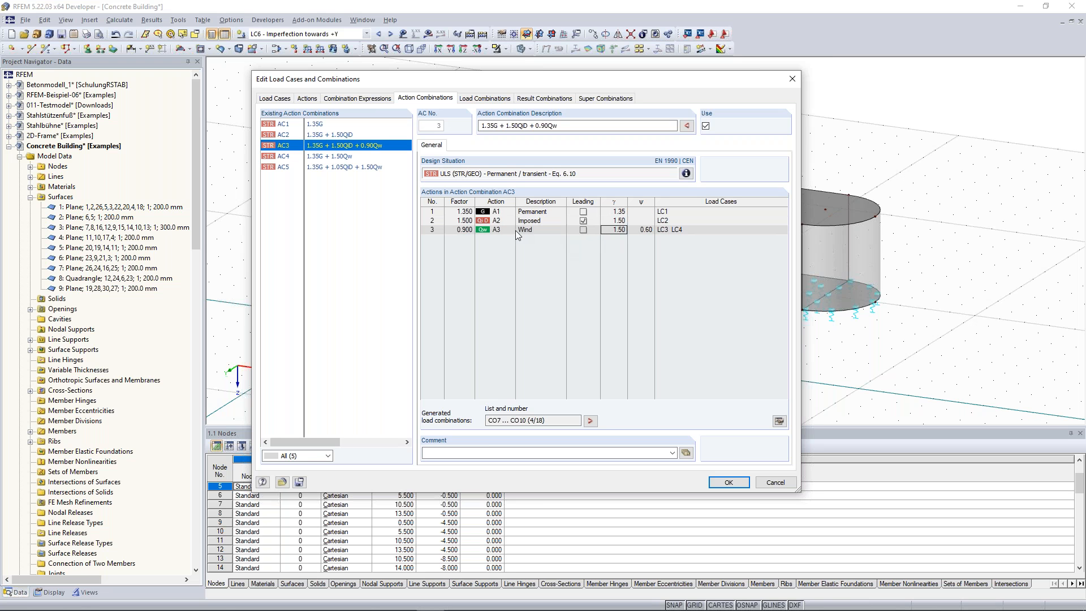
click(572, 222)
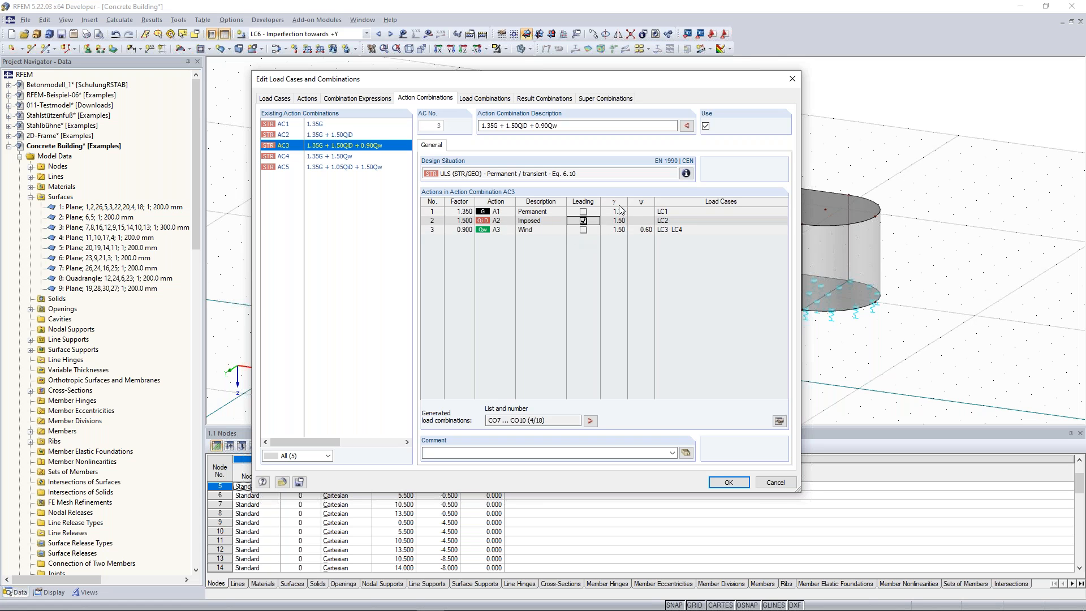
click(613, 228)
click(644, 221)
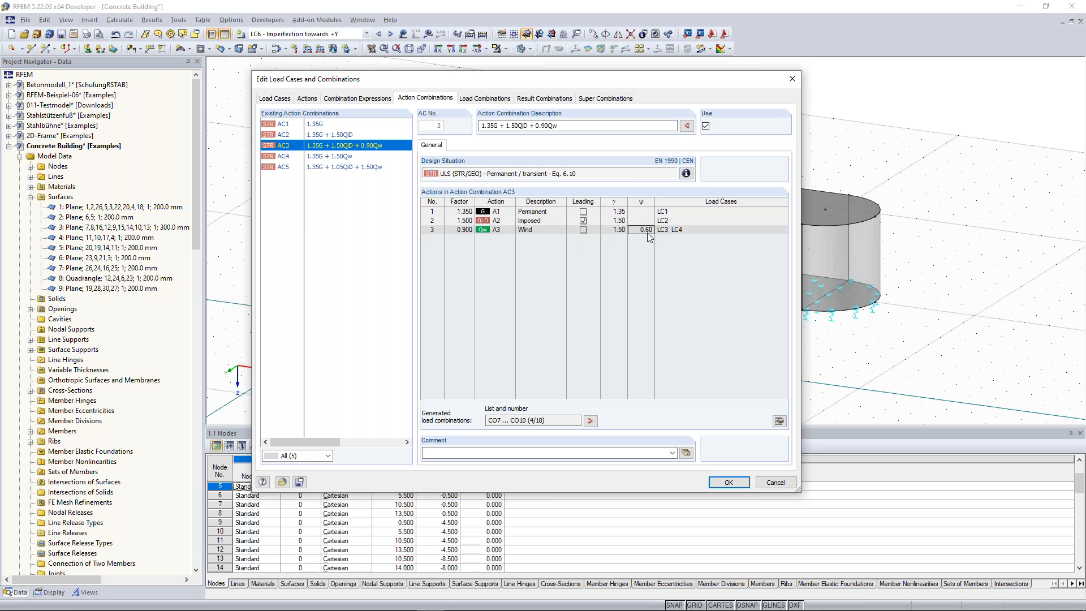
Step: Examine the load cases, leading action and factors in the generated load combinations CO5 and CO10
click(480, 98)
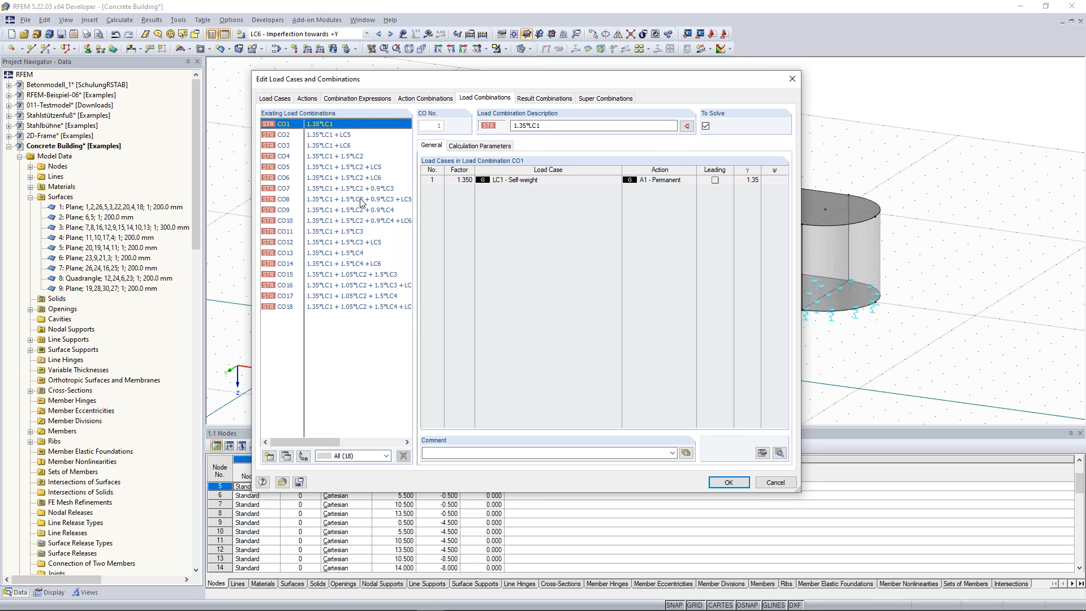
click(342, 169)
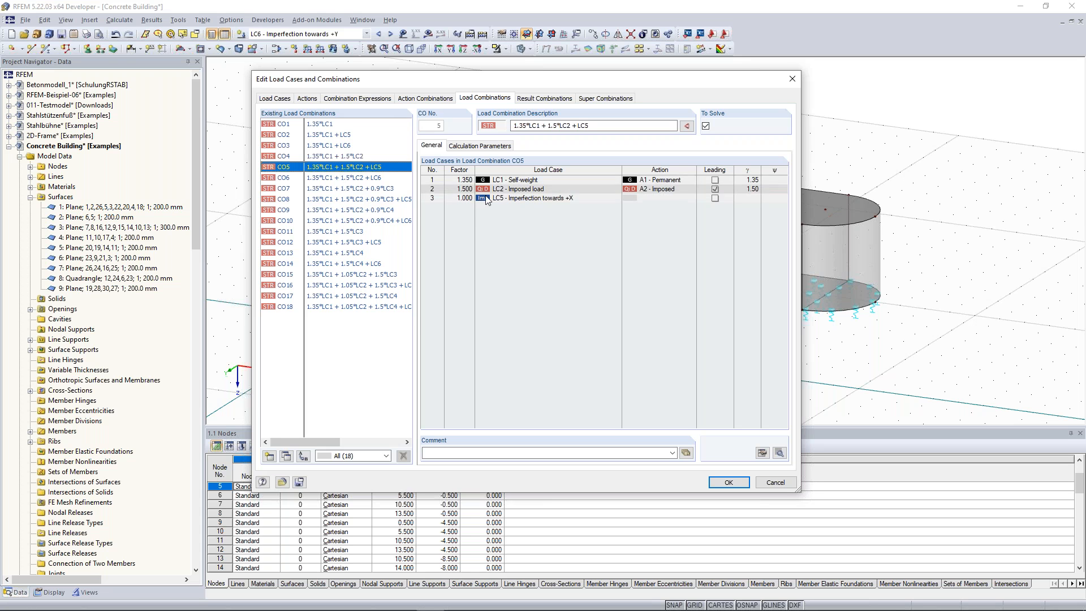
click(752, 189)
click(352, 221)
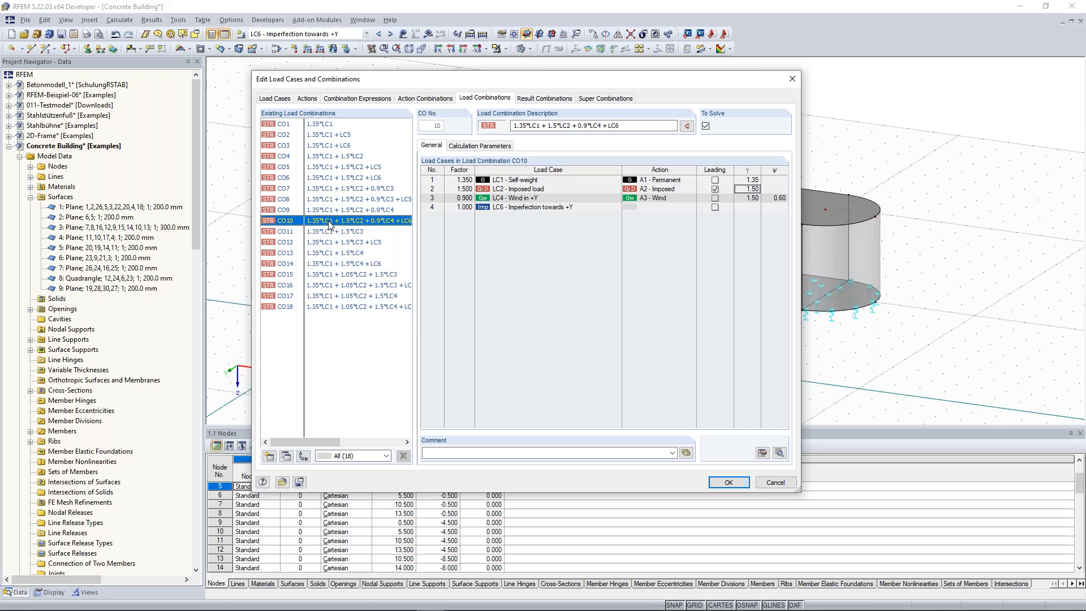
click(535, 181)
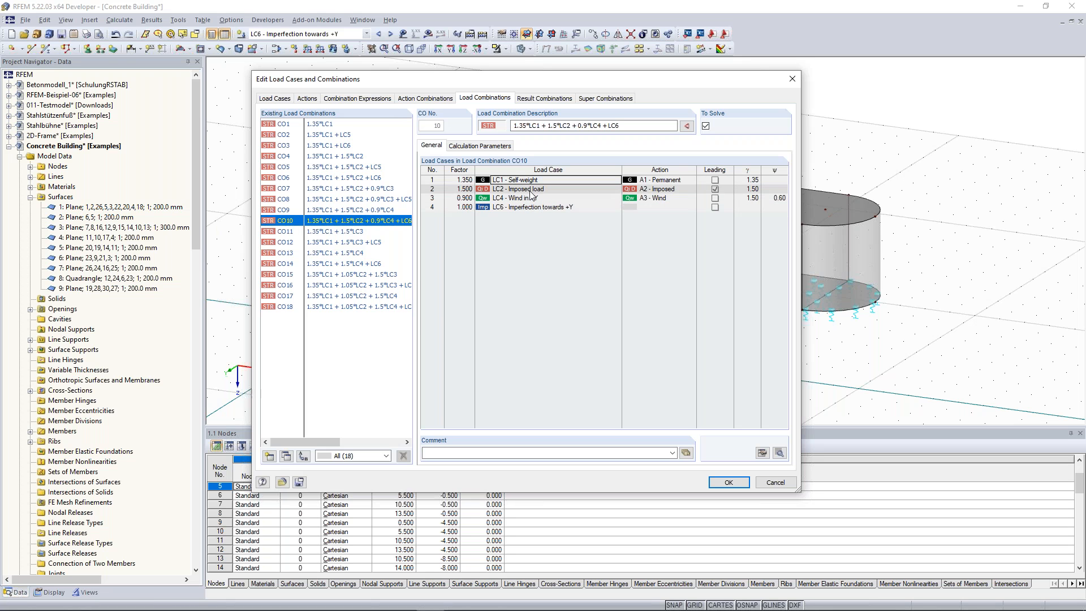
click(532, 190)
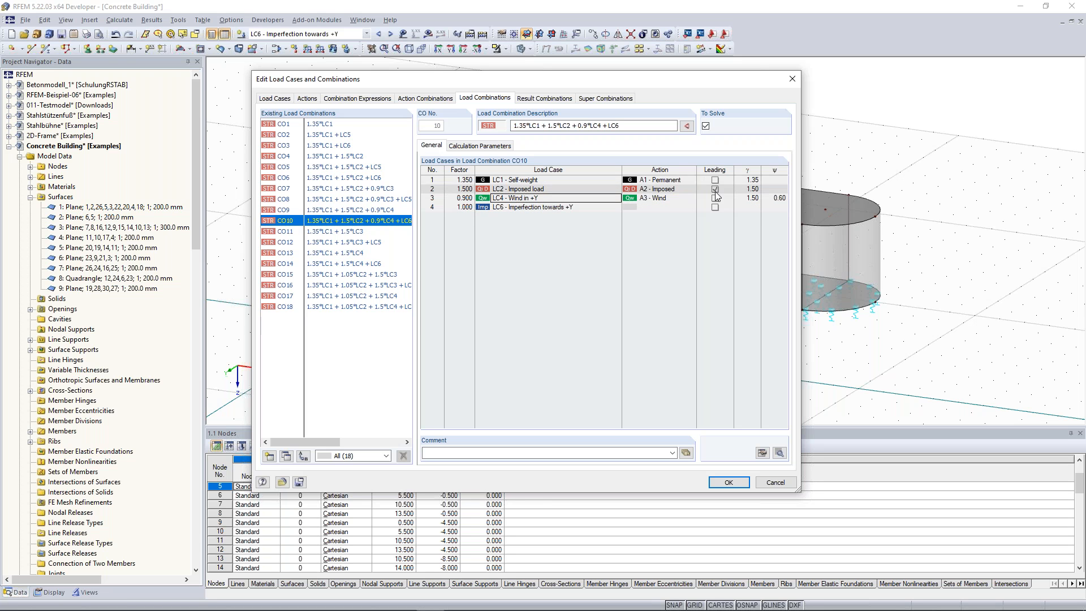
click(754, 181)
click(752, 198)
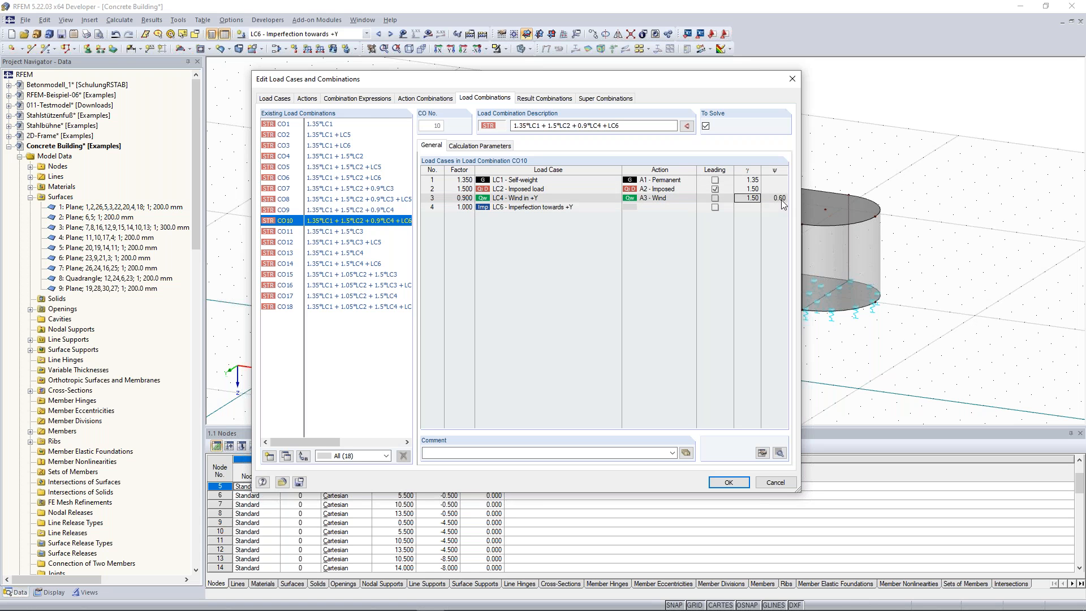
click(781, 199)
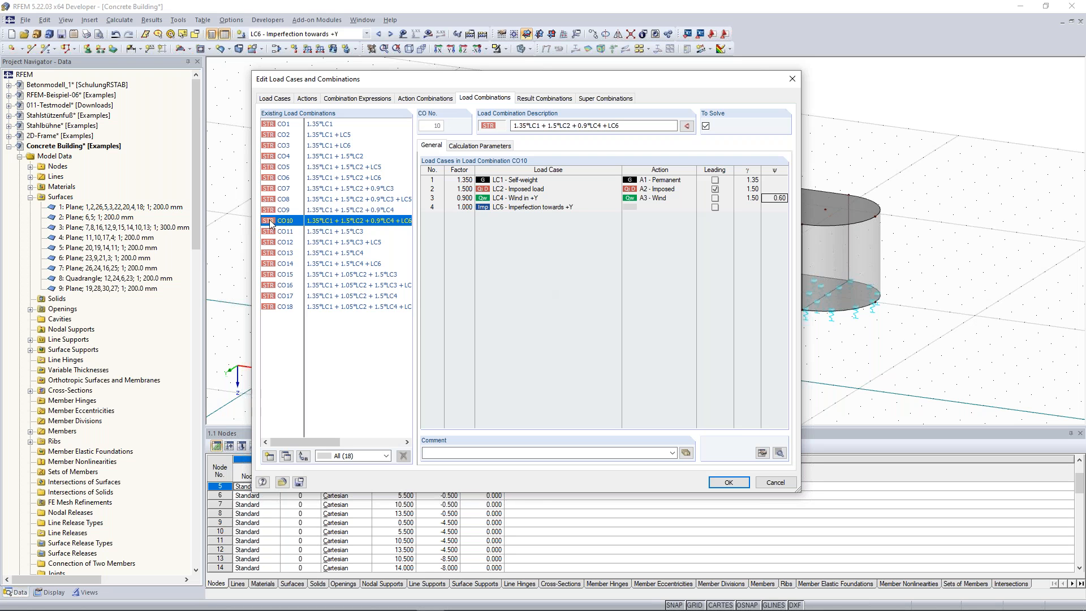
Step: Check the loading of result combination RC1 and accept all load case and combination settings
click(544, 98)
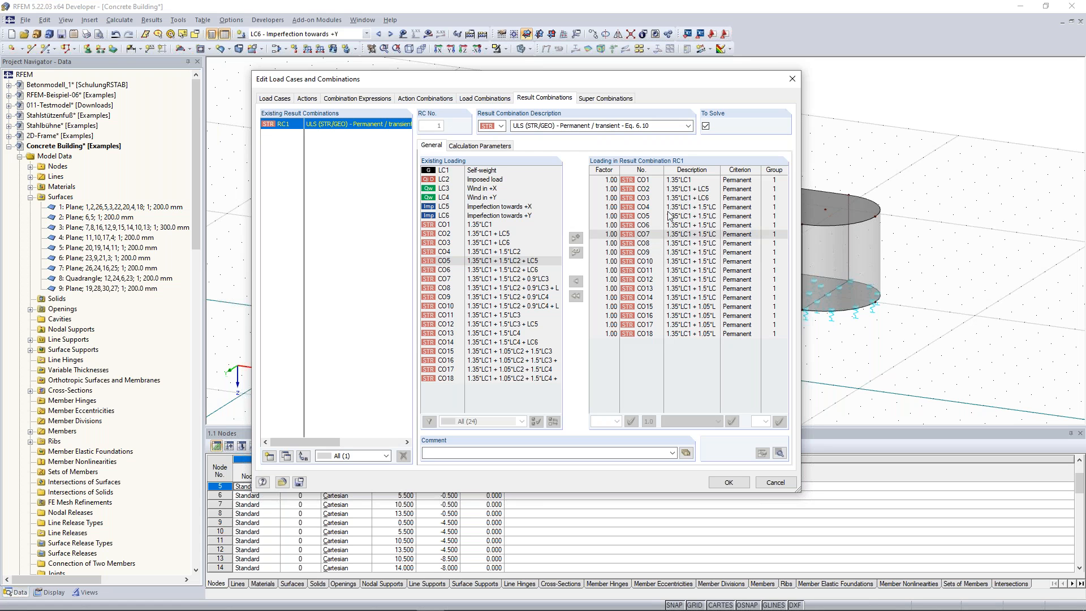
click(634, 180)
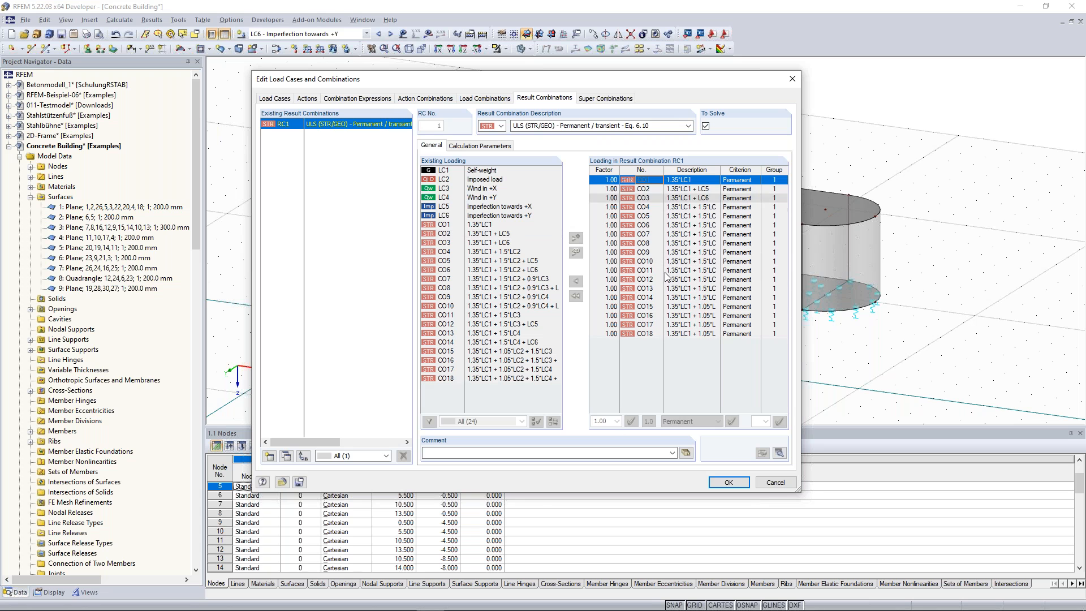
click(738, 482)
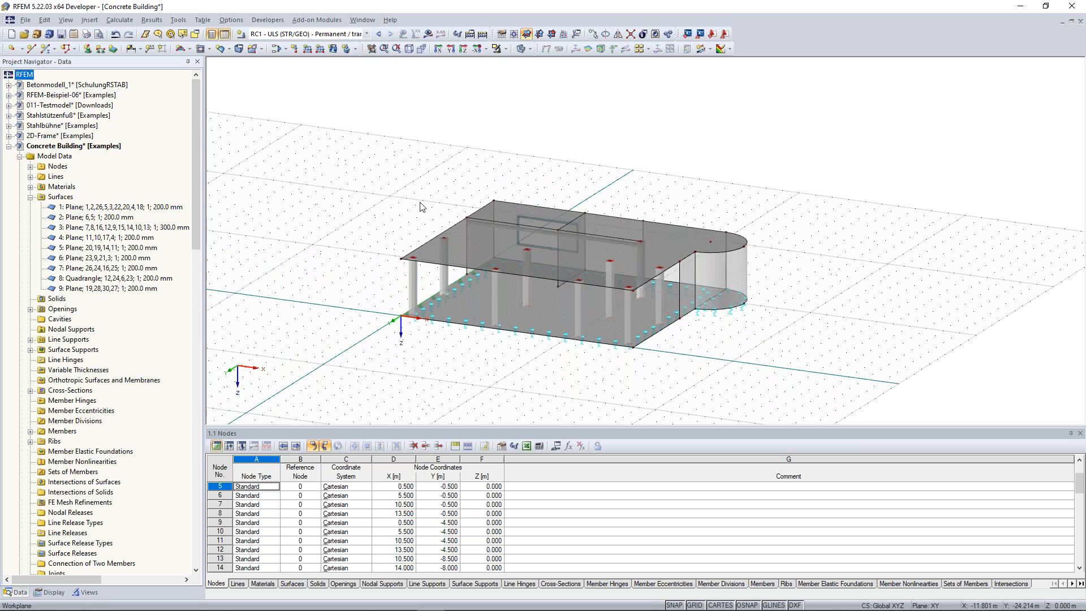
scroll(548, 293, up, 3)
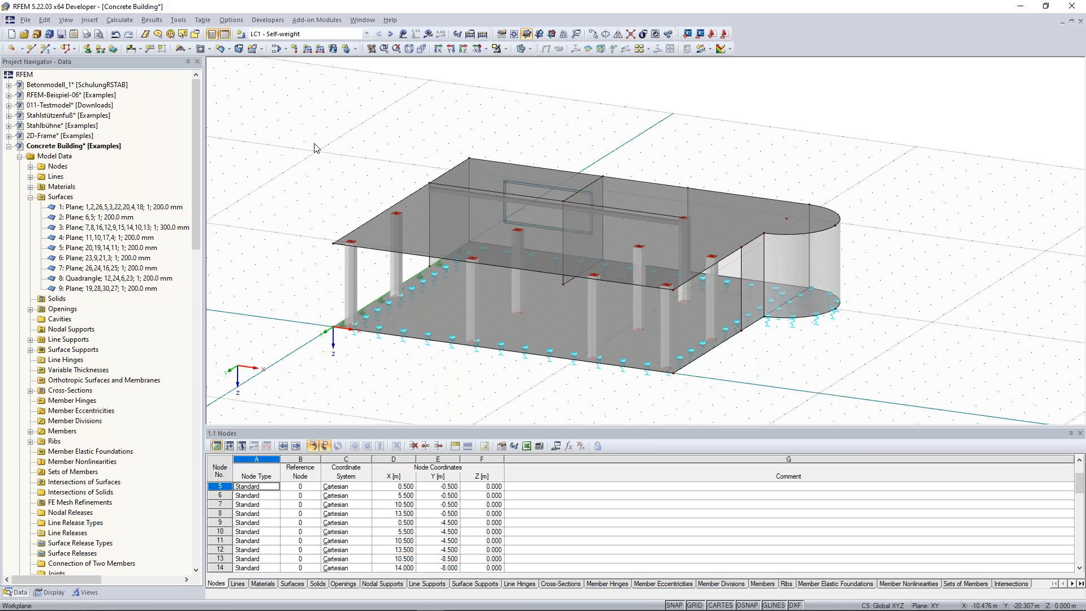
click(383, 50)
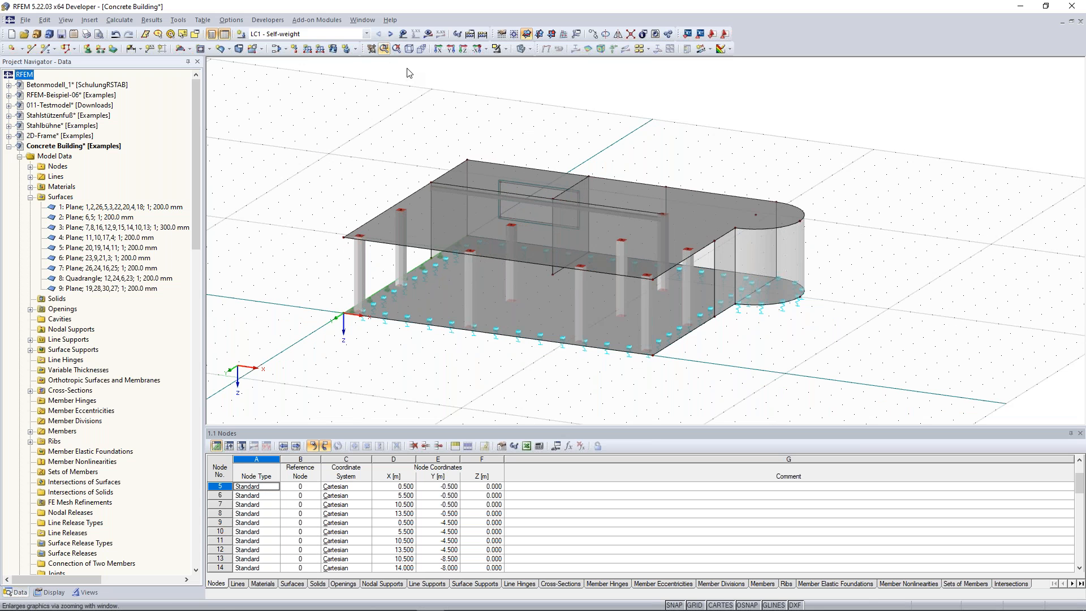
scroll(464, 151, down, 1)
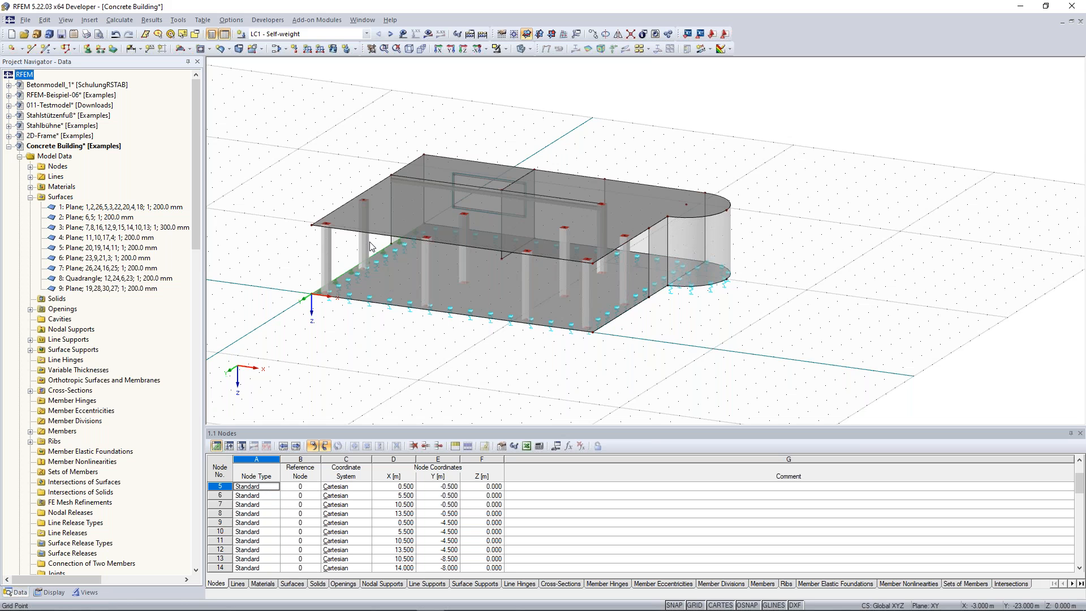
scroll(384, 158, up, 3)
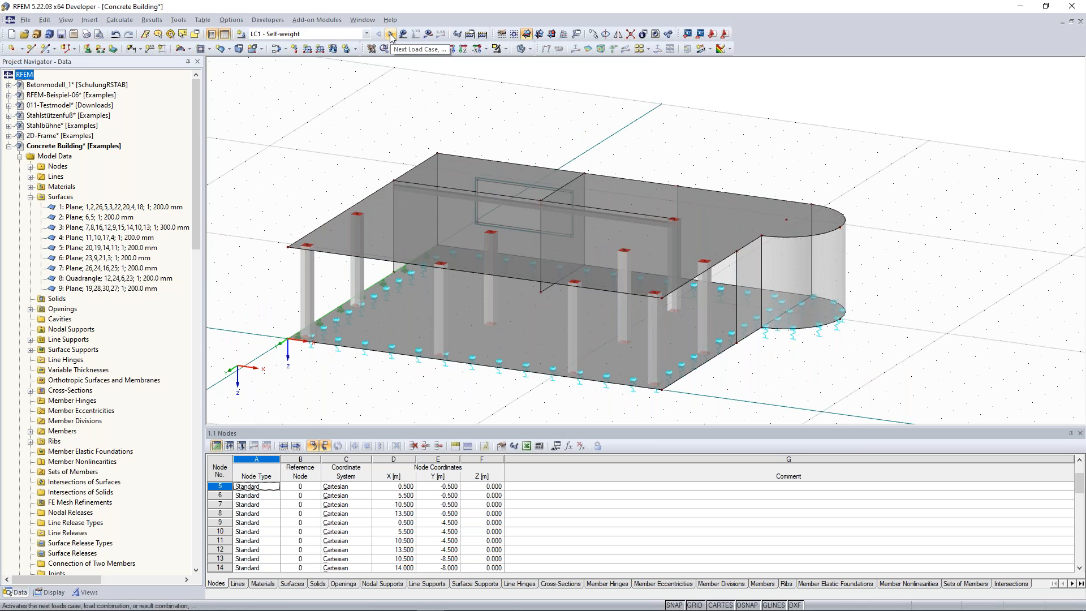
Step: Apply a uniform 5 kN/m² surface load in global direction ZL to the main floor slab in load case LC2, Imposed load
click(391, 35)
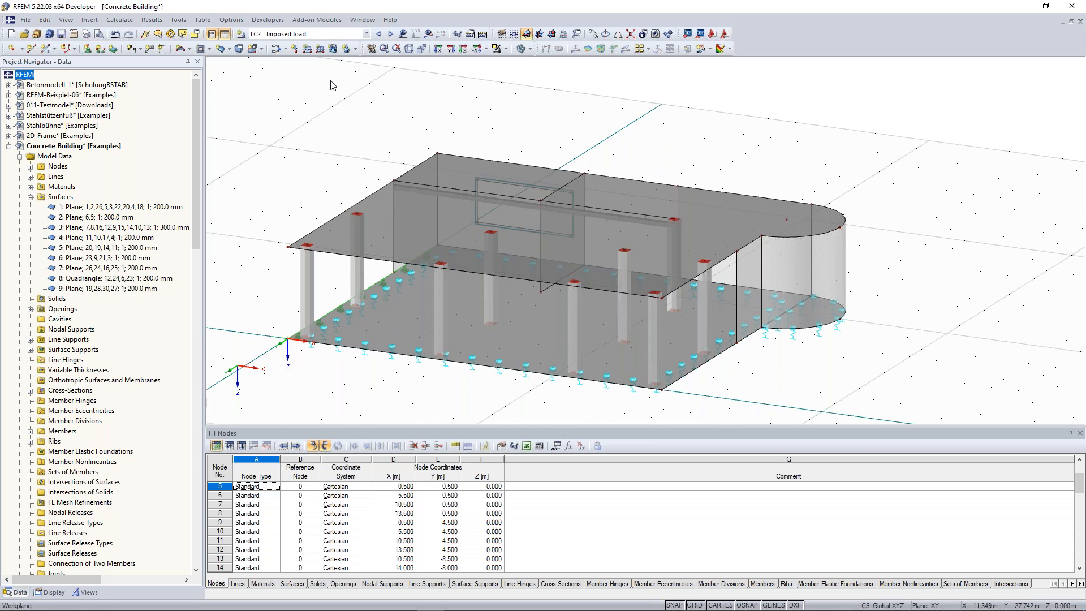
click(333, 49)
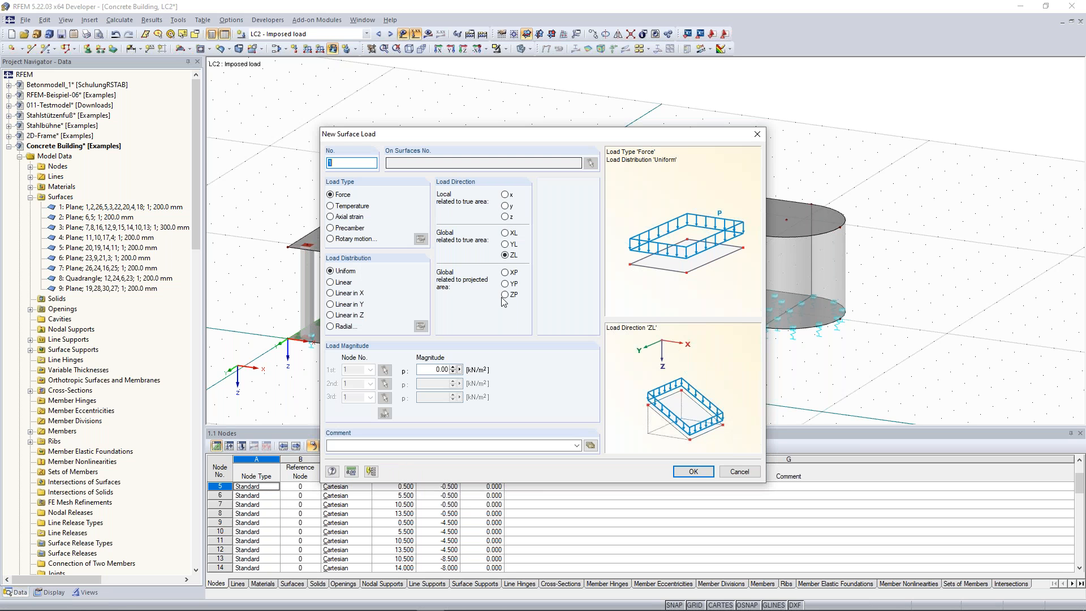
click(436, 370)
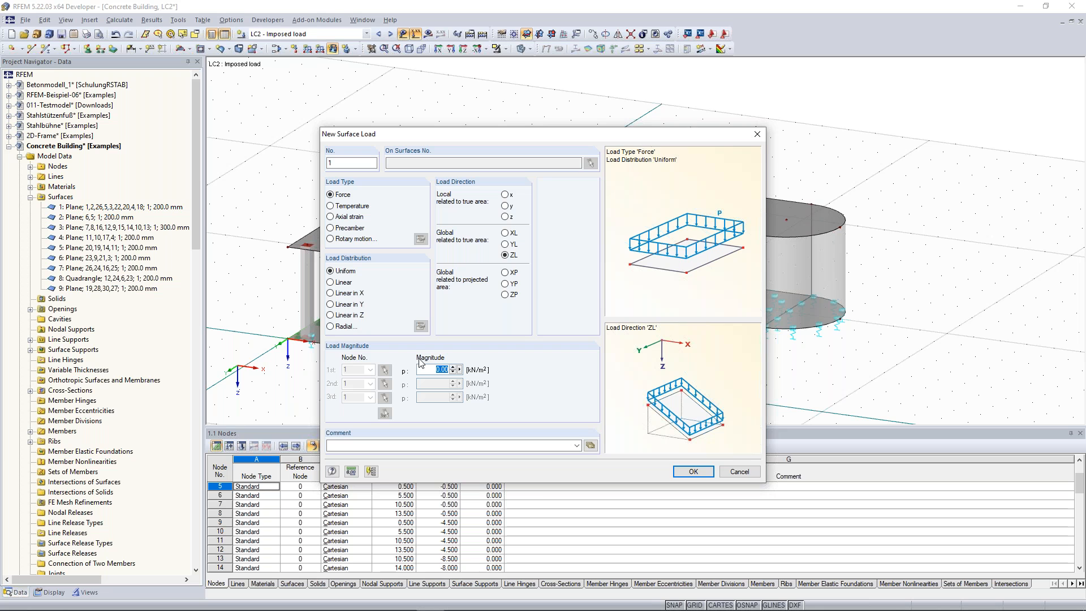
text(5)
click(504, 255)
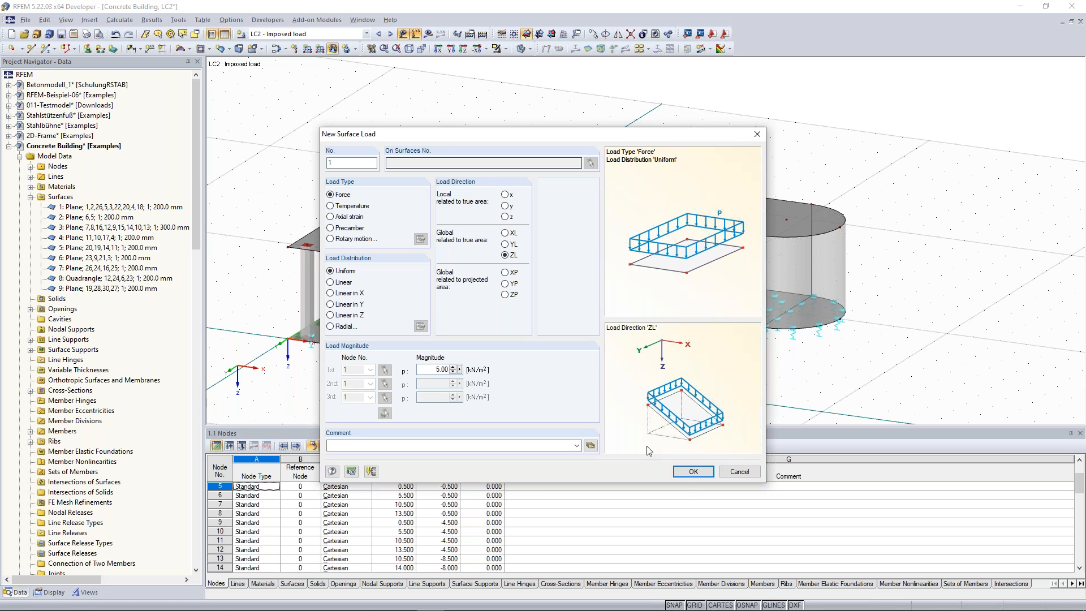
click(692, 473)
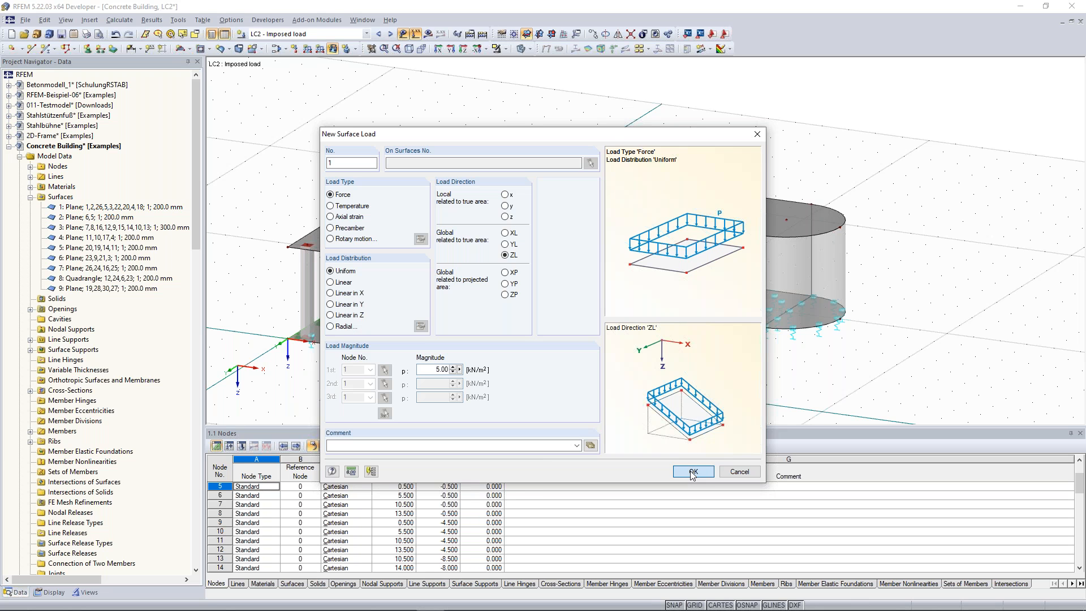
click(692, 472)
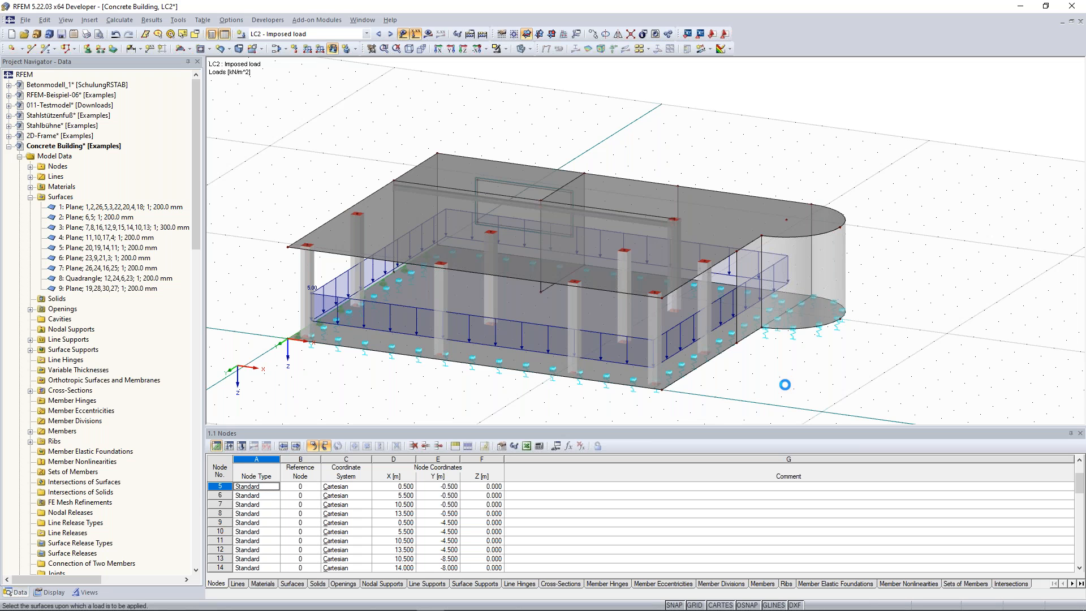
Step: Add the imposed surface load to the rounded floor area and the roof slab, and set the roof load to 2 kN/m²
ctrl+middle_drag(784, 384, 676, 297)
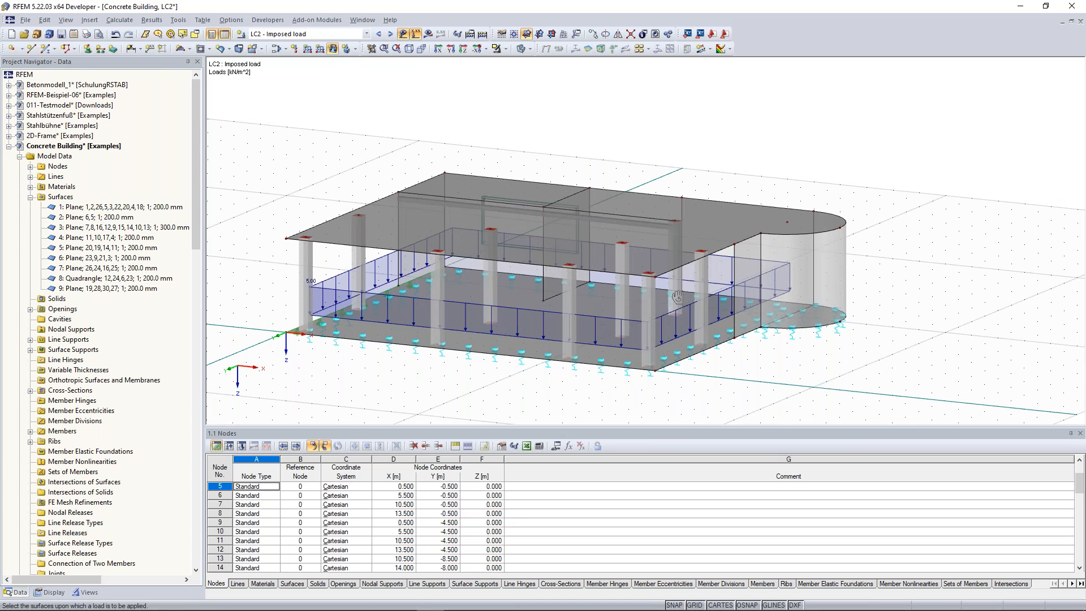
ctrl+middle_drag(676, 296, 341, 193)
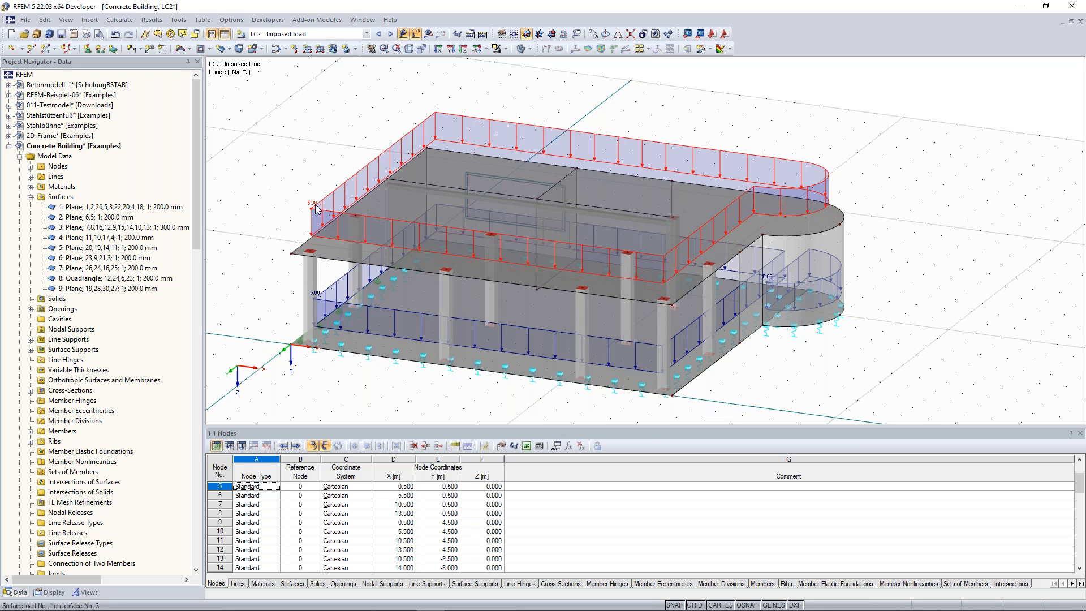
scroll(869, 172, down, 3)
middle_drag(869, 173, 821, 179)
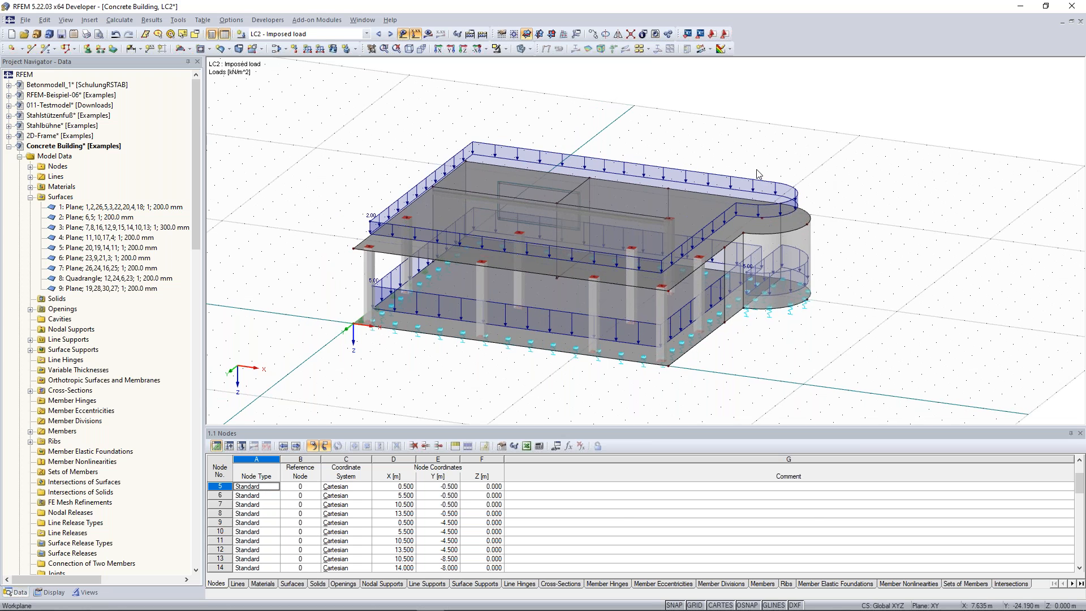
Step: Apply a uniform 0.4 kN/m² surface load in global direction XL to the windward end wall in load case LC3, Wind in +X
click(392, 35)
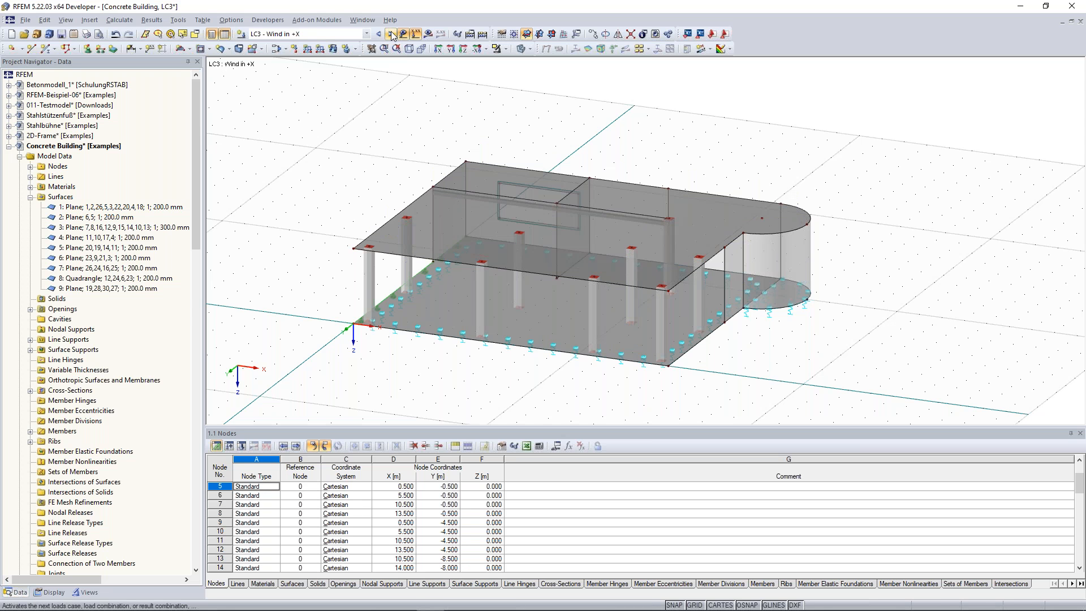
ctrl+middle_drag(308, 203, 545, 196)
middle_drag(441, 183, 487, 168)
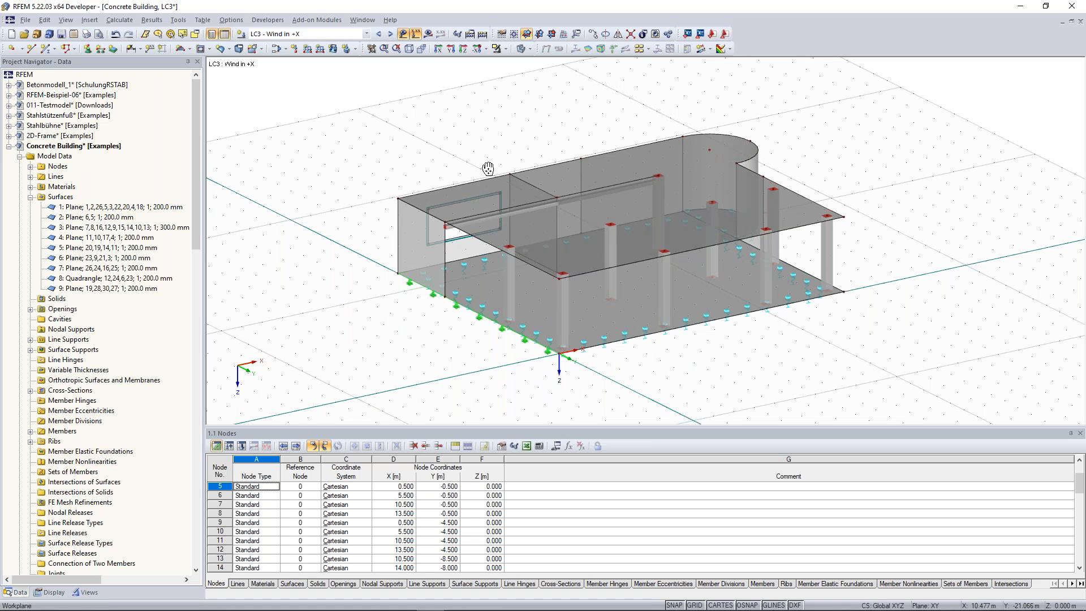
click(334, 51)
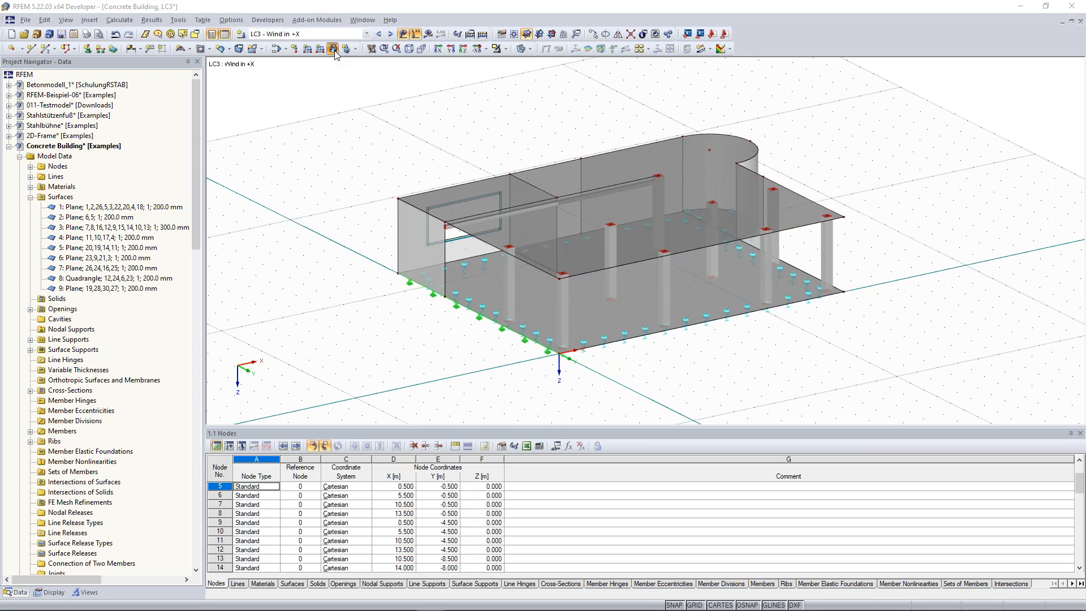
click(333, 49)
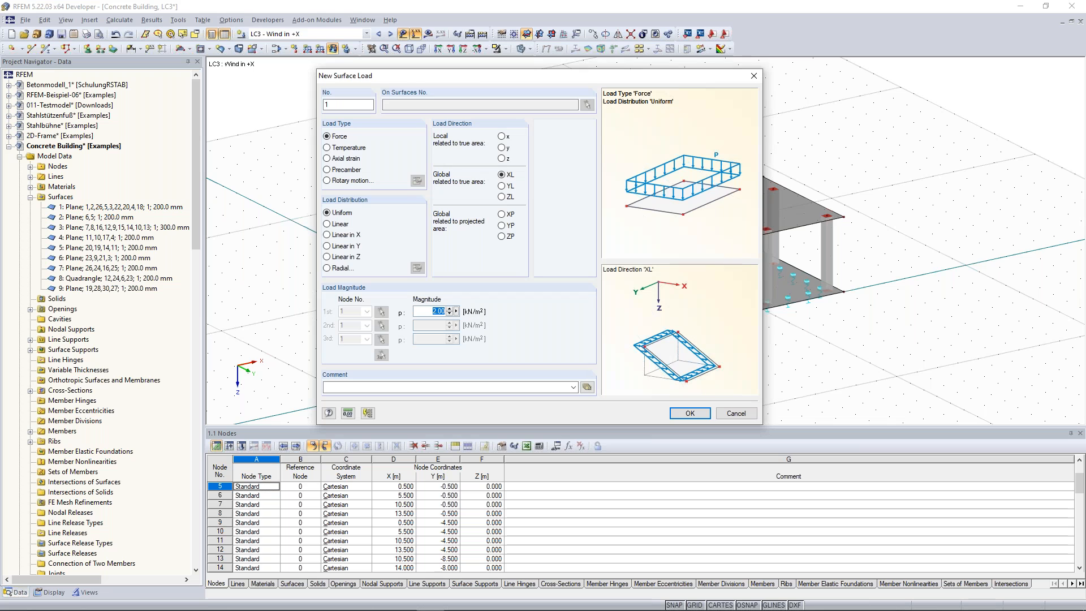
text(0,4)
mouse_move(483, 84)
mouse_down()
mouse_move(489, 320)
mouse_move(472, 102)
mouse_move(480, 80)
mouse_up()
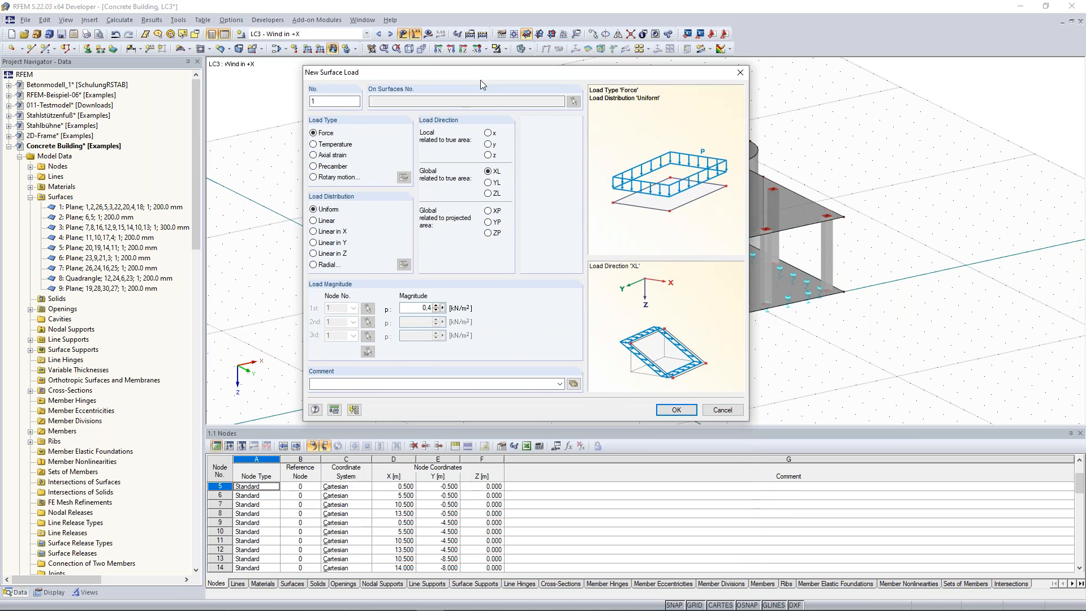
click(676, 410)
click(425, 247)
key(Escape)
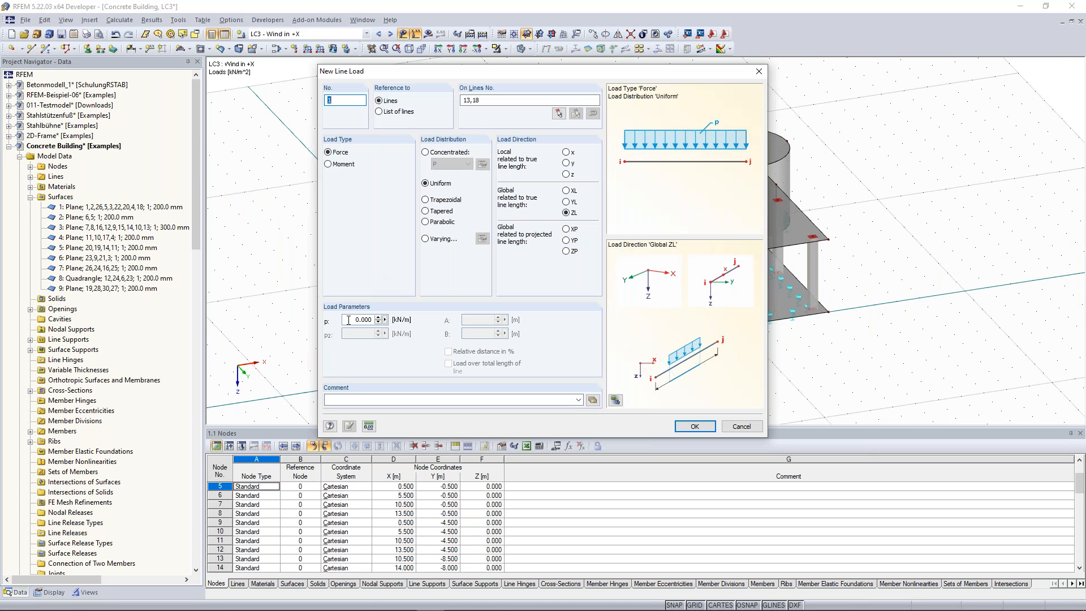
Step: Apply a uniform 0.65 kN/m line load in global direction XL to lines 13 and 18, the windward slab edges
click(354, 318)
text(0,65)
click(566, 191)
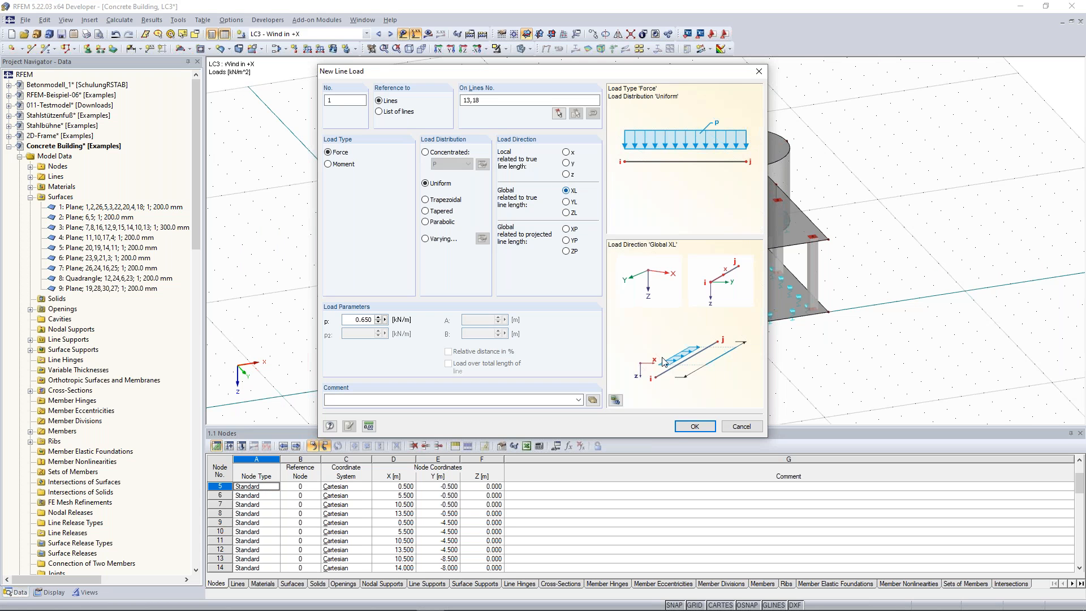
click(694, 427)
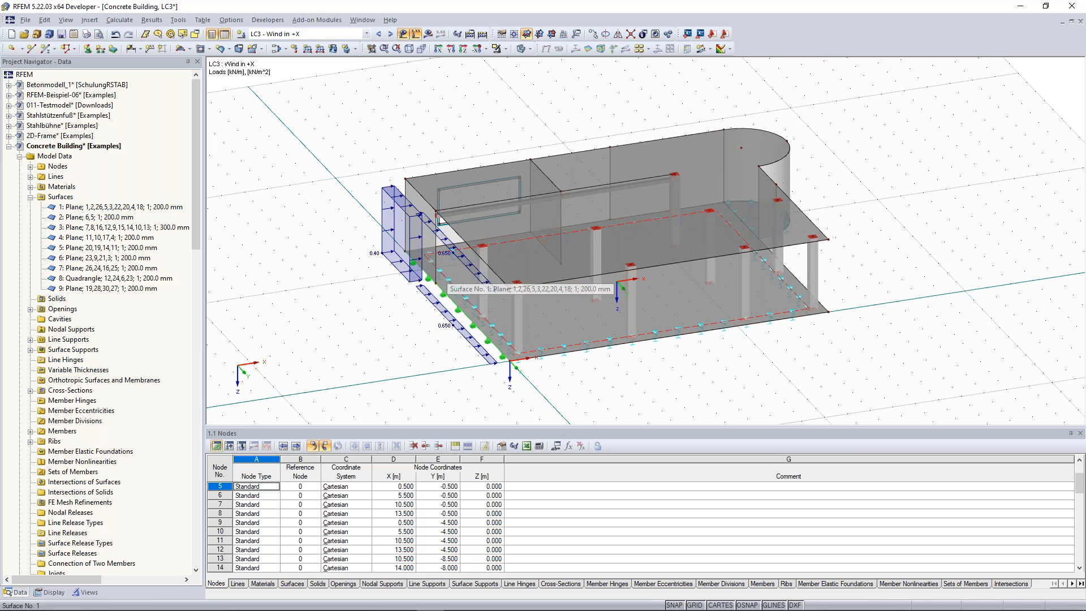
Step: Apply a uniform 0.25 kN/m² surface load in projected direction XP to surfaces 7 and 8, and open a new line load for the leeward edges
ctrl+middle_drag(912, 267, 701, 273)
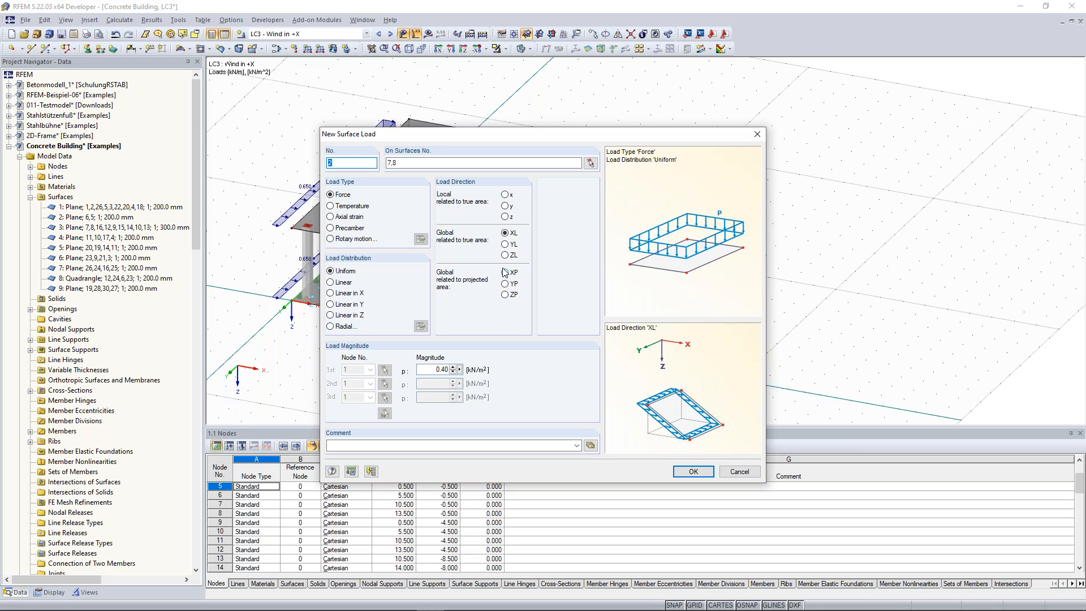
click(505, 272)
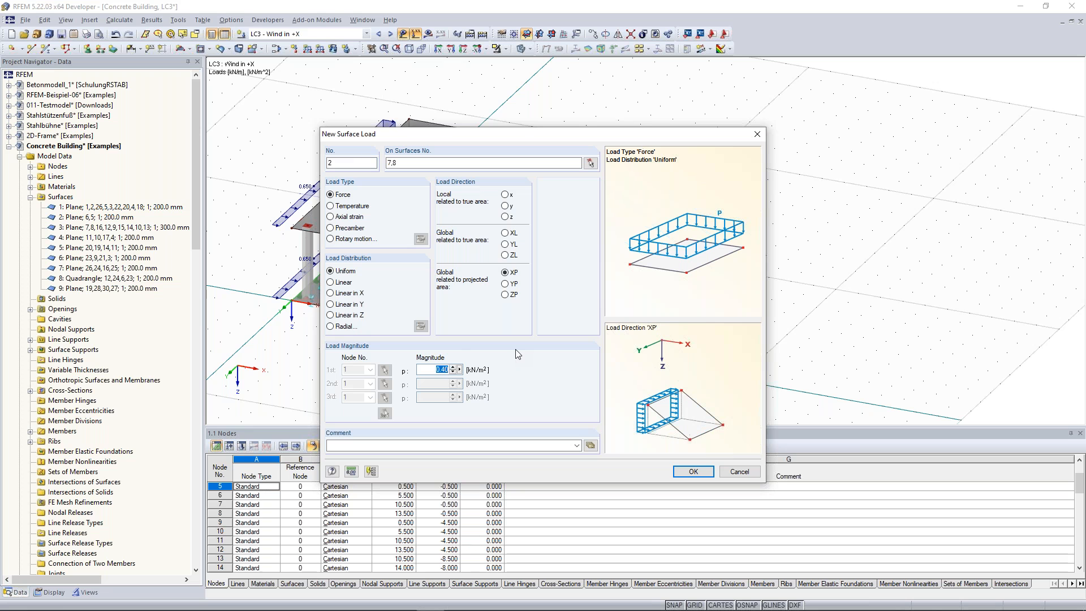
text(0.25)
click(700, 471)
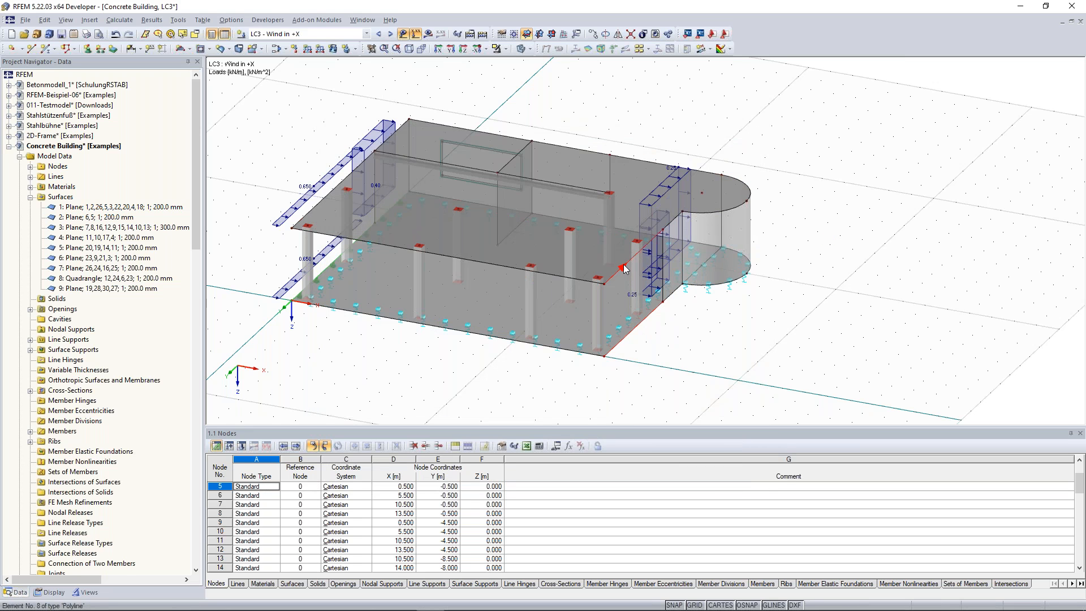
click(321, 49)
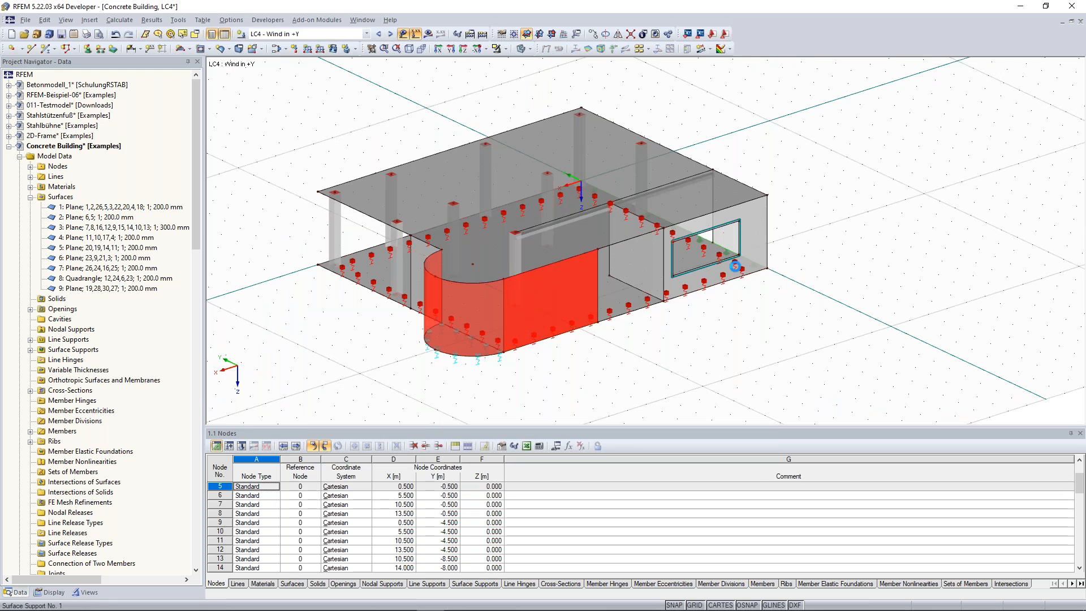
Step: Apply a uniform 0.4 kN/m² surface load in projected direction YP to wall surfaces 5, 6 and 8 in load case LC4, Wind in +Y
ctrl+click(752, 231)
ctrl+middle_drag(882, 267, 892, 267)
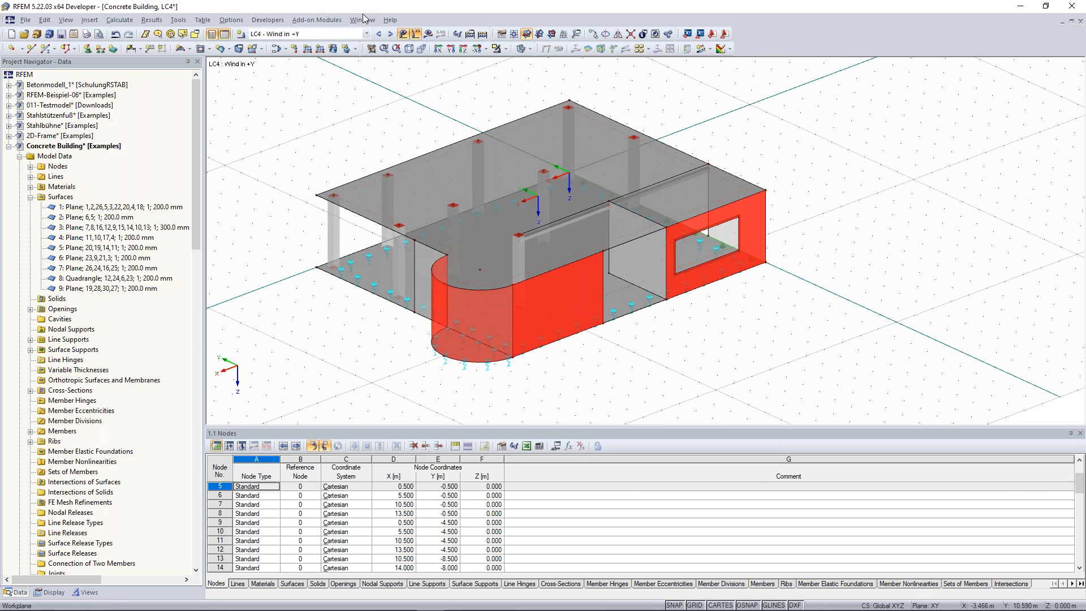
click(334, 49)
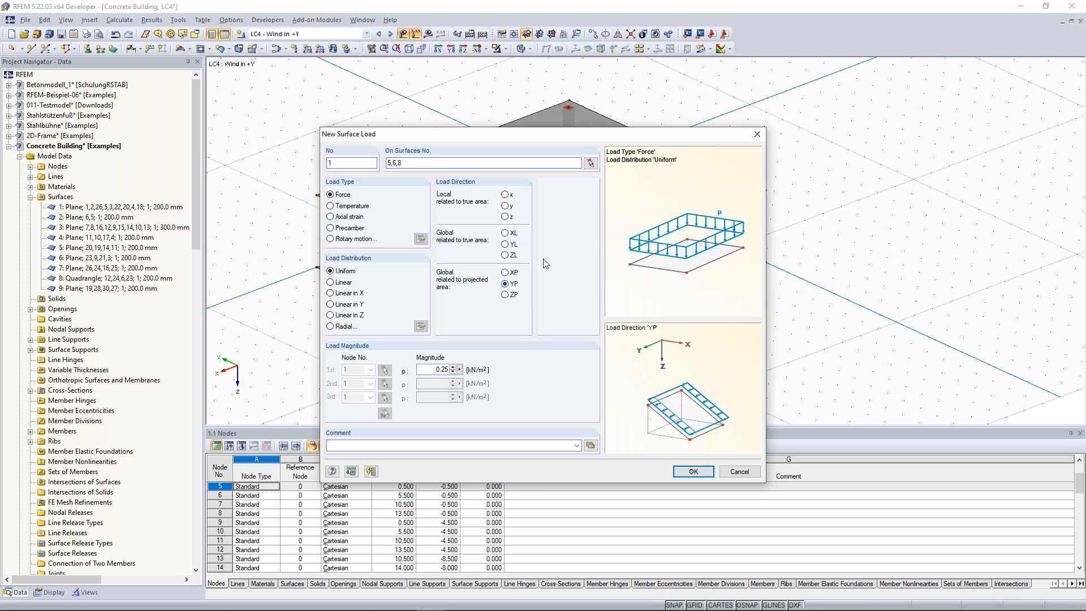
drag(427, 369, 466, 373)
text(0.4)
click(704, 472)
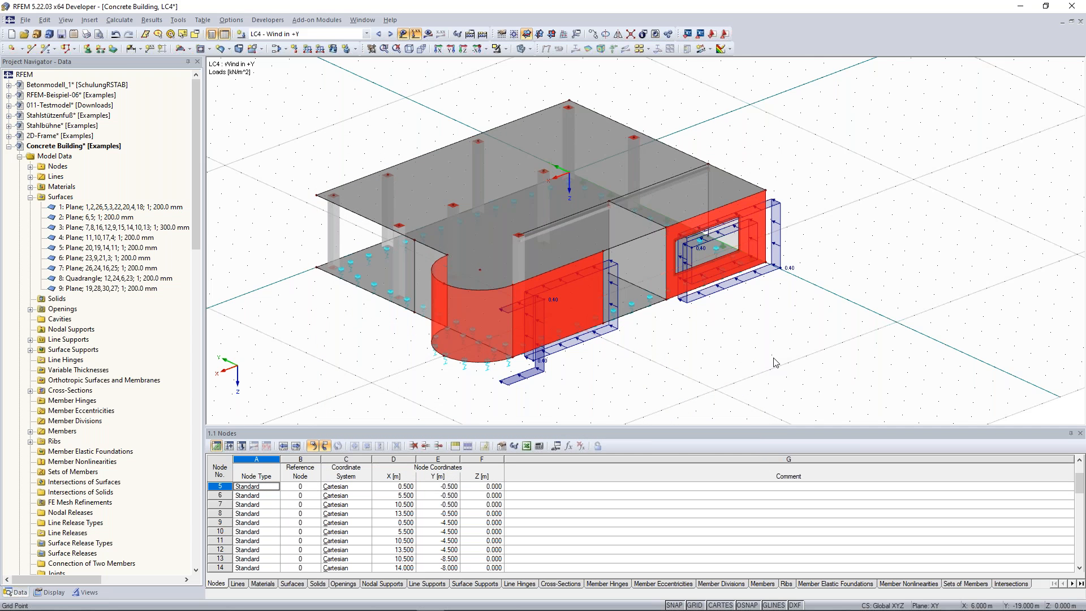
Step: Apply a uniform 0.65 kN/m line load in projected direction YP to lines 15 and 22 between the windward walls
ctrl+middle_drag(795, 339, 636, 323)
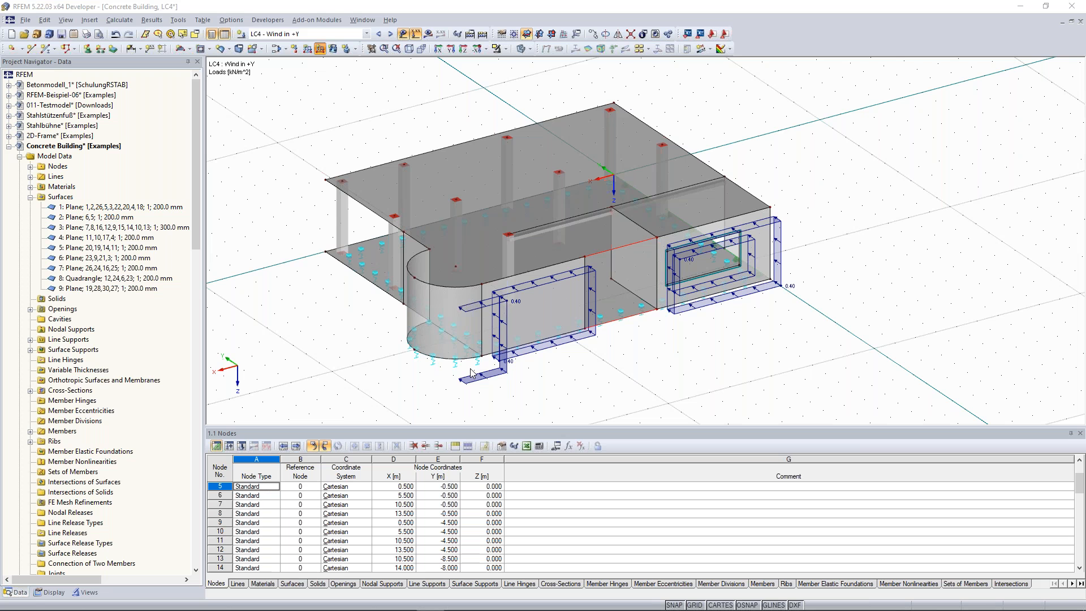
key(F5)
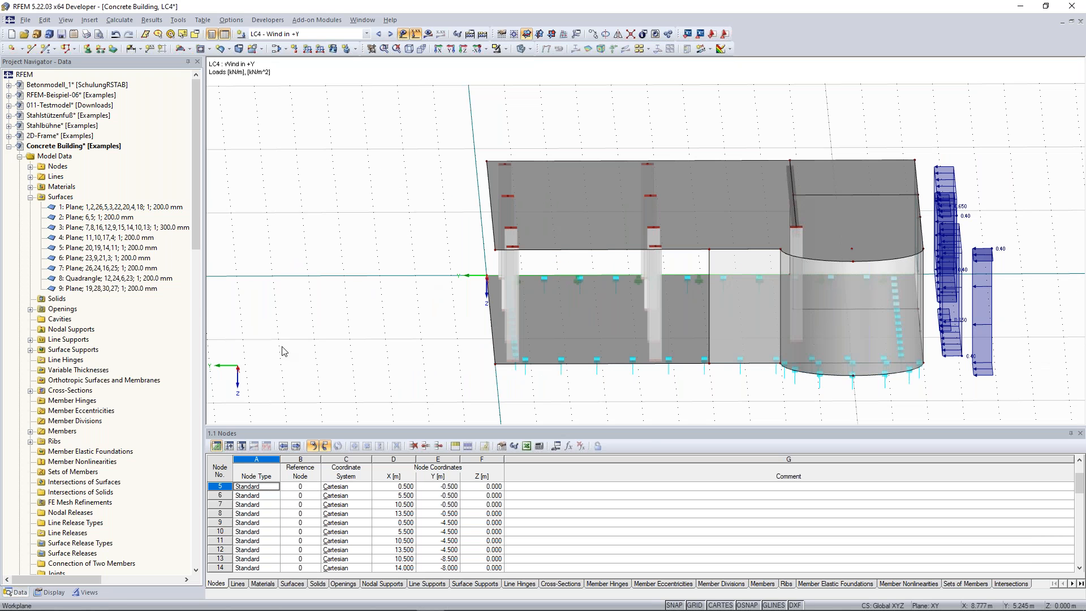
ctrl+middle_drag(408, 339, 416, 330)
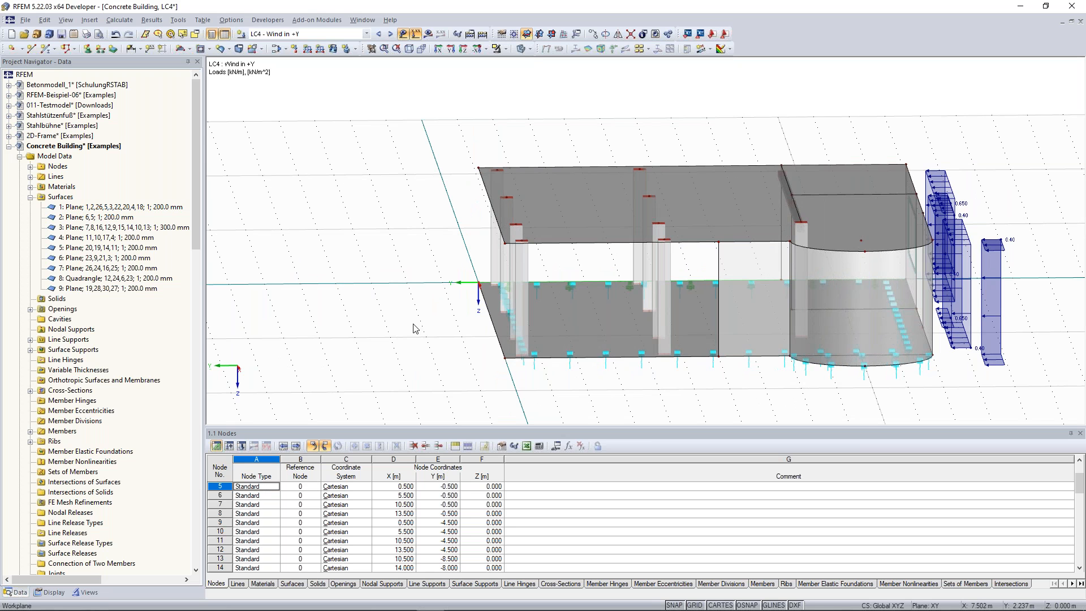
Step: Add a second line load of 0.41 kN/m in direction YP on lines 1 and 7 in the line loads table for LC4
click(242, 447)
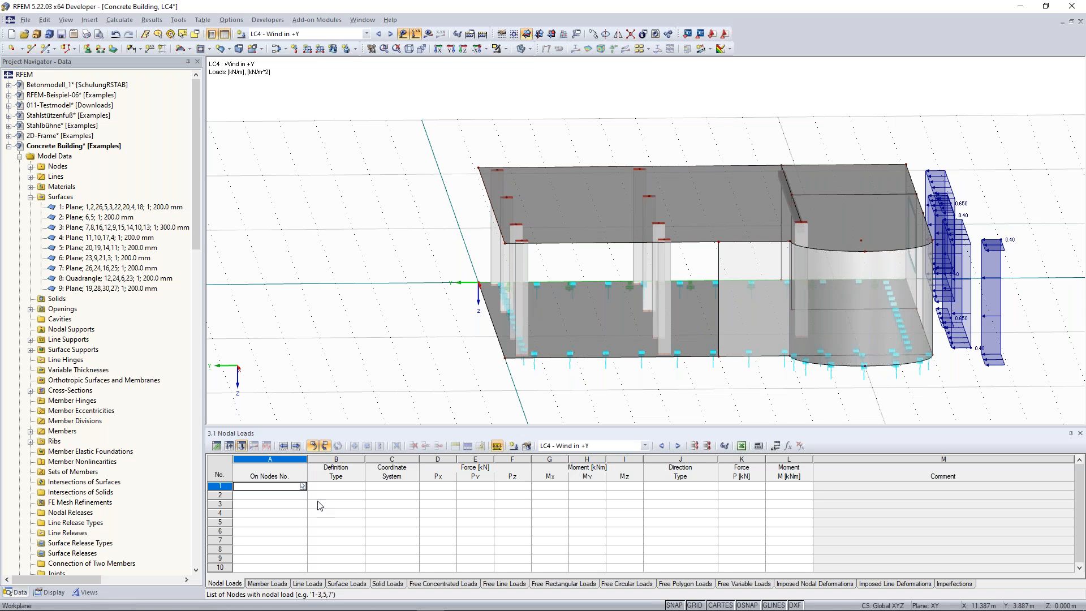
mouse_move(304, 595)
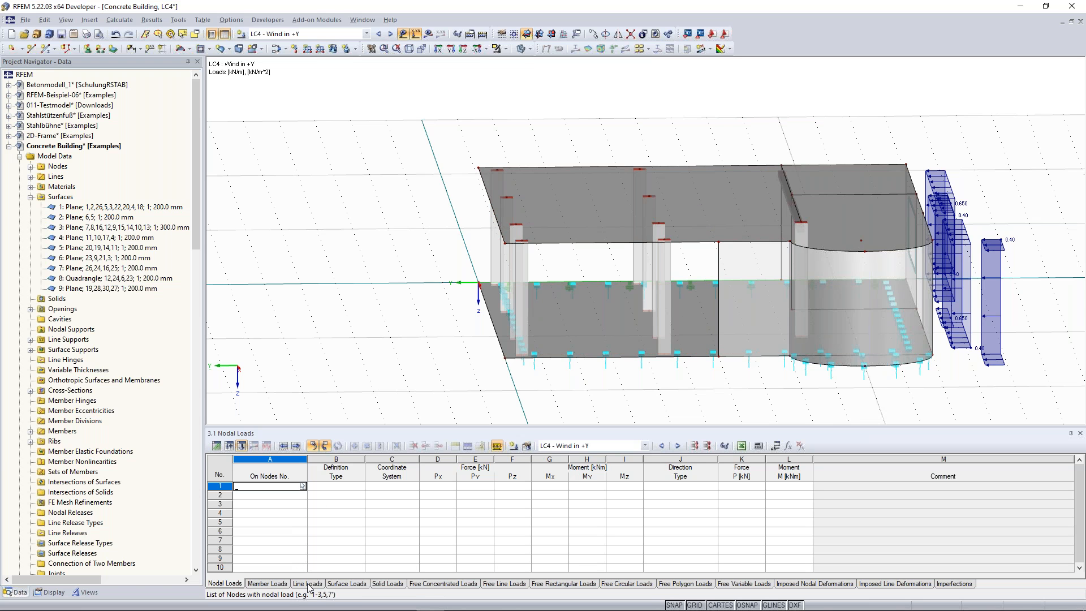
click(309, 583)
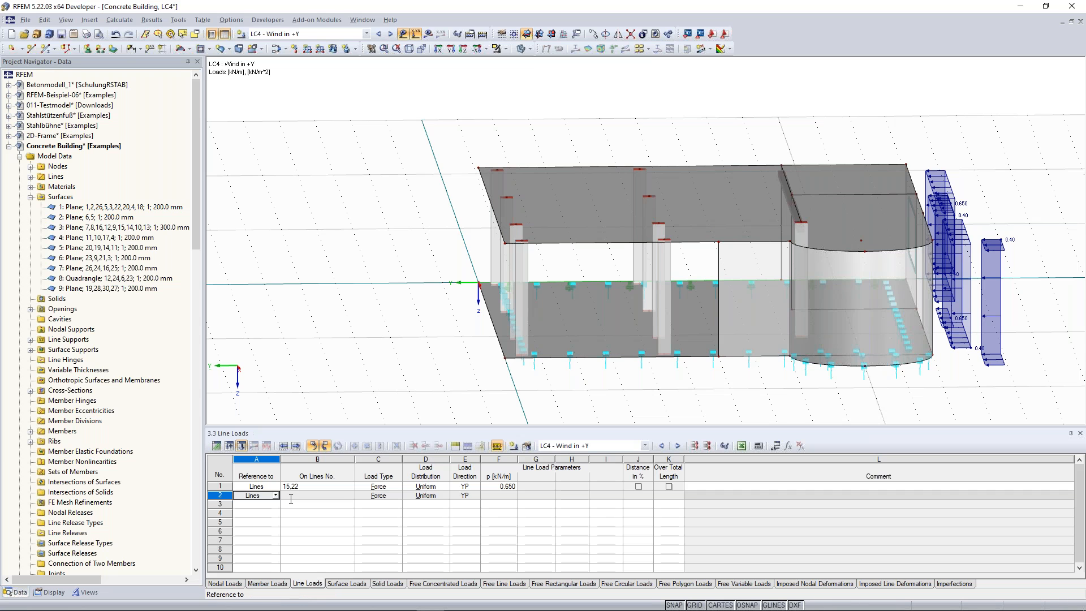
click(347, 495)
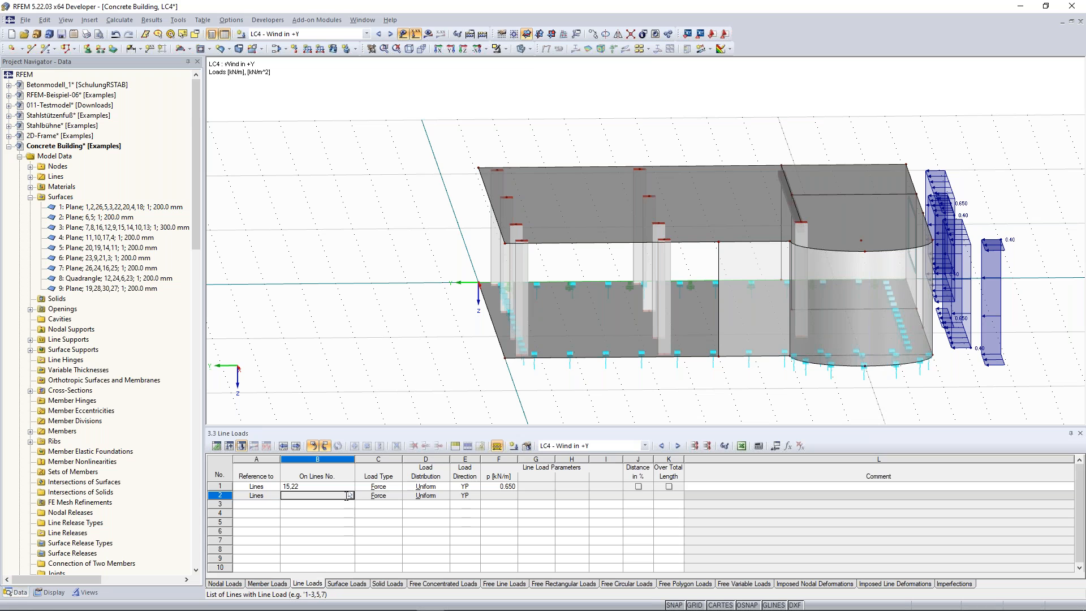
click(349, 496)
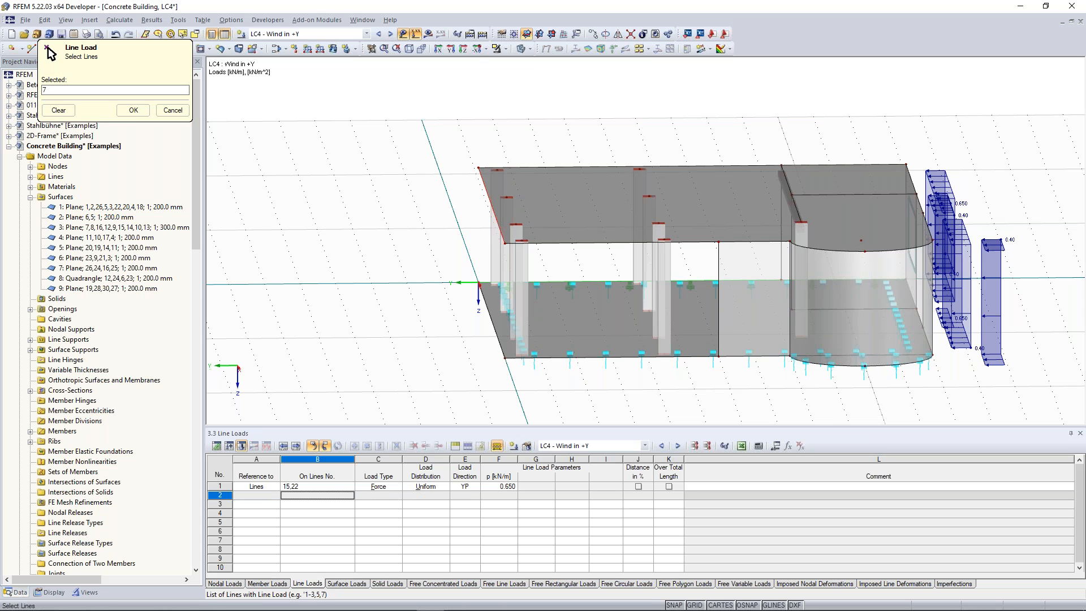
click(134, 110)
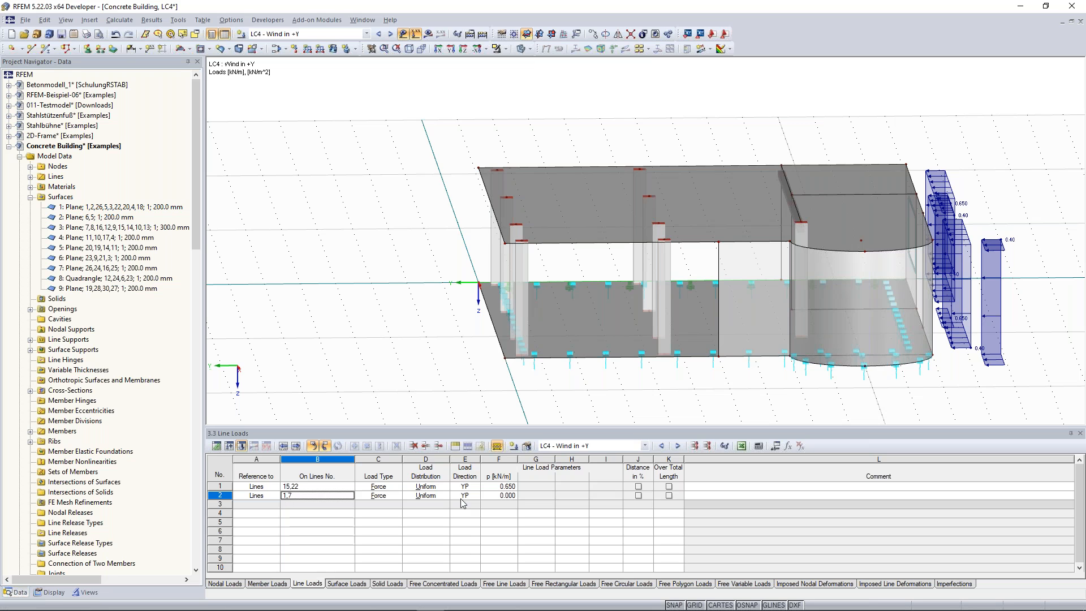
click(499, 496)
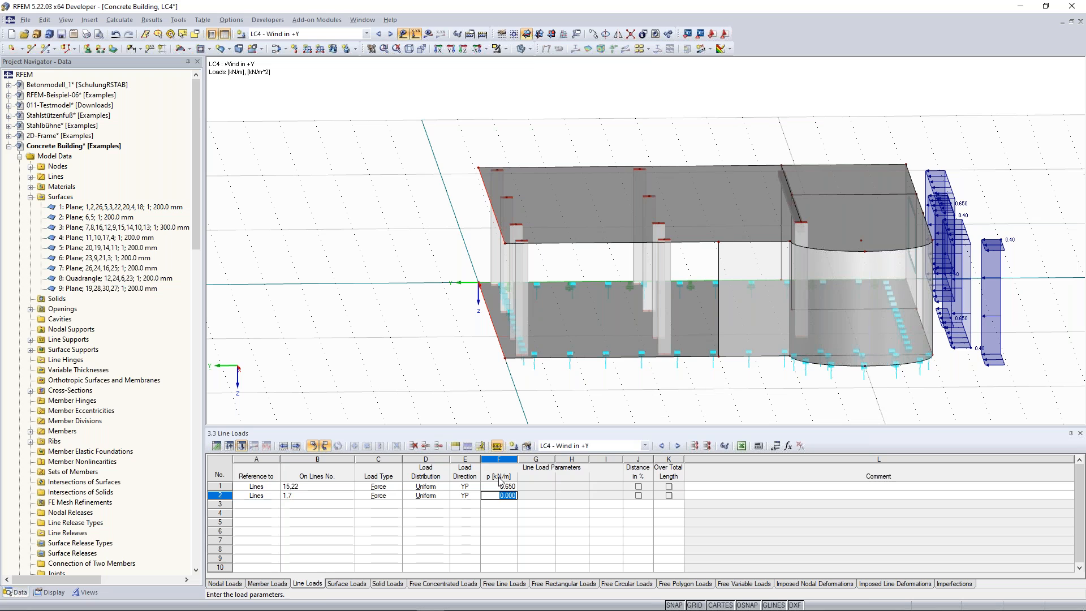
text(0.)
text(41)
key(Return)
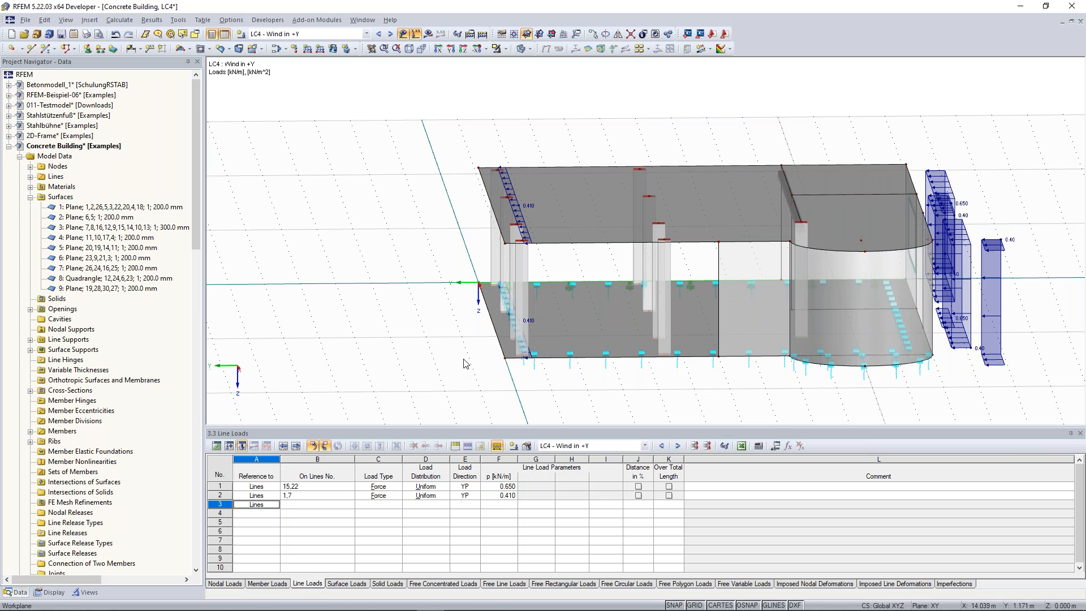
Step: In load case LC5, Imperfection towards +X, turn on the local axis systems of the members
ctrl+middle_drag(349, 312, 470, 380)
scroll(438, 369, down, 2)
middle_drag(365, 330, 419, 298)
scroll(419, 298, down, 2)
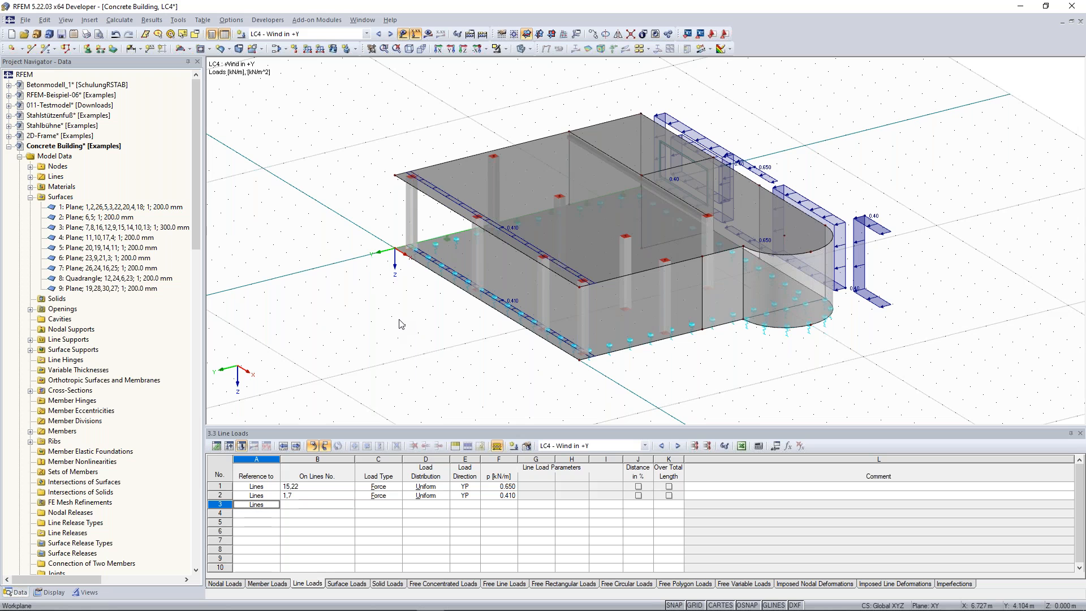
scroll(402, 312, down, 1)
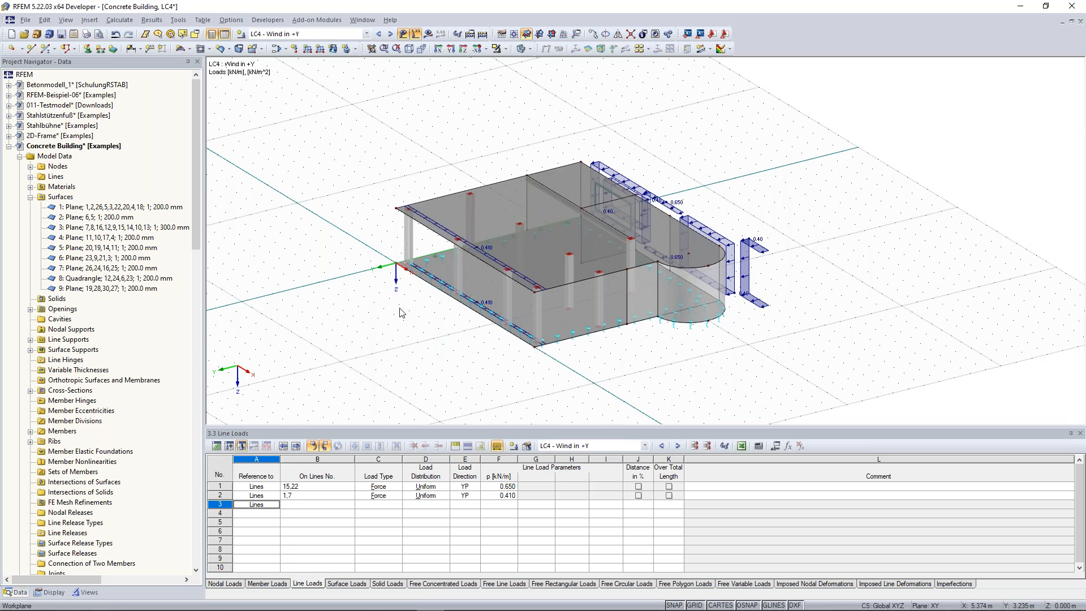
ctrl+middle_drag(400, 313, 365, 283)
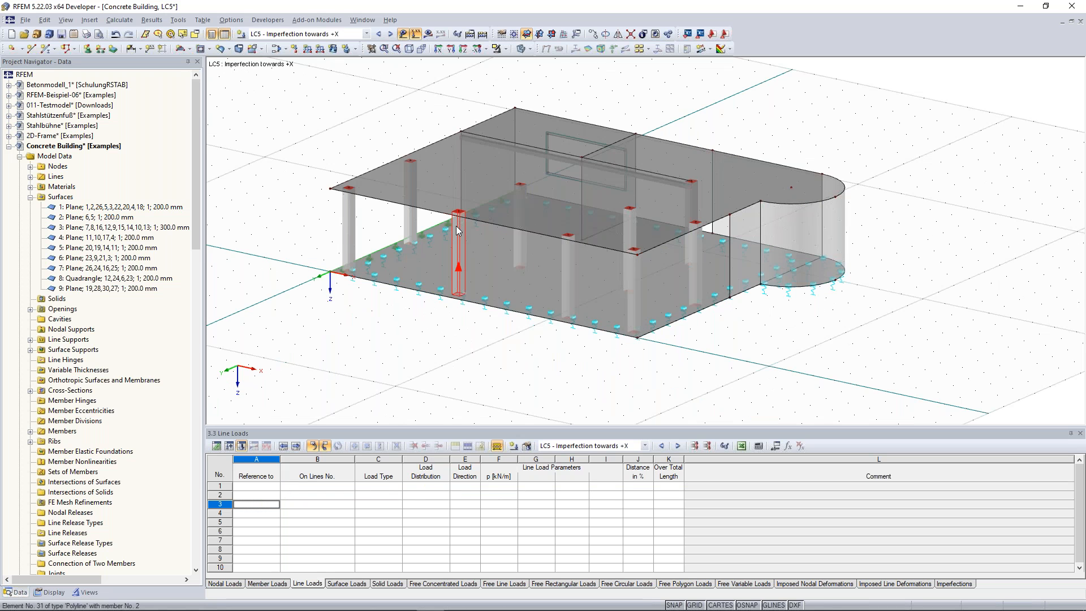
right_click(456, 225)
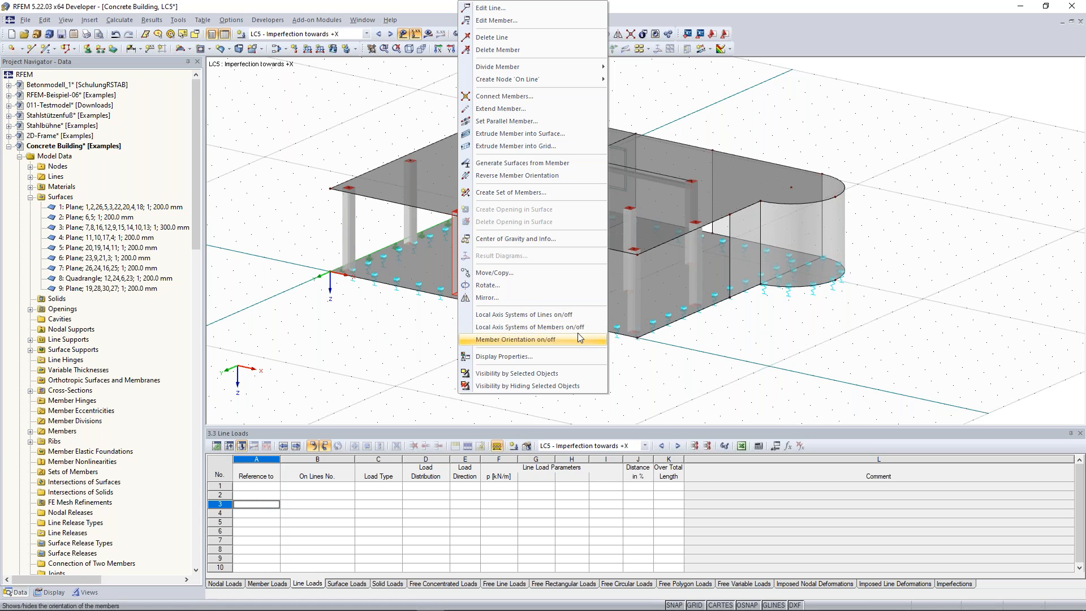
click(563, 328)
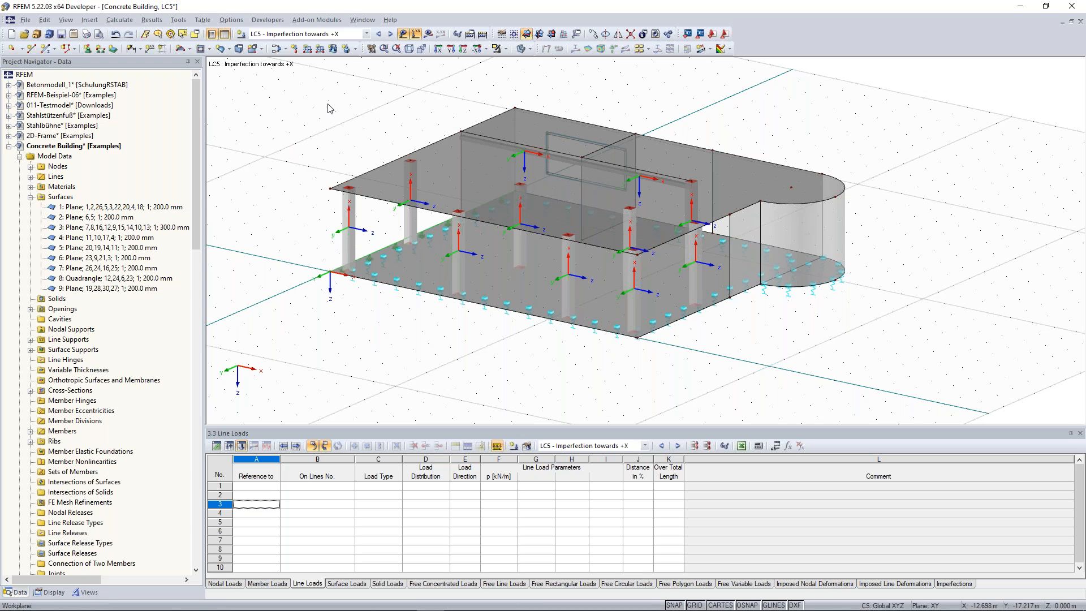
Step: Restrict the visibility to the members with cross-section 1 - Rectangle 350/350
ctrl+middle_drag(328, 107, 441, 257)
ctrl+middle_drag(390, 213, 386, 221)
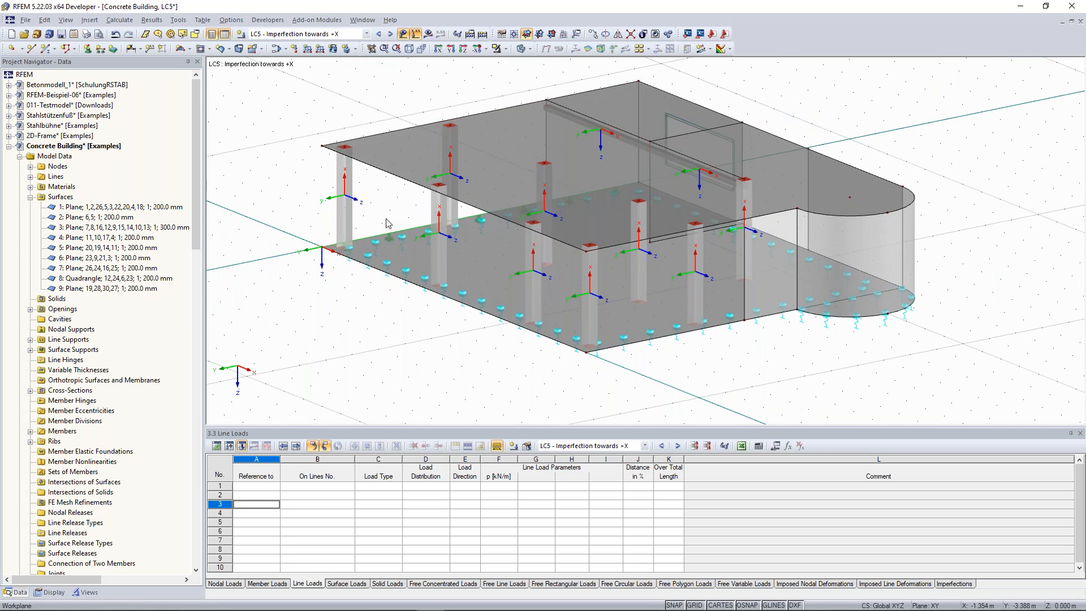
scroll(386, 220, up, 1)
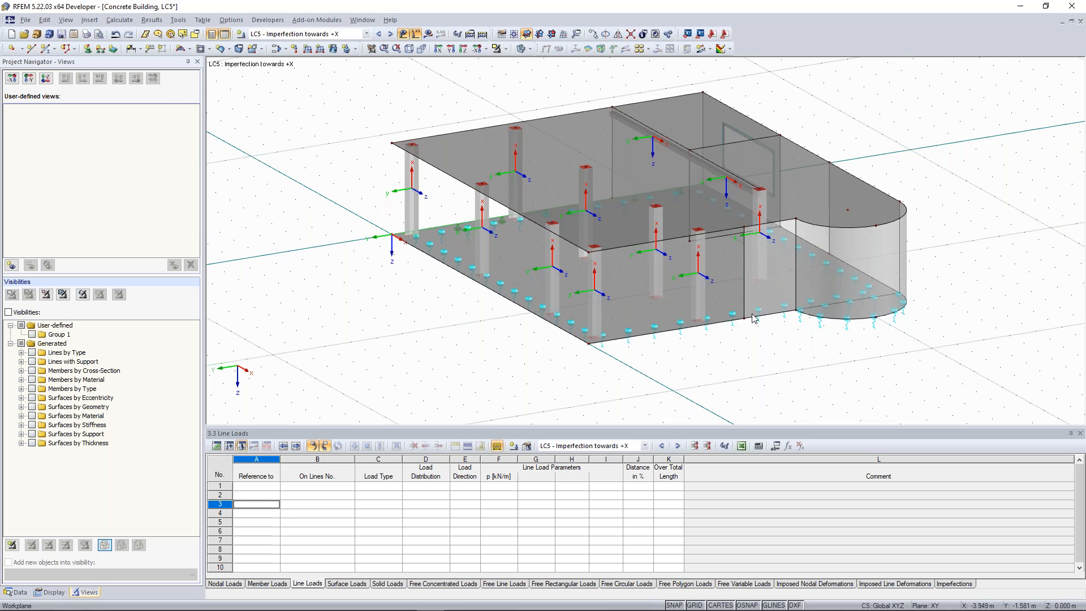
click(104, 545)
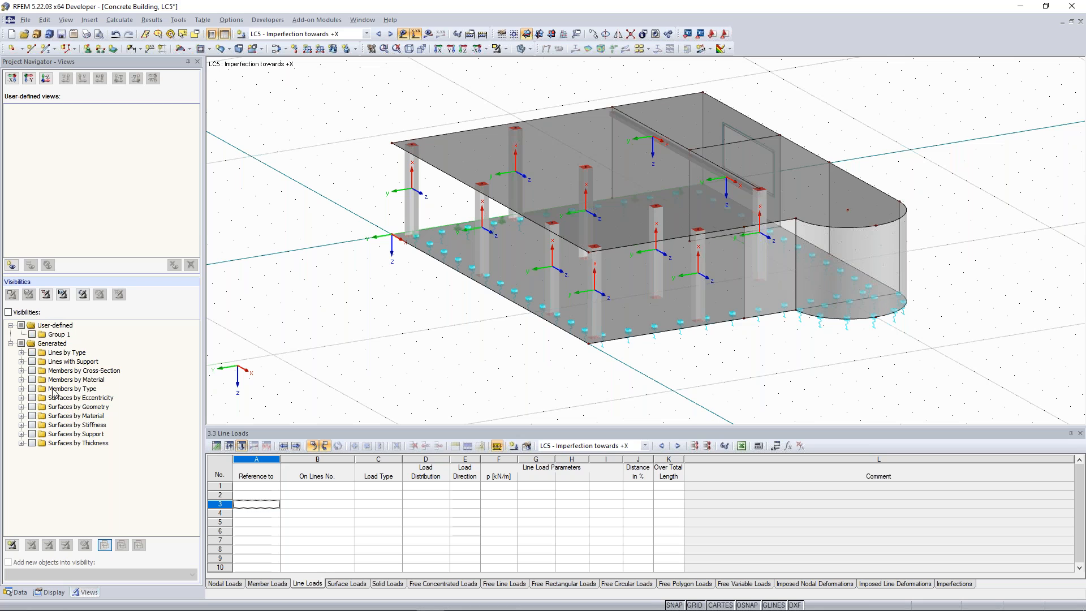
click(22, 371)
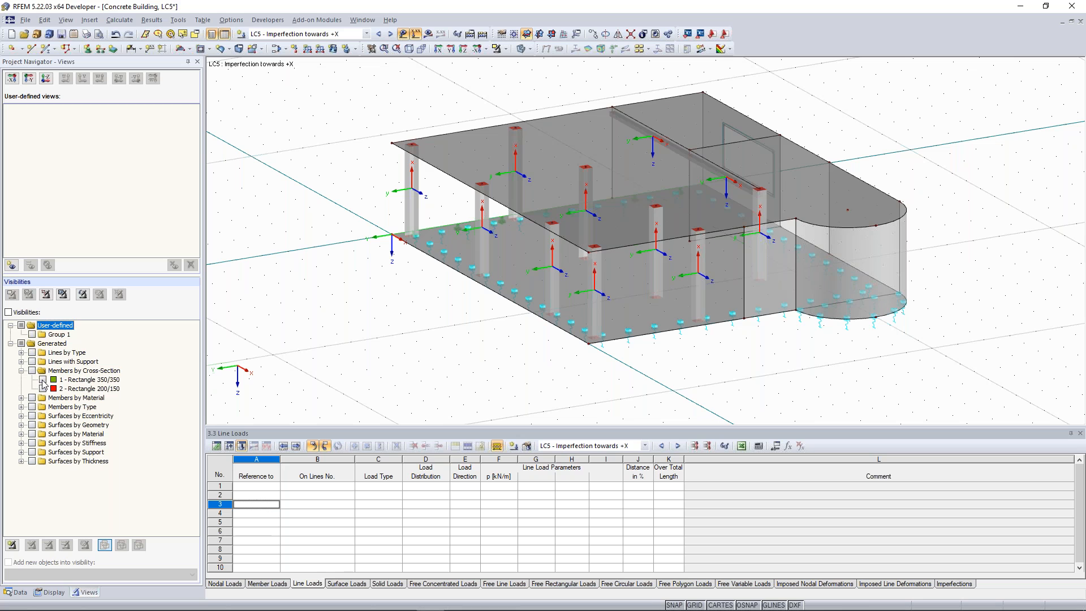
click(43, 380)
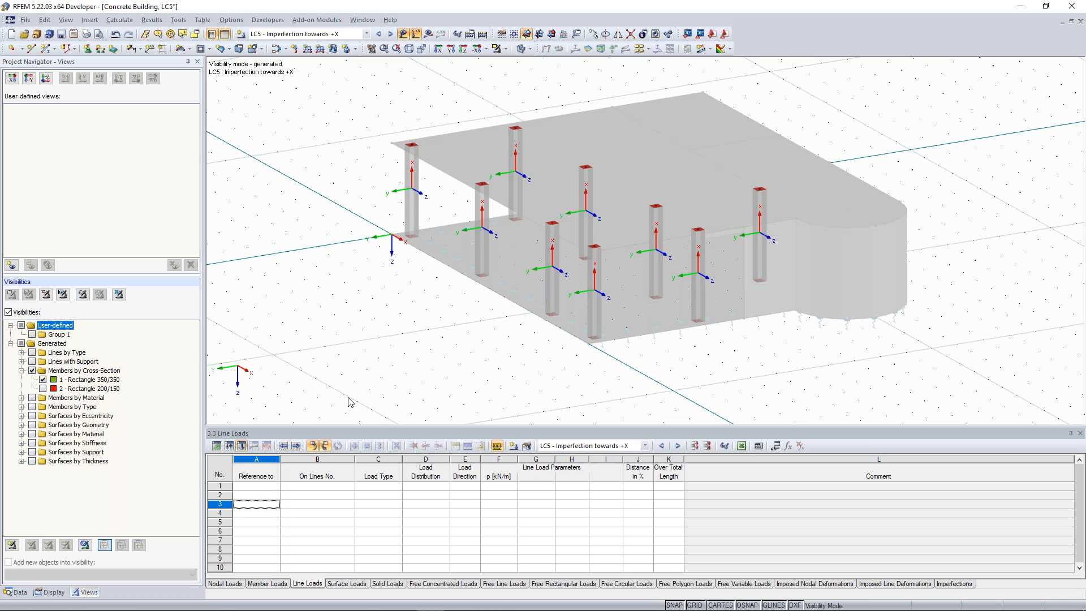
middle_drag(364, 305, 341, 300)
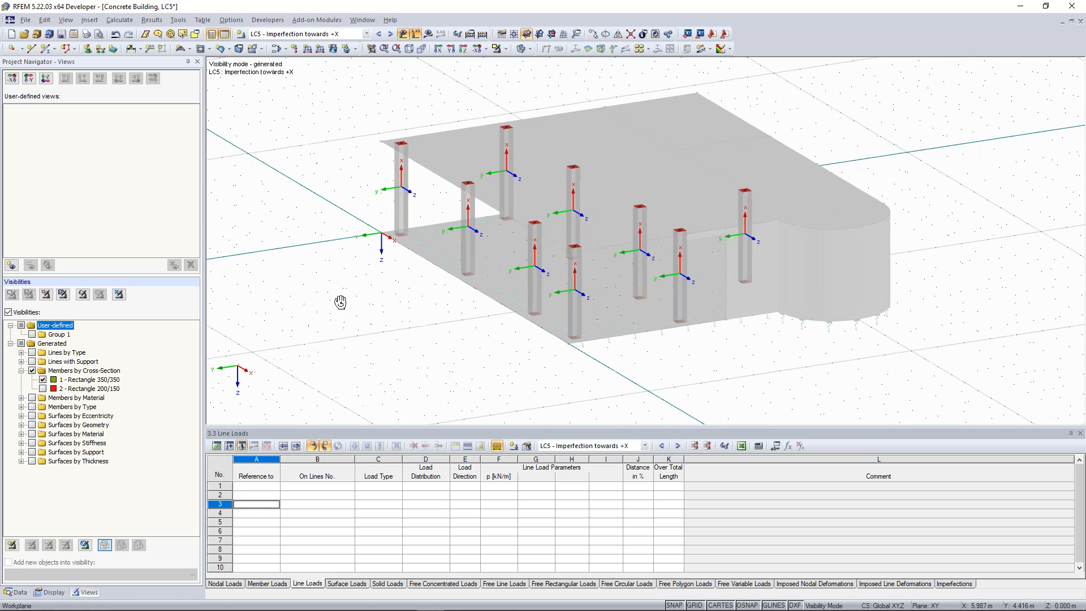
middle_drag(345, 190, 353, 199)
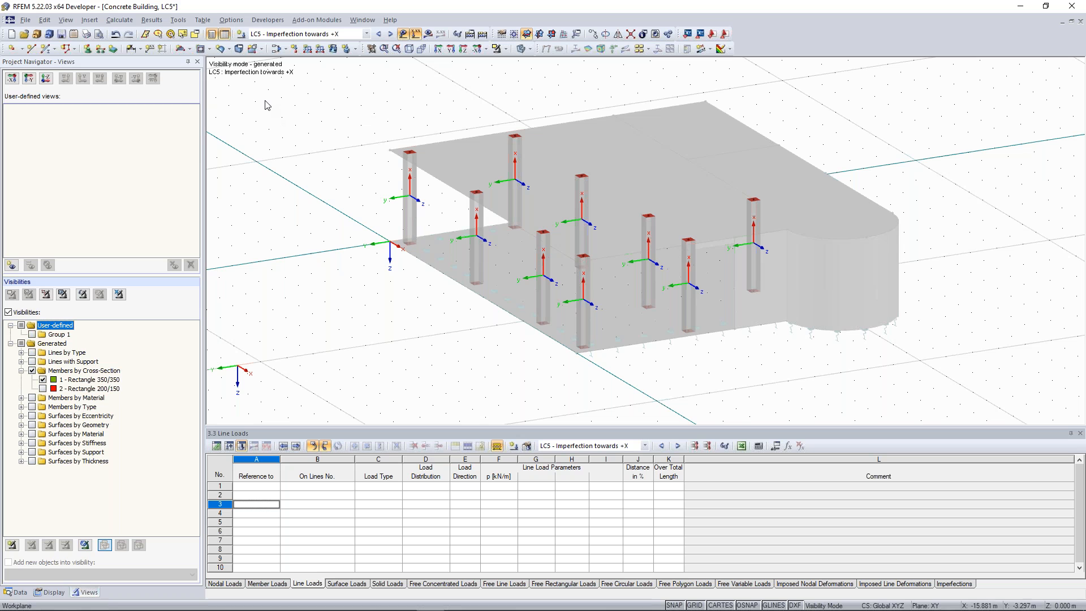
Step: Define a new member imperfection for graphical placement according to EN 1992-1-1: 2004-12 (Eurocode 2), with relative reference and precamber 0
click(90, 21)
click(90, 21)
click(90, 20)
mouse_move(104, 47)
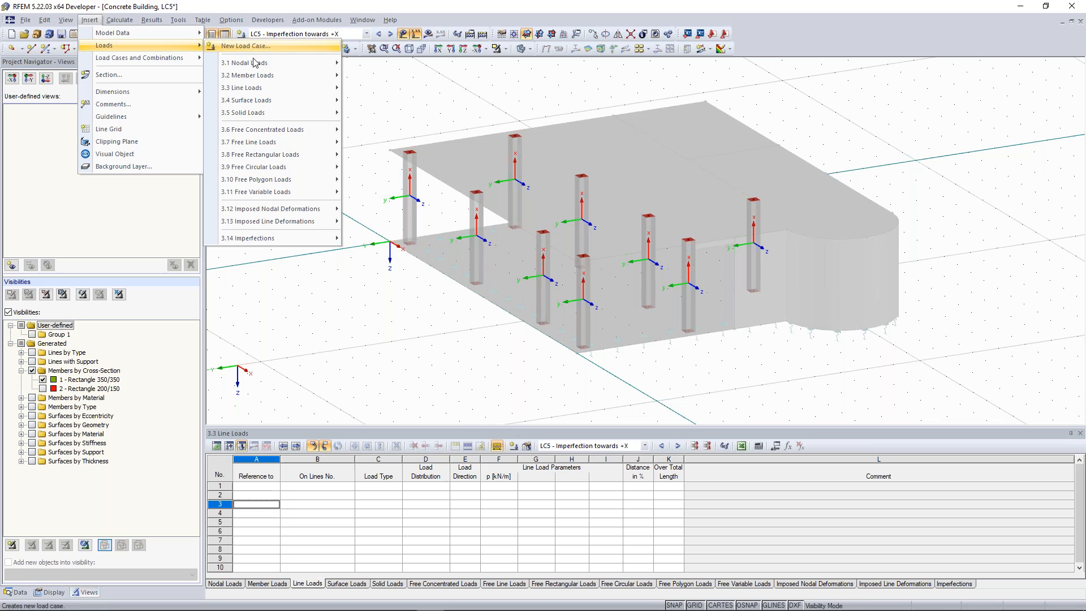
mouse_move(268, 239)
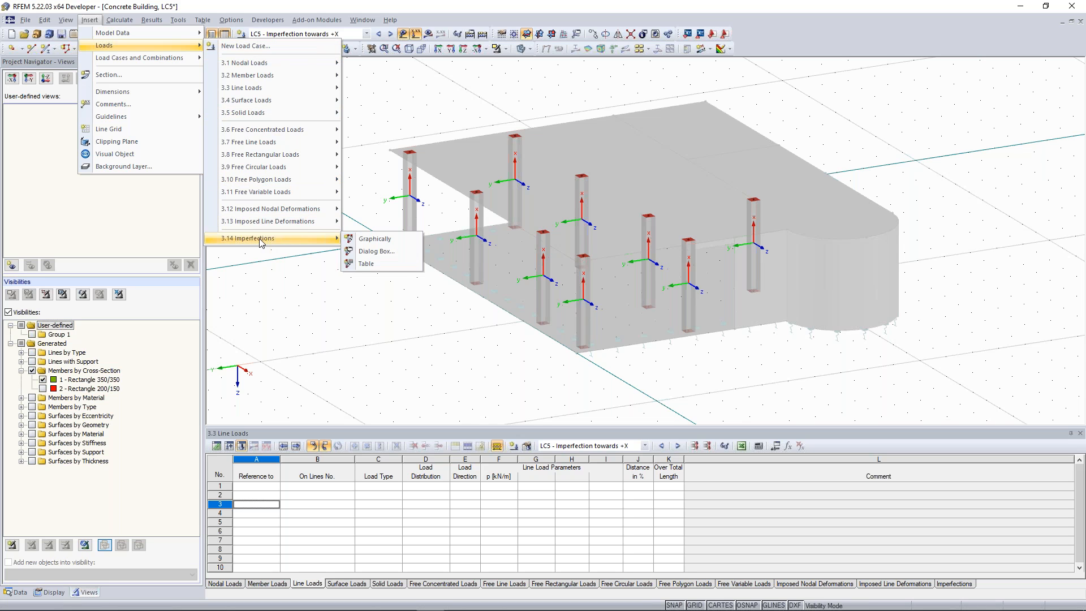
click(366, 243)
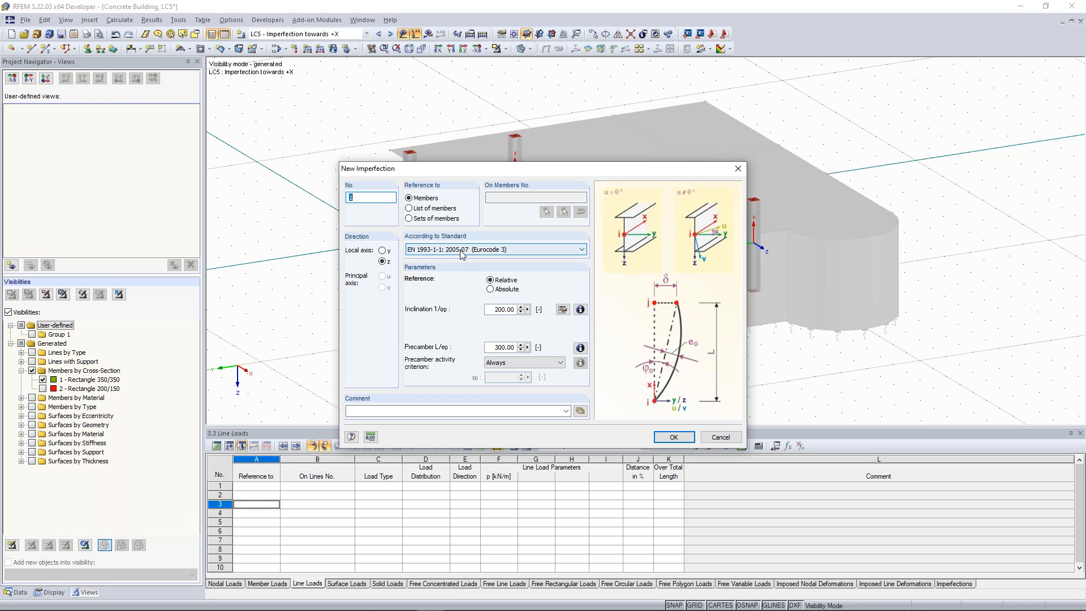
click(461, 251)
click(450, 257)
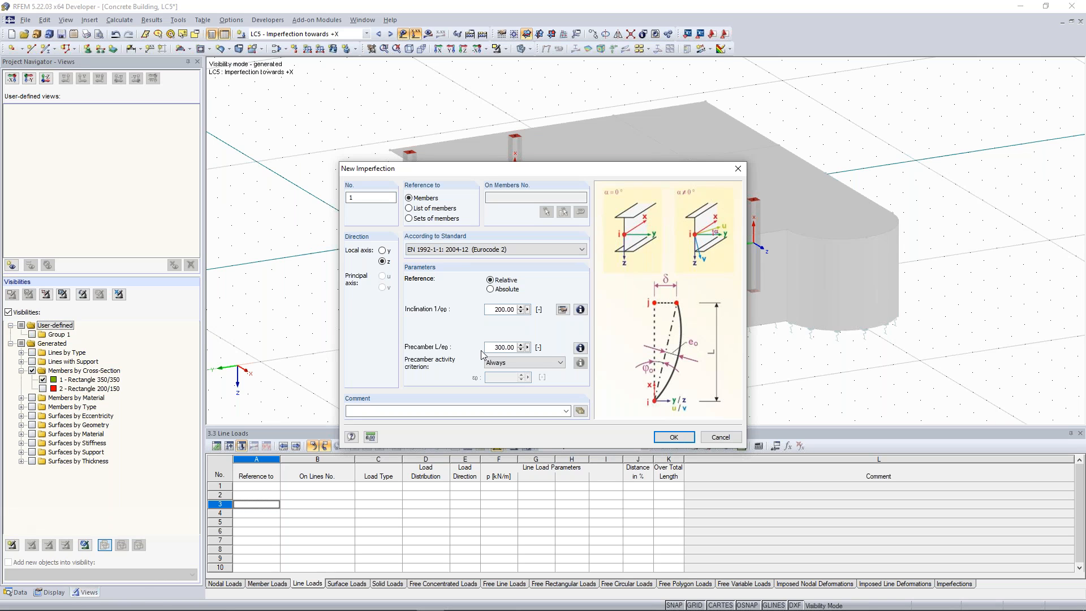
drag(490, 347, 538, 346)
text(0)
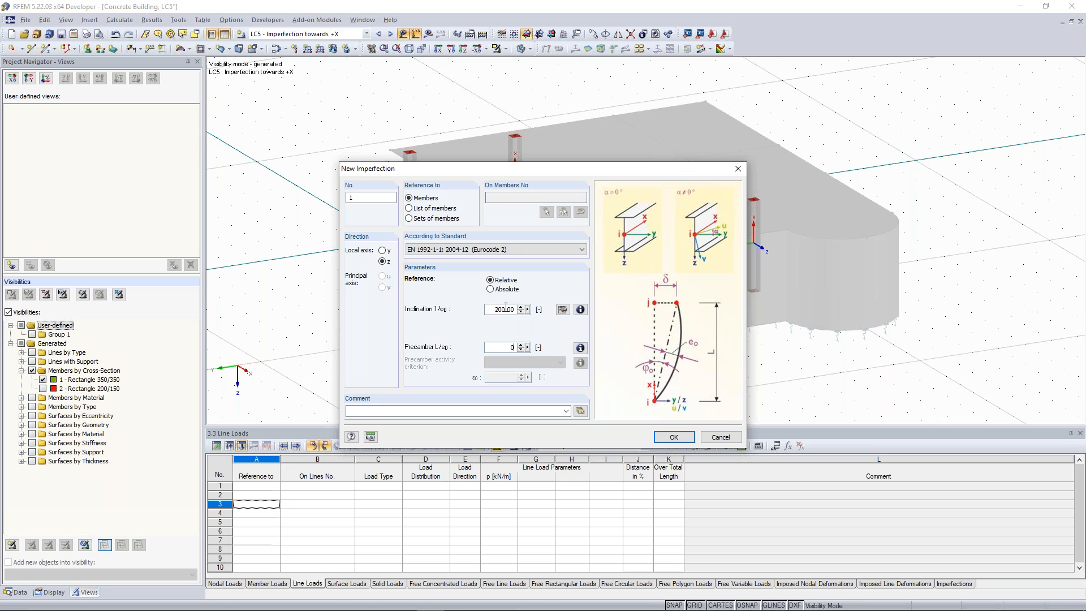
click(489, 279)
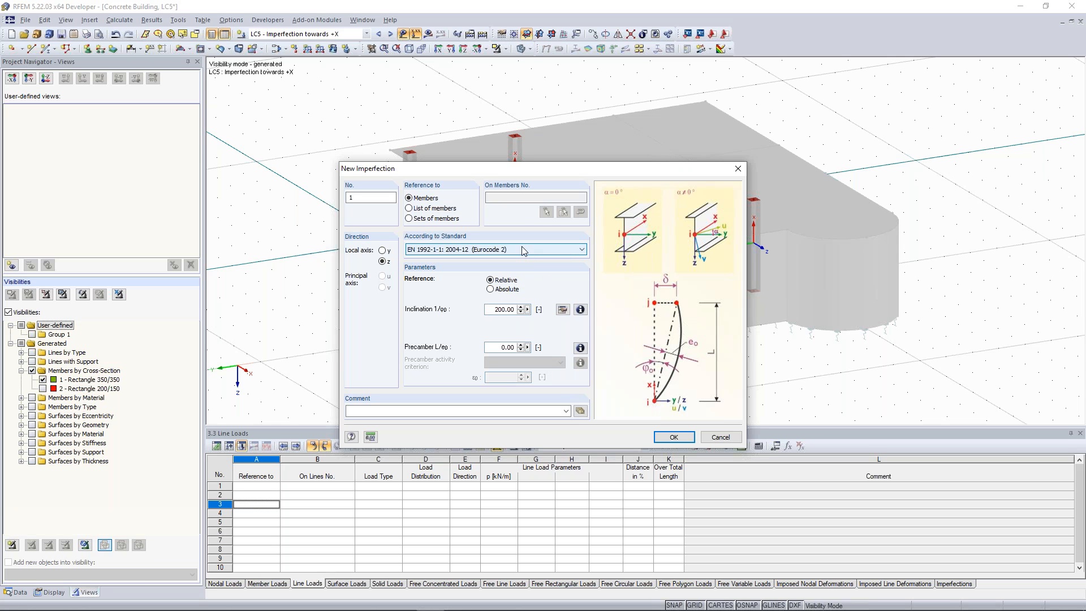
Step: Assign the defined imperfection to all 350/350 columns in load case LC5
click(671, 438)
drag(369, 86, 840, 381)
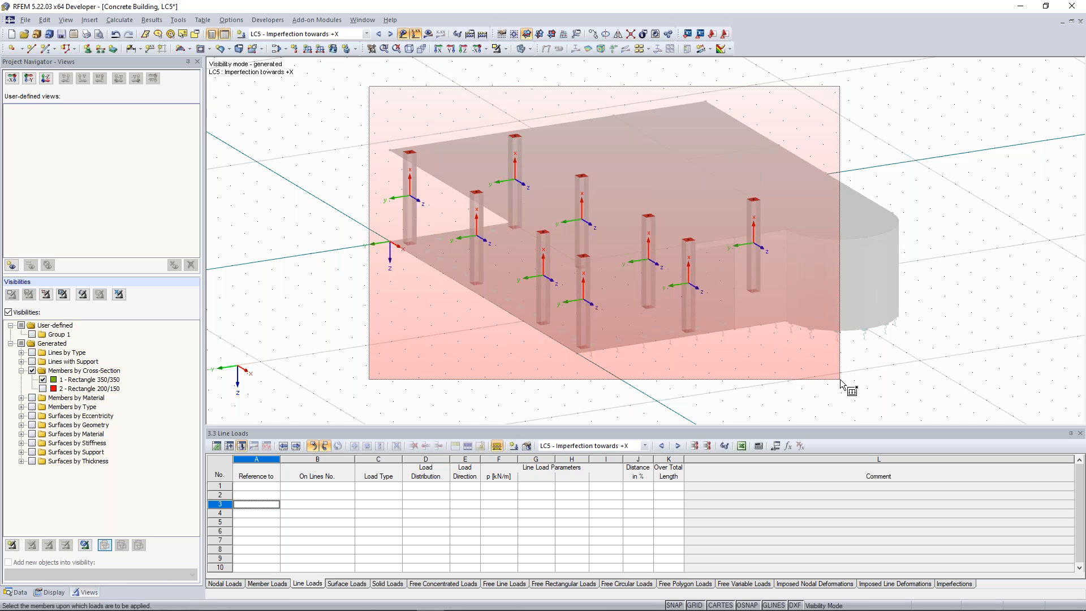
drag(841, 382, 841, 384)
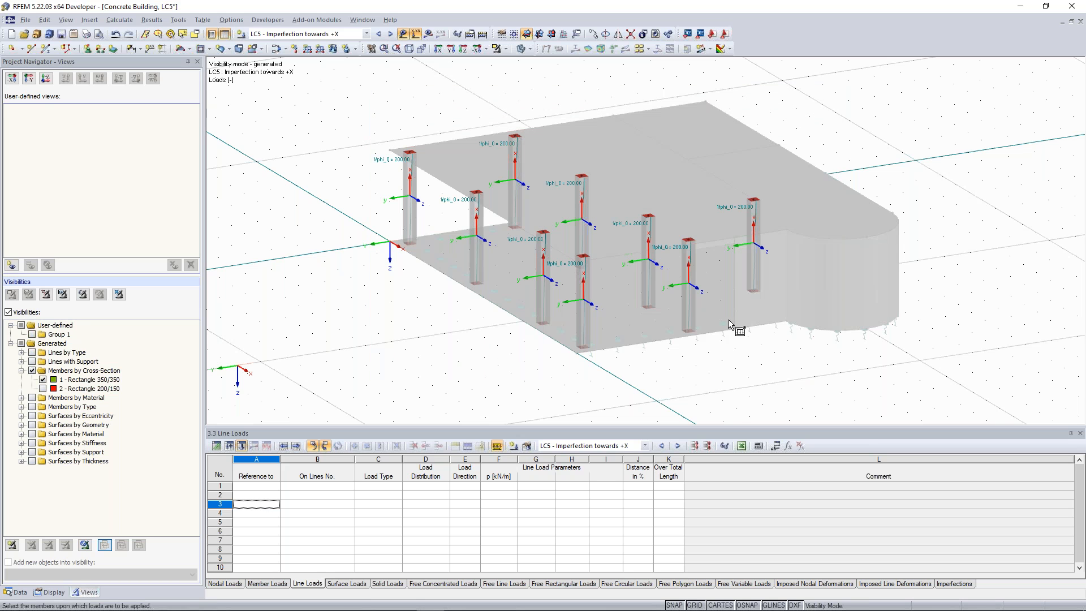
Step: In load case LC6, Imperfection towards +Y, apply a new imperfection in local y direction to all 350/350 columns
ctrl+middle_drag(405, 281, 487, 263)
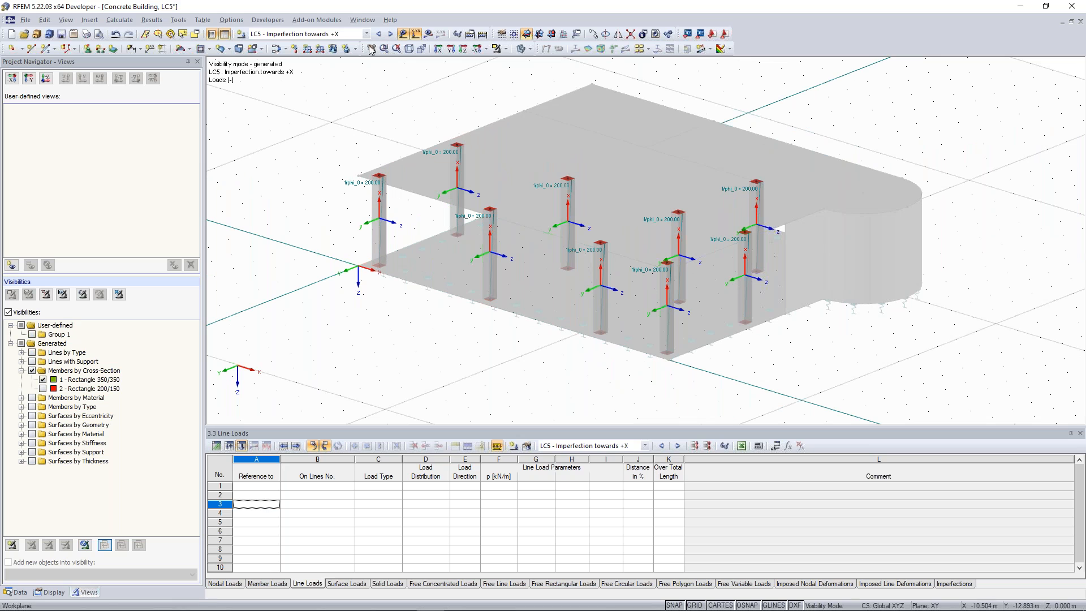
click(391, 34)
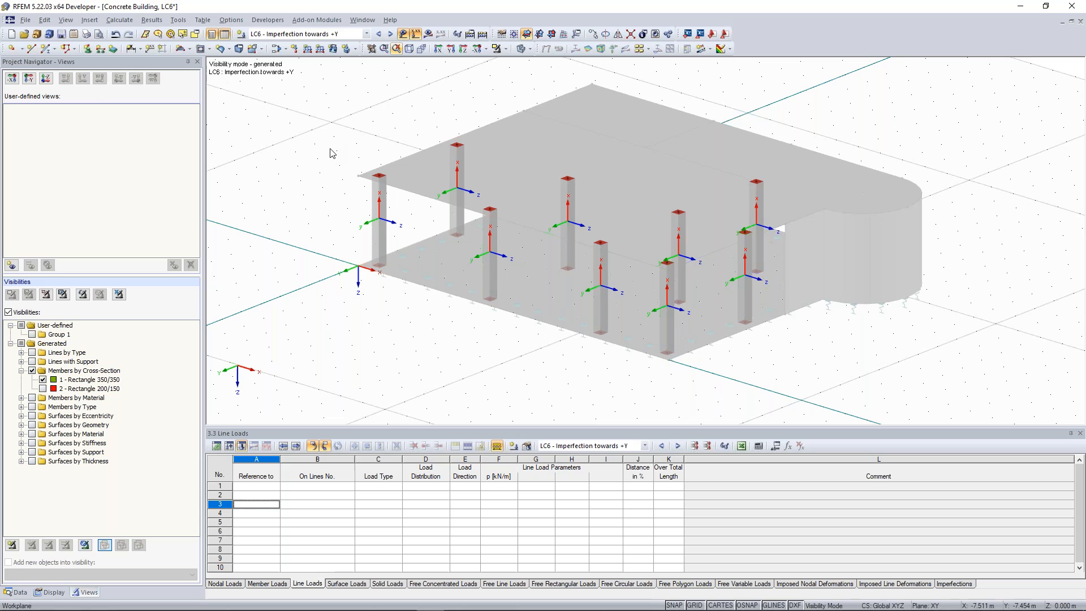
click(87, 21)
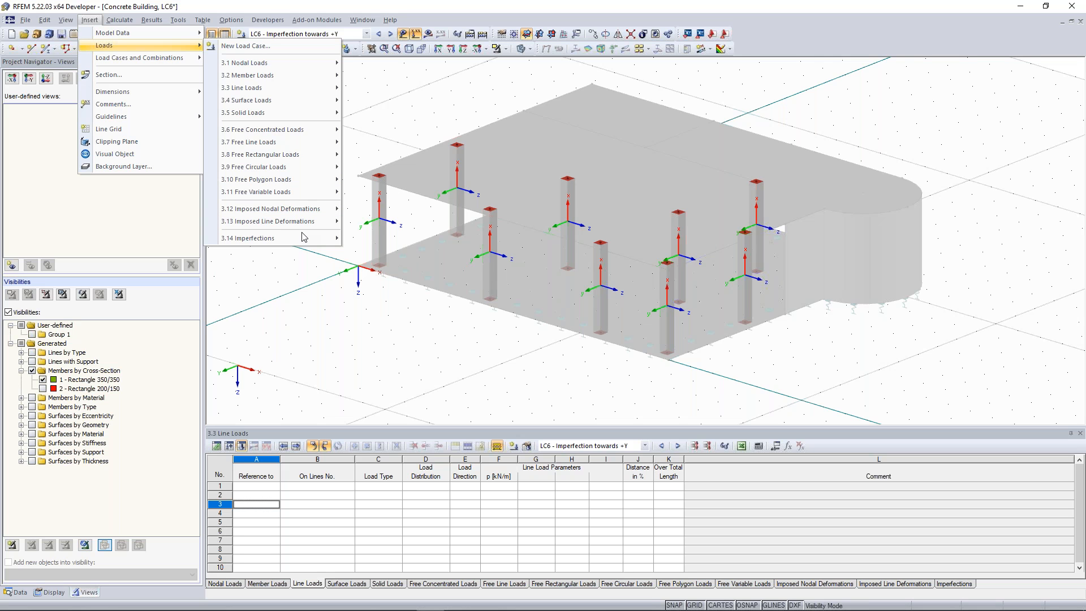
click(304, 237)
drag(424, 173, 275, 333)
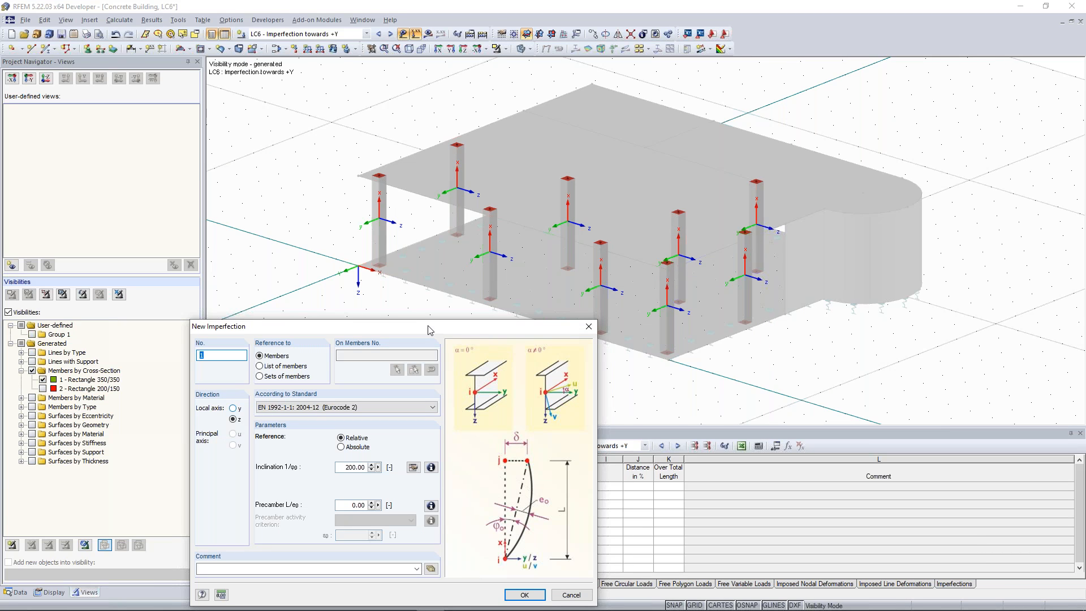
click(233, 407)
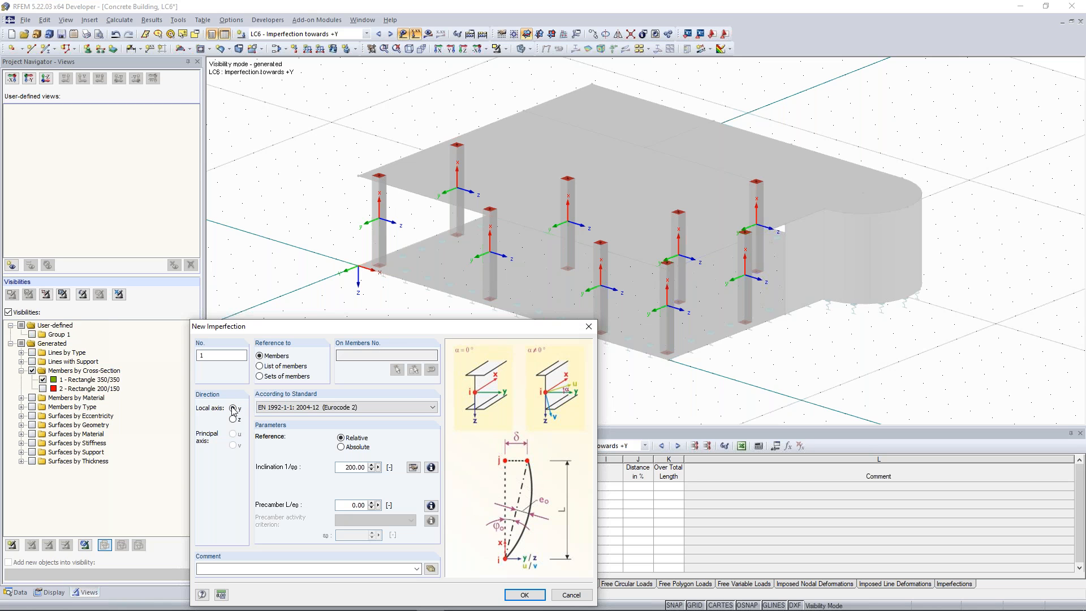
click(522, 594)
drag(653, 277, 896, 394)
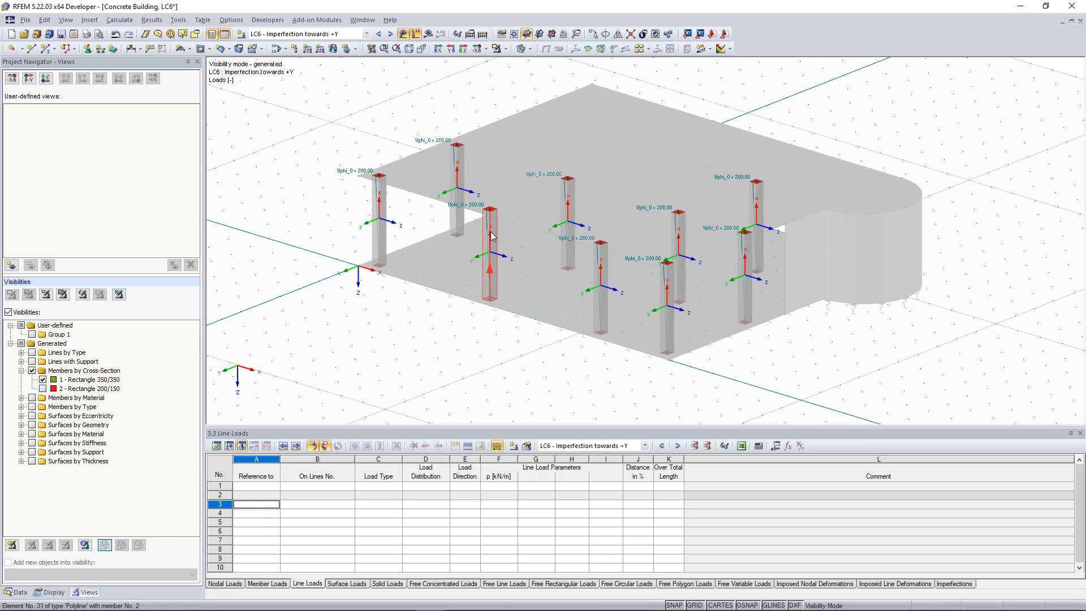
Step: Display the model as a wireframe and examine the column inclinations in load case LC6
ctrl+middle_drag(502, 117, 452, 116)
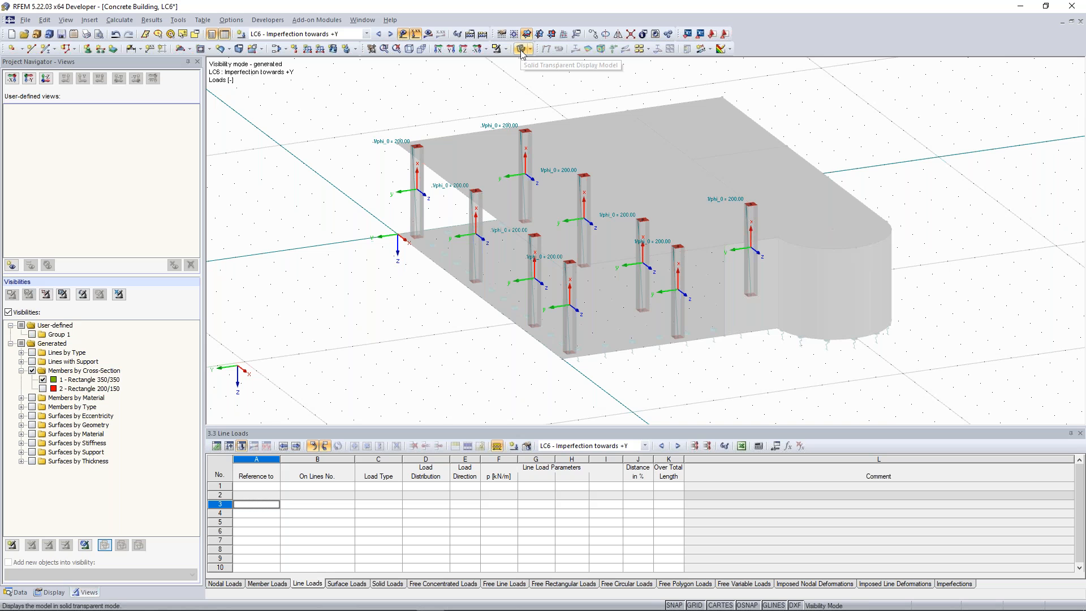
click(521, 48)
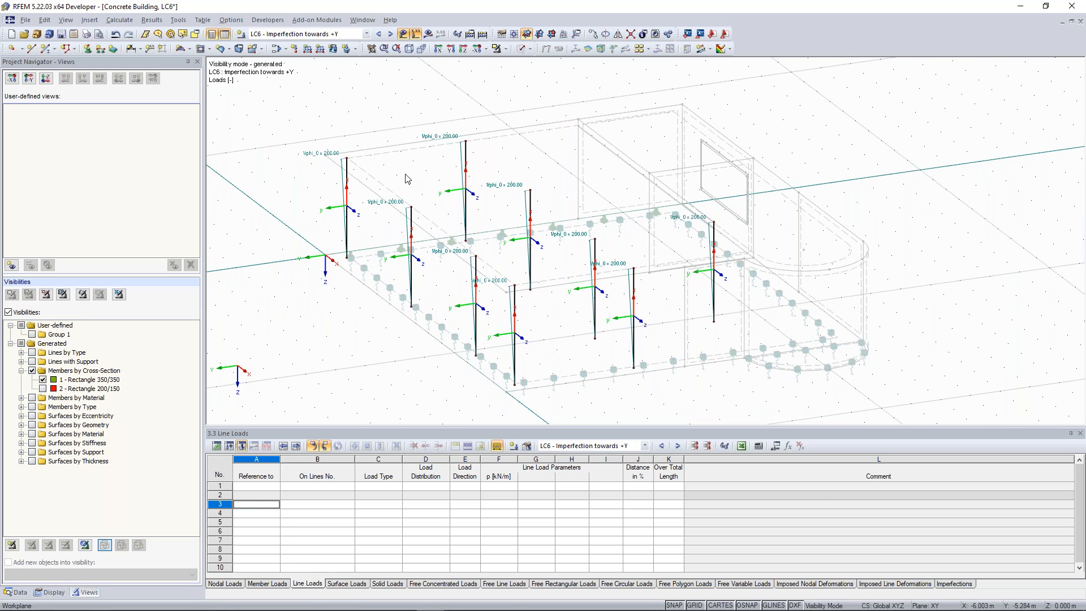
ctrl+middle_drag(410, 180, 427, 170)
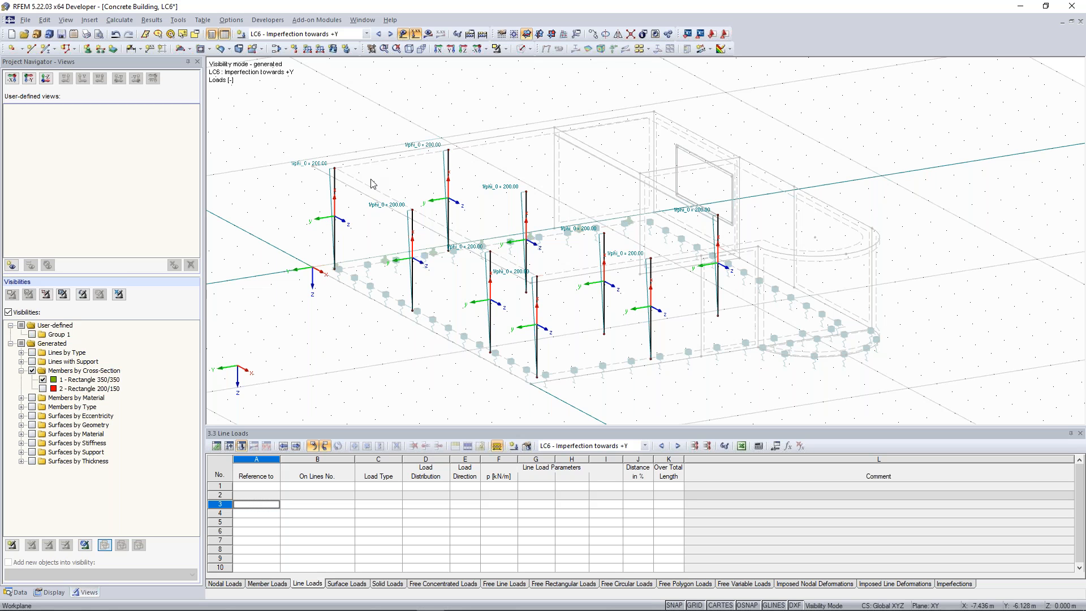
Step: Cancel the visibility mode to show the whole building and set the isometric view
click(508, 49)
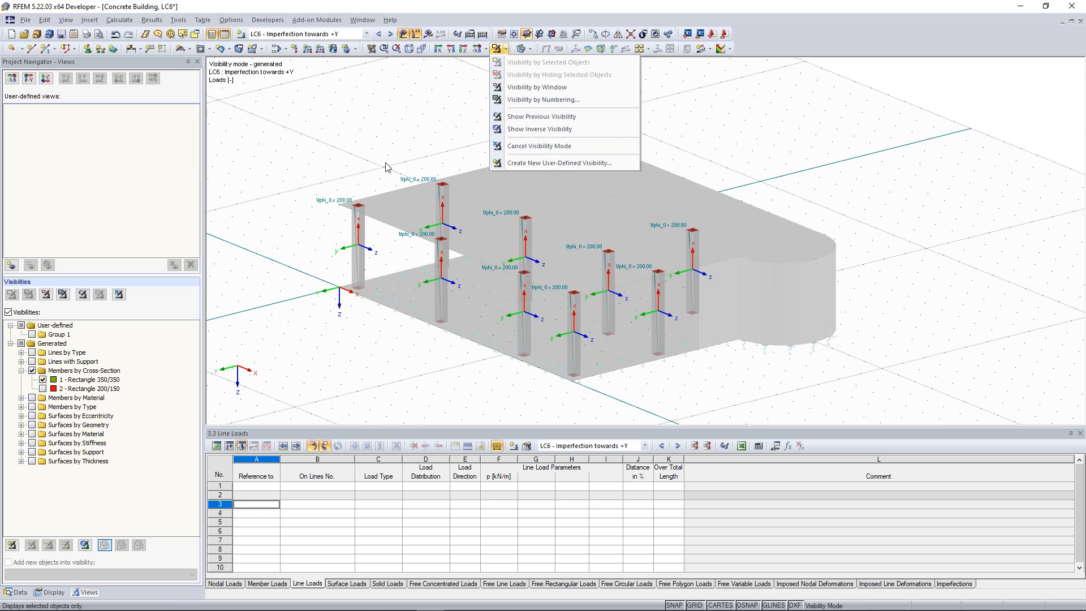
click(539, 146)
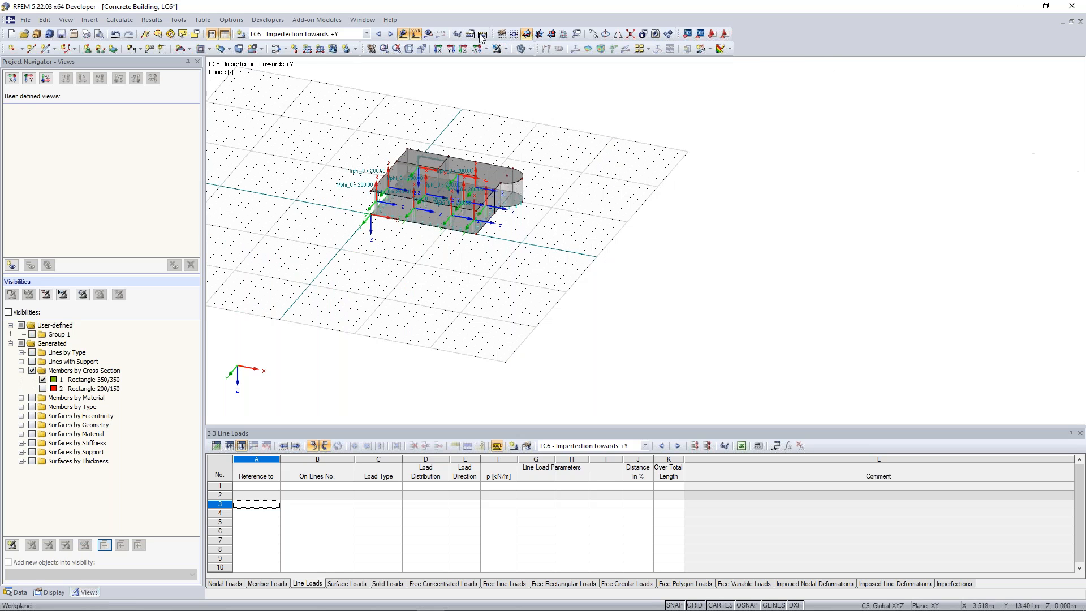
click(482, 35)
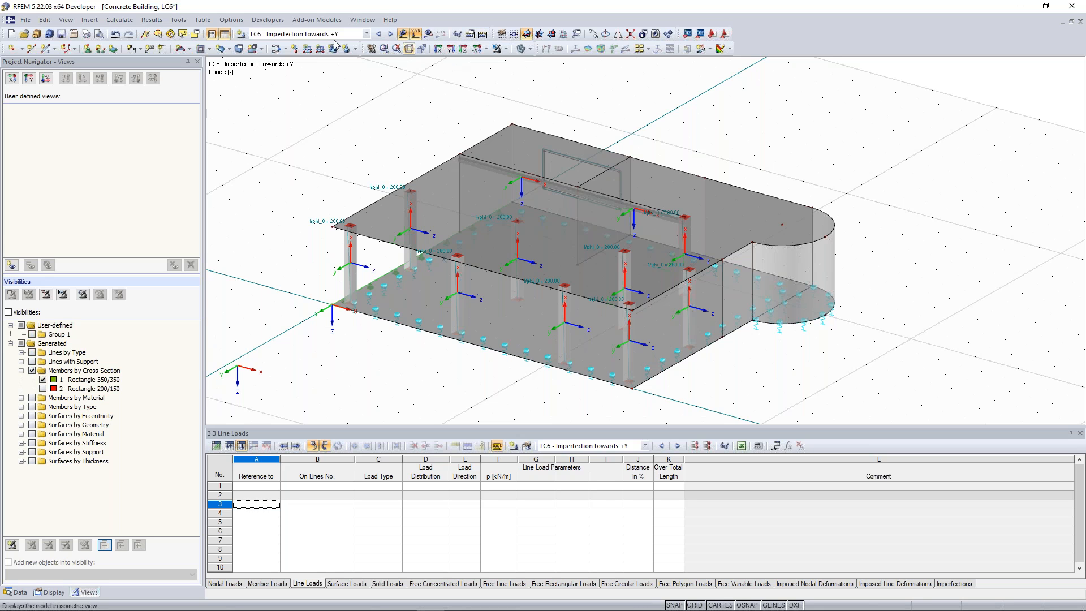
Step: Calculate result combination RC1, ULS (STR/GEO) - Permanent / transient - Eq. 6.10
click(125, 22)
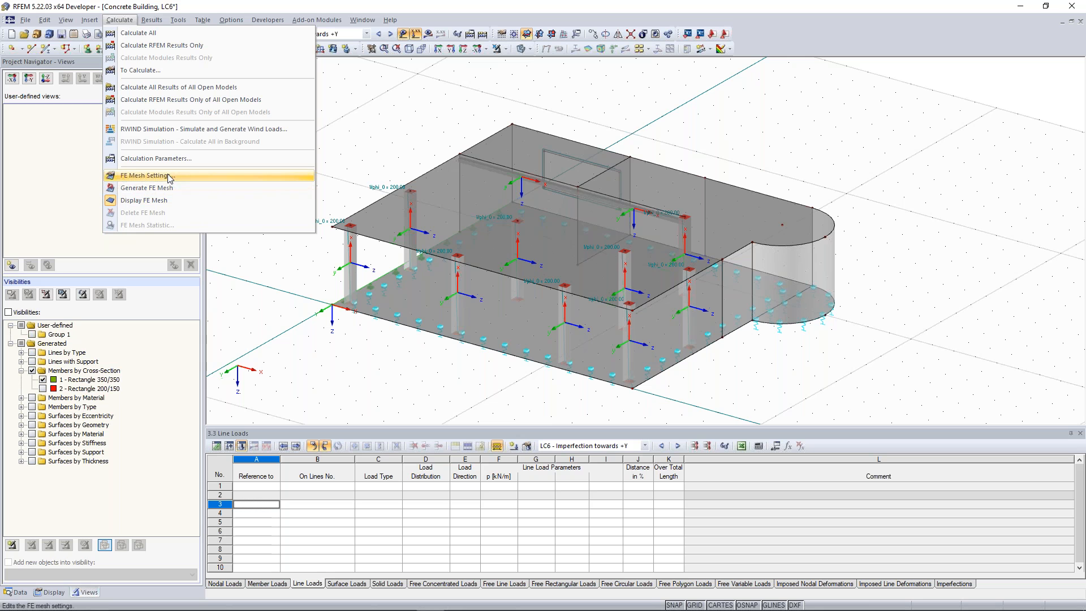
click(140, 70)
drag(525, 228, 525, 248)
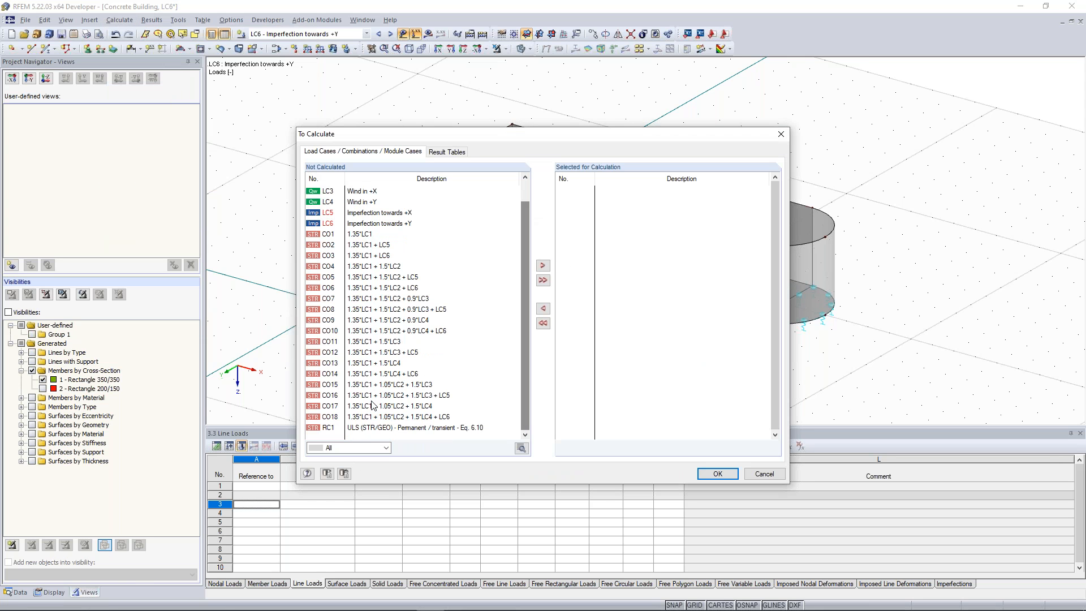
click(329, 429)
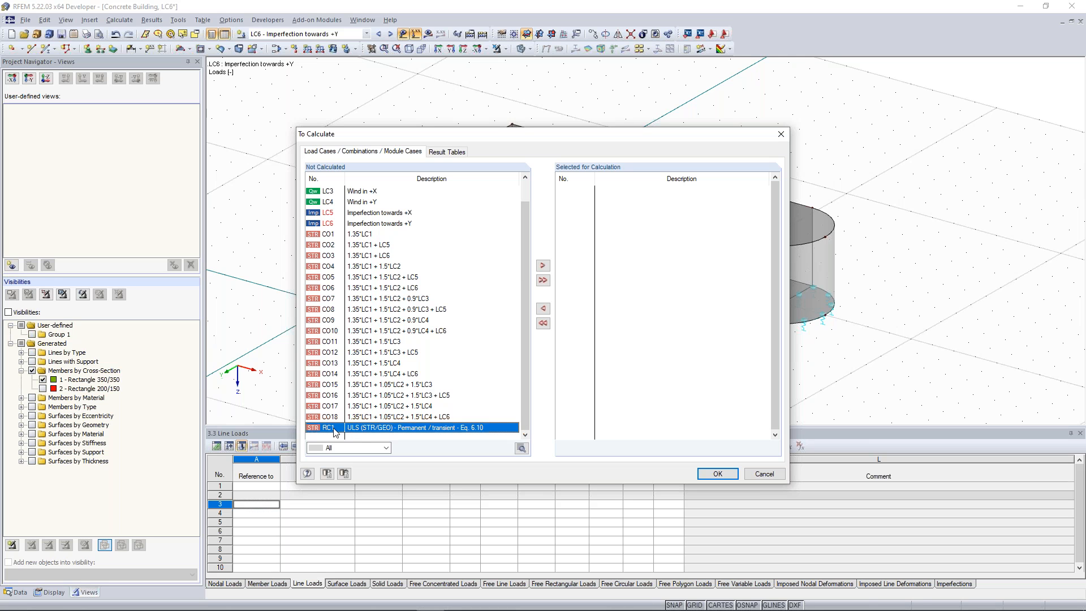
click(543, 265)
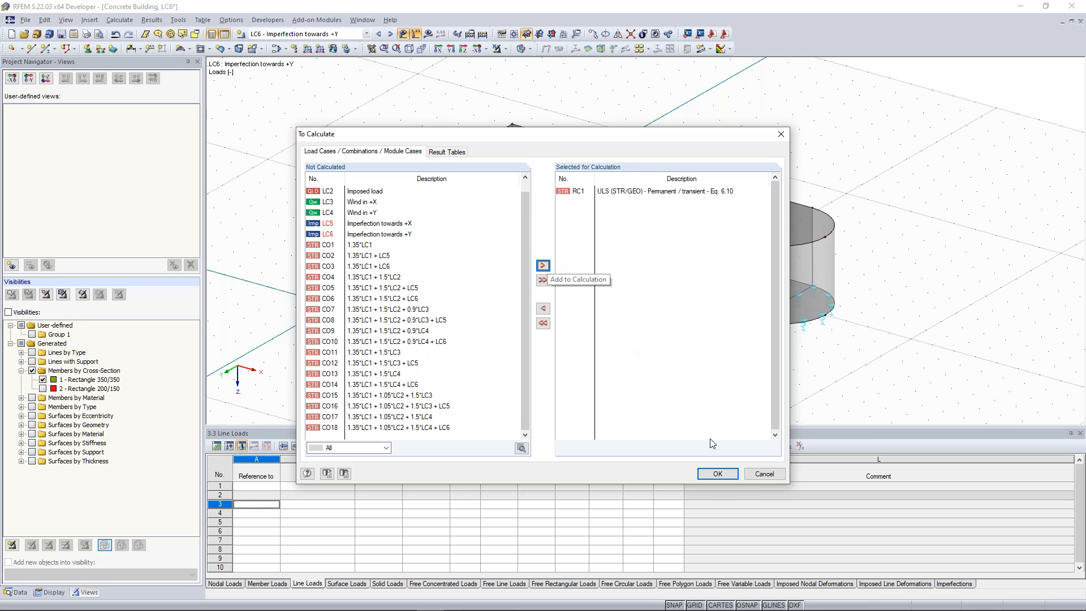
click(722, 475)
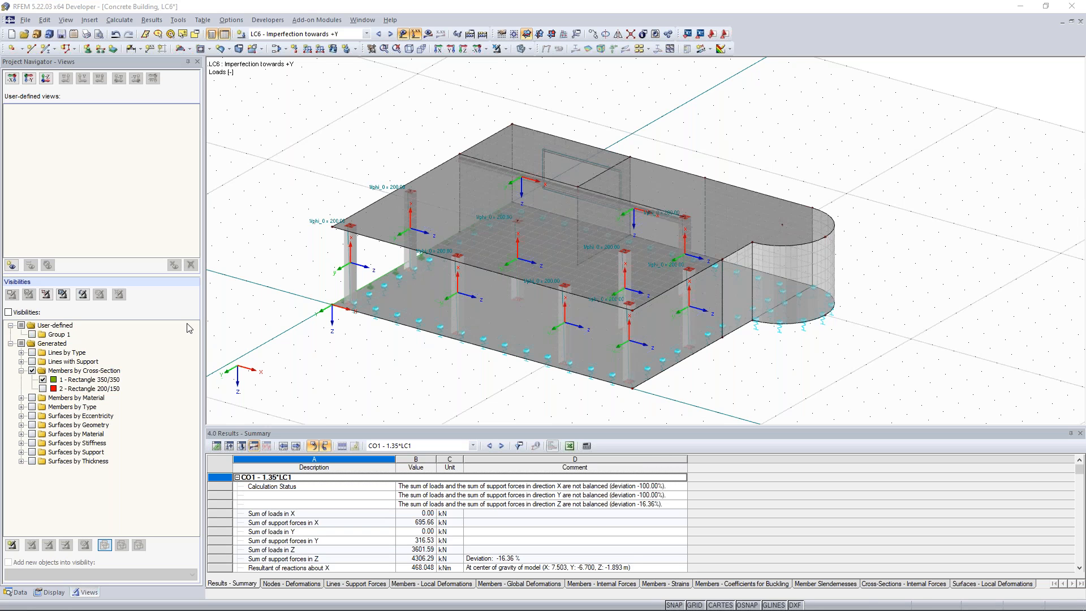
Step: Examine the concrete design add-on modules listed in the model data, including RF-CONCRETE Surfaces
click(12, 592)
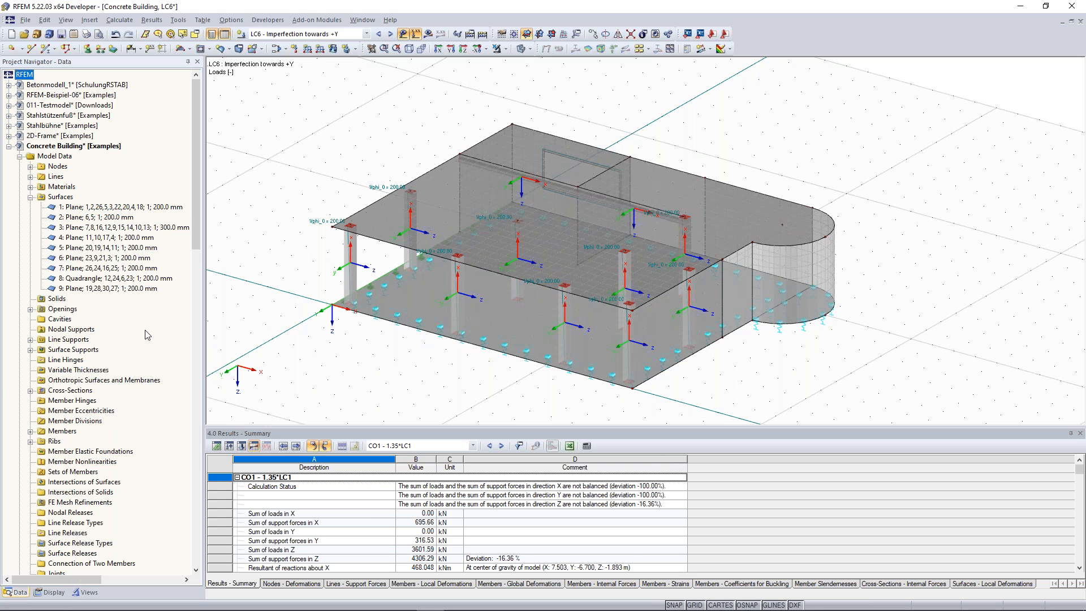
drag(195, 189, 204, 415)
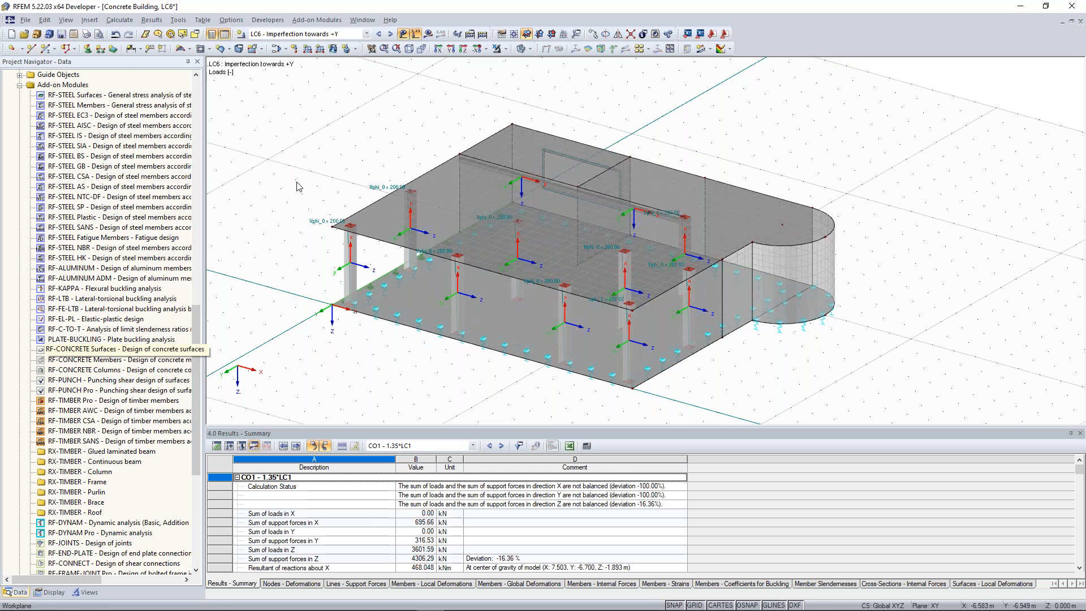
scroll(278, 181, down, 2)
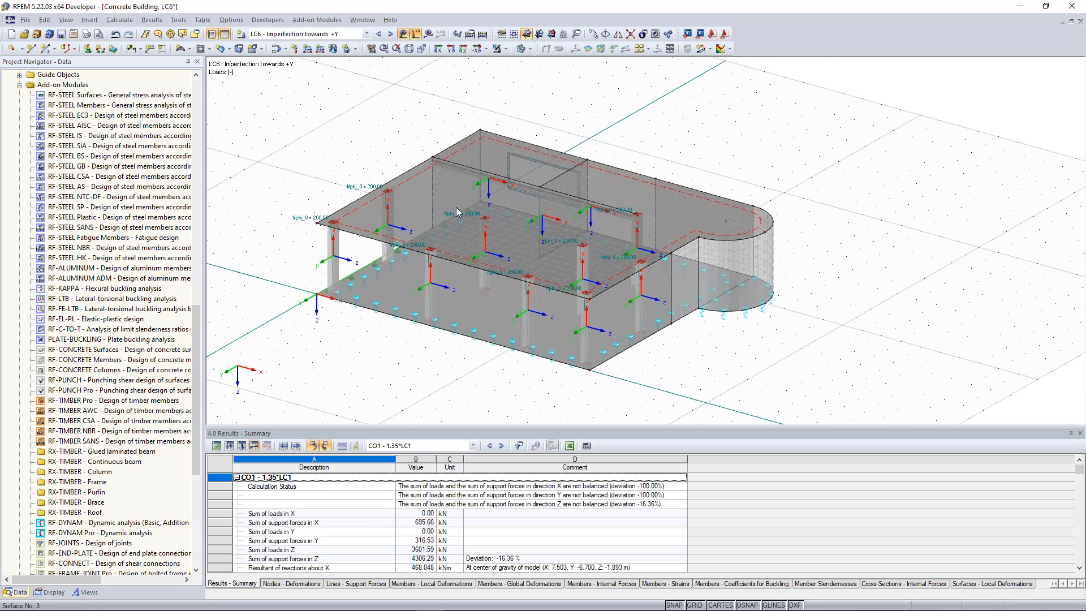
scroll(443, 204, up, 1)
scroll(443, 207, up, 1)
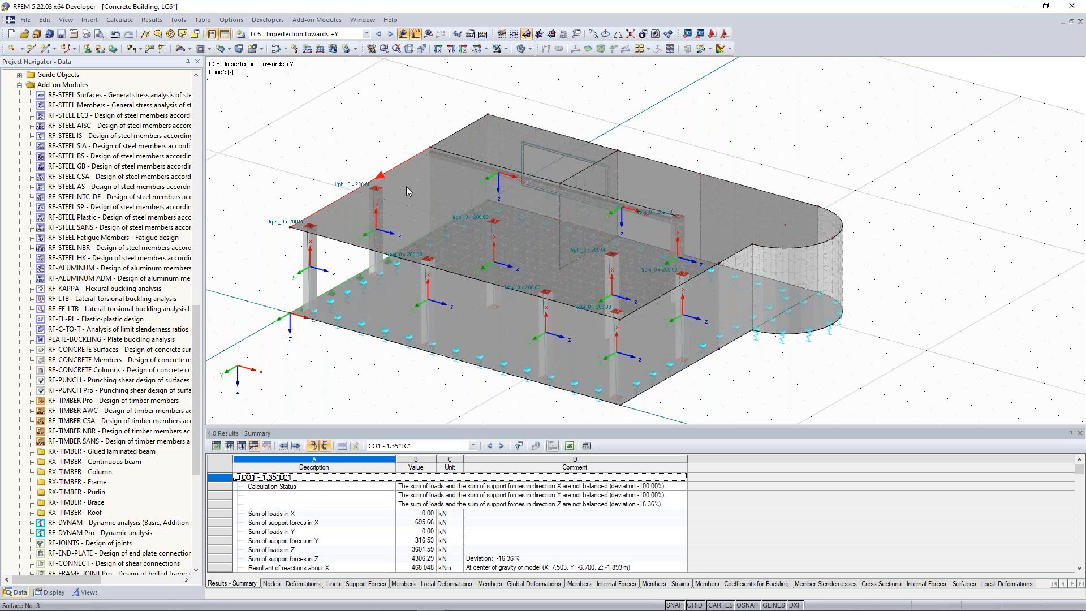
scroll(406, 186, up, 1)
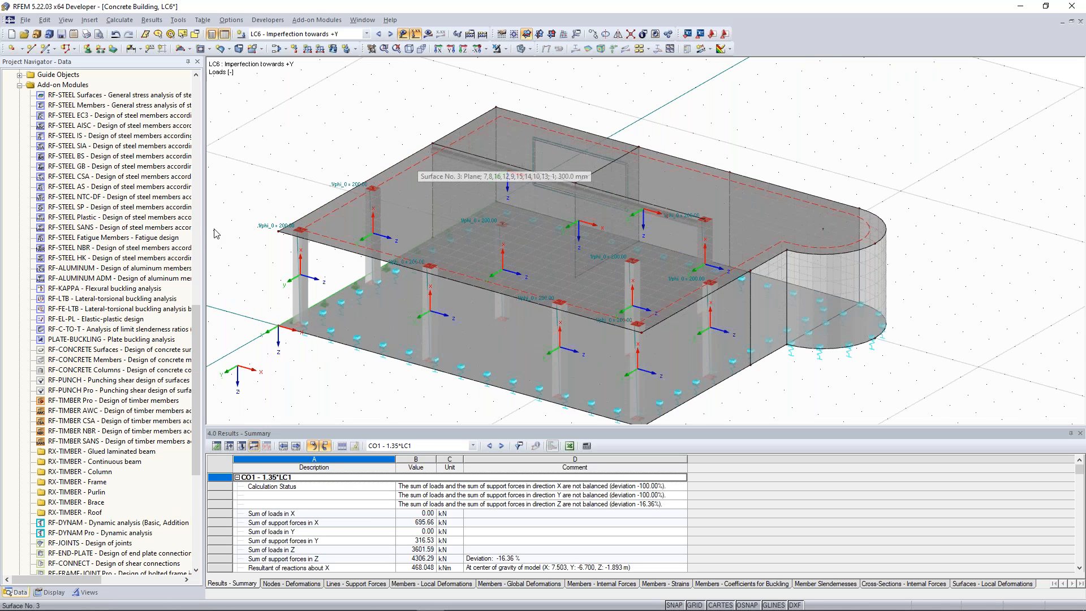
Step: Examine the material models available for Concrete C30/37 and leave the material's settings without changing them
scroll(166, 249, up, 15)
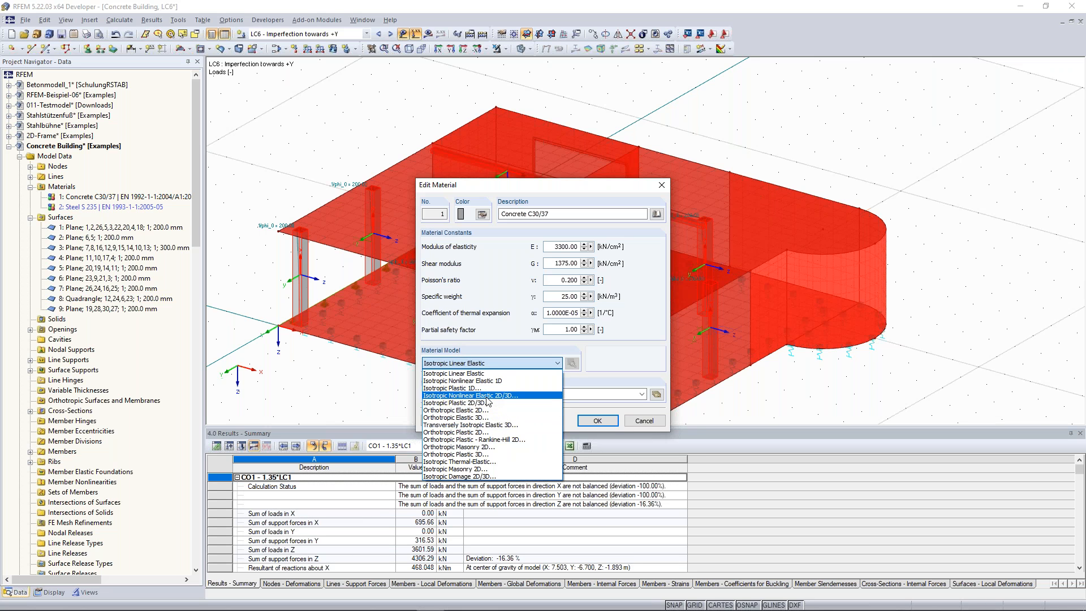
click(603, 374)
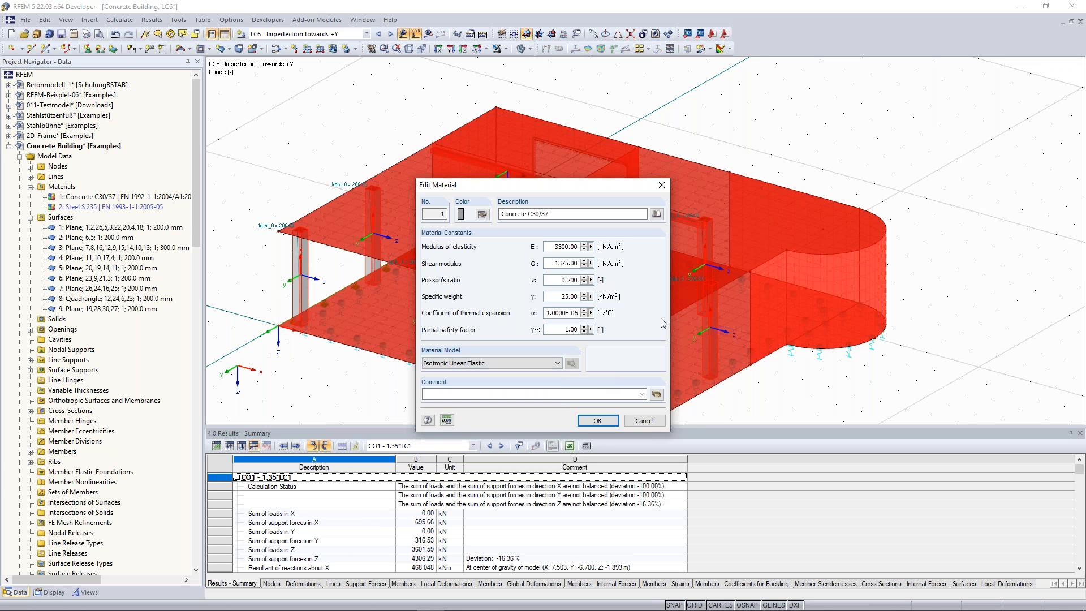
click(665, 186)
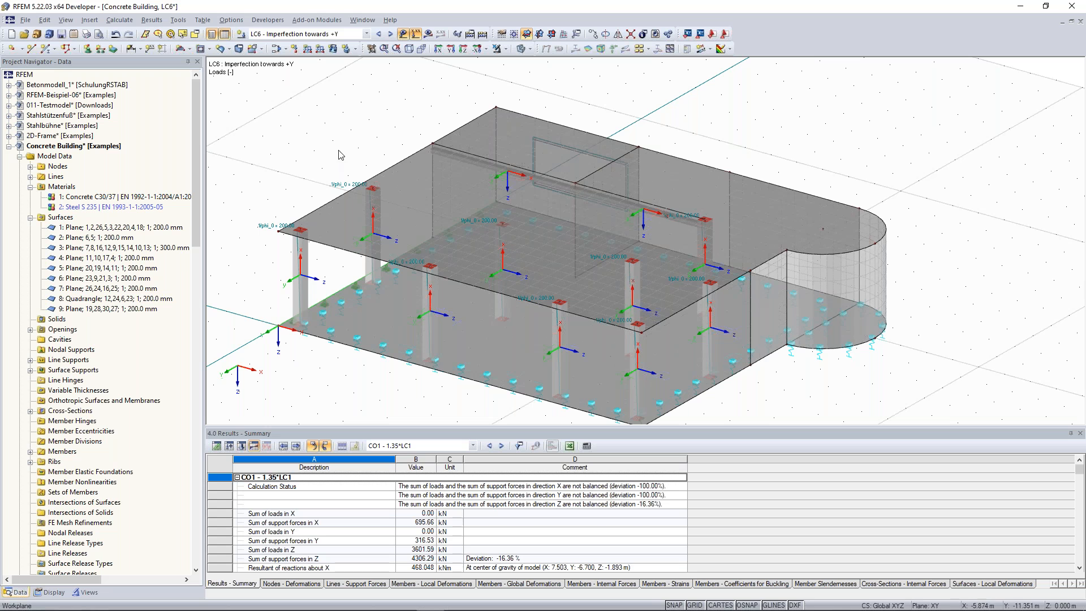
Step: Examine the roof slab around the point where the inner wall meets the beam
scroll(362, 153, down, 1)
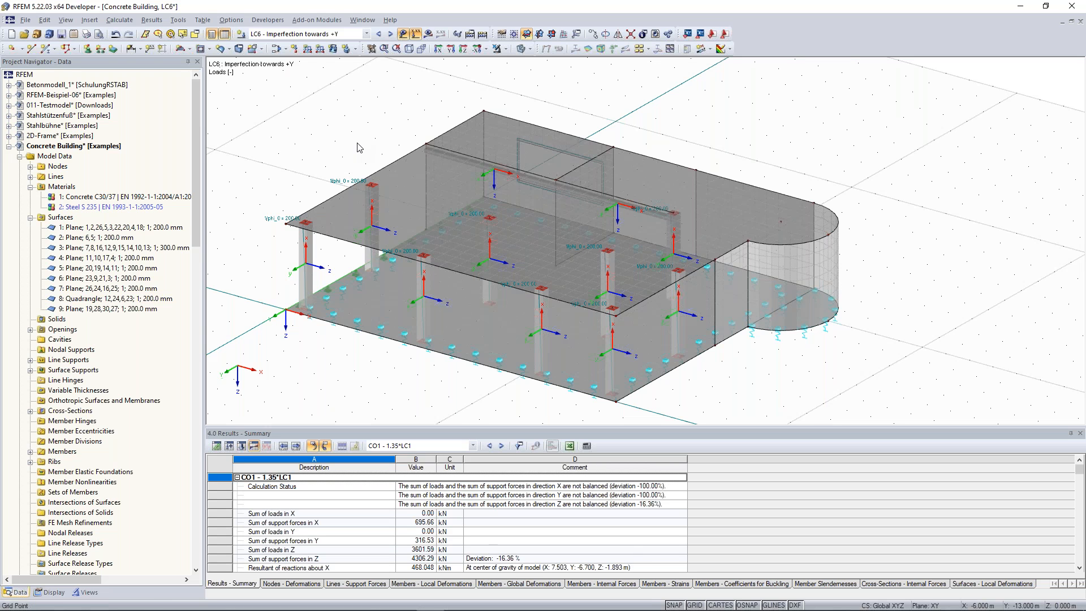
ctrl+middle_drag(358, 148, 378, 156)
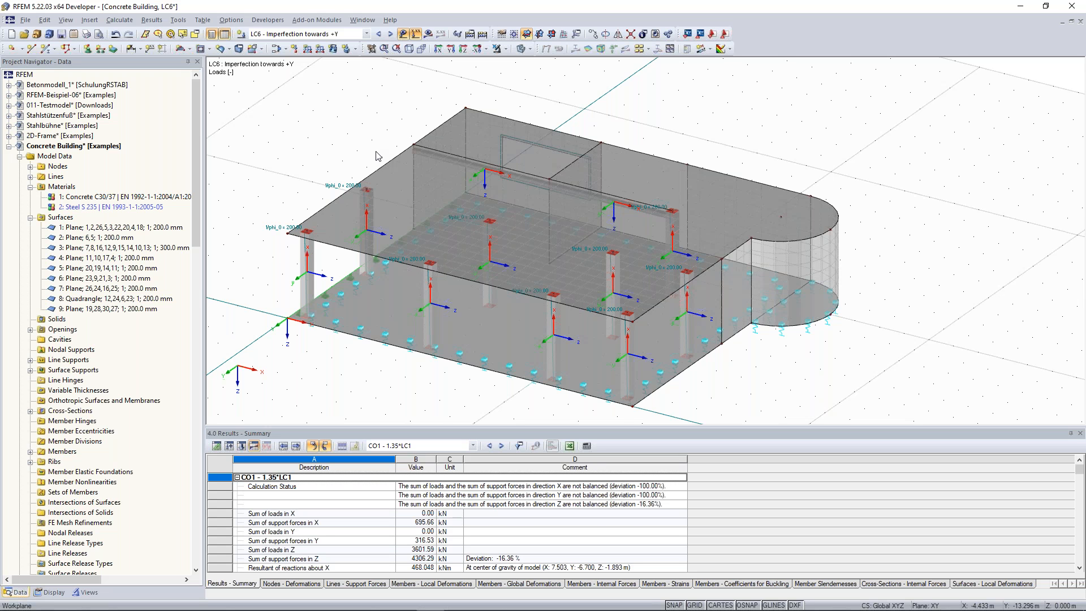
scroll(571, 132, up, 4)
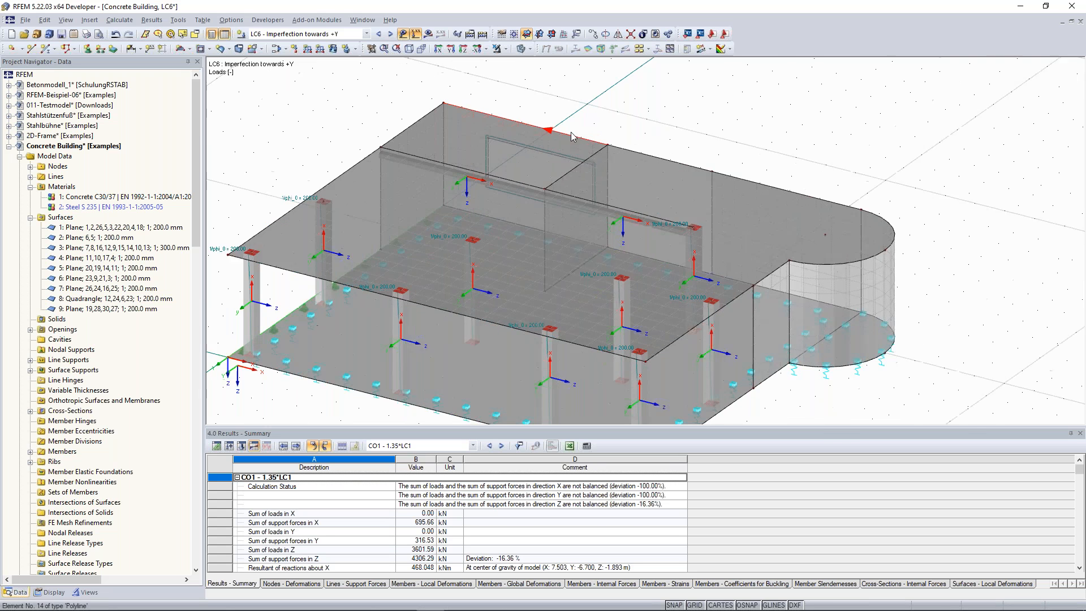
middle_drag(647, 103, 713, 82)
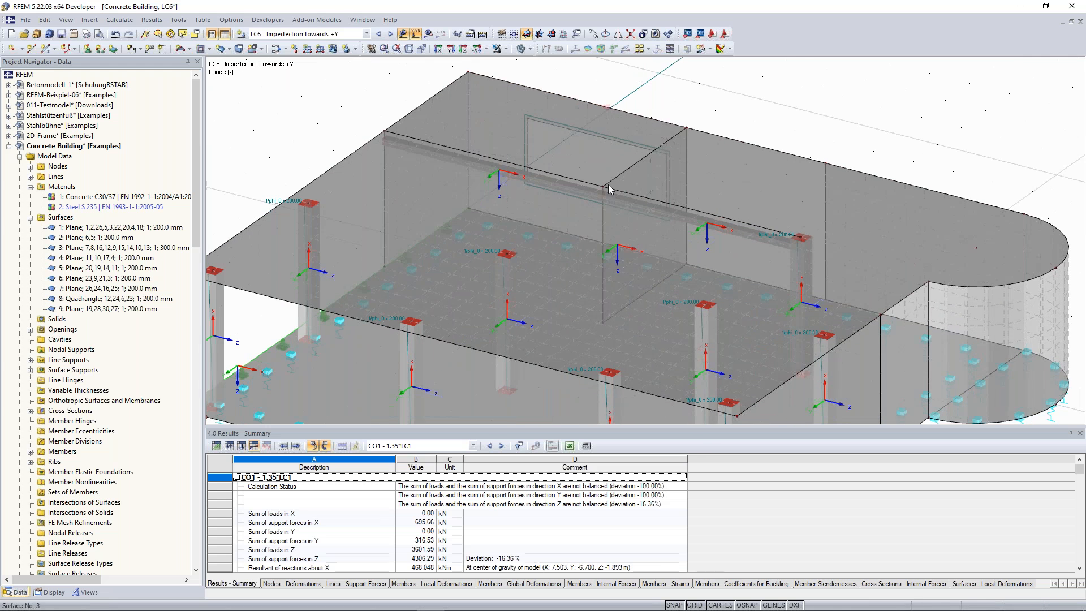
scroll(370, 105, down, 2)
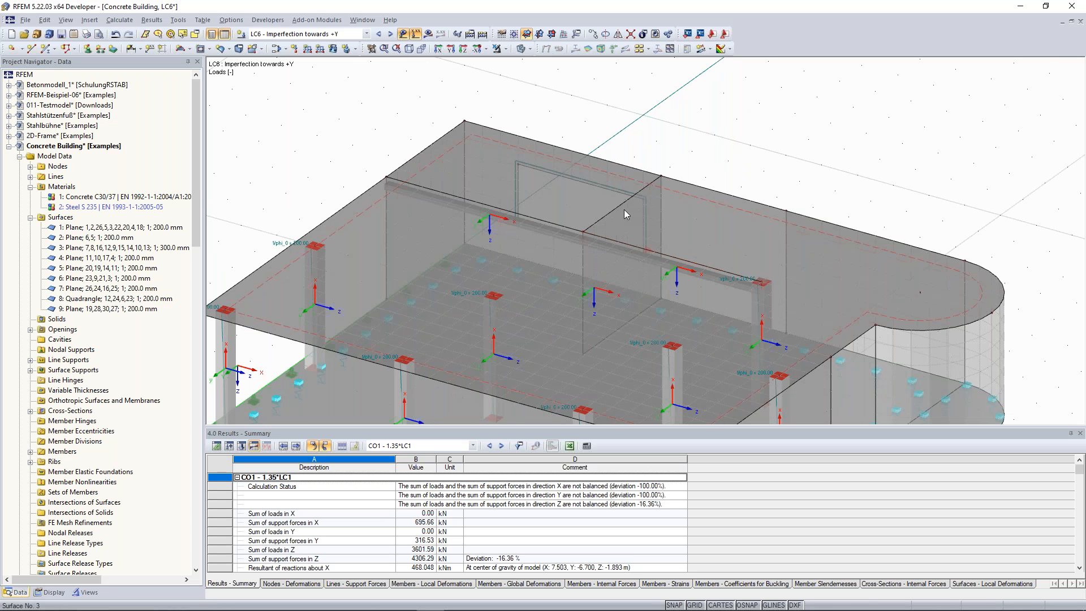
scroll(650, 158, up, 2)
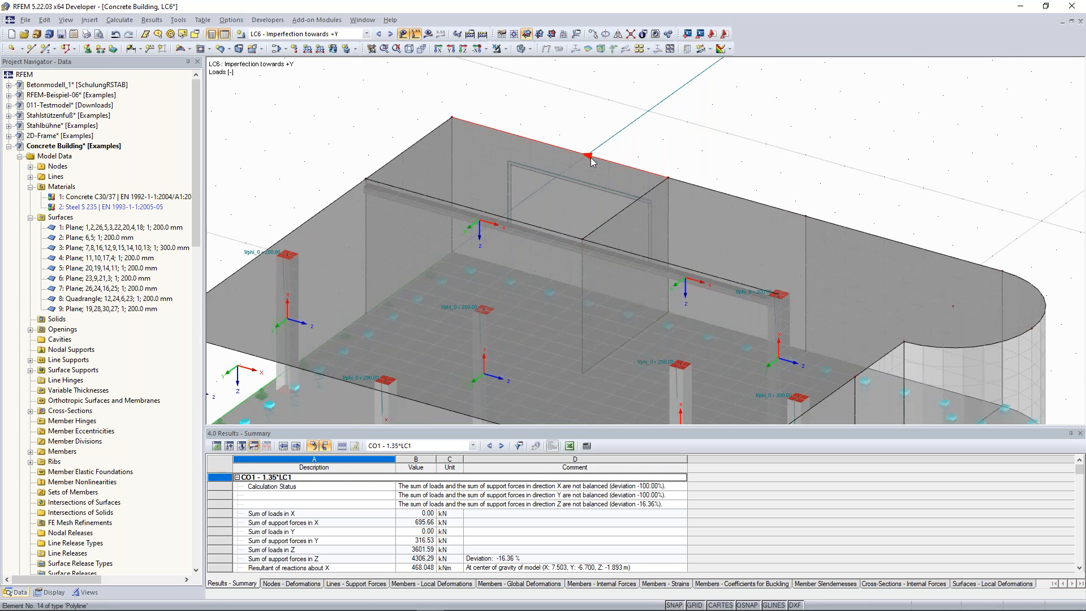
middle_drag(656, 155, 673, 124)
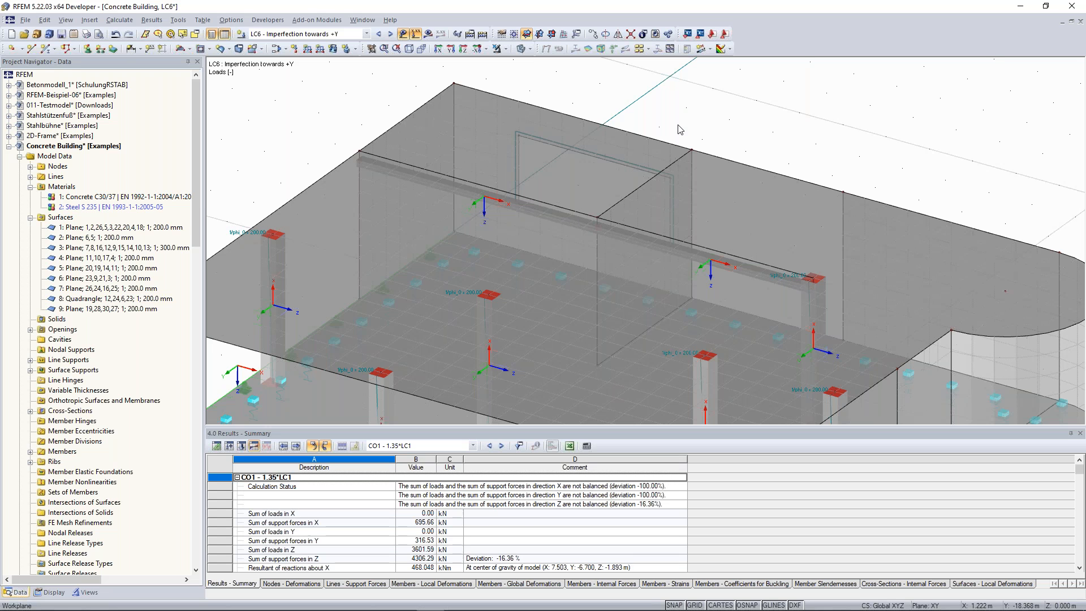
scroll(593, 218, up, 2)
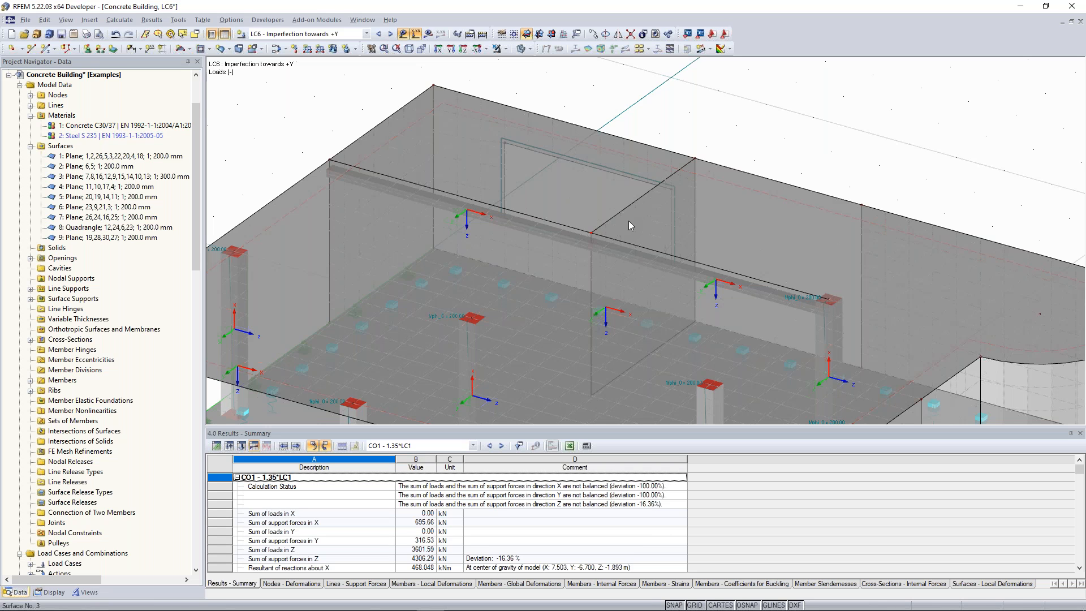
Step: Create a circular FE mesh refinement of 1.5 m radius at node 43, where the inner wall meets the beam, accepting deletion of results
right_click(591, 232)
mouse_move(654, 268)
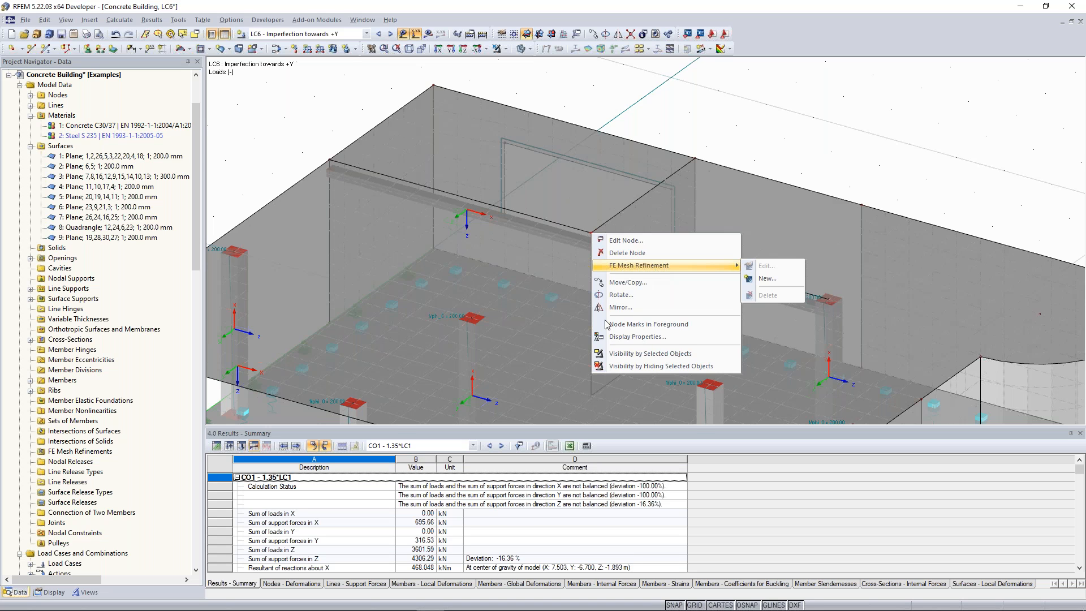
click(766, 278)
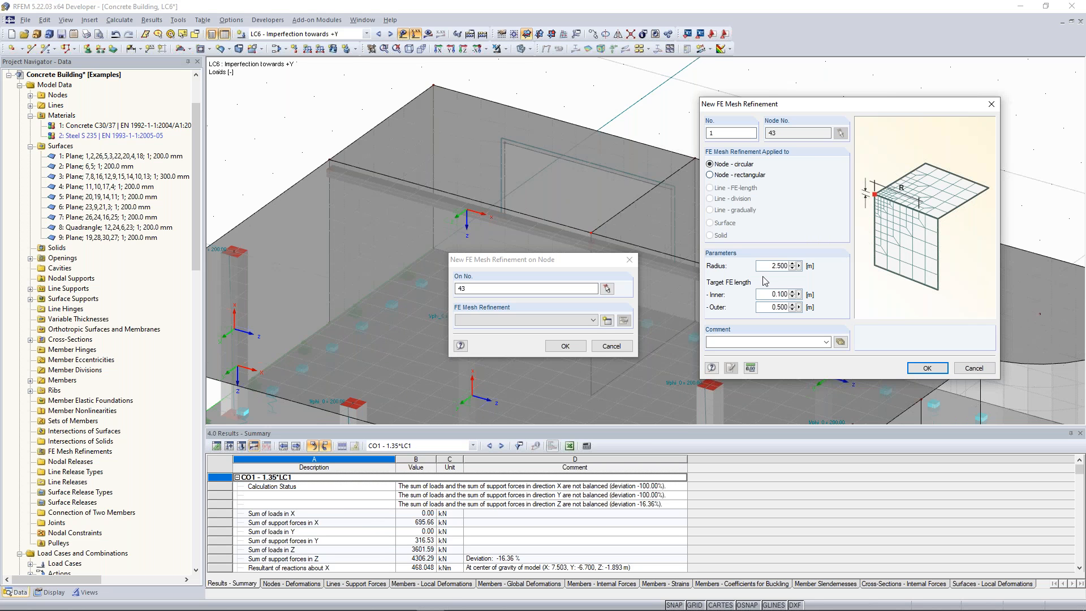
drag(770, 266, 806, 270)
text(1.5)
key(Tab)
key(Tab)
click(926, 368)
click(565, 346)
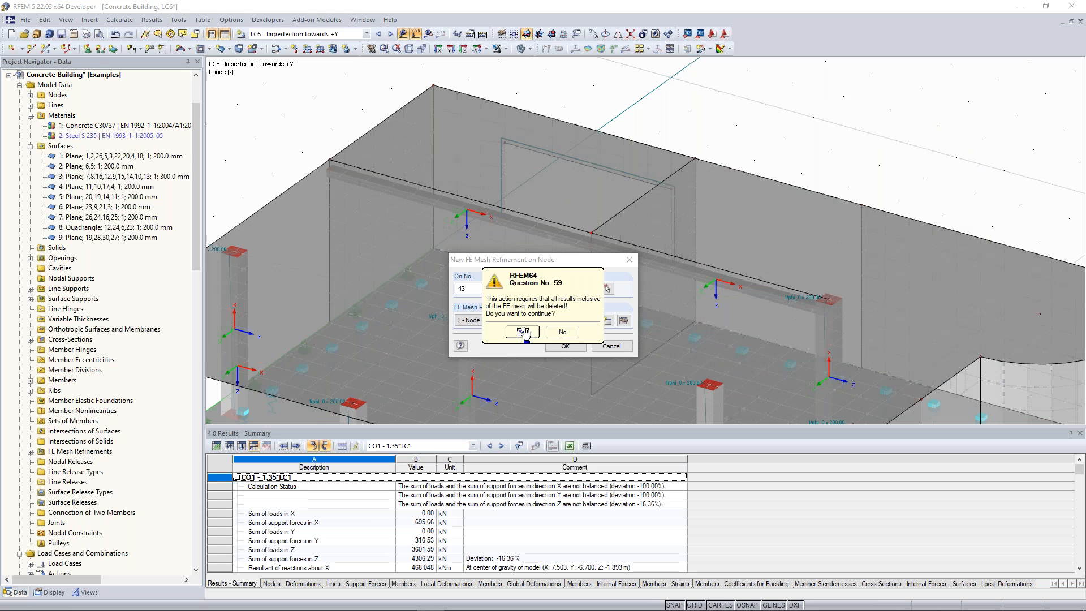
click(523, 332)
key(Return)
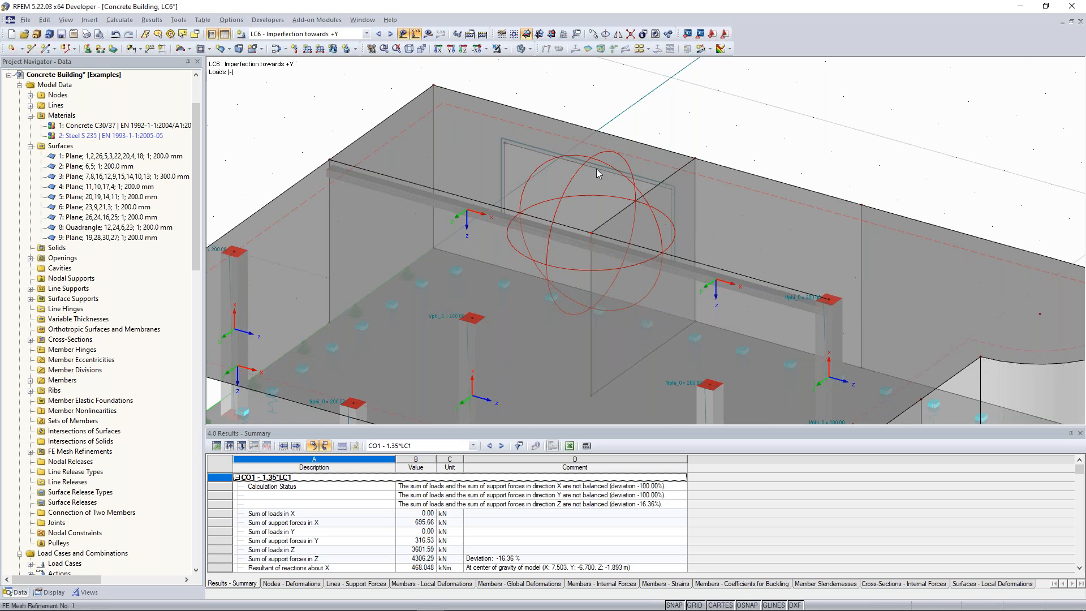
Step: Display the generated FE mesh in wireframe and examine its refinement around the node between inner wall and beam
scroll(588, 162, up, 5)
scroll(588, 162, down, 2)
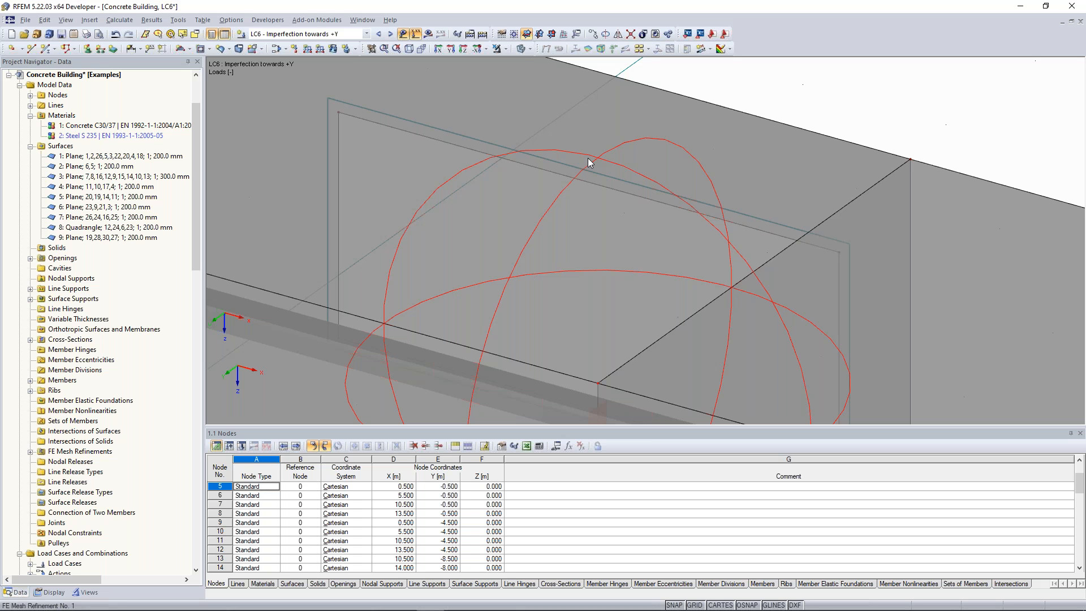
scroll(588, 162, down, 5)
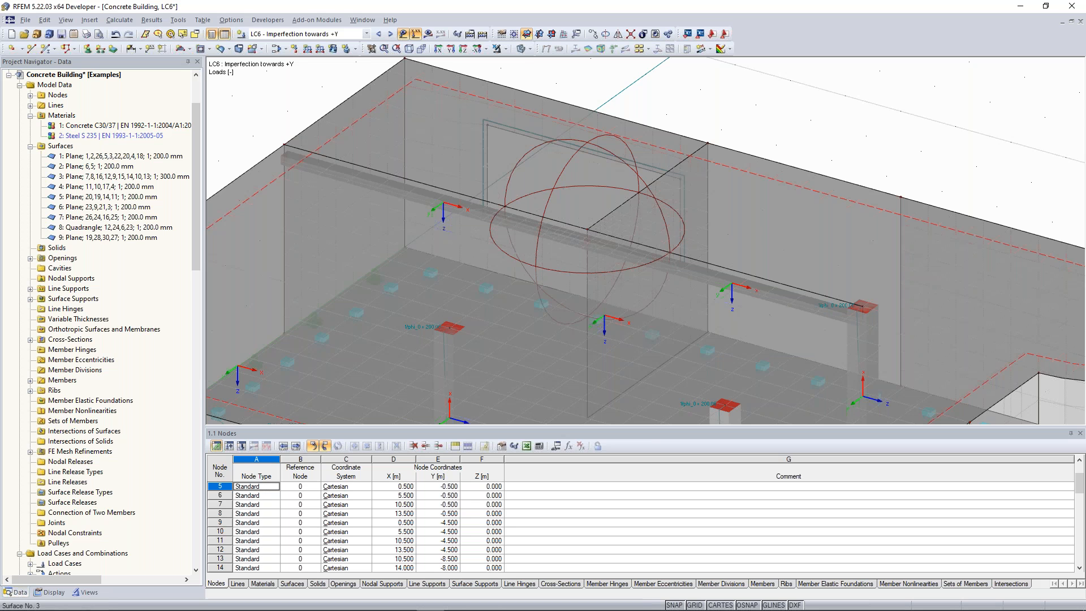
scroll(459, 217, up, 5)
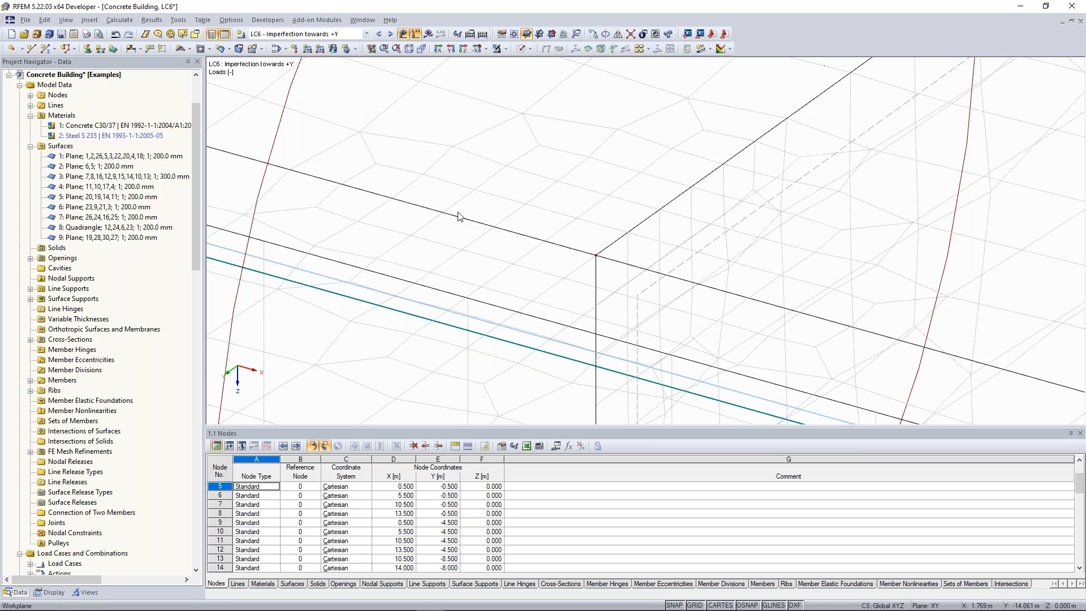
middle_drag(549, 228, 584, 252)
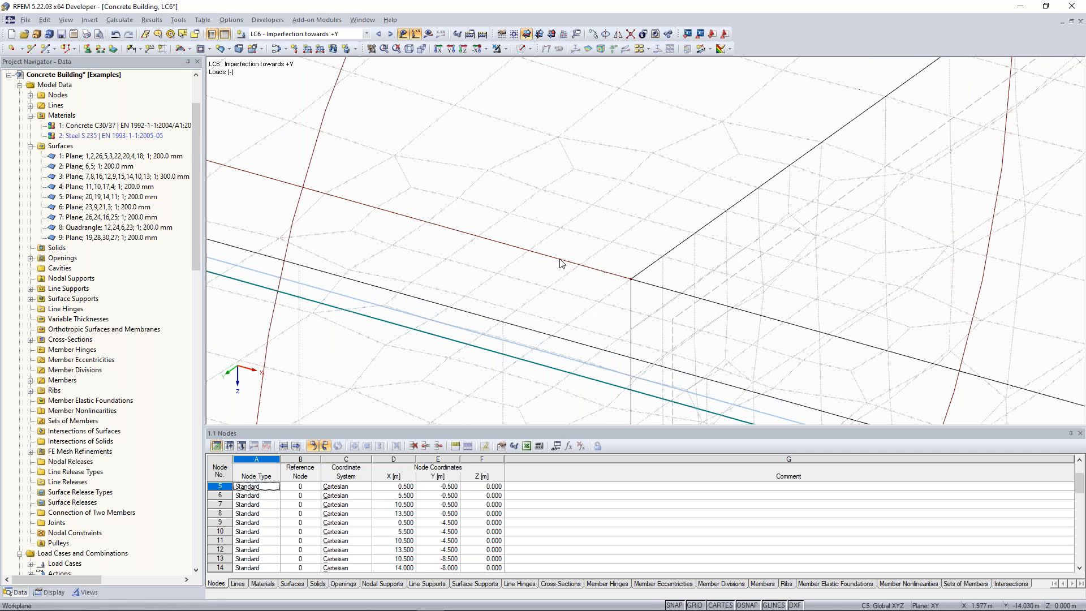
scroll(588, 271, up, 3)
scroll(408, 214, down, 3)
middle_drag(645, 241, 658, 245)
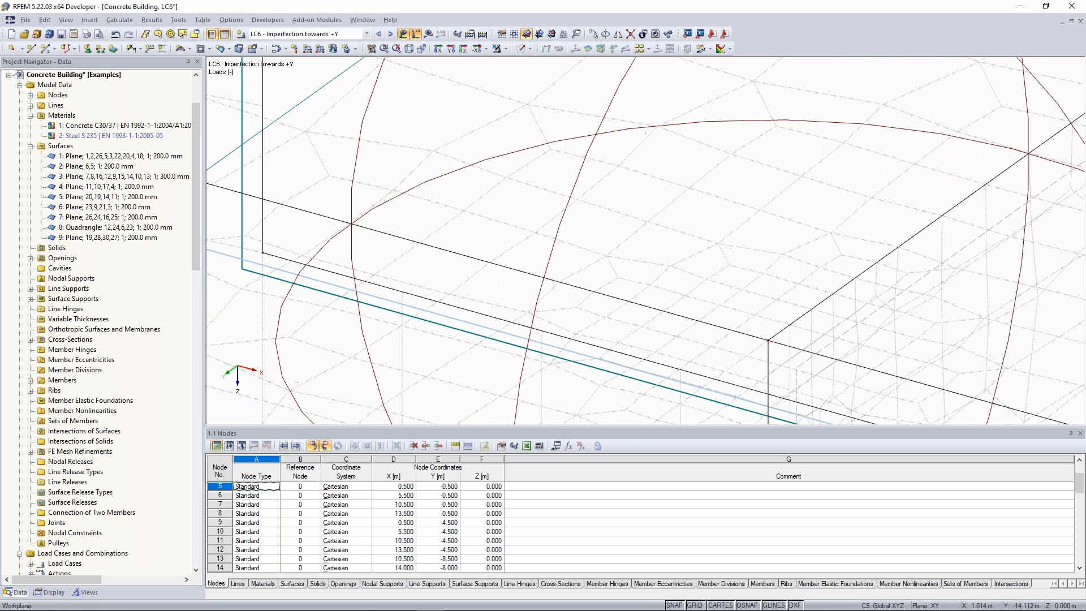
middle_drag(431, 233, 557, 268)
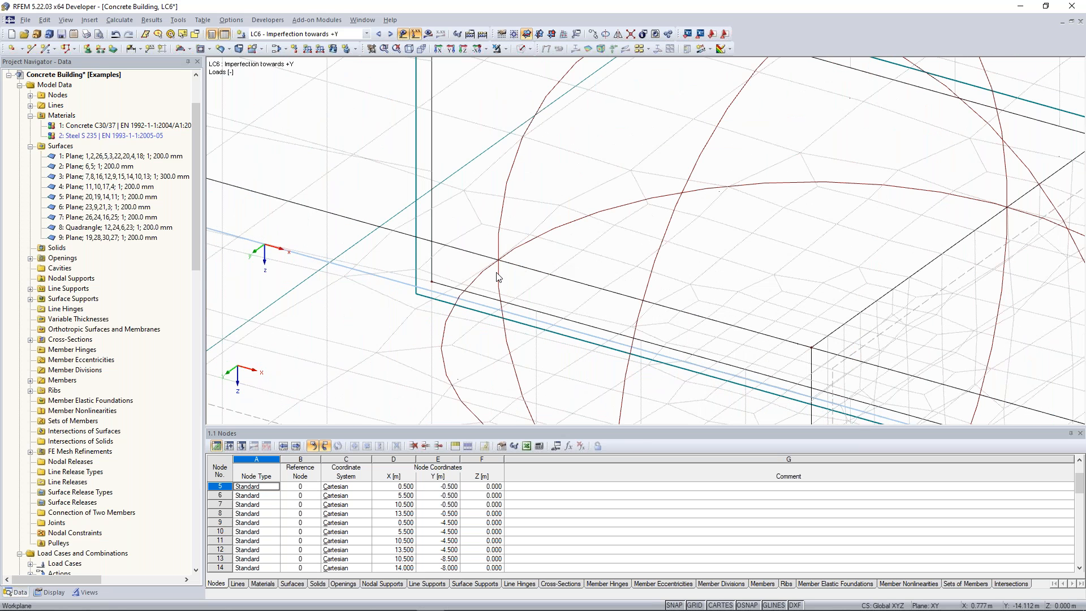
scroll(498, 277, down, 2)
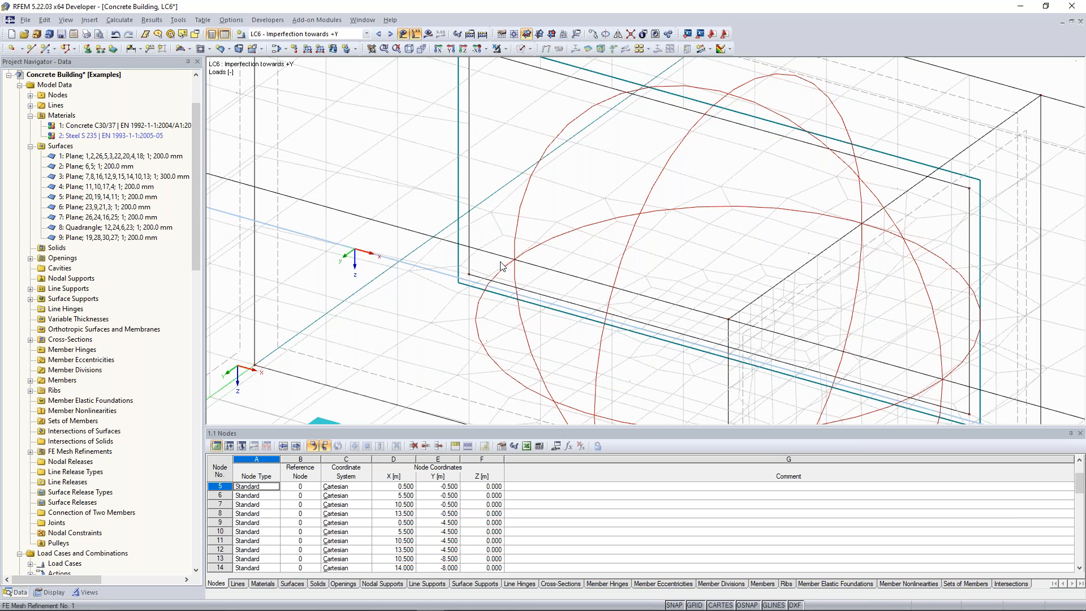
scroll(433, 65, down, 10)
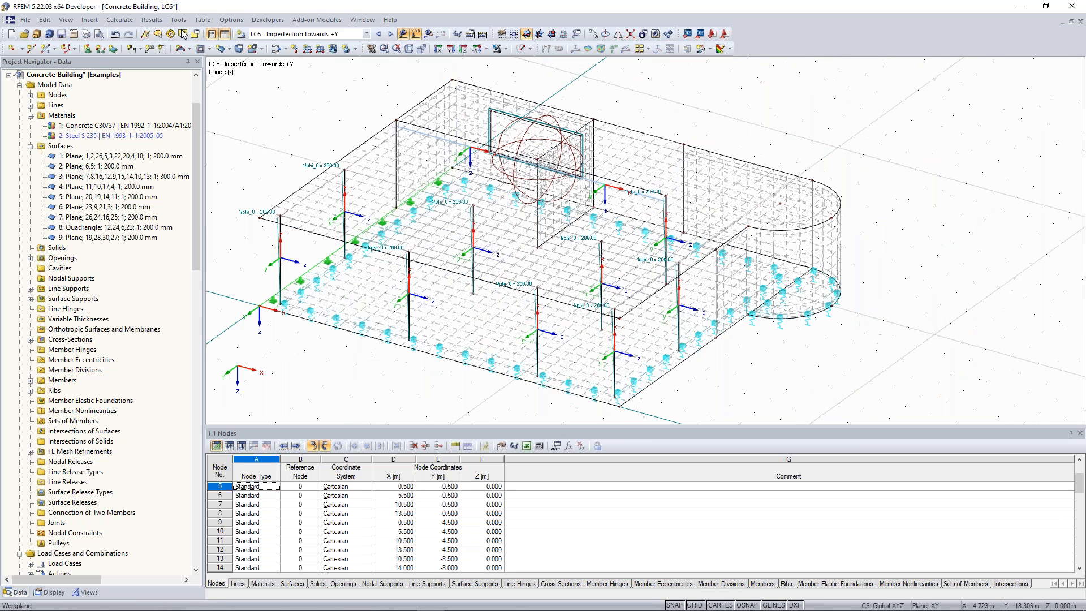
Step: Calculate the result combination RC1 (ULS STR/GEO - Permanent / transient - Eq. 6.10)
click(119, 20)
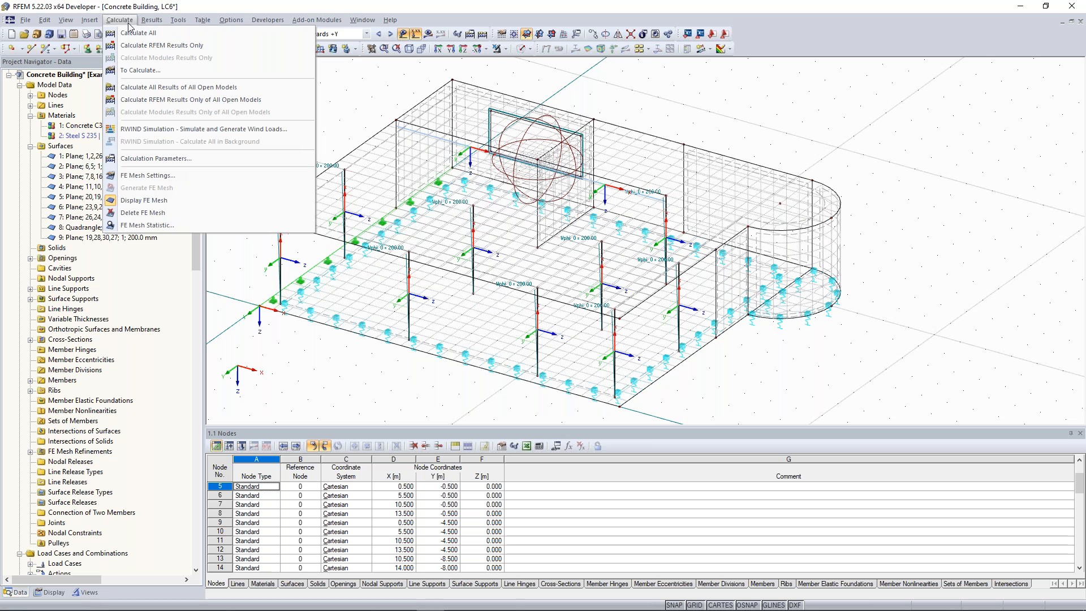
click(140, 70)
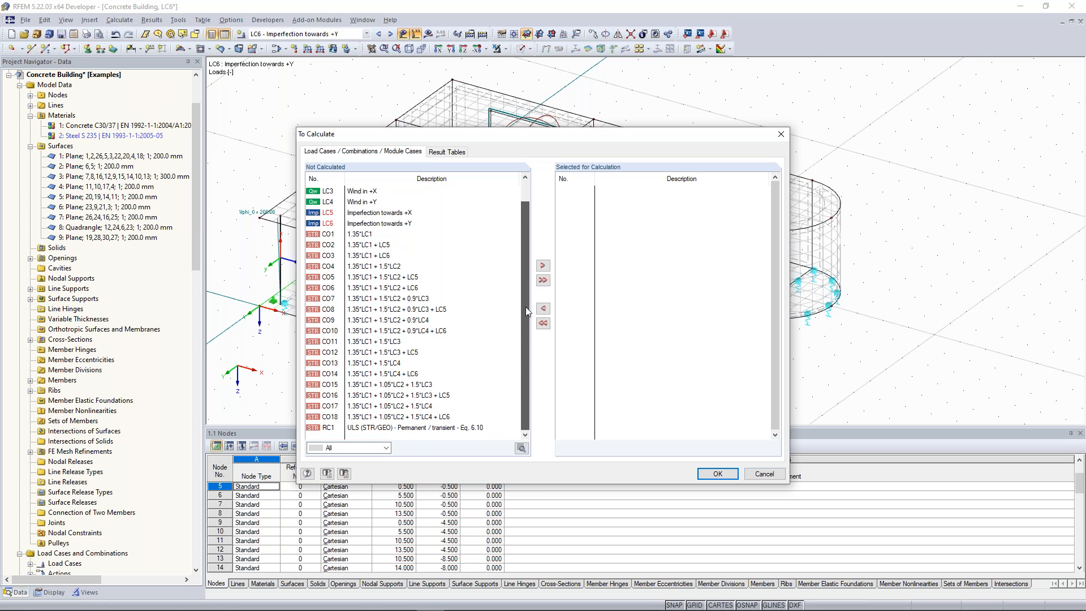
click(363, 428)
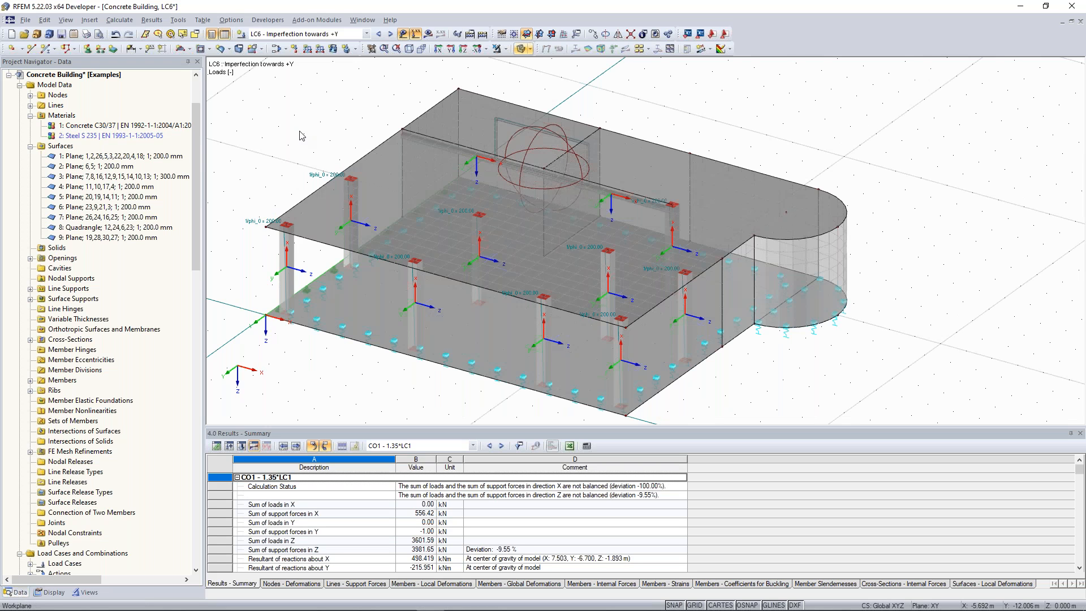
Step: Check the loads of load combination CO18, hide them again and examine its global deformations u on the building
click(402, 34)
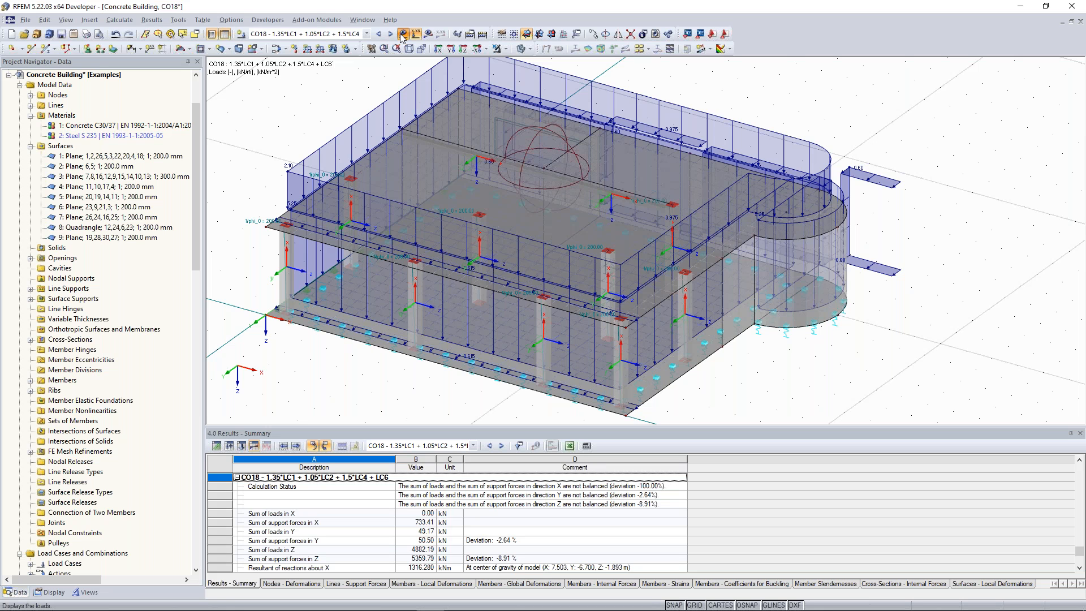
click(402, 34)
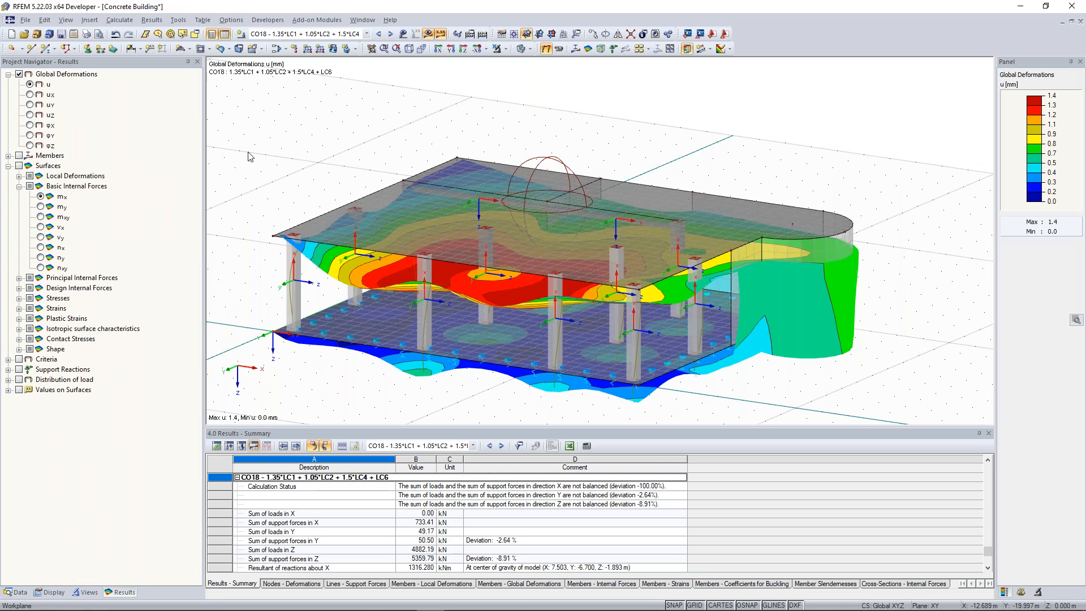
scroll(541, 298, up, 3)
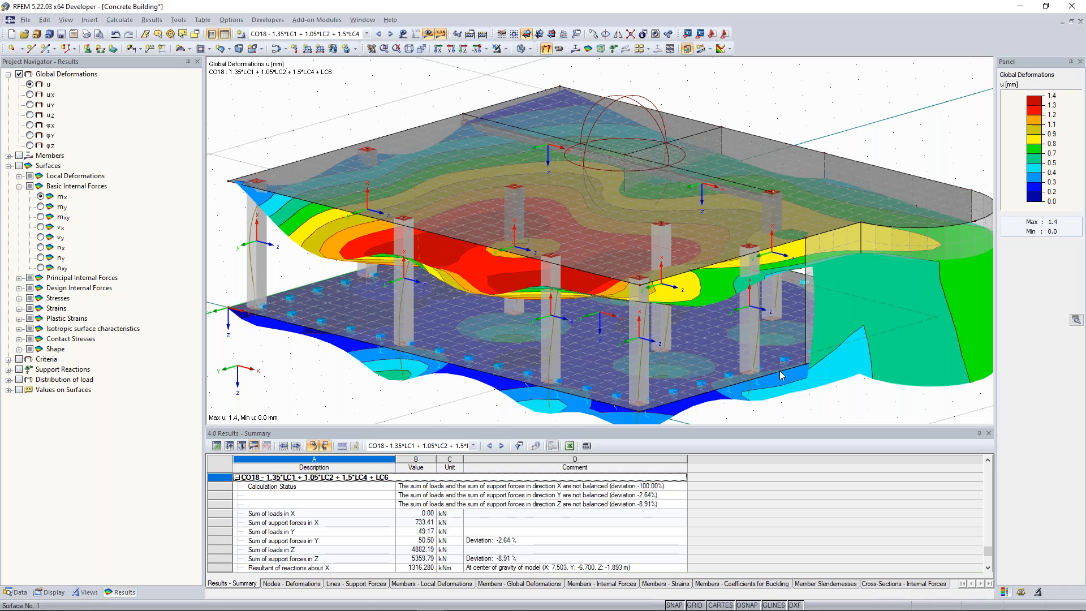
Step: Set the member deformation display to Cross-Sections Colored
click(49, 592)
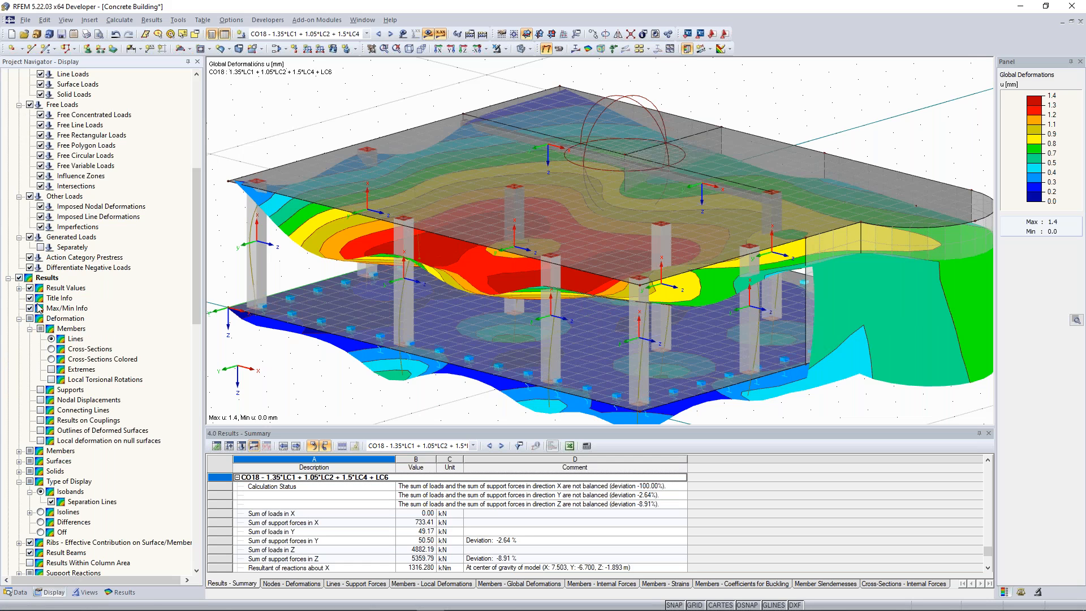
scroll(68, 316, down, 2)
click(51, 287)
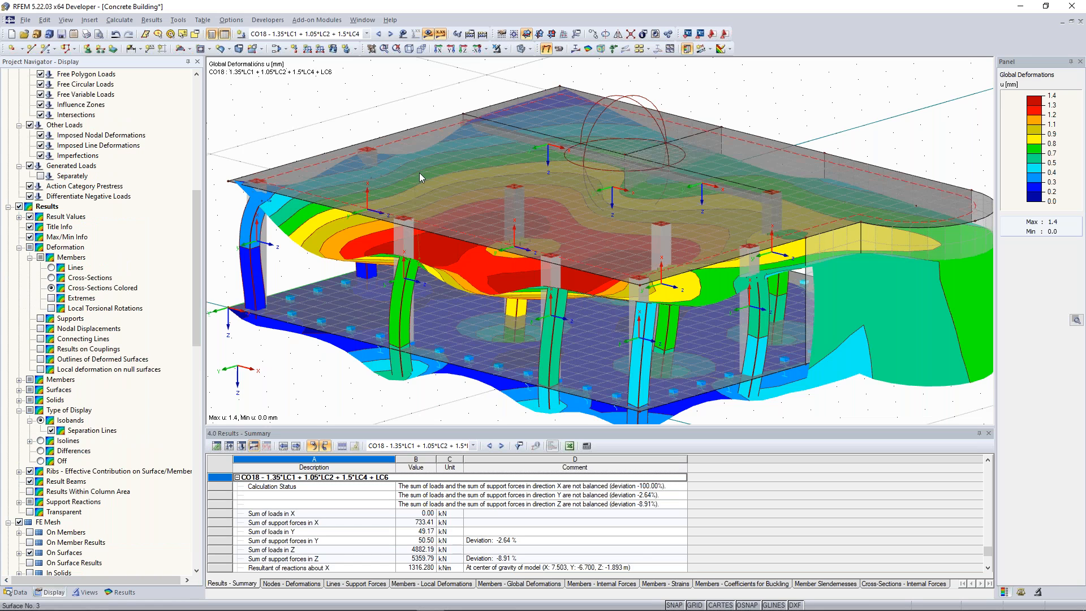
scroll(419, 171, down, 3)
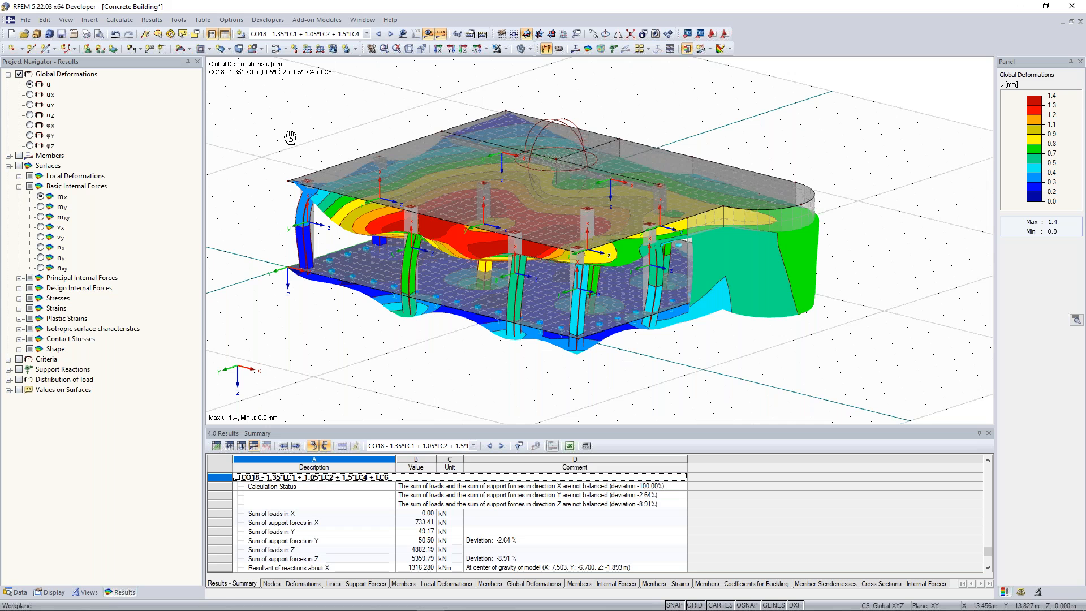
Step: Examine the global deformations u, uY, φX and uZ for the result combination RC1
ctrl+middle_drag(290, 138, 277, 139)
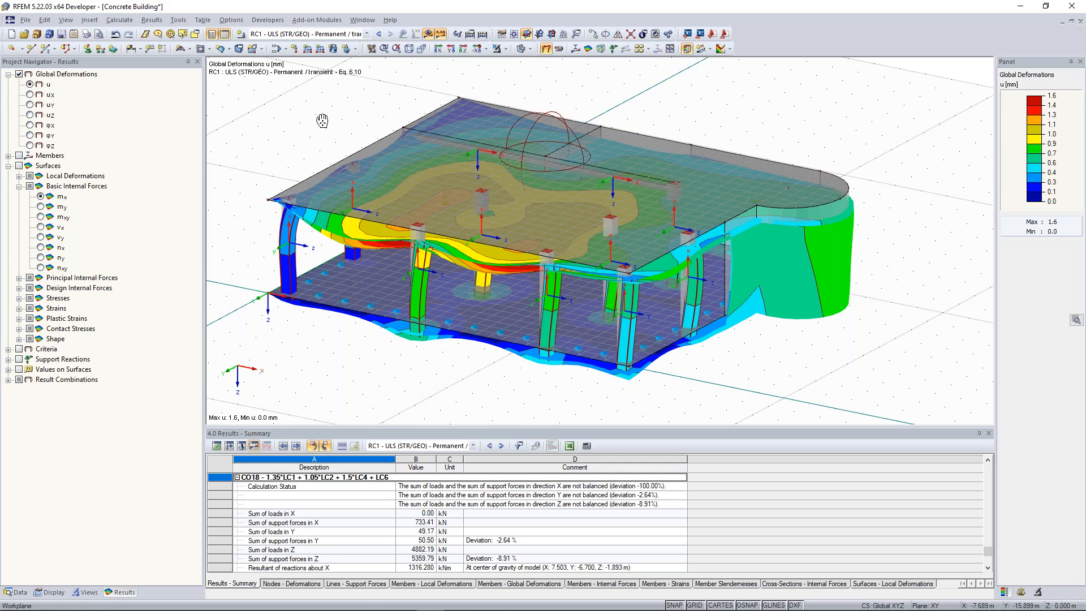
scroll(322, 121, up, 2)
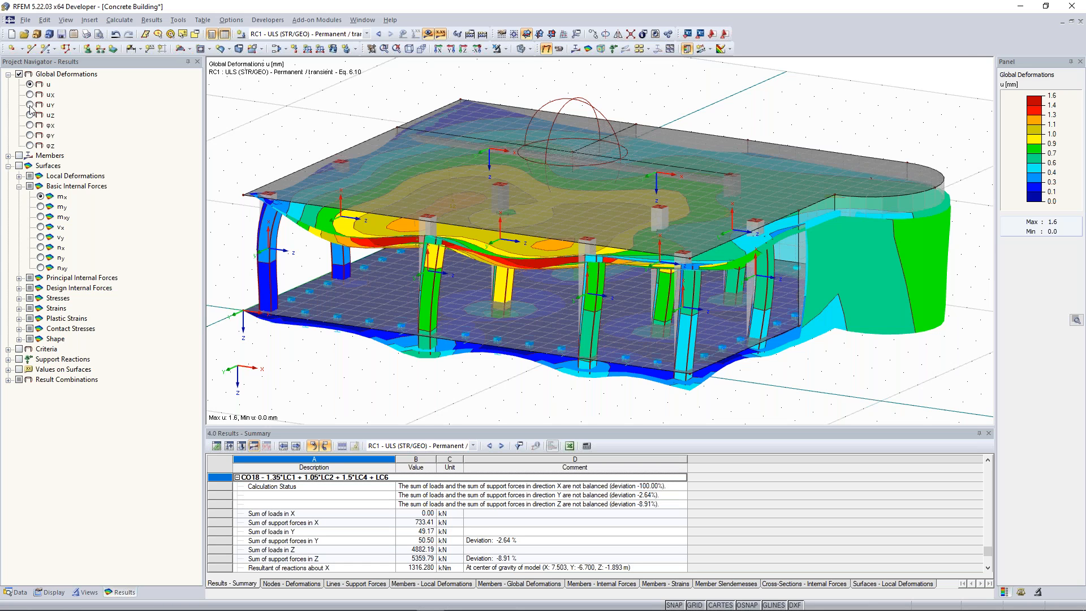
click(30, 105)
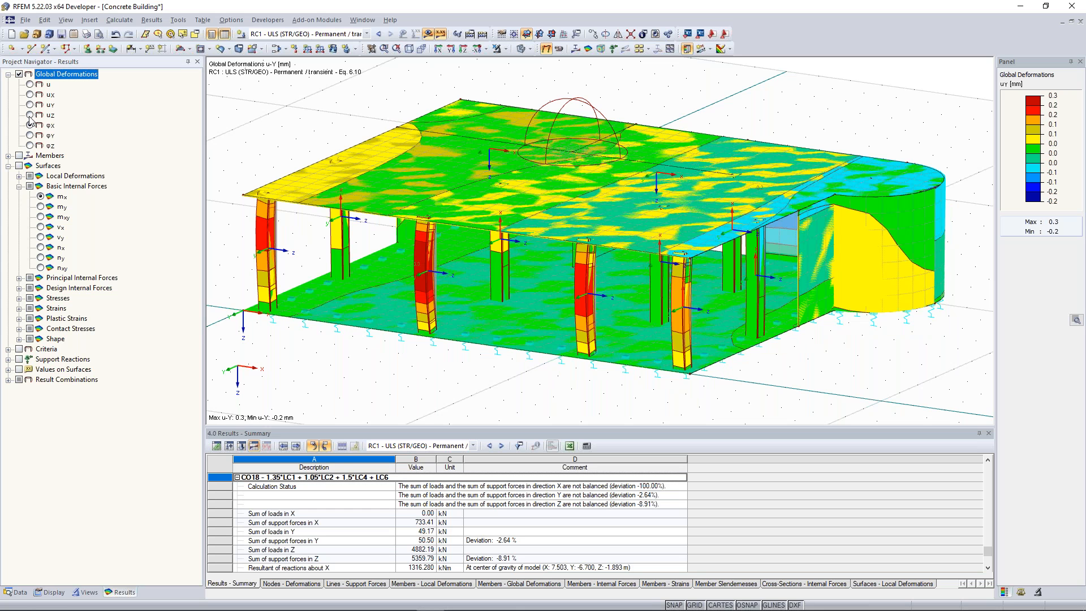
click(30, 117)
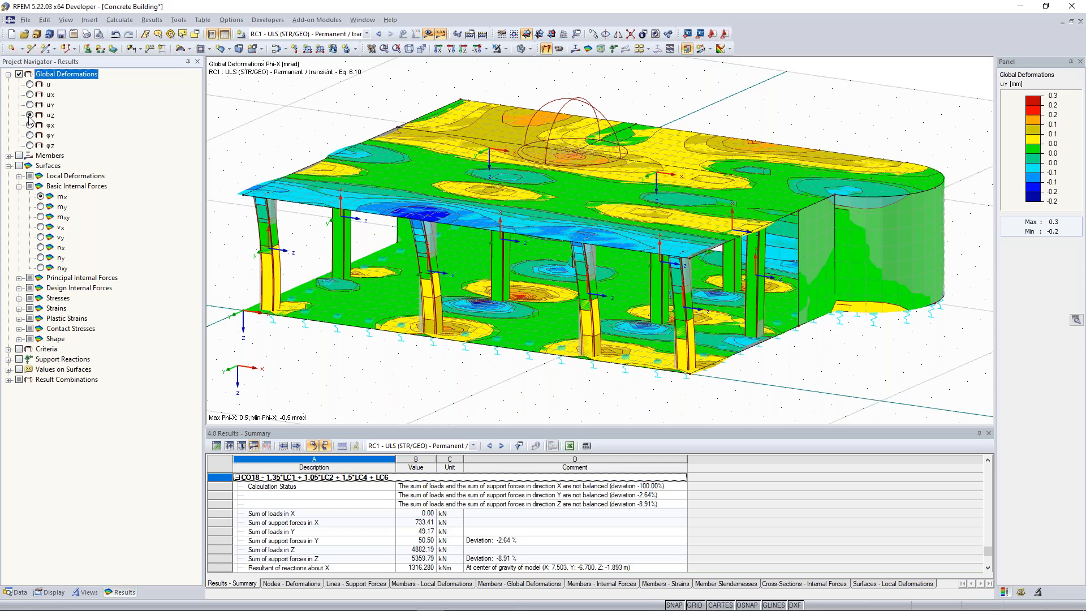
click(29, 115)
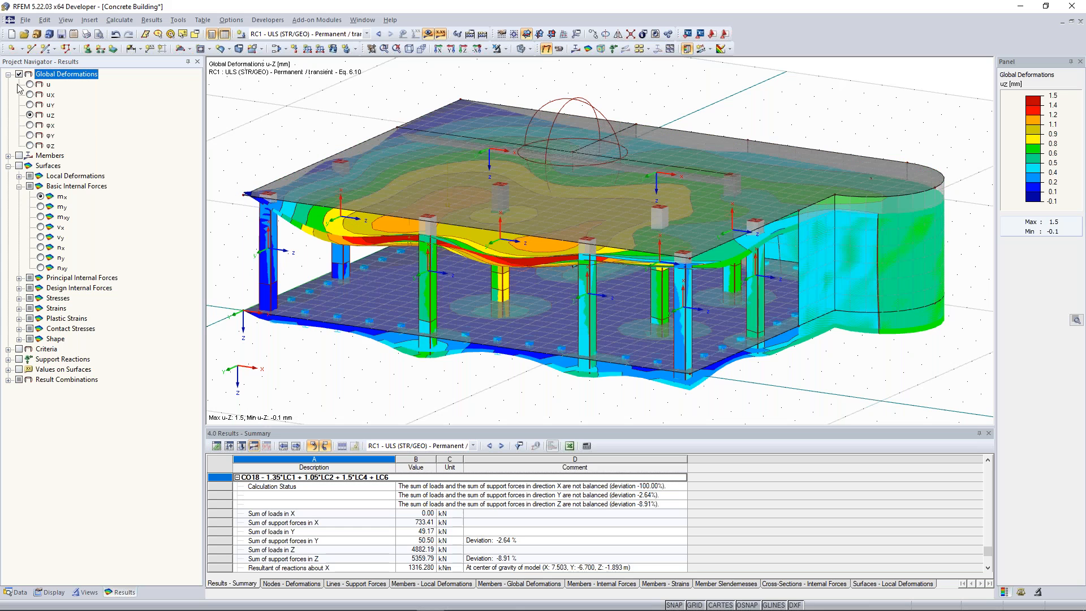
Step: Turn off the global deformations and display the member internal forces My for RC1
click(19, 74)
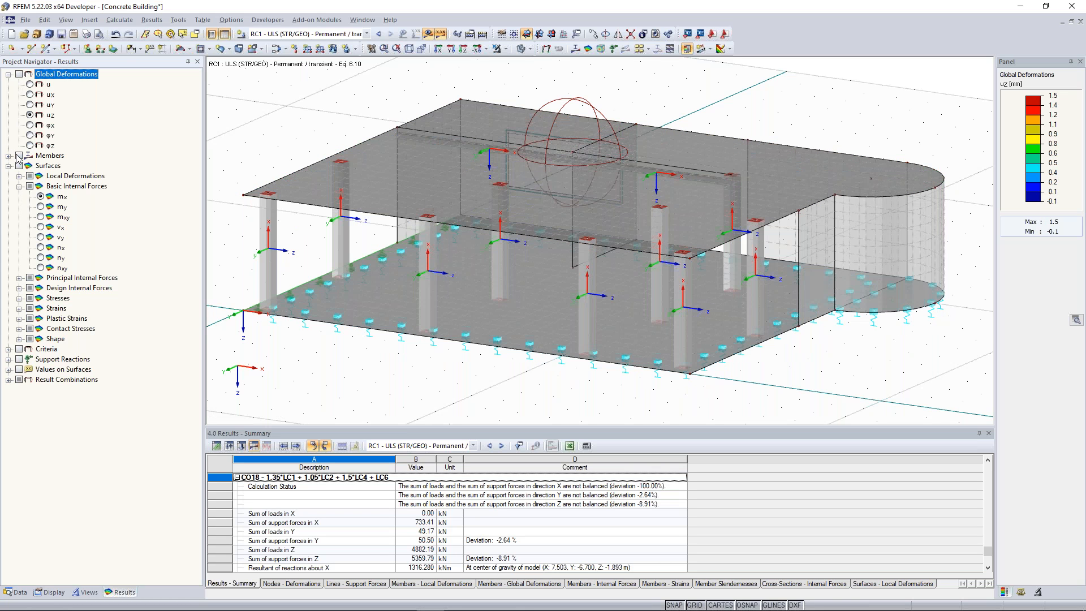
click(19, 155)
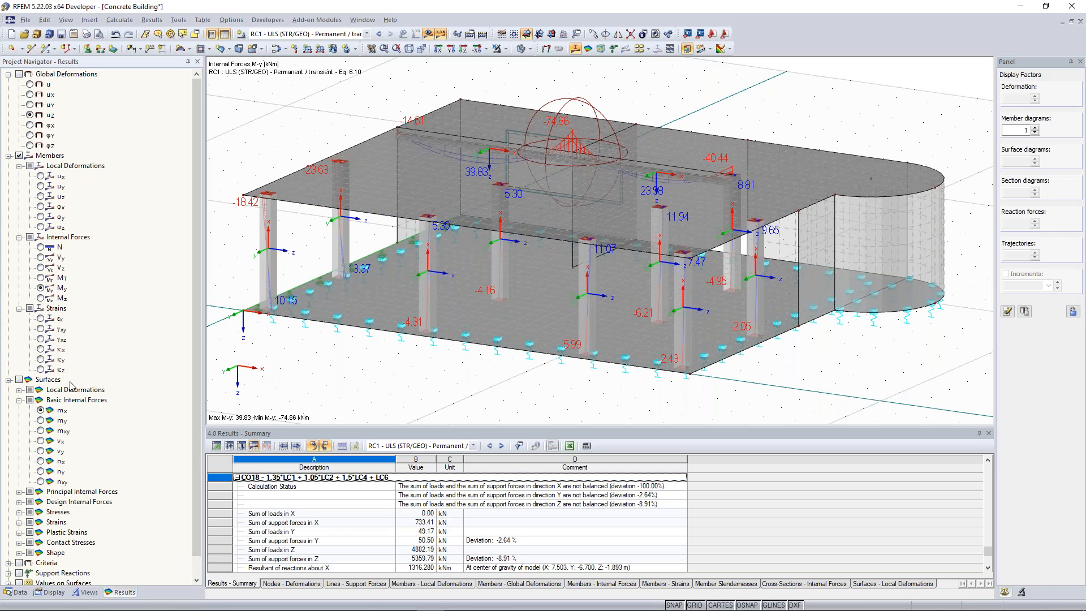
ctrl+middle_drag(475, 114, 412, 126)
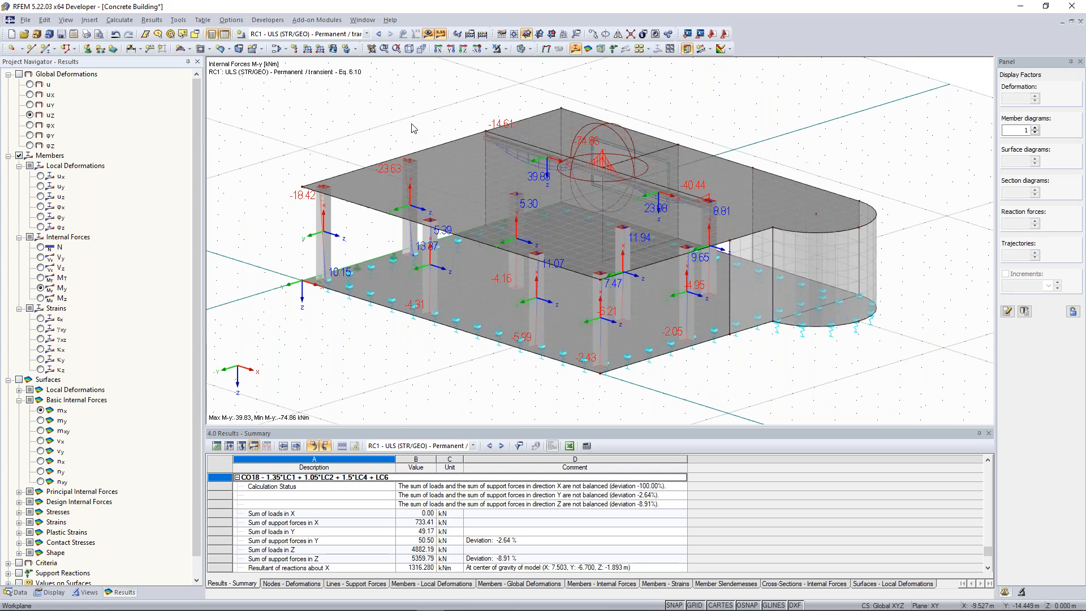
Step: Isolate the columns with cross-section Rectangle 350/350 and examine their internal forces N, Vz, My and Mz
click(88, 592)
scroll(345, 168, up, 1)
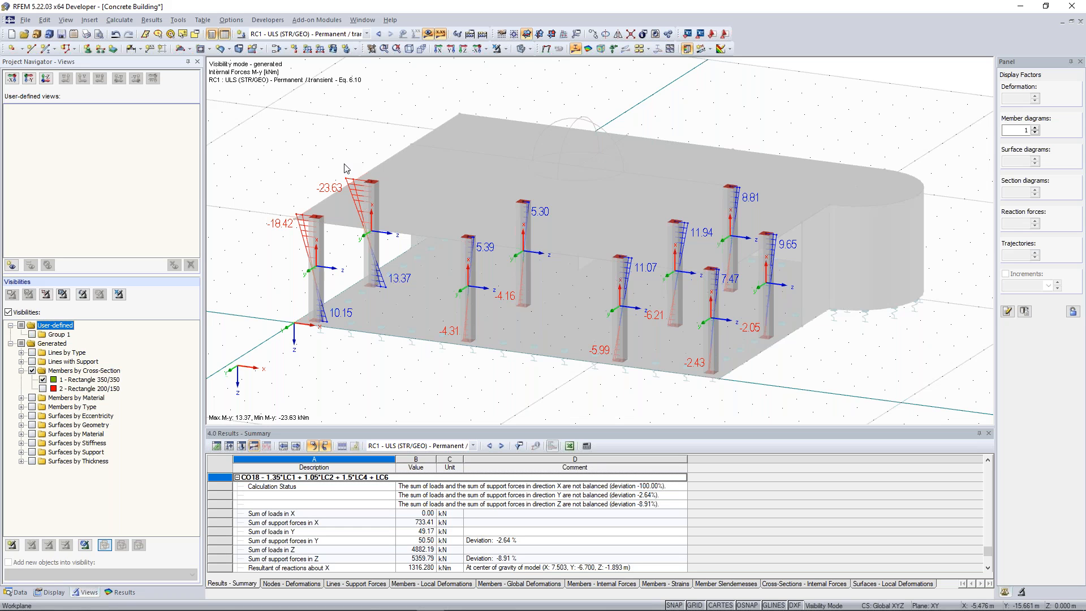
click(40, 248)
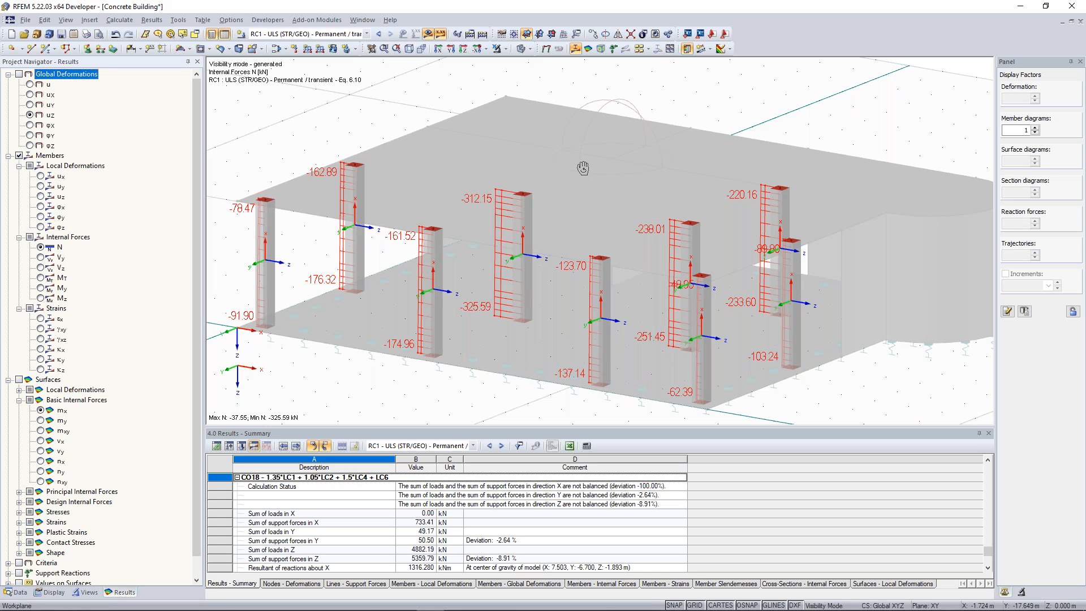
ctrl+middle_drag(583, 168, 496, 245)
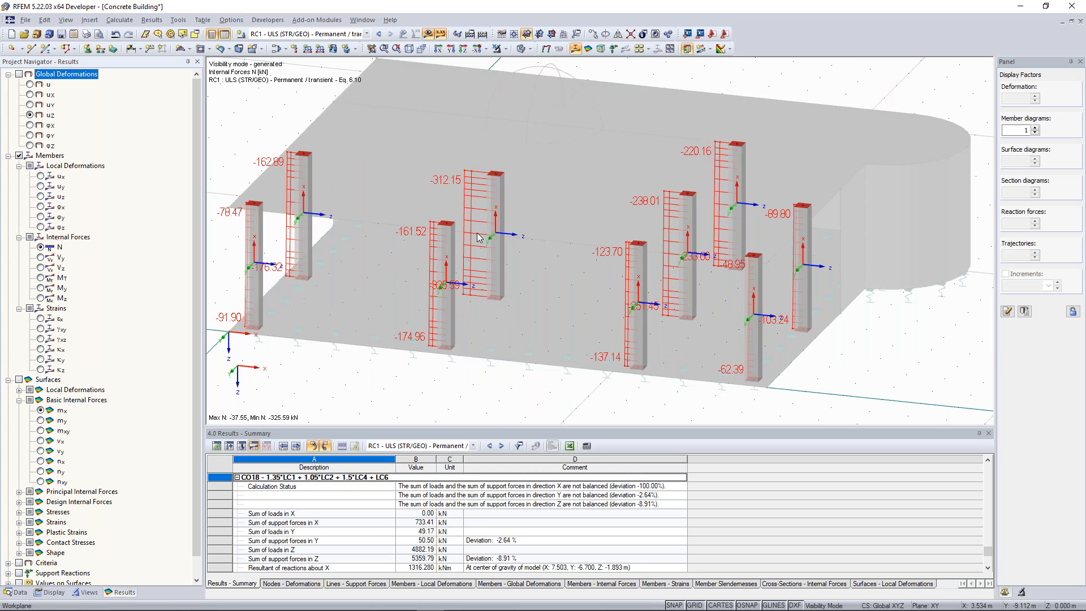
click(41, 267)
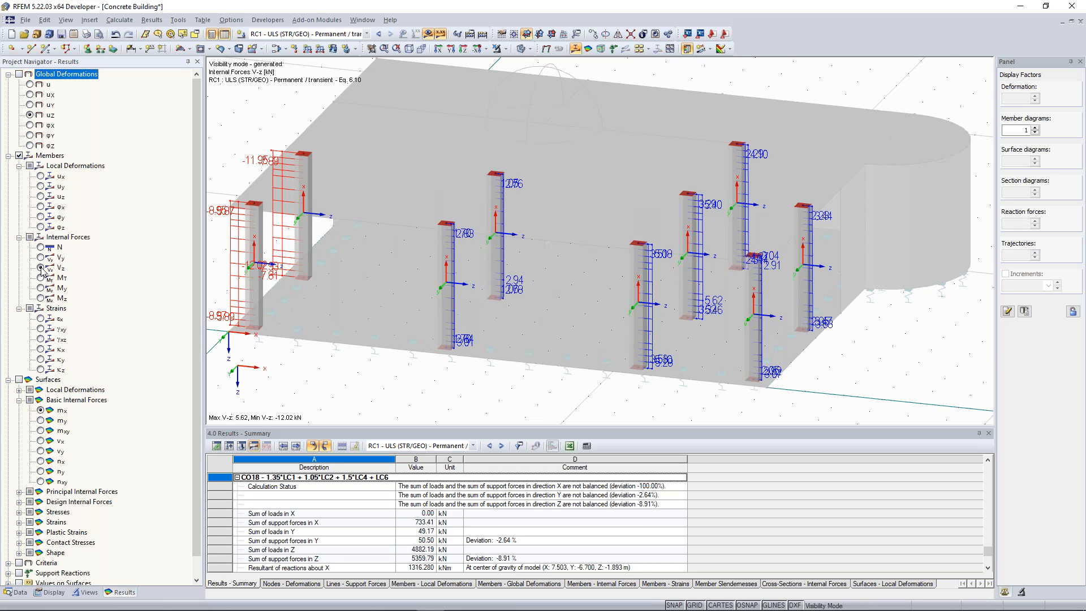
click(41, 287)
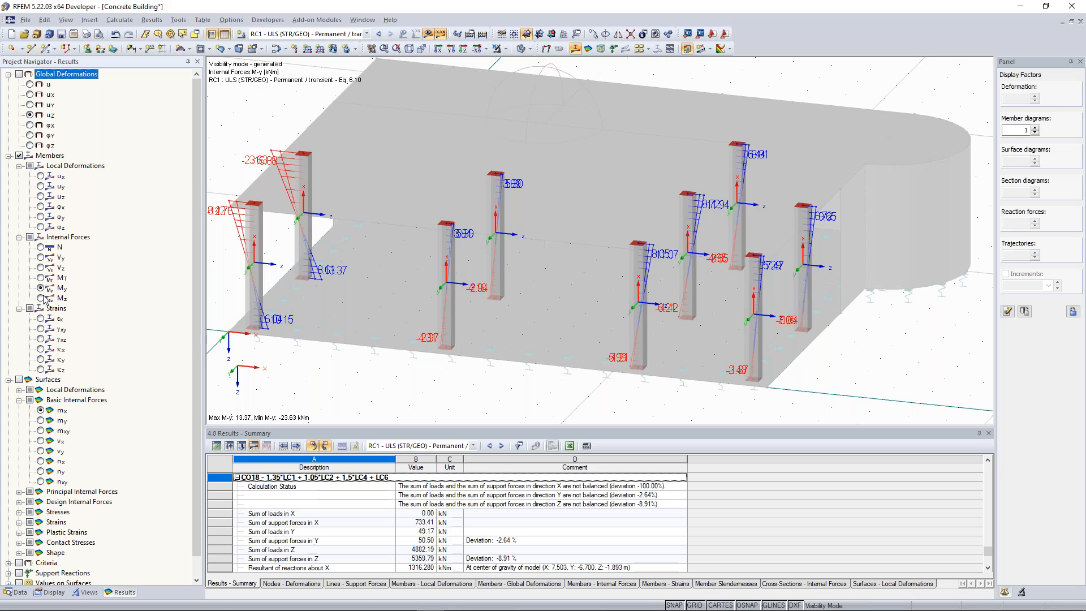
click(42, 298)
ctrl+middle_drag(548, 326, 319, 321)
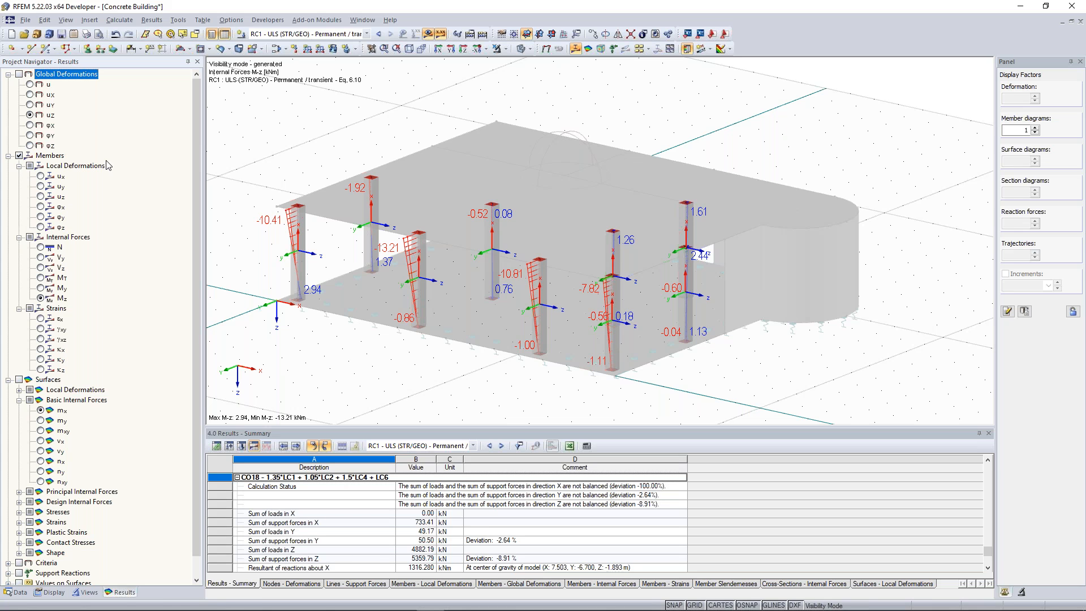
Step: Cancel the visibility mode and display the surfaces' basic internal forces mx on the whole building
click(367, 33)
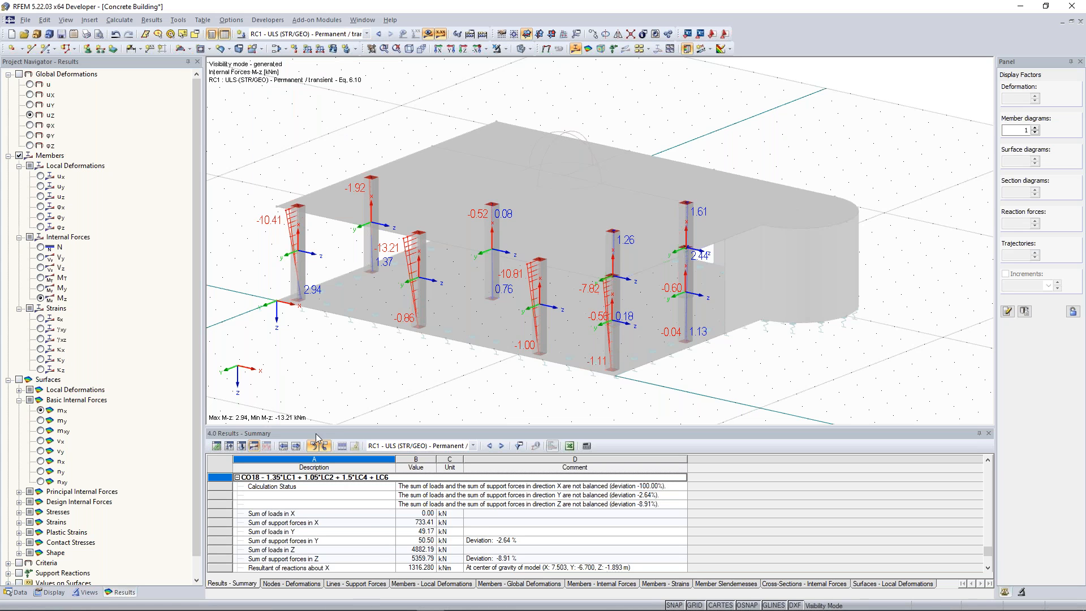
click(507, 50)
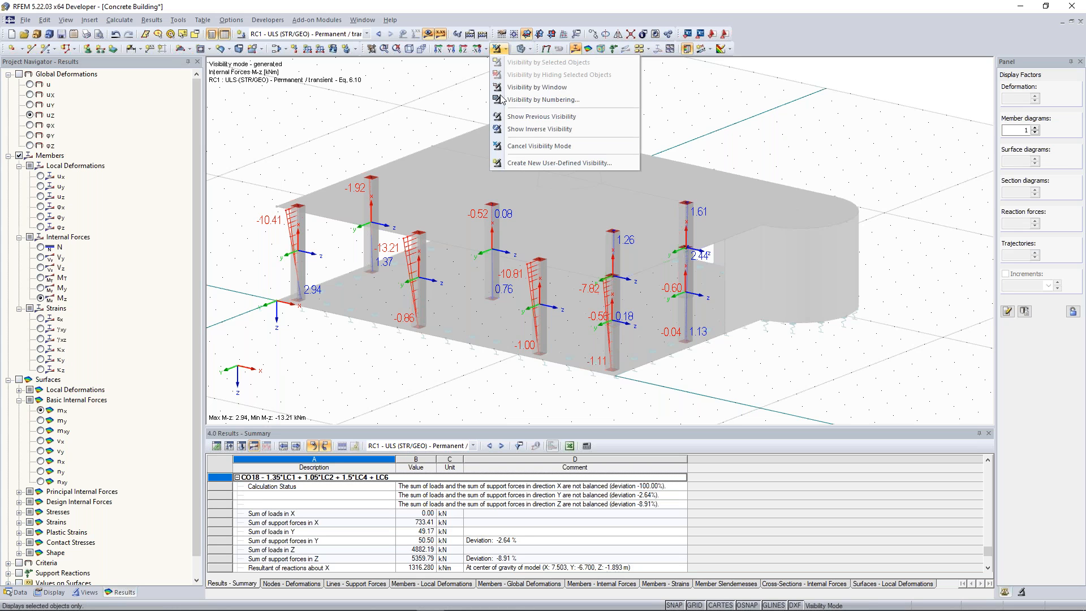
click(539, 146)
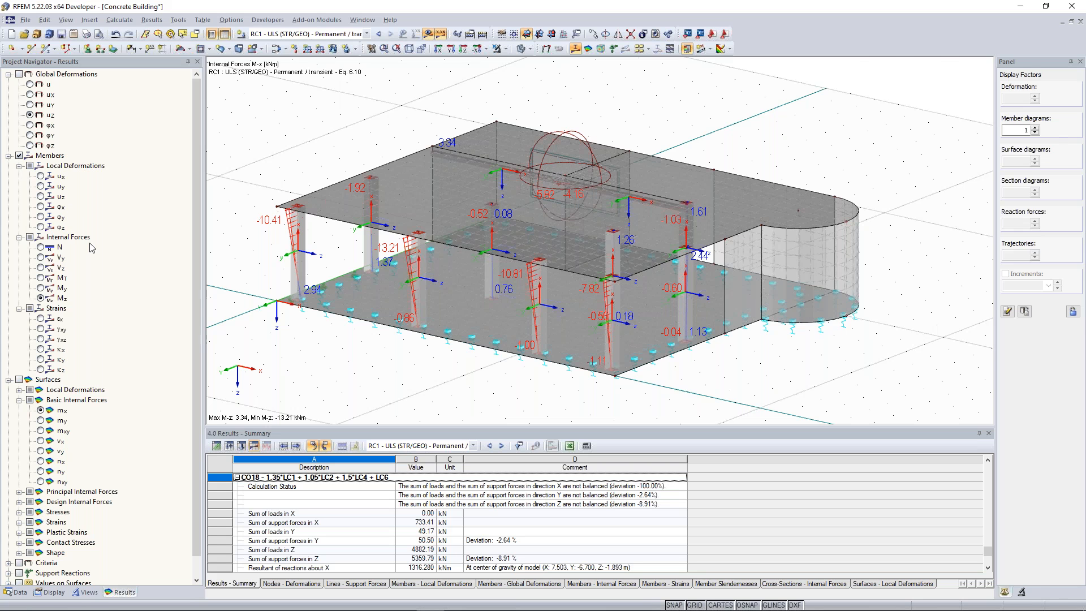
click(19, 379)
middle_drag(600, 237, 642, 243)
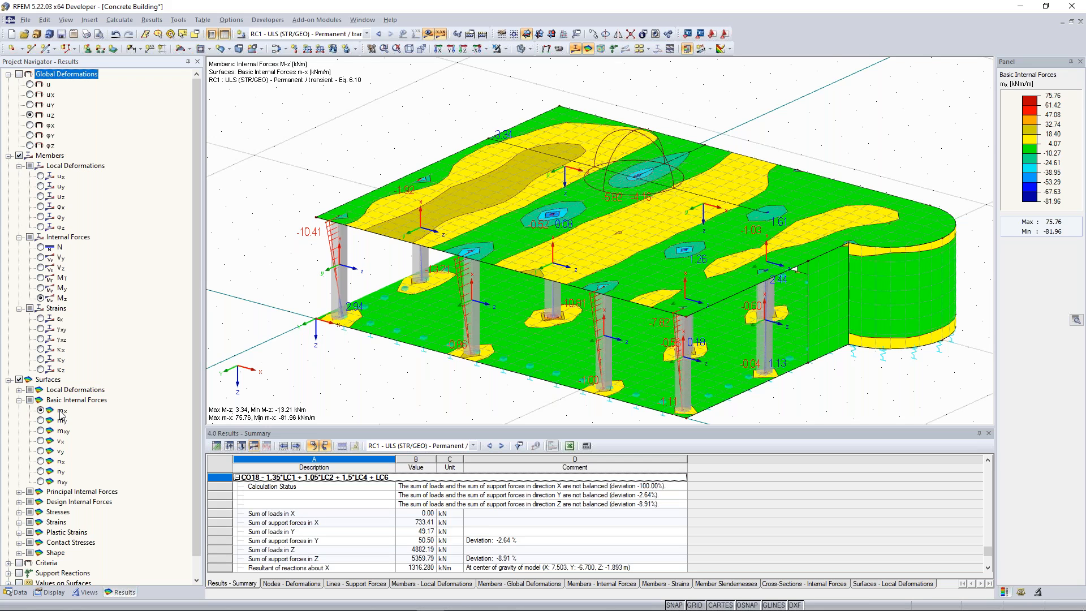
Step: Turn on the local axis systems of the surfaces and examine the roof slab's axes against its mx moments
right_click(411, 199)
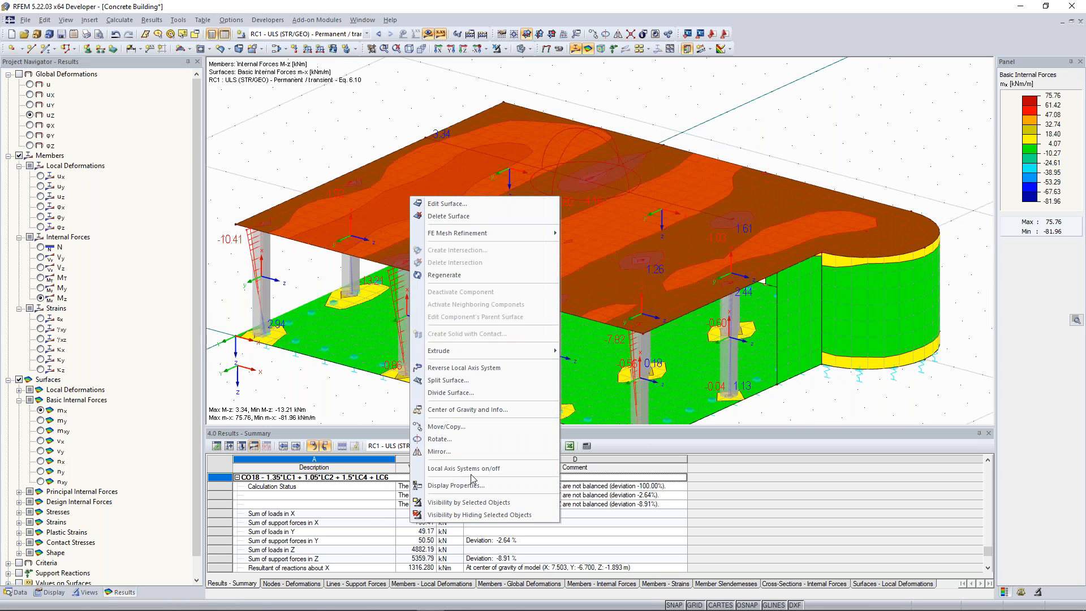
click(470, 469)
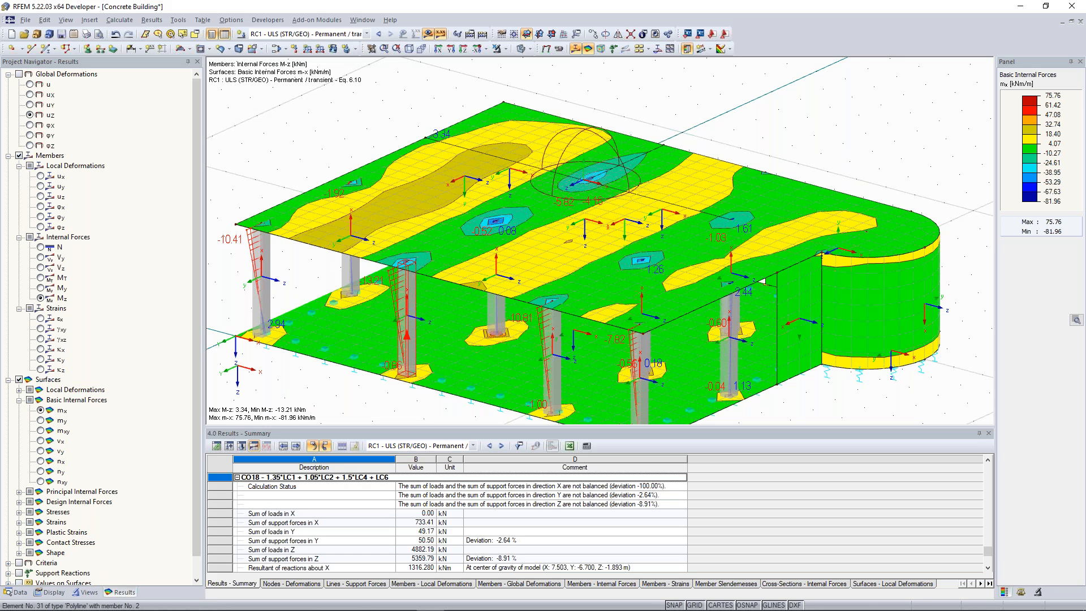
middle_drag(439, 234, 437, 243)
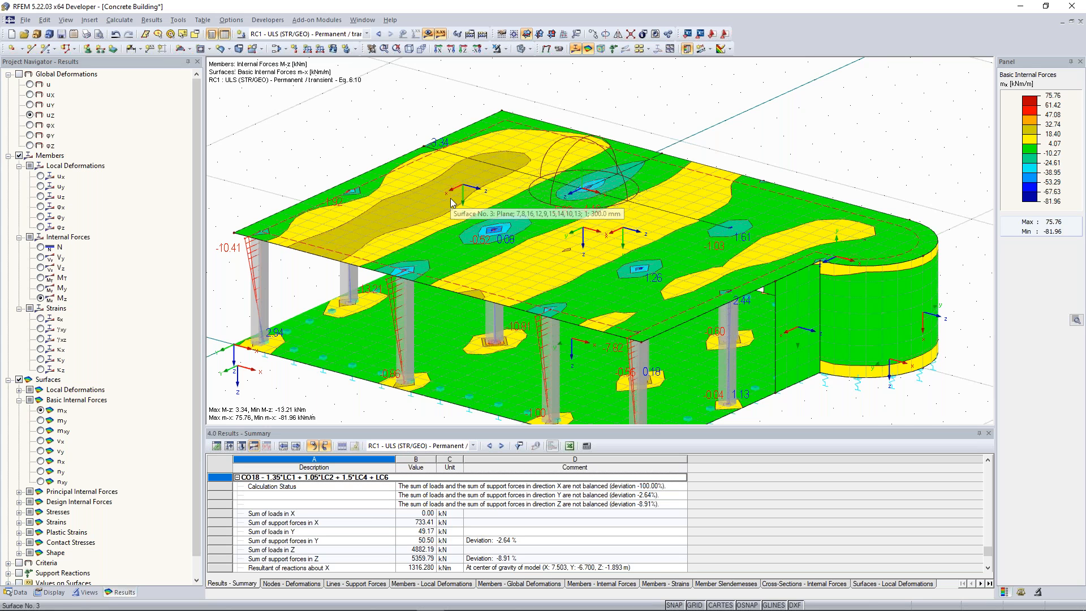
scroll(450, 198, up, 1)
ctrl+middle_drag(422, 207, 557, 251)
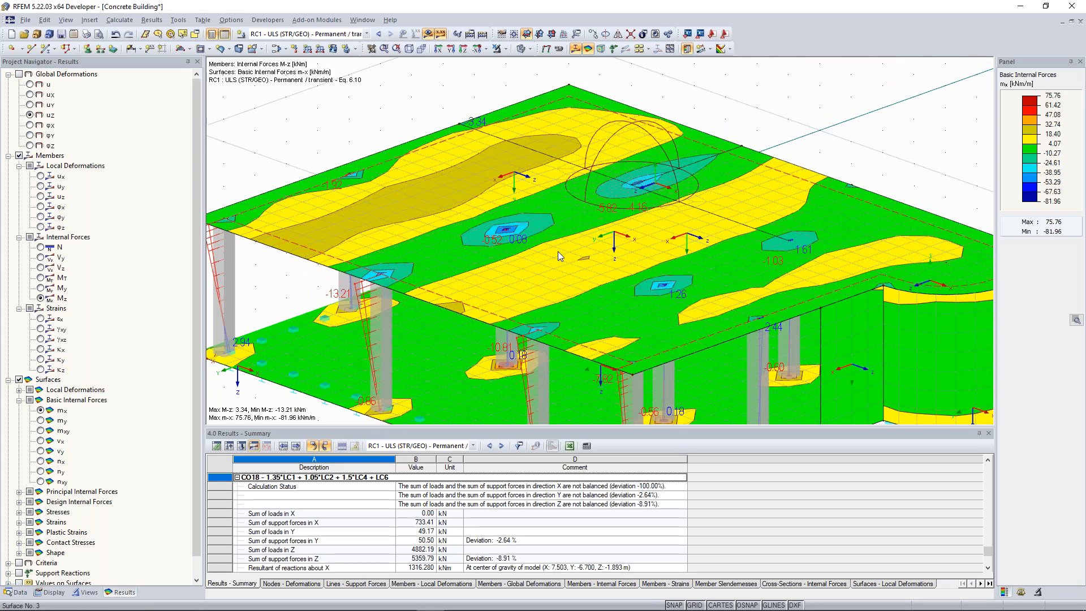
Step: Show only the roof slab and examine its basic internal forces my, mxy, nx and ny
click(506, 50)
click(526, 63)
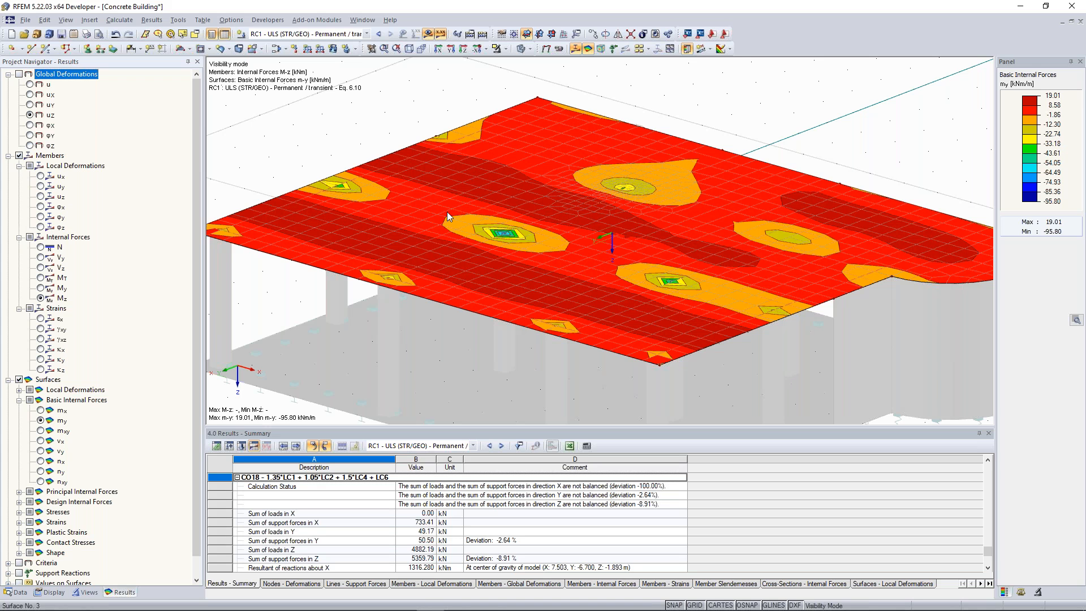
click(41, 430)
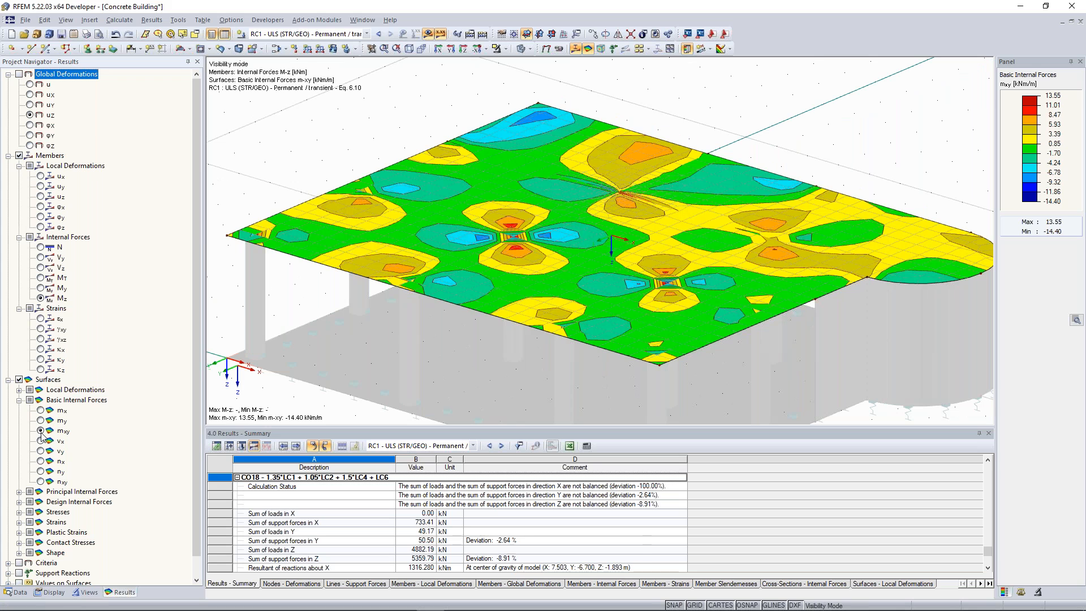
click(41, 461)
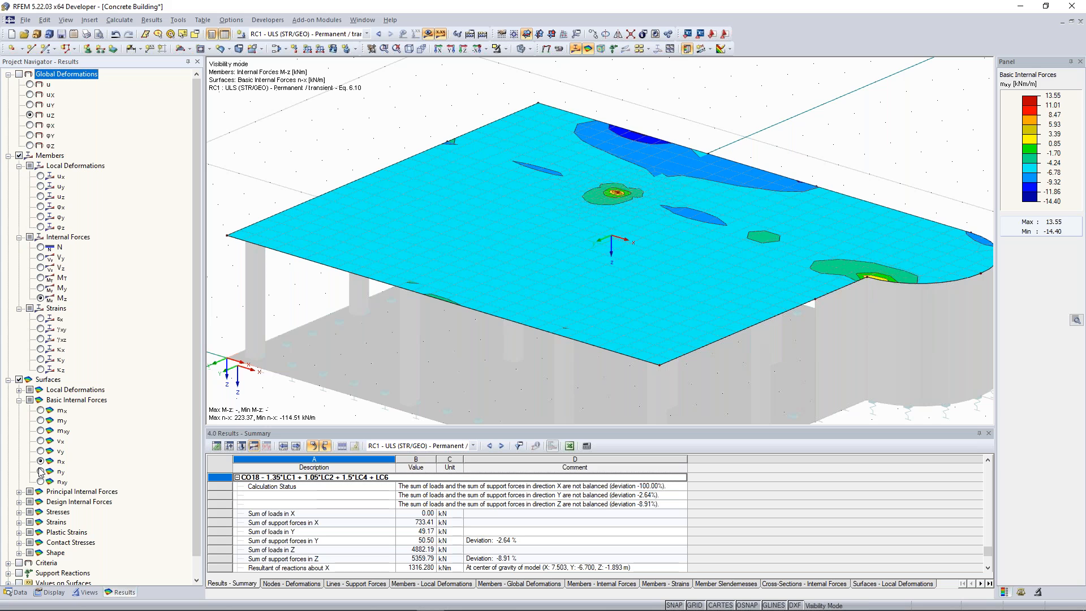
click(41, 471)
ctrl+middle_drag(730, 151, 545, 155)
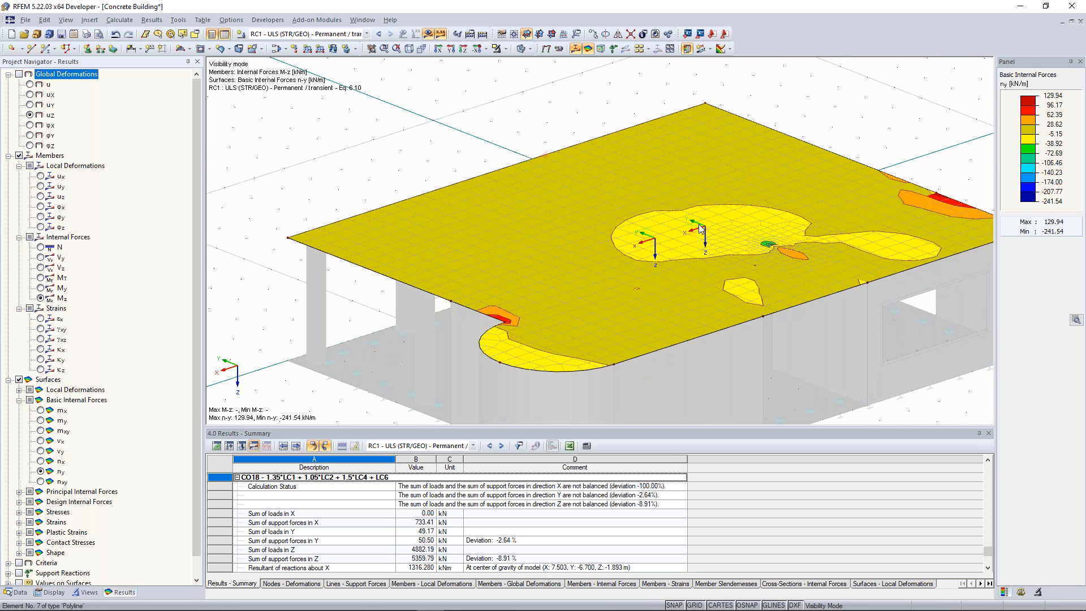
Step: Cancel the visibility mode and display the contact stresses σz on the foundation slab of the whole building
middle_drag(797, 127, 482, 57)
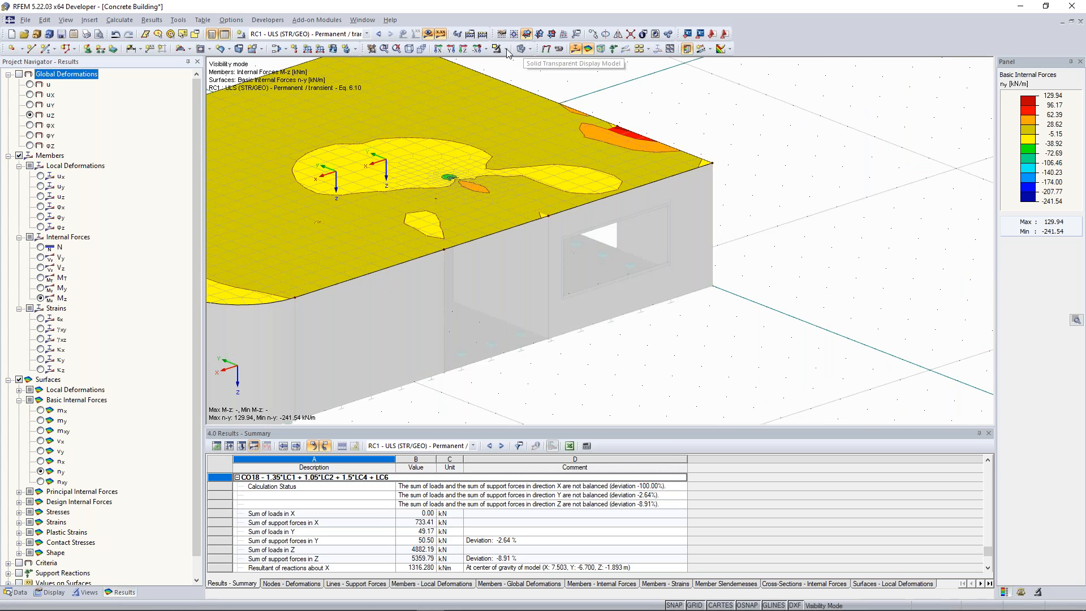
click(506, 49)
click(517, 147)
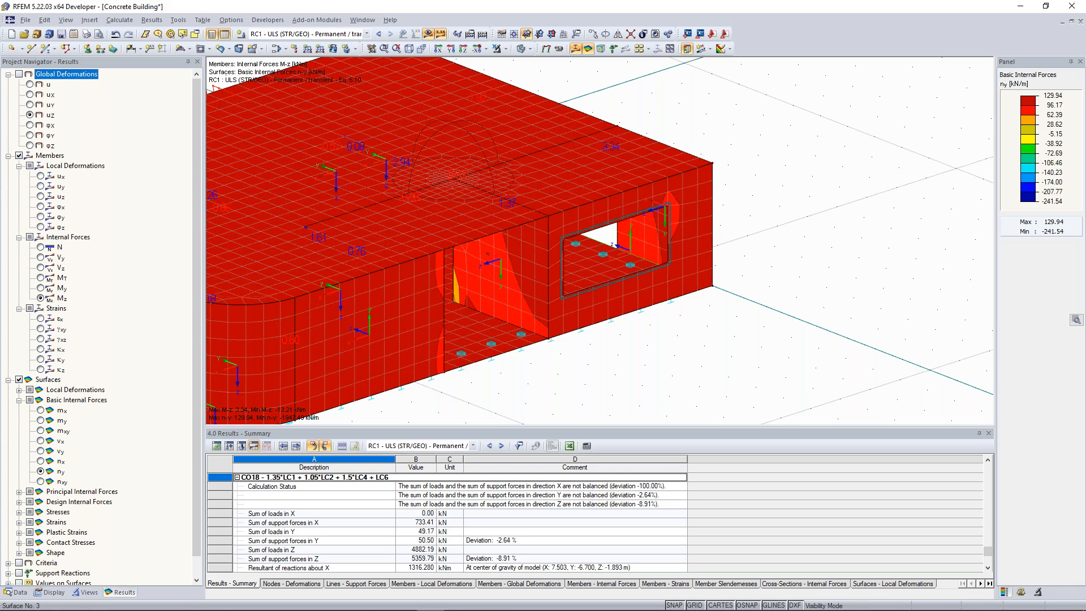
click(41, 461)
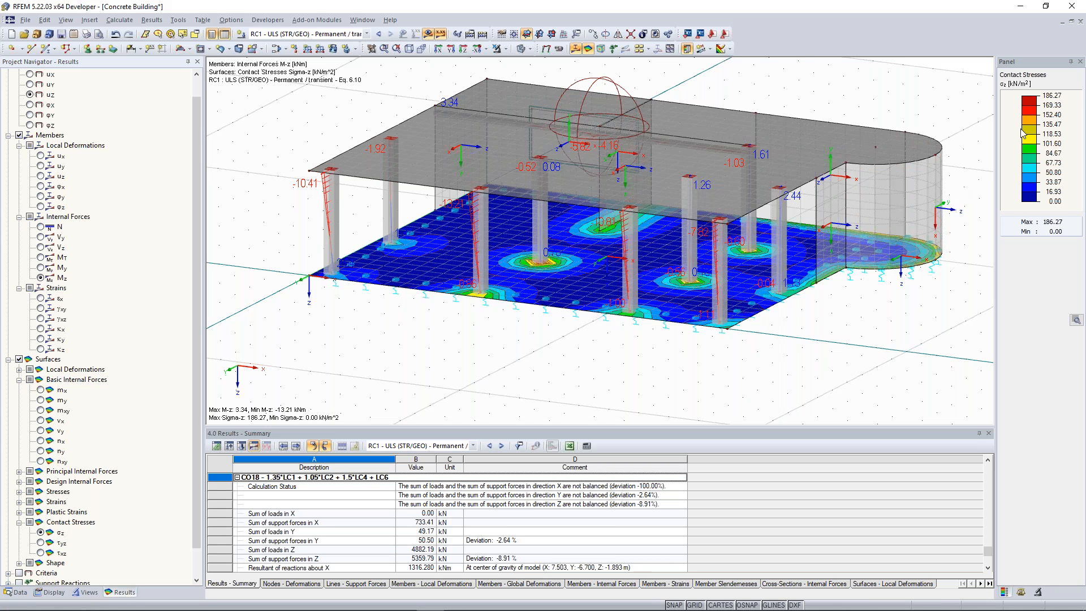
ctrl+middle_drag(326, 343, 497, 325)
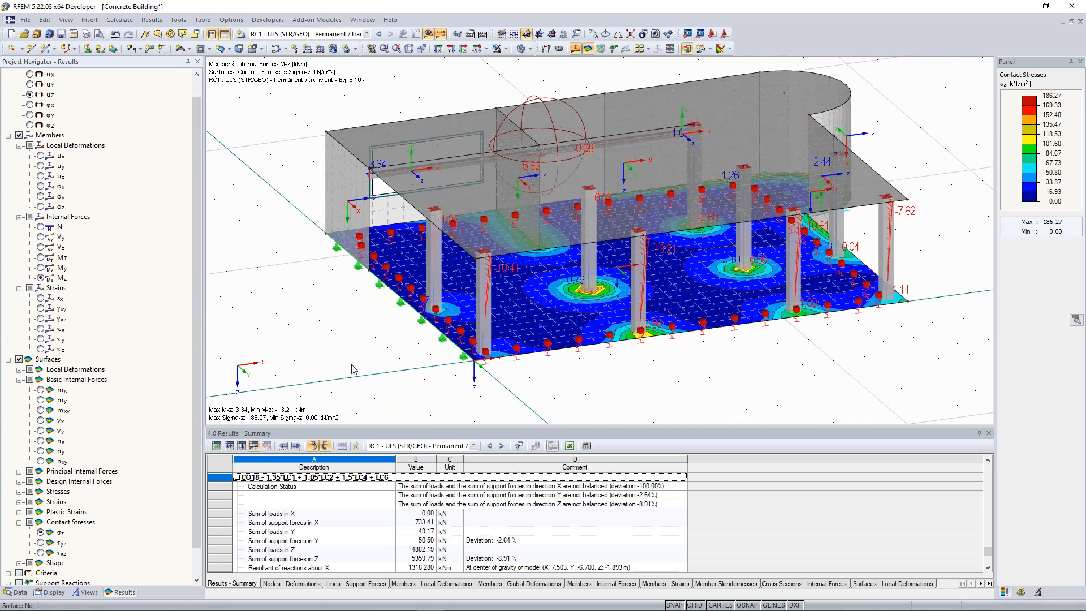
Step: Turn on the support reactions and show the line supports' smooth distribution instead of the actual one
scroll(145, 465, down, 1)
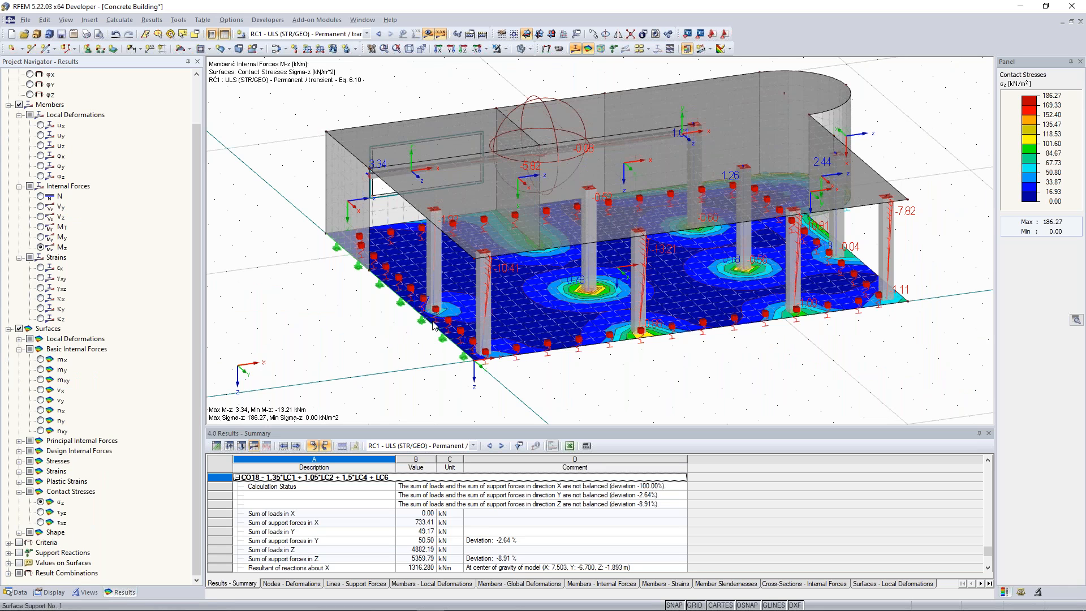
click(18, 552)
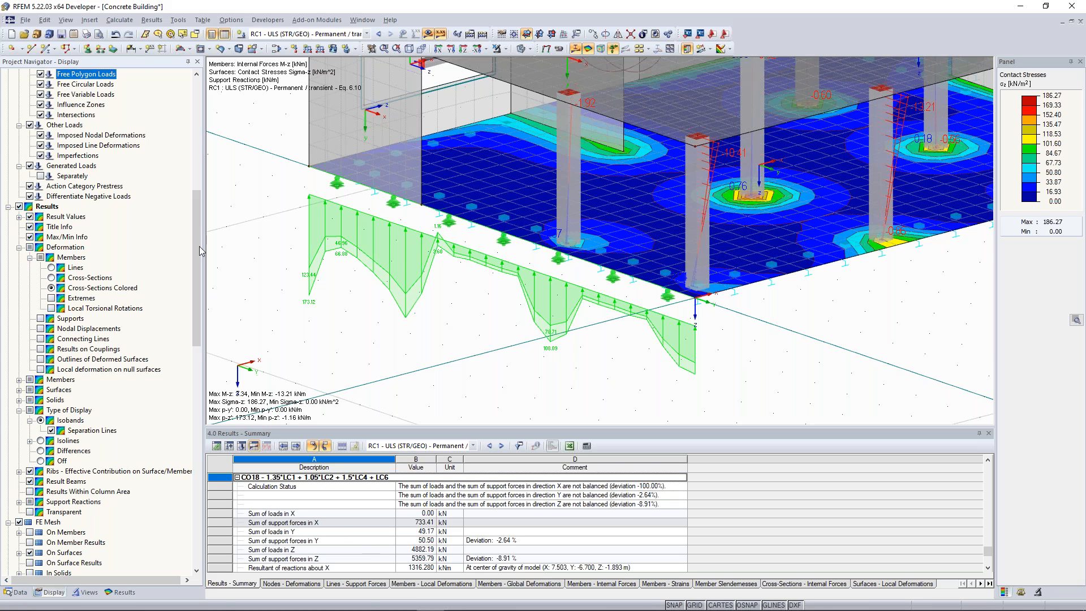
scroll(199, 246, down, 2)
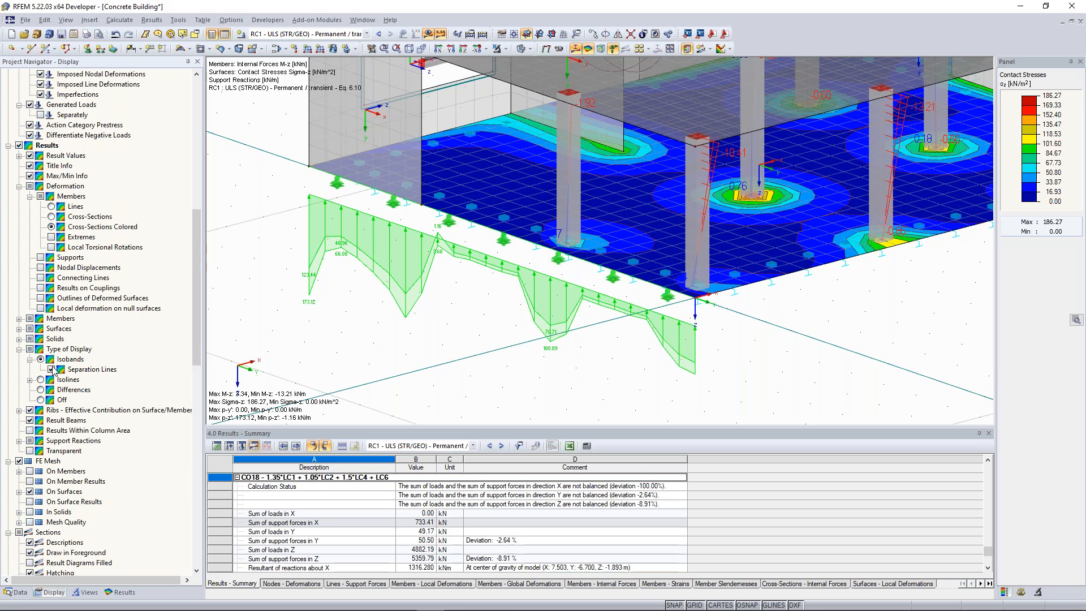
click(19, 440)
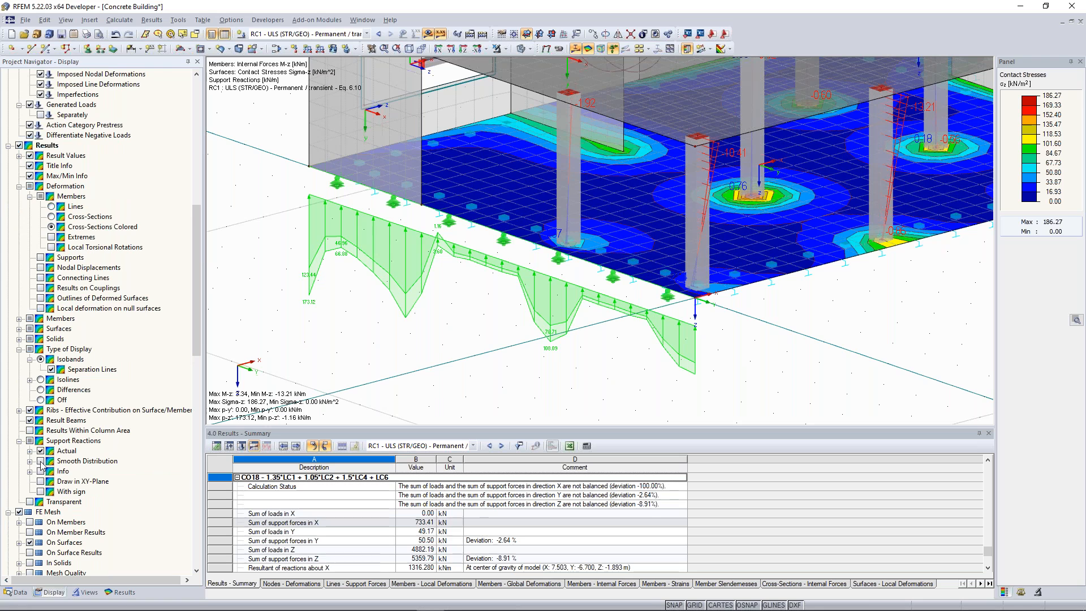
click(41, 461)
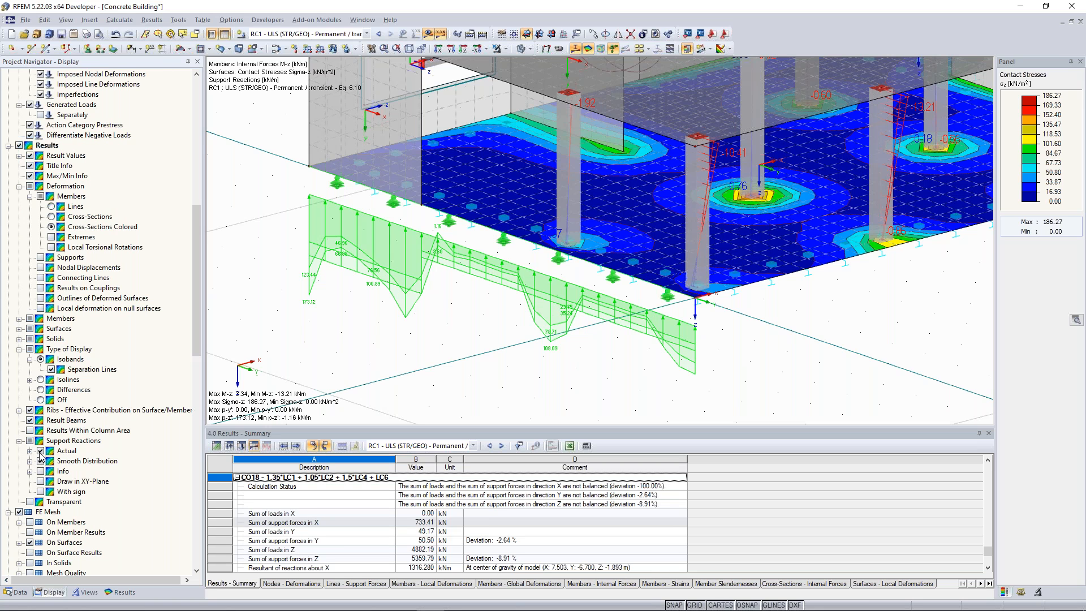
click(40, 457)
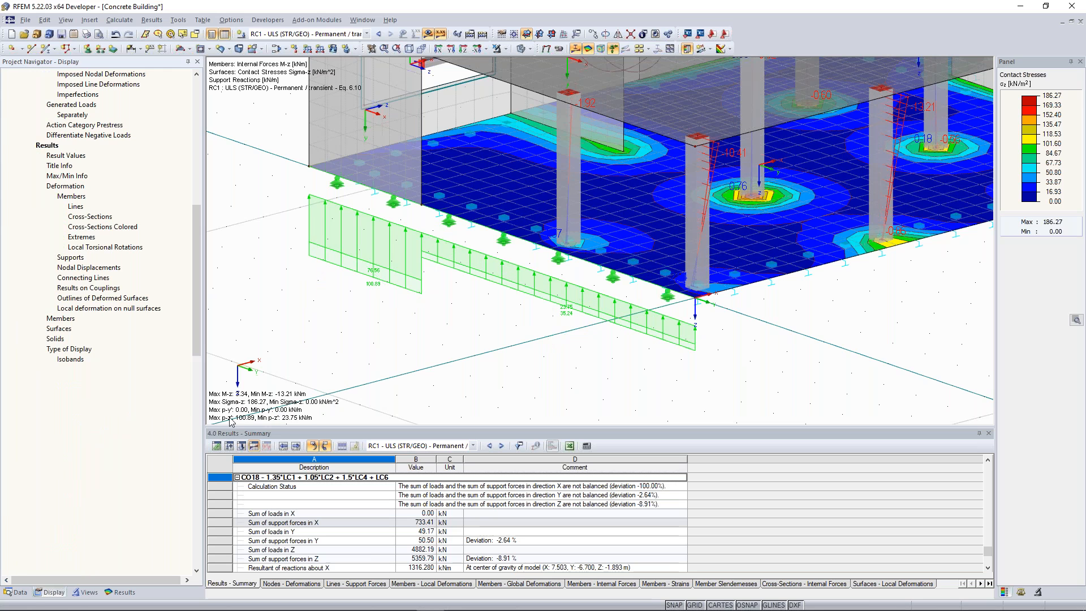
ctrl+middle_drag(473, 337, 431, 266)
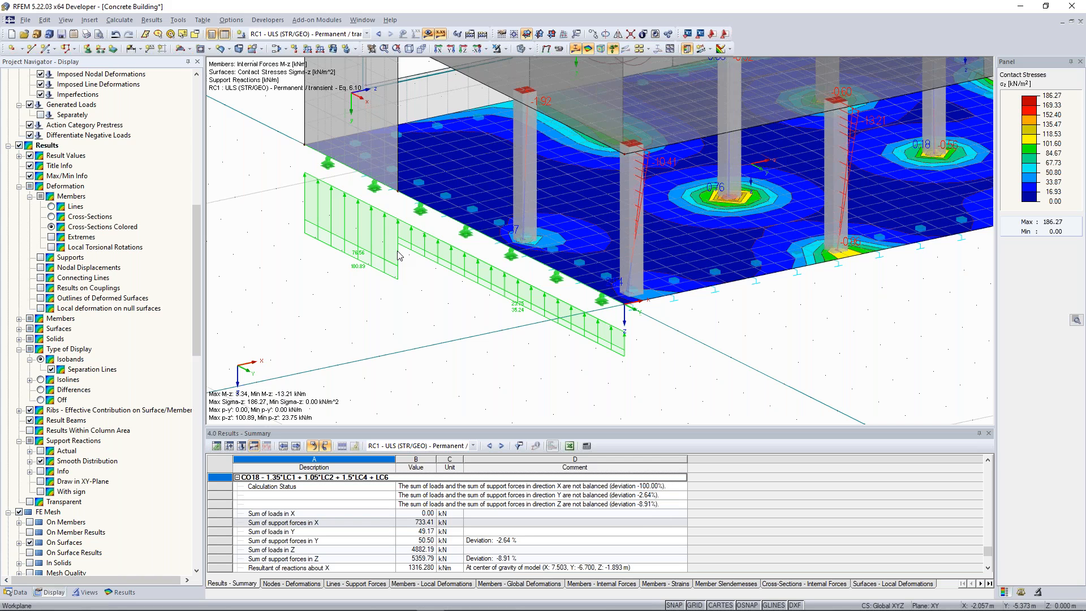
Step: Turn off the smooth distribution of the support reactions
click(41, 461)
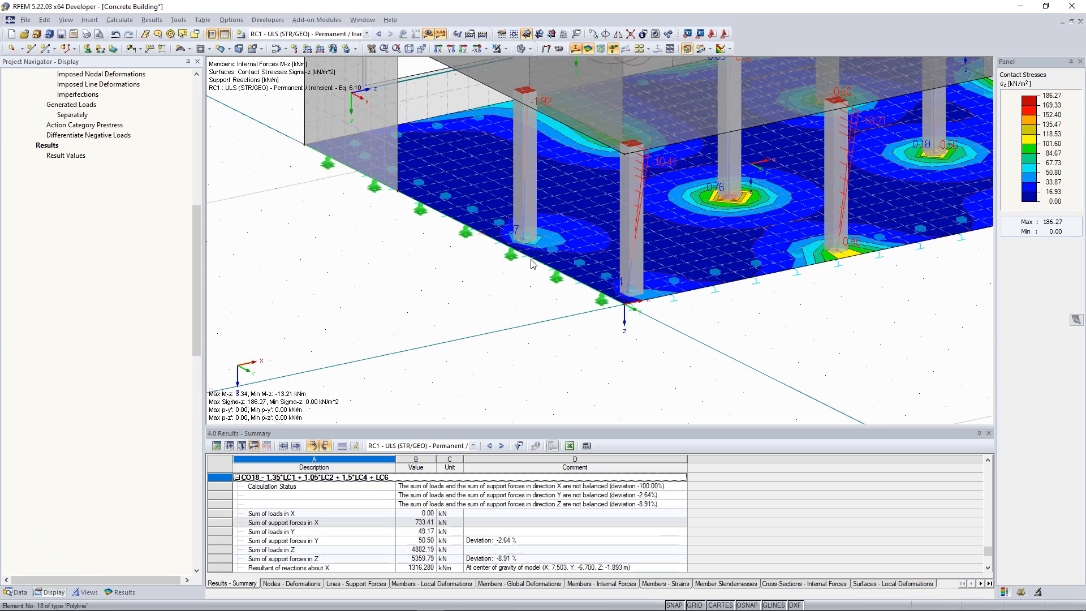
scroll(529, 265, down, 5)
ctrl+middle_drag(752, 318, 496, 341)
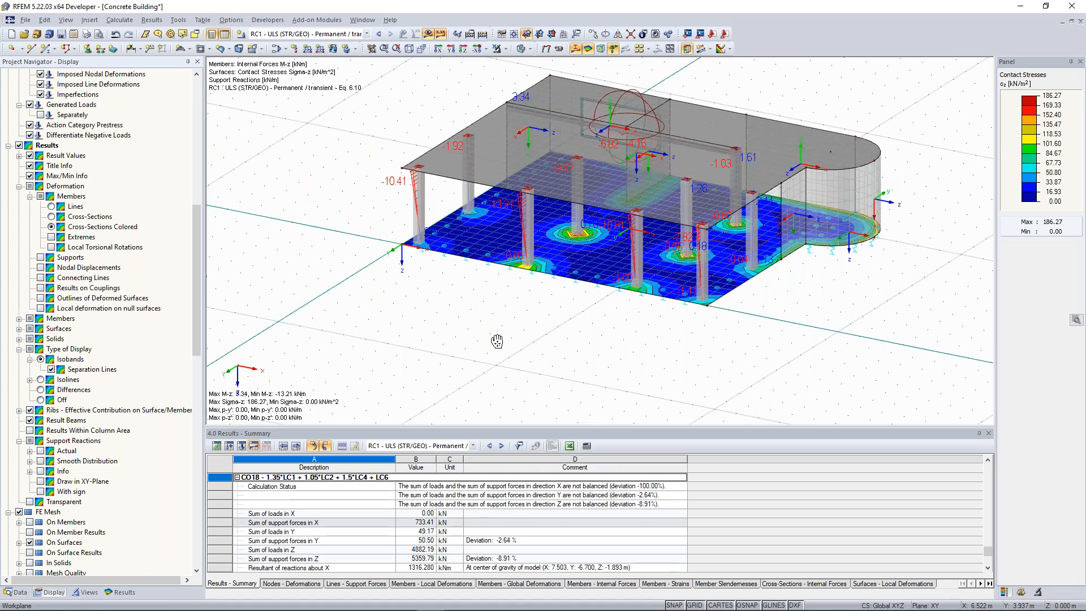
middle_drag(412, 116, 414, 149)
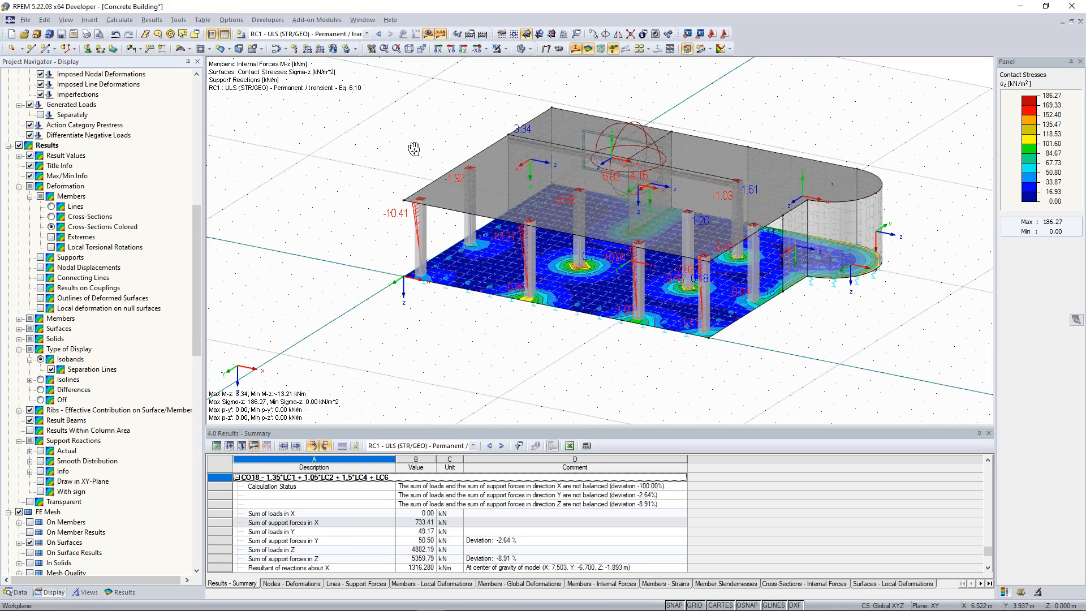
scroll(414, 149, up, 2)
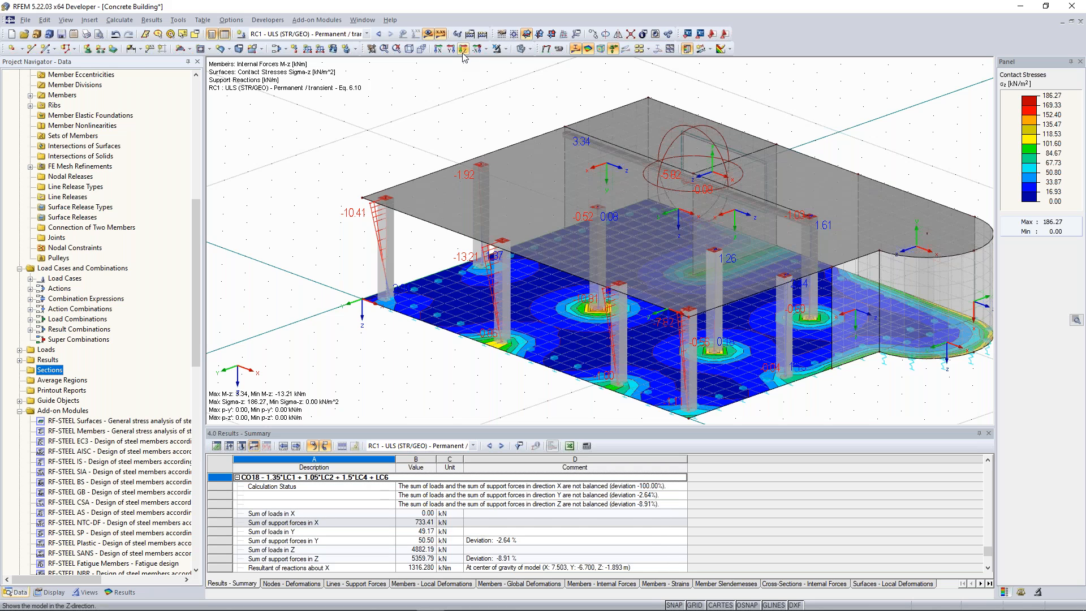
Step: Start a new section named 1-1 with edge points at (0, -4.25, -3.25) m and (14, -3, -3.25) m across the roof slab
right_click(50, 370)
key(Escape)
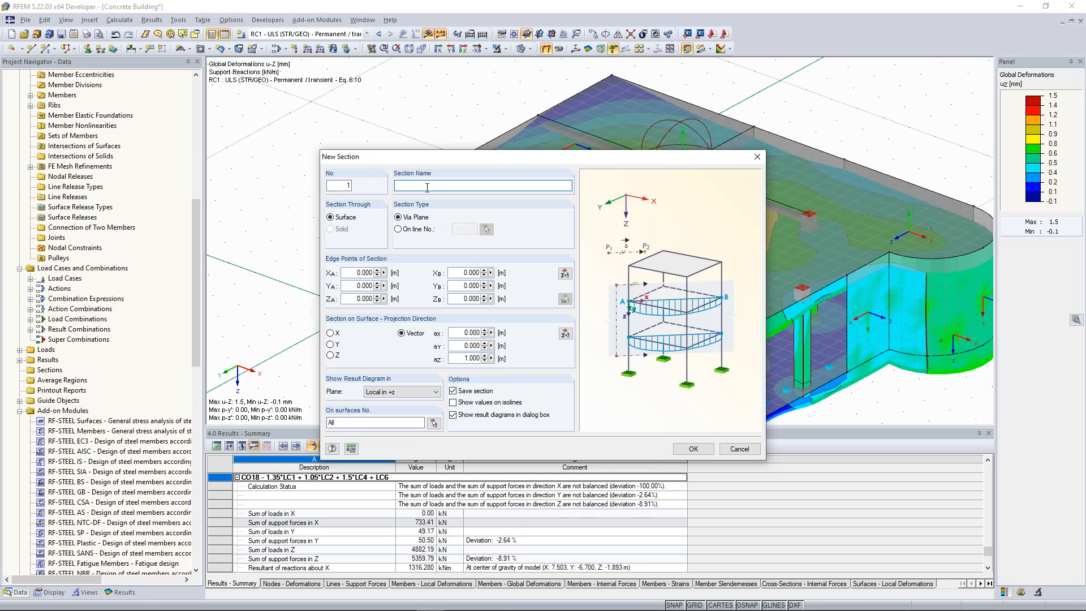
text(1-1)
click(564, 276)
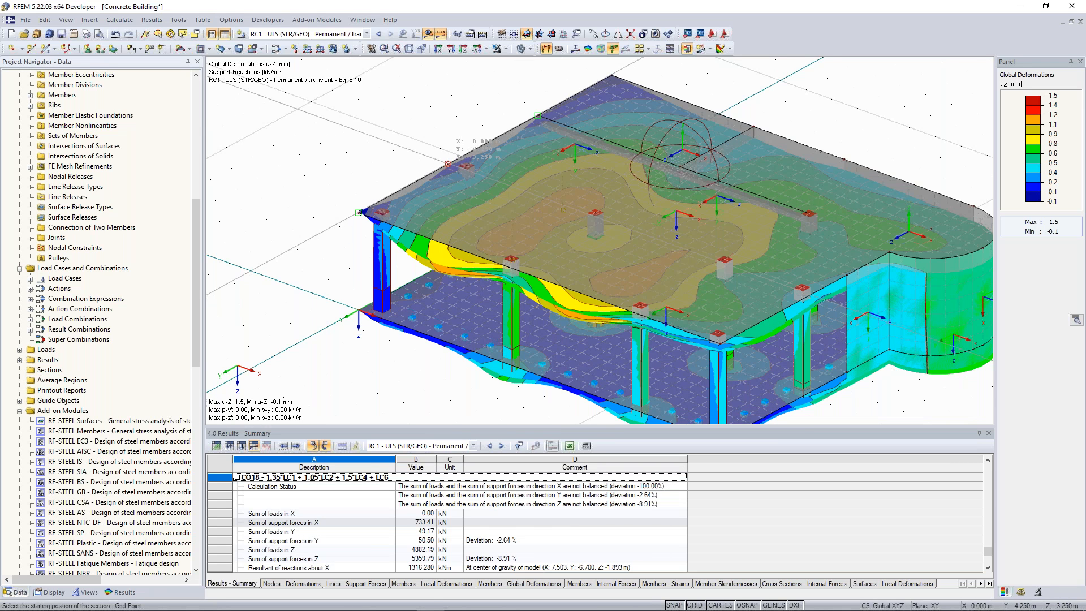
click(448, 164)
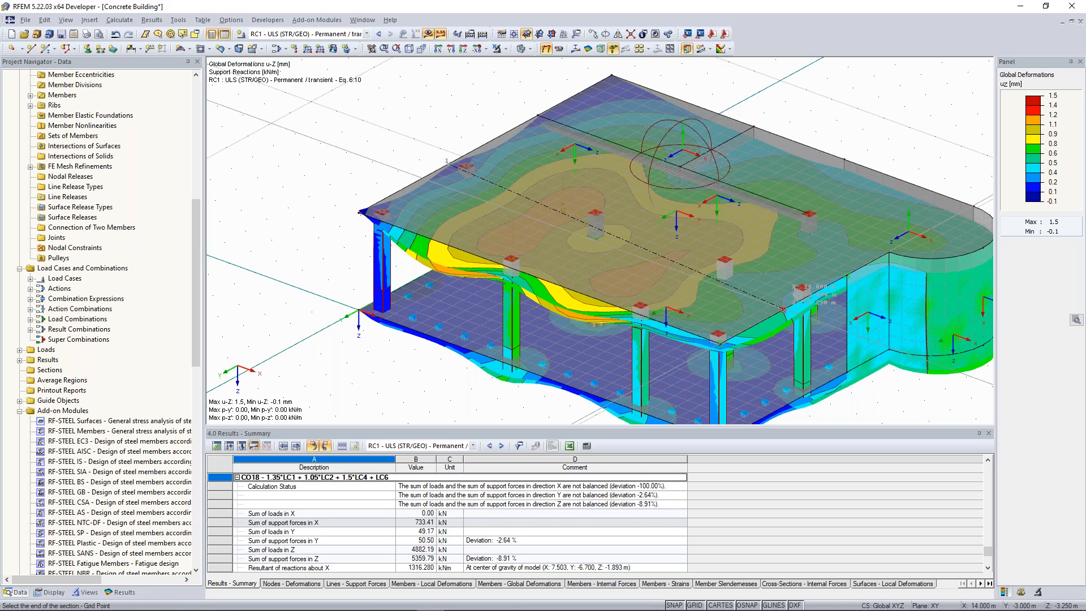
click(783, 309)
Step: Restrict section 1-1 to surface No. 3 with projection direction Z and create it
click(209, 482)
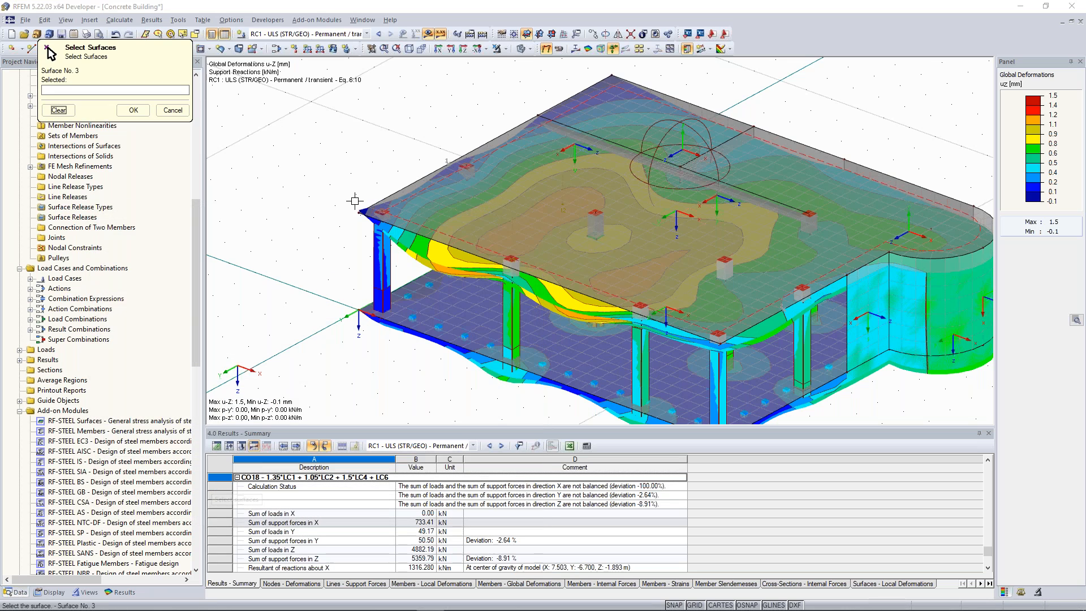
click(354, 201)
key(Return)
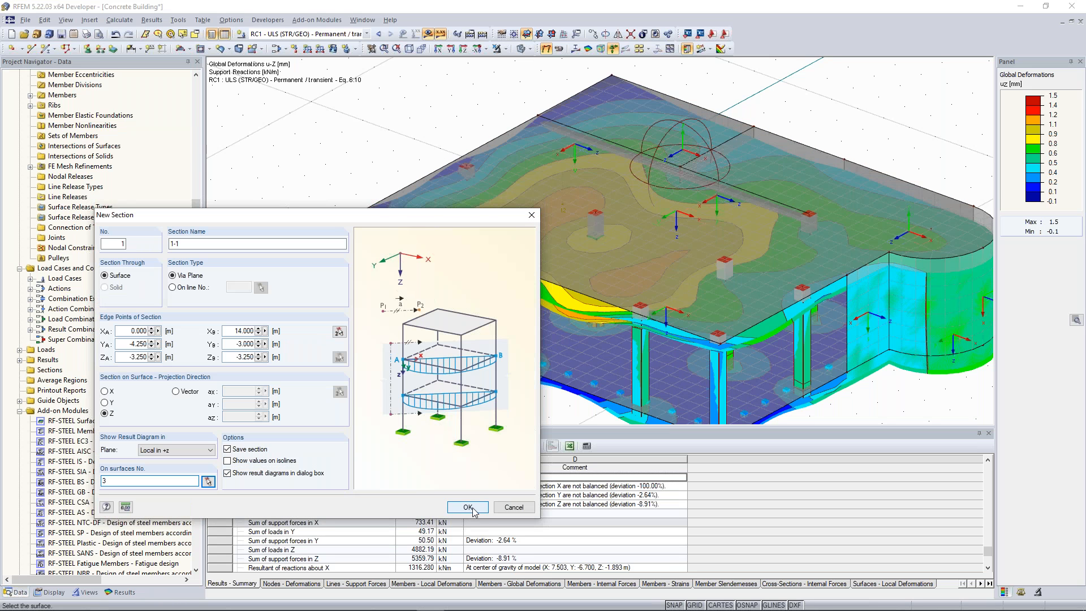
click(468, 507)
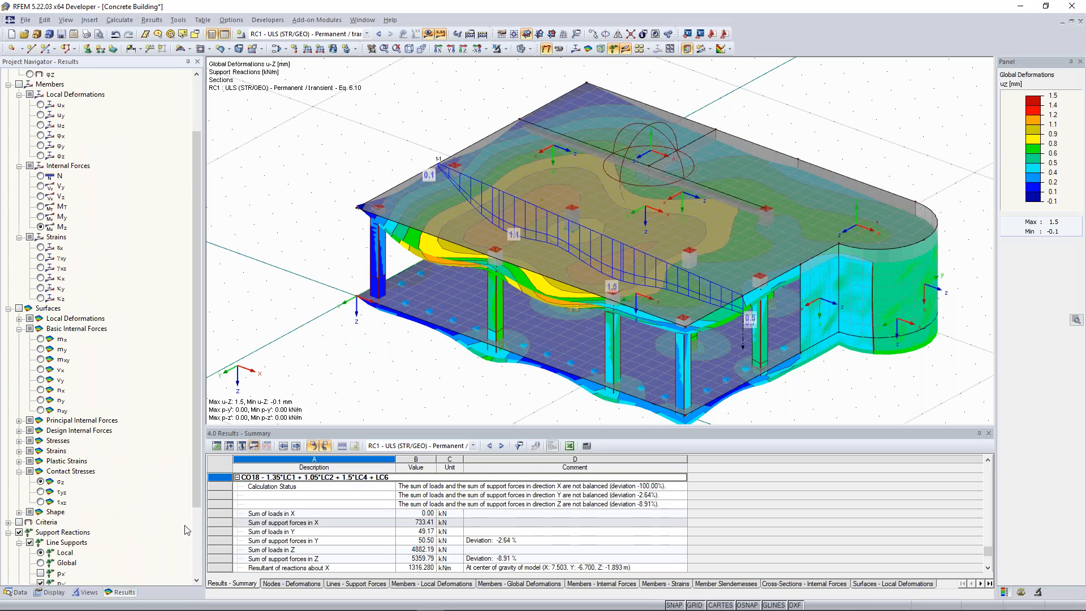
Step: Display the surfaces' basic internal forces mx and examine the section 1-1 diagram on the roof slab
scroll(185, 525, down, 3)
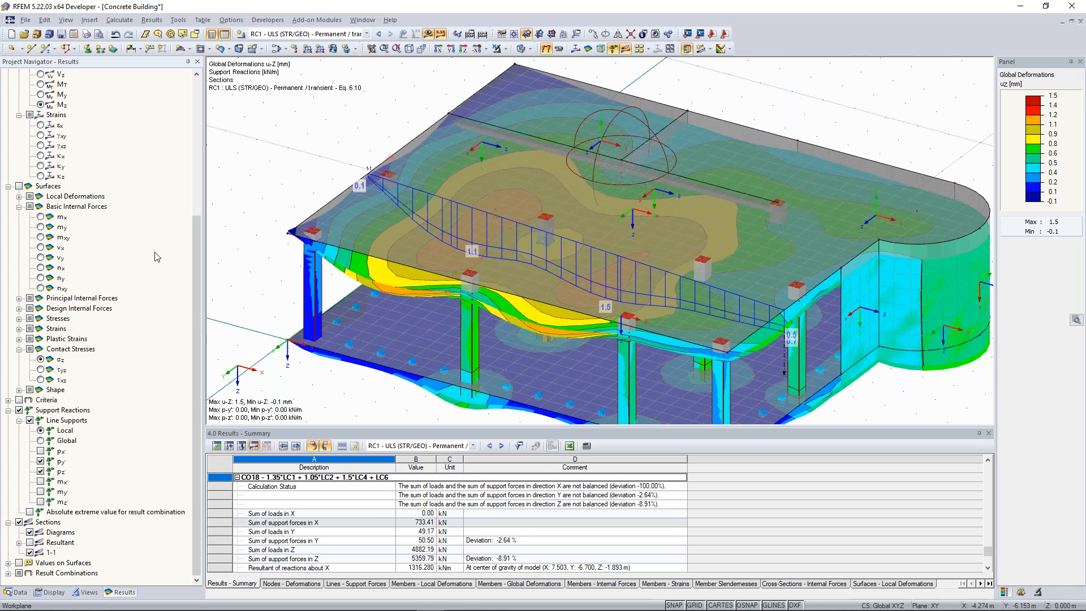
scroll(159, 263, up, 6)
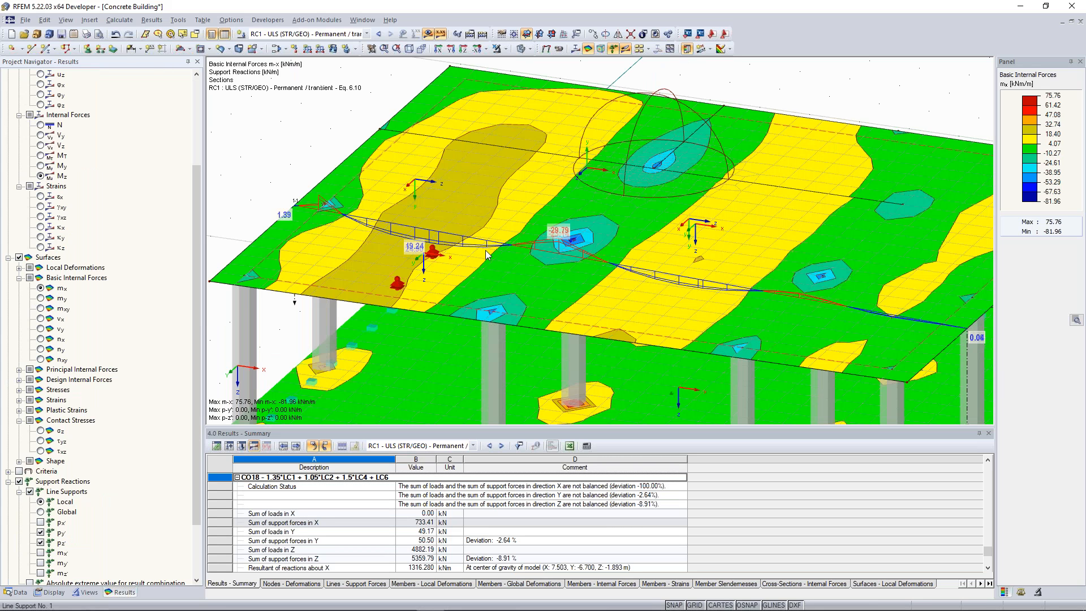
scroll(265, 199, down, 3)
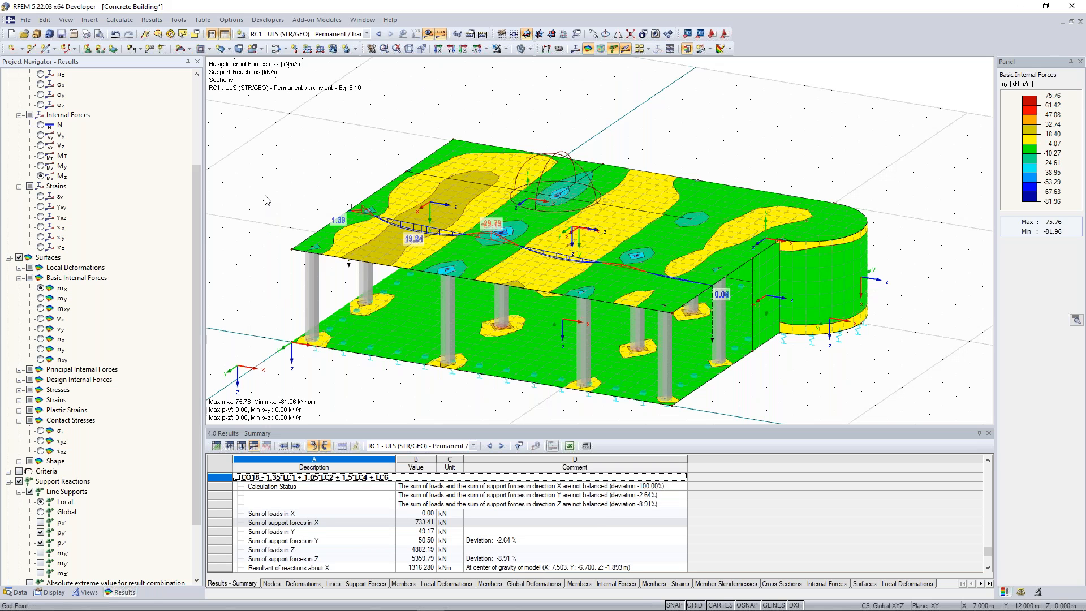
Step: Insert a clipping plane in the X-Z plane and show the global deformations uZ on the clipped building
click(91, 21)
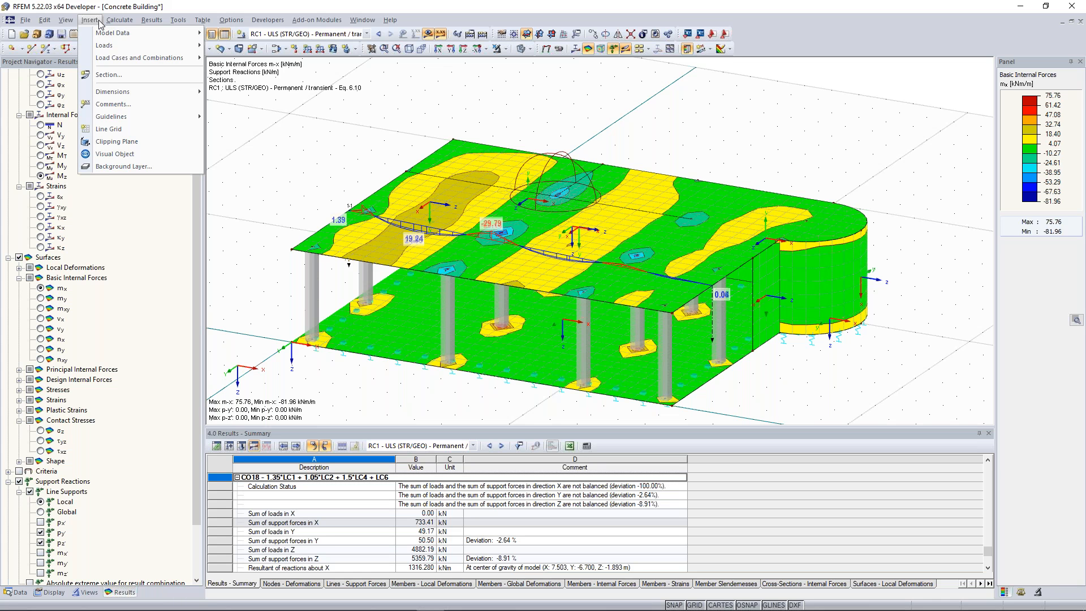
click(144, 142)
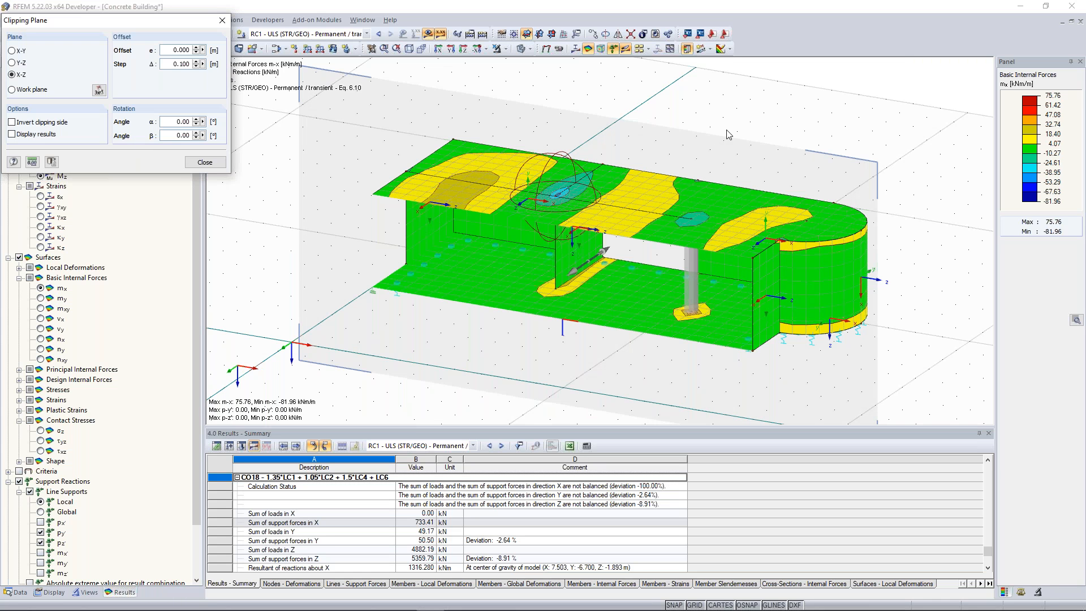
ctrl+middle_drag(605, 125, 721, 134)
scroll(77, 316, up, 4)
click(214, 54)
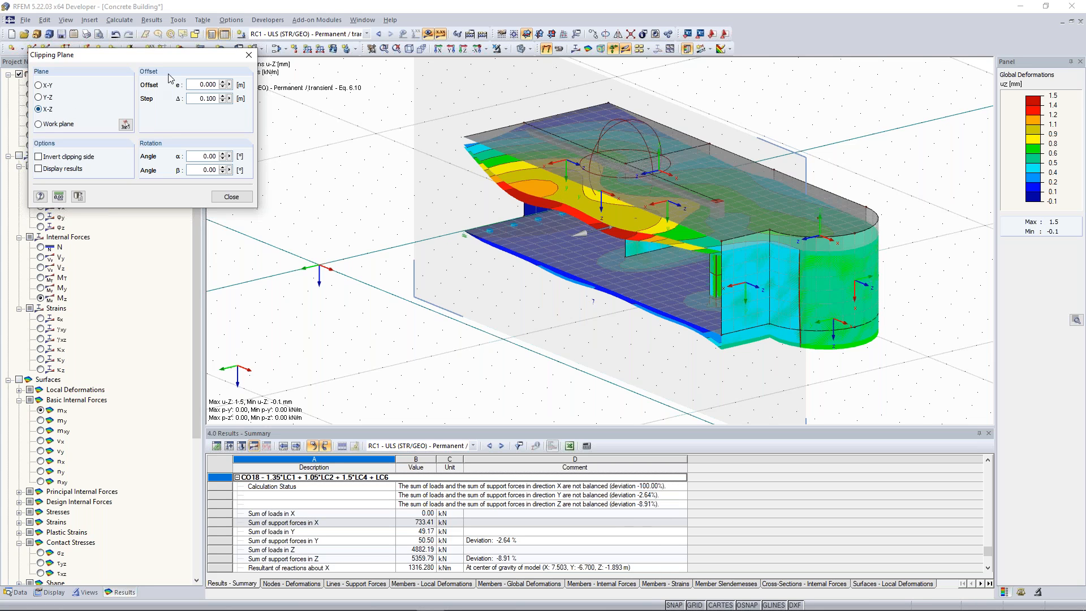
Step: Shift the clipping plane through the building in 0.1 m steps, ending at an offset of -0.5 m, and set the step to 0.5 m
click(223, 82)
click(222, 82)
click(223, 82)
click(223, 87)
click(223, 87)
click(223, 87)
click(223, 87)
click(223, 87)
click(223, 87)
click(223, 87)
click(223, 87)
click(223, 87)
click(223, 87)
click(223, 87)
click(224, 87)
click(223, 88)
click(223, 87)
click(223, 88)
click(223, 87)
click(224, 82)
click(223, 82)
click(223, 82)
click(224, 82)
click(223, 82)
click(223, 82)
click(223, 82)
click(224, 82)
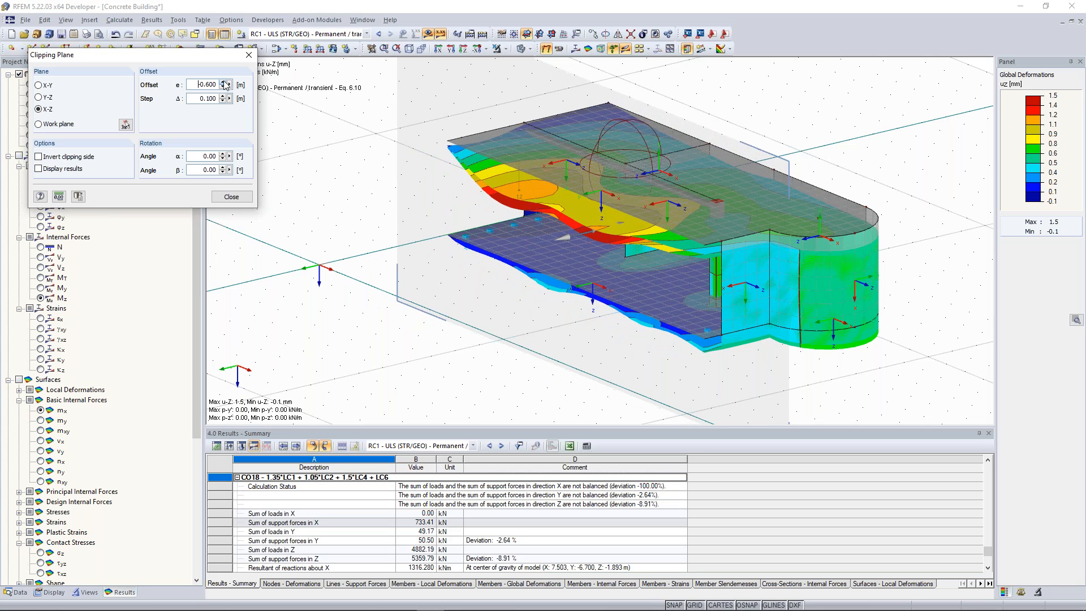
click(223, 82)
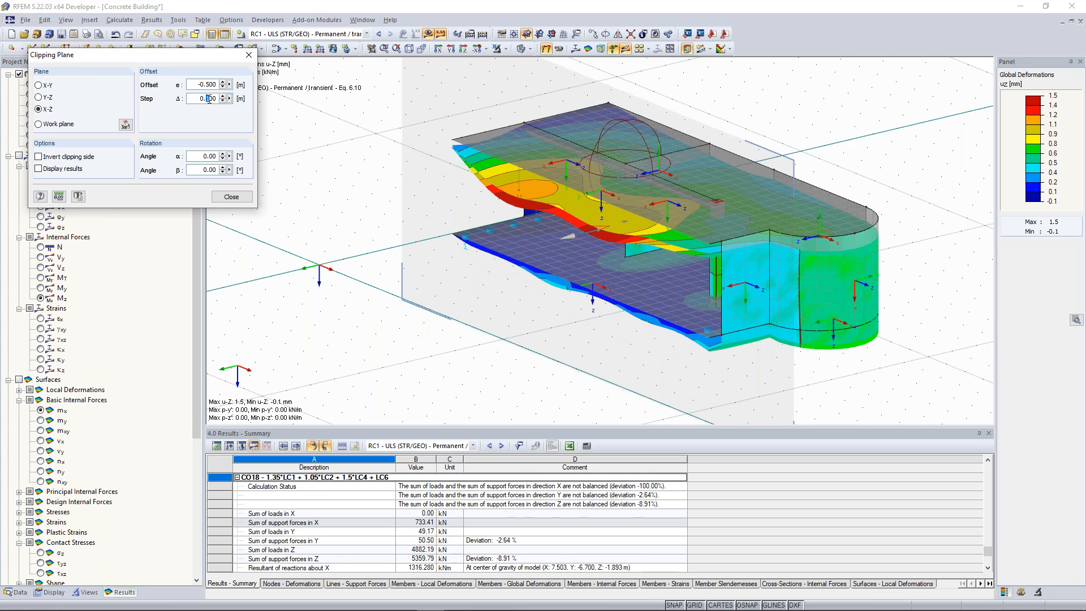
text(5)
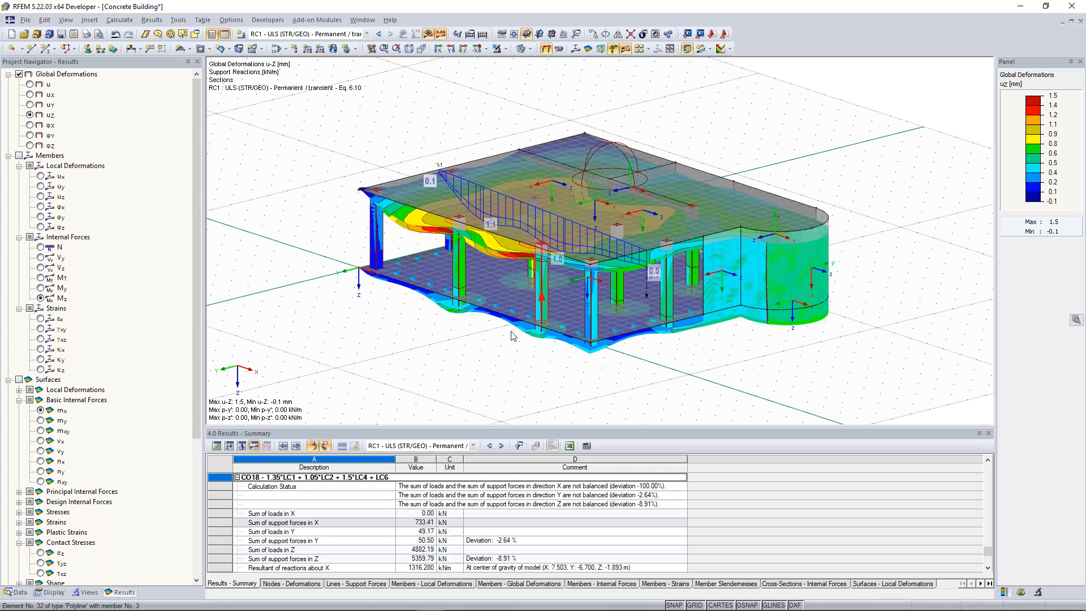
Step: Enter fly mode and move through the building's interior to examine the uZ deformations of the slab and columns
ctrl+middle_drag(459, 339, 416, 311)
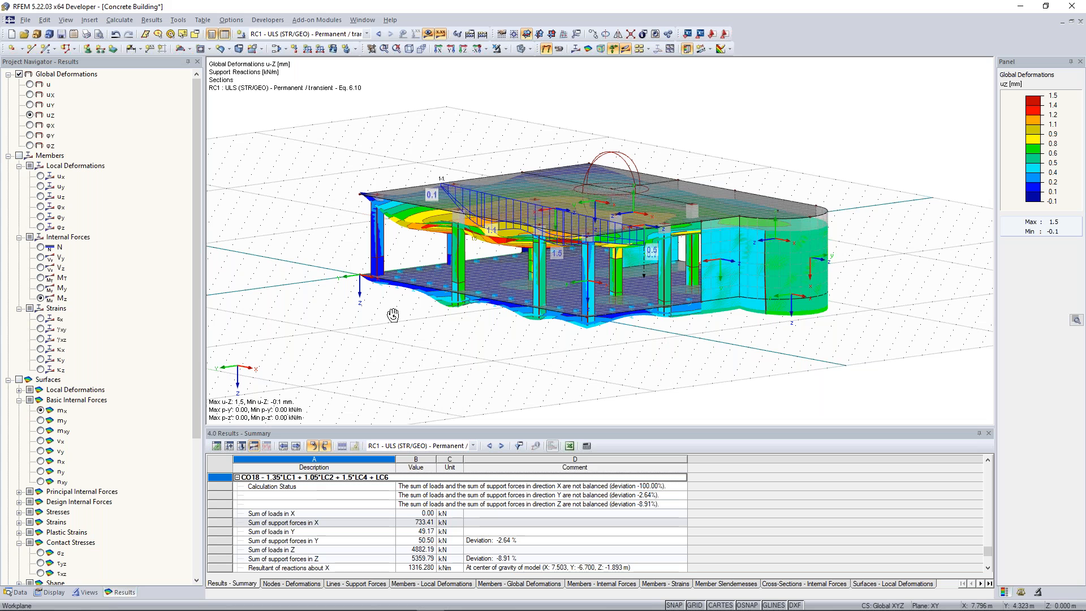
ctrl+middle_drag(393, 315, 413, 308)
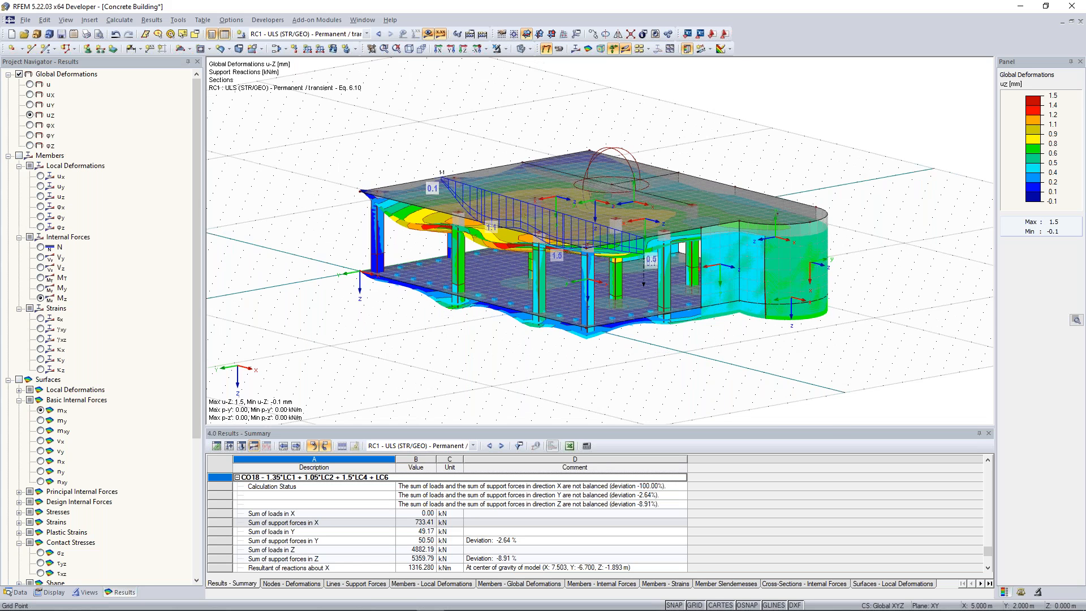
key(f)
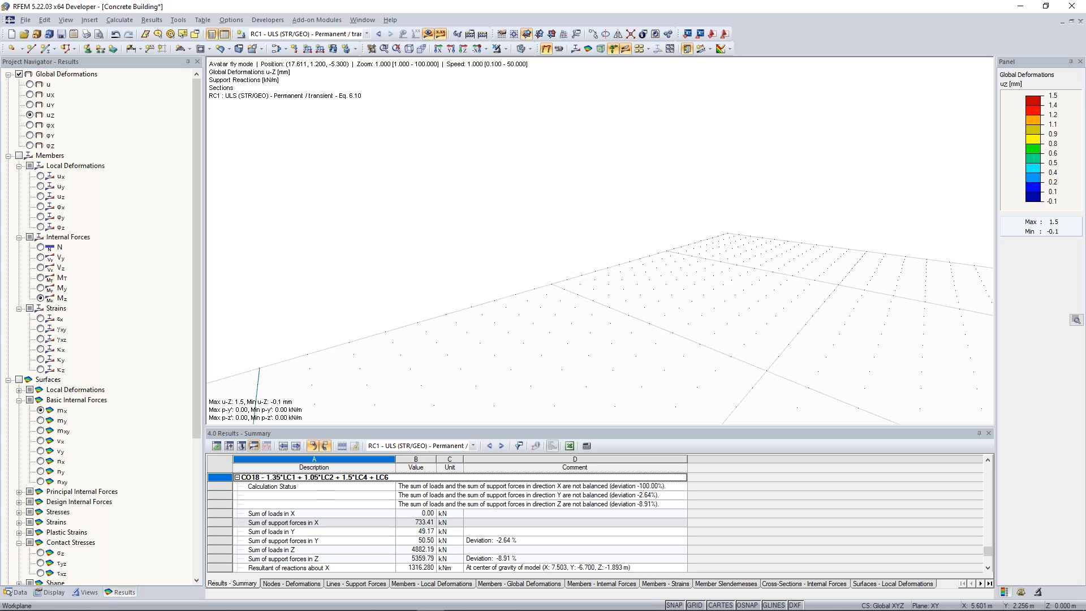
key(w)
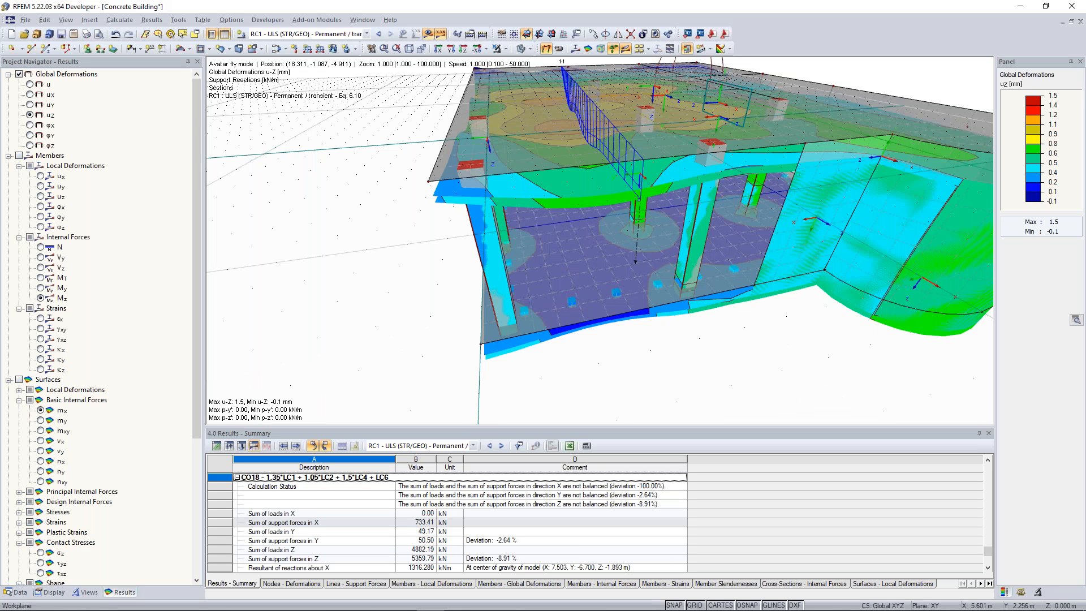
key(w)
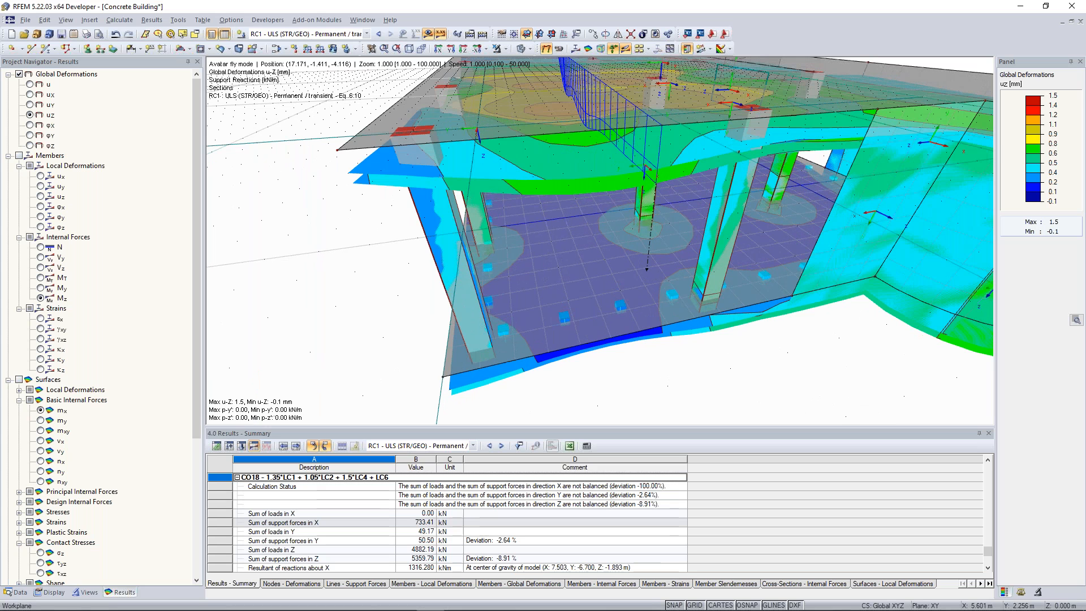
key(w)
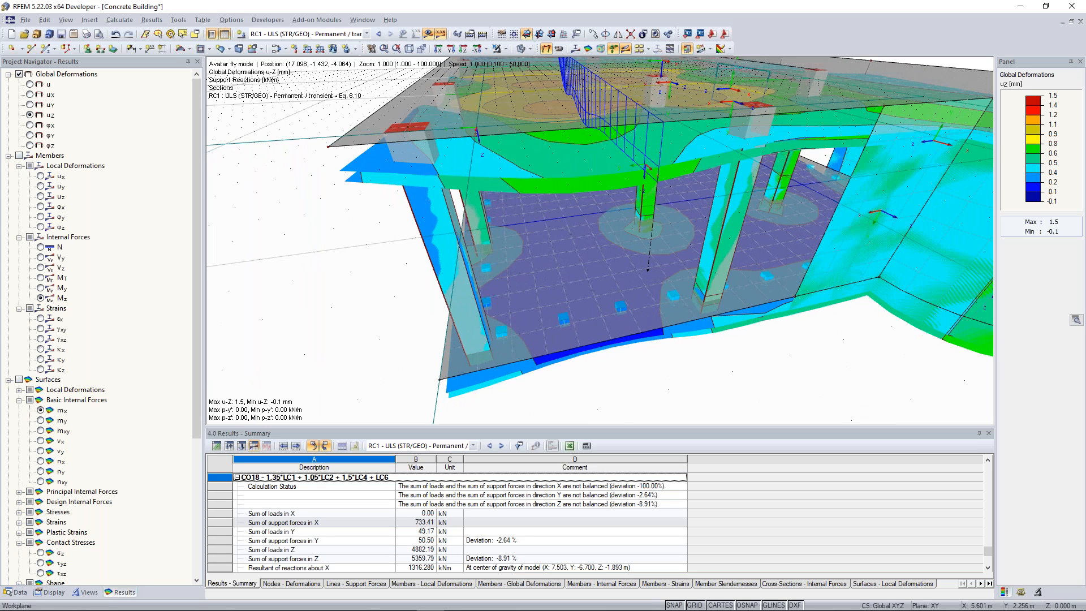
key(w)
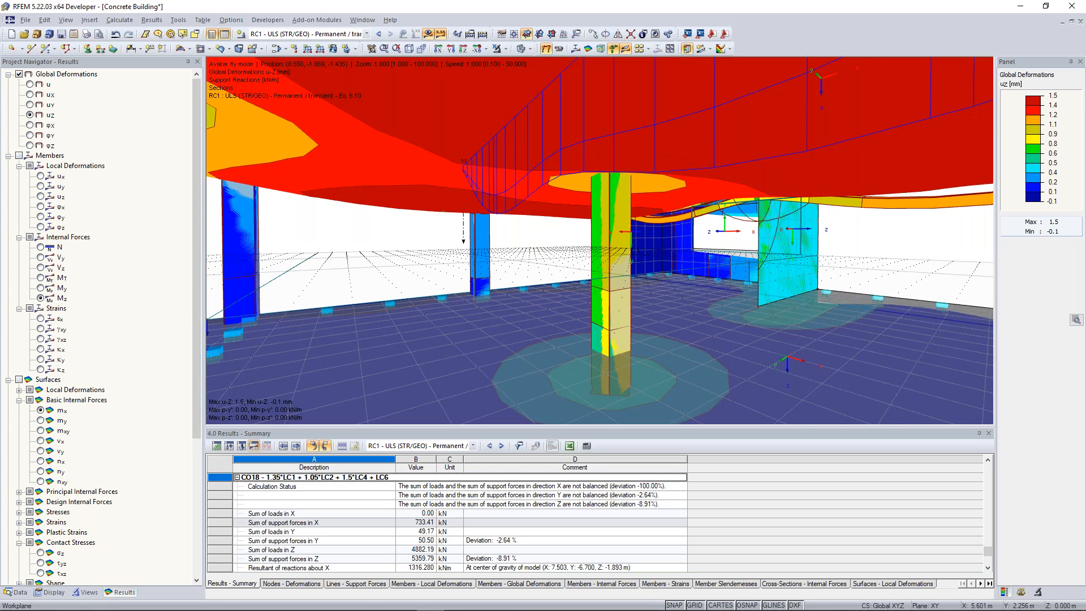
key(w)
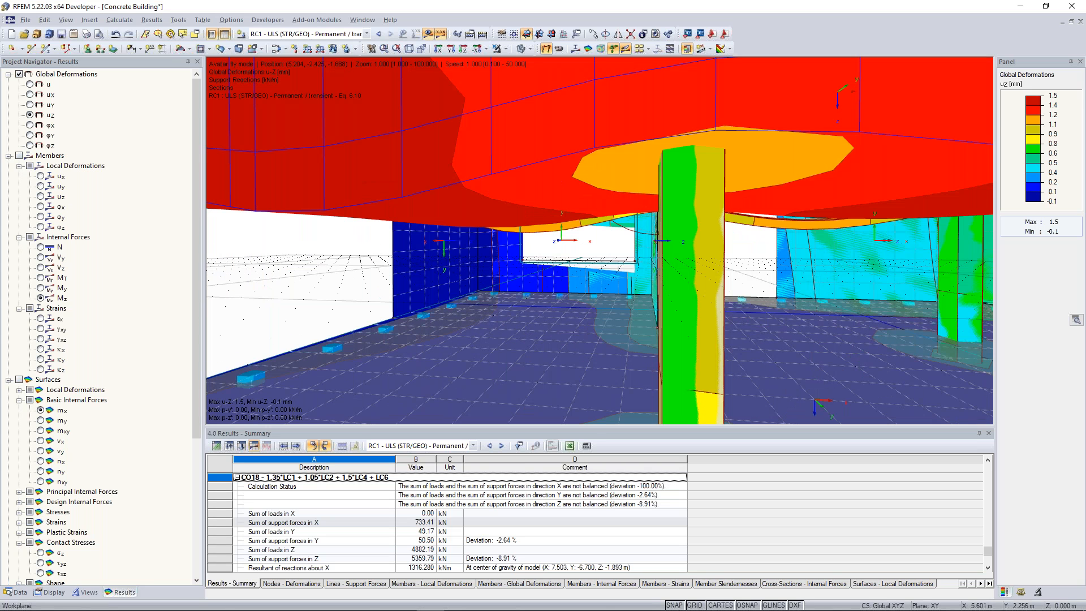
key(w)
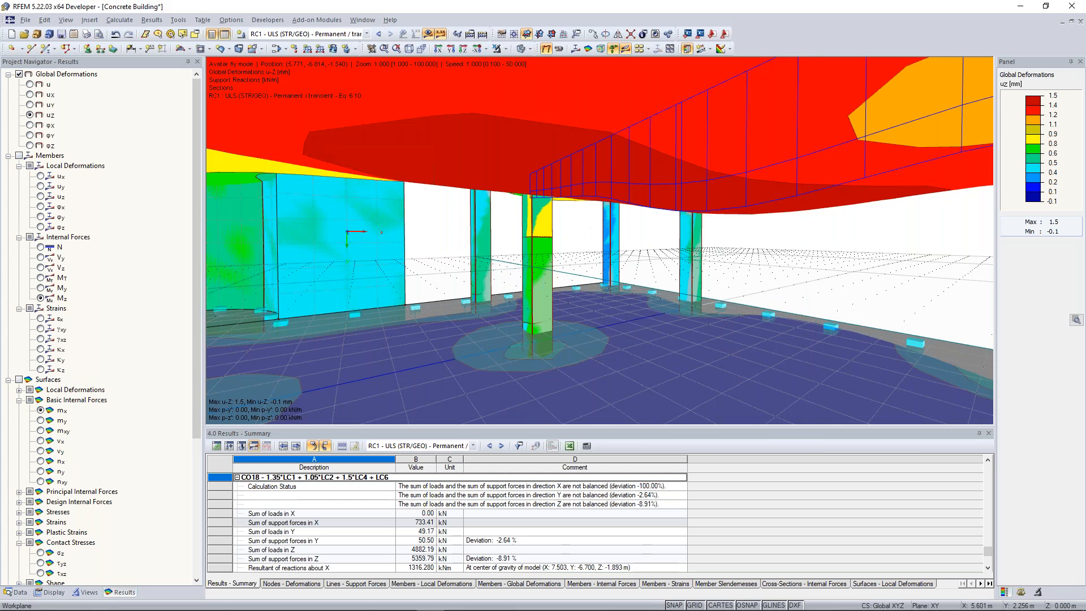
Step: Vary the flying speed while moving through the interior and above the roof slab, and leave fly mode
key(Up)
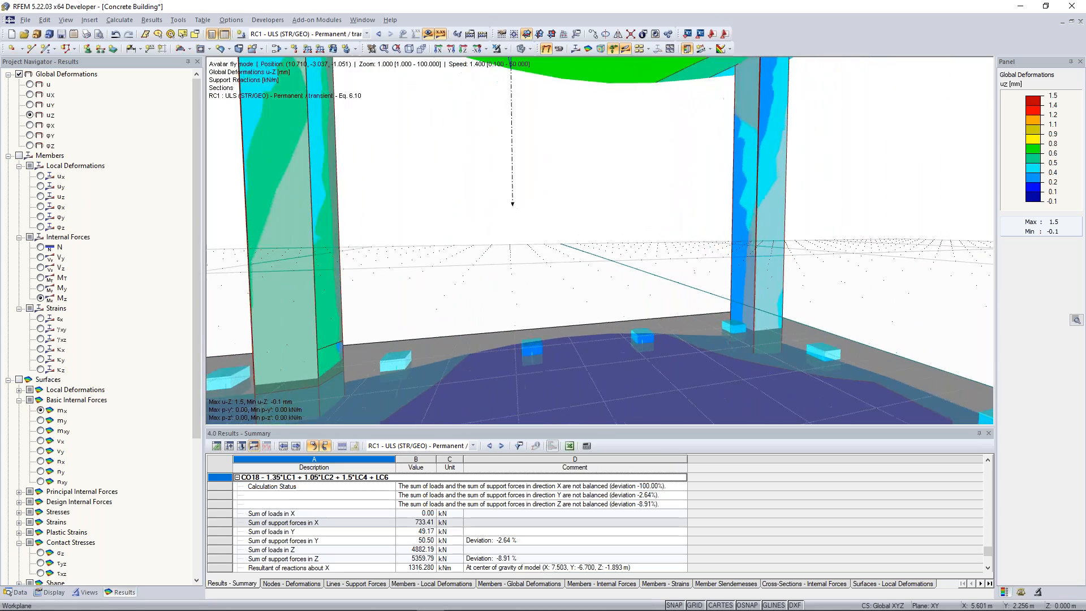
key(Down)
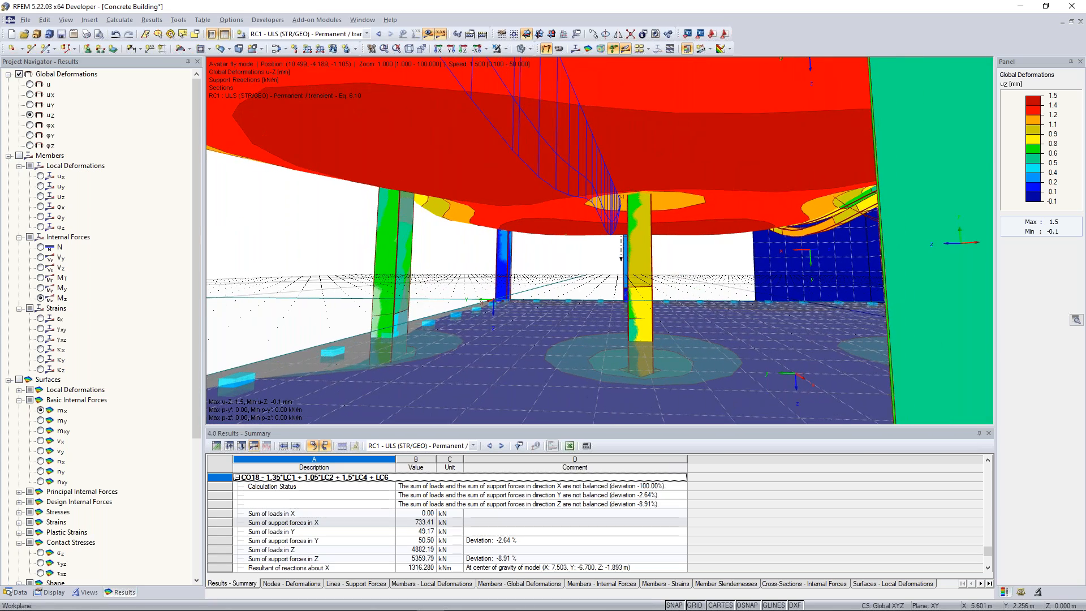
key(Down)
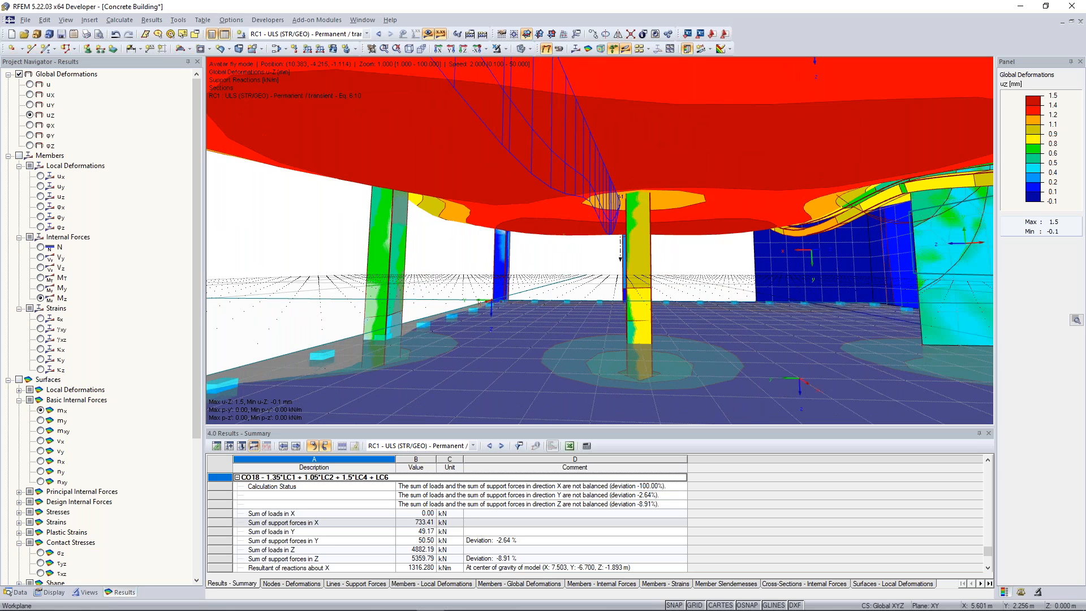
key(Up)
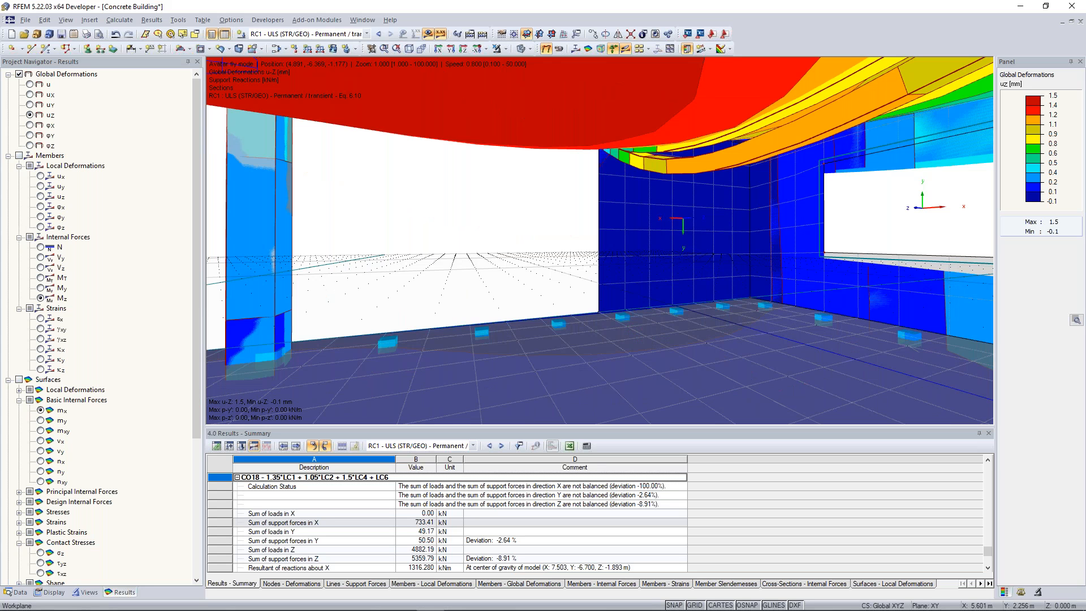
key(Up)
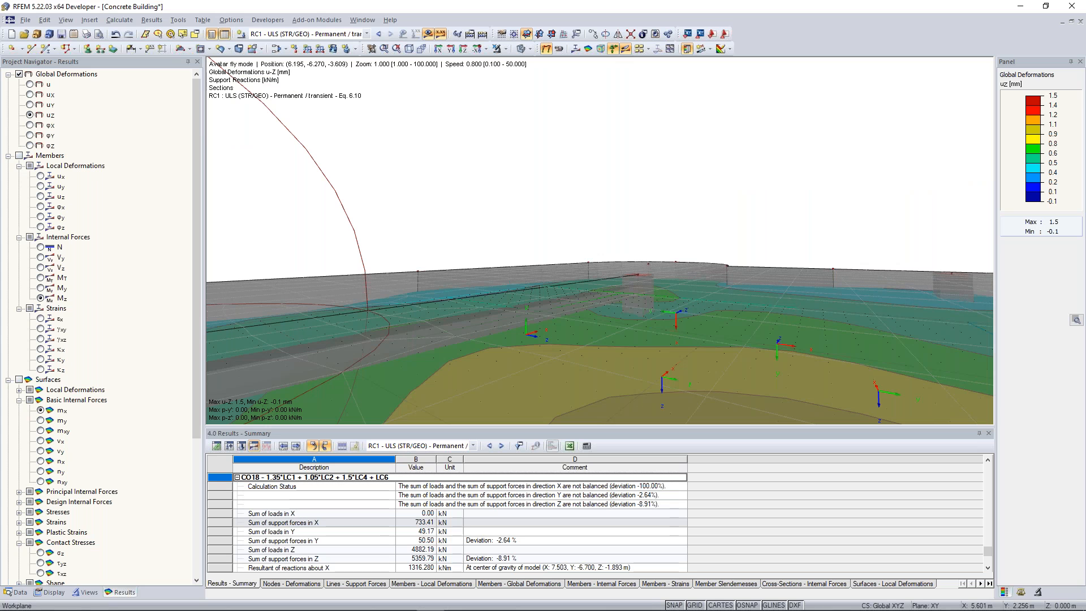
key(Escape)
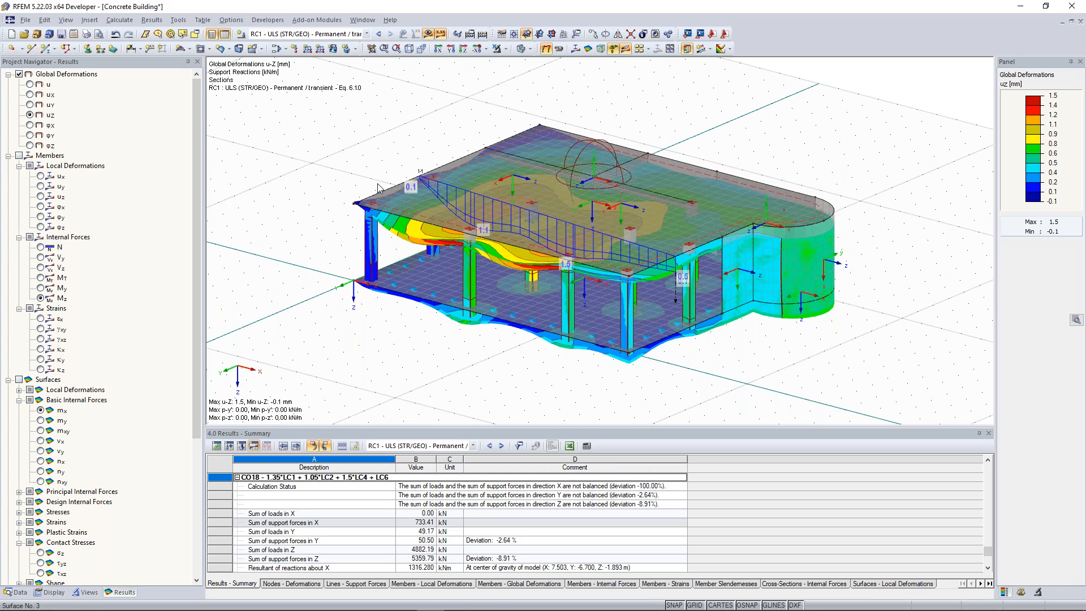
ctrl+middle_drag(378, 198, 372, 201)
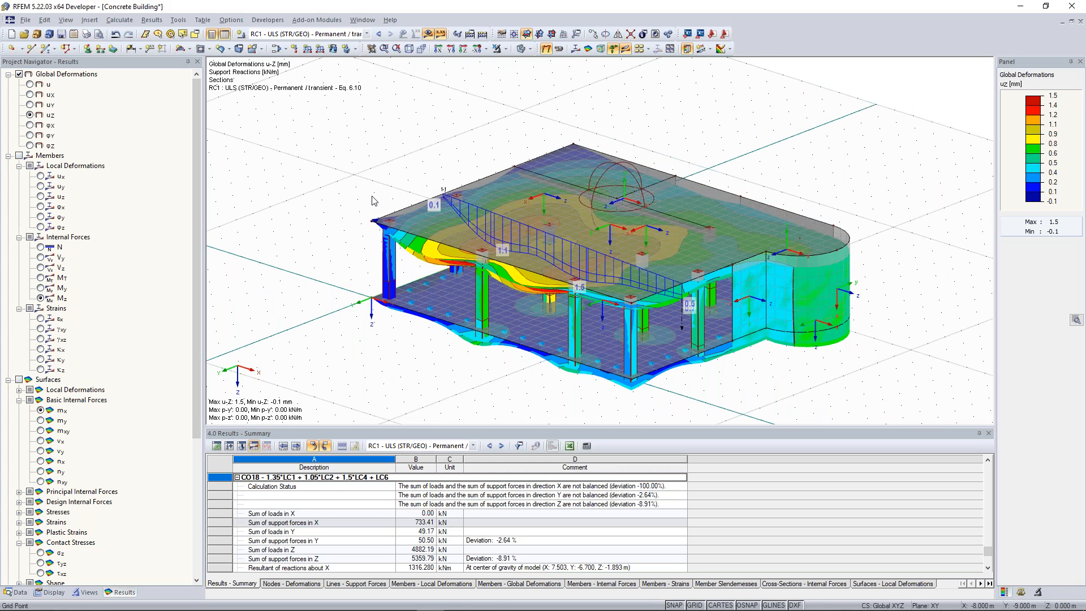
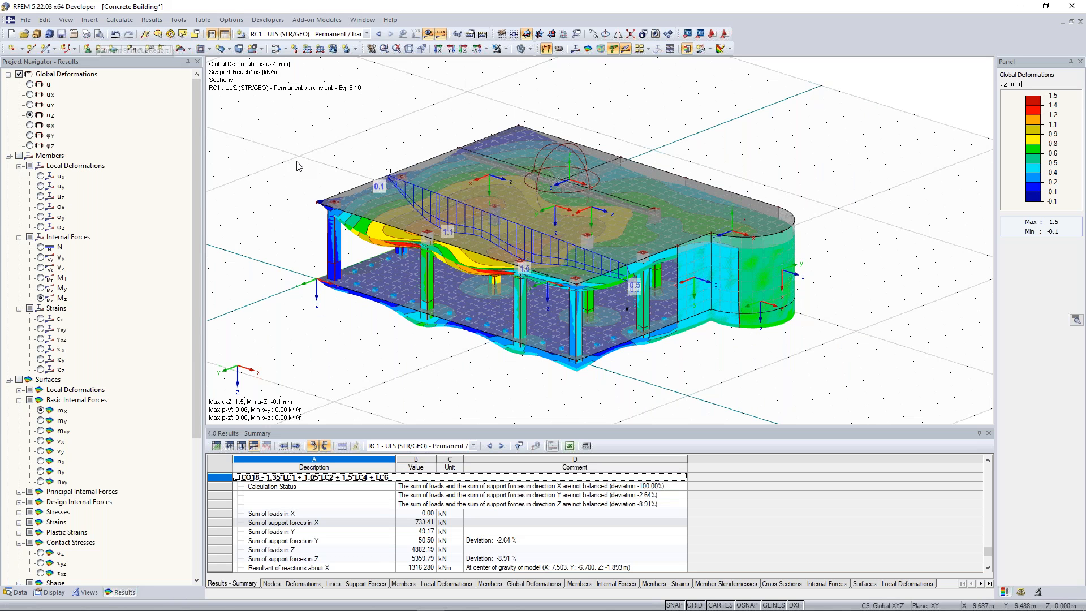
Step: Activate the visibilities to show only the members with cross-section 1 - Rectangle 350/350
click(18, 593)
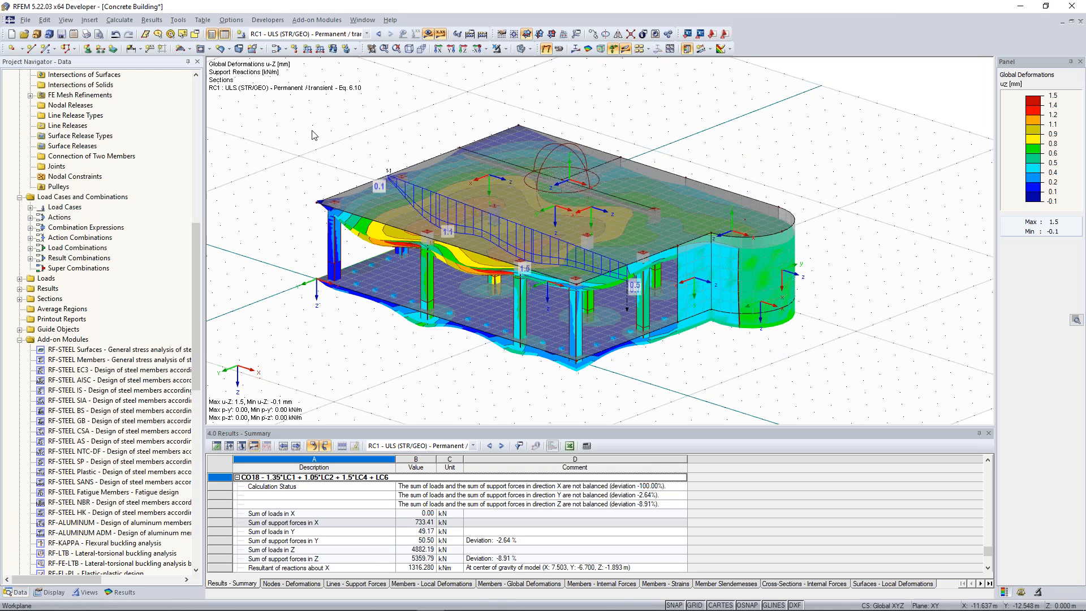
ctrl+middle_drag(299, 124, 355, 138)
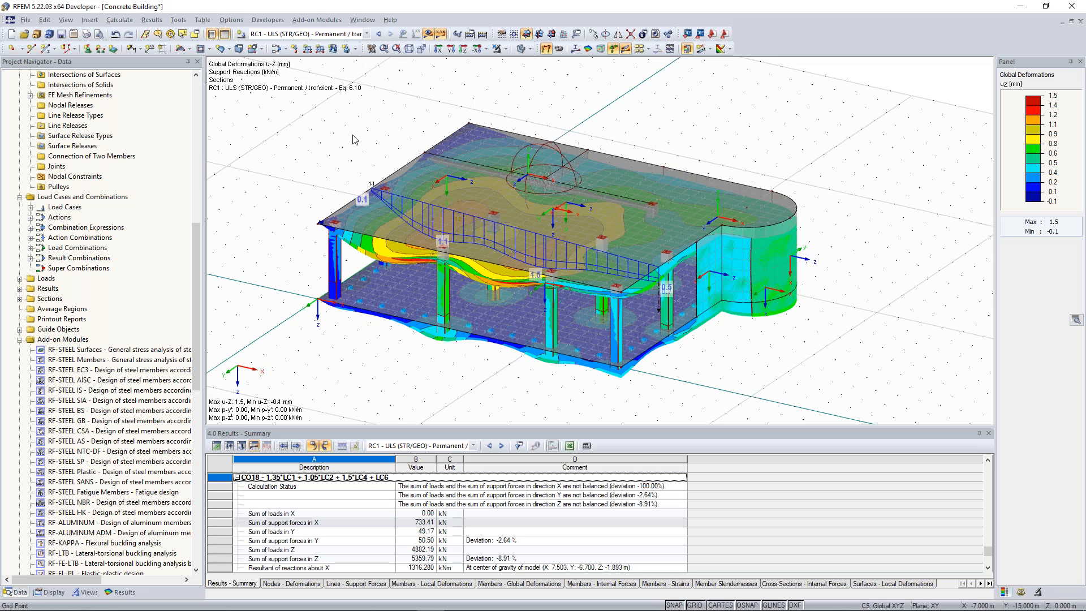
ctrl+middle_drag(337, 150, 303, 120)
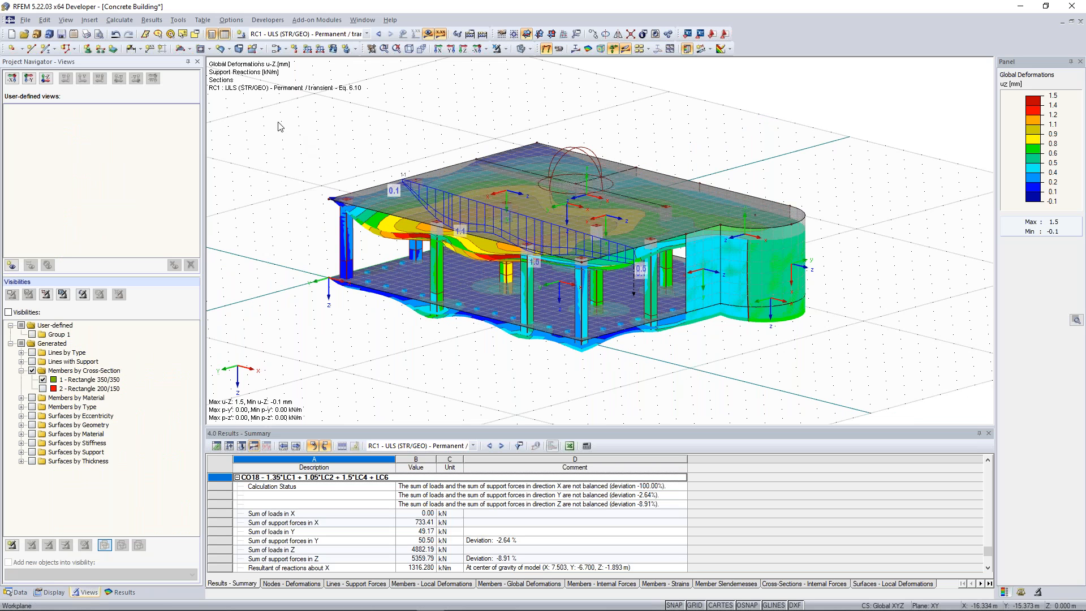
drag(278, 125, 645, 340)
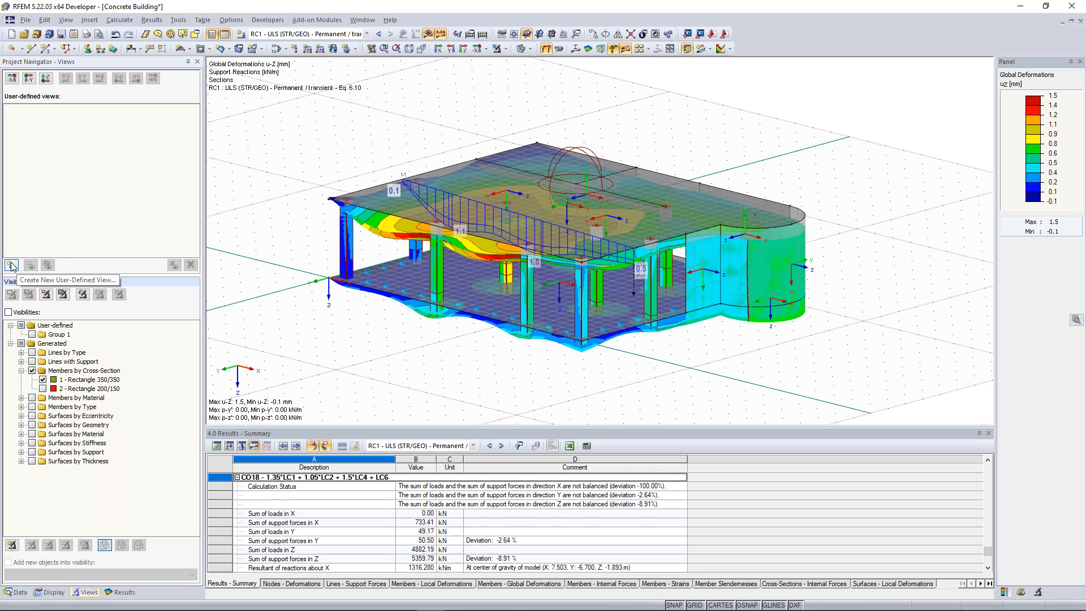
click(43, 379)
click(43, 380)
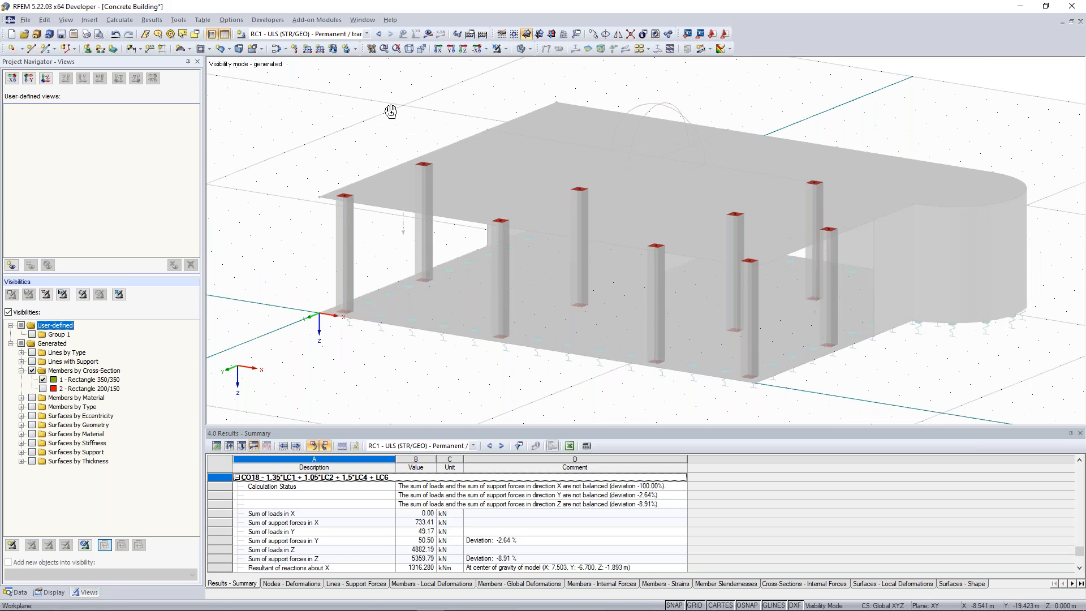
Step: Save the current column display as a user-defined view named Columns
click(11, 264)
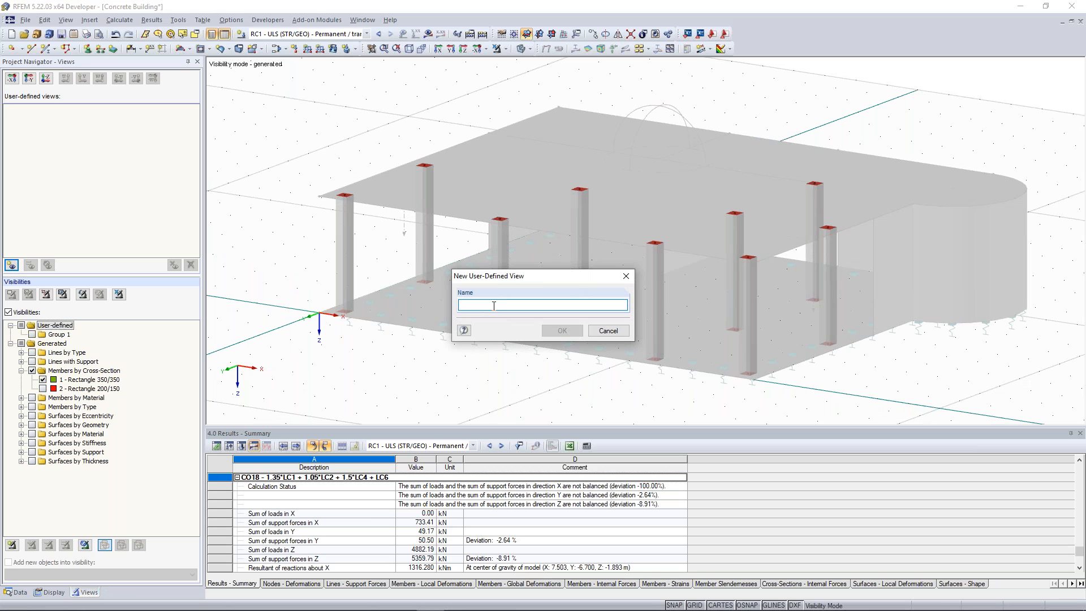
text(Columns)
click(575, 333)
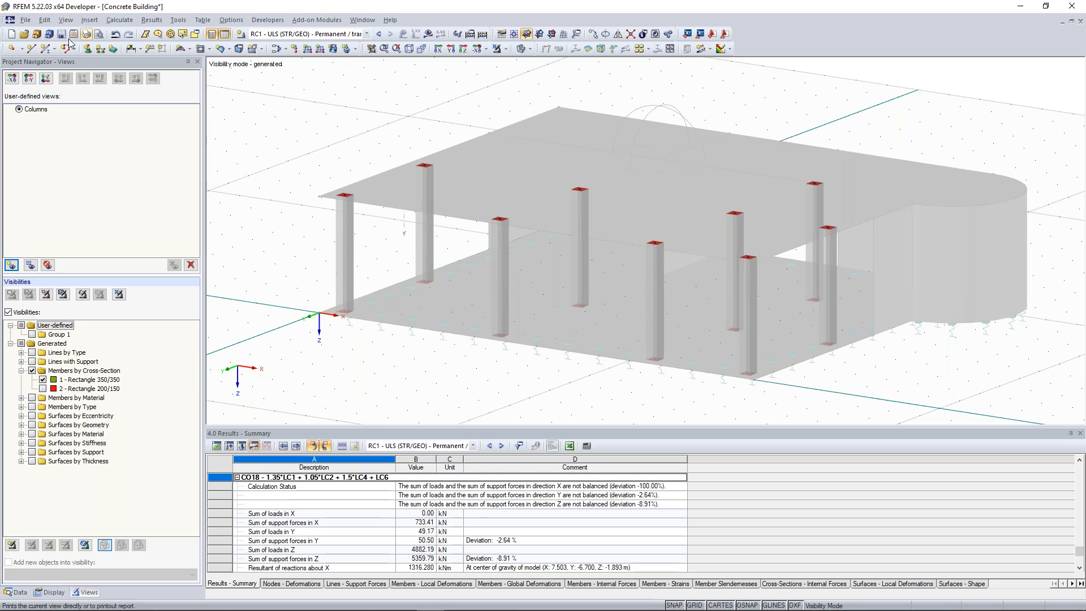
Step: Remove the Rectangle 350/350 members from the visibility and show the surfaces with 200 mm thickness instead
click(42, 380)
click(43, 379)
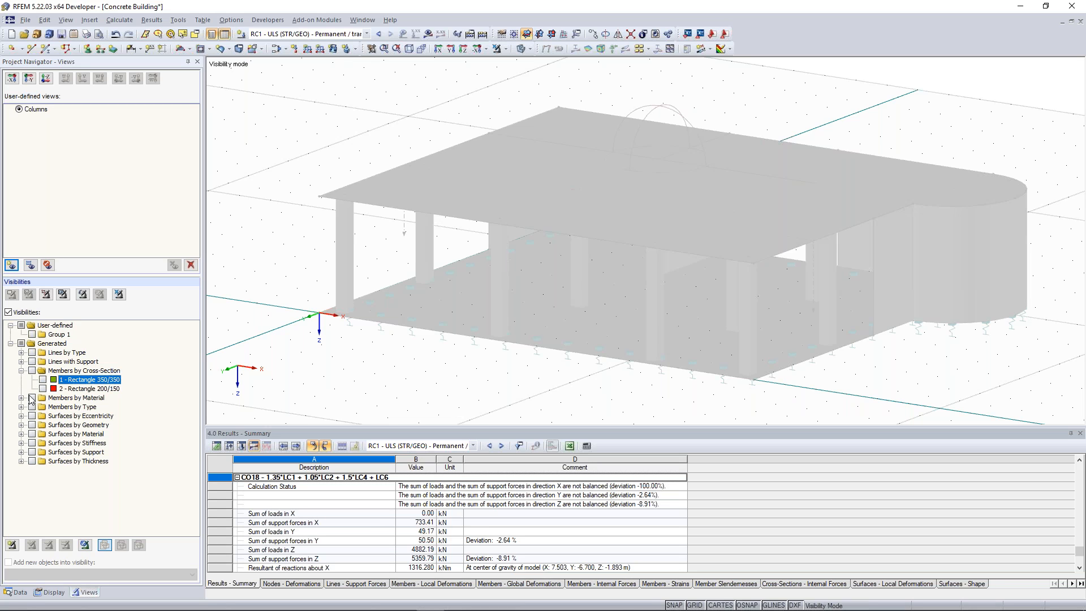
click(21, 443)
click(21, 443)
click(21, 460)
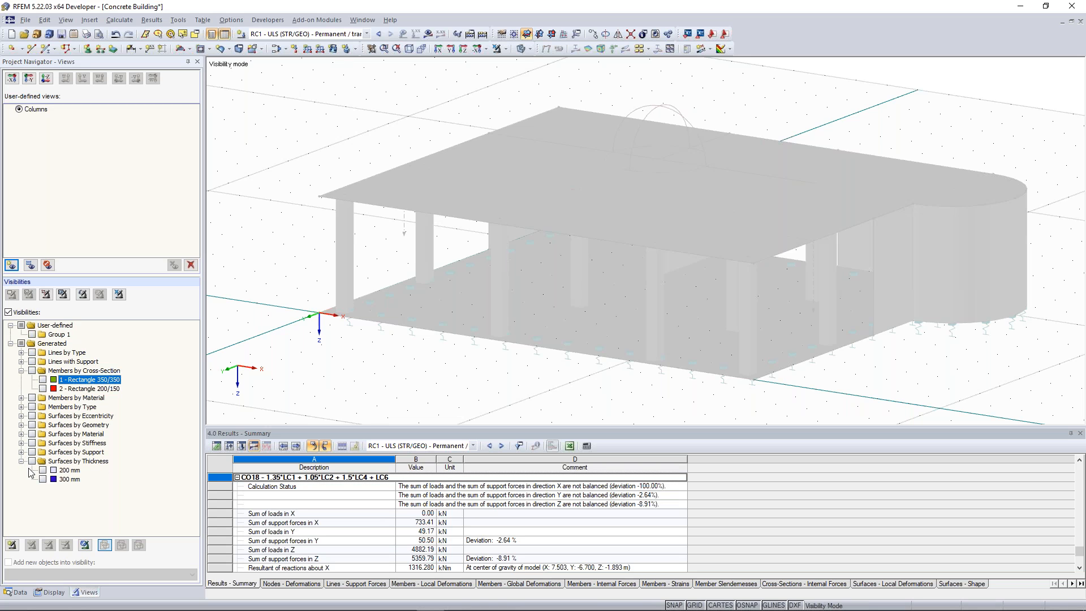
click(42, 470)
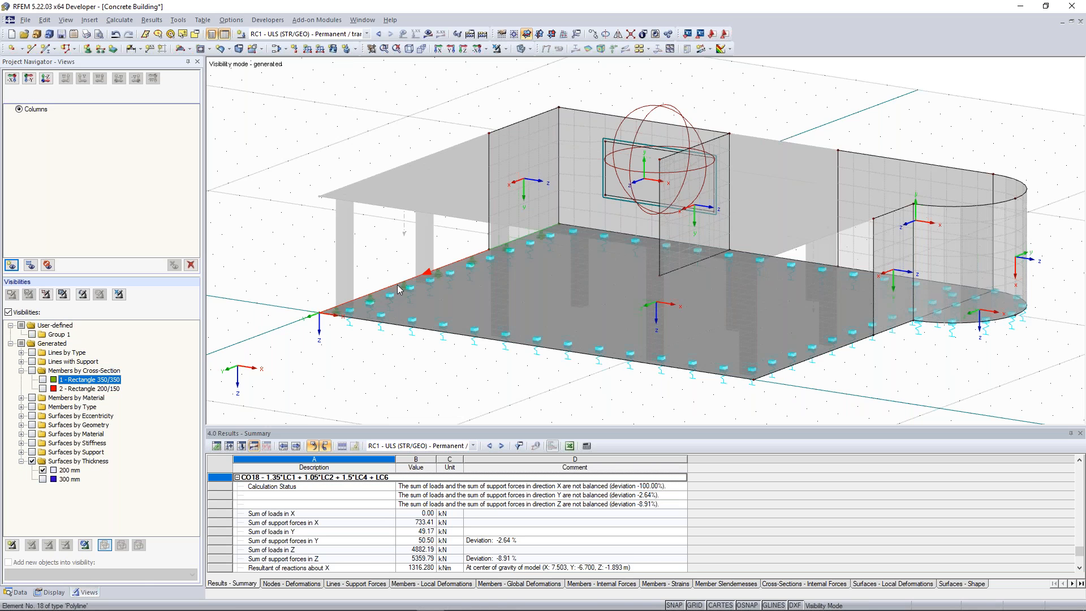
Step: Isolate the rectangular and rounded base slab surfaces and save the display as a user-defined view named Bottom Slab
ctrl+middle_drag(391, 294, 520, 304)
click(521, 305)
ctrl+middle_drag(789, 239, 886, 314)
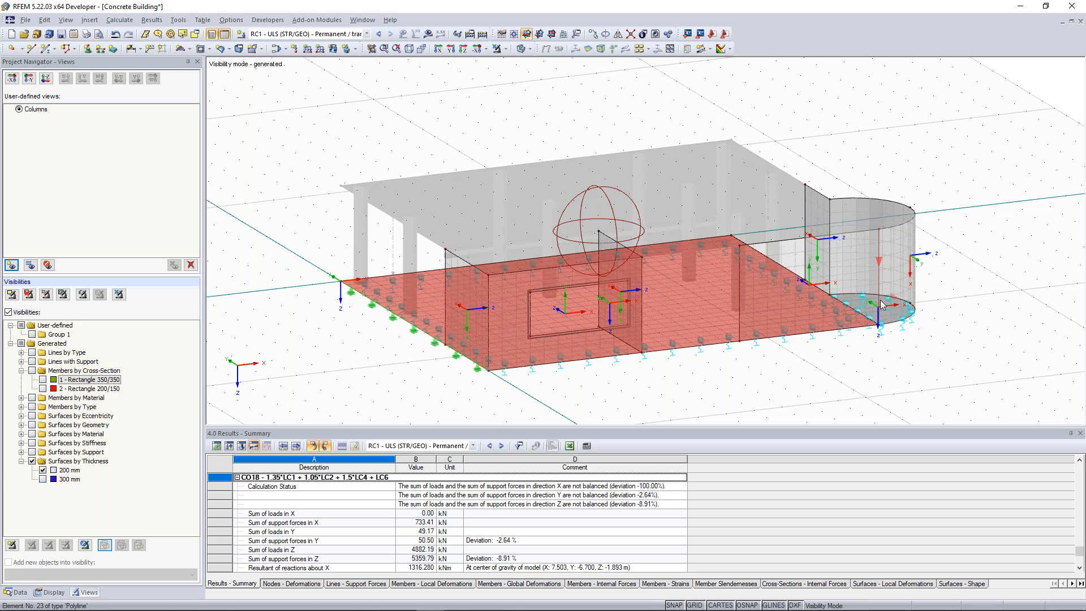
click(520, 49)
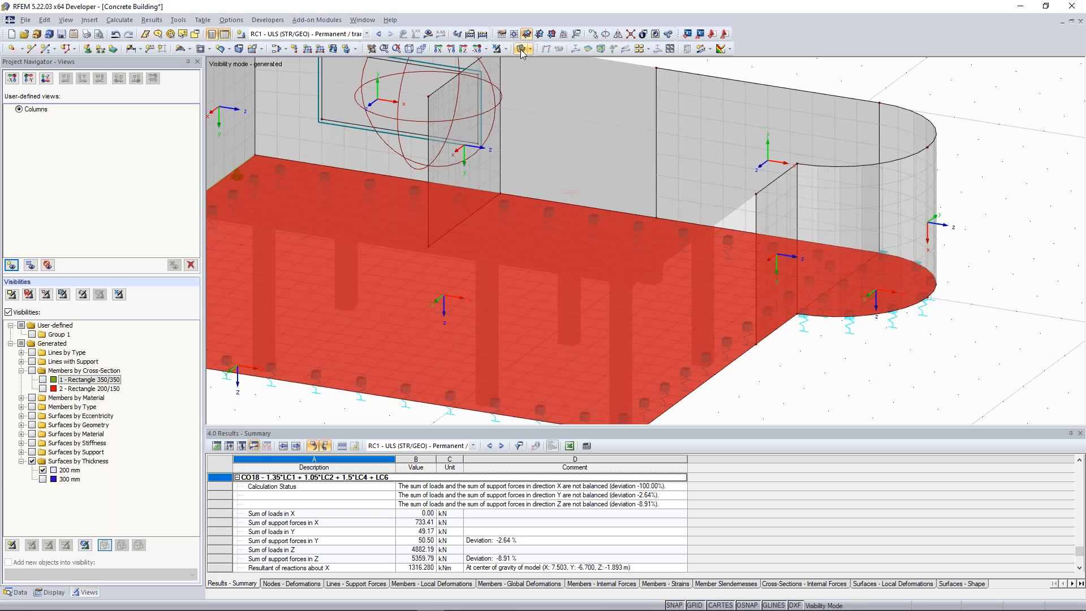
click(520, 49)
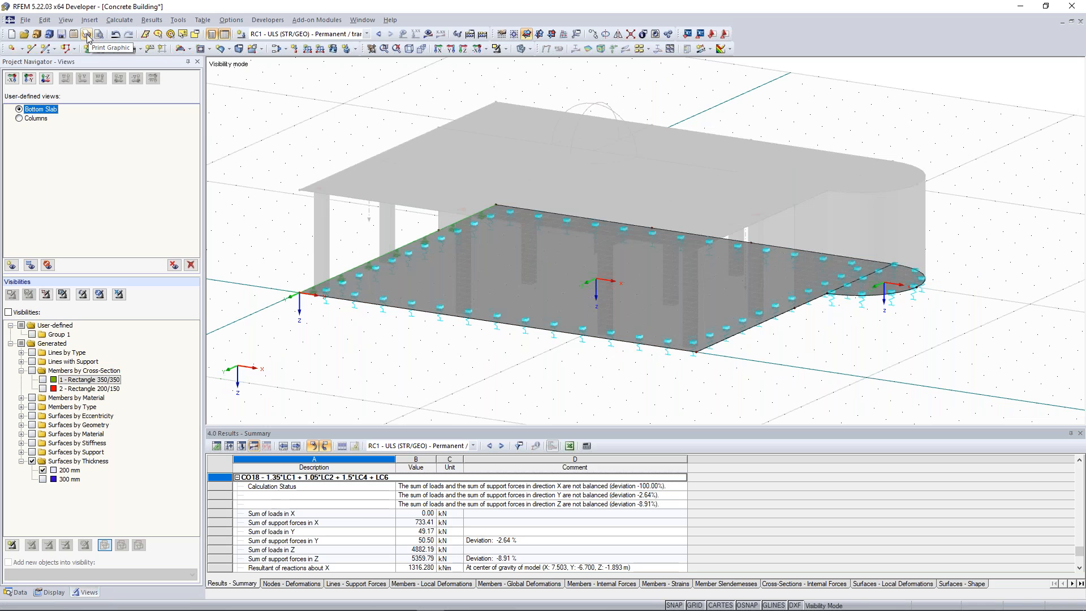
Step: Set up a mass print of graphics to printout report PR1 and turn off perspective for the model's isometric view
click(87, 35)
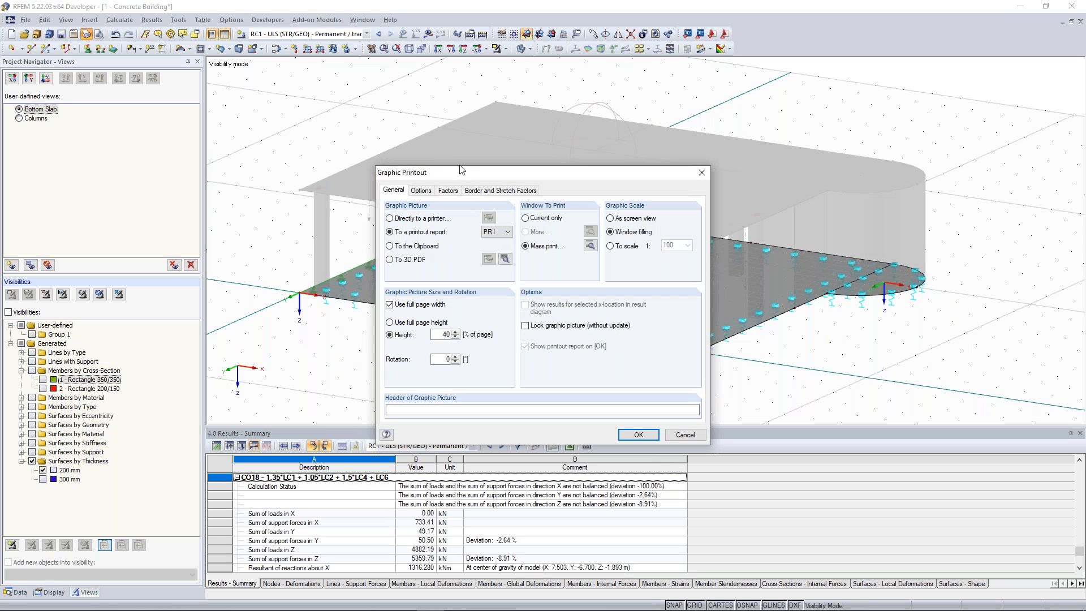
drag(463, 174, 440, 124)
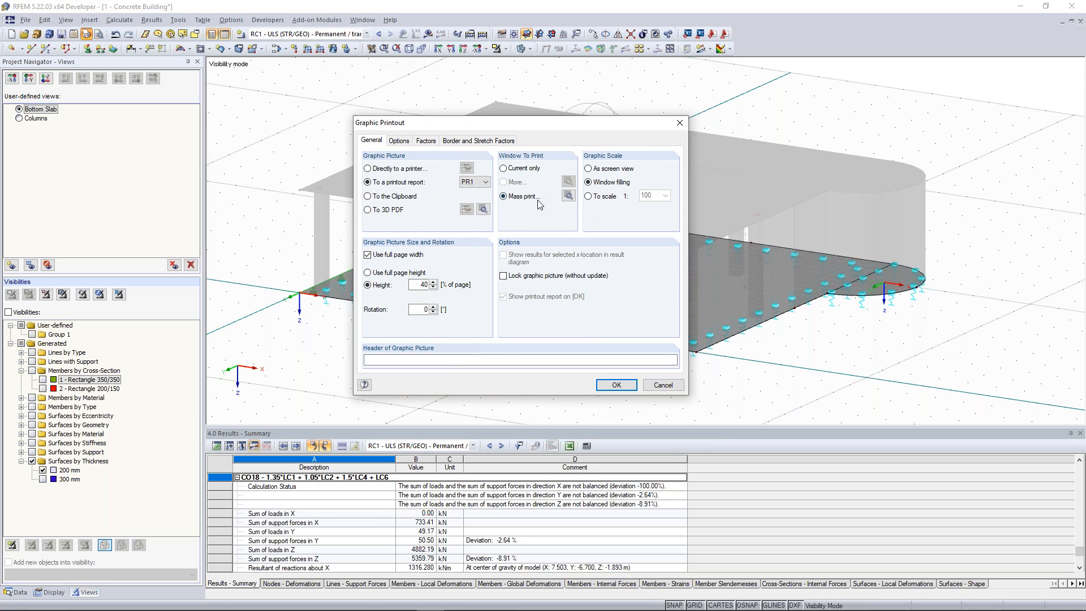
drag(523, 124, 486, 101)
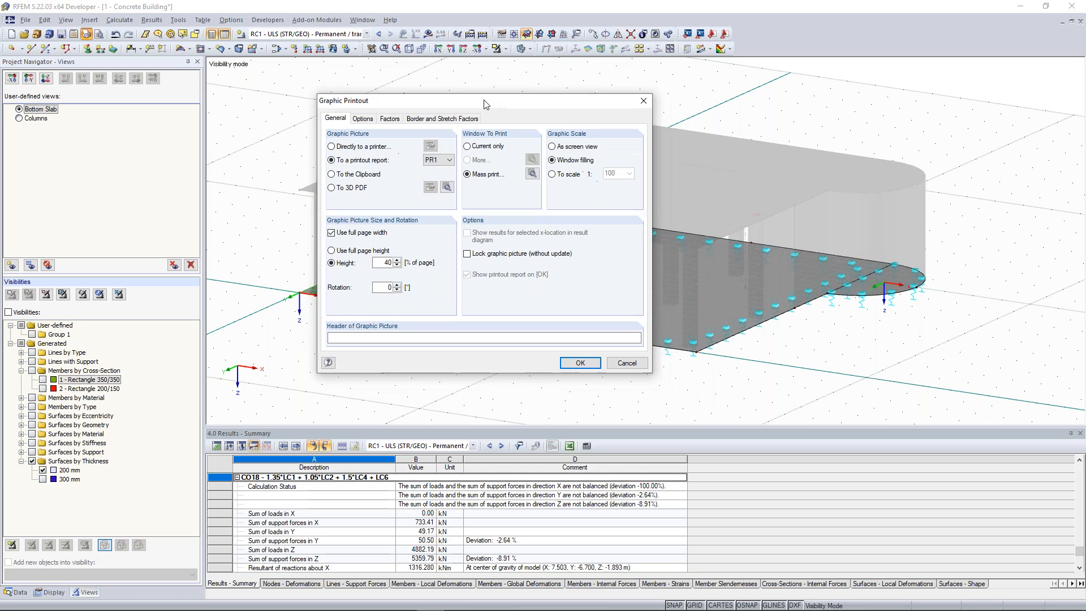
click(531, 174)
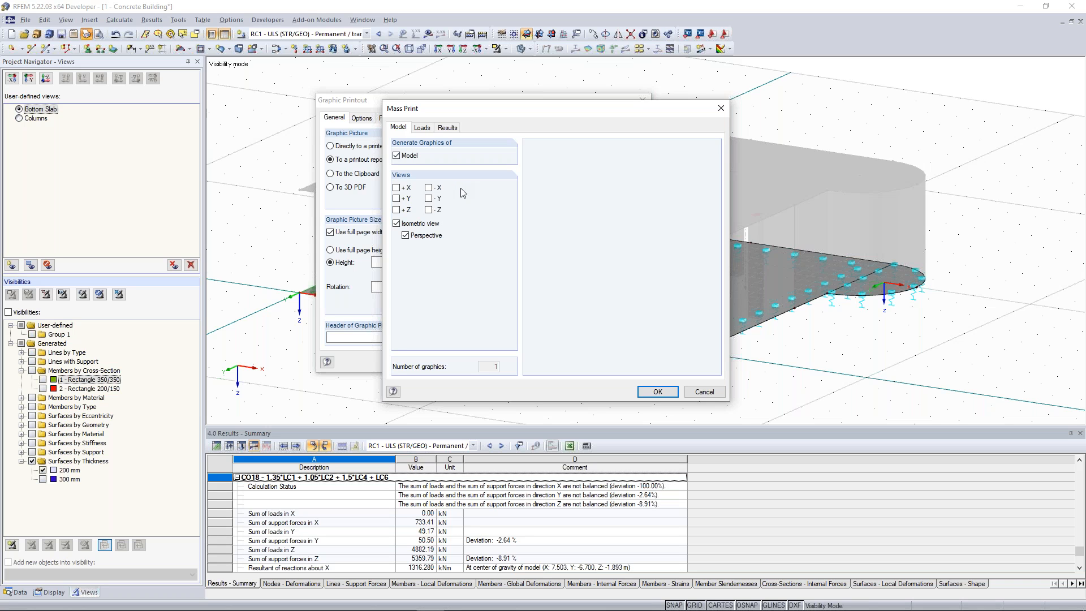
click(404, 236)
Step: Include load graphics for load cases LC1 to LC6 in the mass print, using the defined isometric view without perspective
click(422, 128)
click(396, 211)
click(467, 212)
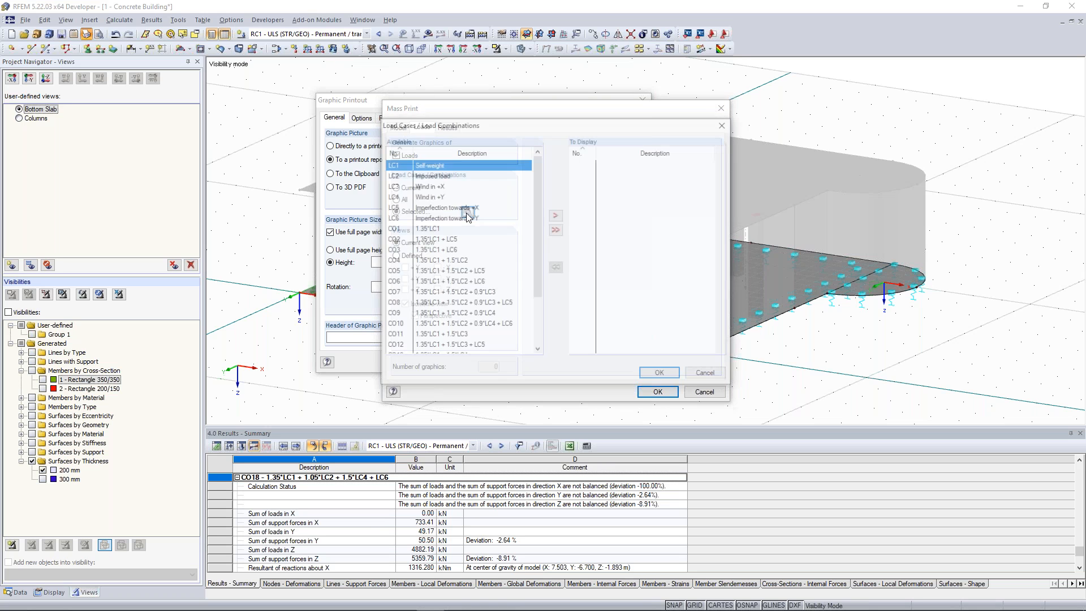
shift+click(462, 217)
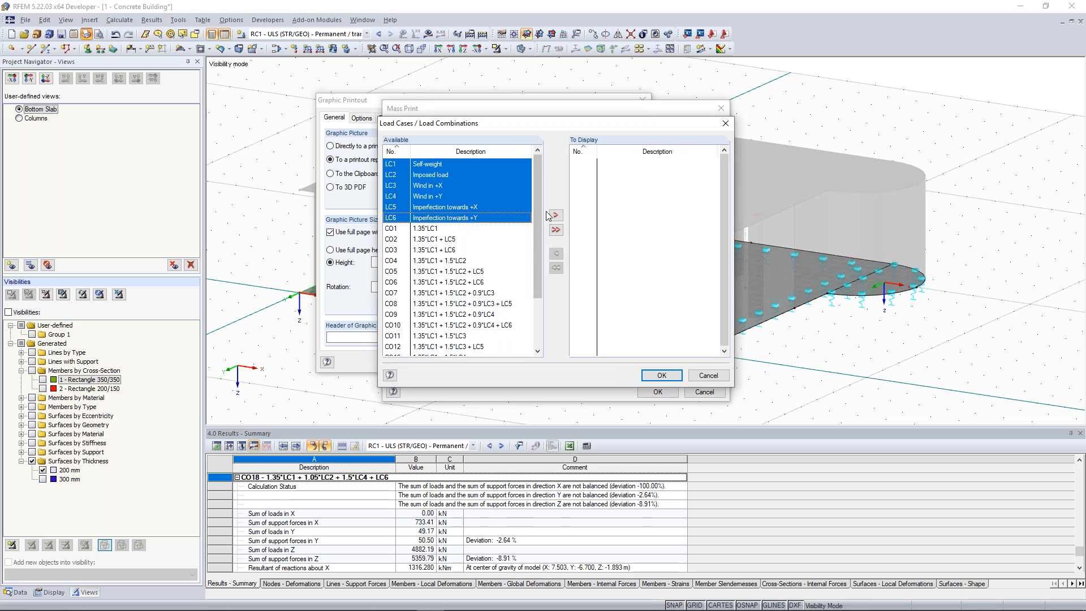
click(555, 215)
click(663, 376)
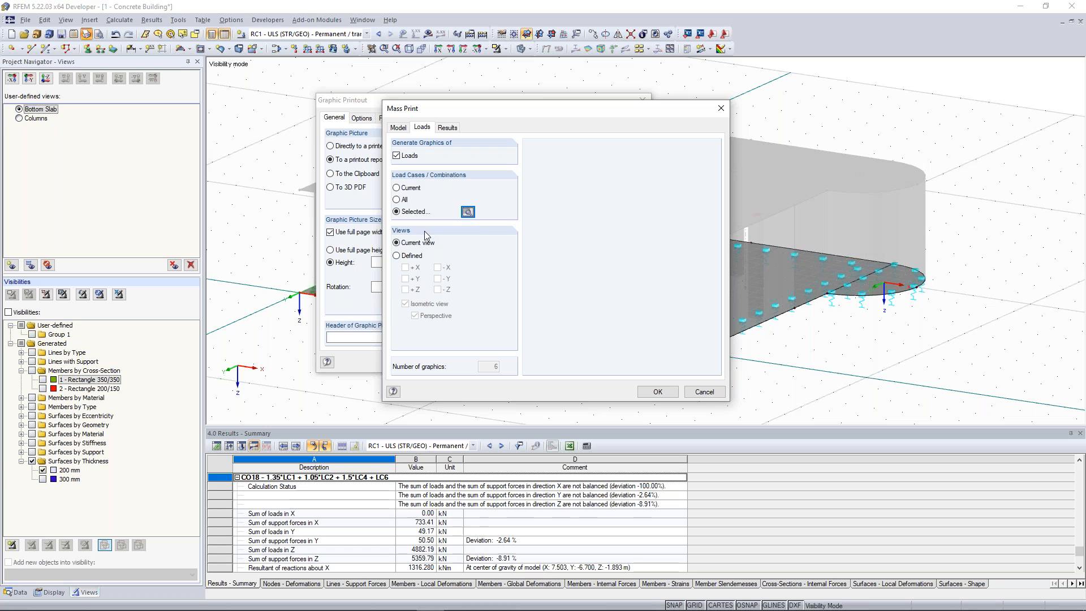
click(399, 256)
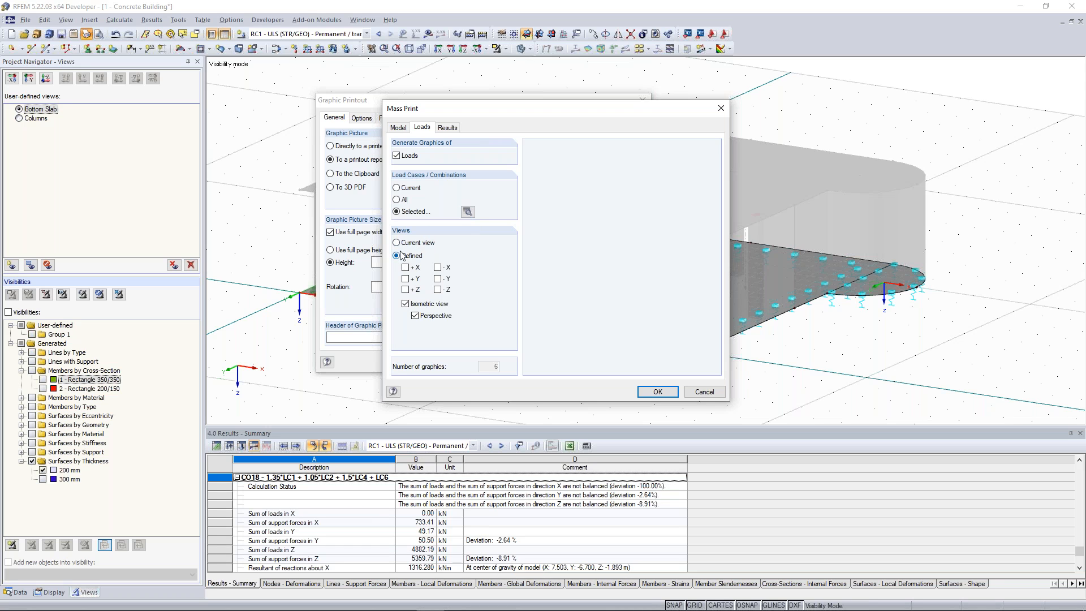
click(416, 317)
Step: Enable result graphics in the mass print and limit them to result combination RC1
click(447, 127)
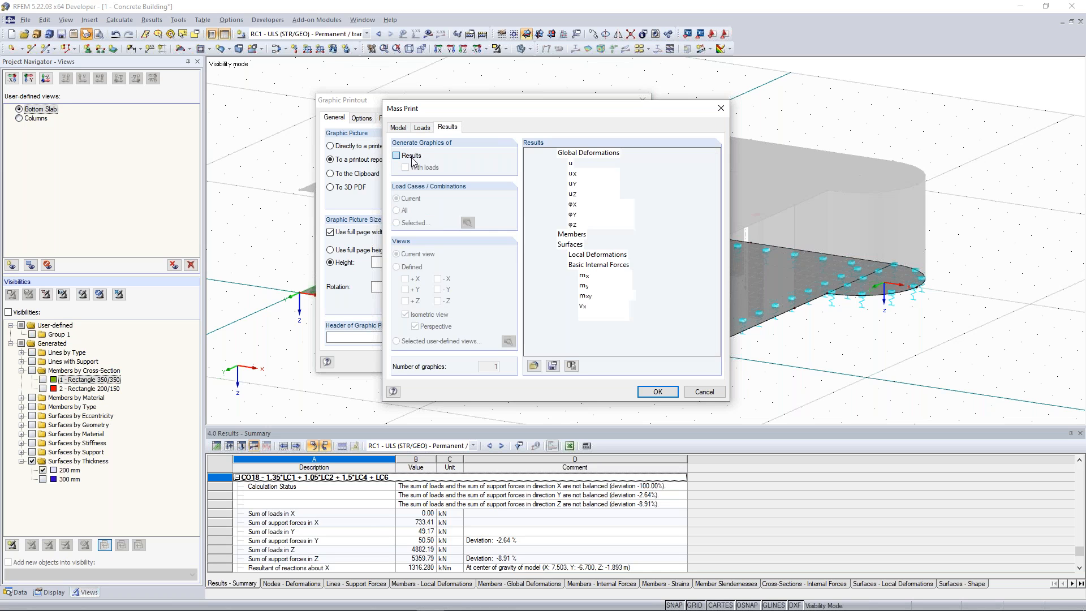
click(411, 155)
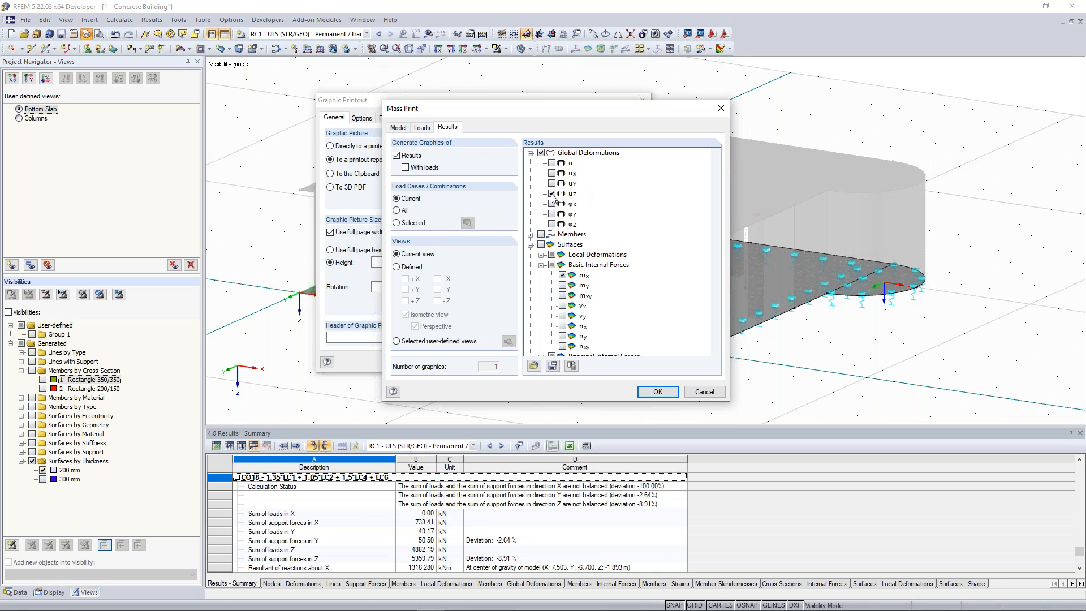
click(399, 222)
click(469, 225)
click(469, 347)
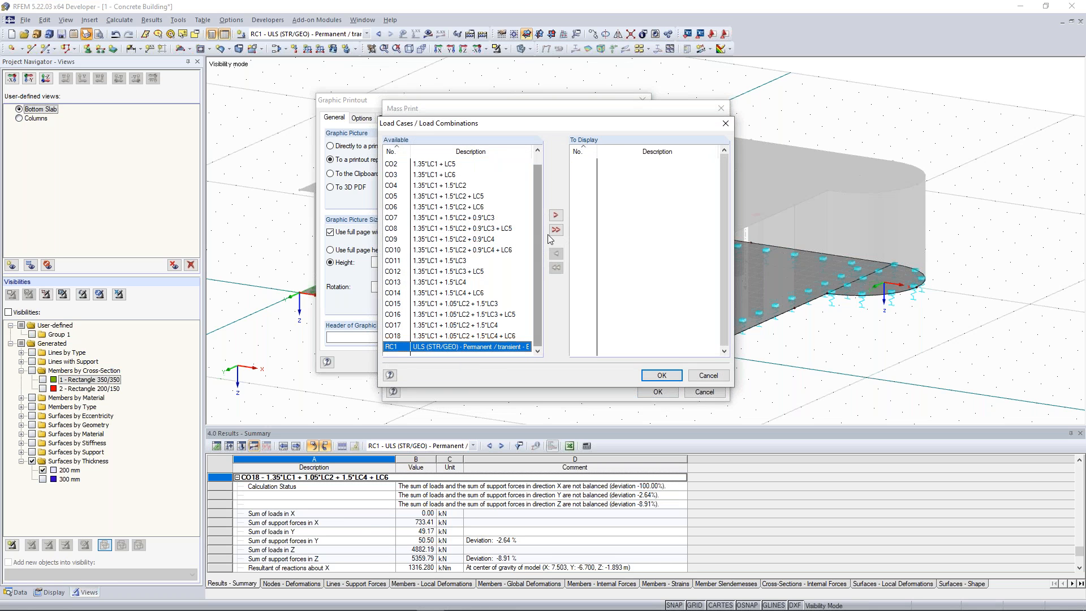
click(555, 215)
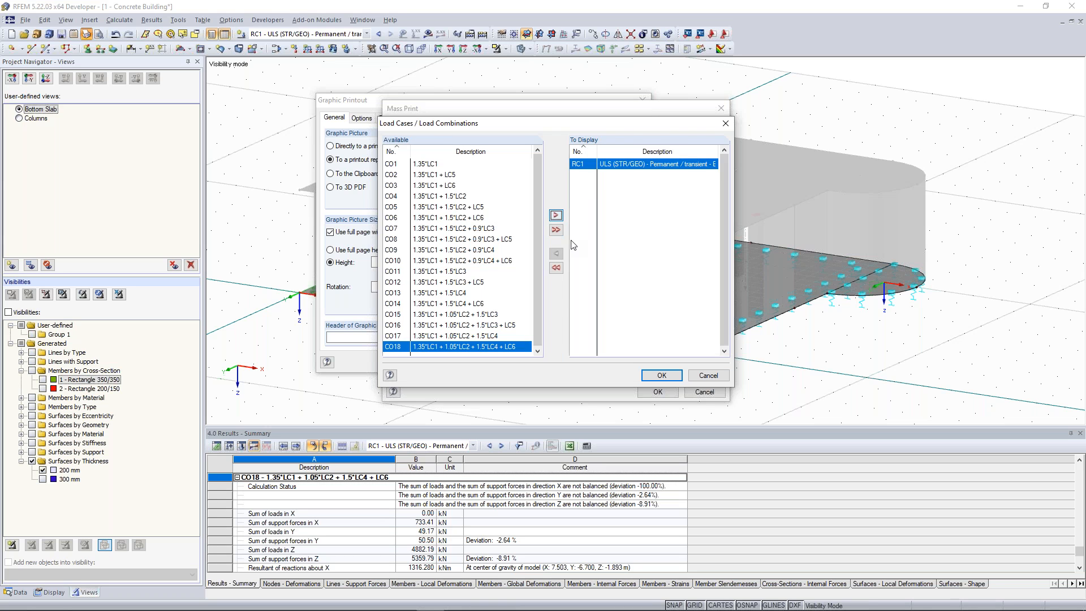
key(Return)
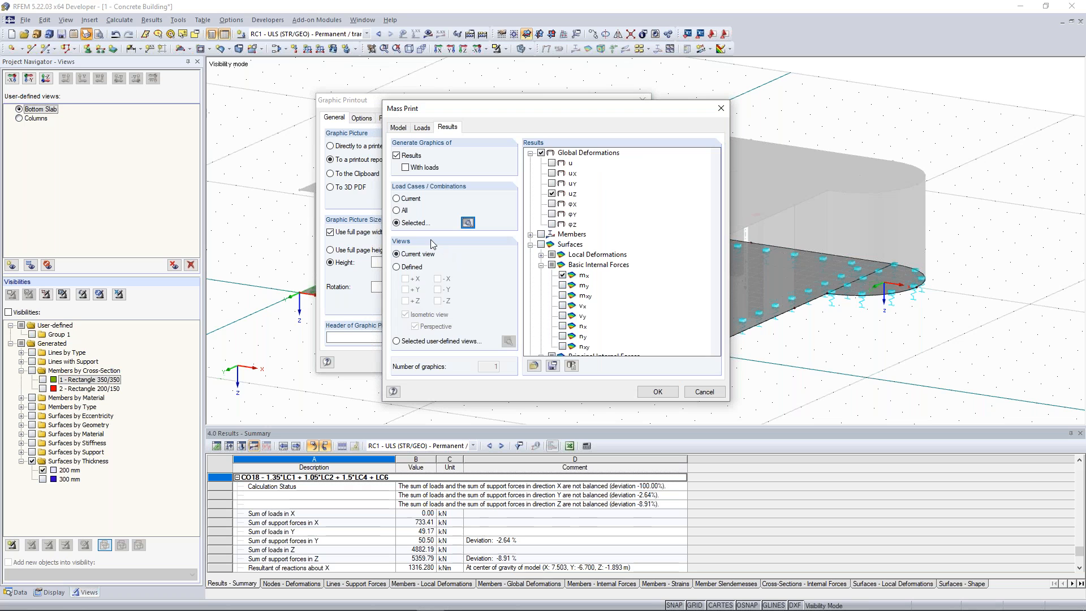
Step: Base the result graphics on the user-defined views Bottom Slab and Columns
click(400, 340)
click(508, 341)
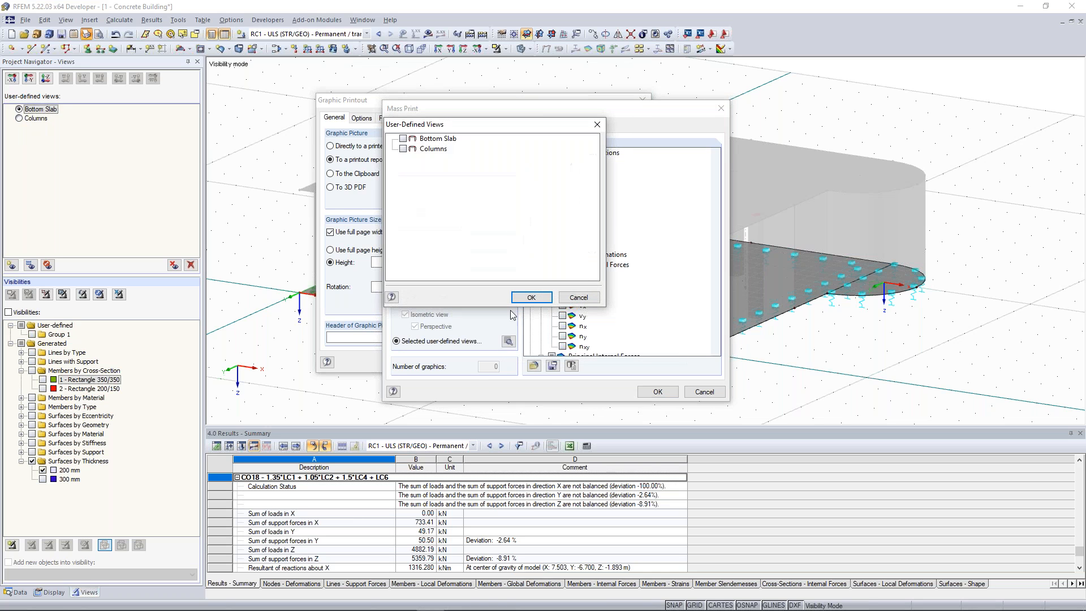
click(403, 139)
click(403, 149)
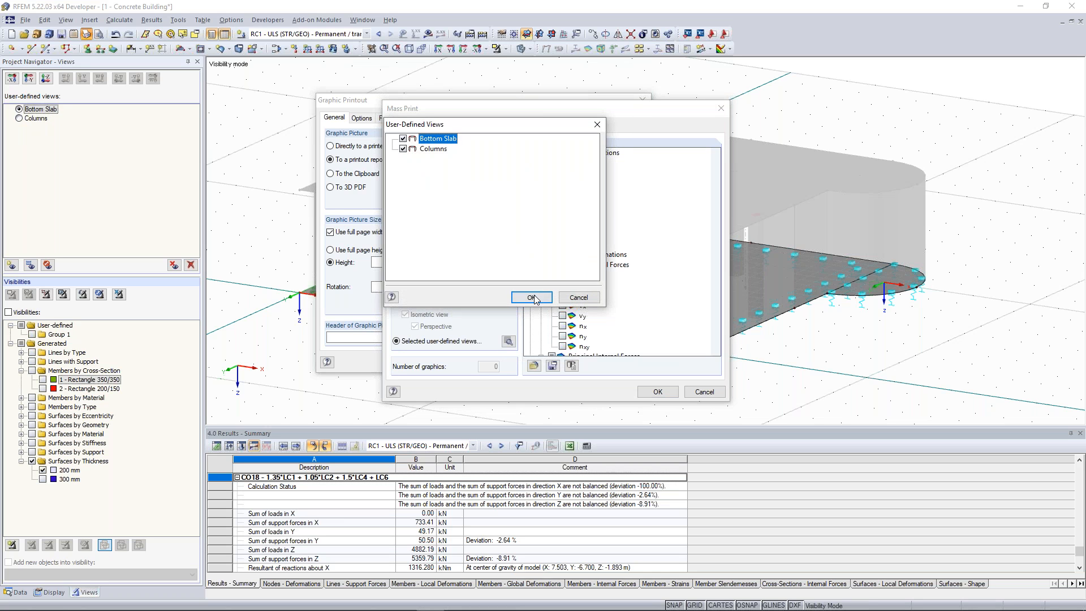
click(531, 297)
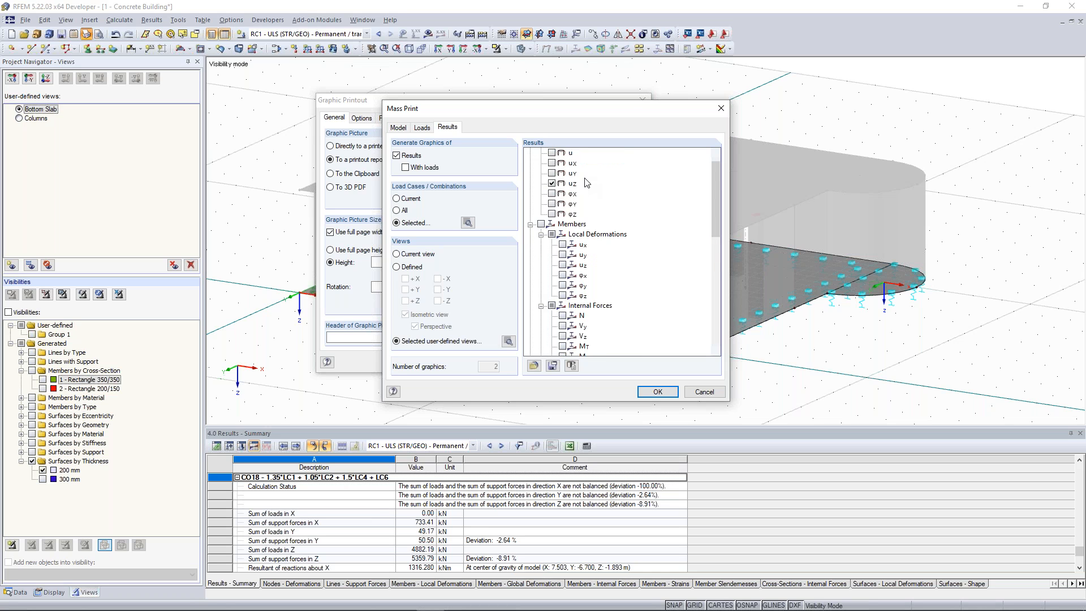
Step: Include the member internal forces N and My in the result graphics
scroll(568, 185, down, 2)
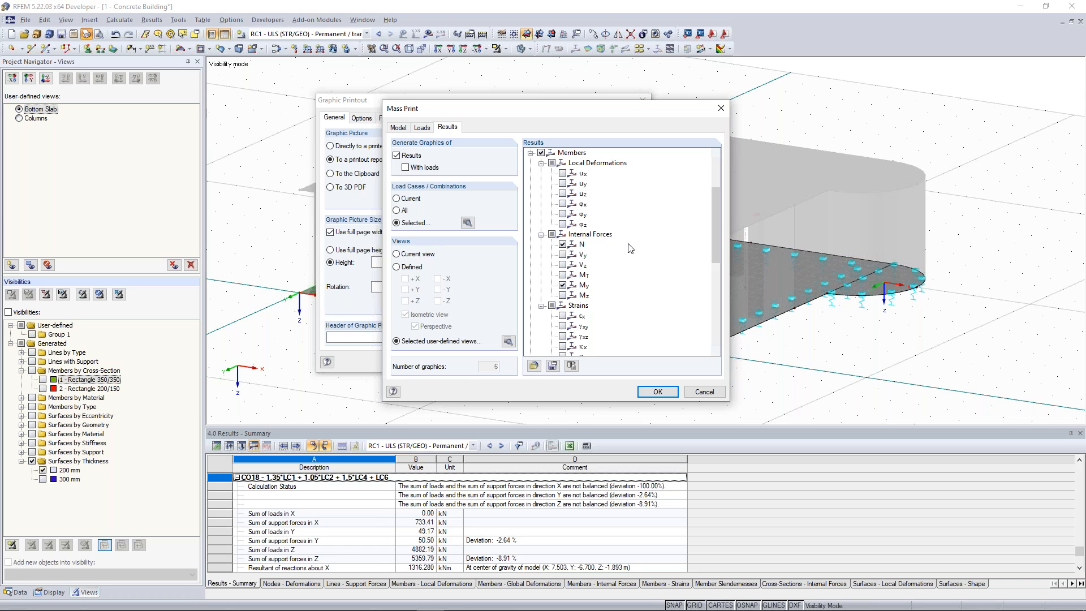
scroll(629, 248, up, 3)
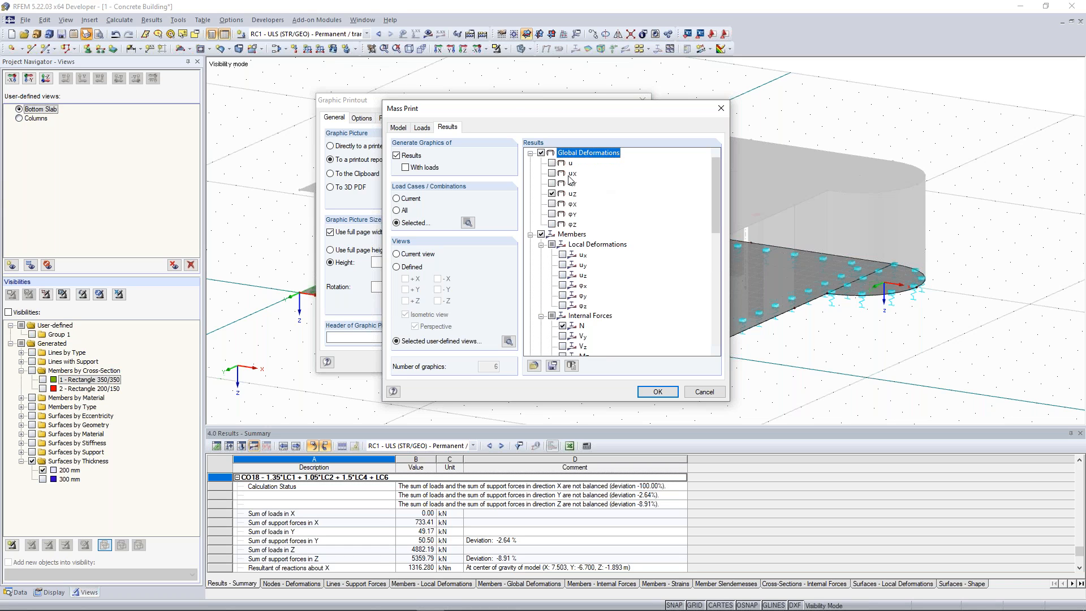
scroll(603, 195, down, 7)
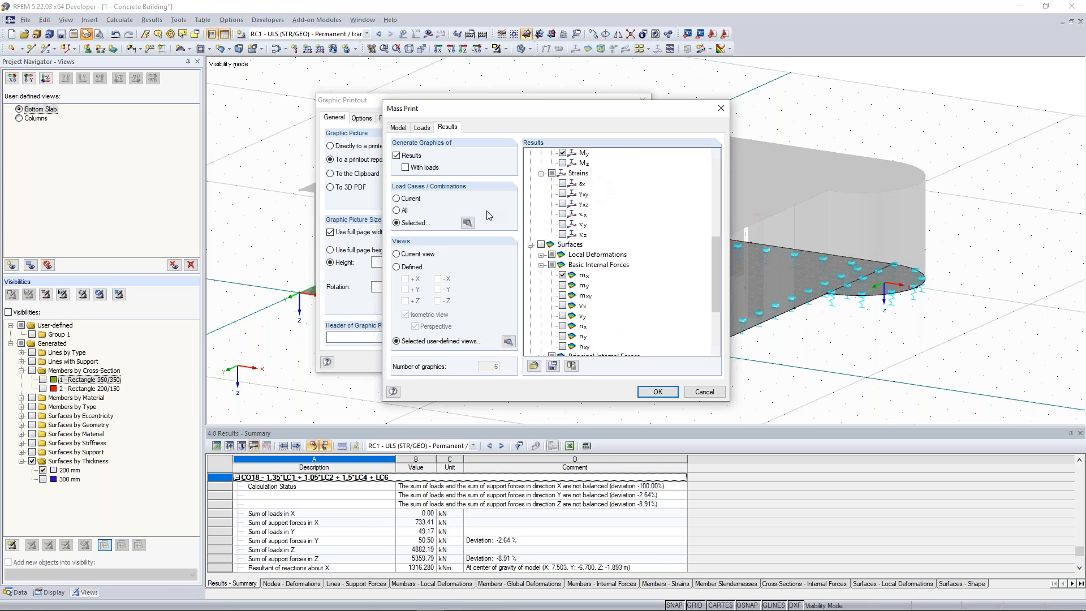
Step: Exclude the surface basic internal force mx from the result graphics and include the surface contact stress σz
drag(490, 111, 560, 102)
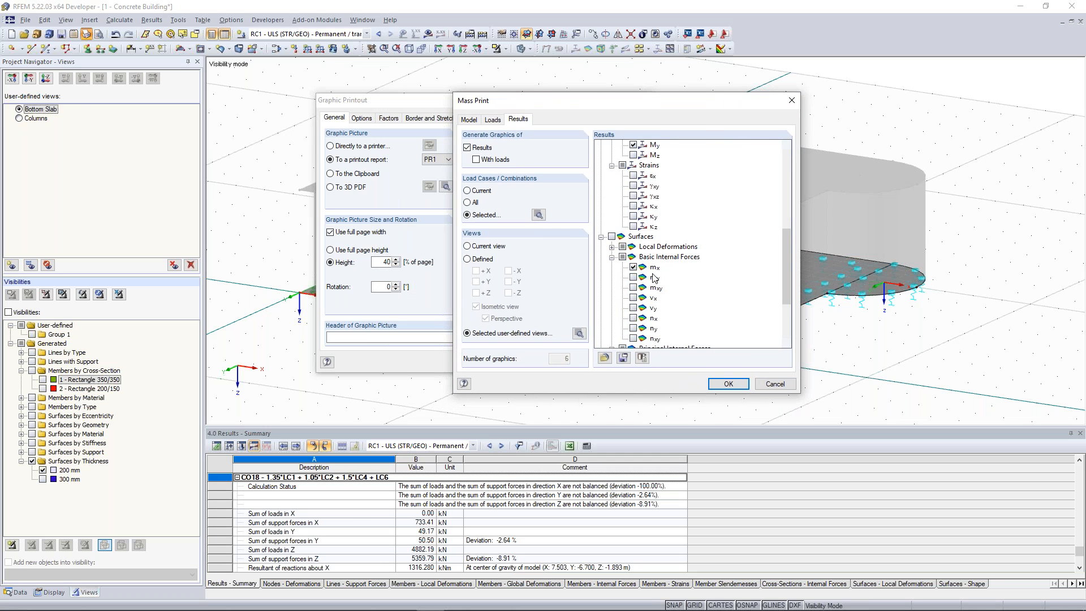
click(634, 267)
scroll(674, 266, down, 3)
click(612, 277)
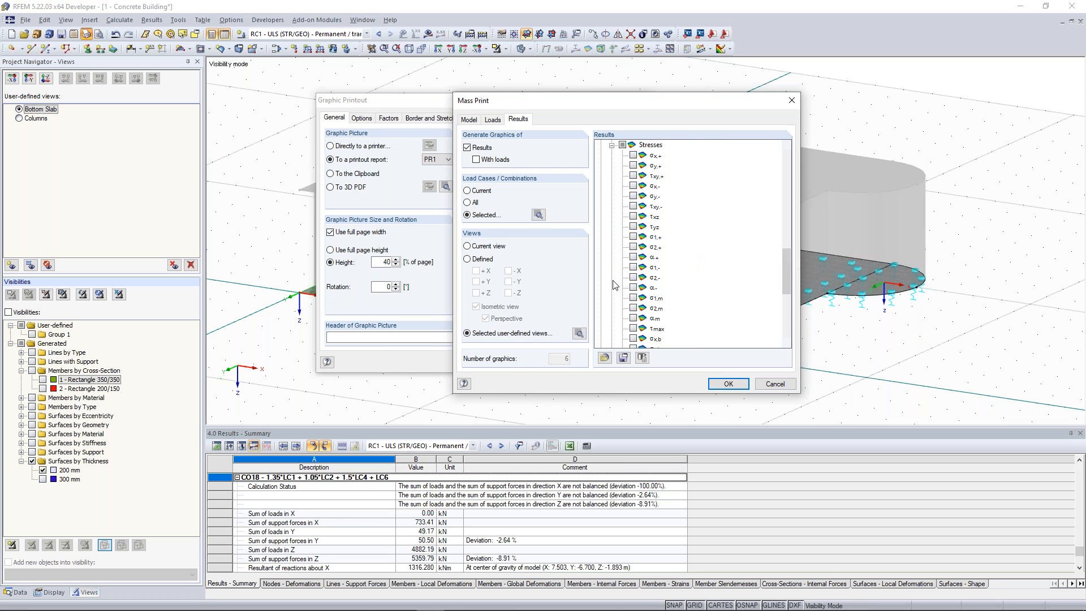
click(612, 145)
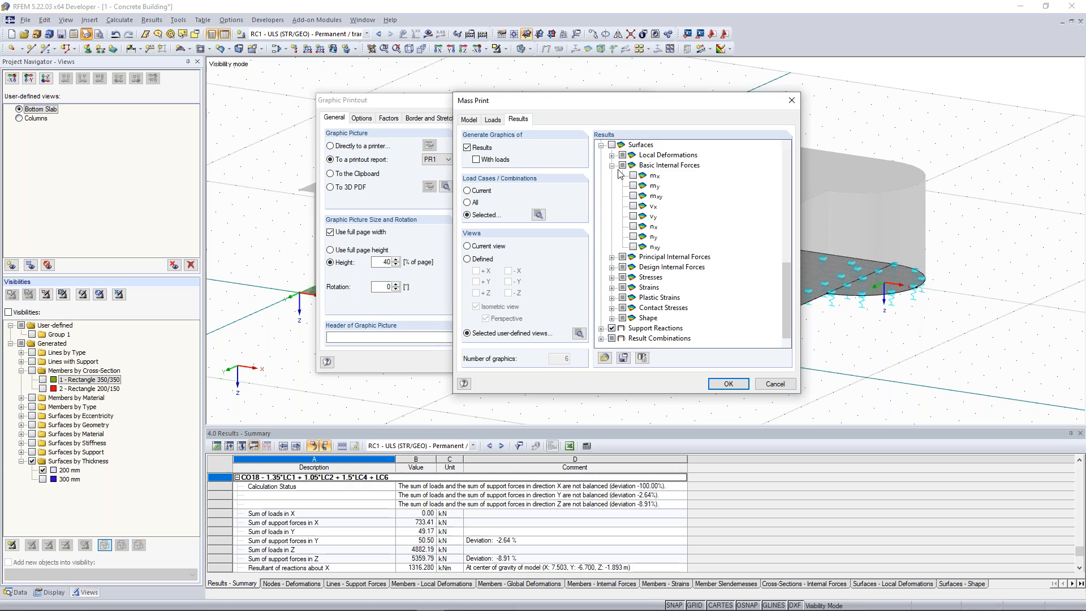
click(612, 308)
scroll(615, 310, down, 1)
click(633, 287)
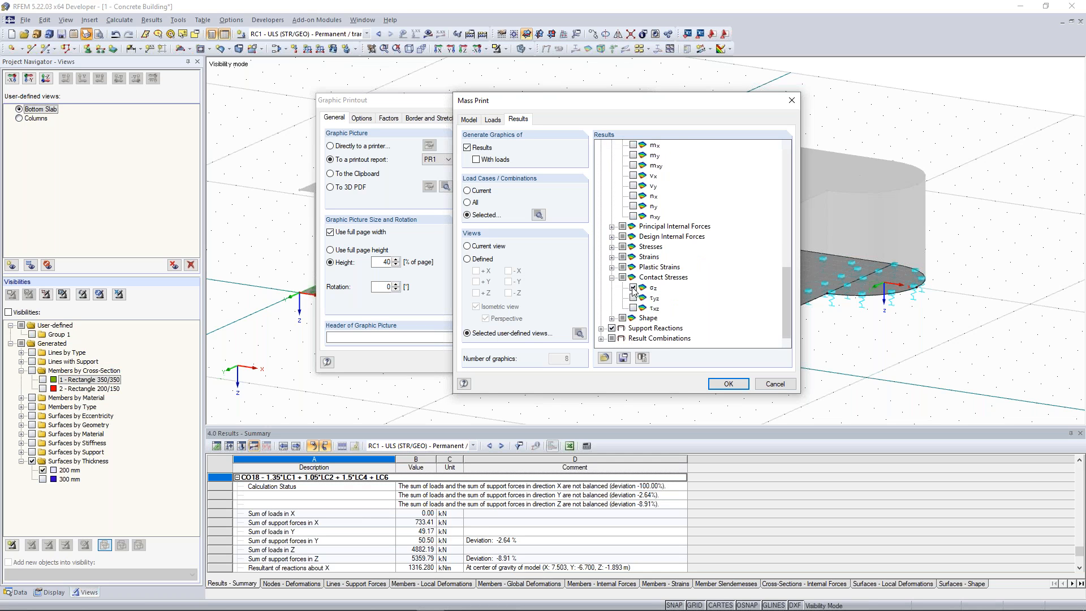
Step: Confirm the mass print and create the new printout report from the template Input data and reduced results
click(727, 384)
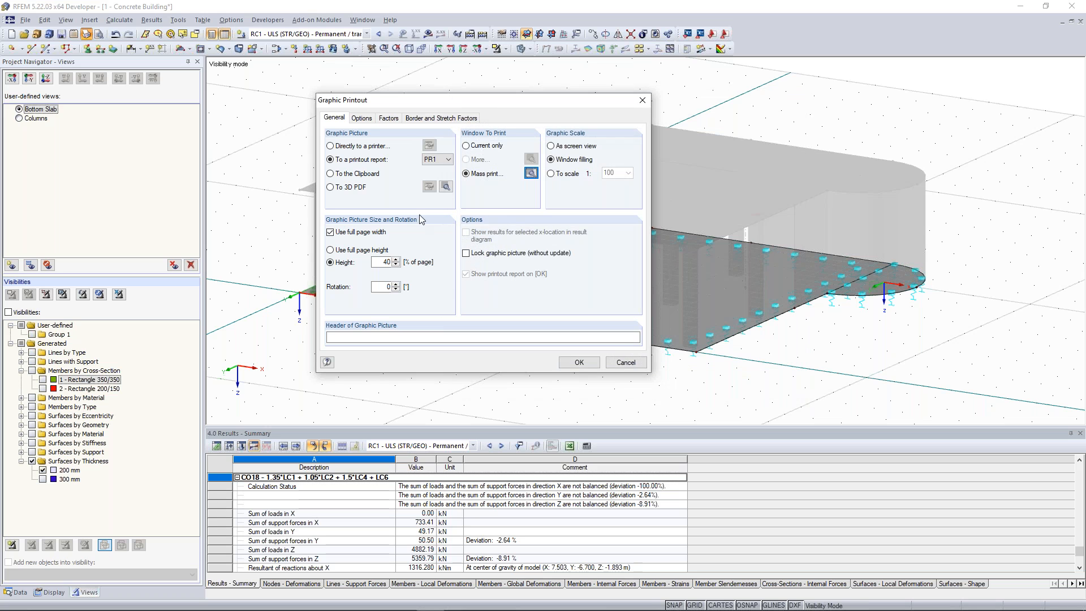
click(578, 362)
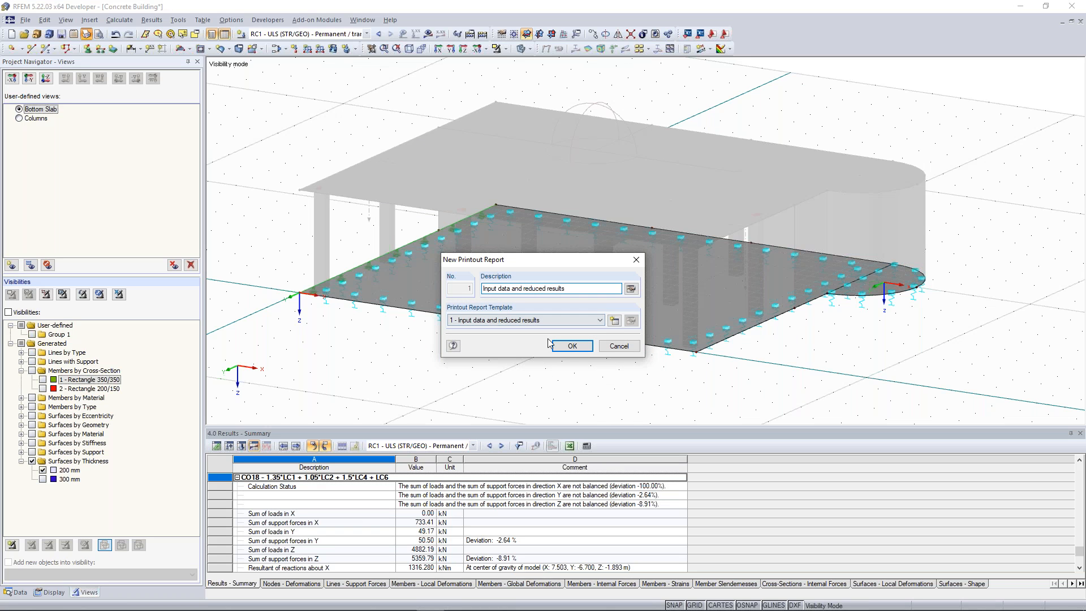
click(575, 347)
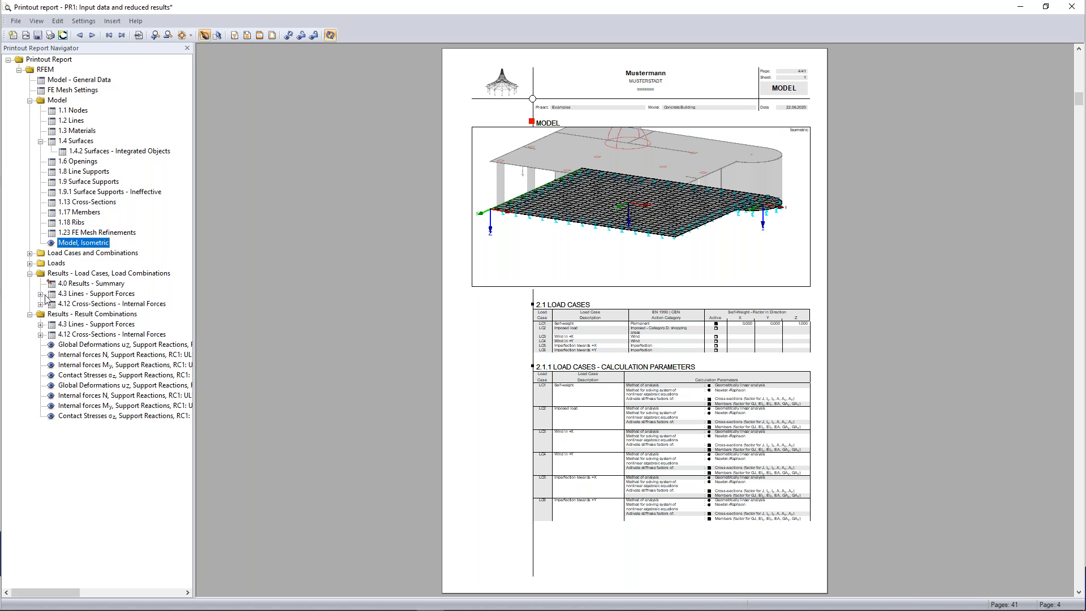
Step: Examine the load case graphics in the Loads chapter of the printout report
click(30, 263)
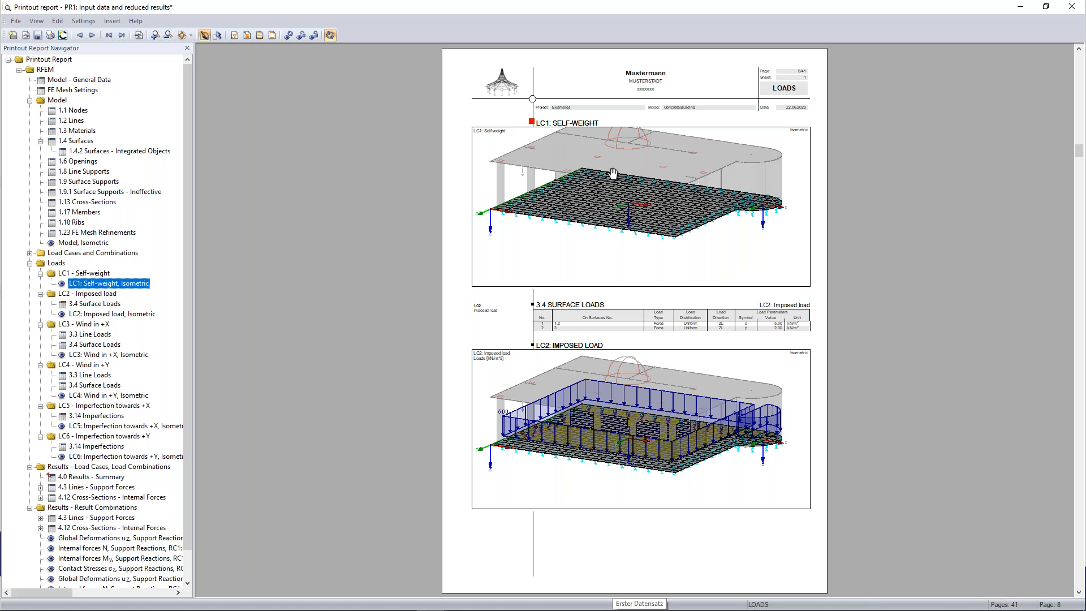
scroll(562, 176, up, 1)
scroll(562, 176, down, 2)
scroll(562, 177, down, 3)
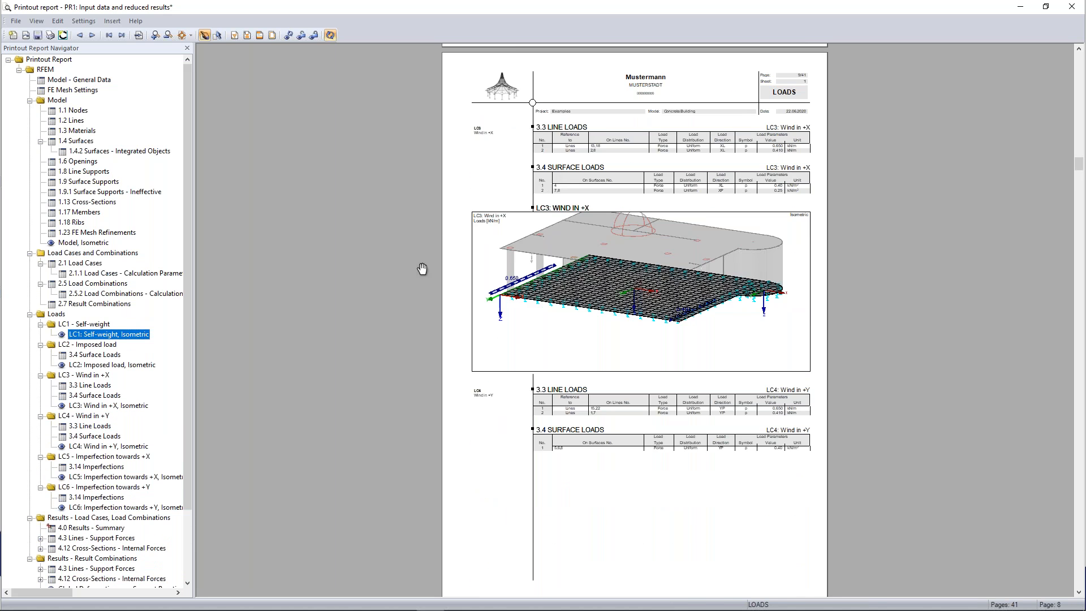
scroll(438, 367, down, 2)
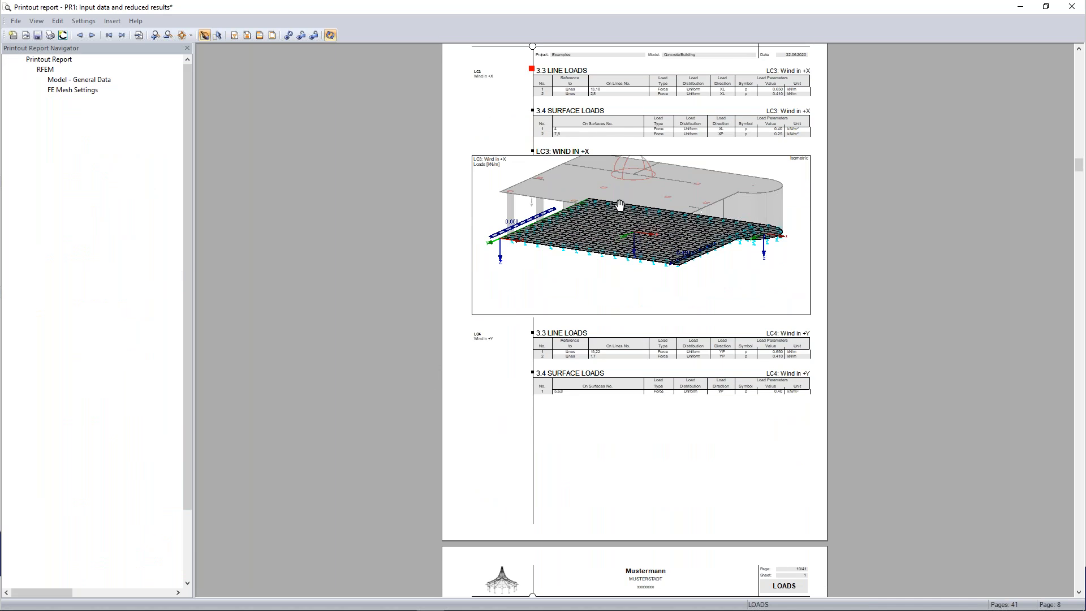
scroll(610, 265, up, 3)
scroll(607, 306, down, 2)
scroll(608, 287, up, 2)
scroll(622, 277, down, 1)
Step: Edit the LC3 Wind in +X report graphic to show the whole model instead of only the bottom slab, and return to the report
right_click(654, 212)
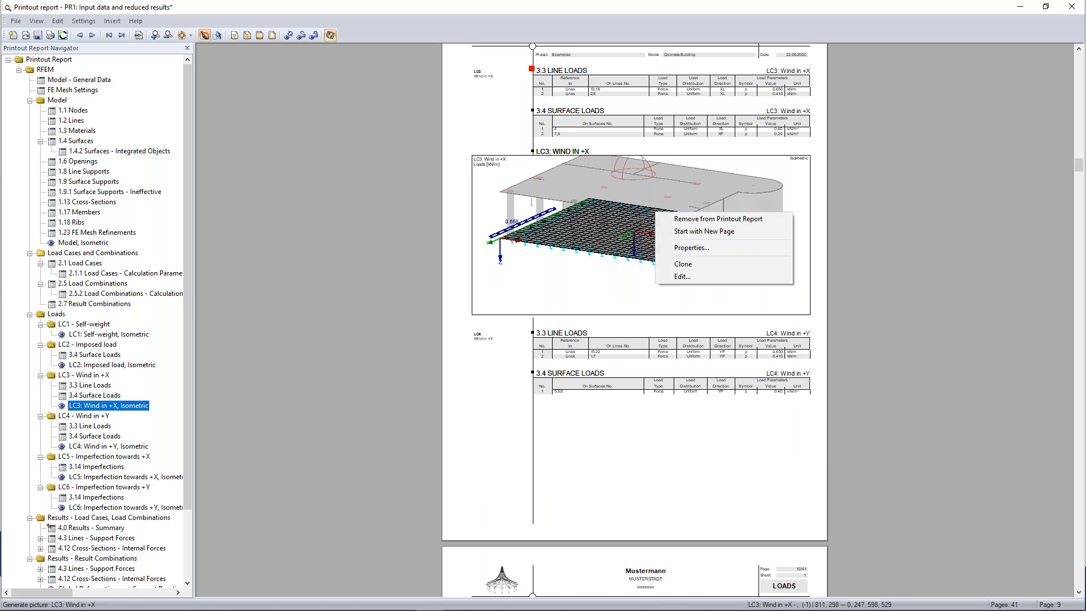
click(678, 278)
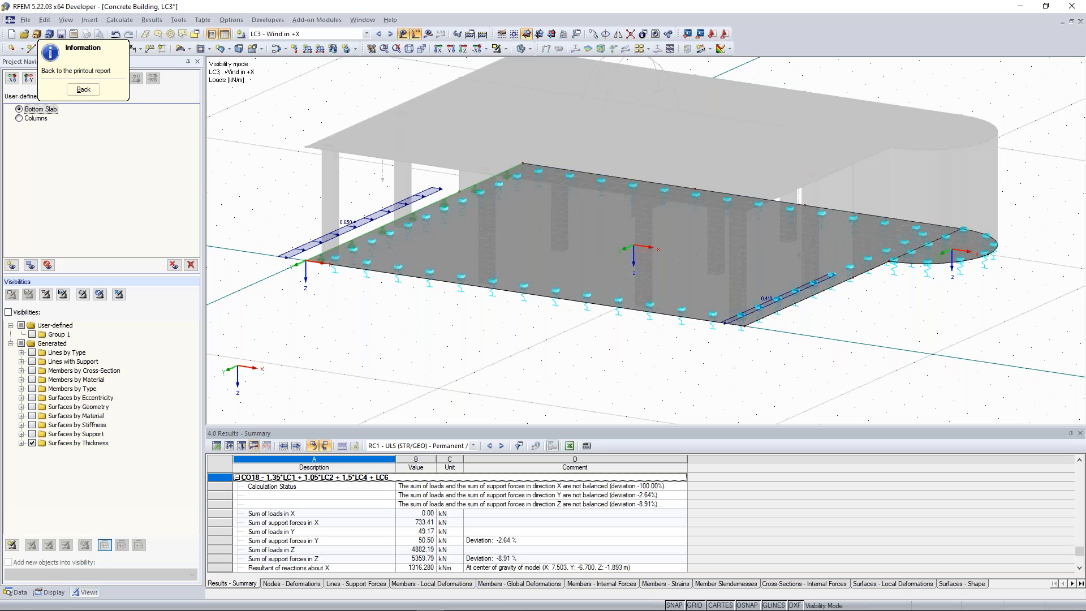
click(504, 49)
click(527, 145)
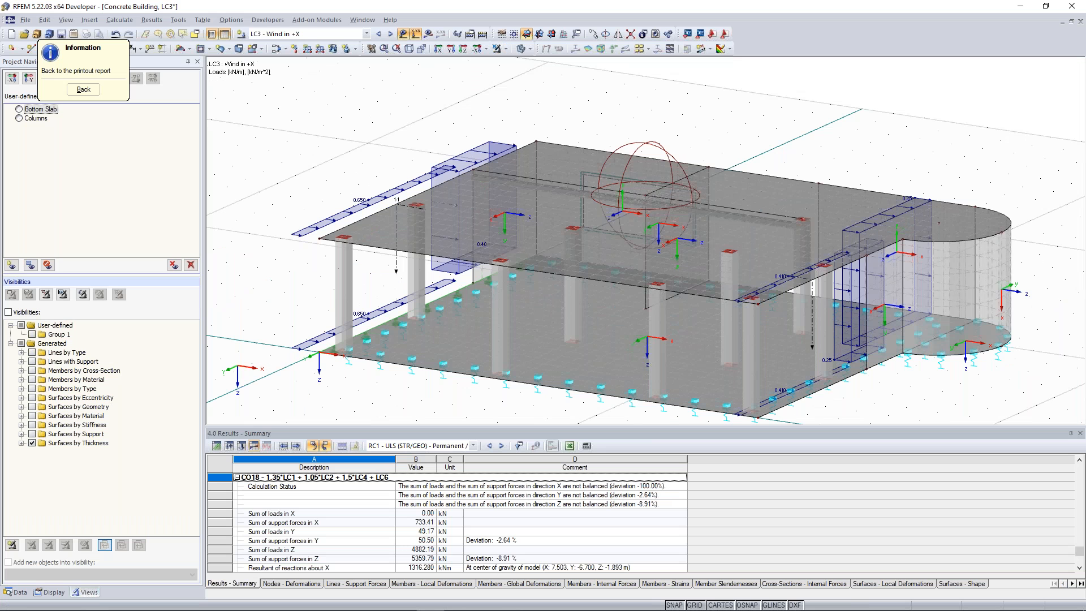
middle_drag(351, 160, 364, 218)
scroll(364, 219, down, 1)
click(91, 89)
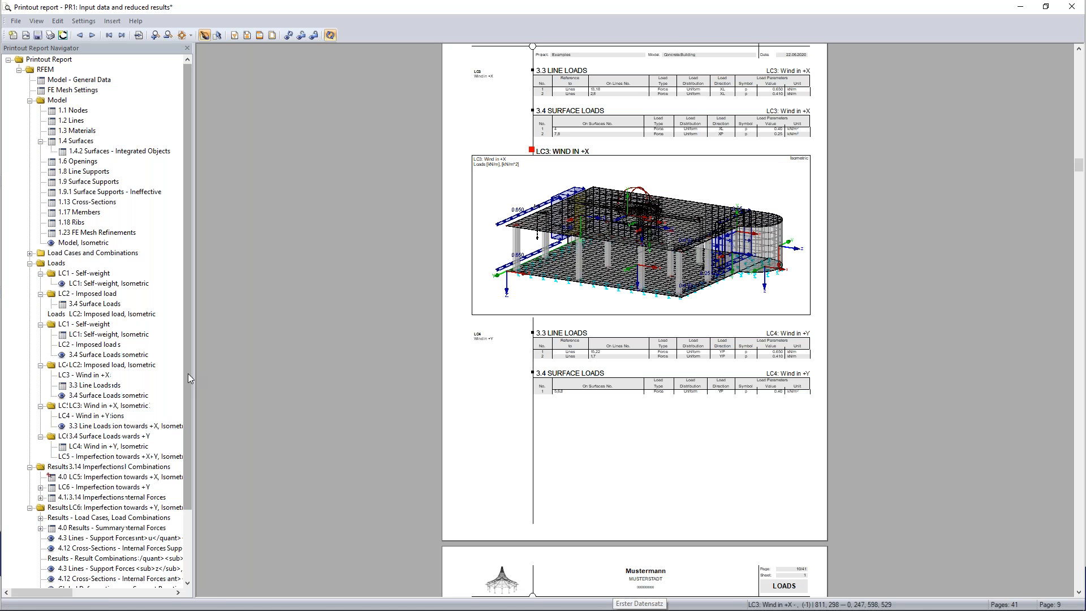
Step: Review the RC1 result graphics of the Bottom Slab and Columns views in the printout report
scroll(66, 443, down, 3)
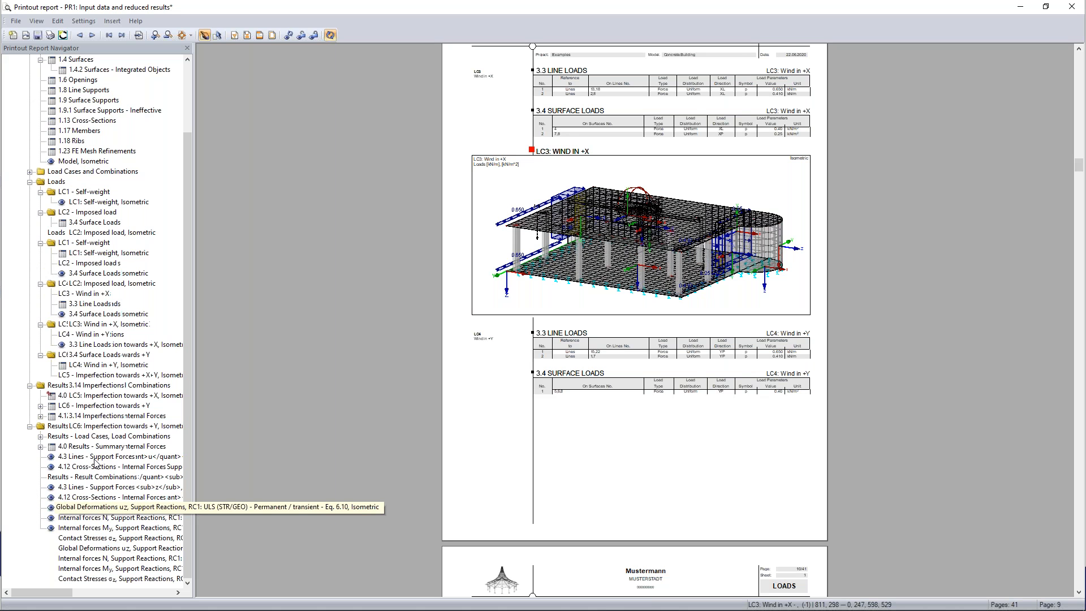
click(94, 458)
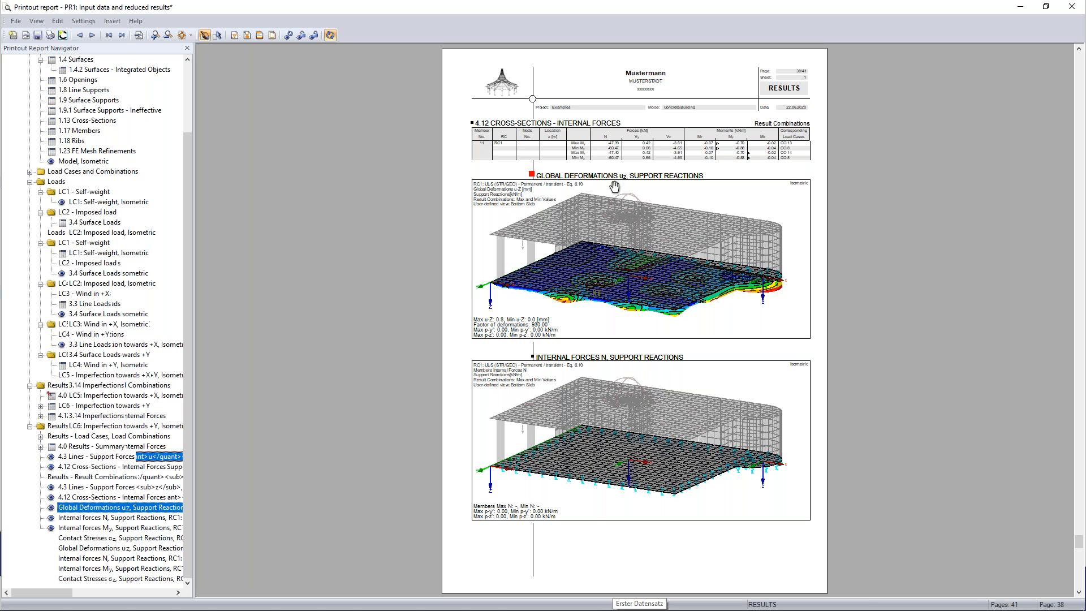
mouse_move(663, 202)
mouse_down()
mouse_move(666, 223)
mouse_move(618, 230)
mouse_up()
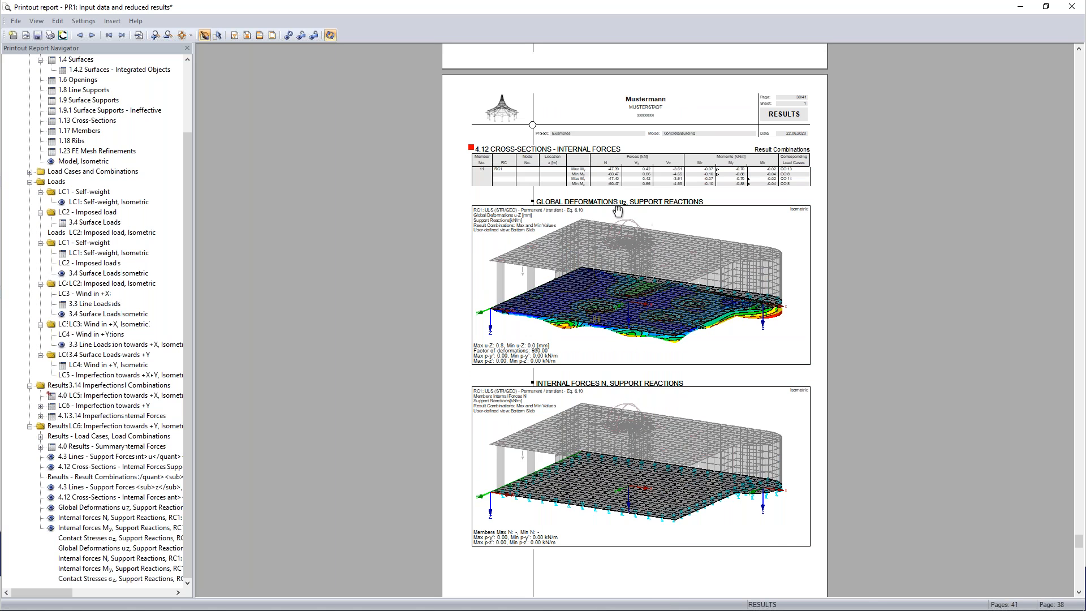
scroll(610, 277, down, 6)
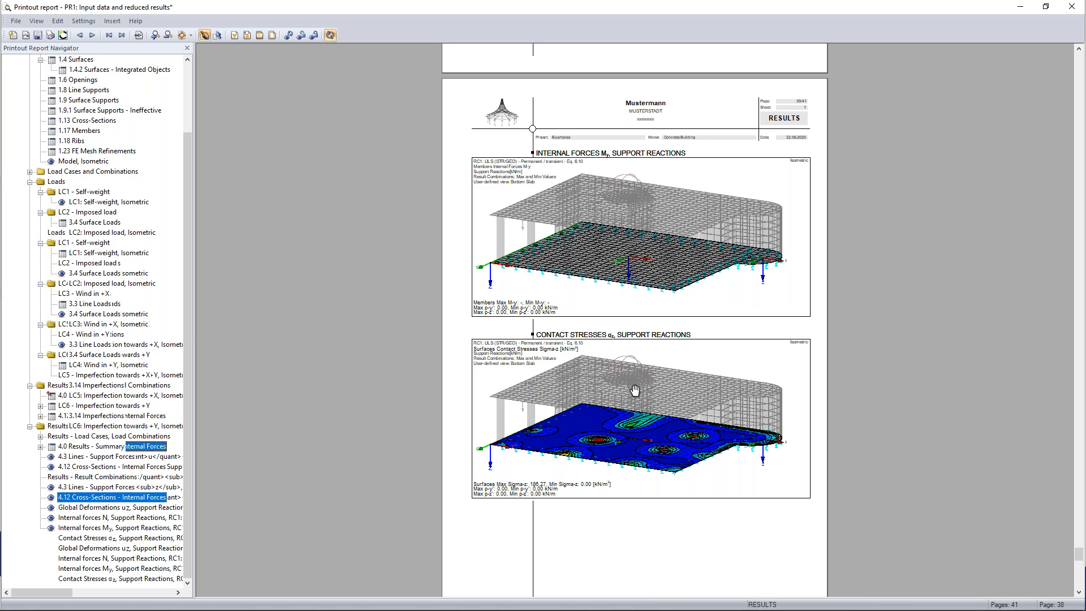
scroll(633, 389, down, 5)
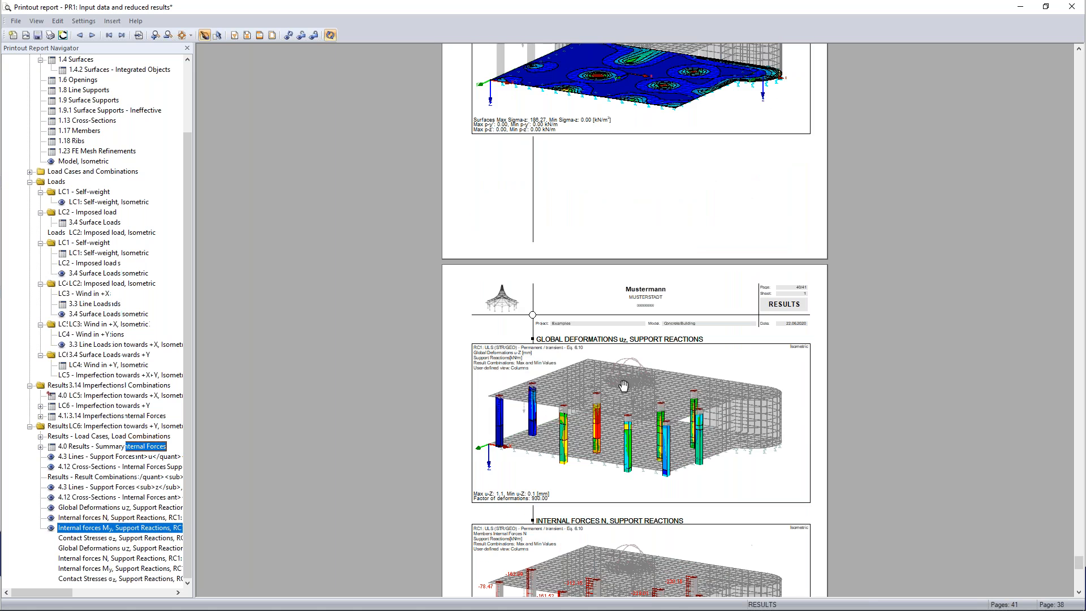
scroll(571, 379, down, 3)
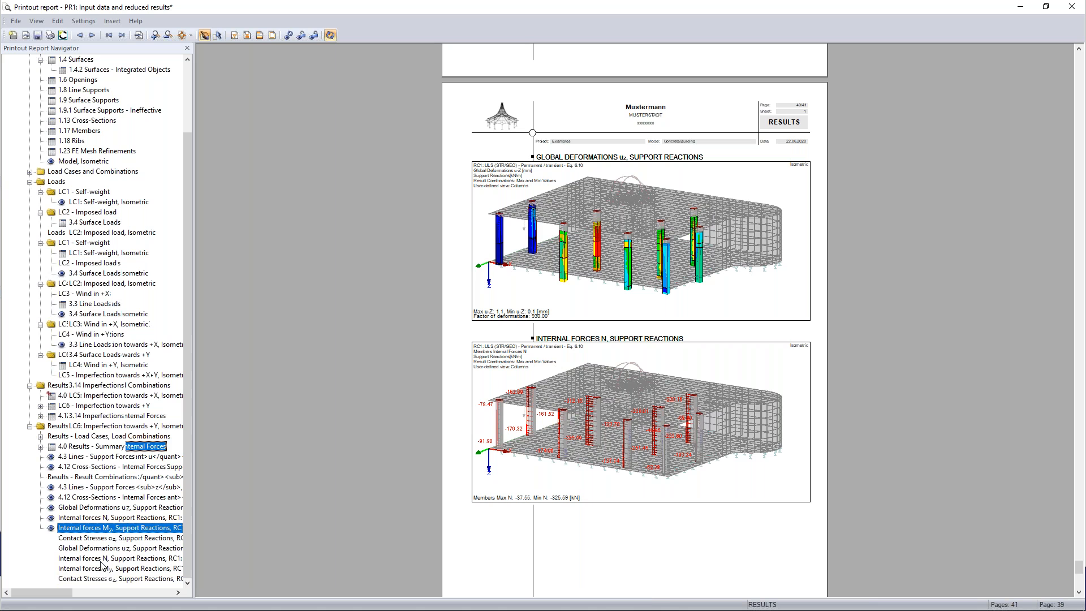
Step: Check the remaining Columns result graphics of RC1 in the printout report, then close the report and save it
scroll(580, 447, down, 2)
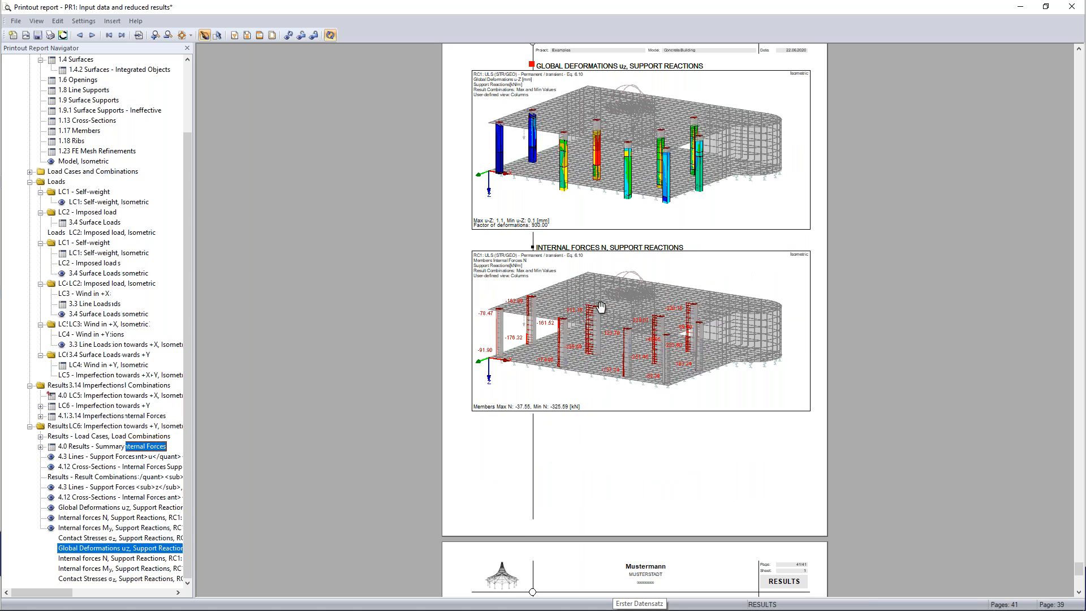
scroll(619, 327, down, 5)
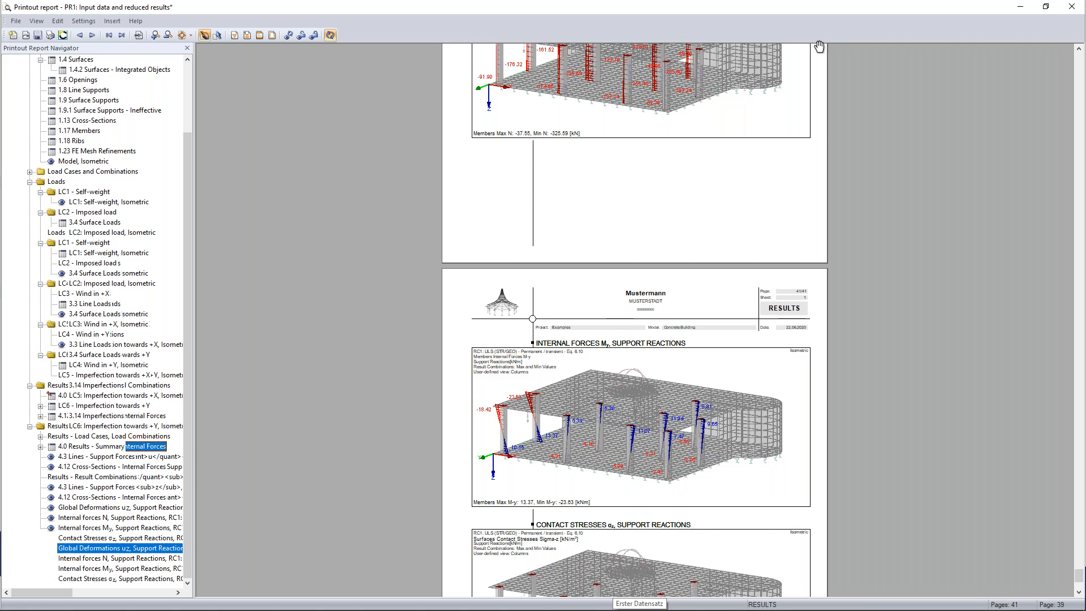
click(1071, 6)
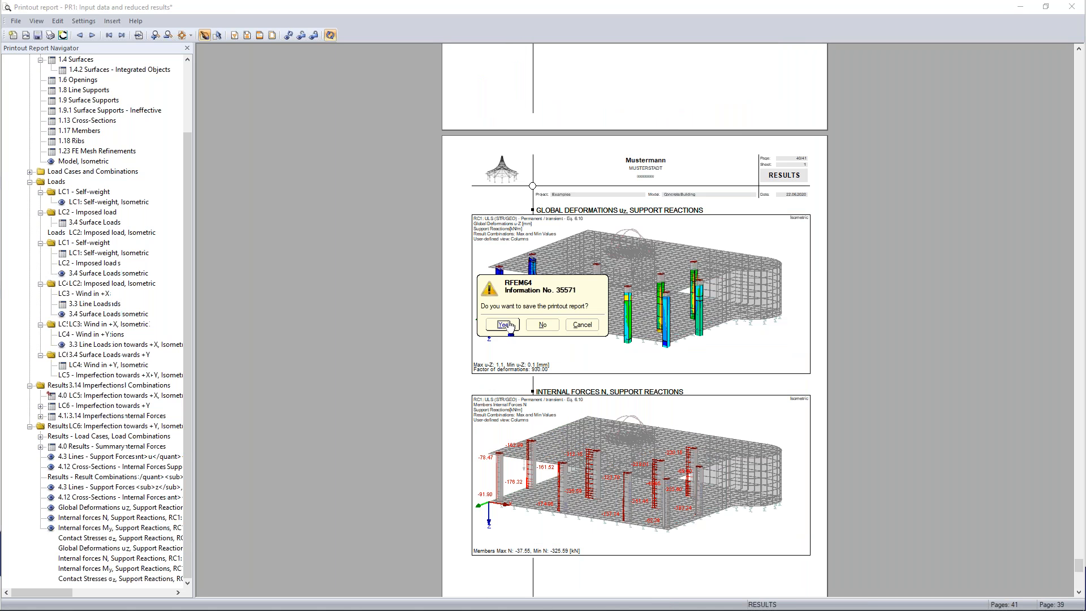
click(504, 325)
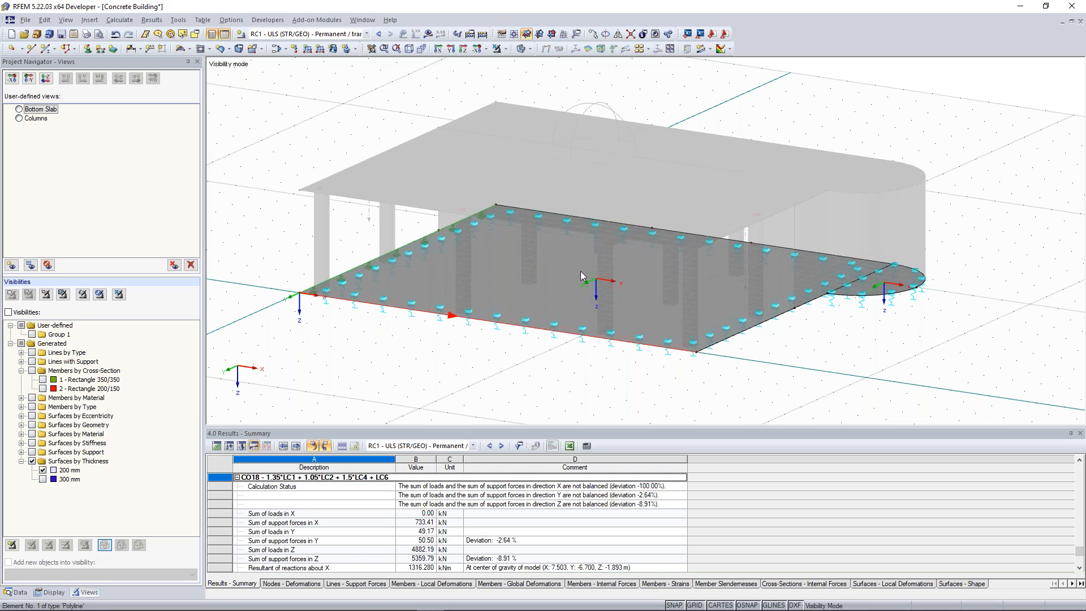
Step: Cancel the visibility mode to display the whole building and insert an X-Z clipping plane
click(527, 34)
click(534, 144)
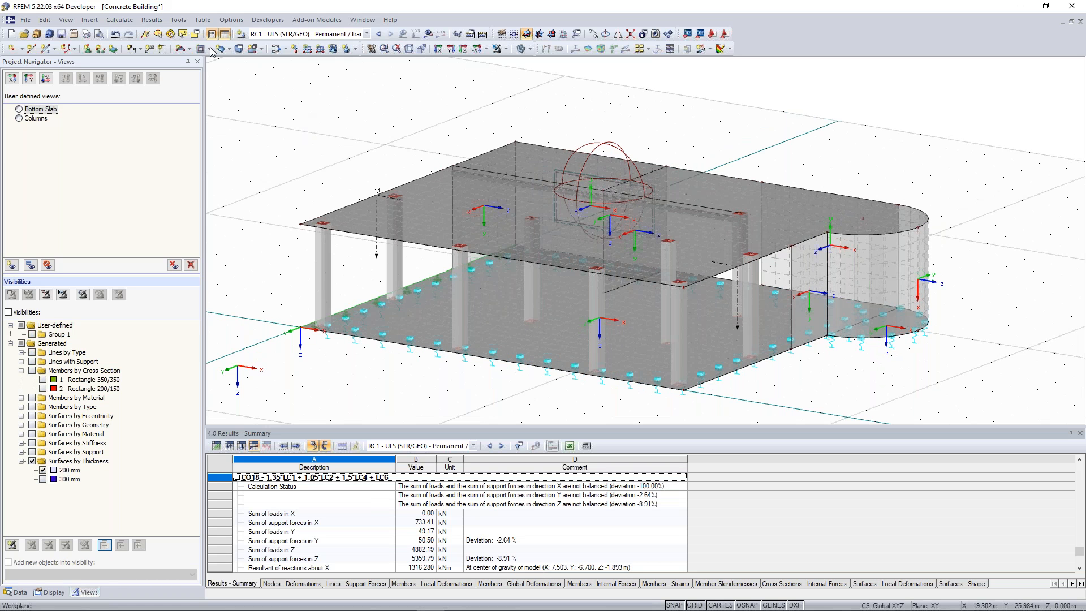
click(90, 21)
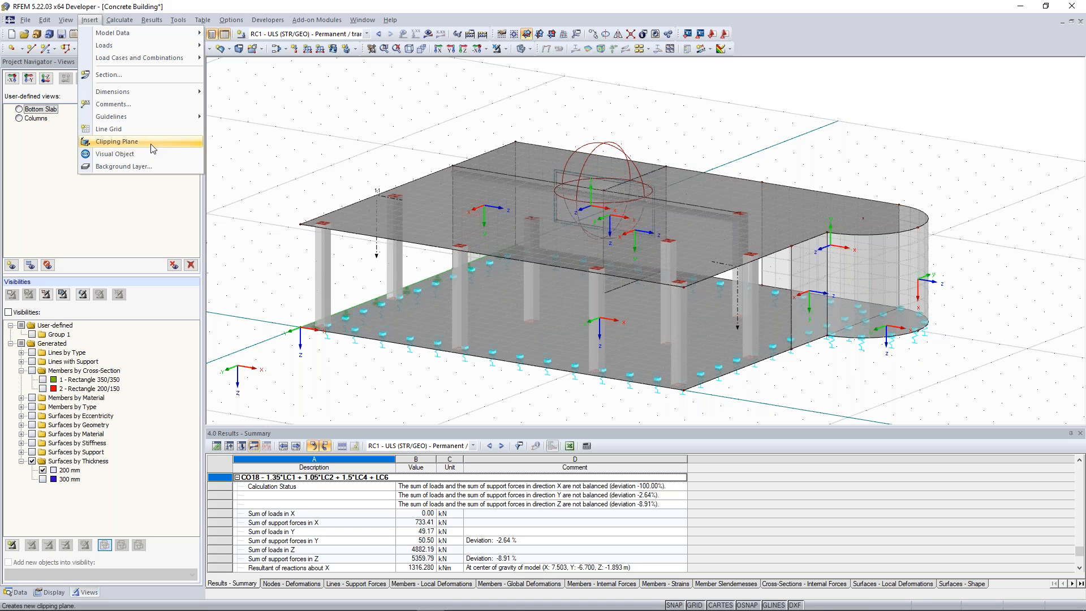
click(153, 148)
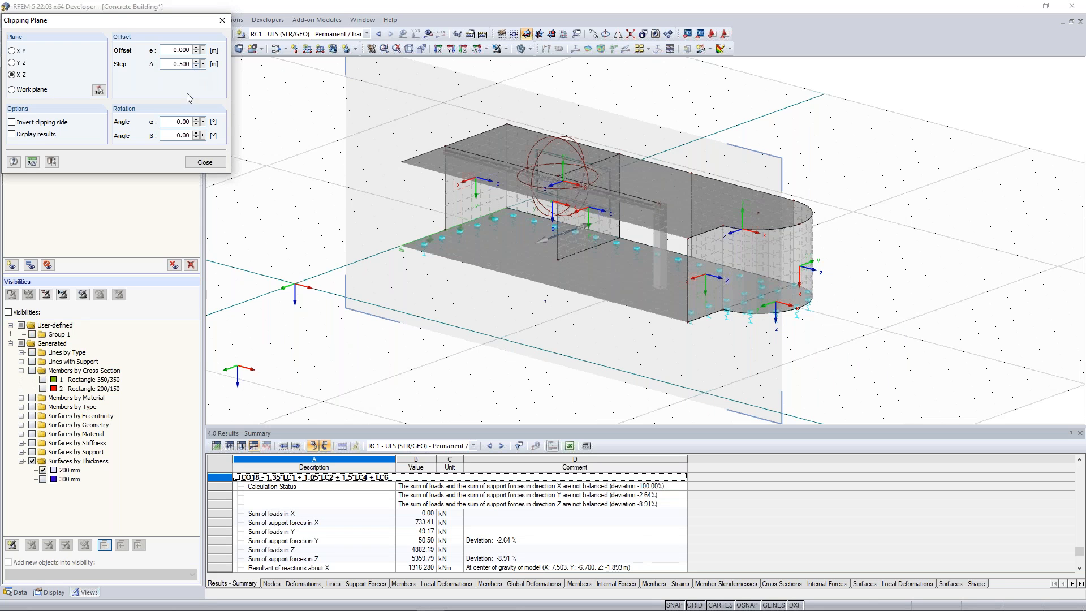
Step: Shift the clipping plane back and forth through the building, set its step to 1.000 m and return the offset to 0.000 m
click(195, 47)
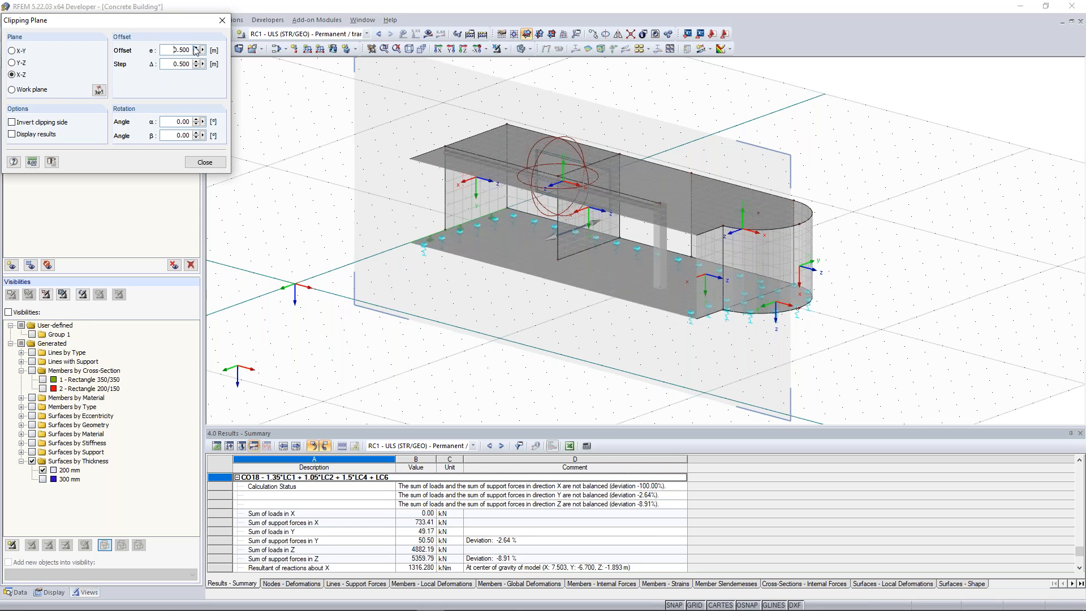
click(195, 48)
click(195, 53)
click(196, 48)
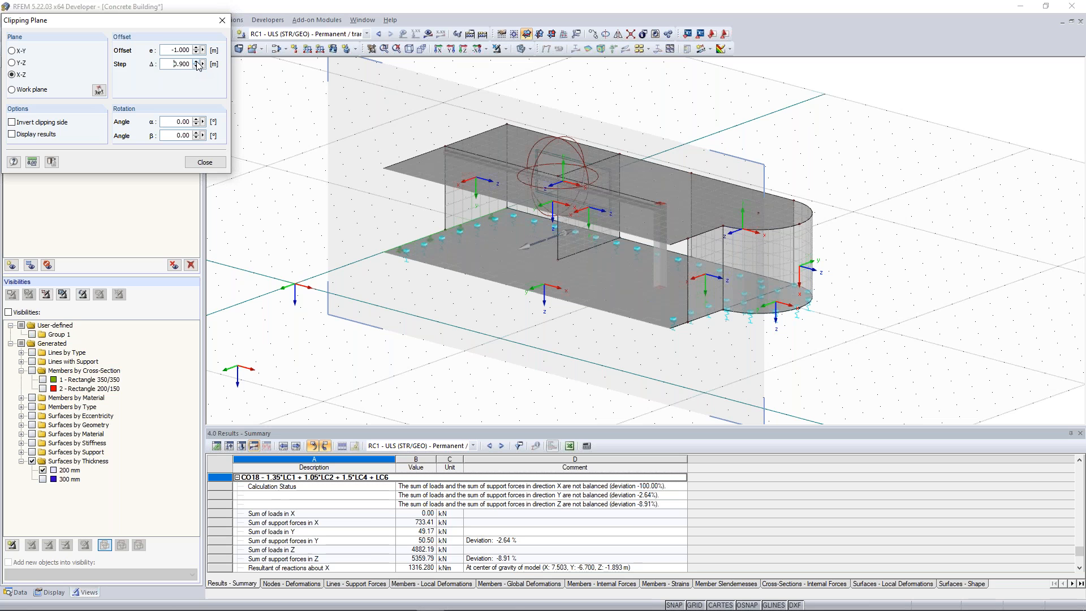
click(196, 62)
click(195, 47)
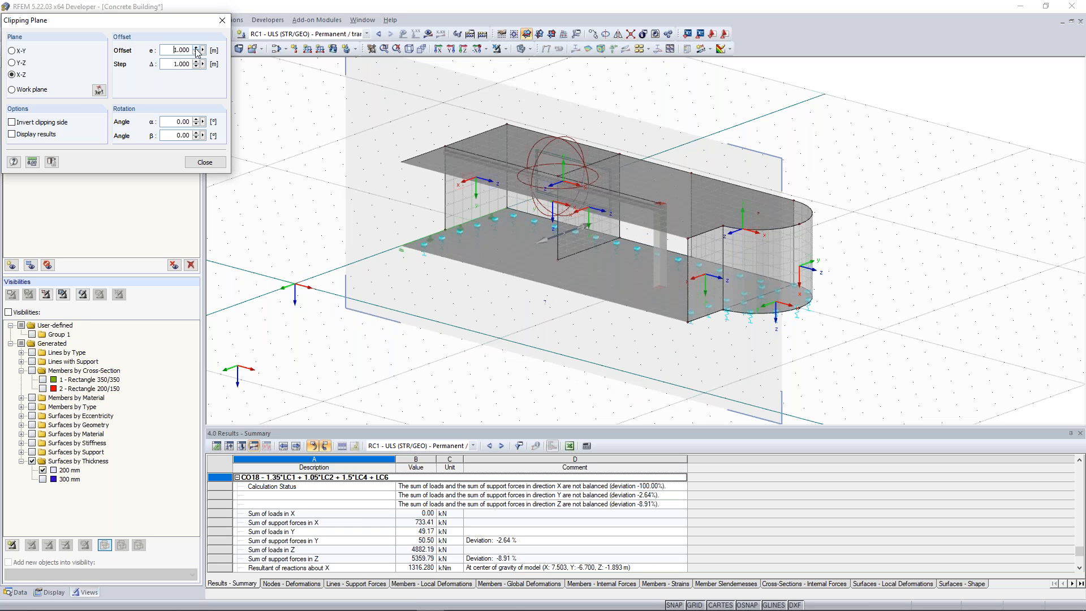
click(195, 52)
click(195, 53)
Step: Rotate the clipping plane to an angle α of 35°, examine the RC1 deformations on the cut model and close the clipping plane
drag(195, 121, 195, 121)
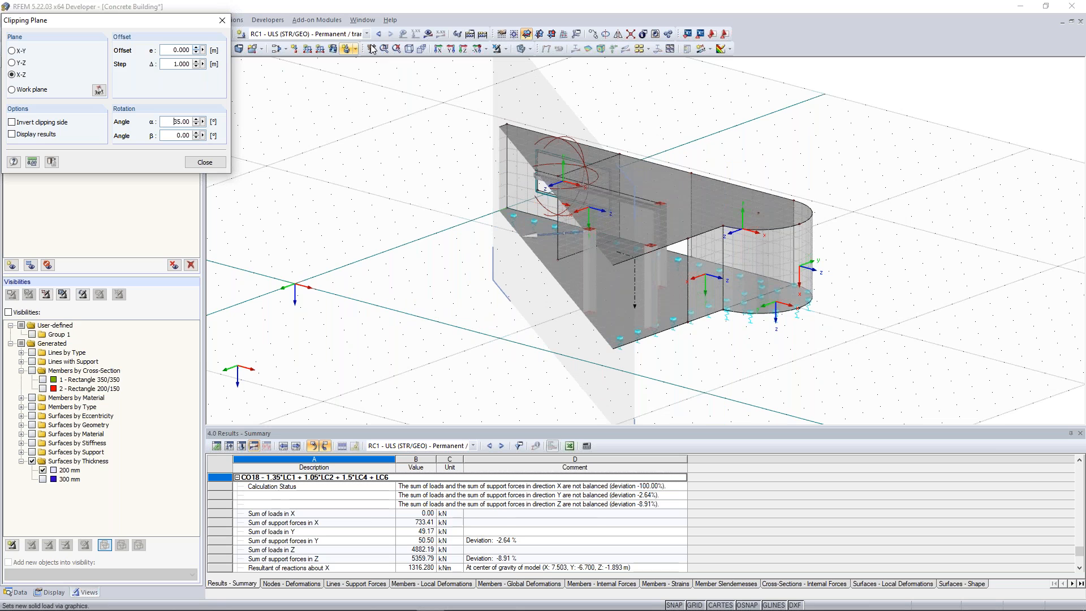
click(428, 34)
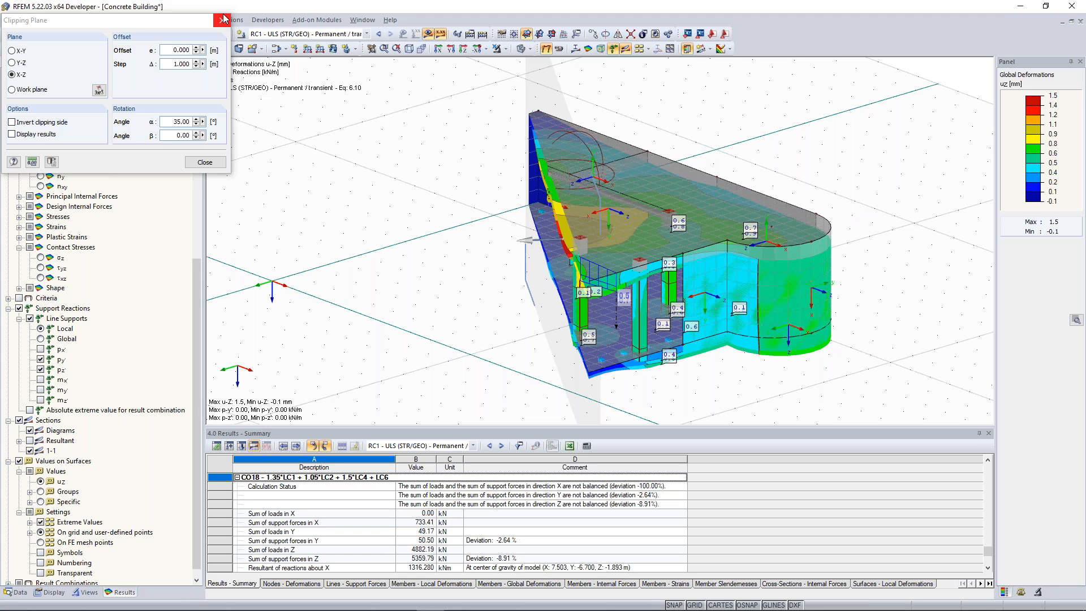
click(222, 20)
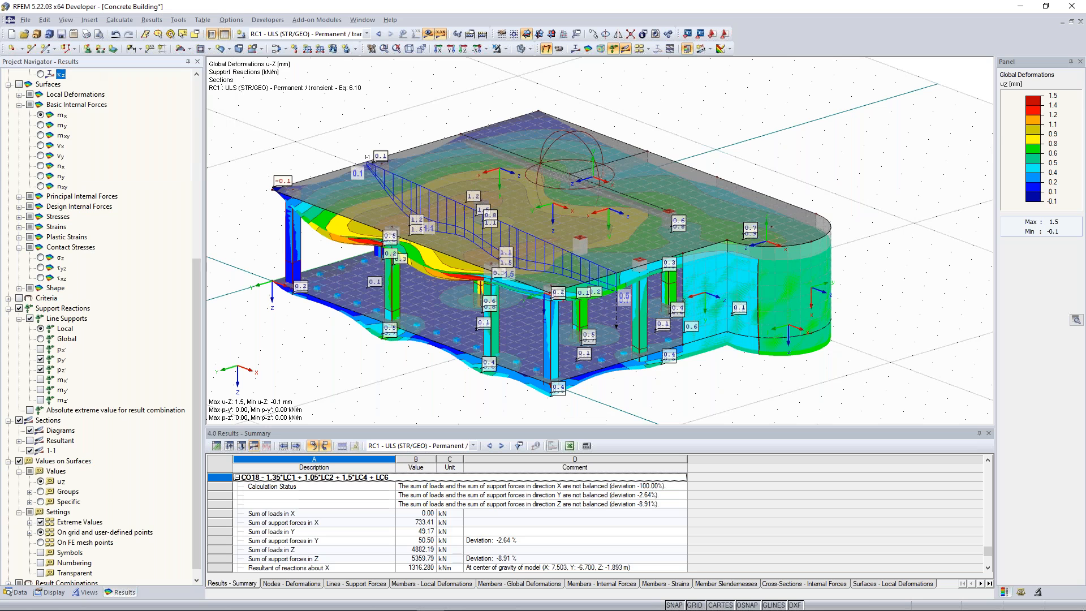
Step: Hide the results, look through the available add-on modules and open RF-CONCRETE Surfaces
click(16, 592)
scroll(85, 293, down, 5)
scroll(84, 293, down, 3)
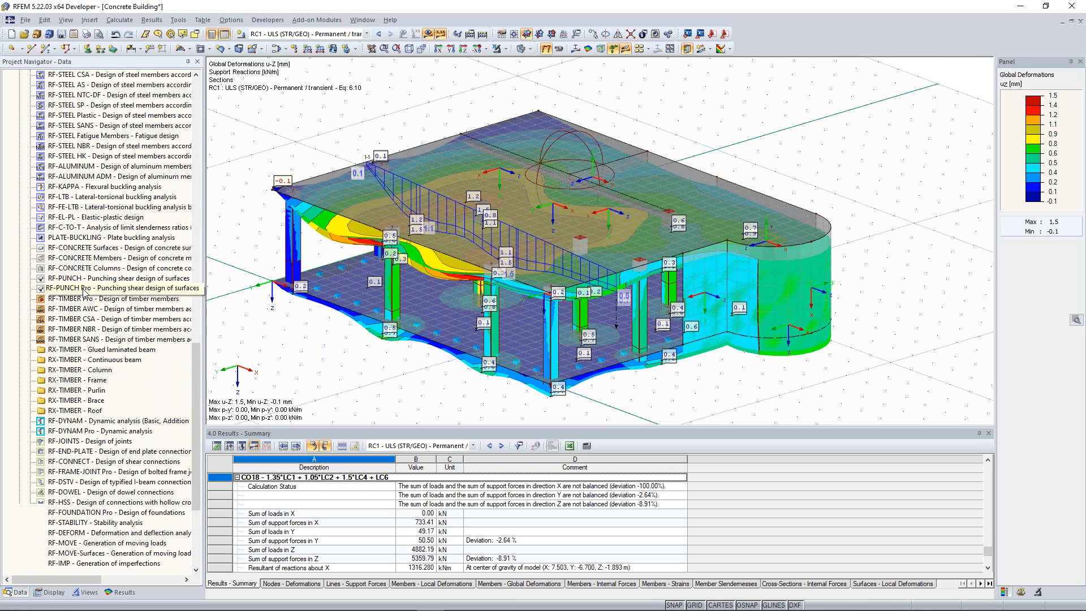
click(428, 33)
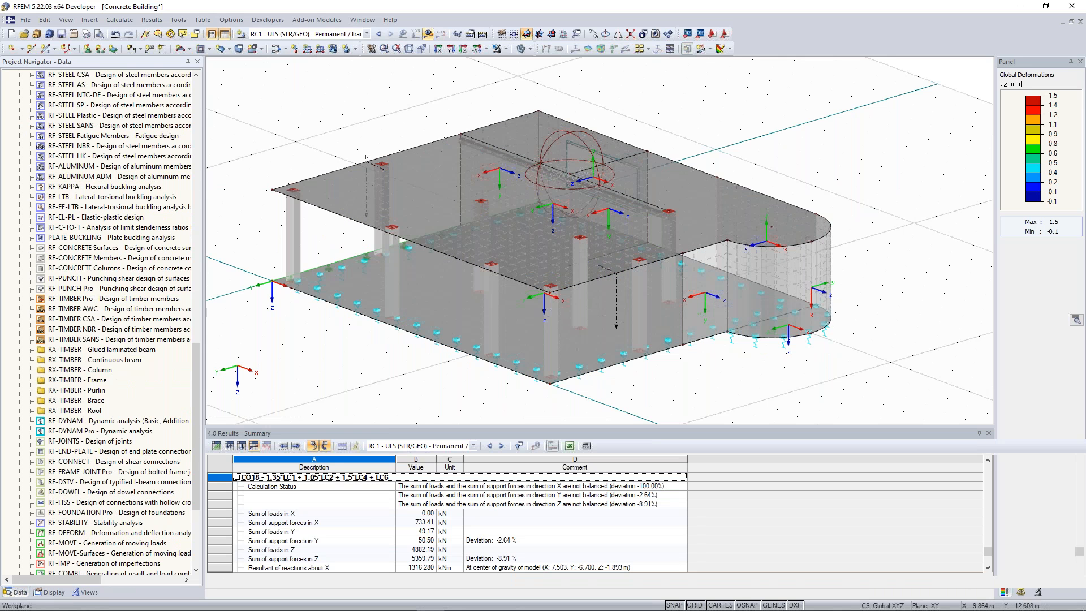
scroll(115, 459, down, 5)
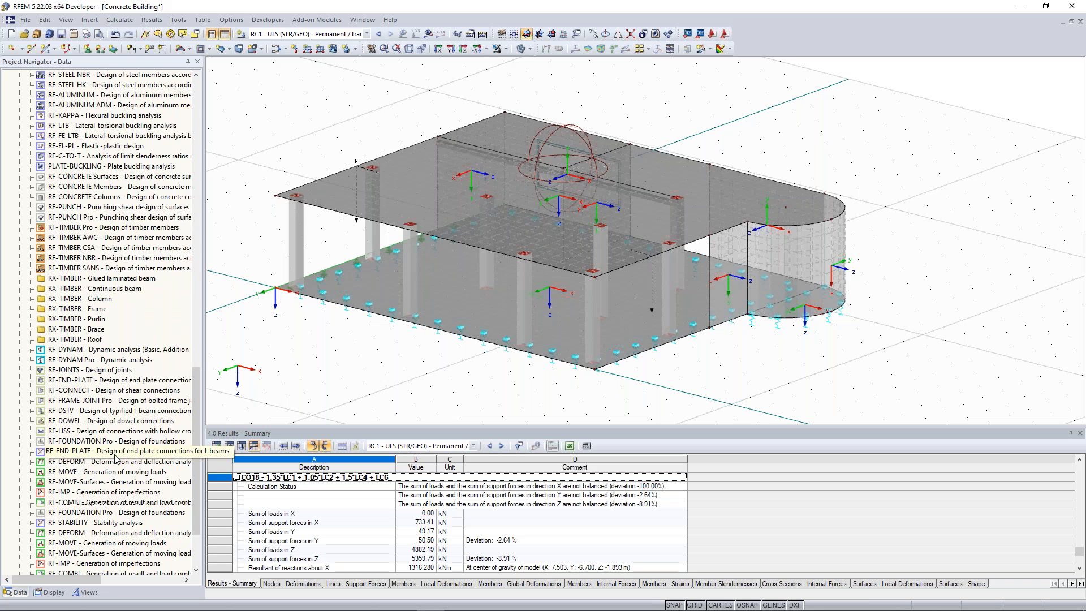
scroll(115, 456, up, 11)
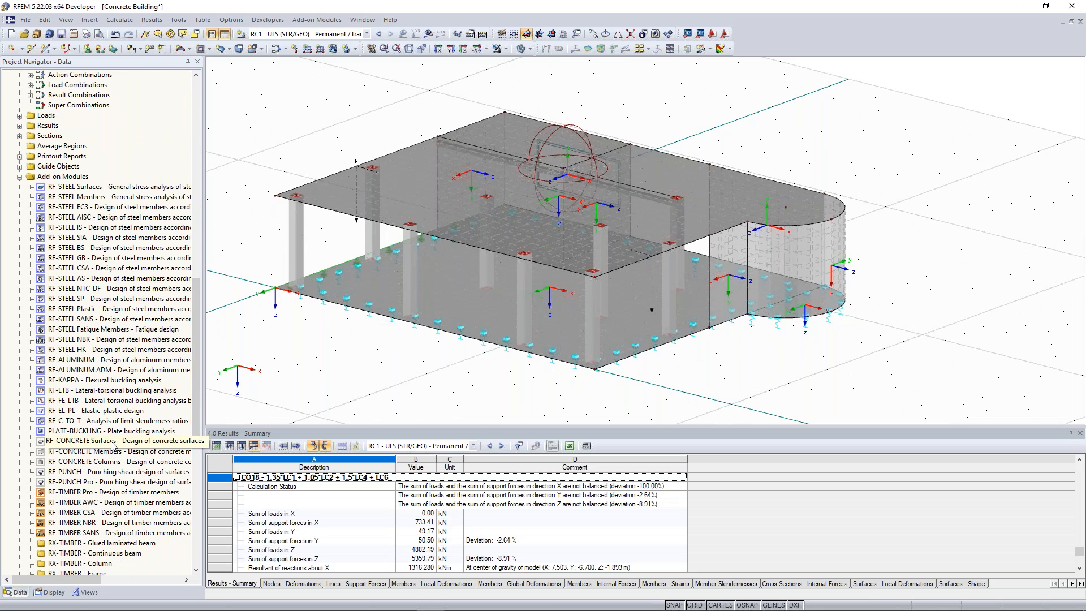
double_click(122, 443)
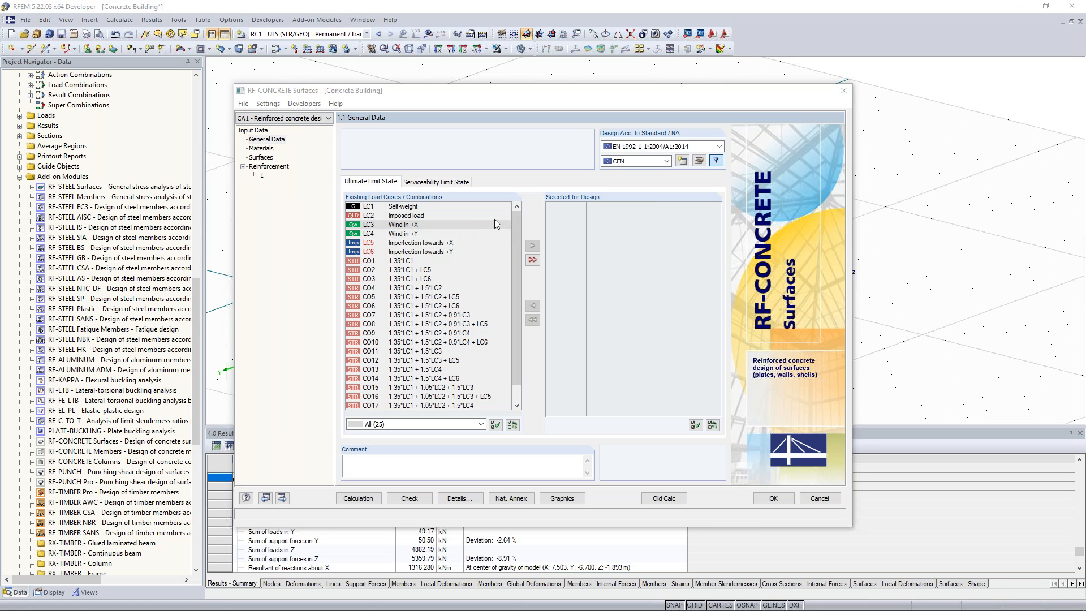
Step: Select result combination RC1 for the ultimate limit state design of the concrete surfaces
drag(515, 220, 514, 237)
click(441, 405)
click(531, 245)
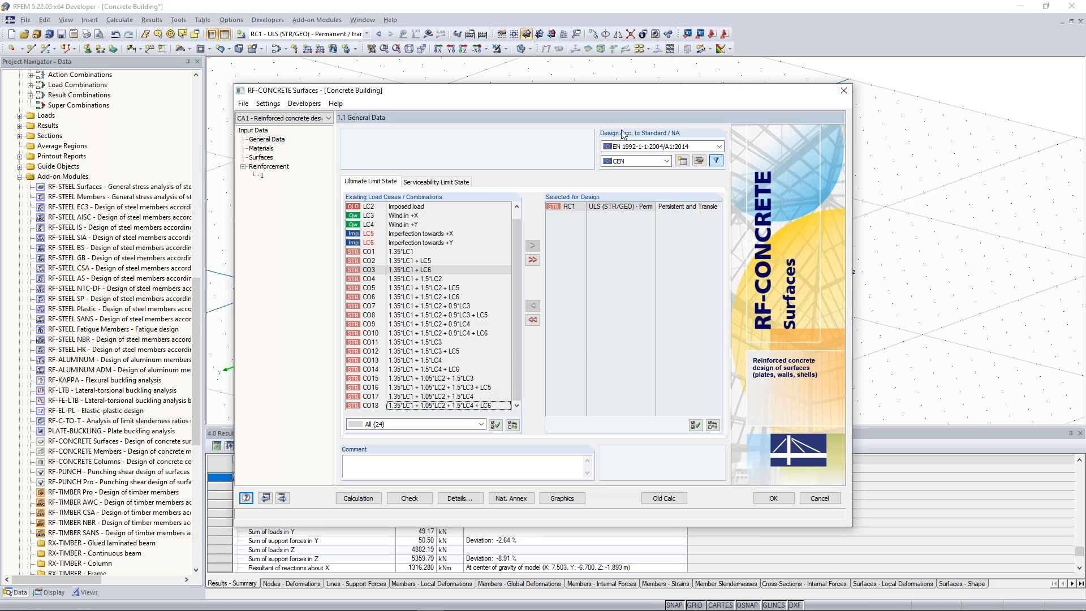
Step: Review the concrete design's materials and its reinforcement layout, longitudinal reinforcement, standard, design method and ratio settings, and close the module
click(269, 160)
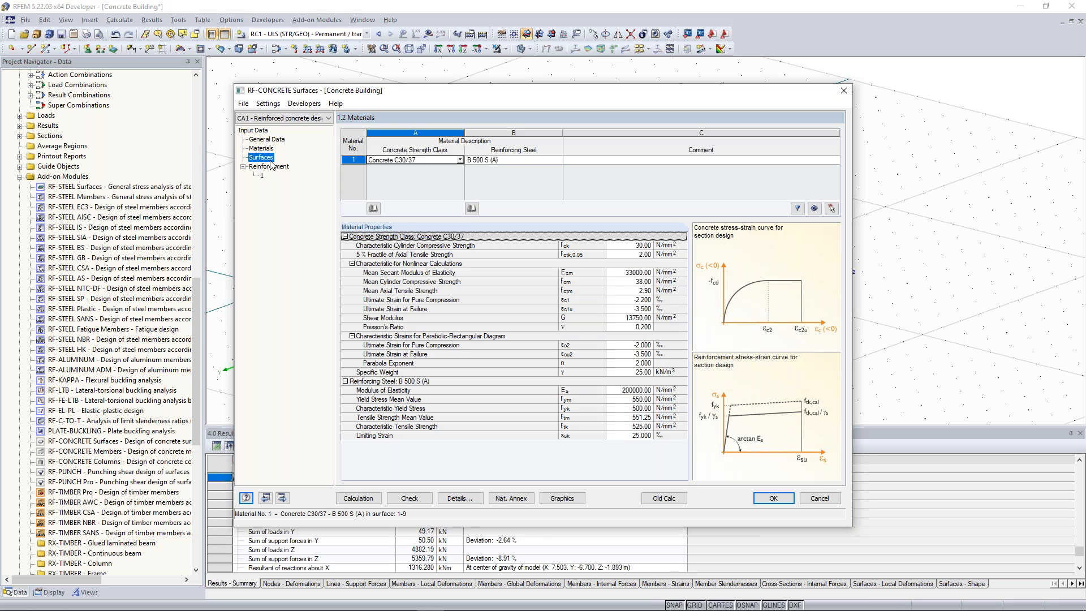
click(270, 166)
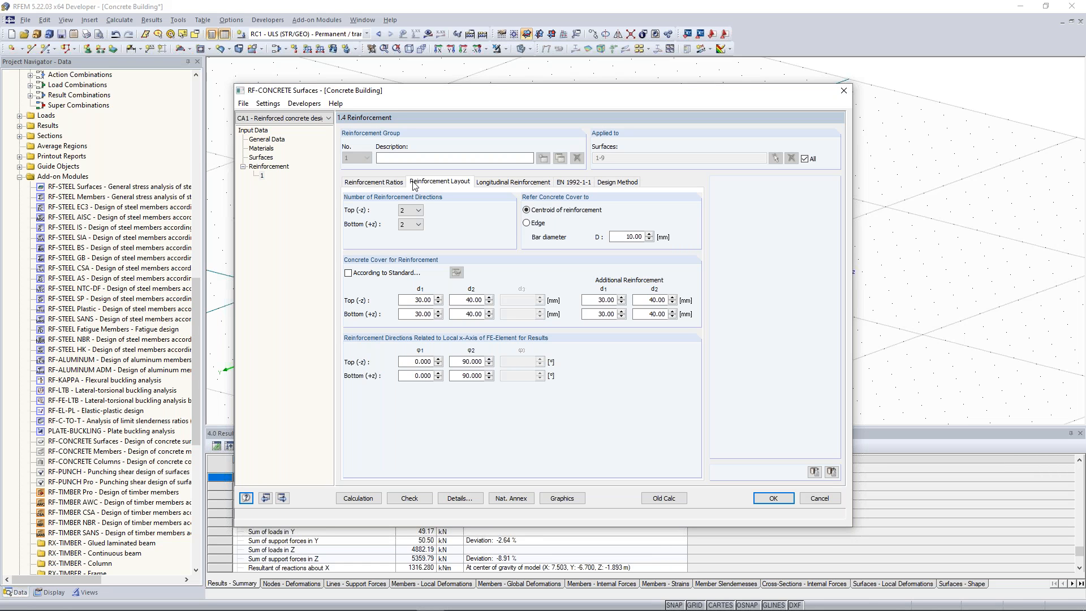
double_click(423, 300)
click(505, 183)
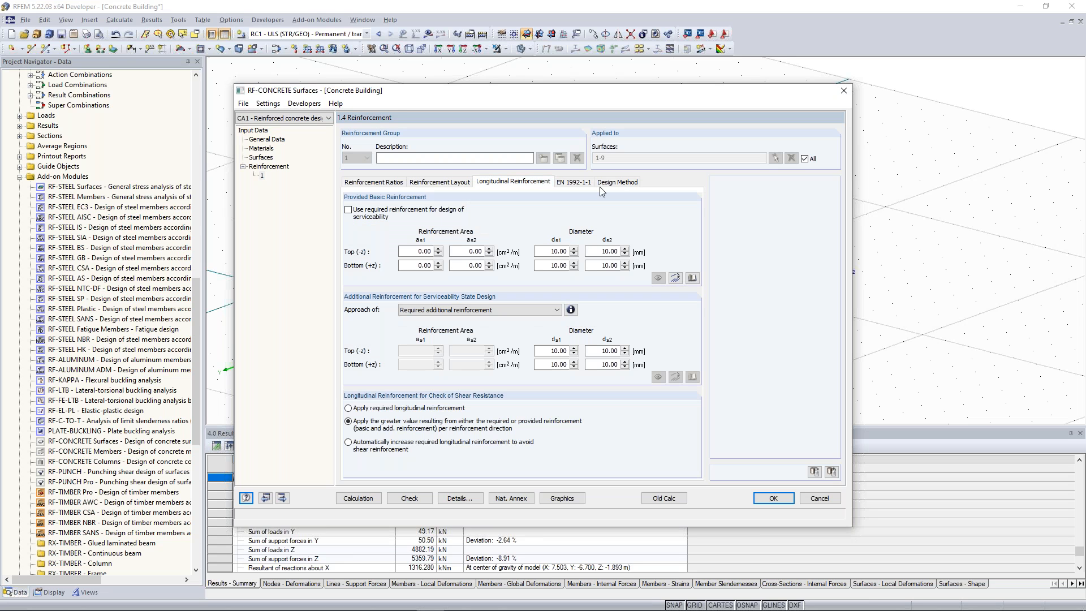
double_click(557, 251)
key(Tab)
click(574, 182)
click(617, 183)
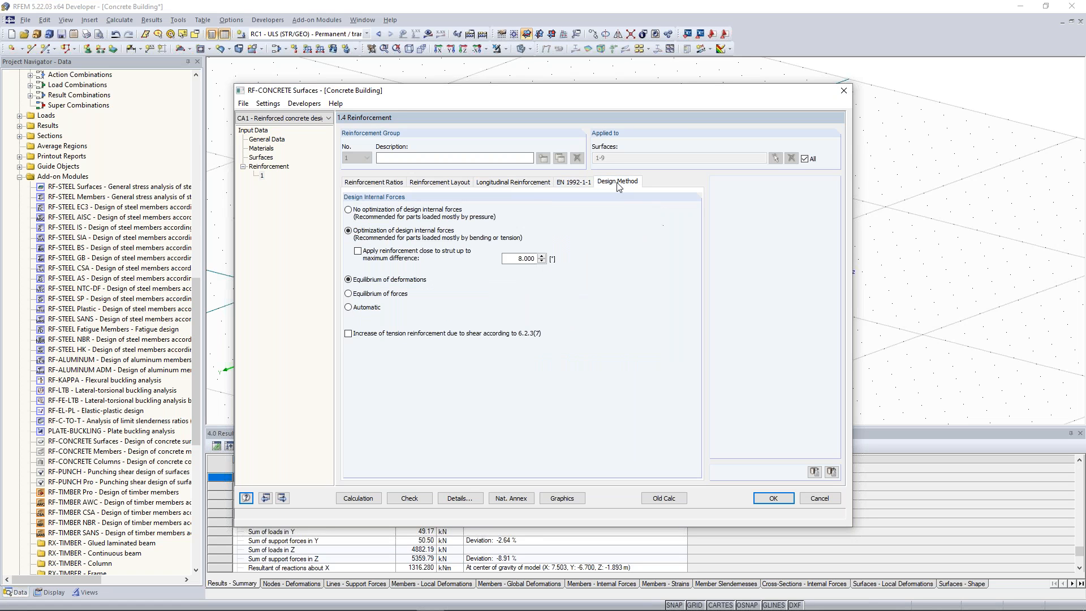
click(378, 184)
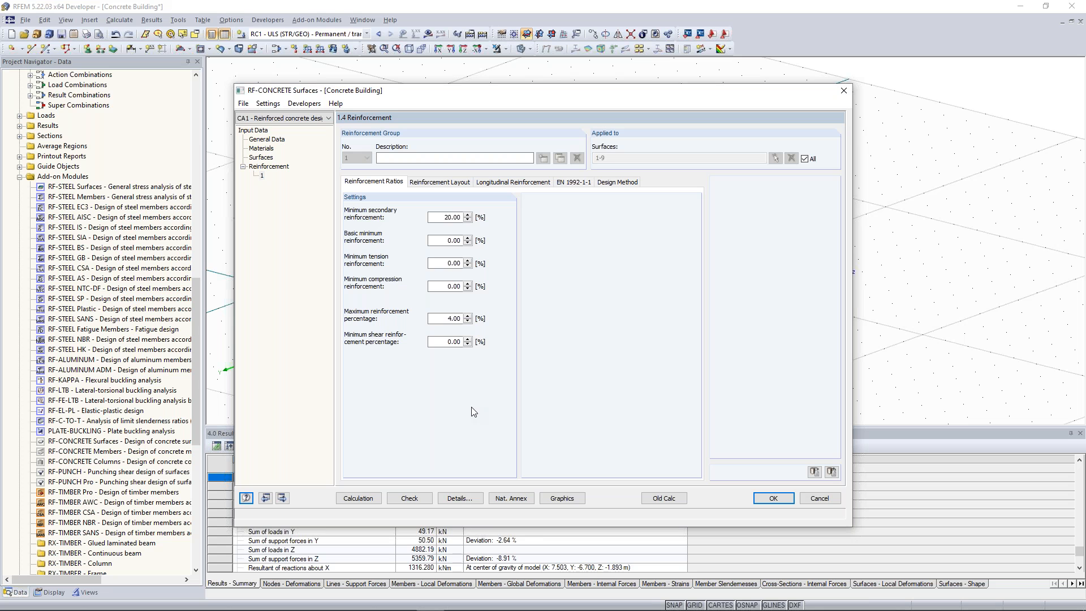
click(843, 93)
click(540, 336)
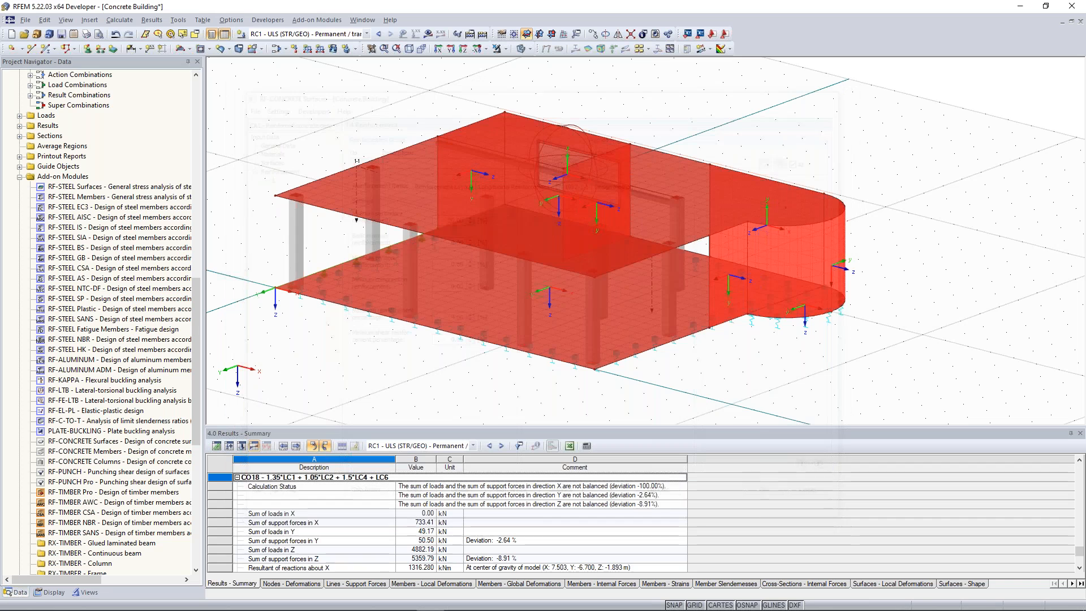
Step: Switch to the 2D-Frame model and copy the middle ground-floor column up to the storey above
click(364, 20)
click(403, 226)
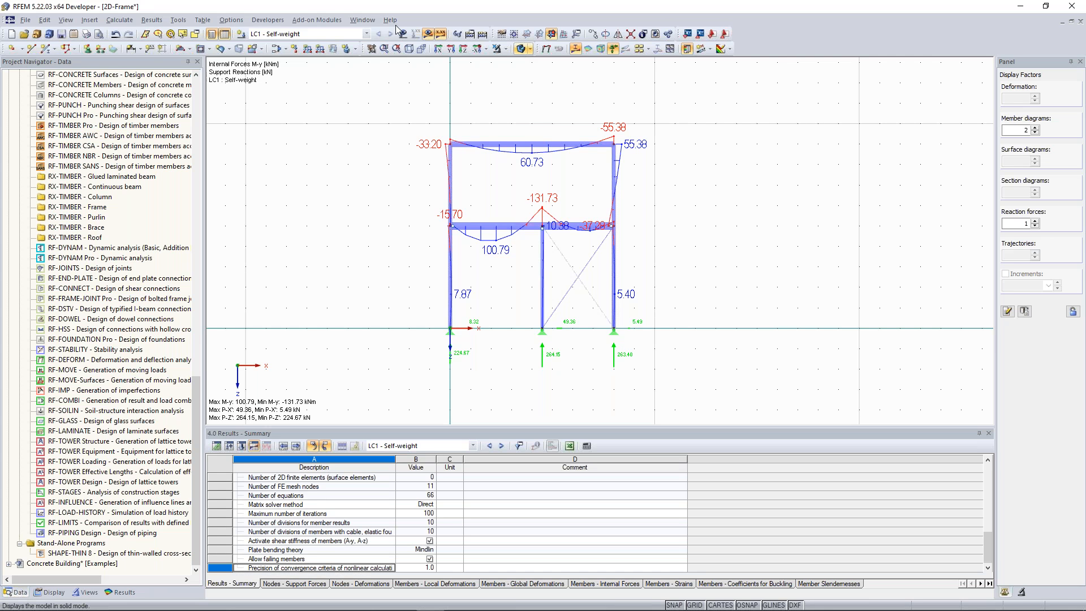
key(ctrl+z)
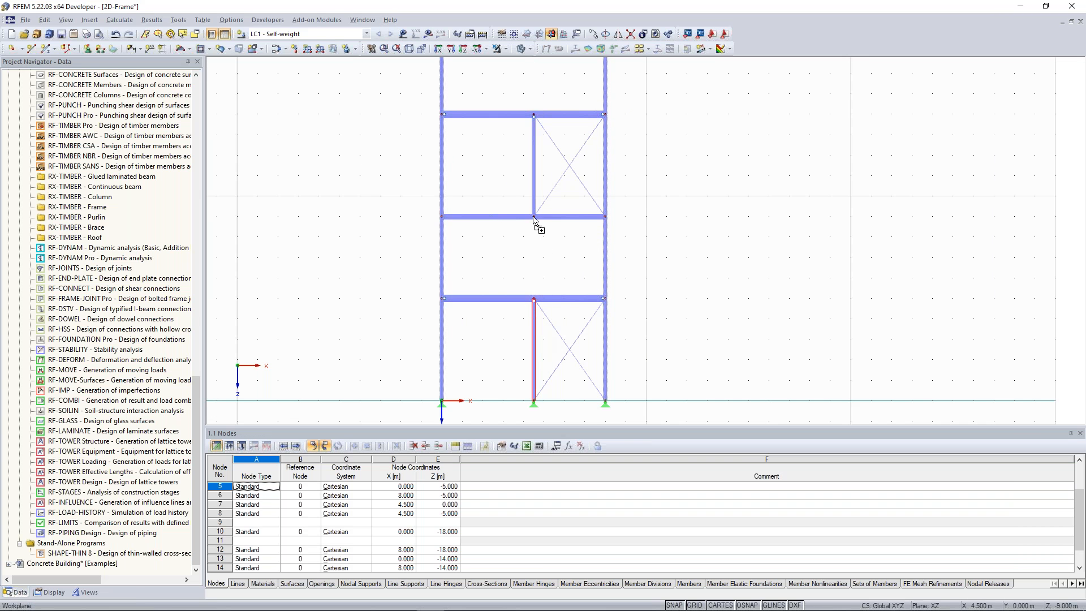
click(534, 319)
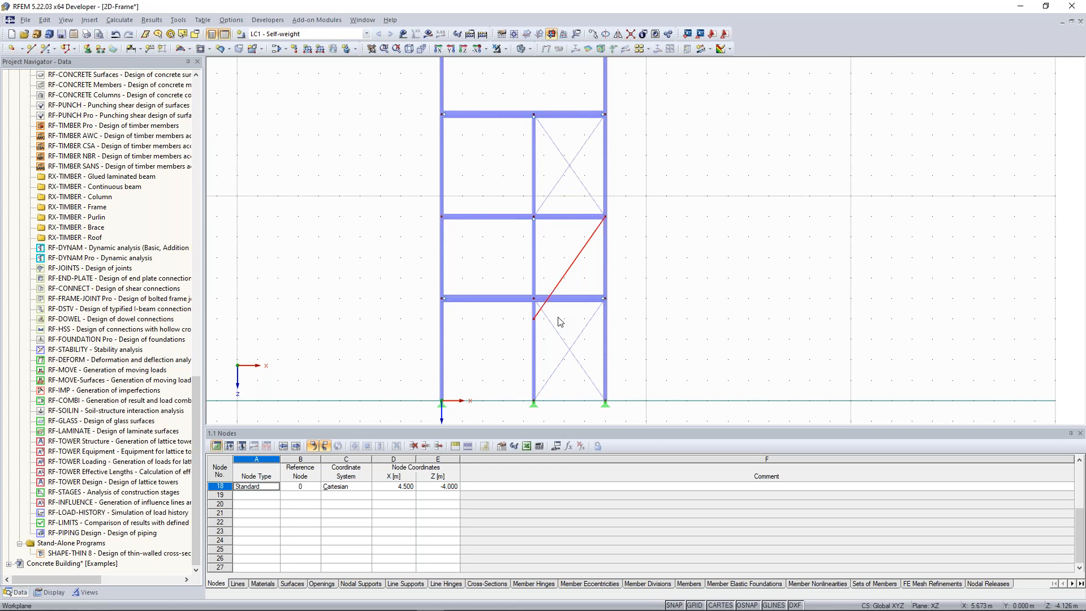
Step: Remove the misplaced diagonal from the second storey, and calculate and display the frame's LC1 Self-weight results
click(558, 316)
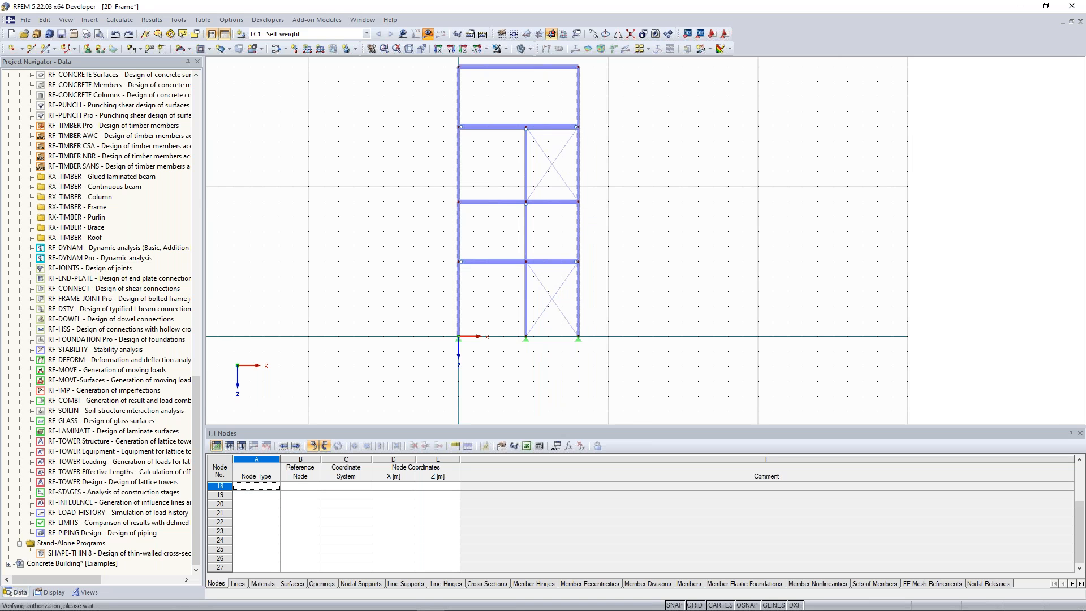
click(427, 33)
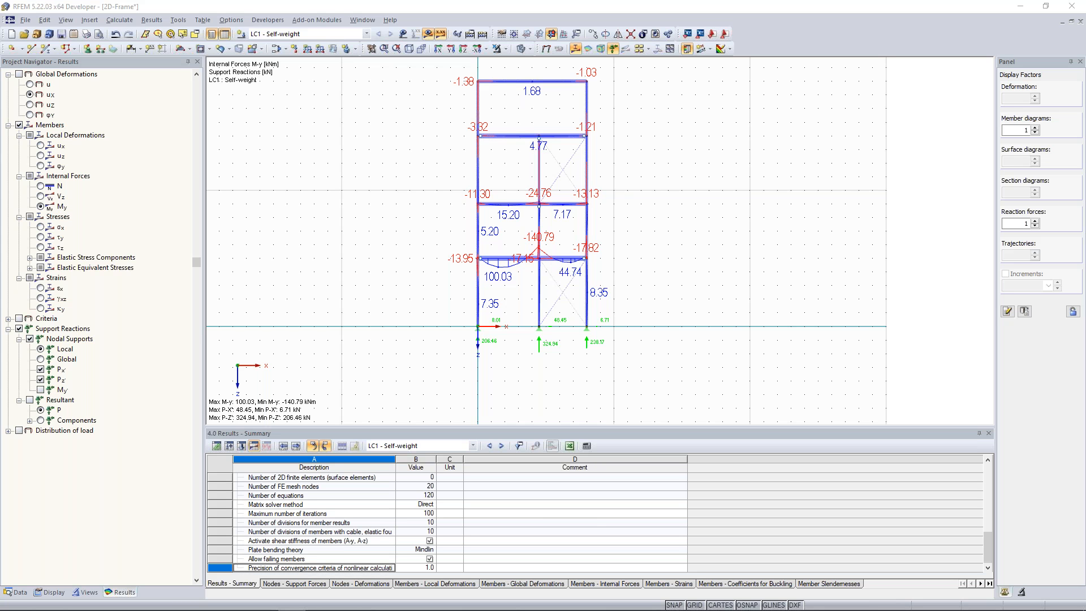
Step: Switch to the web browser, open the Dlubal home page and load the RFEM 5 for Beginners and Accomplished and Recorded Webinars pages in new tabs
drag(0, 22, 644, 0)
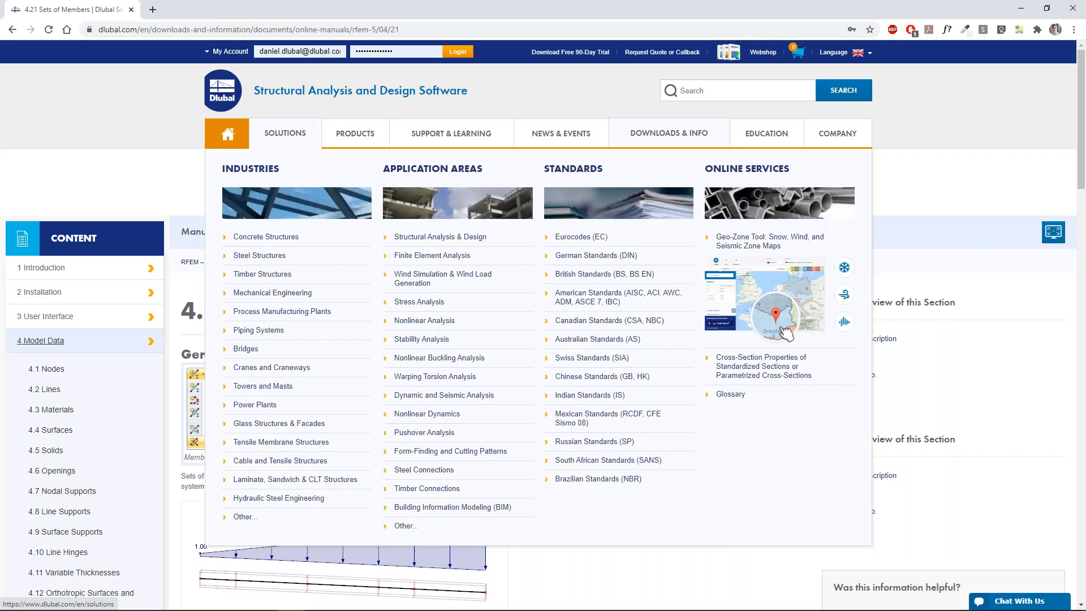
click(228, 137)
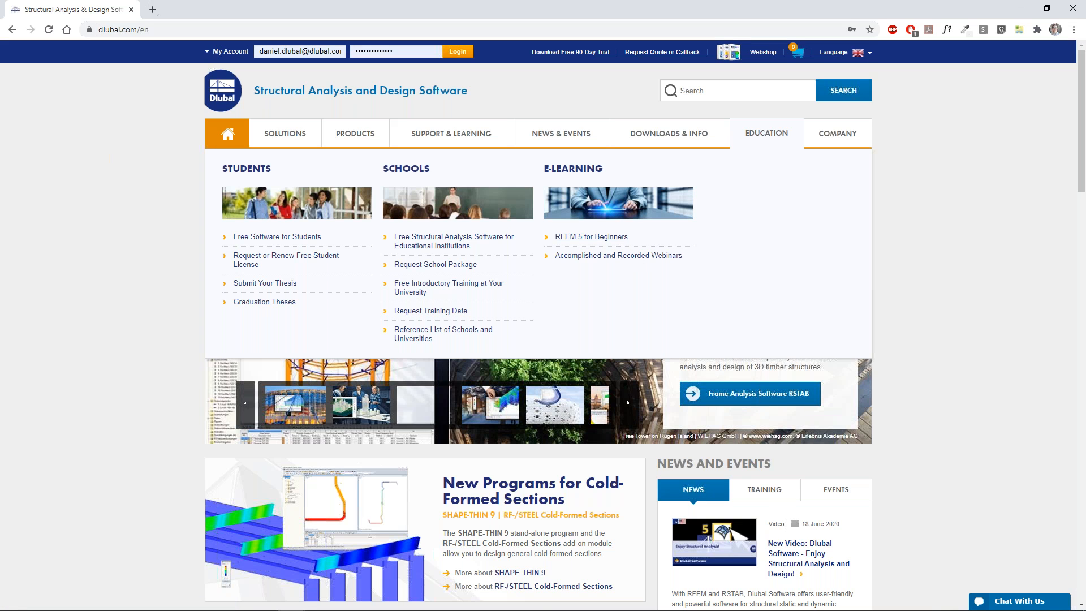
middle_click(588, 243)
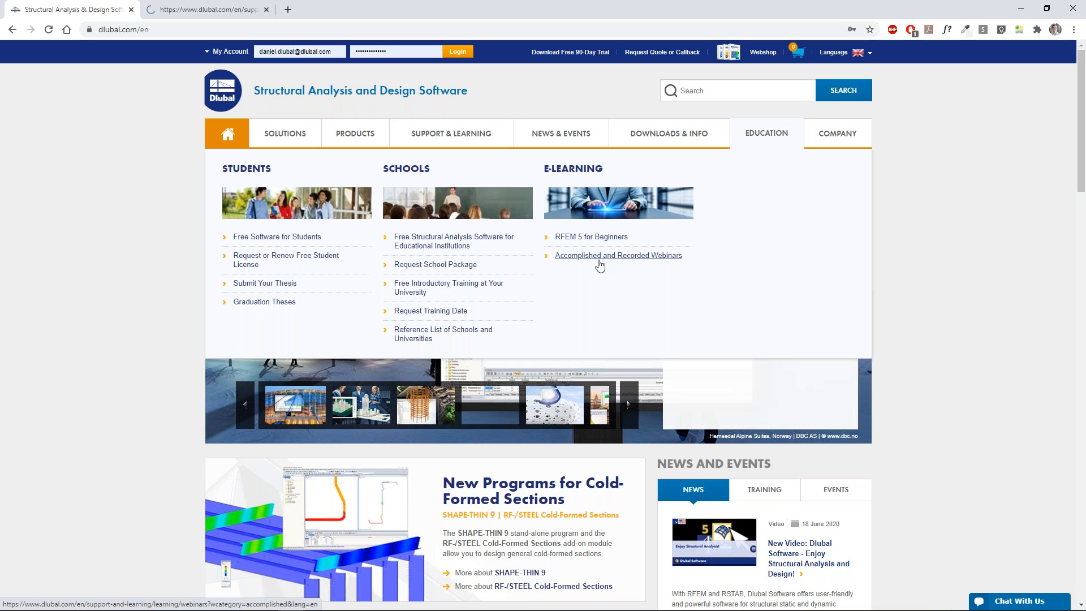
middle_click(599, 261)
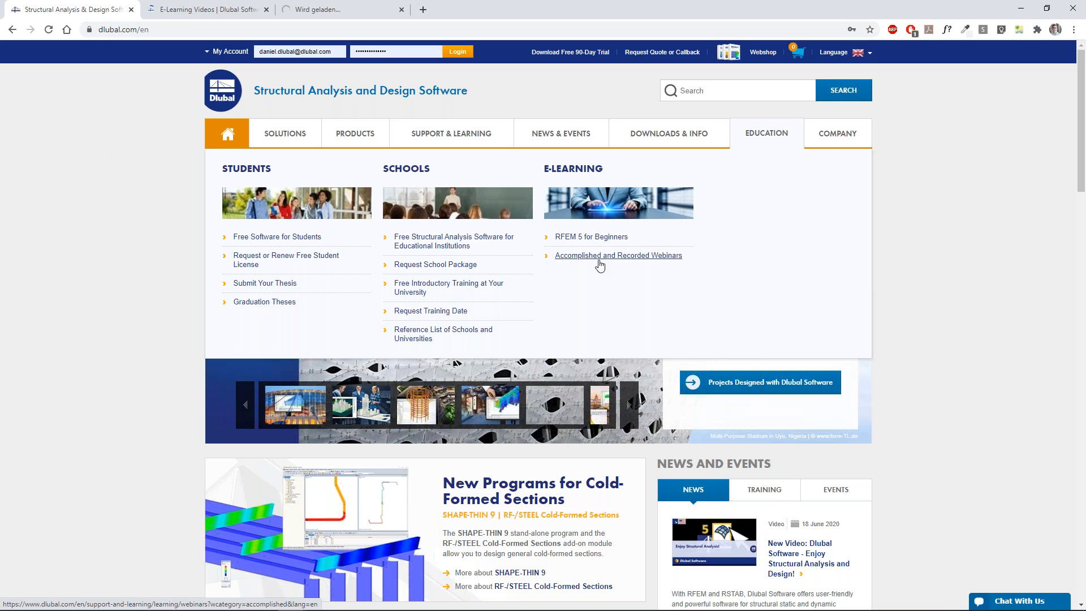
click(204, 10)
click(211, 29)
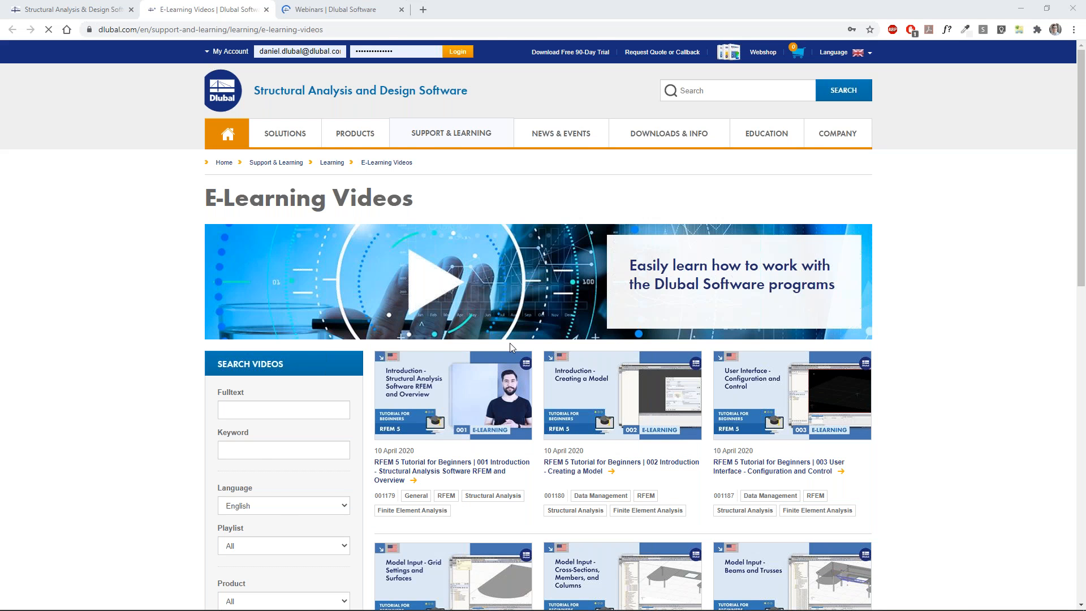
Step: Look through the E-Learning Videos page and the list of recorded webinars on the Webinars page
scroll(510, 343, down, 5)
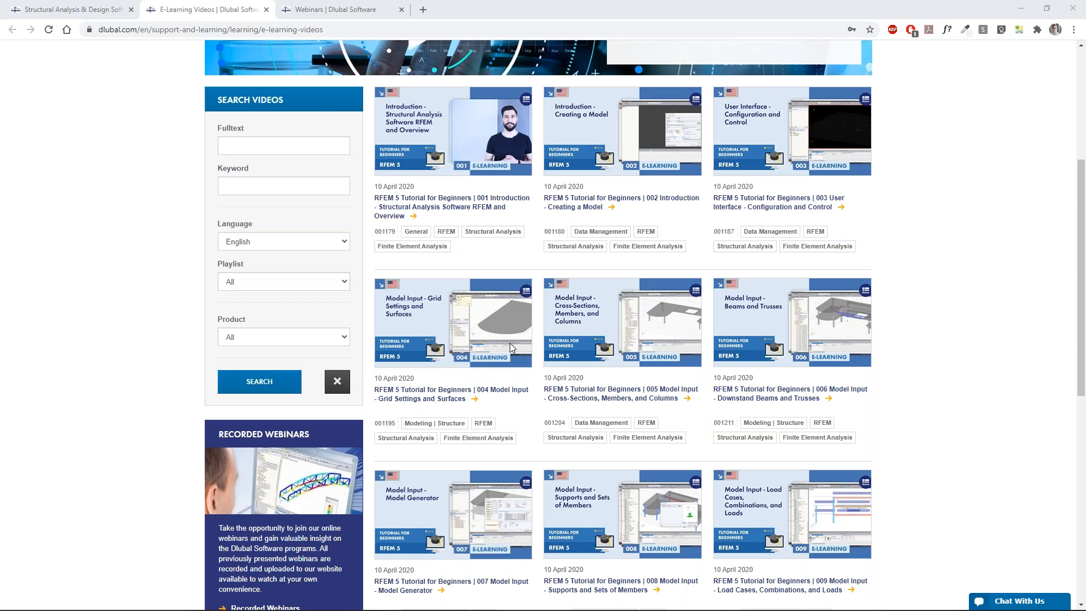
scroll(311, 260, up, 5)
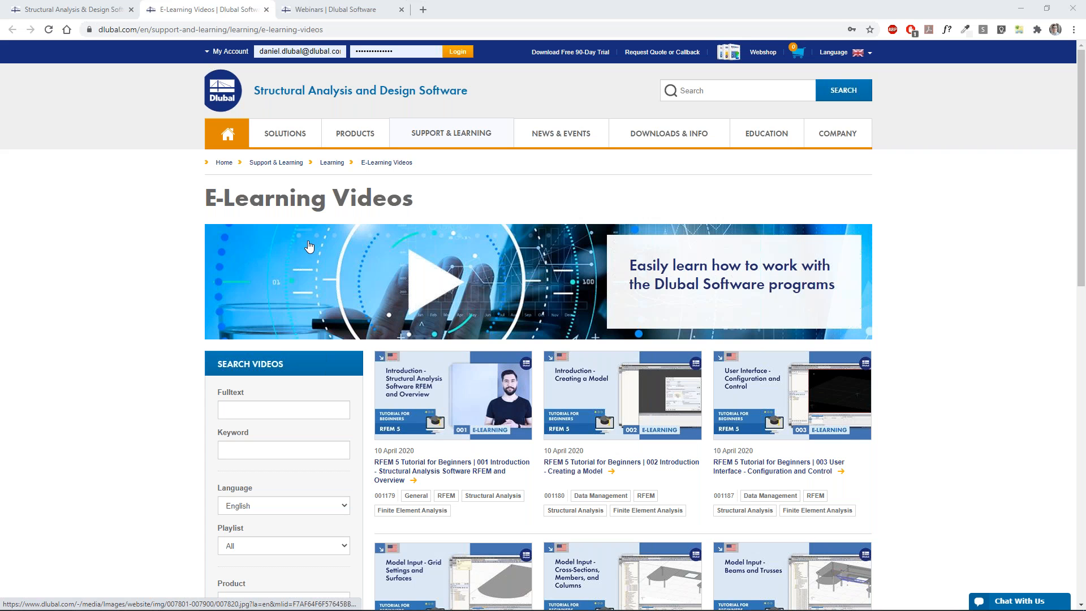
key(ctrl+Tab)
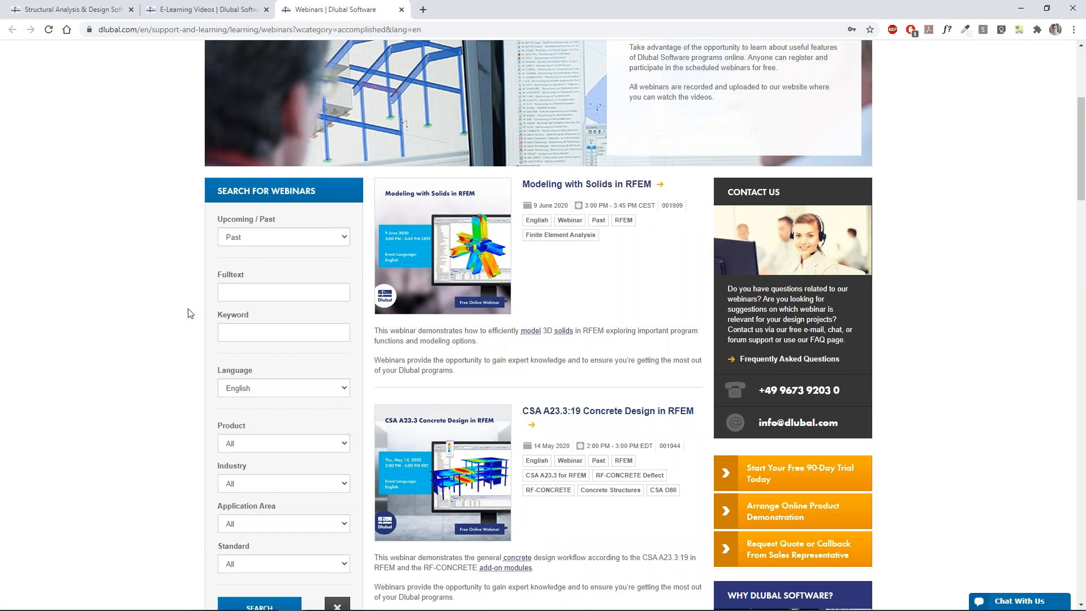
scroll(189, 314, down, 2)
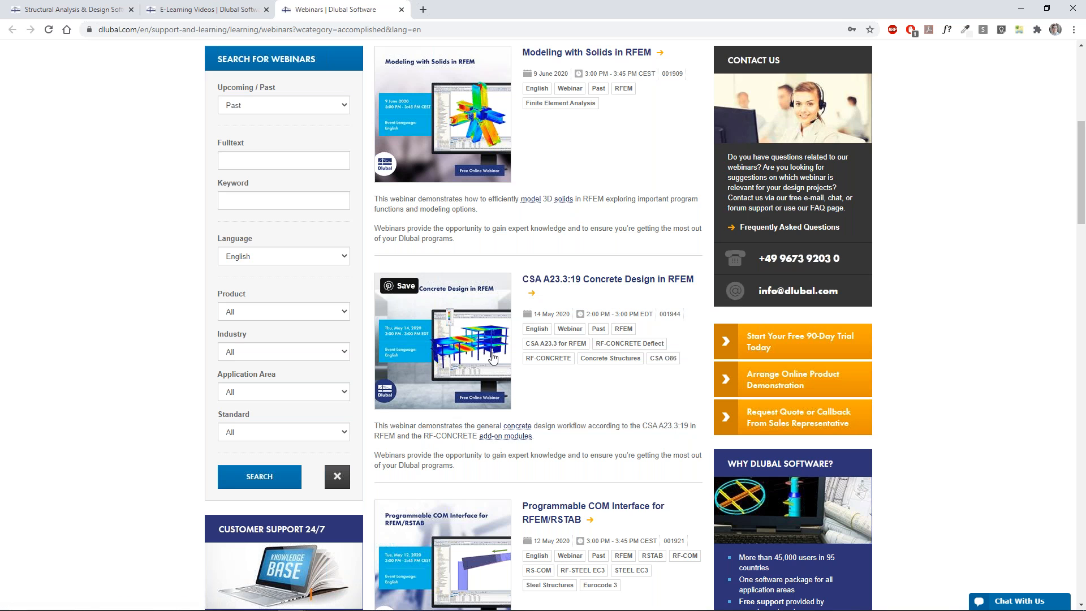
scroll(492, 356, down, 2)
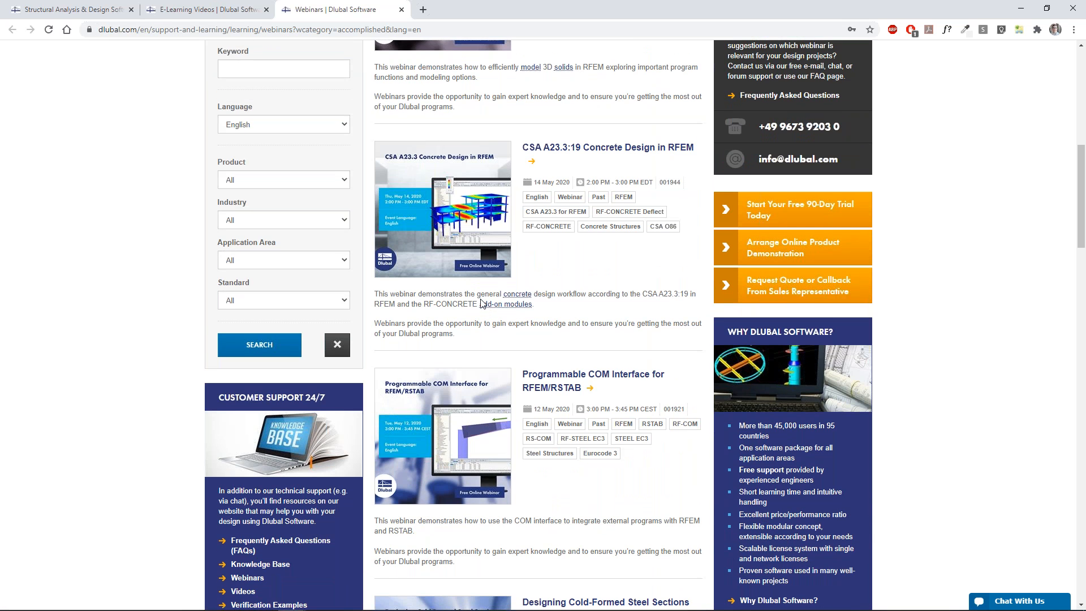
scroll(481, 303, down, 4)
scroll(514, 322, up, 8)
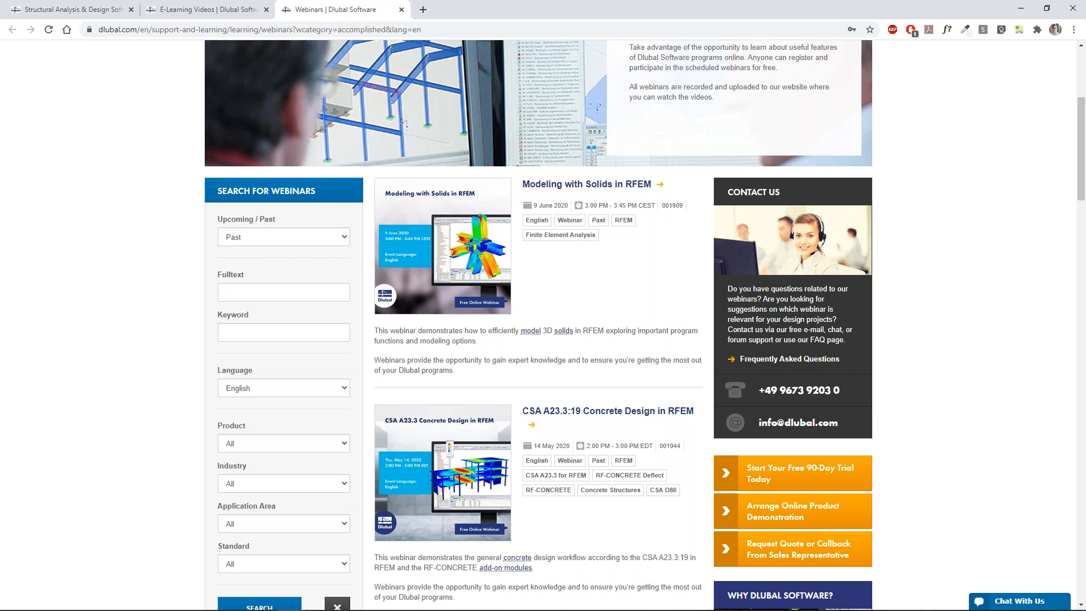
Step: Filter the past webinars by the Nonlinear Analysis application area, examine the matching webinars and check the other application areas offered
scroll(291, 254, down, 2)
click(284, 392)
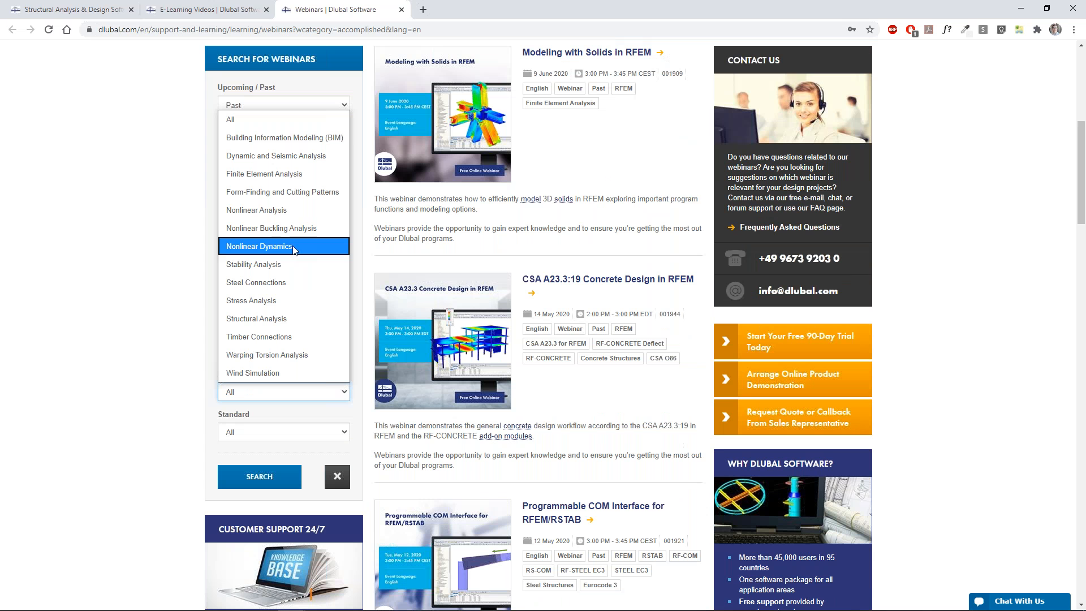
click(290, 209)
click(249, 482)
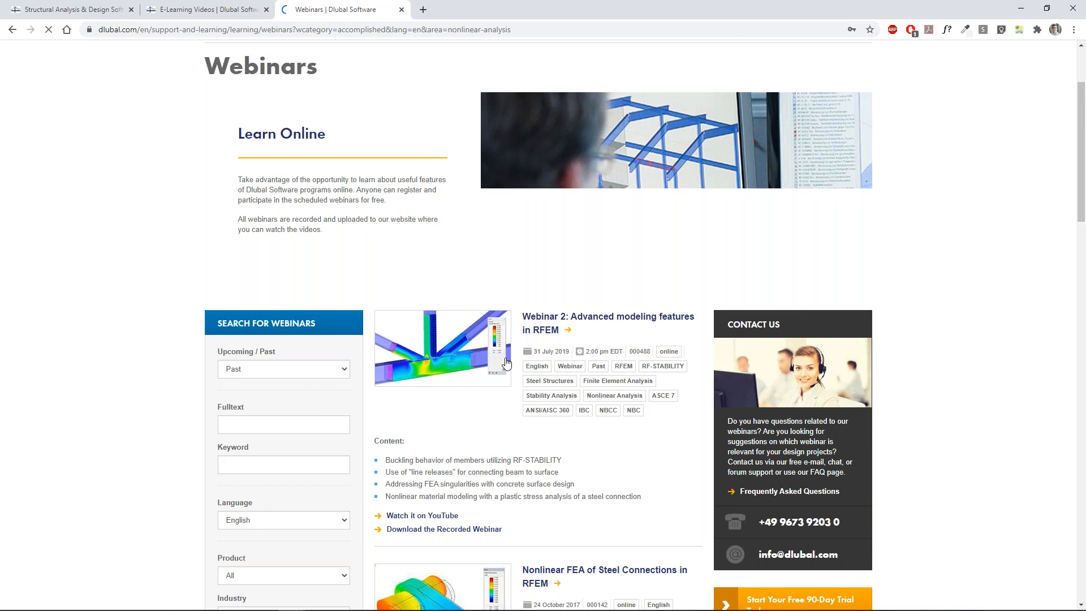
scroll(505, 364, down, 5)
scroll(505, 363, down, 3)
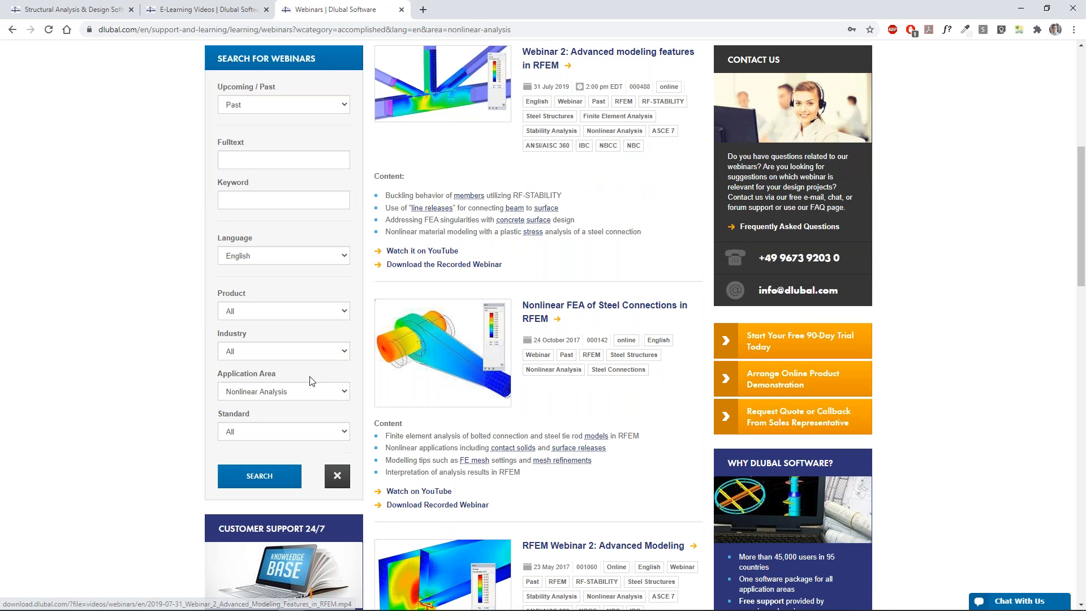
click(309, 390)
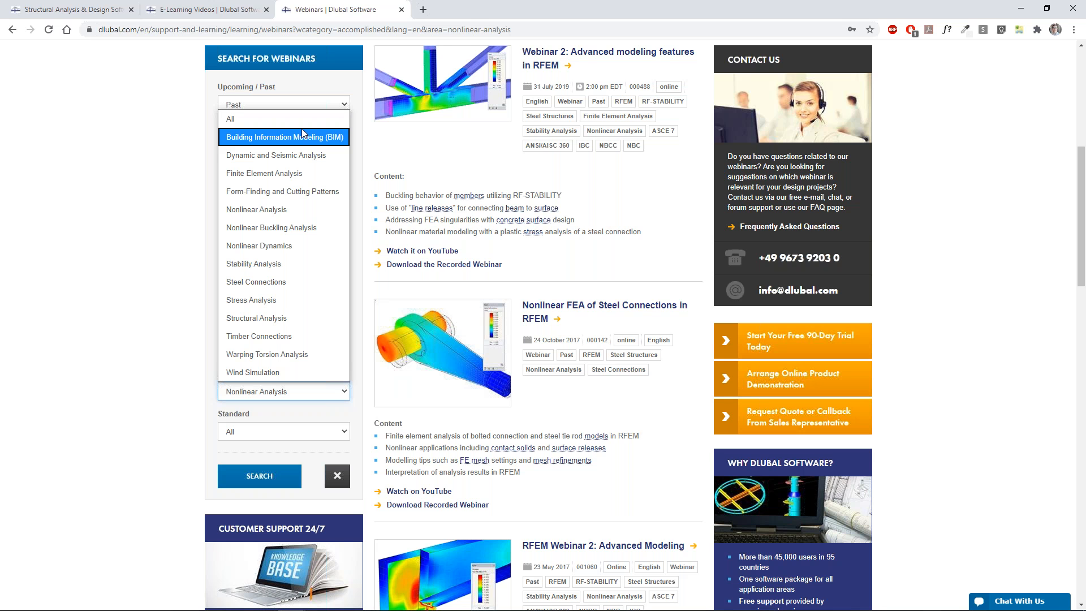
click(302, 131)
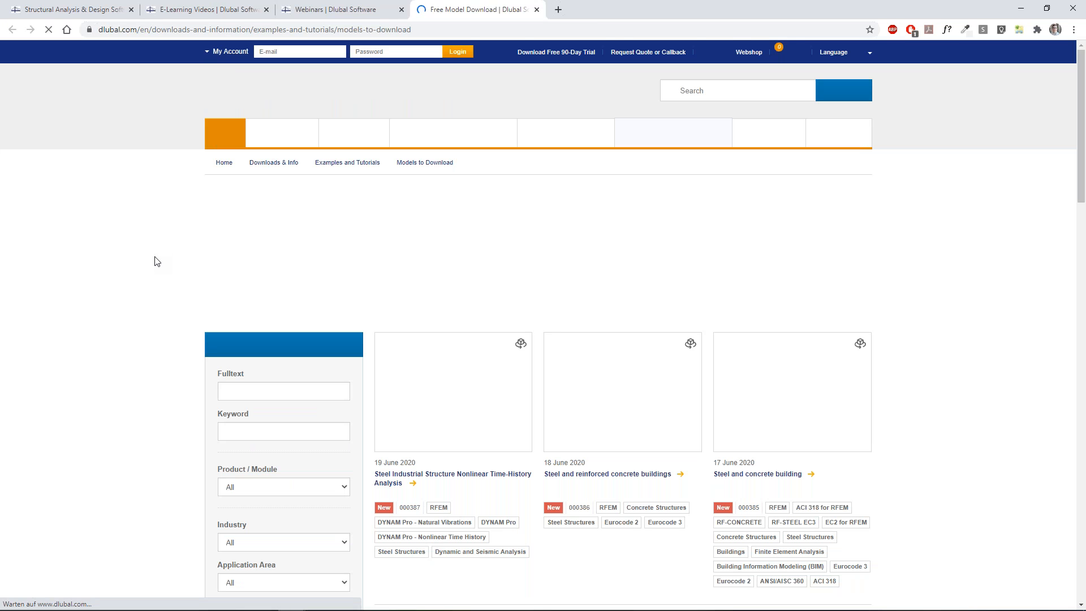
Step: Preview the Steel Industrial Structure Nonlinear Time-History Analysis model in 3D on the Models to Download page and rotate it
scroll(154, 261, down, 2)
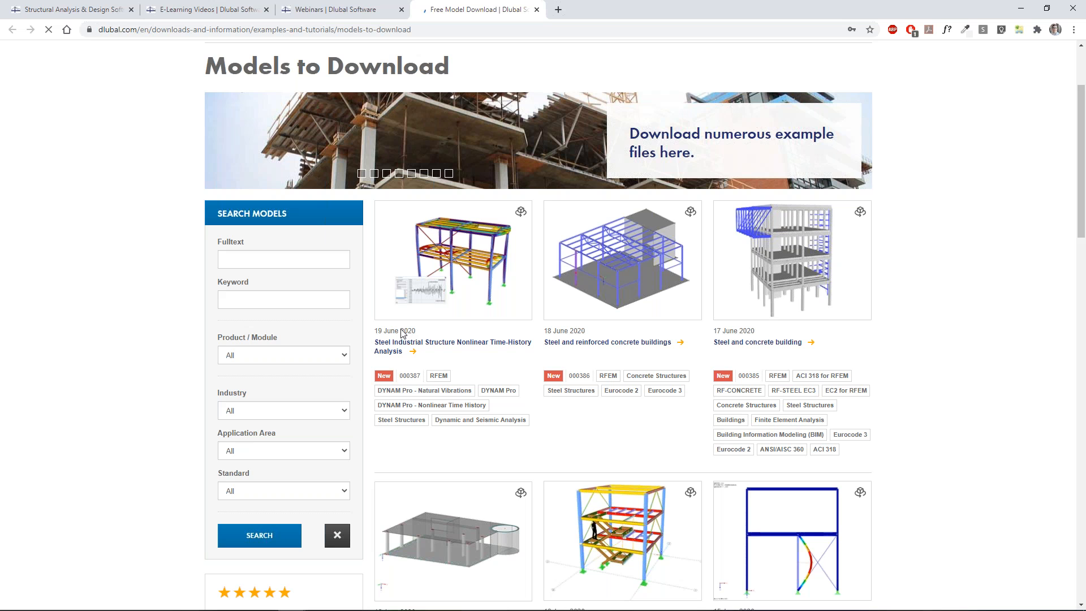
click(468, 261)
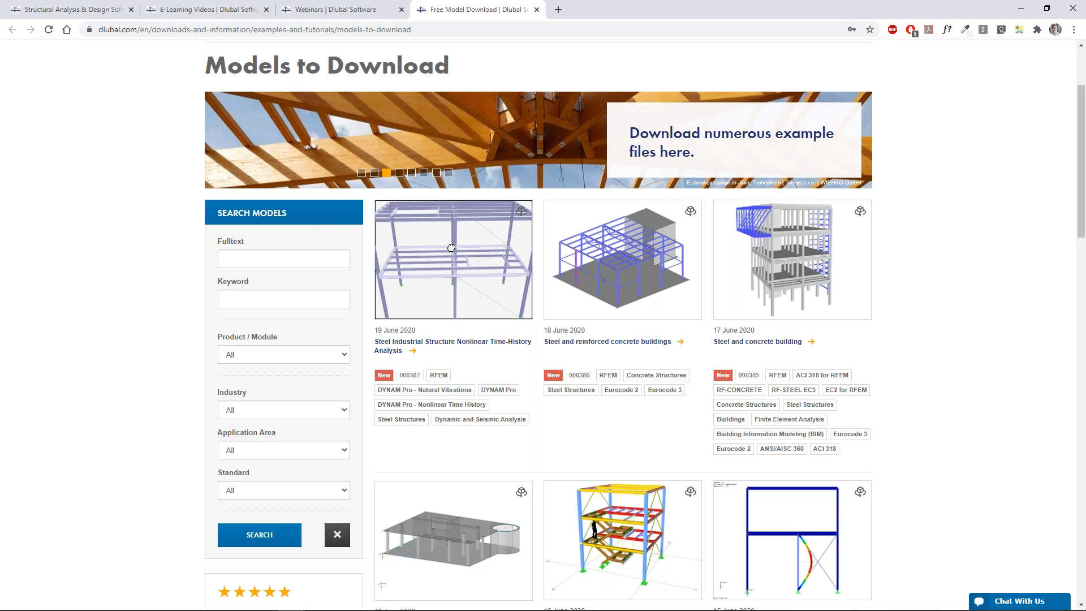
drag(451, 248, 420, 234)
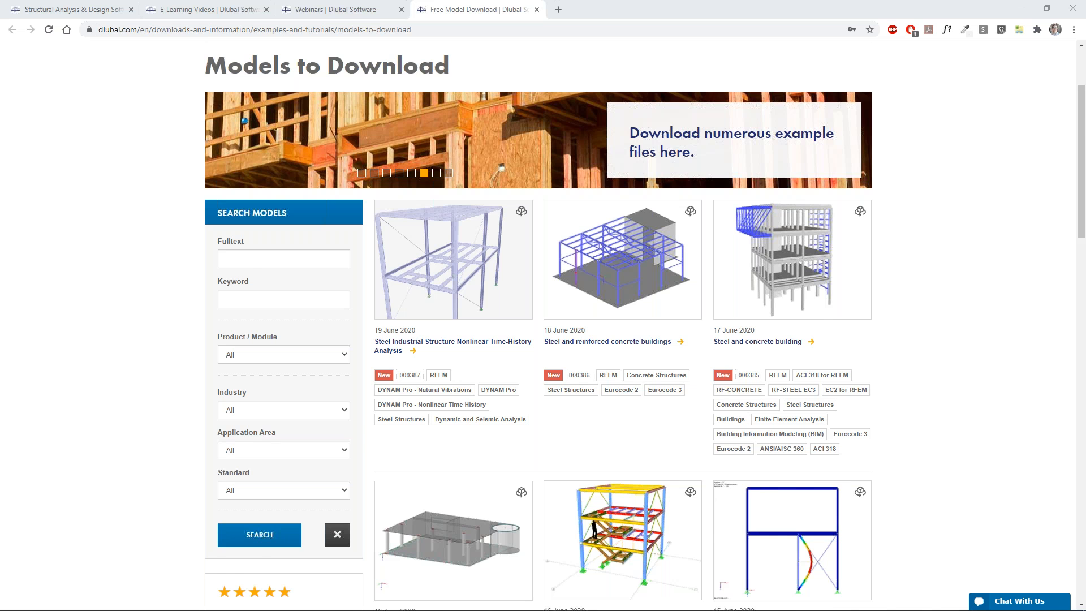
Step: Look through the product and module filter options and filter the downloadable models by STEEL EC3
scroll(791, 215, down, 2)
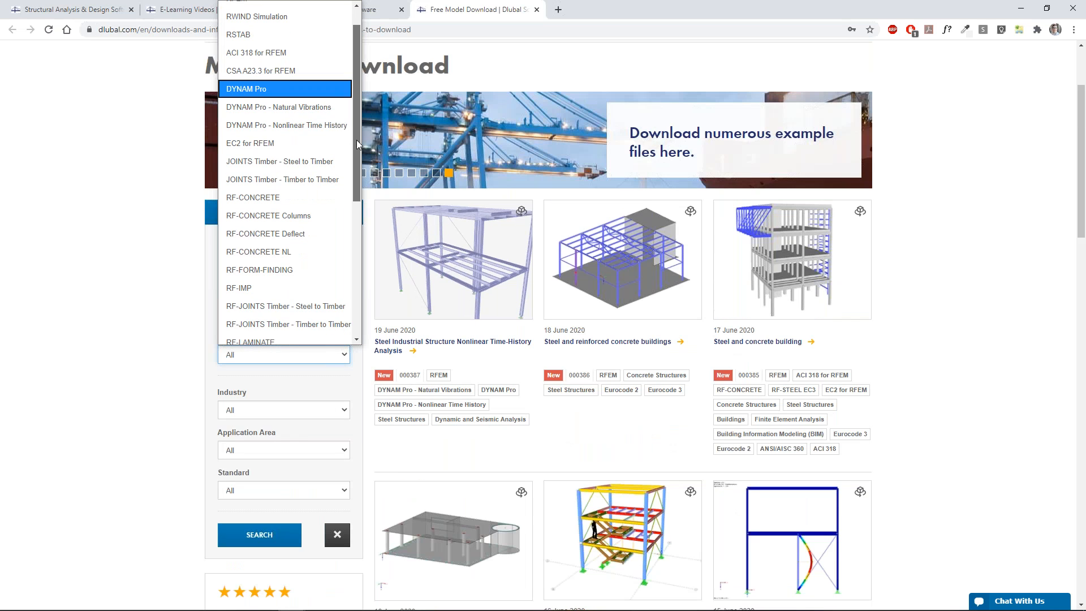
scroll(352, 169, down, 1)
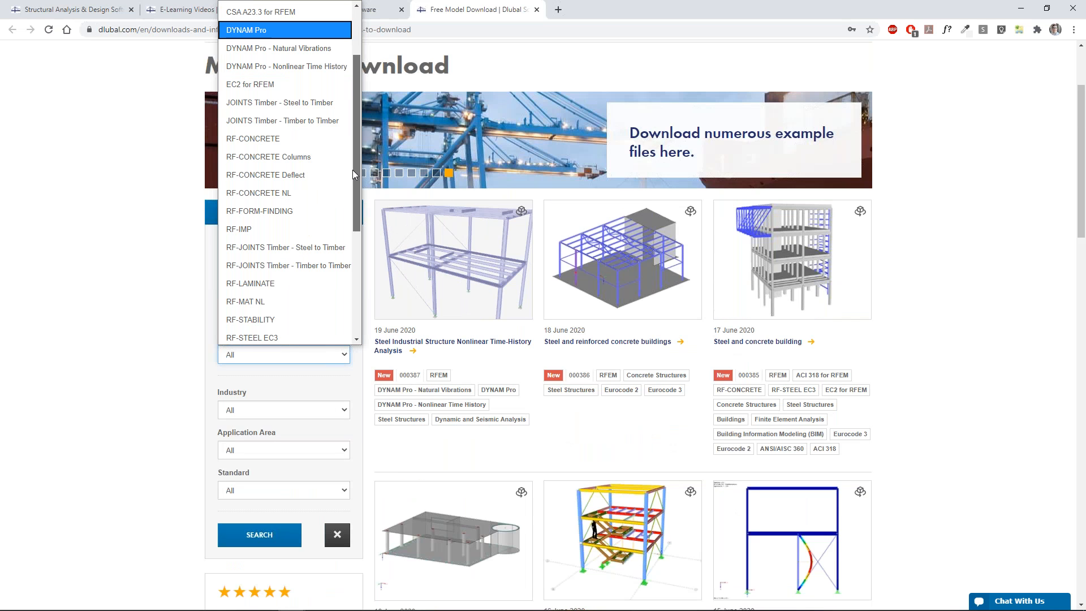
scroll(352, 149, up, 2)
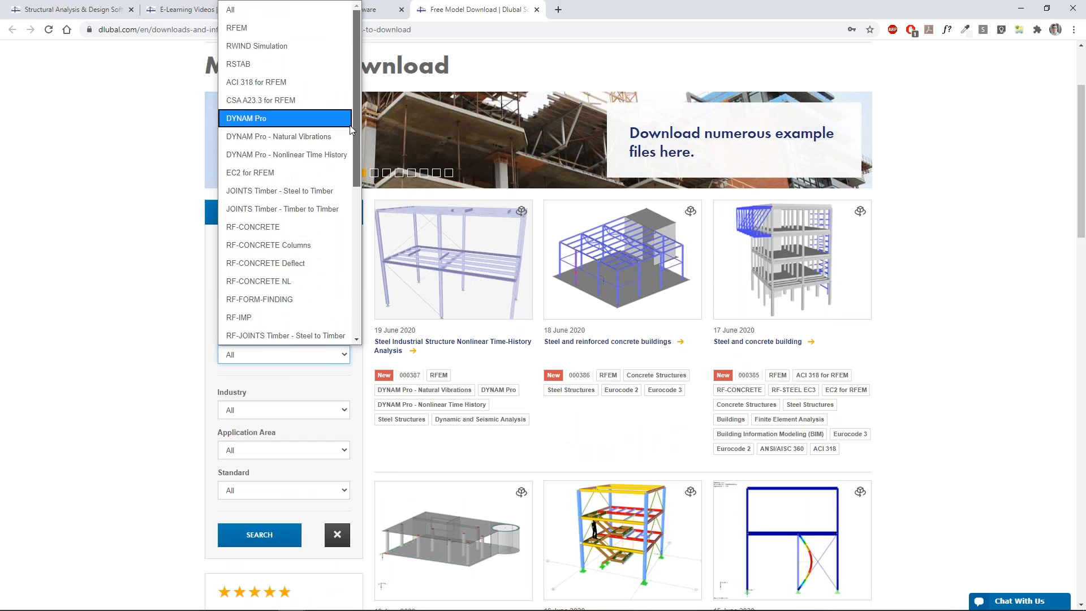
scroll(349, 141, down, 1)
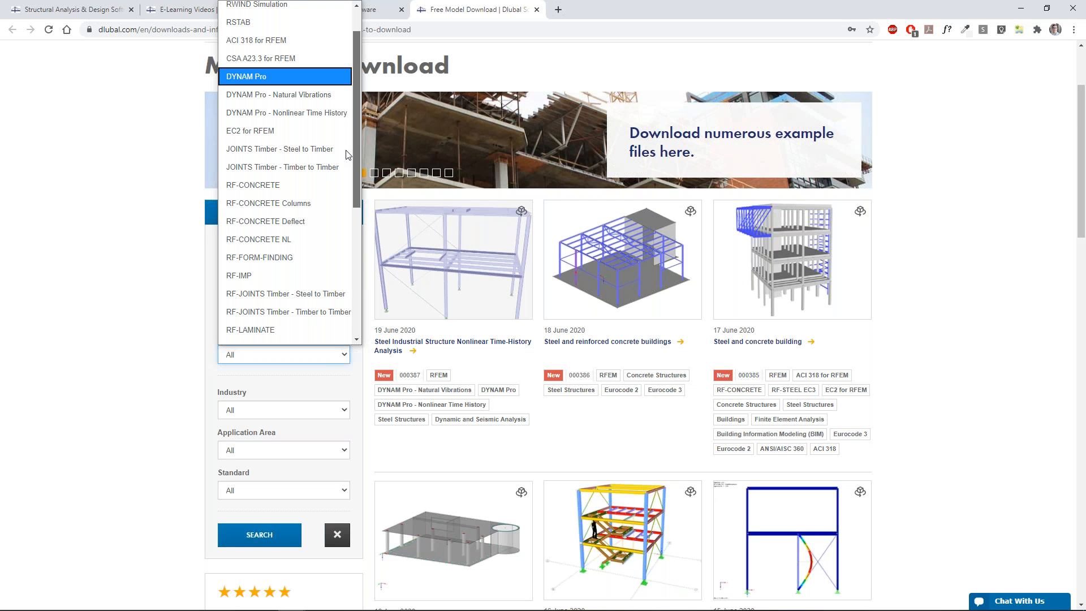
scroll(349, 154, down, 5)
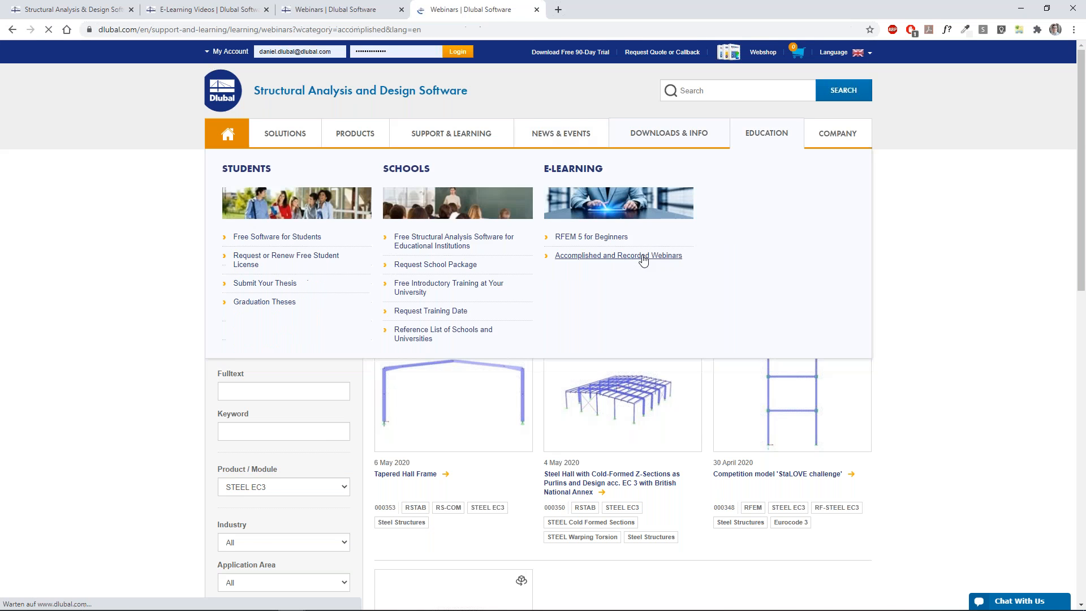
Step: Open the Accomplished and Recorded Webinars page and examine its product filter options as far as the RF-STEEL modules, choosing none
click(640, 256)
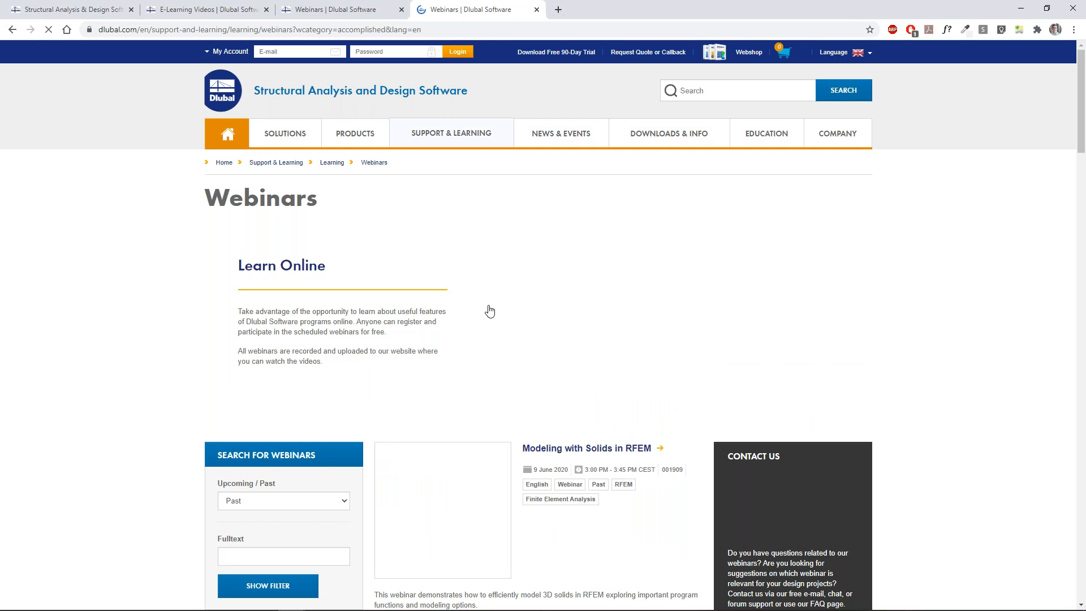
scroll(336, 395, down, 5)
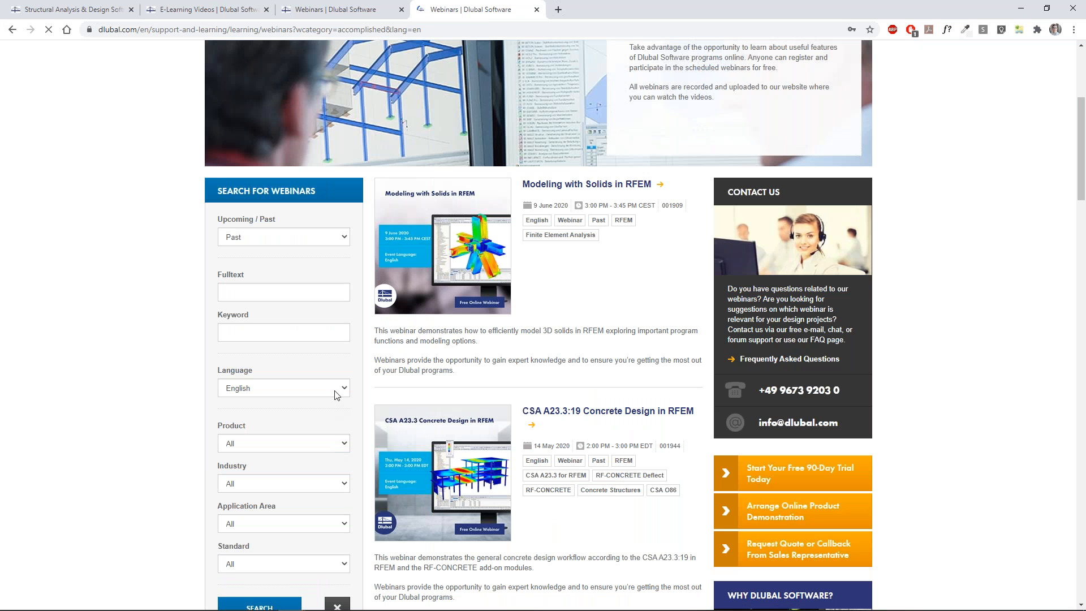
click(339, 443)
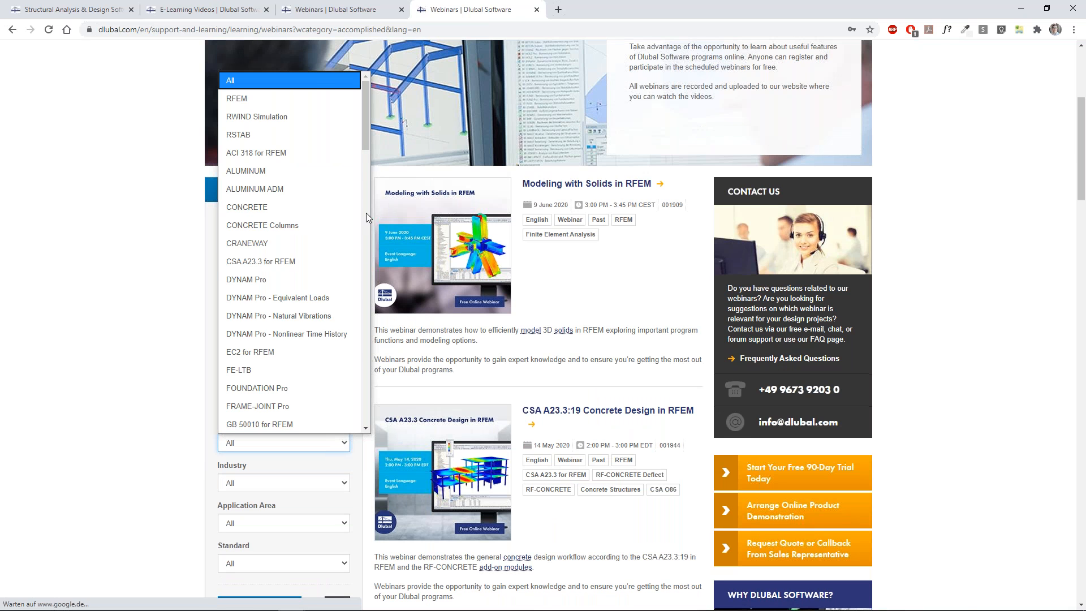
drag(366, 148, 348, 309)
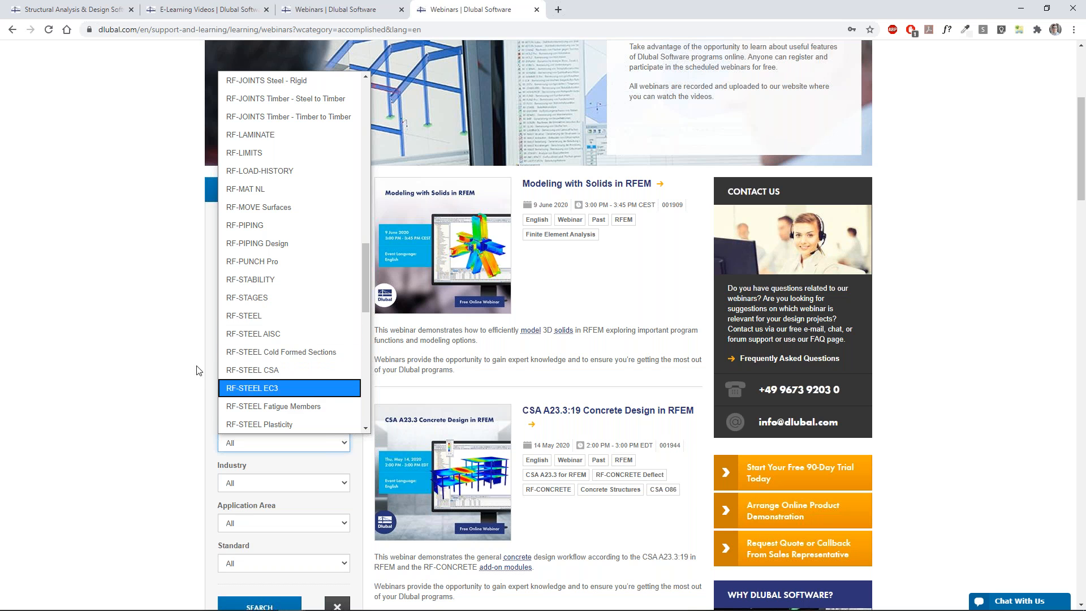
click(171, 347)
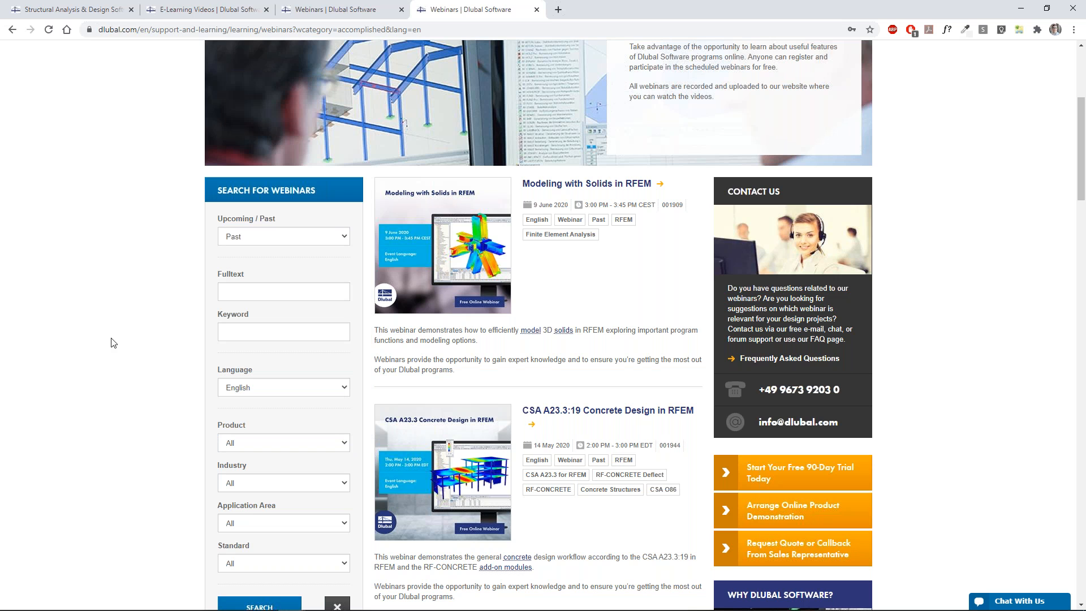
key(alt+Tab)
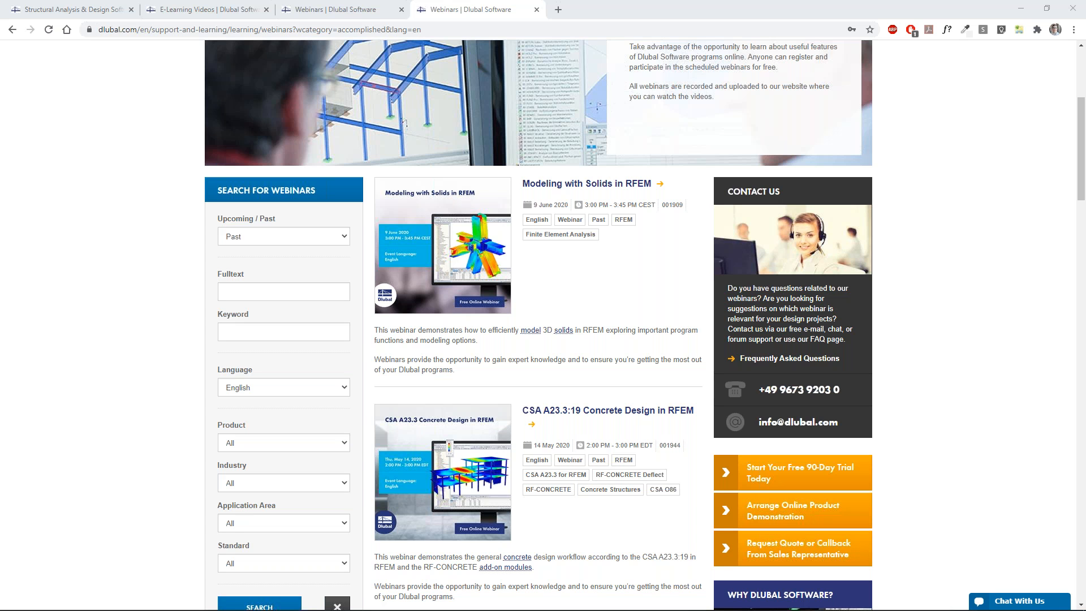
Step: Open the Building Information Modeling (BIM) application area page in a new browser tab and examine its overview of software interfaces
scroll(372, 246, up, 5)
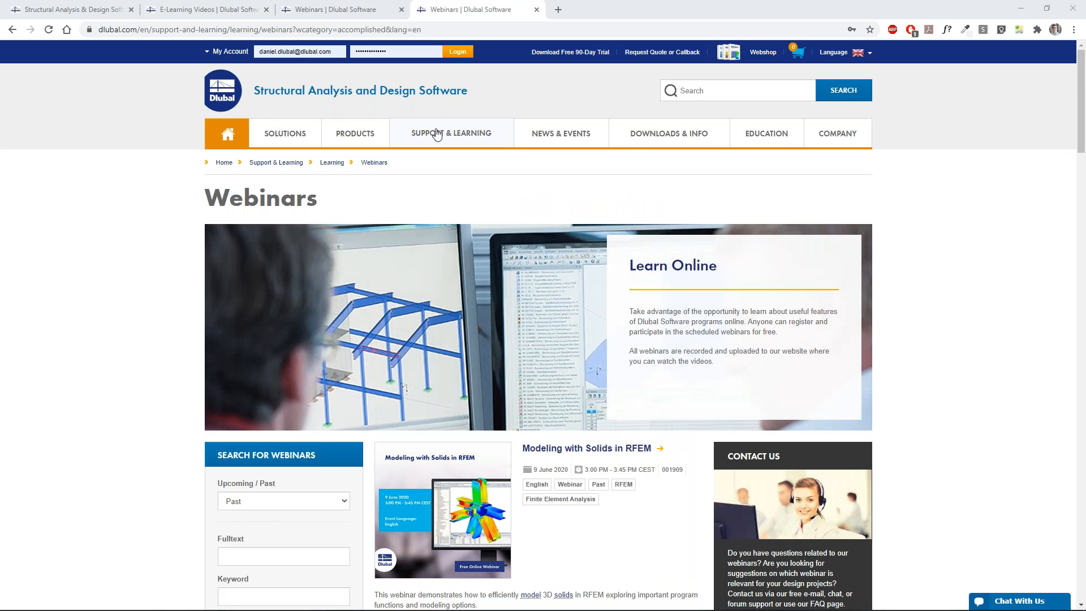
mouse_move(433, 137)
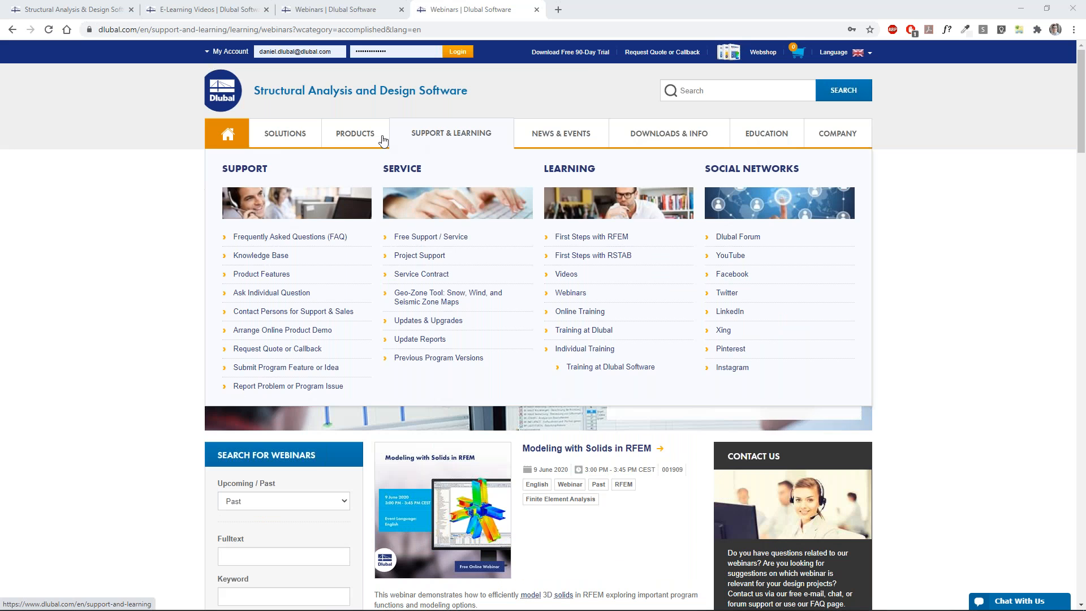
mouse_move(375, 138)
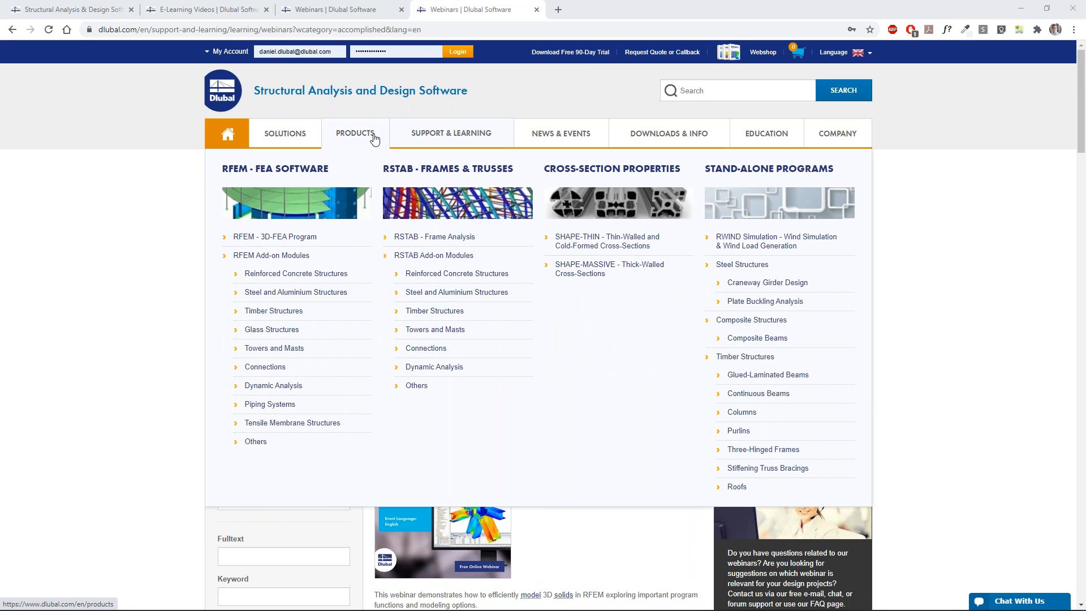
mouse_move(300, 140)
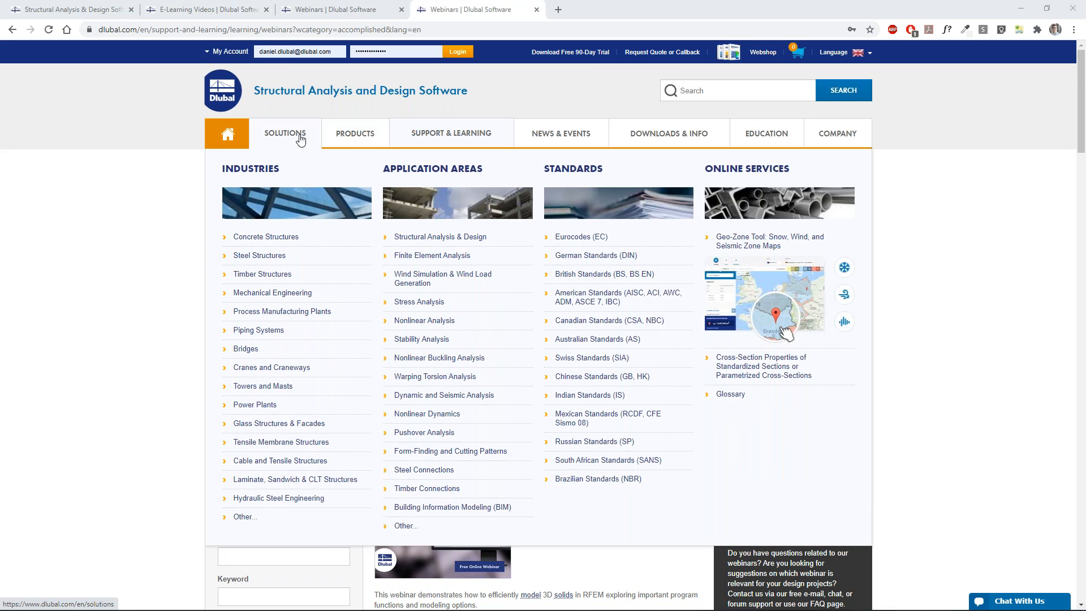
middle_click(466, 512)
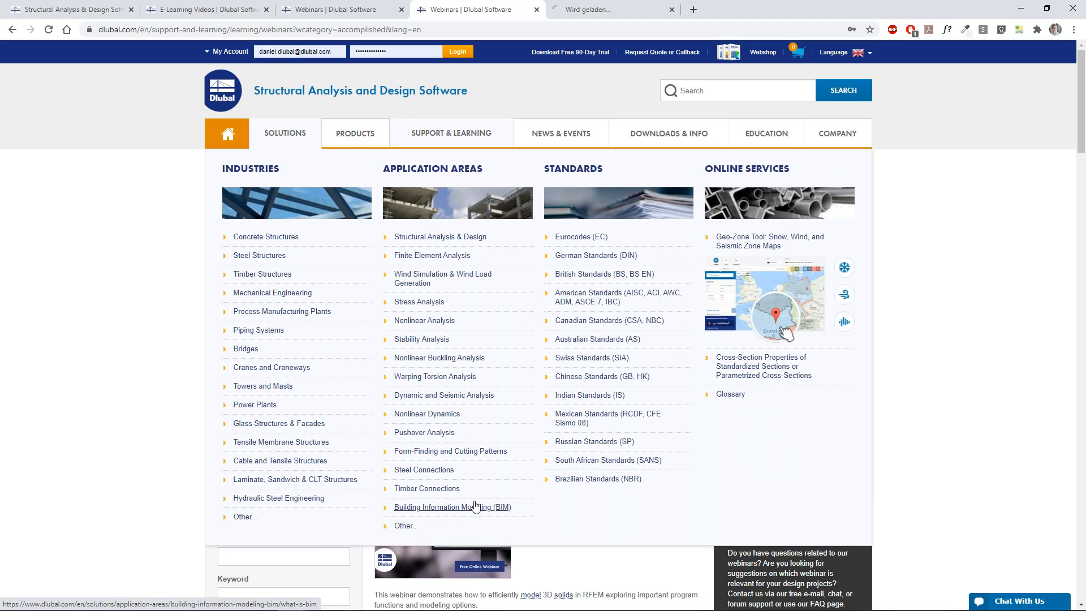
click(614, 4)
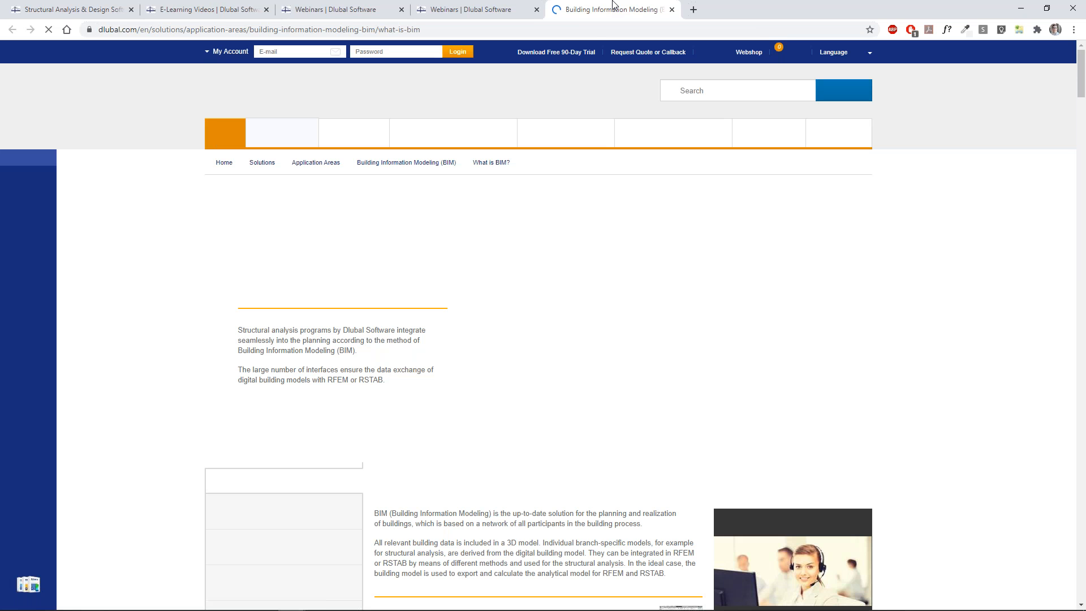
scroll(534, 98, down, 2)
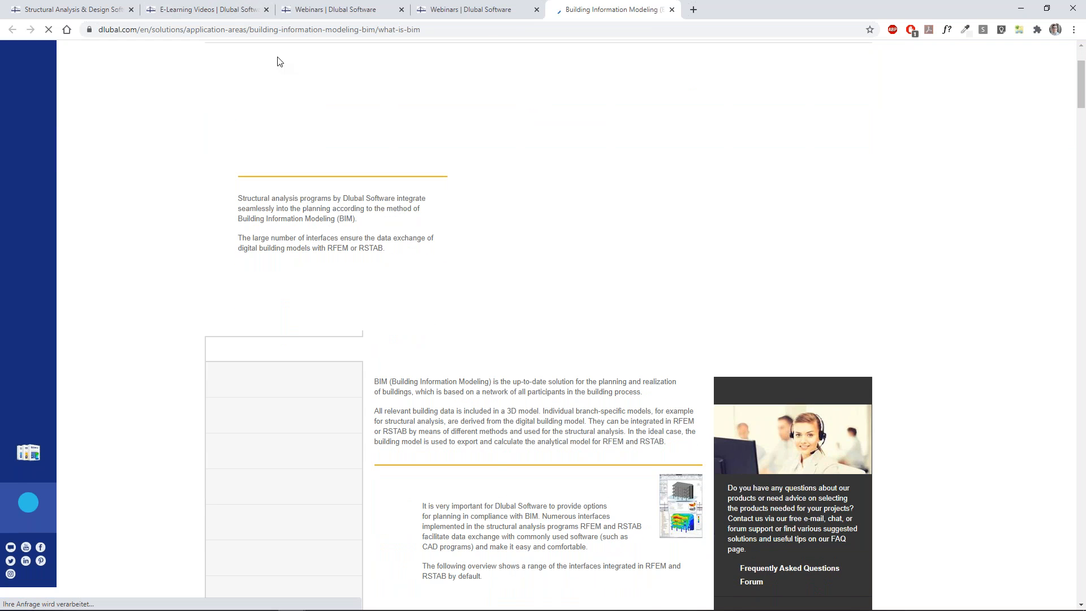
scroll(278, 65, down, 3)
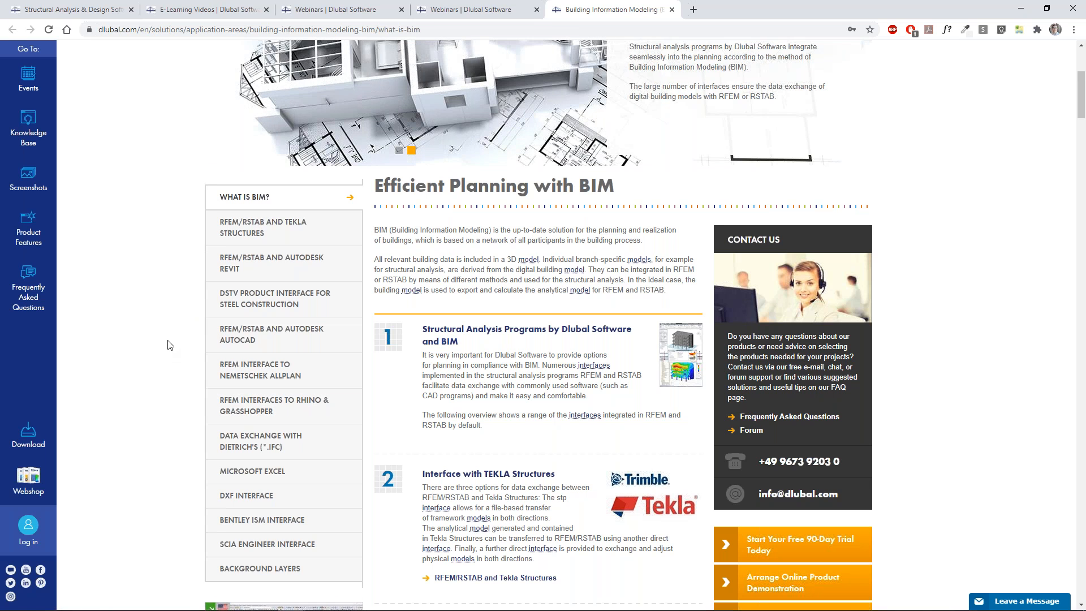
Step: Search the Dlubal website for dynamo and look over the search results
scroll(785, 95, up, 5)
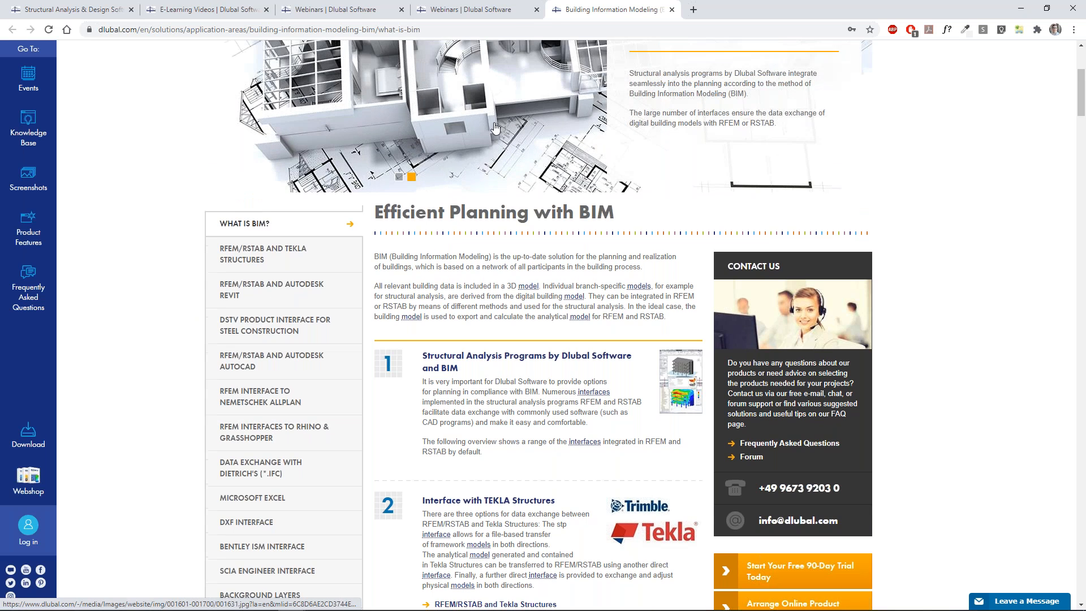
text(dynomo)
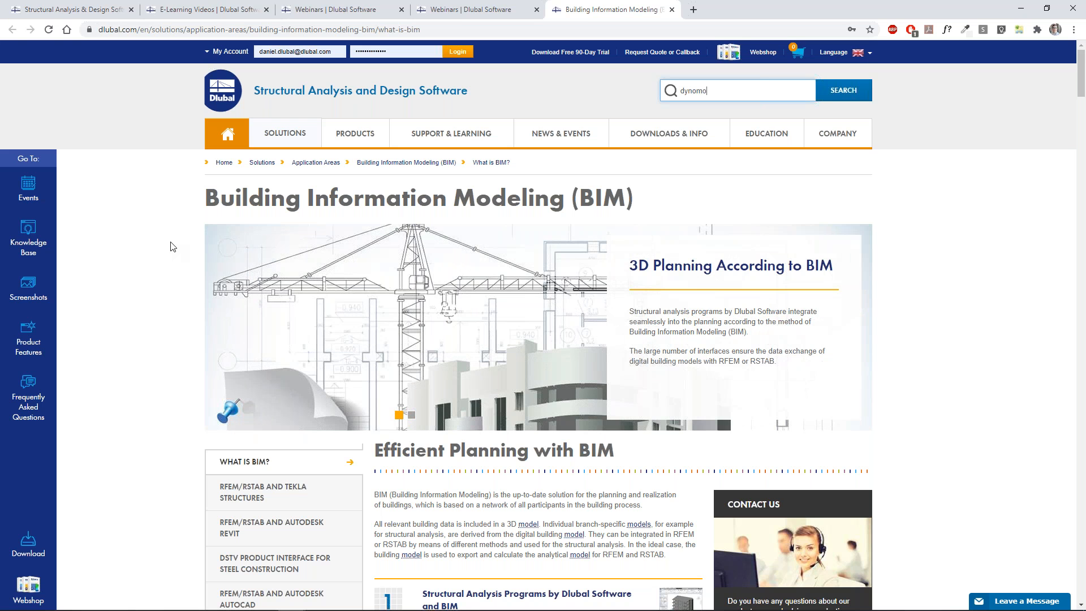
key(Return)
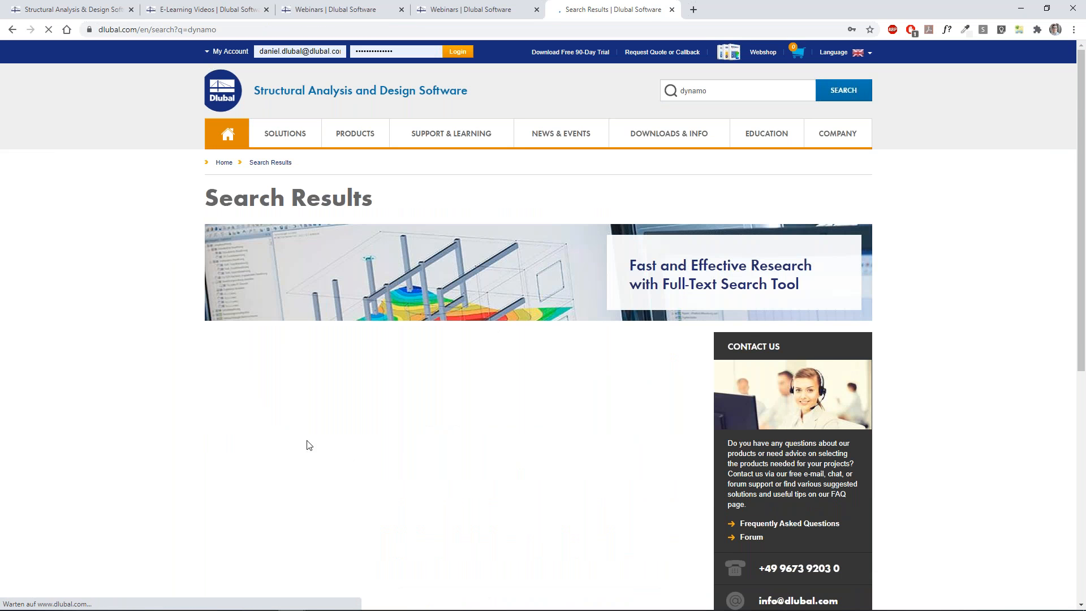
scroll(239, 346, down, 2)
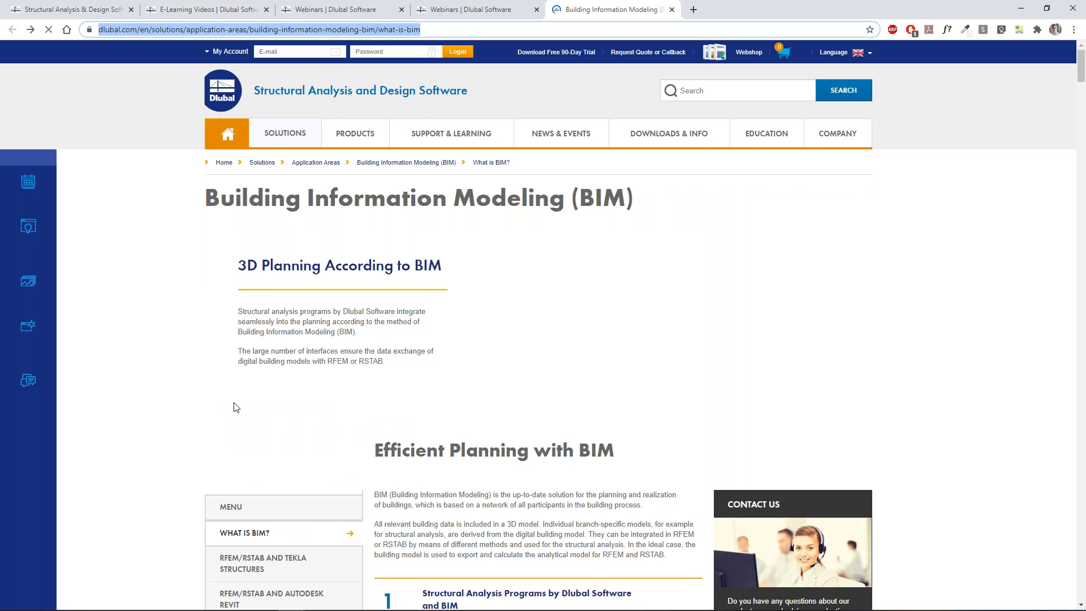
Step: Return to the Building Information Modeling (BIM) page and examine the numbered interface descriptions as far as the RFEM interface with CADKON
scroll(246, 365, down, 6)
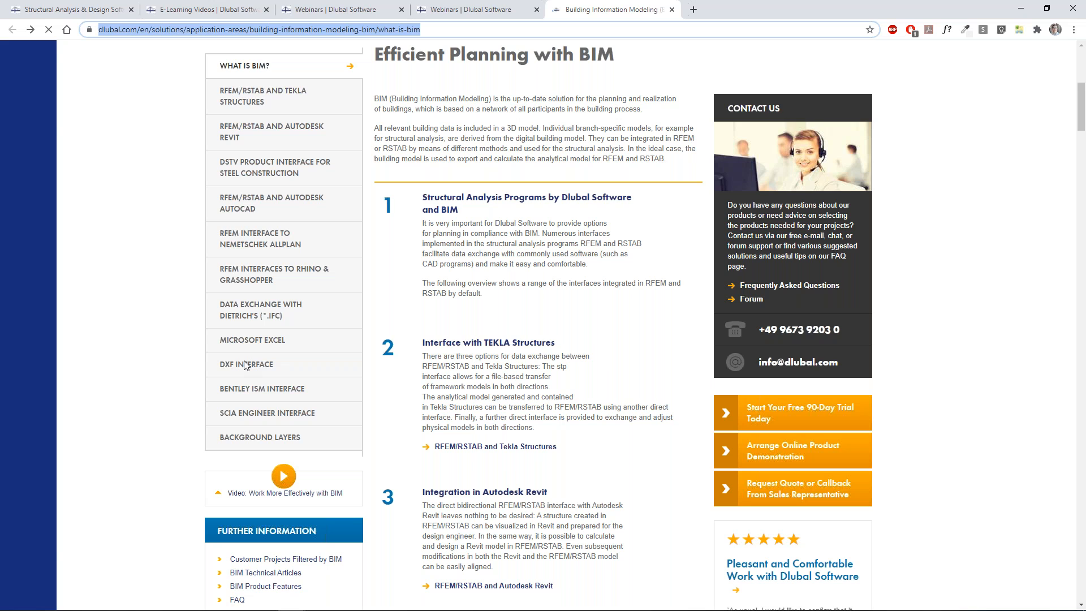
scroll(246, 365, down, 10)
scroll(756, 319, down, 7)
scroll(813, 324, down, 10)
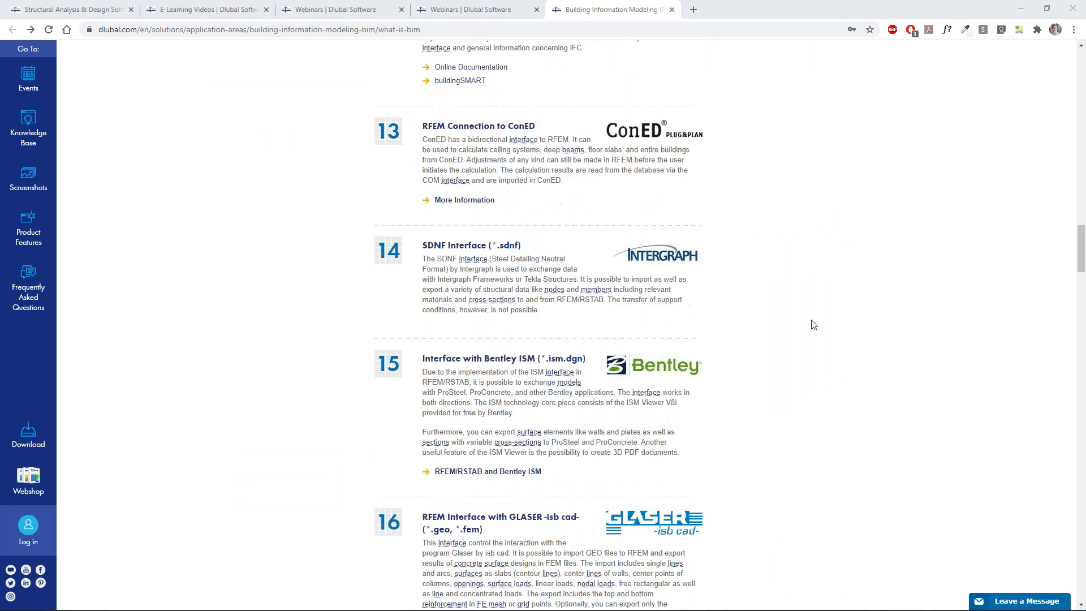
scroll(813, 324, down, 7)
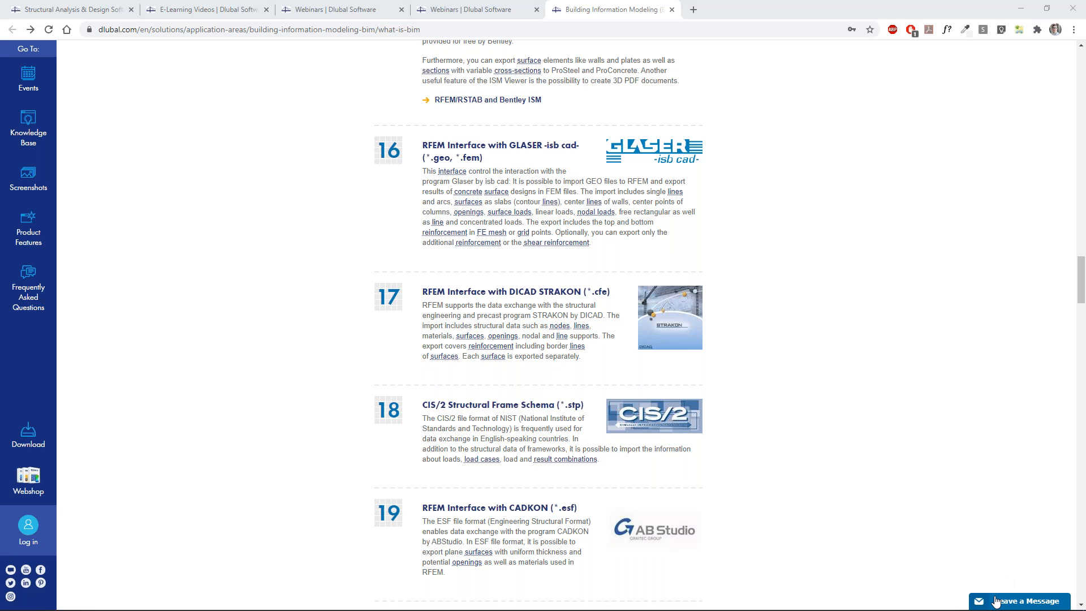
Step: View the website's contact message form and close it without sending a message
click(995, 600)
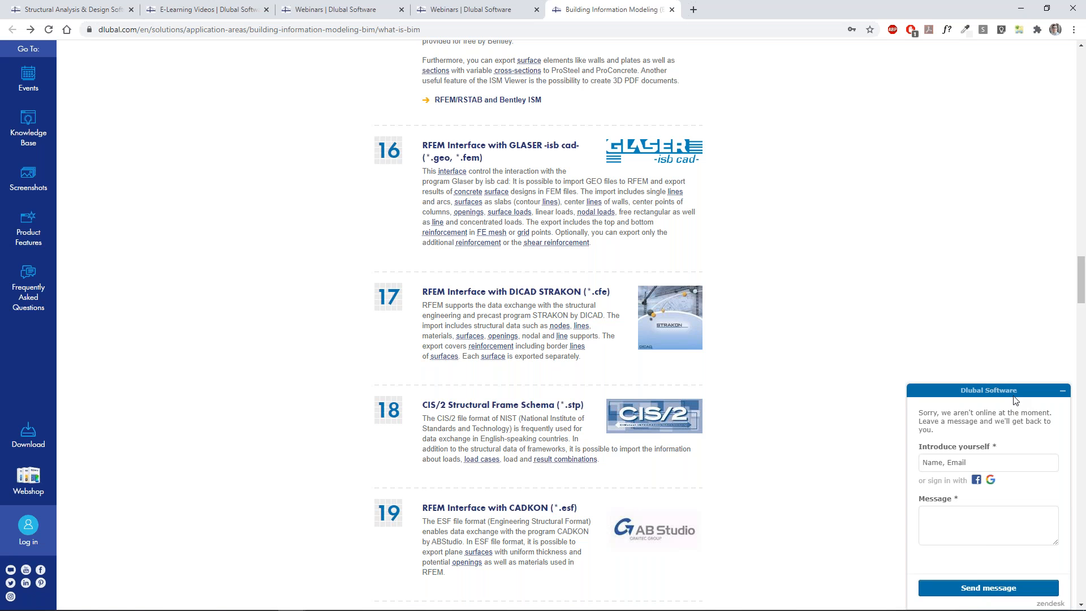
click(1063, 390)
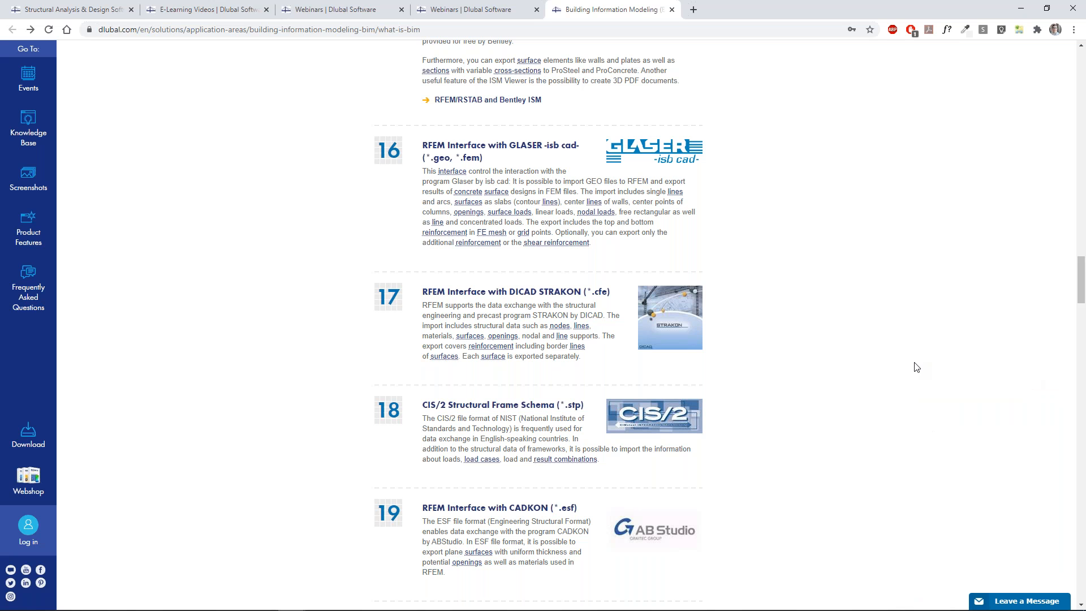
key(alt+Tab)
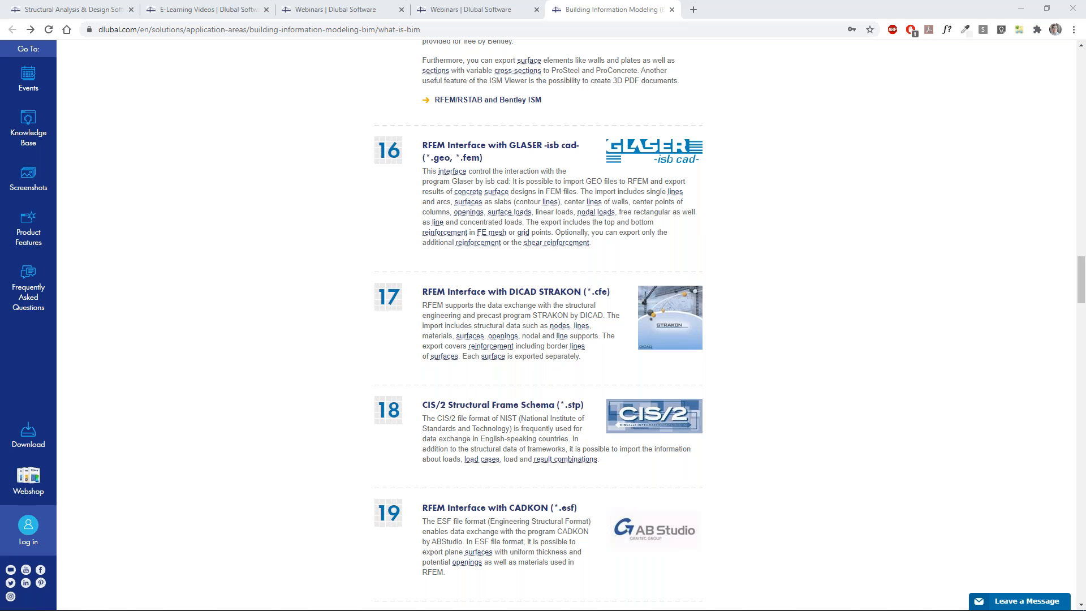